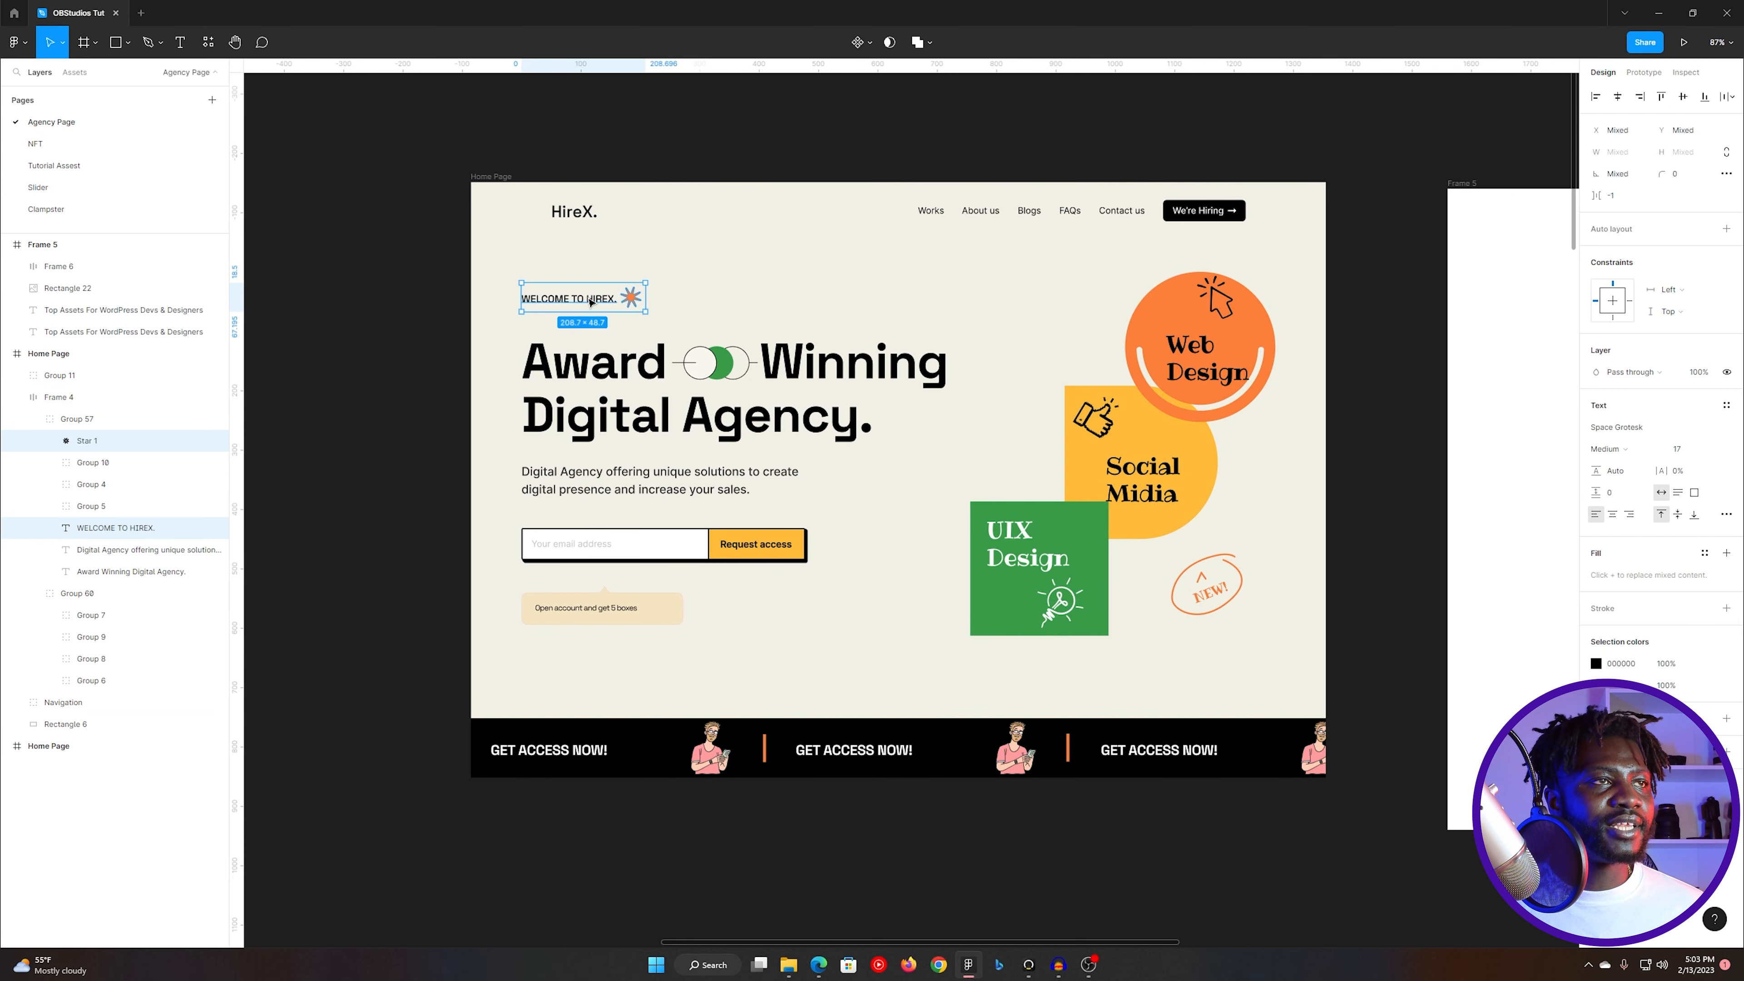
- Copy the text "WELCOME TO HIREX." from the Figma design and use it as the heading's title in Elementor
double_click(584, 298)
key("ctrl+c")
key("alt+Tab")
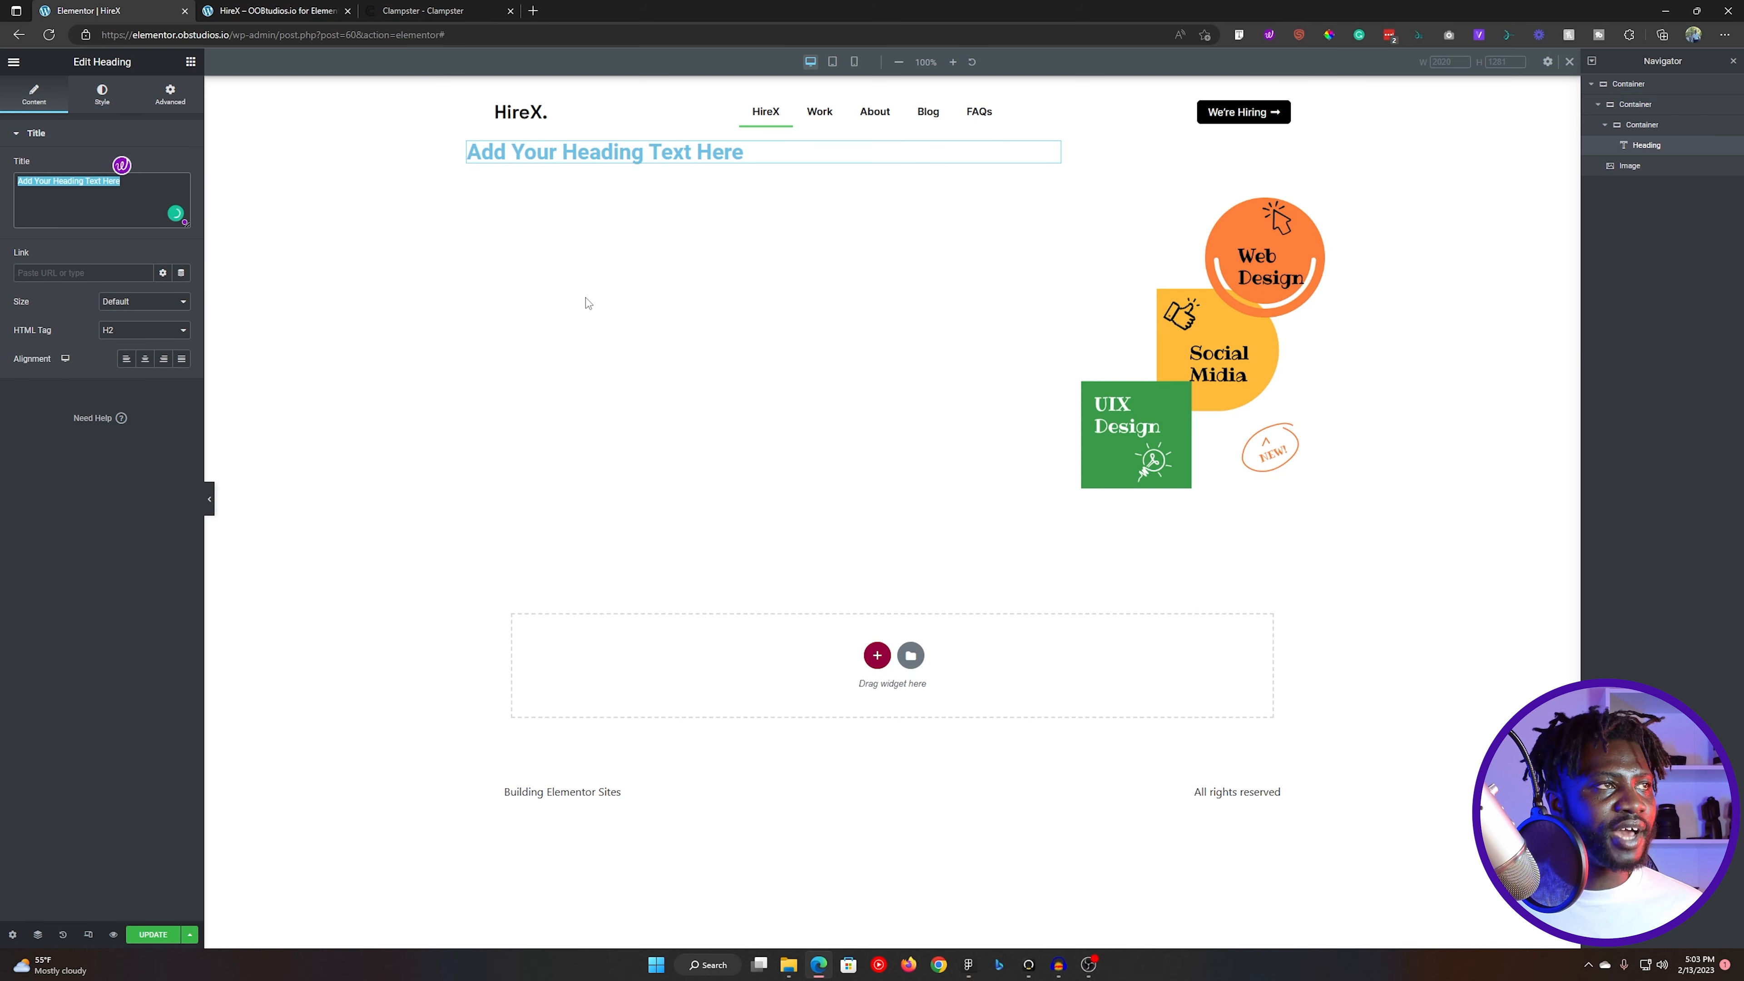
key("ctrl+v")
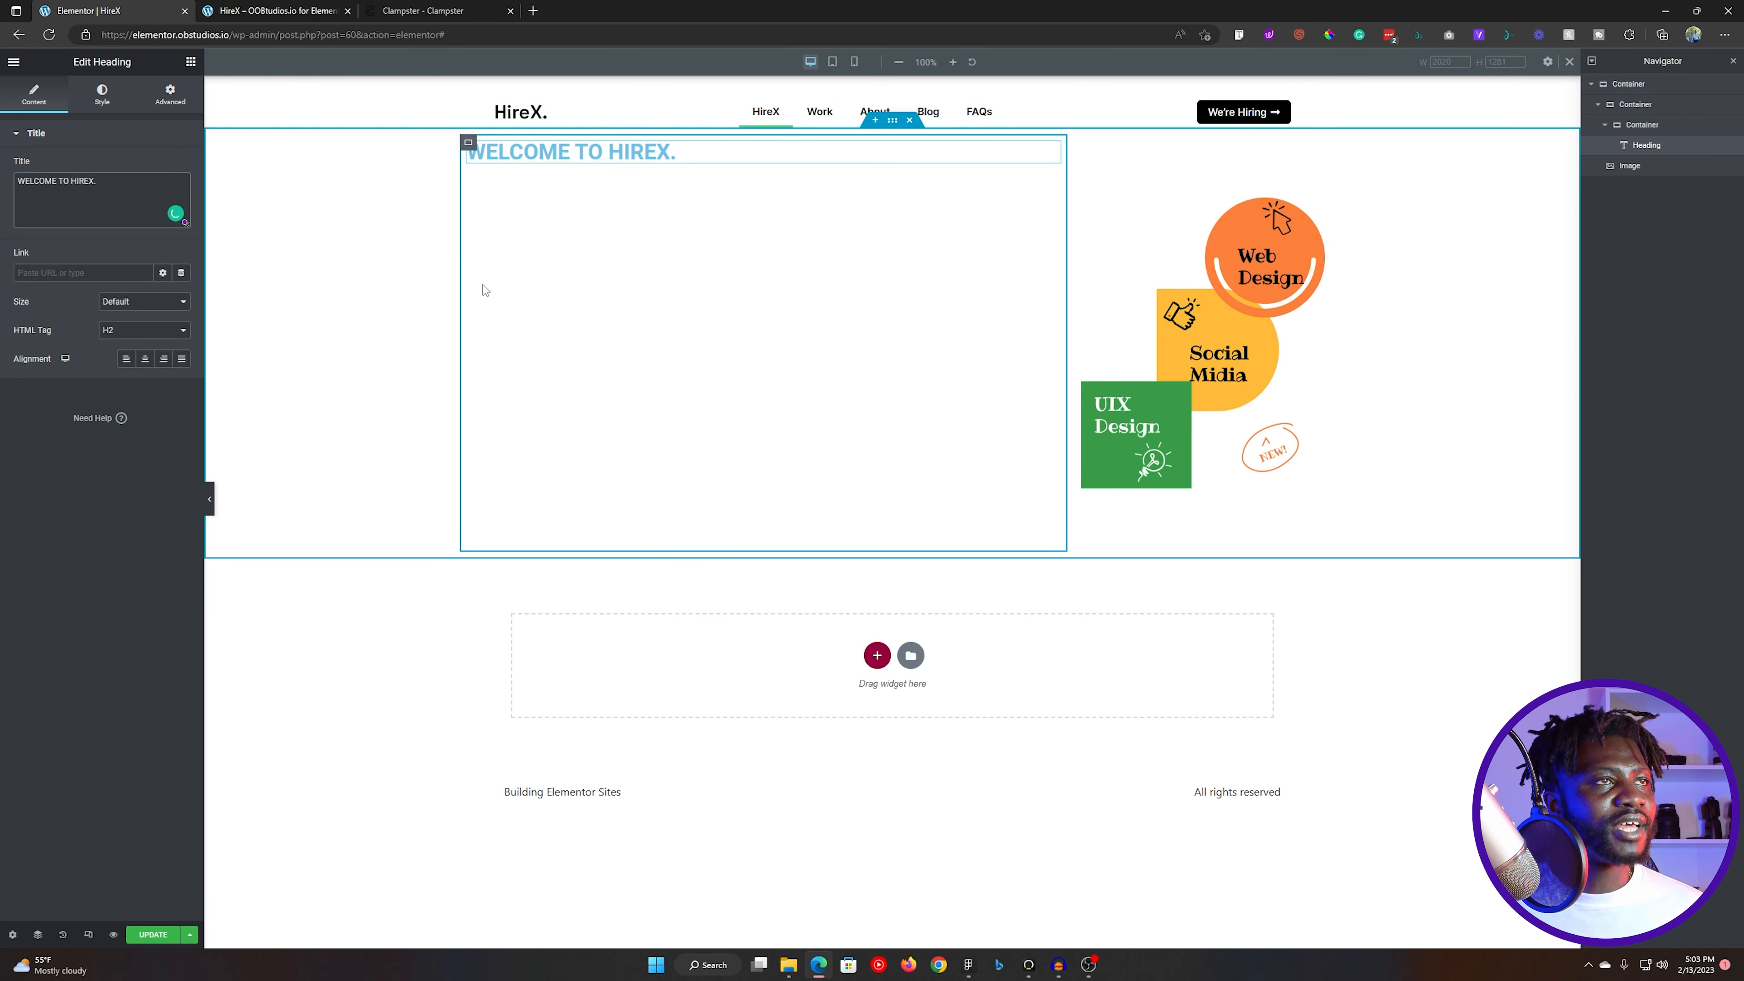
- Find the Icon widget and add it directly below the "WELCOME TO HIREX." heading in the same container
left_click(102, 94)
left_click(191, 61)
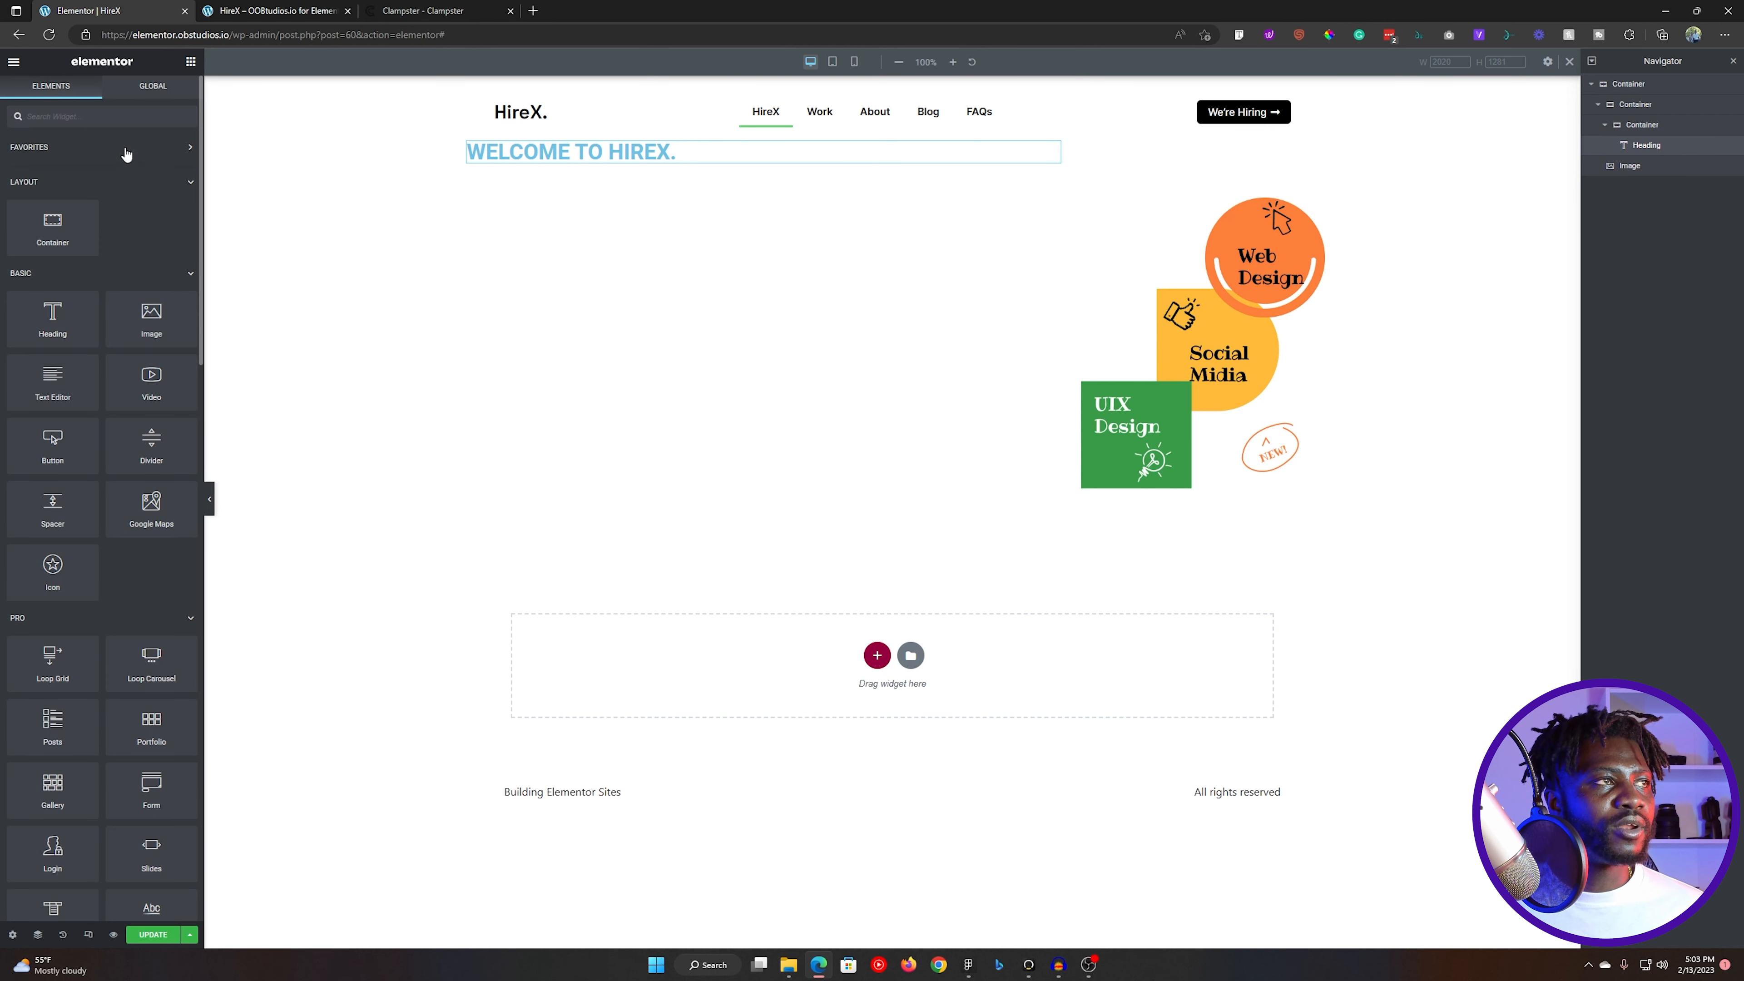
type("icon")
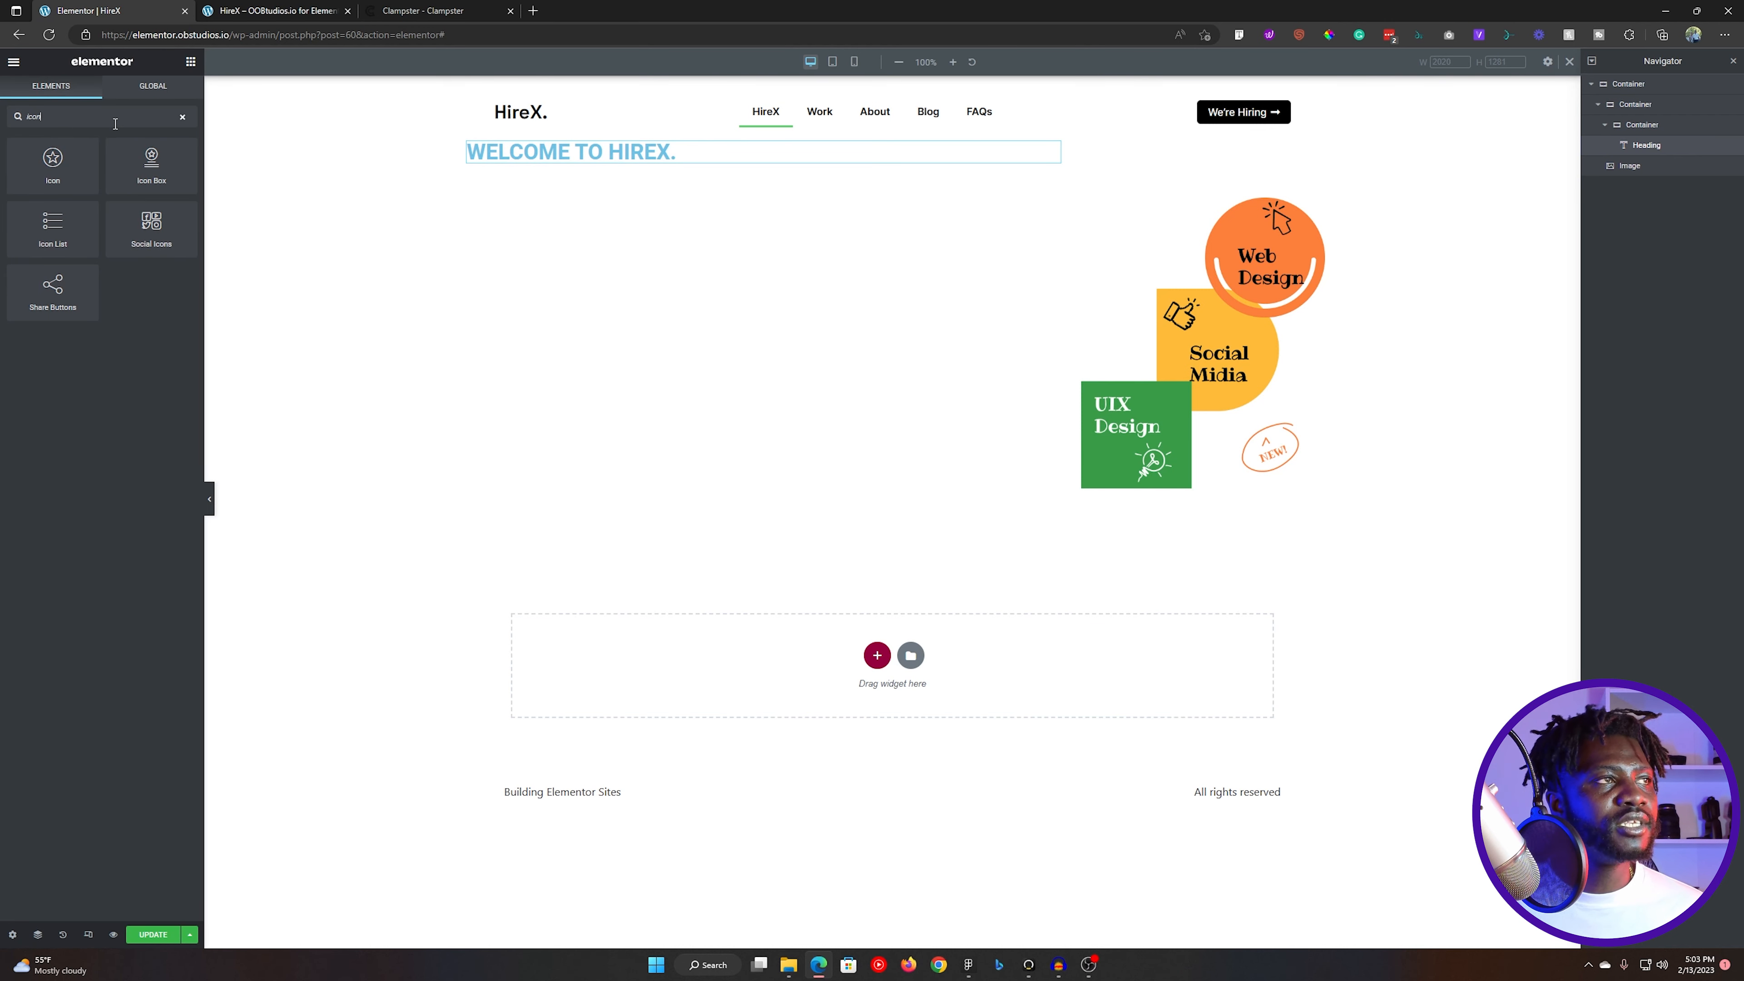
left_click_drag(53, 165, 741, 164)
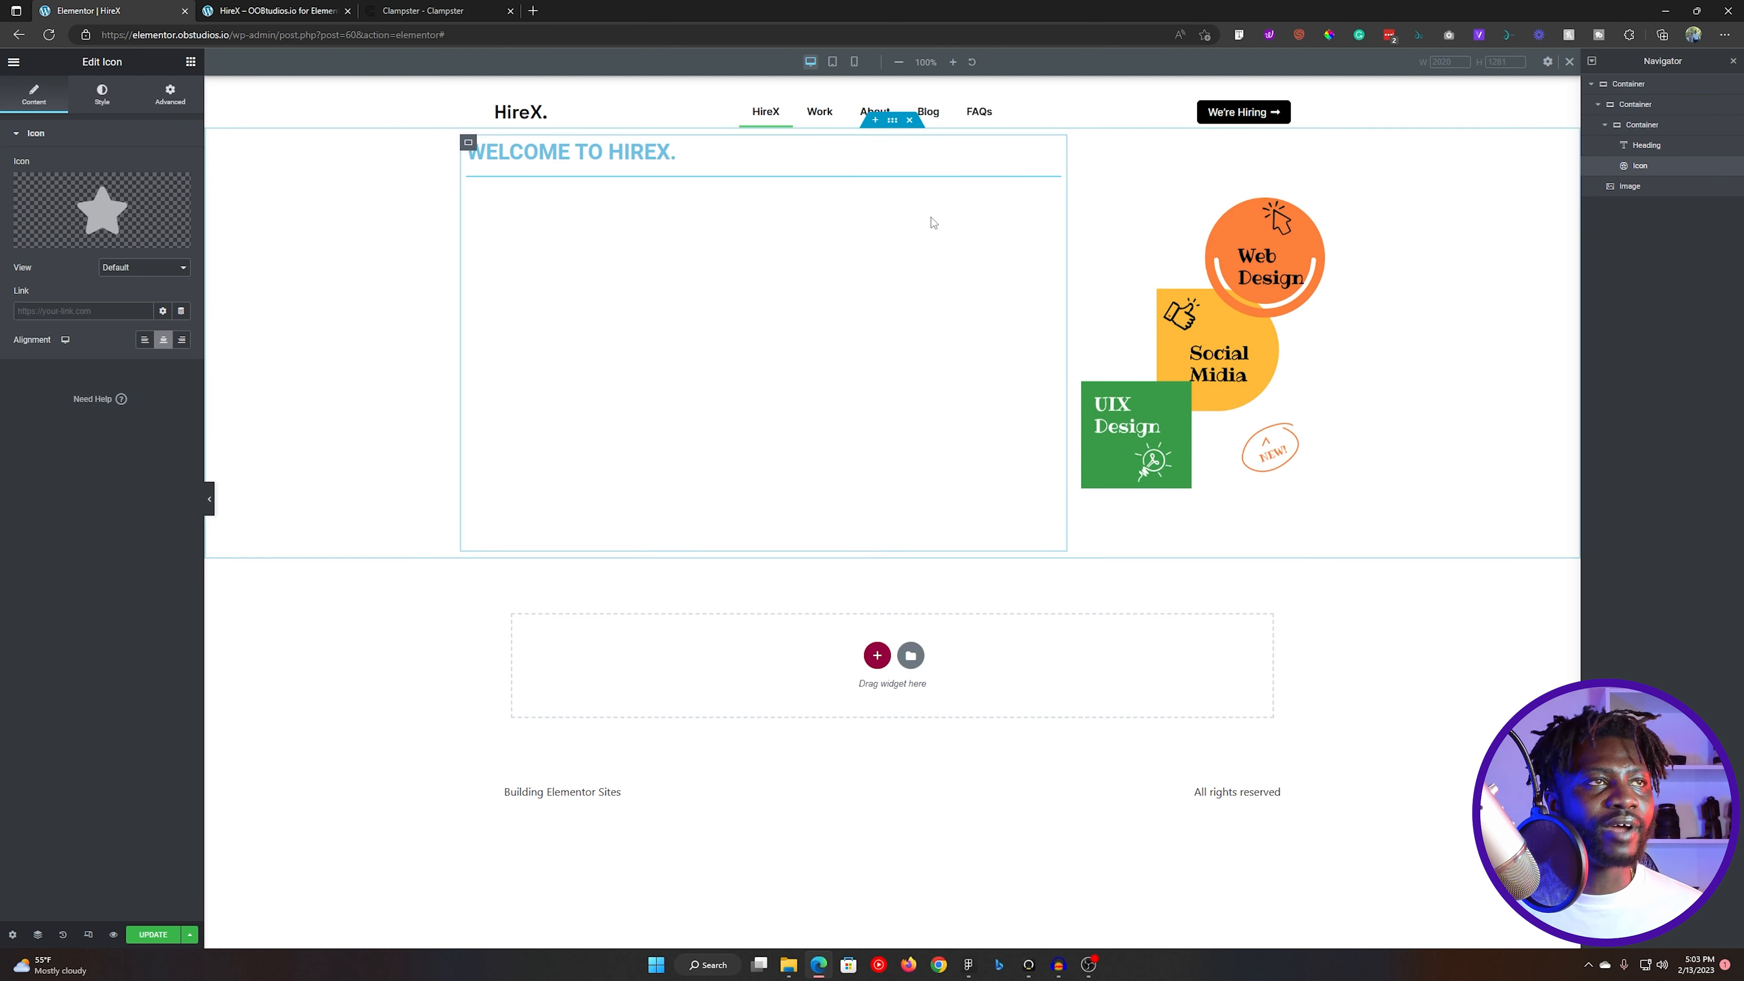
- Lay out the container holding the heading and icon as a horizontal row, with items centred and content justified to start
left_click(1670, 128)
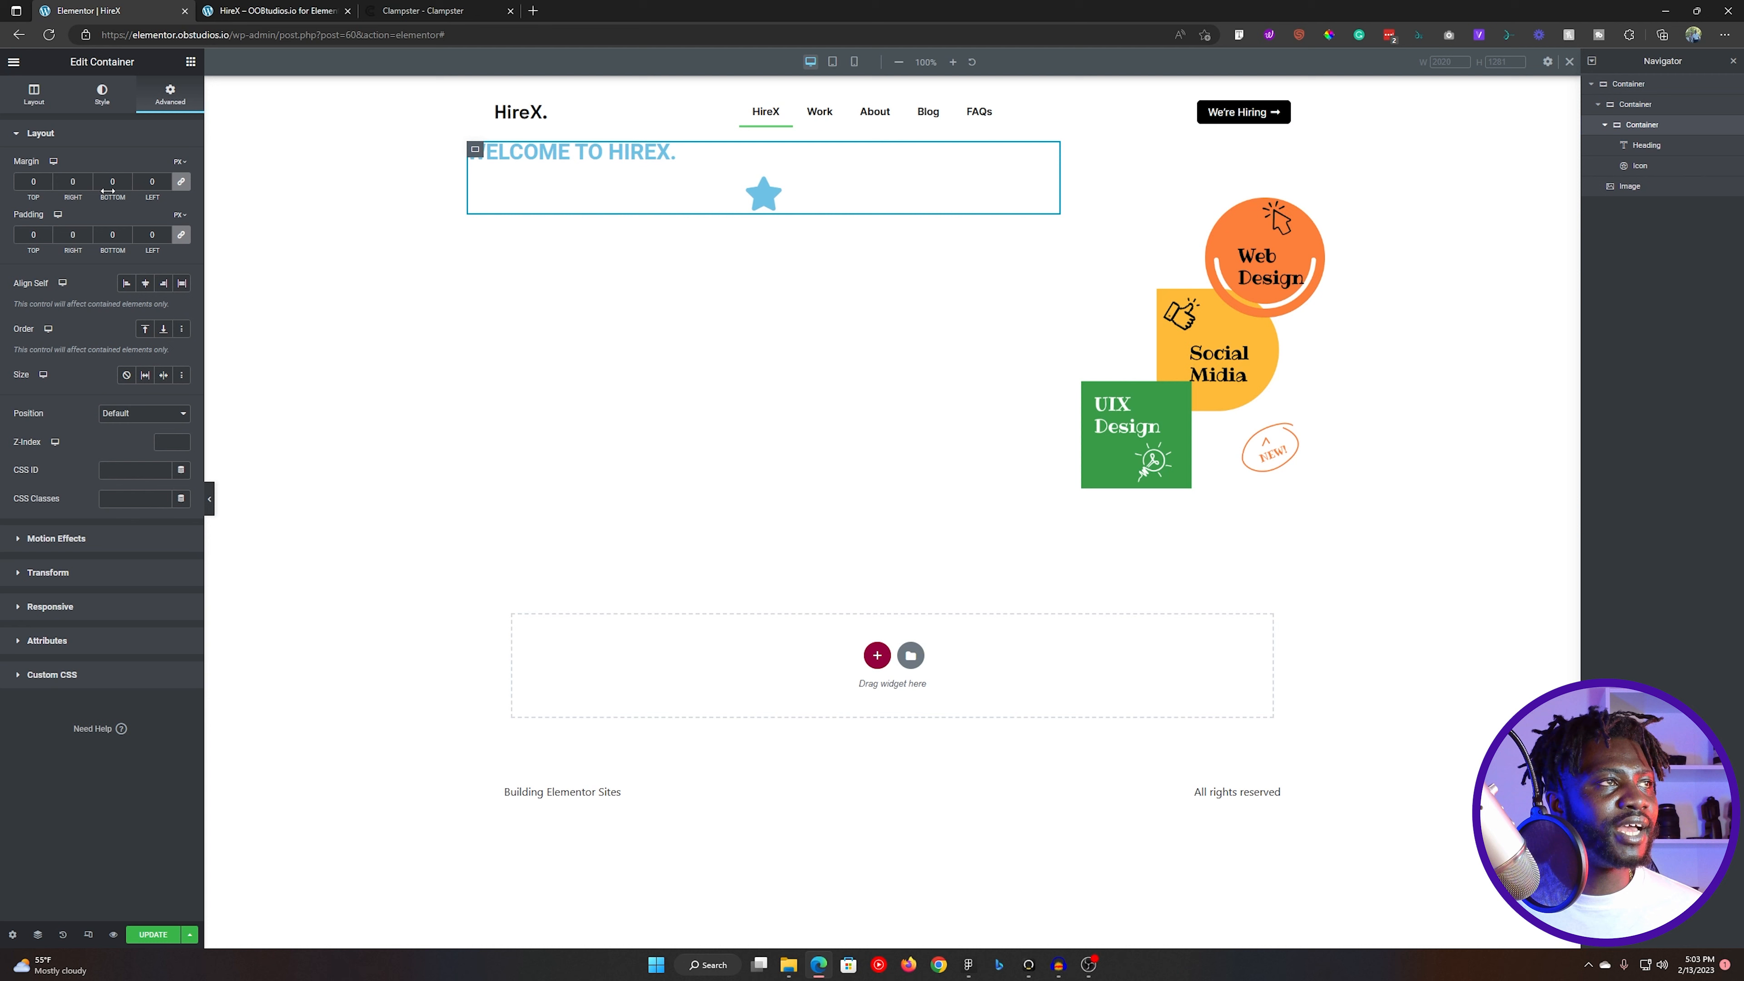
left_click(34, 95)
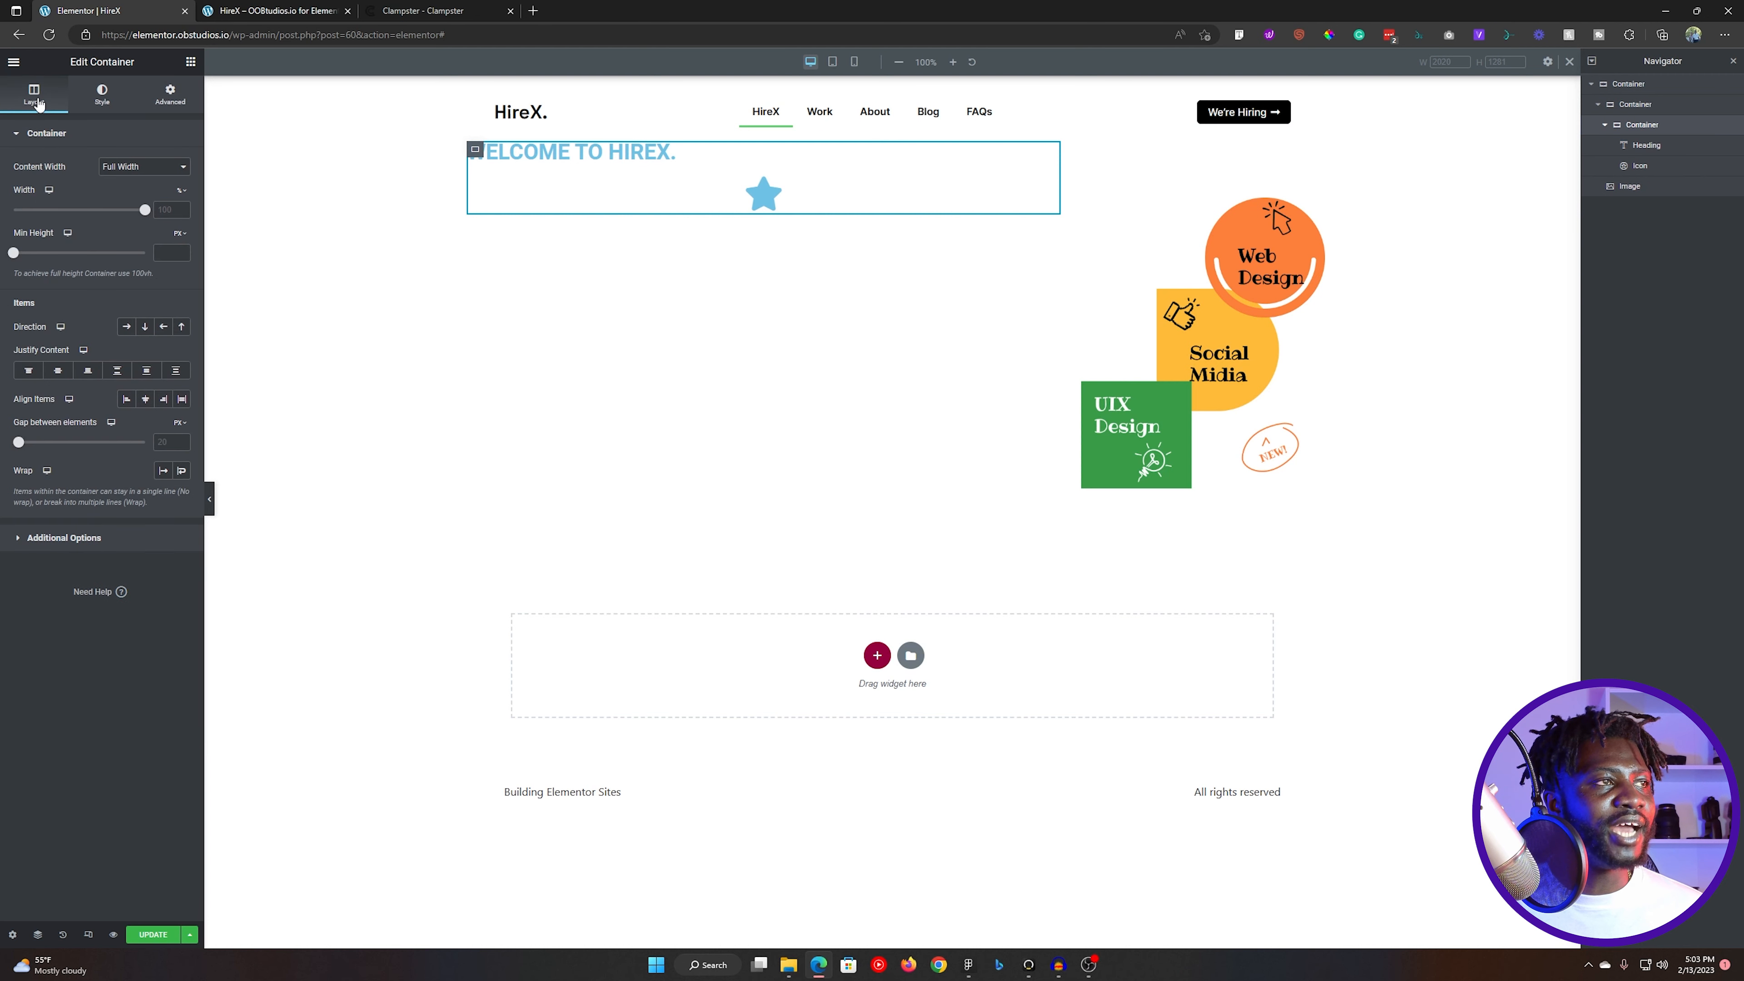
left_click(126, 327)
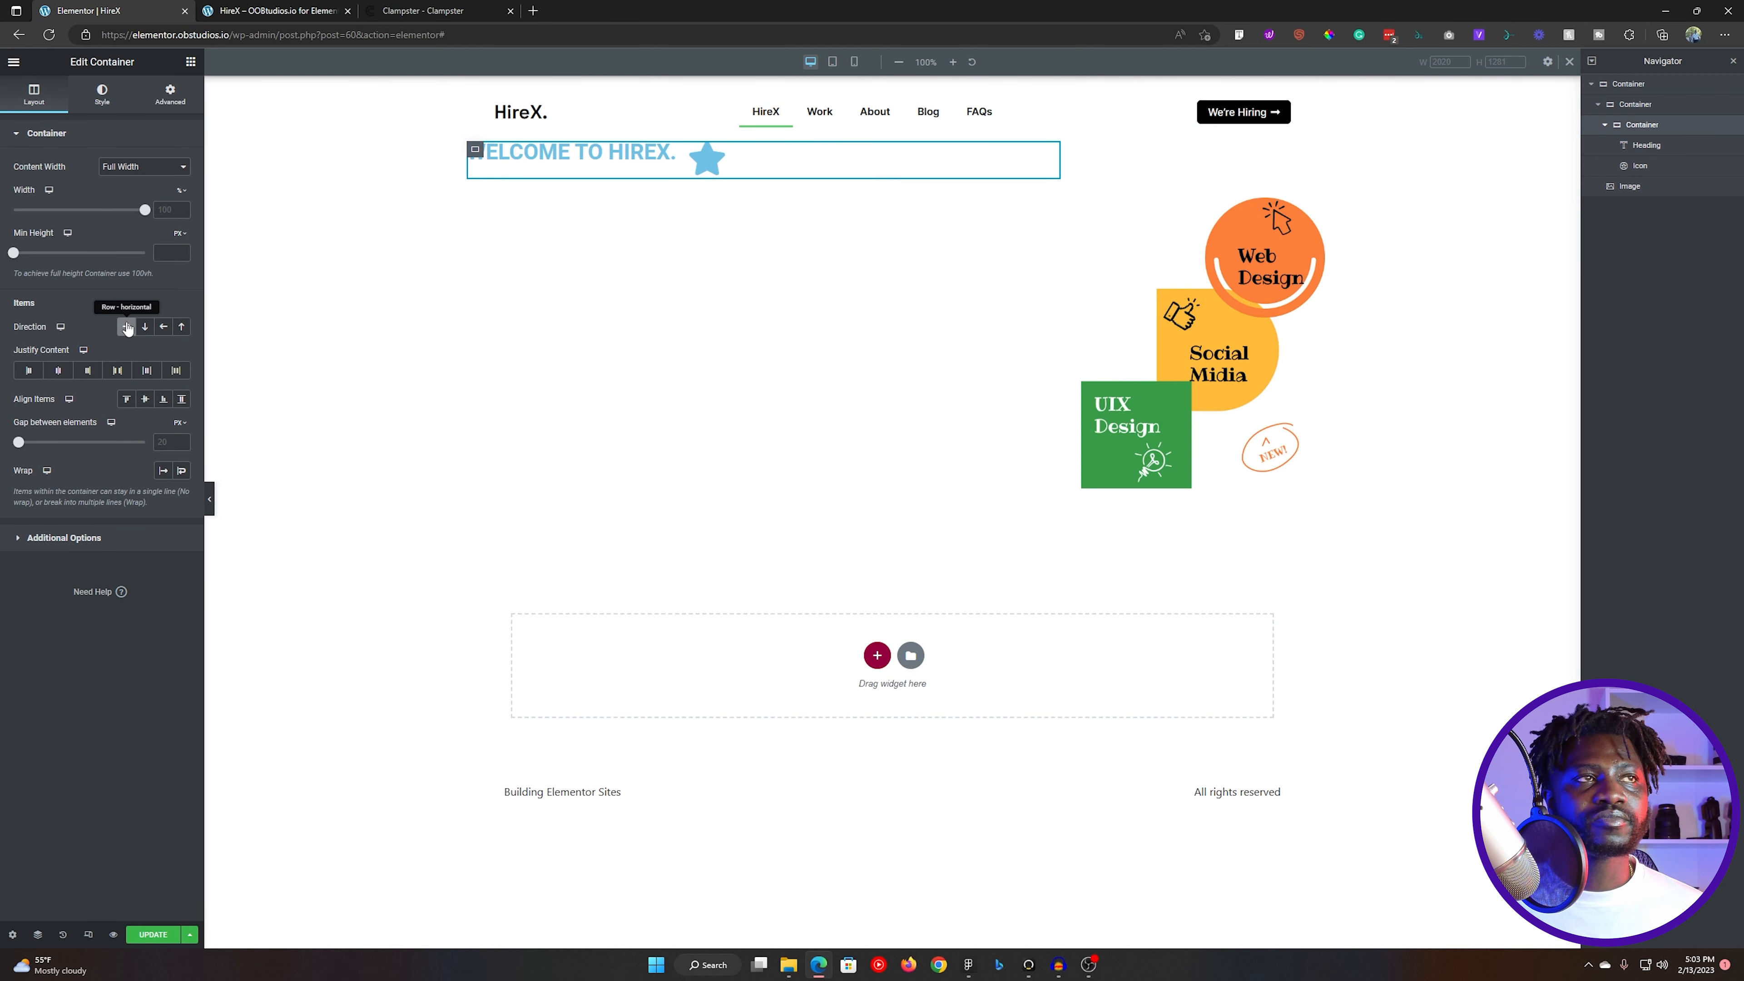
left_click(147, 403)
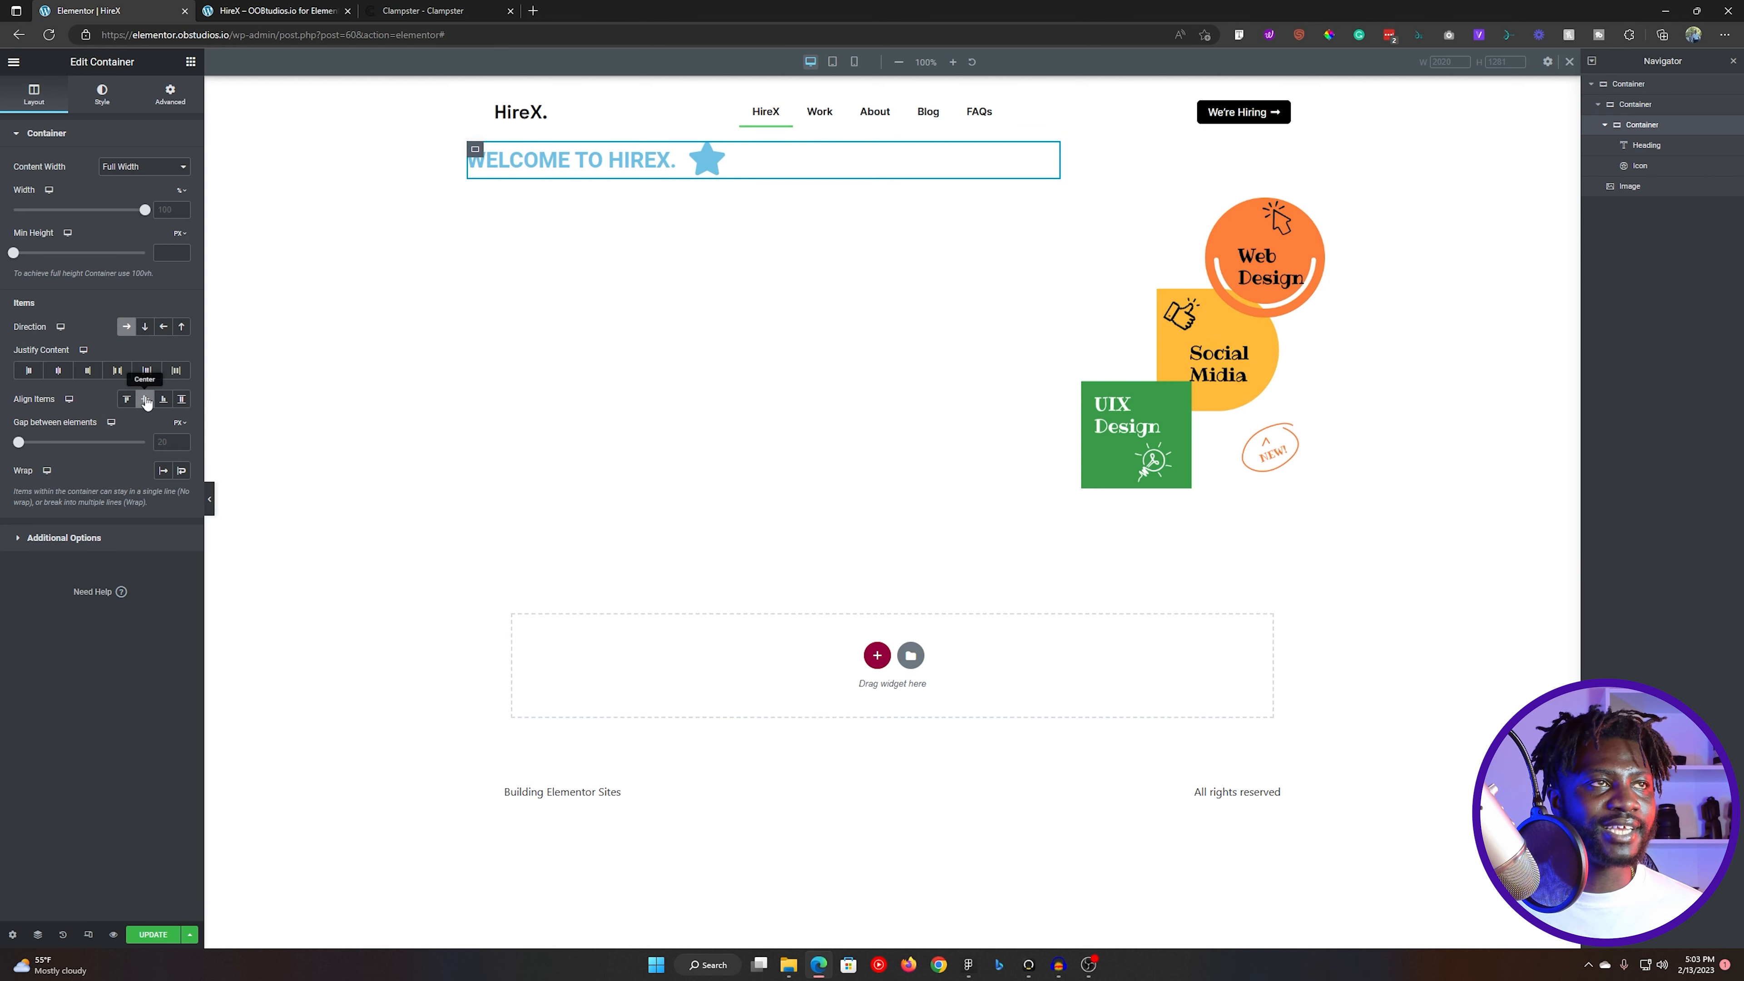
left_click(30, 372)
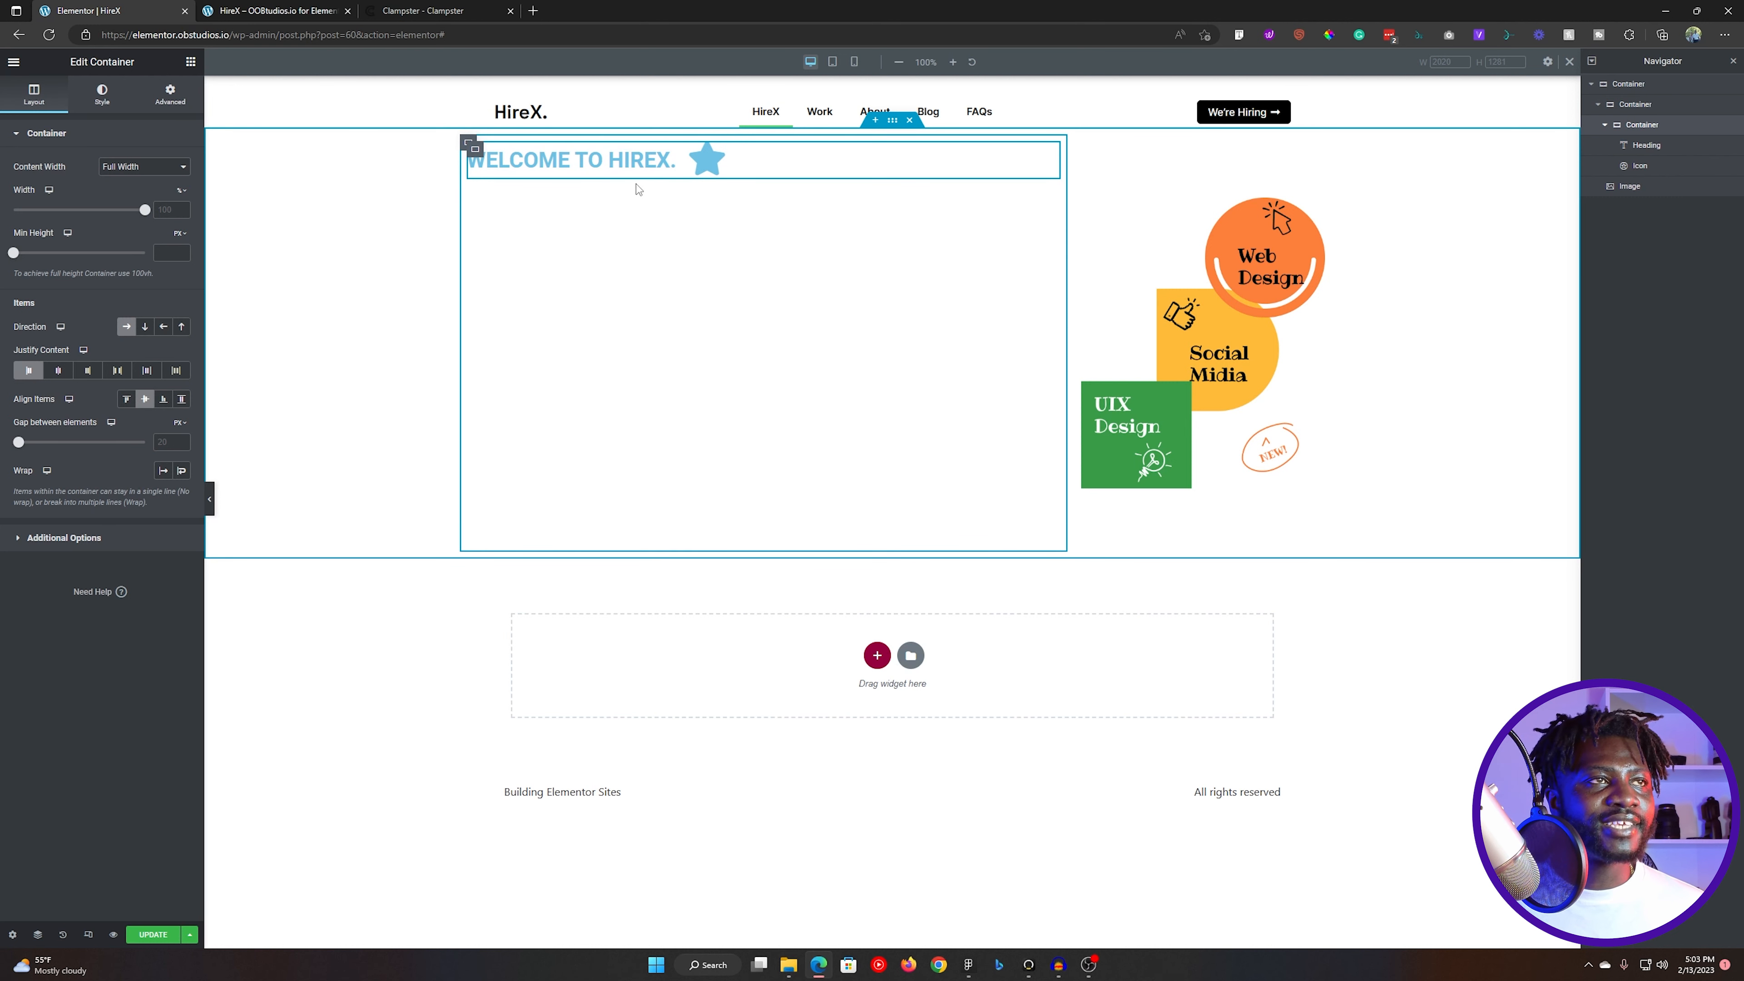
- Check the heading's text style in Figma, then open its typography in Elementor and change the size unit to custom
left_click(567, 158)
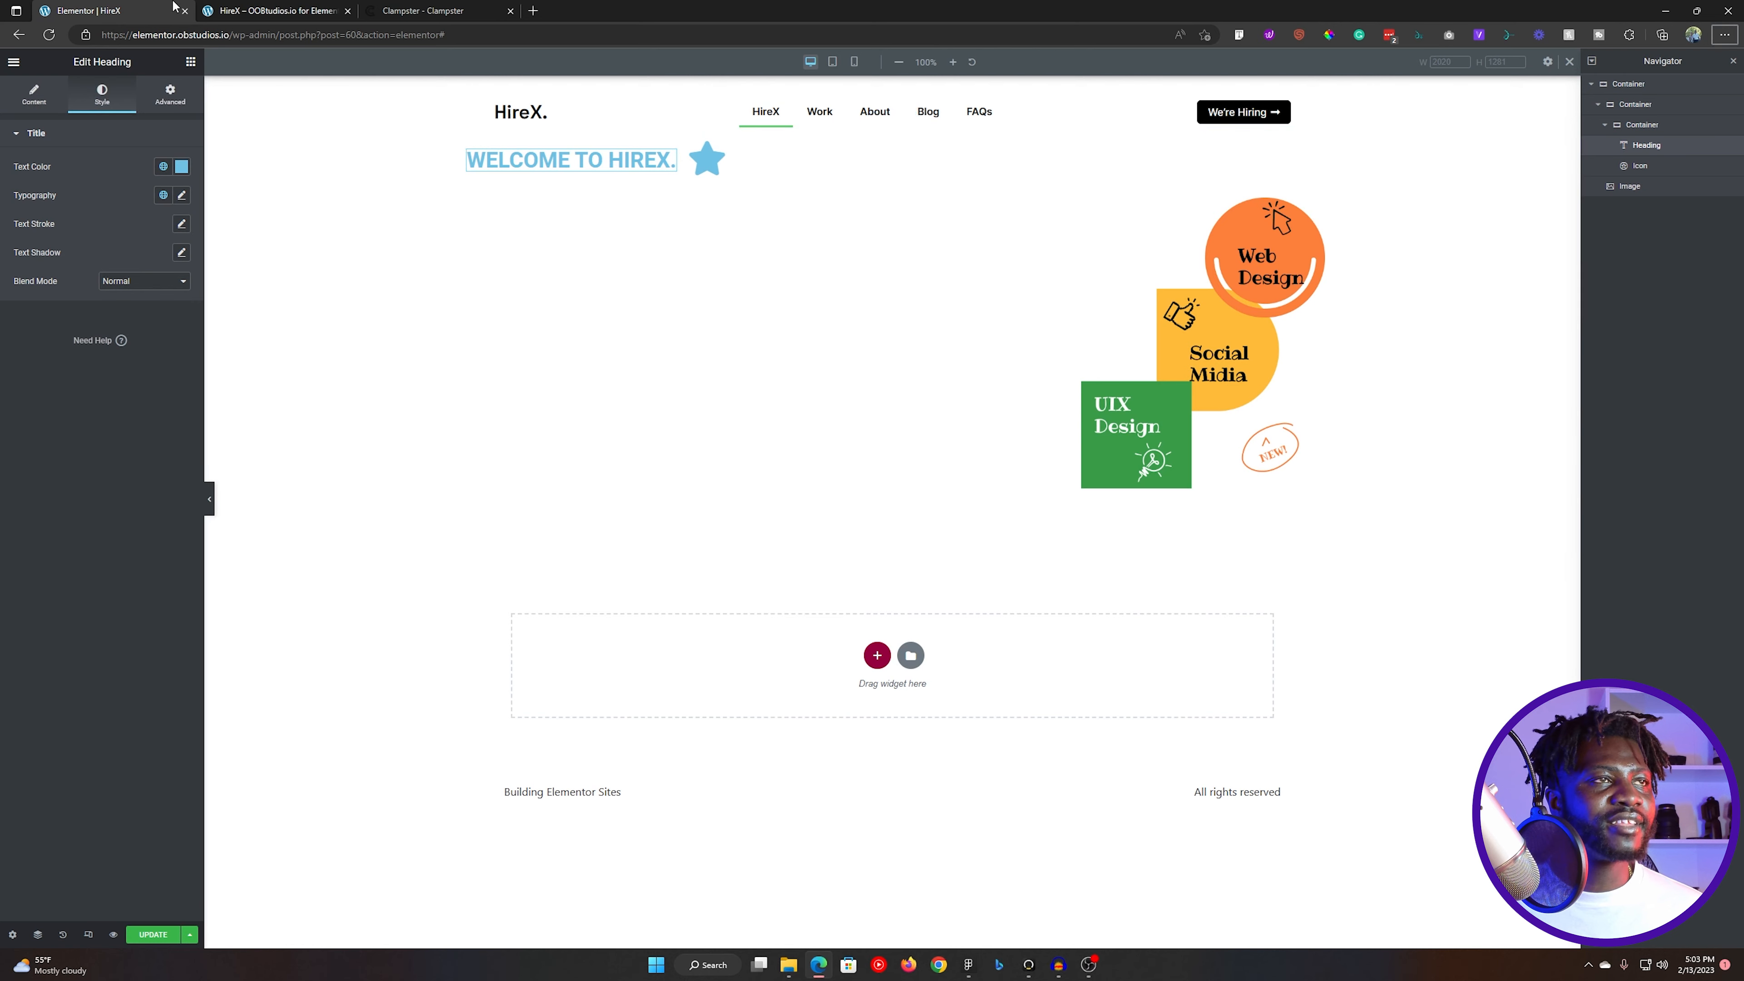
key("alt+Tab")
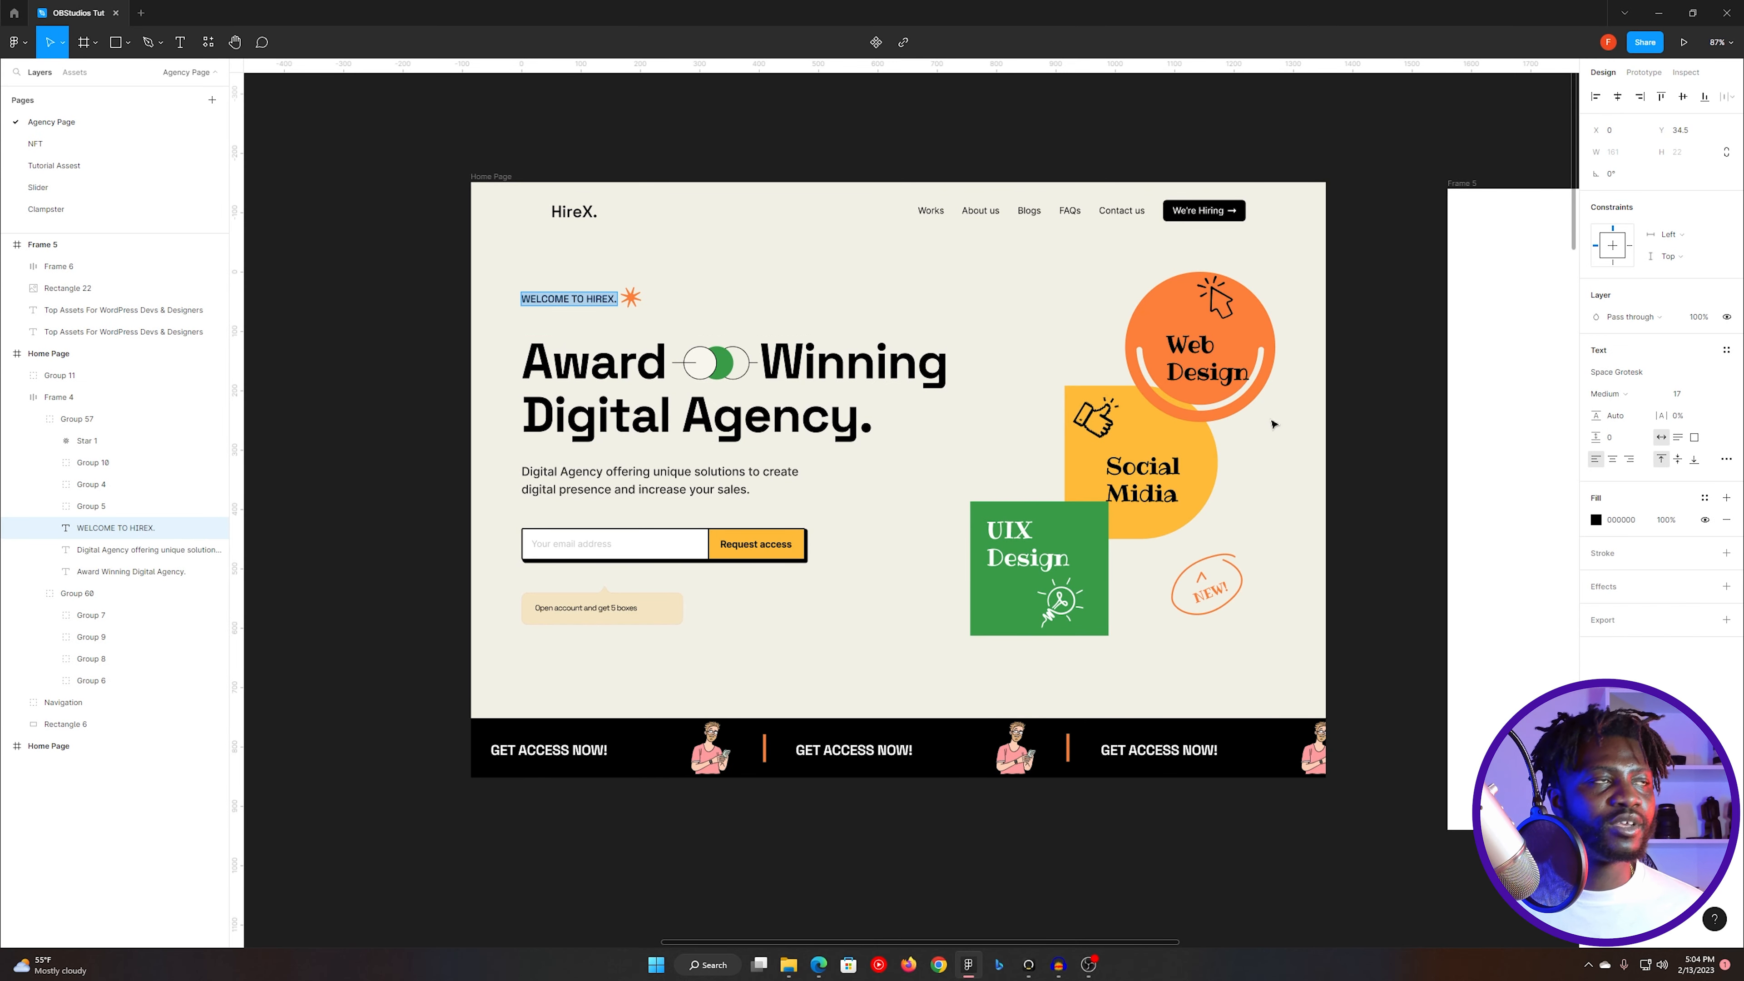
key("alt+Tab")
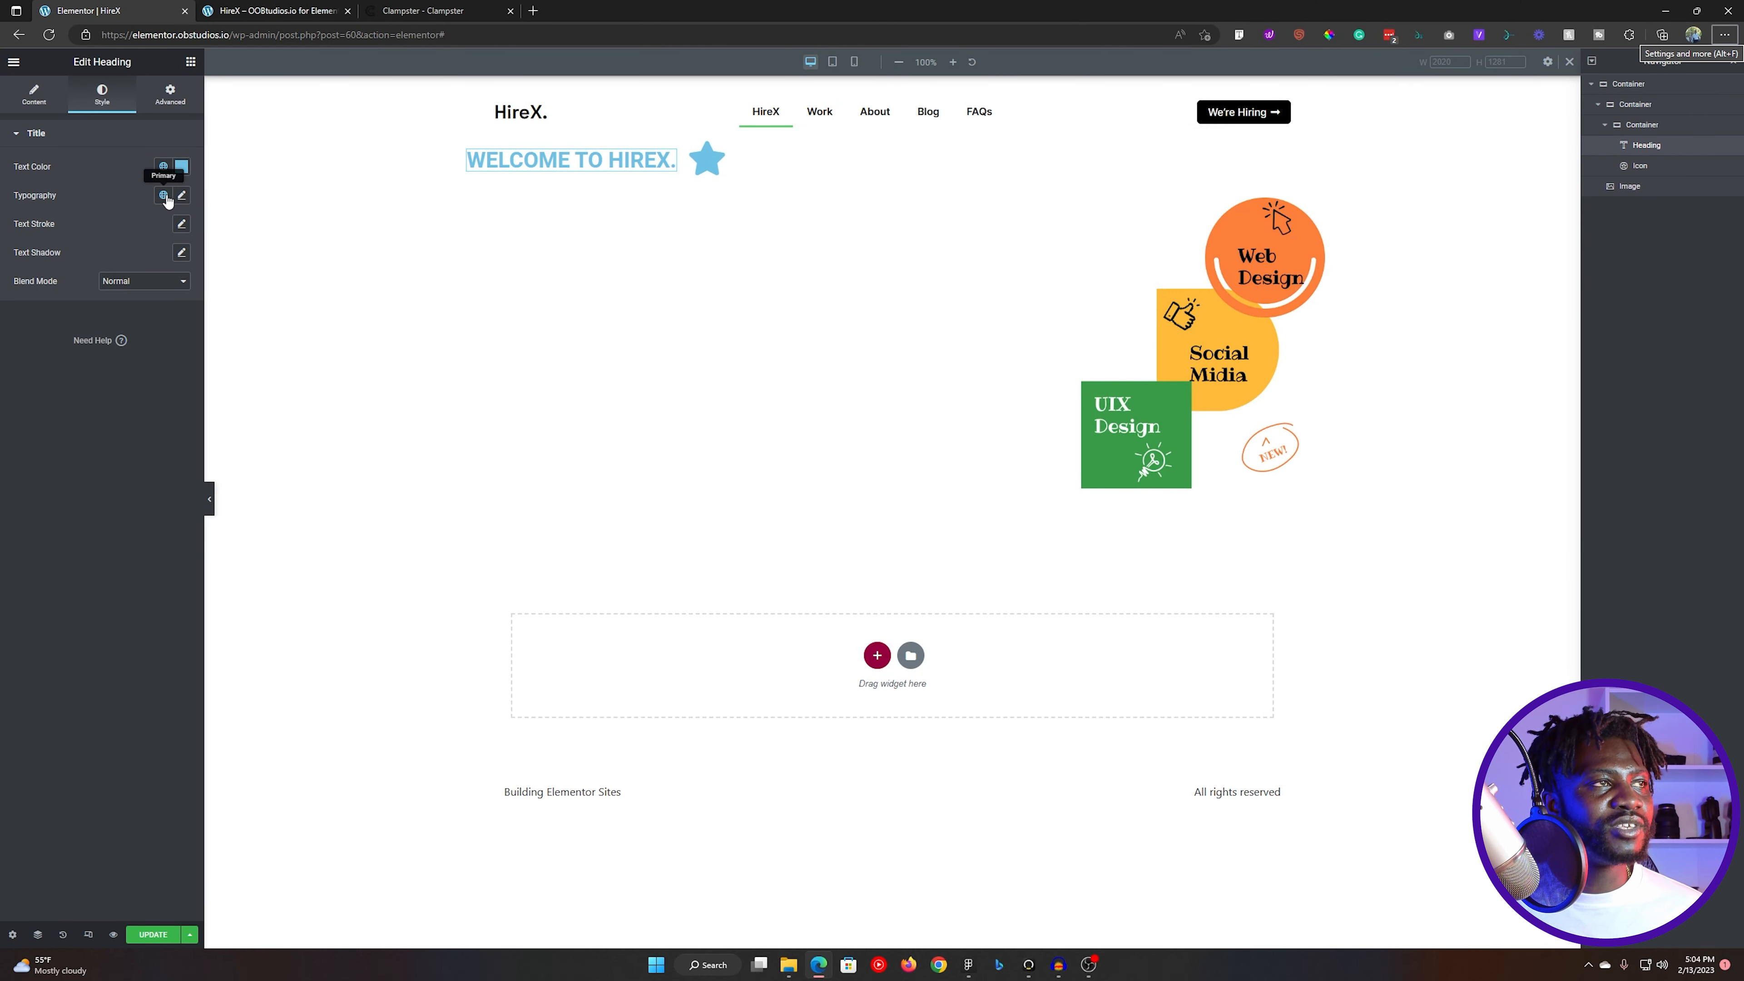
left_click(181, 195)
left_click(169, 283)
left_click(168, 357)
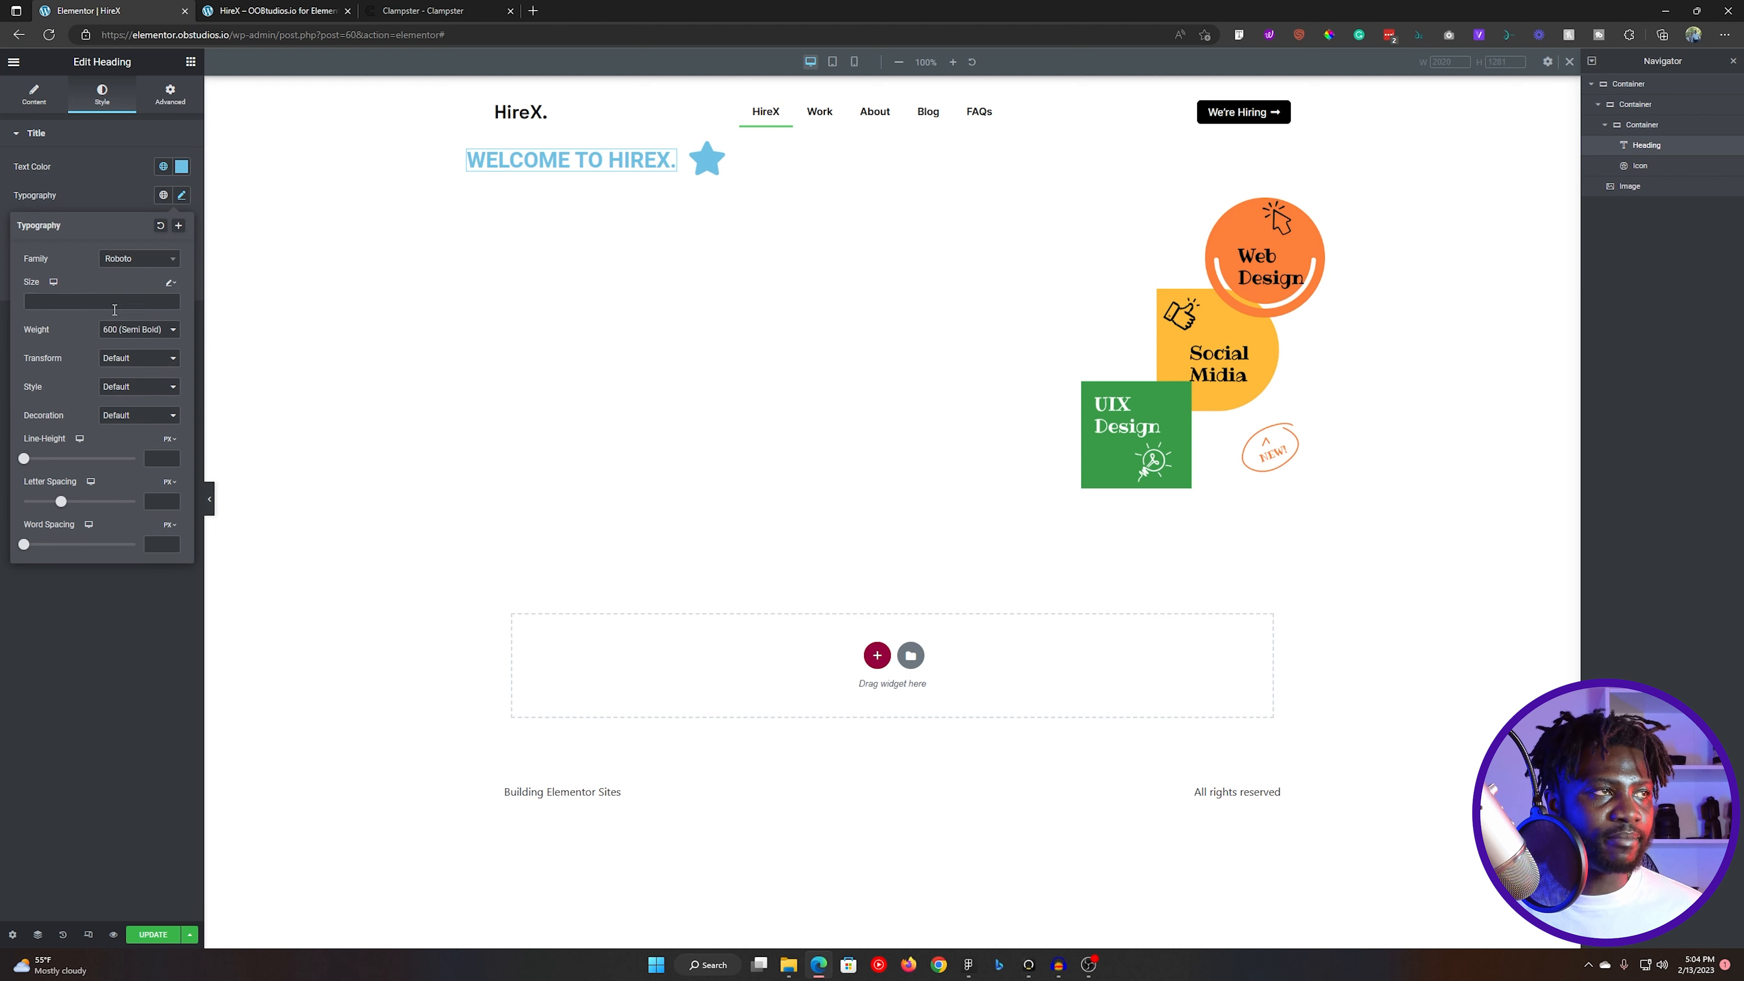
- Switch to Clampster, remove the saved clamp entry and set the minimum width to 260
left_click(460, 8)
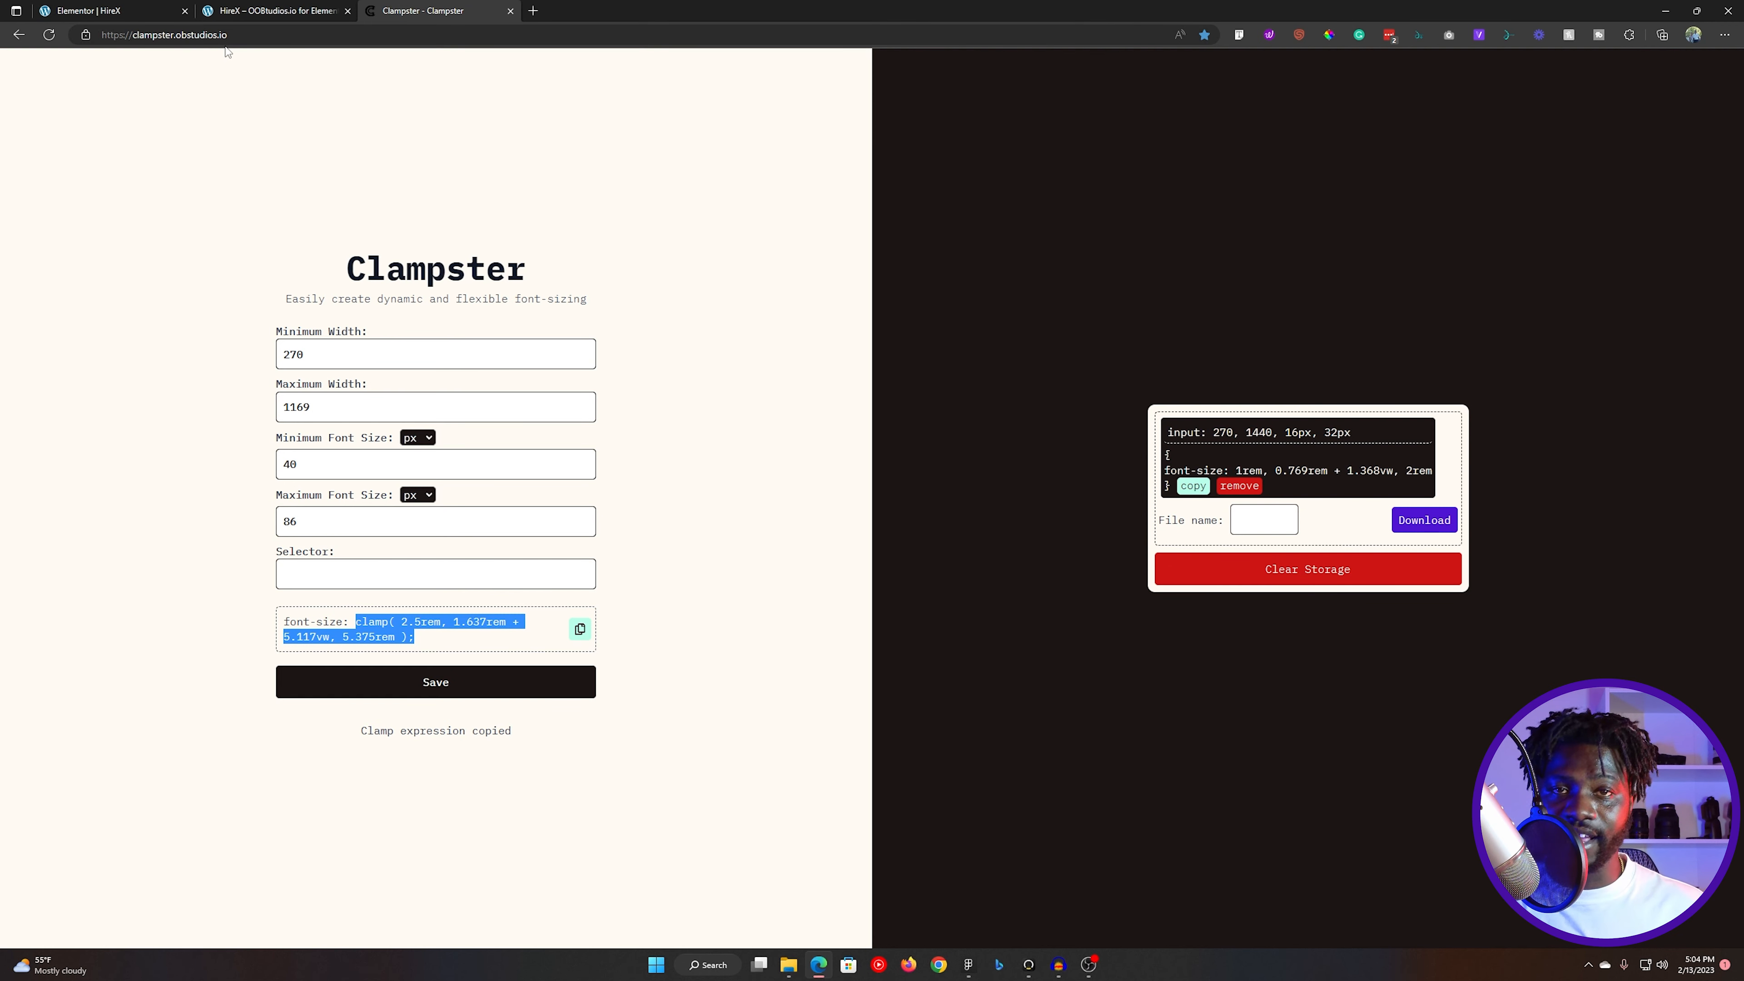
left_click(1239, 486)
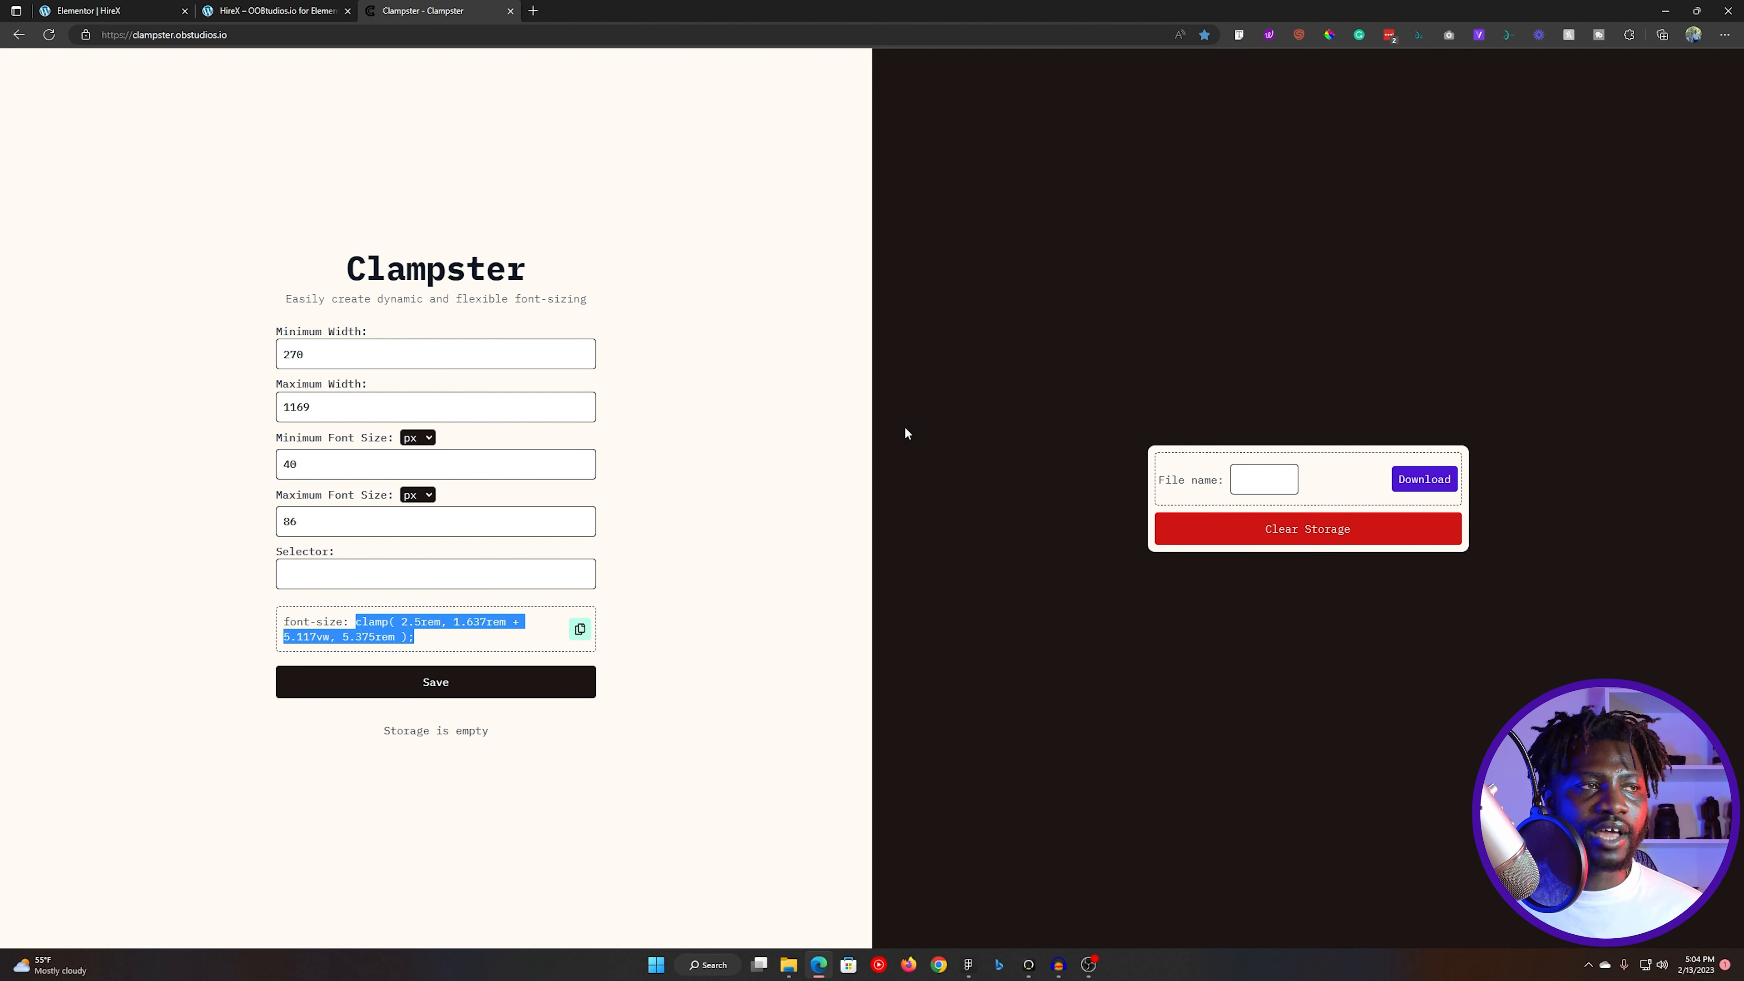
left_click(353, 364)
double_click(353, 364)
type("260")
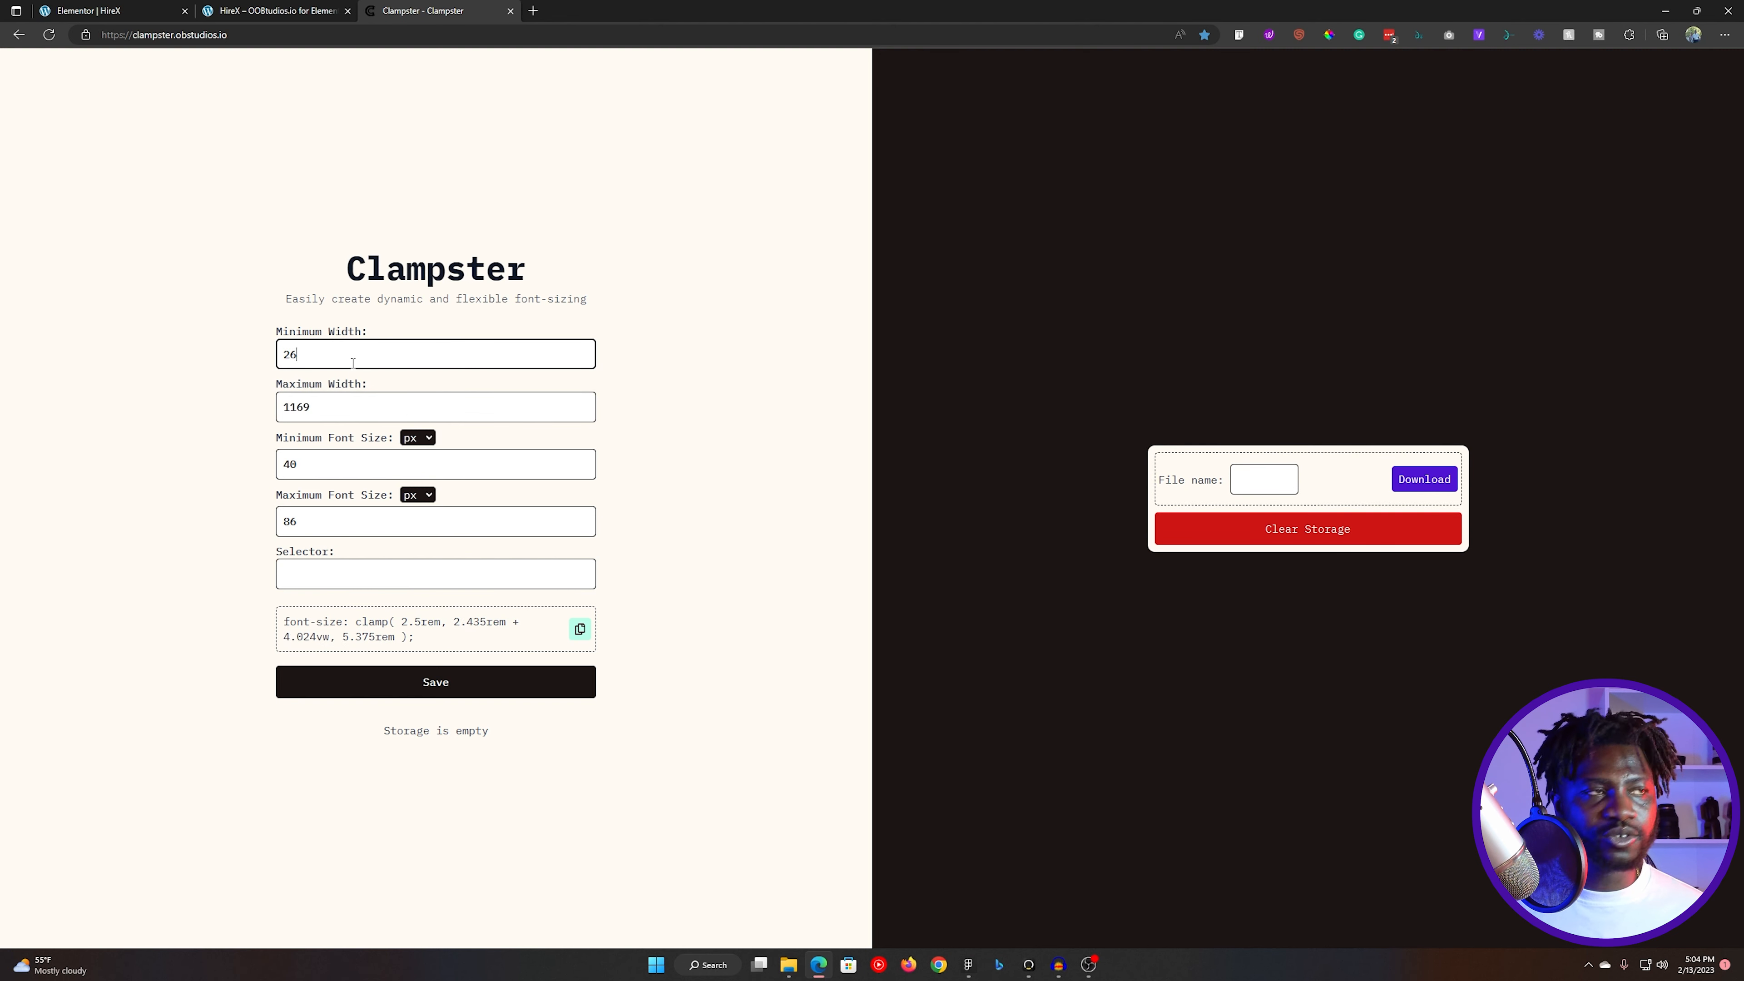
- Set the maximum width for the clamp calculation to 1300
left_click(339, 412)
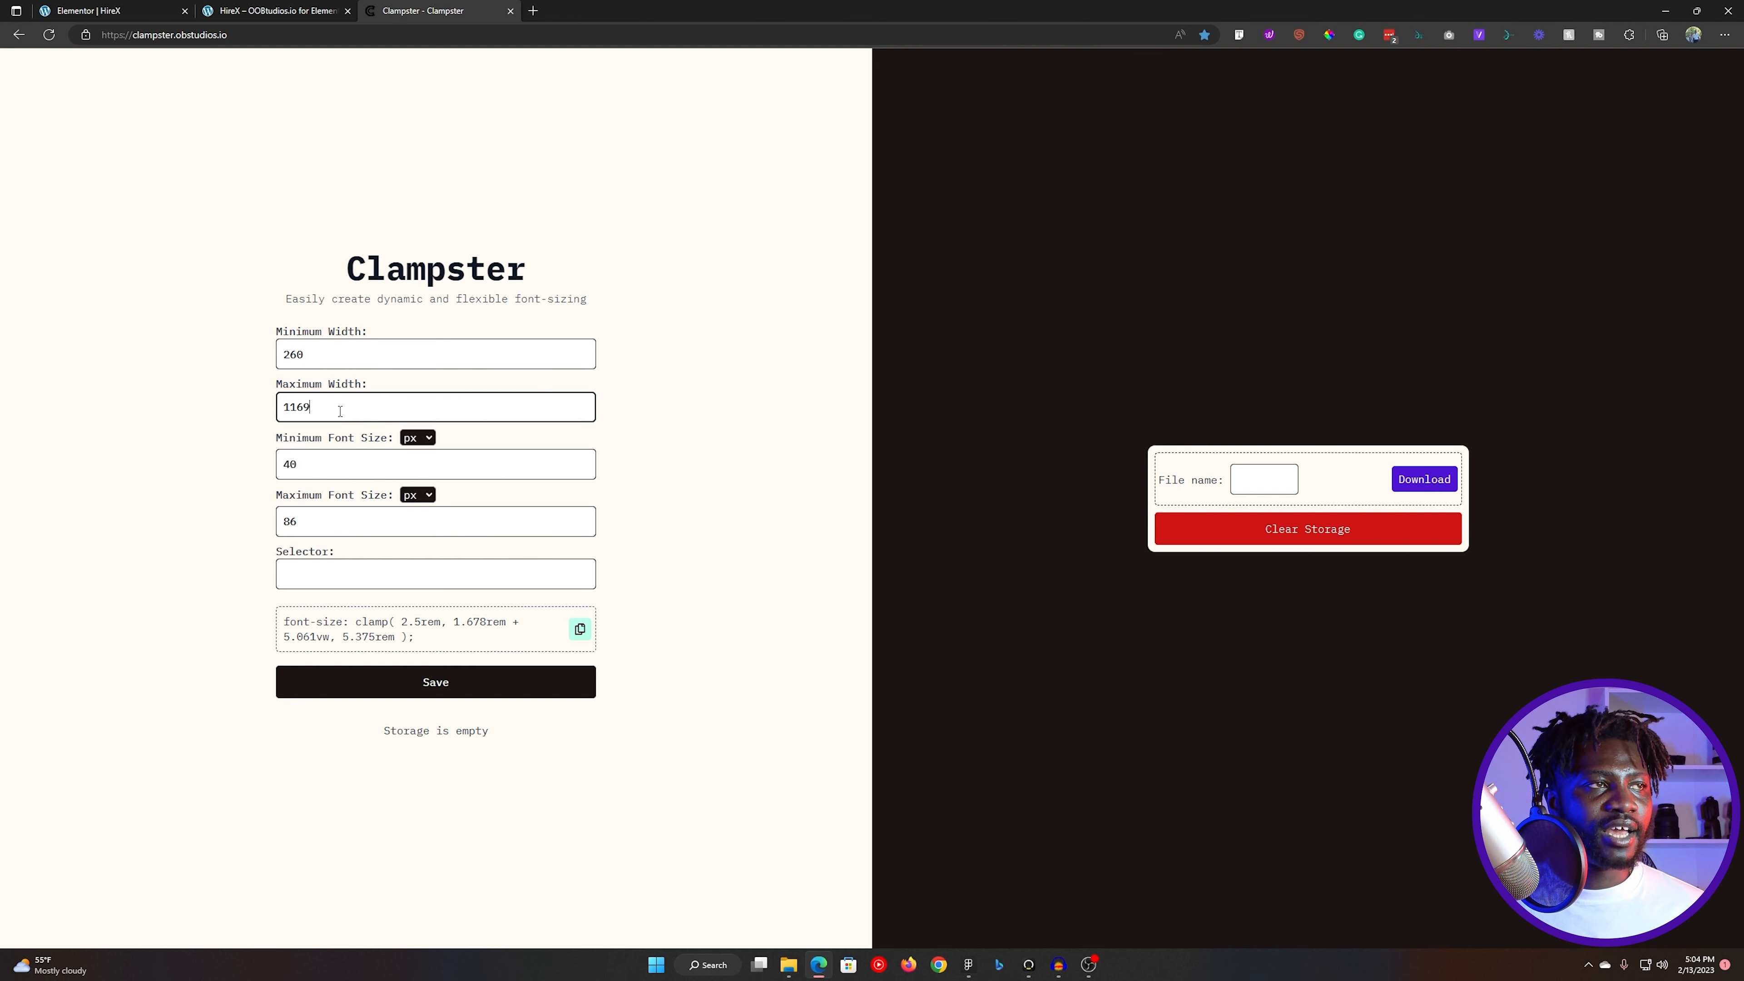
double_click(313, 410)
type("12")
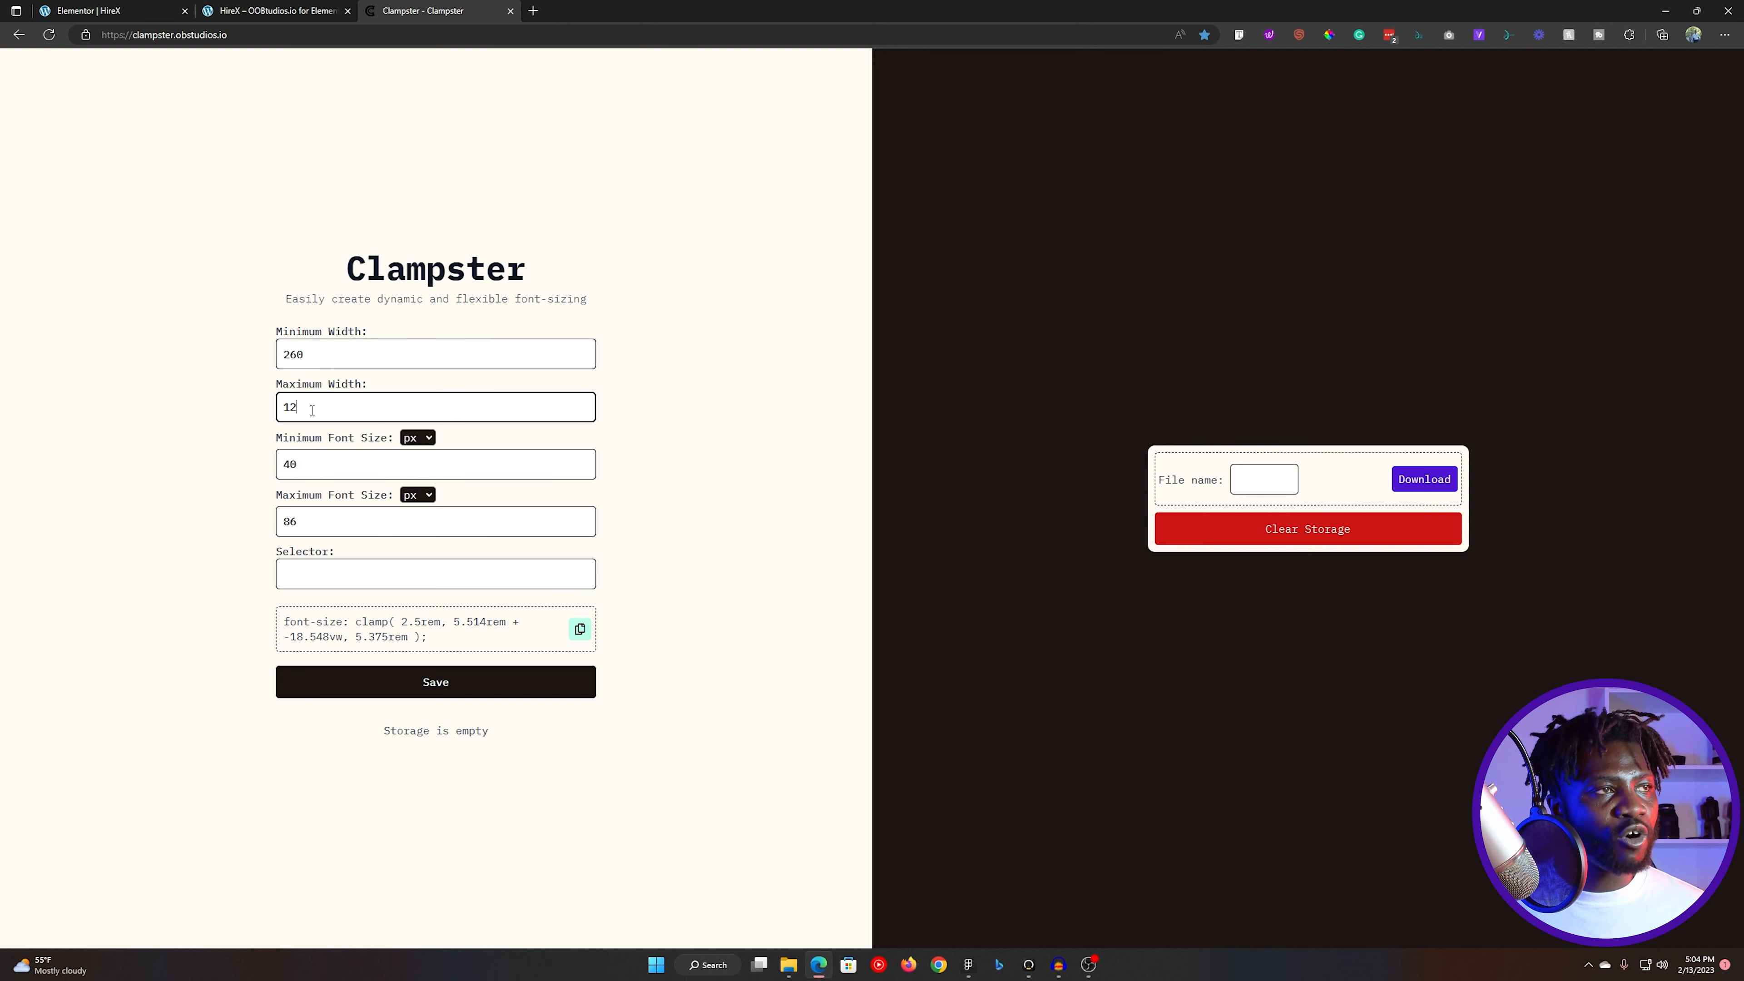
key("BackSpace")
type("1300")
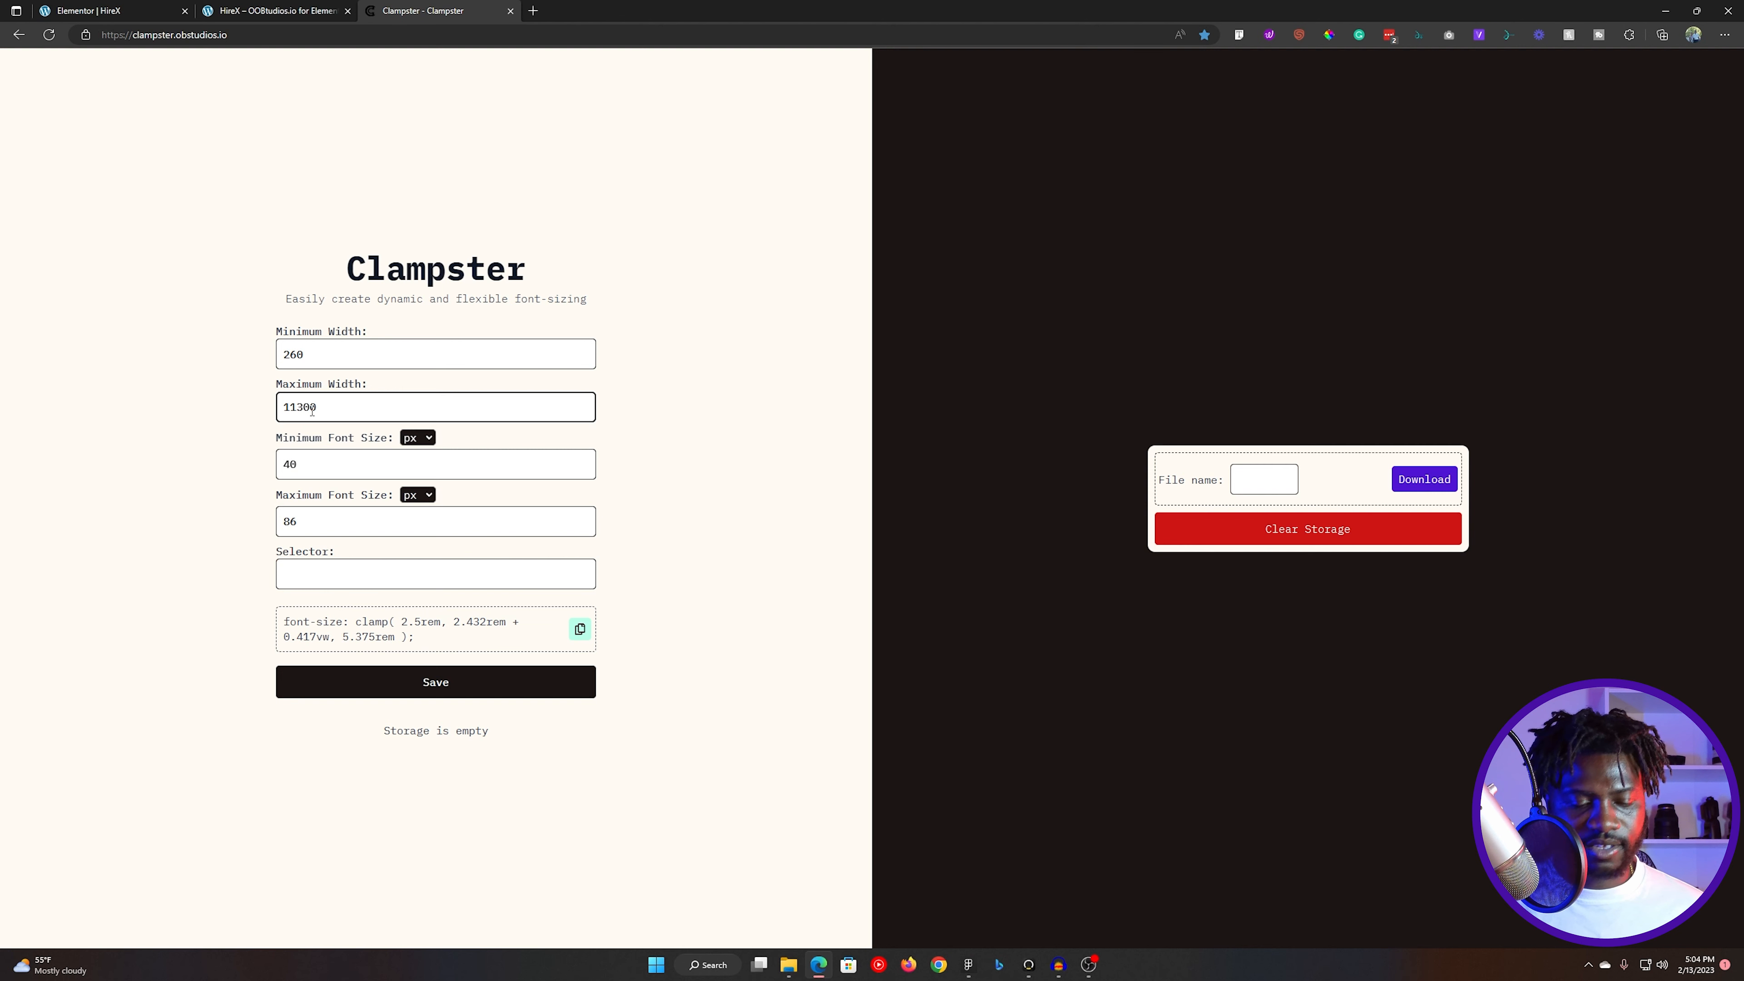
key("BackSpace")
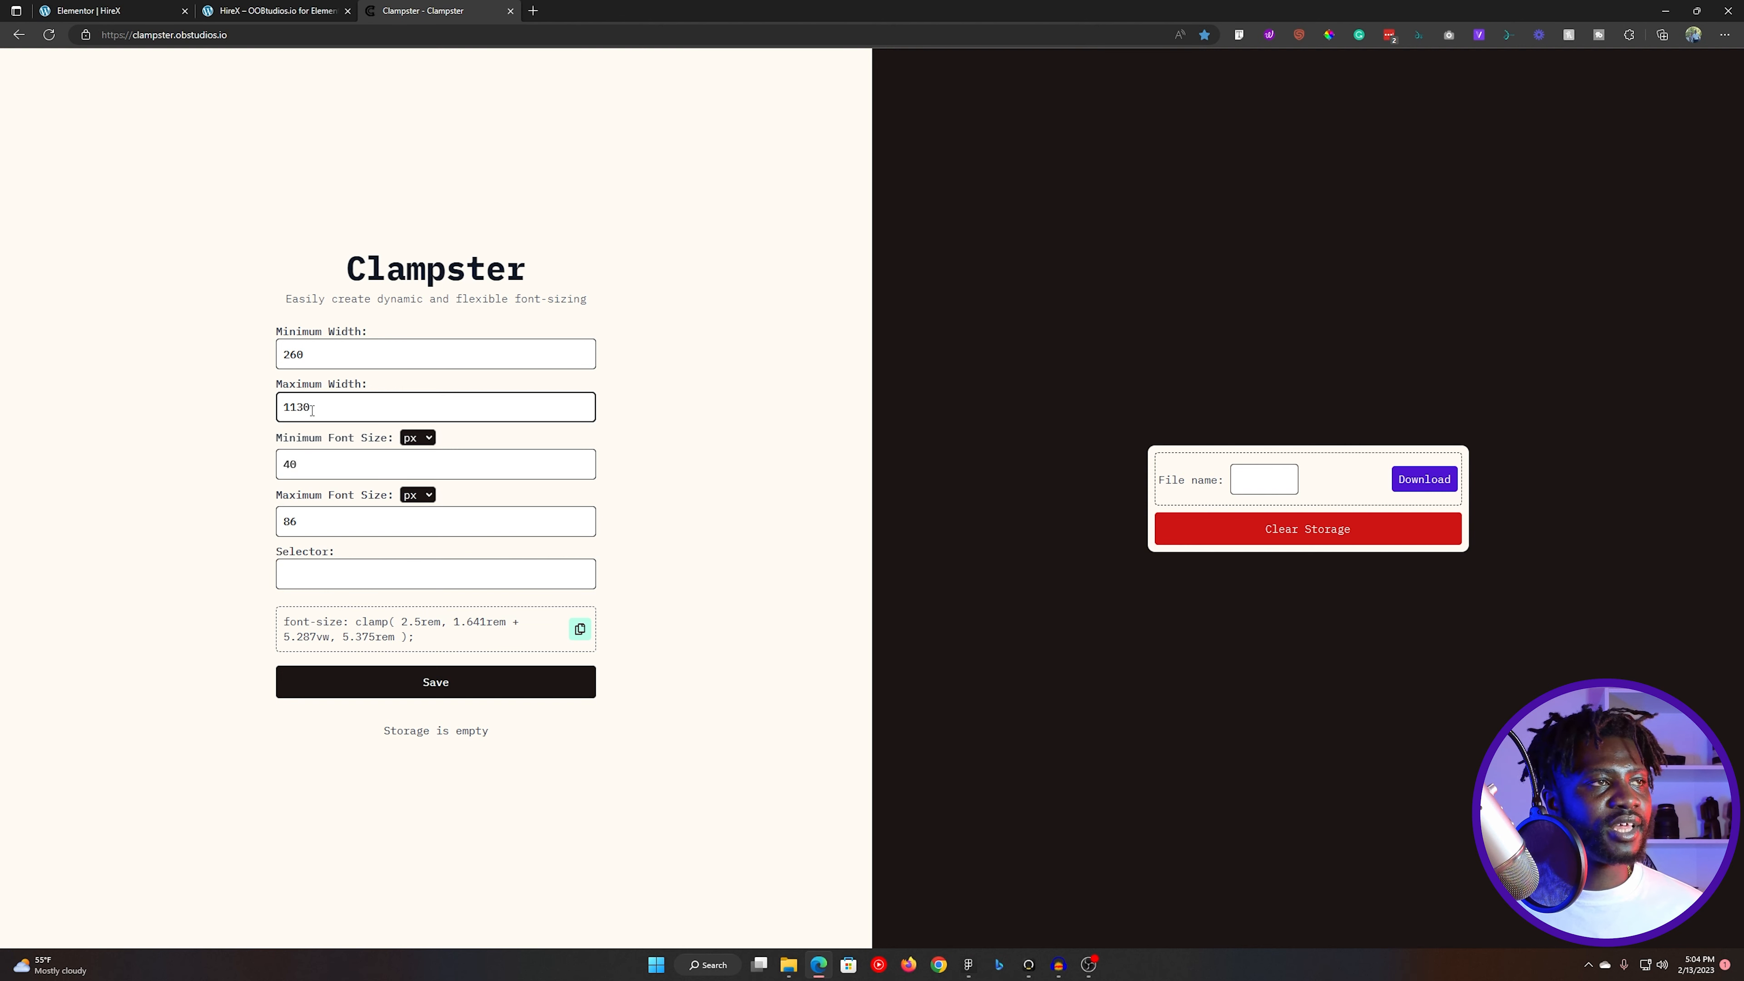
key("BackSpace")
key("BackSpace")
key("BackSpace")
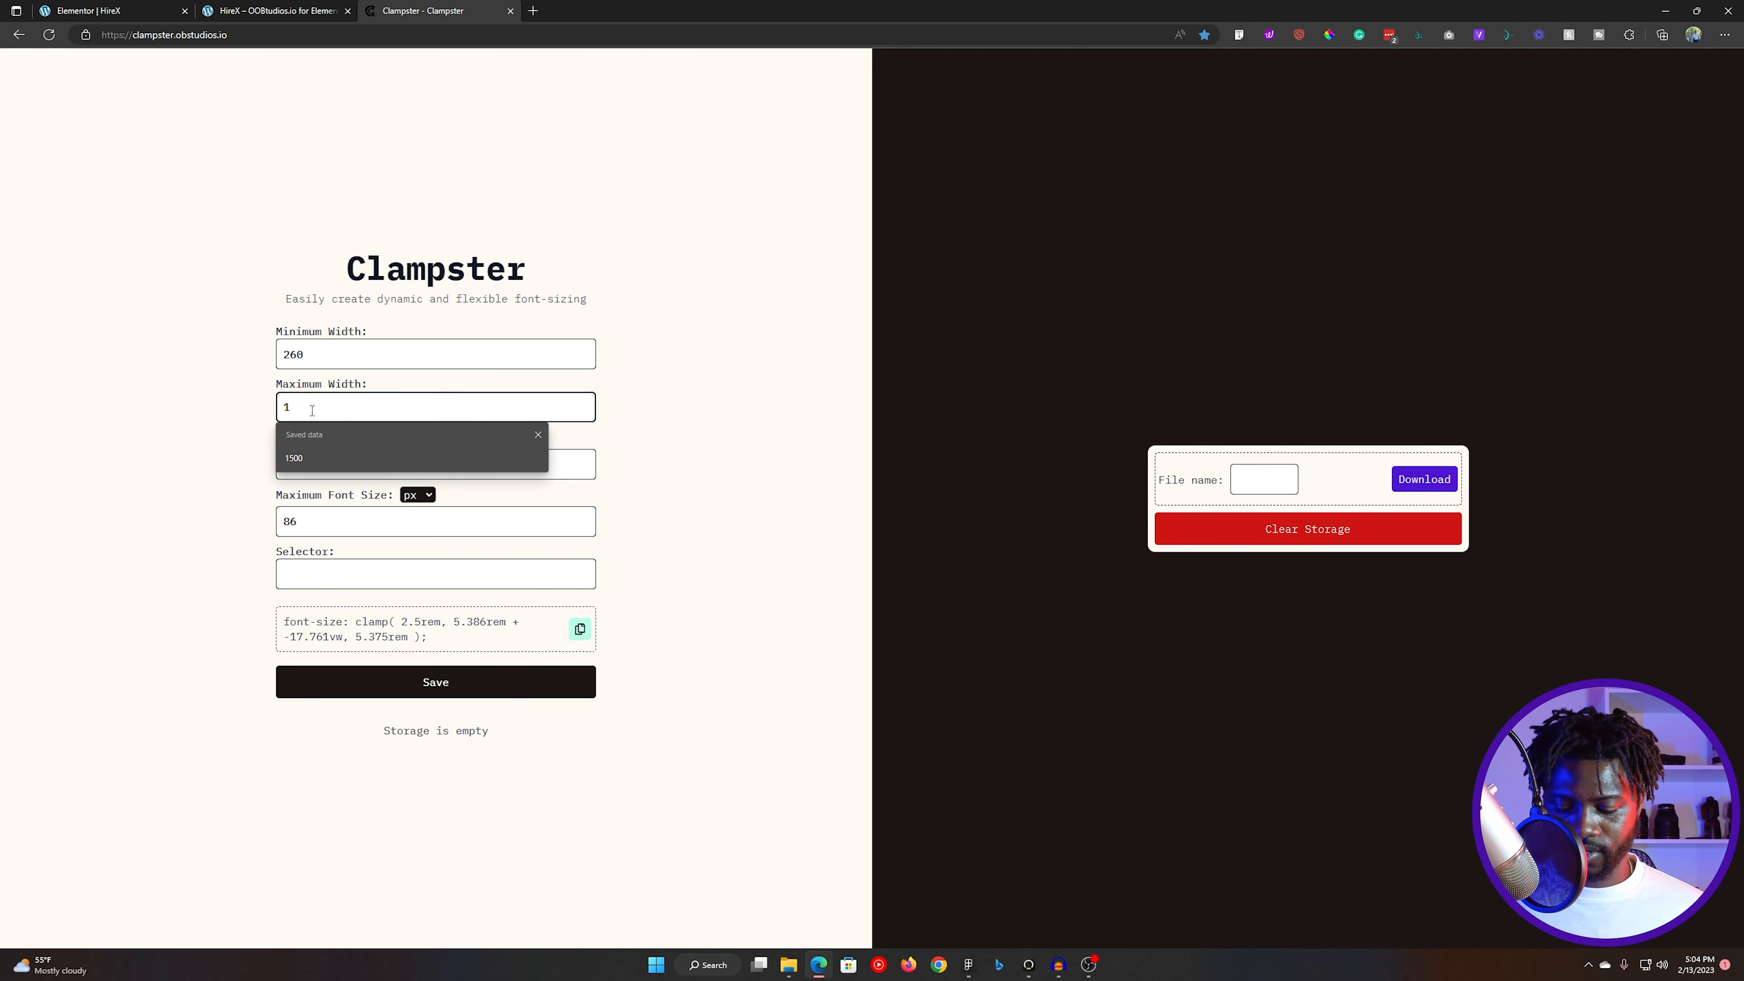
type("12")
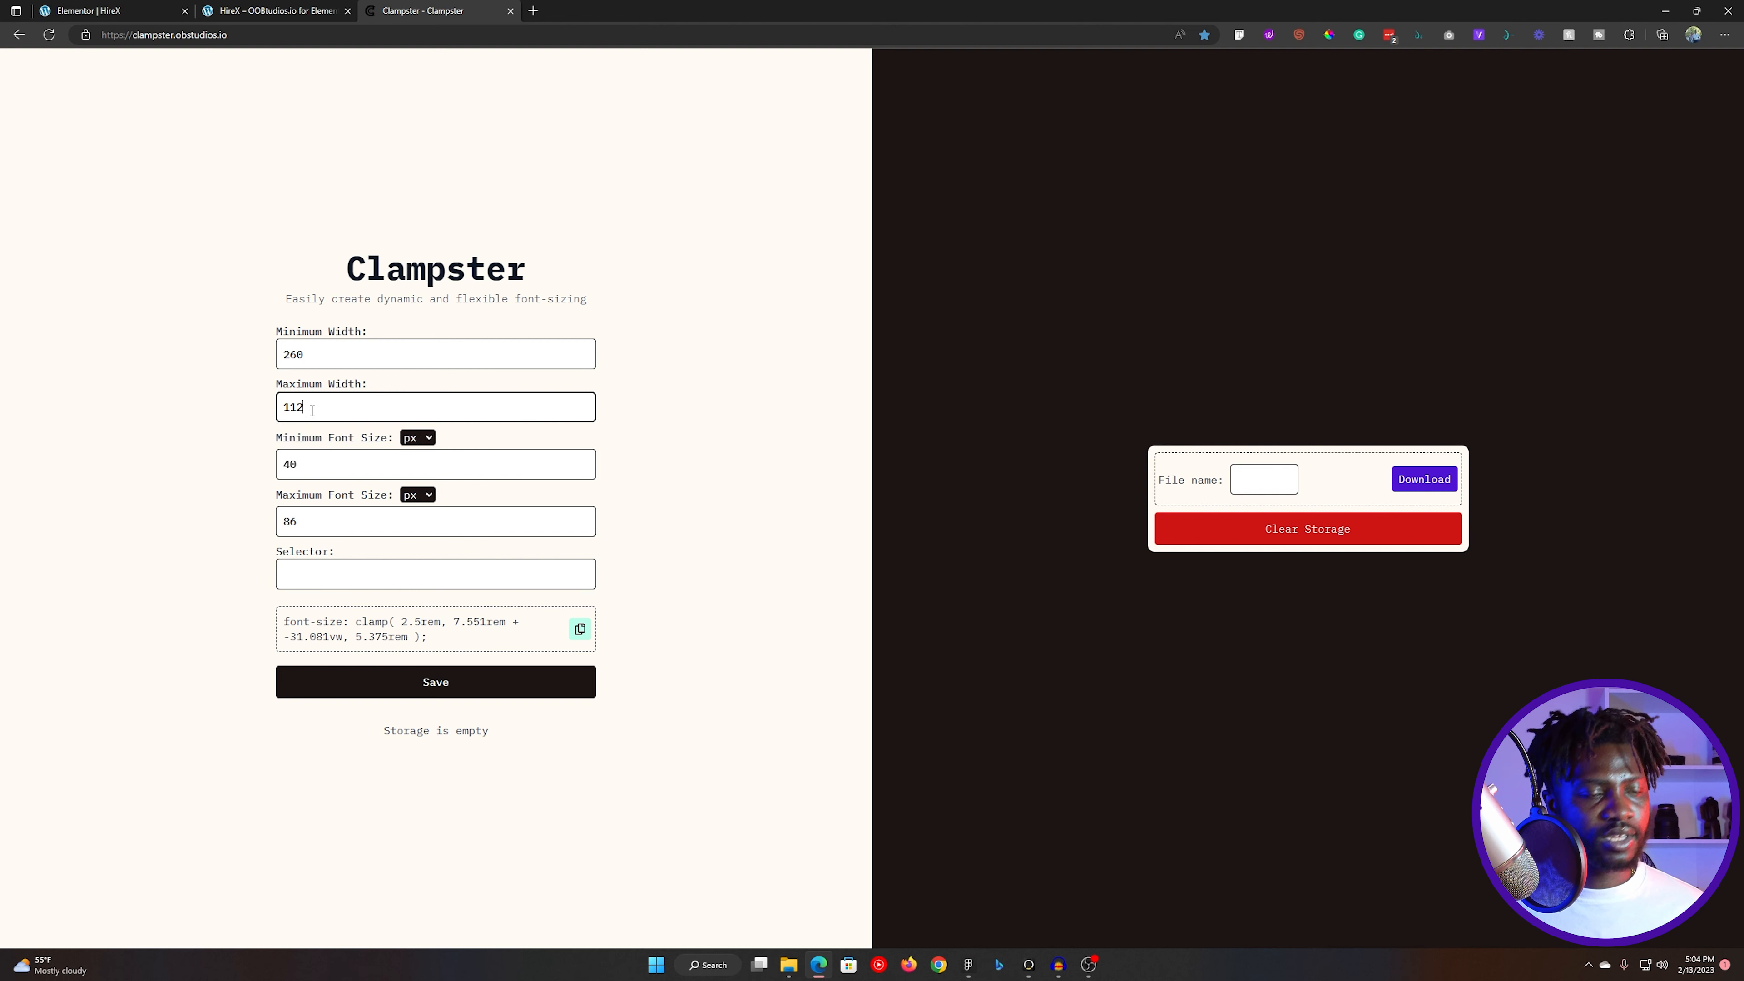
key("BackSpace")
key("BackSpace")
type("300")
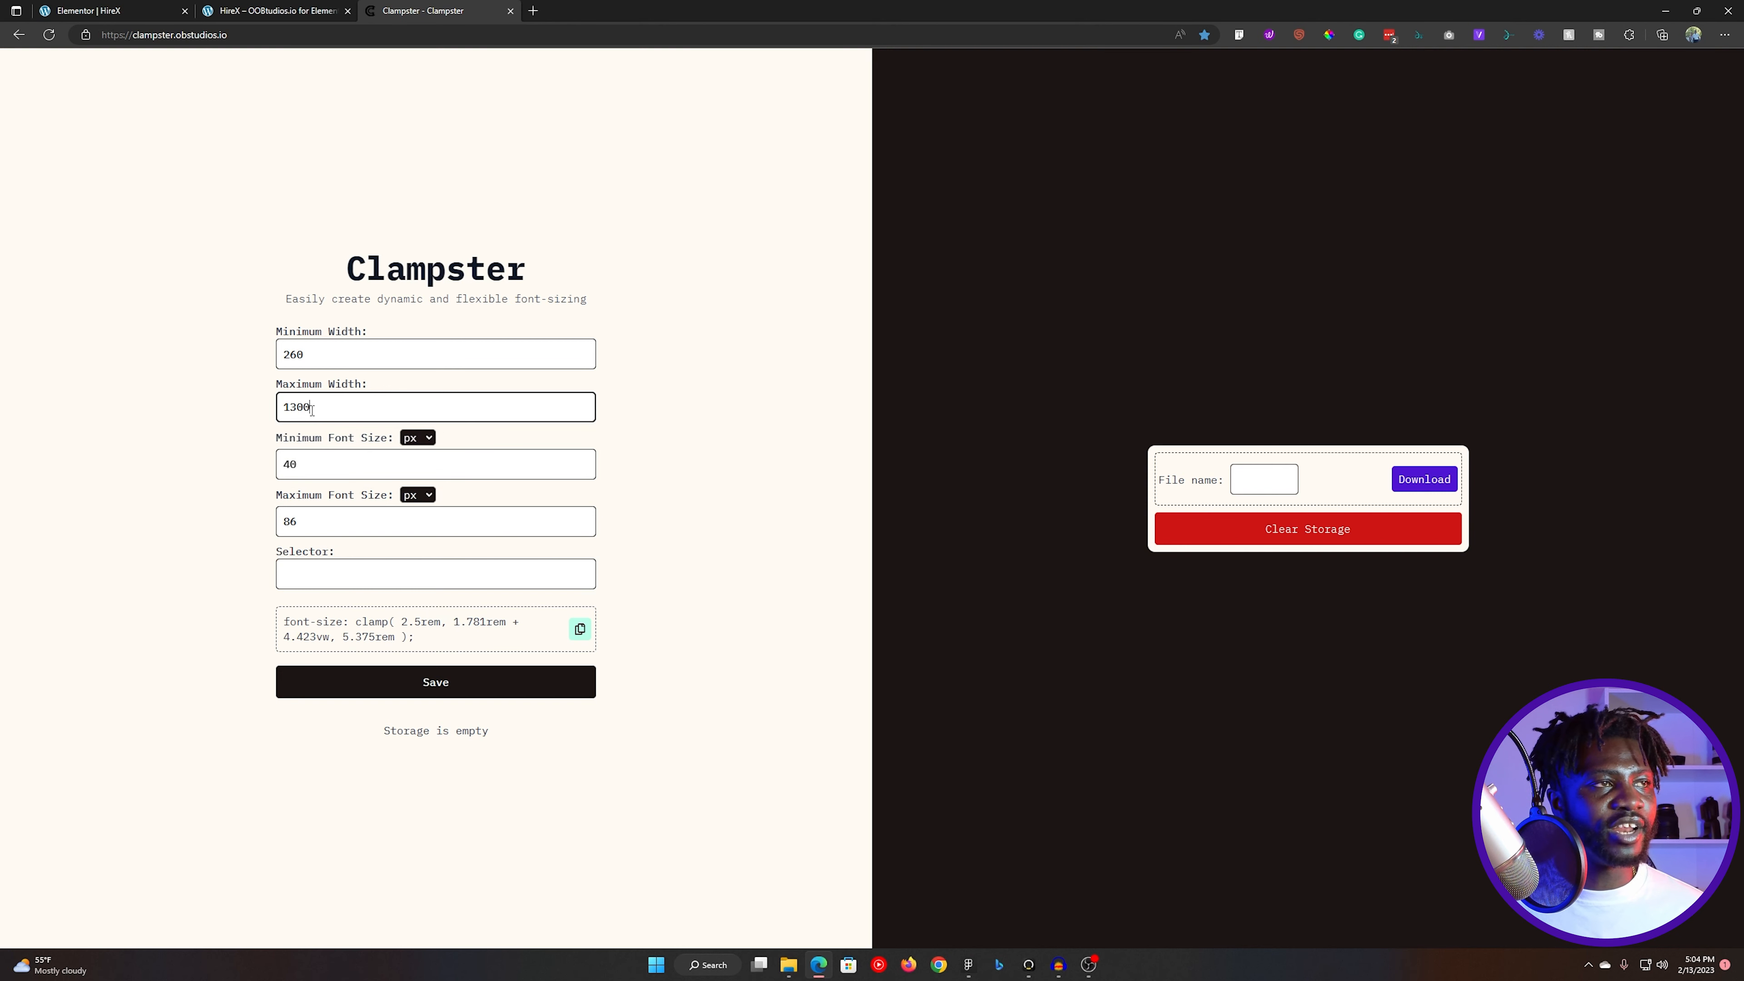
- Set the minimum font size to 15 px and the maximum font size to 17 px
double_click(306, 459)
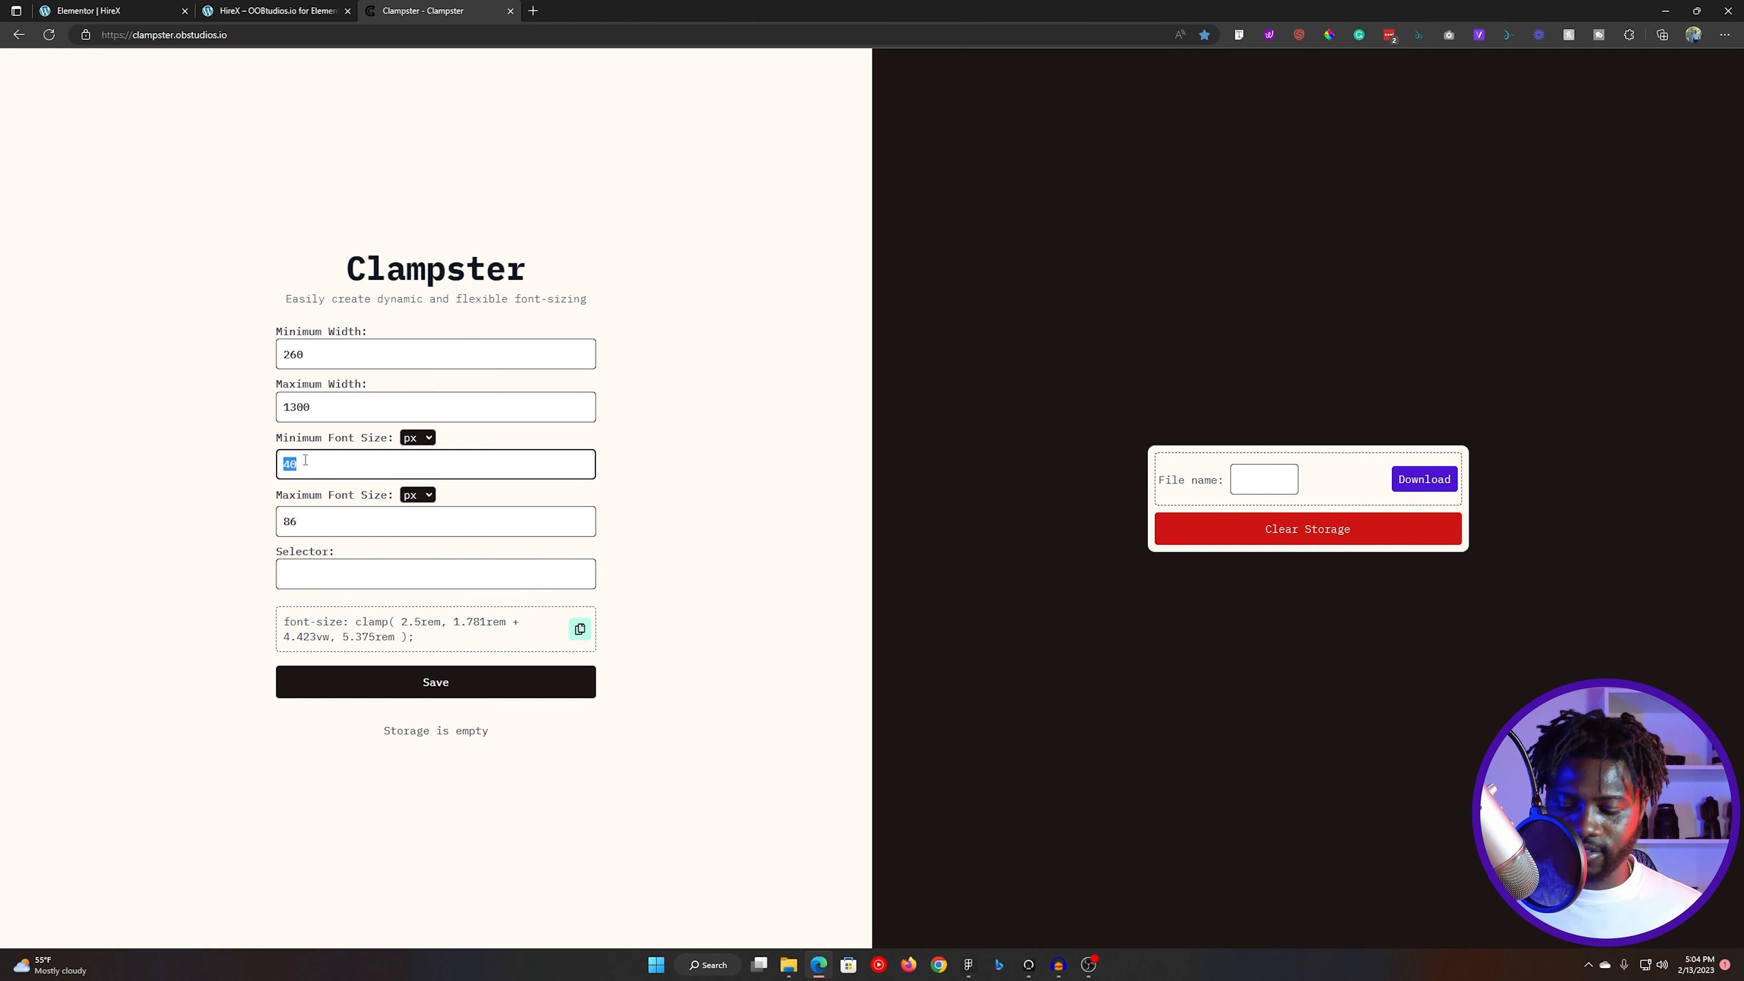
type("14")
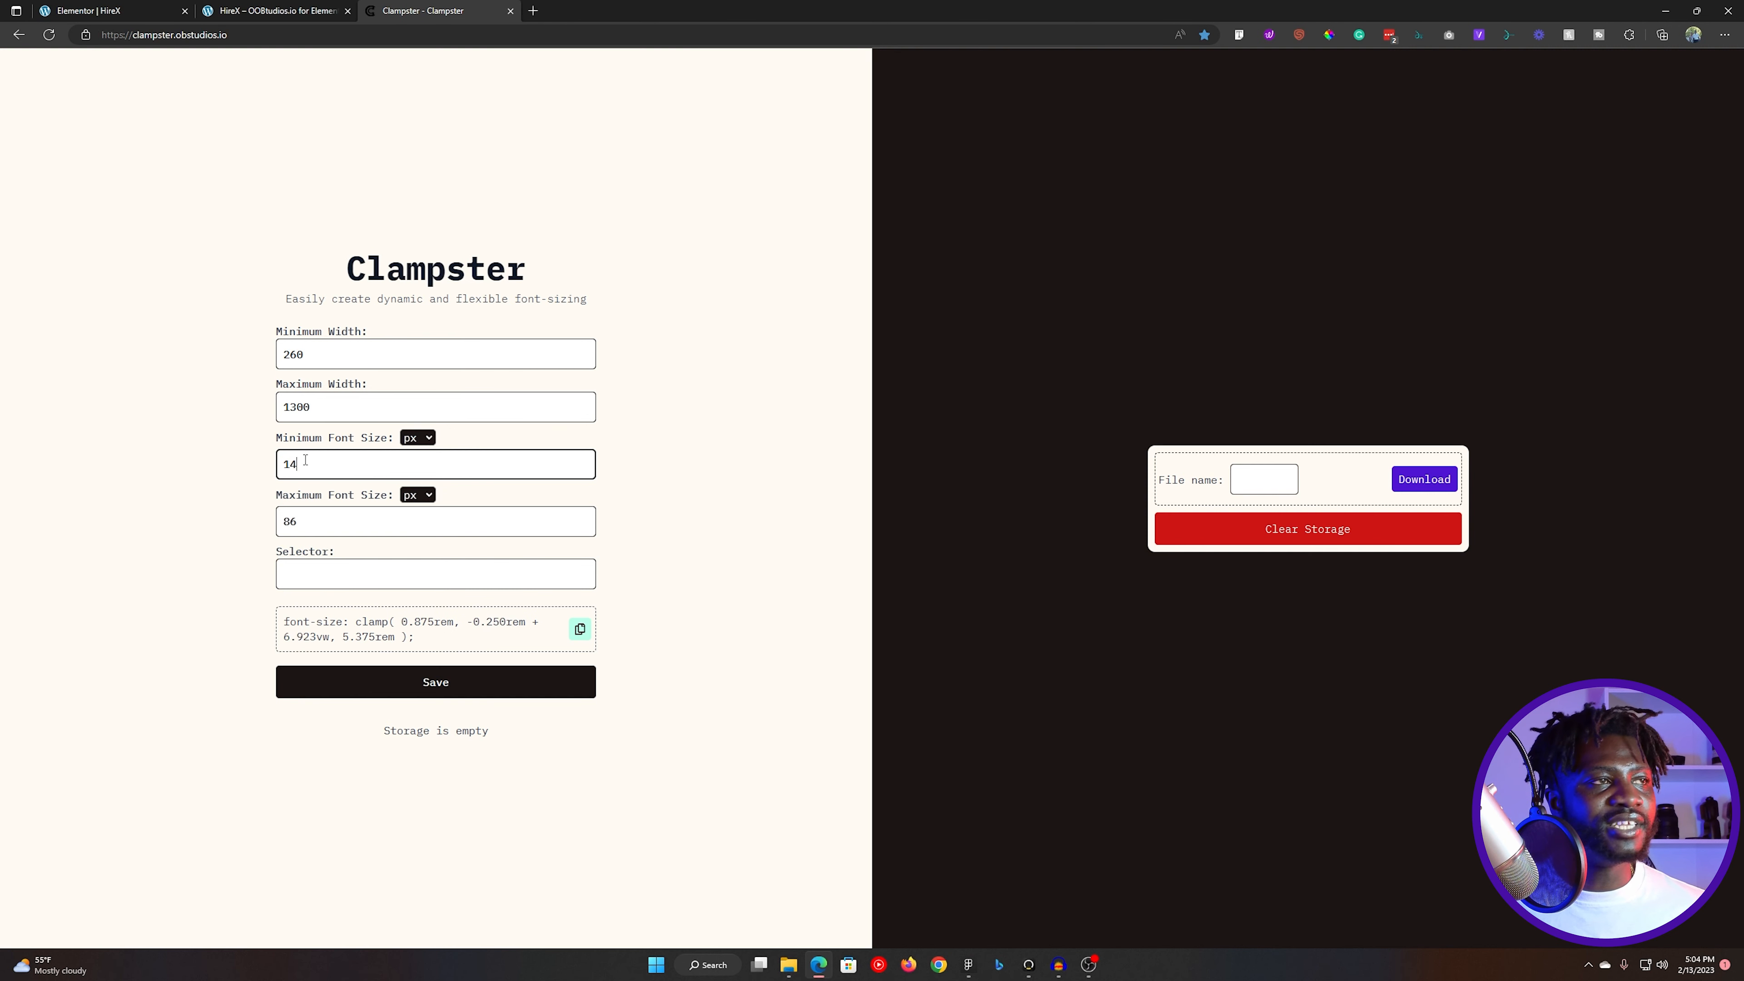
key("BackSpace")
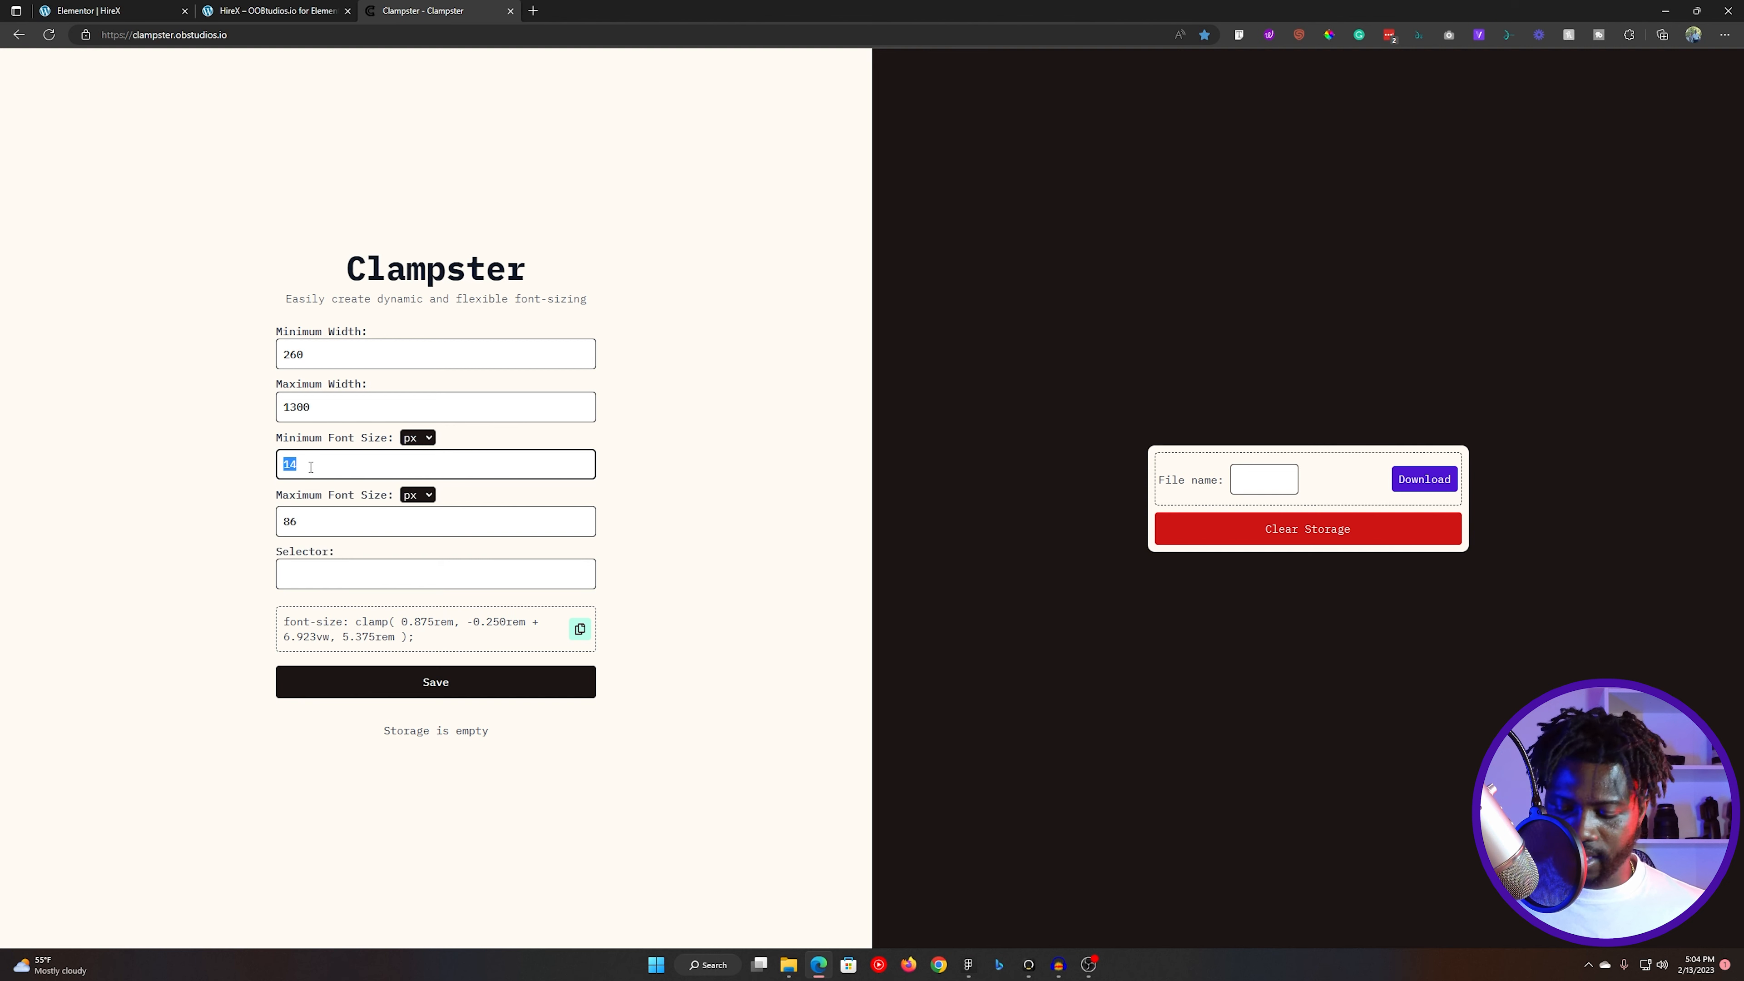
type("6")
key("BackSpace")
type("5")
double_click(335, 520)
type("17")
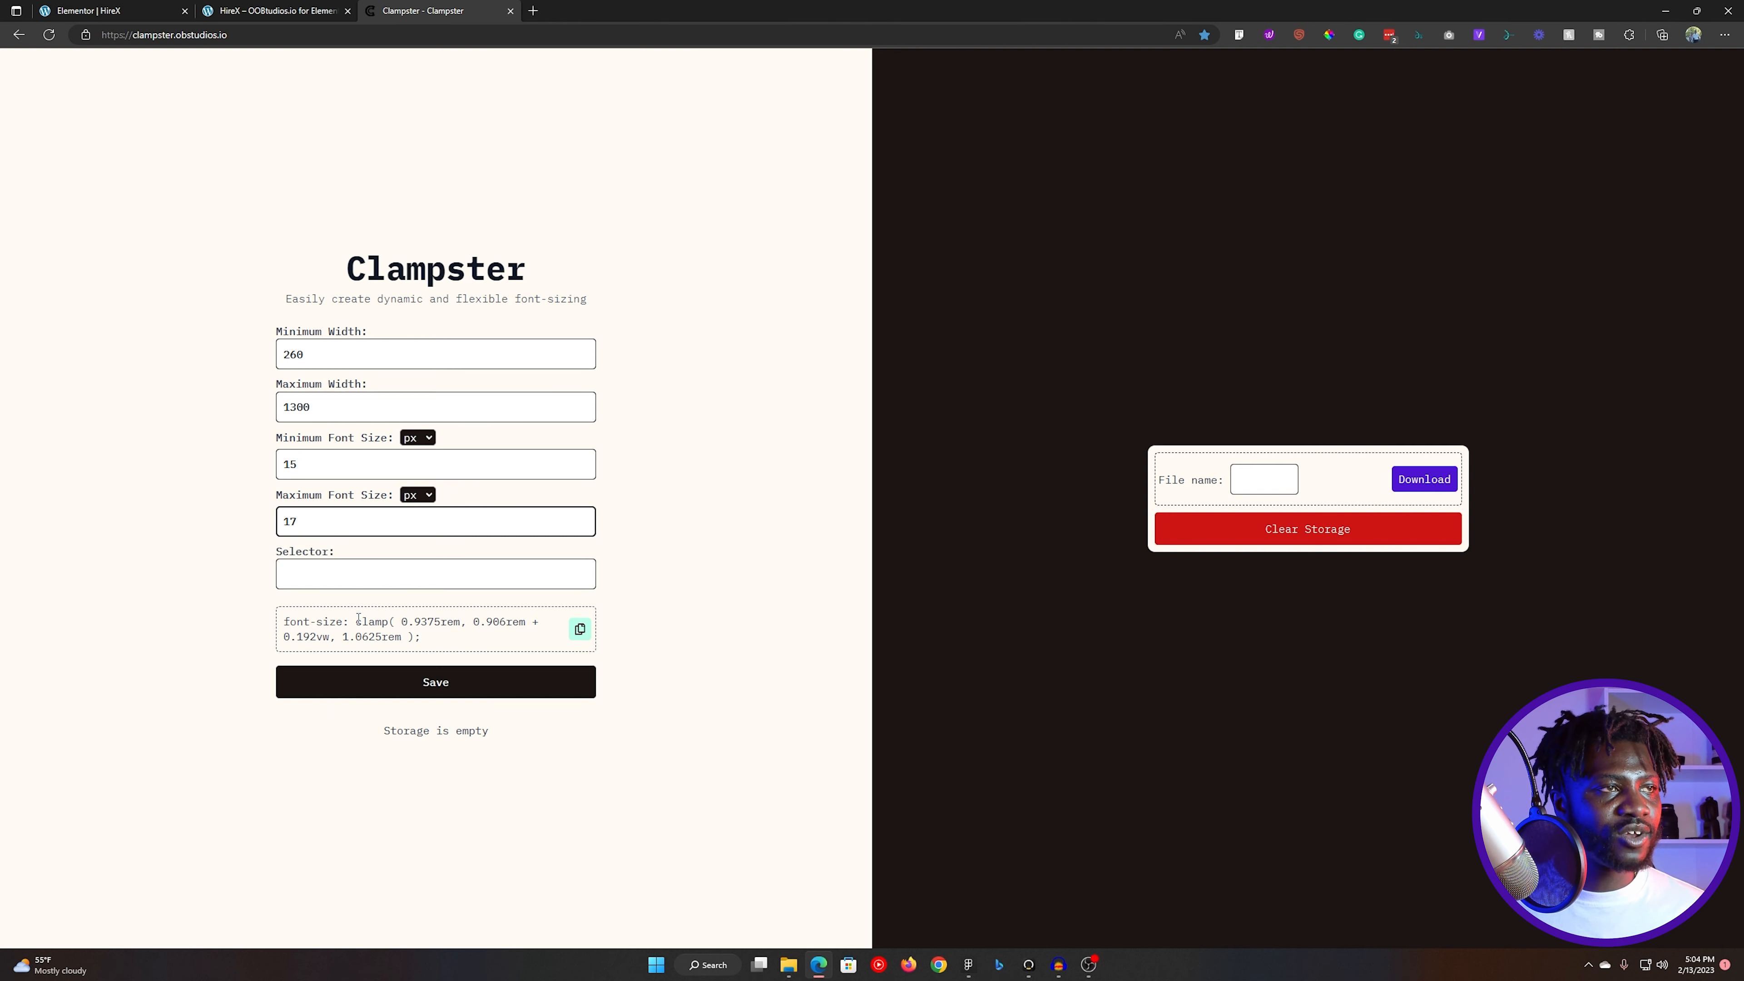
- Copy the generated clamp expression and paste it as the heading's custom font size in Elementor
left_click_drag(356, 622, 416, 636)
left_click(103, 10)
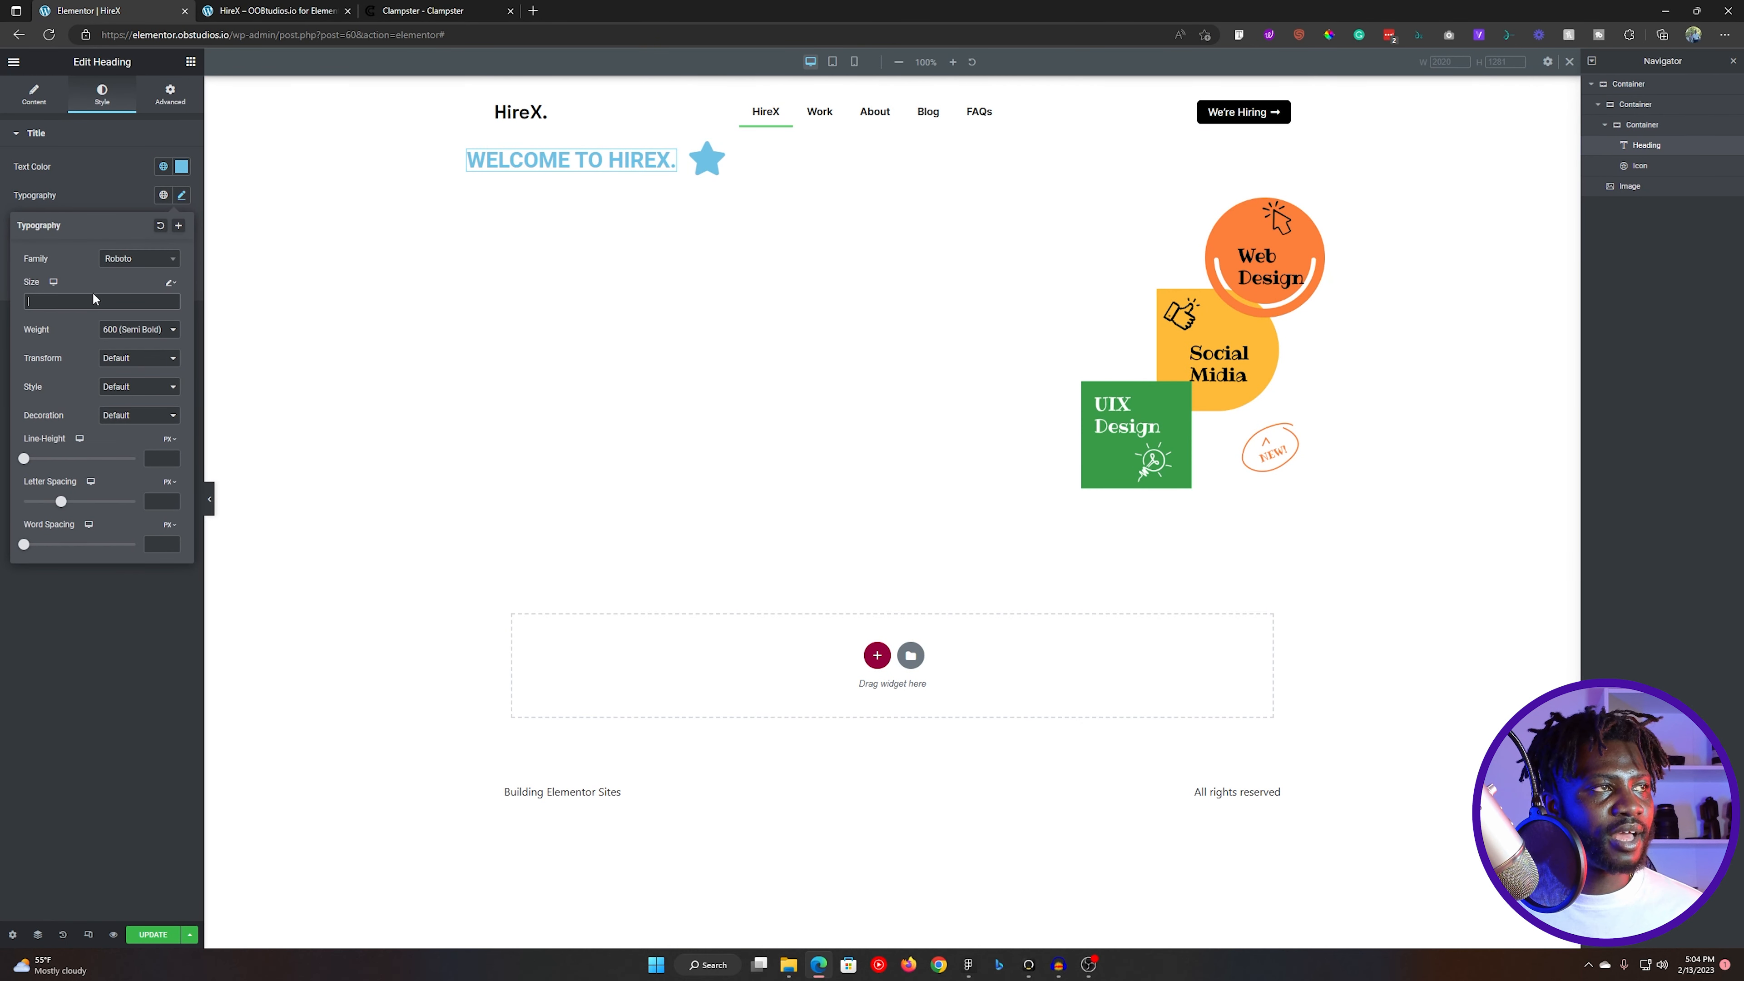
key("ctrl+v")
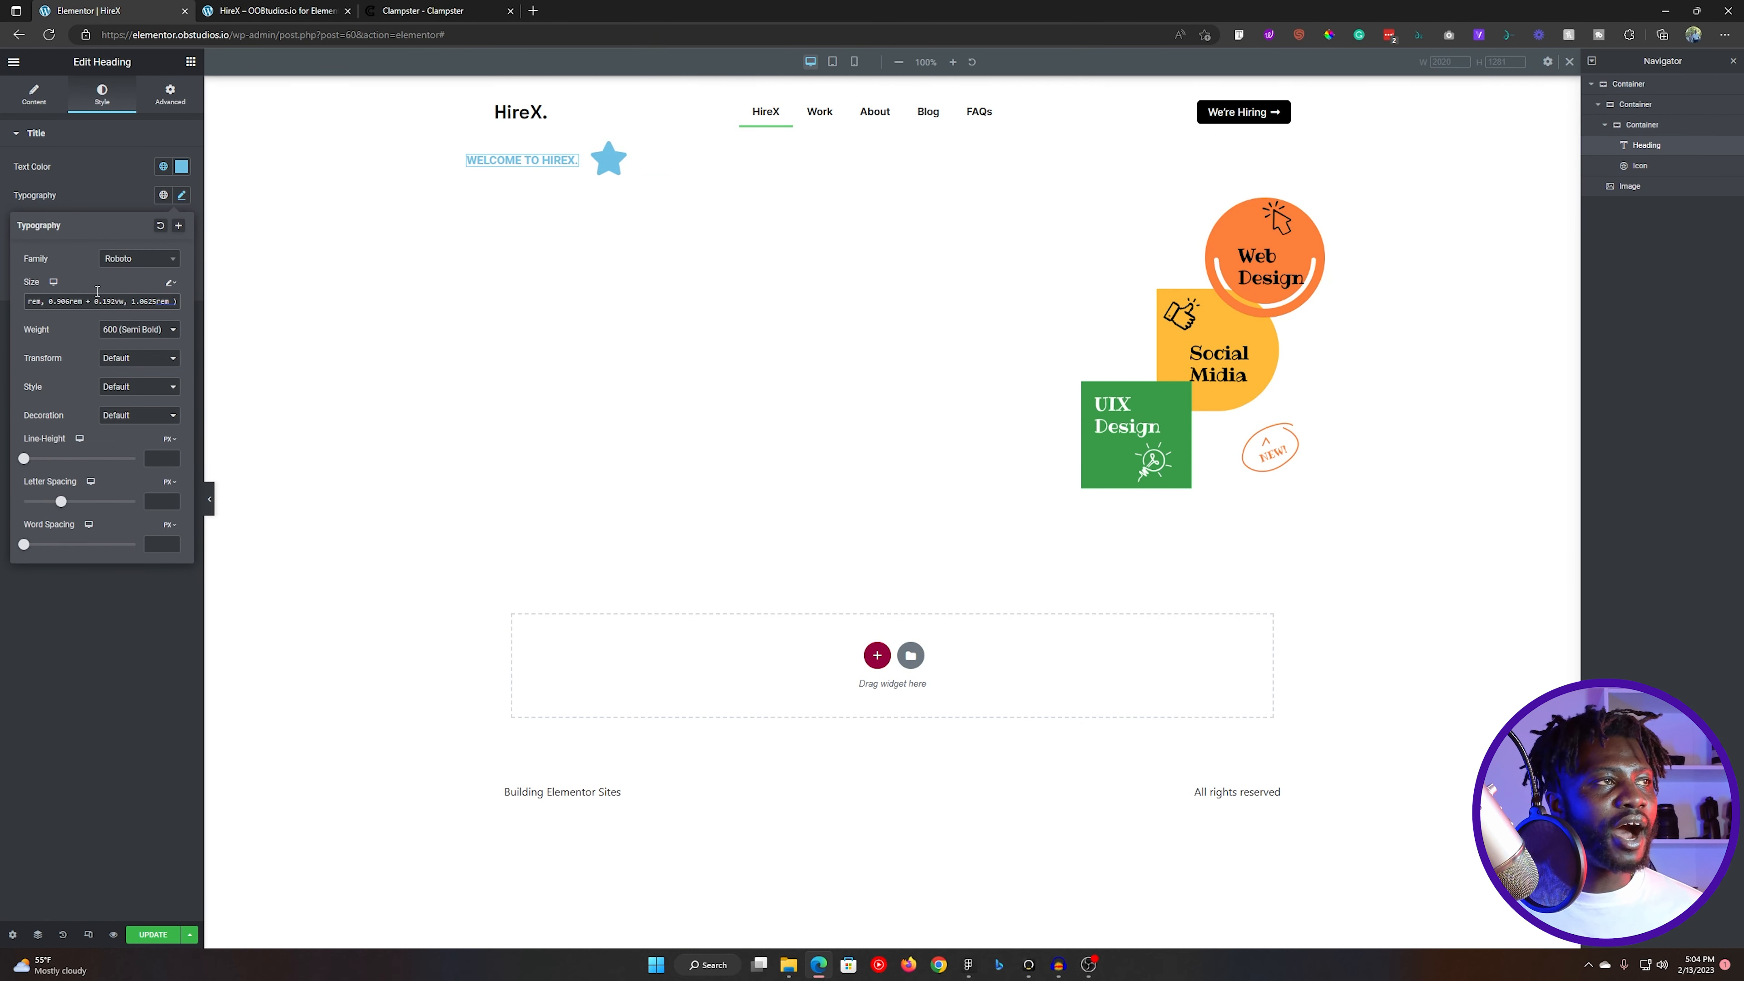
- Set the heading's font family to Space Grotesk and its weight to 500 (Medium), matching the Figma design
left_click(123, 258)
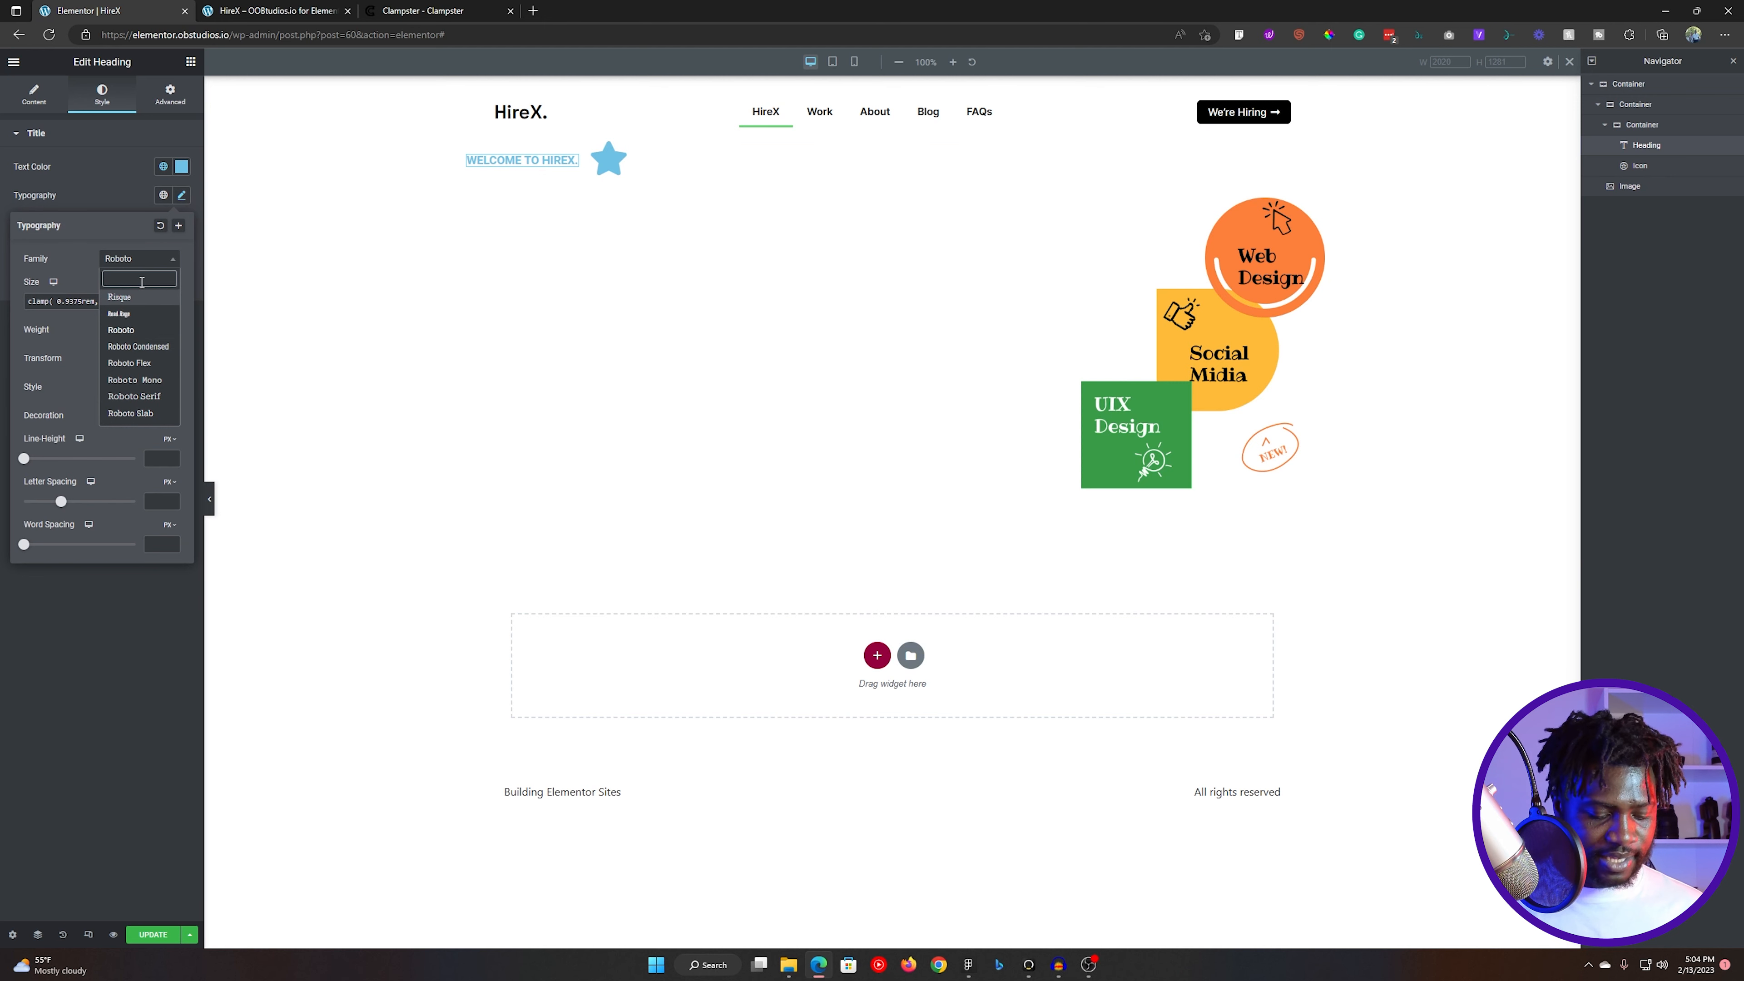
type("space")
left_click(147, 313)
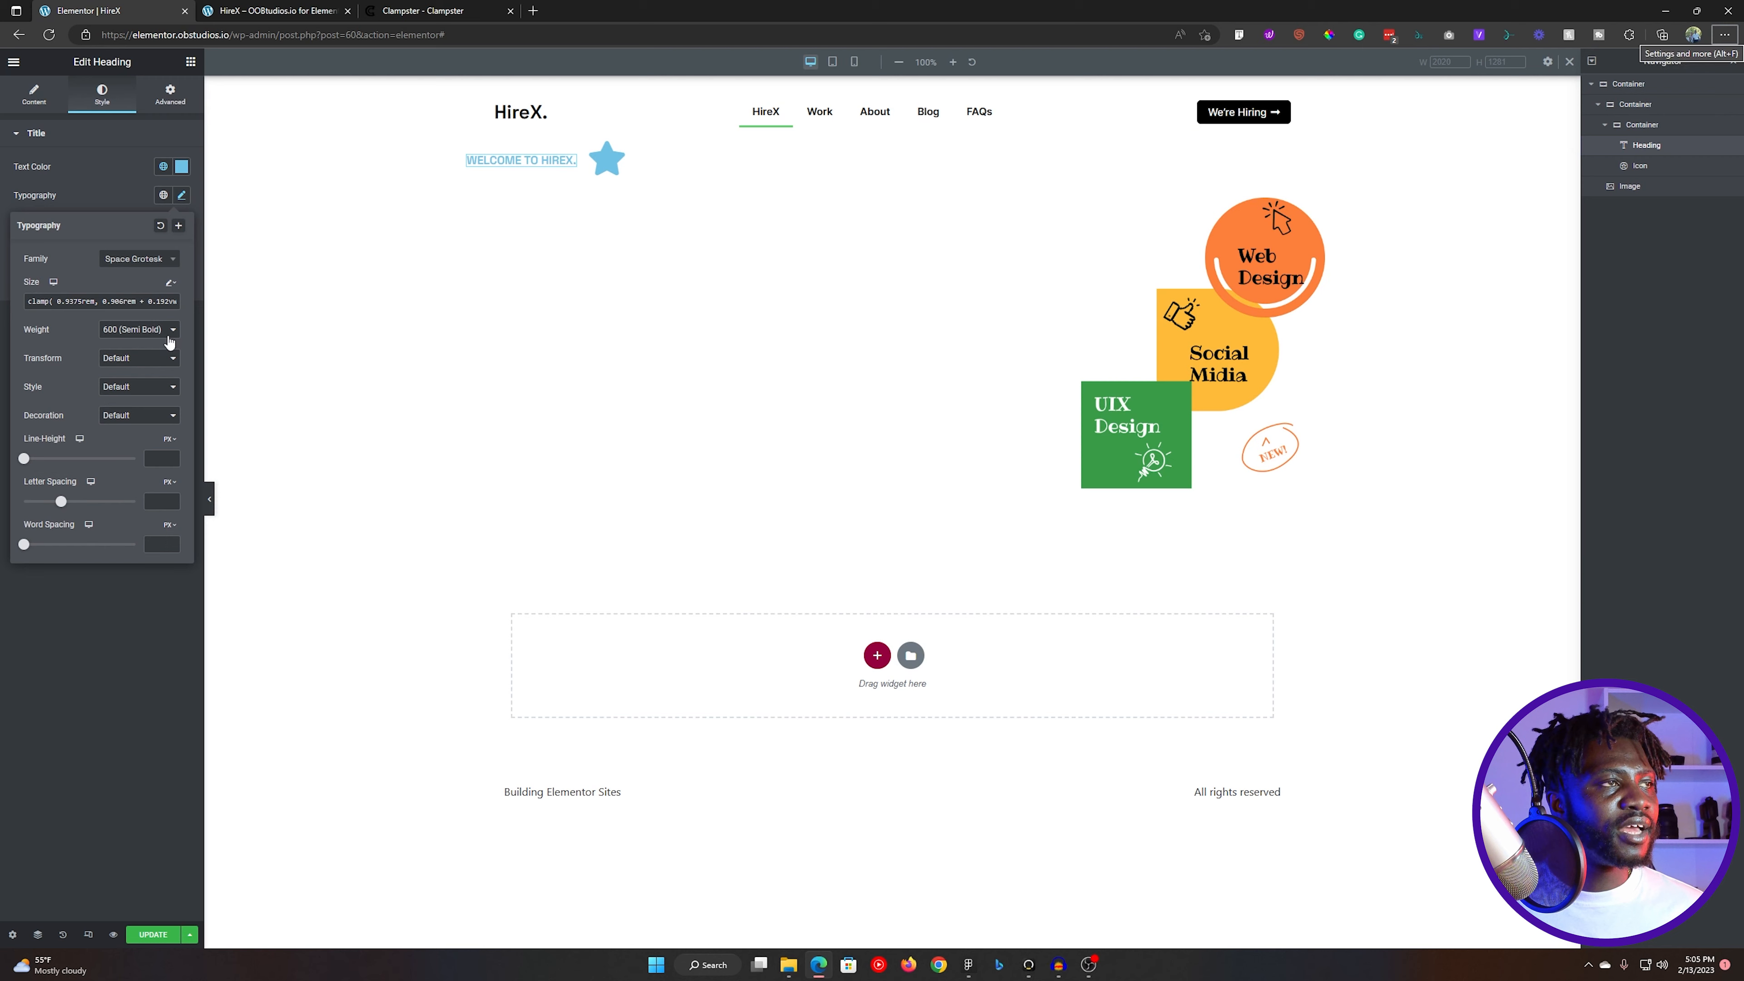
key("alt+Tab")
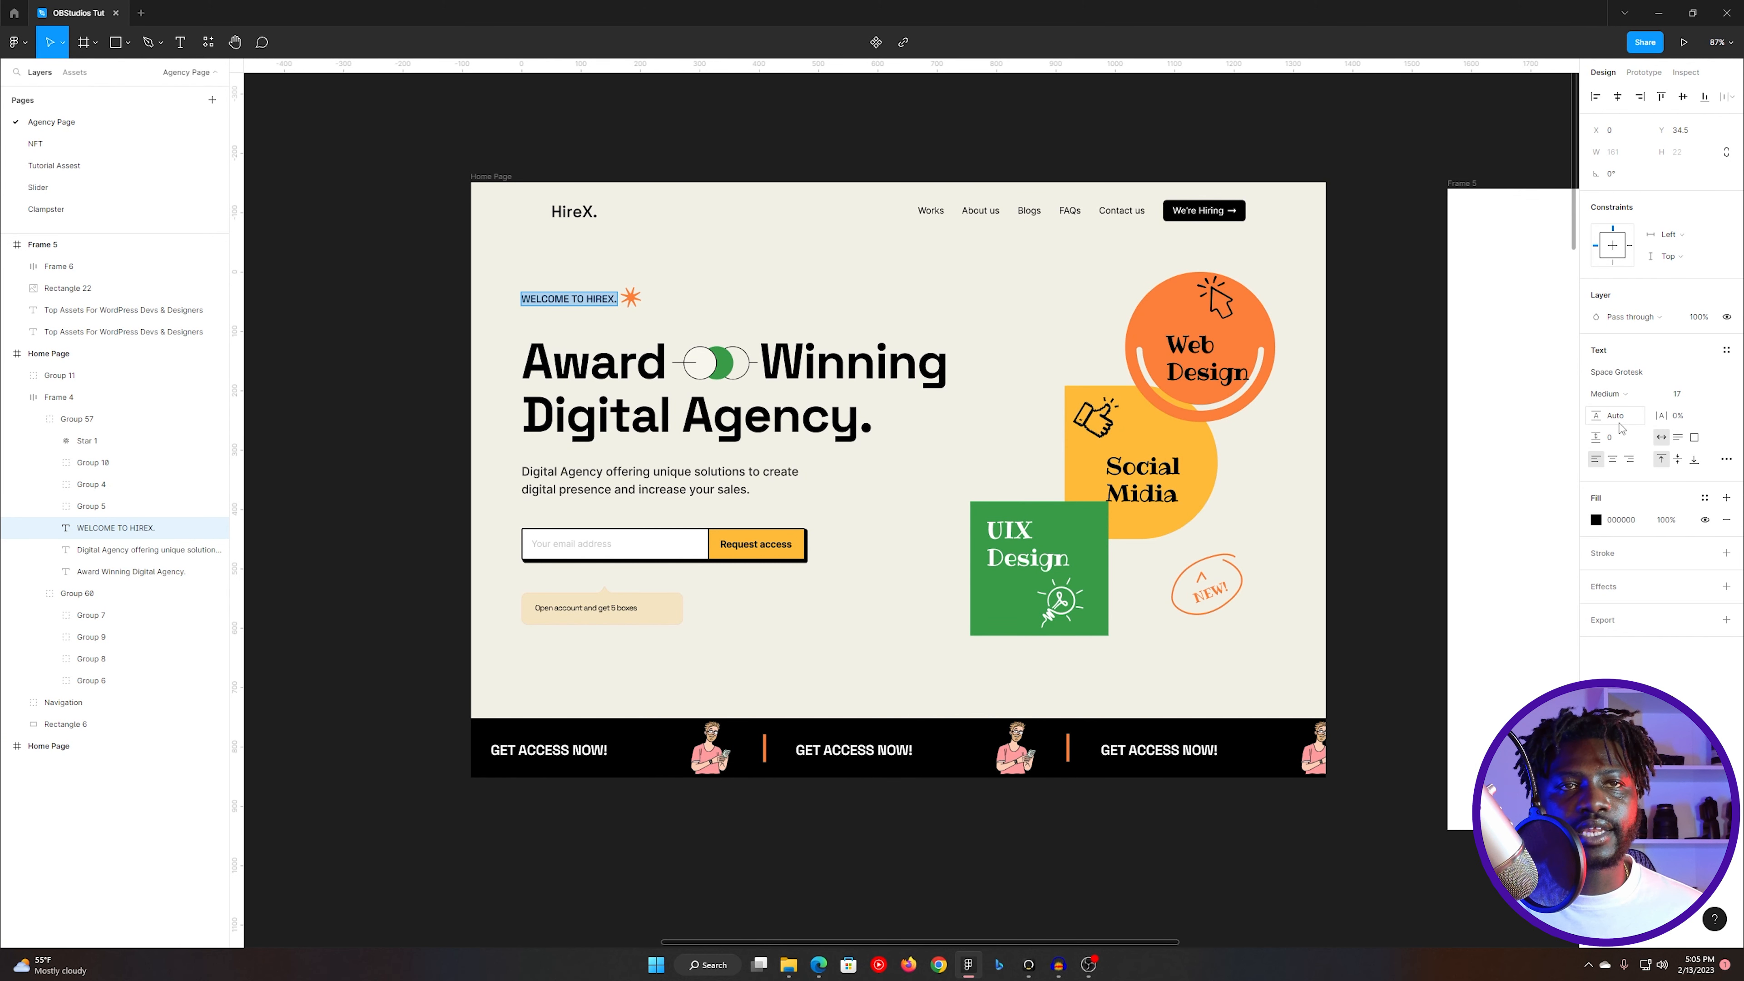
key("alt+Tab")
left_click(139, 329)
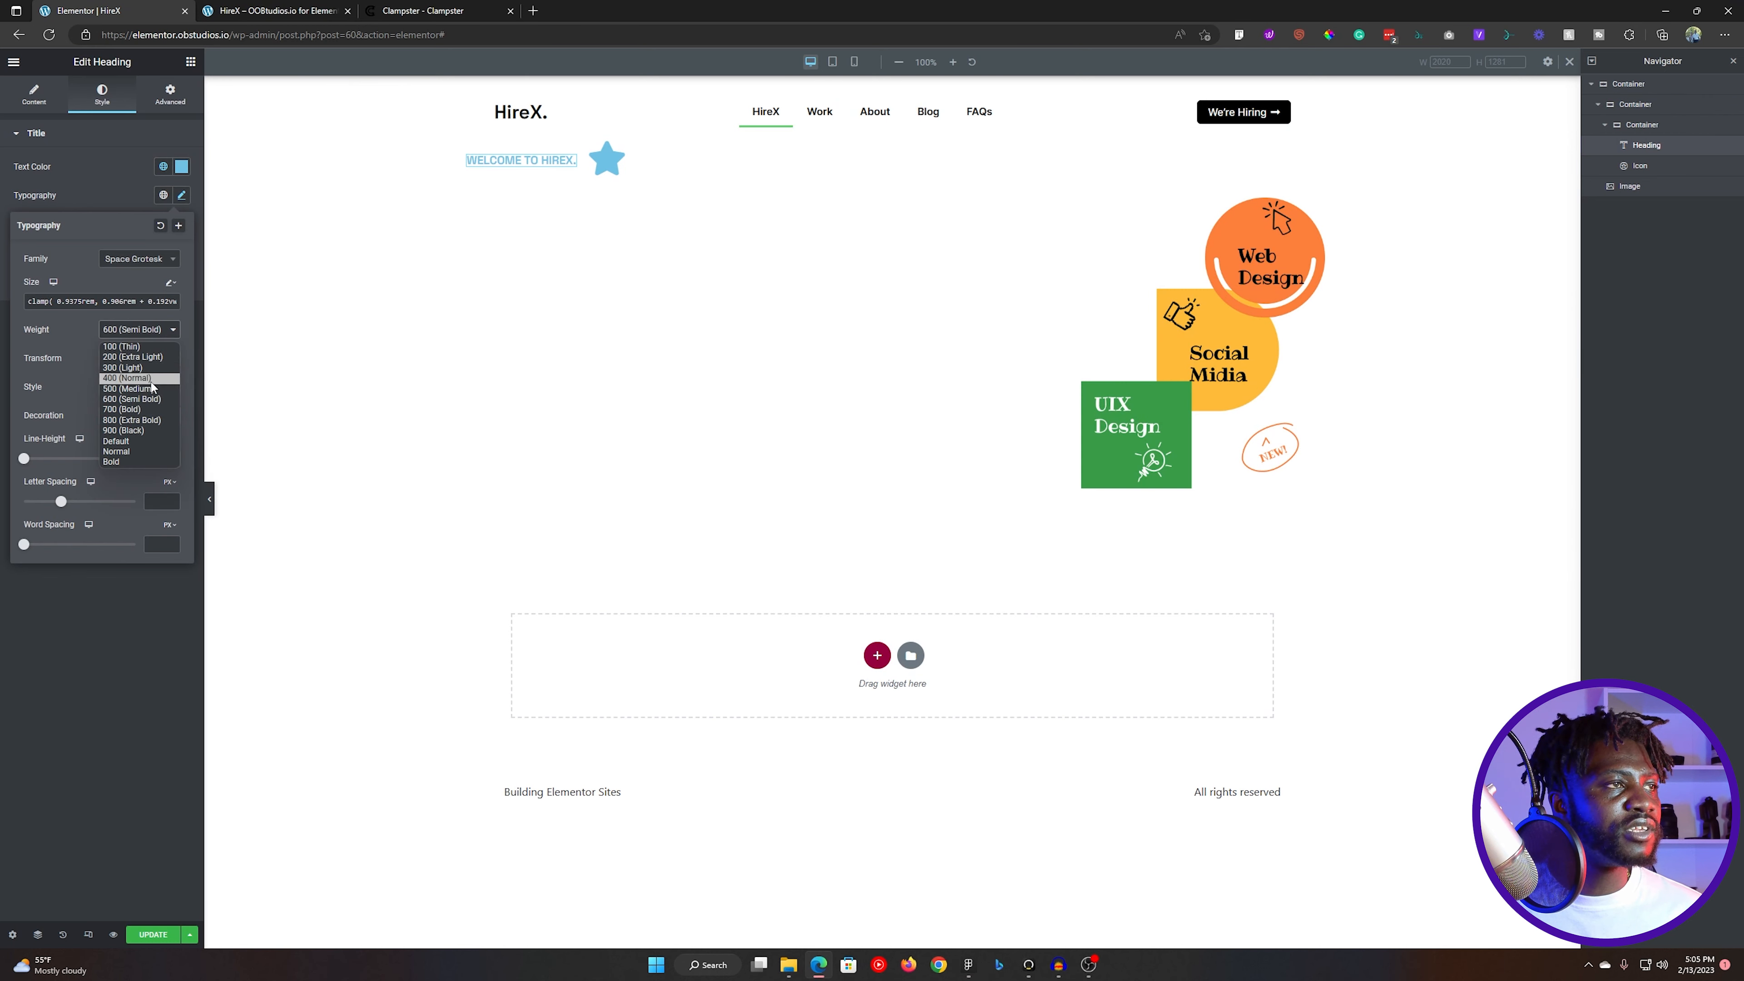
left_click(151, 389)
- Replace the blue star icon beside the welcome heading with the orange starburst graphic and set its size to 36 px
left_click(604, 169)
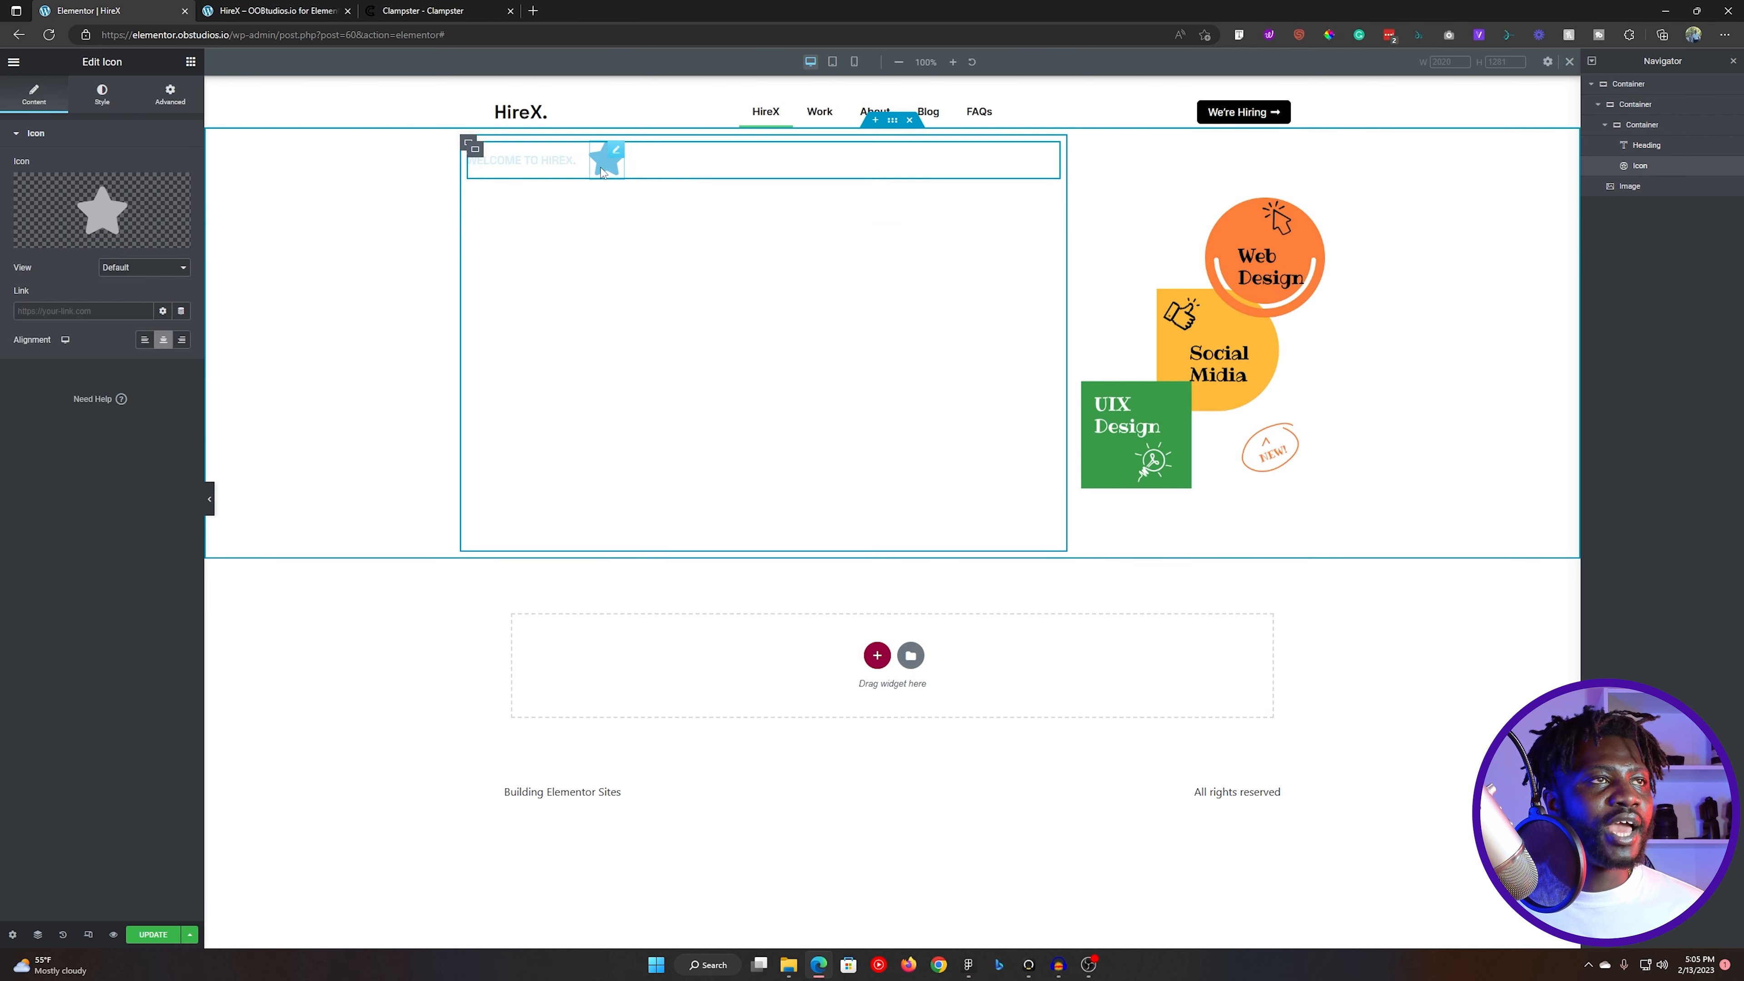
left_click(101, 210)
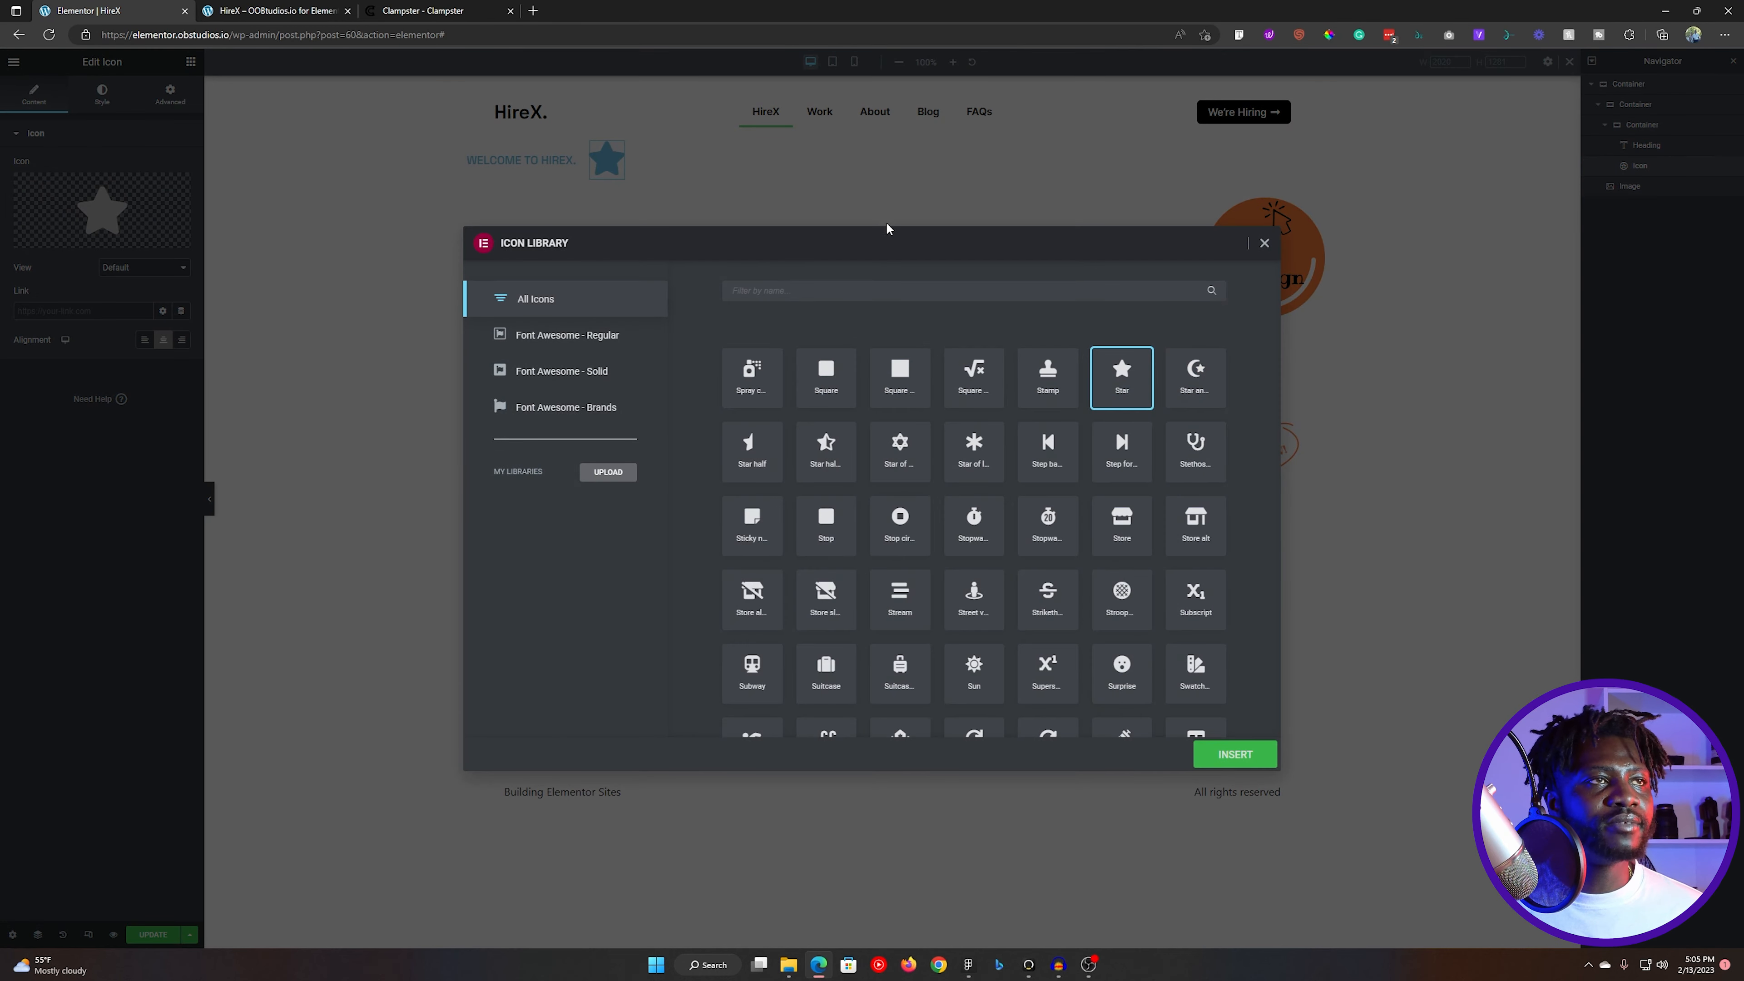
left_click(887, 229)
left_click(146, 247)
left_click(137, 247)
left_click(1696, 908)
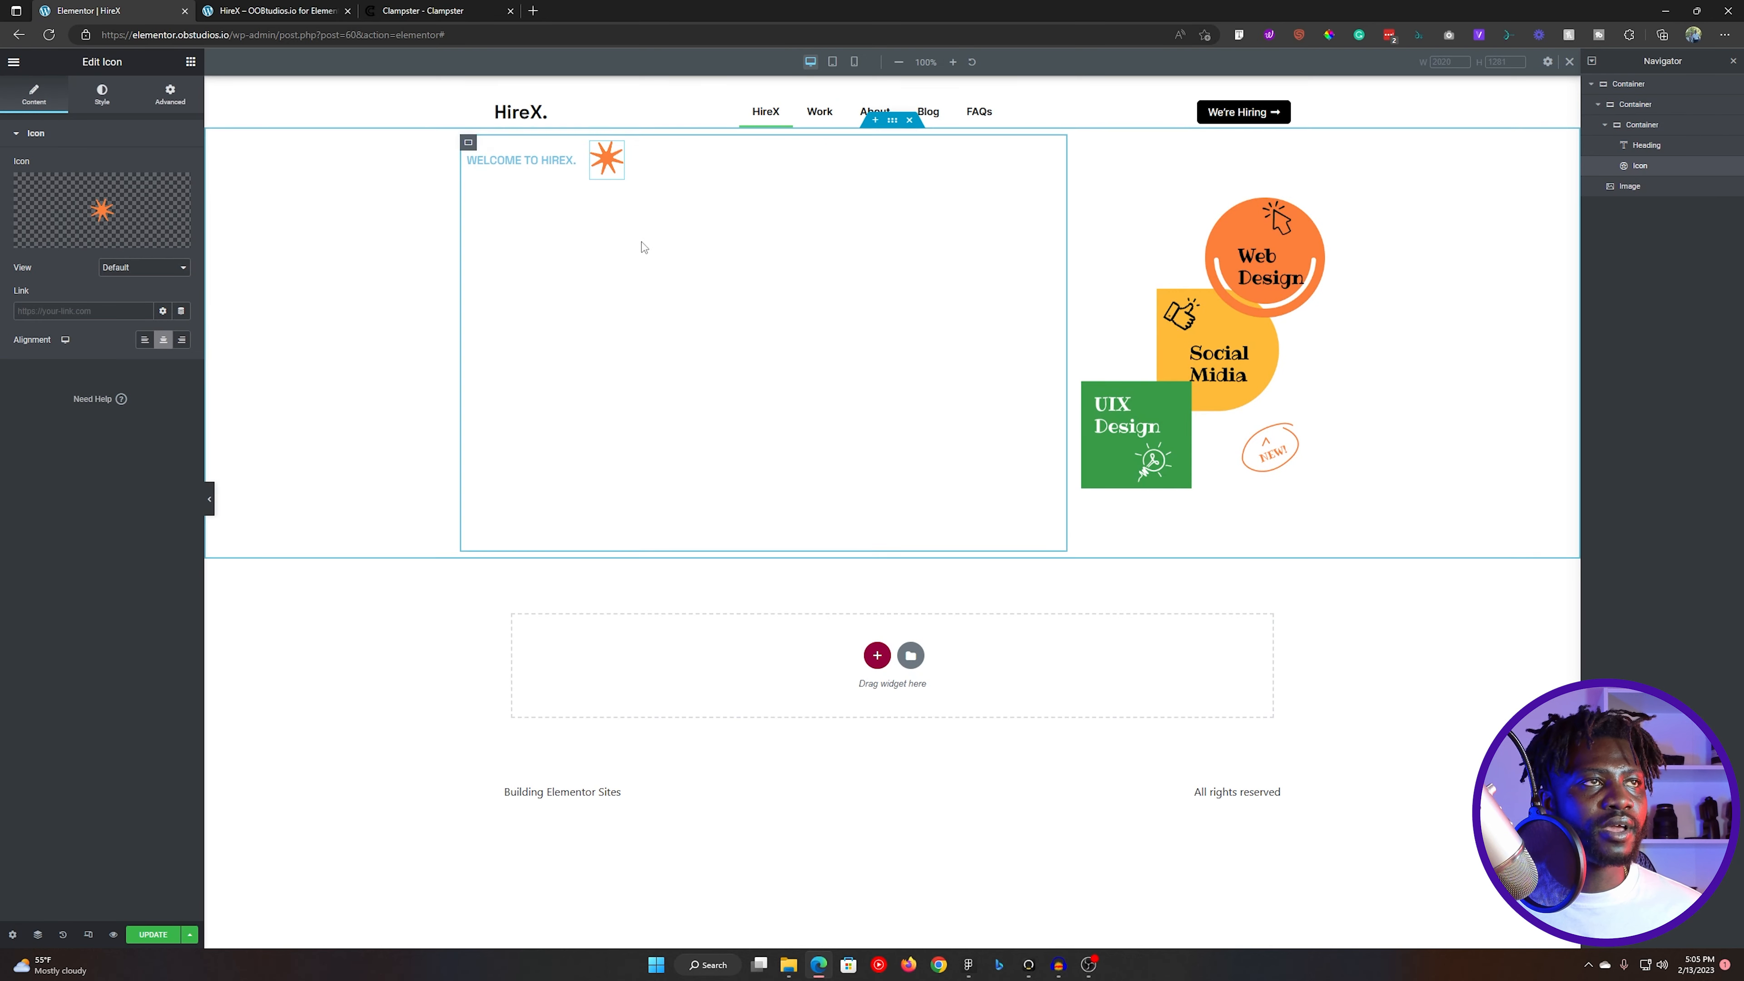
left_click(102, 94)
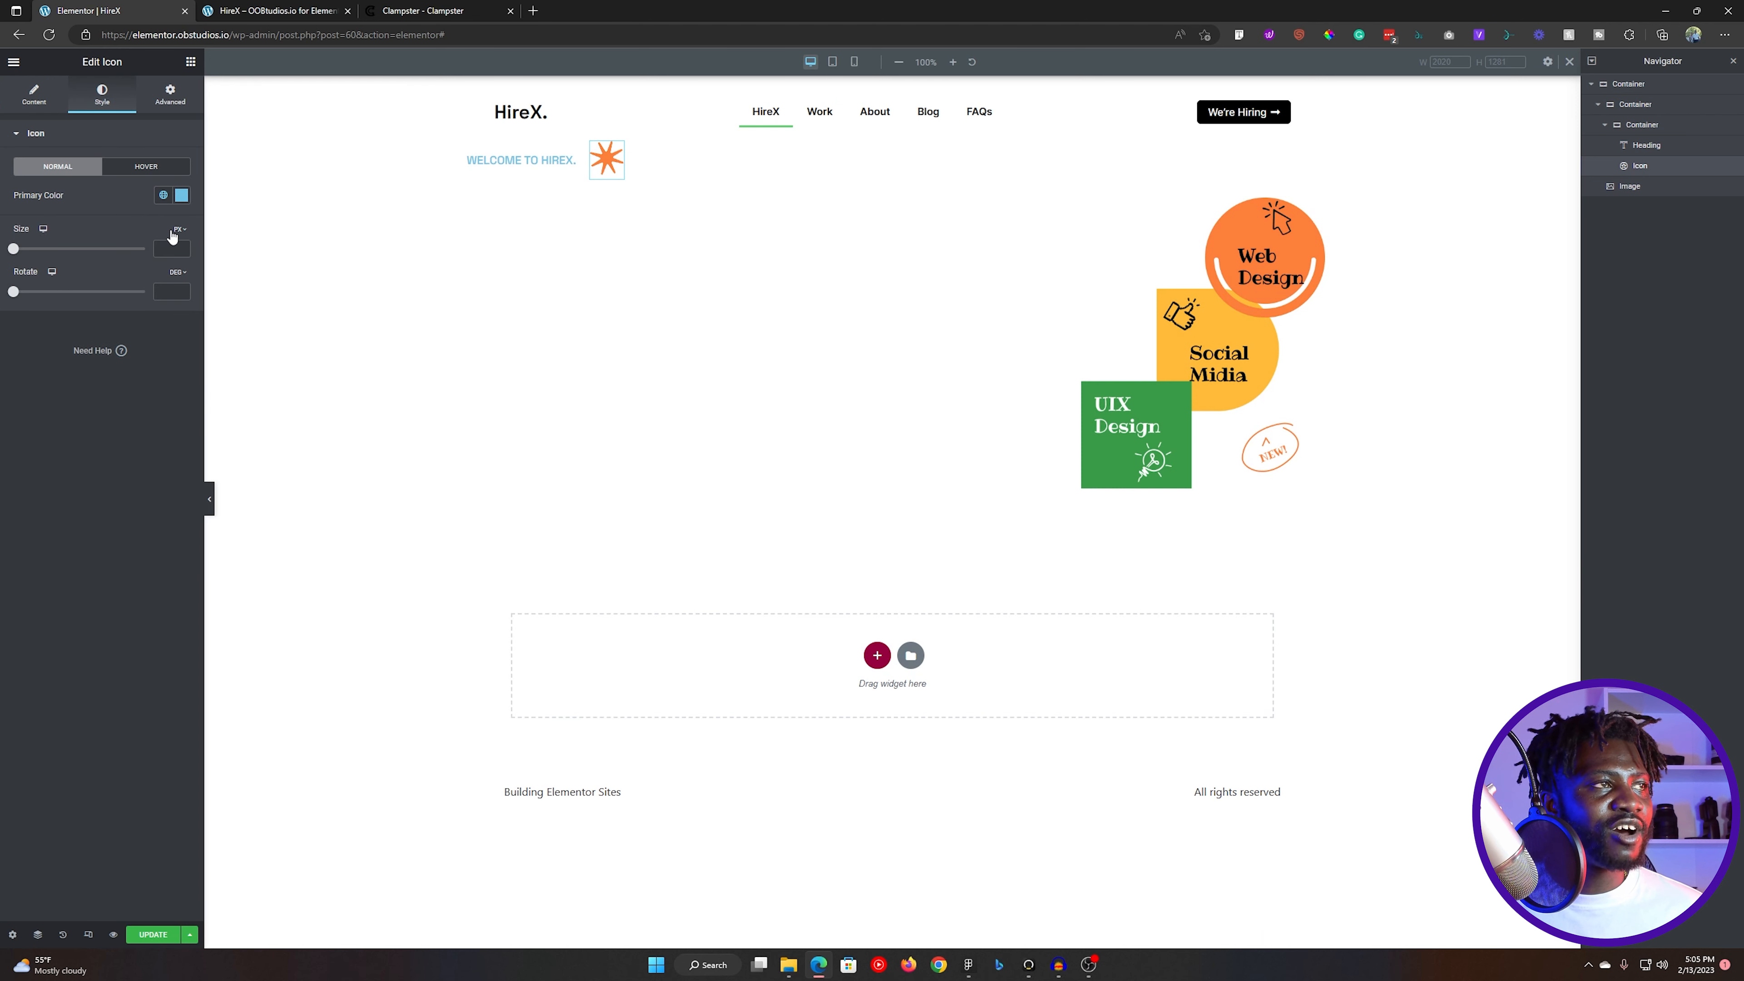
type("36")
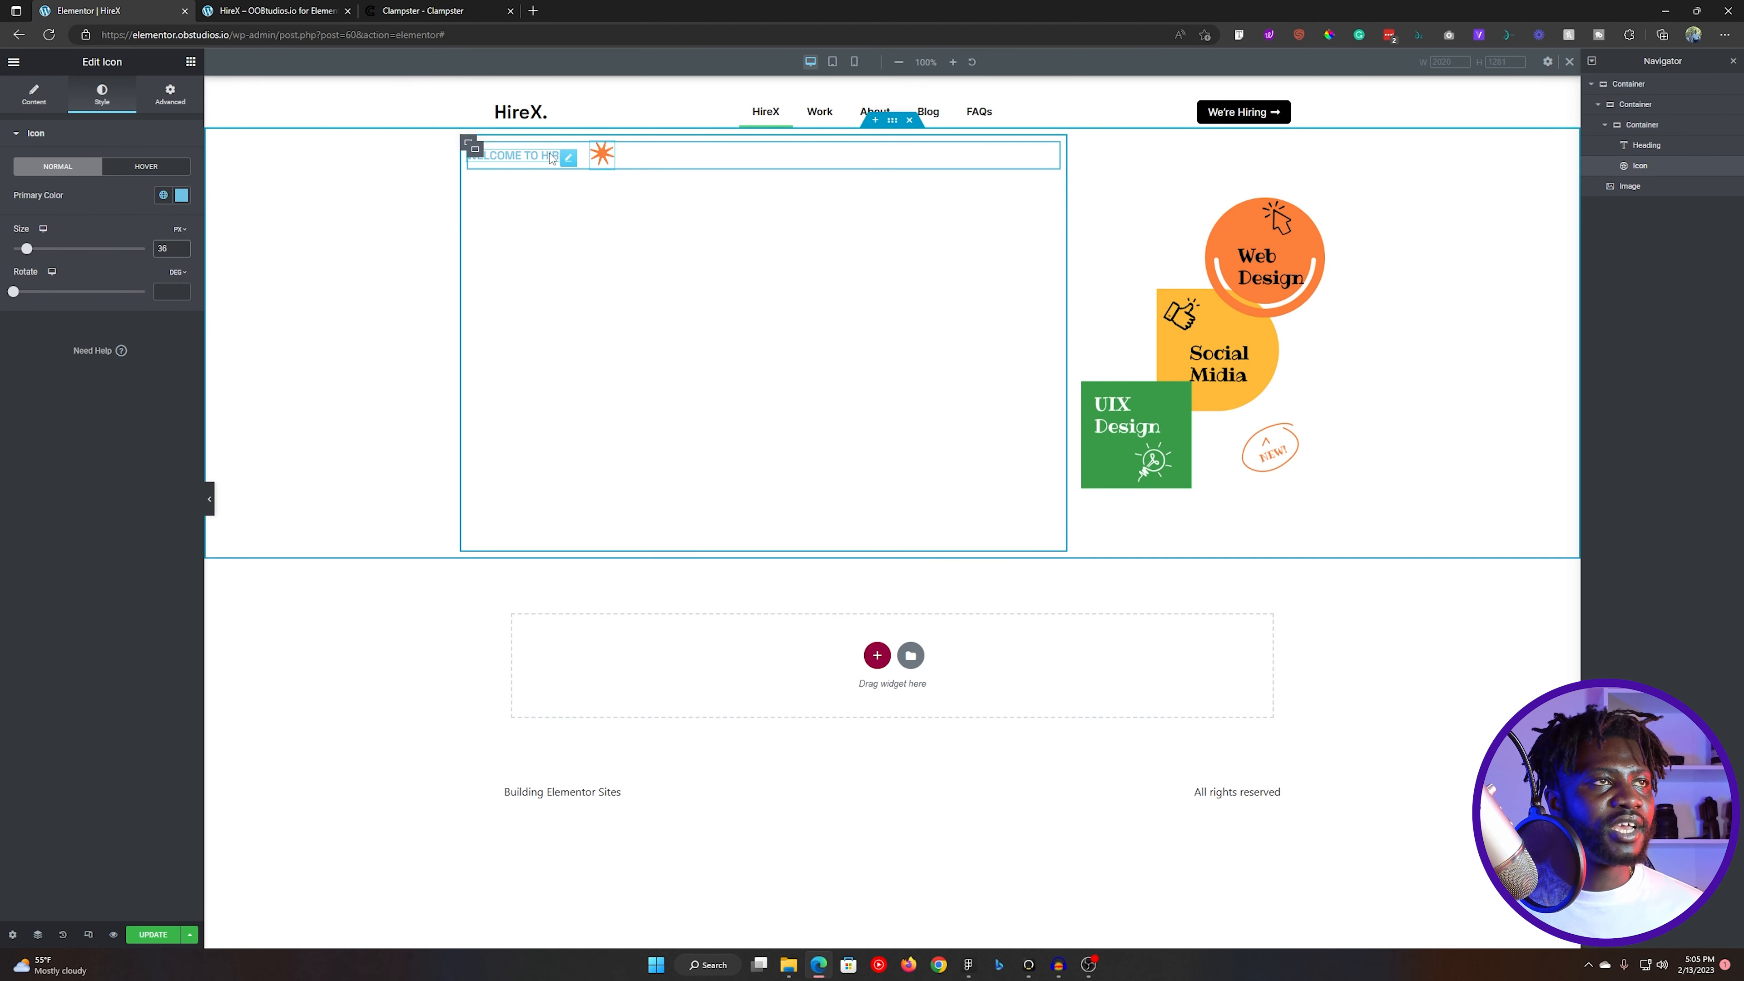
- Set the text color of the "WELCOME TO HIREX." heading to the global color Black
left_click(474, 152)
left_click(162, 168)
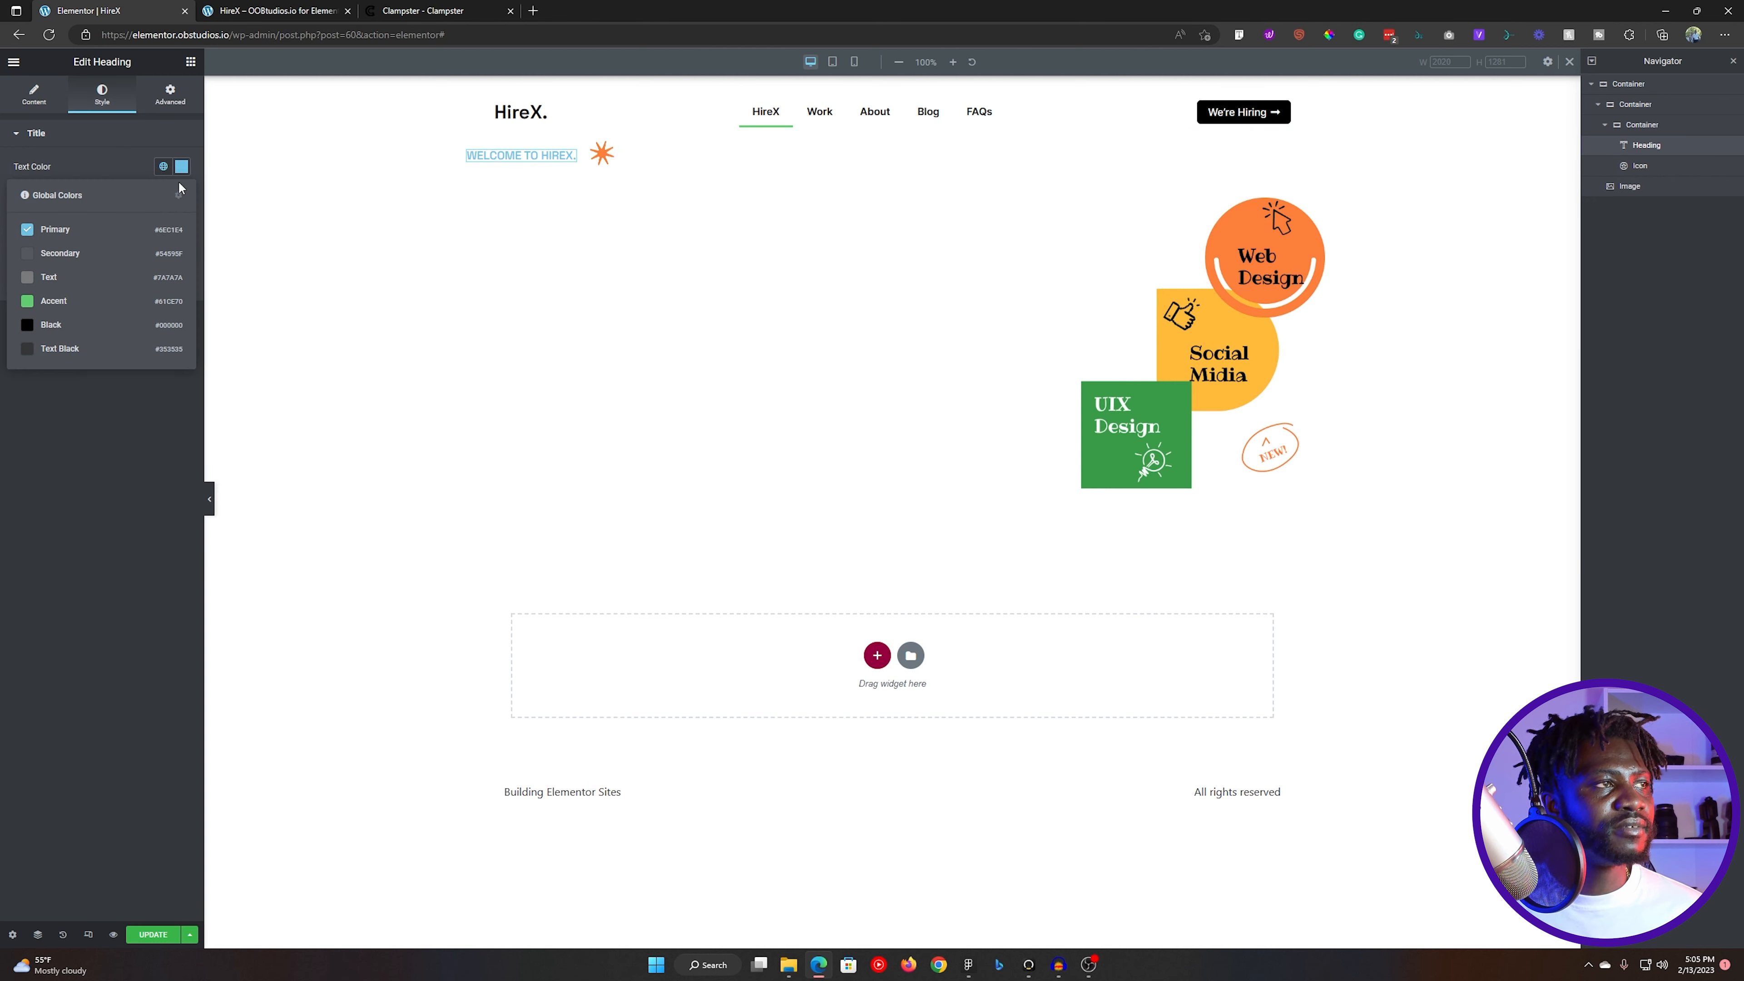
left_click(68, 326)
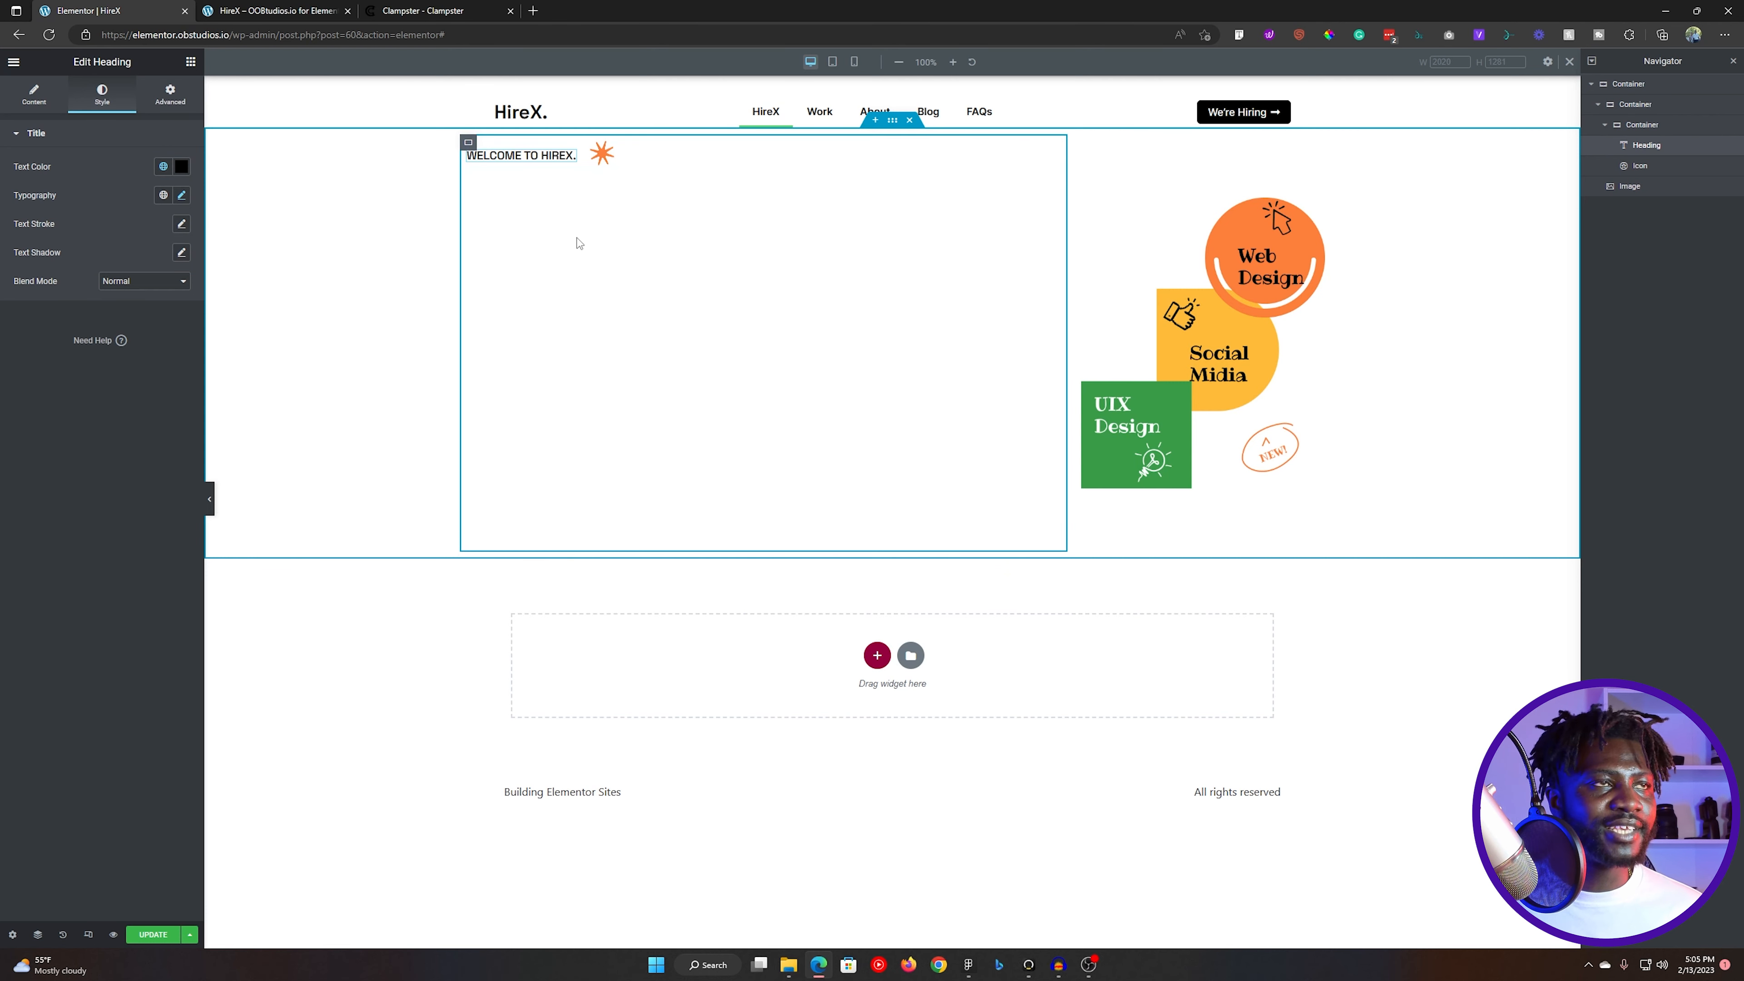
- Copy the "Award Winning Digital Agency." headline text from the Figma design and check the overlapping-circles graphic within it, returning to Elementor
key("alt+Tab")
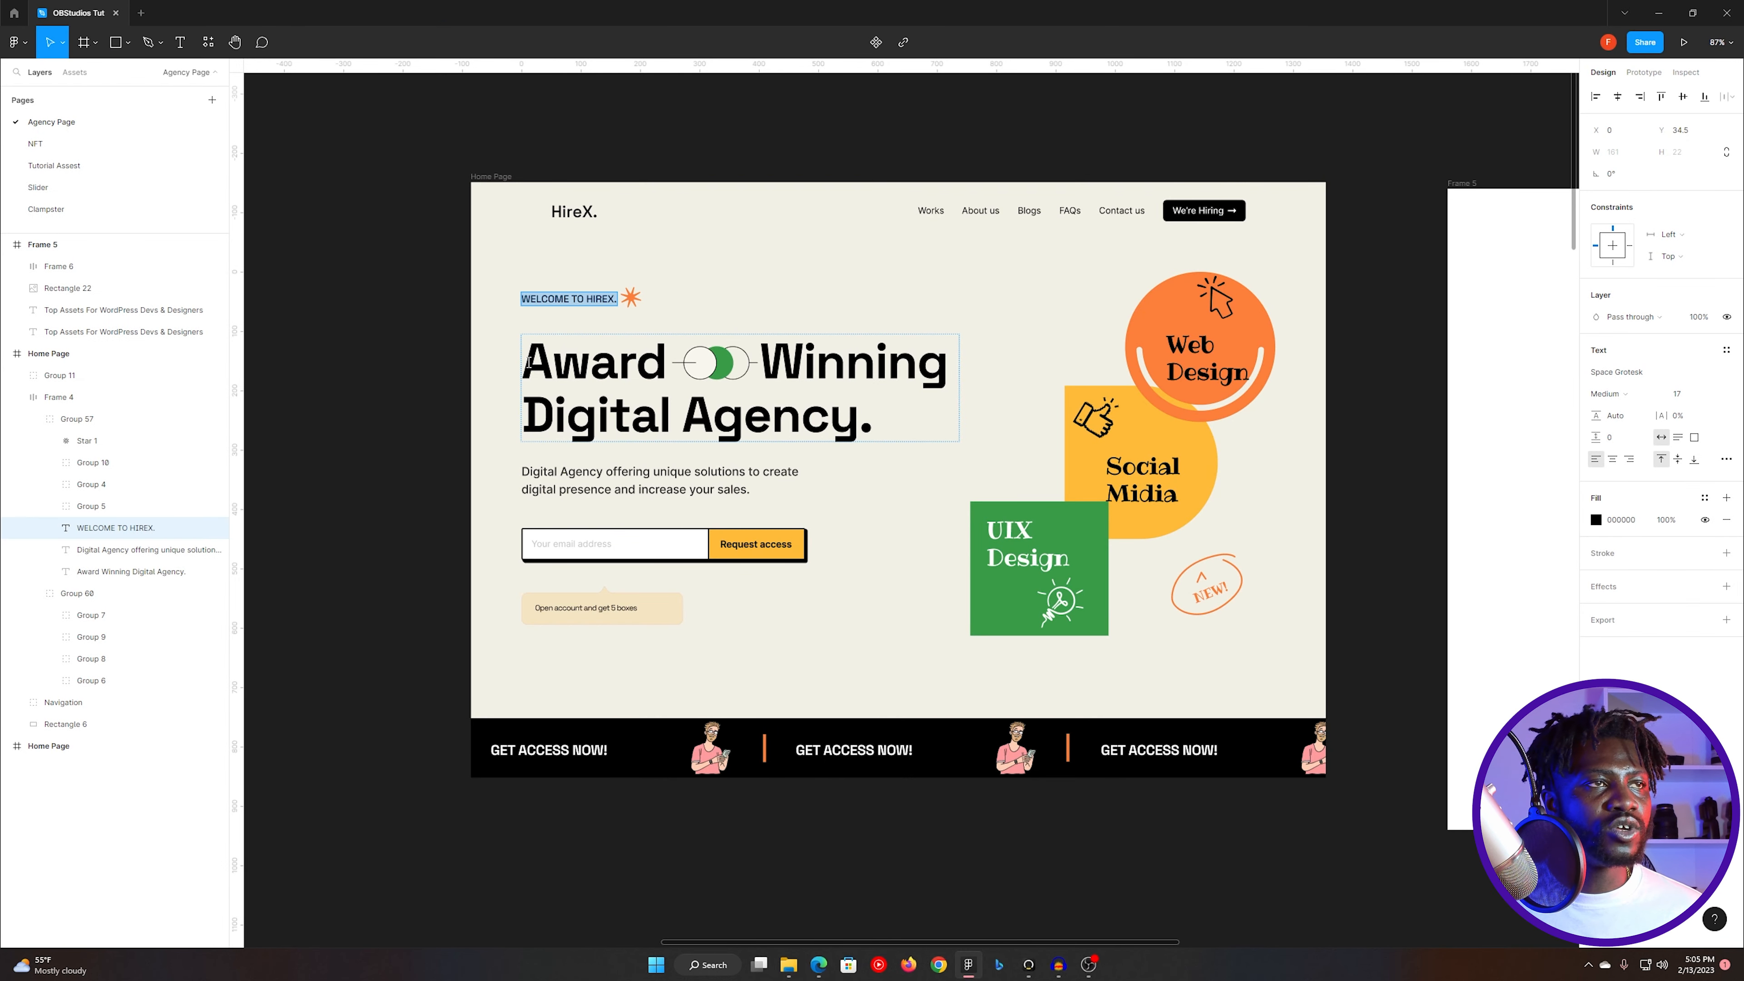
left_click_drag(529, 362, 884, 404)
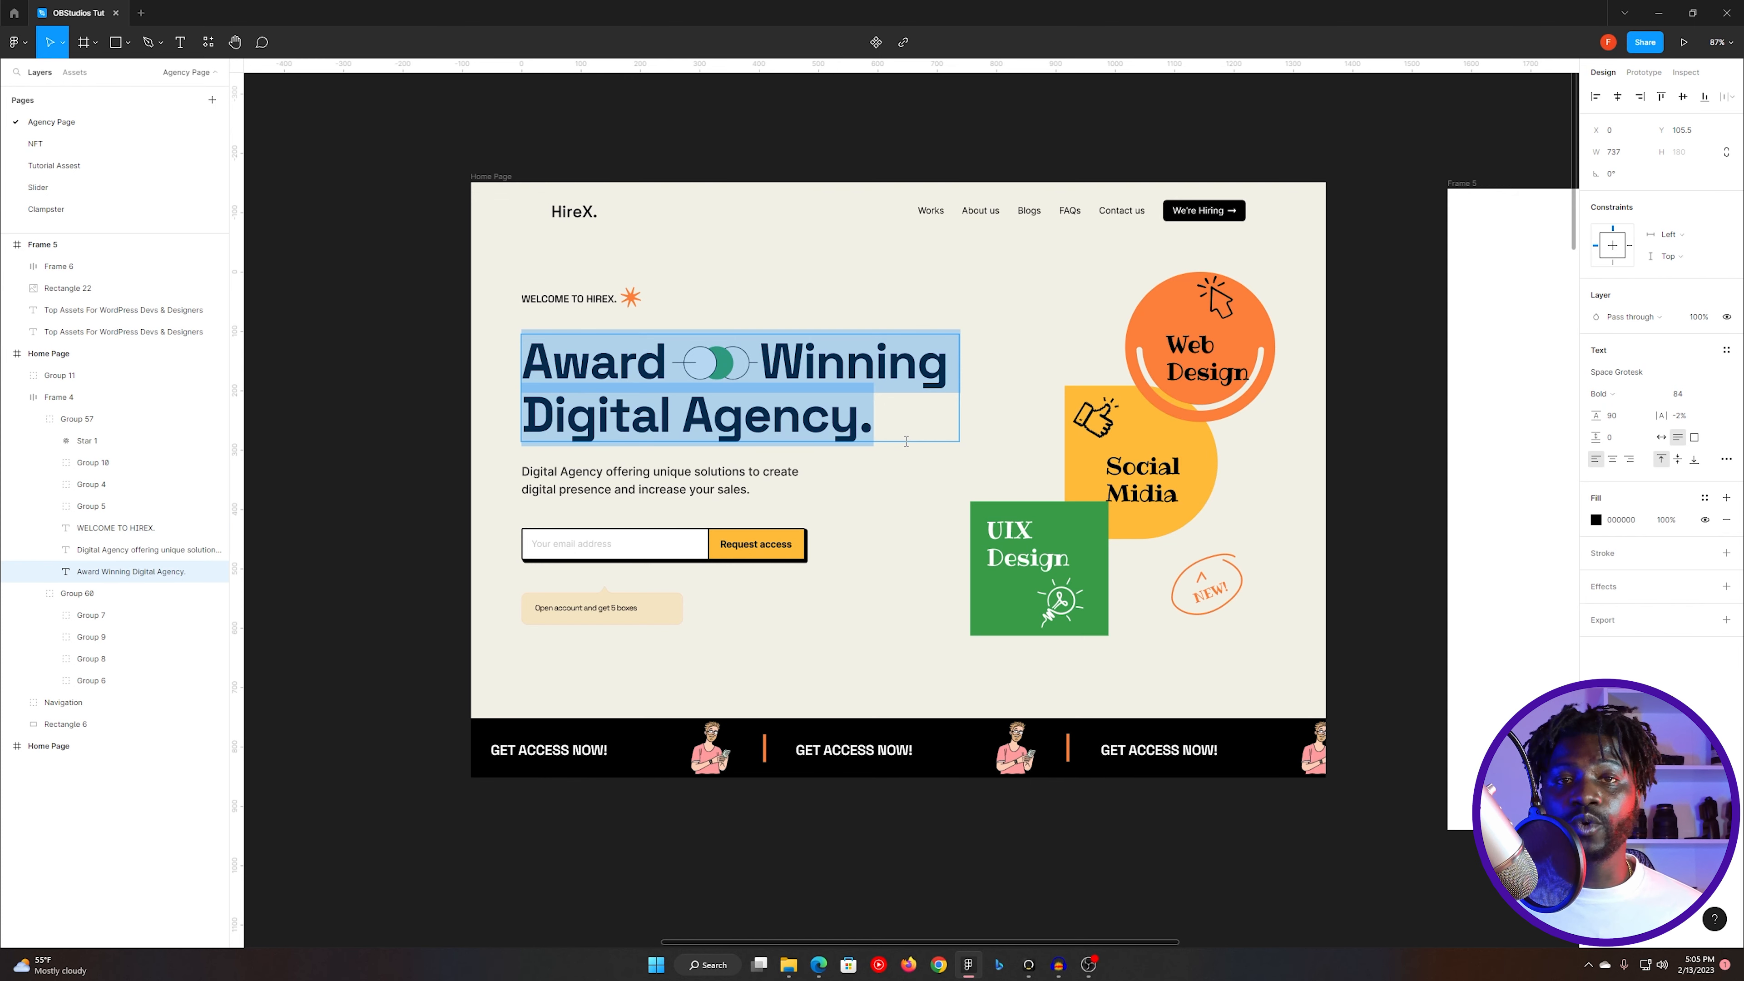
key("alt+Tab")
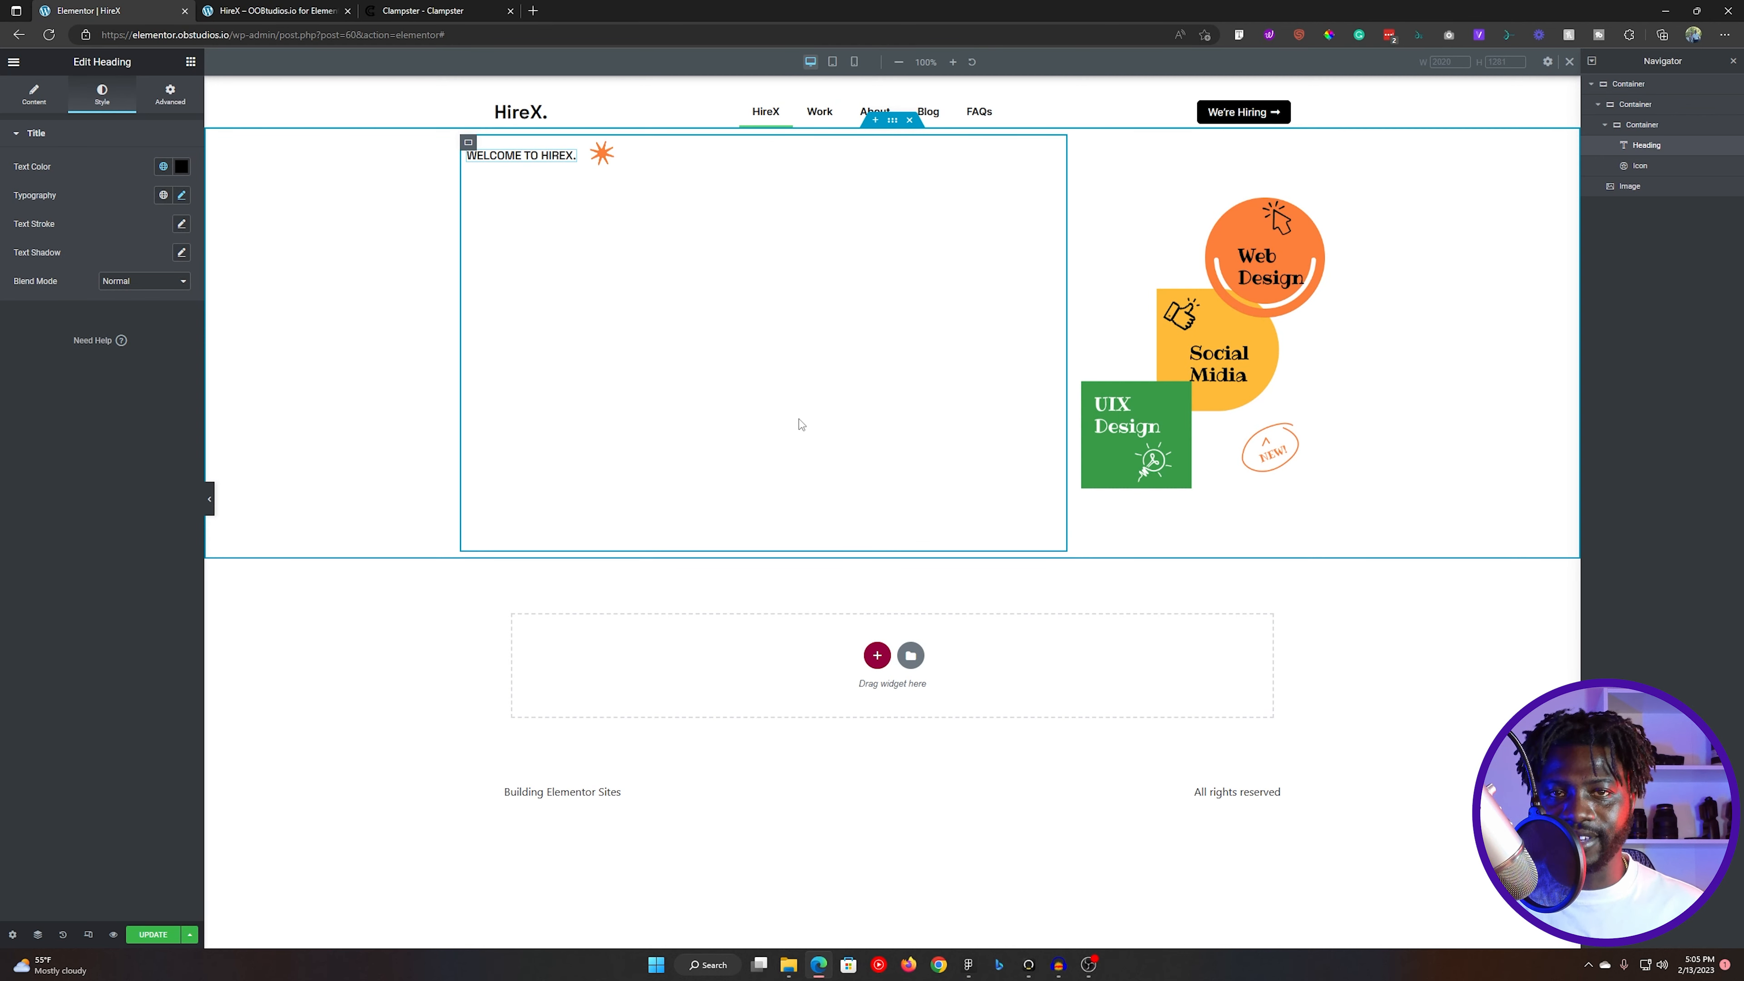
key("alt+Tab")
left_click(701, 366)
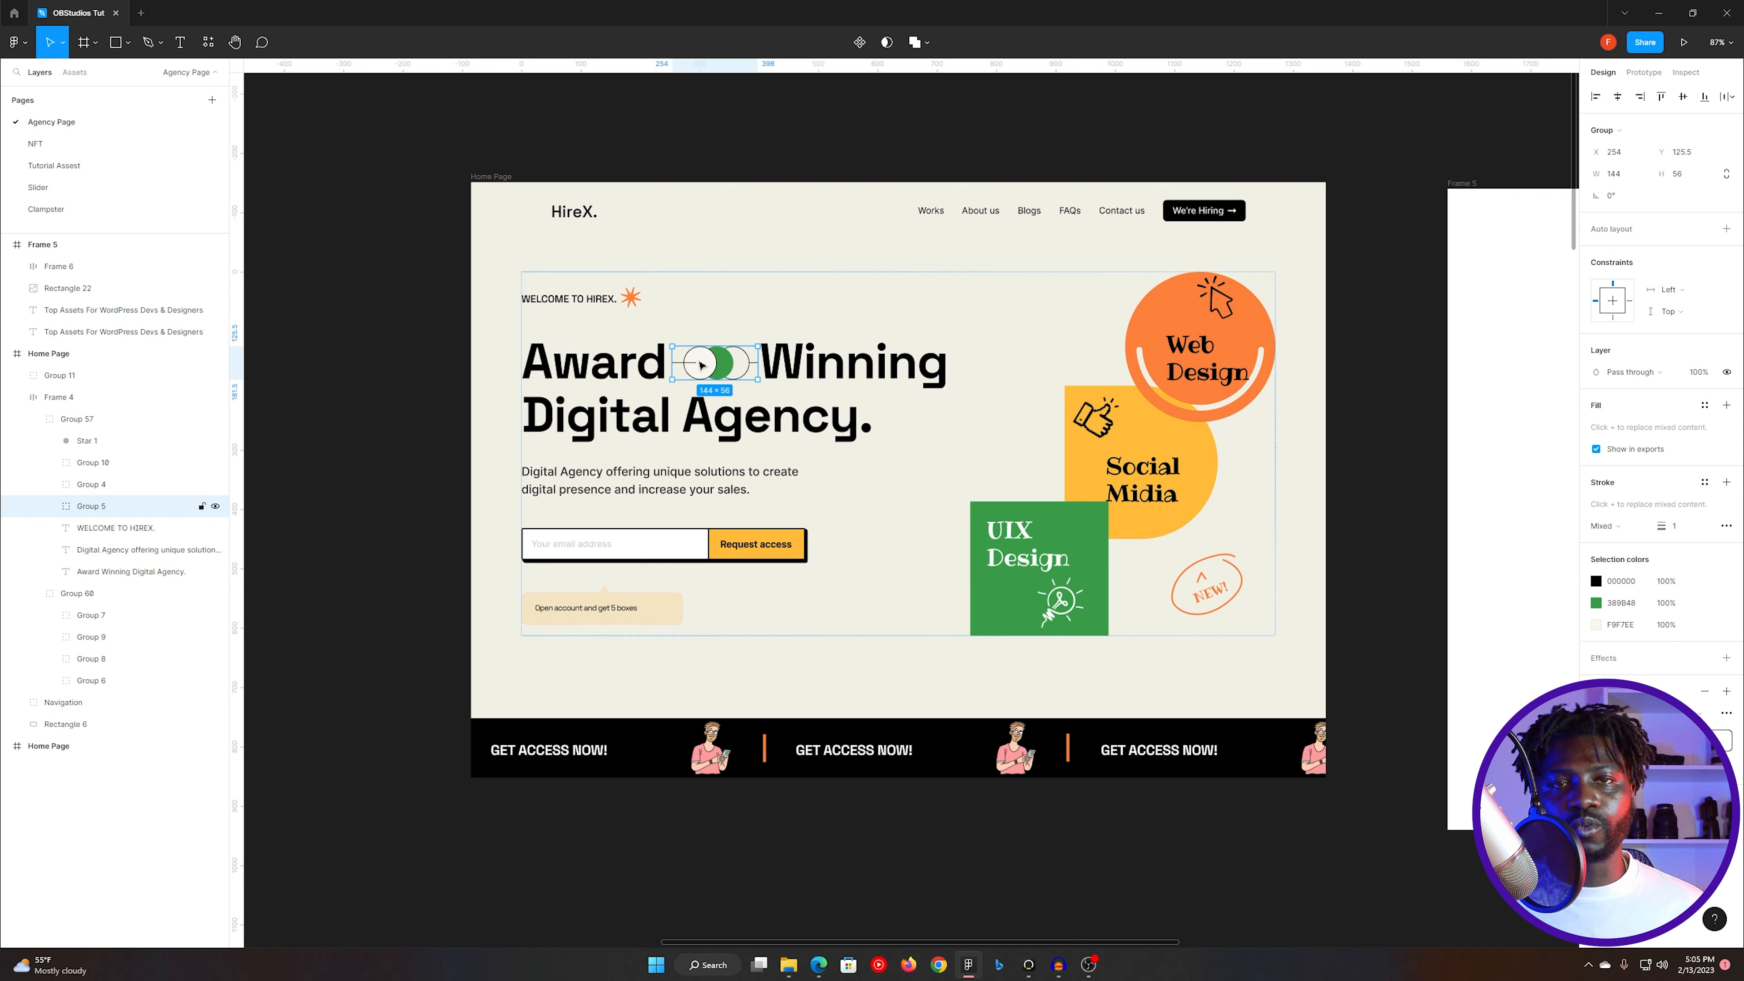
key("alt+Tab")
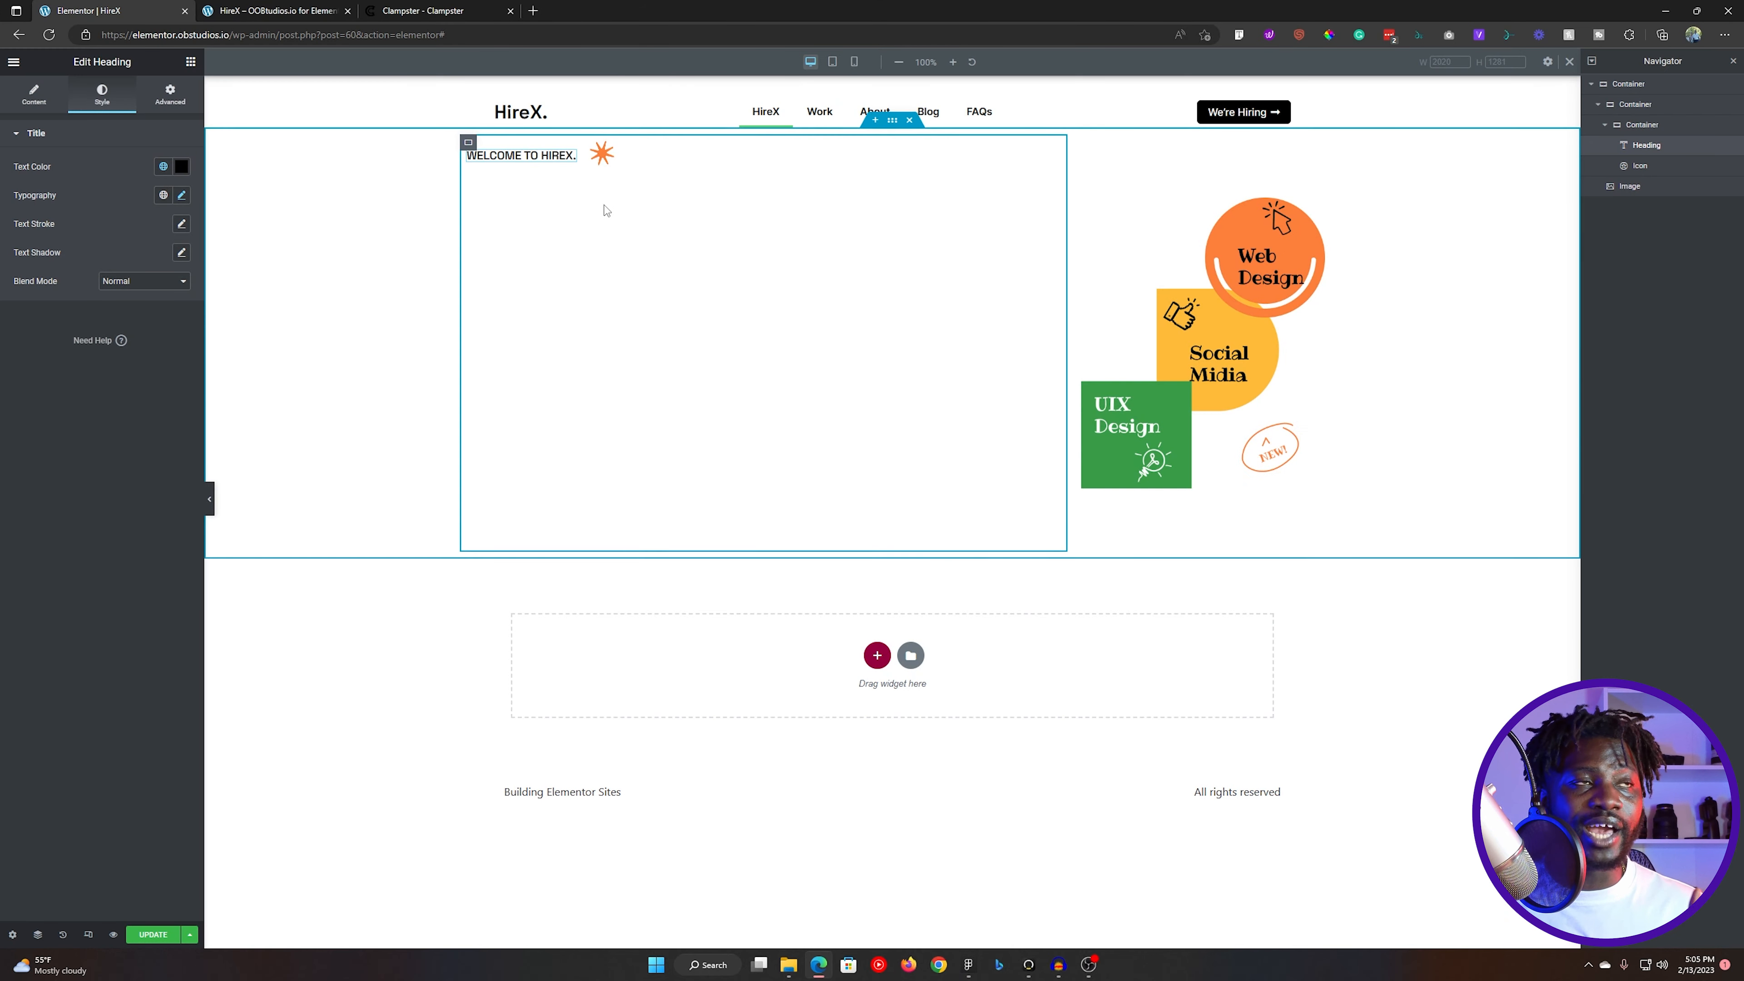
- Add a new container below the welcome heading row and place a Heading widget inside it
left_click(191, 62)
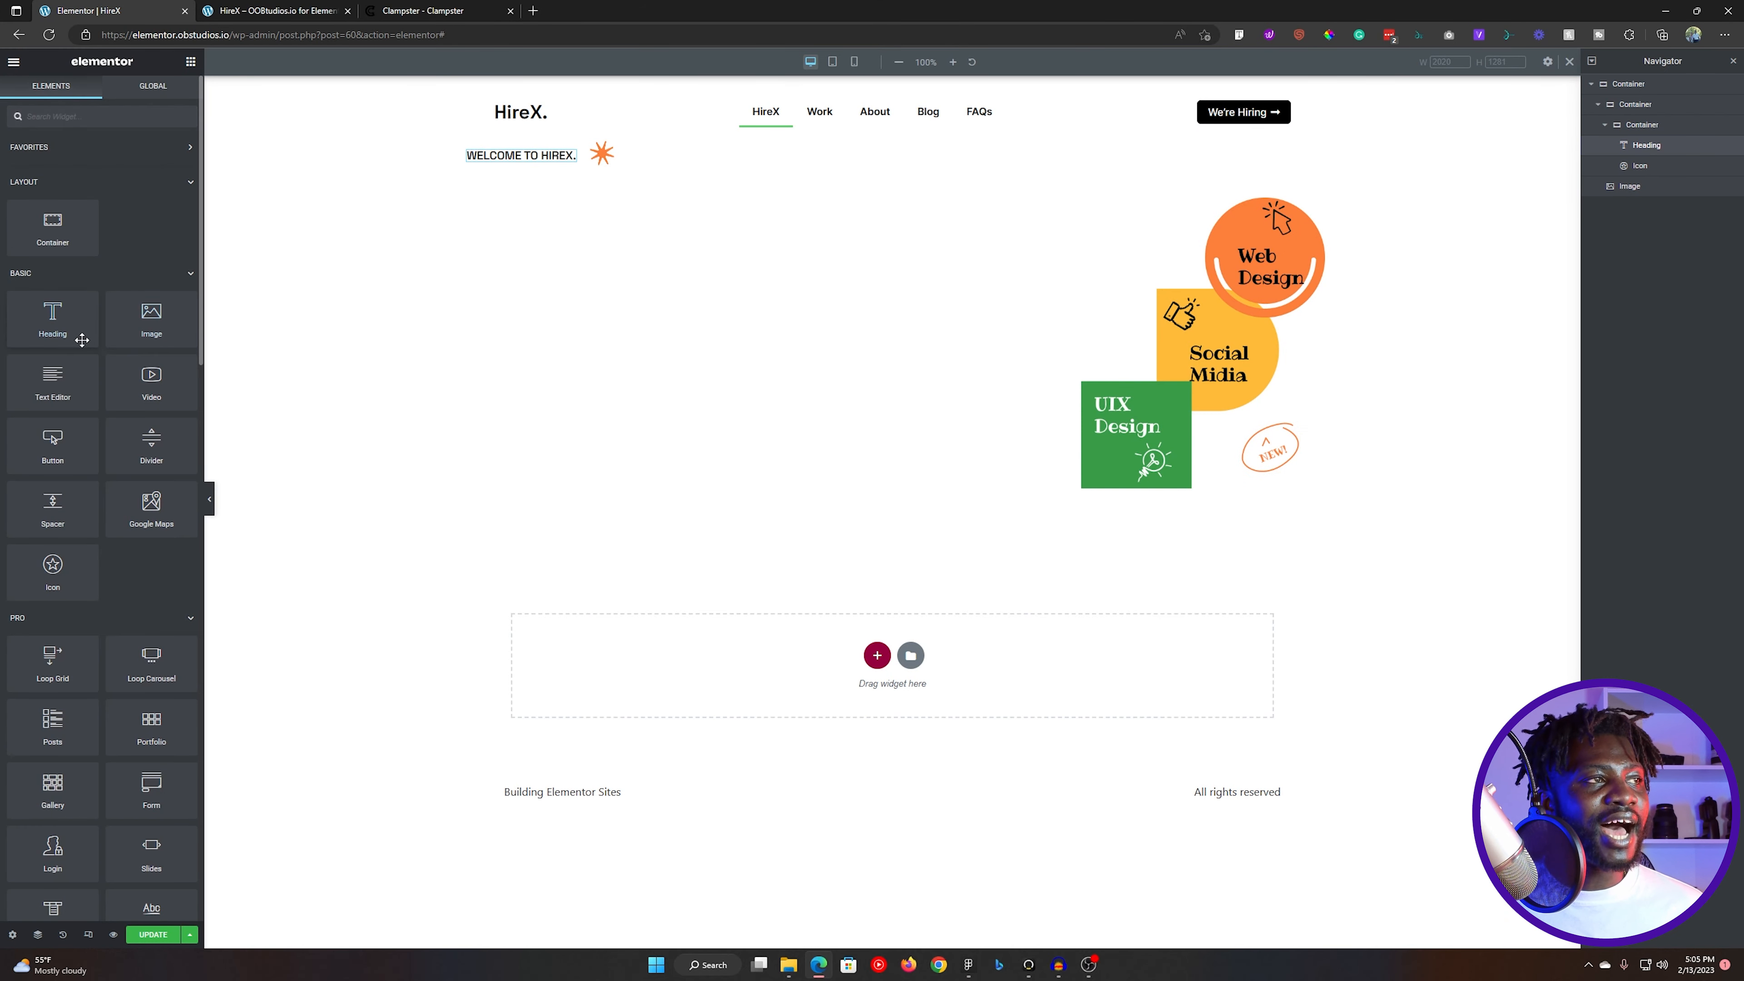
left_click_drag(77, 252, 1482, 267)
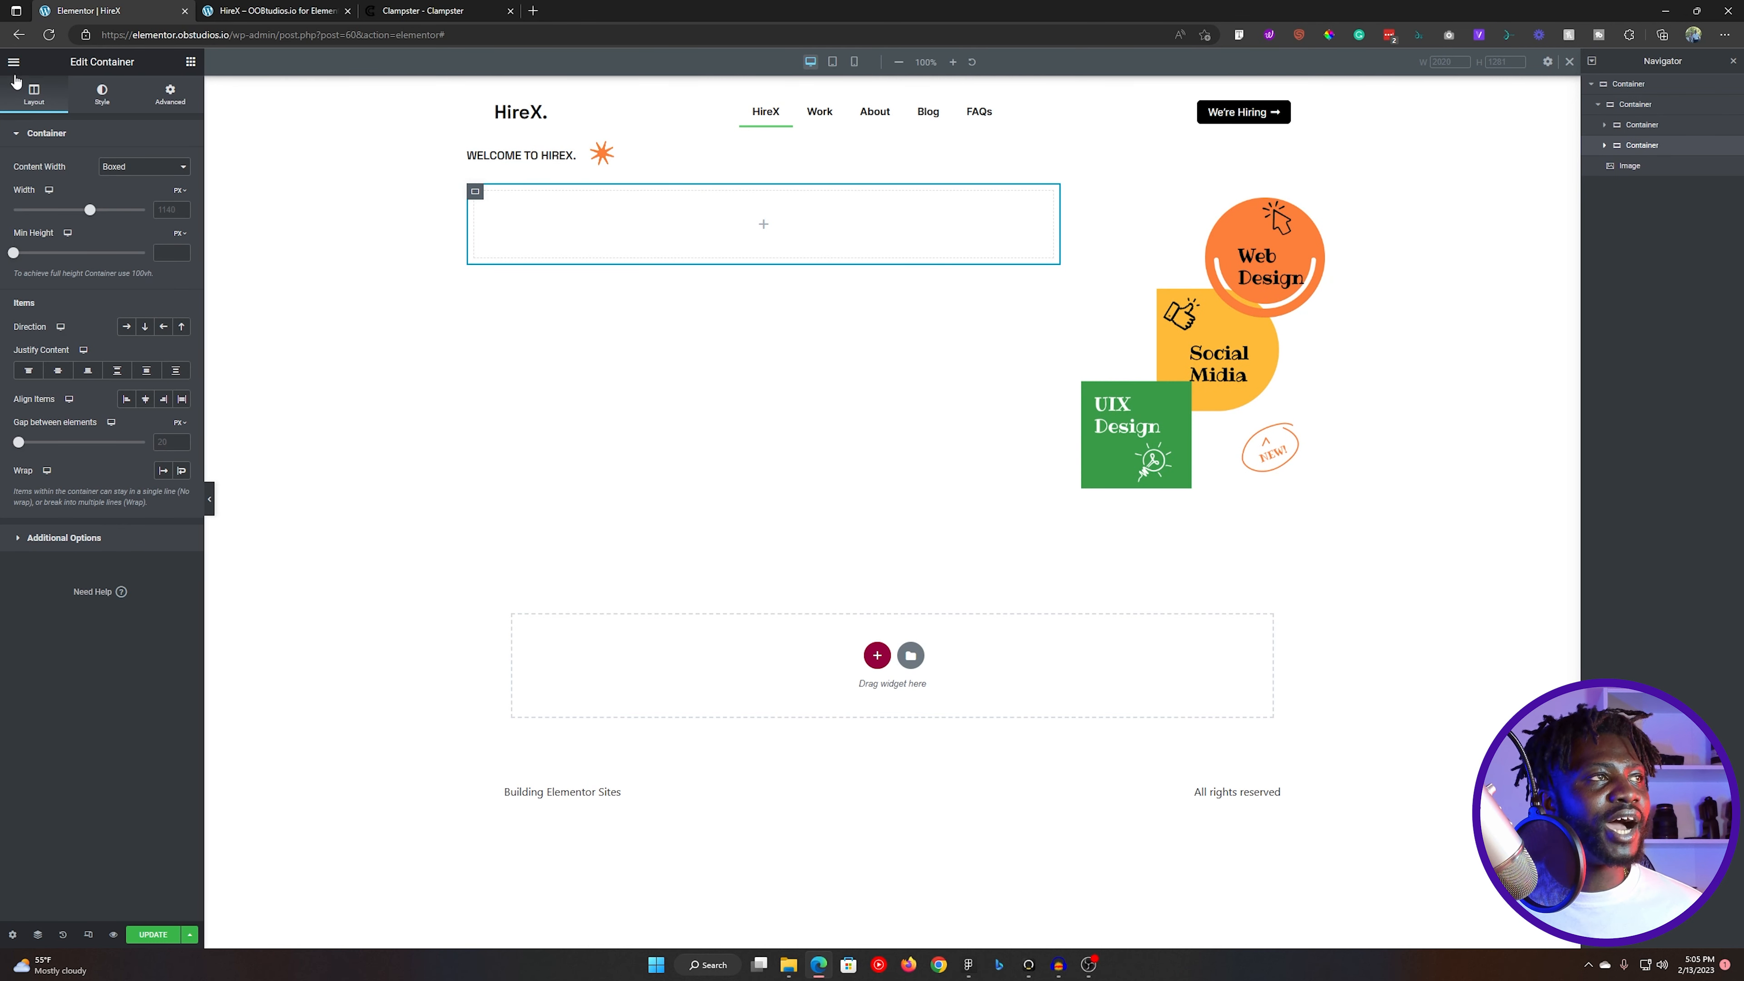
left_click(191, 61)
left_click_drag(55, 316, 554, 214)
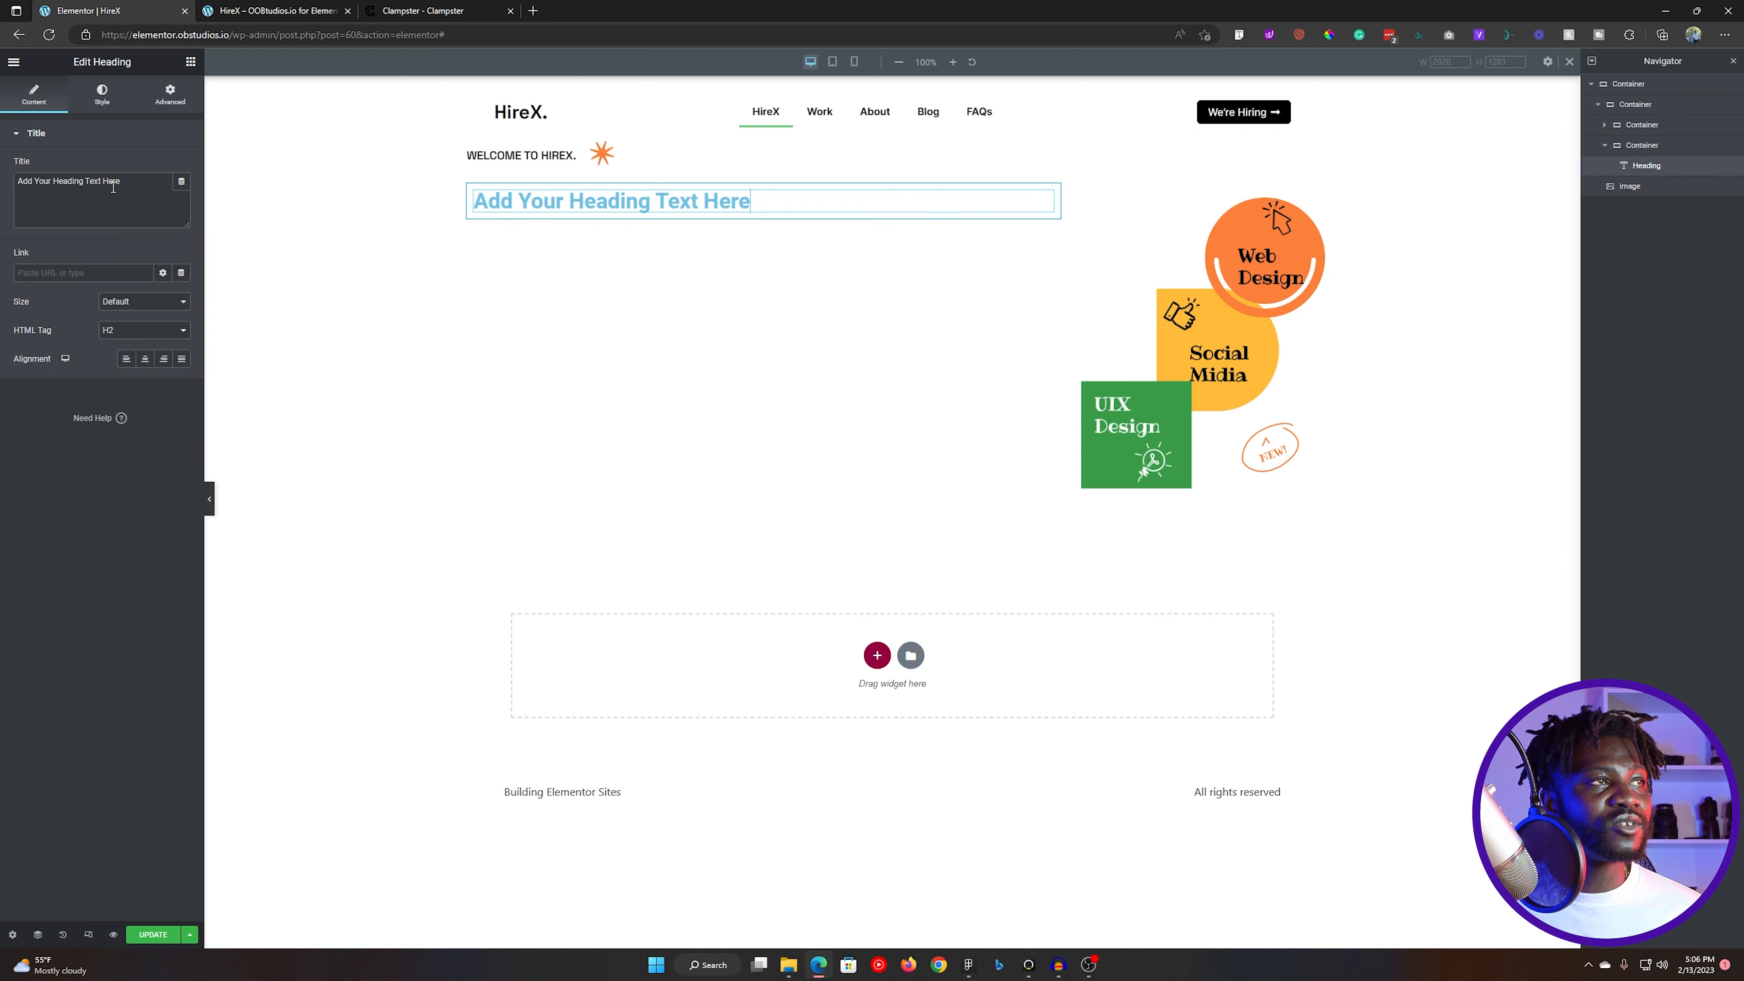
- Paste the copied headline as the new heading's title and cut it down to the word "Award"
triple_click(127, 188)
type("Award Winning Digital Agency.")
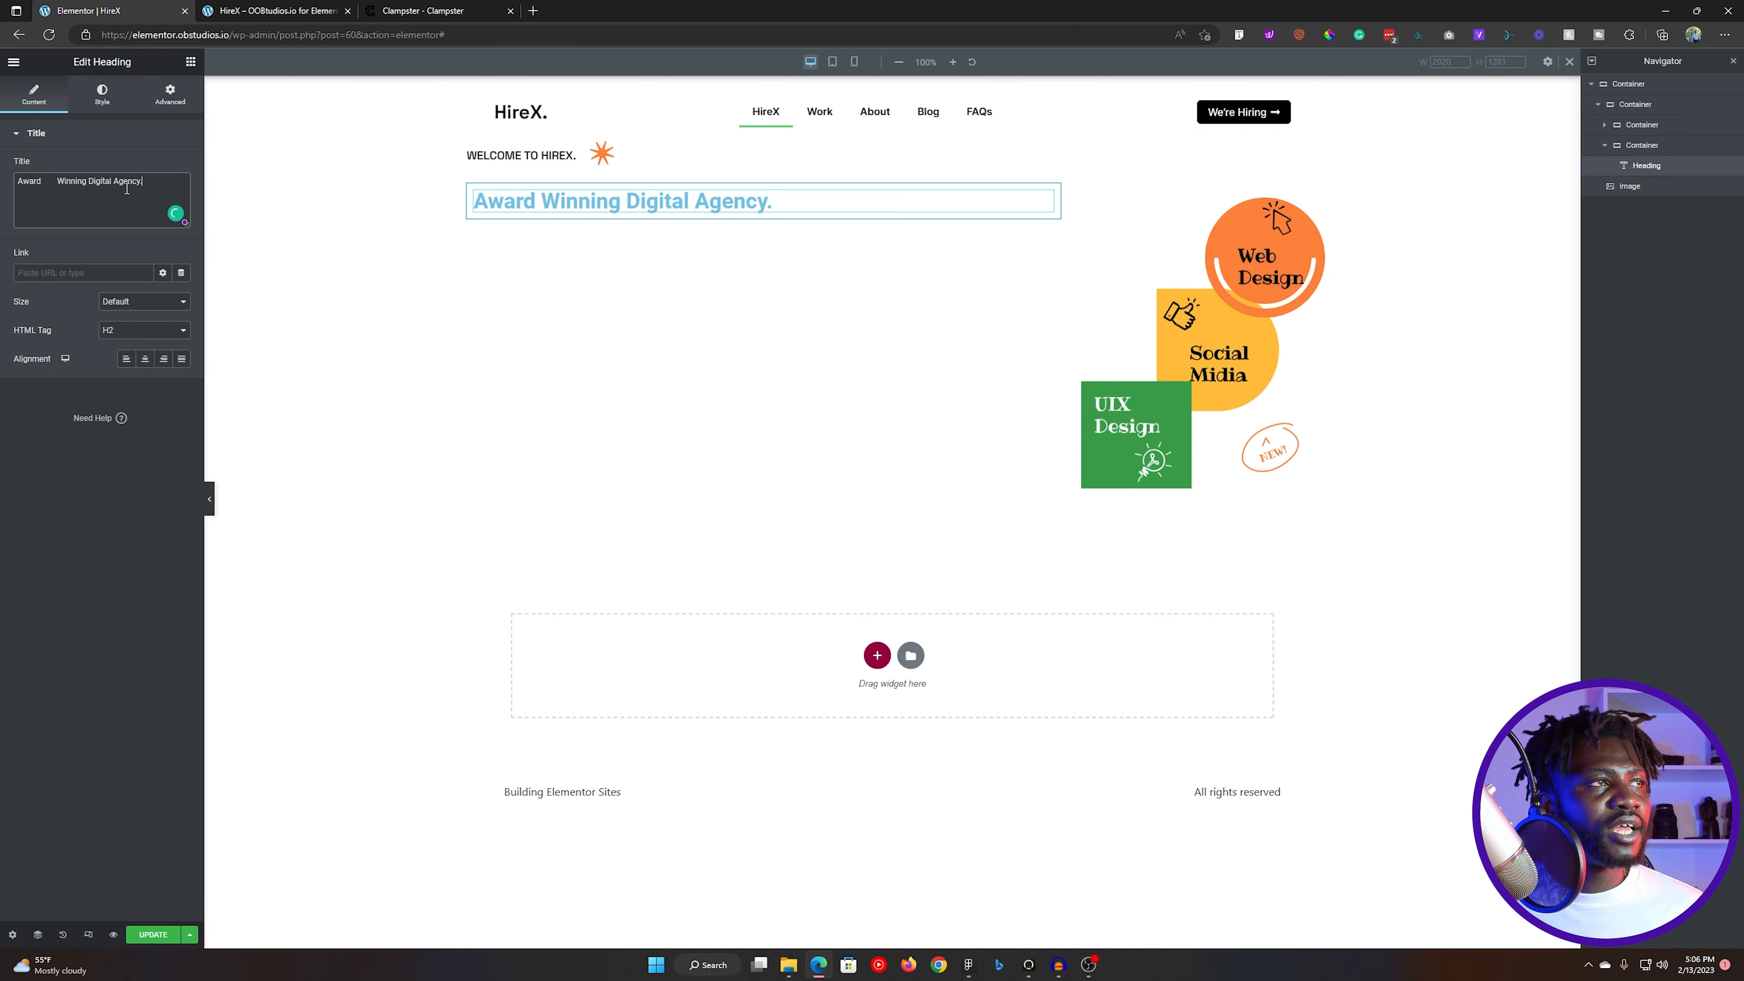
key("shift+End")
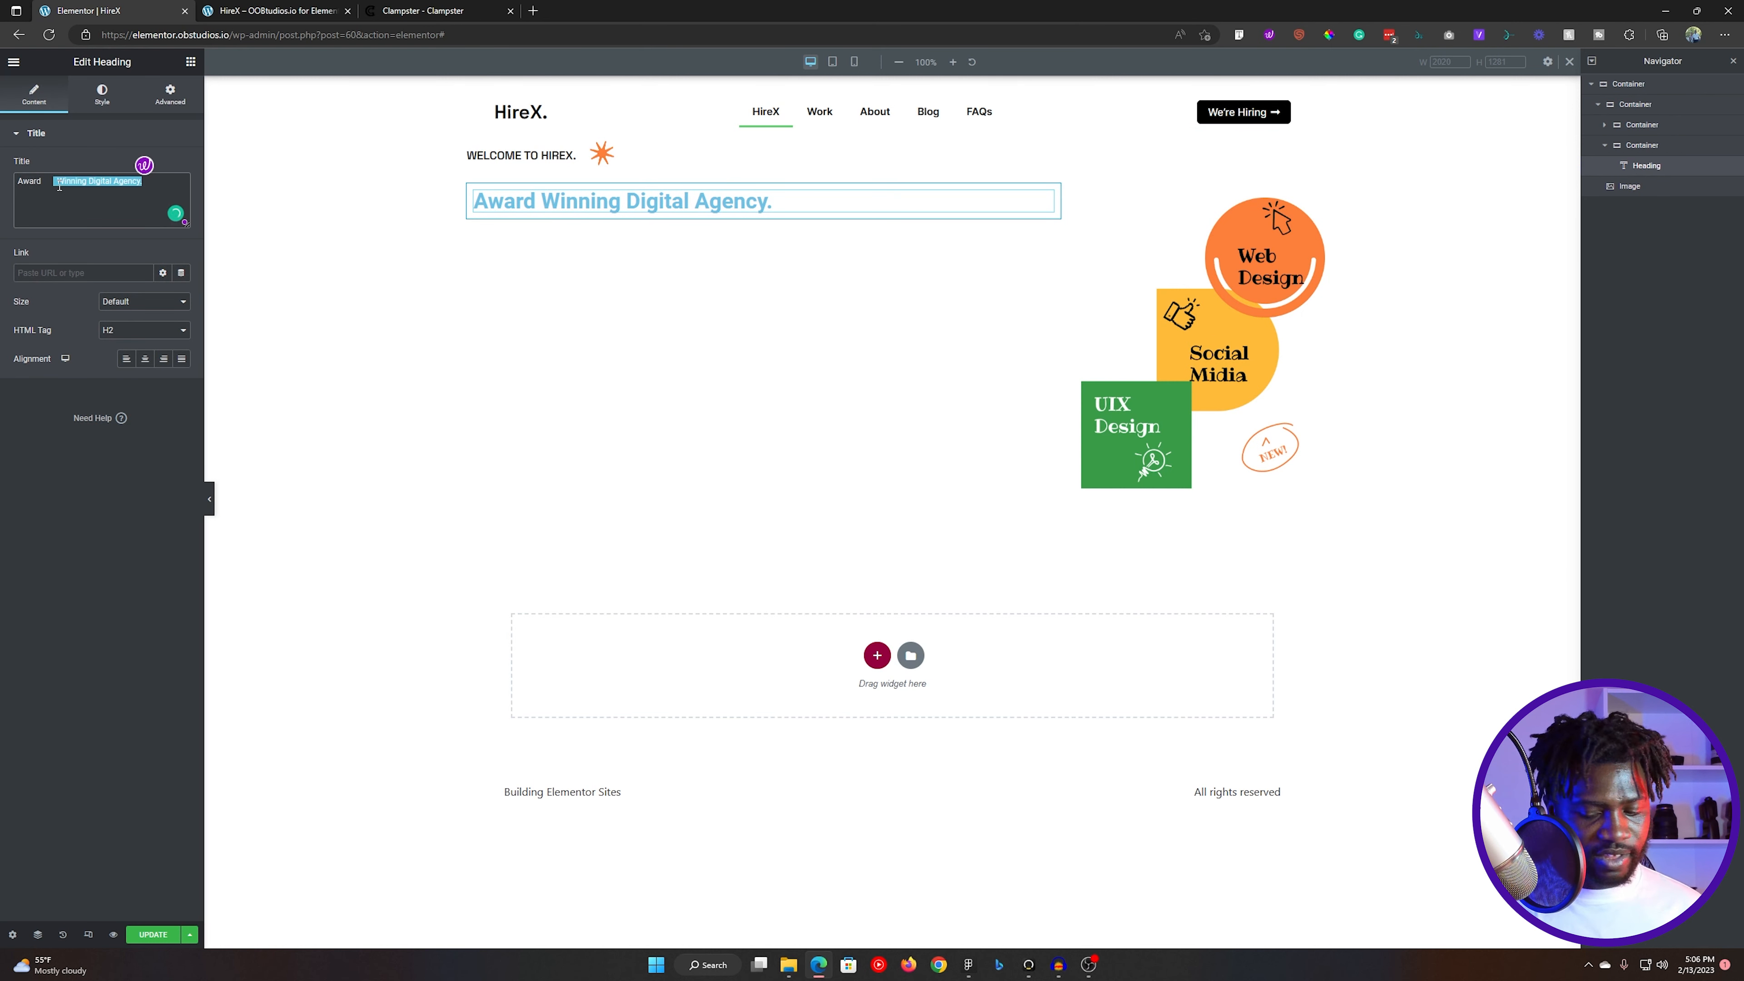
key("BackSpace")
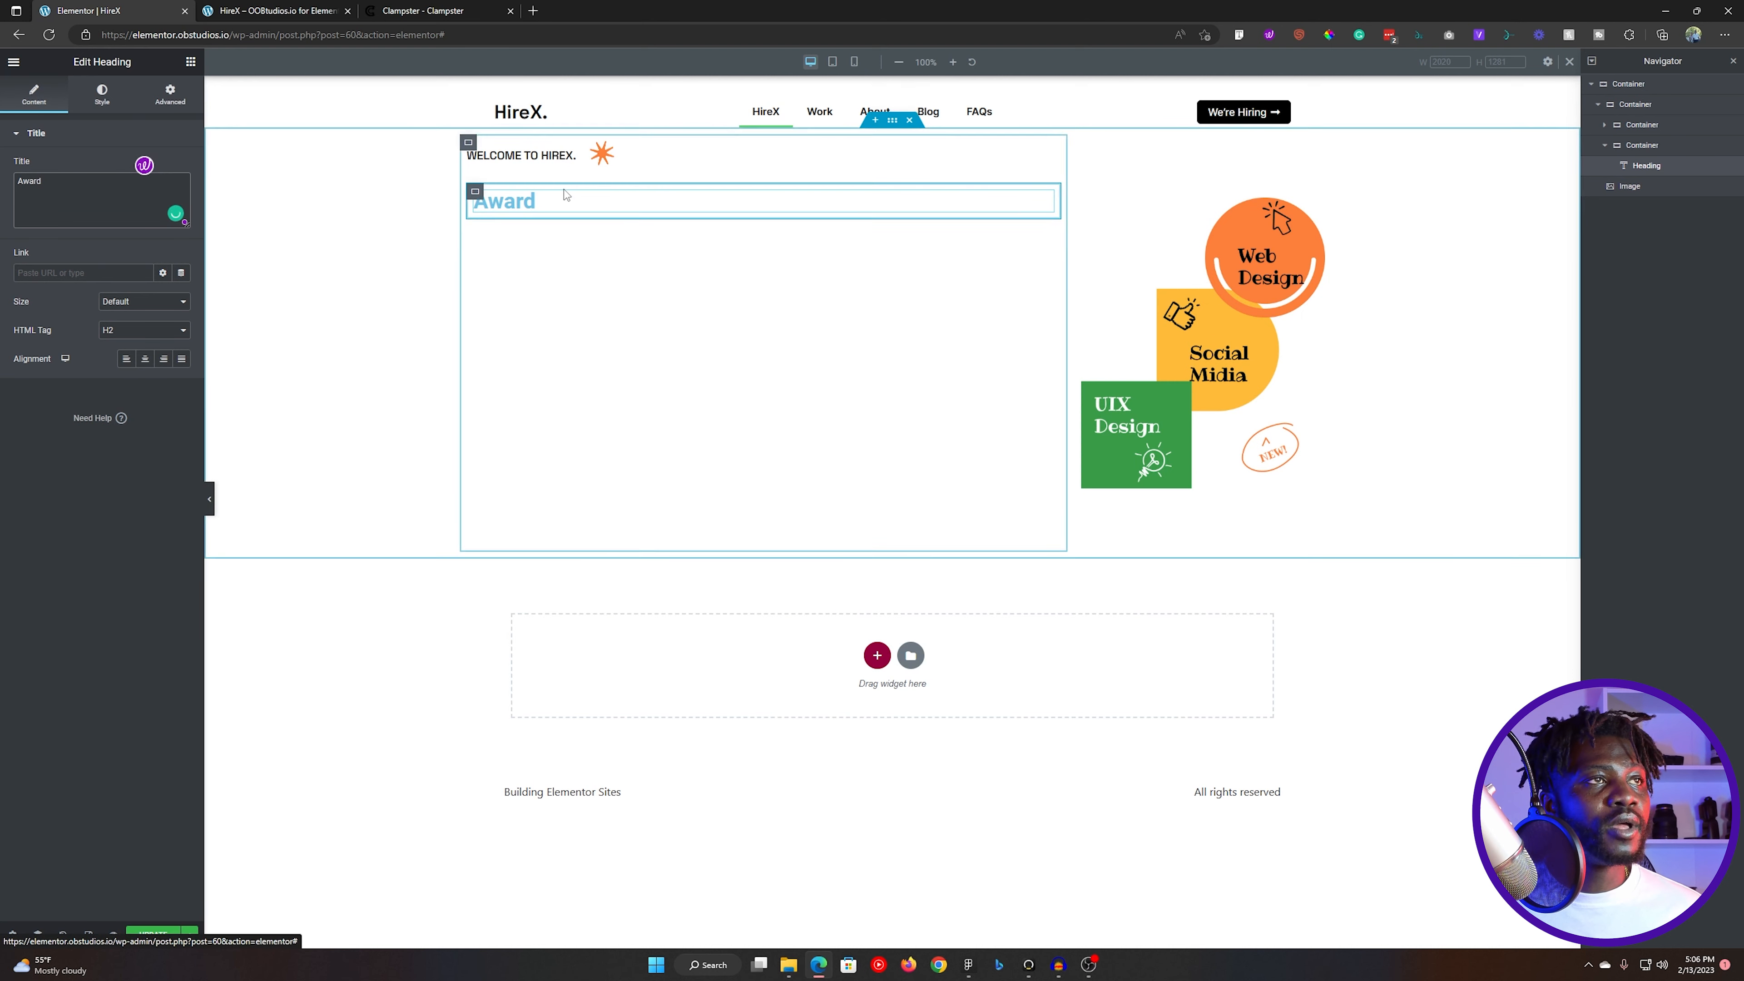
- Set the "Award" heading's container to wrap its items, with Align Content at Flex Start and a horizontal row direction
left_click(1641, 145)
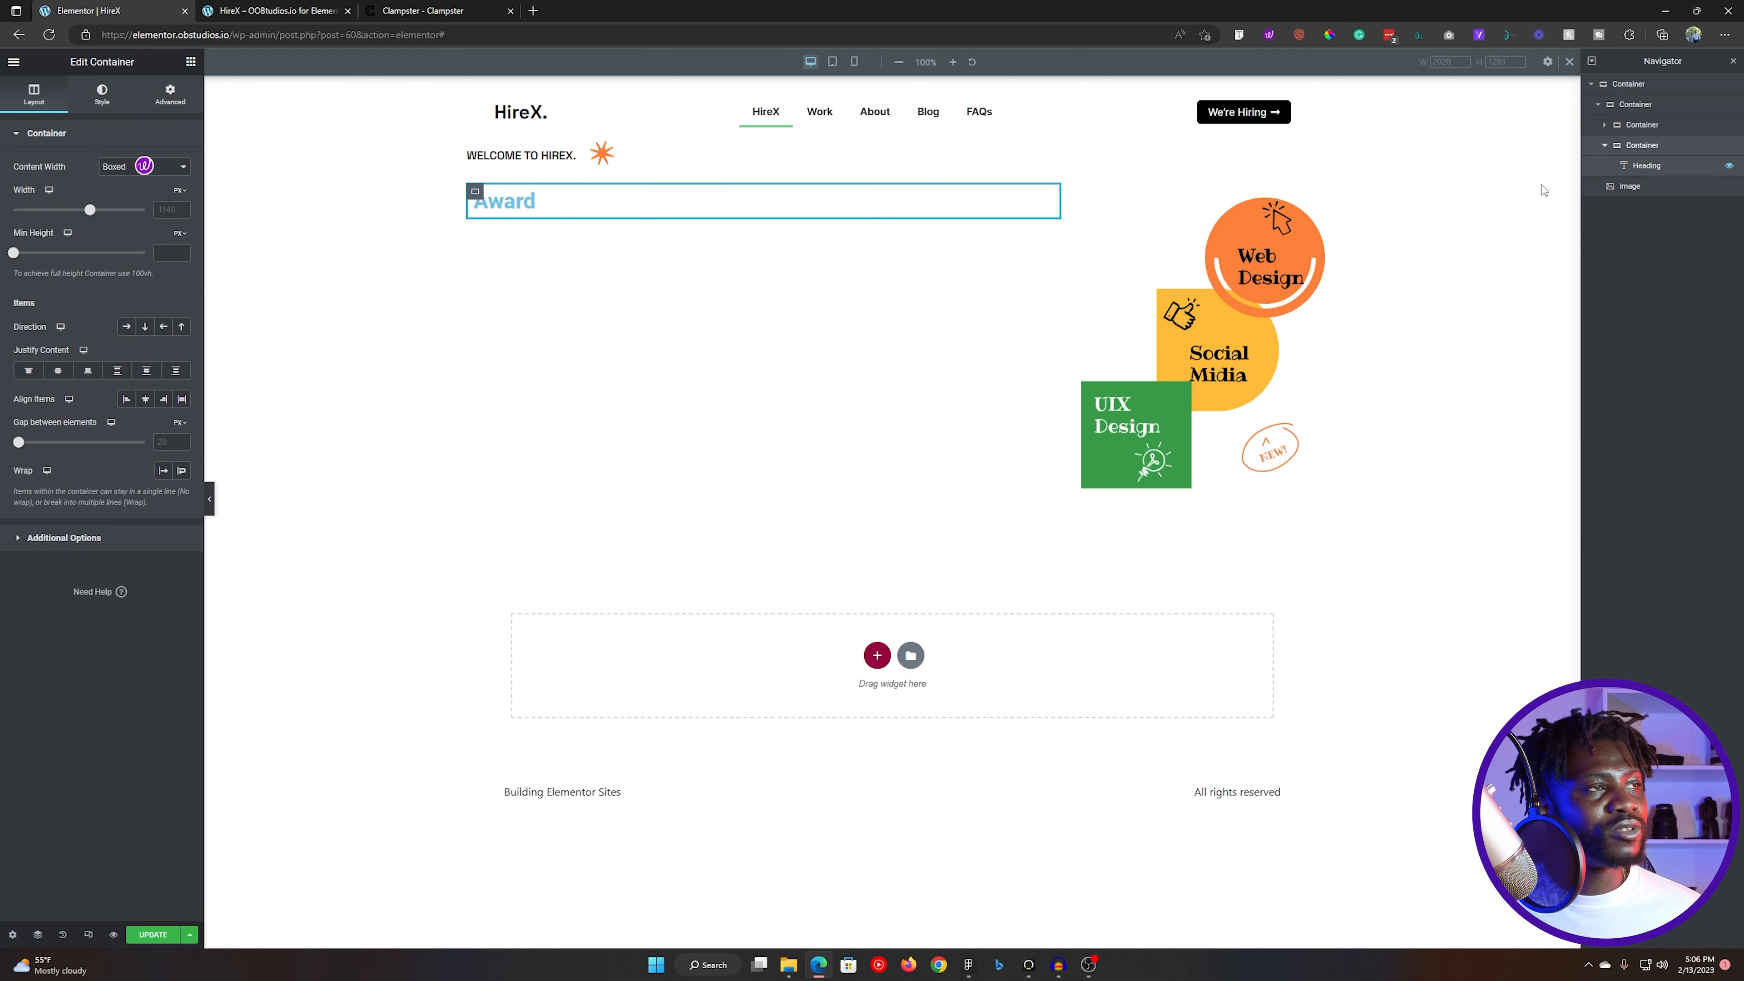
left_click(182, 470)
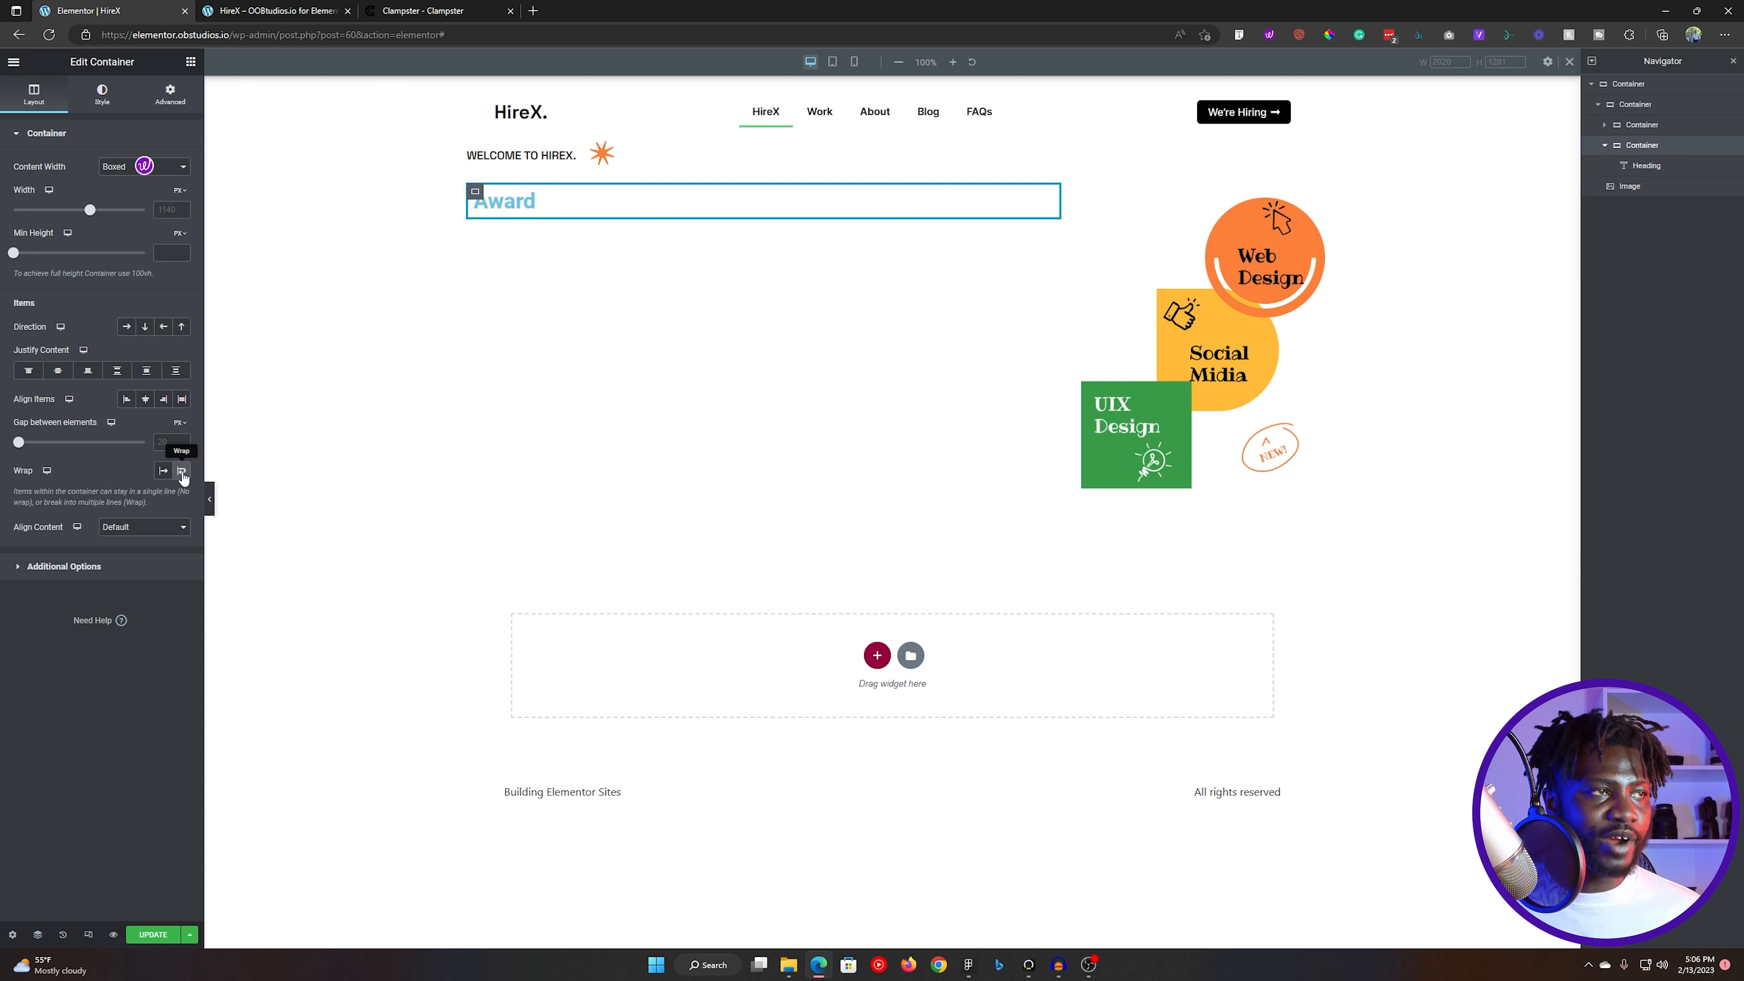
left_click(137, 528)
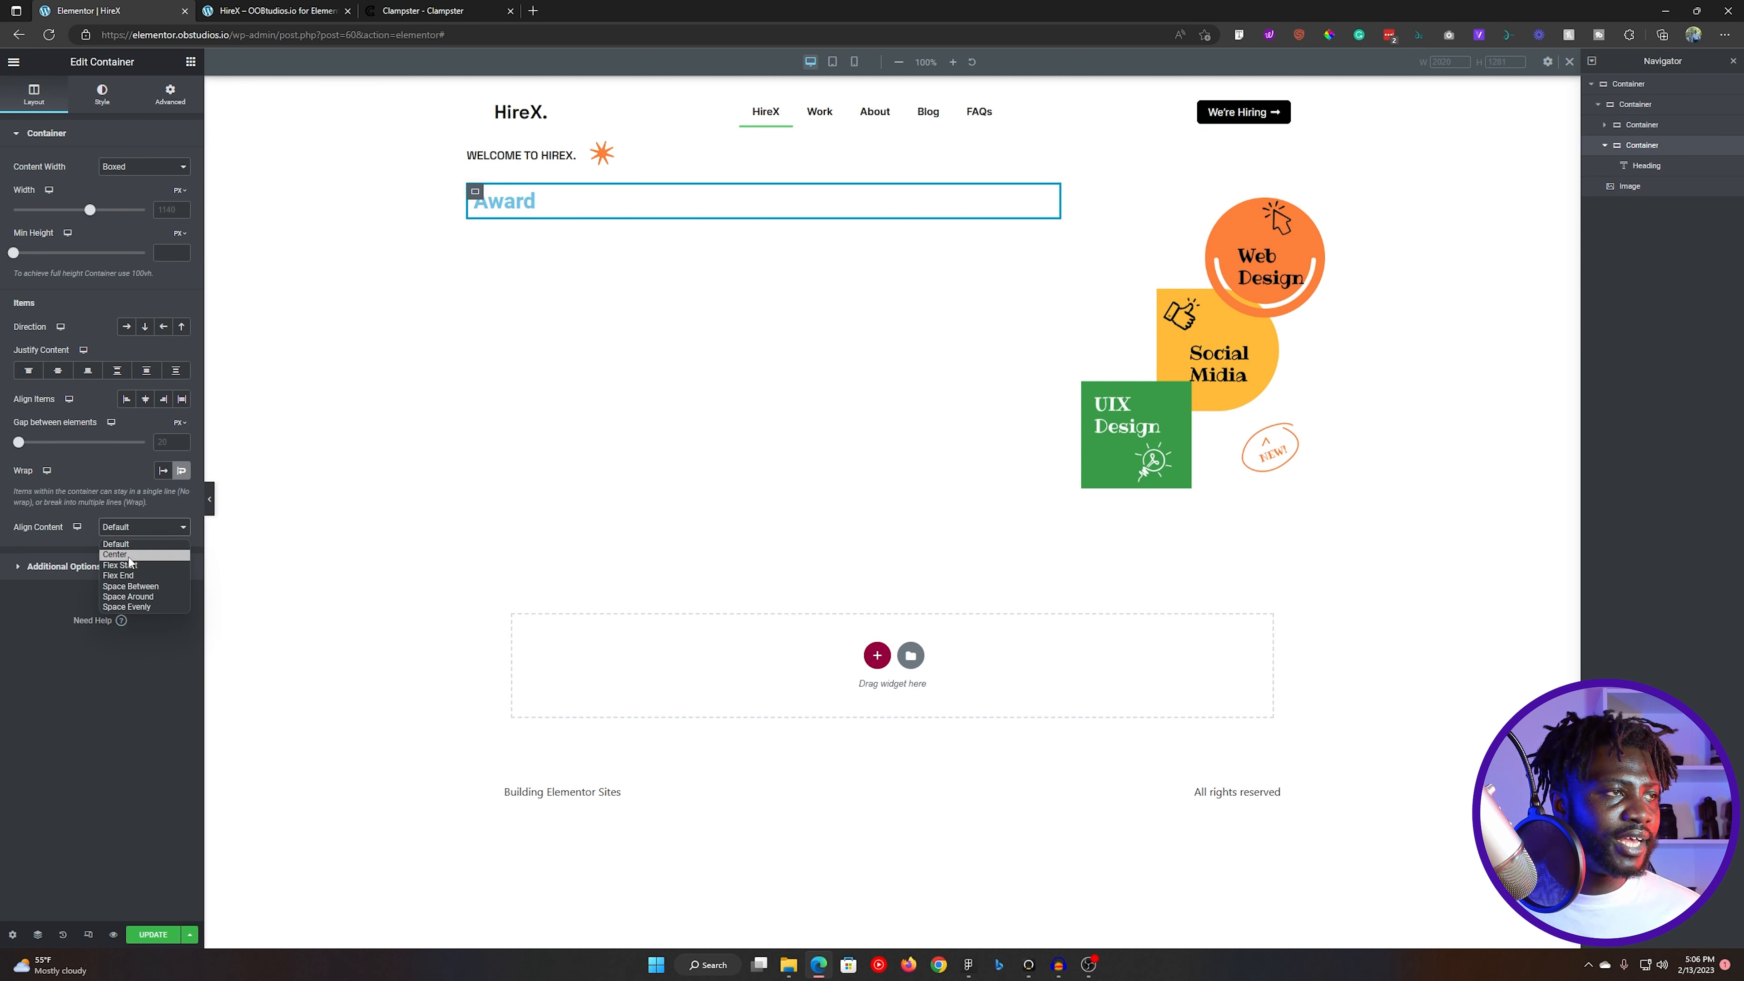
left_click(129, 557)
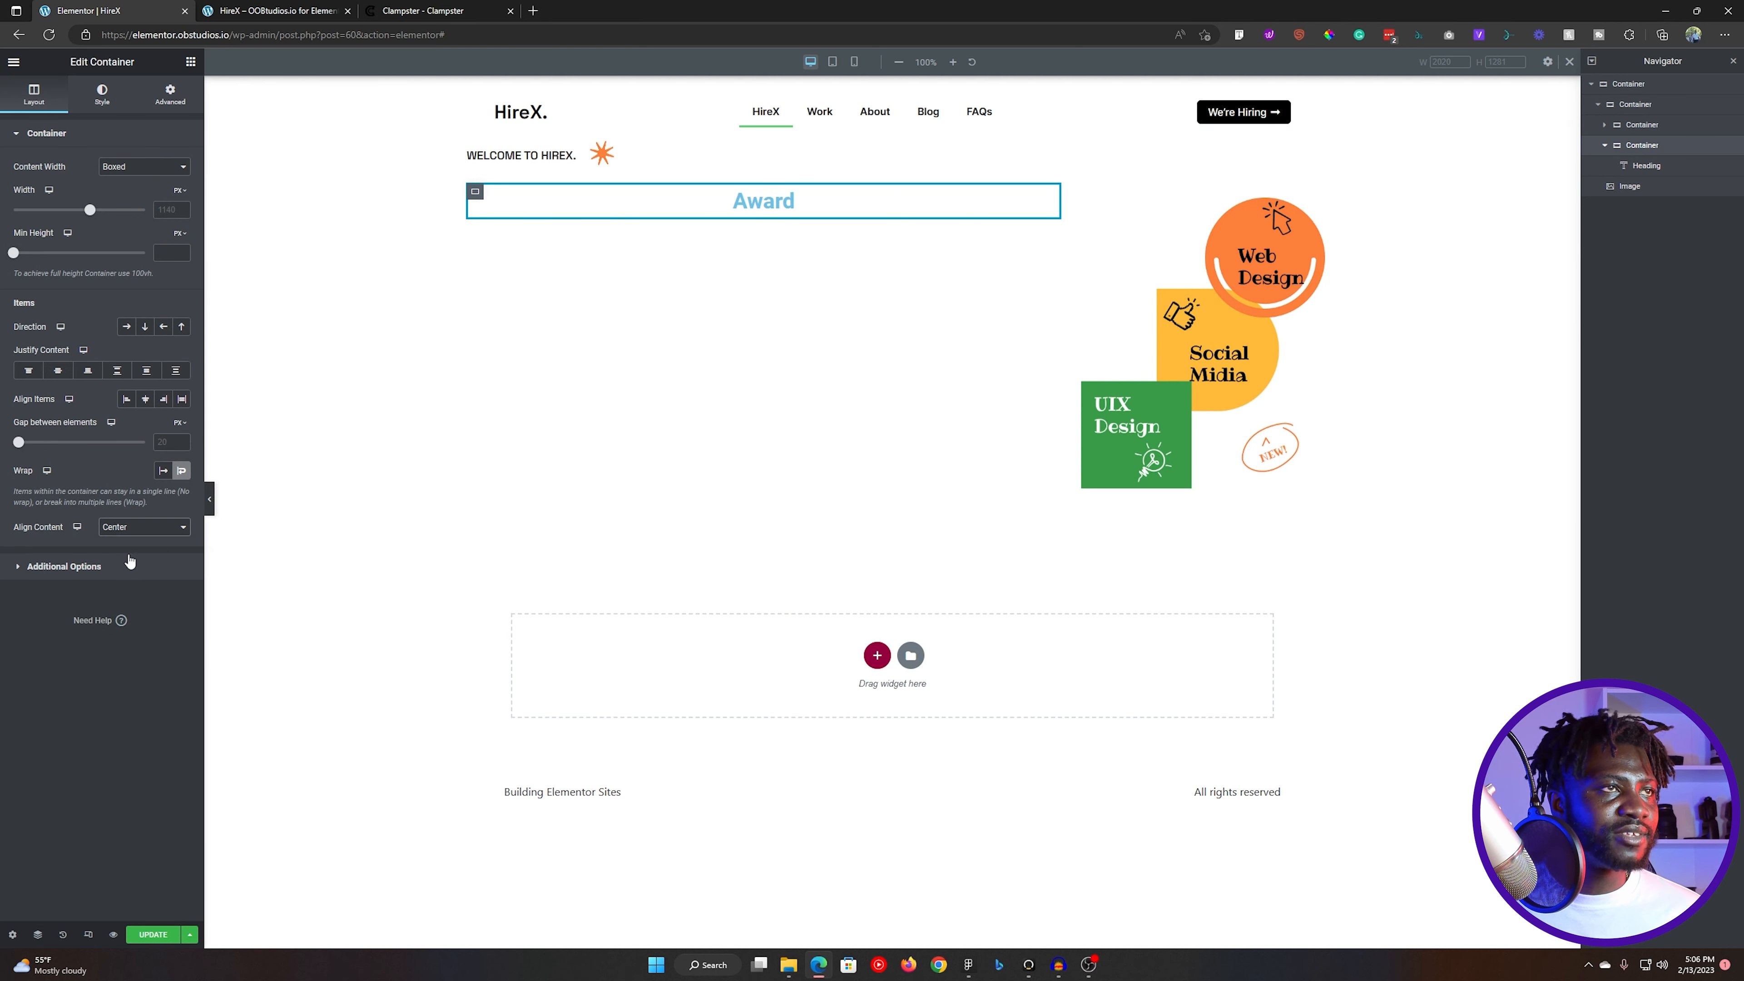
left_click(182, 474)
left_click(182, 473)
left_click(170, 531)
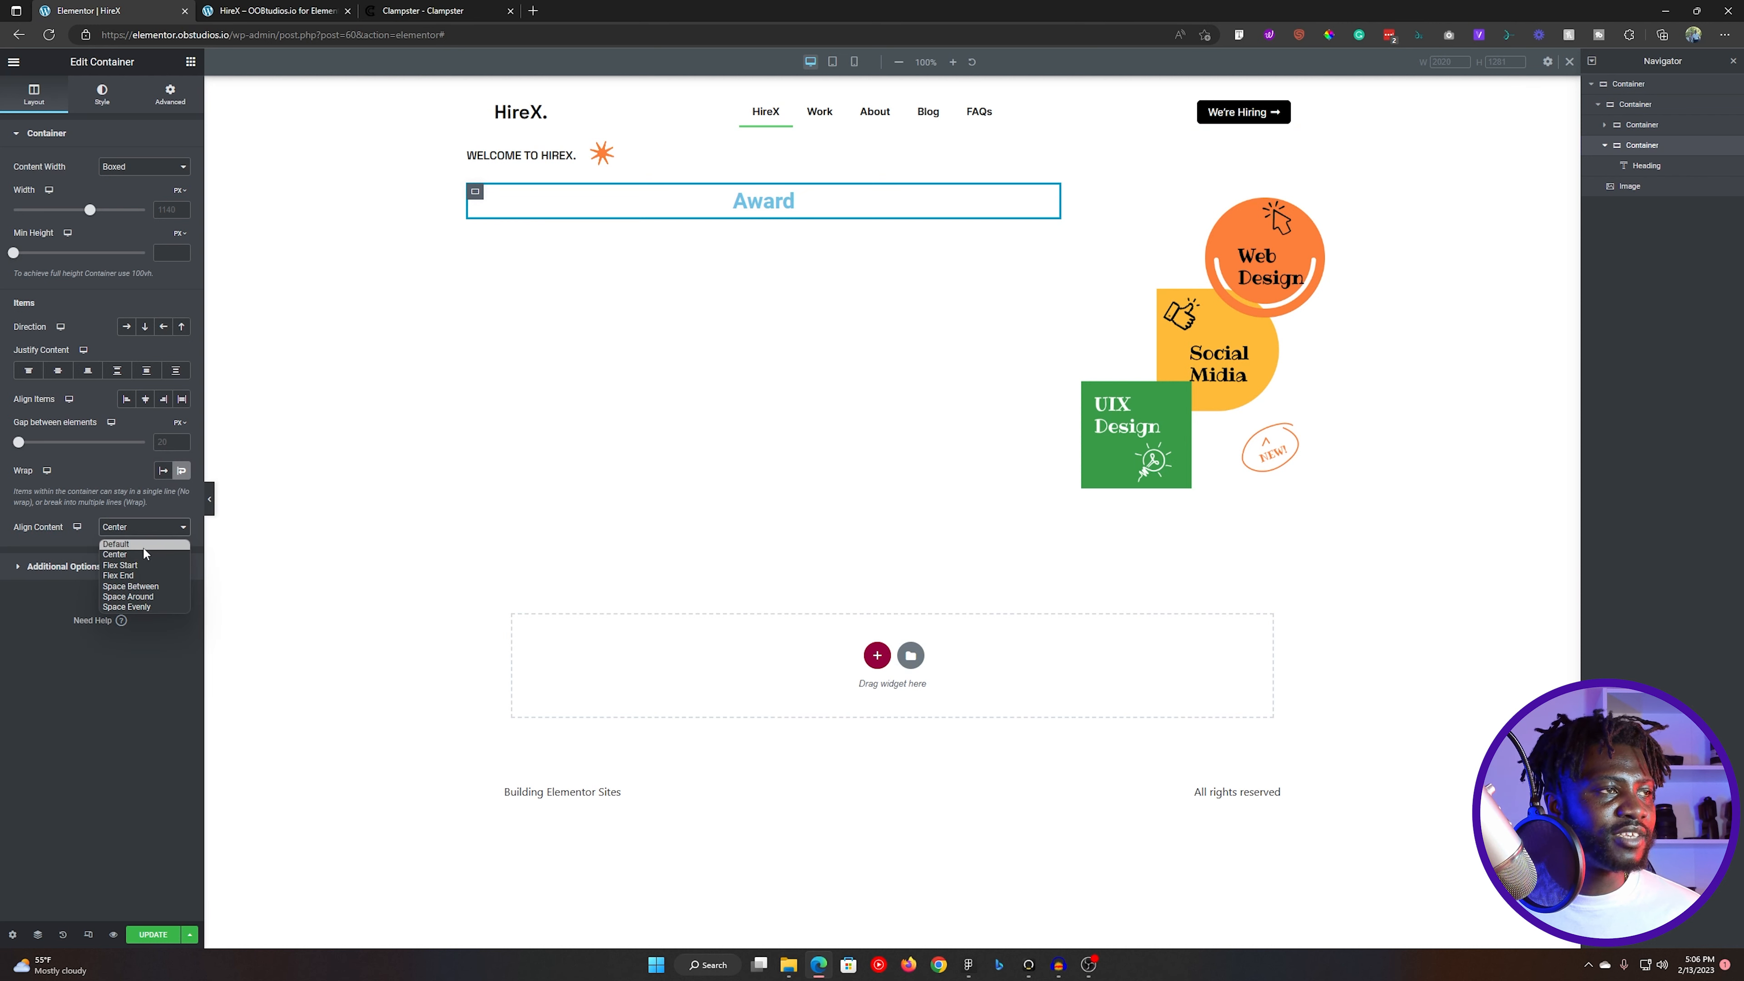
left_click(123, 548)
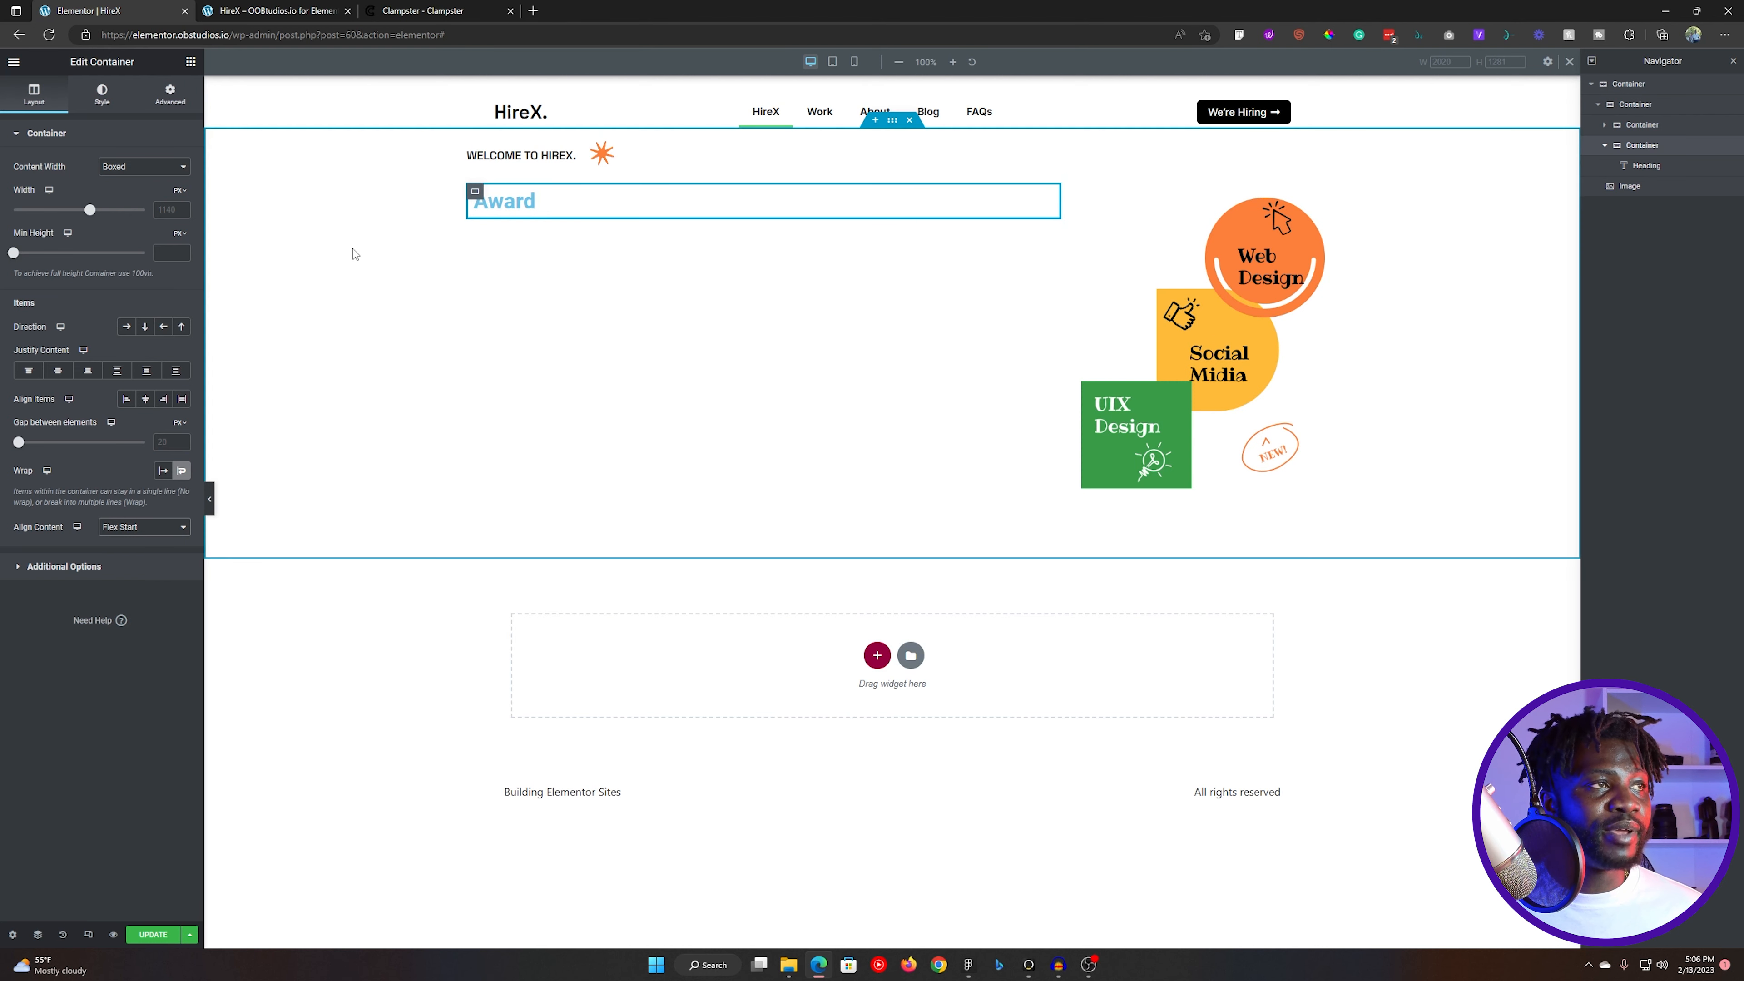
left_click(126, 328)
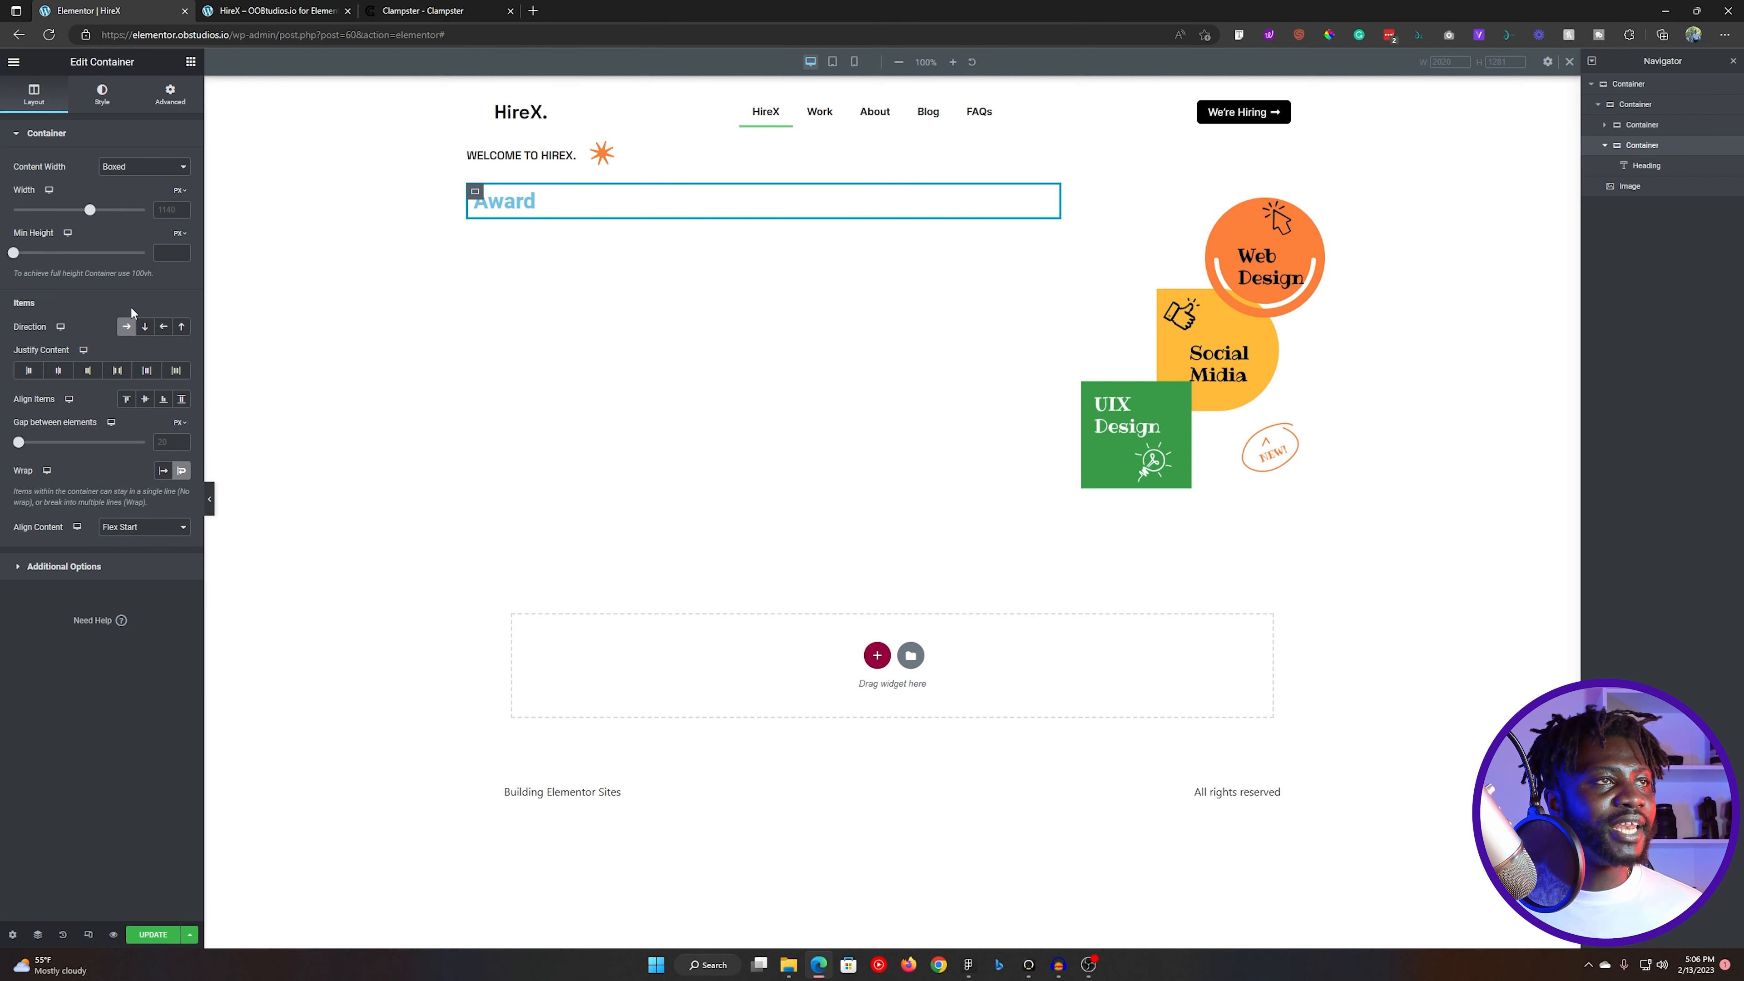
- Add an Image widget and move it inside the container, directly after the "Award" heading
left_click(184, 61)
left_click_drag(151, 316, 625, 206)
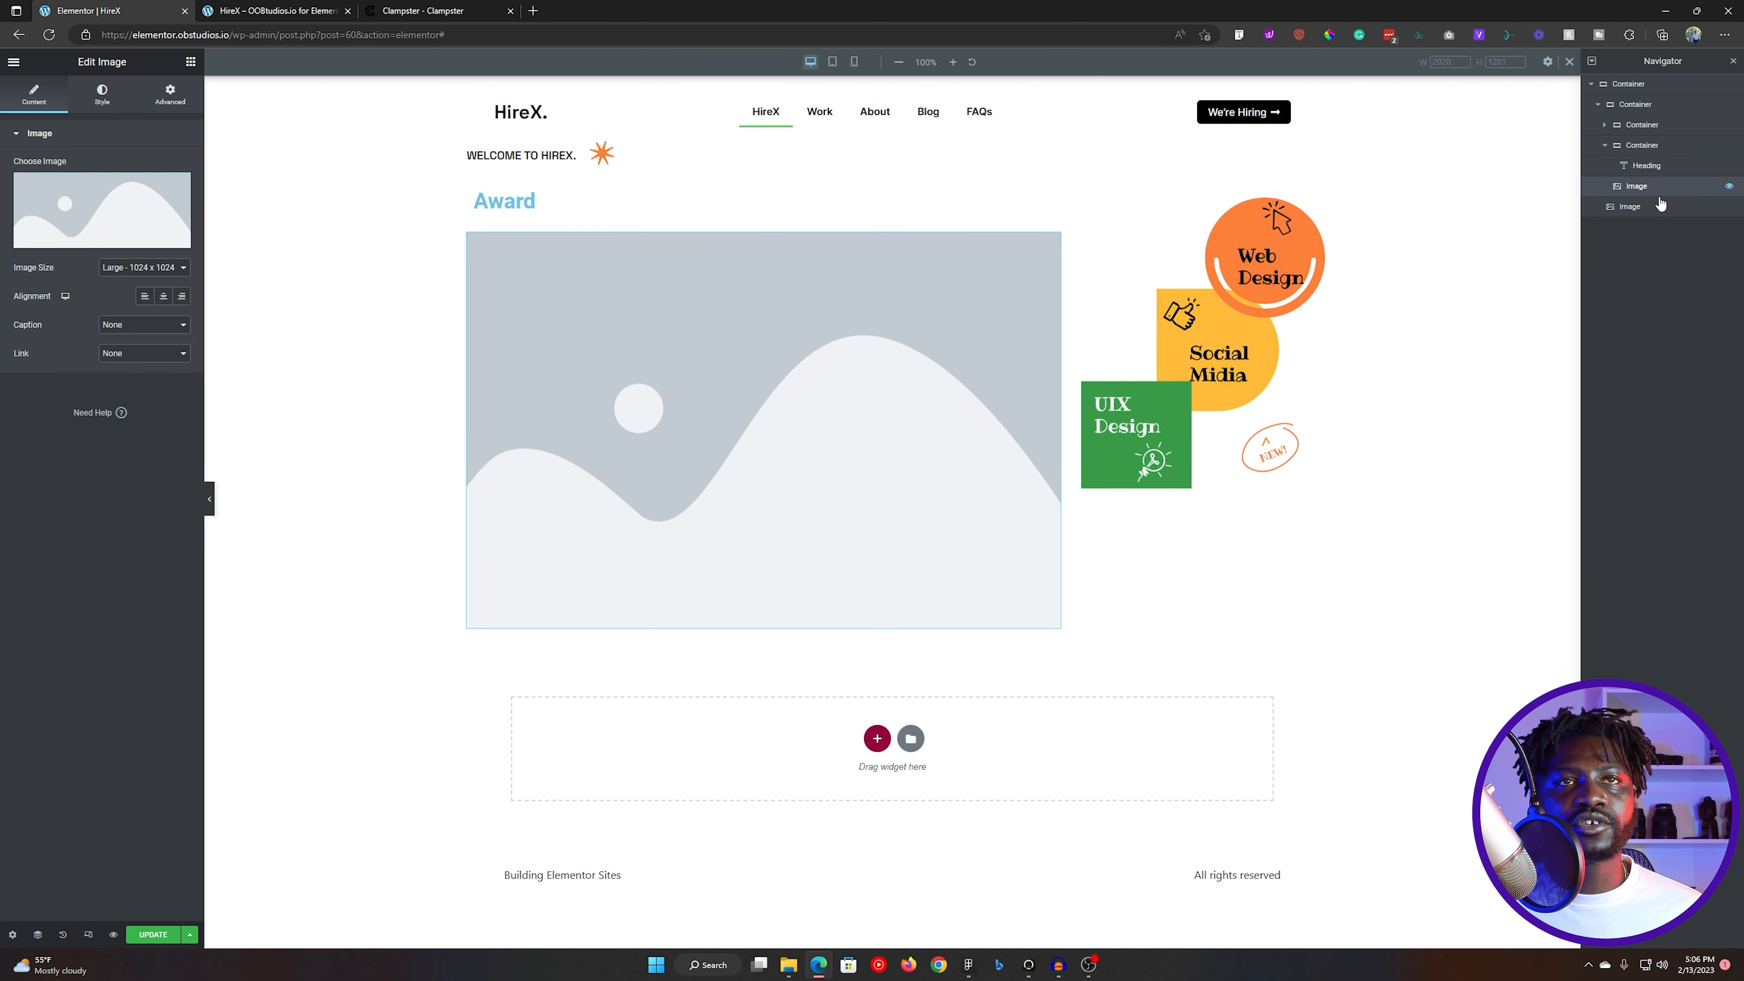
left_click_drag(1631, 187, 1654, 174)
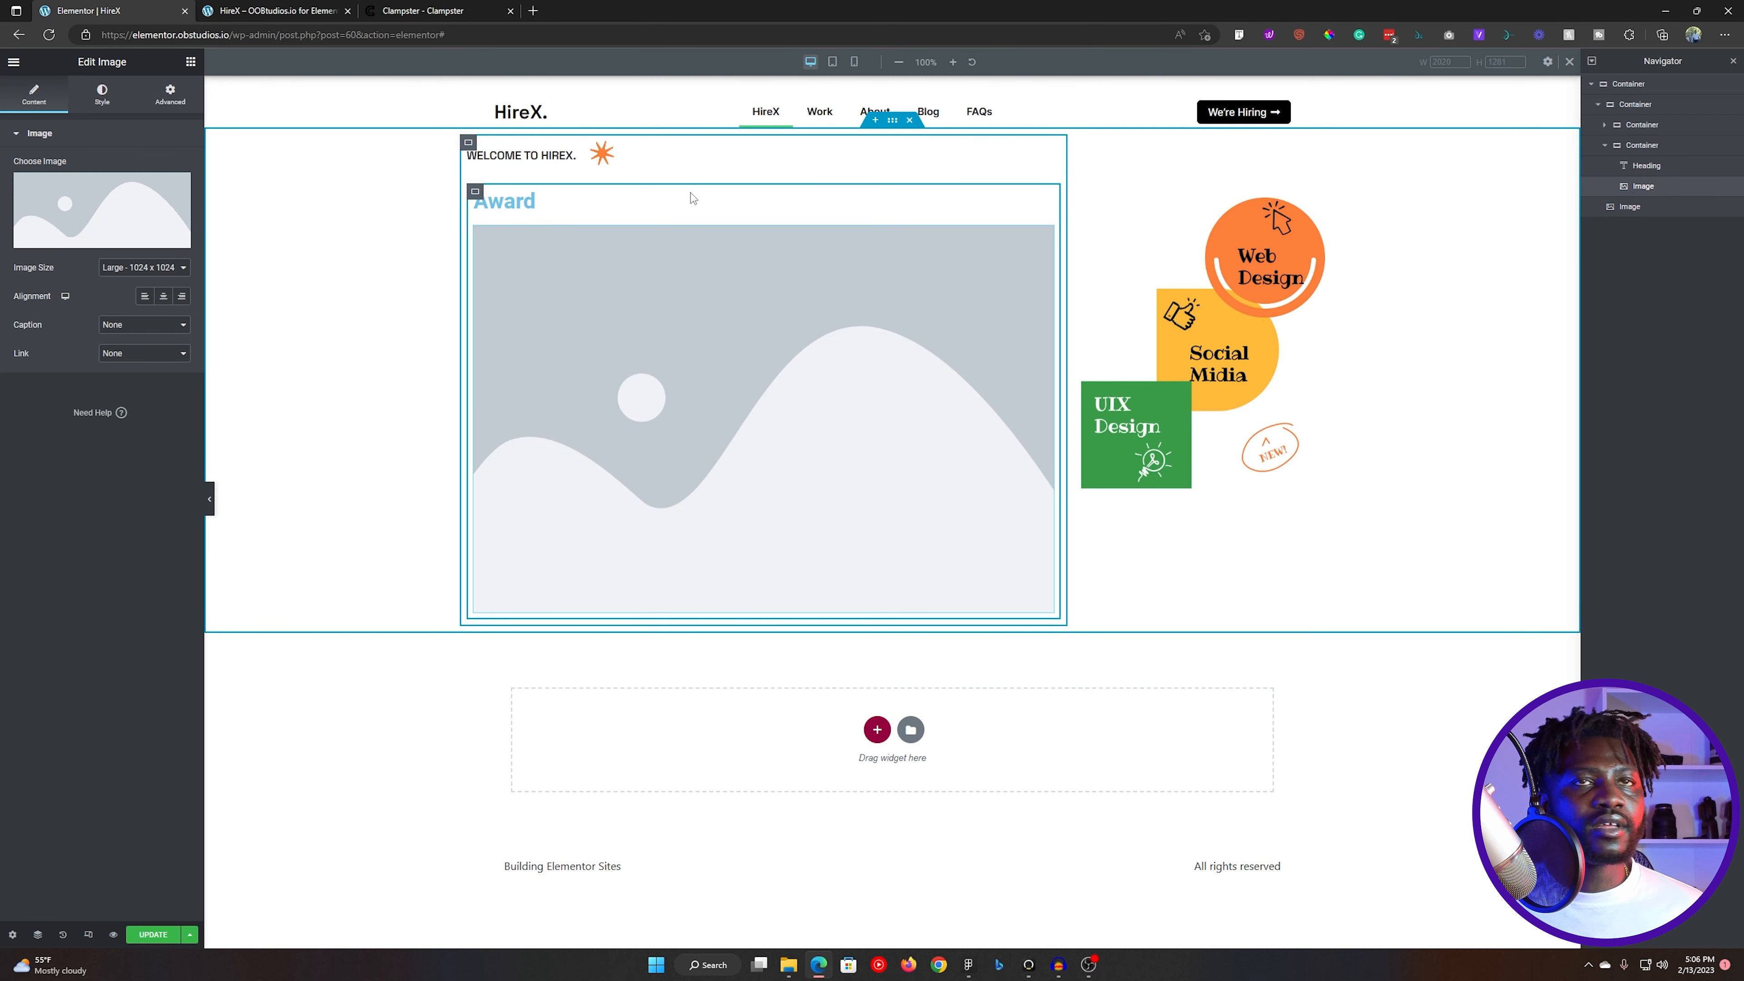
left_click(1651, 146)
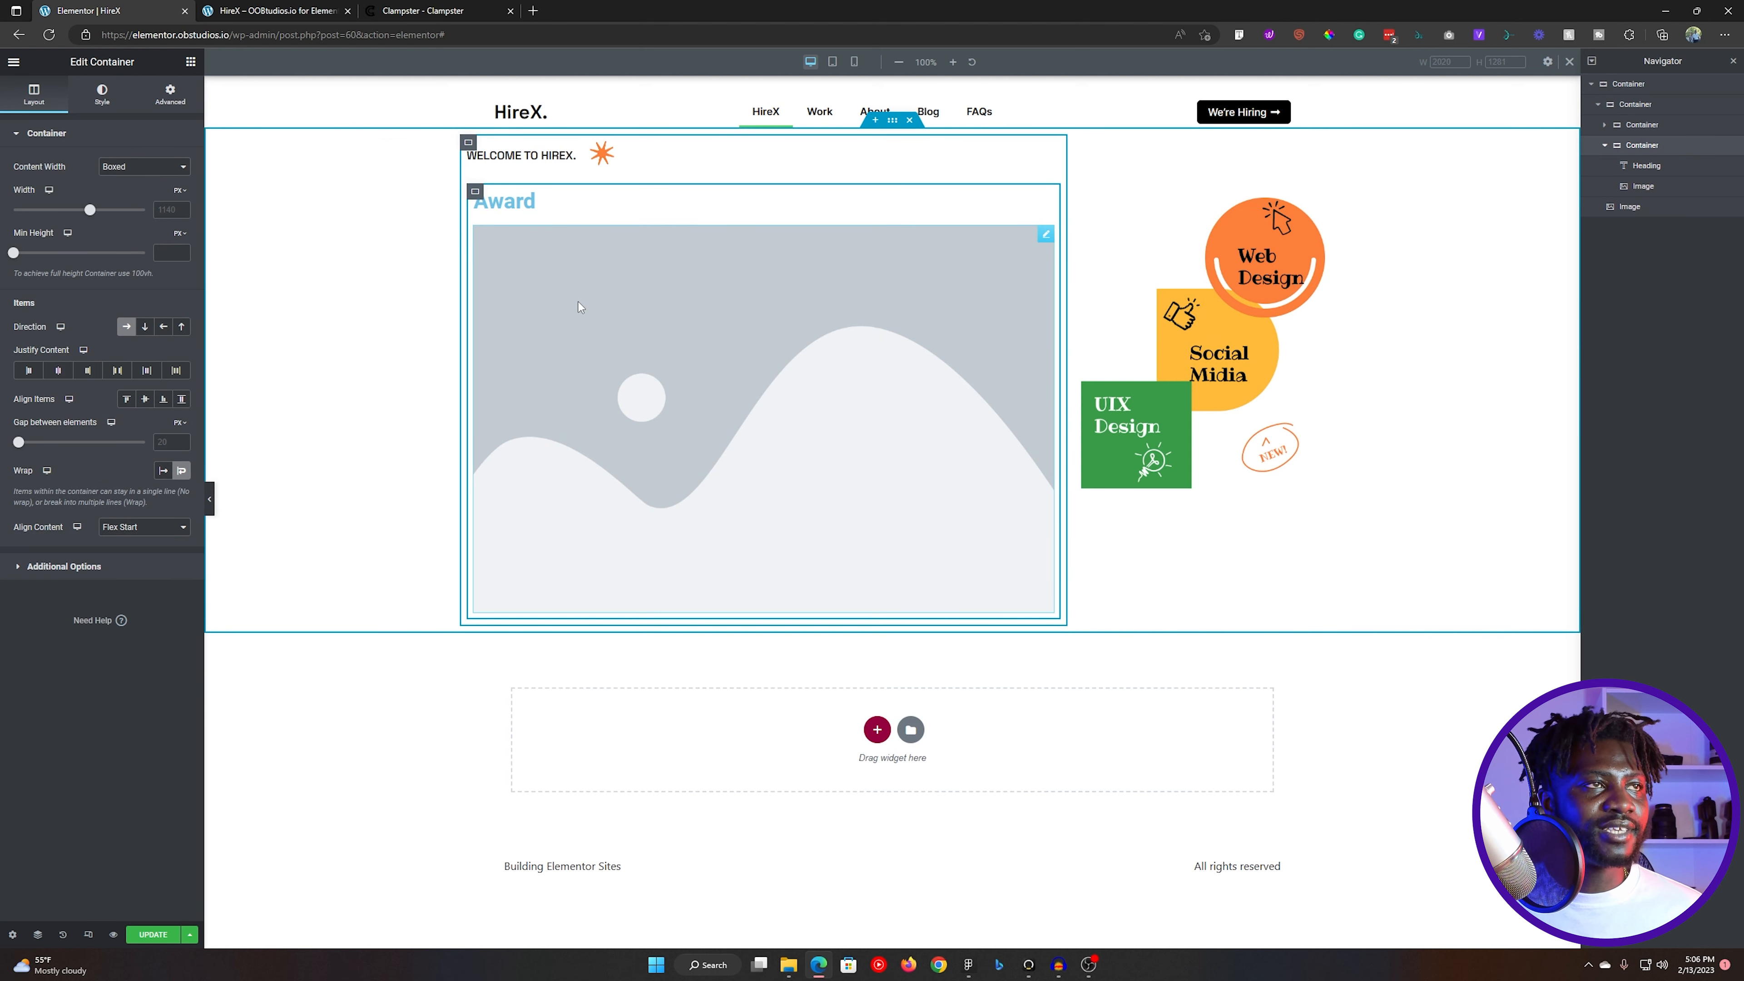
- Set the new image to the overlapping green and white circles graphic from the media library
left_click(578, 302)
left_click(80, 98)
left_click(34, 94)
left_click(103, 206)
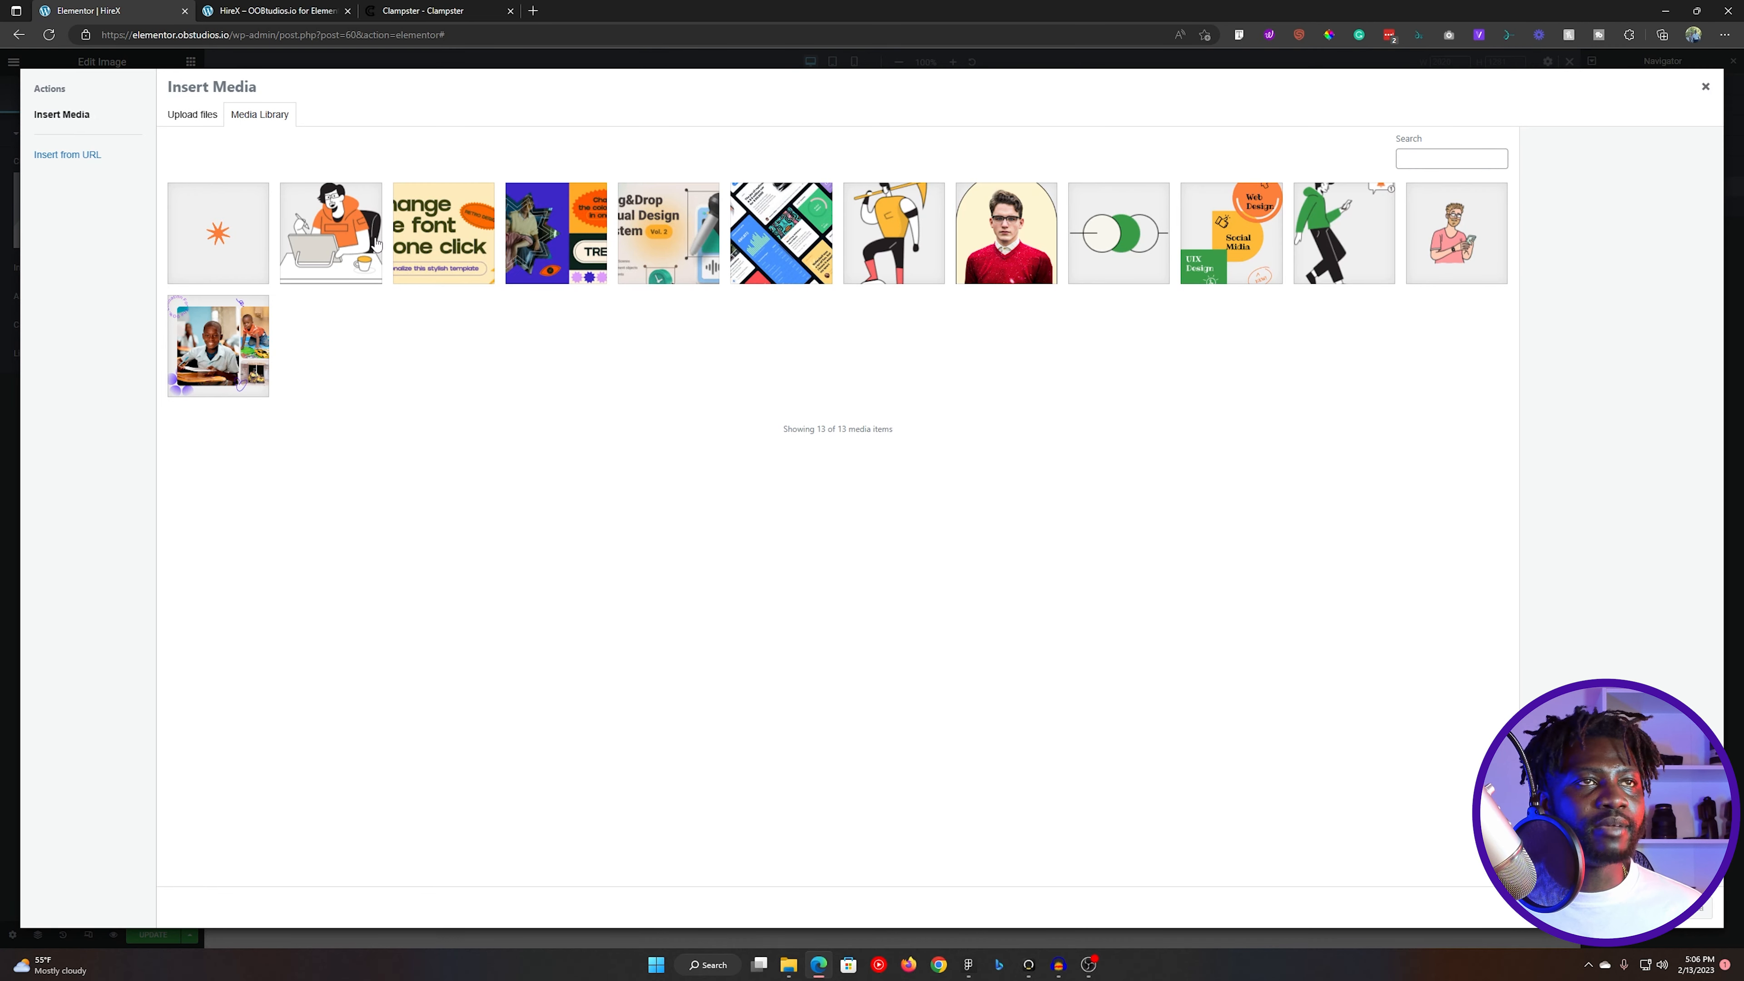
left_click(1081, 243)
left_click(1674, 907)
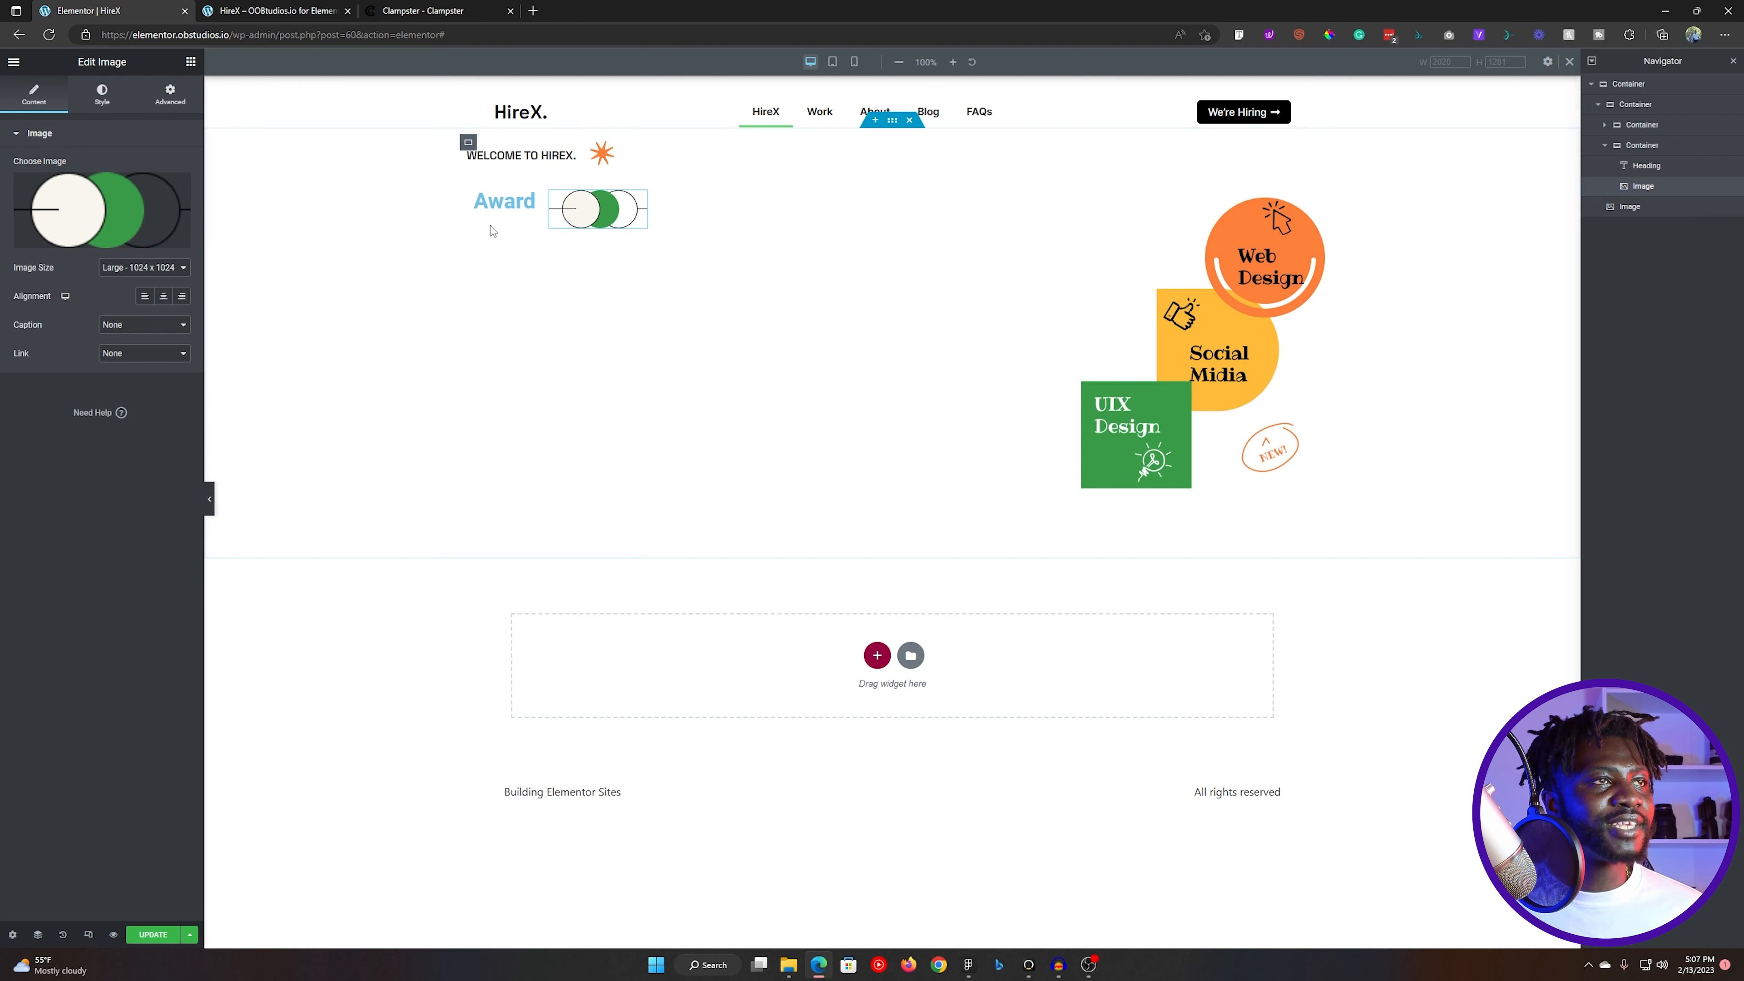
- Select the "Award" heading and look up the matching headline's font size and weight in the Figma design
left_click(509, 207)
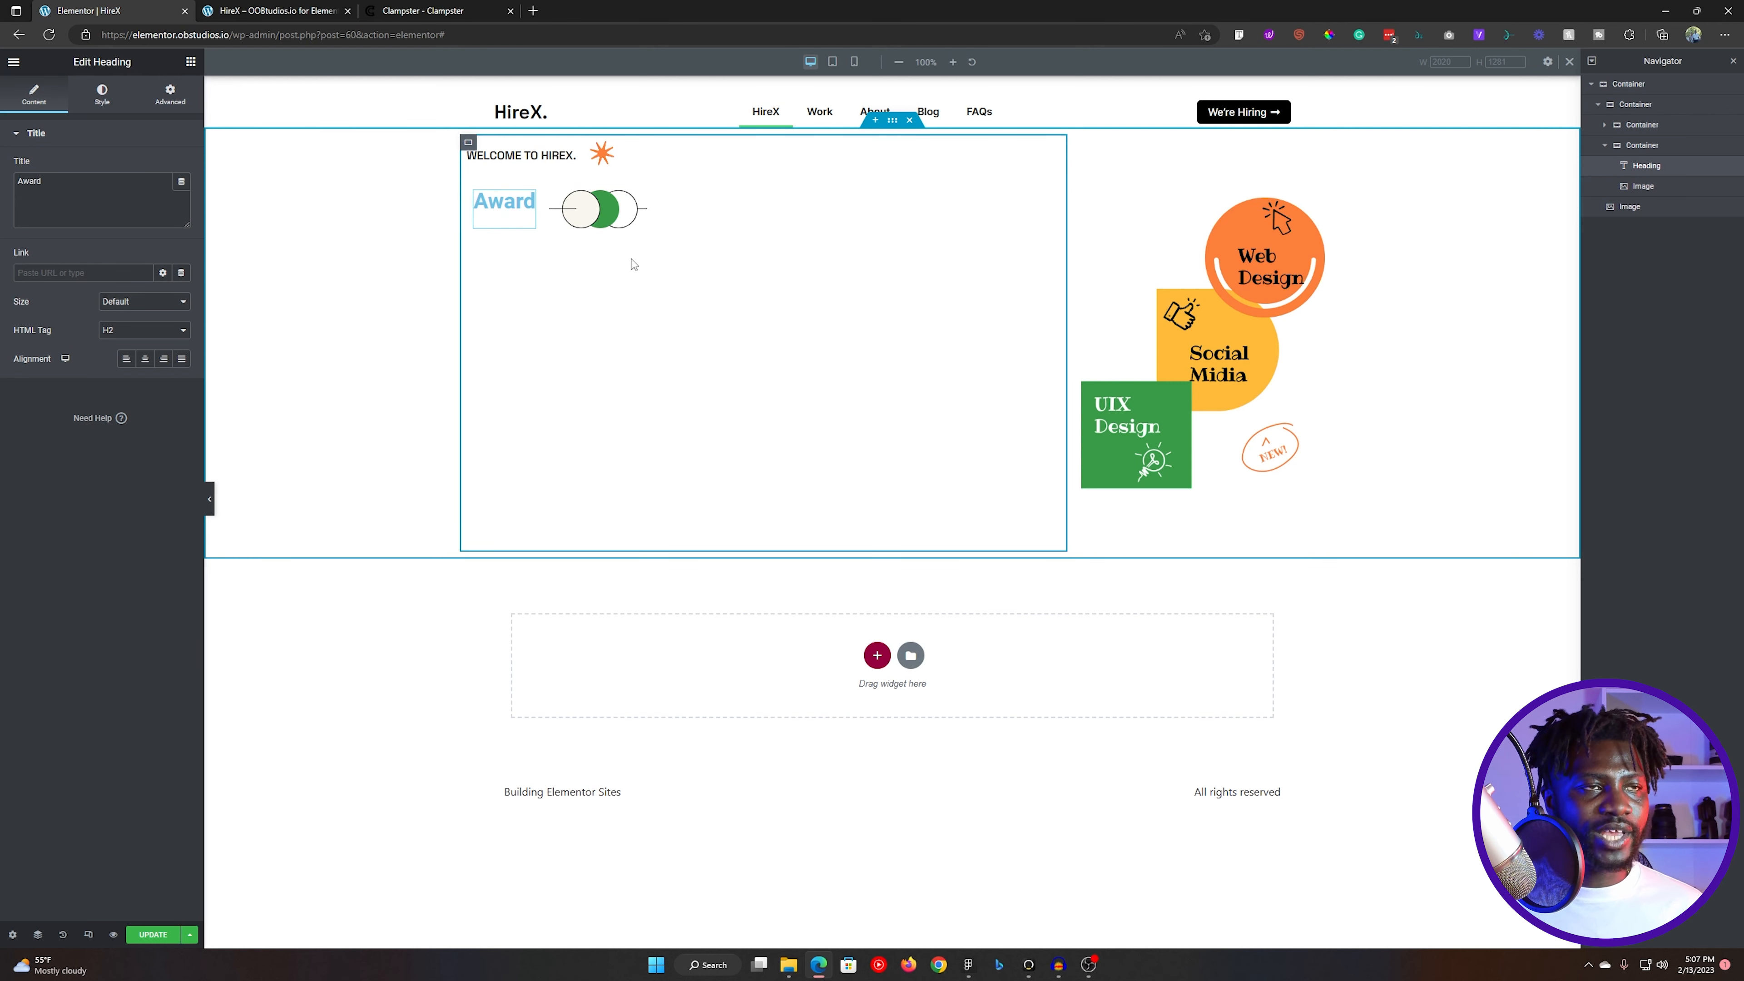
key("alt+Tab")
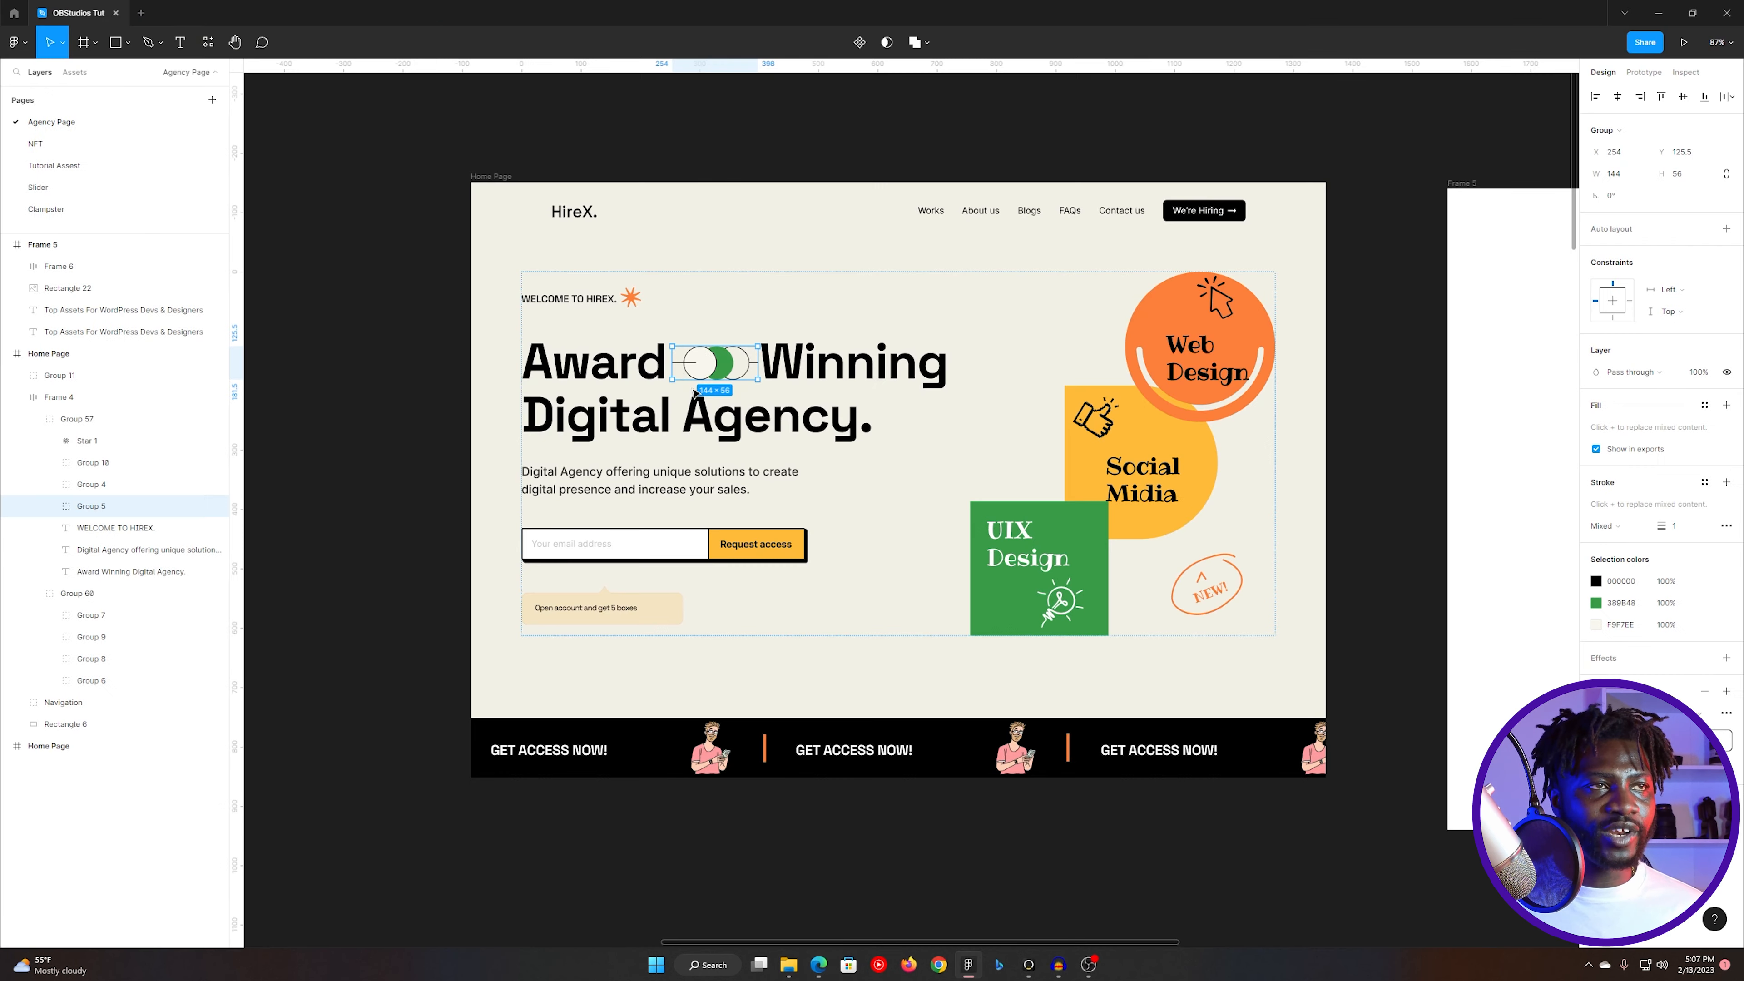
left_click(587, 345)
double_click(594, 368)
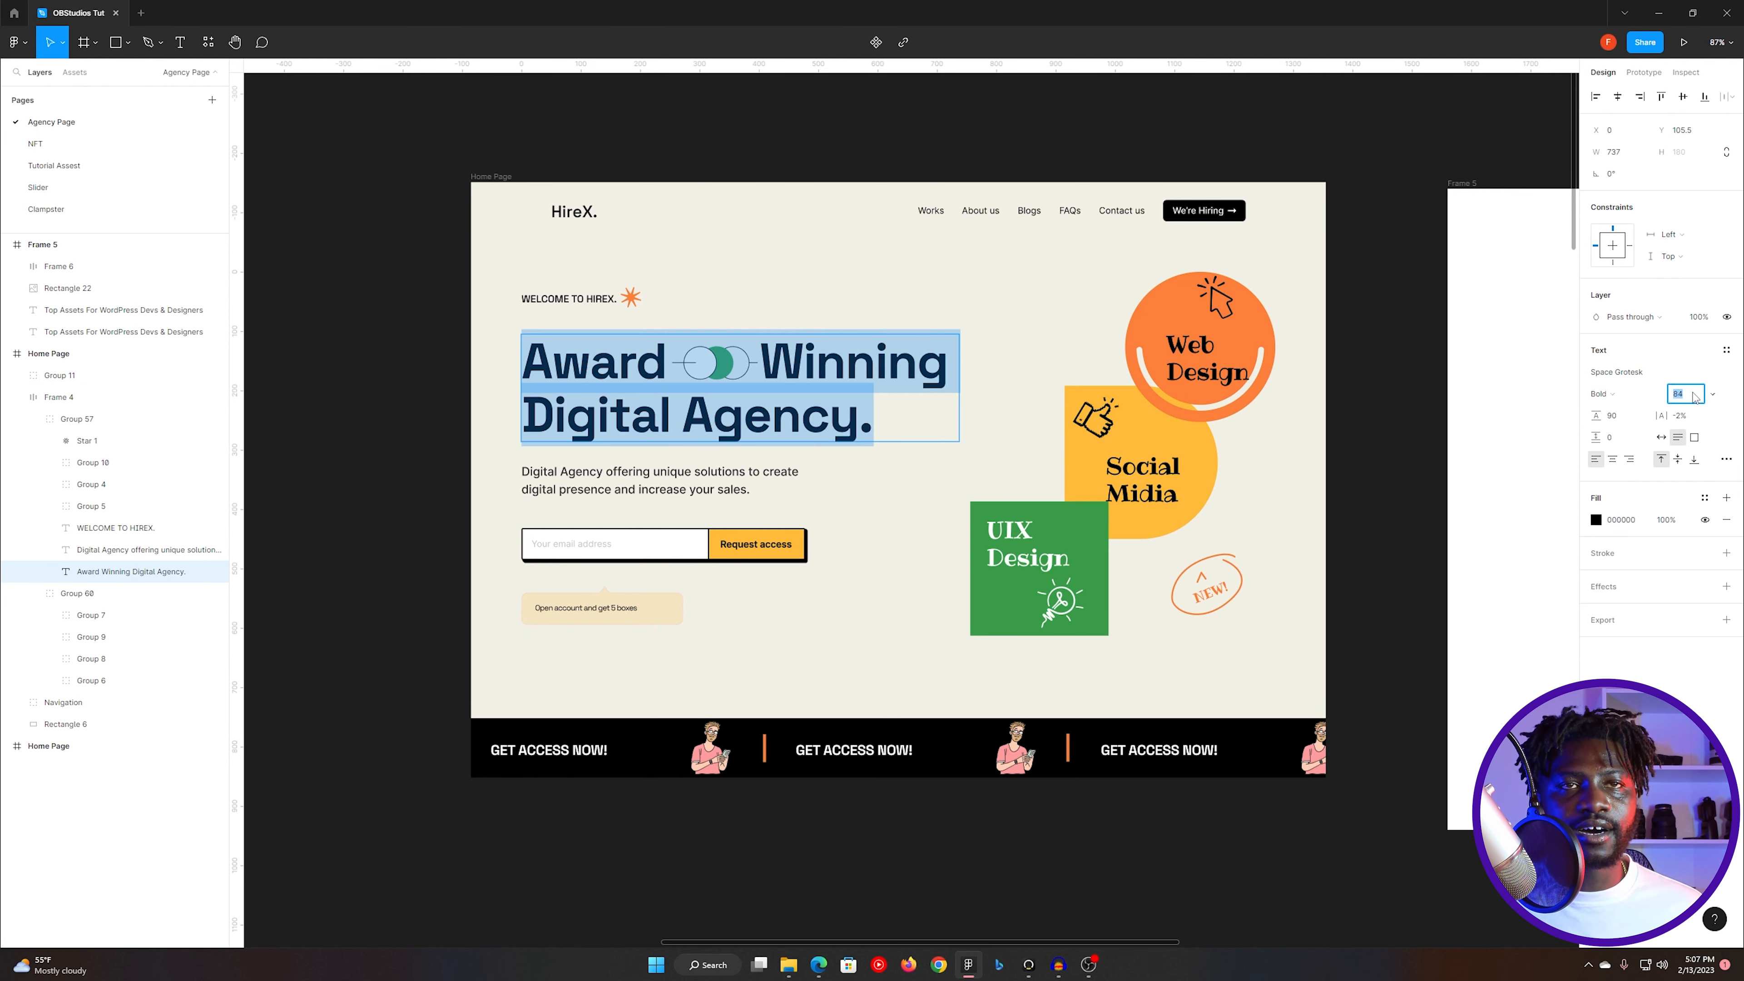
- In Clampster, generate a fluid font size with a 36 px minimum and an 84 px maximum, and copy the resulting clamp value
key("alt+Tab")
left_click(432, 10)
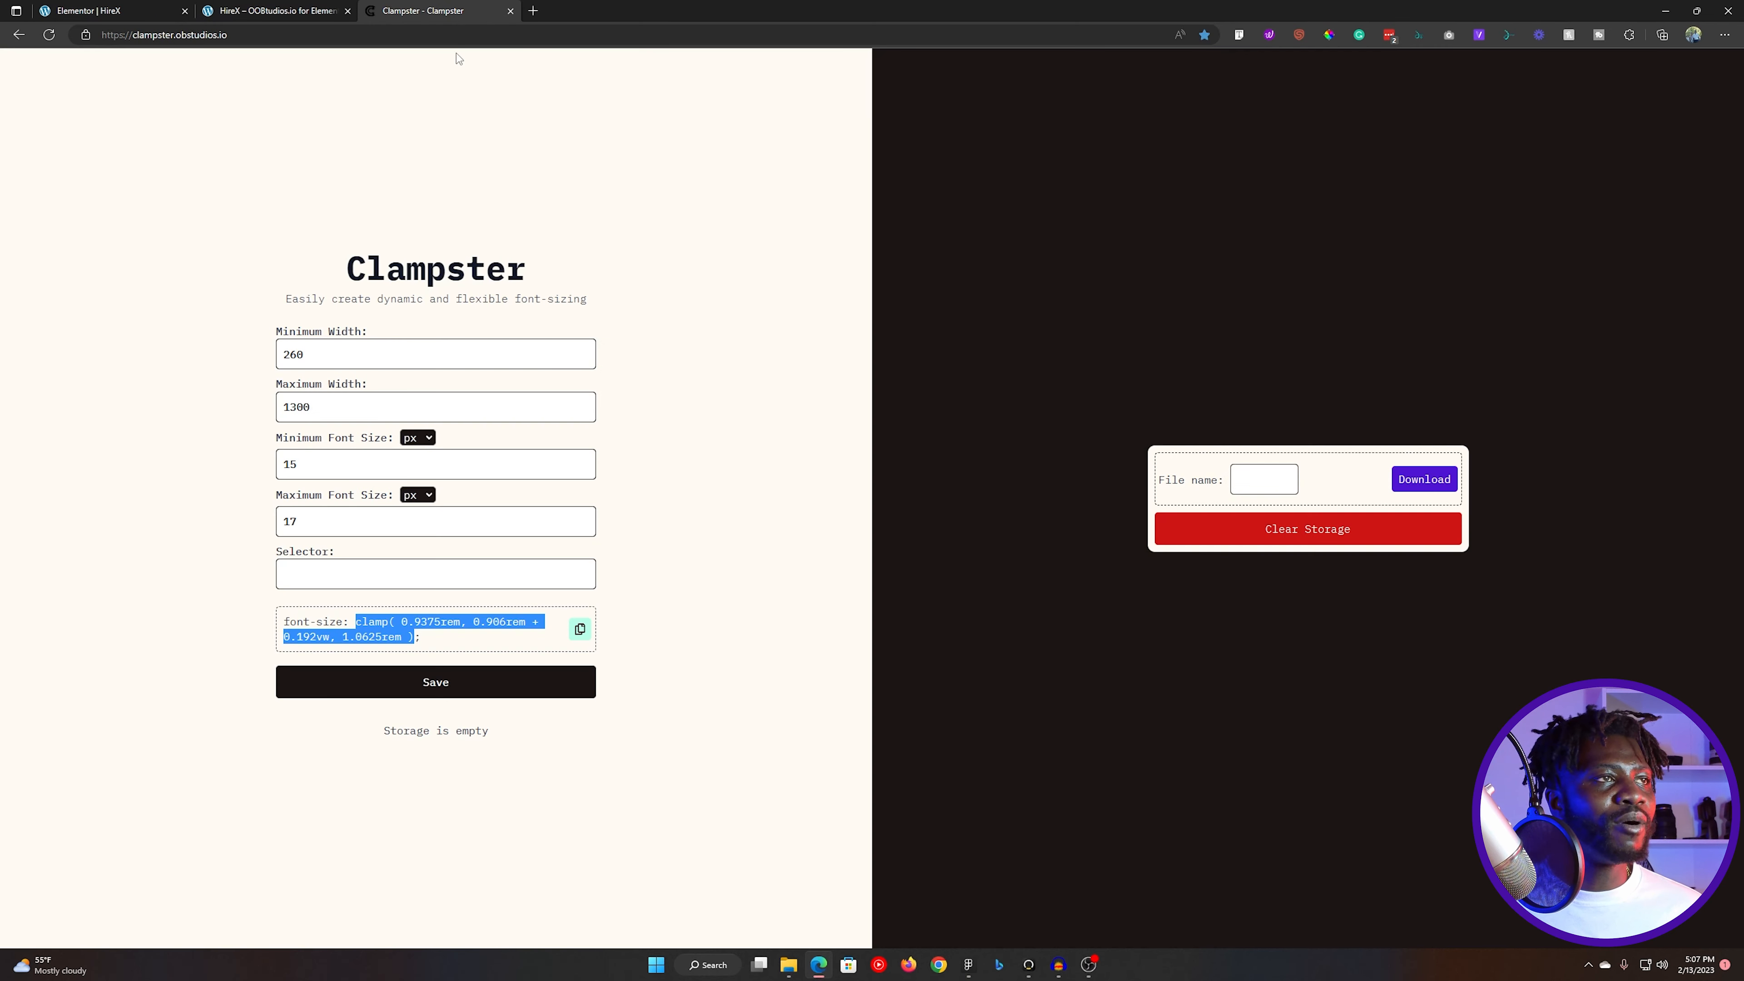
double_click(313, 461)
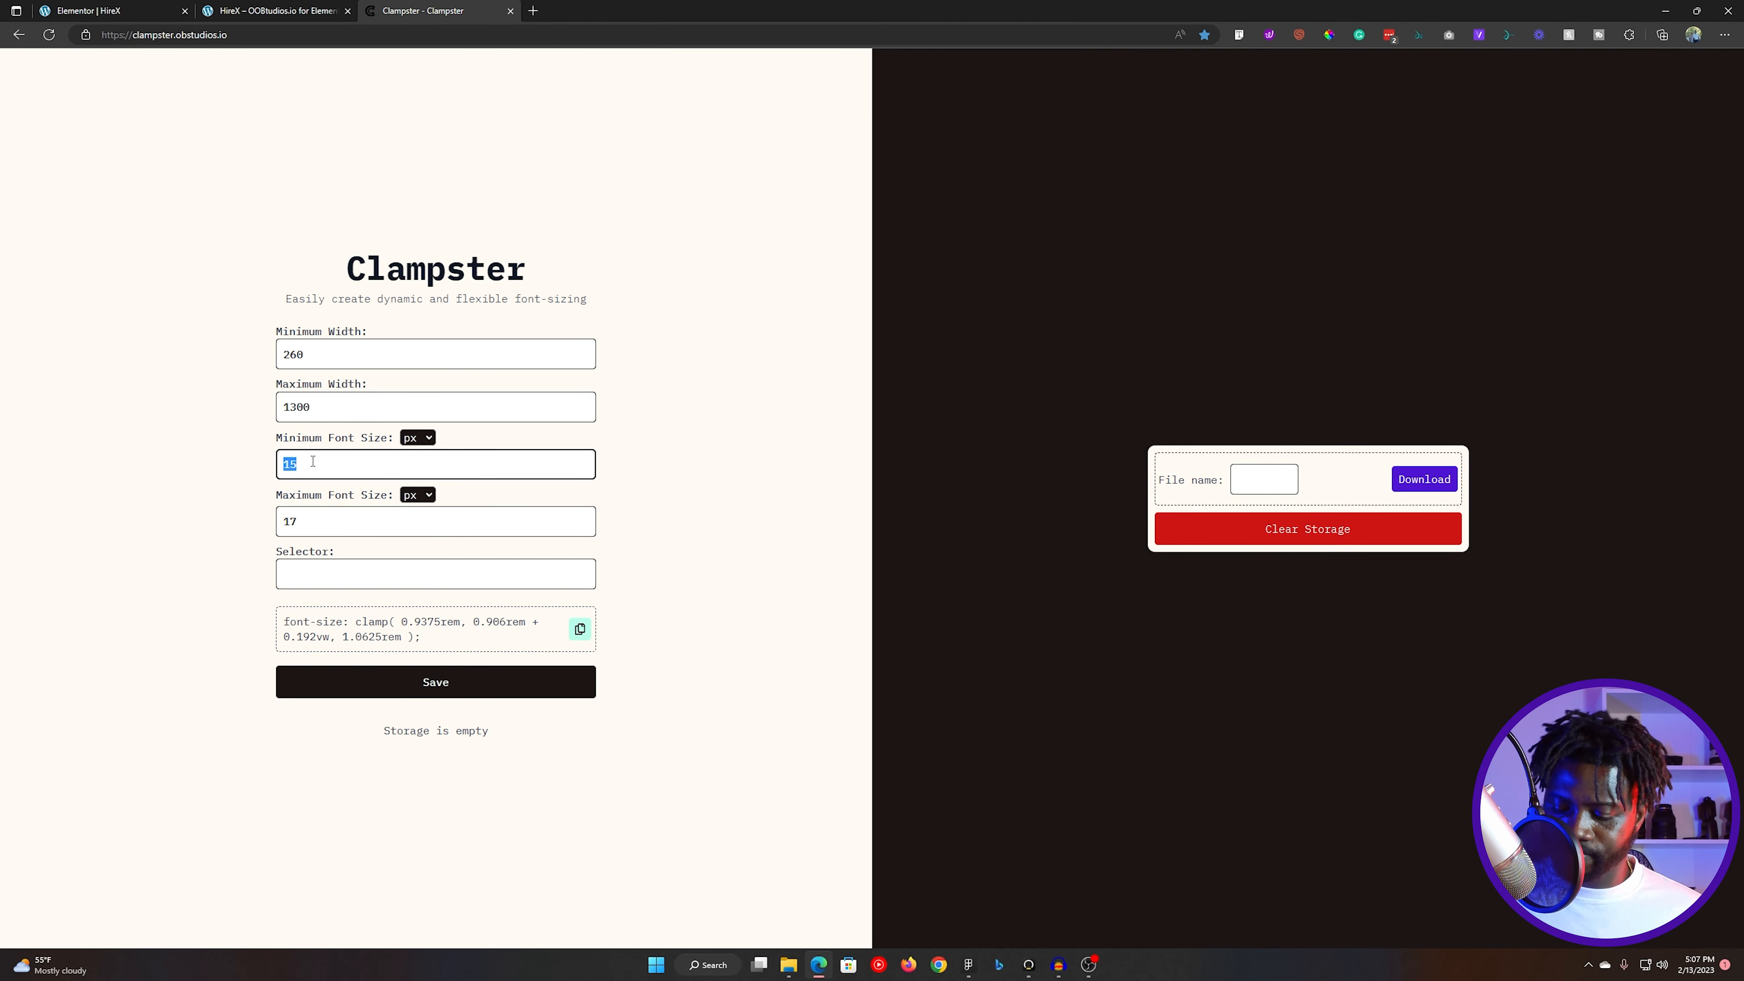
type("36")
double_click(317, 526)
type("84")
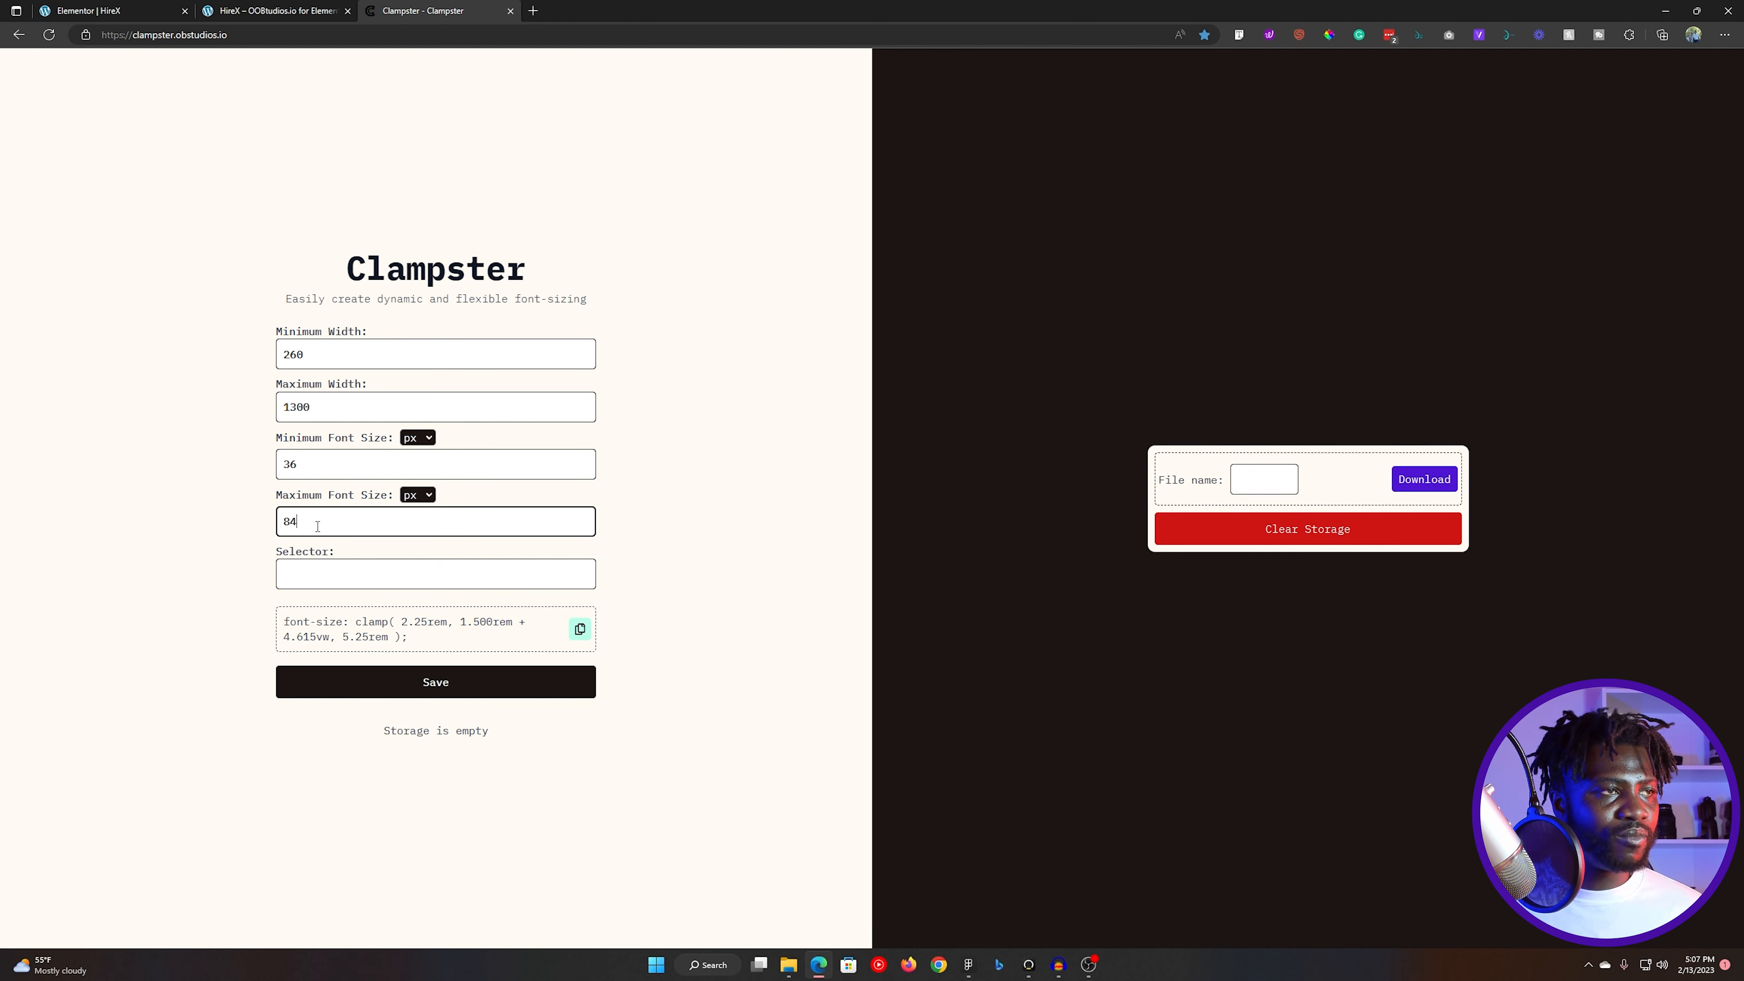
left_click_drag(355, 621, 409, 635)
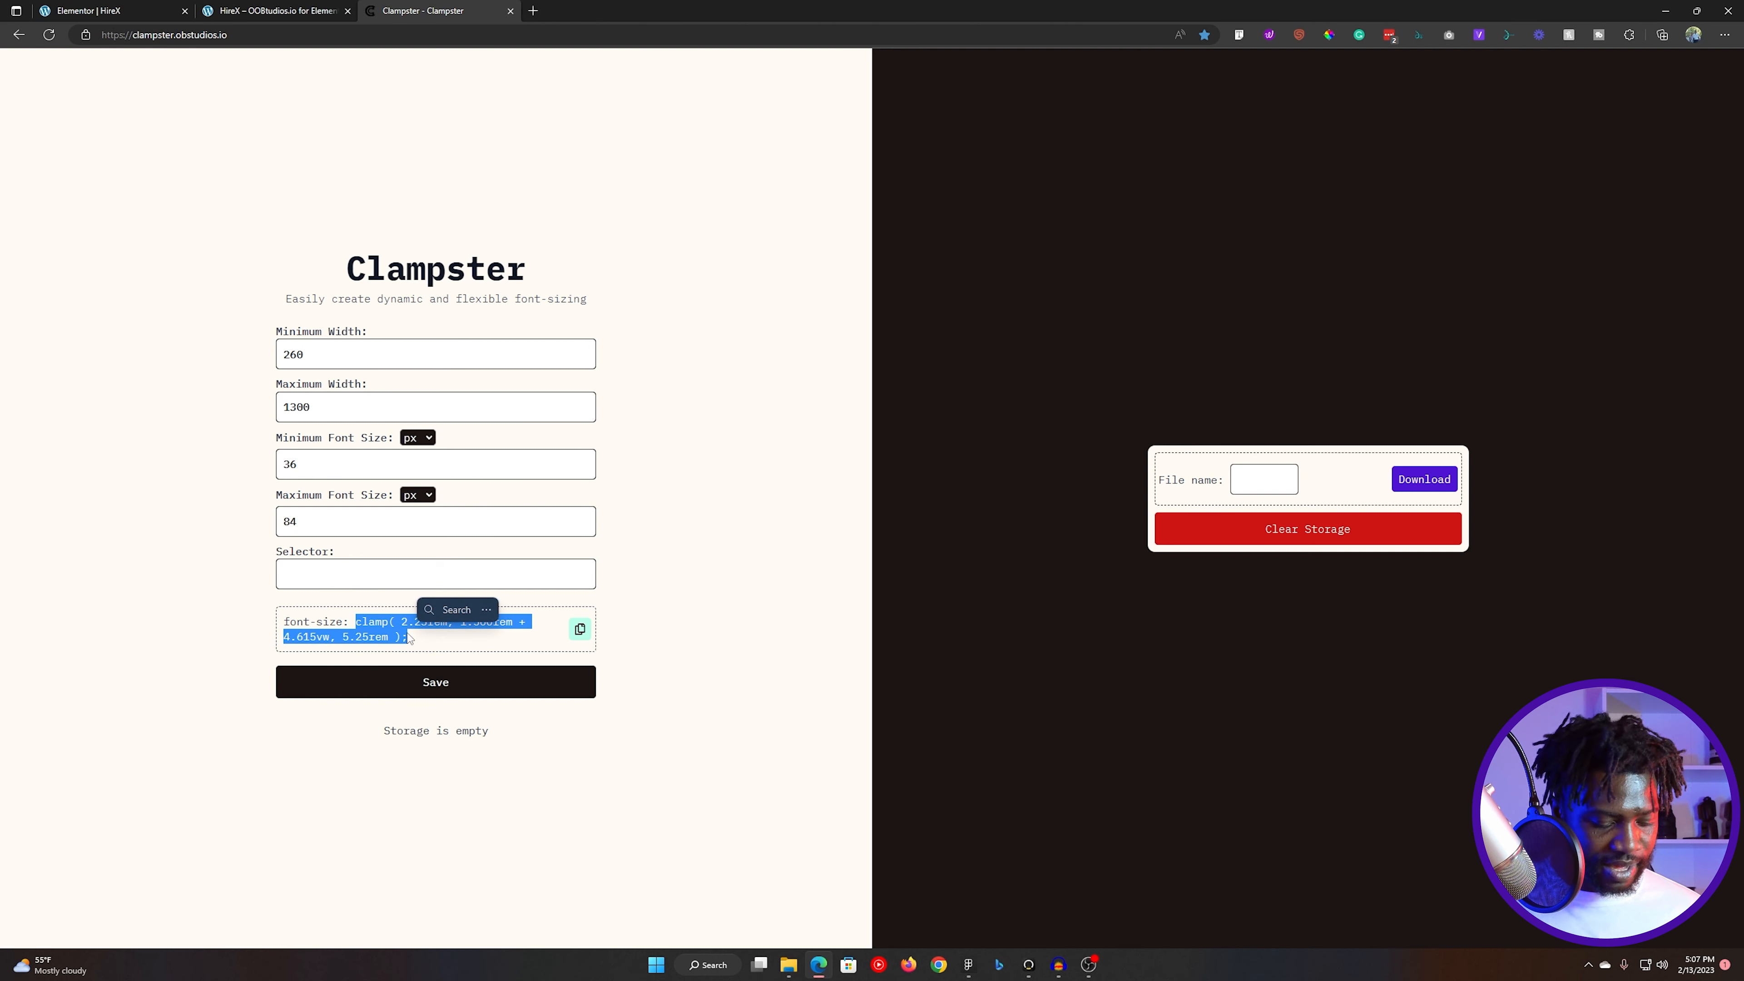
- In Elementor, set the "Award" heading's font size to the custom value clamp( 2.25rem, 1.500rem + 4.615vw, 5.25rem )
left_click(103, 10)
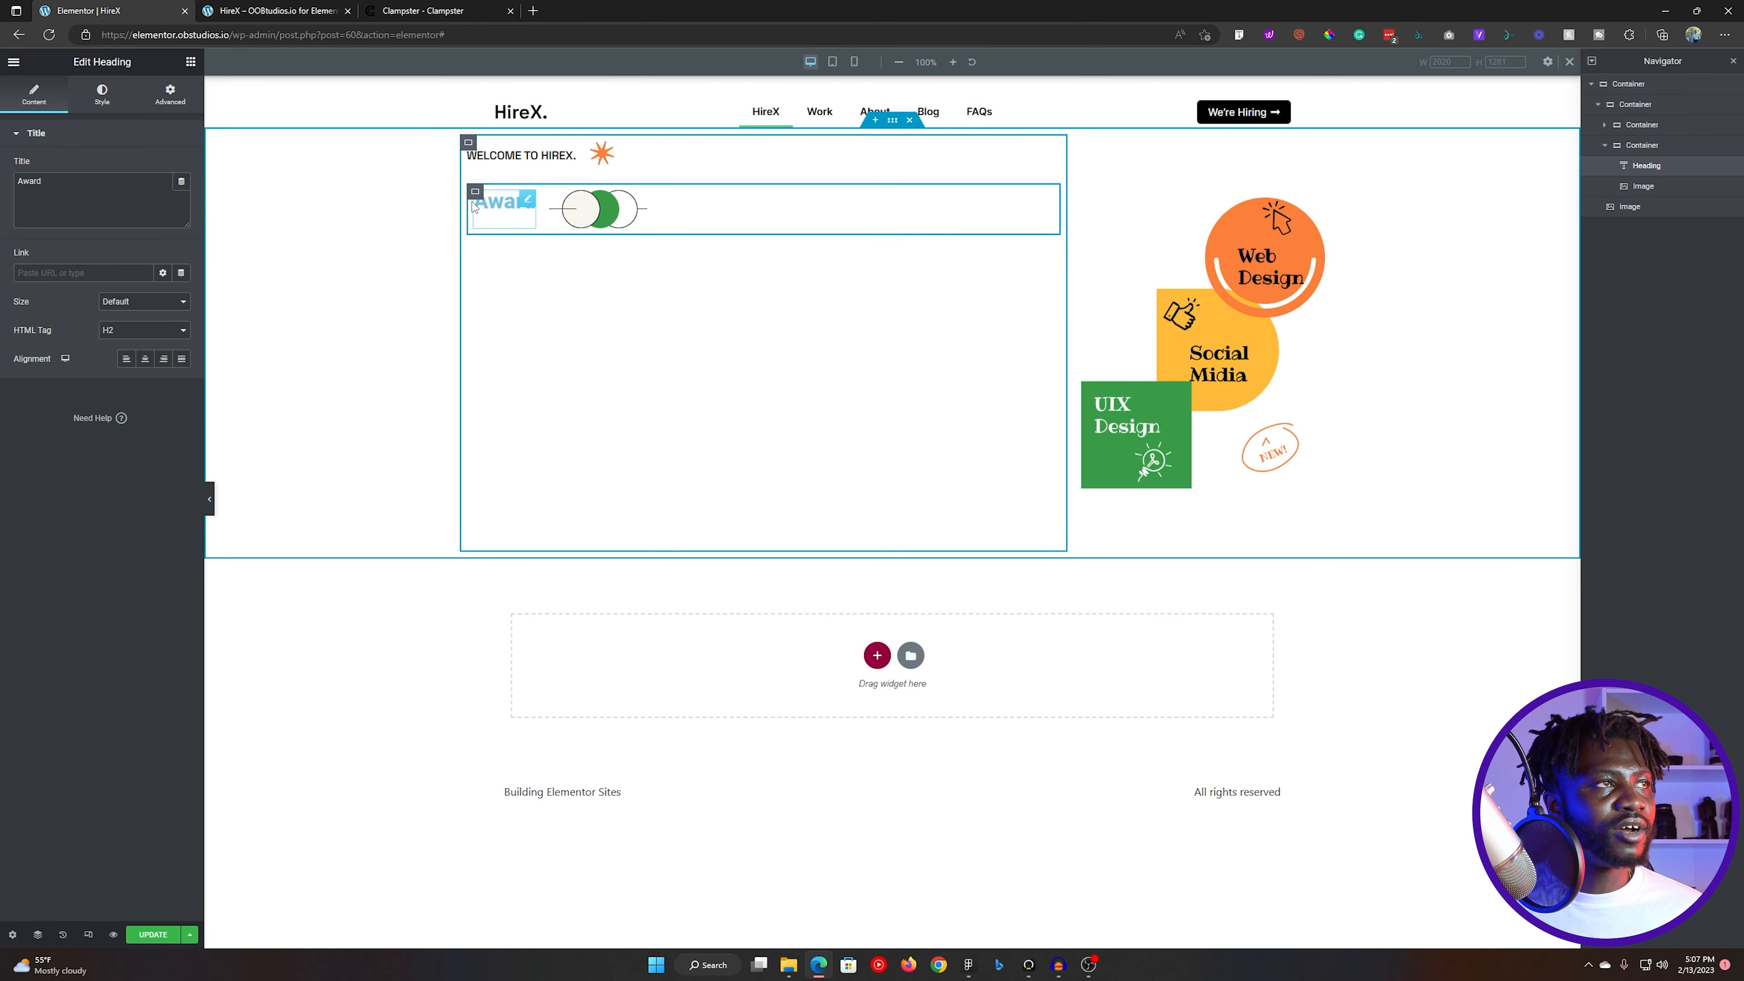
left_click(101, 95)
left_click(181, 196)
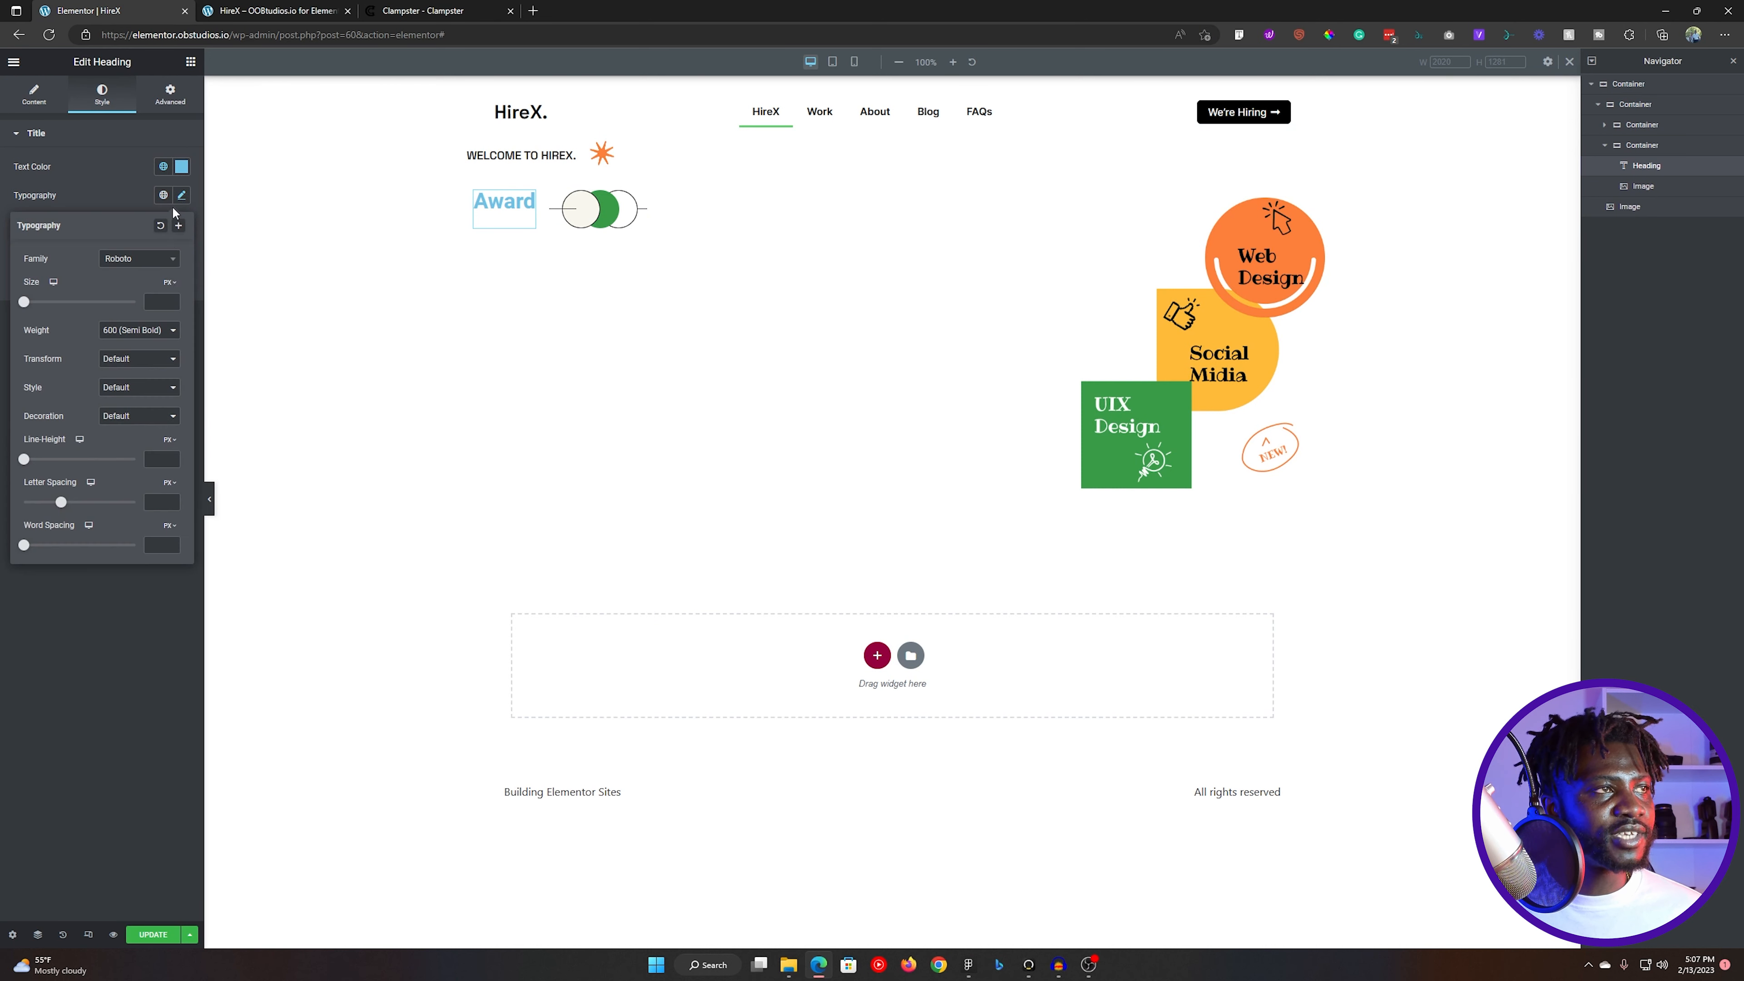
left_click(169, 283)
left_click(165, 360)
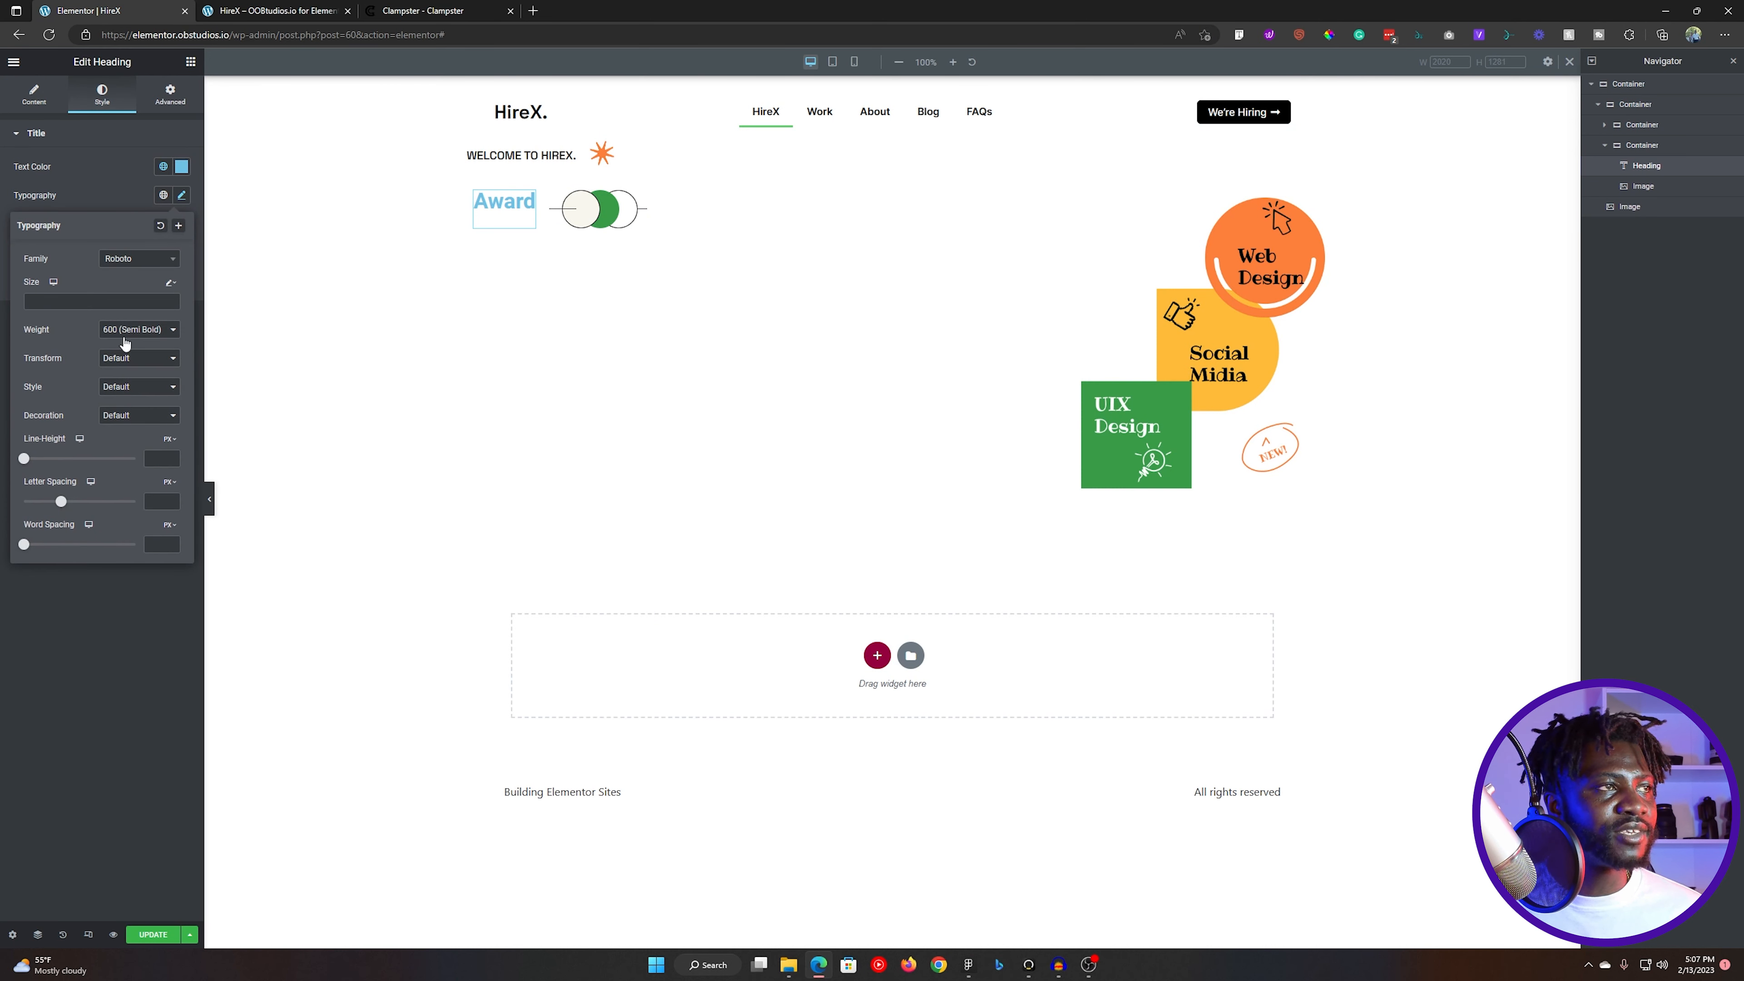
left_click(93, 301)
type("clamp( 2.5rem, 1.500rem + 4.615vw, 5.25rem );")
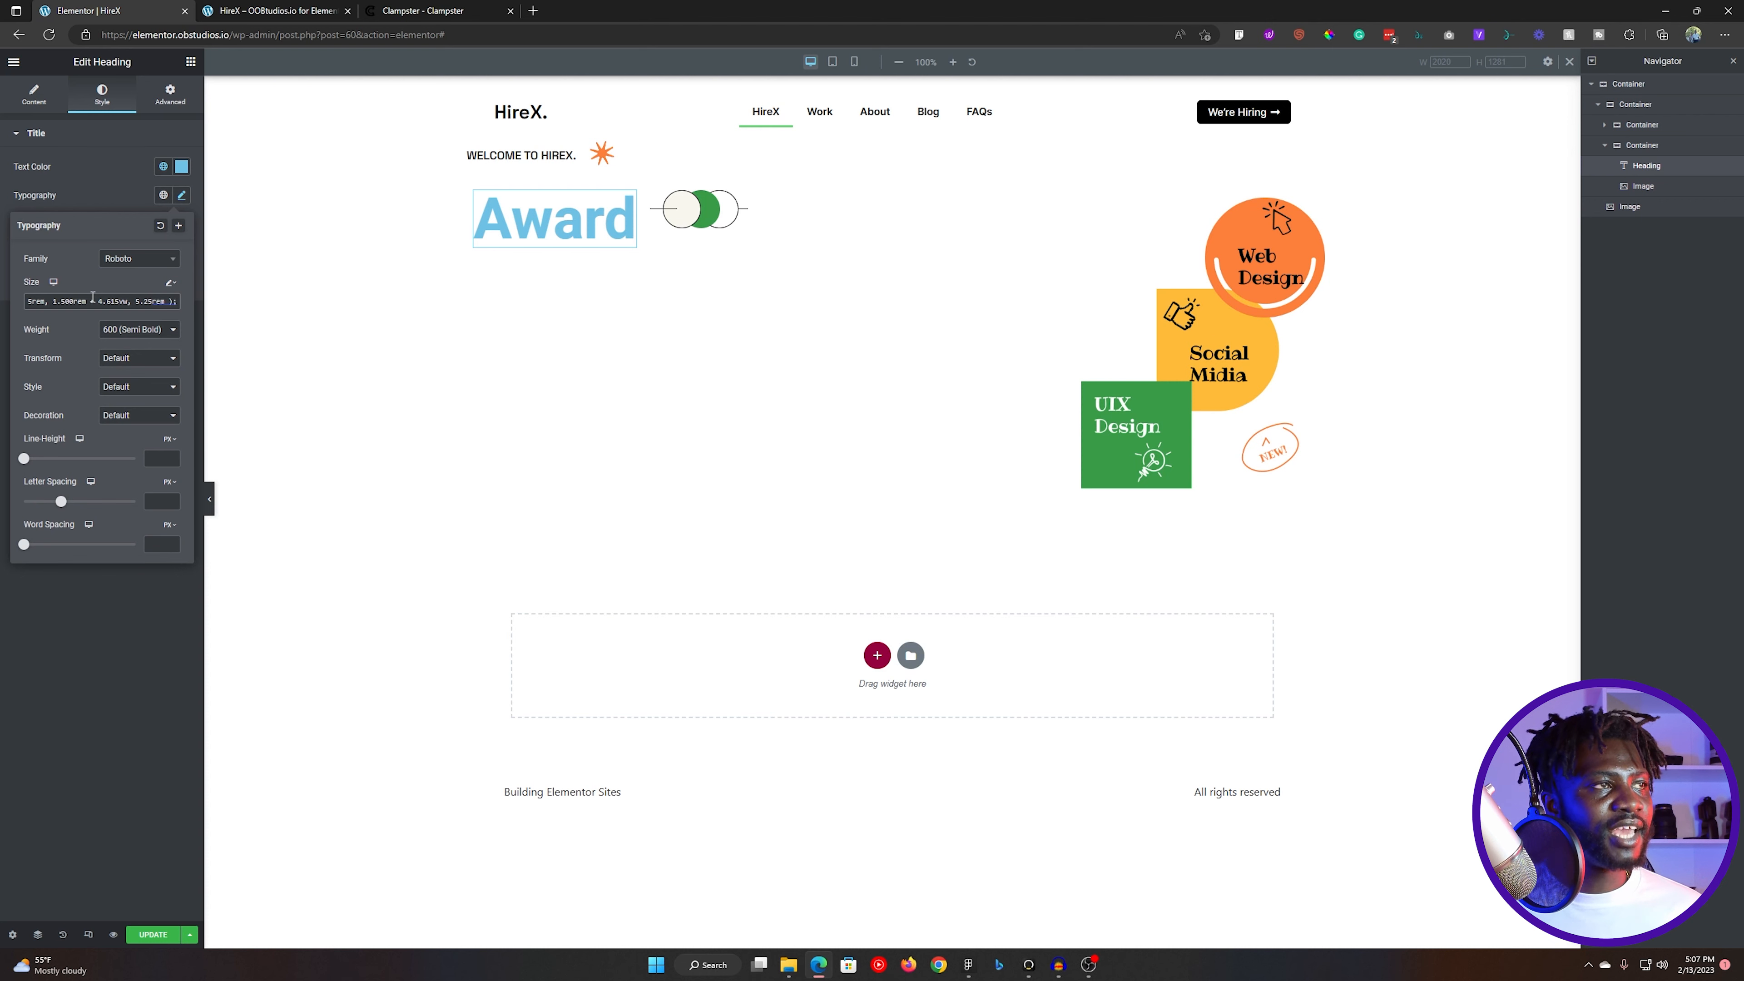
- Set the "Award" heading's text color to the global Black and its font family to Space Grotesk, matching the Figma headline
left_click(163, 166)
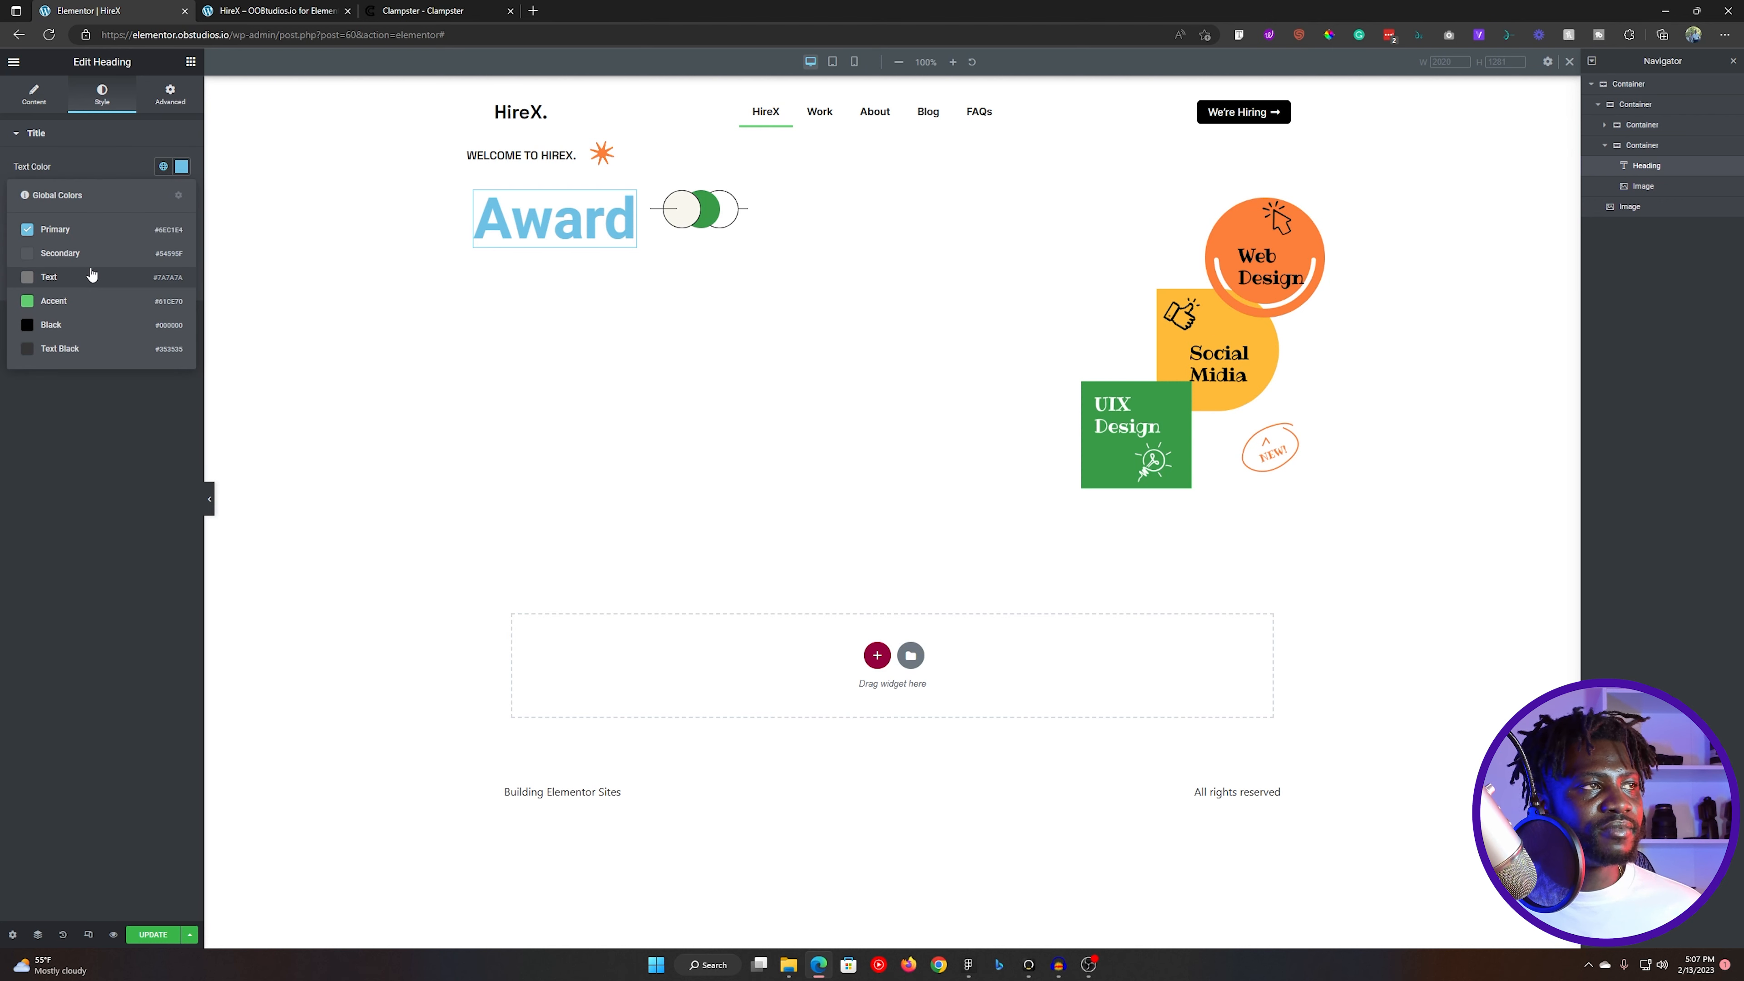
left_click(71, 328)
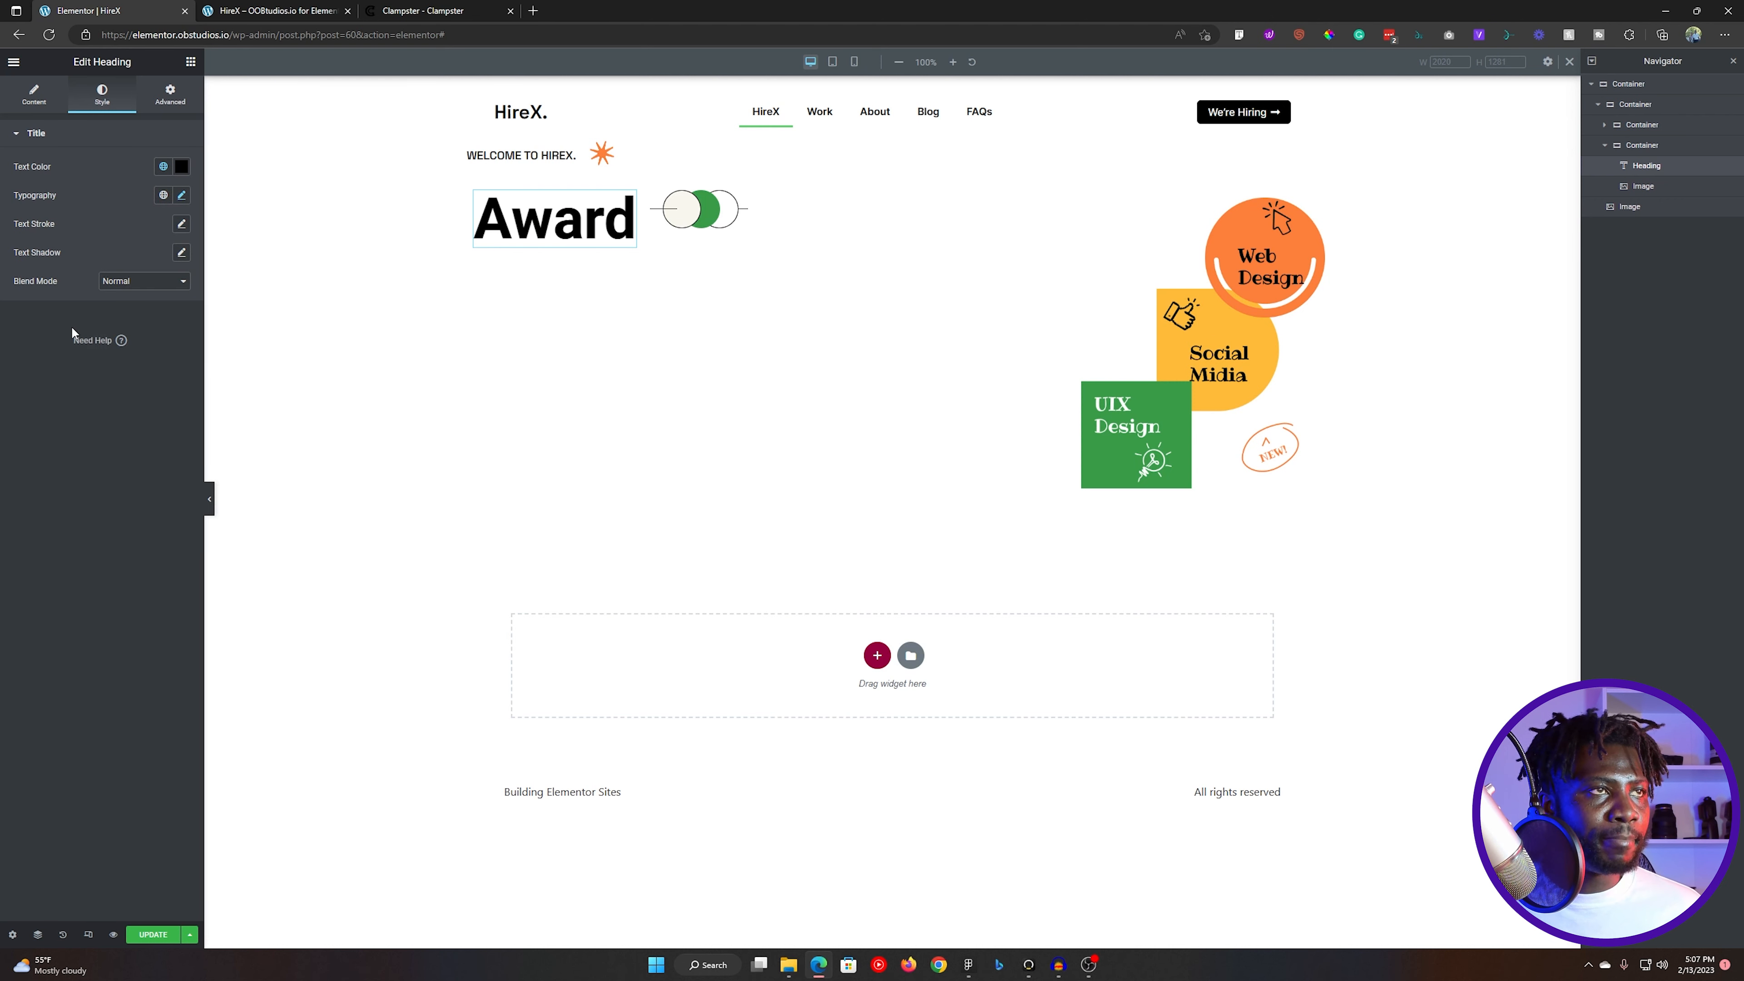
key("alt+Tab")
key("alt+Tab")
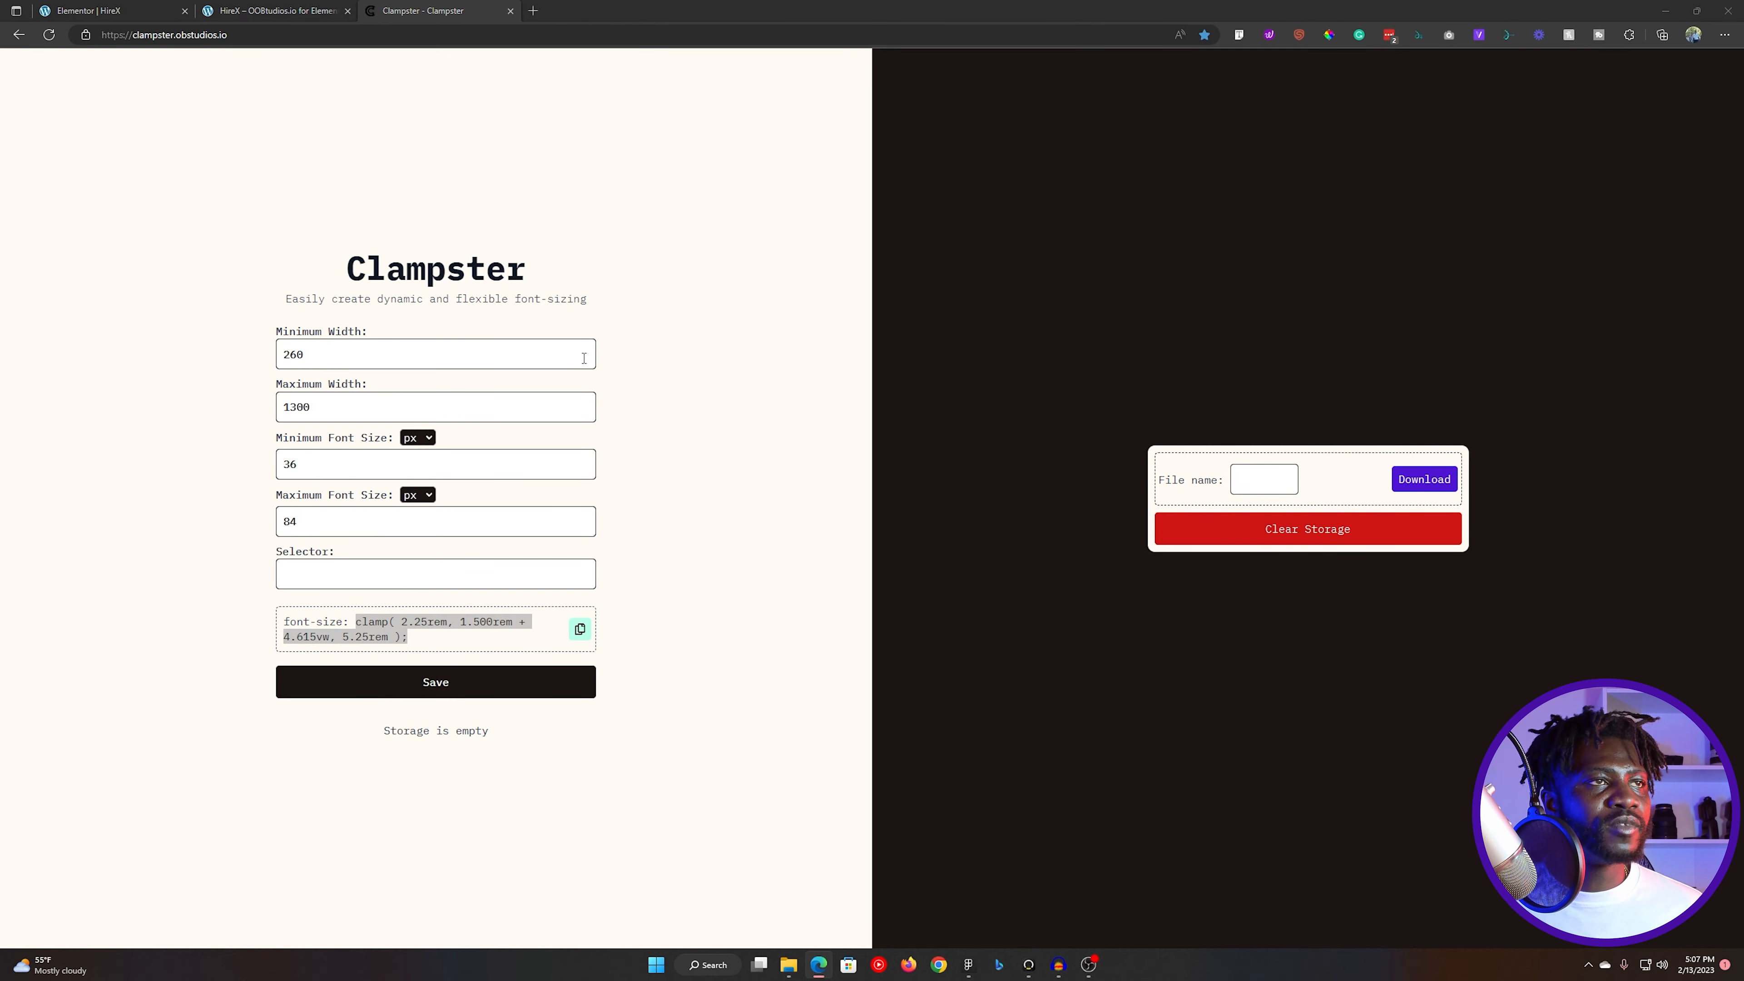
left_click(967, 965)
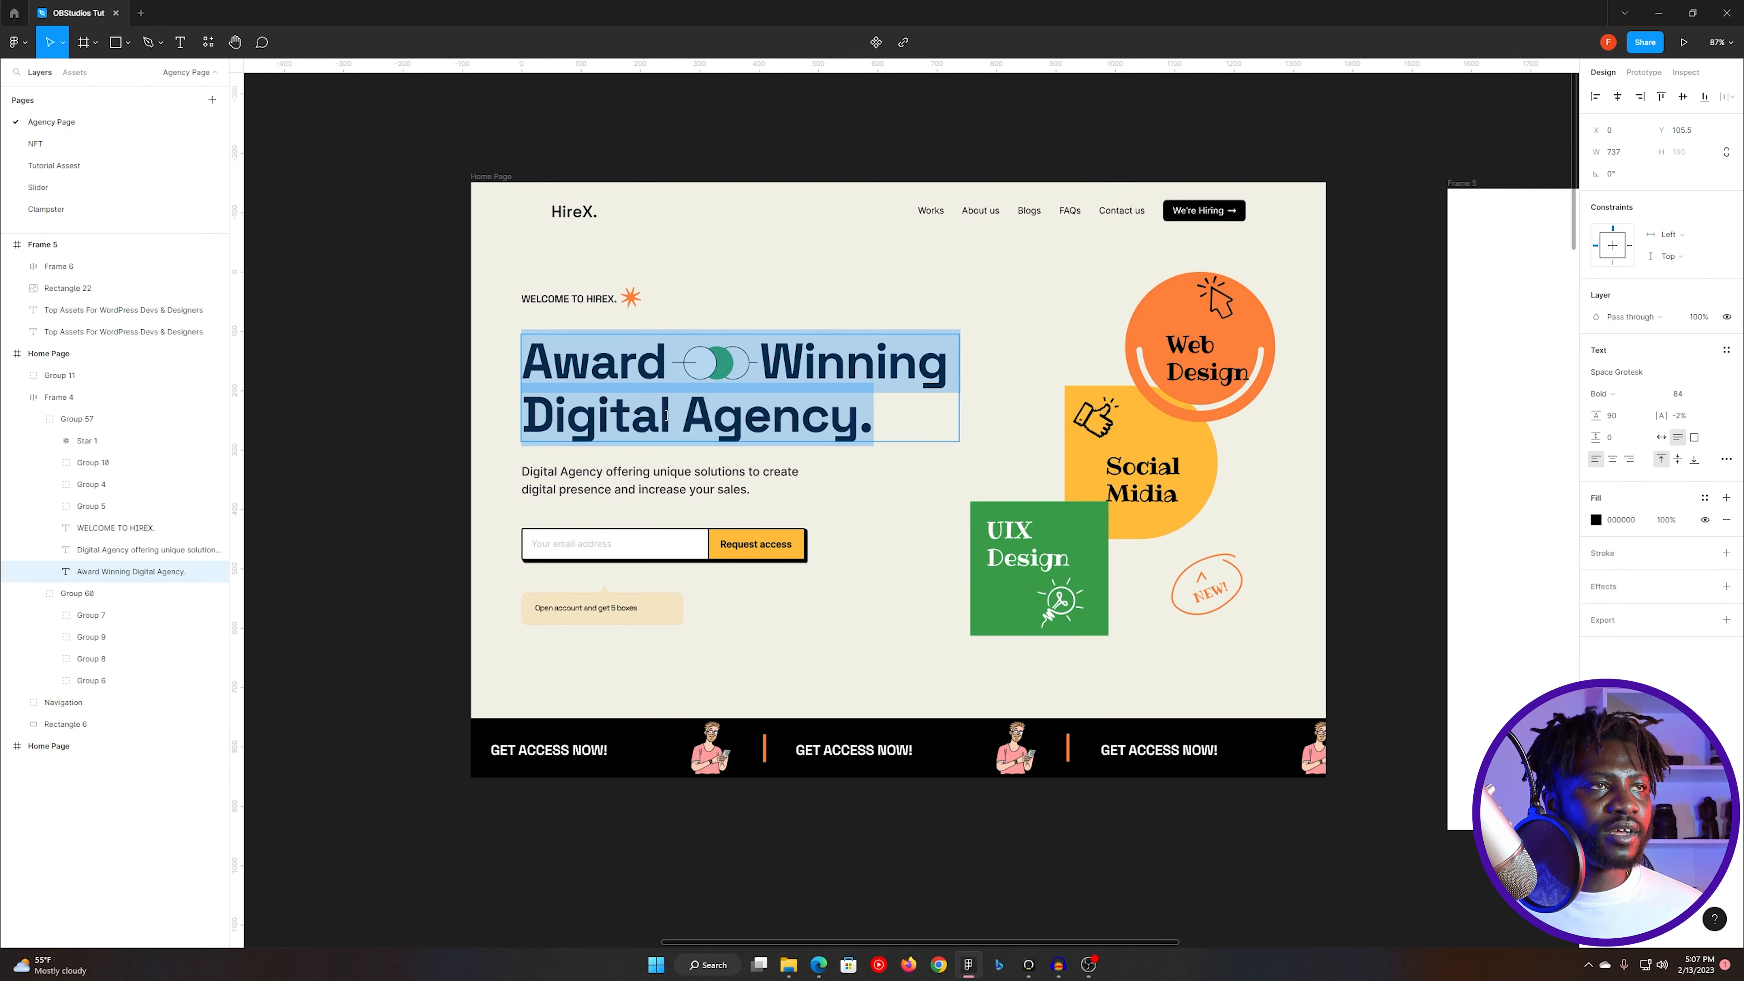
key("alt+Tab")
left_click(181, 195)
left_click(144, 261)
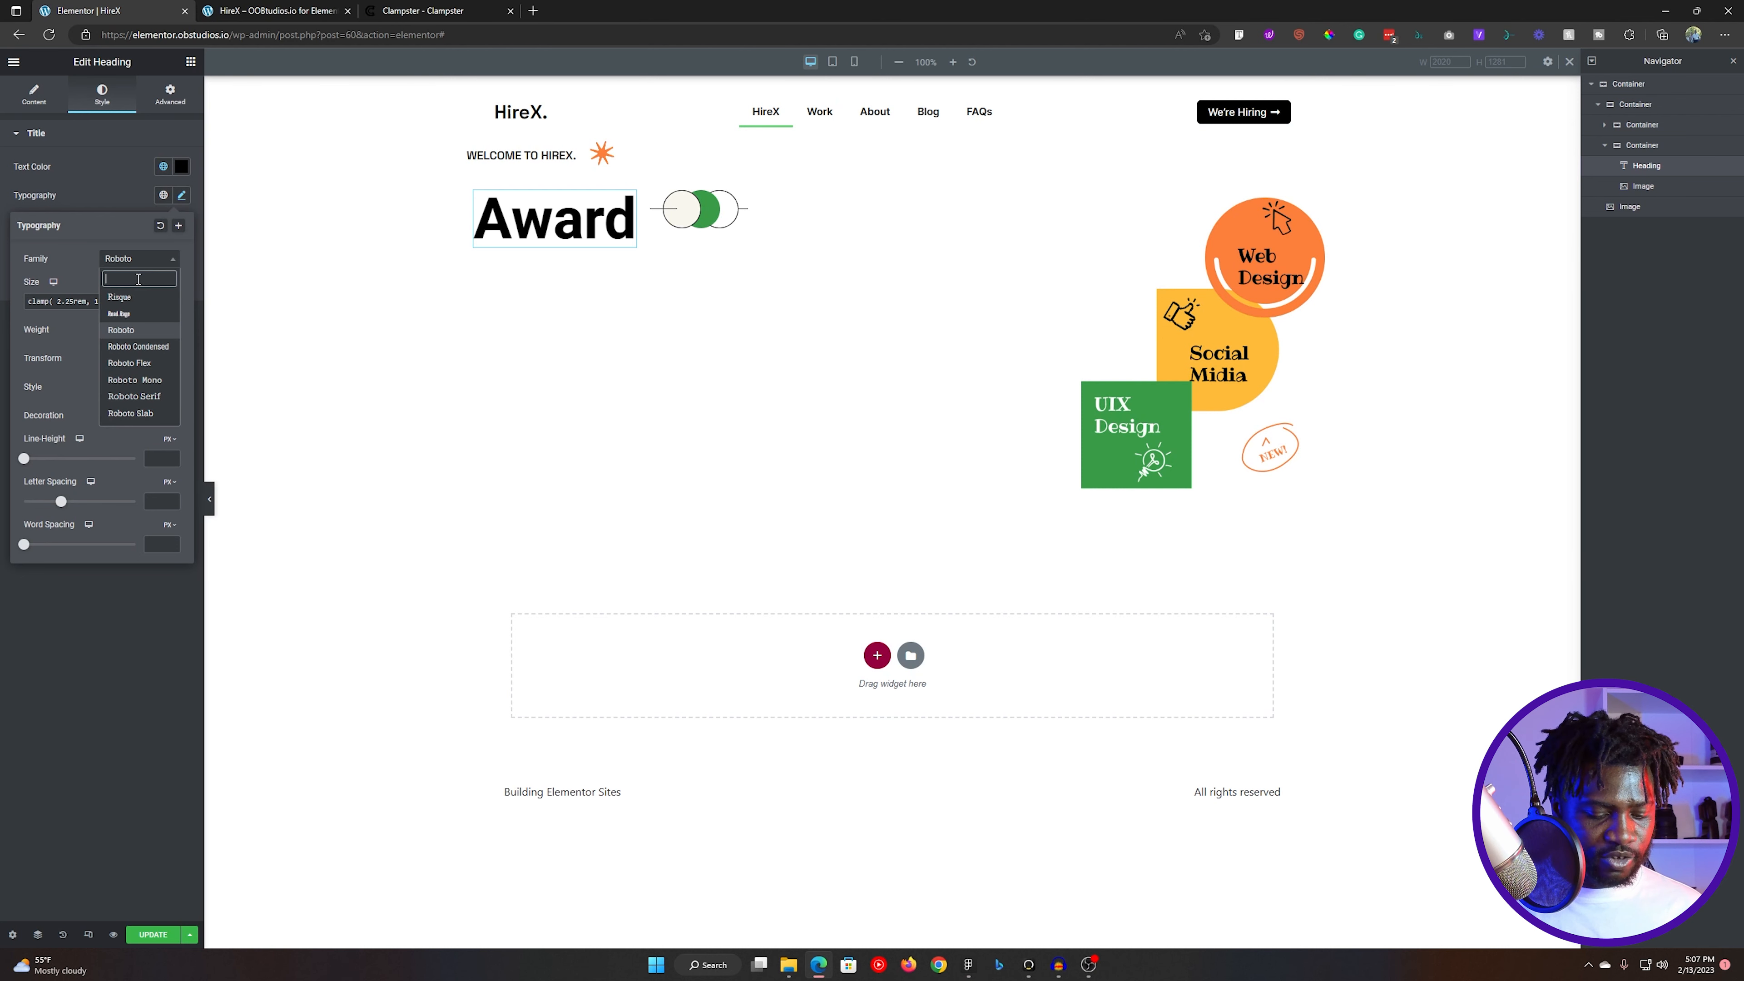
type("space")
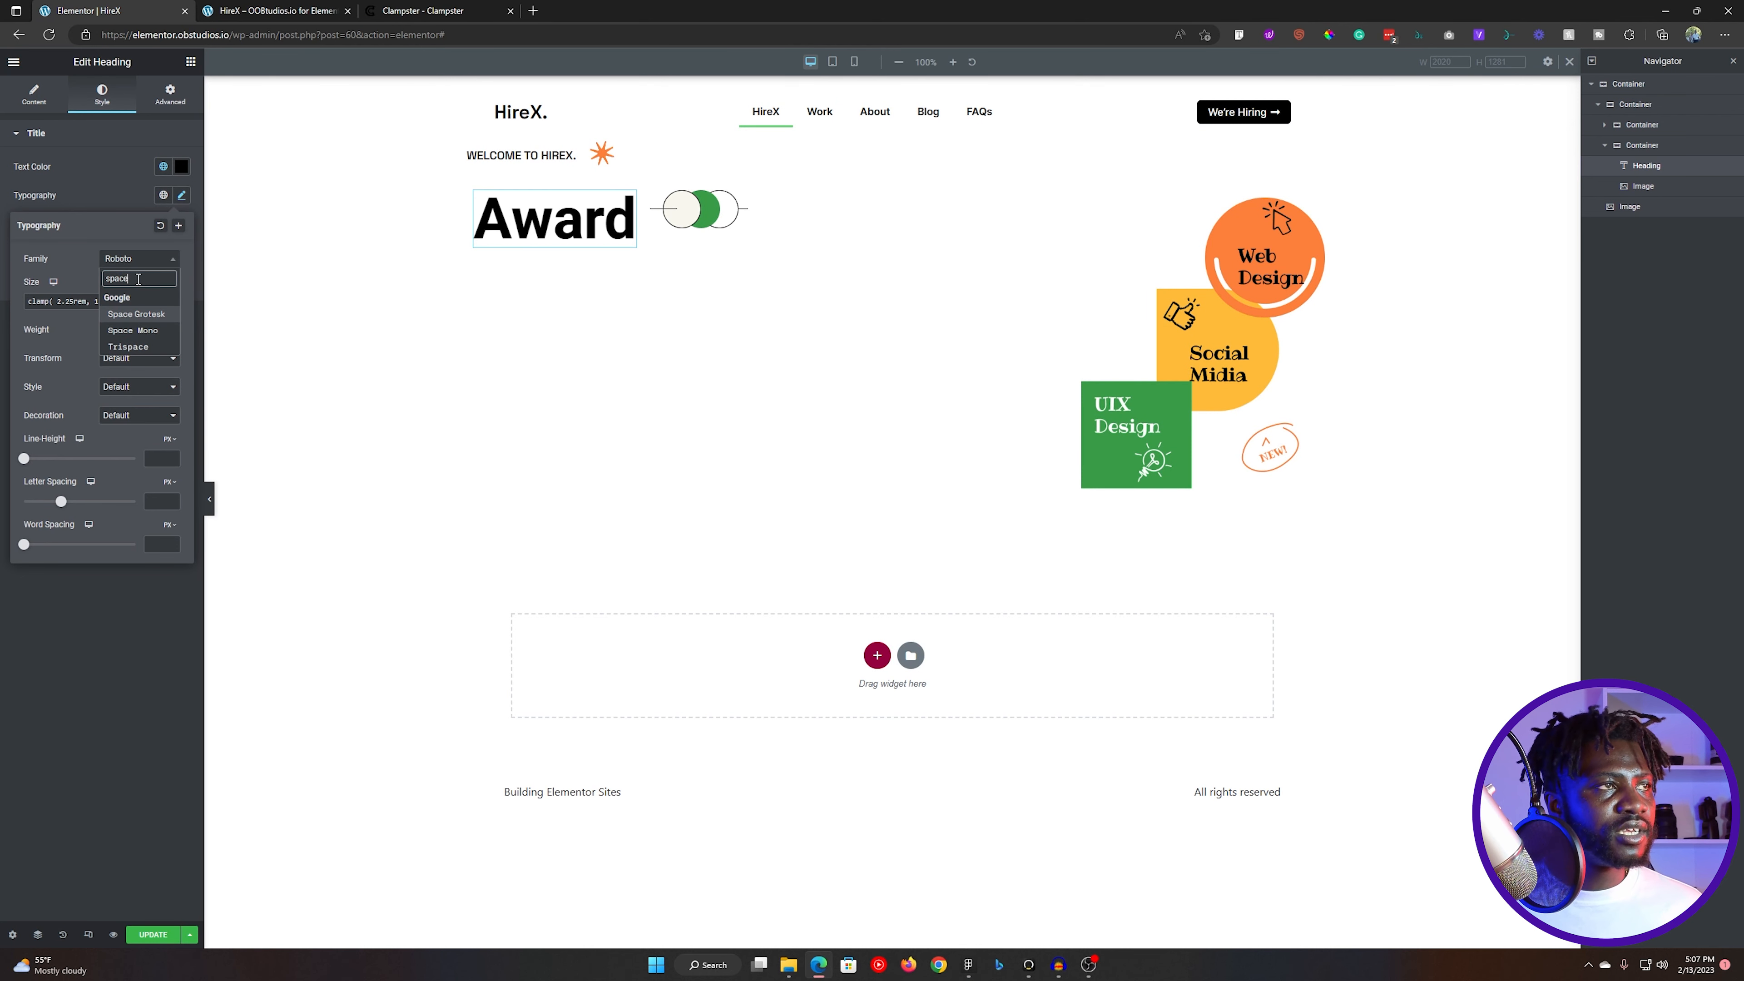
left_click(132, 315)
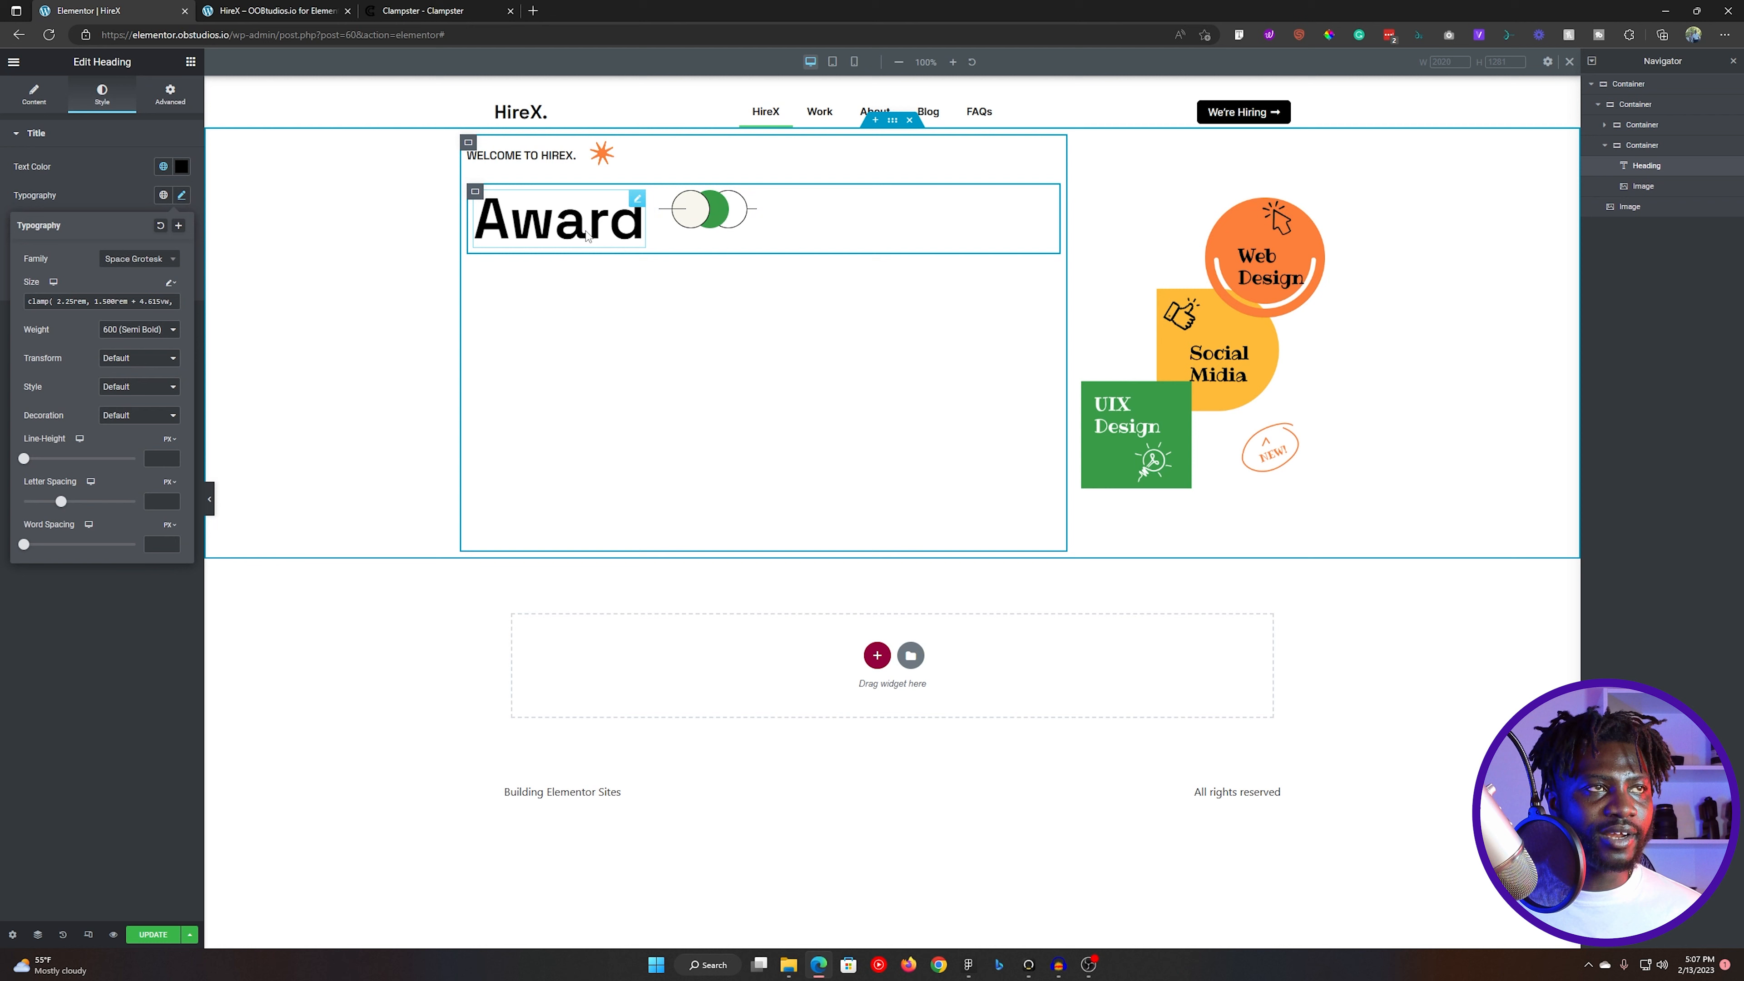
- Duplicate the "Award" heading, move the copy directly after the circles image, and change its text to "Winning"
right_click(551, 217)
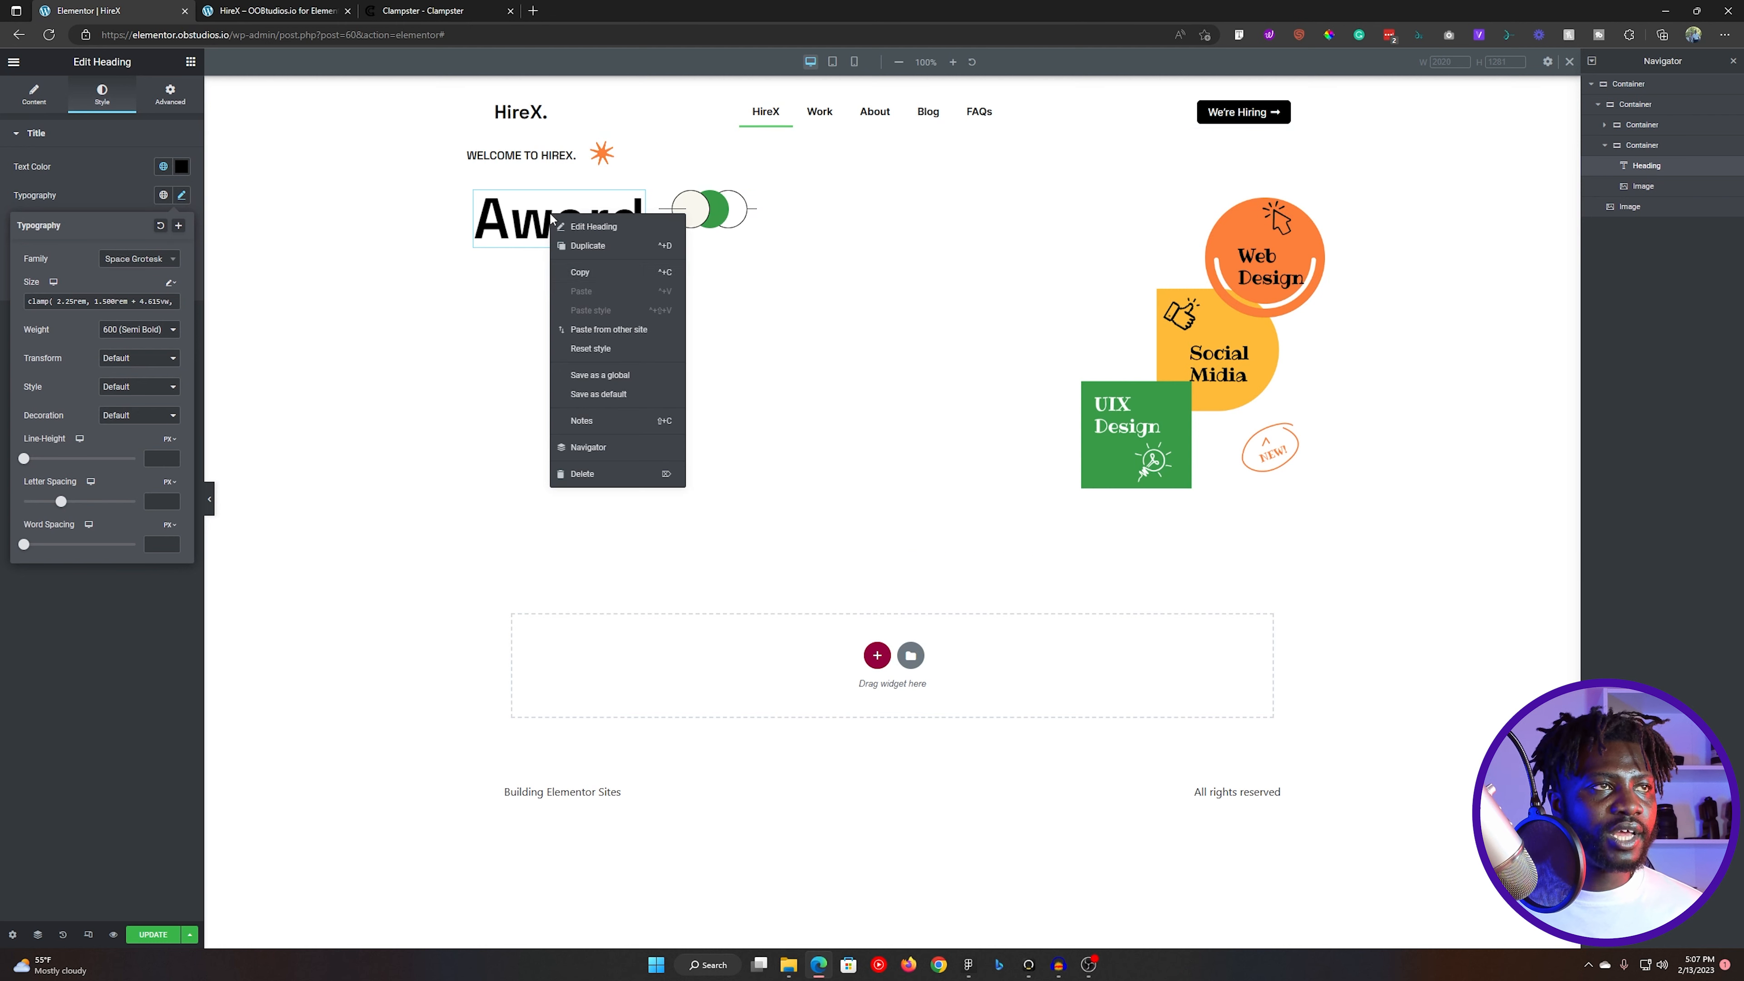
left_click(591, 245)
left_click_drag(774, 234, 881, 227)
key("alt+Tab")
key("alt+Tab")
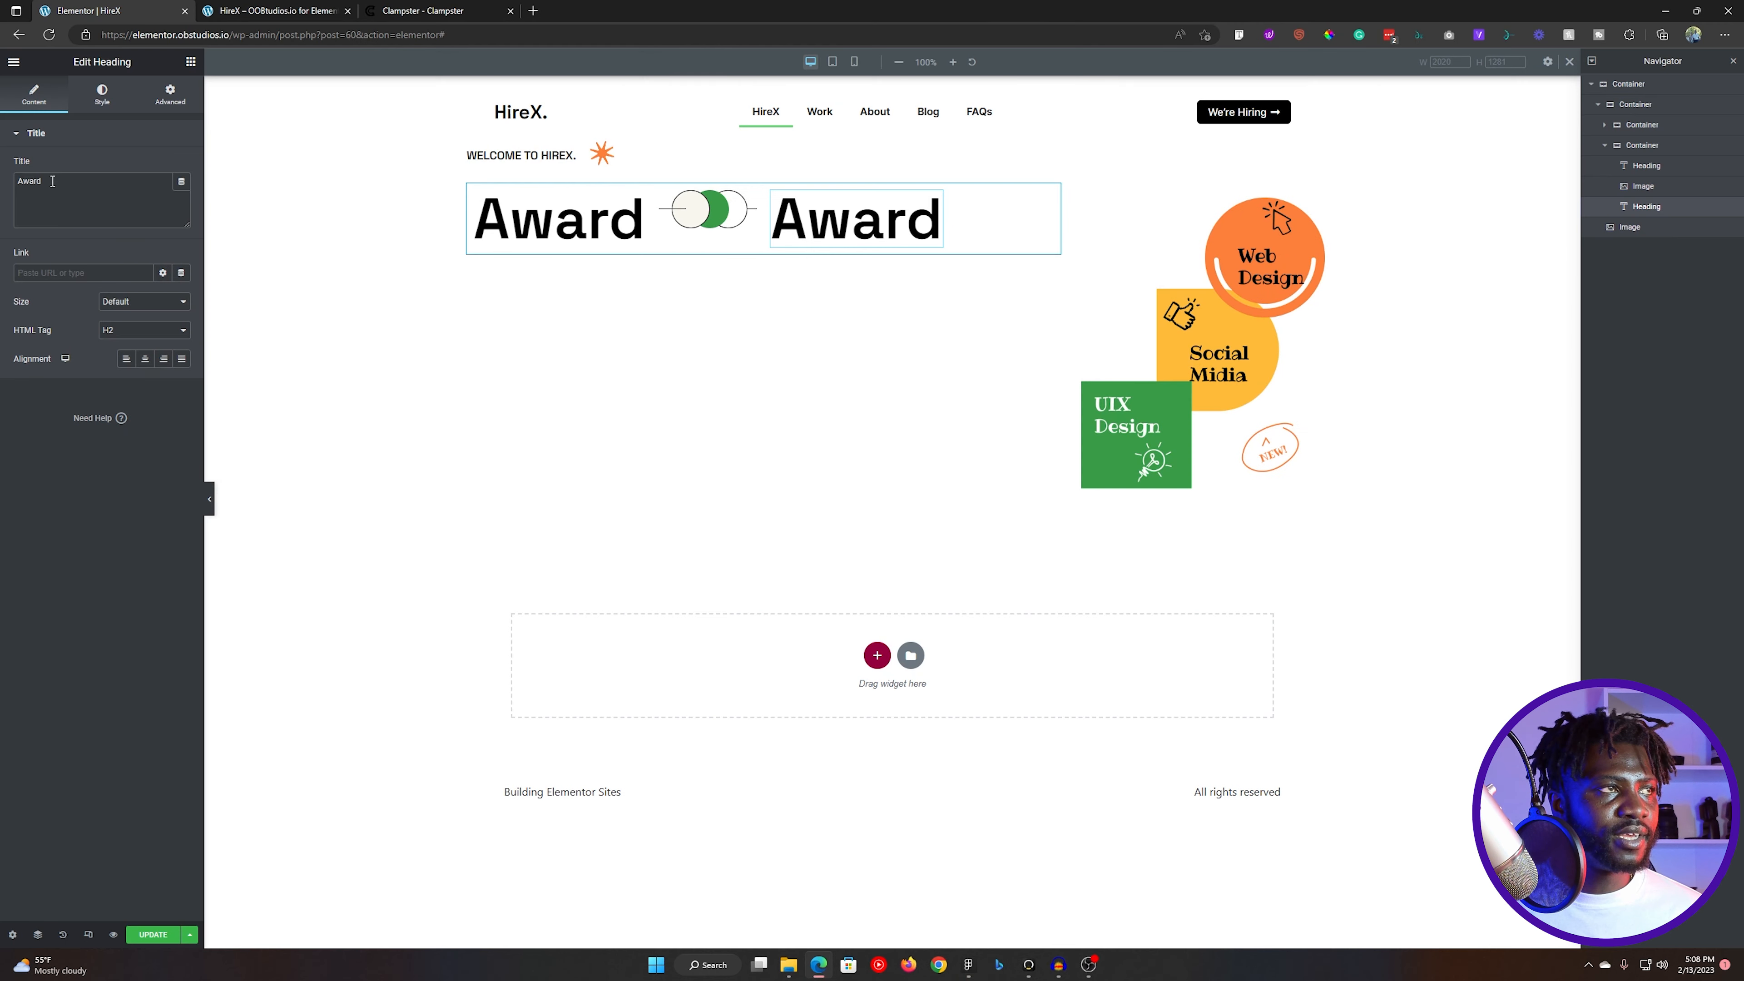
double_click(52, 181)
type("Winning")
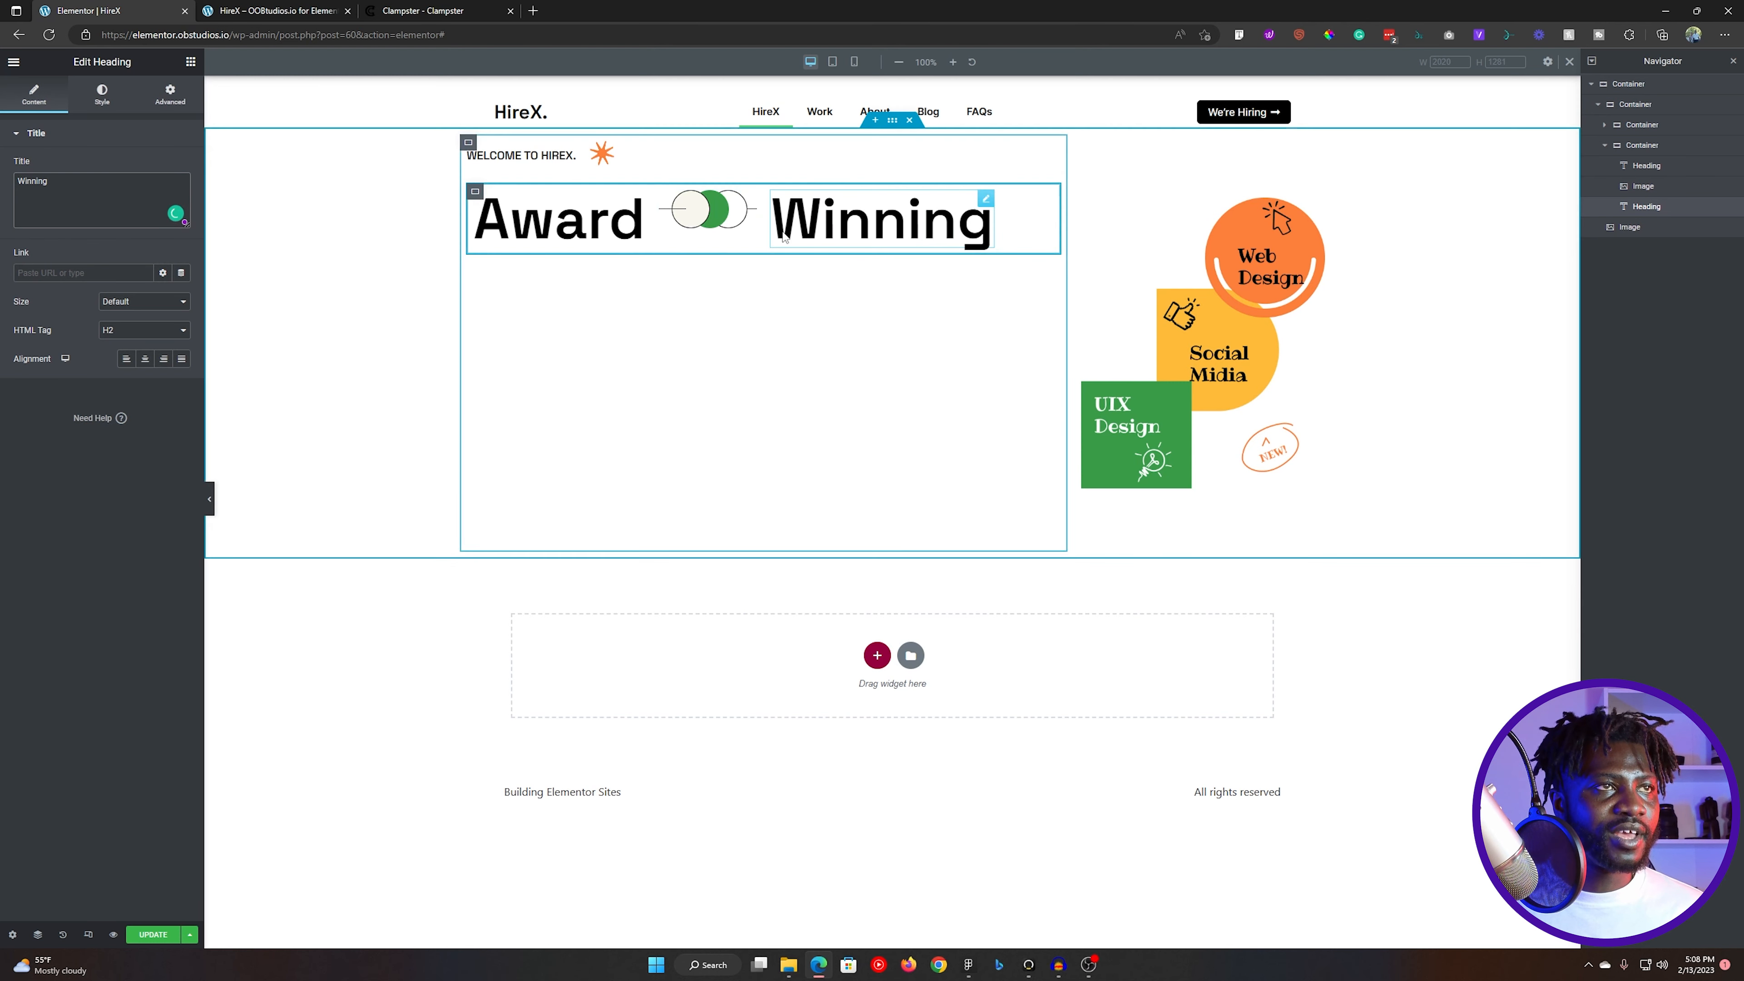
- Duplicate the "Winning" heading and replace the copy's text with "Digital Agency." copied from the Figma headline
right_click(926, 236)
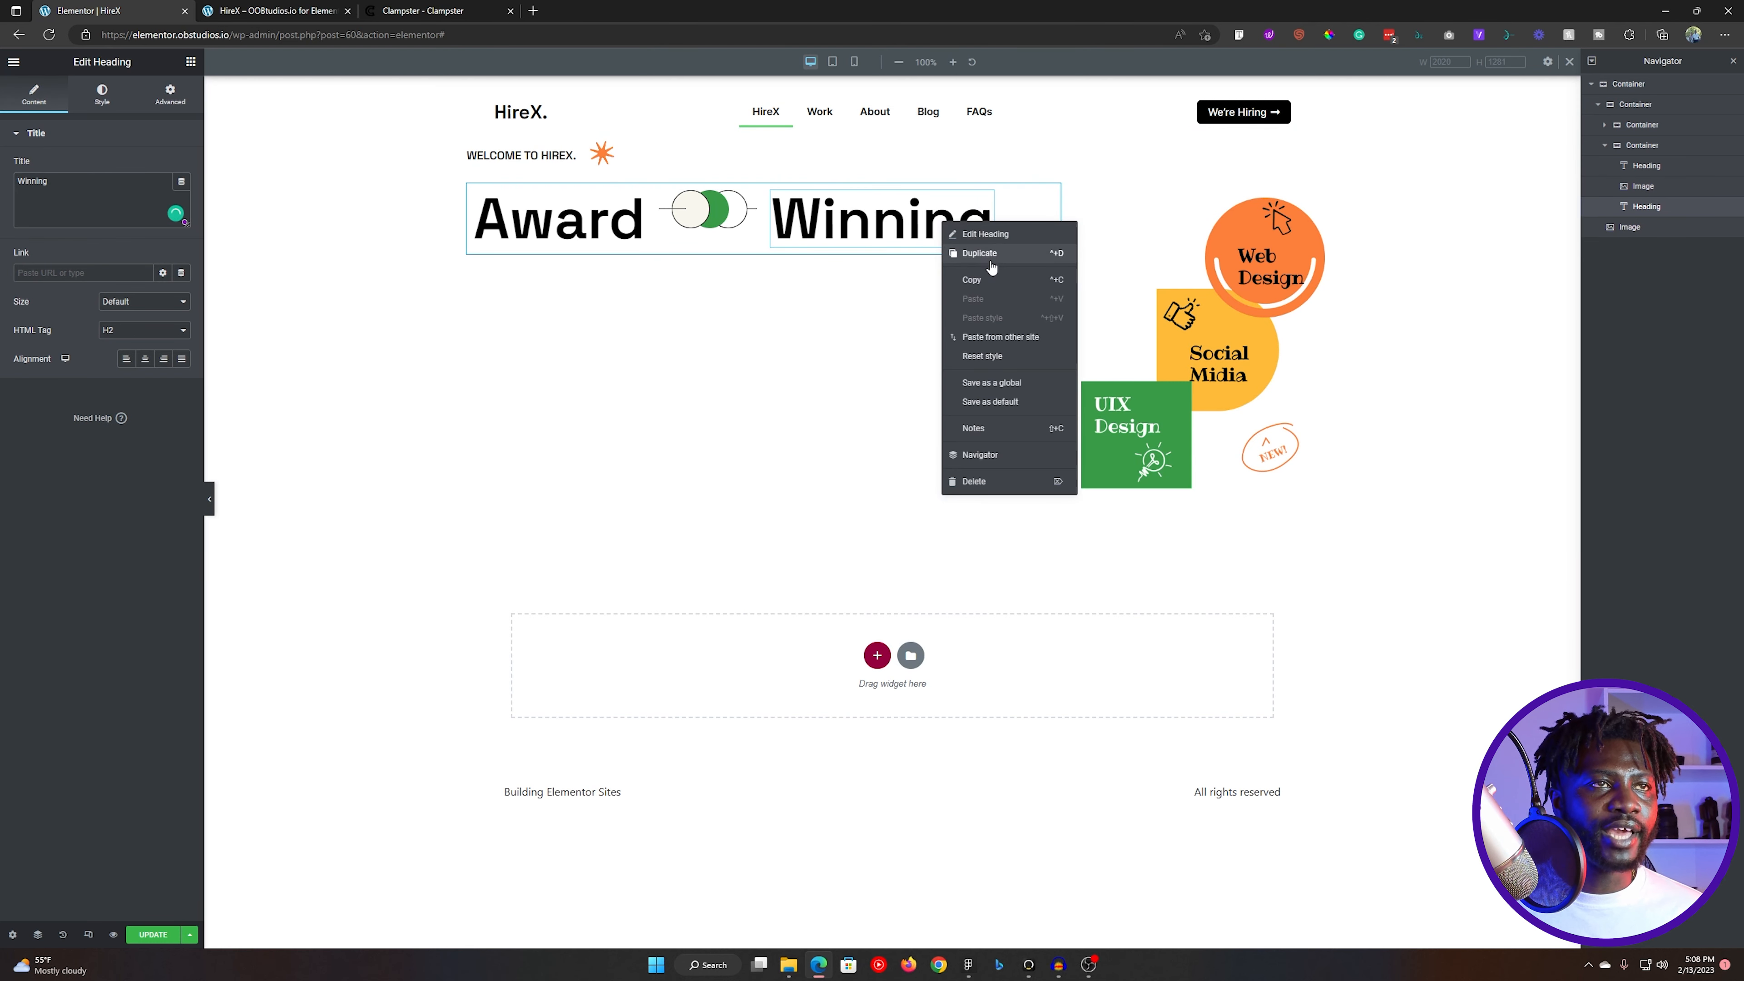
left_click(988, 255)
key("alt+Tab")
triple_click(736, 426)
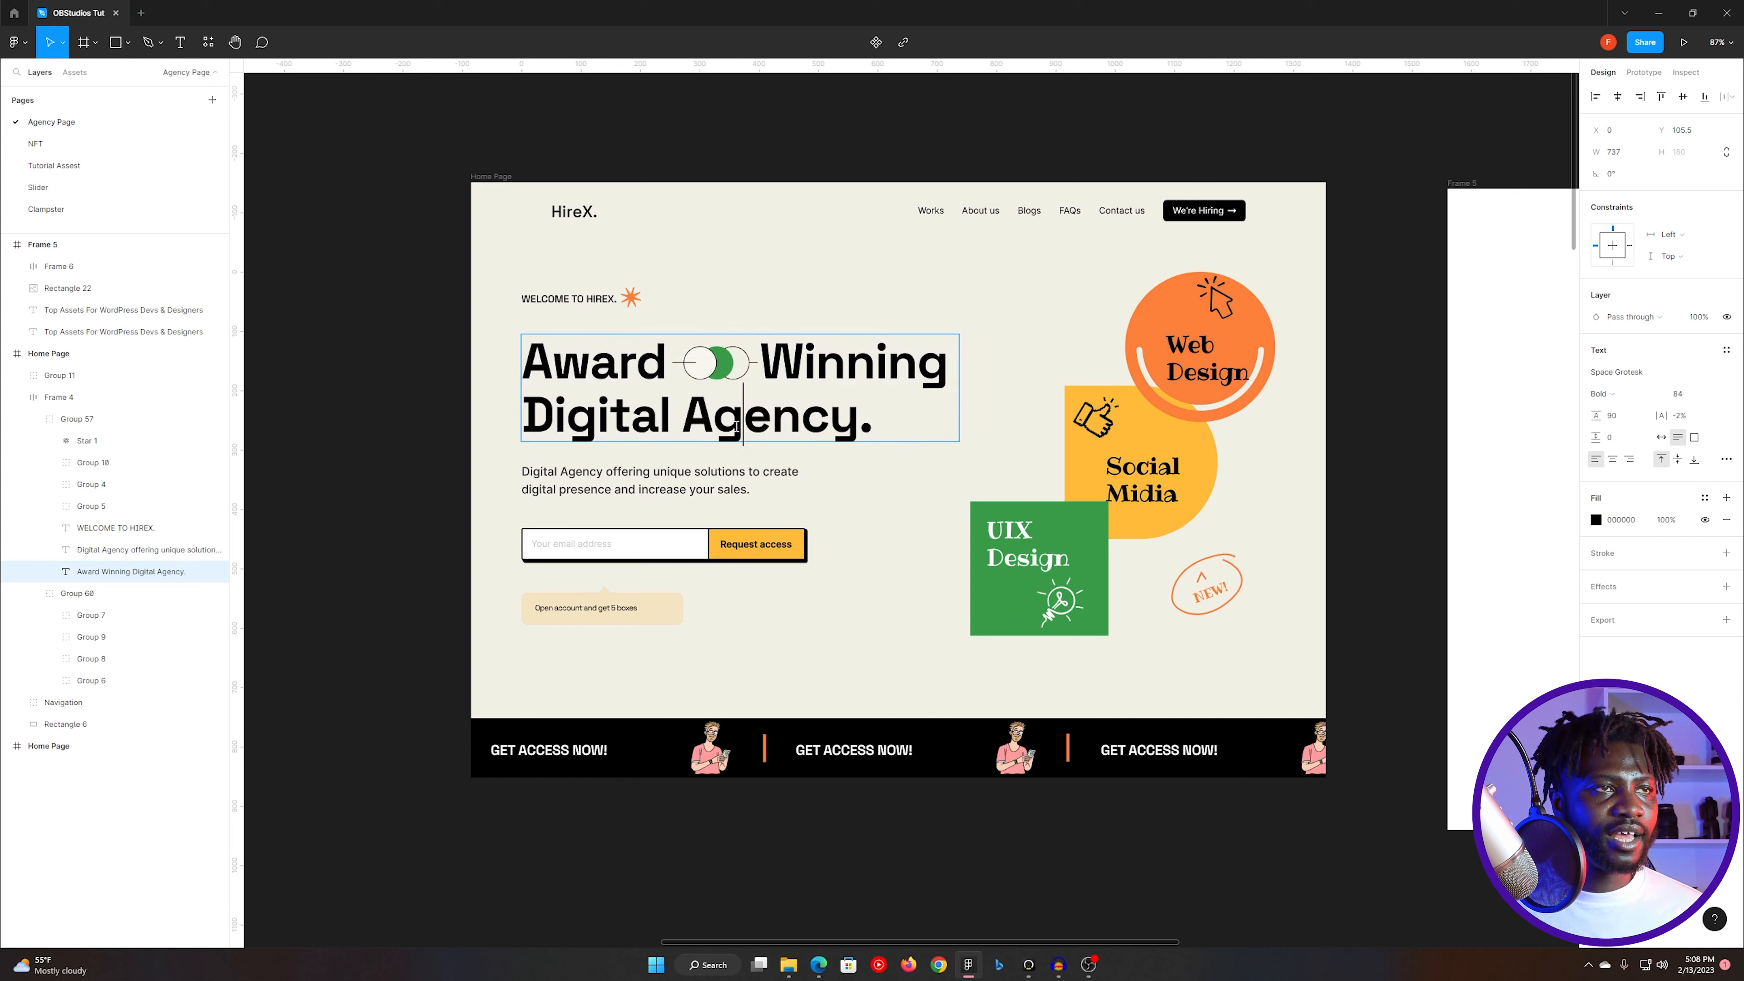
left_click(658, 417)
left_click_drag(528, 414, 886, 427)
key("ctrl+c")
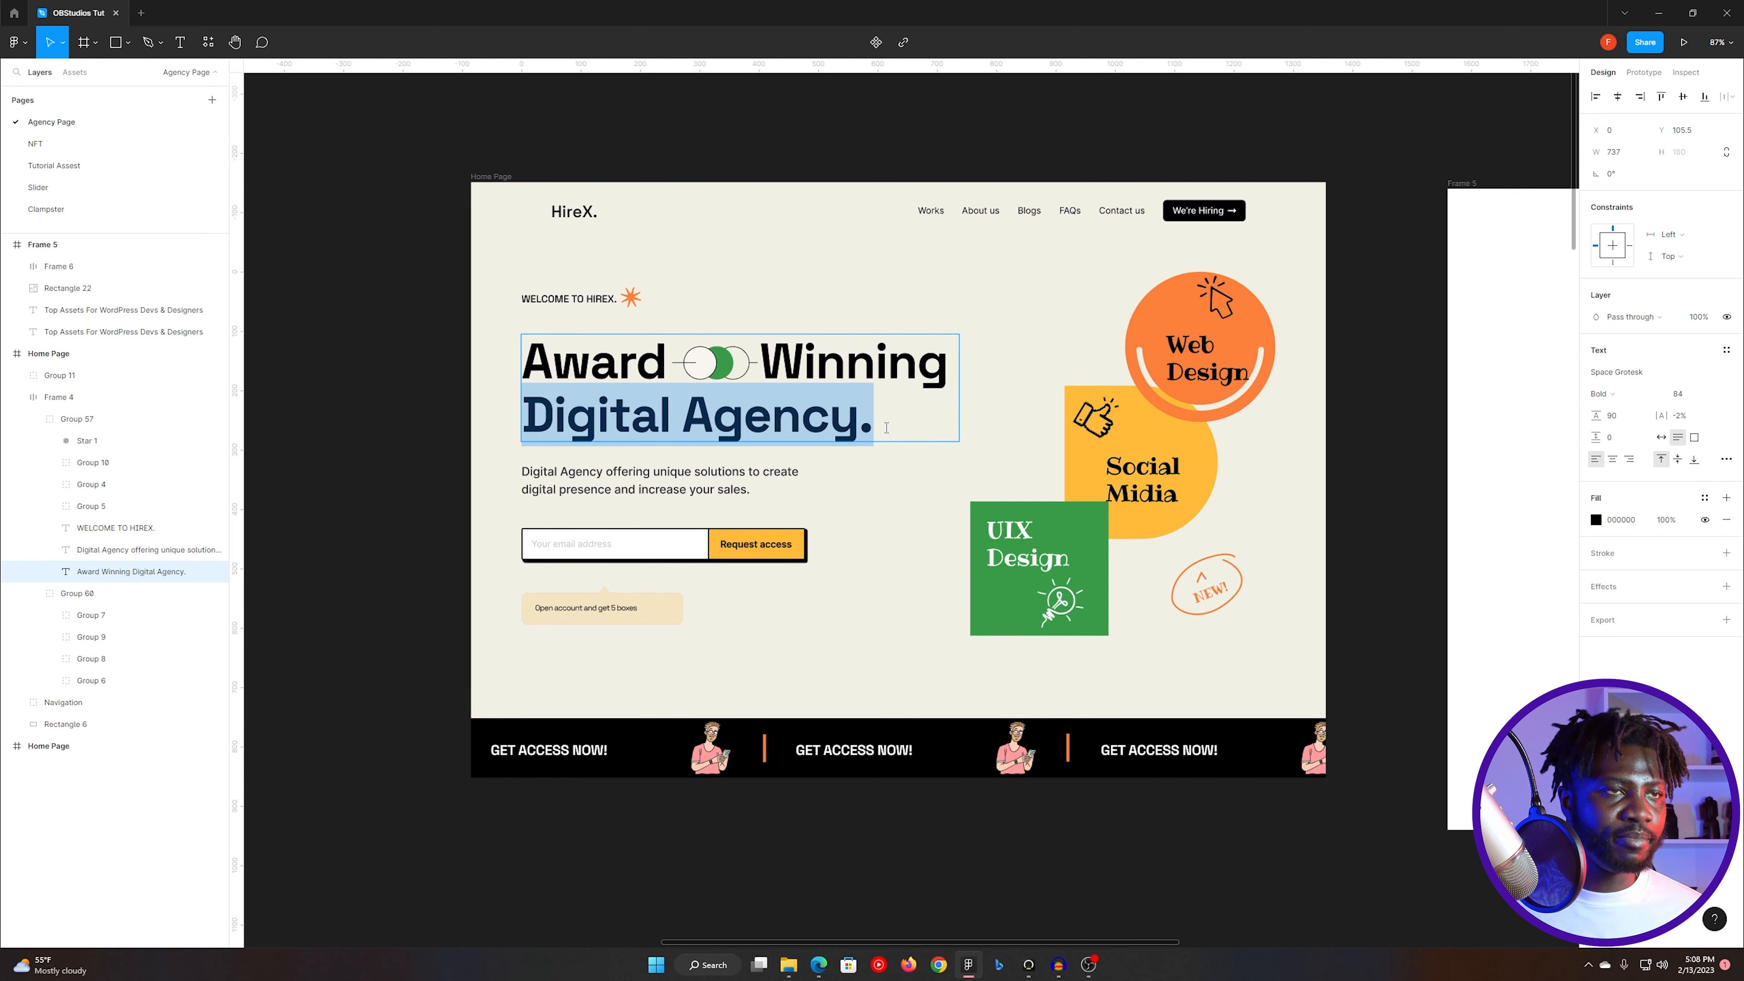
key("alt+Tab")
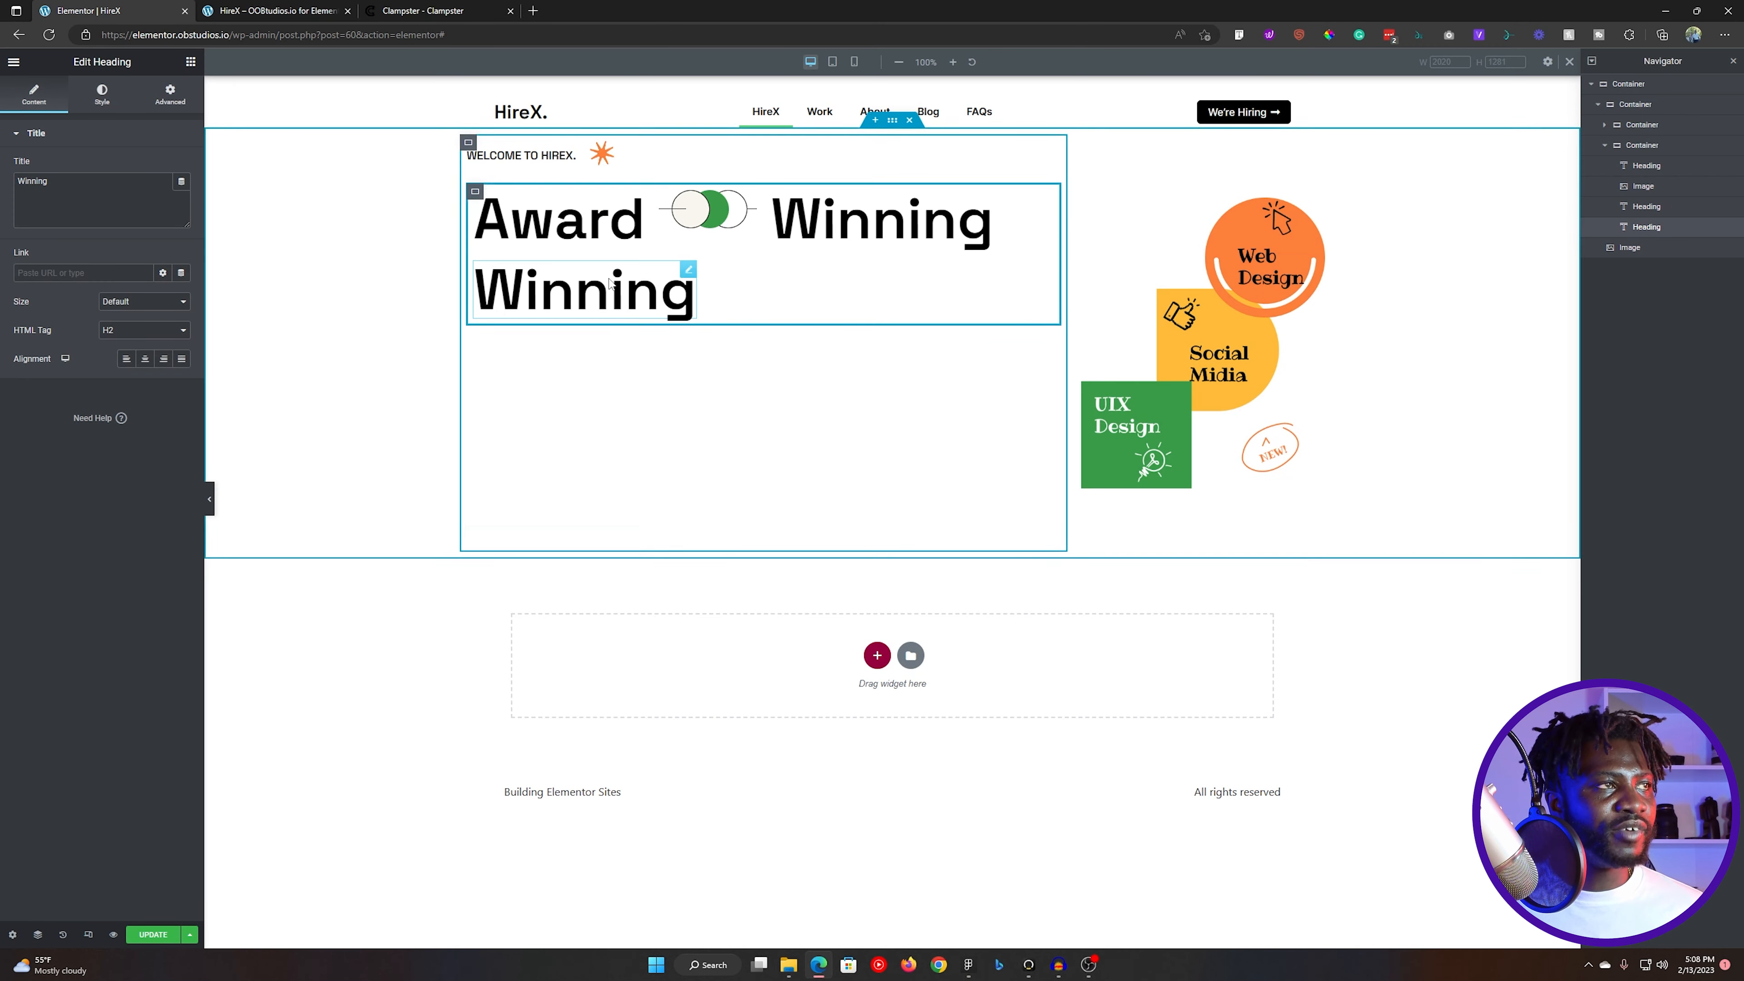
triple_click(80, 193)
key("ctrl+v")
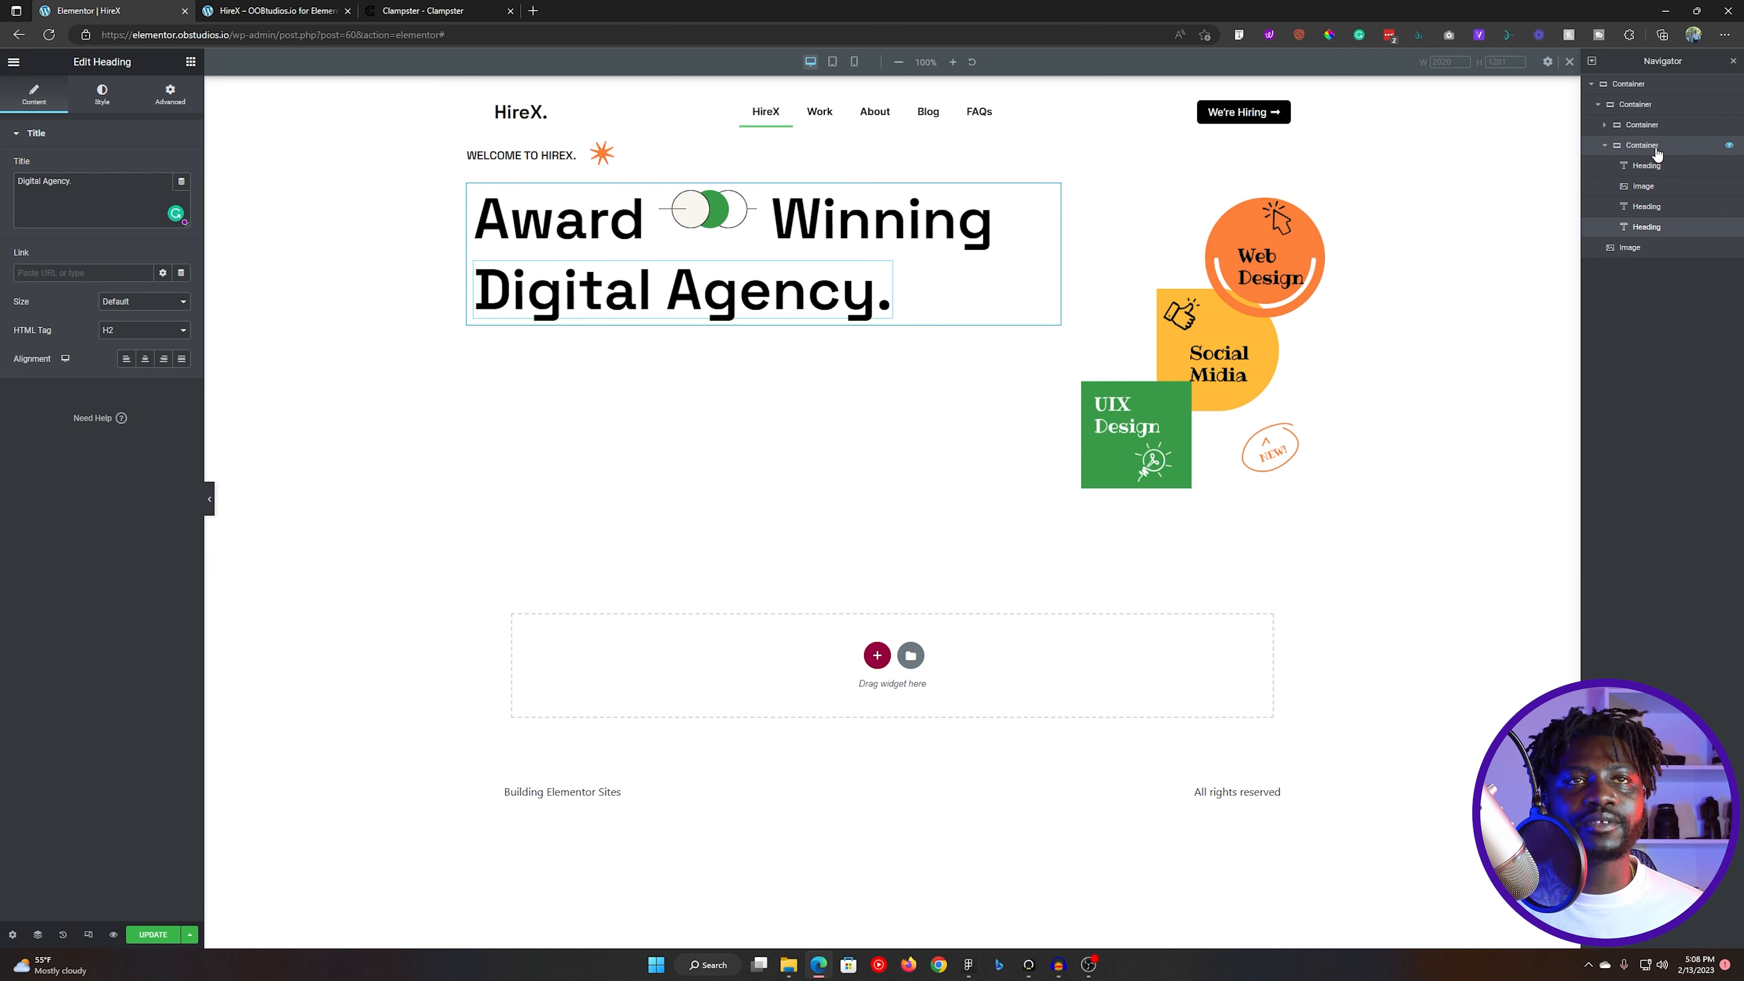
- Set the headline container's Align Items to Center and save the page update
left_click(1644, 145)
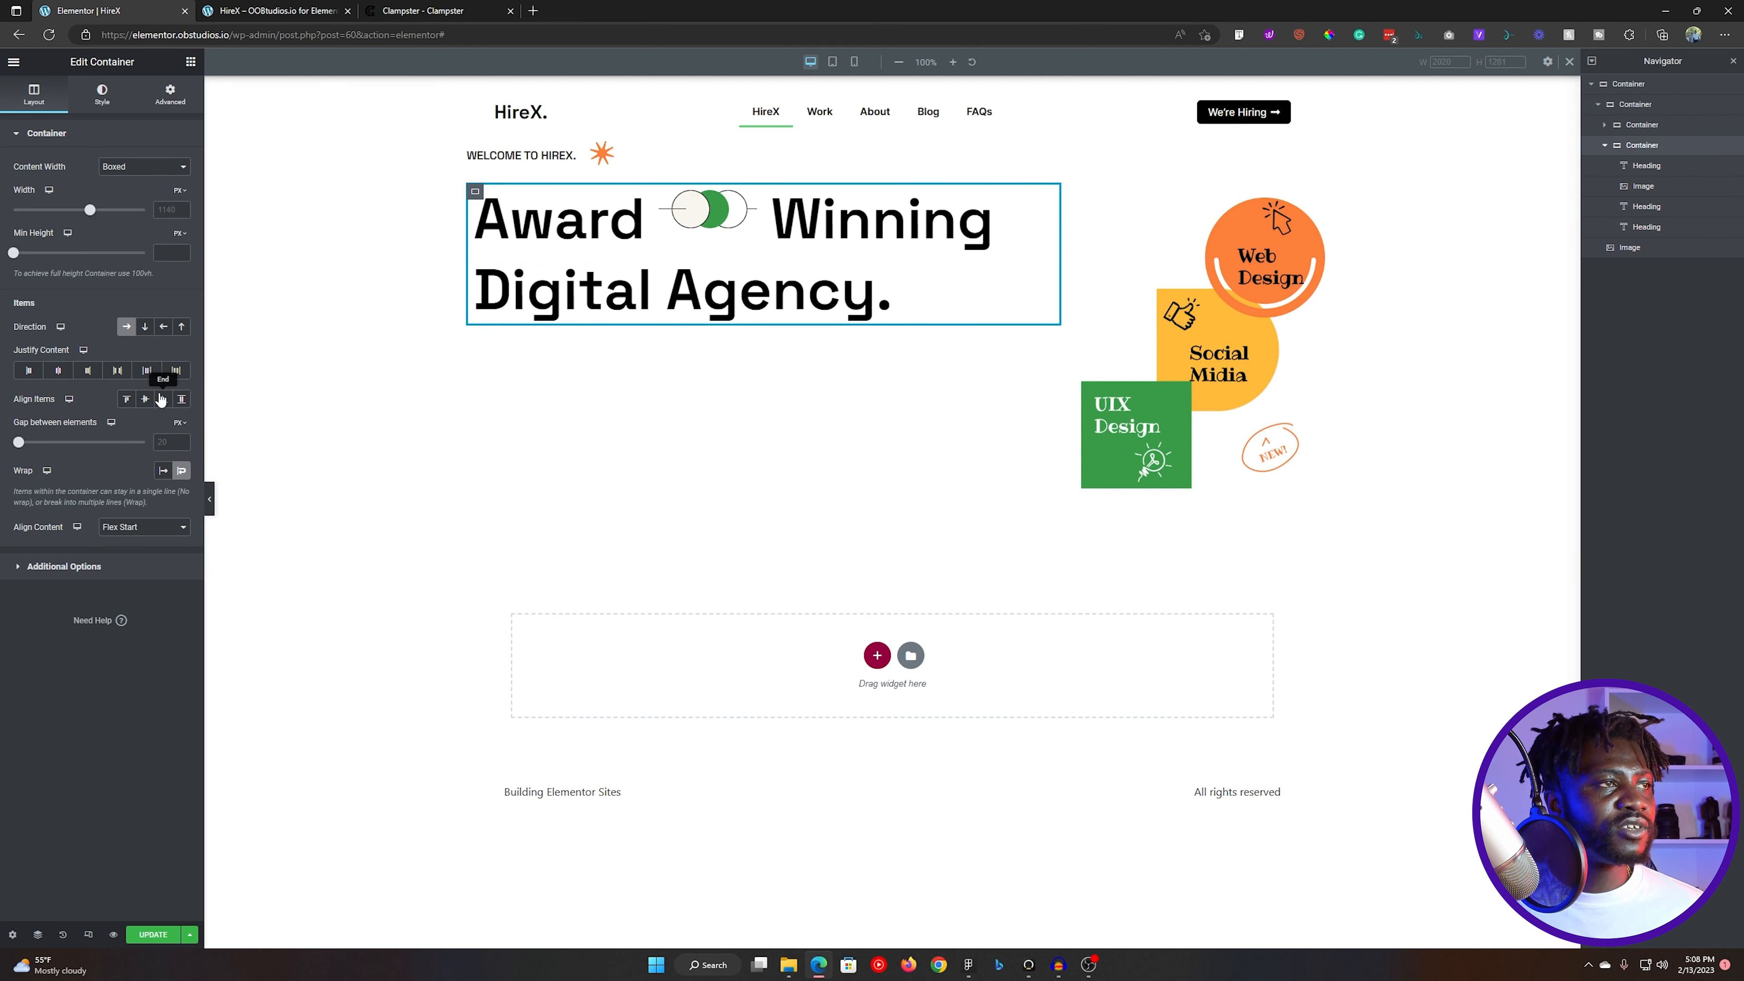
left_click(145, 399)
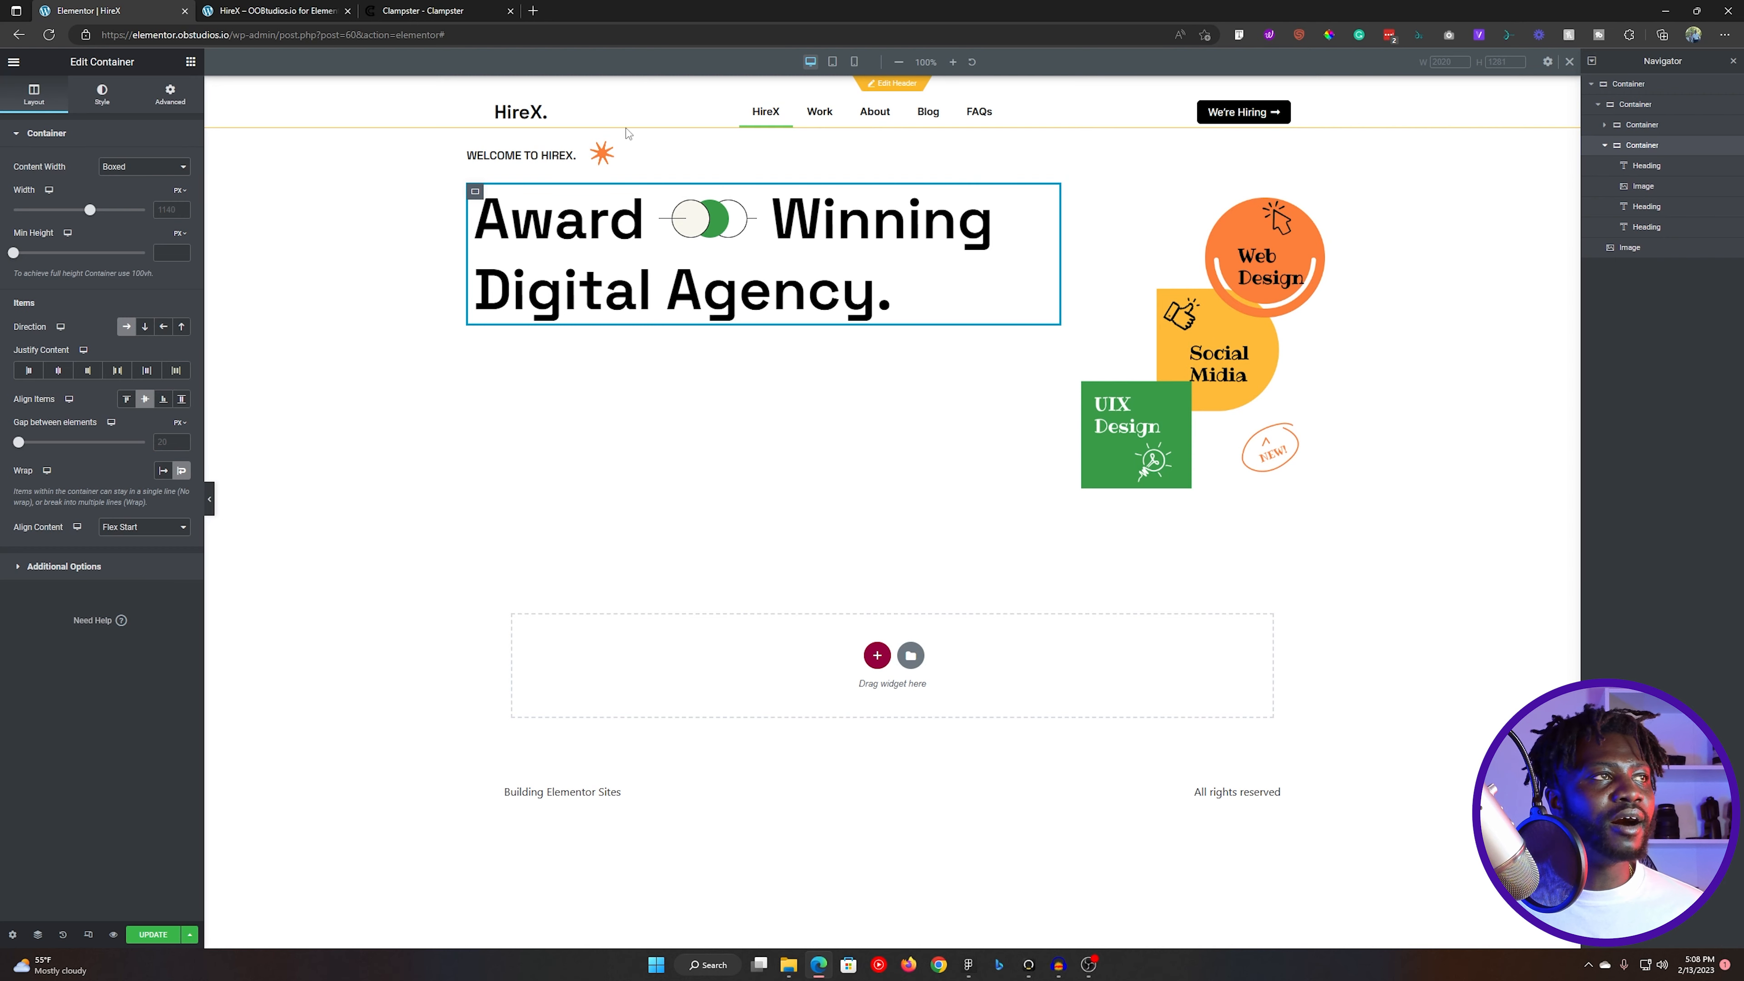
left_click(163, 935)
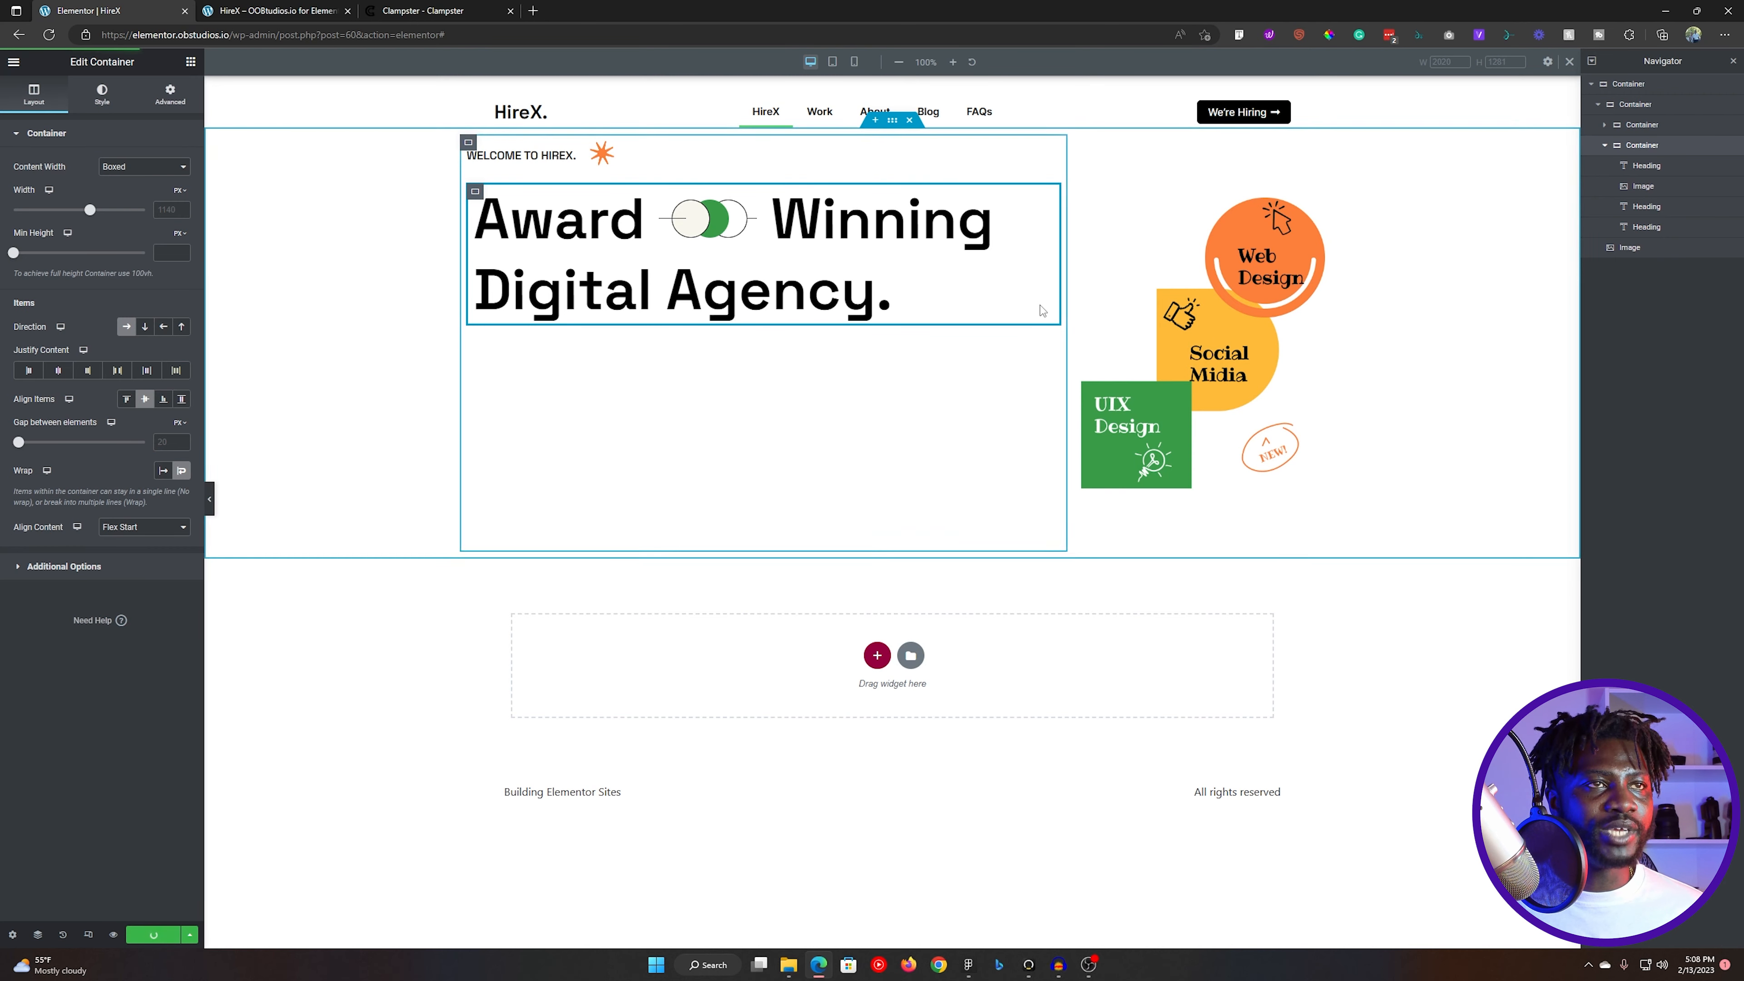
- Copy the tagline text below the headline in the Figma design and return to Elementor
key("alt+Tab")
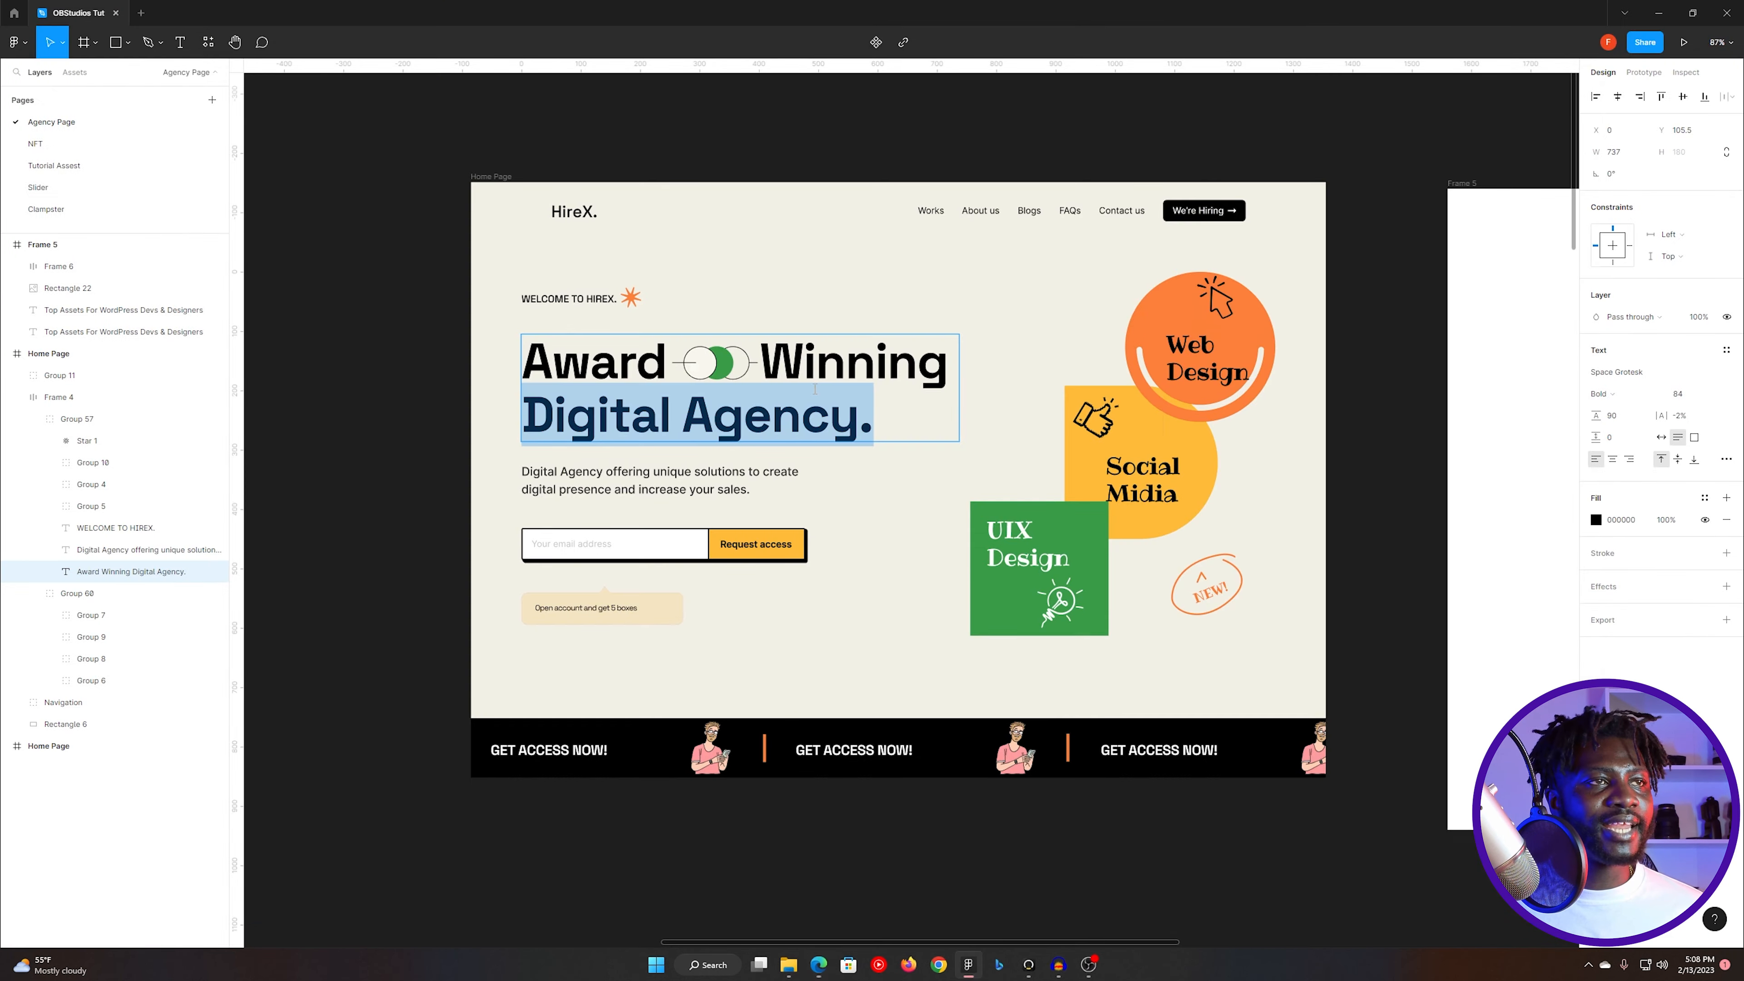
triple_click(607, 476)
key("ctrl+c")
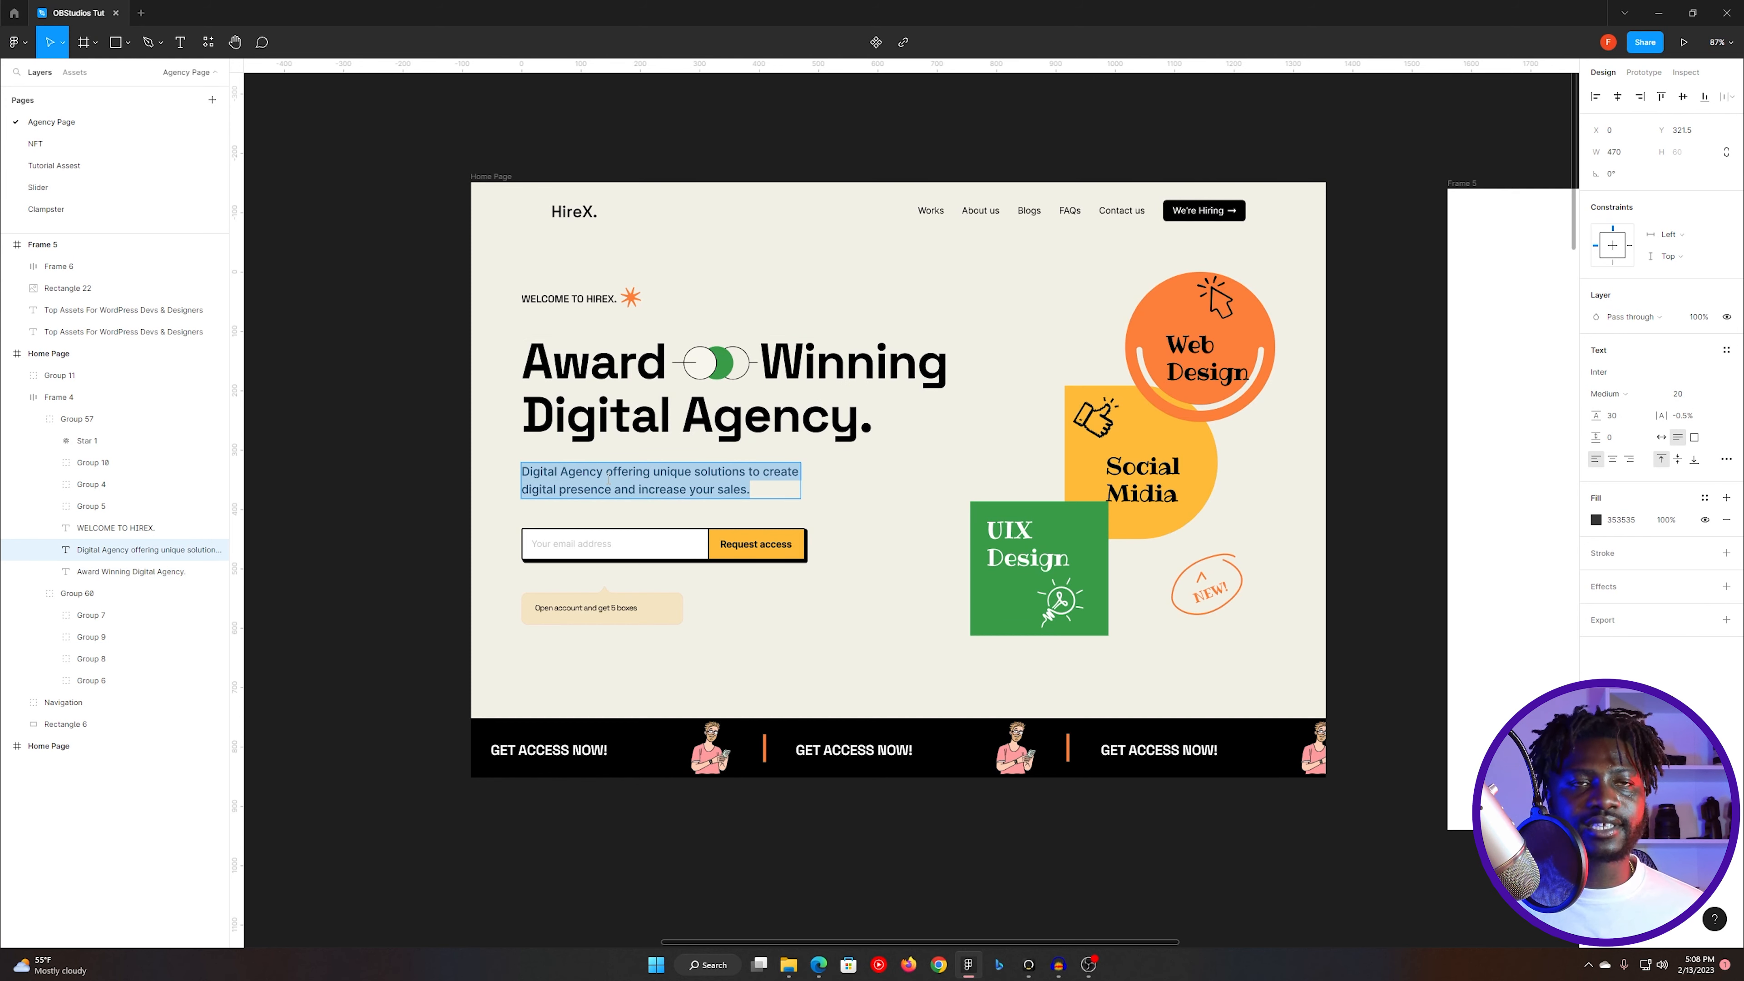
key("alt+Tab")
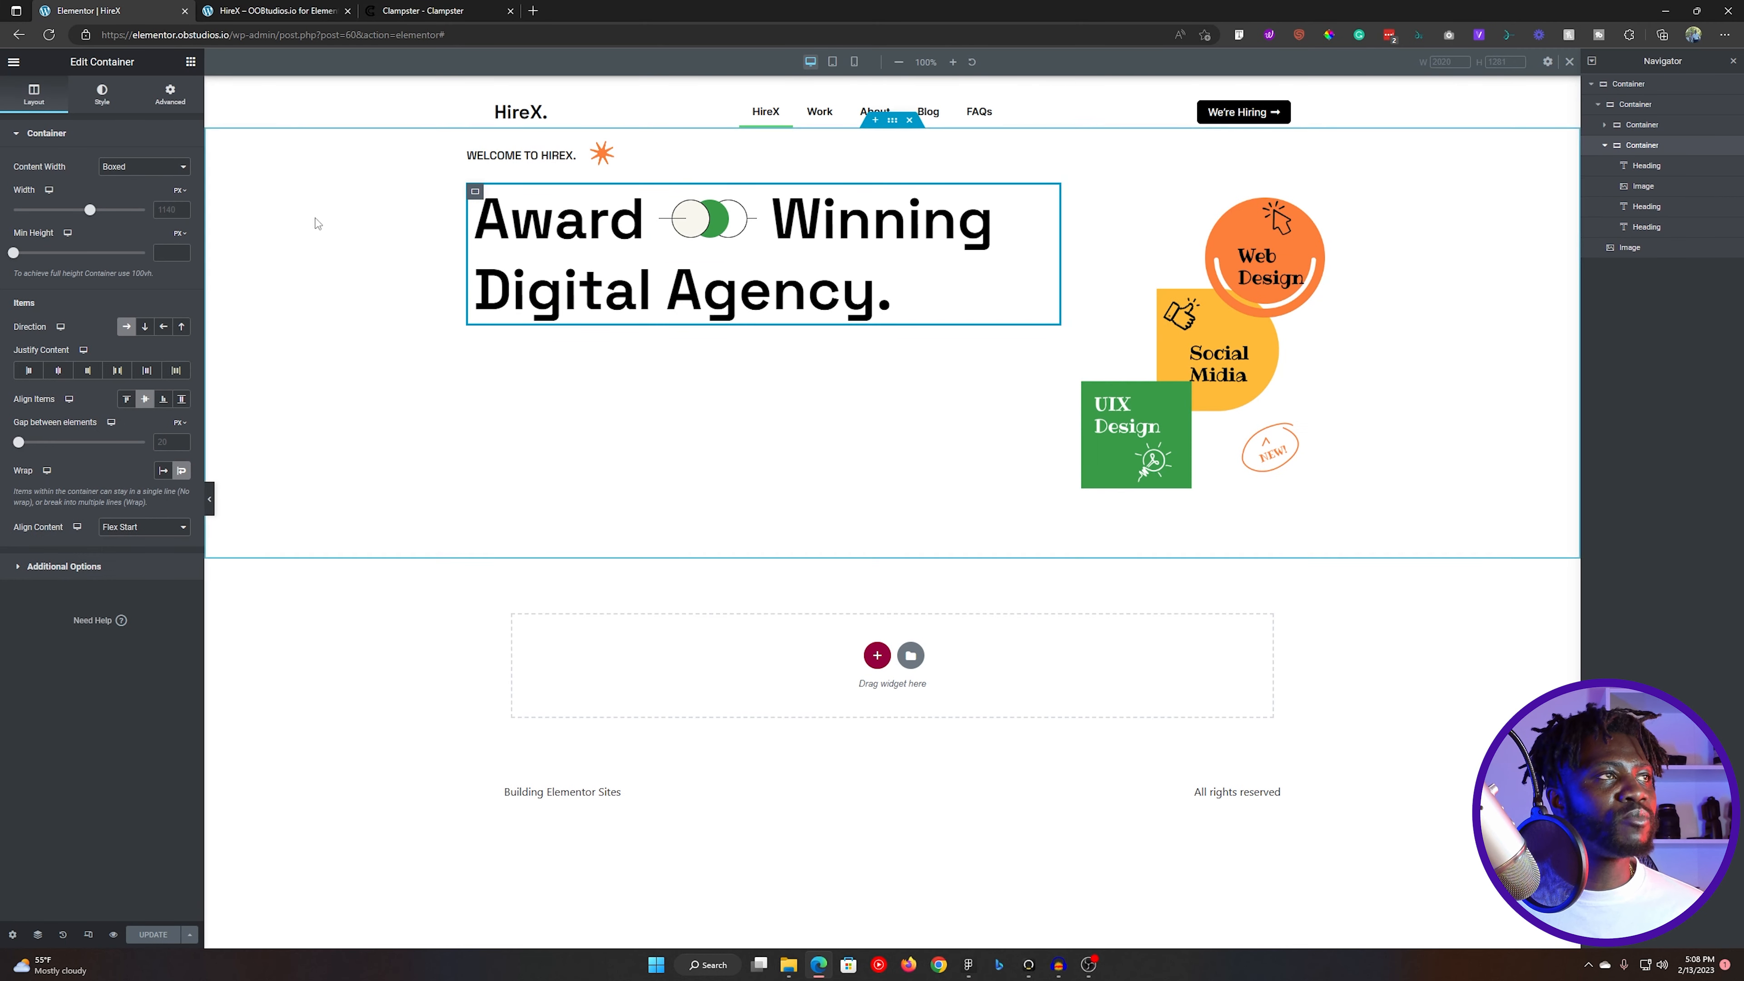
- Add a Heading widget and move it into the left column container, directly below the headline container
left_click(190, 62)
left_click_drag(53, 317, 864, 322)
left_click_drag(1652, 251, 1651, 167)
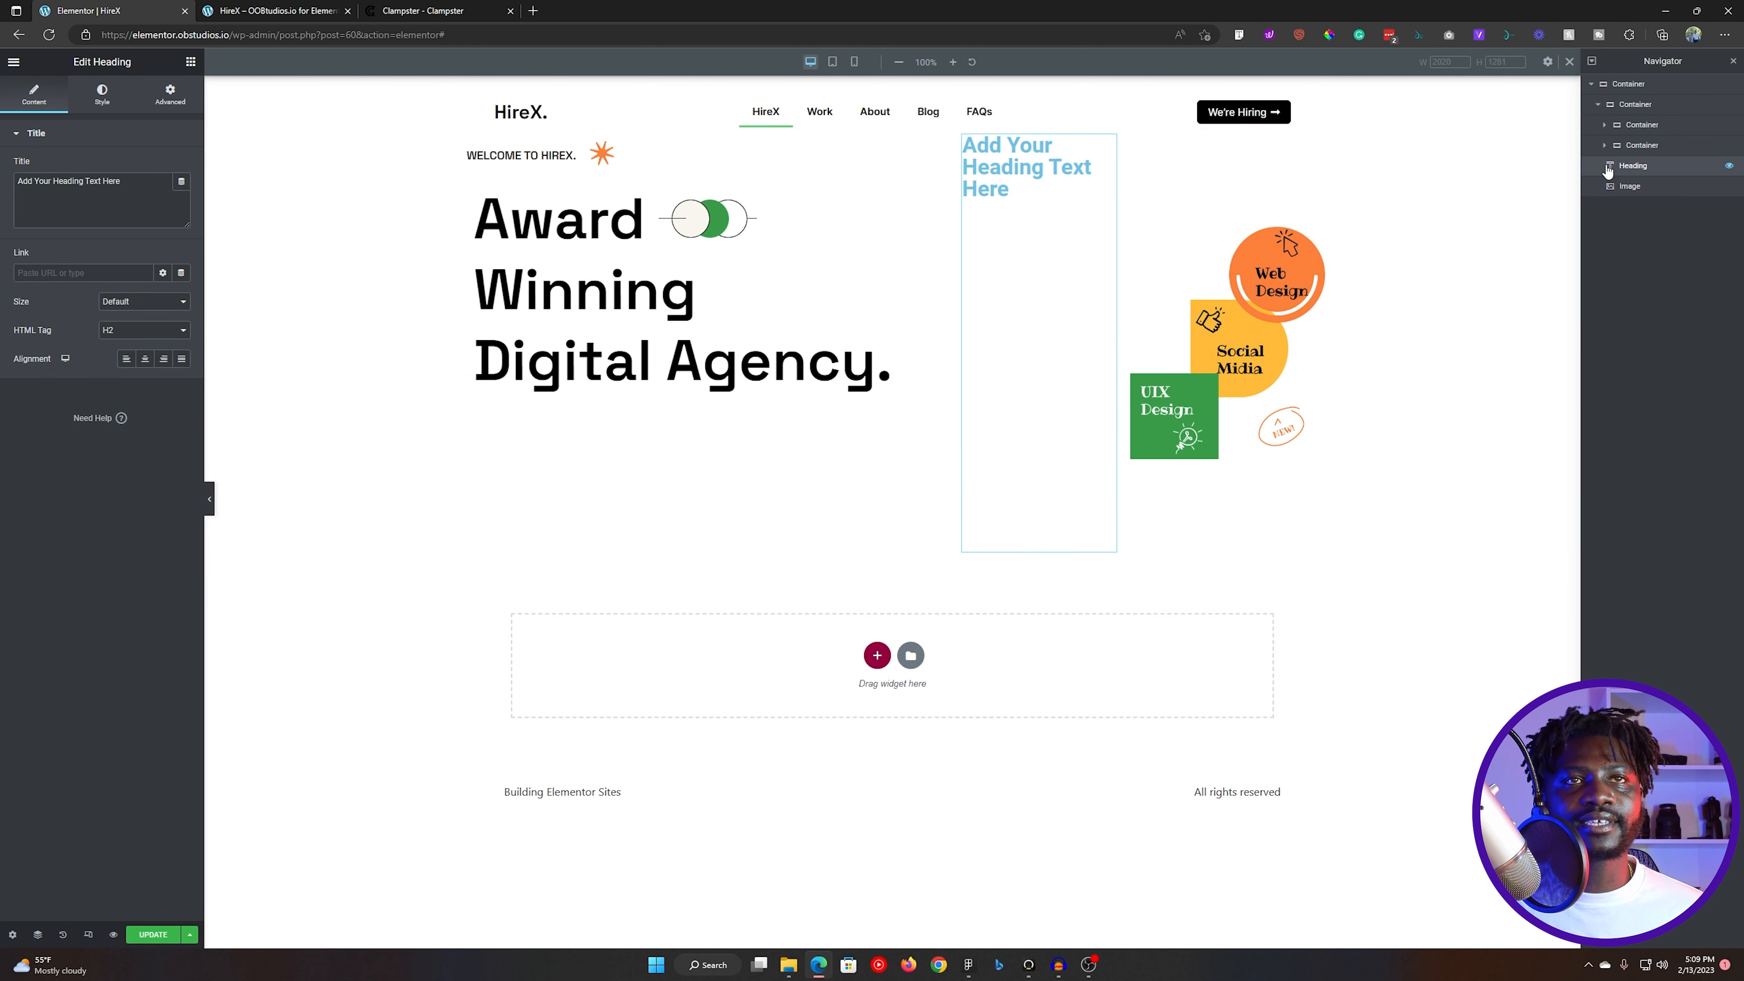
left_click(1616, 105)
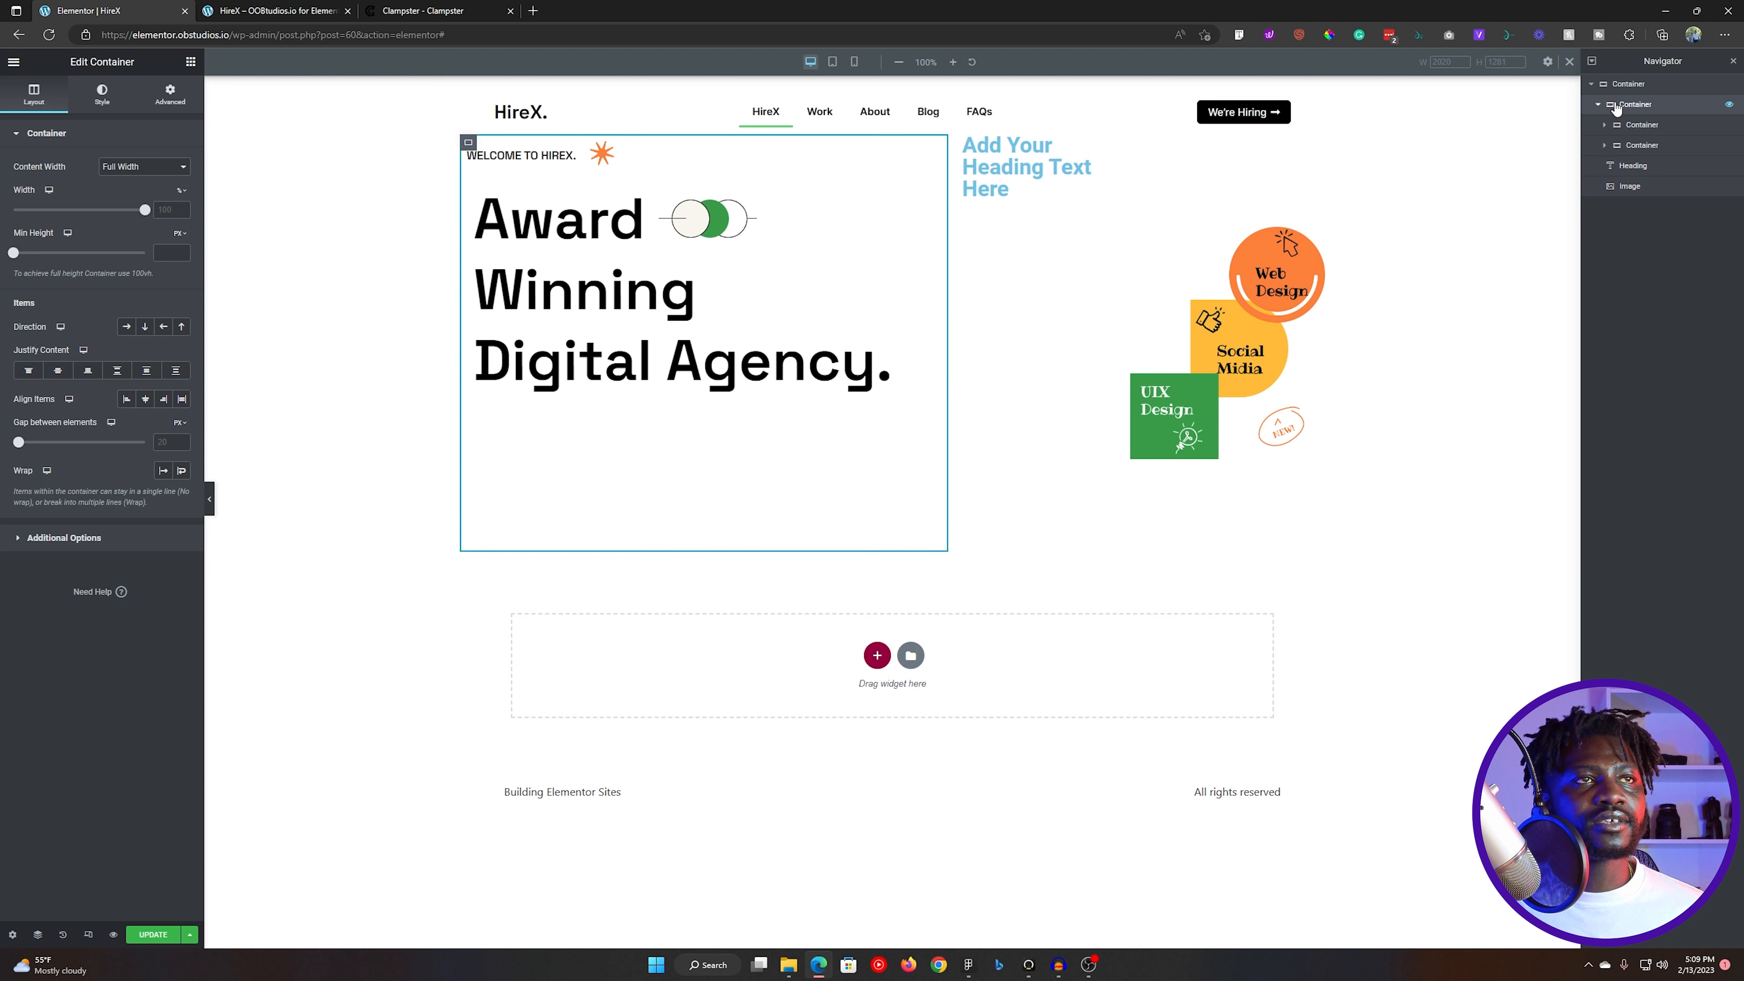
mouse_move(1637, 163)
left_mouse_down()
mouse_move(1637, 119)
mouse_move(1619, 126)
mouse_move(1634, 167)
left_mouse_up()
- Replace the new heading's text with "Digital Agency offering unique solutions to create digital presence and increase your sales."
left_click(128, 180)
key("ctrl+a")
key("ctrl+v")
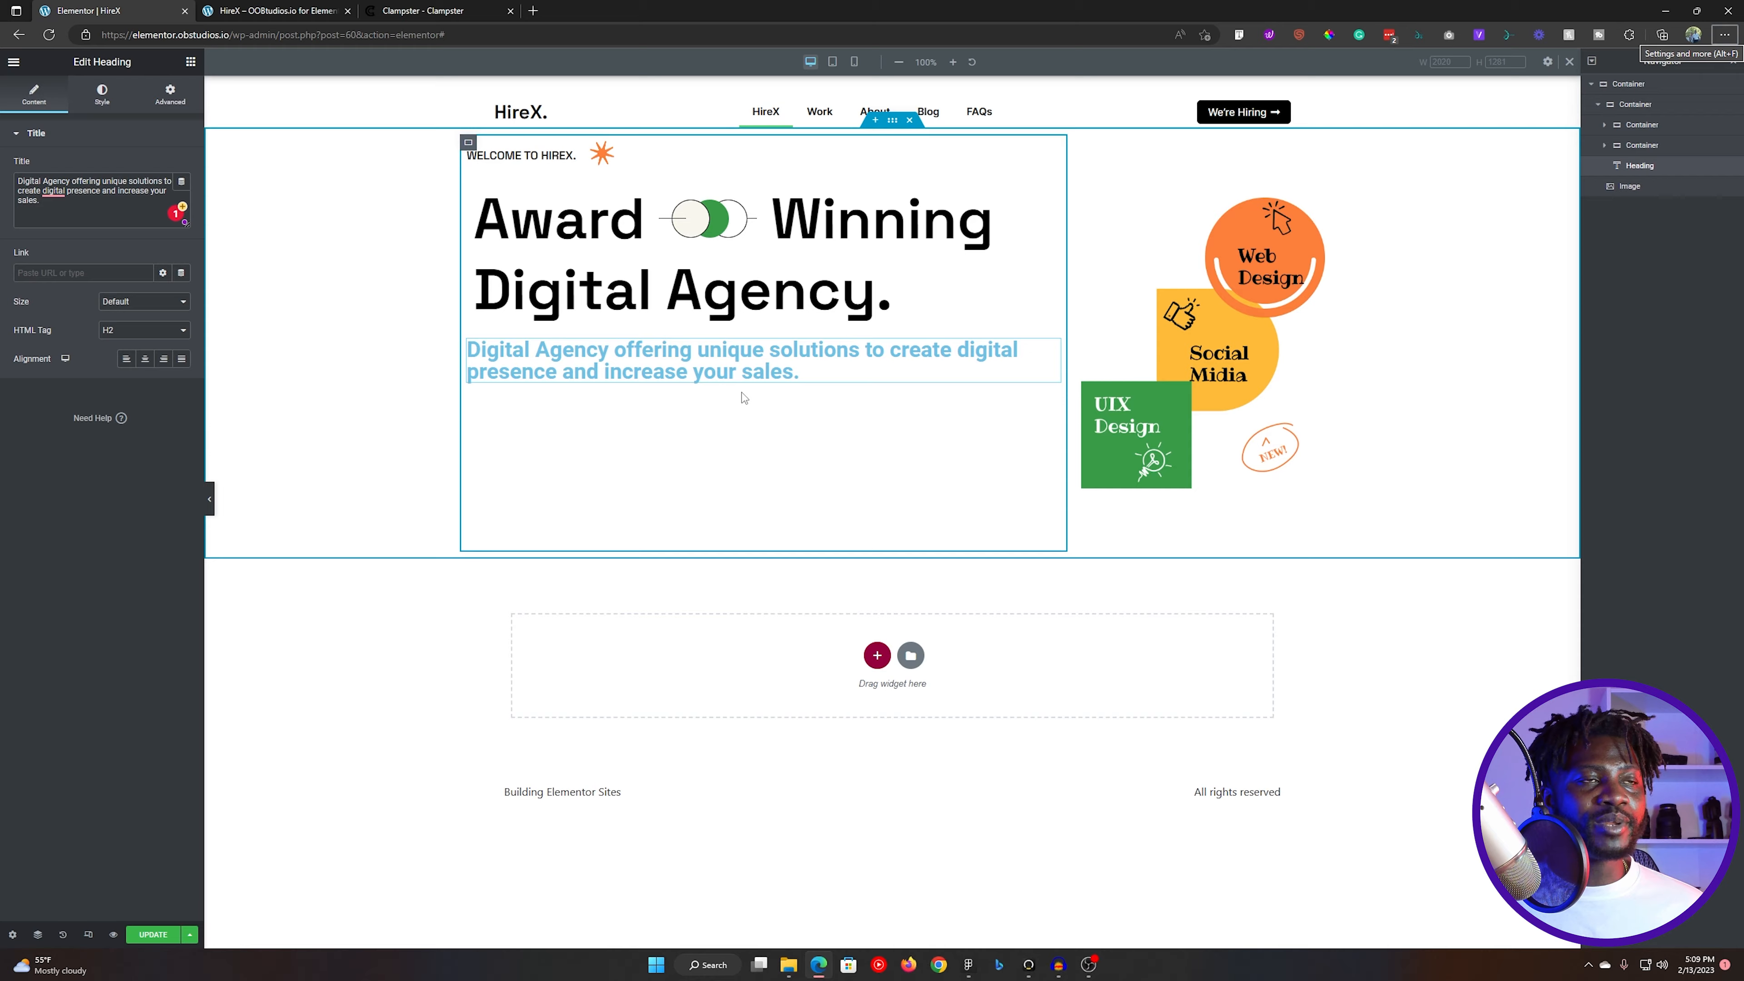
- Recheck the tagline in Figma and correct the heading's wording in Elementor to "create a digital presence"
key("alt+Tab")
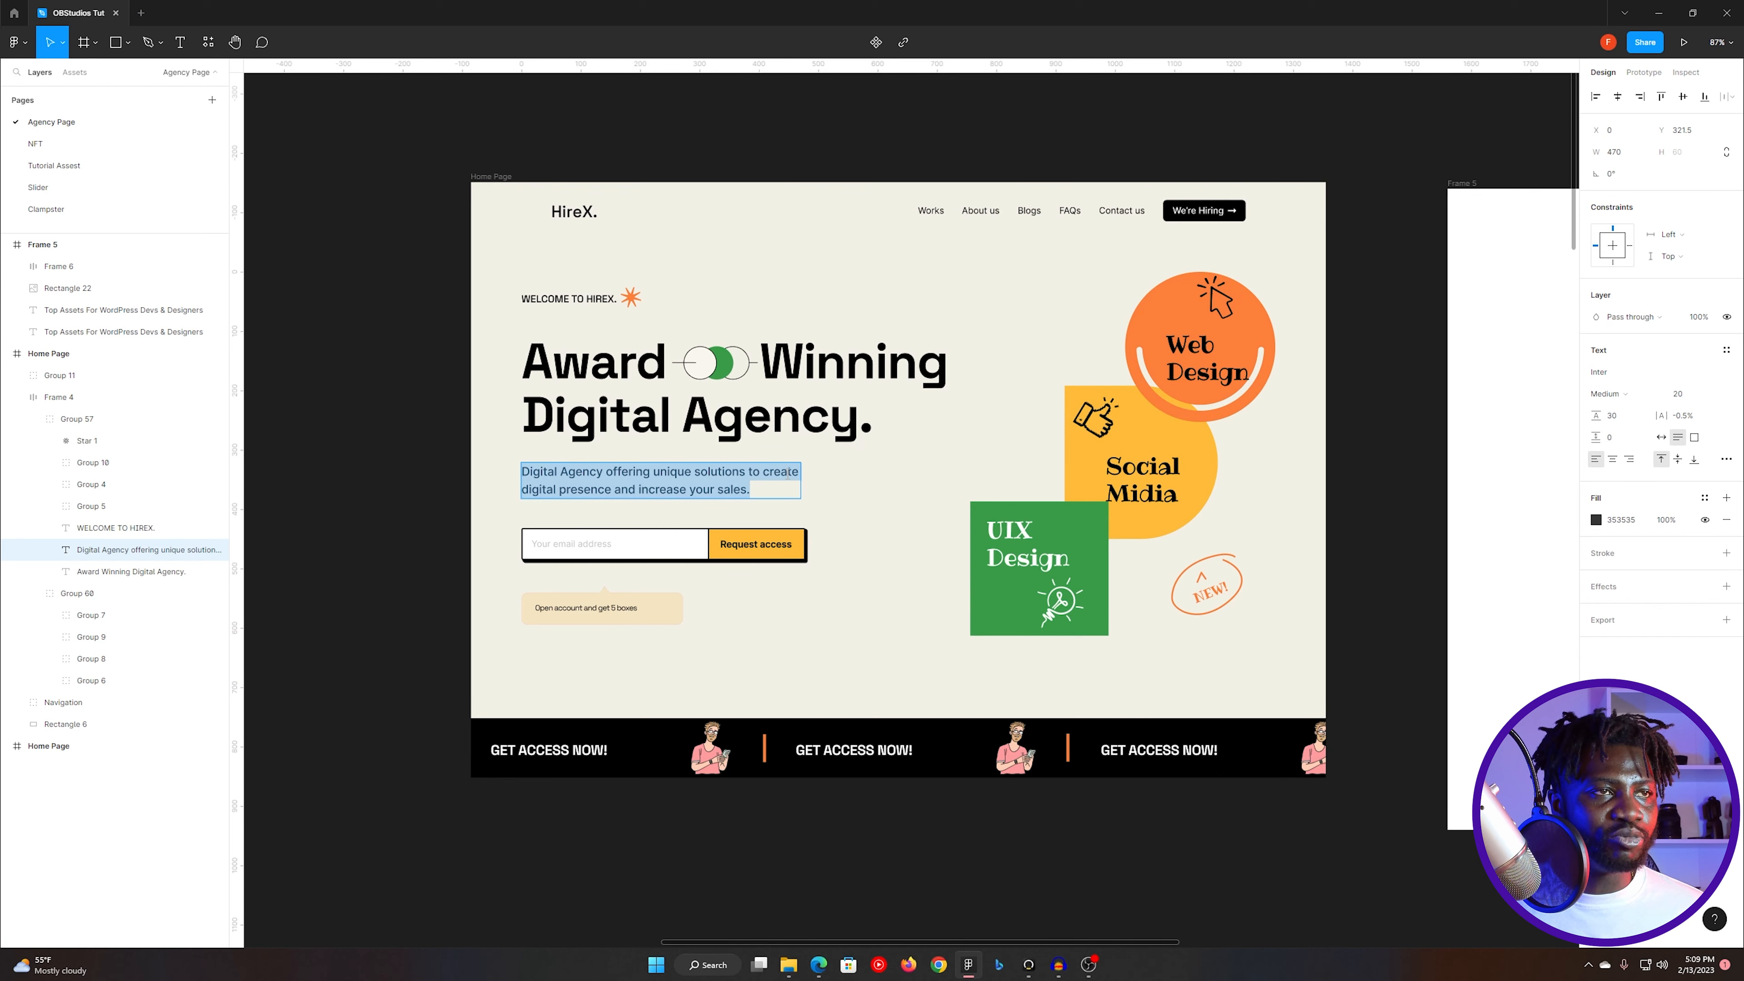
left_click(790, 473)
key("alt+Tab")
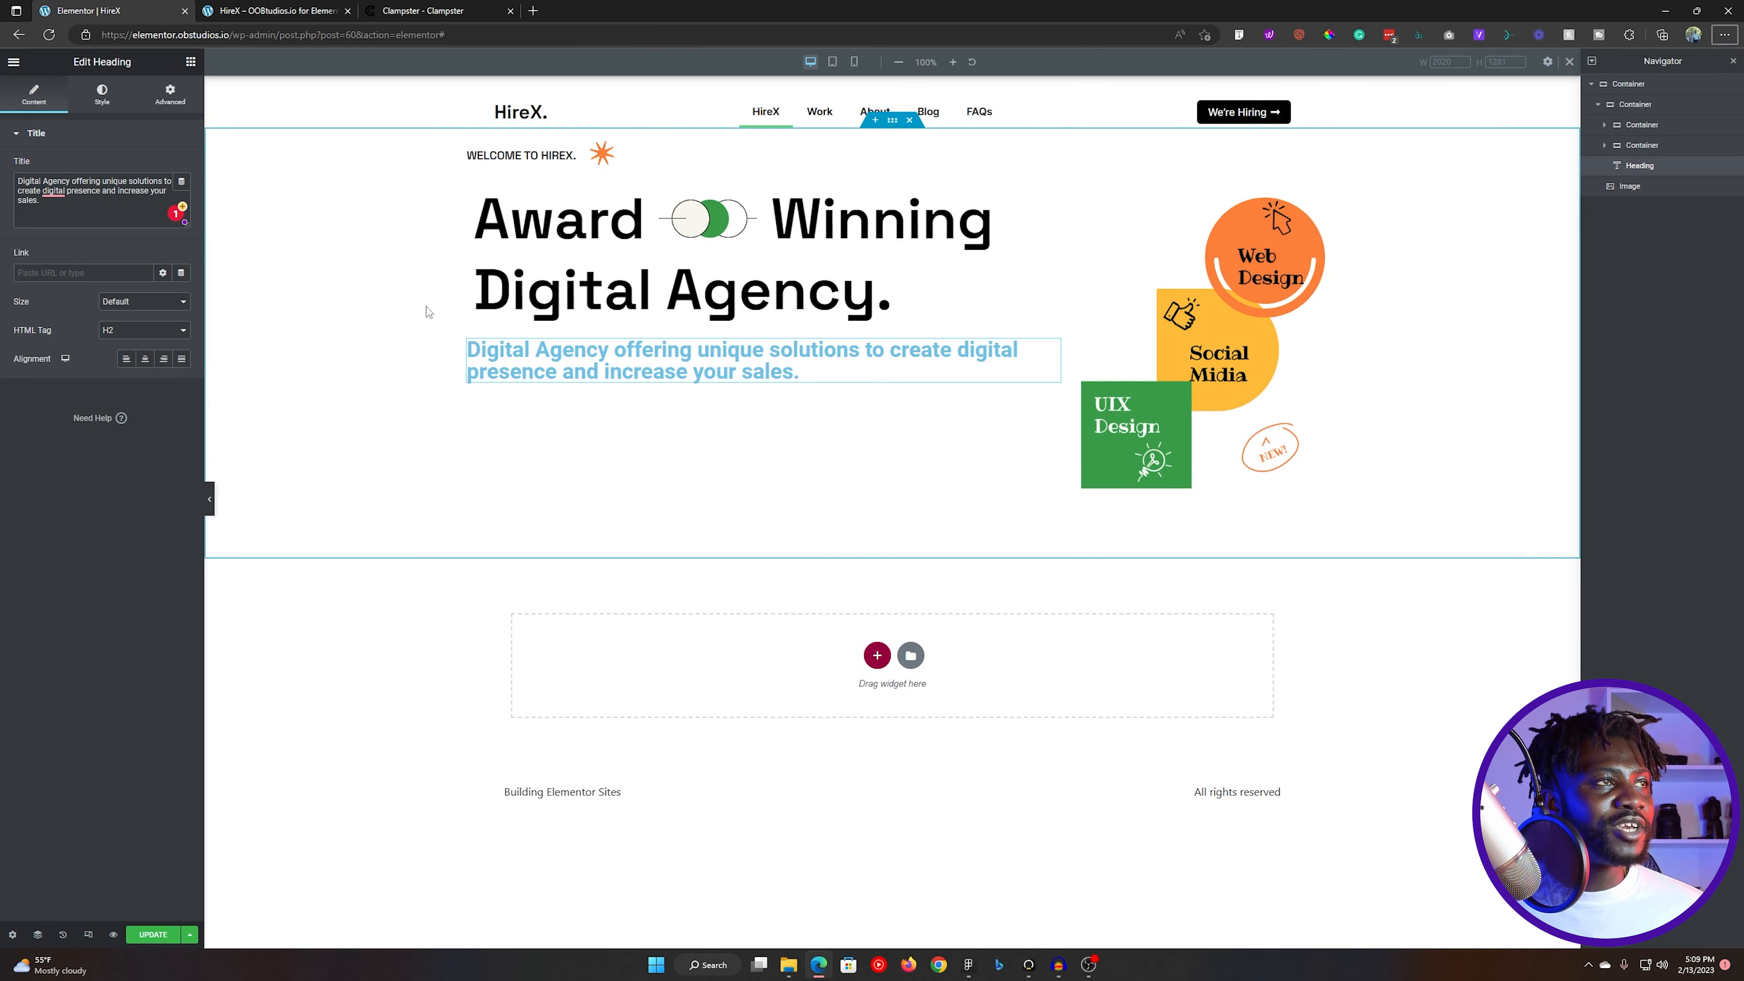
left_click(59, 196)
left_click(75, 225)
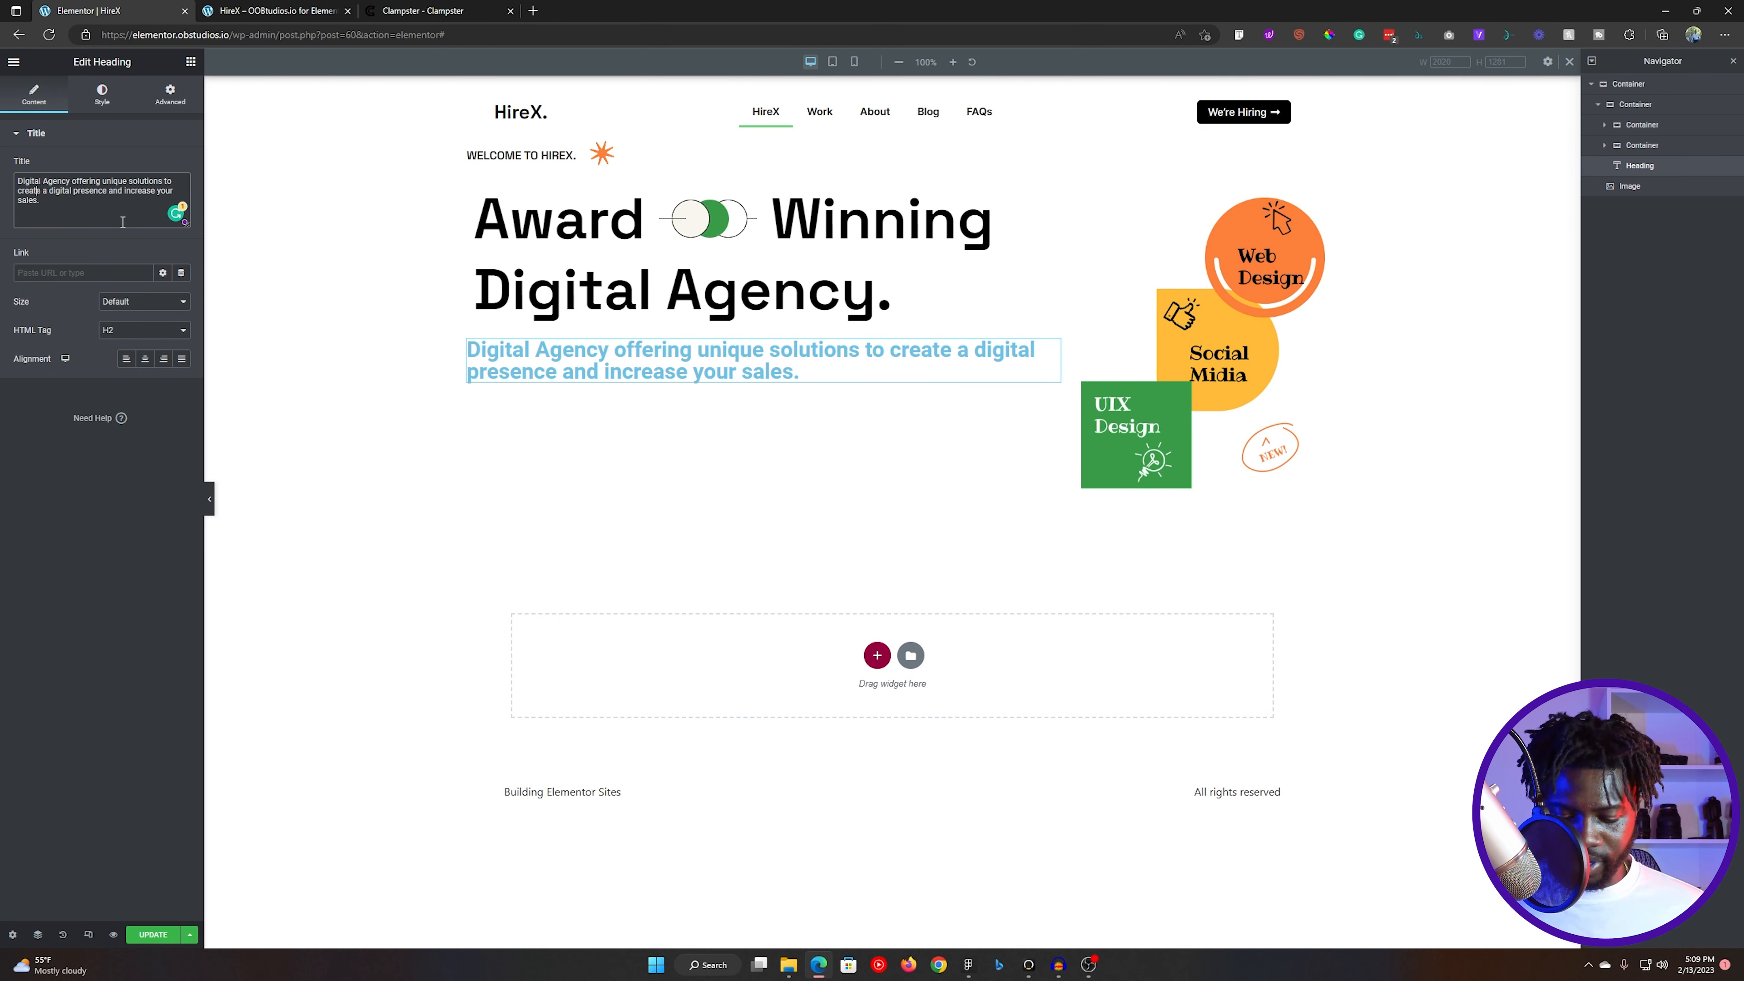
- Try to force a line break after "create" in the tagline heading with a <br> tag, then remove it
key("Return")
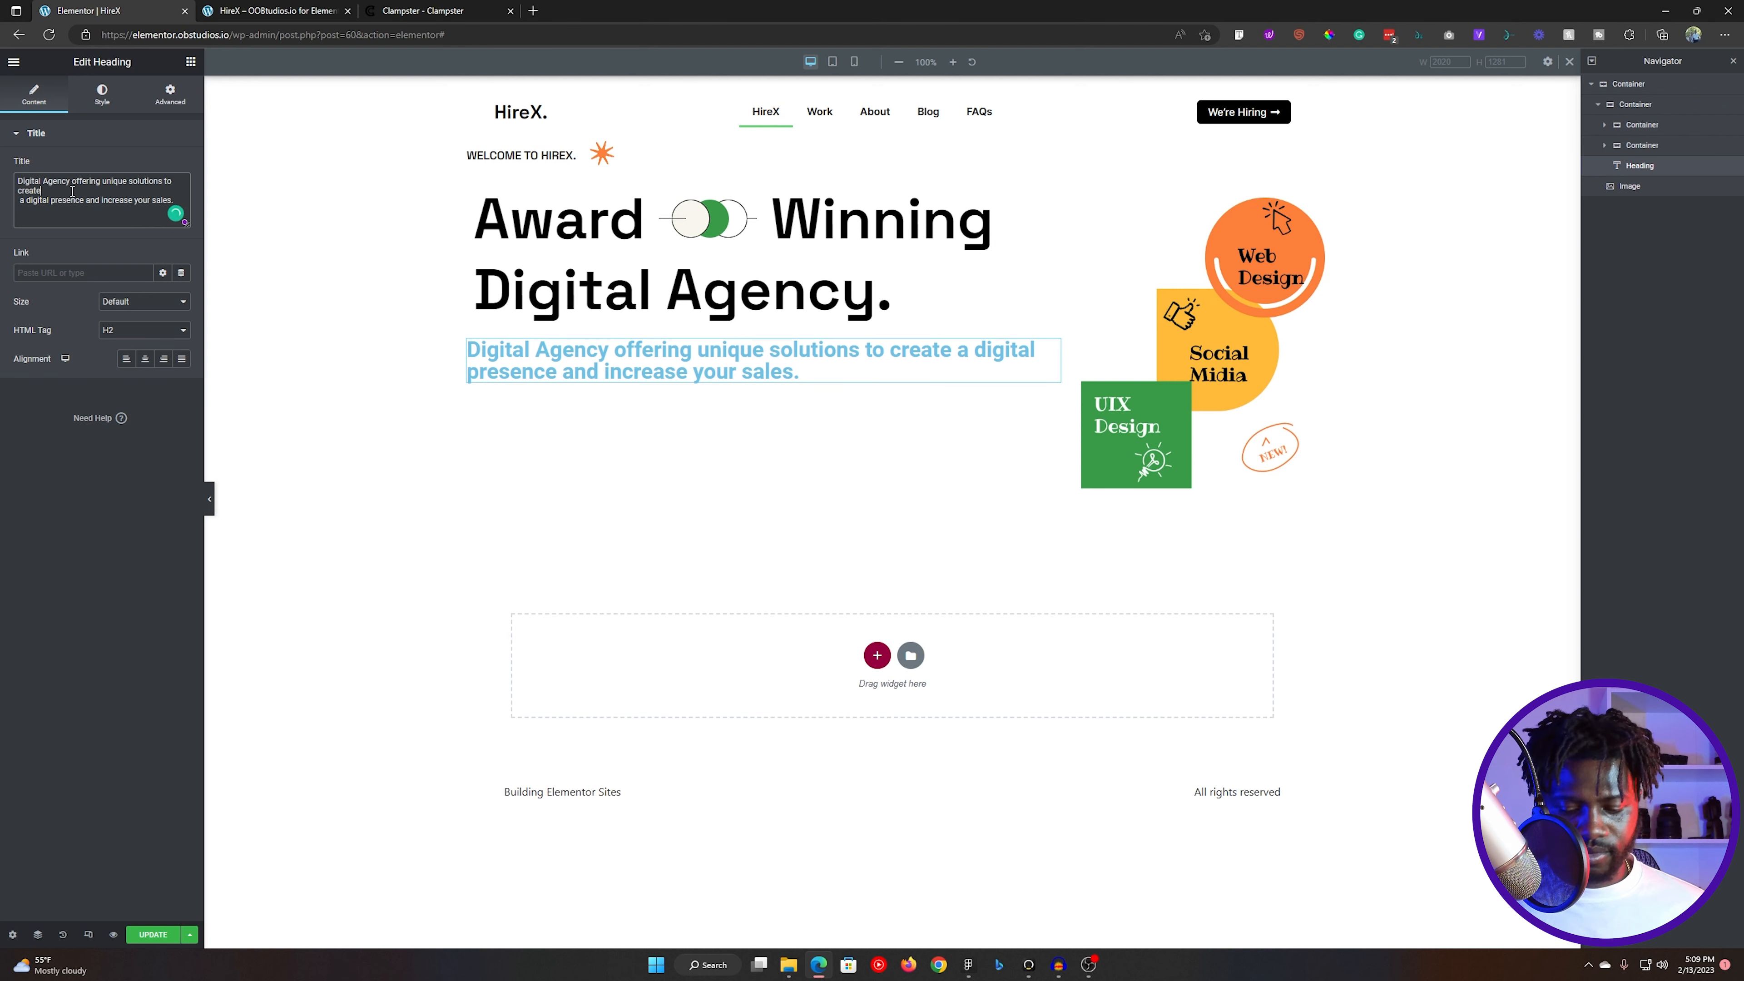
key("Delete")
type("<br> a digital presence and increase your sales.")
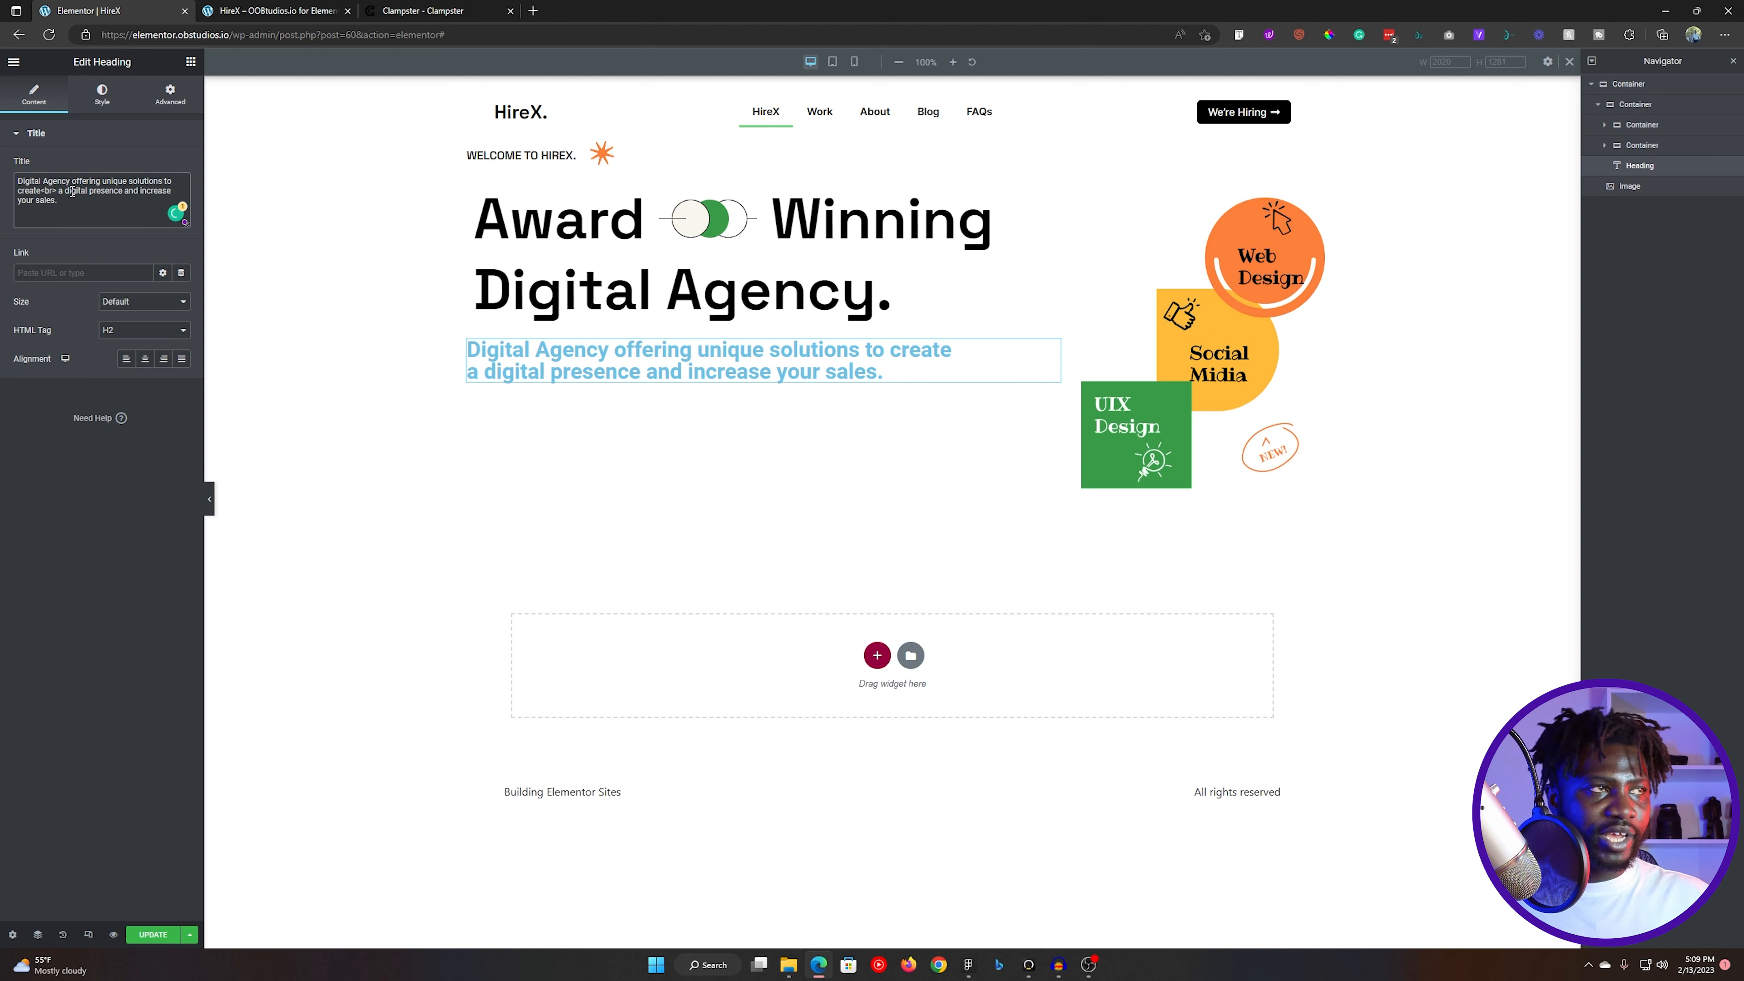
key("BackSpace")
key("BackSpace")
key("BackSpace")
key("BackSpace")
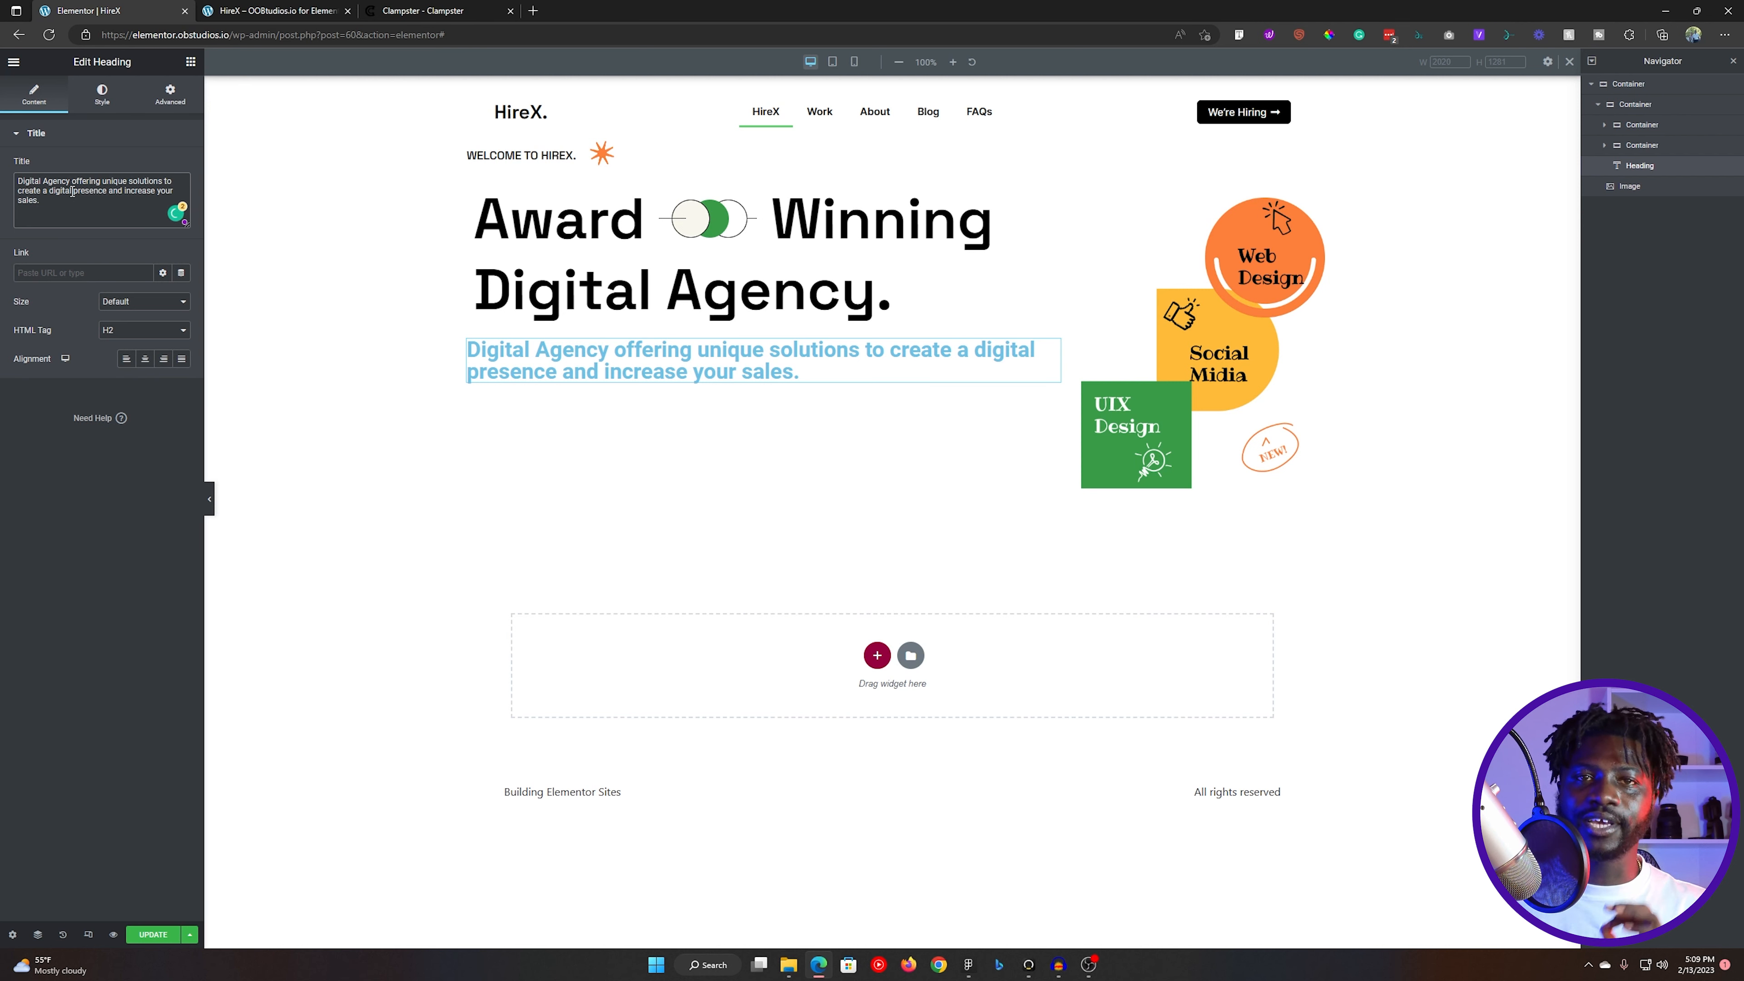
- Check the tagline's width in Figma and give the Elementor heading a custom width of 470 px
left_click(183, 102)
left_click(127, 273)
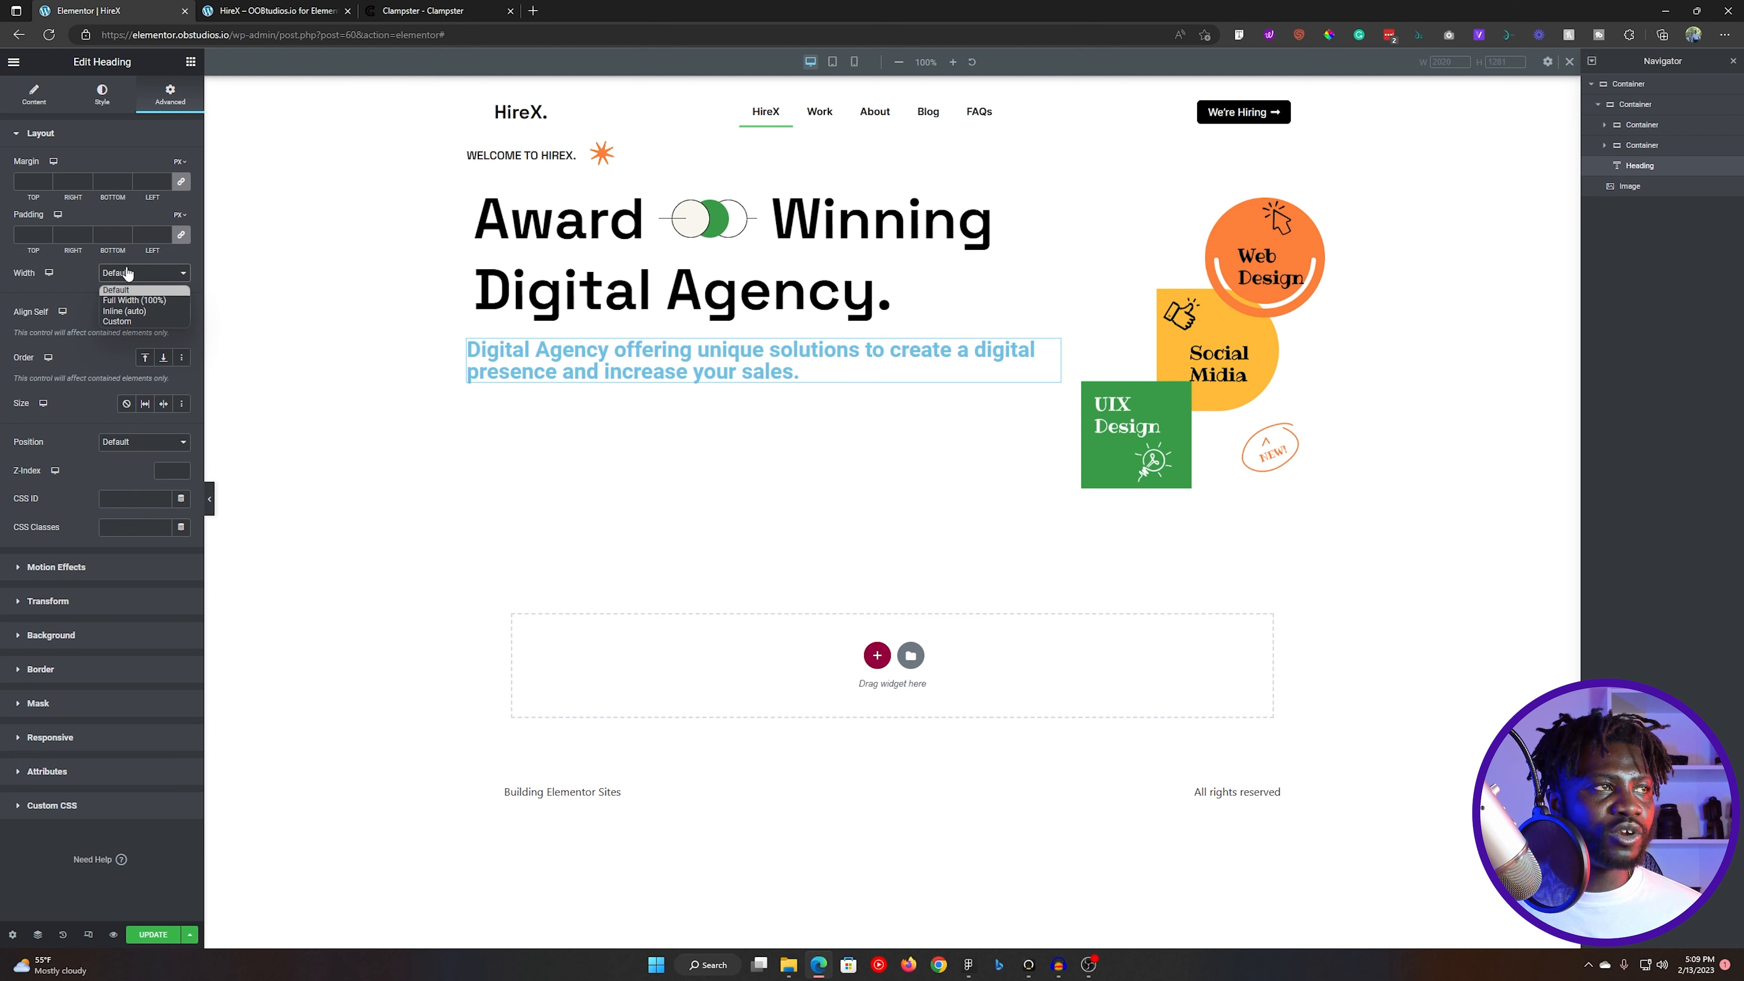
left_click(130, 321)
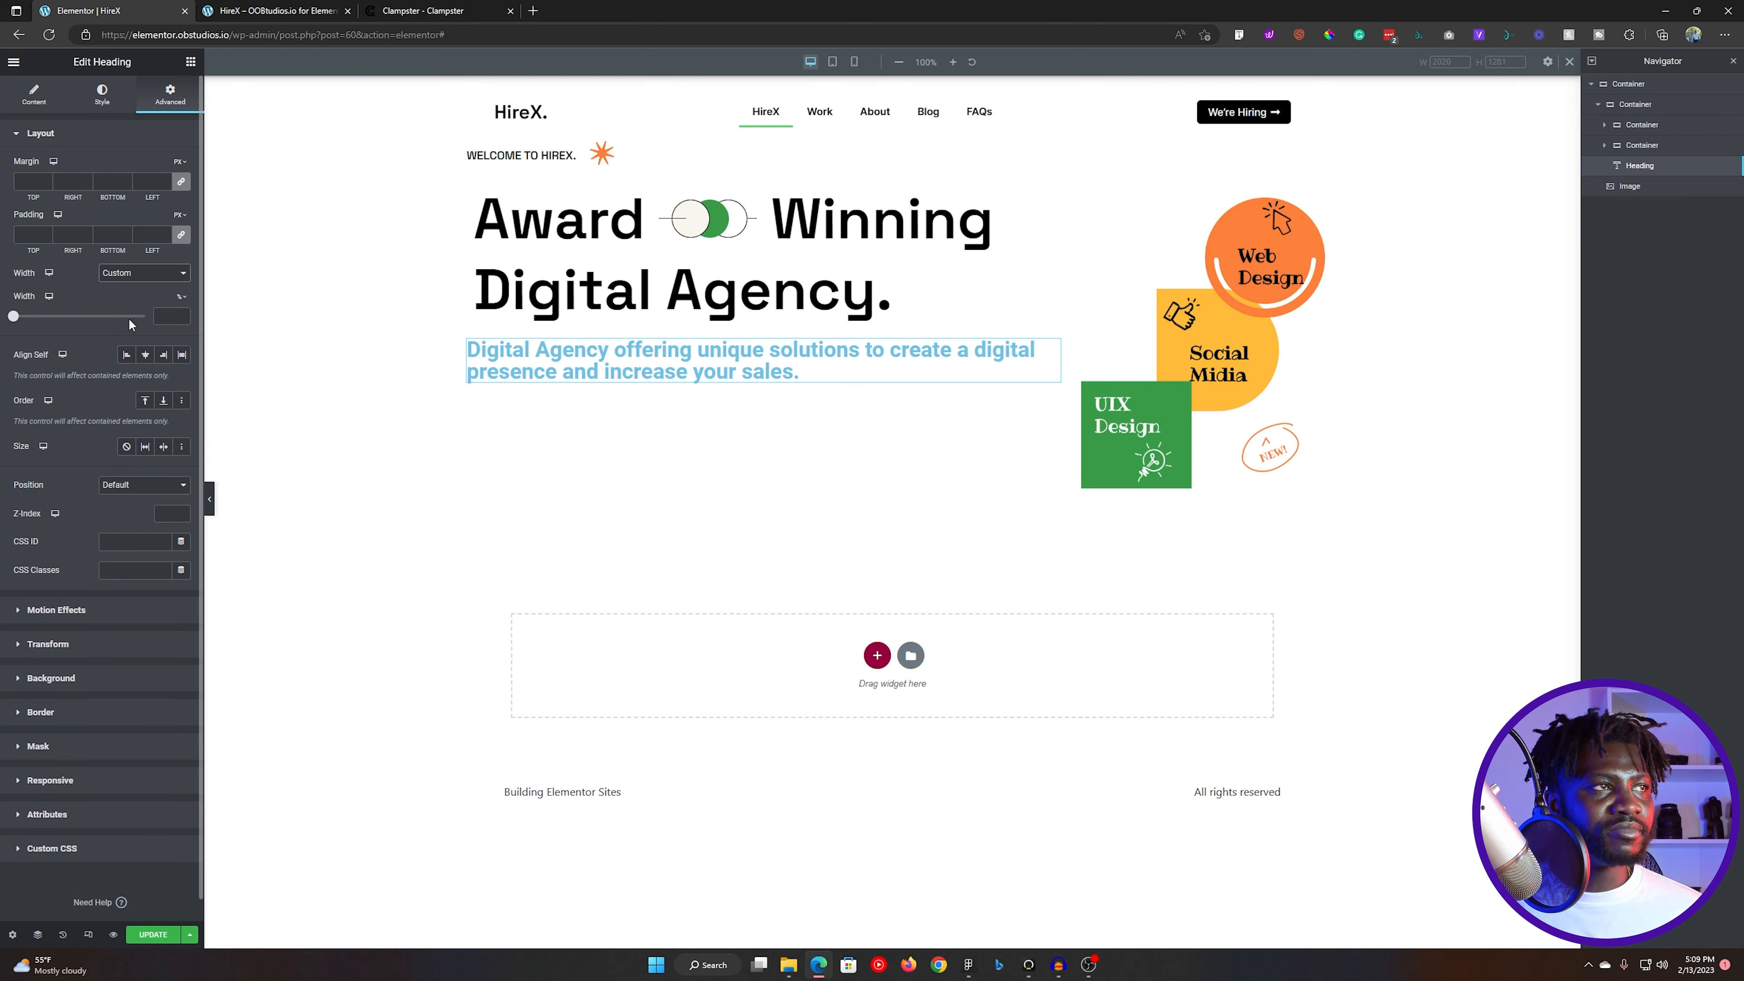
key("alt+Tab")
left_click(708, 486)
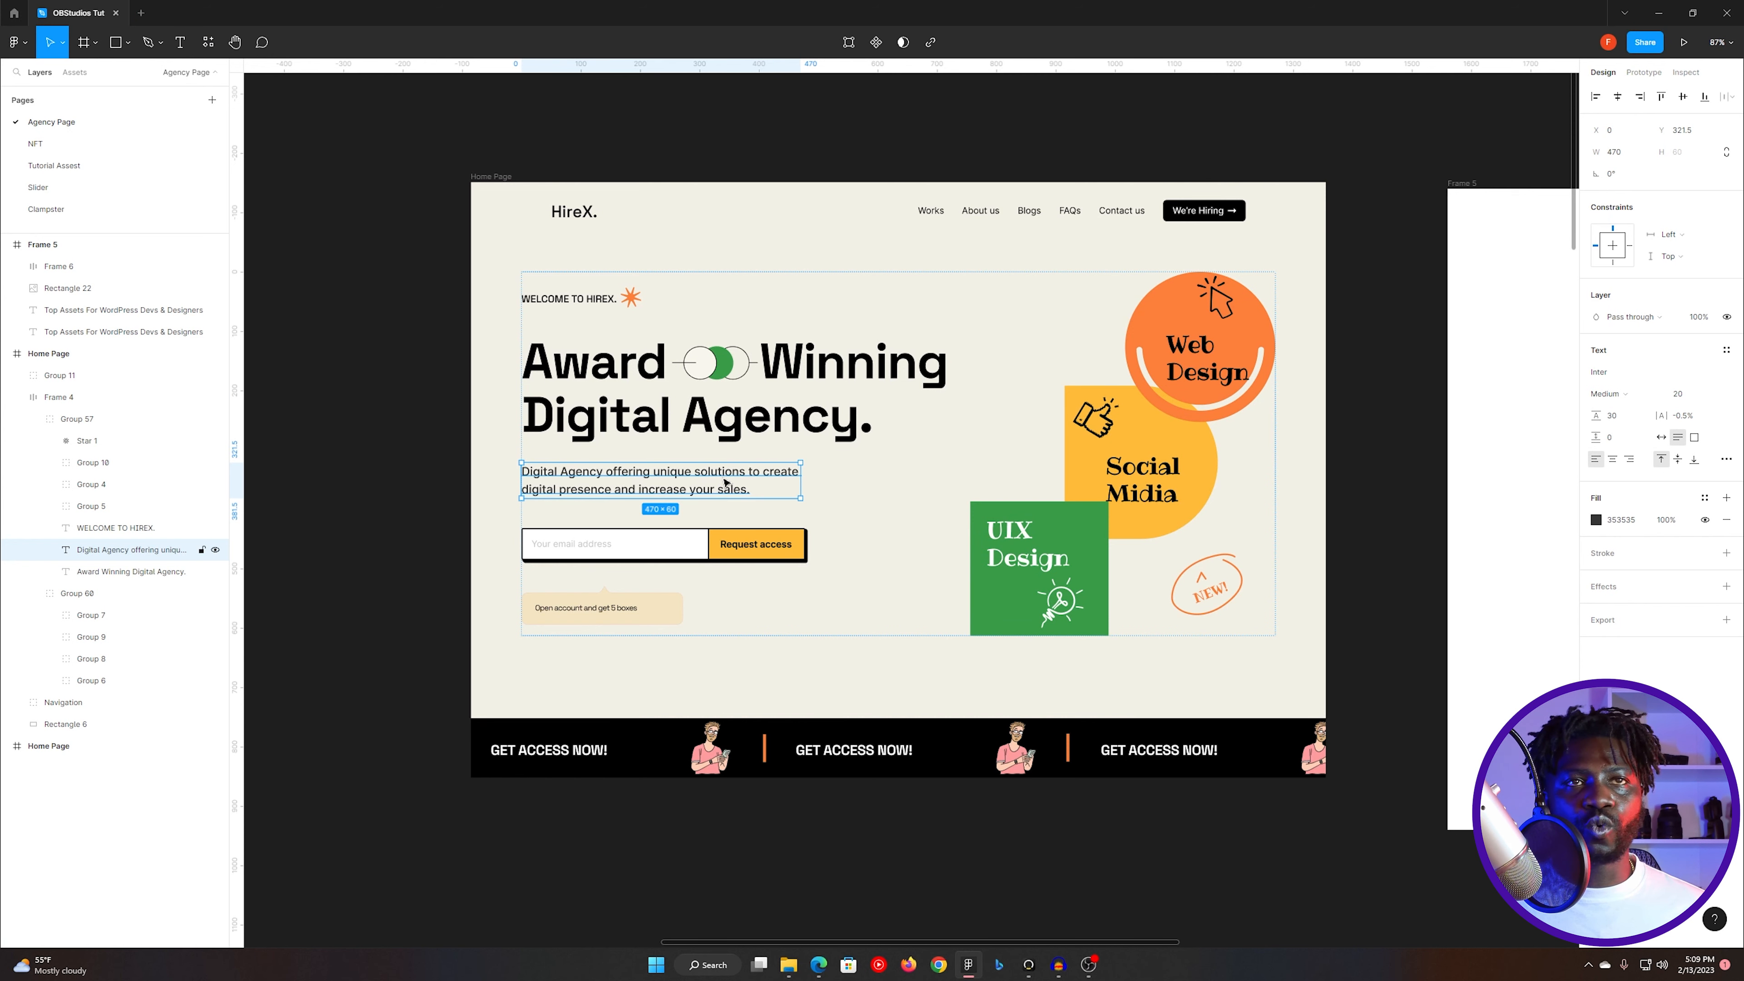
left_click(1620, 151)
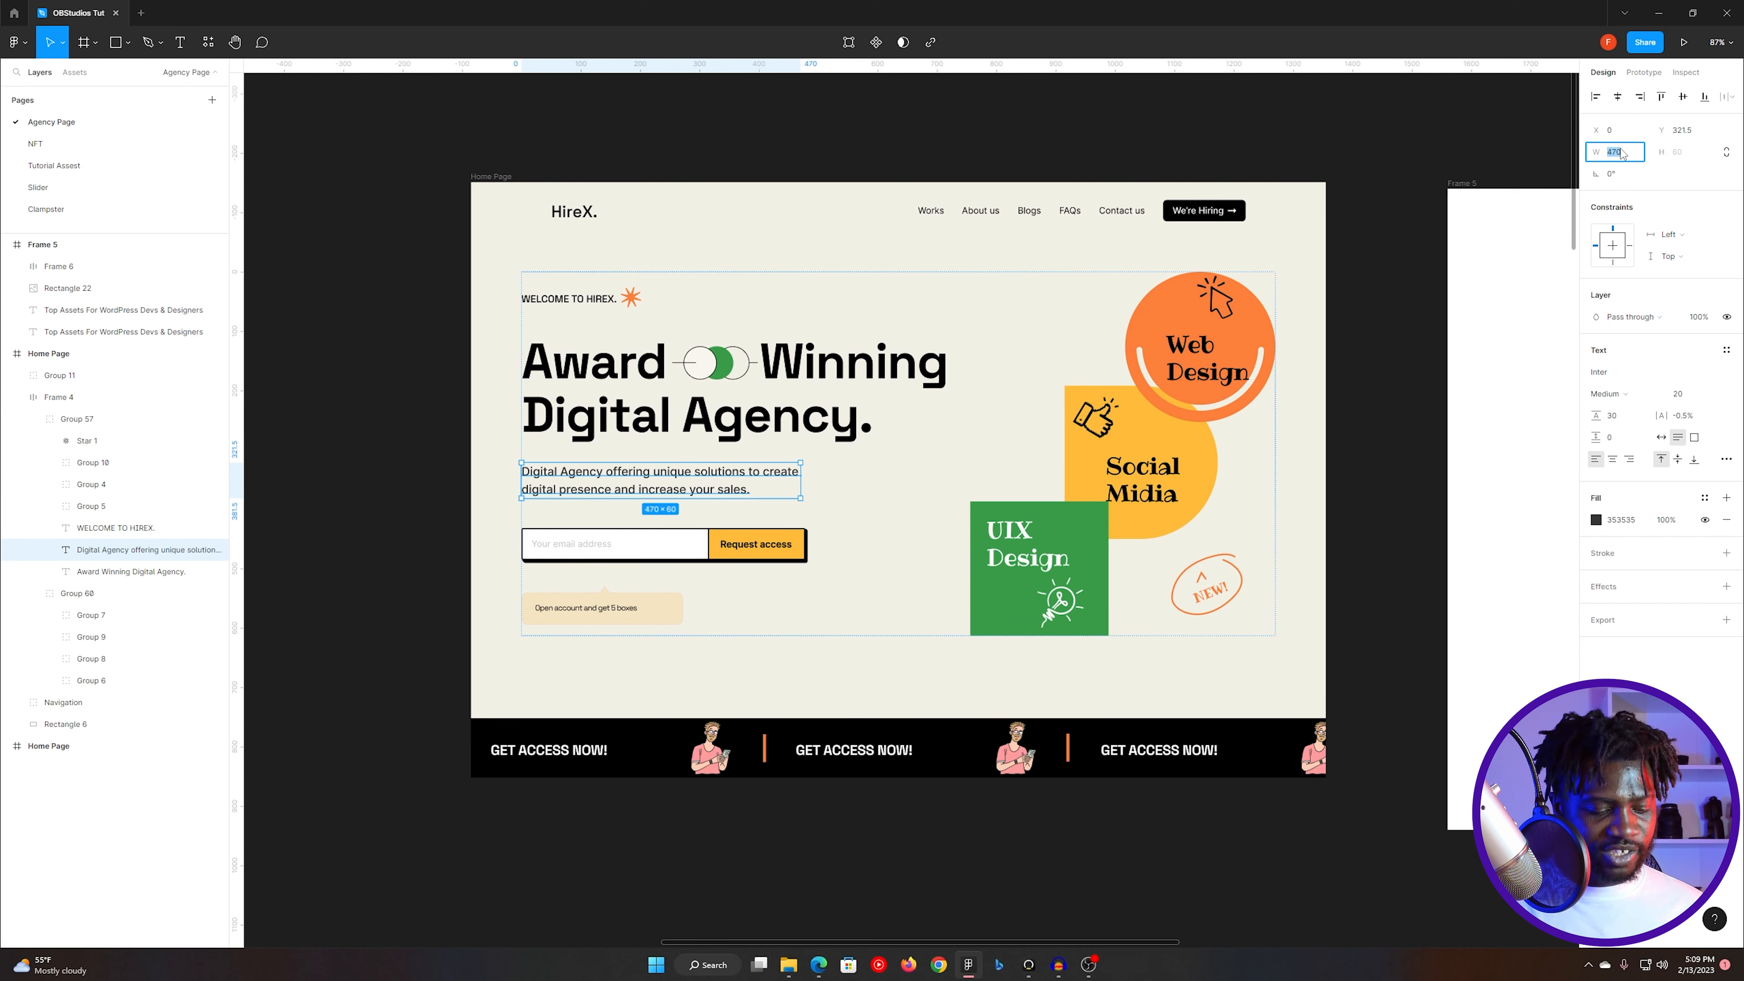
key("alt+Tab")
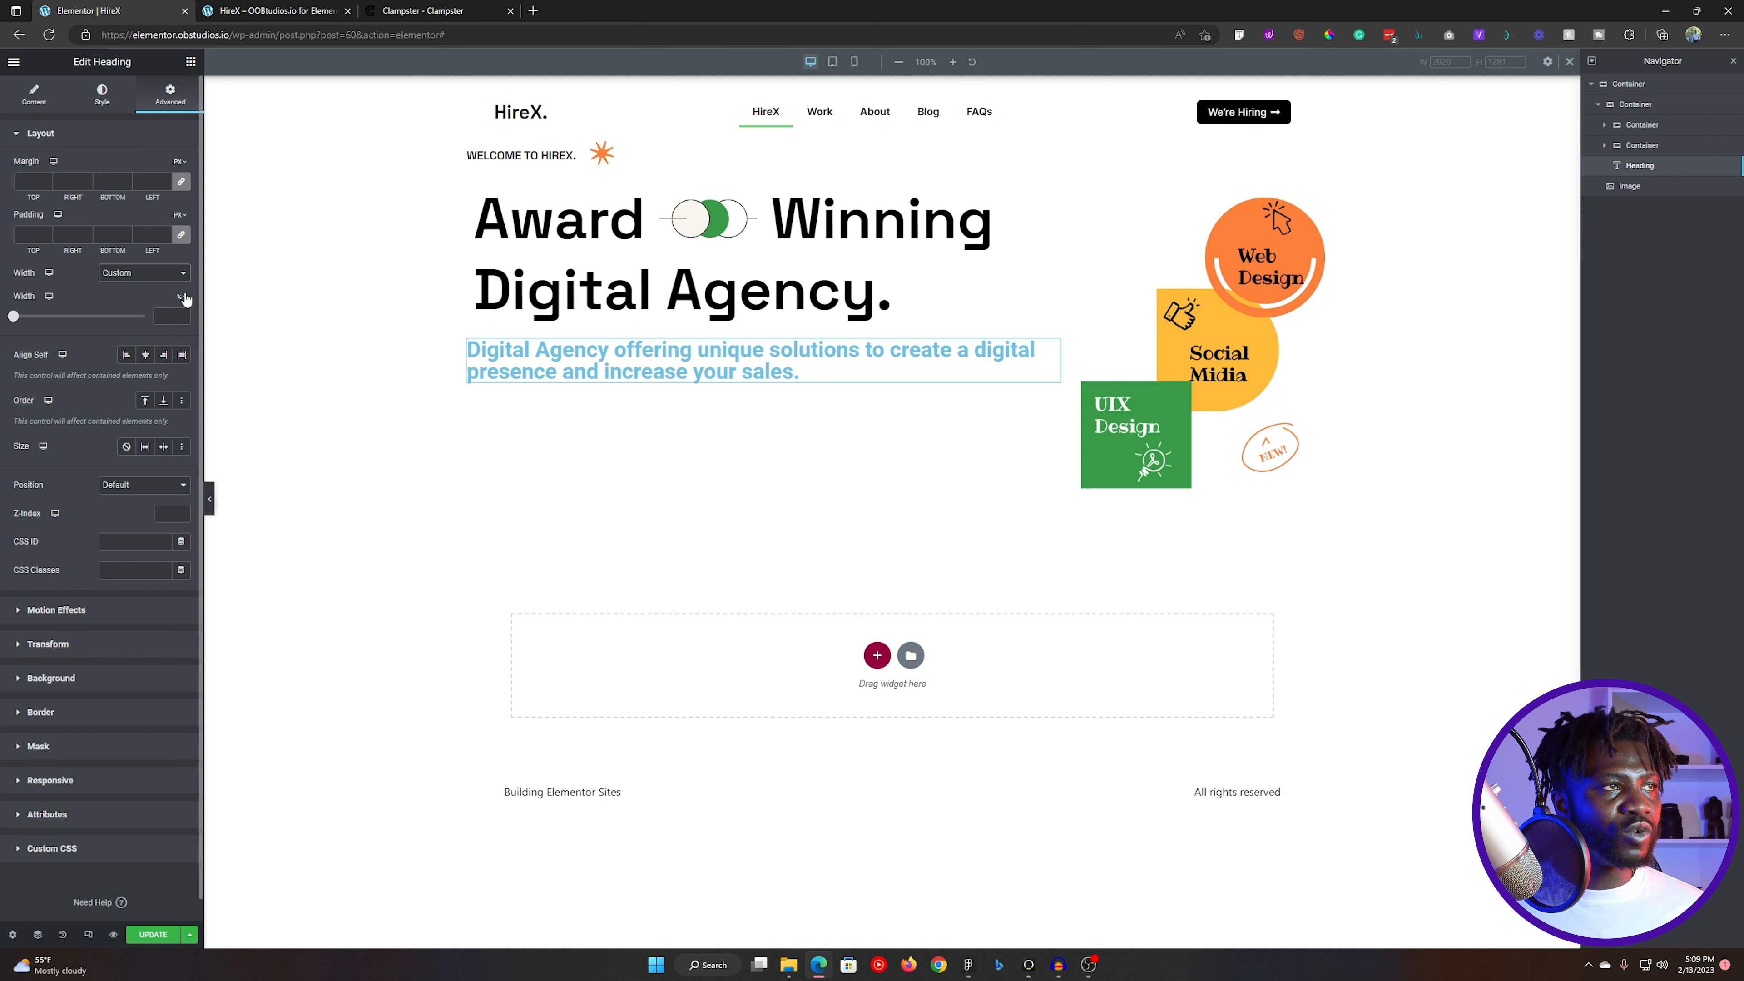
left_click(176, 315)
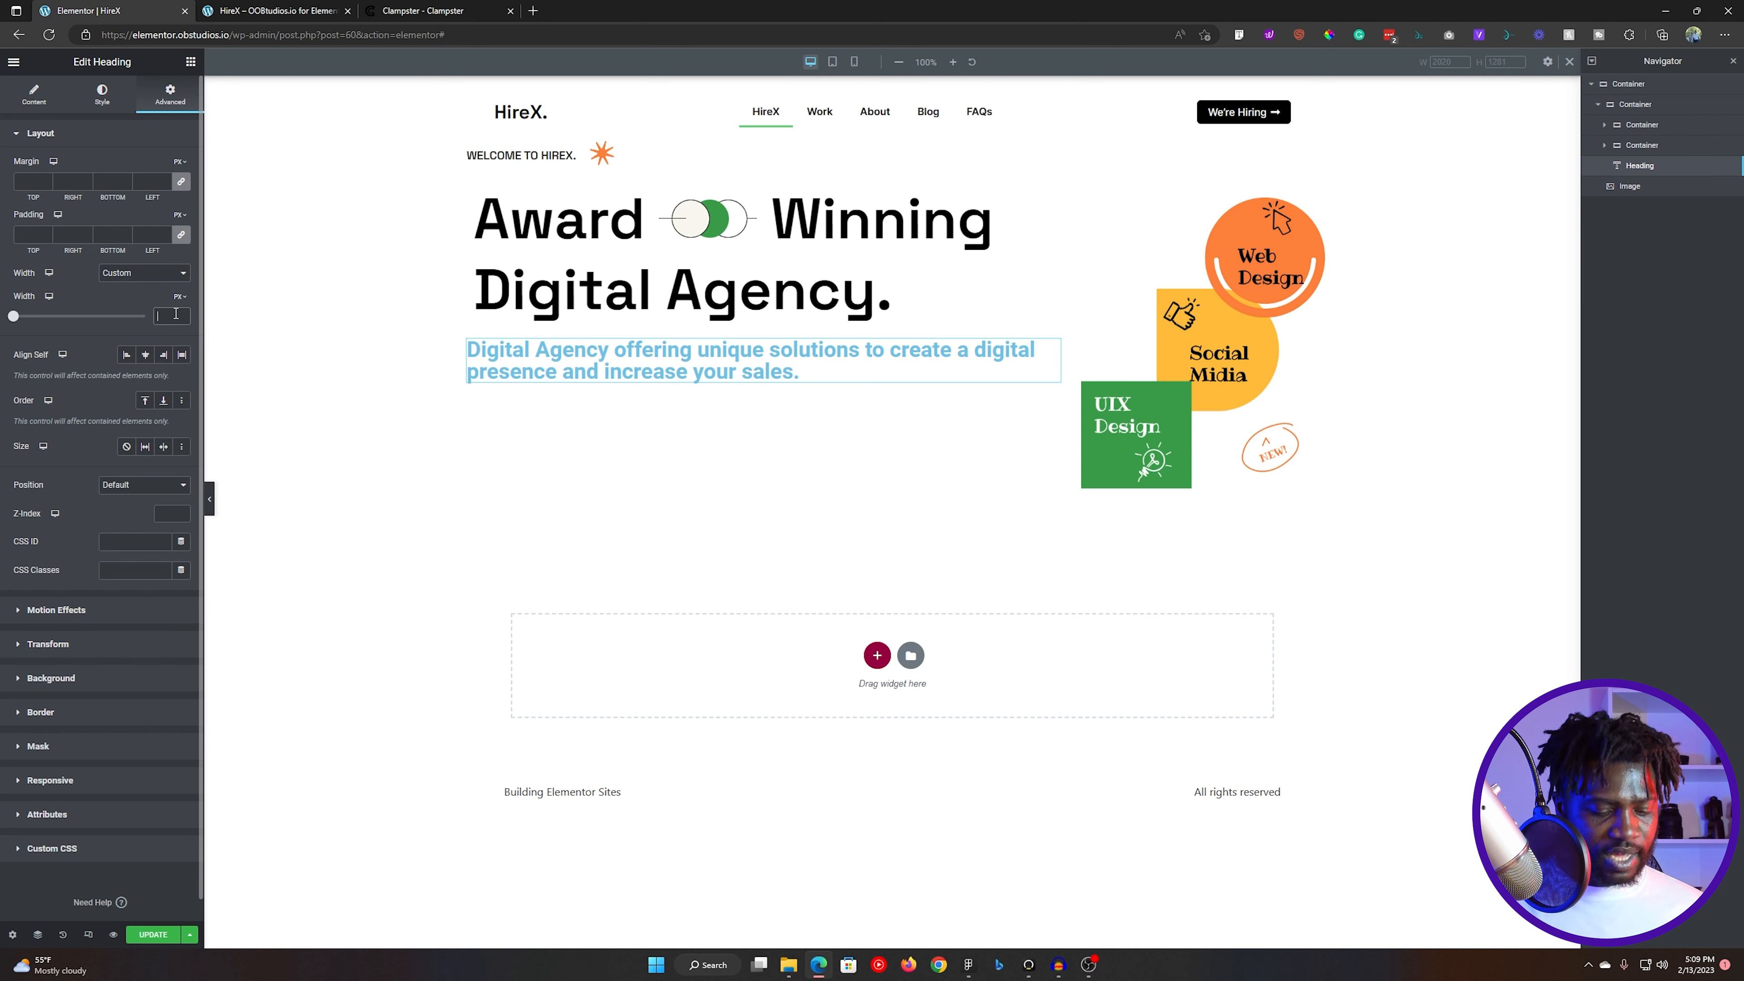
type("470")
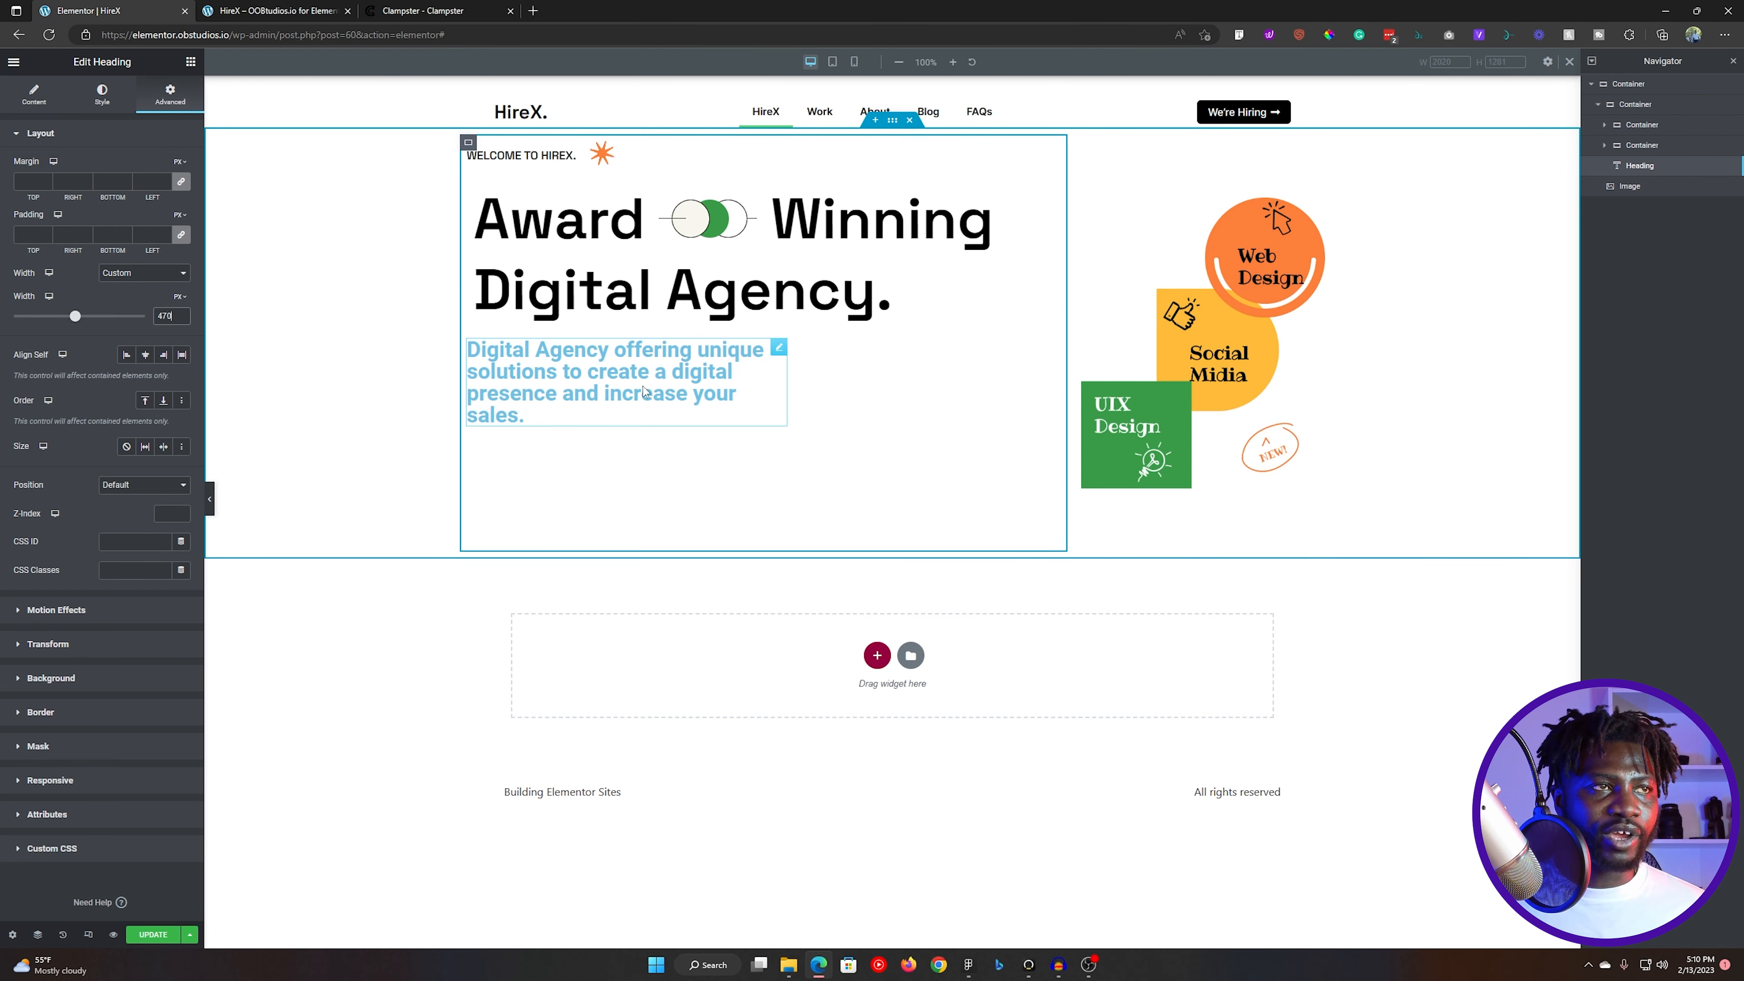
- Check the tagline's font size in Figma, then generate and copy a Clampster clamp value with minimum 16 px and maximum 20 px
key("alt+Tab")
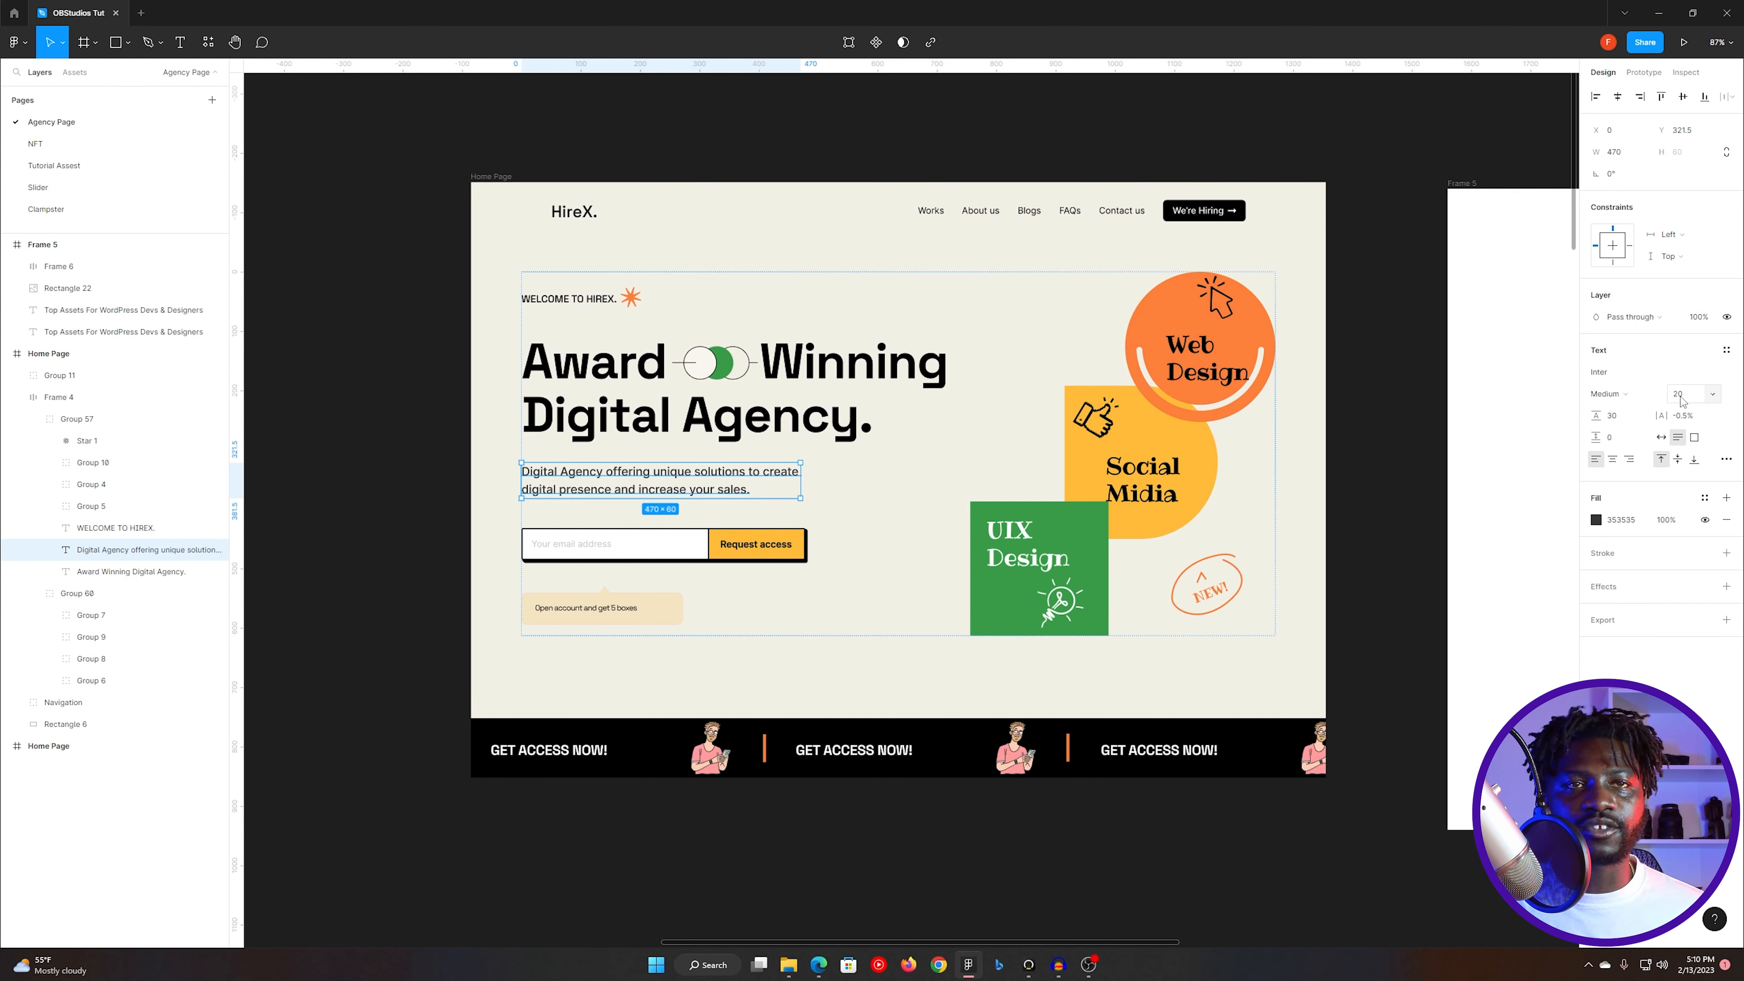
left_click(1683, 398)
key("alt+Tab")
left_click(469, 9)
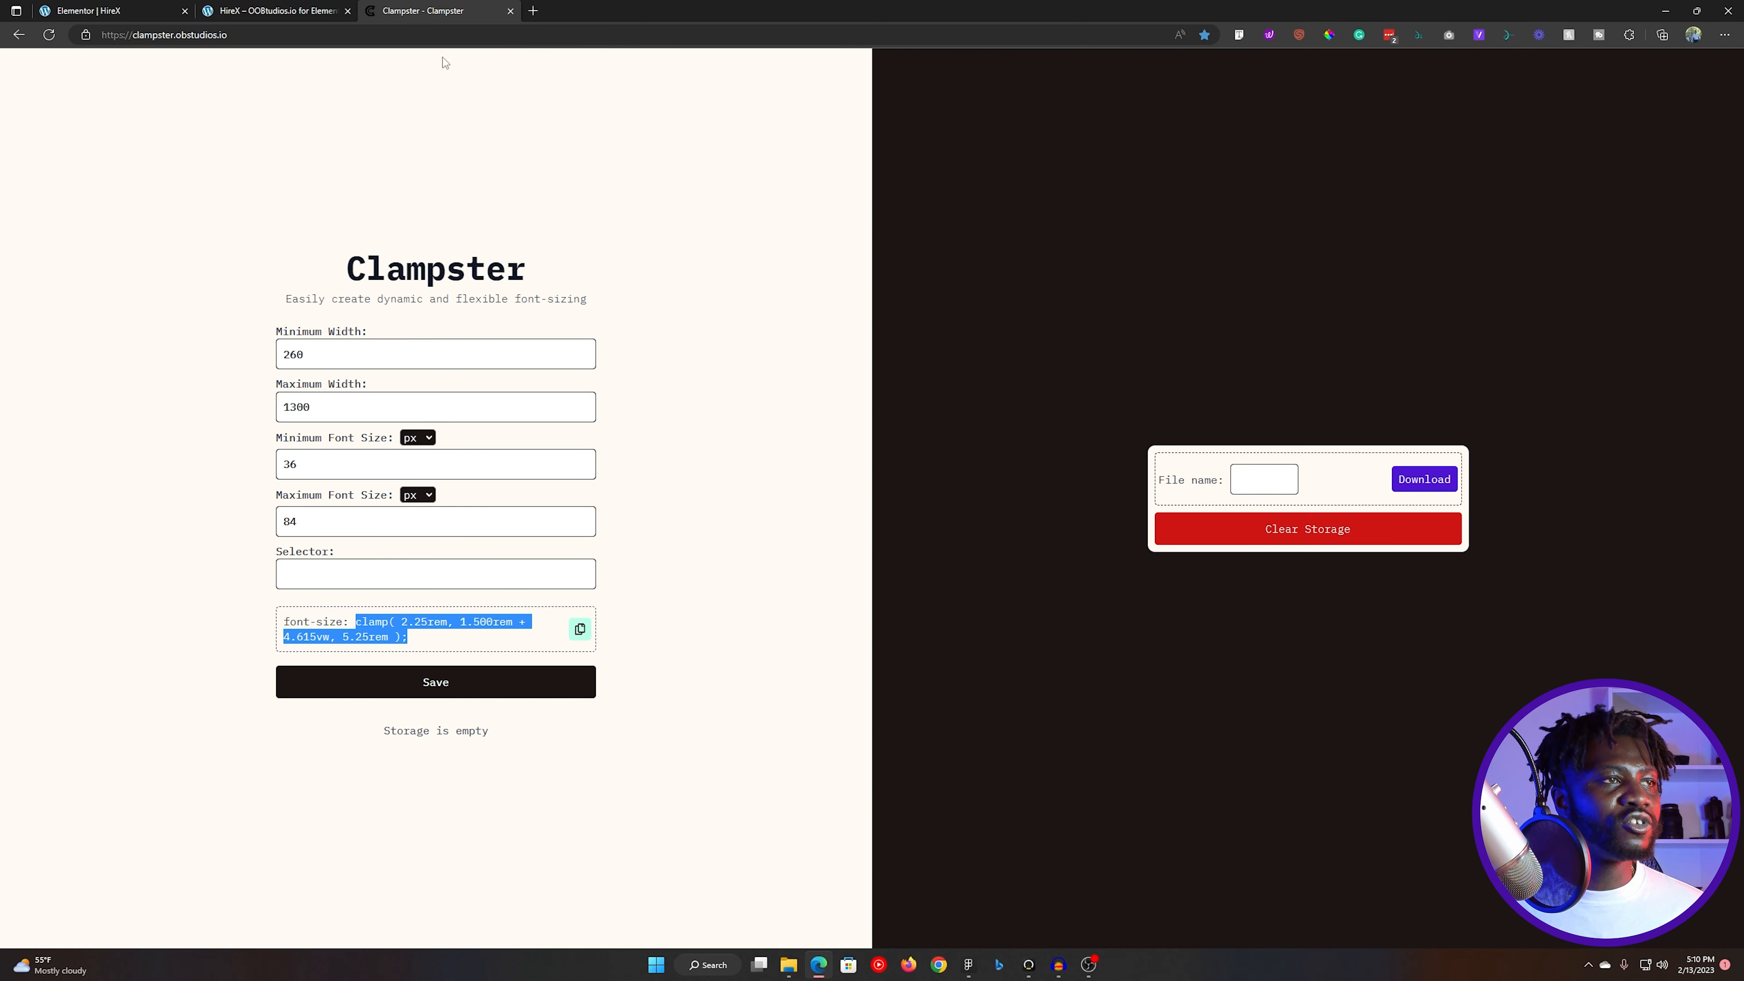
double_click(374, 526)
type("20")
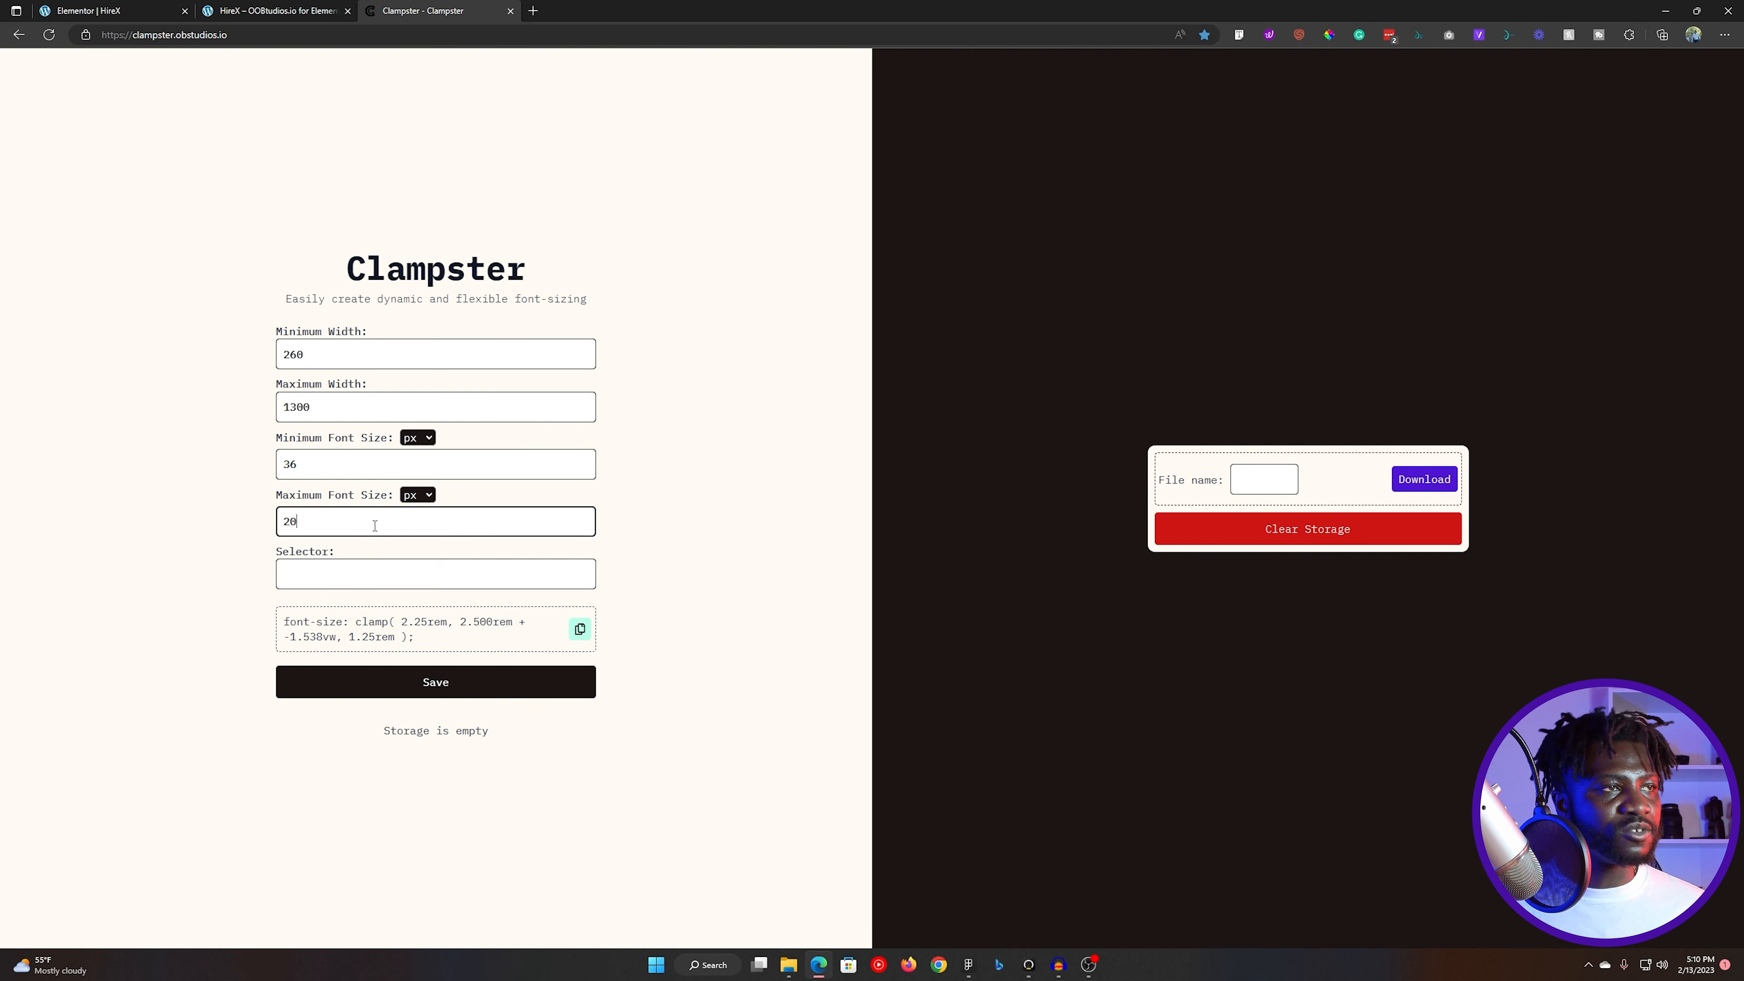
double_click(379, 463)
type("16")
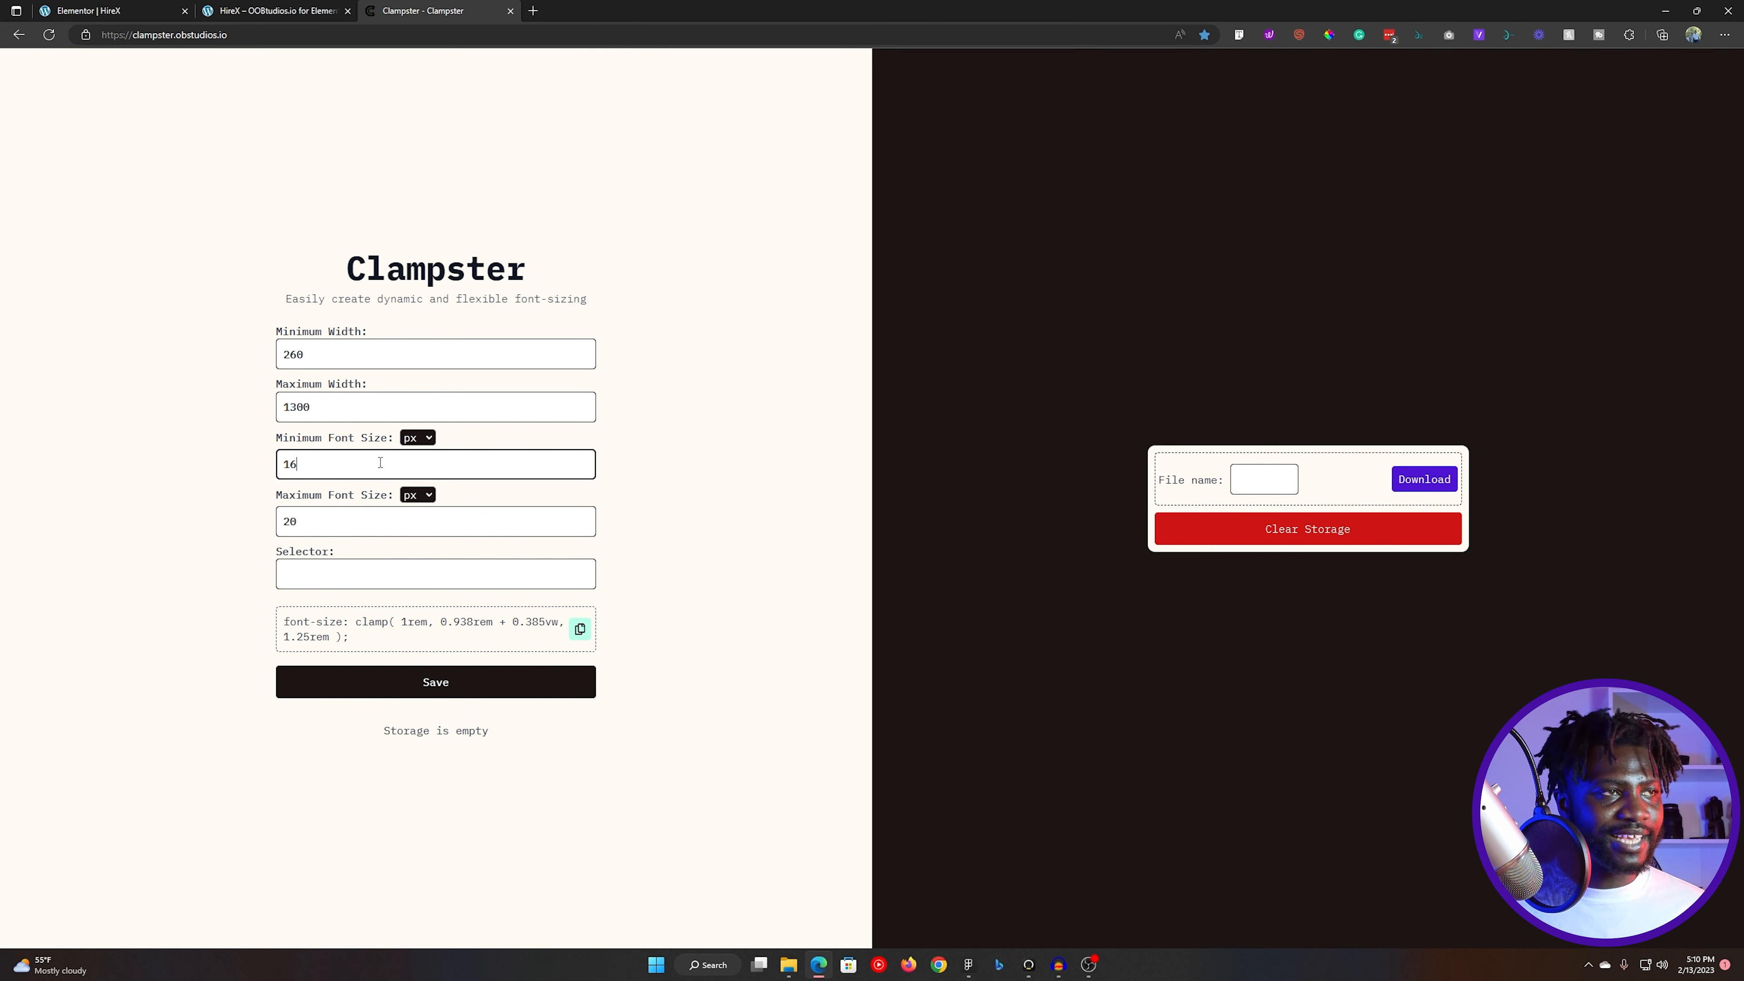
left_click_drag(353, 618, 362, 642)
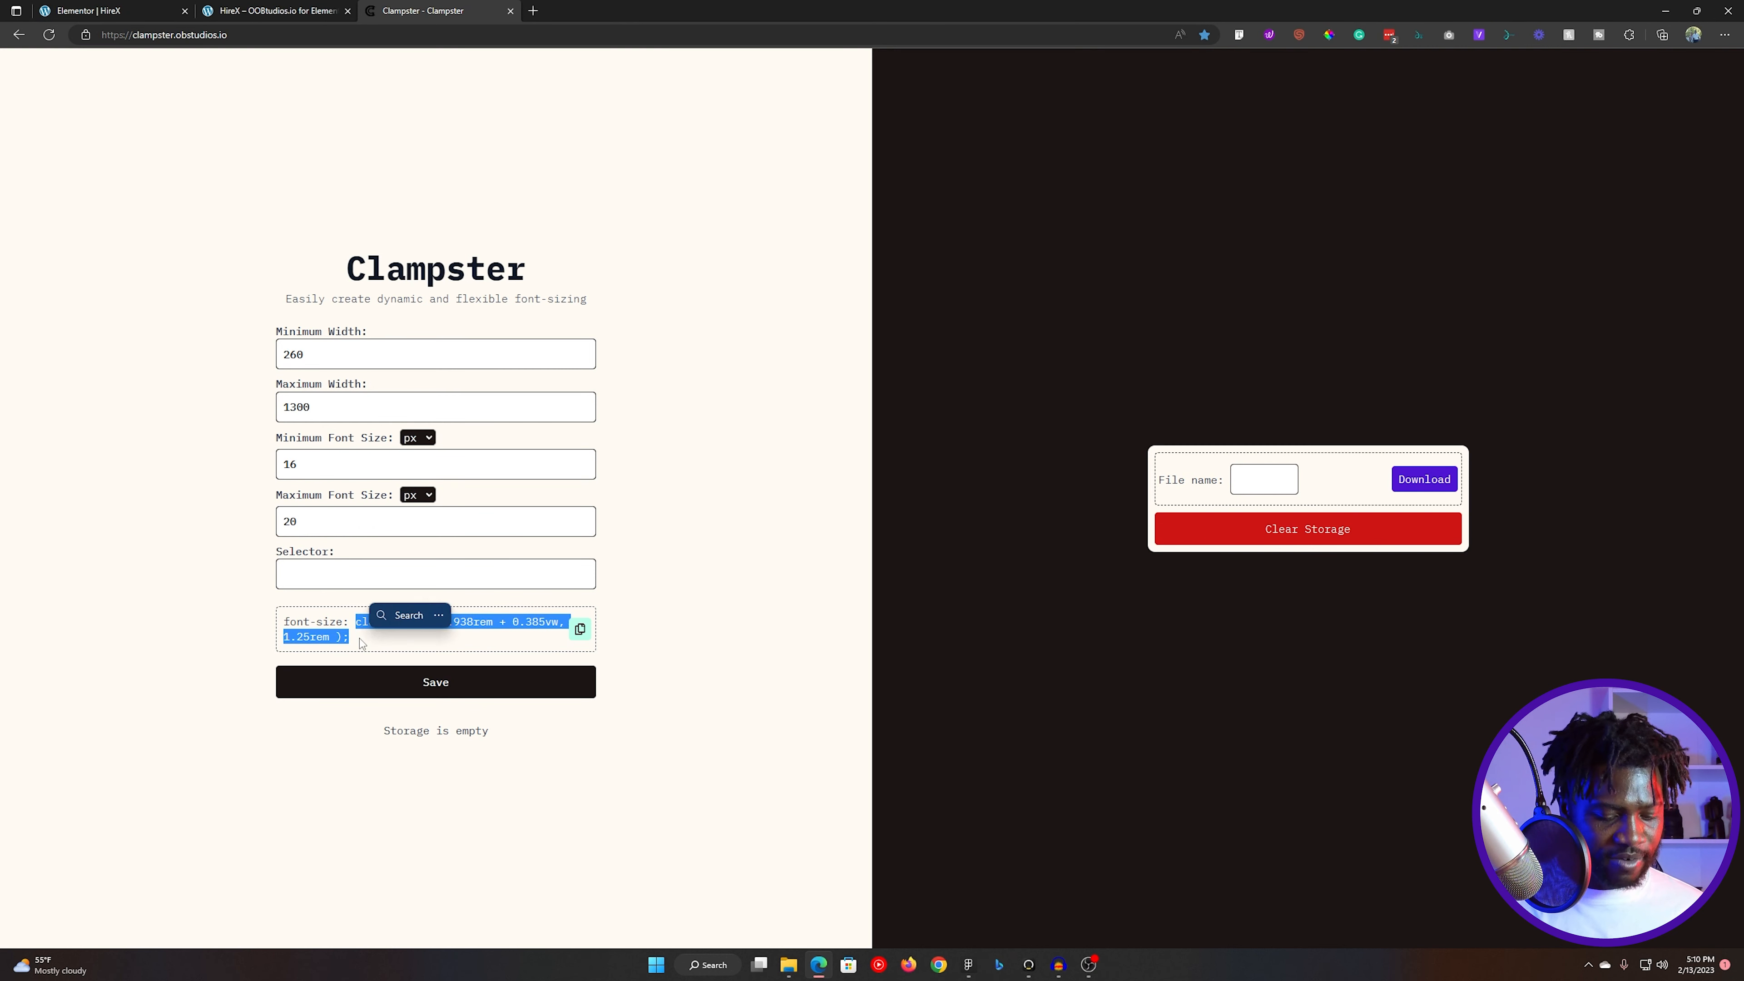
left_click(580, 628)
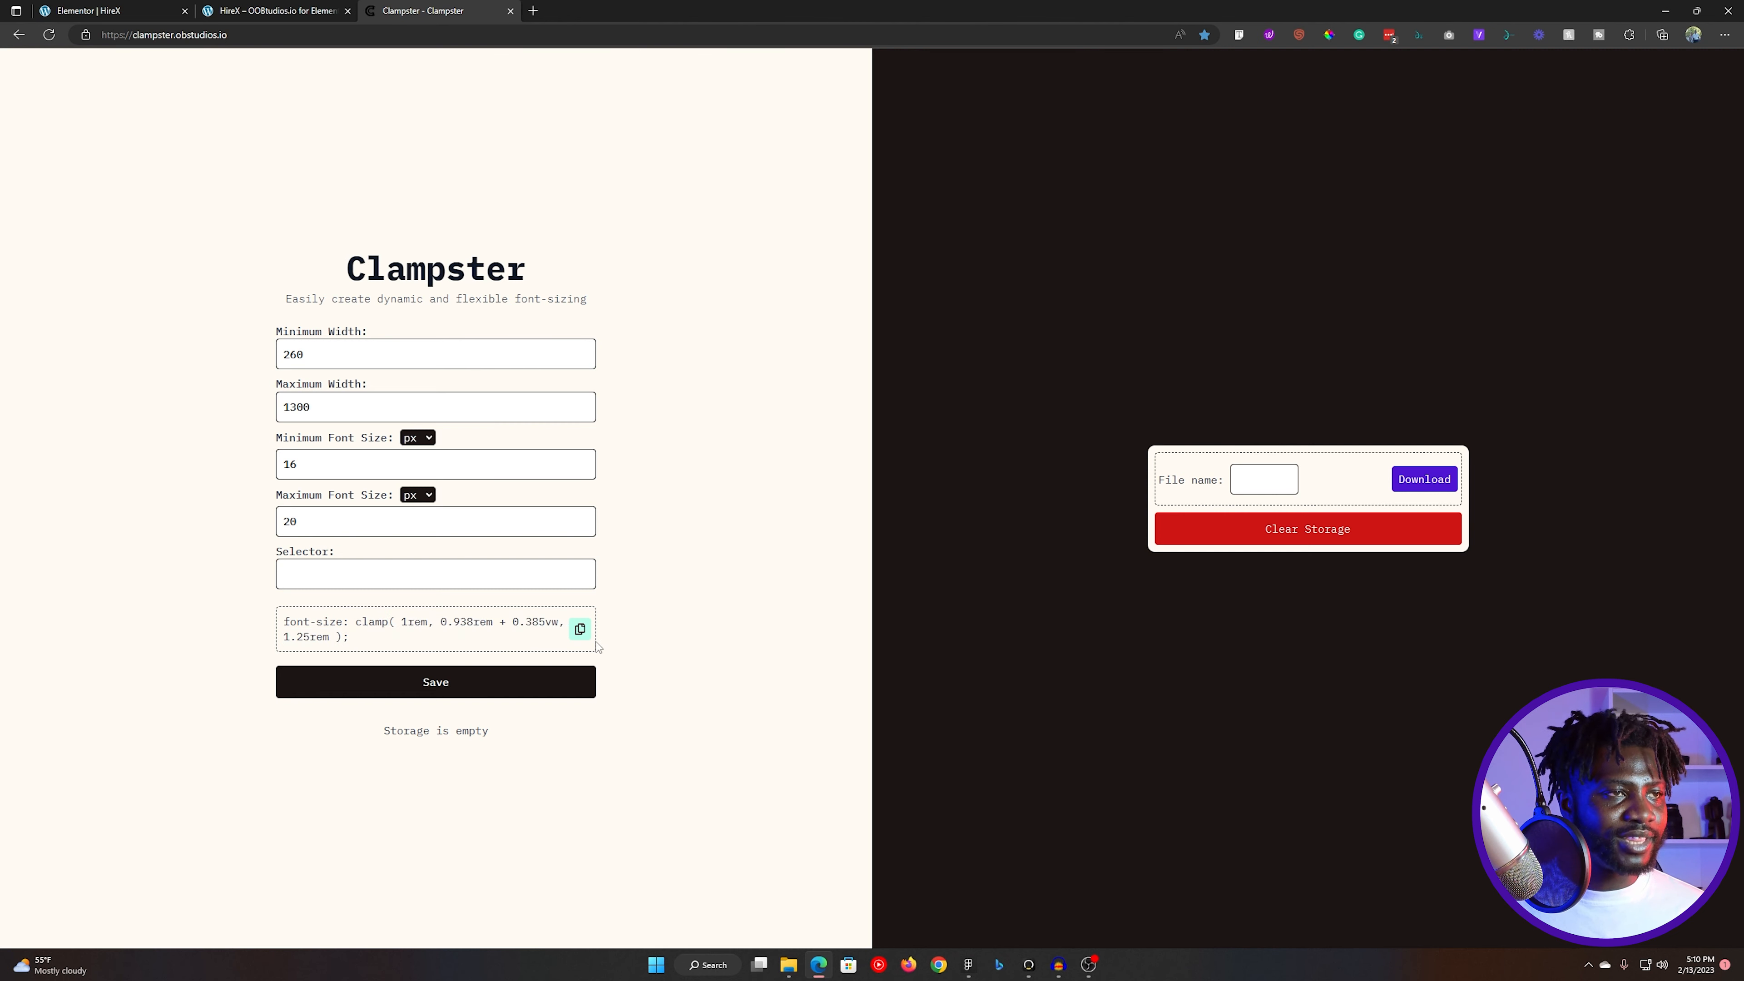
- Return to the Elementor editor and apply the dark global color to the tagline text
left_click(275, 10)
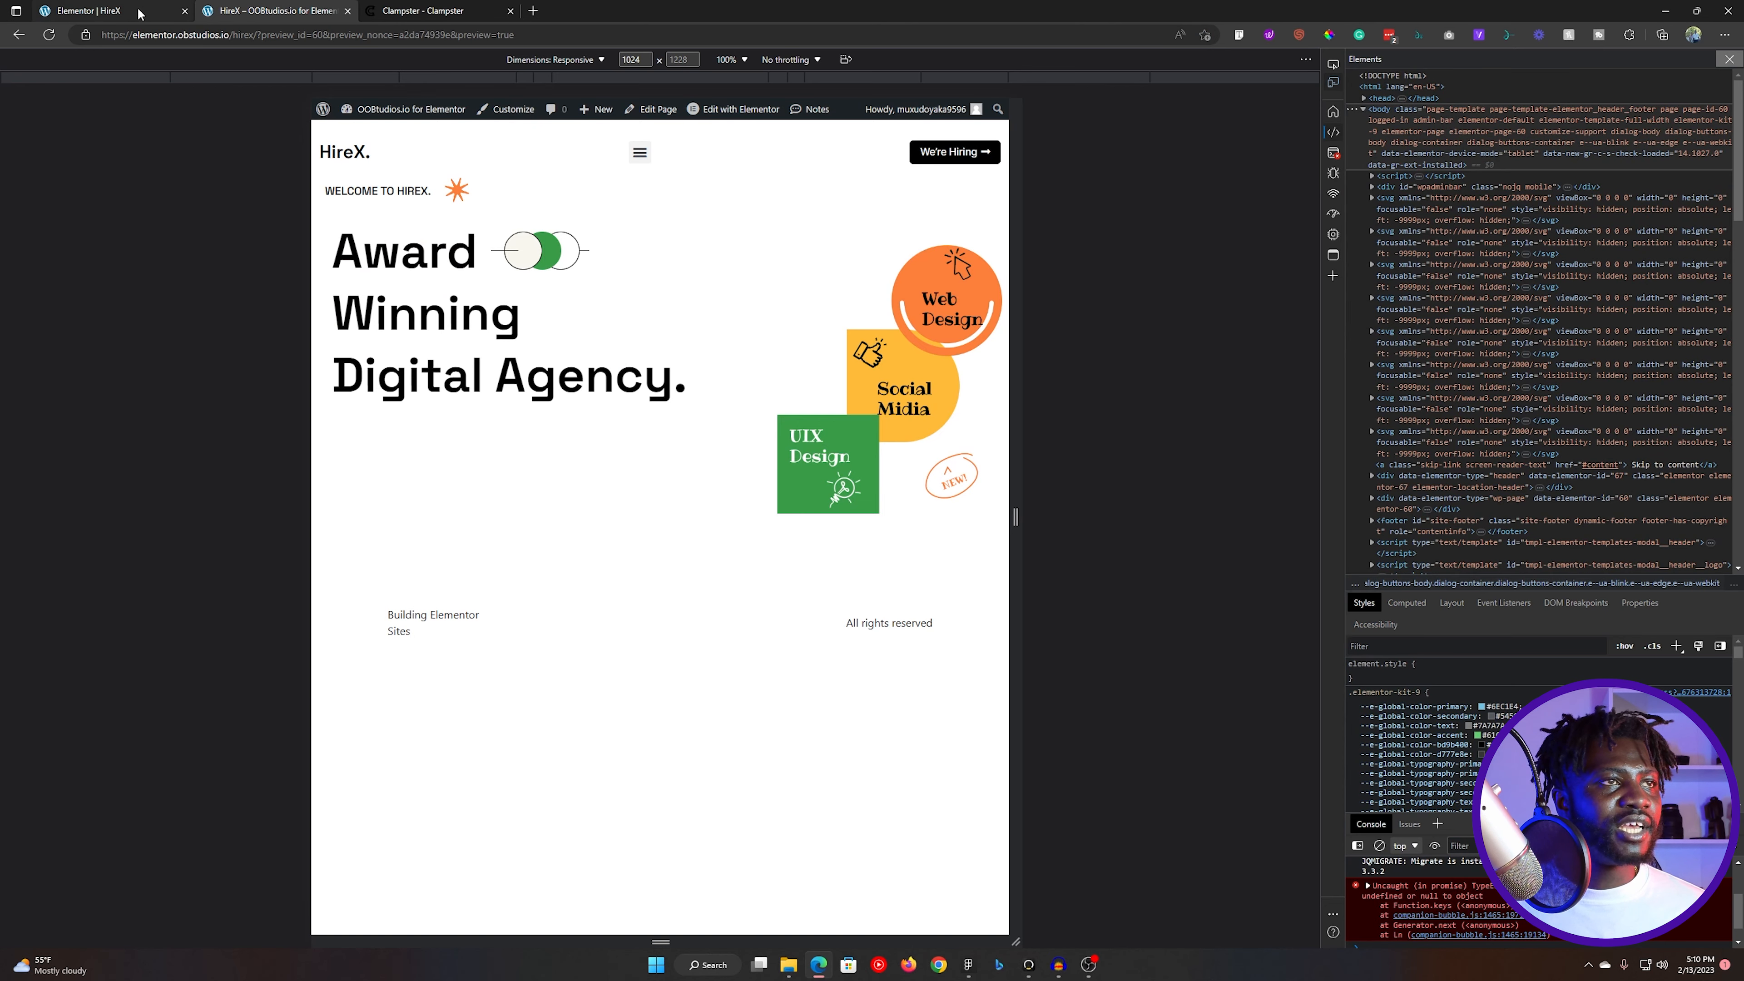
left_click(103, 10)
left_click(101, 95)
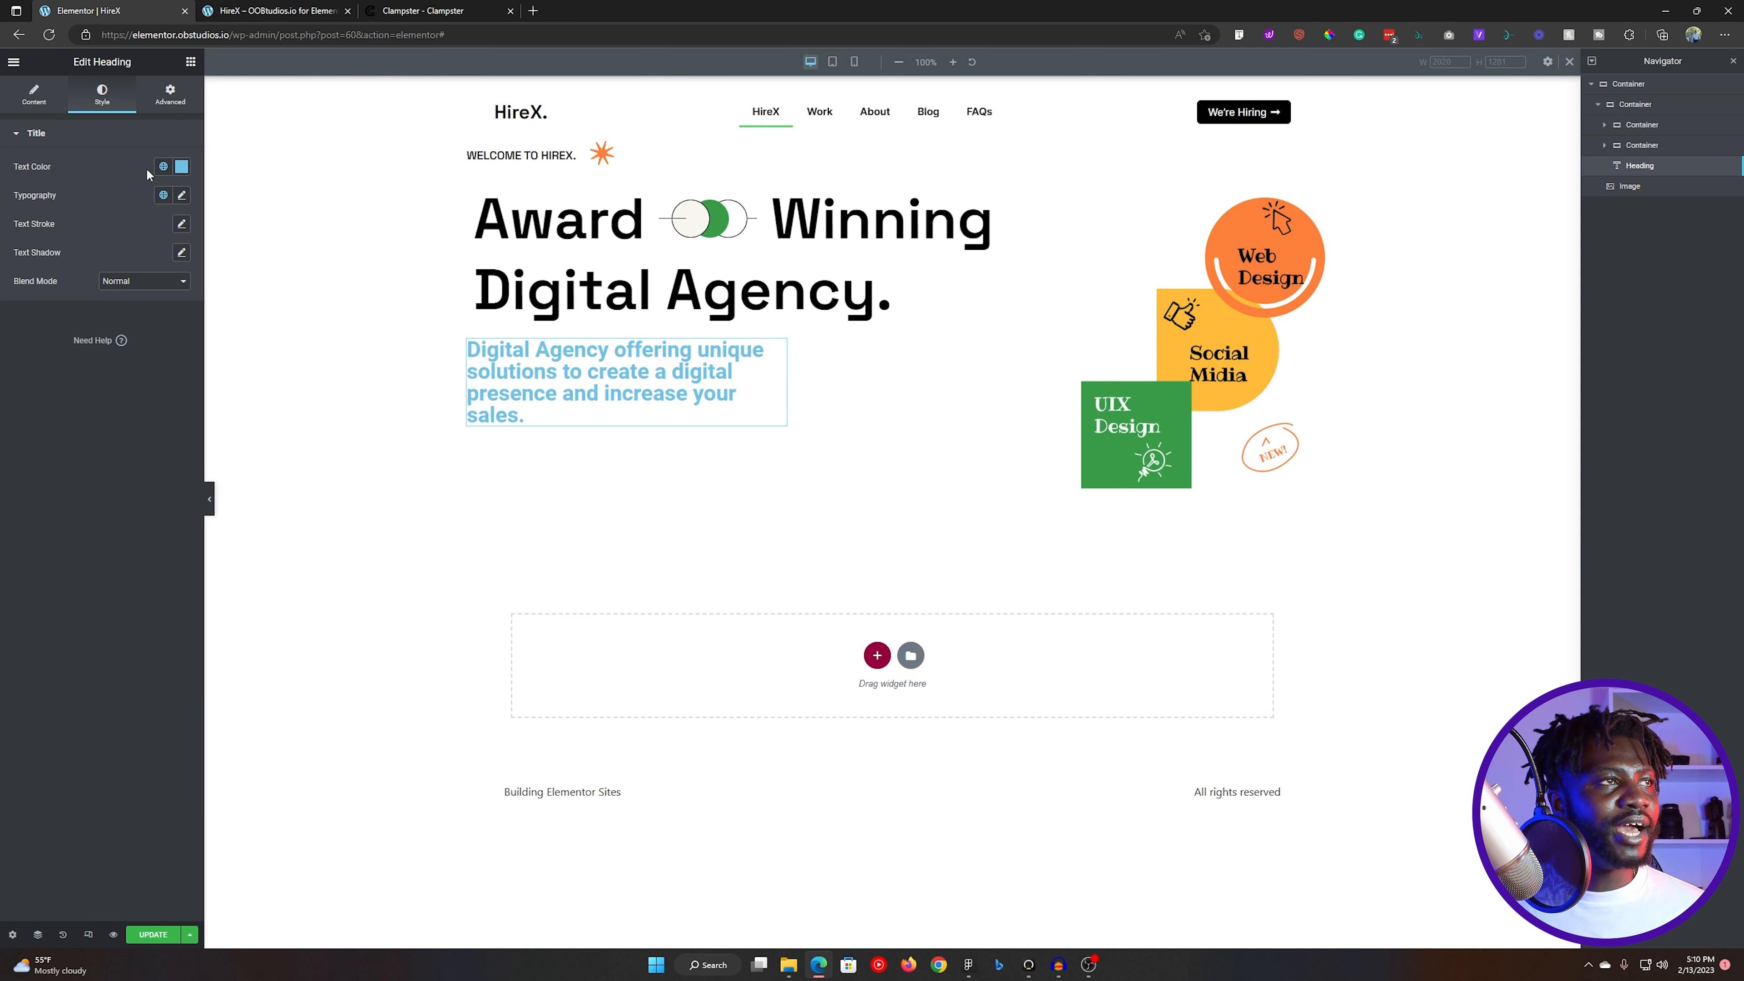
left_click(162, 167)
left_click(127, 349)
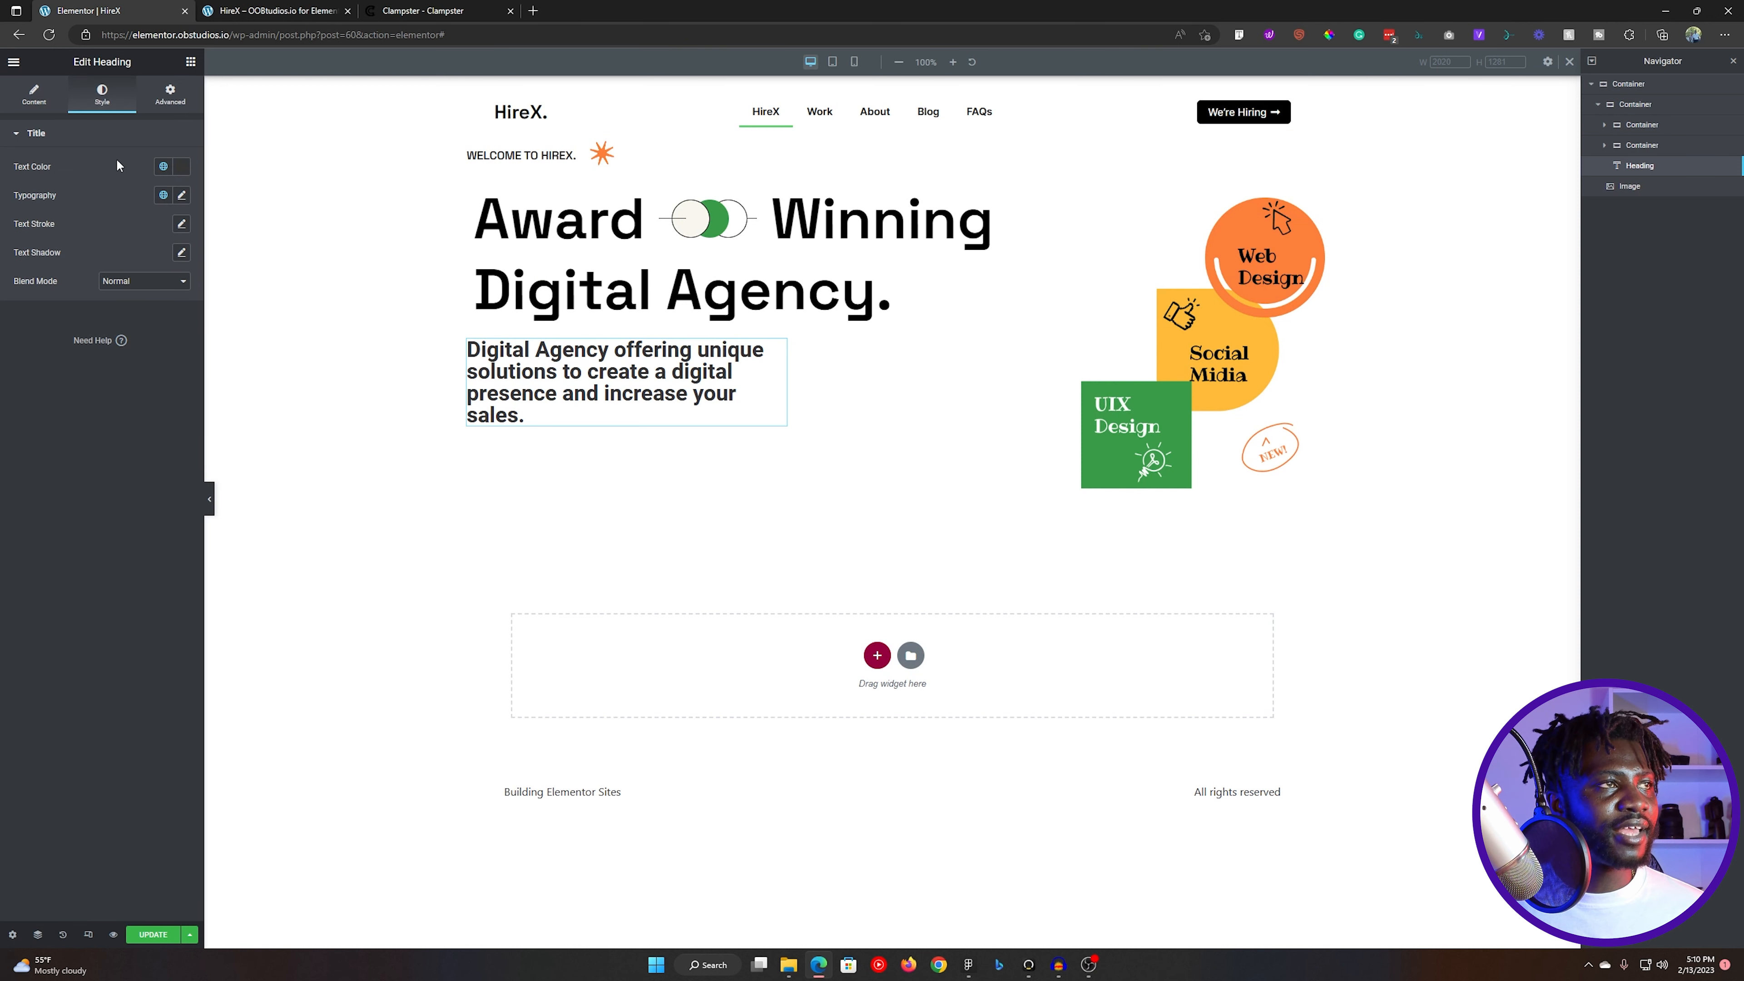
- Style the tagline in Inter, weight 400 (Normal), with custom font size clamp( 1rem, 0.938rem + 0.385vw, 1.25rem )
left_click(181, 196)
left_click(144, 260)
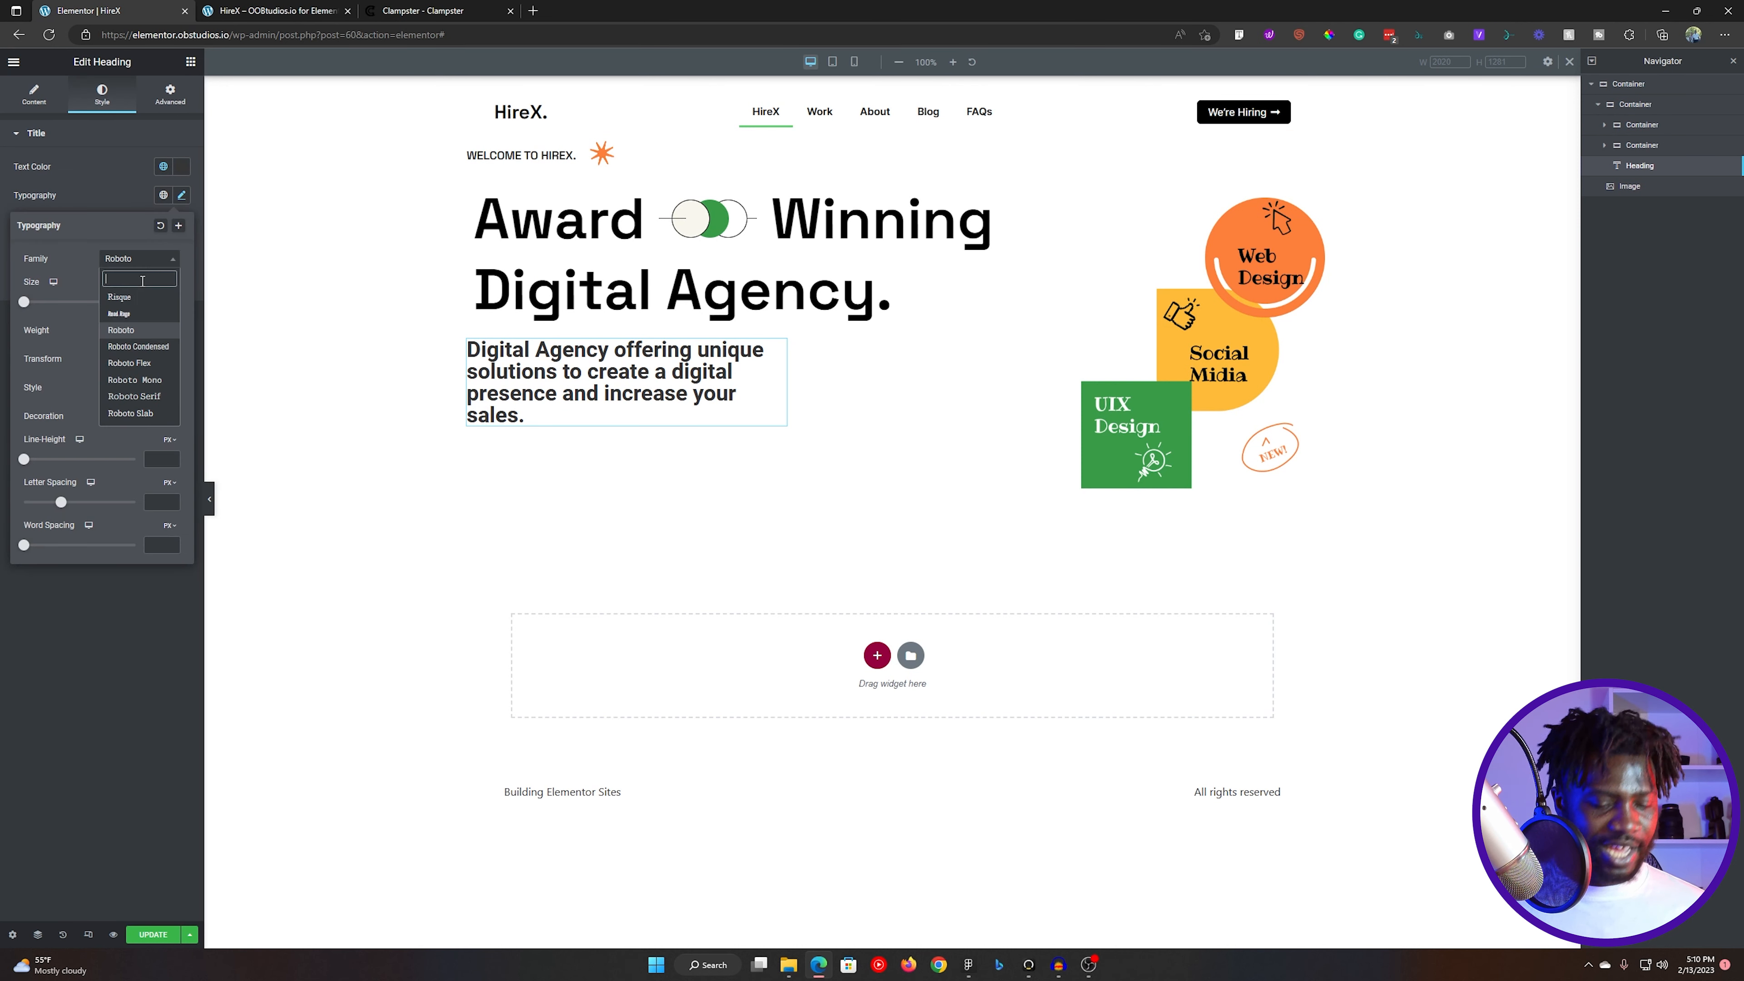
type("inter")
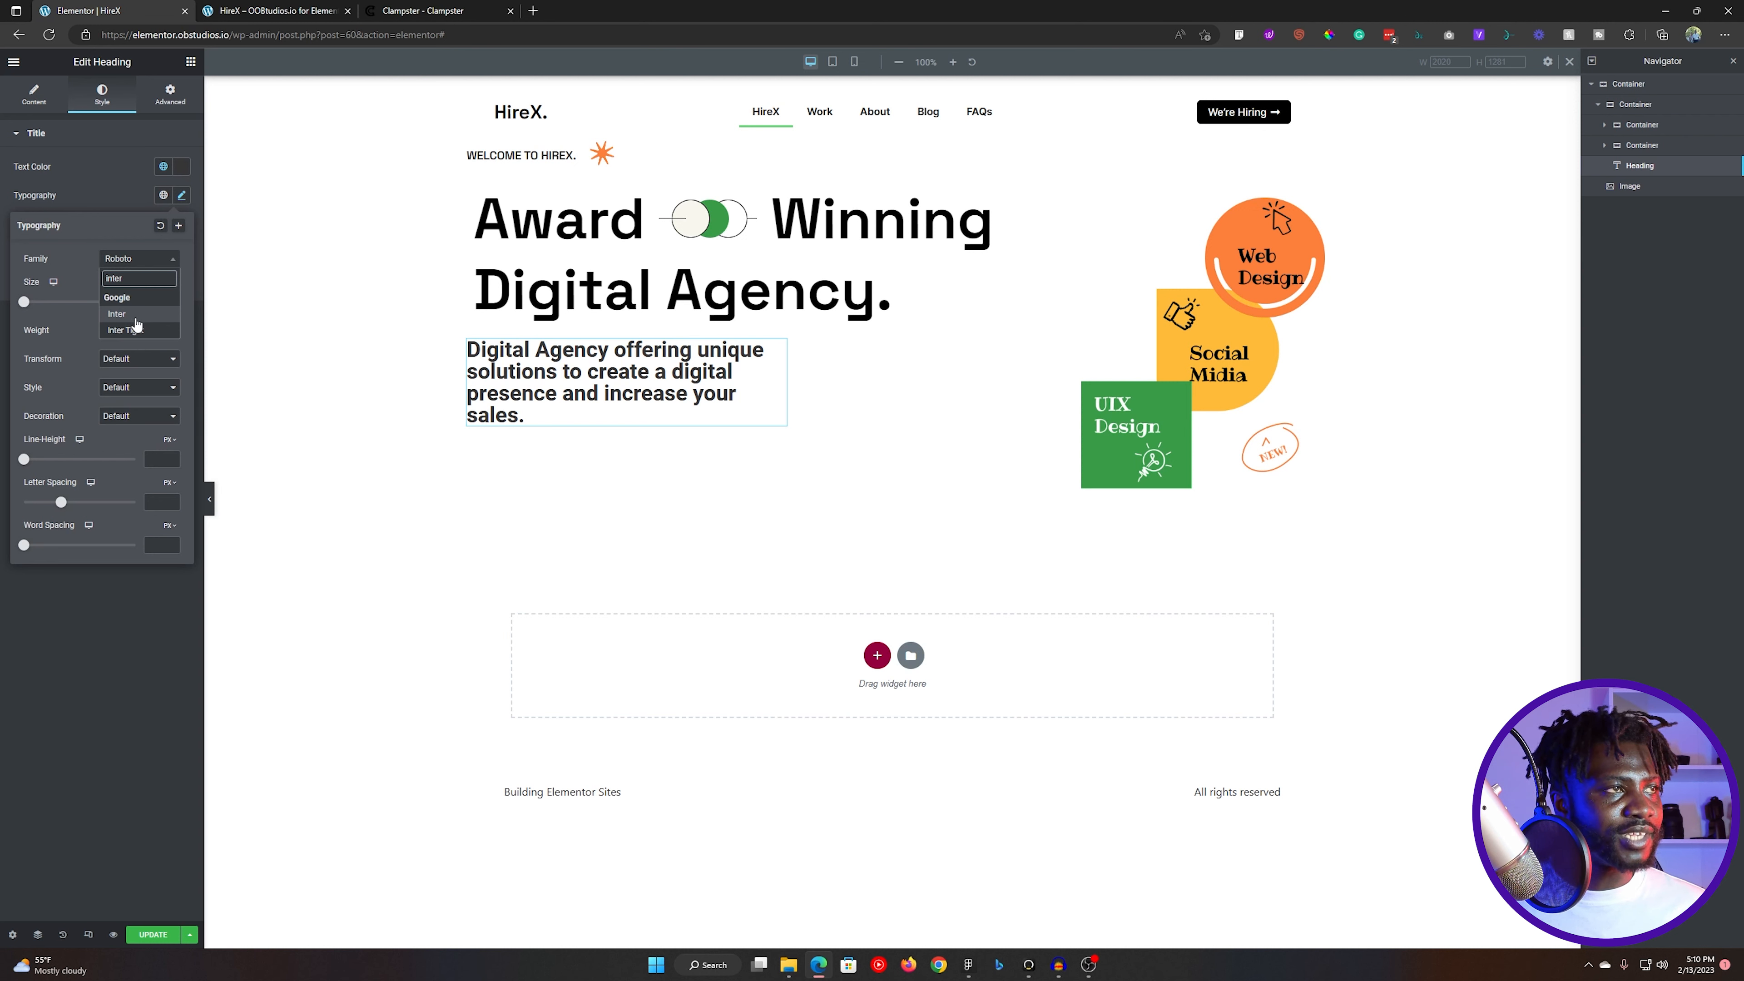
left_click(136, 315)
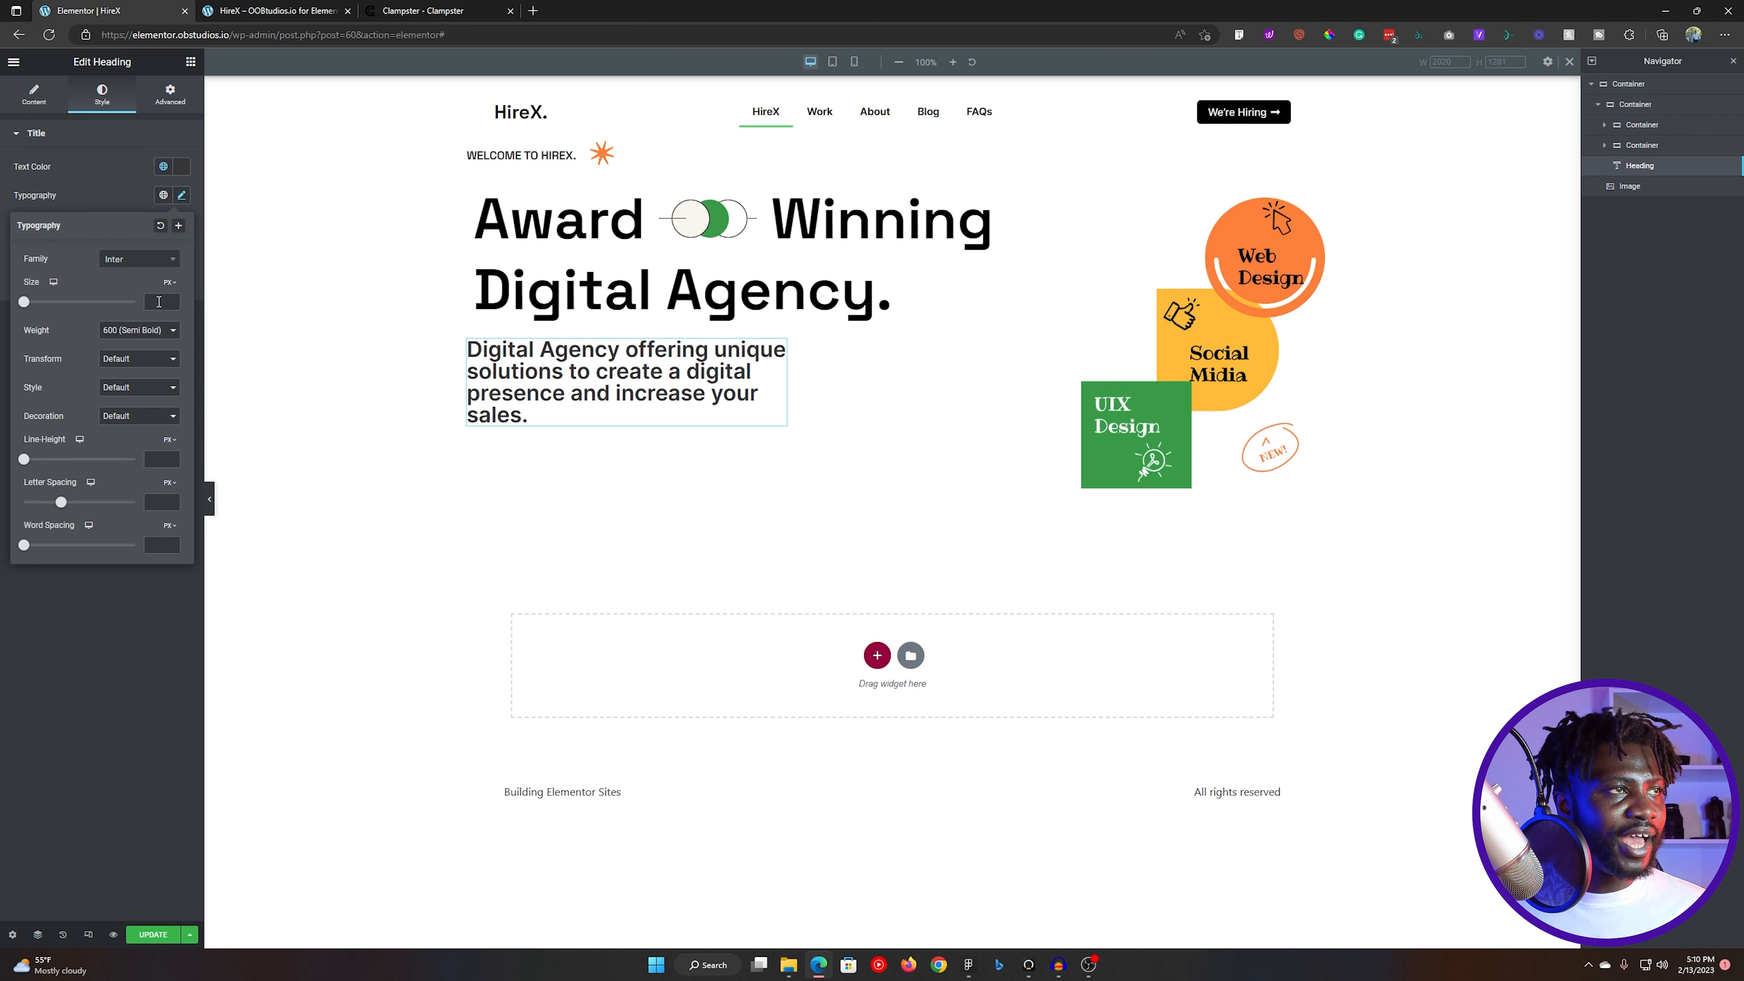
left_click(169, 282)
left_click(165, 368)
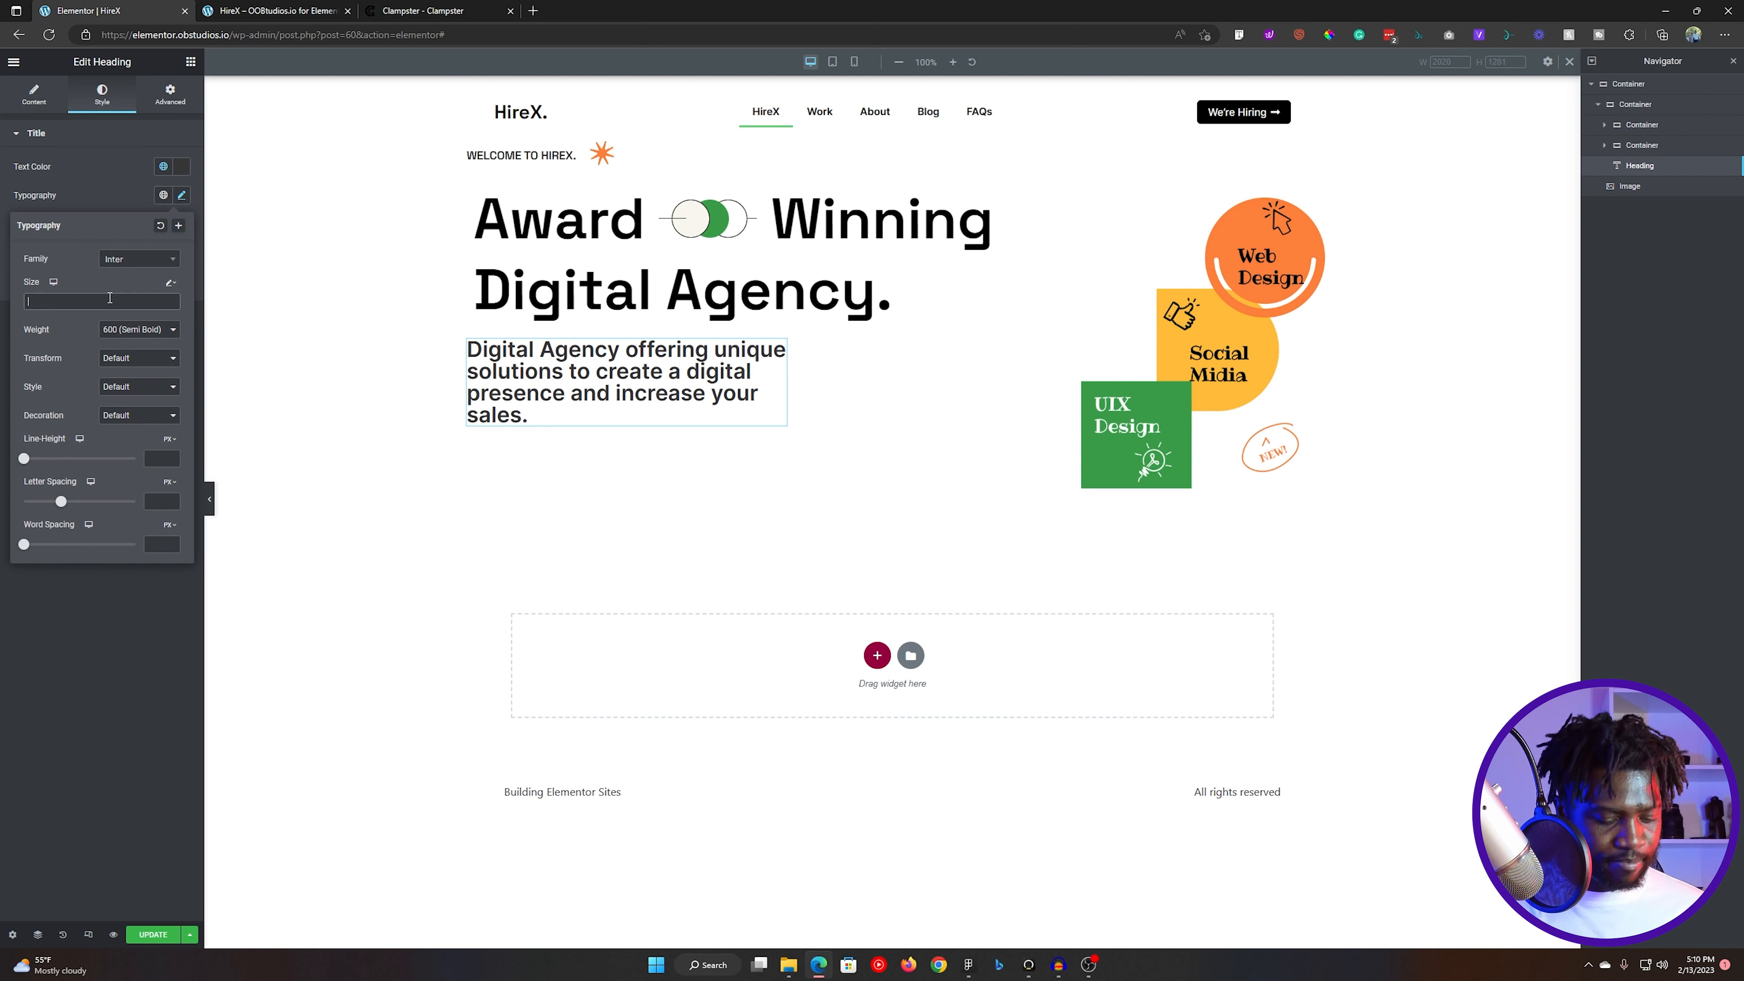
type("1rem, 0.938rem + 0.385vw, 1.25rem );")
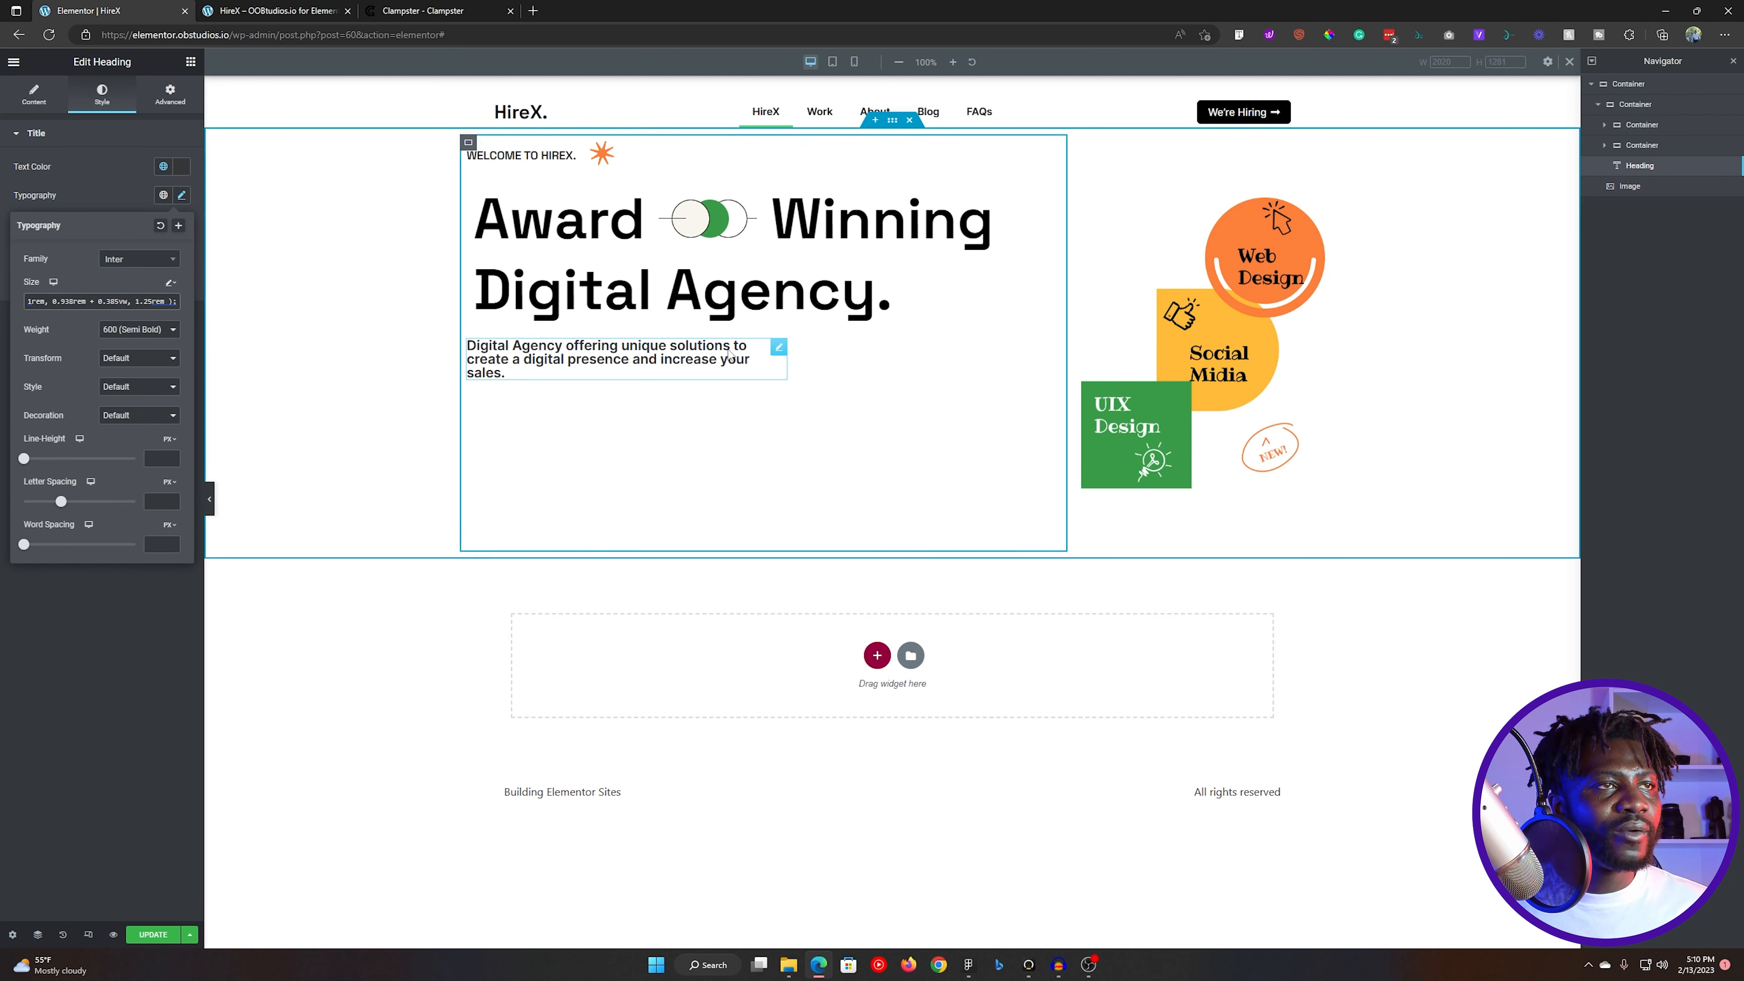
left_click(146, 330)
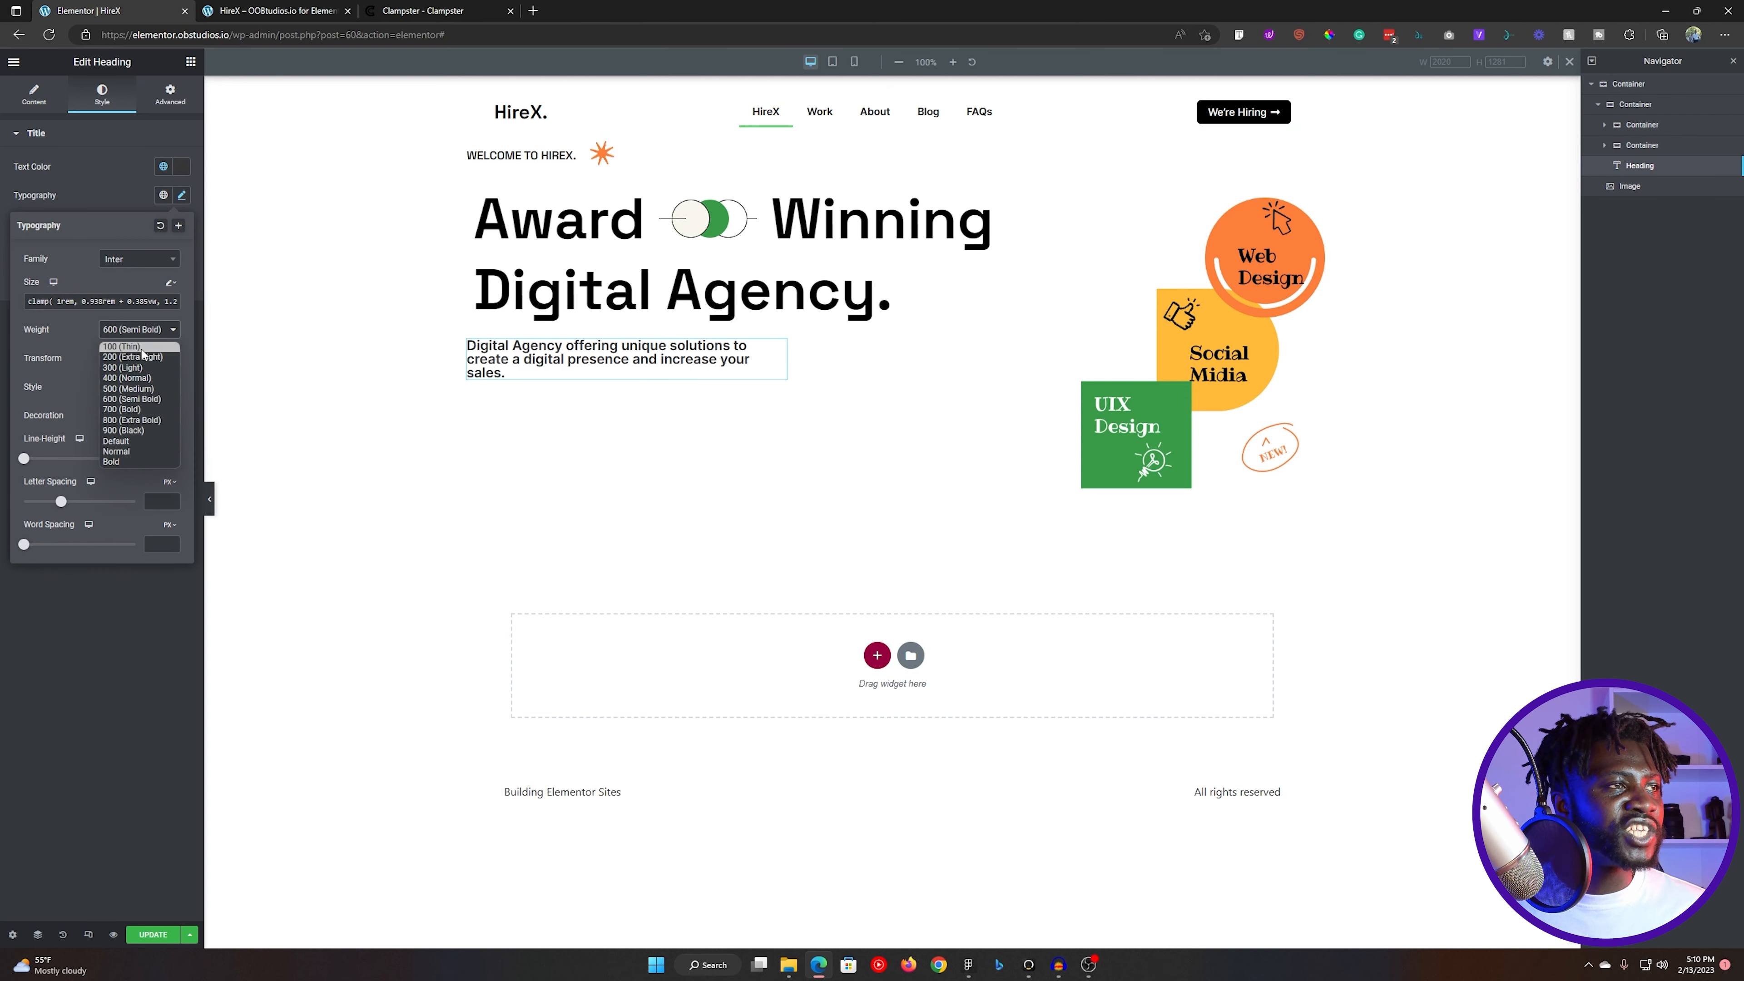
left_click(140, 378)
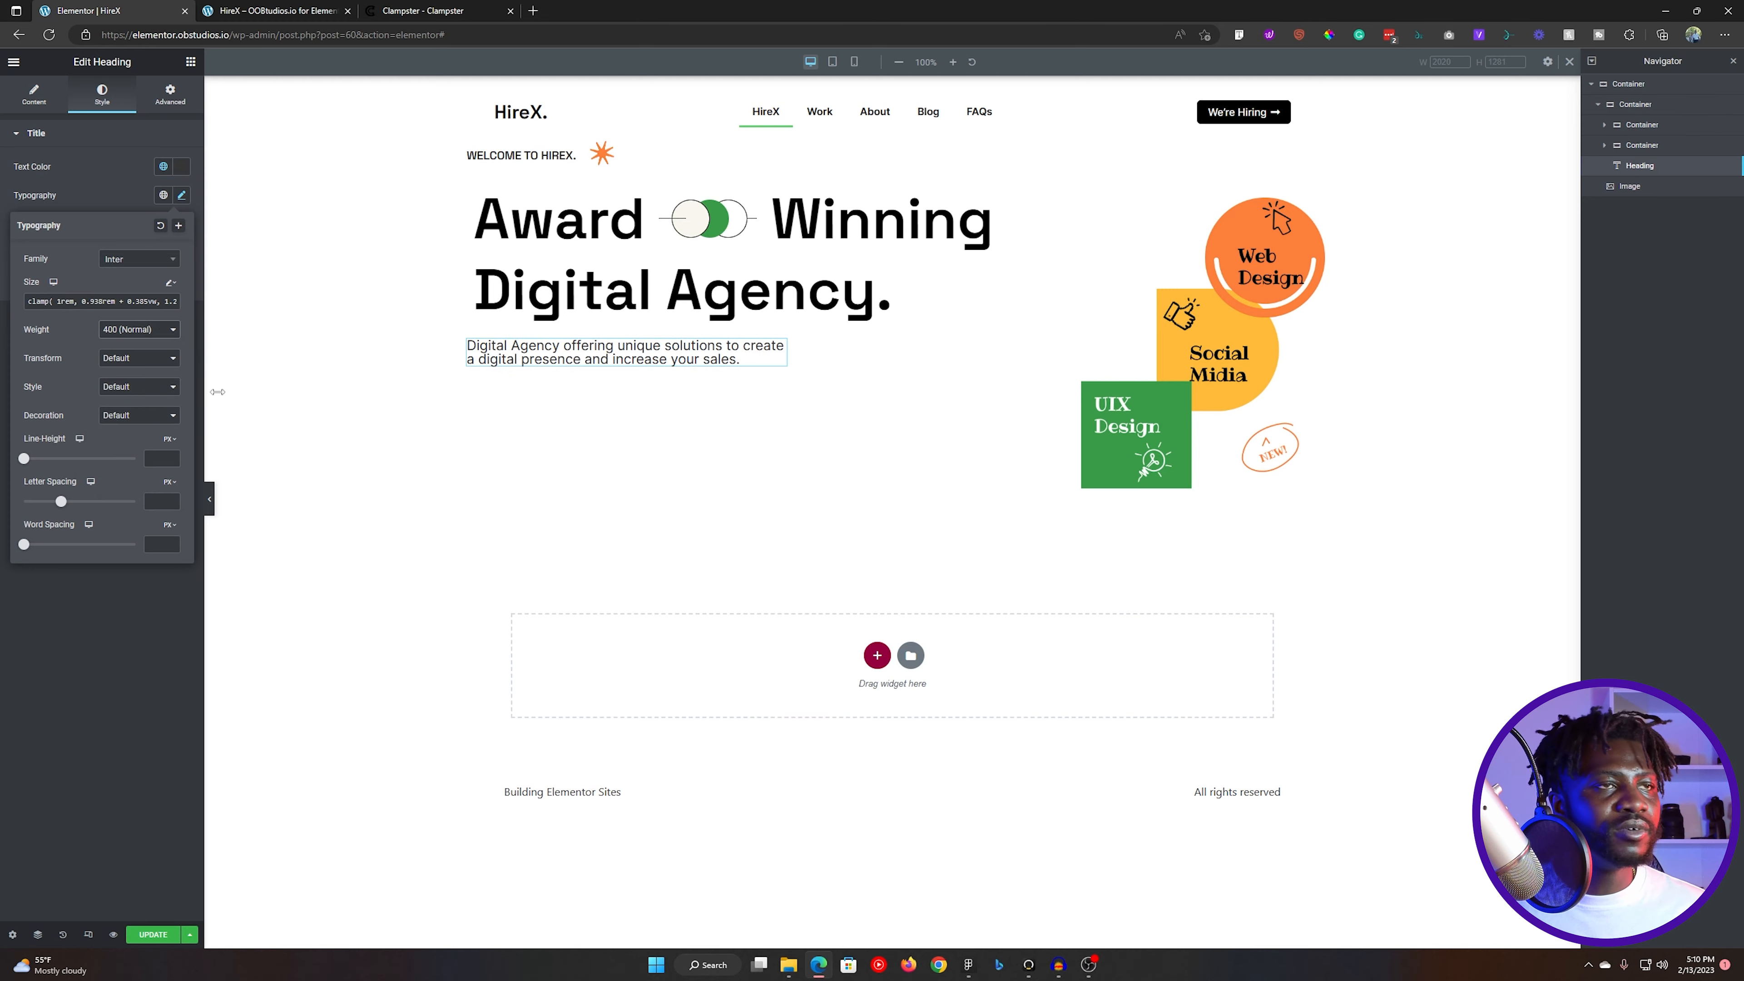
- Close the HireX page preview and return to the Elementor editor
key("ctrl+Tab")
key("ctrl+shift+Tab")
key("ctrl+Tab")
key("ctrl+shift+Tab")
key("ctrl+Tab")
key("ctrl+w")
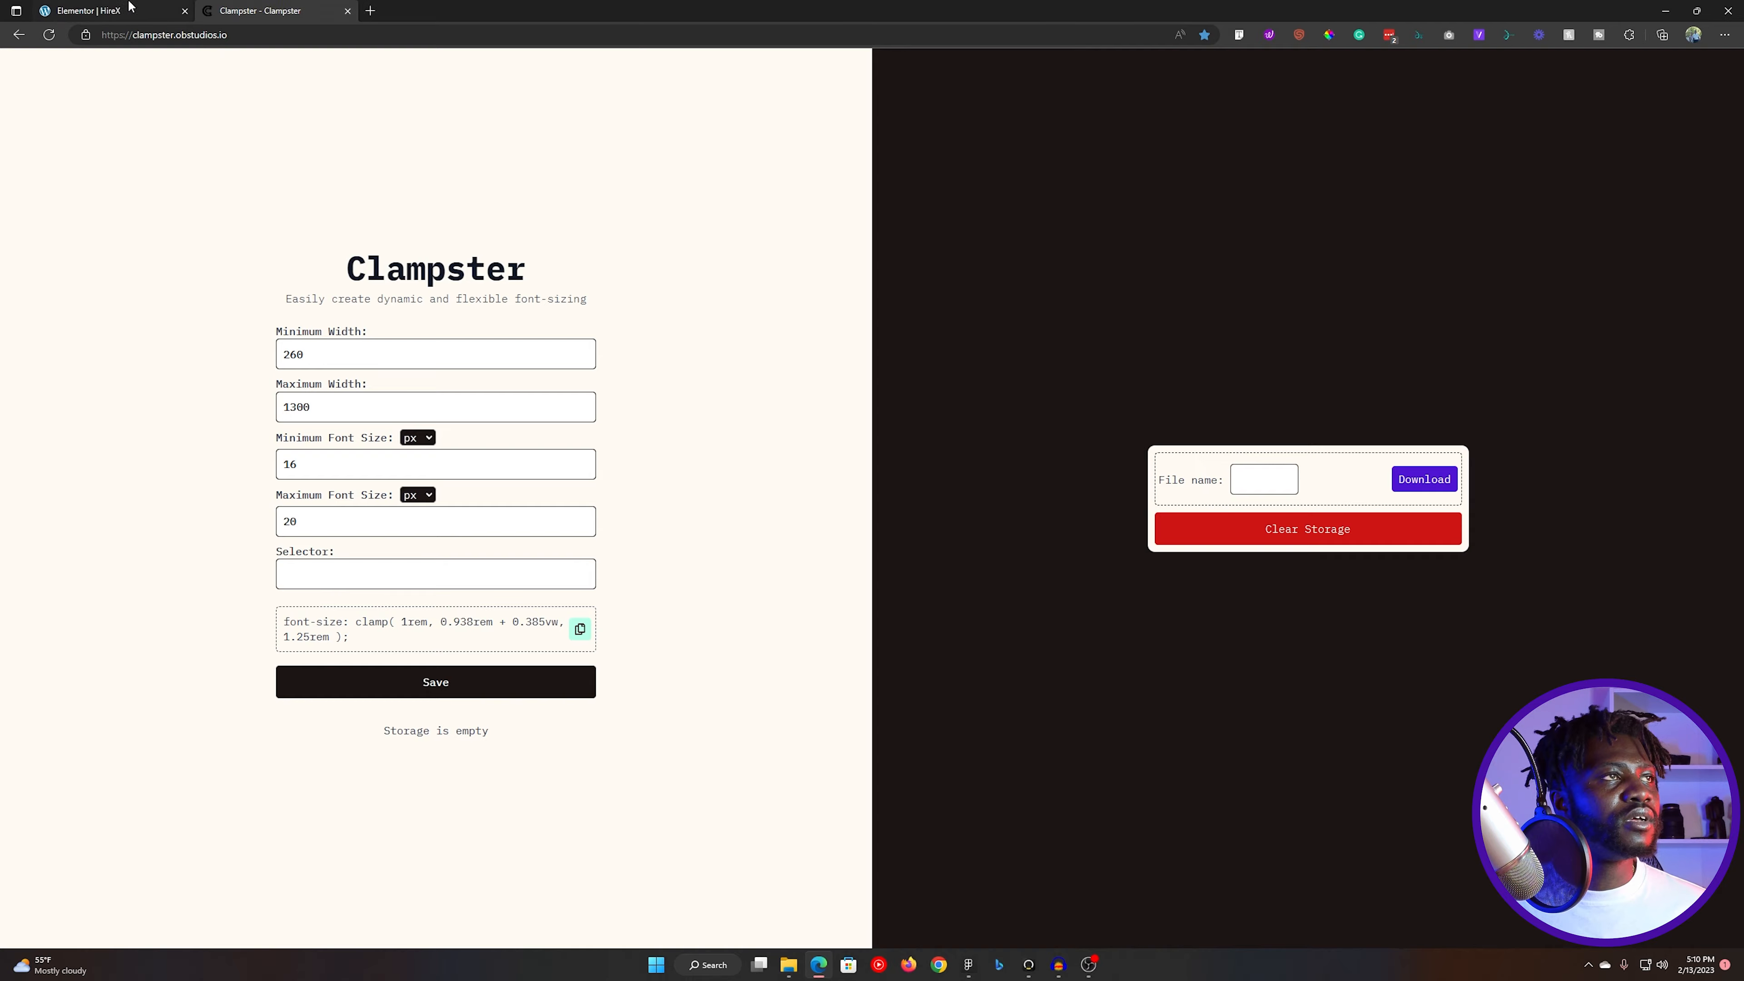
key("ctrl+shift+Tab")
- Check the tagline's font weight in Figma and try weight 500 (Medium) on the Elementor heading
left_click(968, 964)
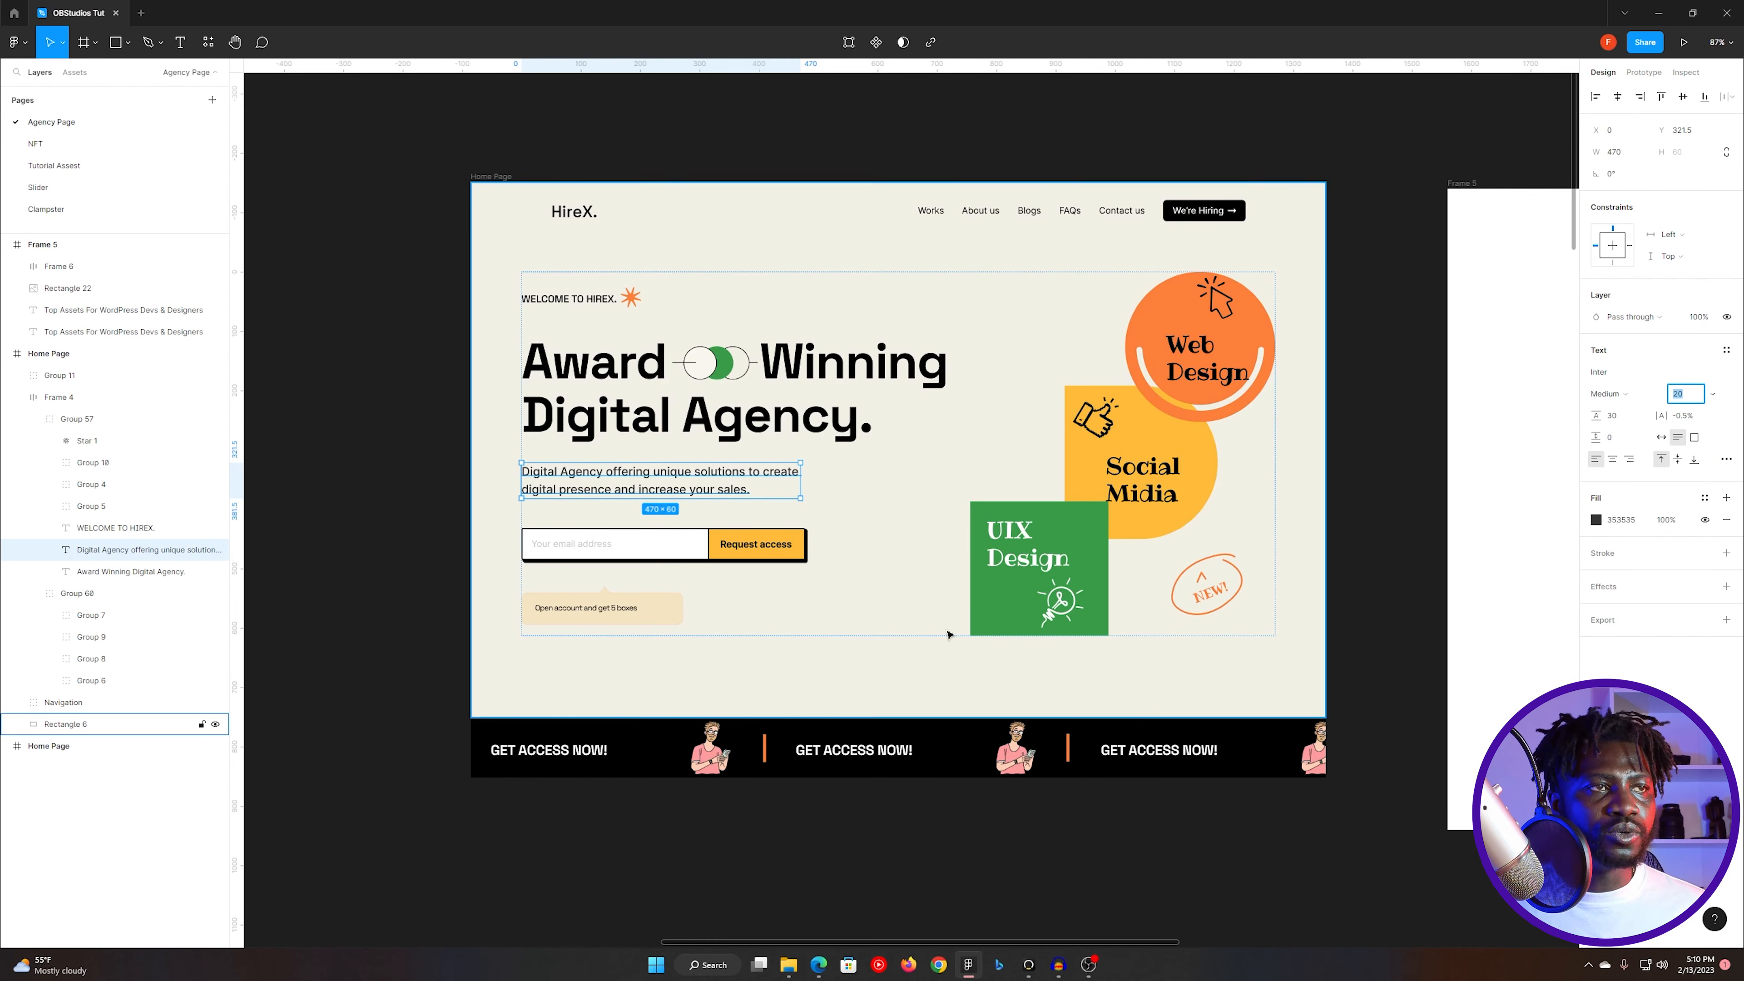
key("alt+Tab")
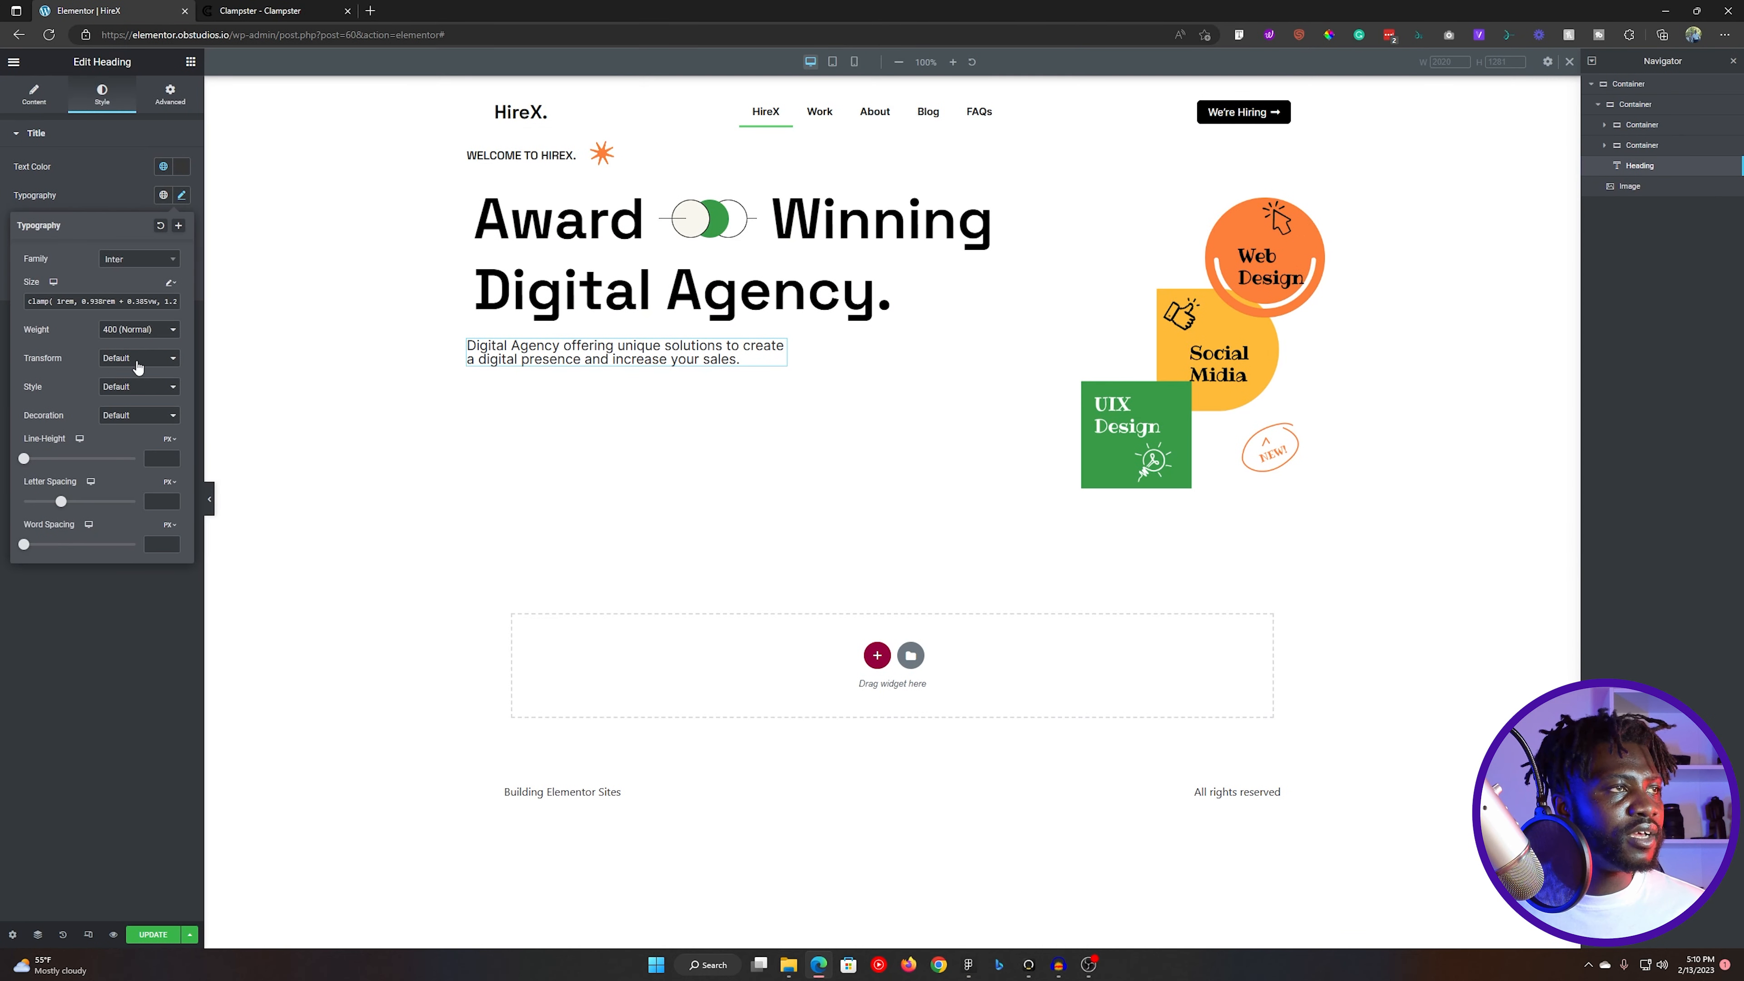
left_click(148, 330)
left_click(127, 389)
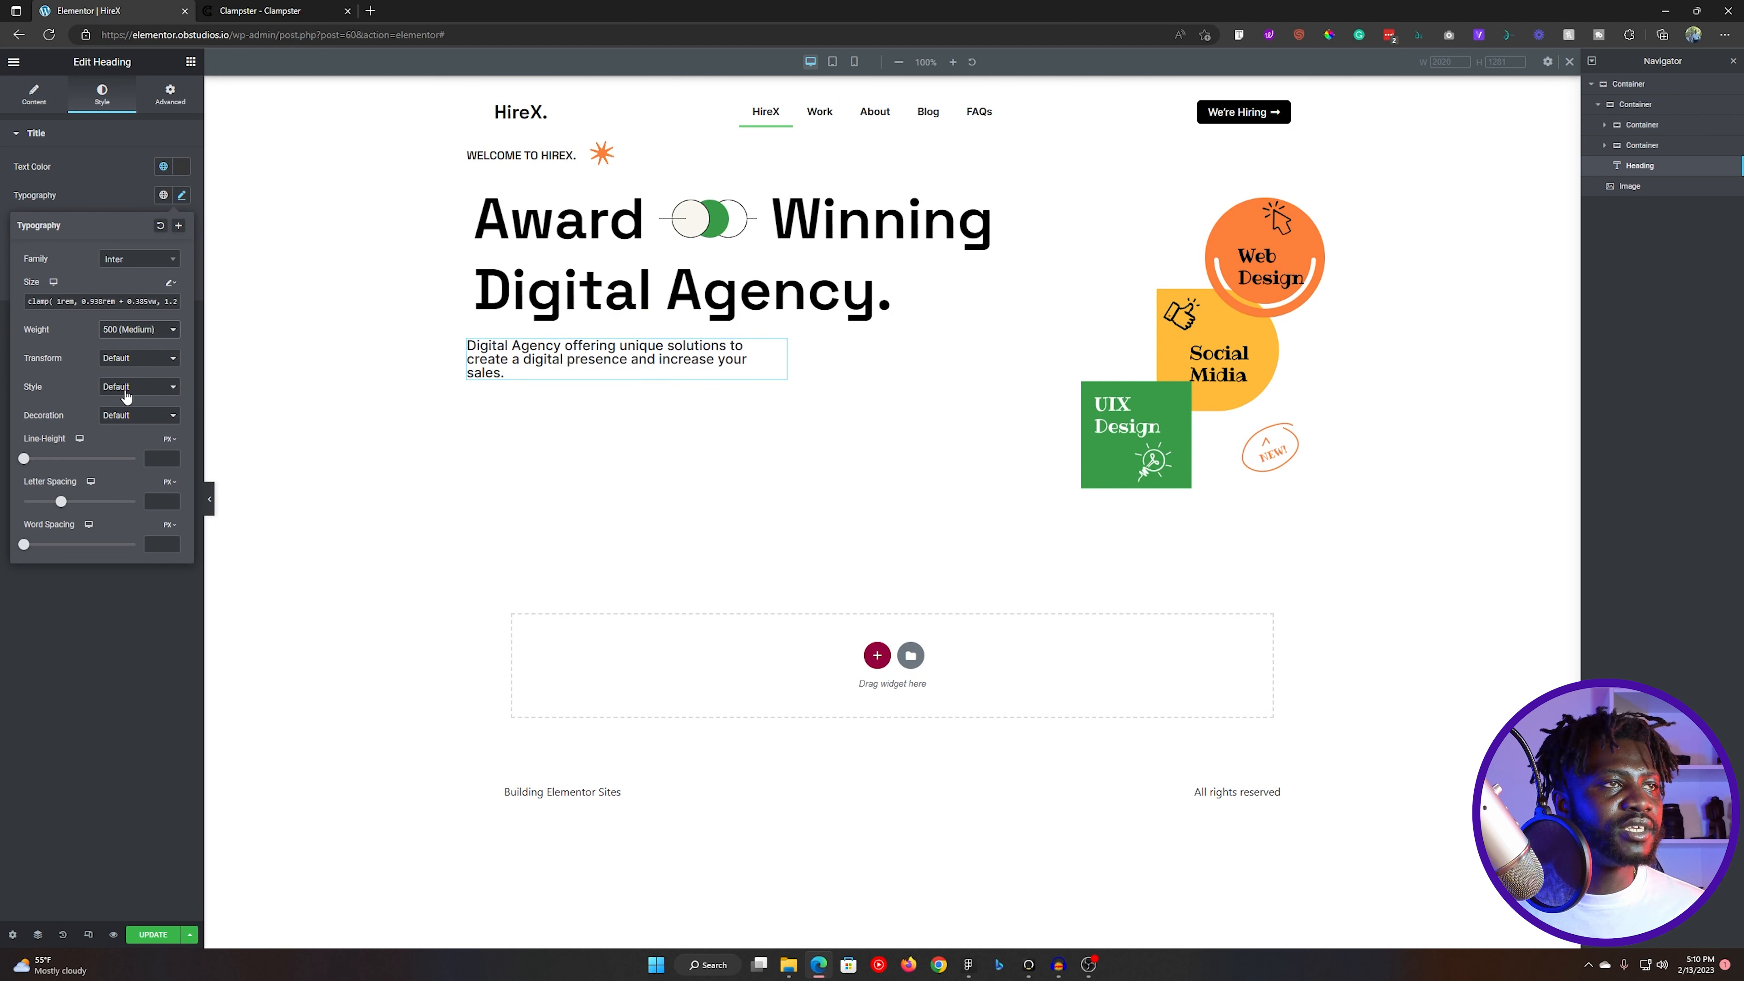
- Set the tagline's weight back to 400 (Normal) and its line height to 30 px
left_click(150, 357)
left_click(143, 332)
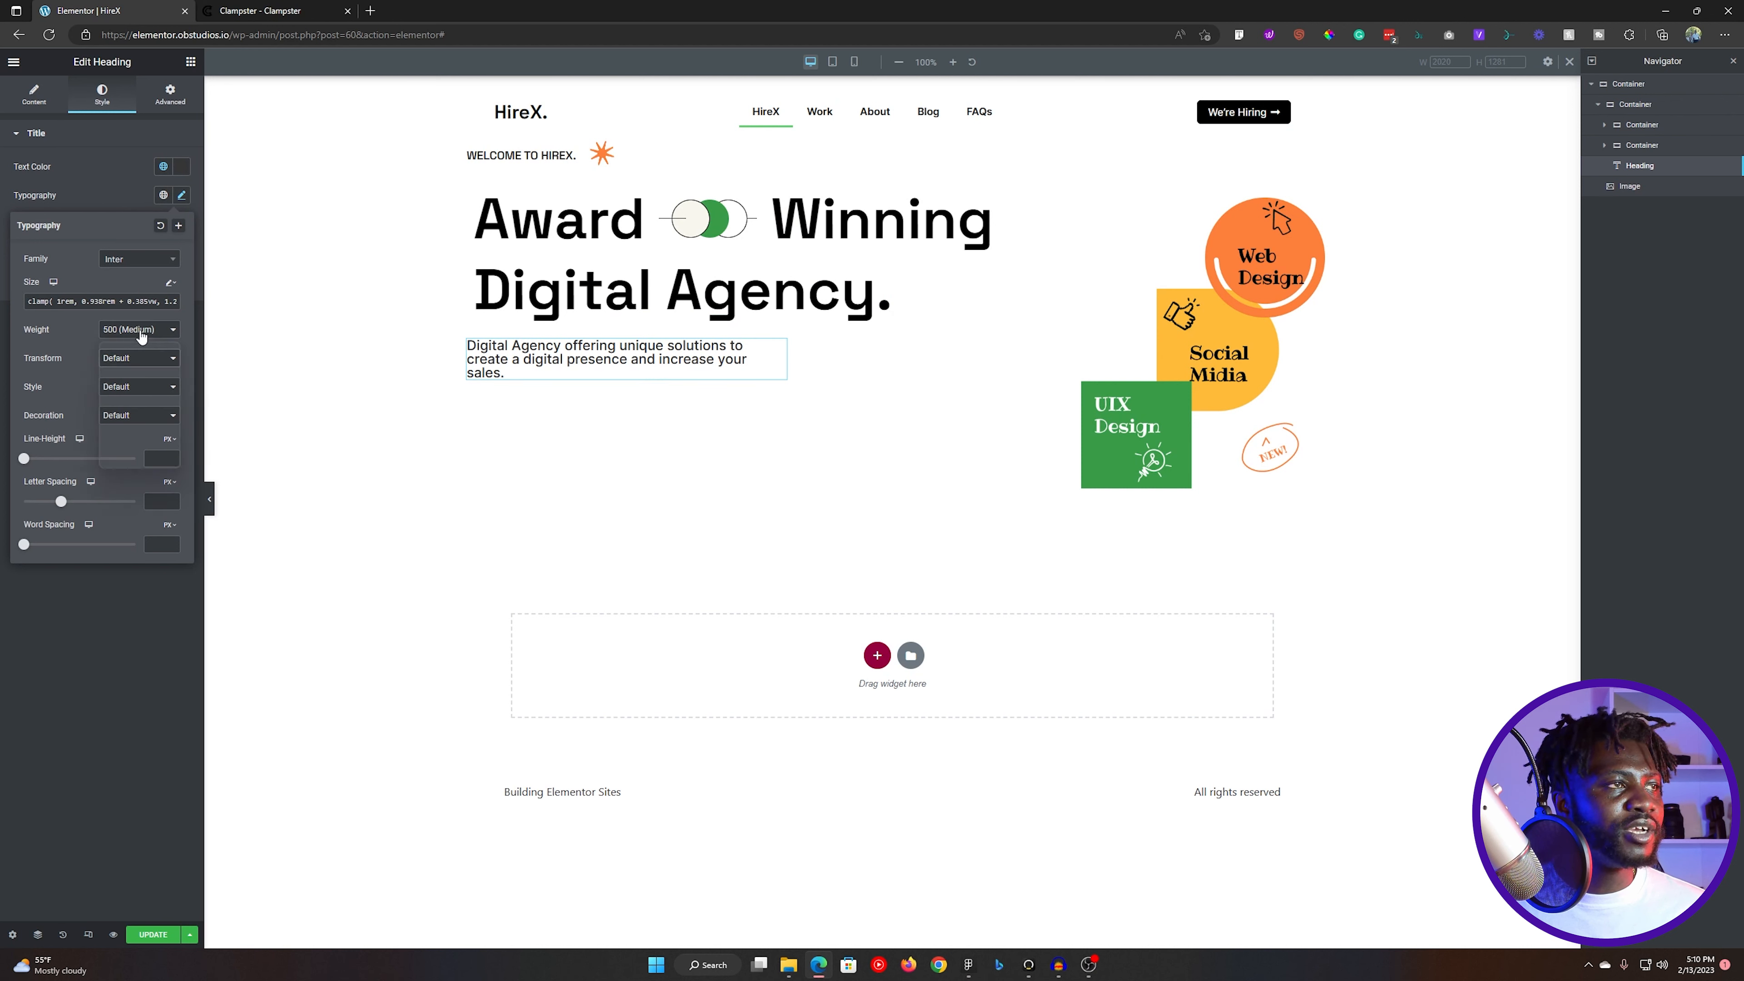
left_click(131, 378)
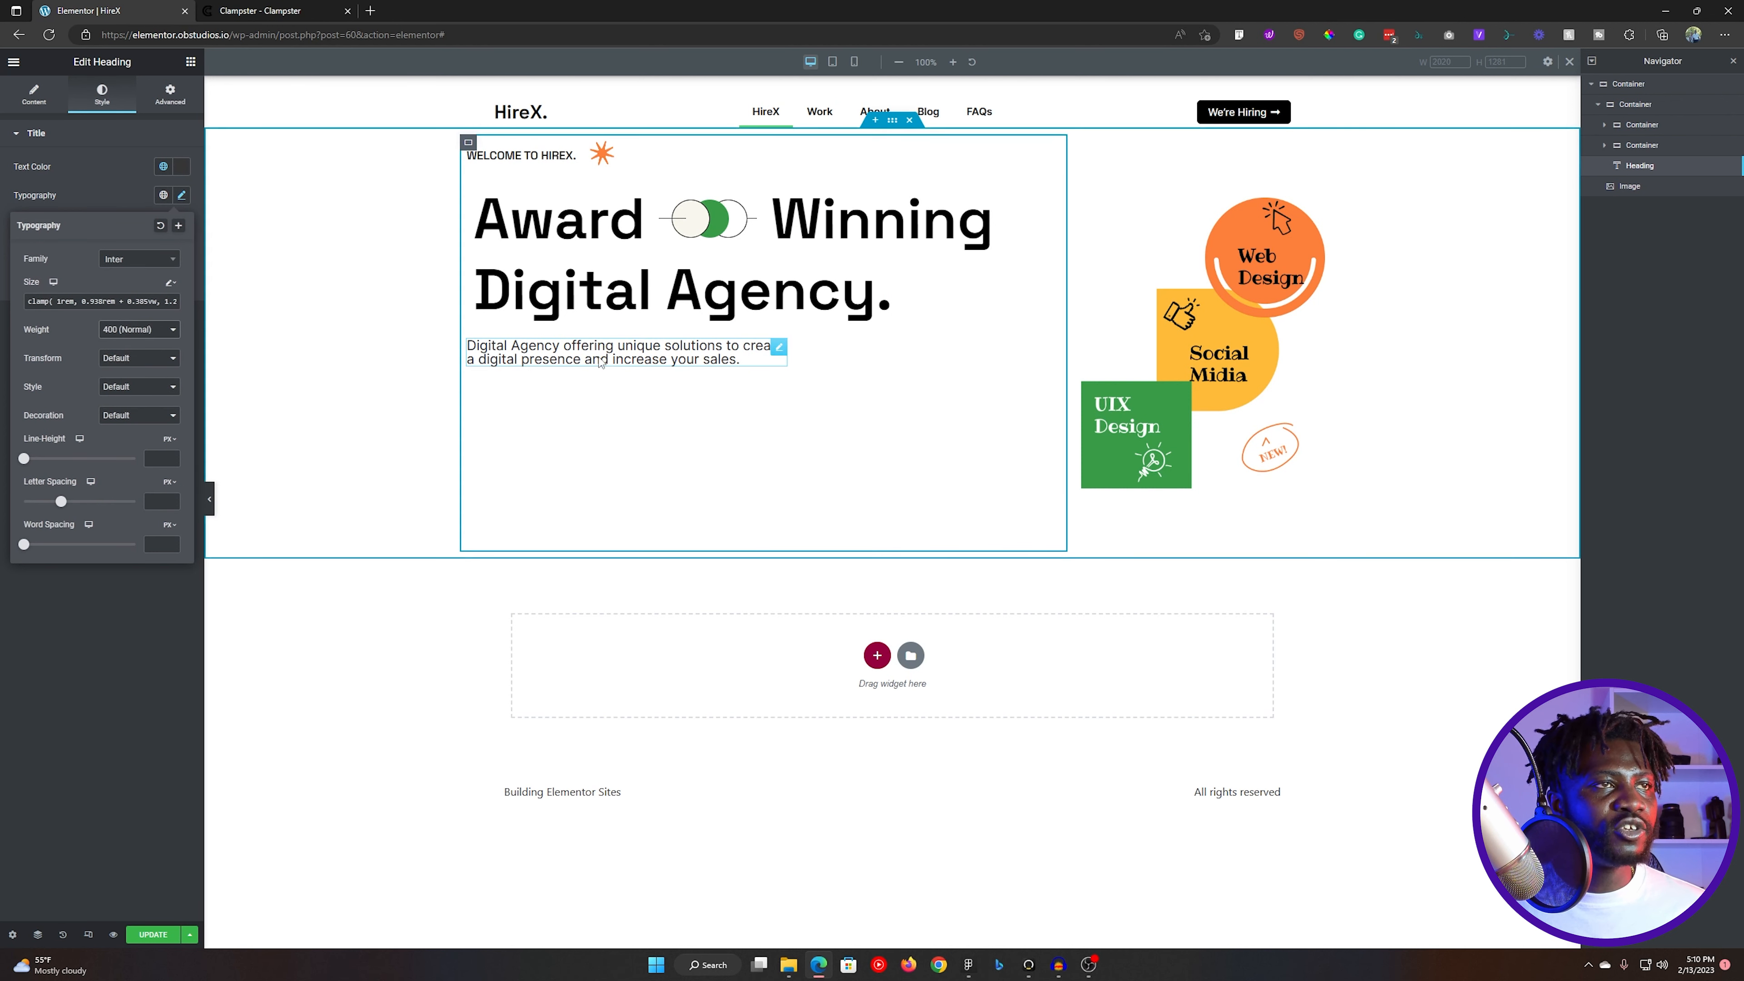
type("30")
left_click(788, 450)
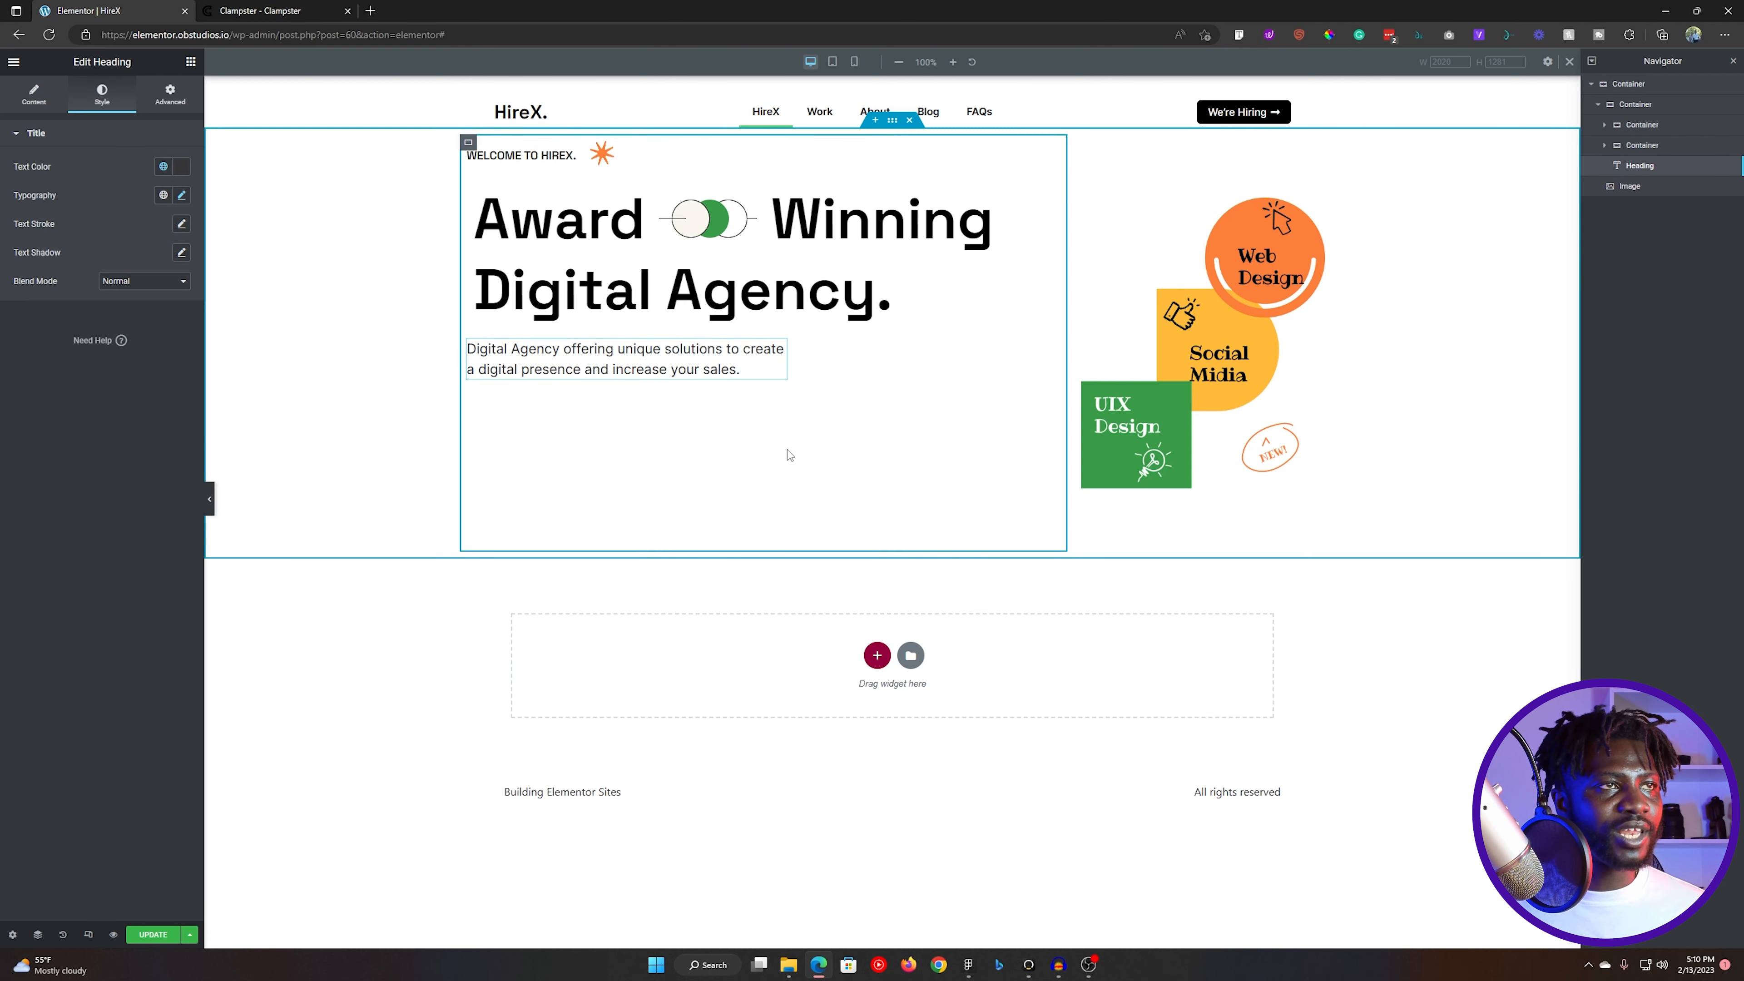
- Check the email form in the Figma design, then add a Form widget below the tagline in Elementor's hero text container
key("alt+Tab")
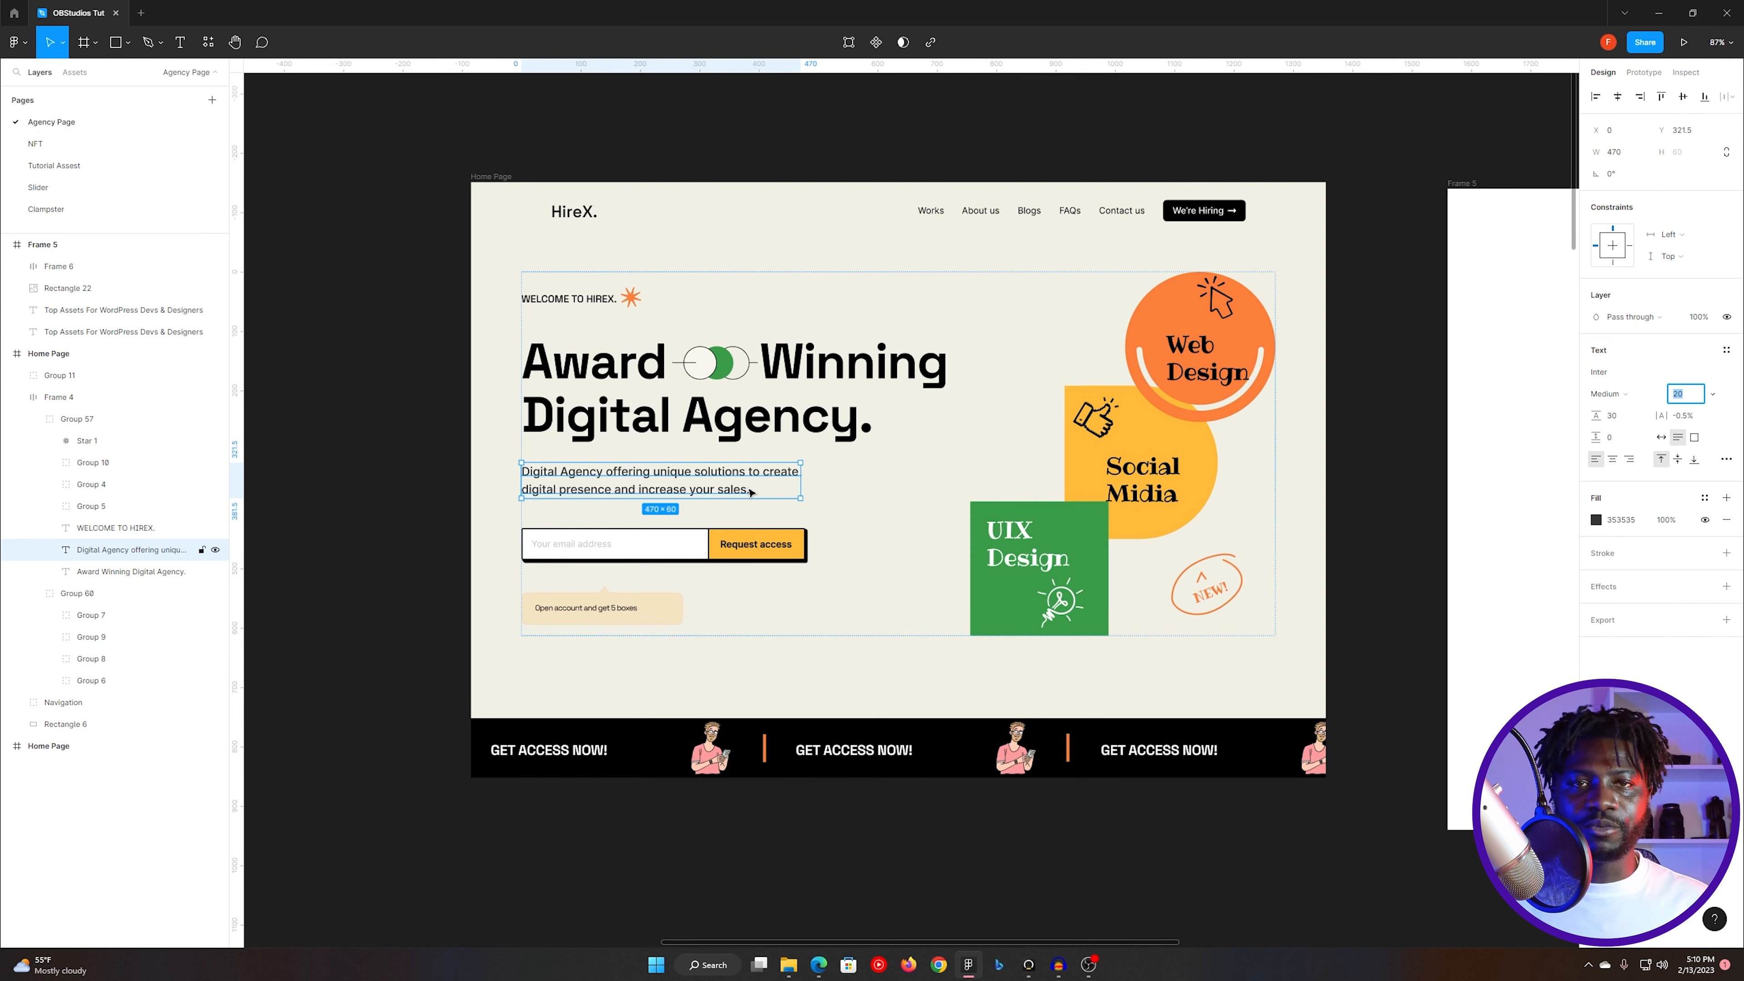
left_click(738, 553)
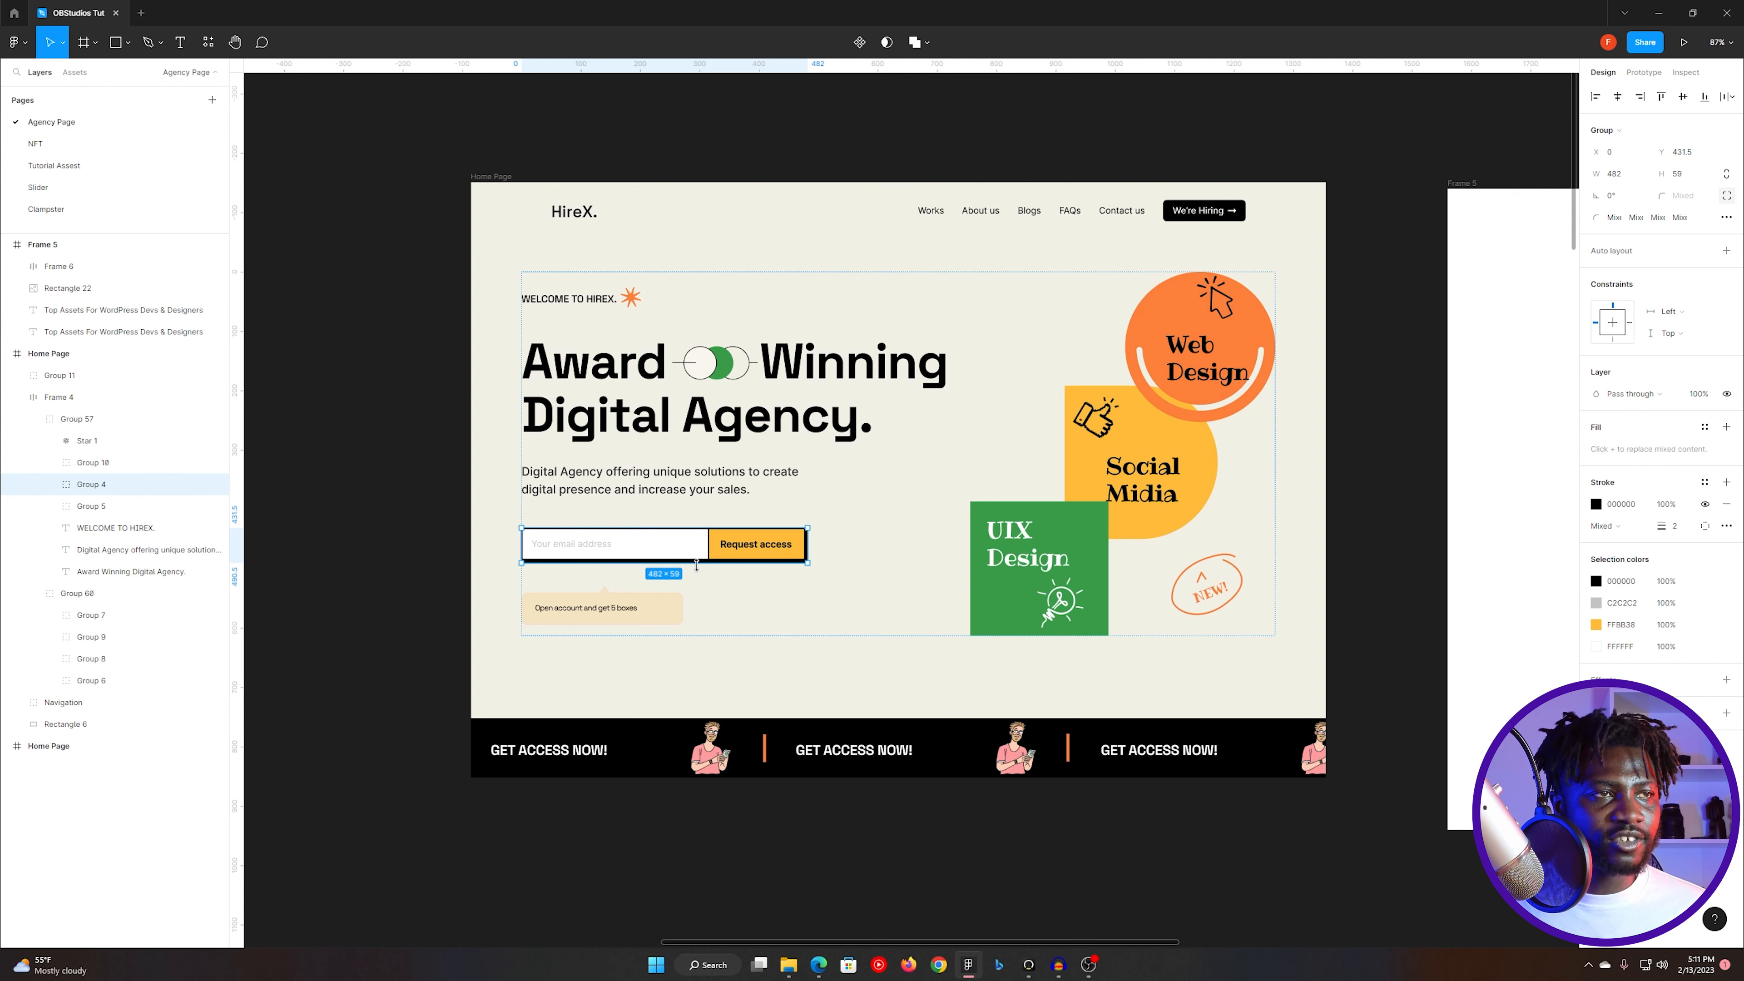
key("alt+Tab")
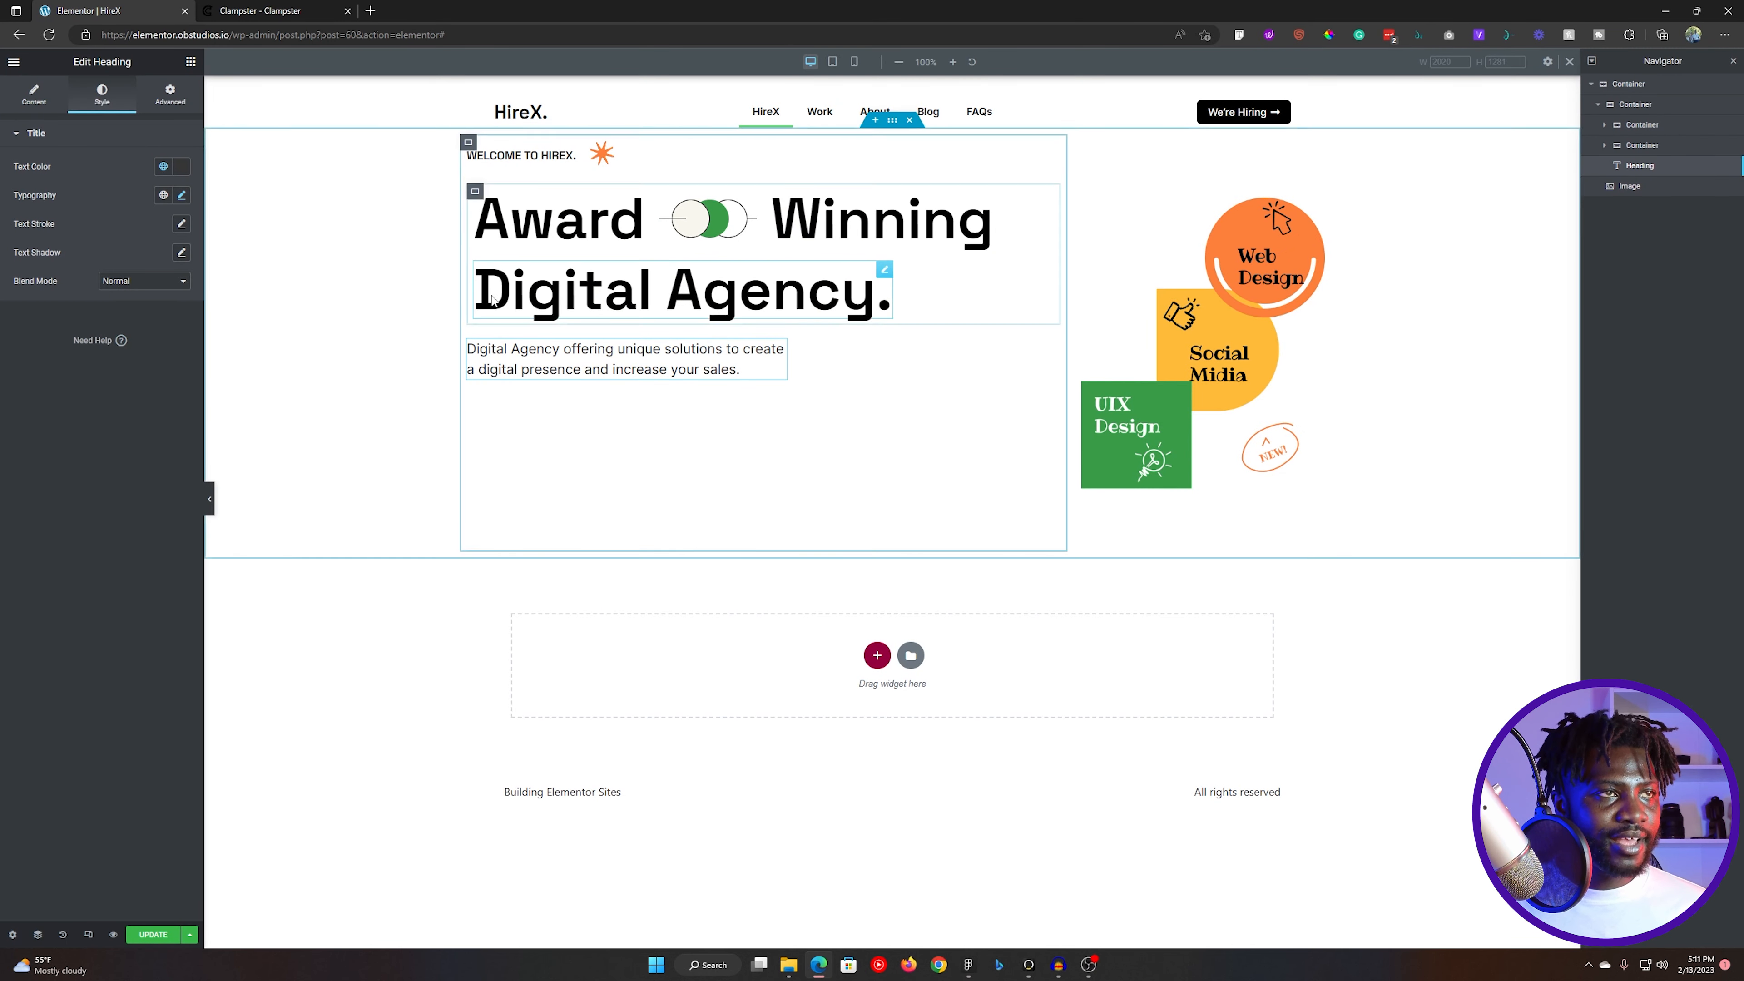
left_click(190, 62)
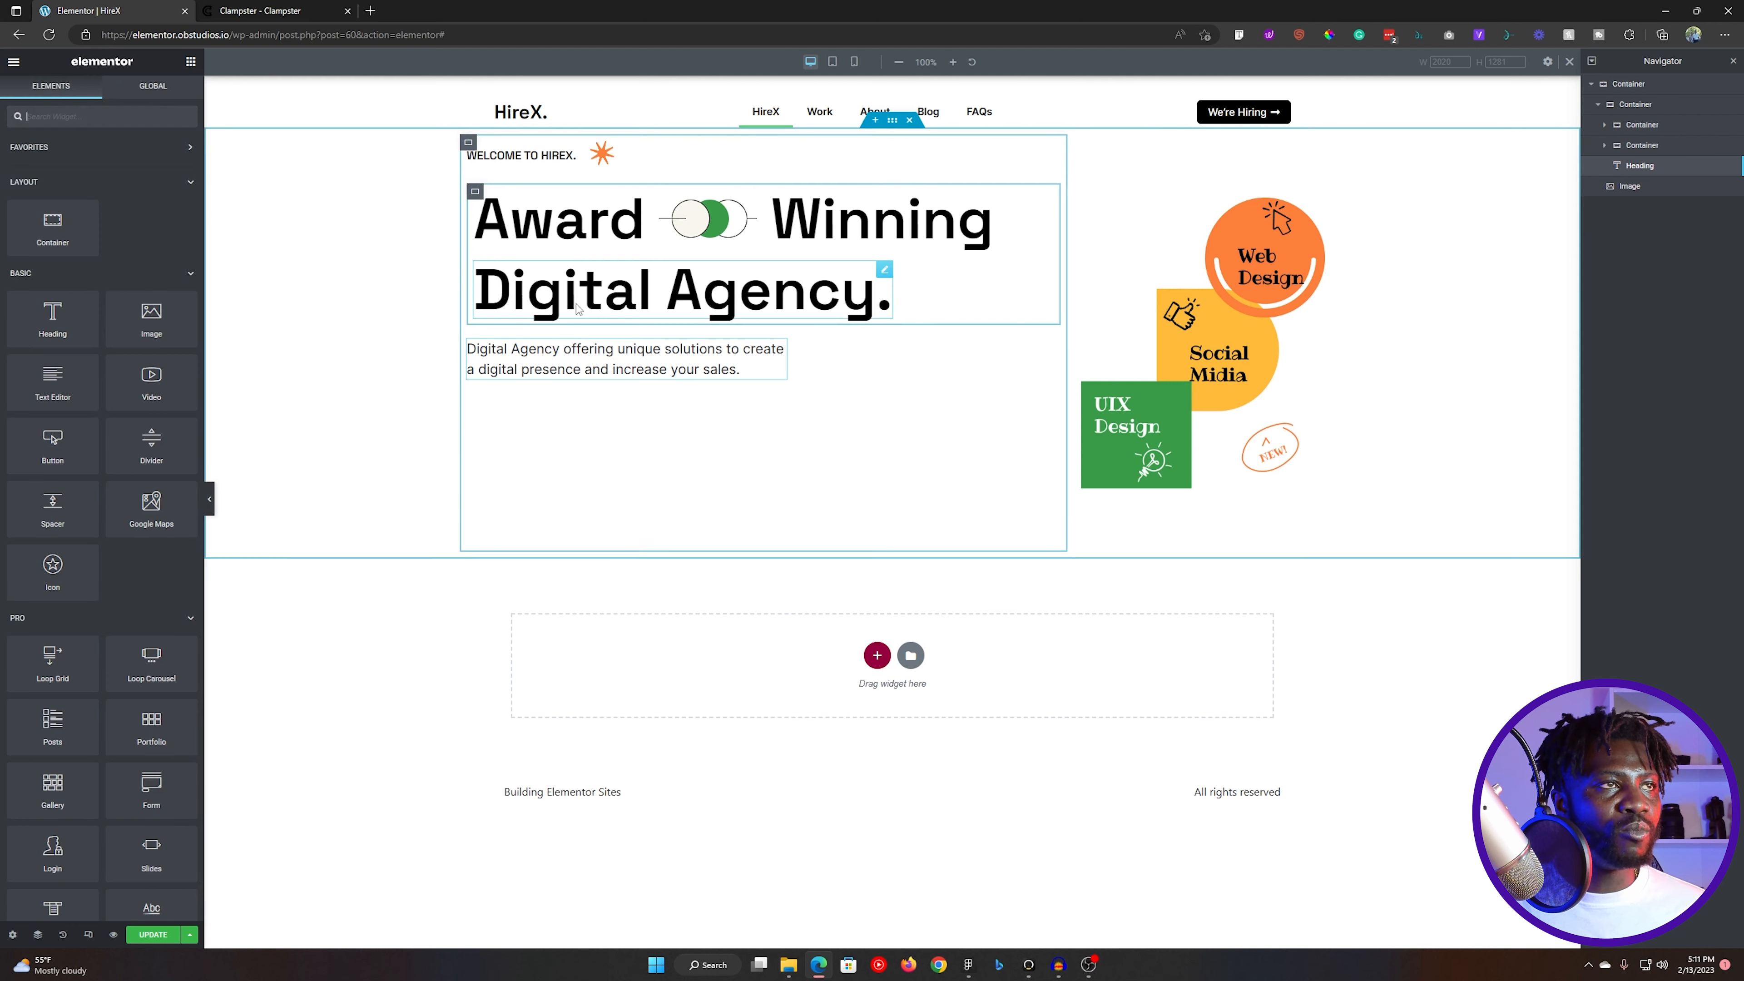
left_click(468, 143)
left_click(191, 61)
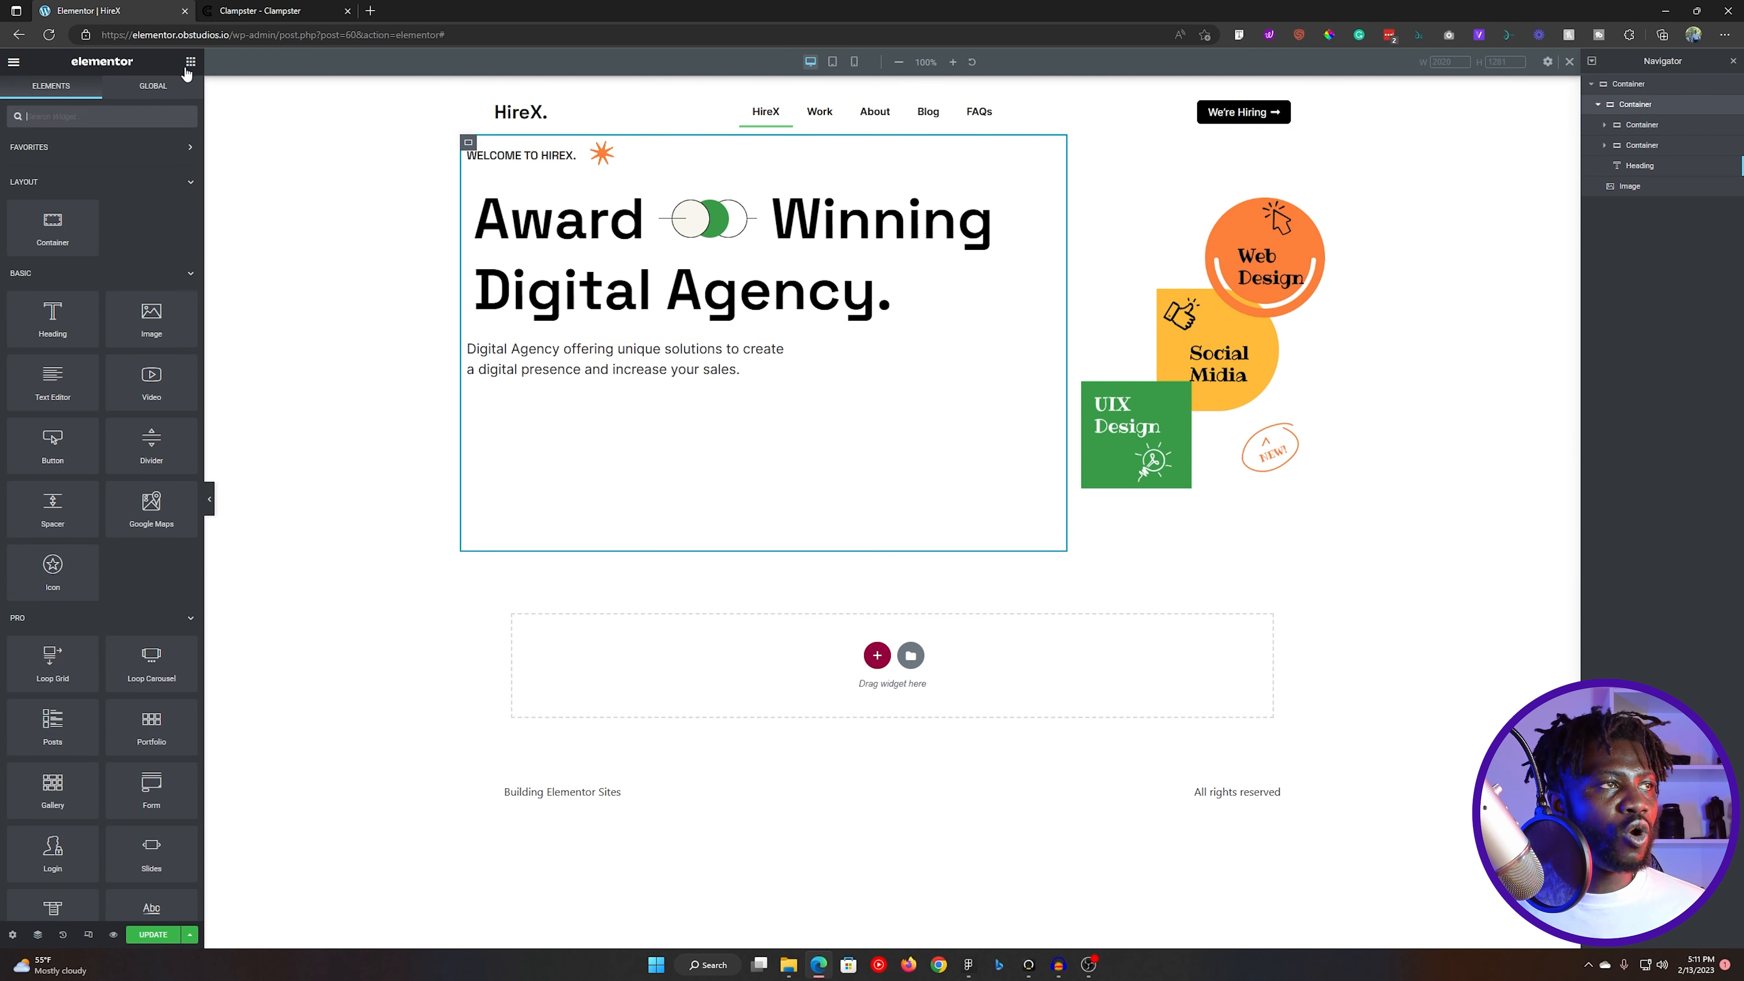
left_click(105, 118)
type("form")
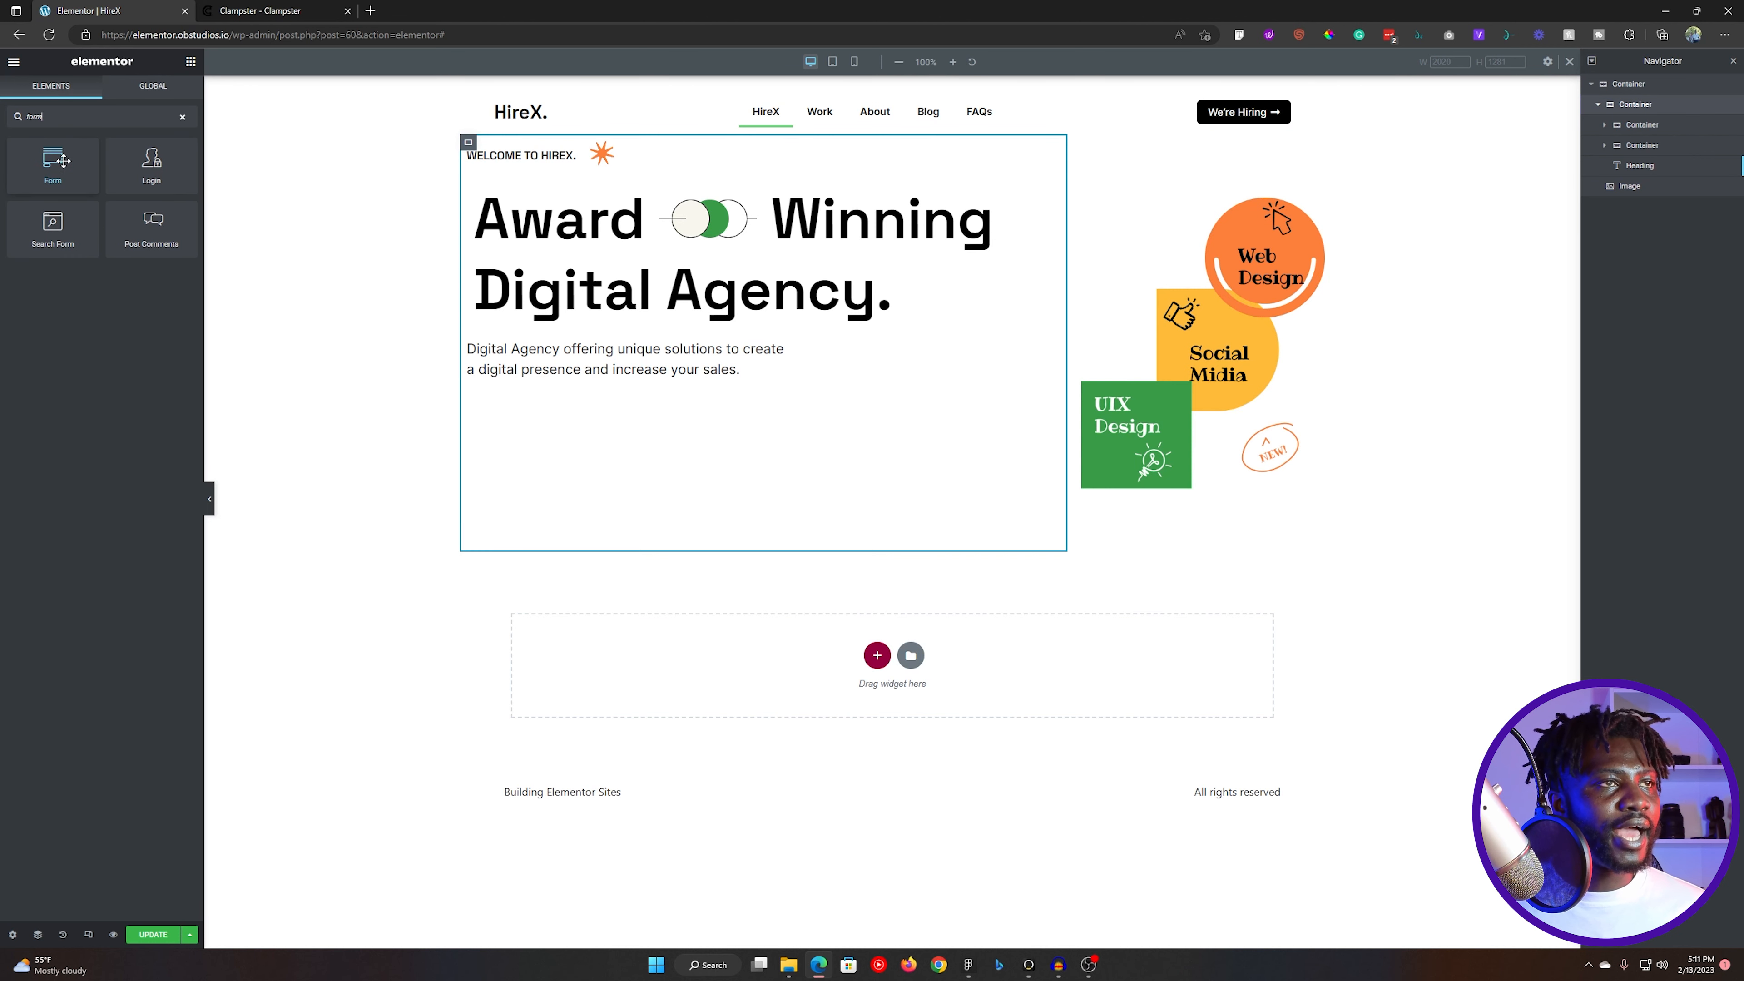
left_click_drag(60, 162, 662, 378)
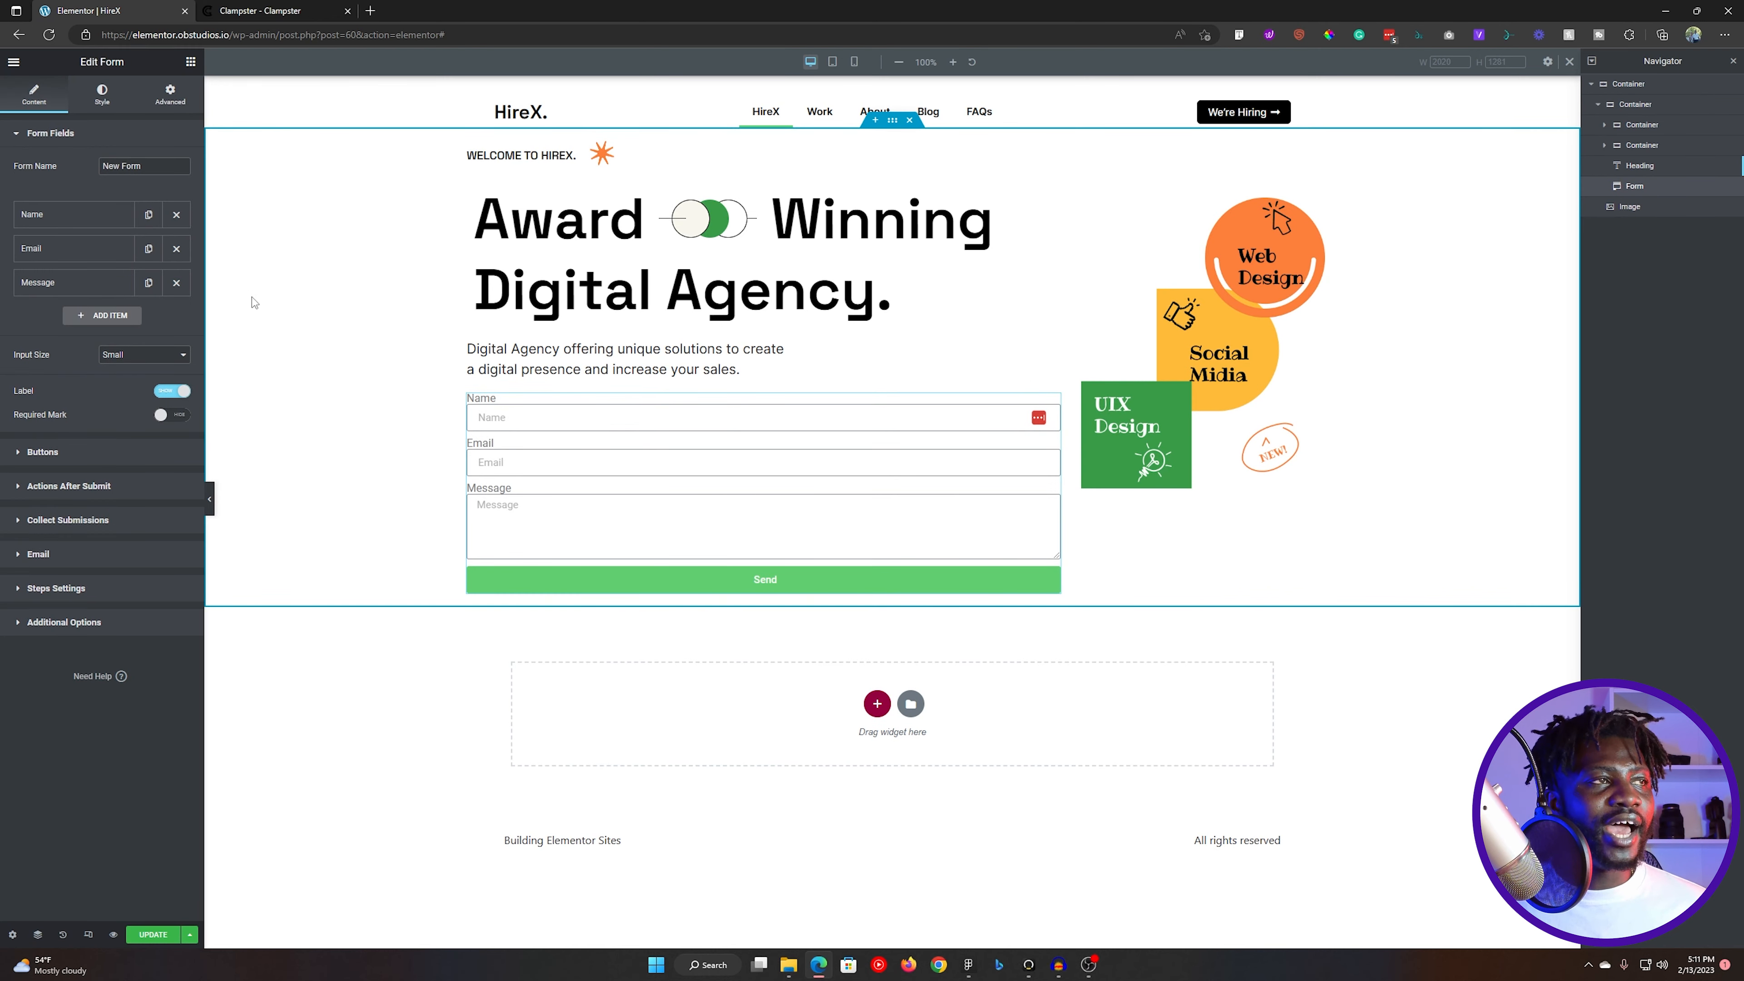
- Remove the form's Name and Message fields to match the Figma design and hide the field labels
key("alt+Tab")
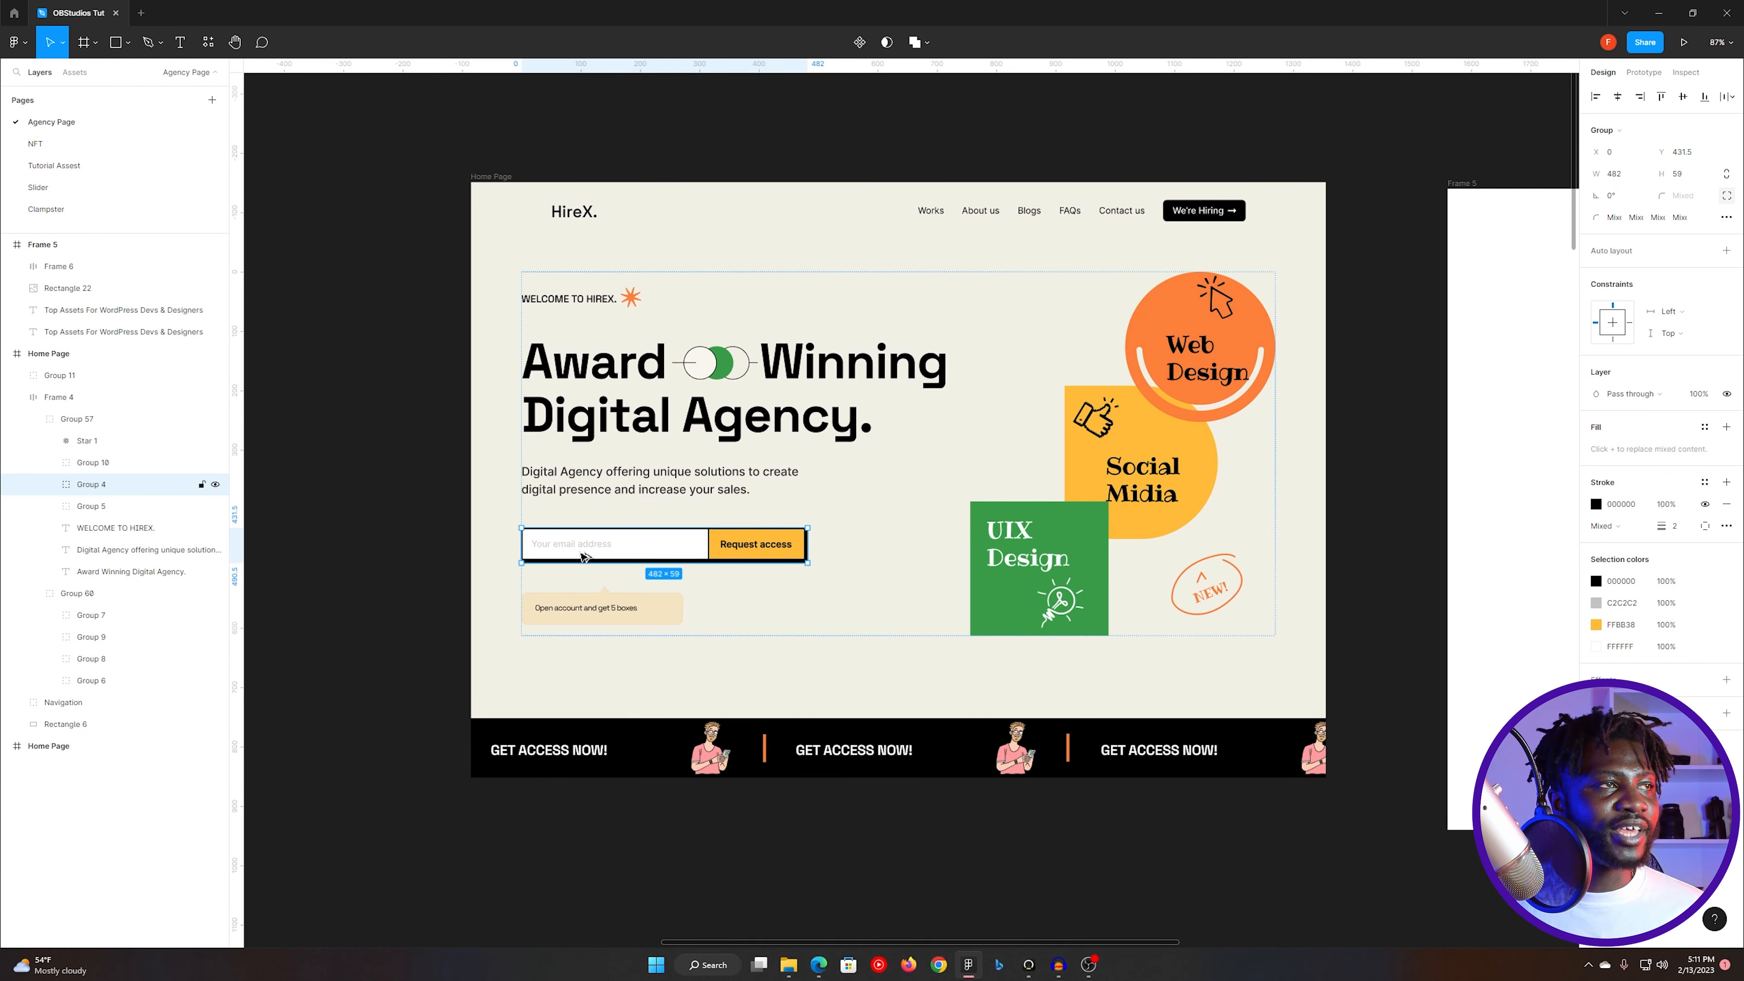
key("alt+Tab")
left_click(177, 214)
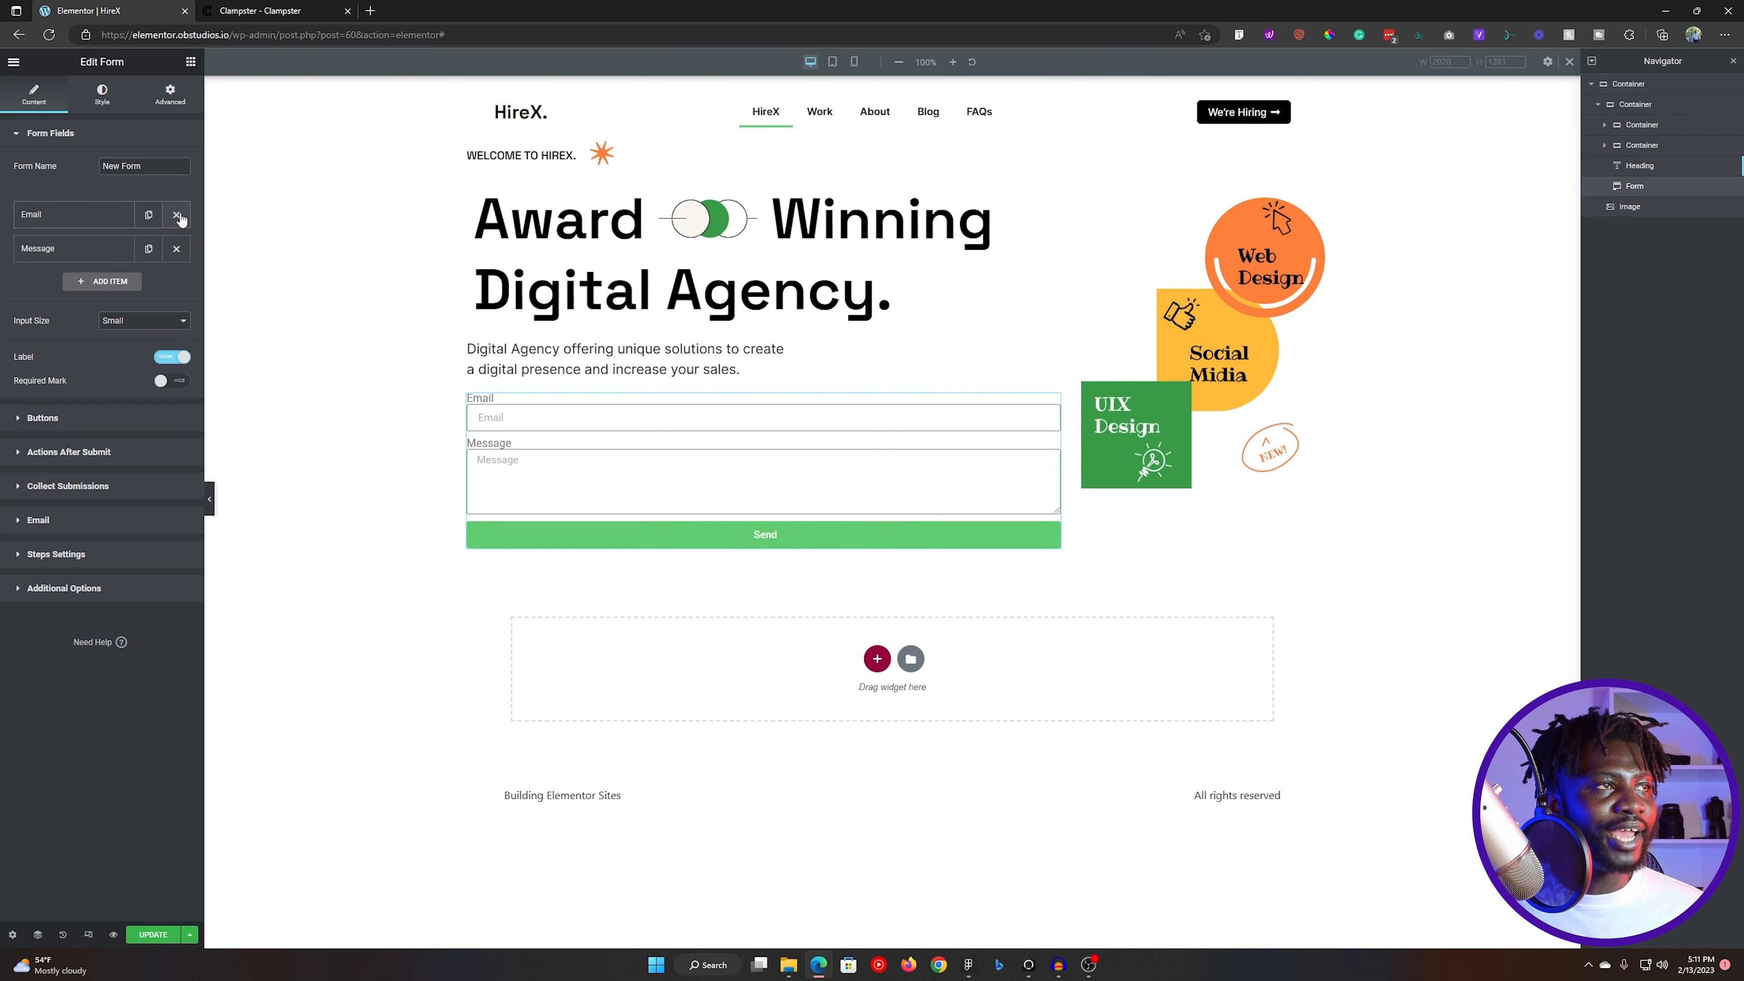
left_click(177, 249)
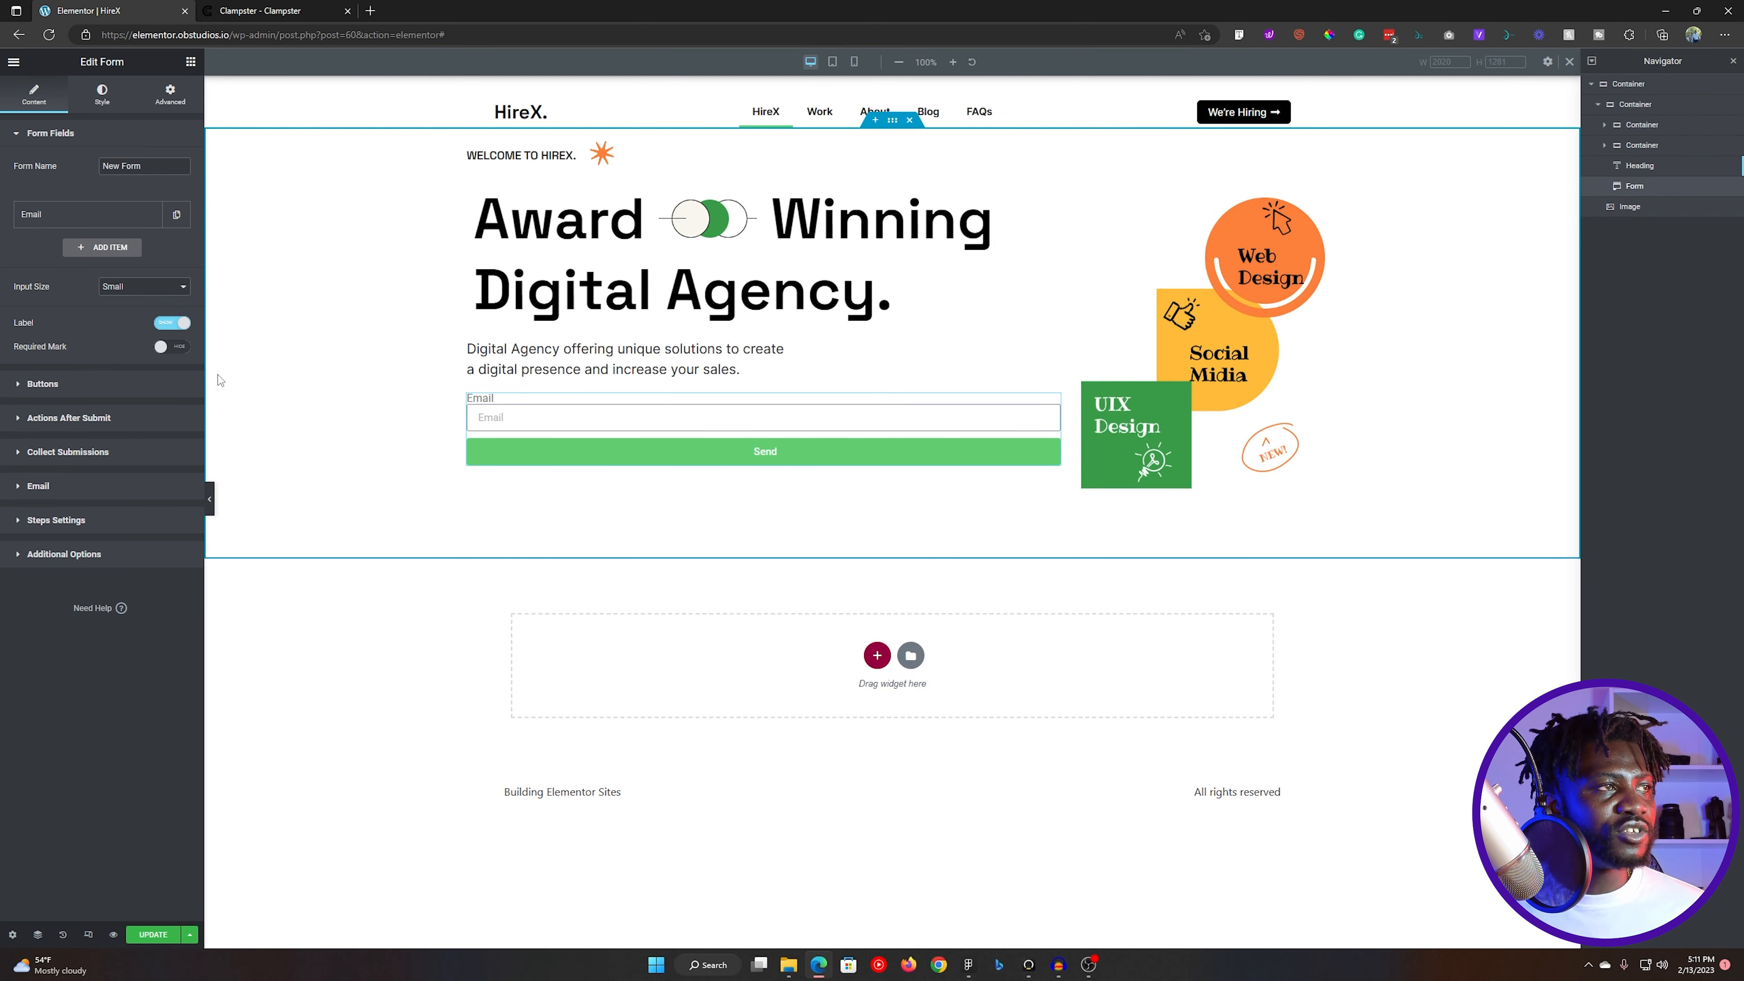
left_click(167, 324)
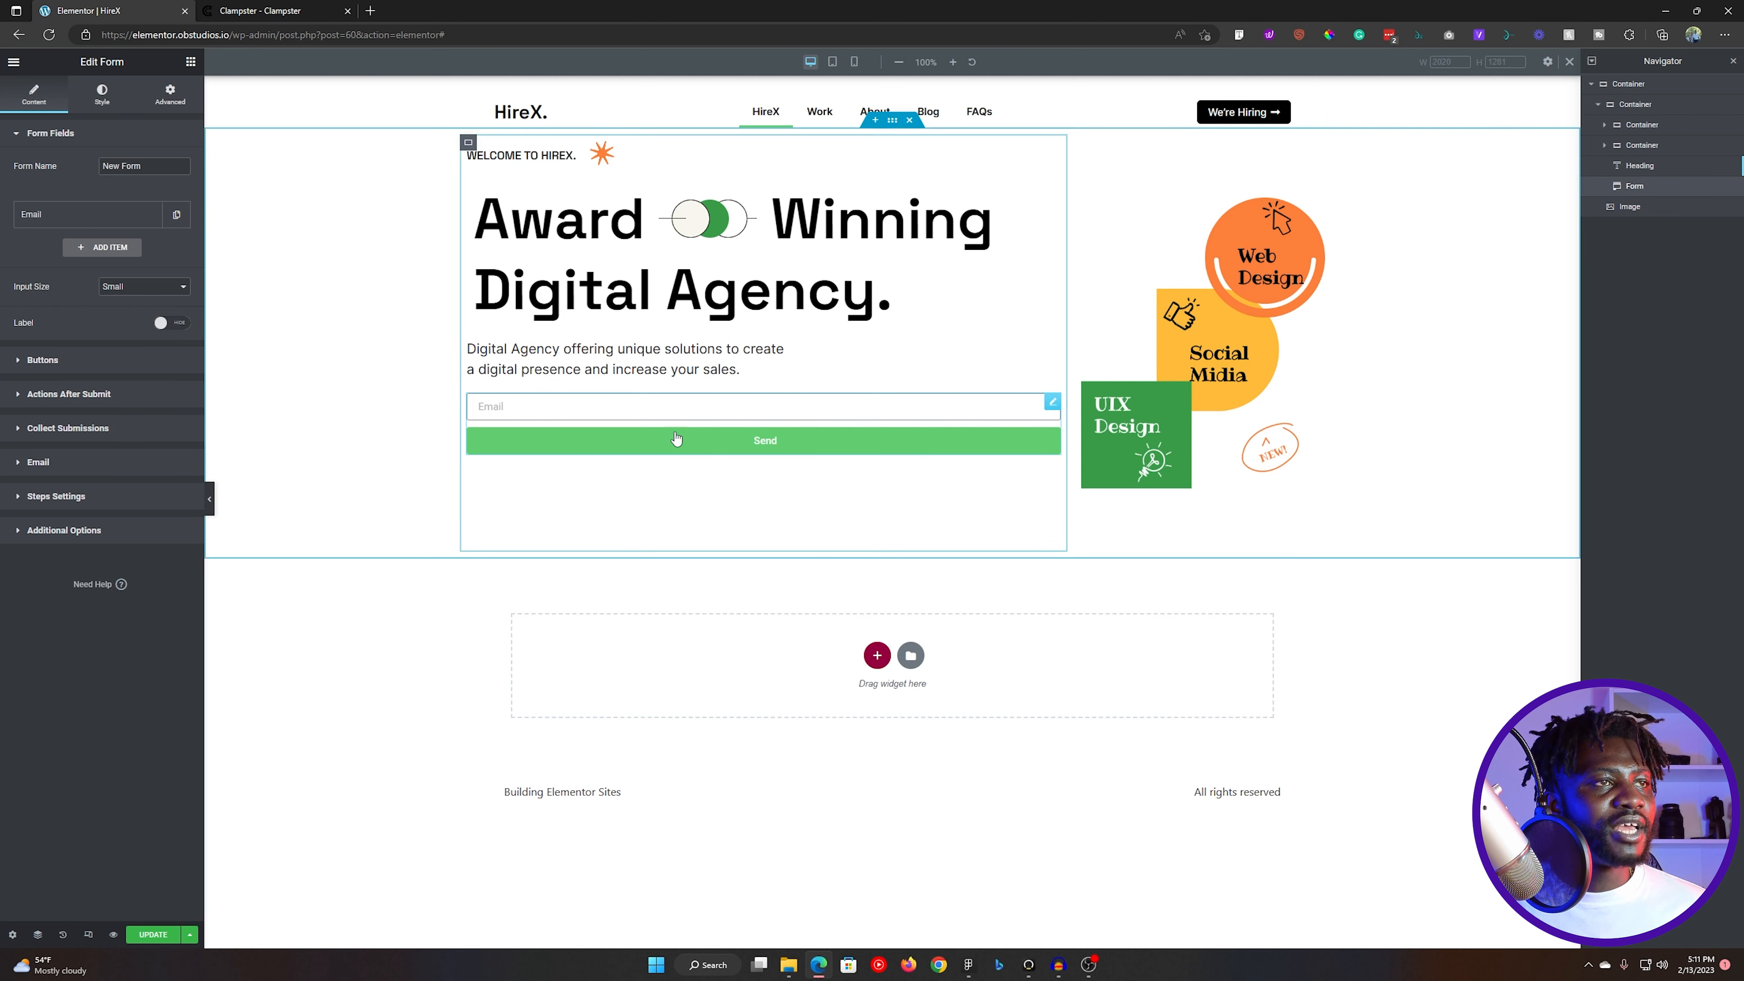
- Set the Email field's column width to 70% and the submit button's column width to 30%
left_click(96, 217)
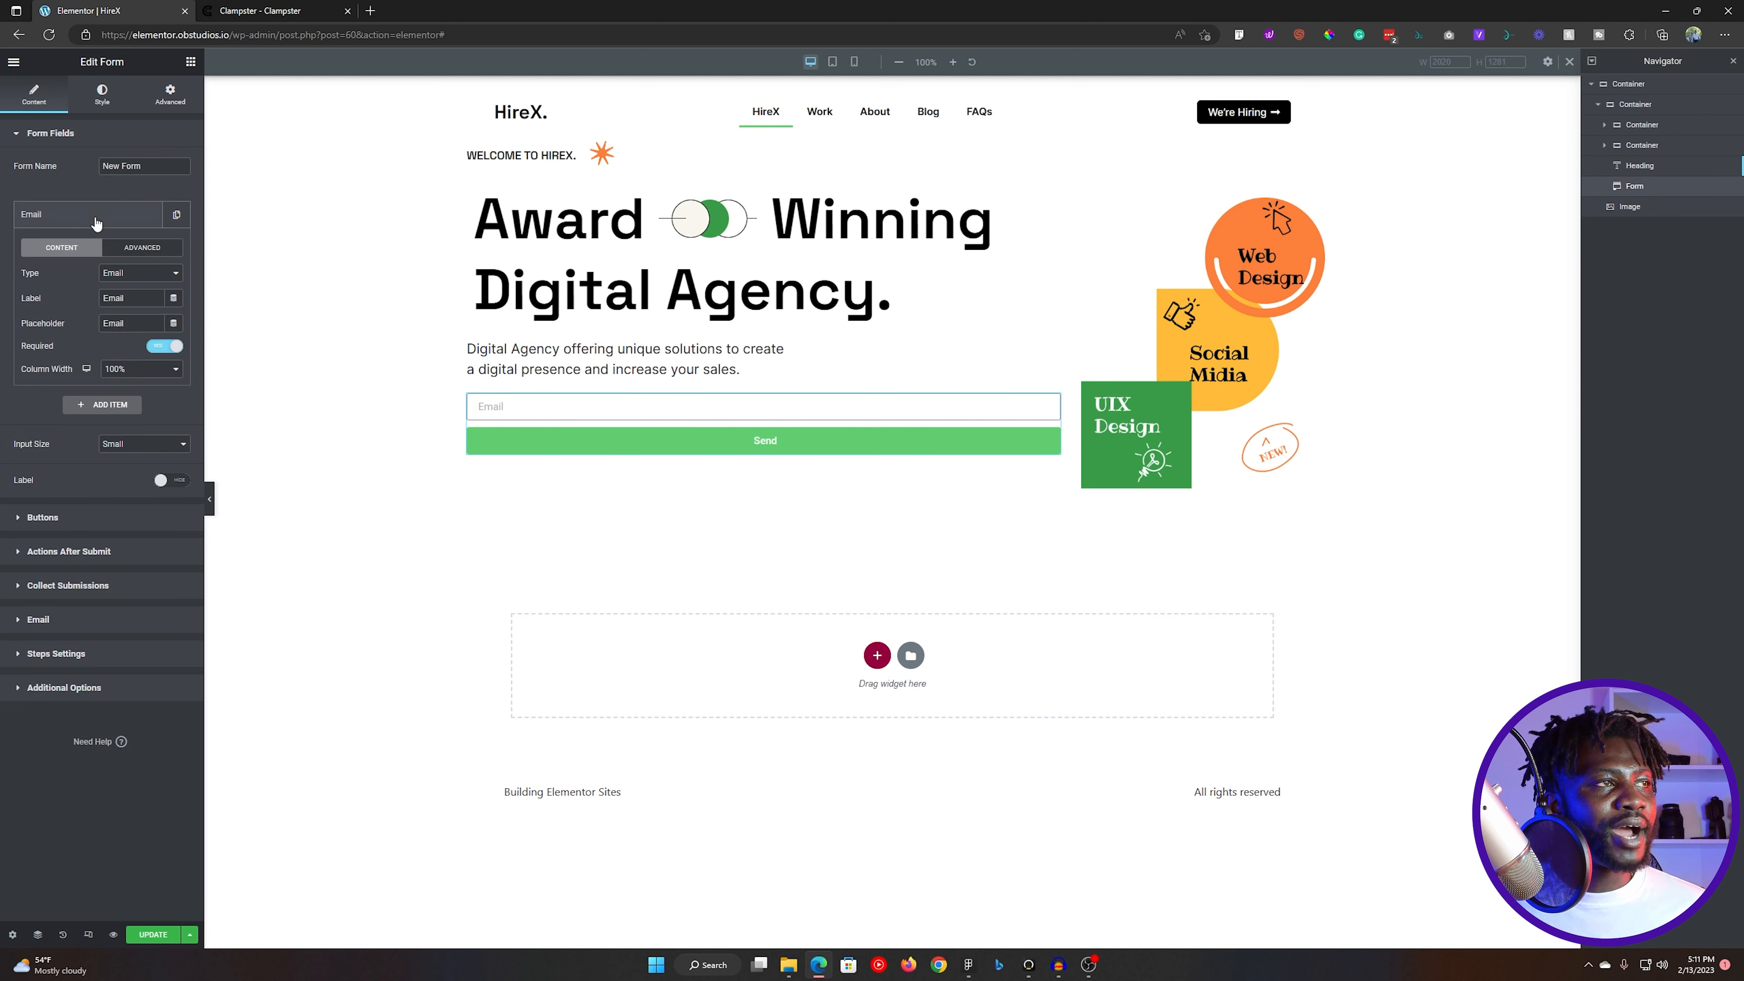
left_click(134, 372)
left_click(129, 471)
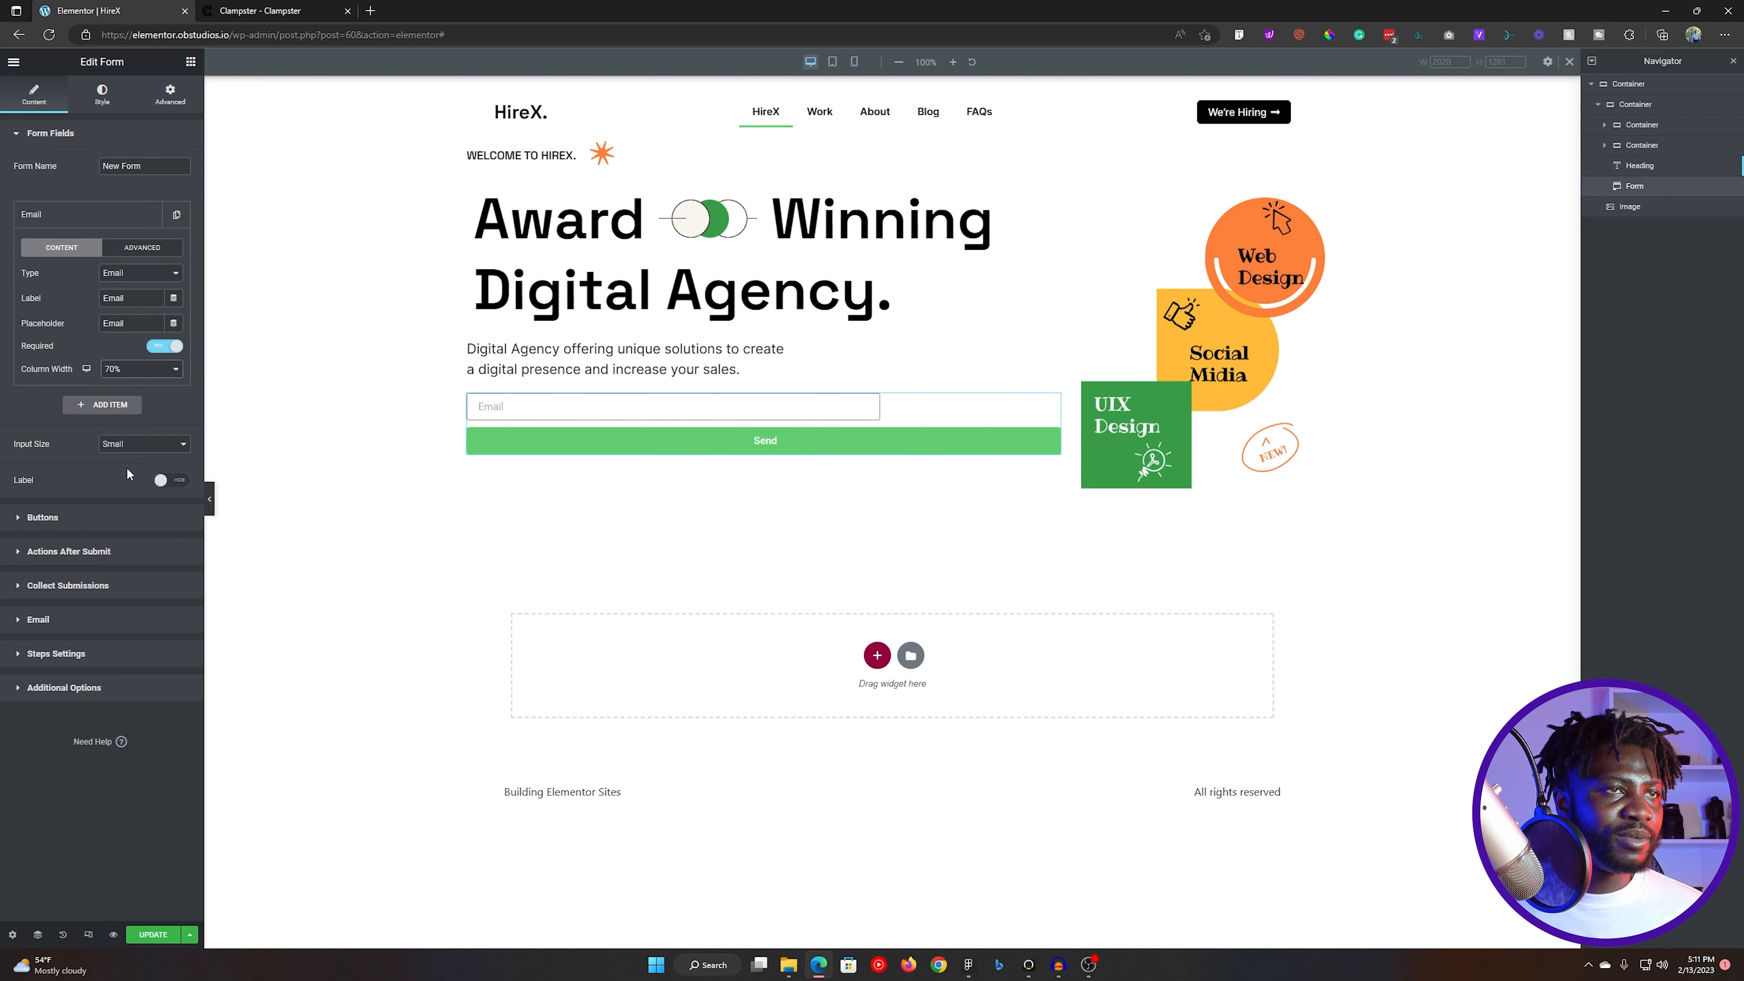
left_click(89, 136)
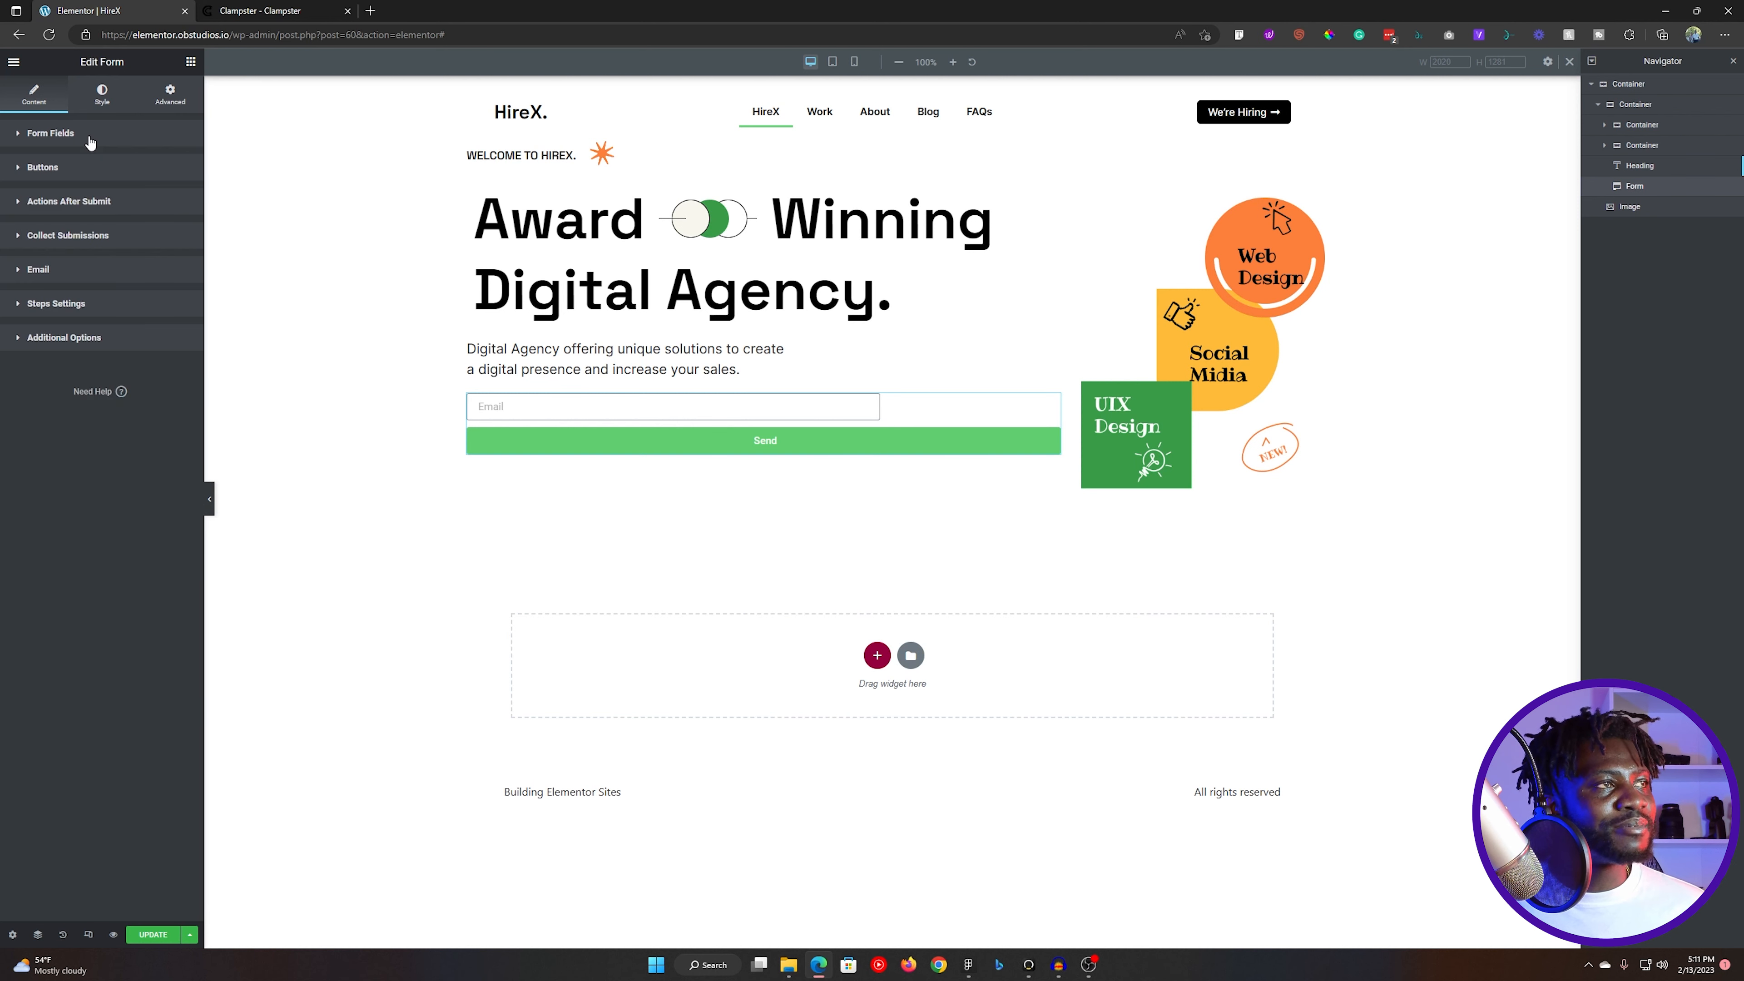
left_click(84, 168)
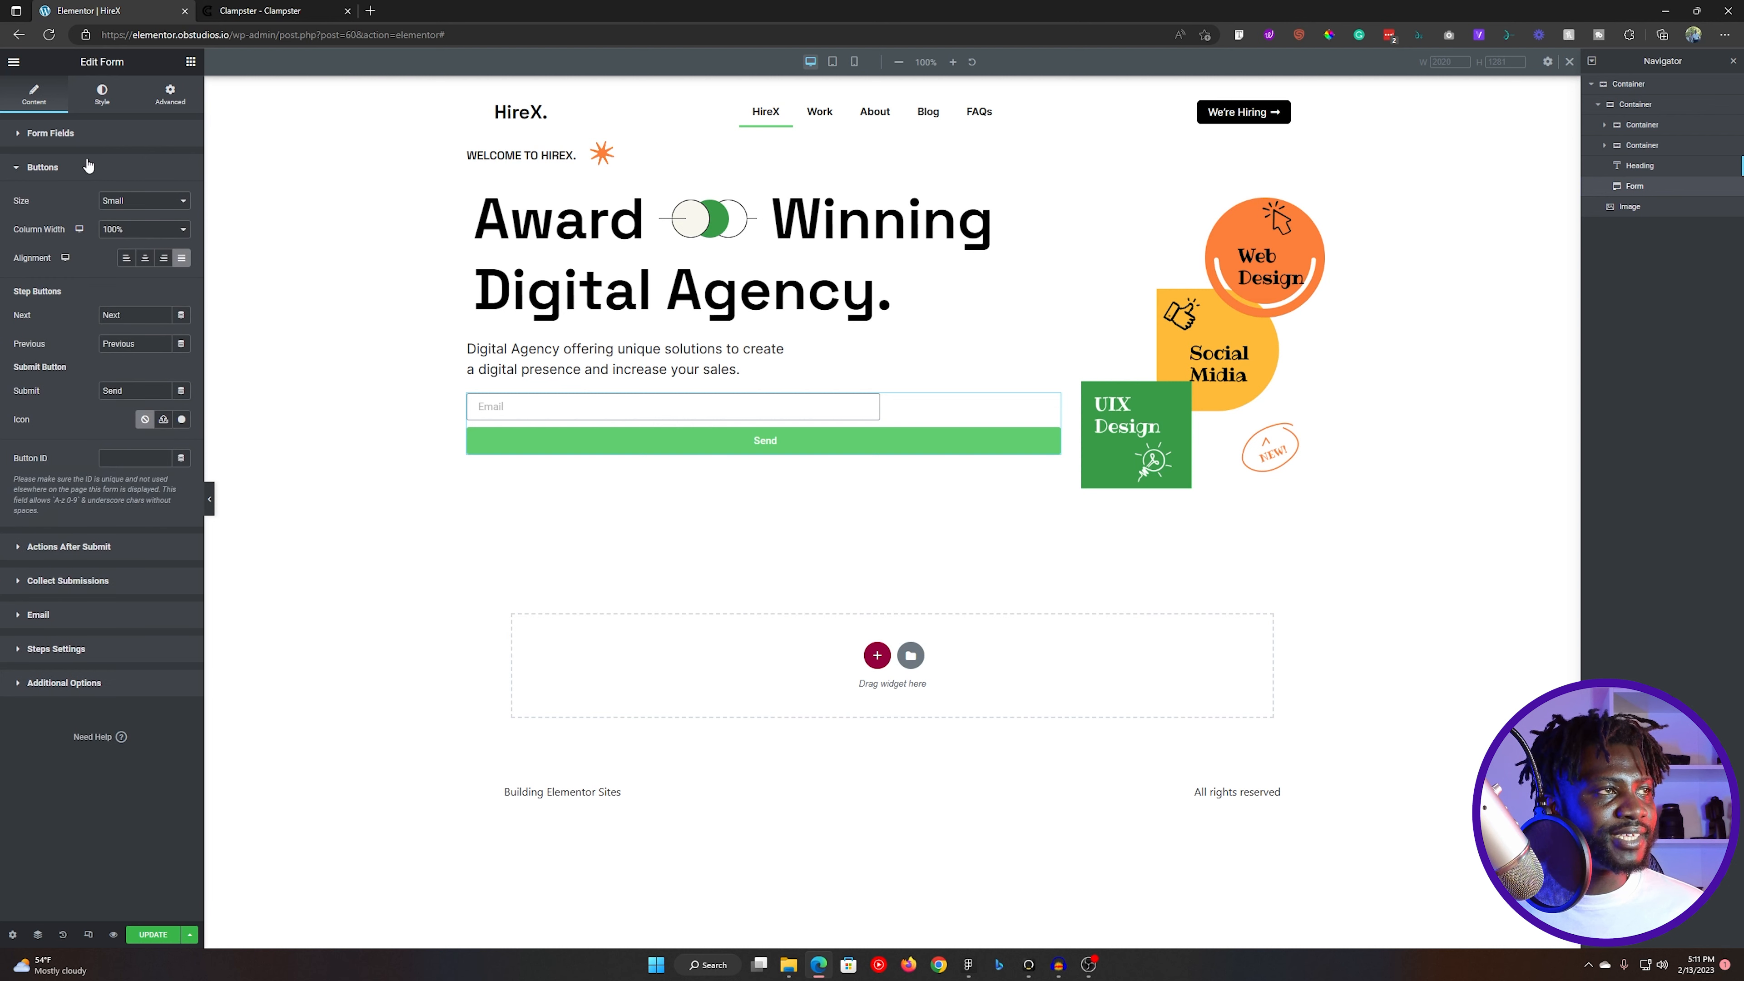
left_click(146, 229)
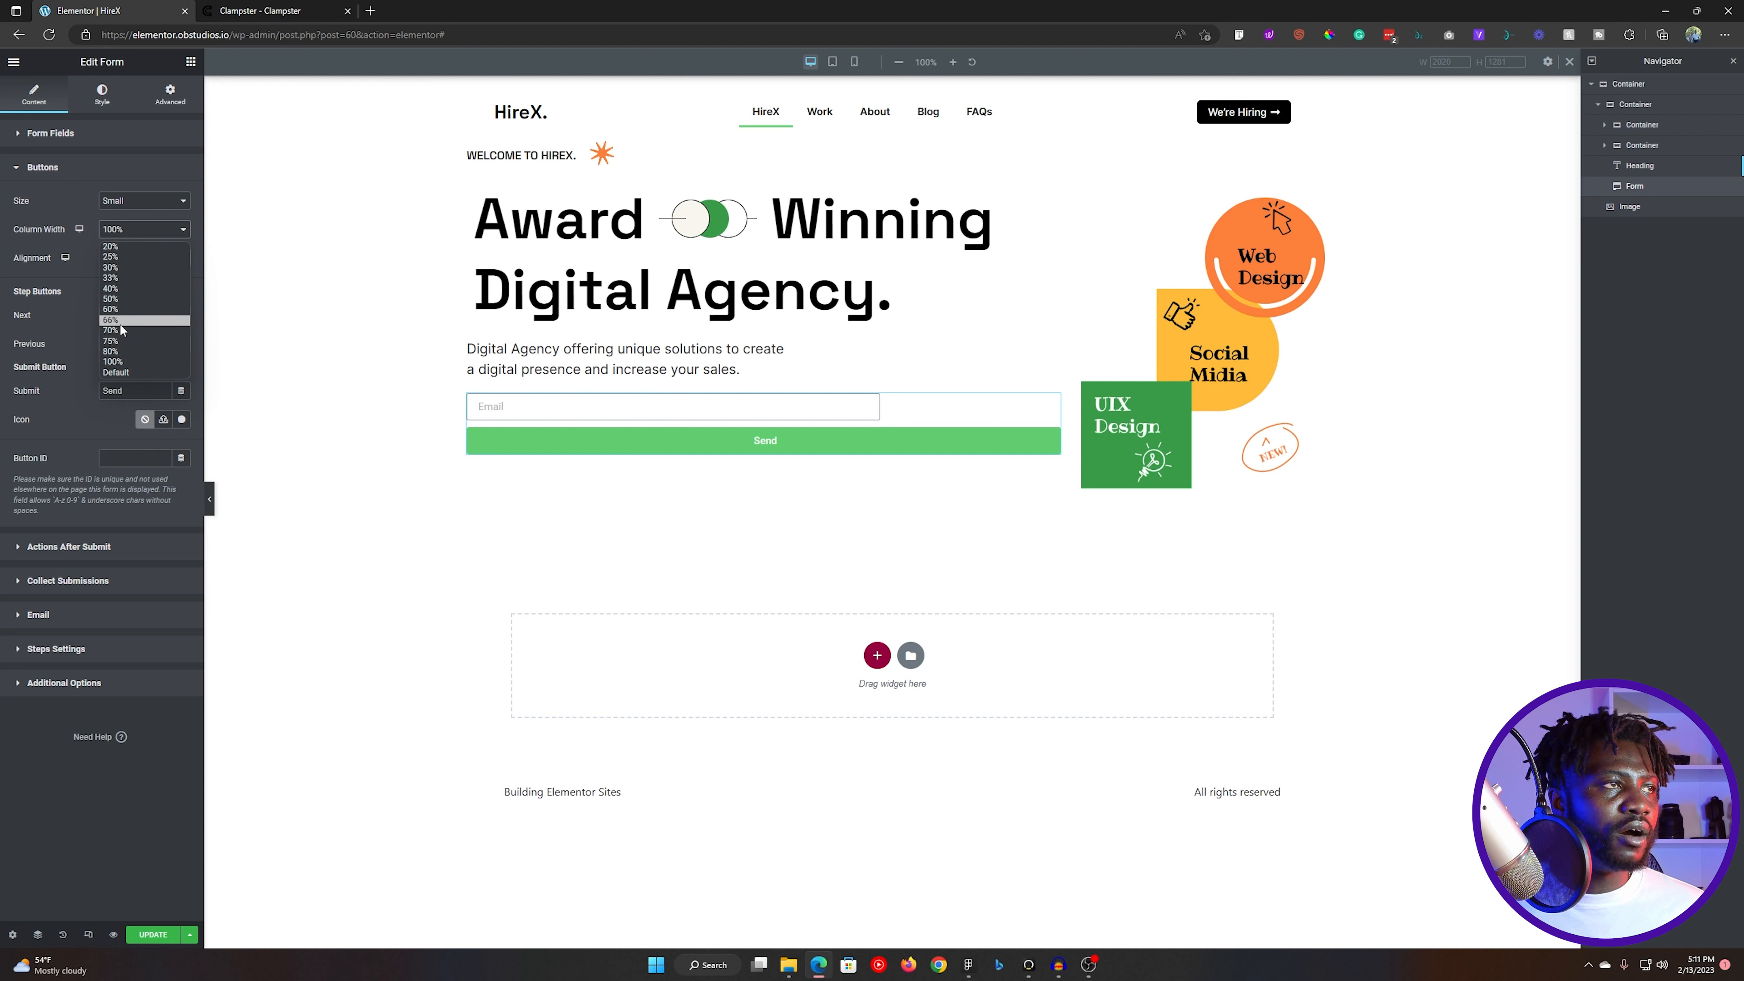
left_click(118, 267)
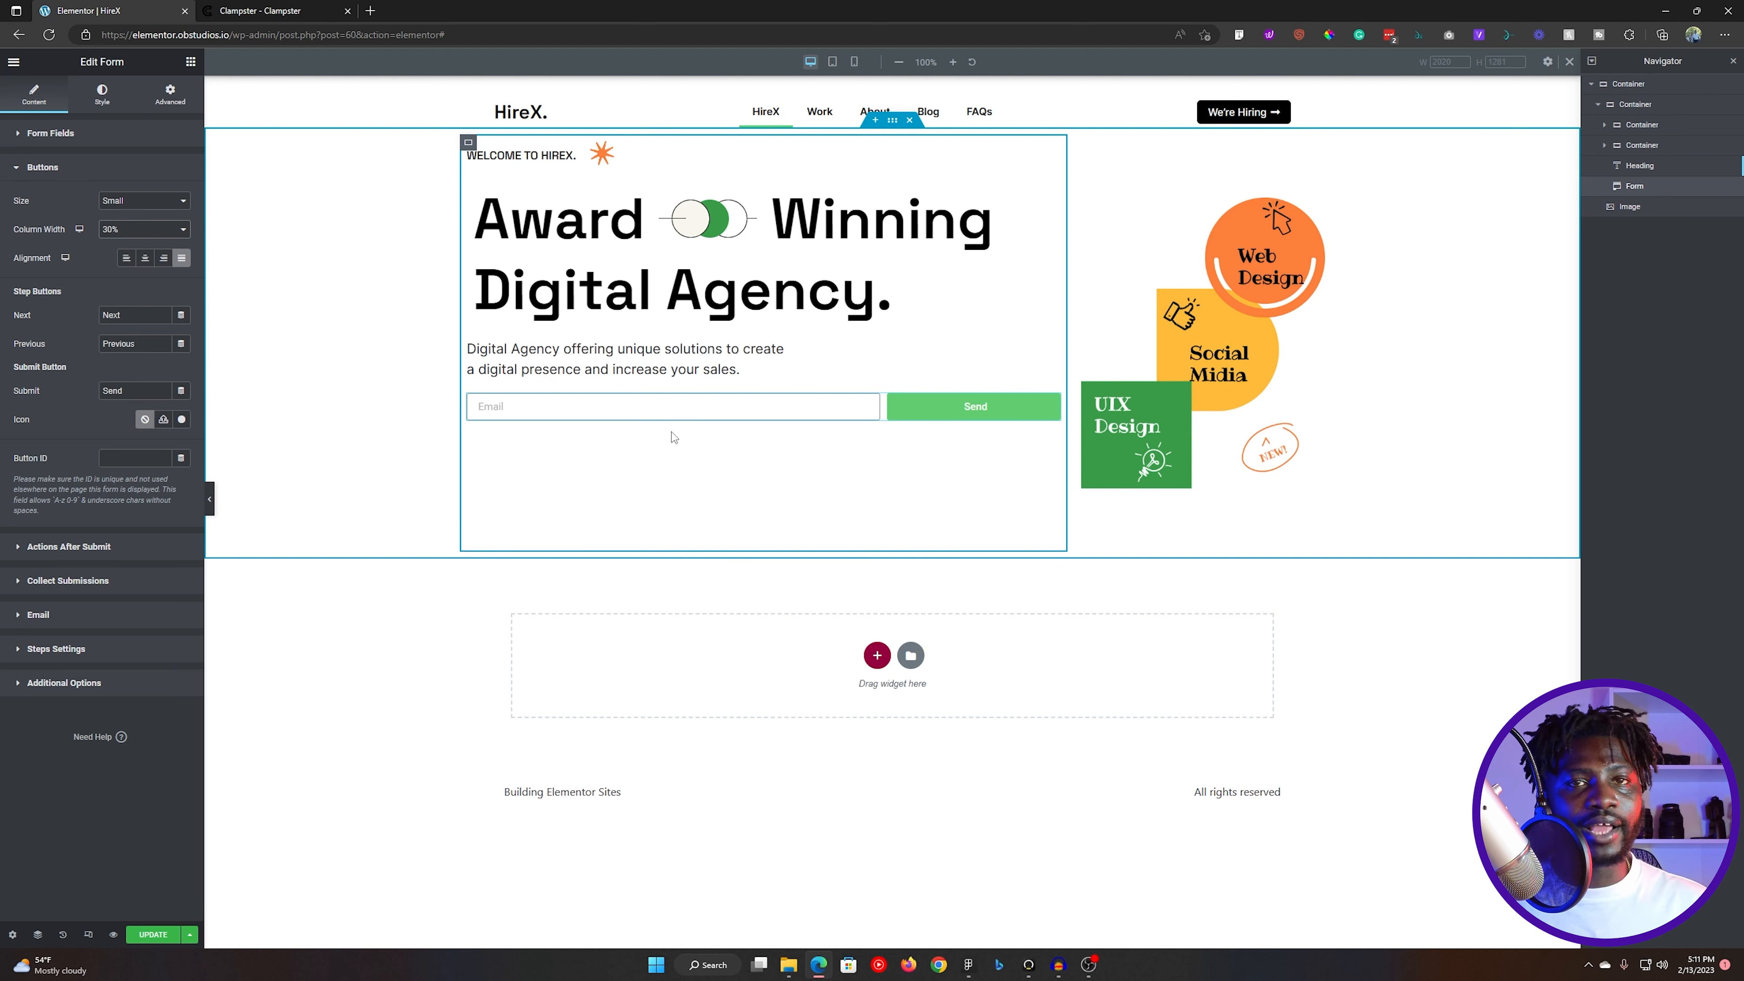
- Set the form's columns gap and rows gap to 0
left_click(110, 96)
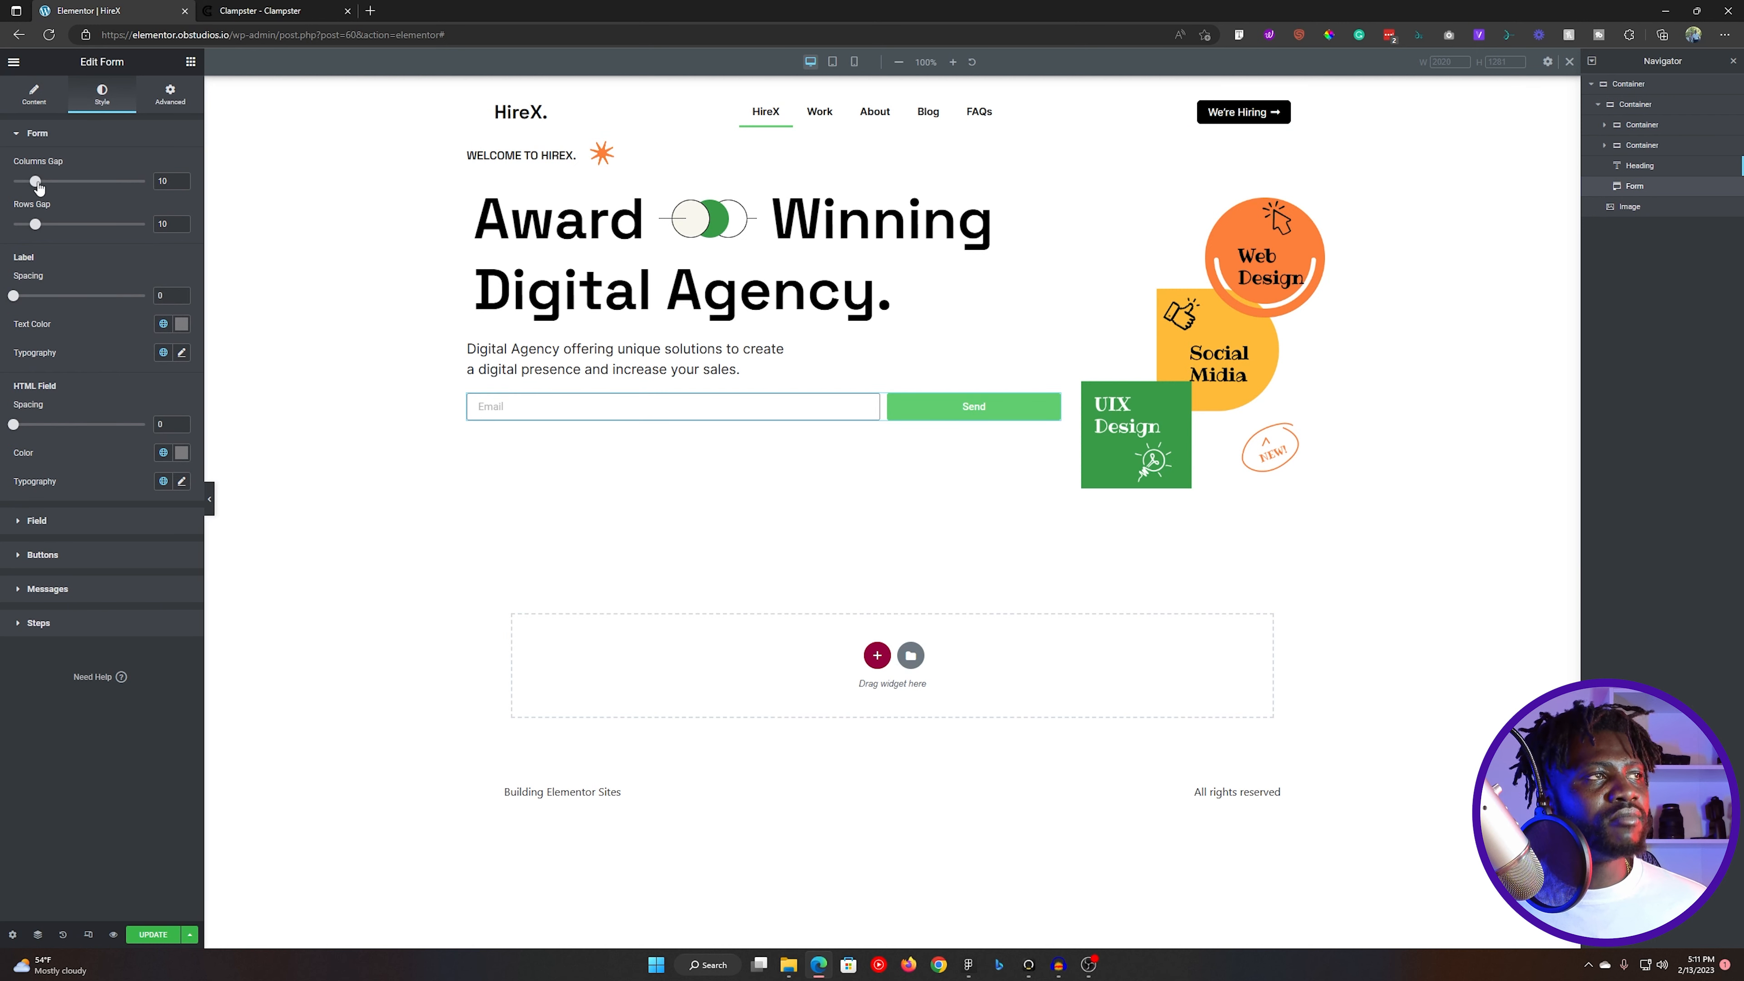
left_click_drag(37, 185, 5, 184)
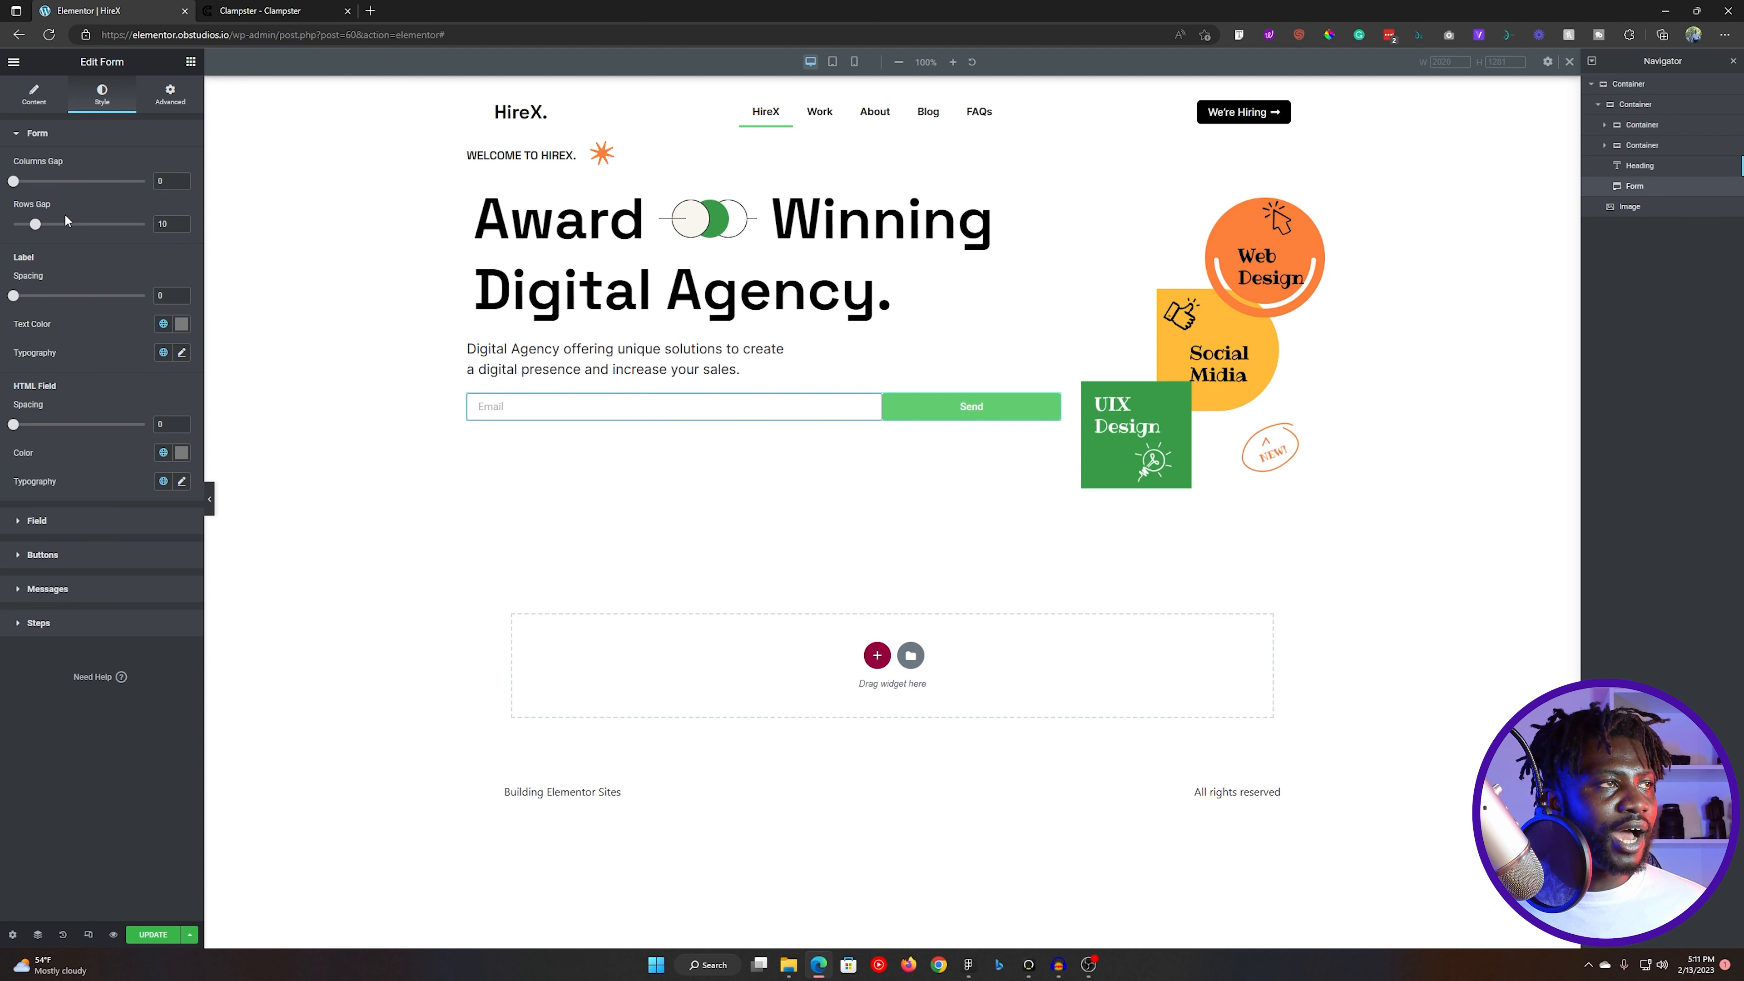
left_click_drag(37, 229, 3, 229)
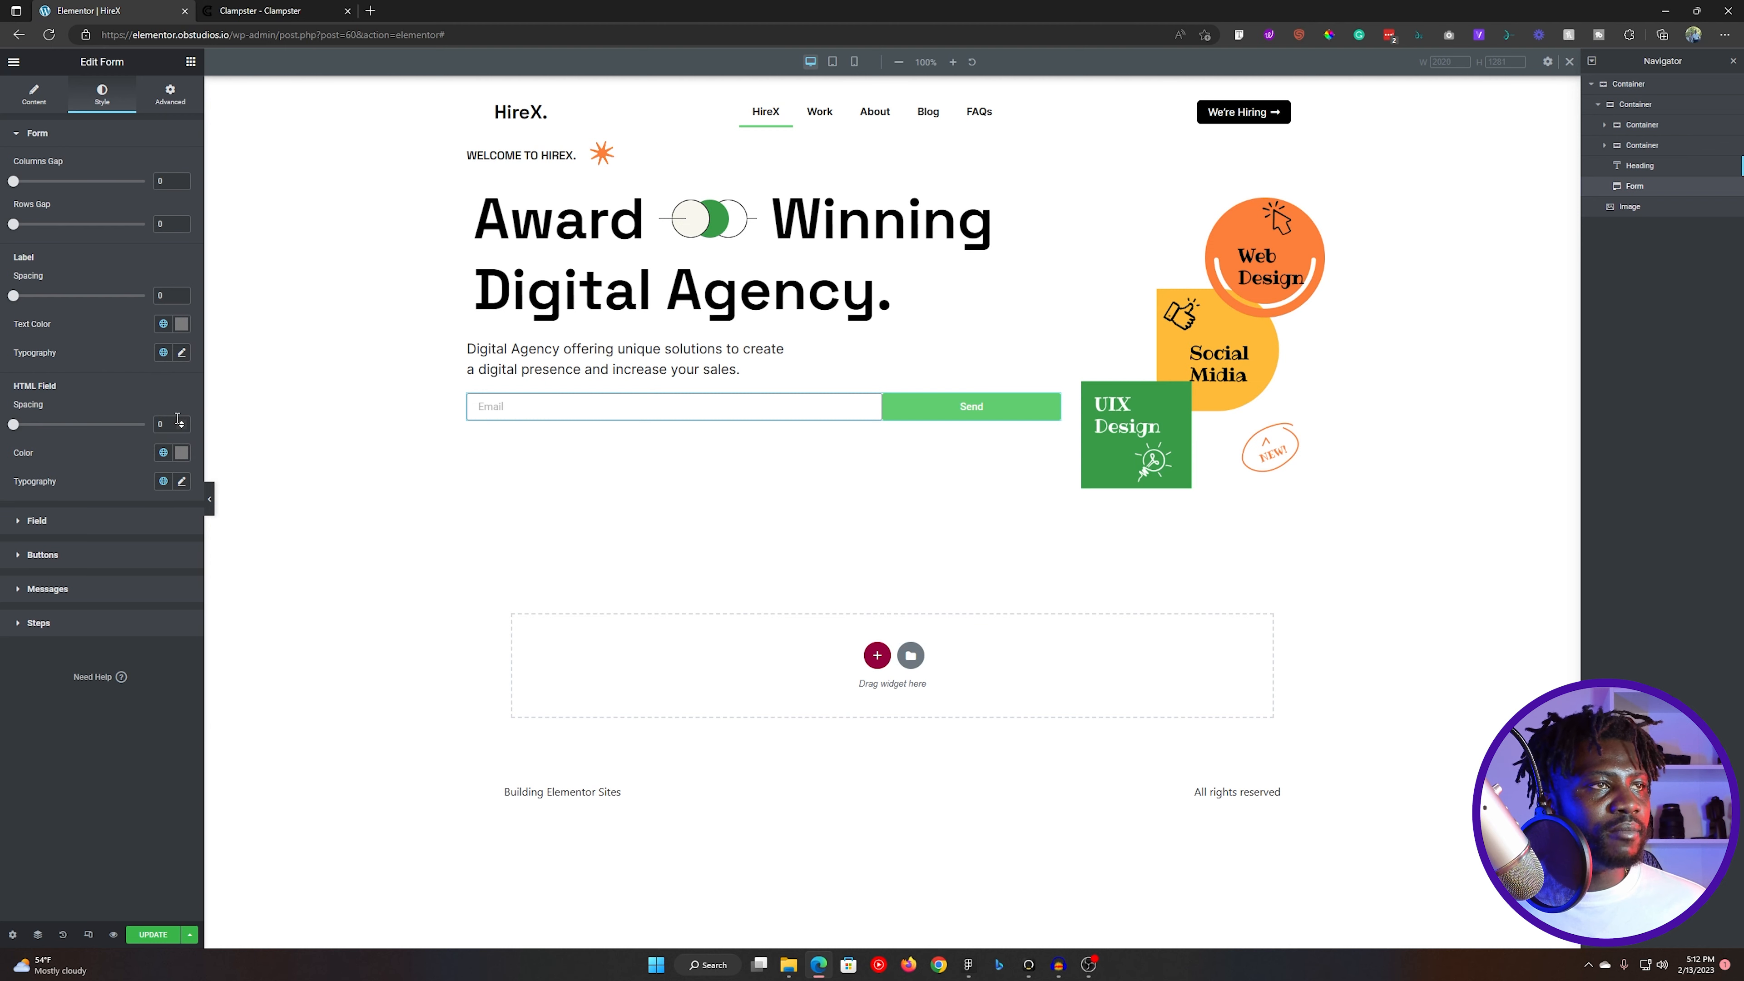
left_click(91, 134)
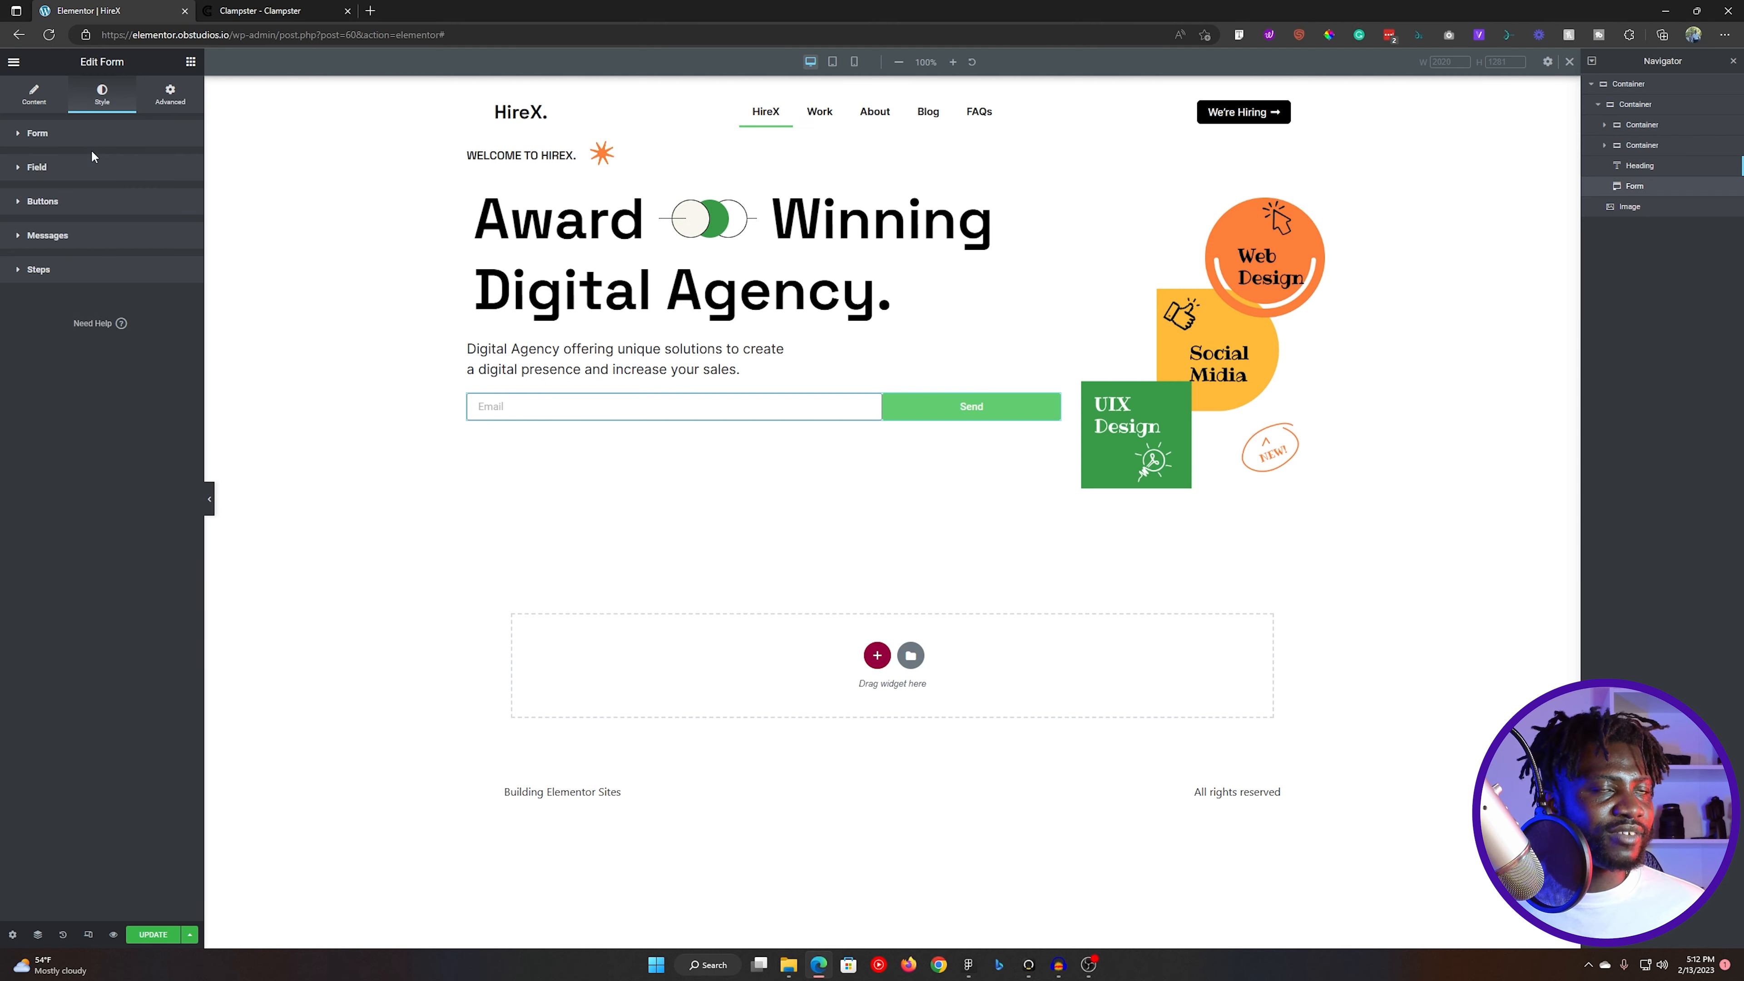
- Copy the Request access button's fill color FFBB38 from Figma and apply it as the form's submit button background in Elementor
key("alt+Tab")
double_click(762, 544)
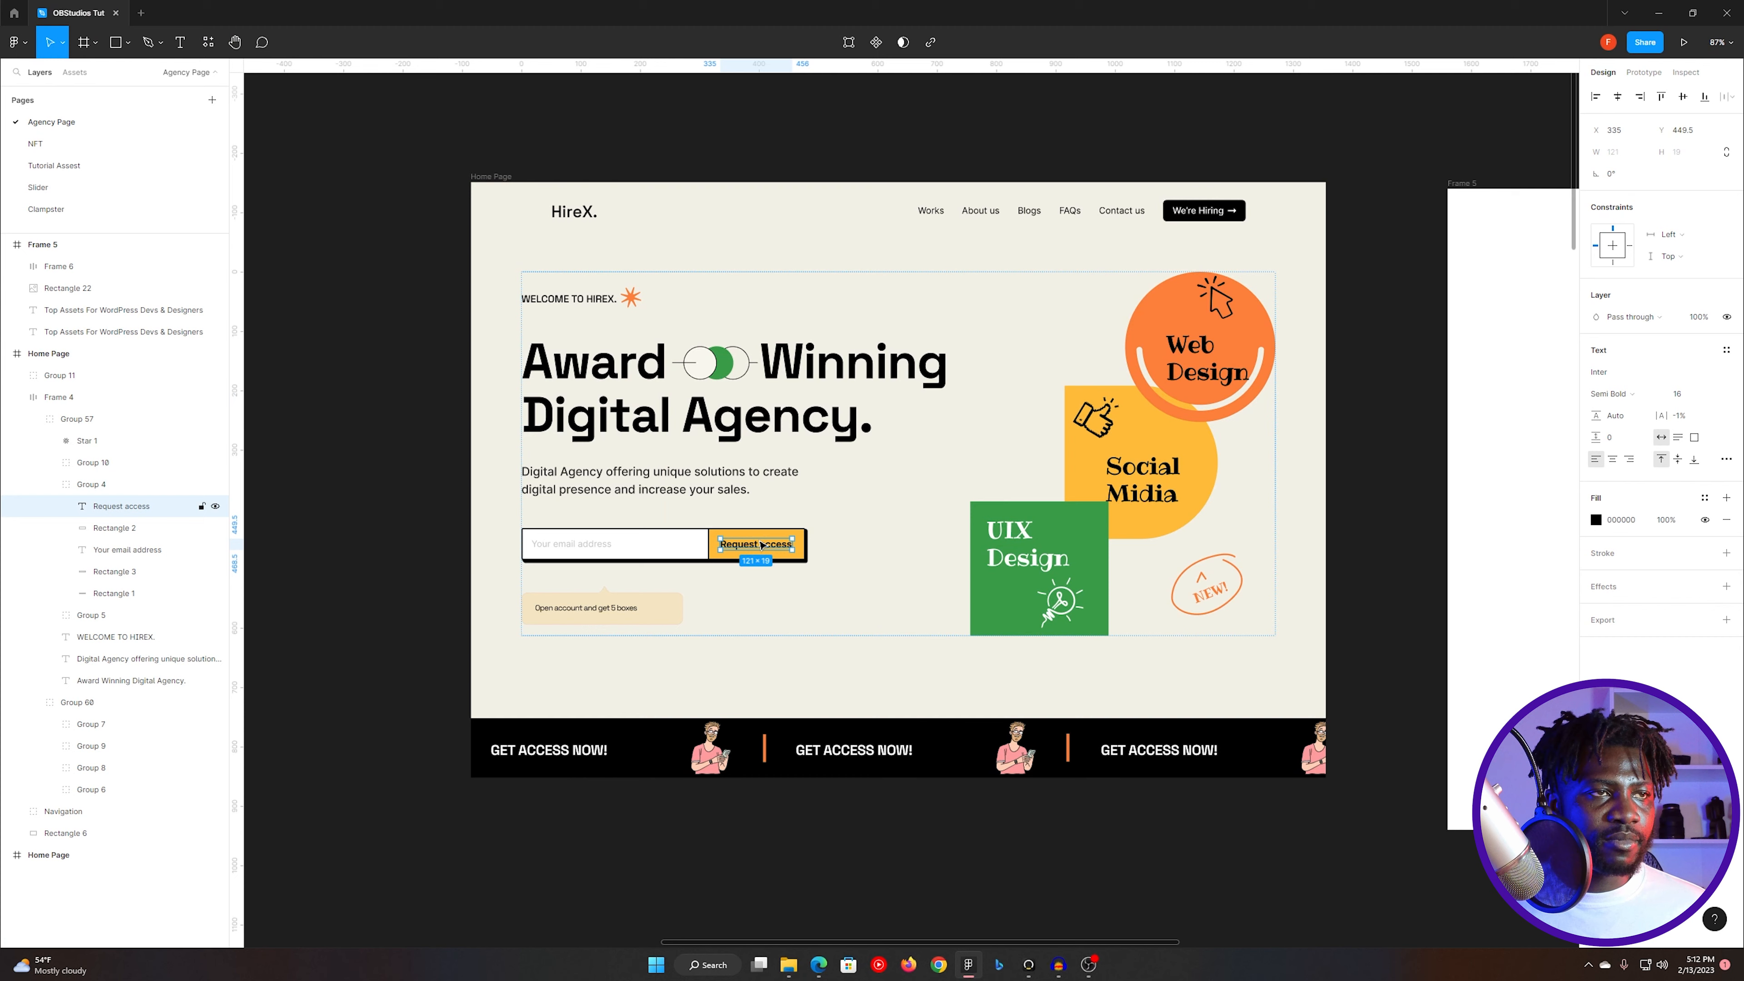
key("Escape")
double_click(797, 537)
double_click(797, 537)
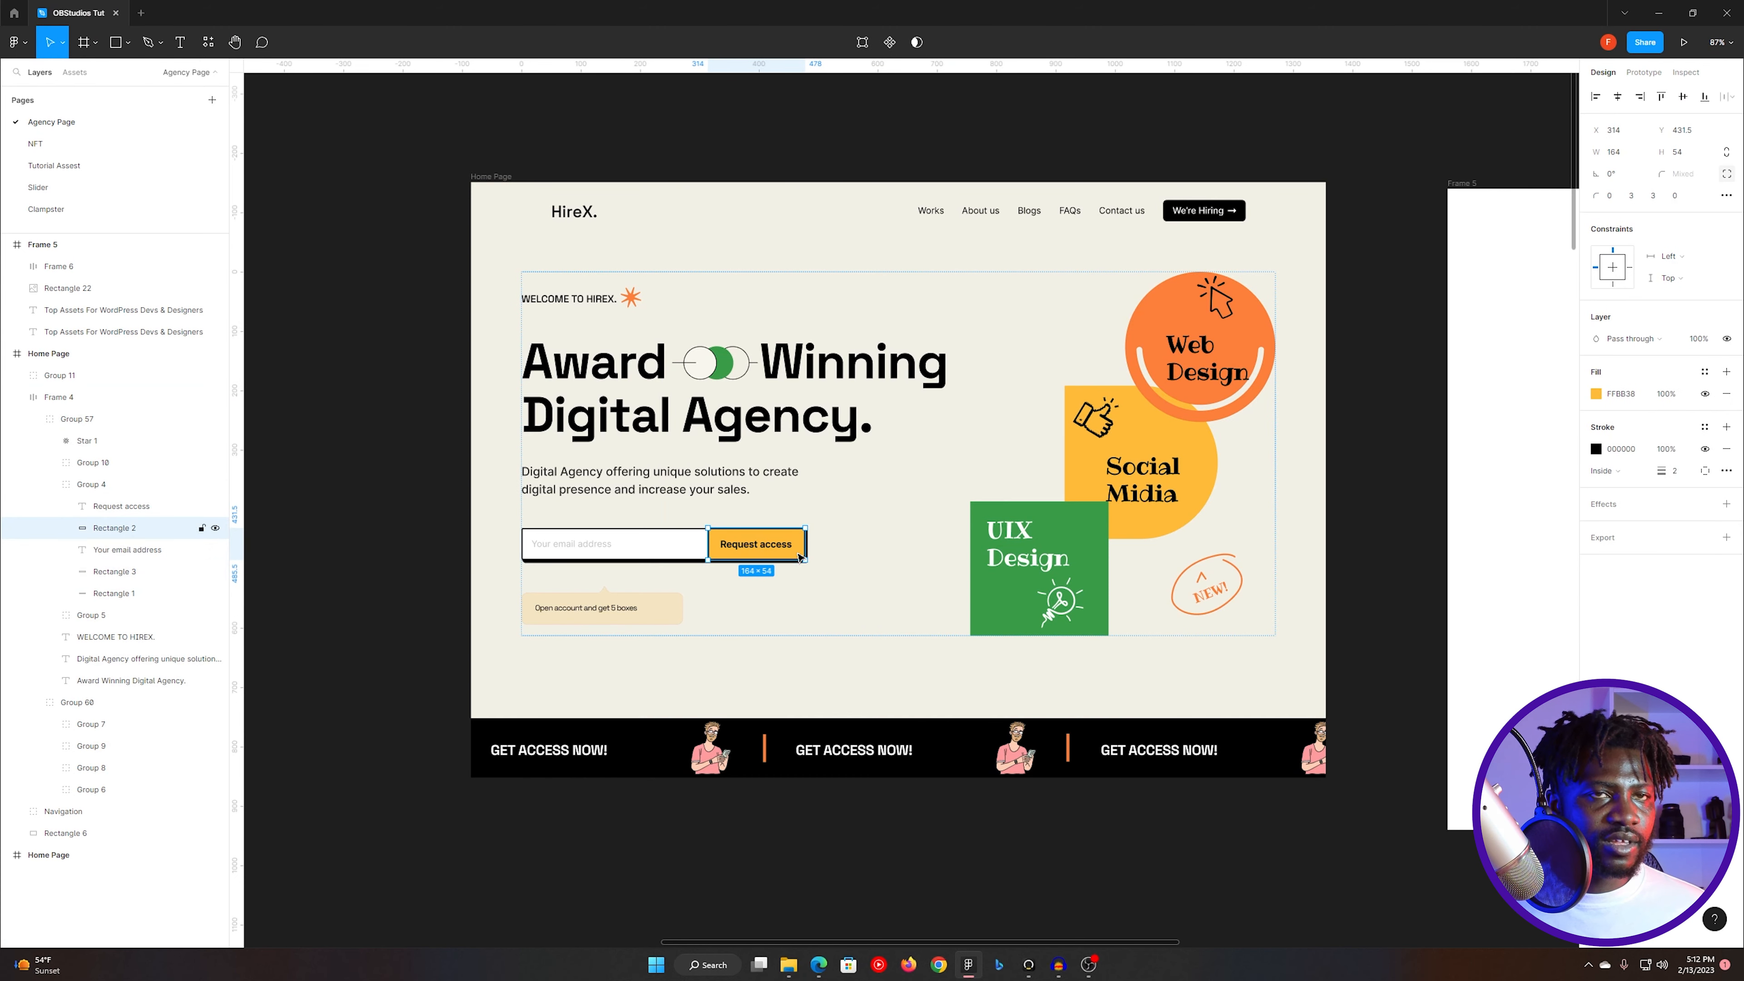
left_click(1640, 397)
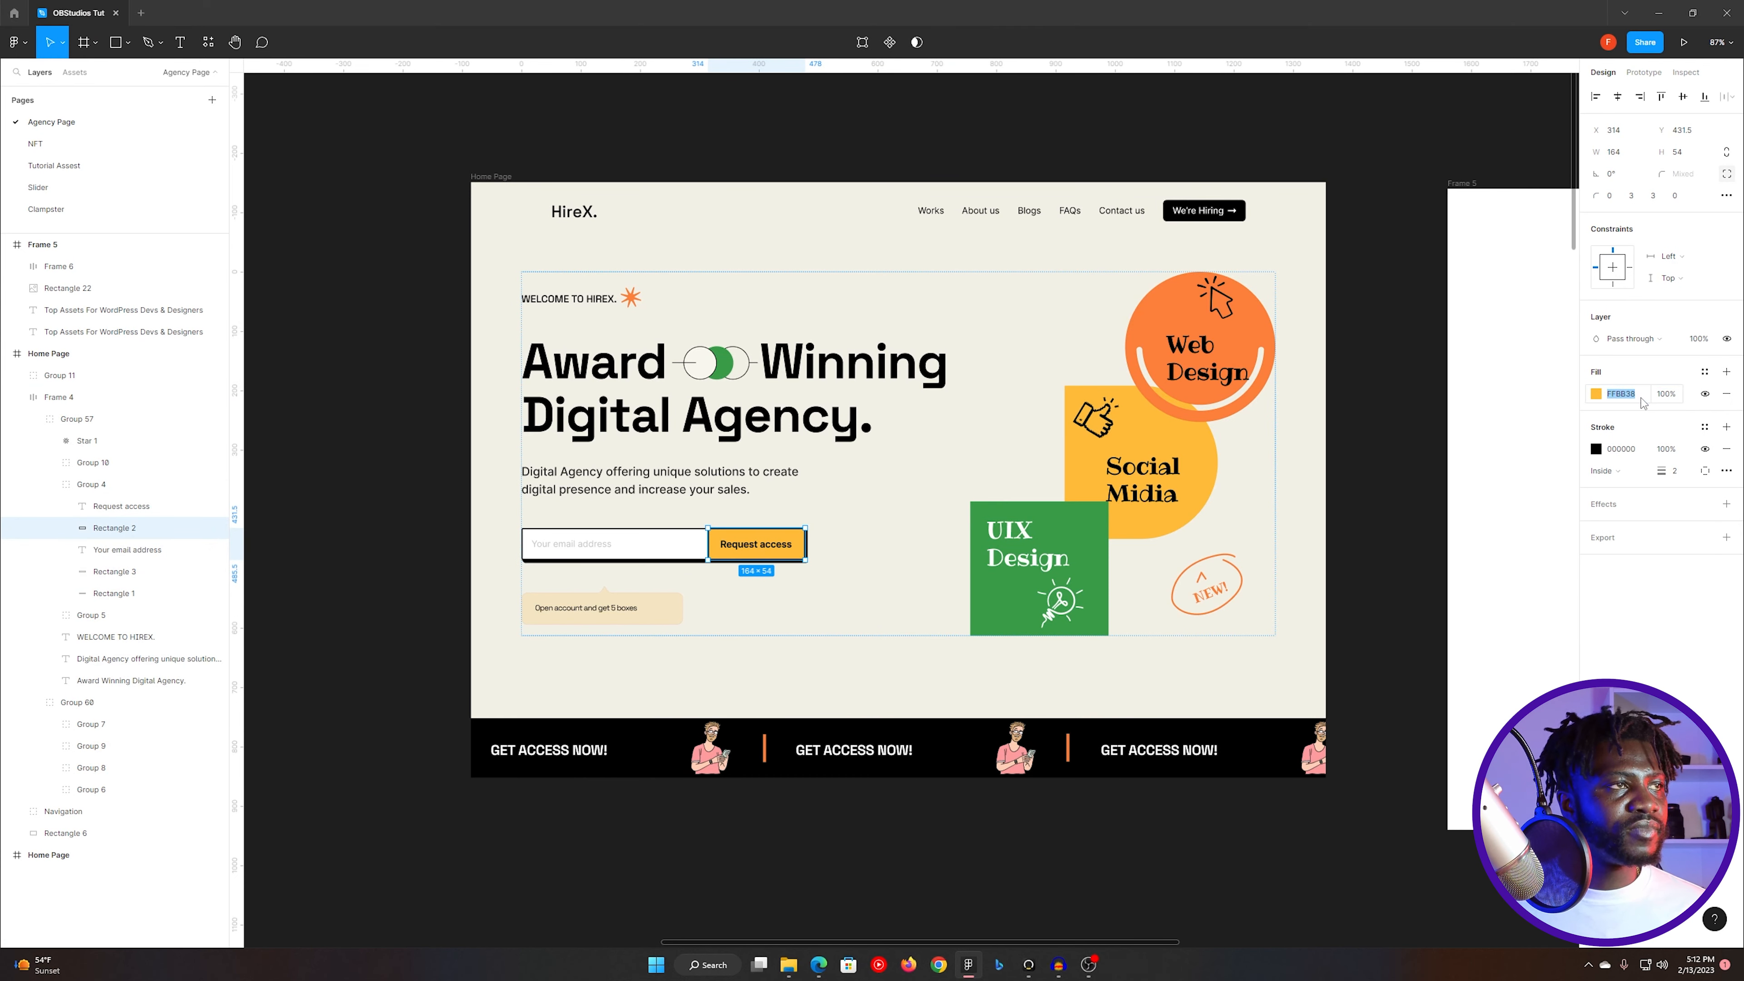
key("alt+Tab")
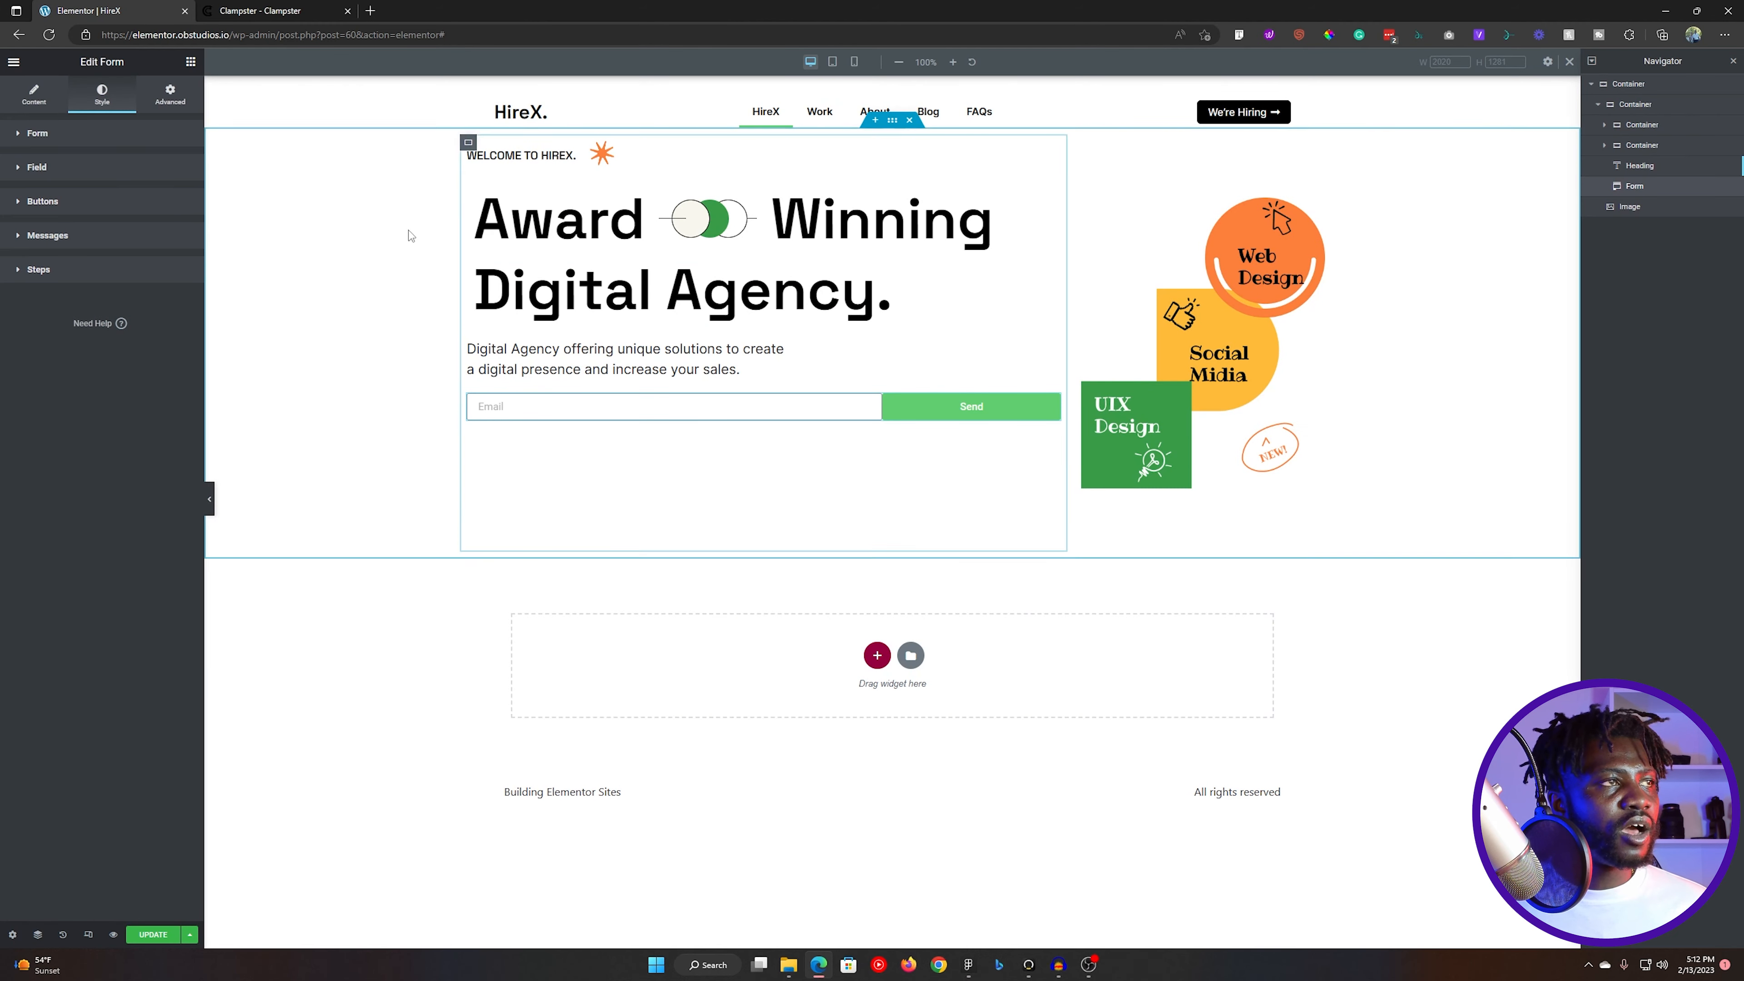
left_click(75, 201)
left_click(180, 340)
type("FFB838")
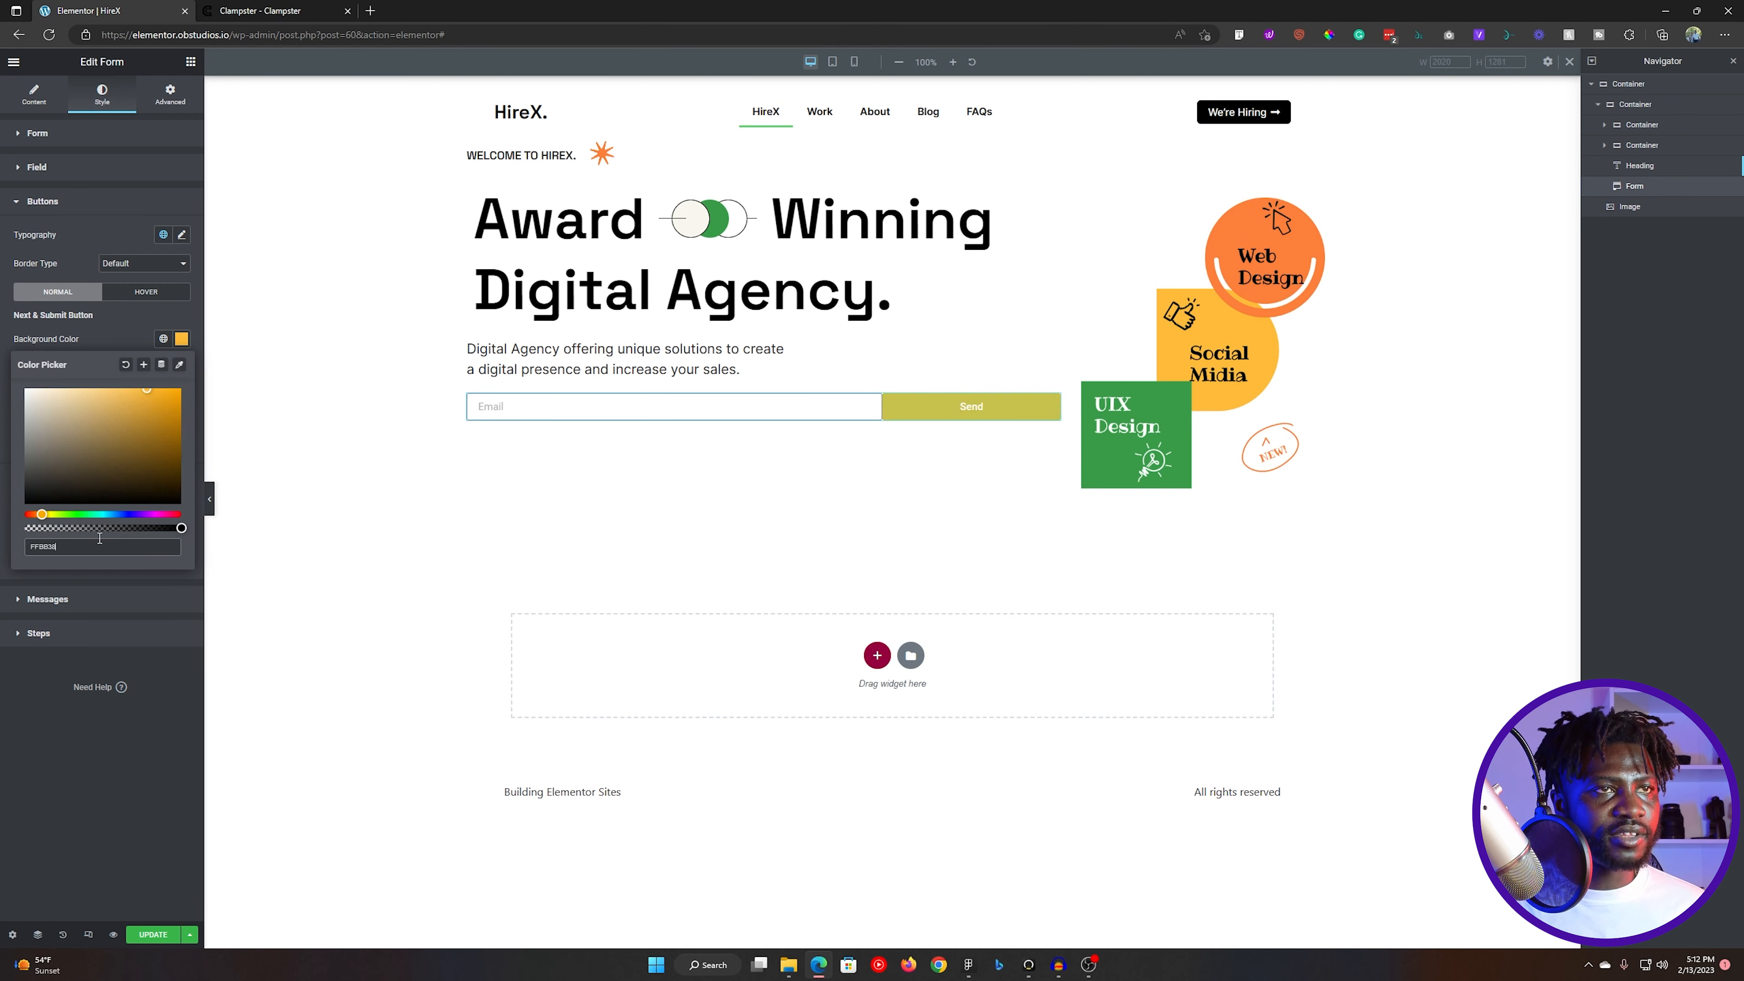
- Check the Request access text color in Figma and set the submit button's text color to the global Black
key("alt+Tab")
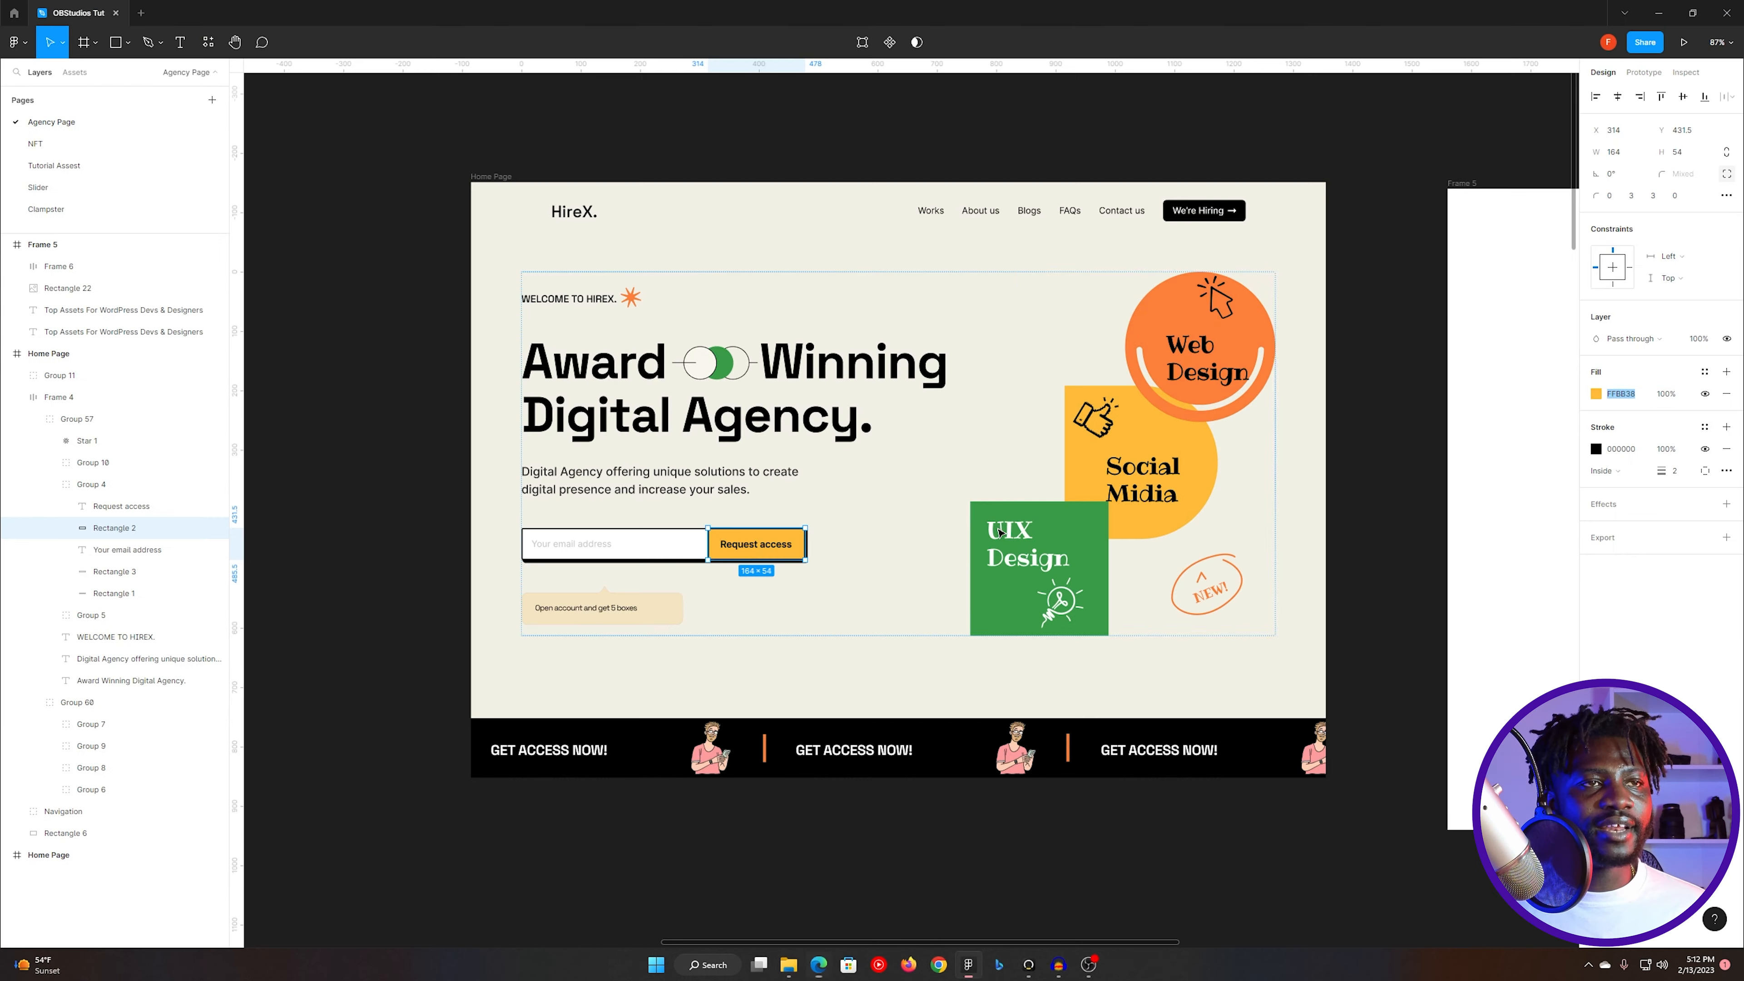
left_click(763, 548)
key("alt+Tab")
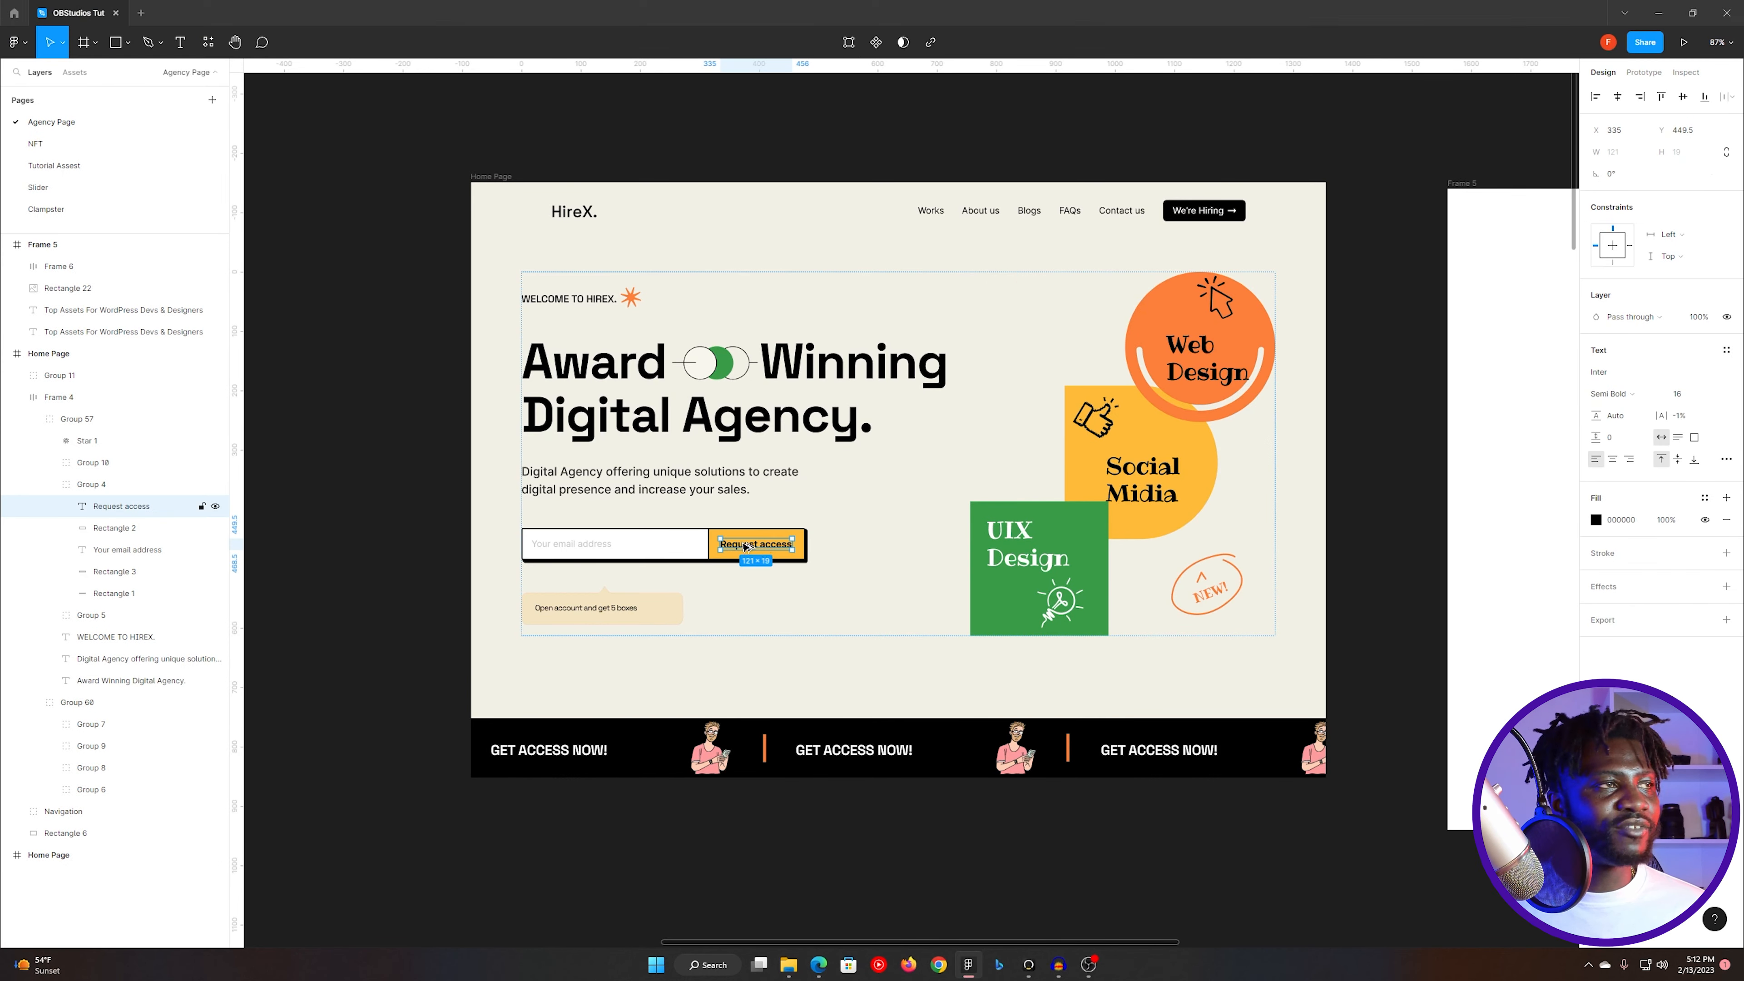
left_click(133, 319)
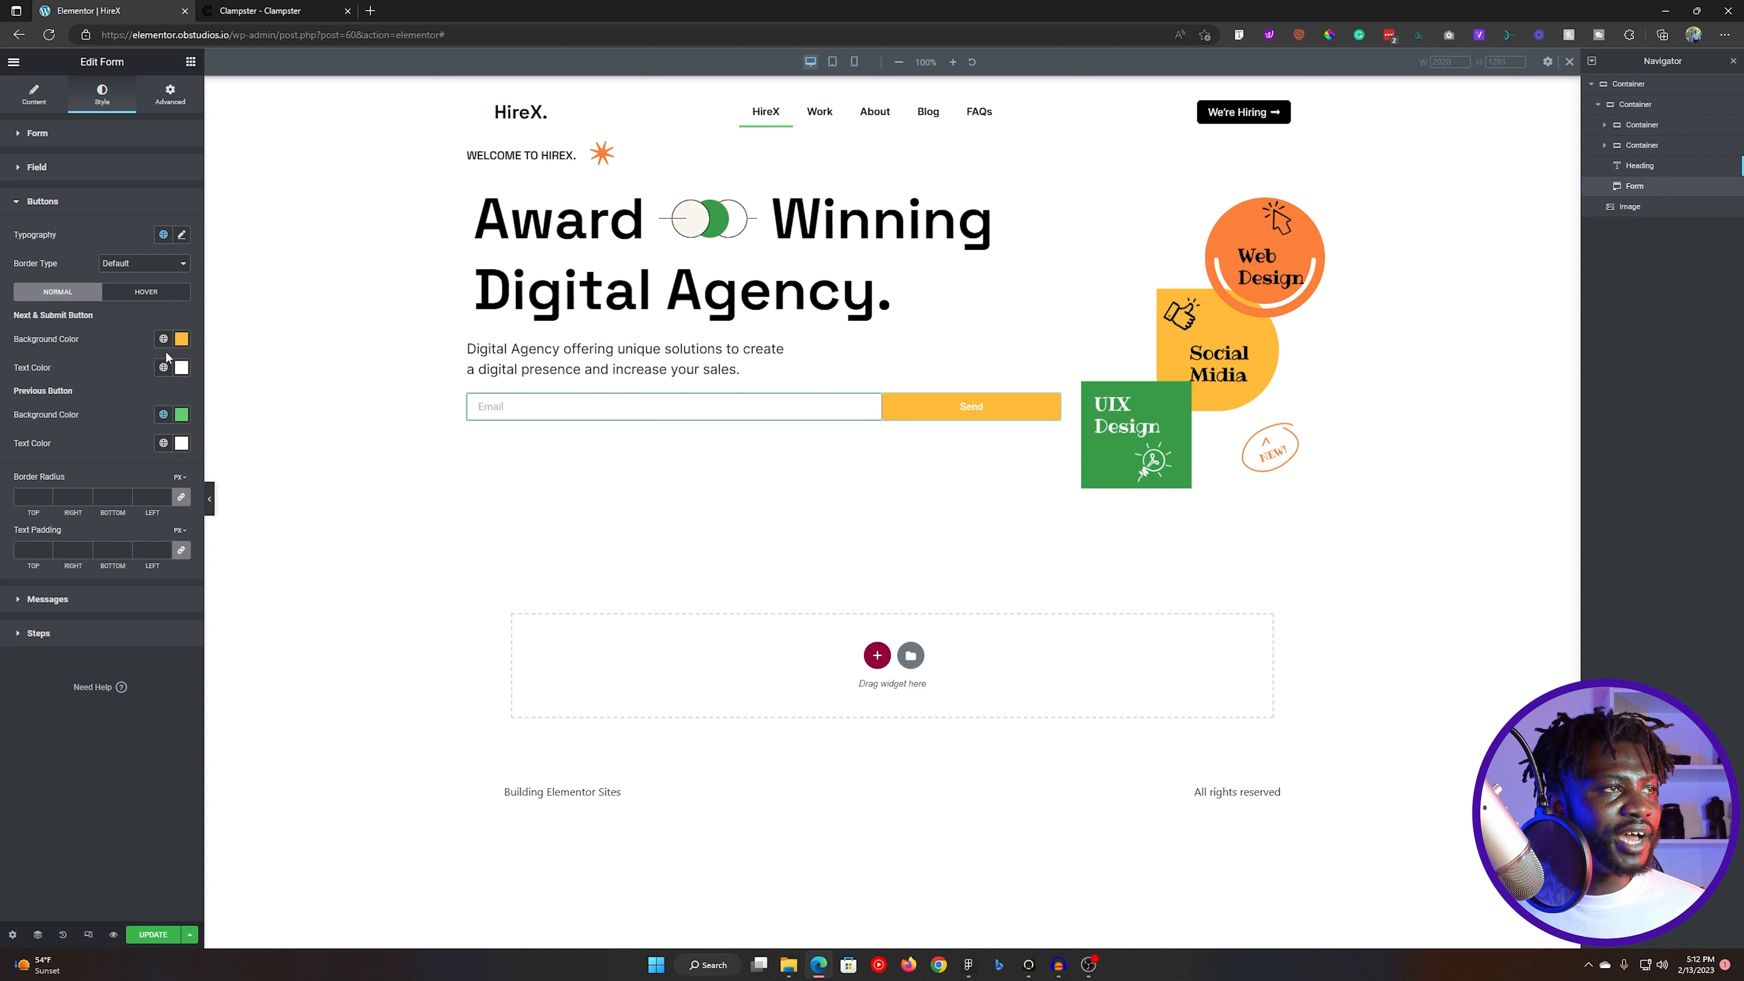
left_click(163, 414)
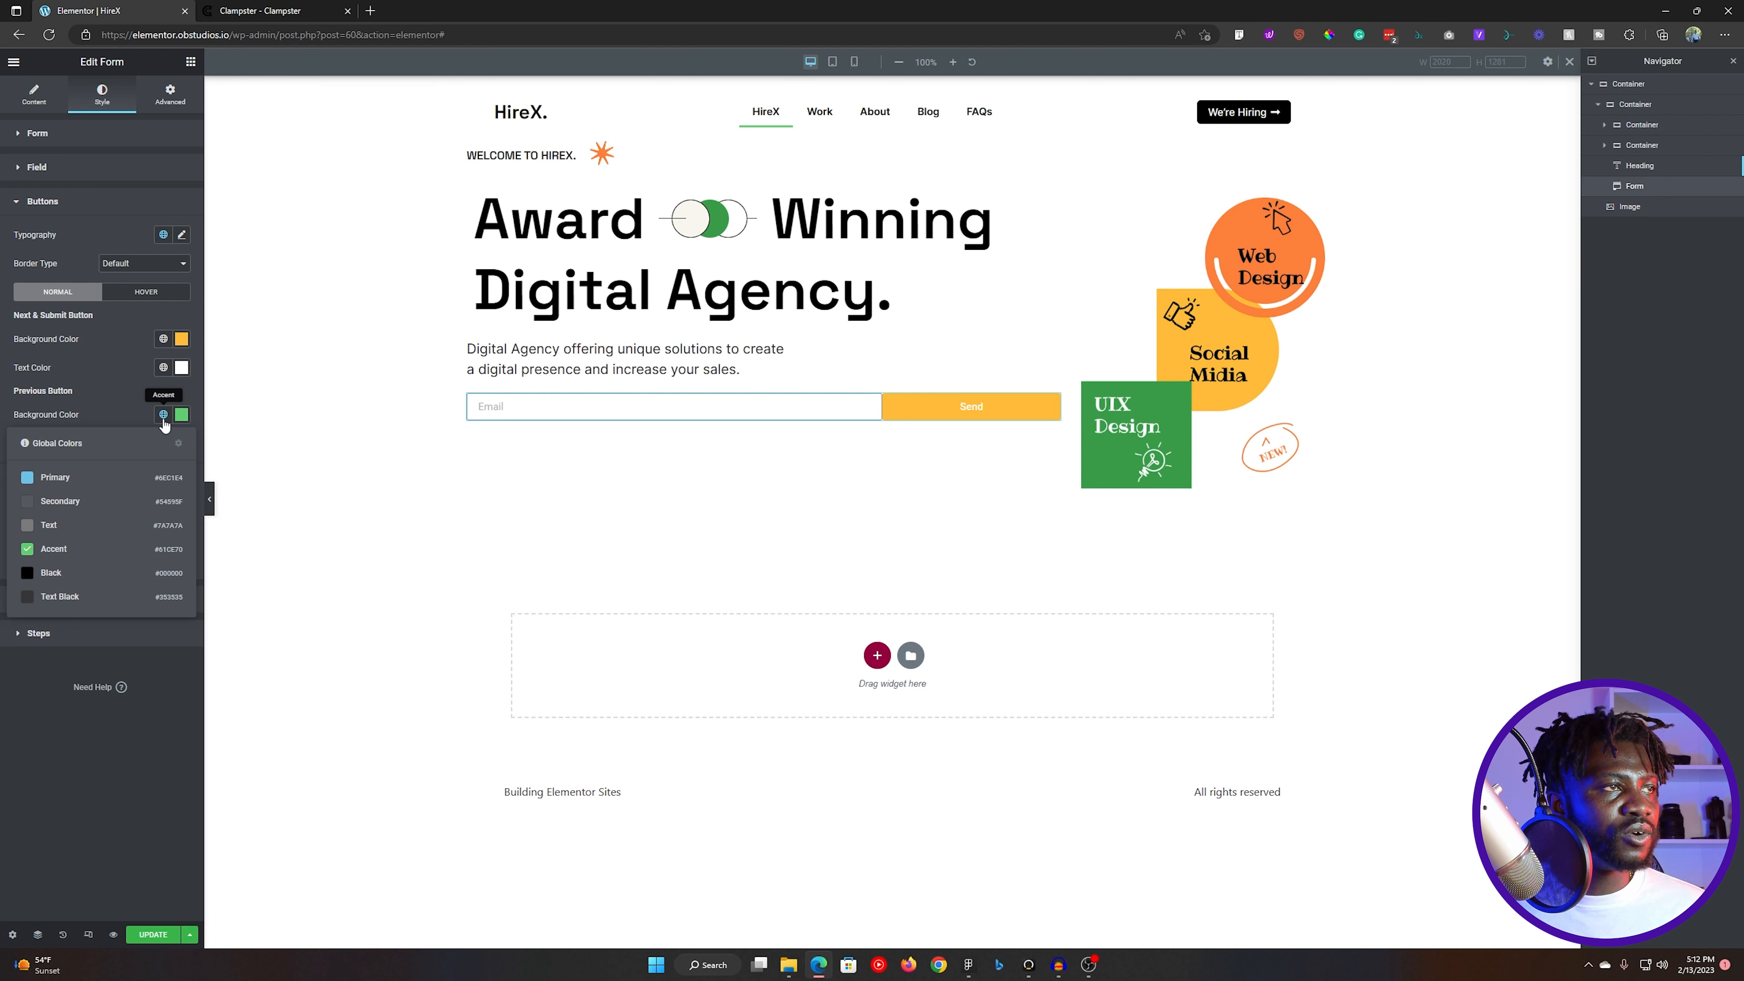
left_click(71, 525)
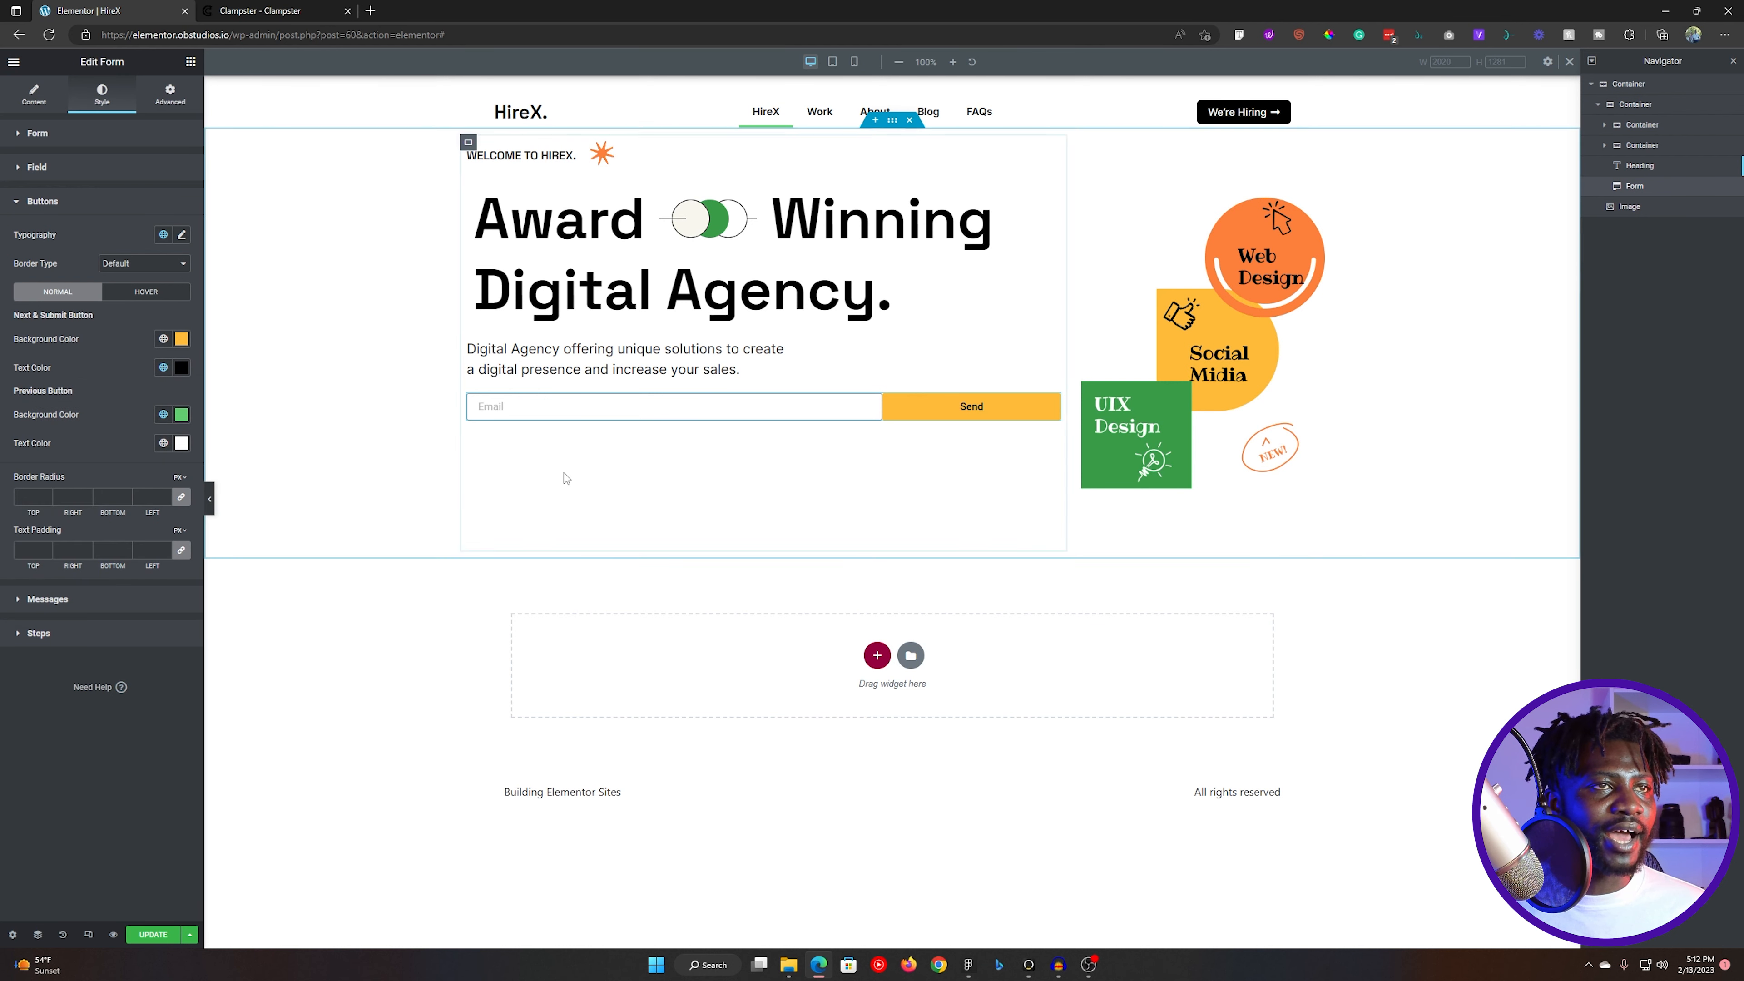
- Check the Request access text size in Figma and set the submit button's font size to 16 px in Elementor, reusing Clampster's minimum font size
left_click(181, 236)
key("alt+Tab")
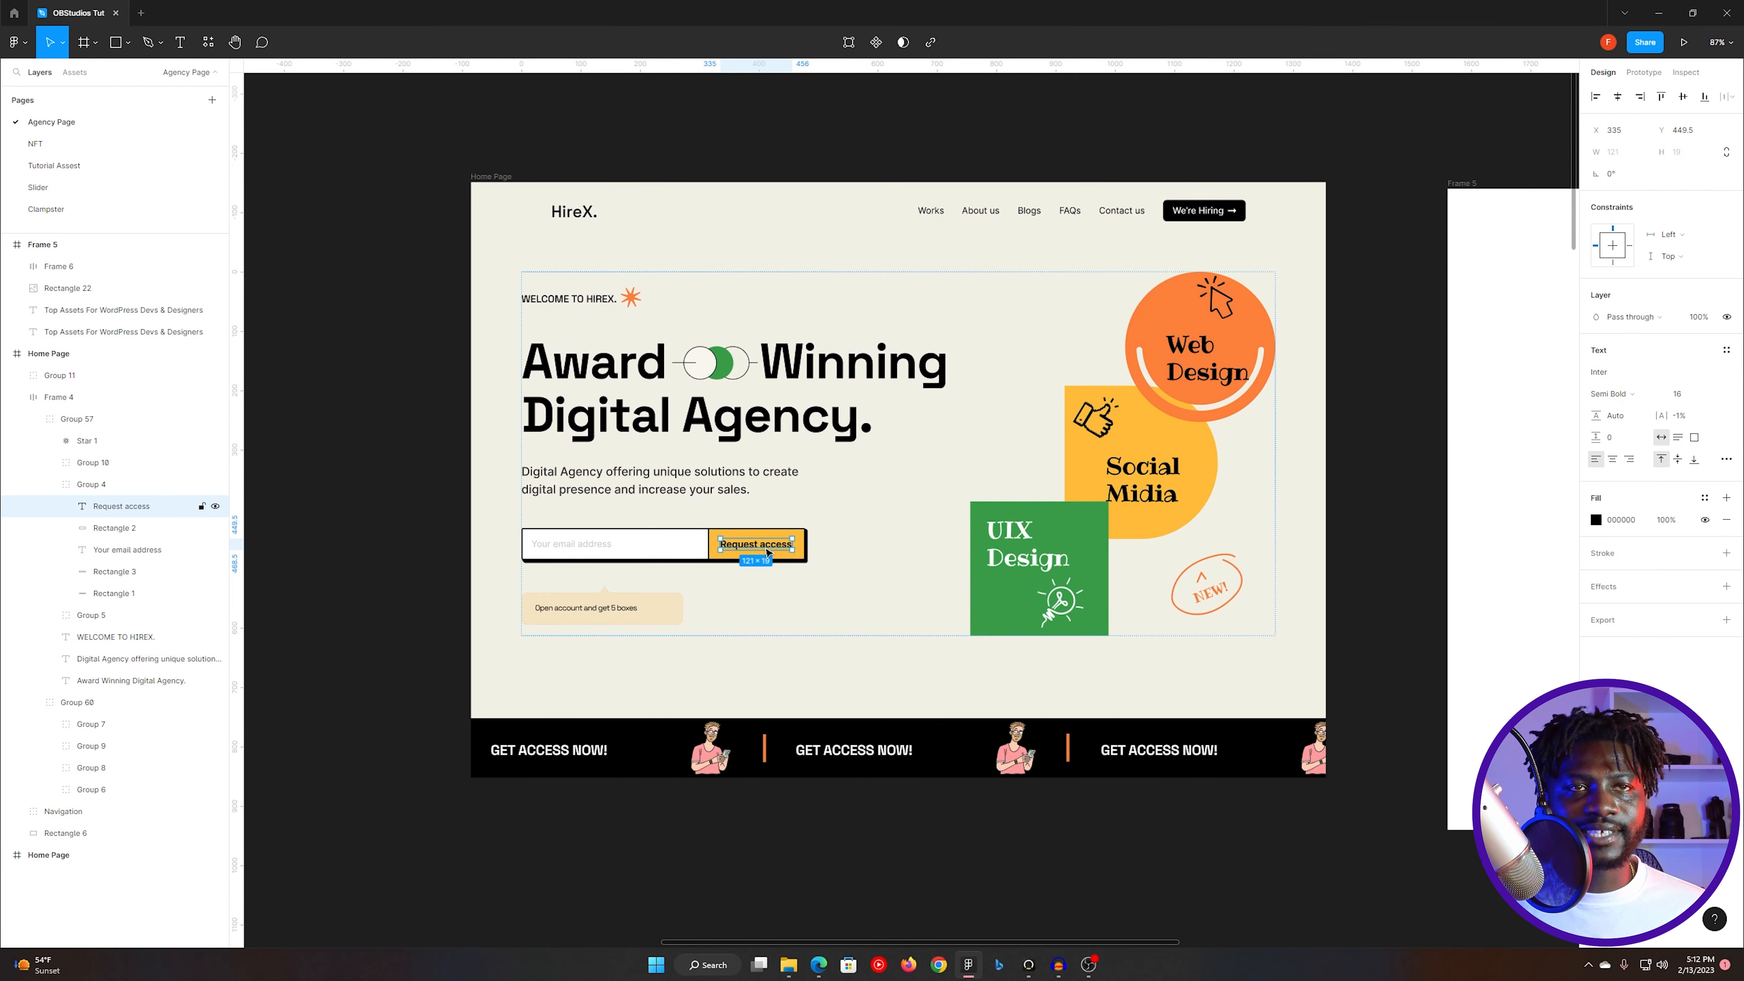
key("alt+Tab")
key("ctrl+Tab")
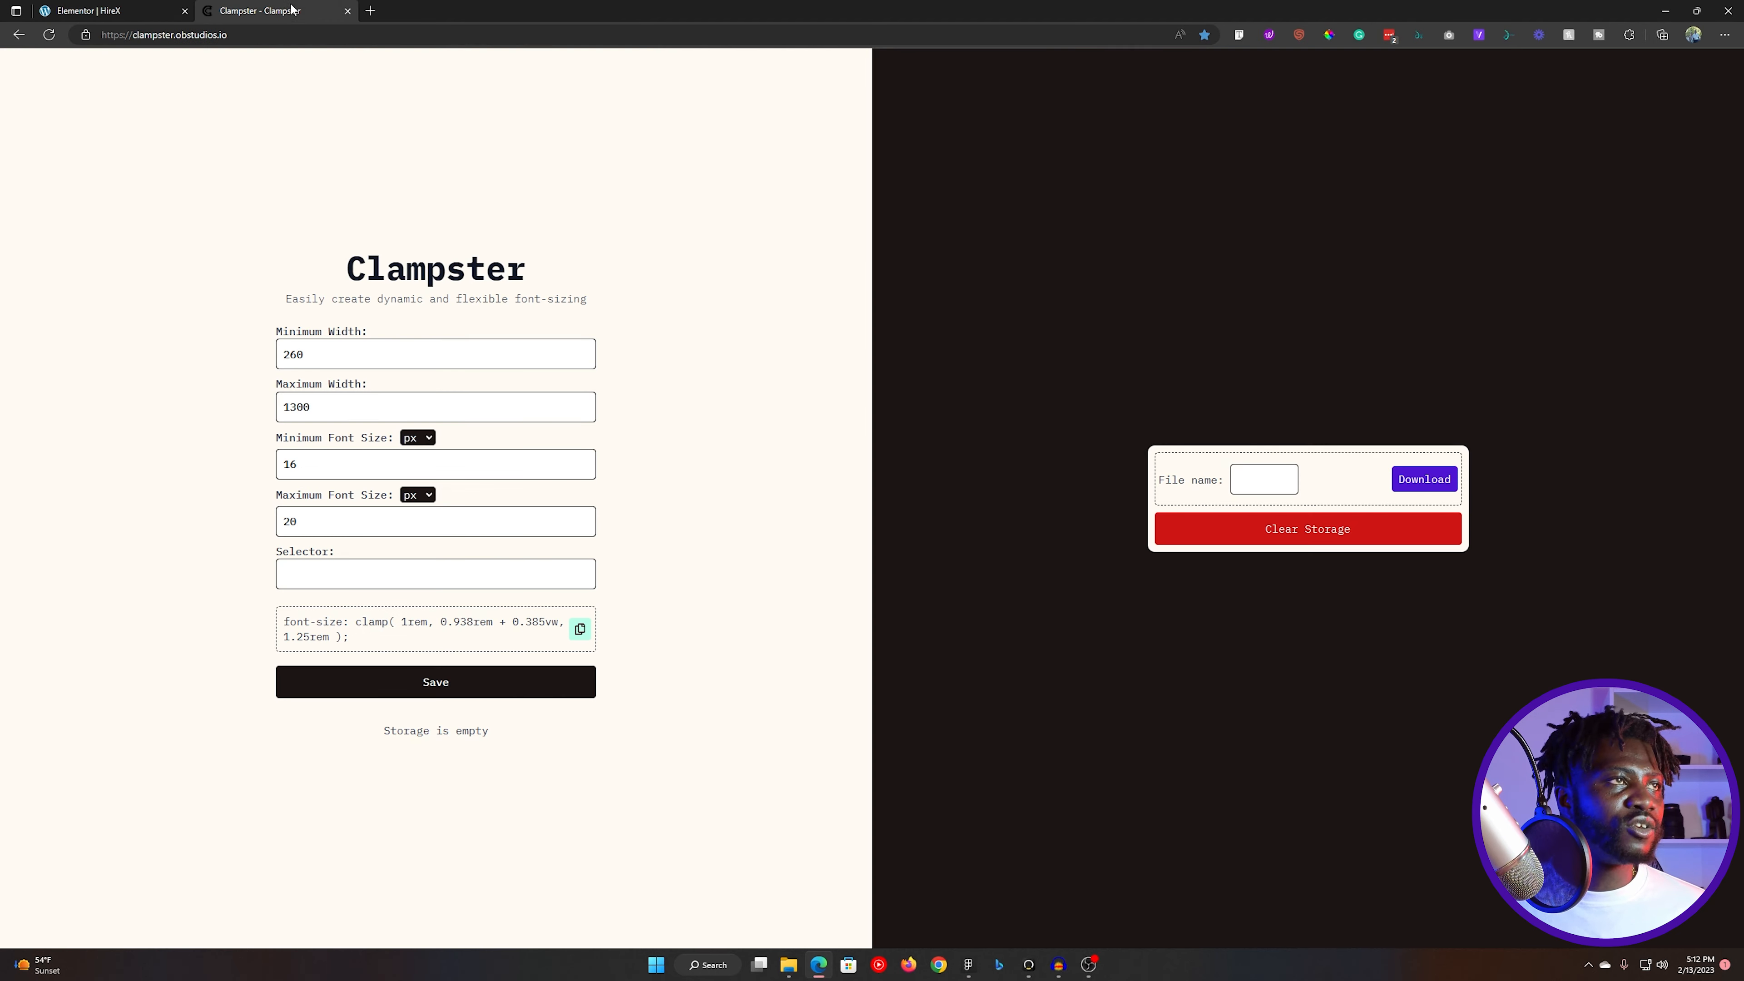
double_click(322, 458)
key("ctrl+c")
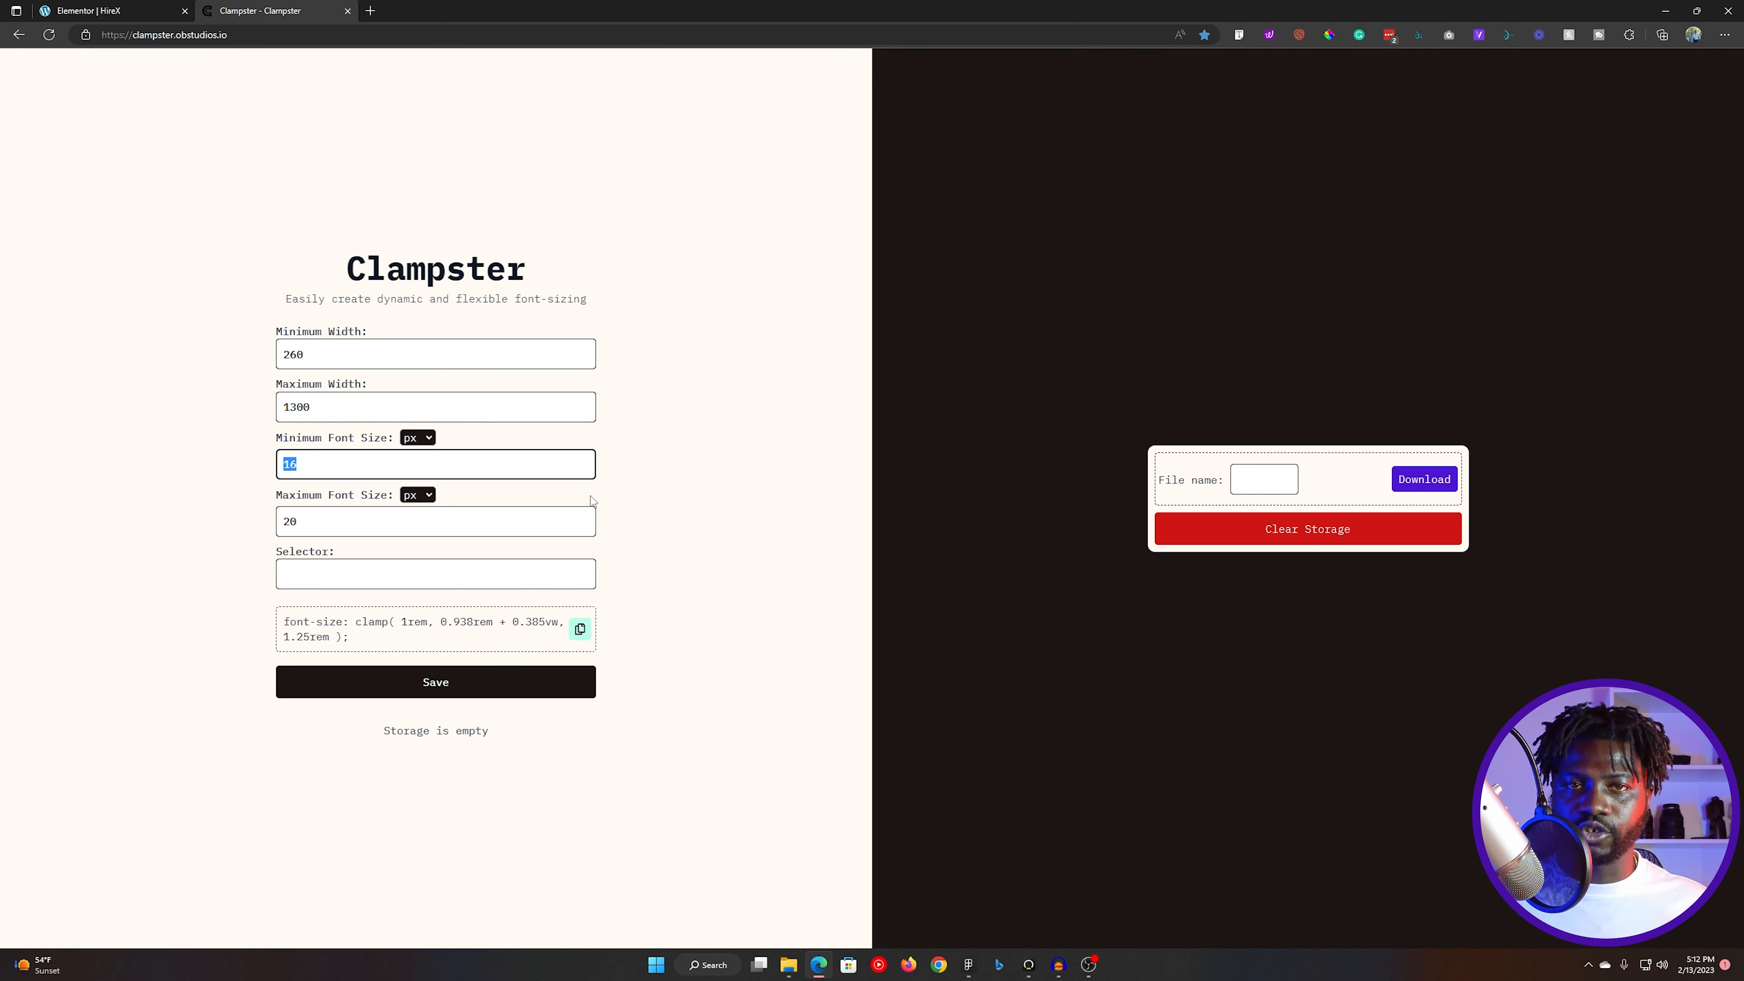
left_click(110, 11)
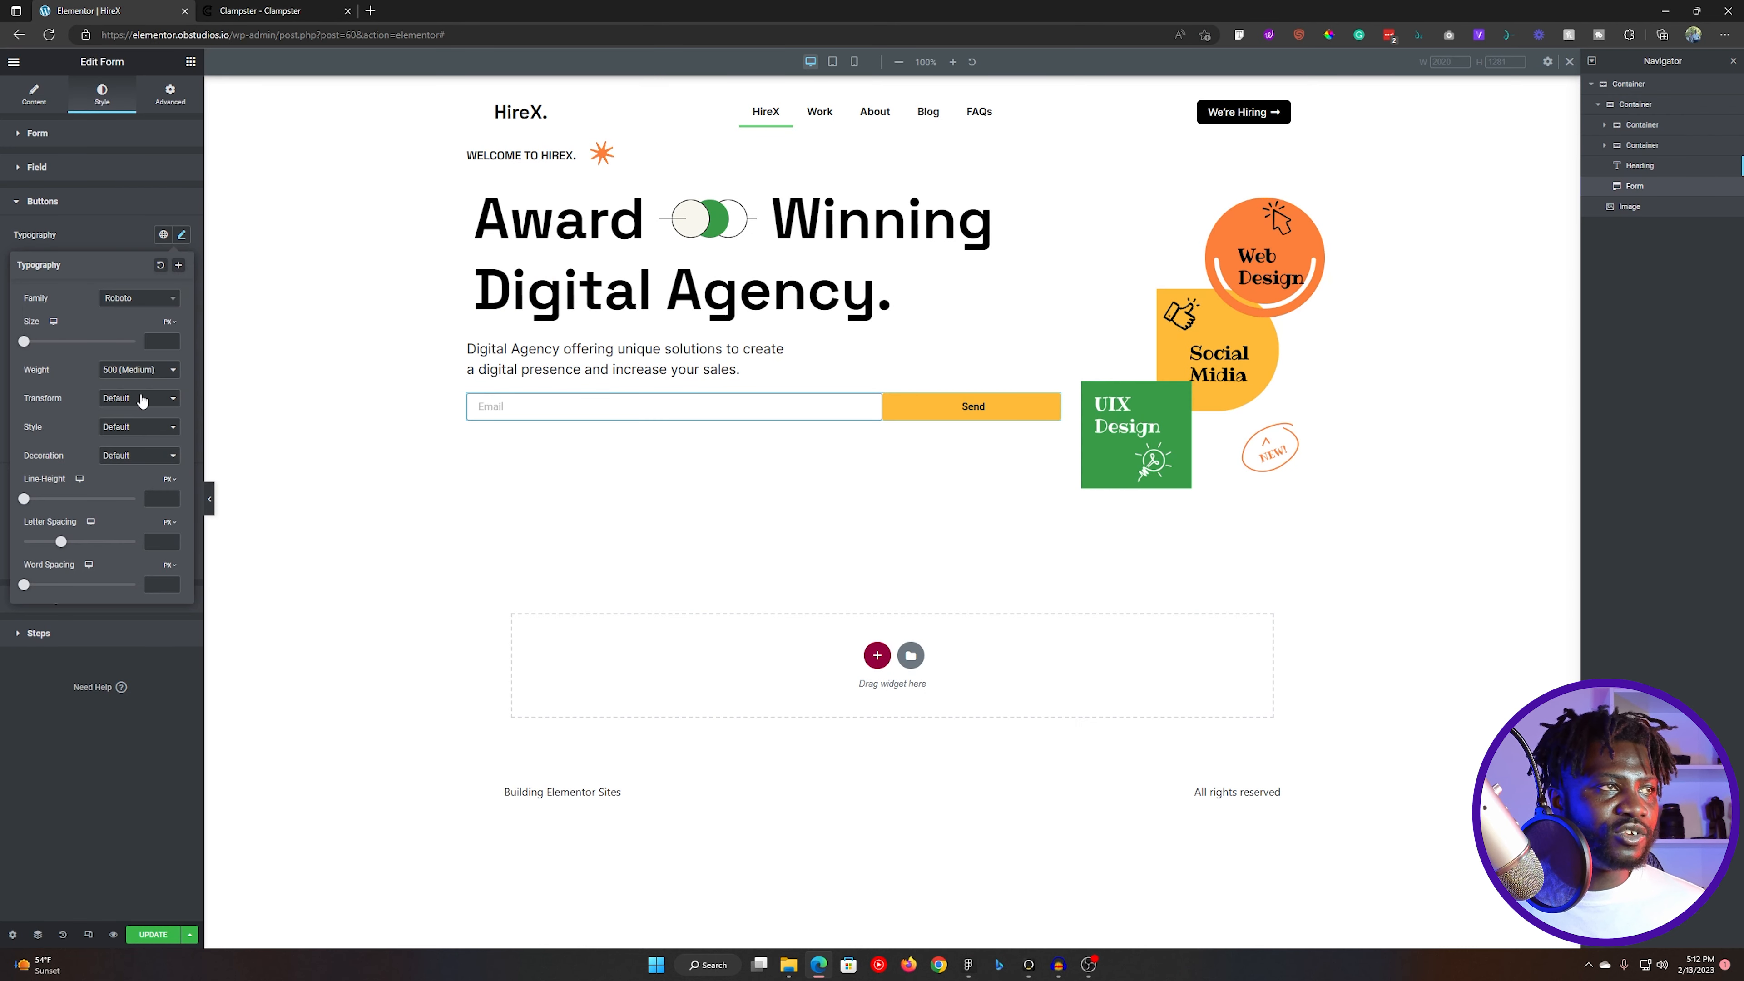
left_click(157, 340)
key("ctrl+v")
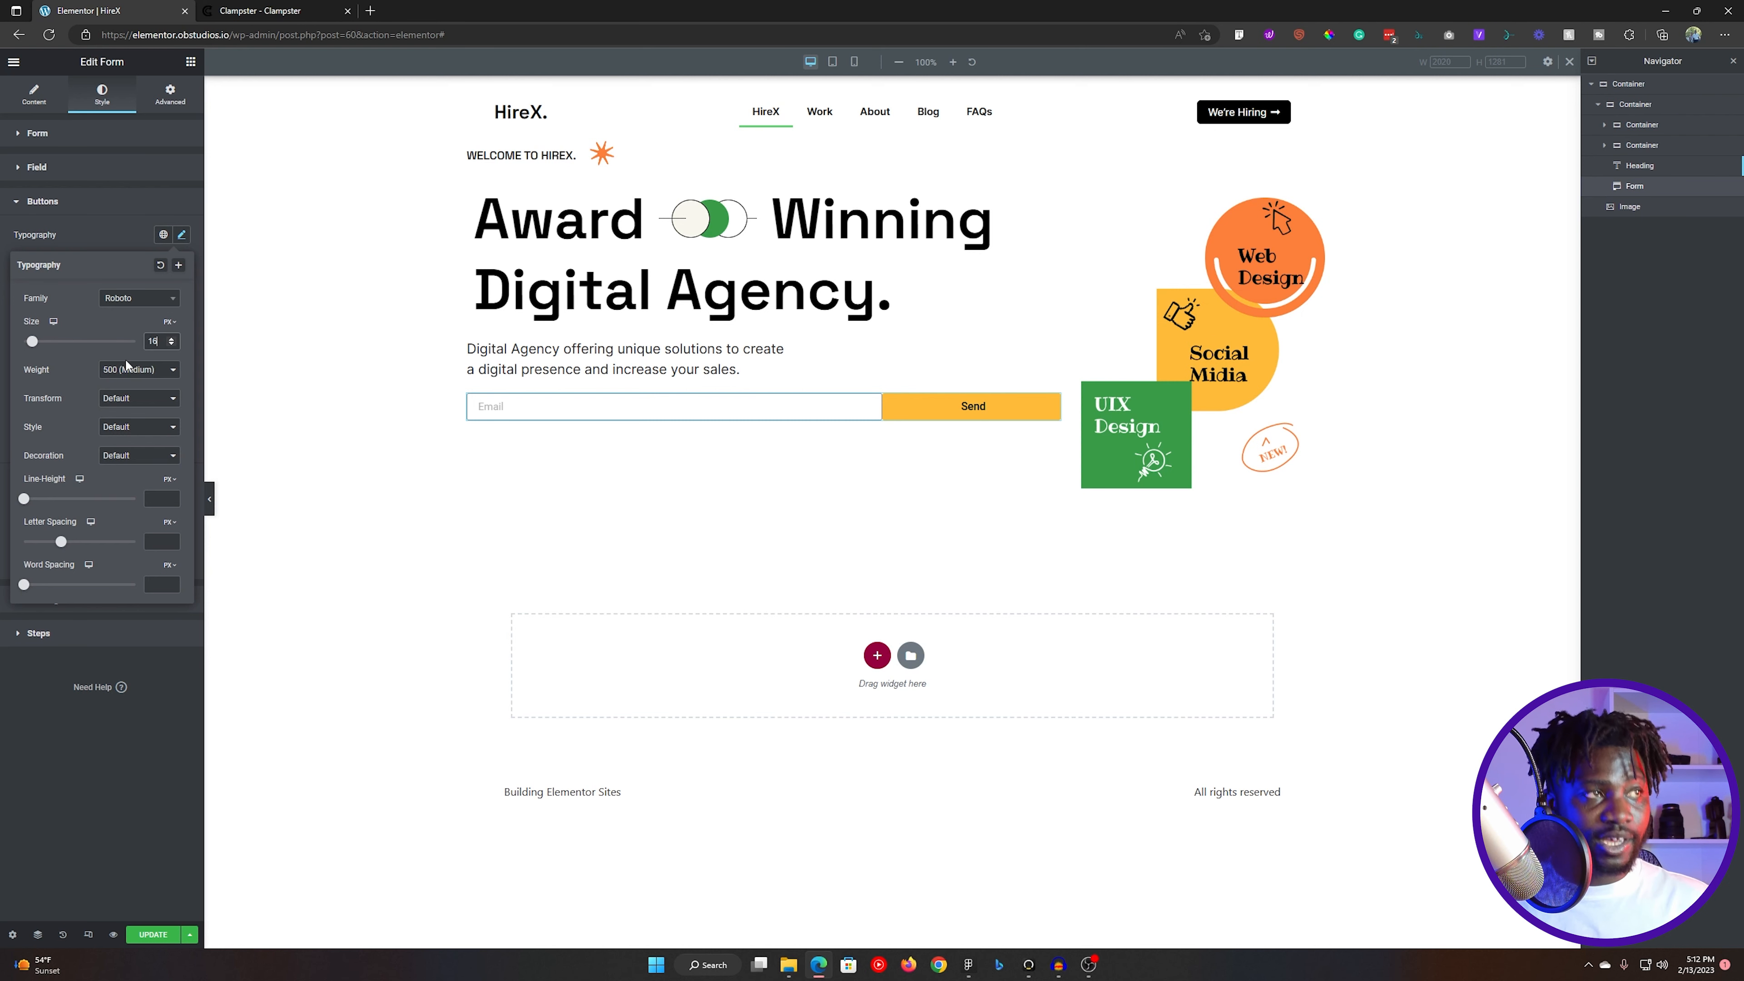
- Set the submit button's font family to Space Grotesk and change its font weight
left_click(137, 299)
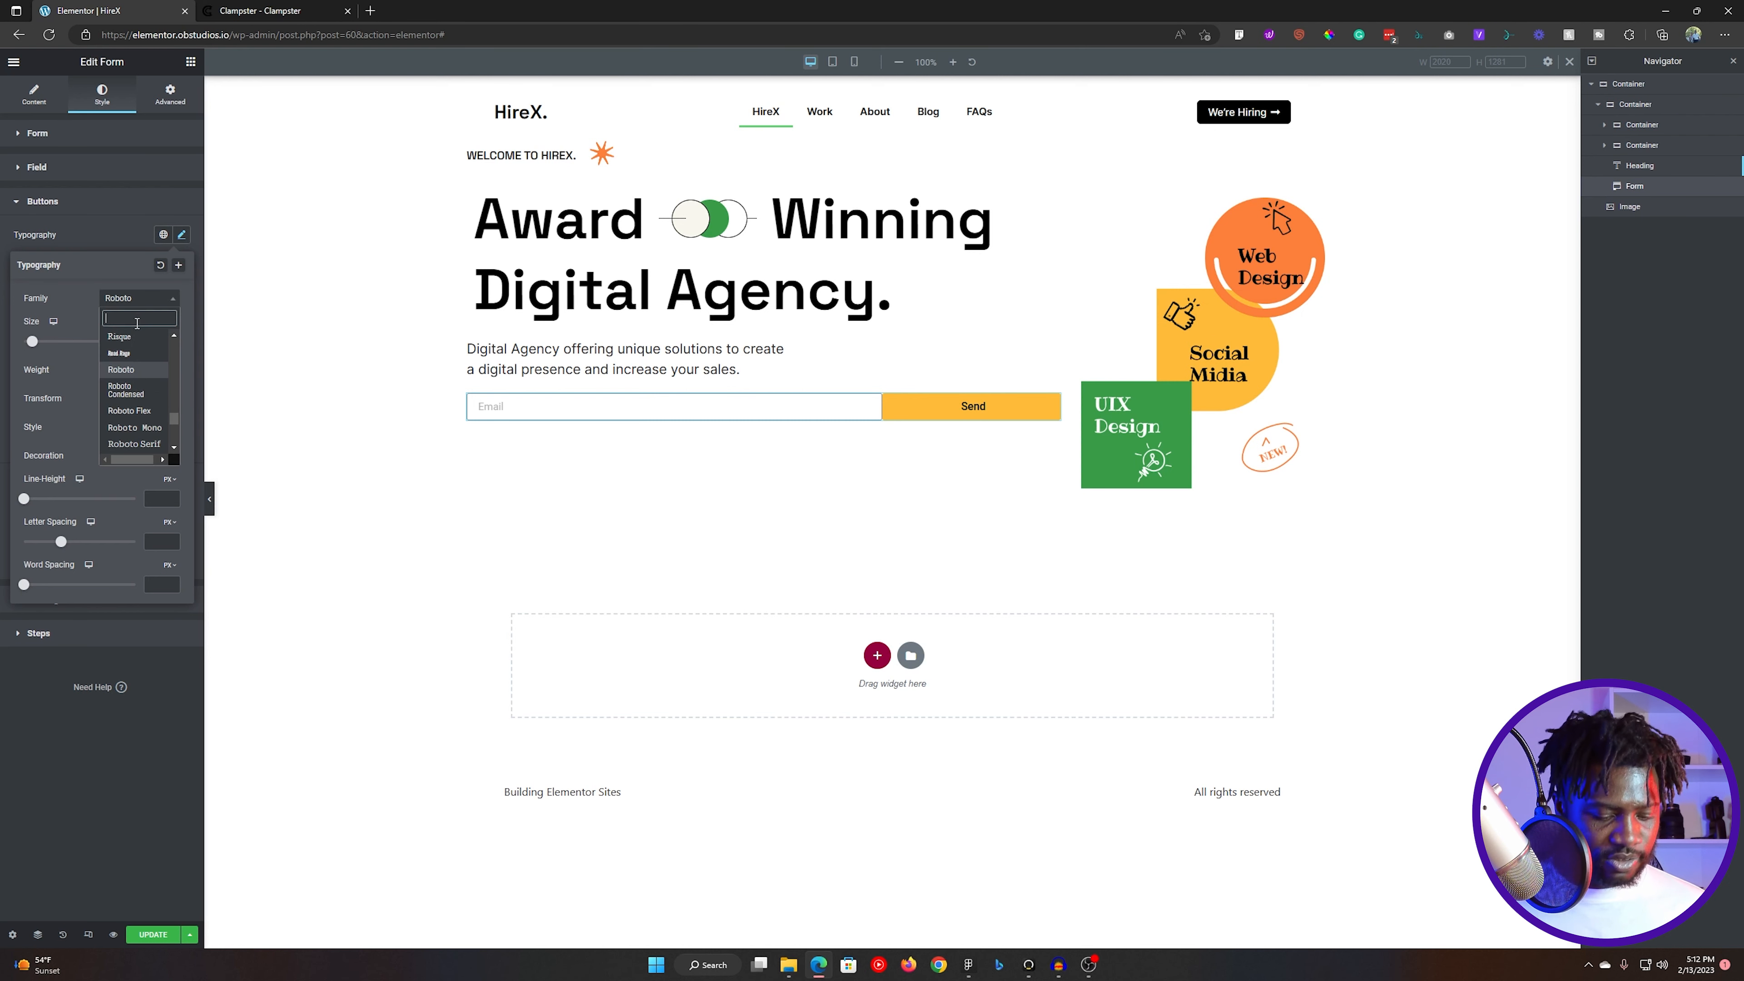
type("space")
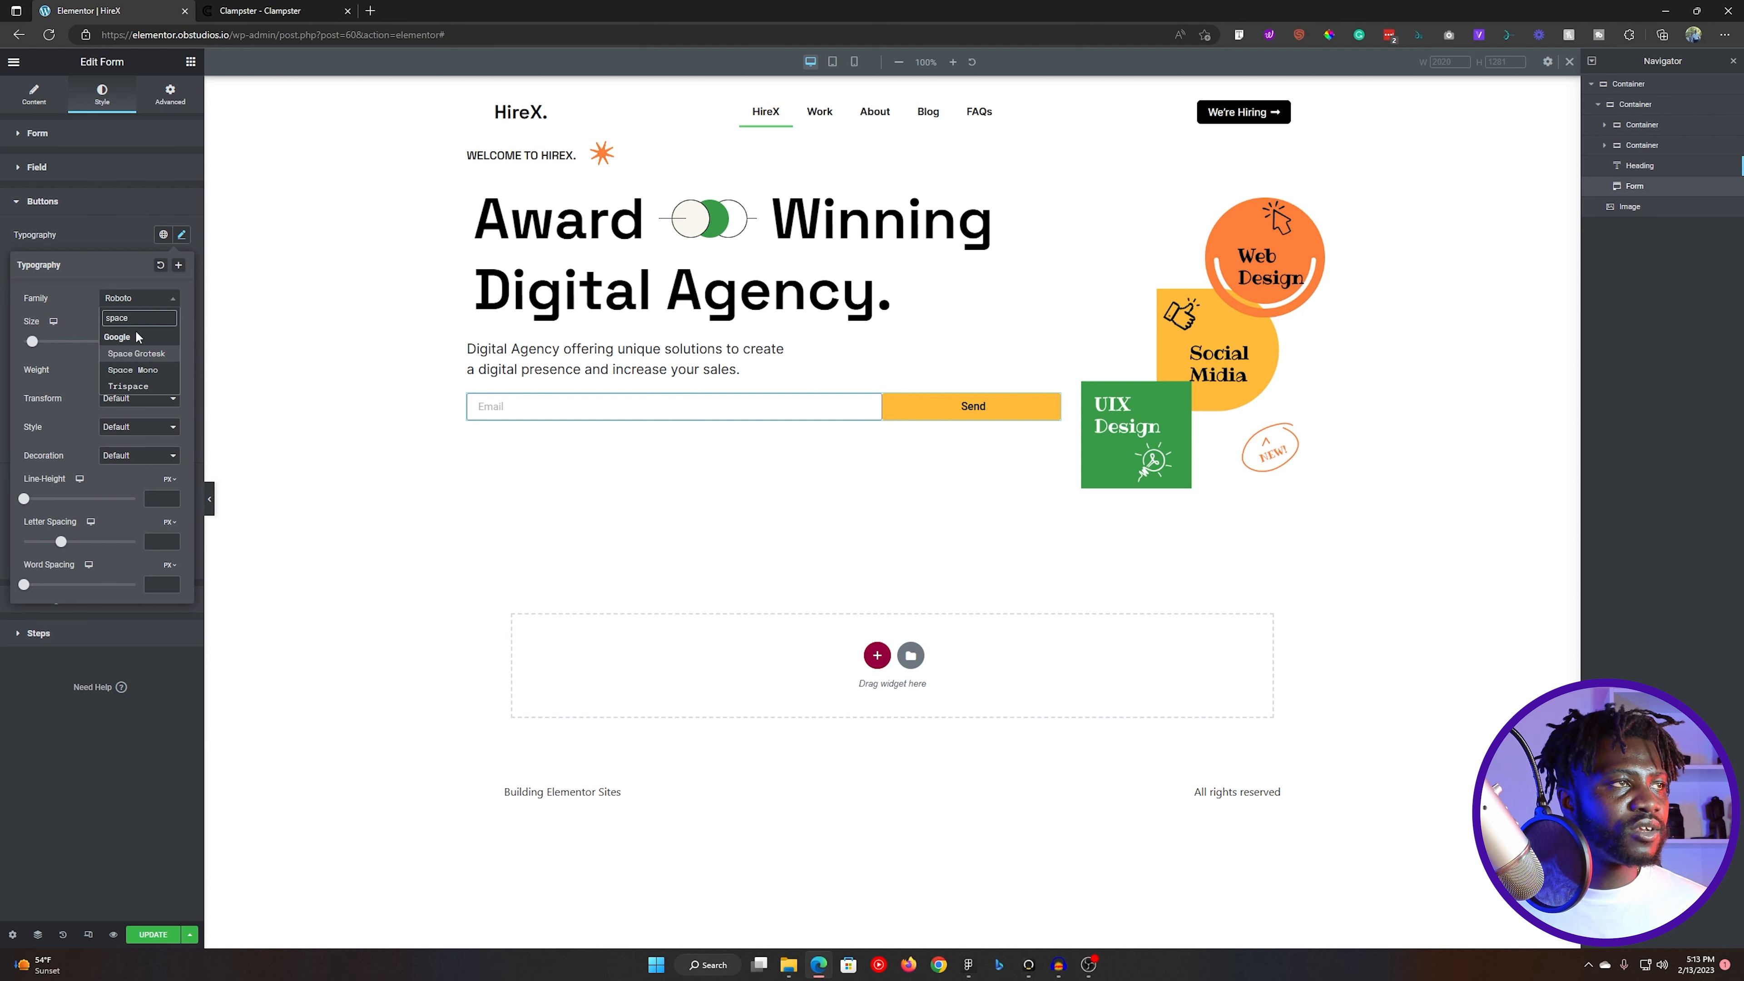
left_click(136, 353)
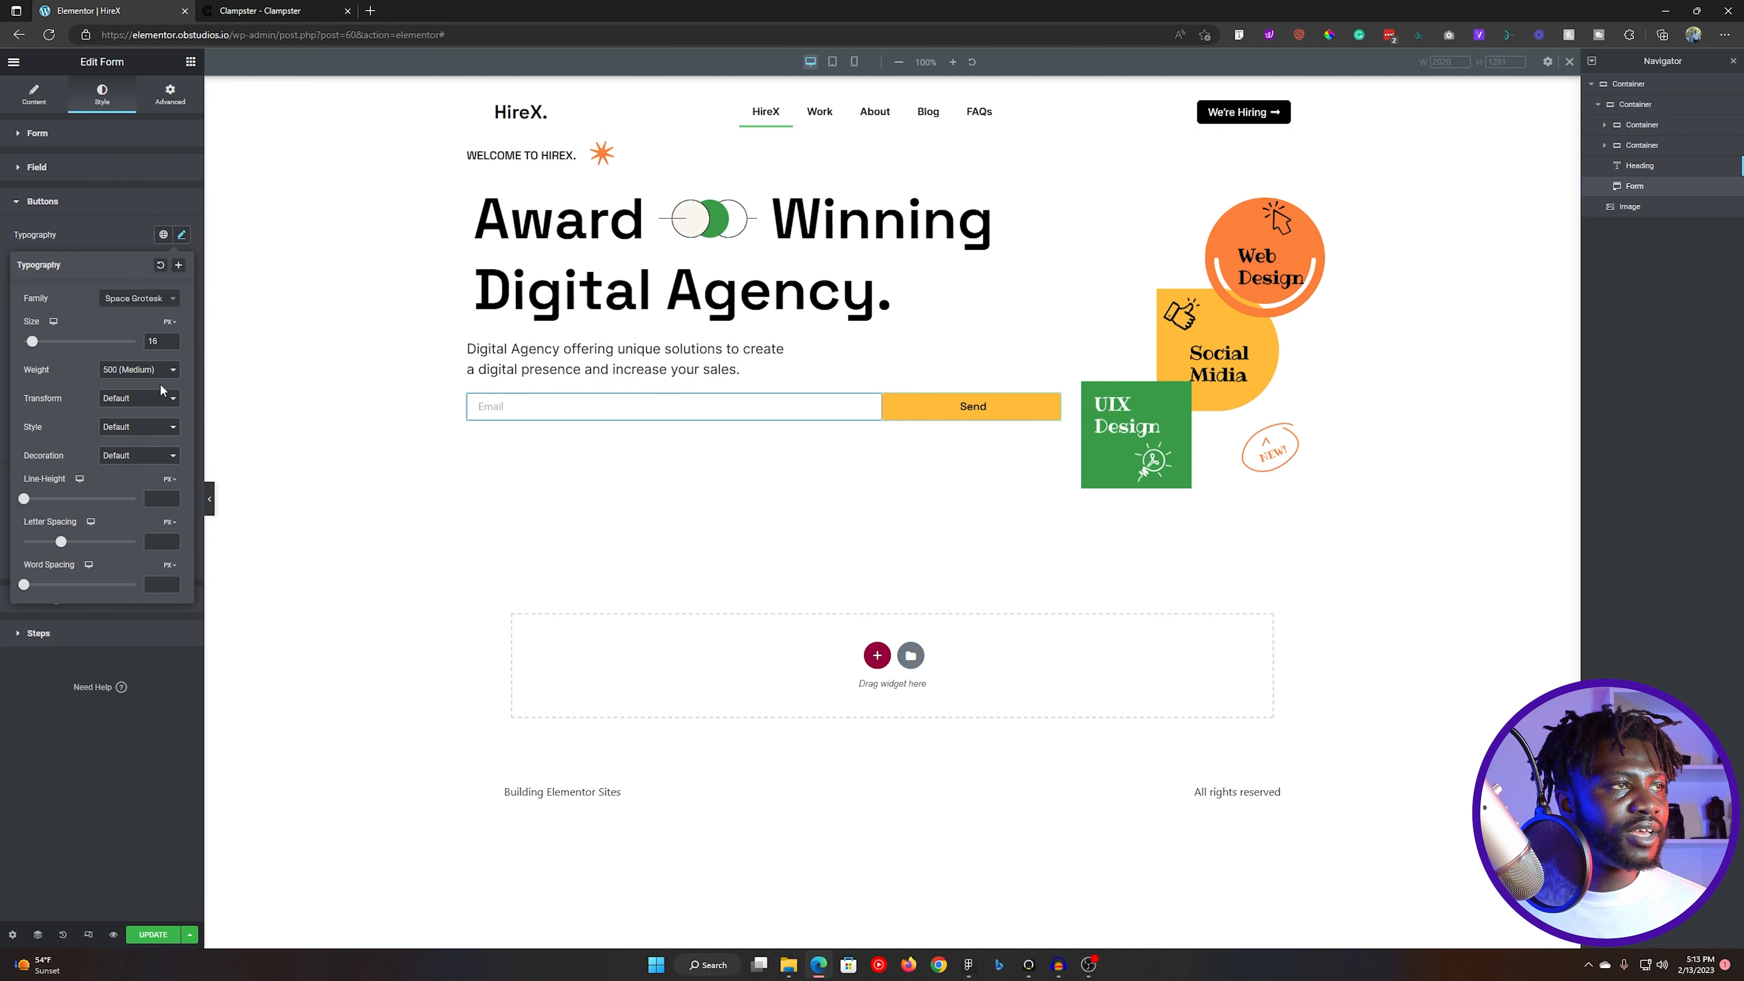
left_click(133, 370)
left_click(142, 435)
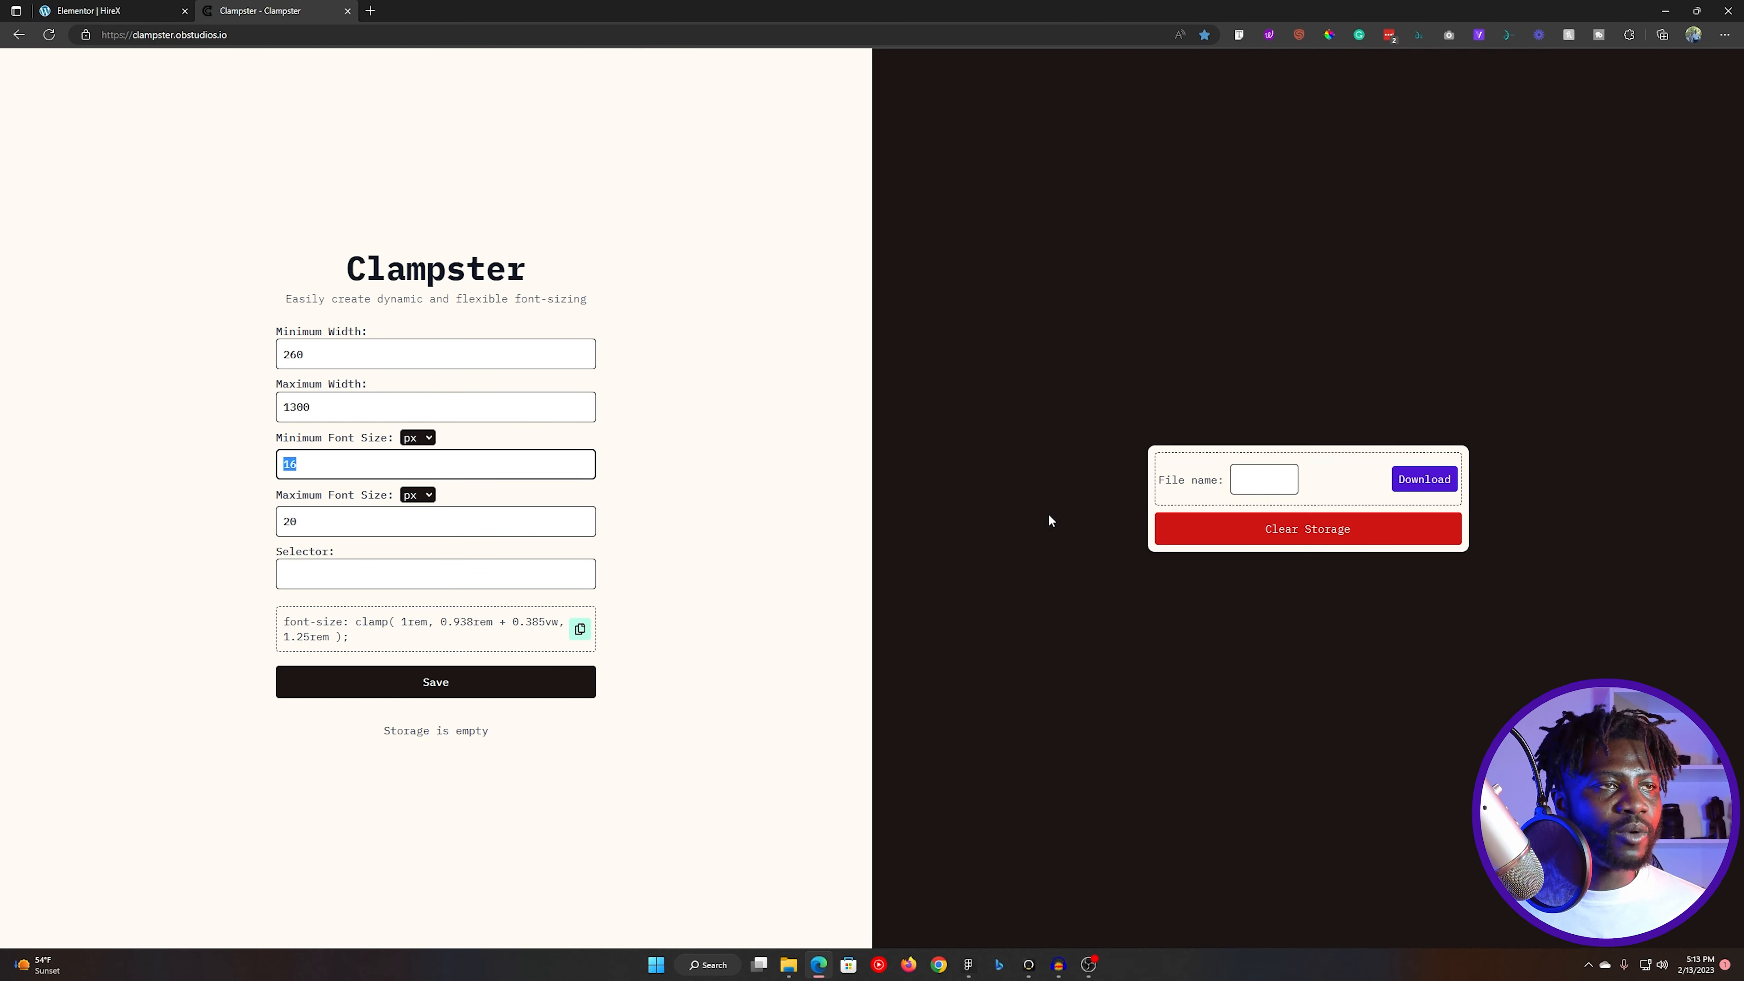
- Take the button text from the Figma design and set the form's submit label in Elementor to "Request access"
key("alt+Tab")
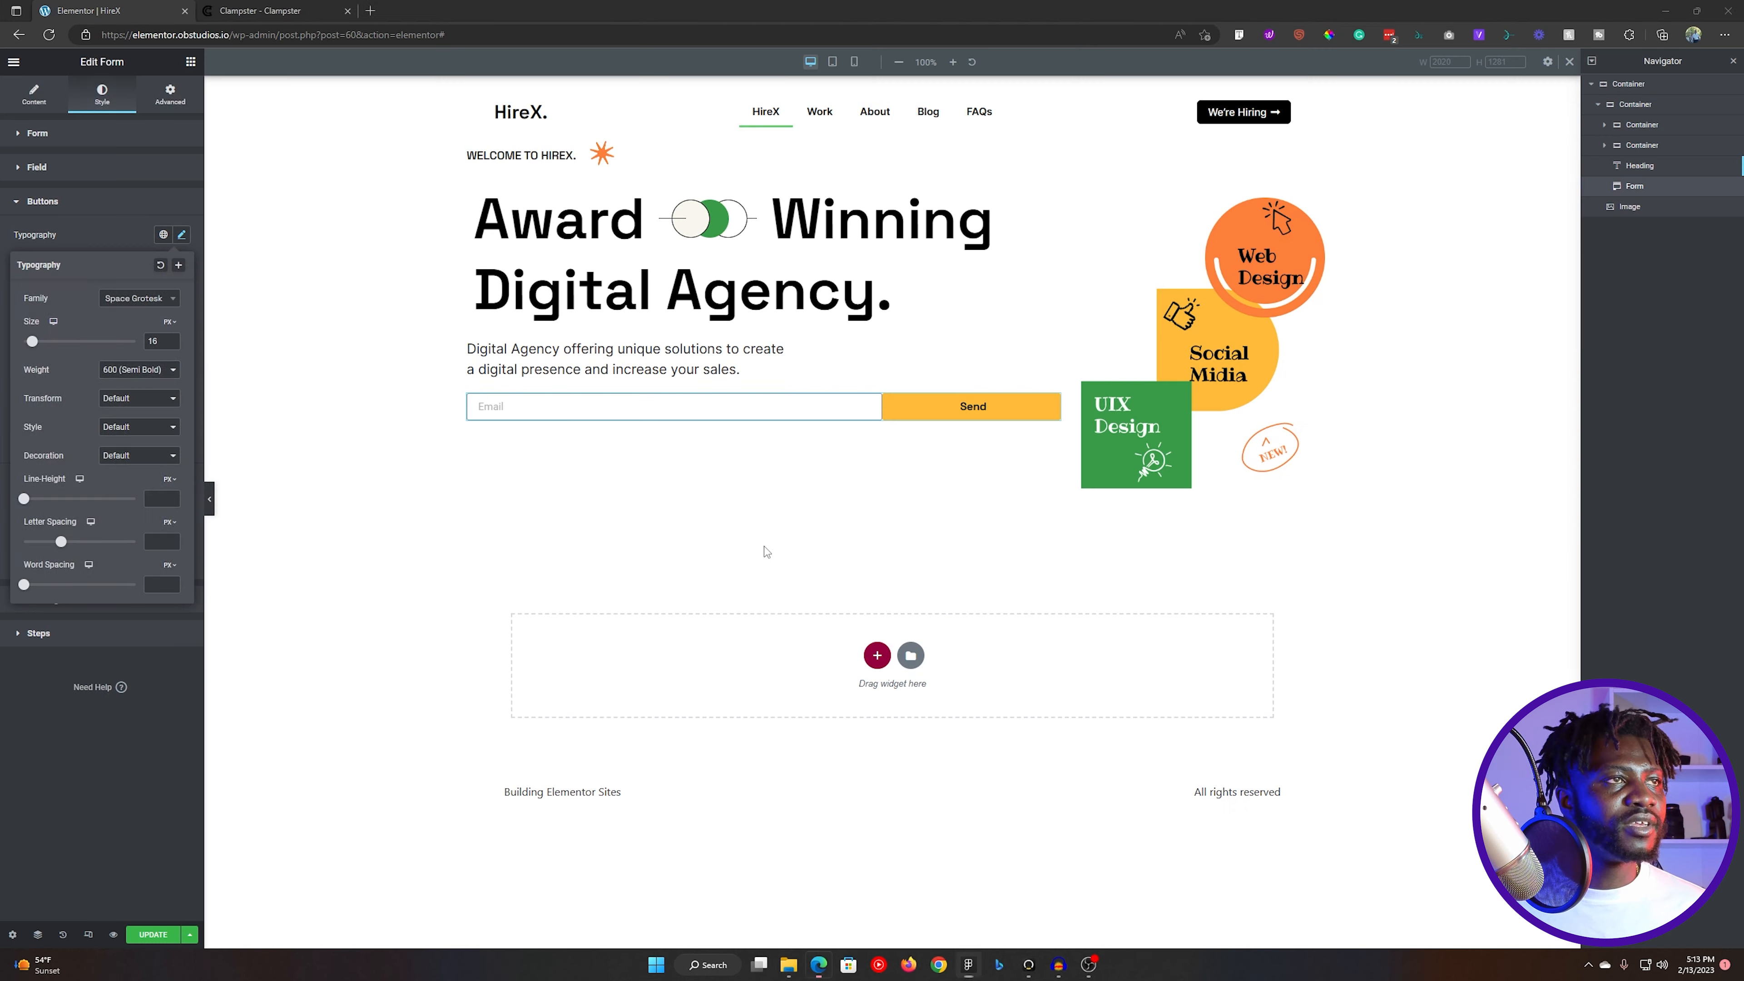
key("alt+Tab")
left_click(33, 94)
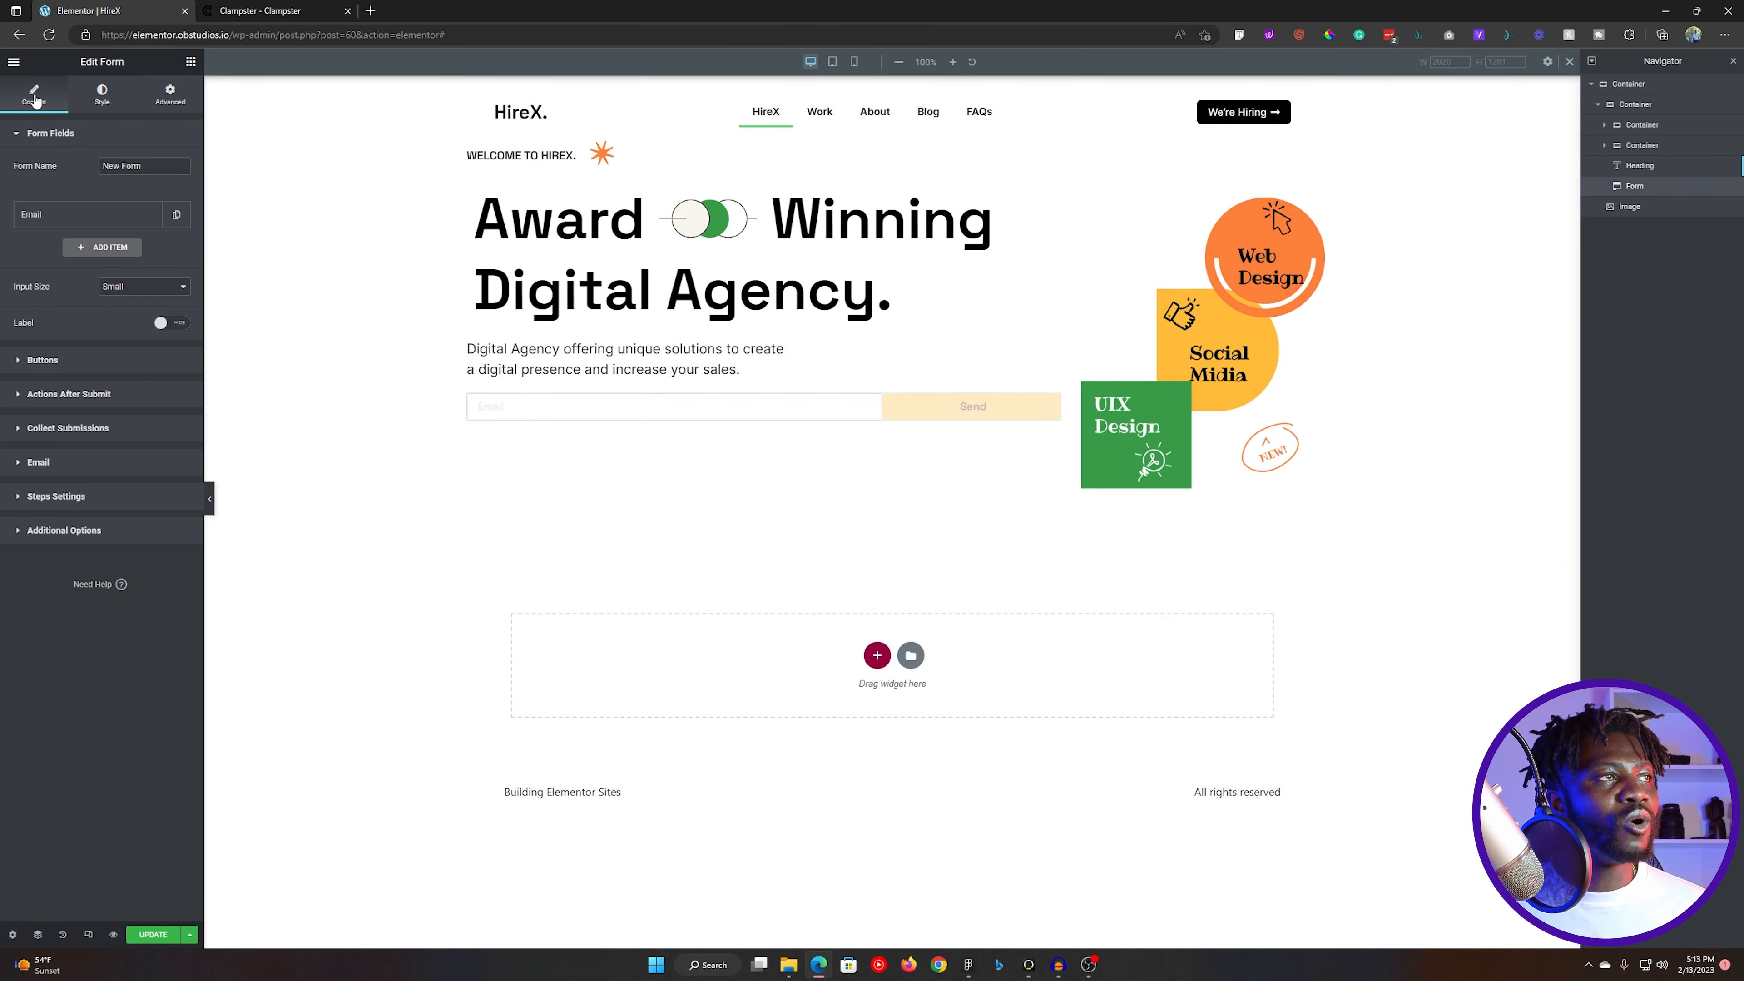
left_click(86, 363)
double_click(133, 391)
type("Request access")
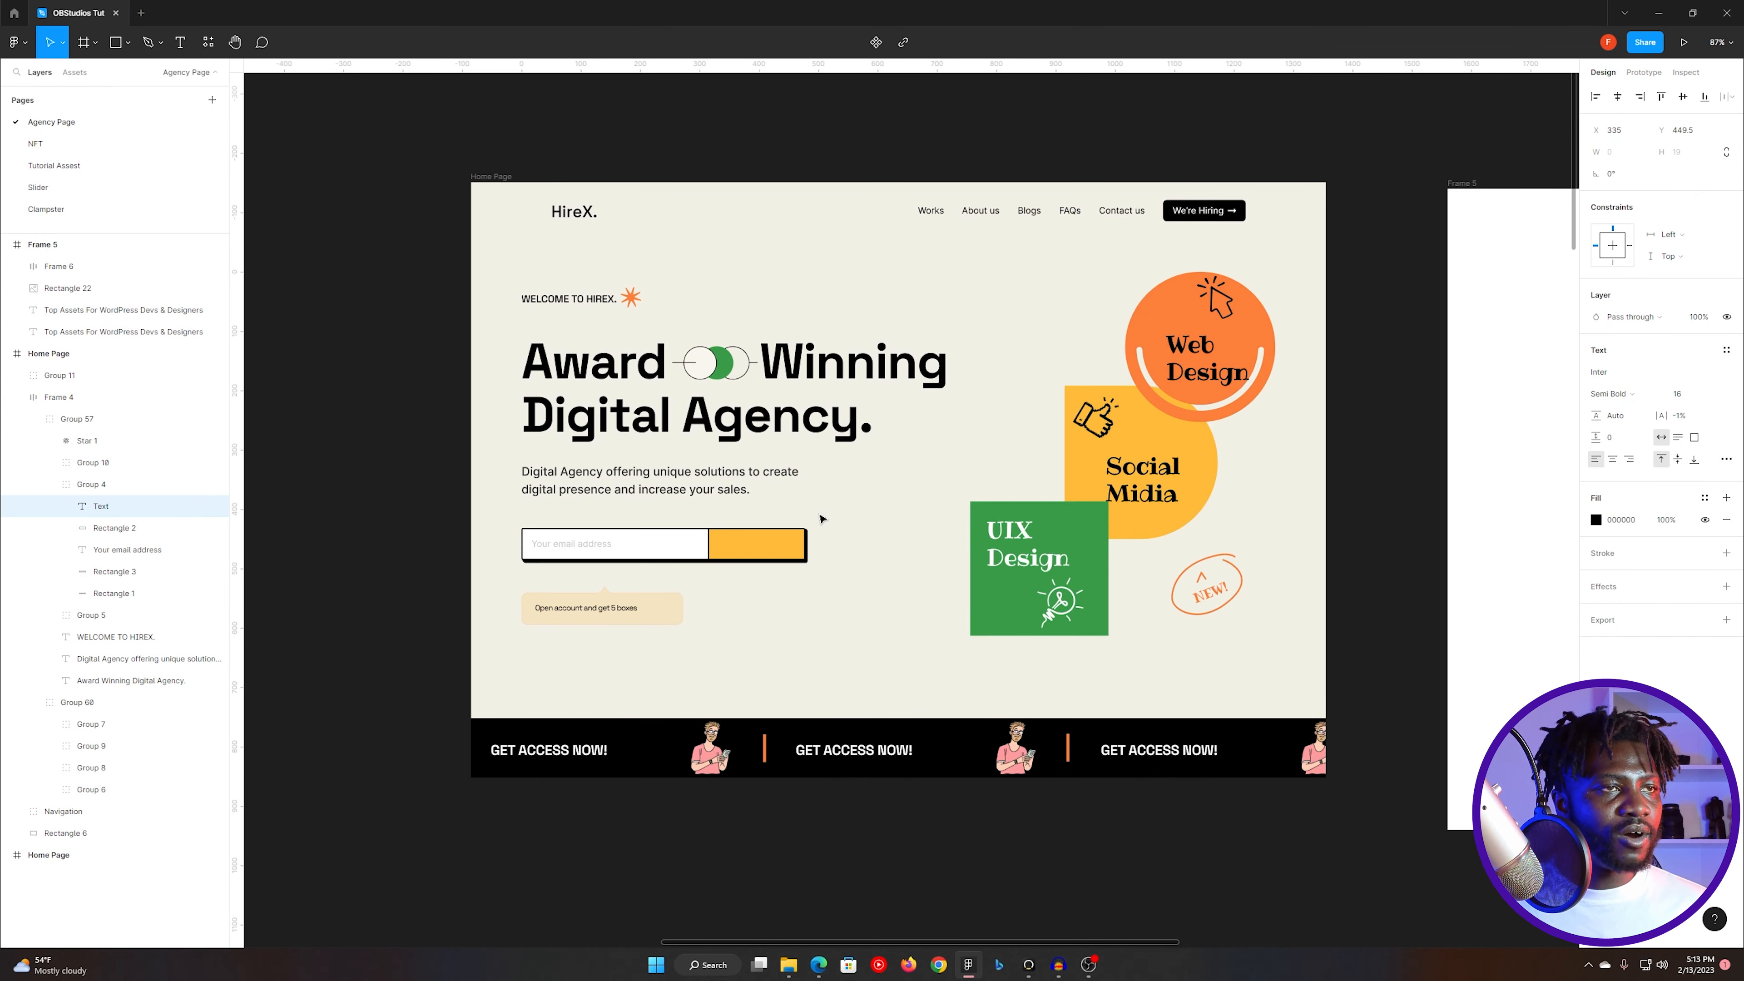
- Switch to Figma and undo the removal of the Request access button text
left_click(837, 547)
key("ctrl+z")
key("ctrl+z")
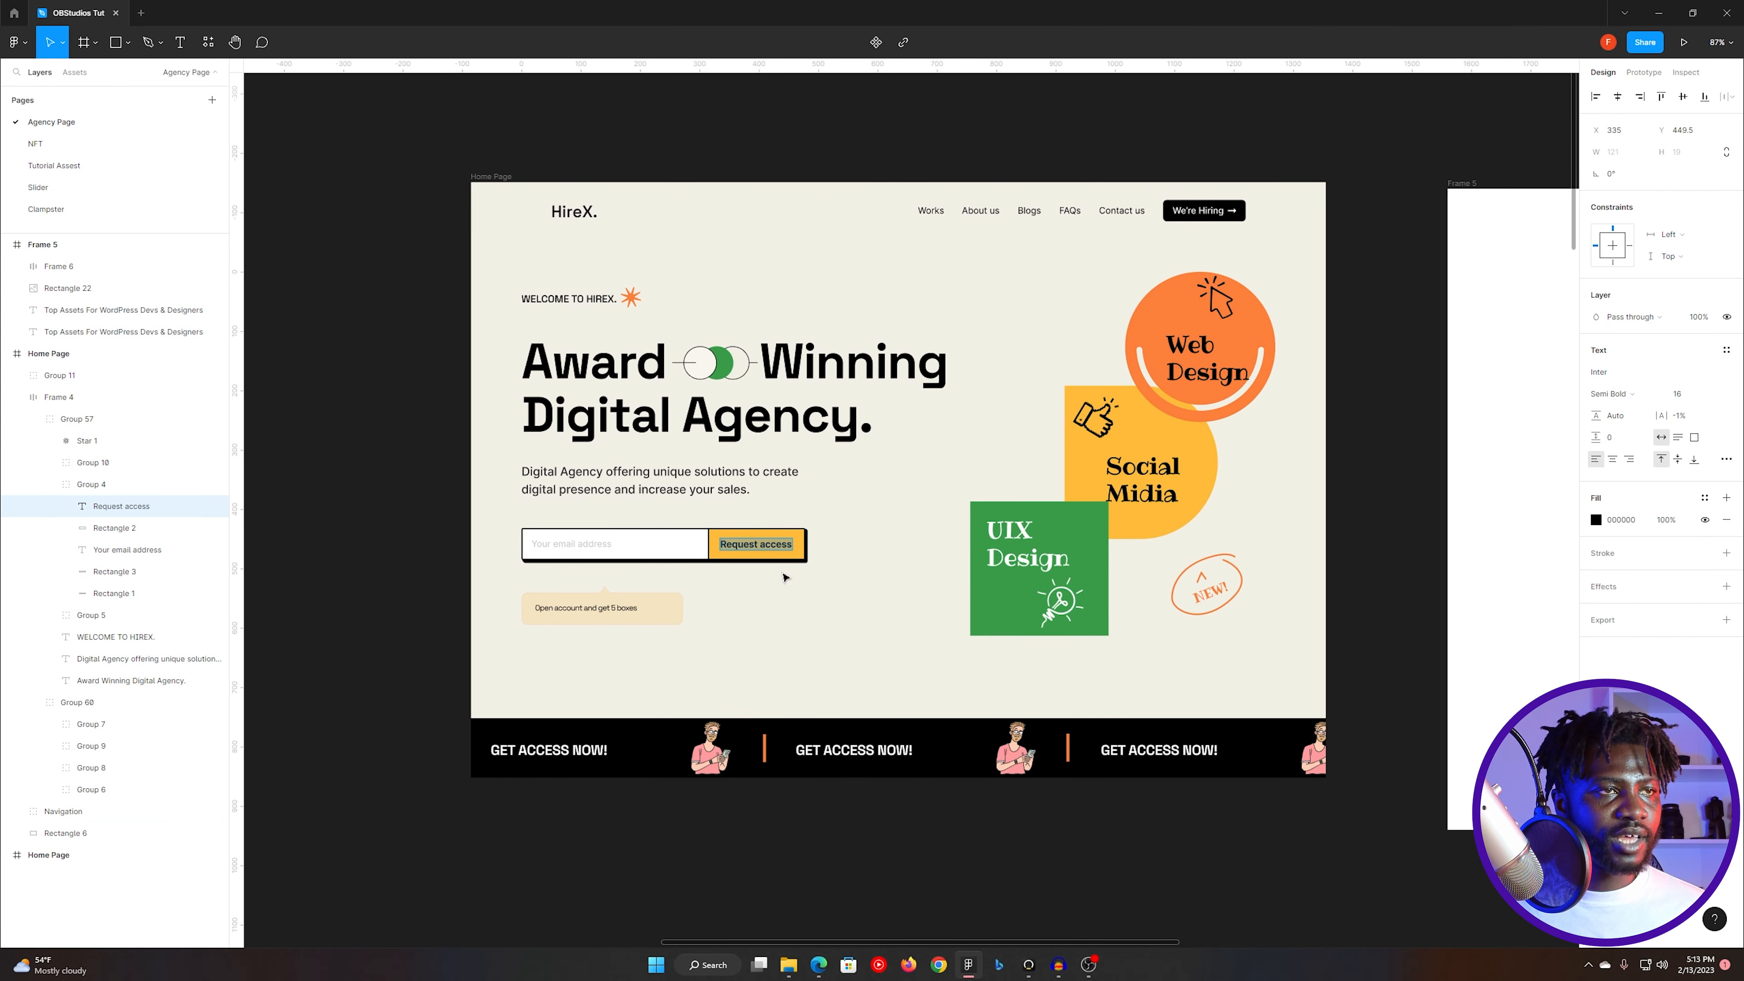
key("Escape")
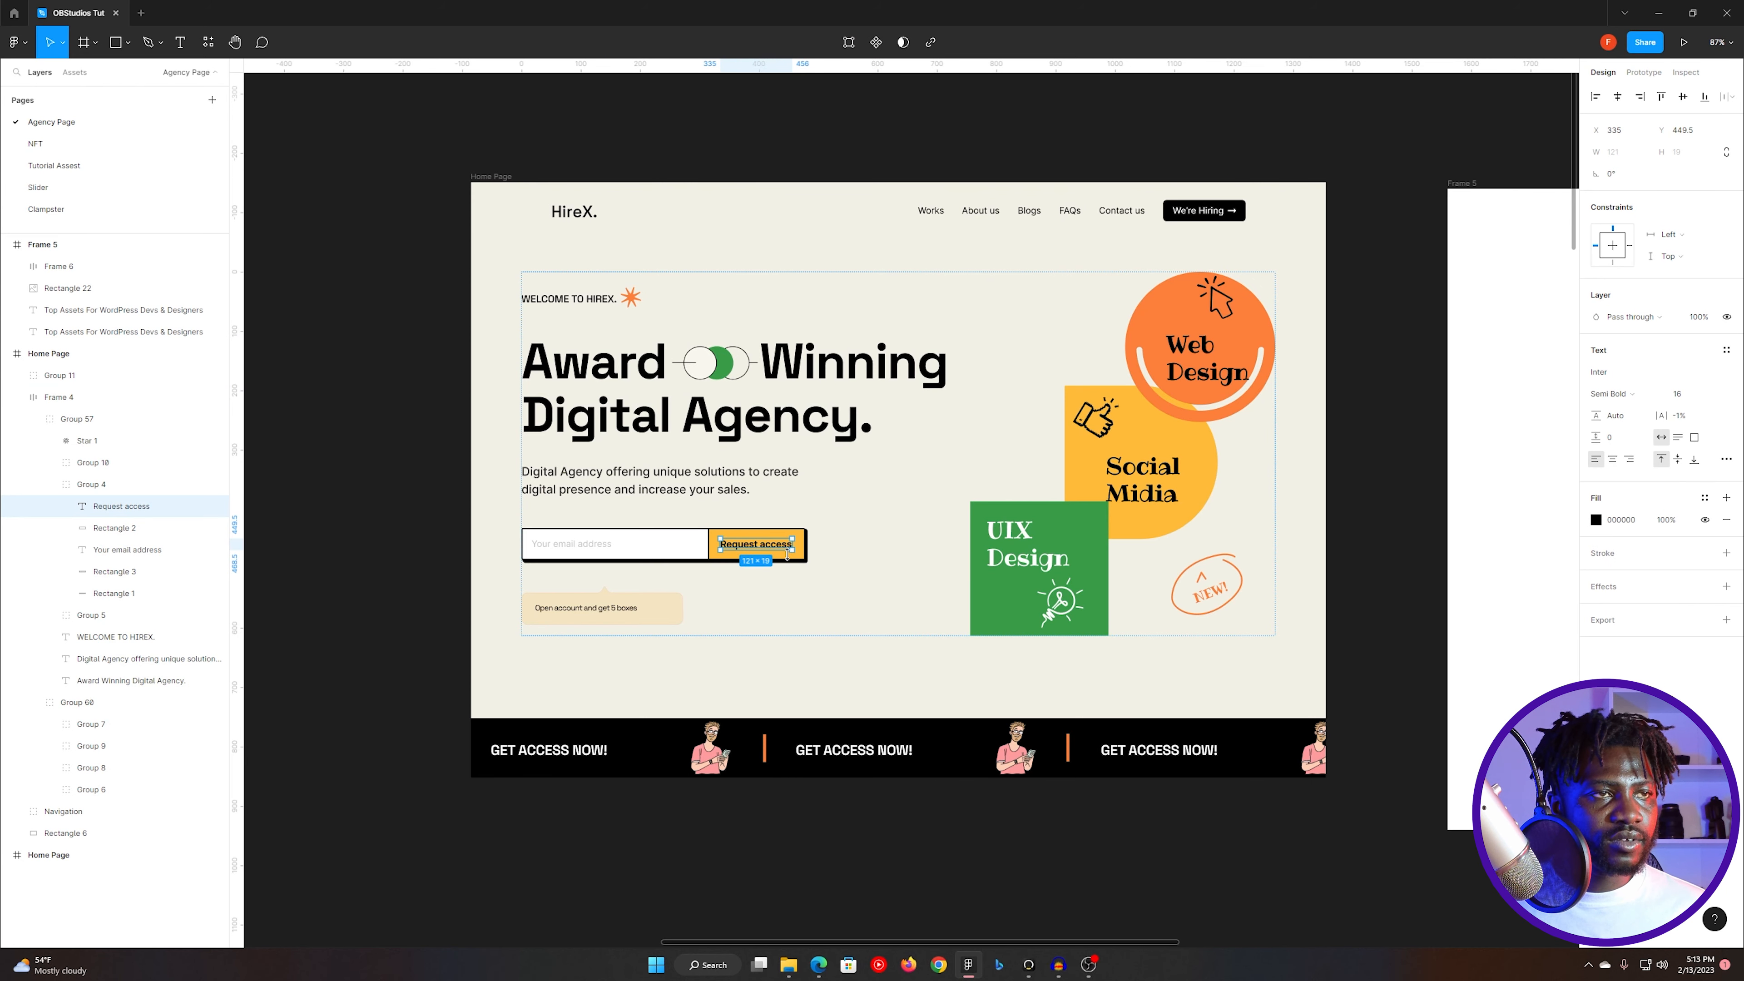
- Inspect the yellow button rectangle's dimensions and measure the spacing between its edges and the Request access text
left_click(795, 557)
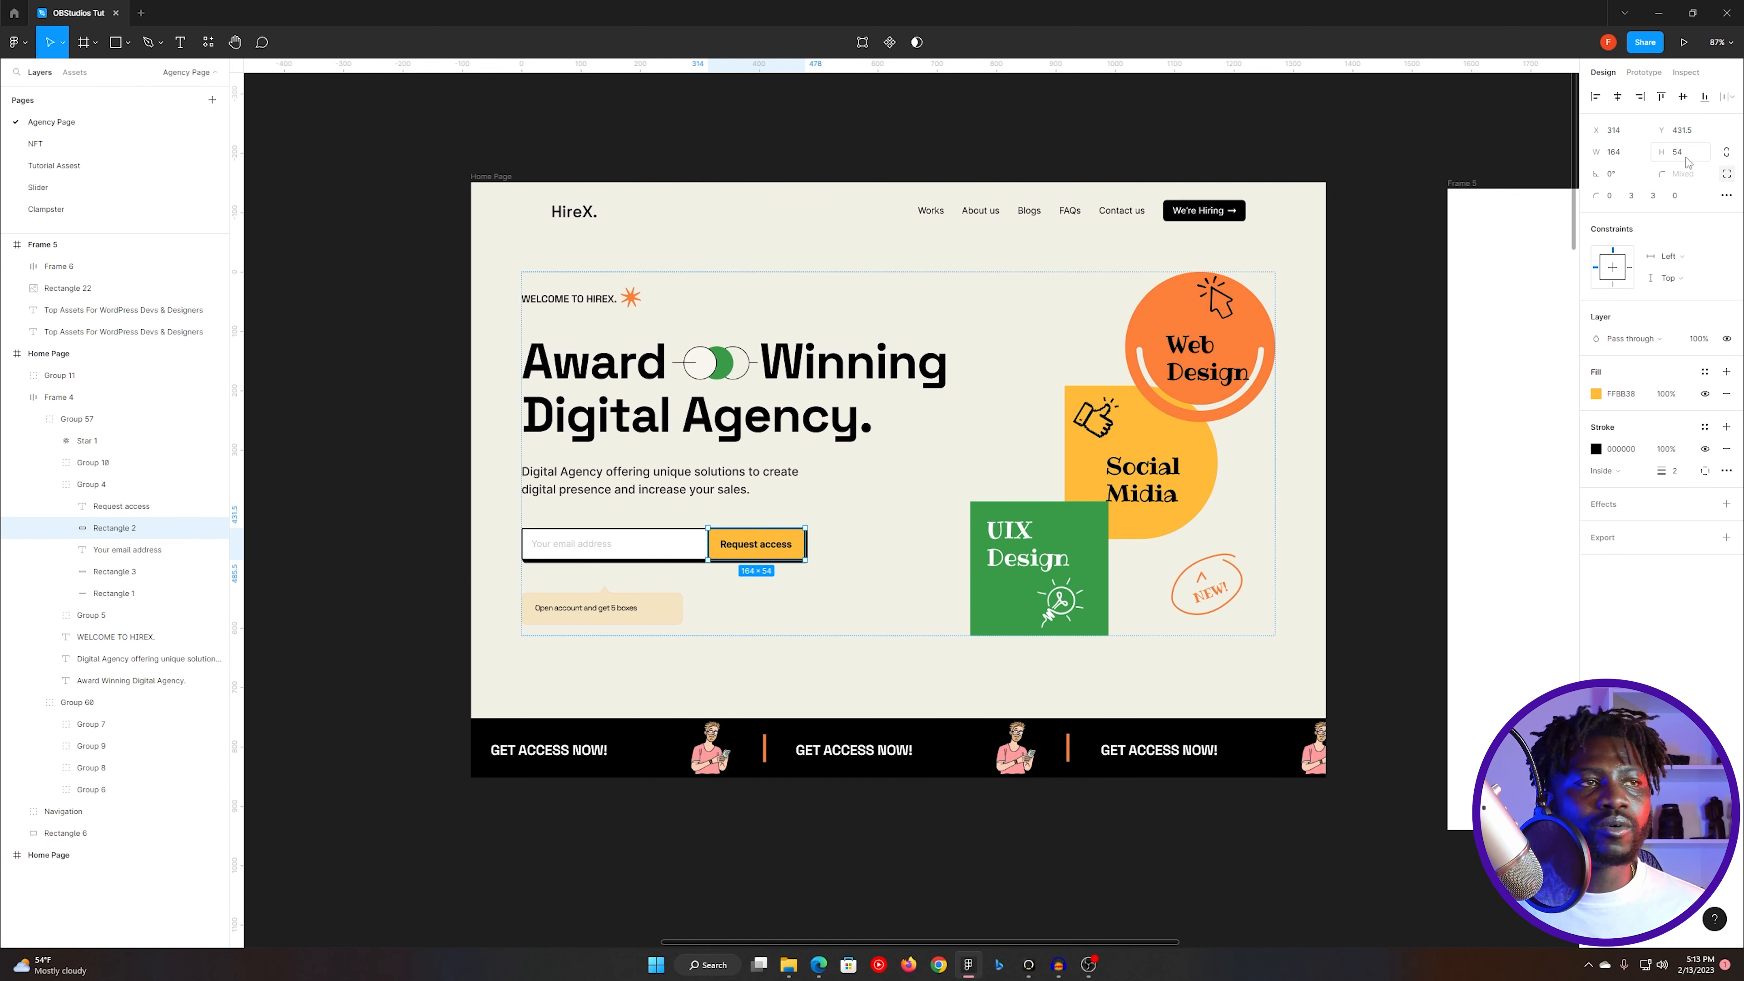
scroll(773, 549, "up", 8)
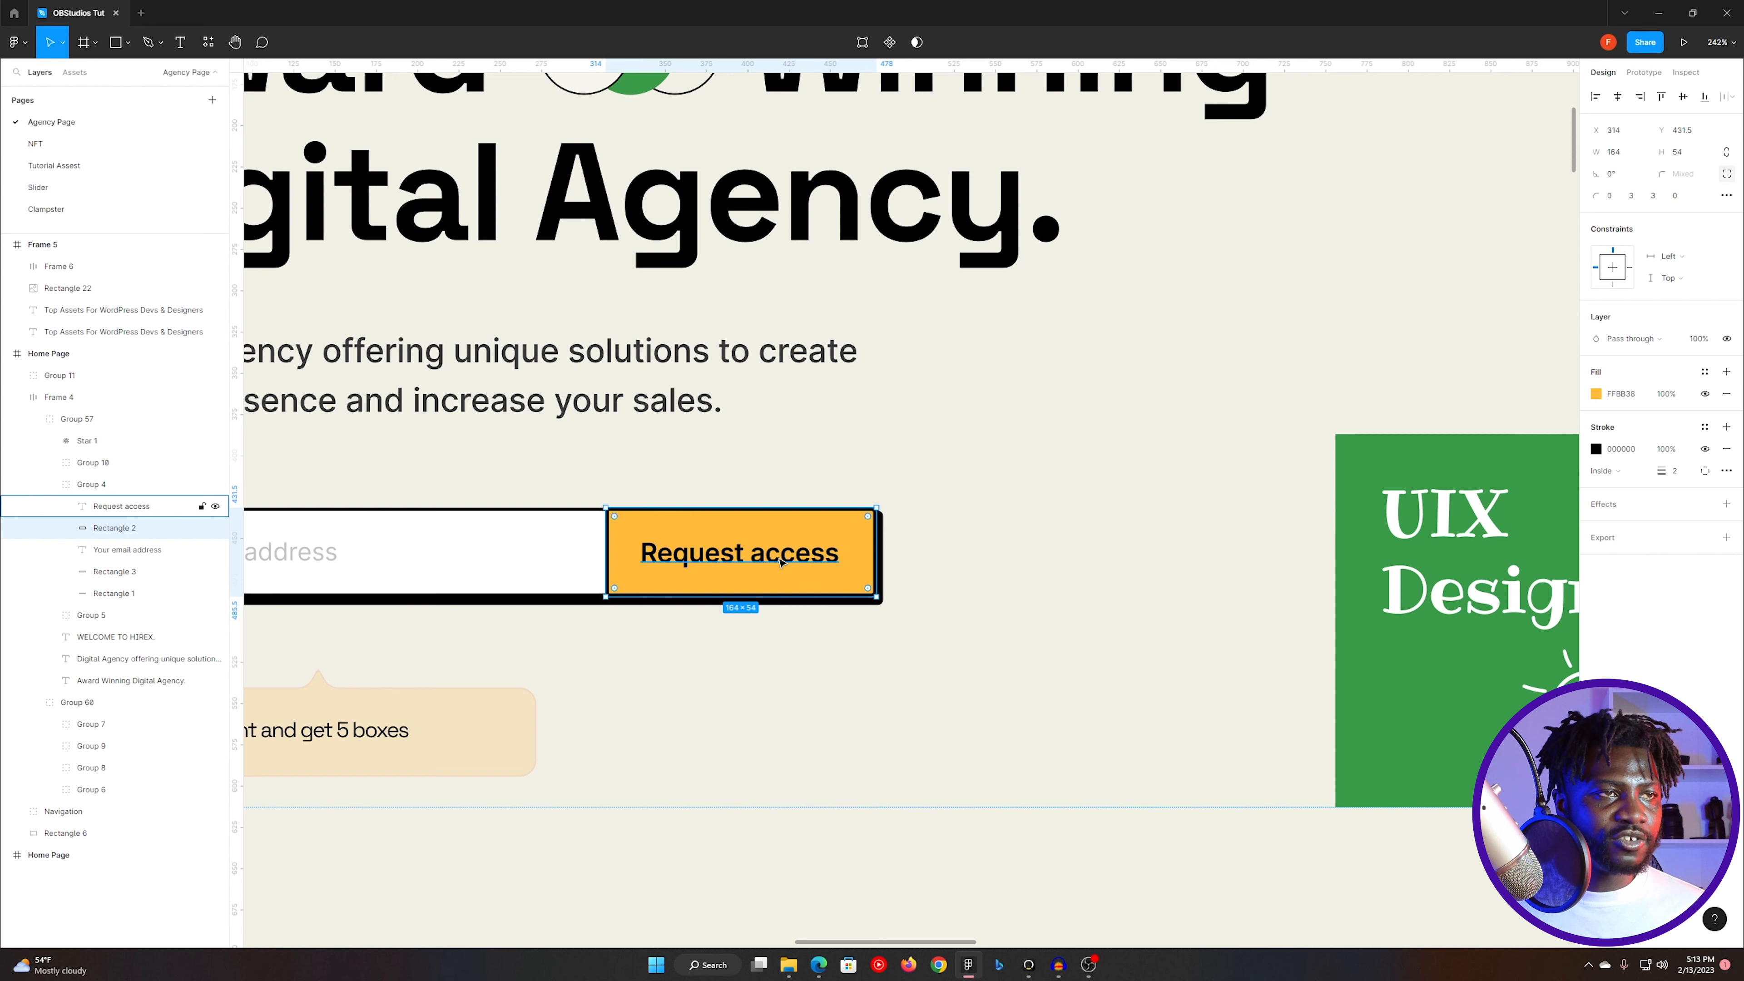
left_click(781, 562)
key("alt")
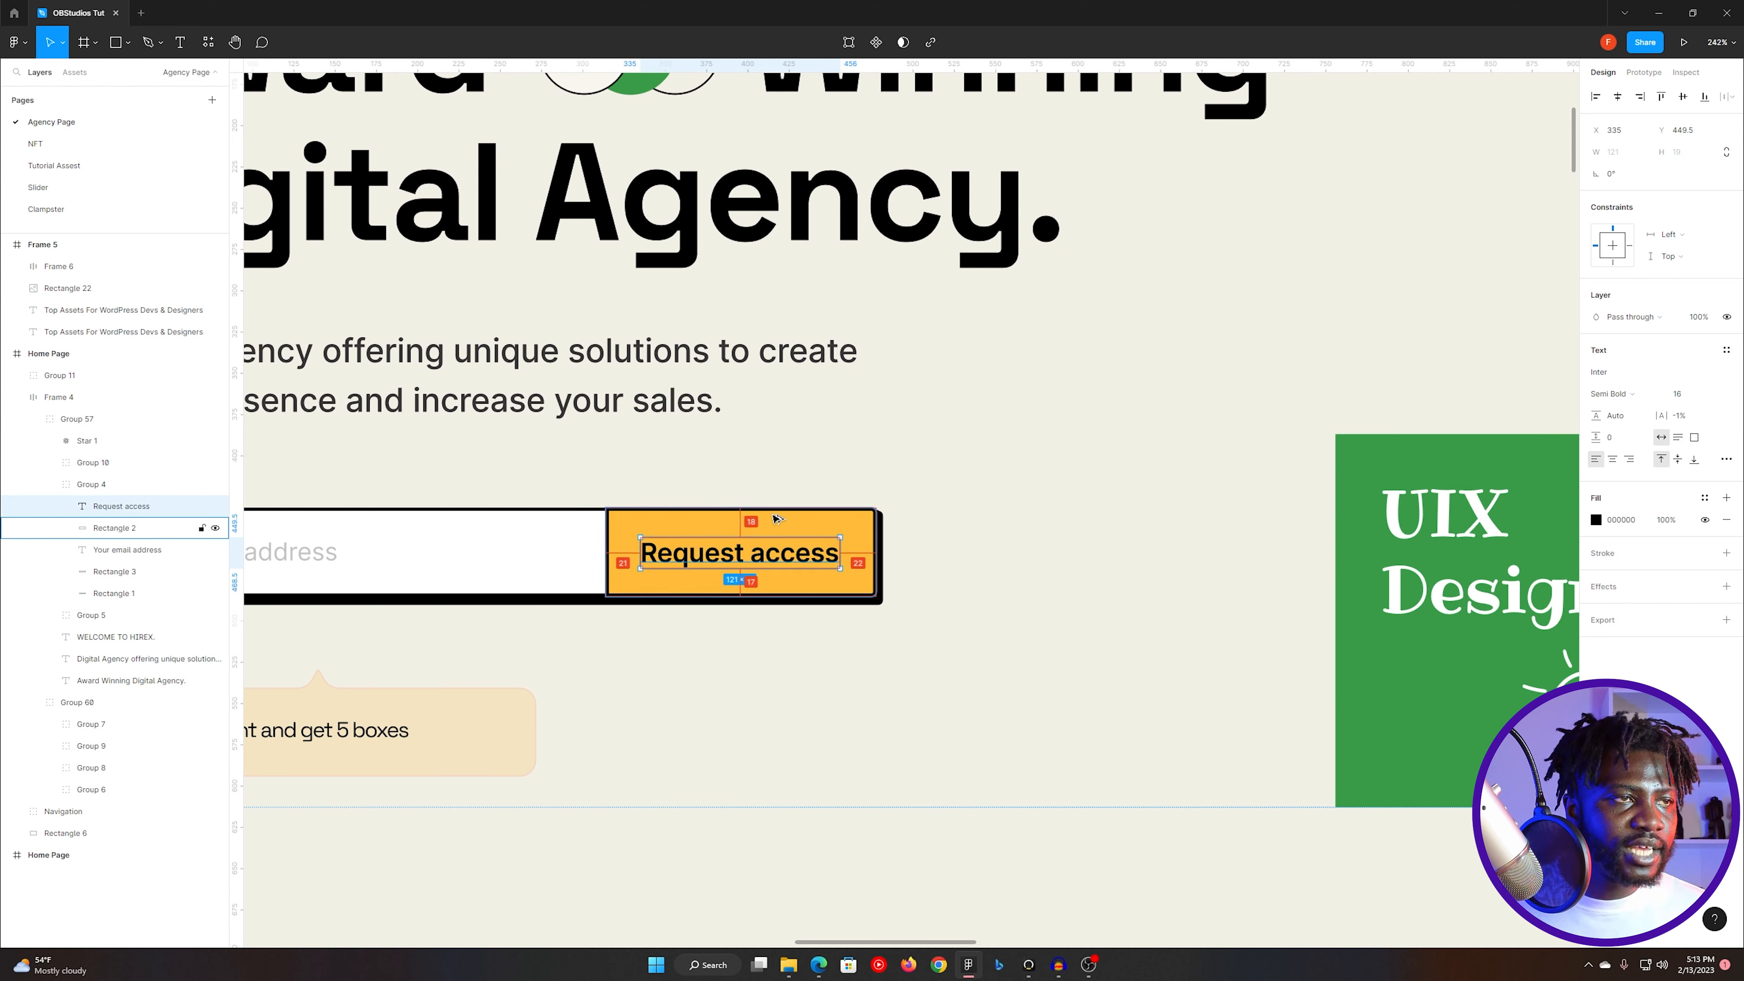
- Switch to Elementor and set the submit button's text padding to 18 px top and bottom and 25 px right and left
key("alt+Tab")
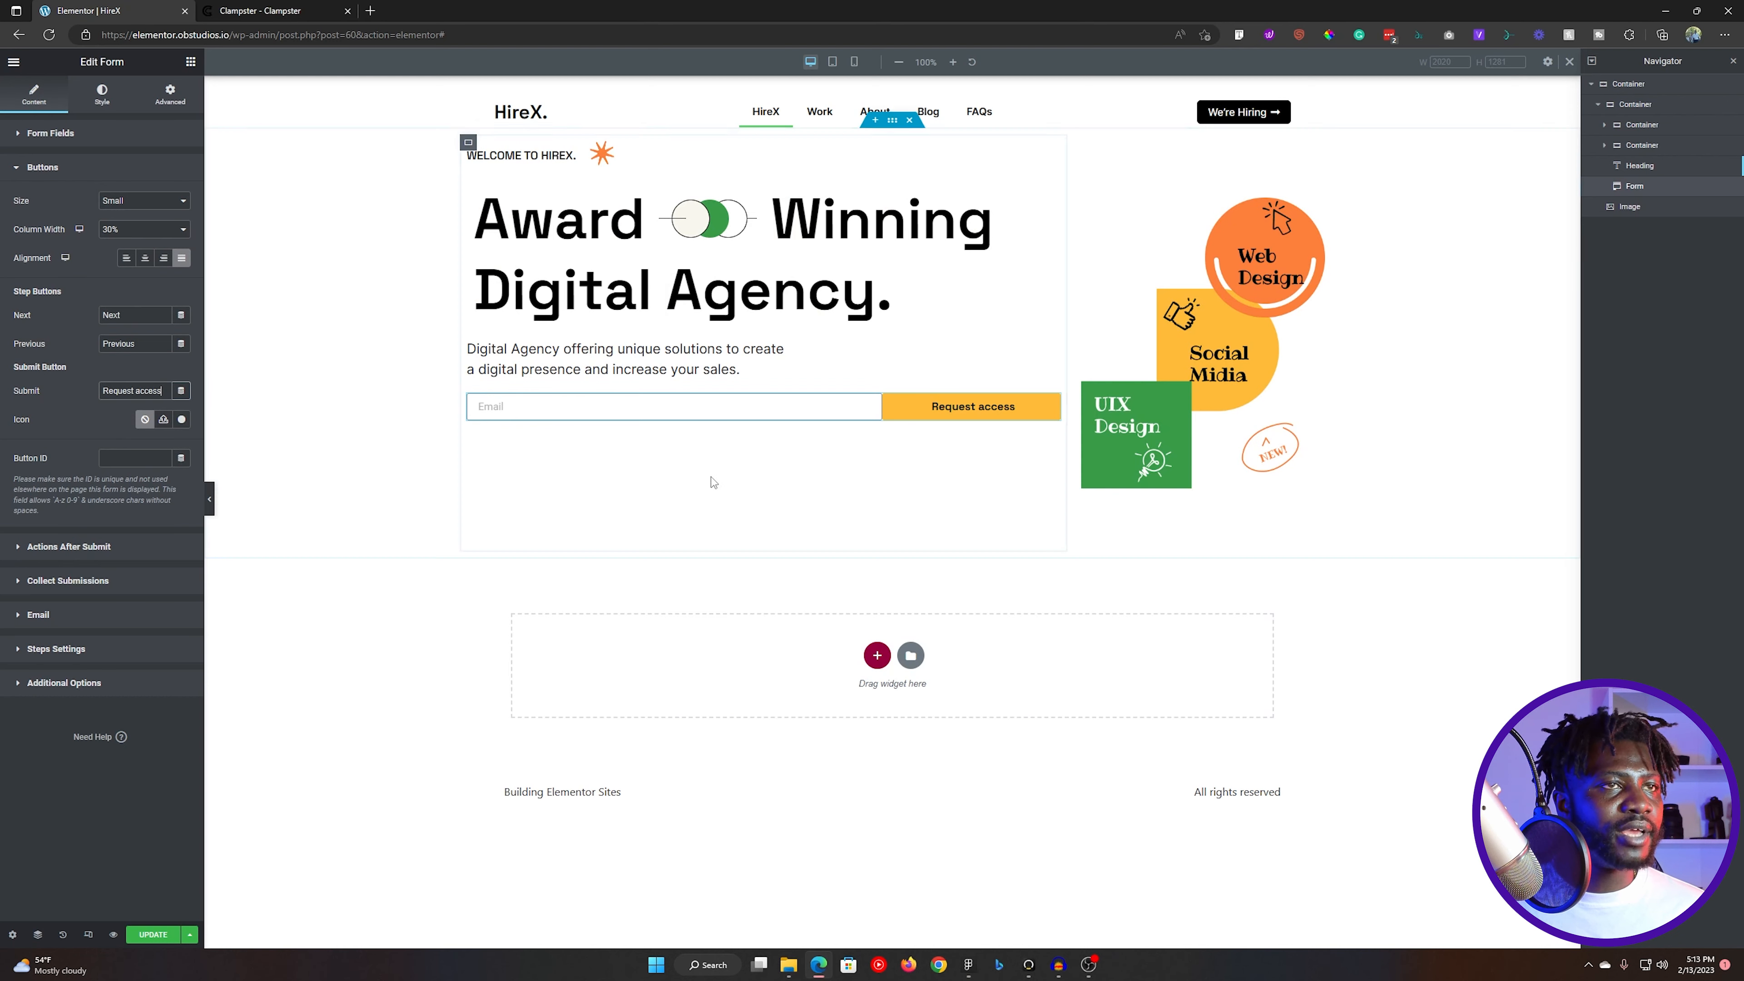
left_click(102, 94)
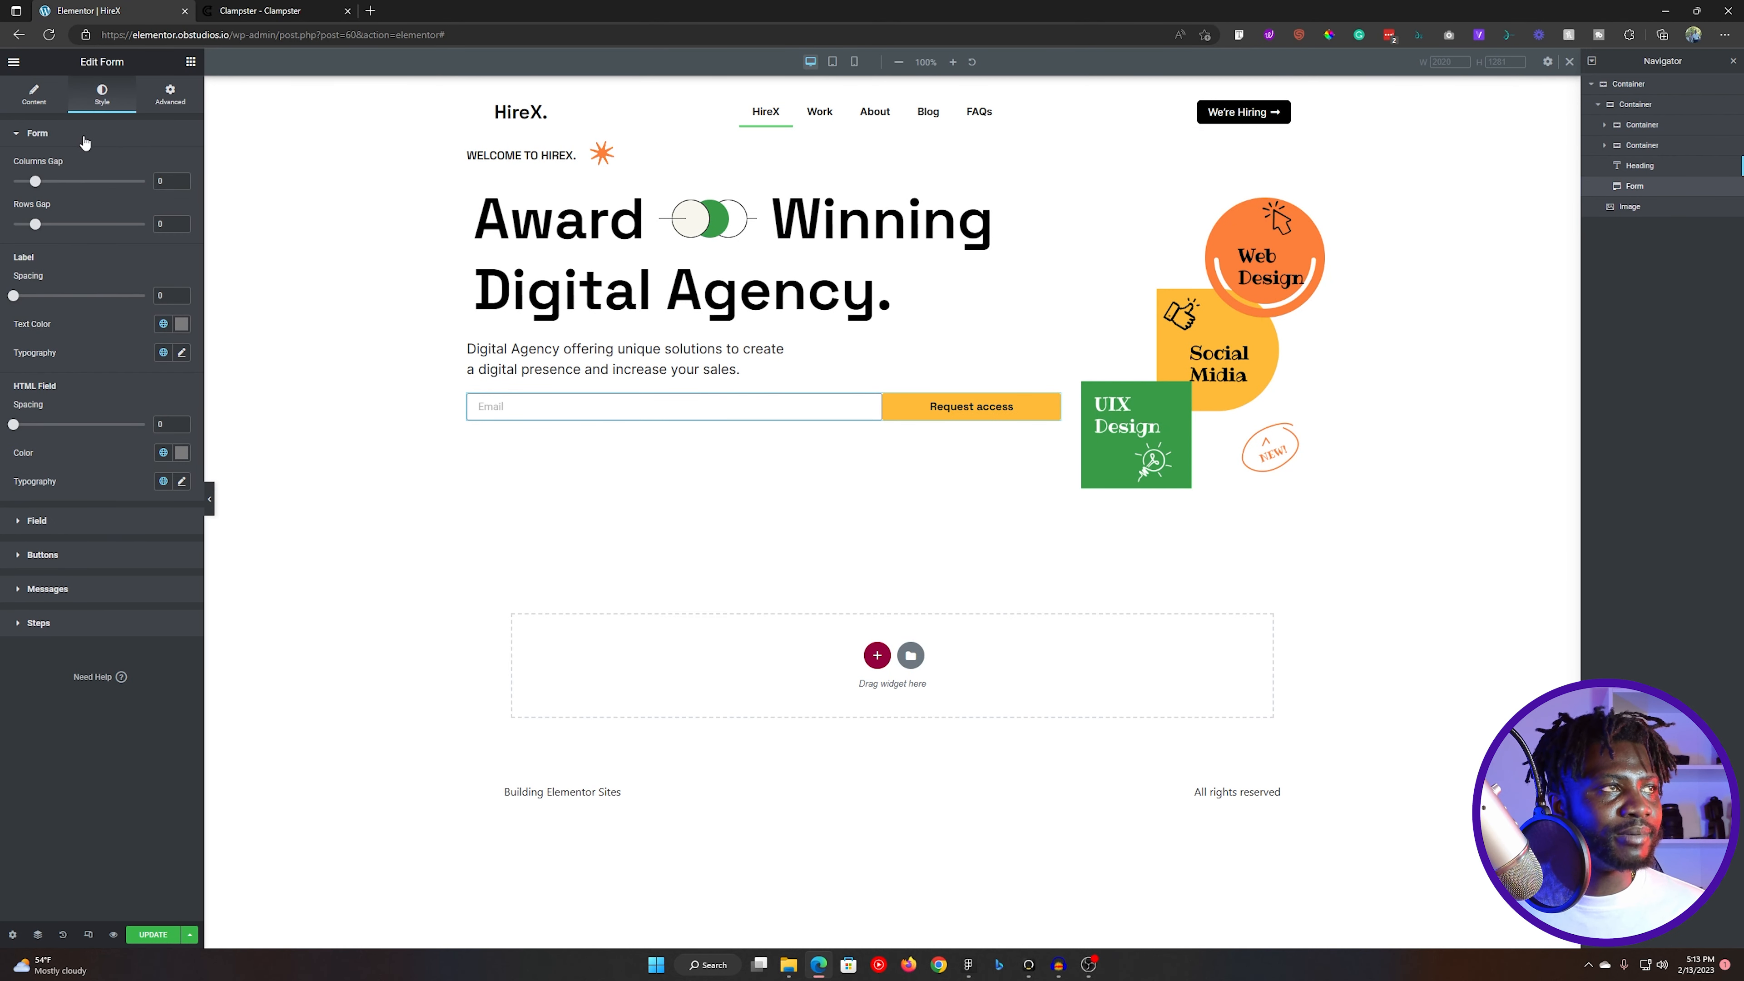
left_click(81, 134)
left_click(88, 201)
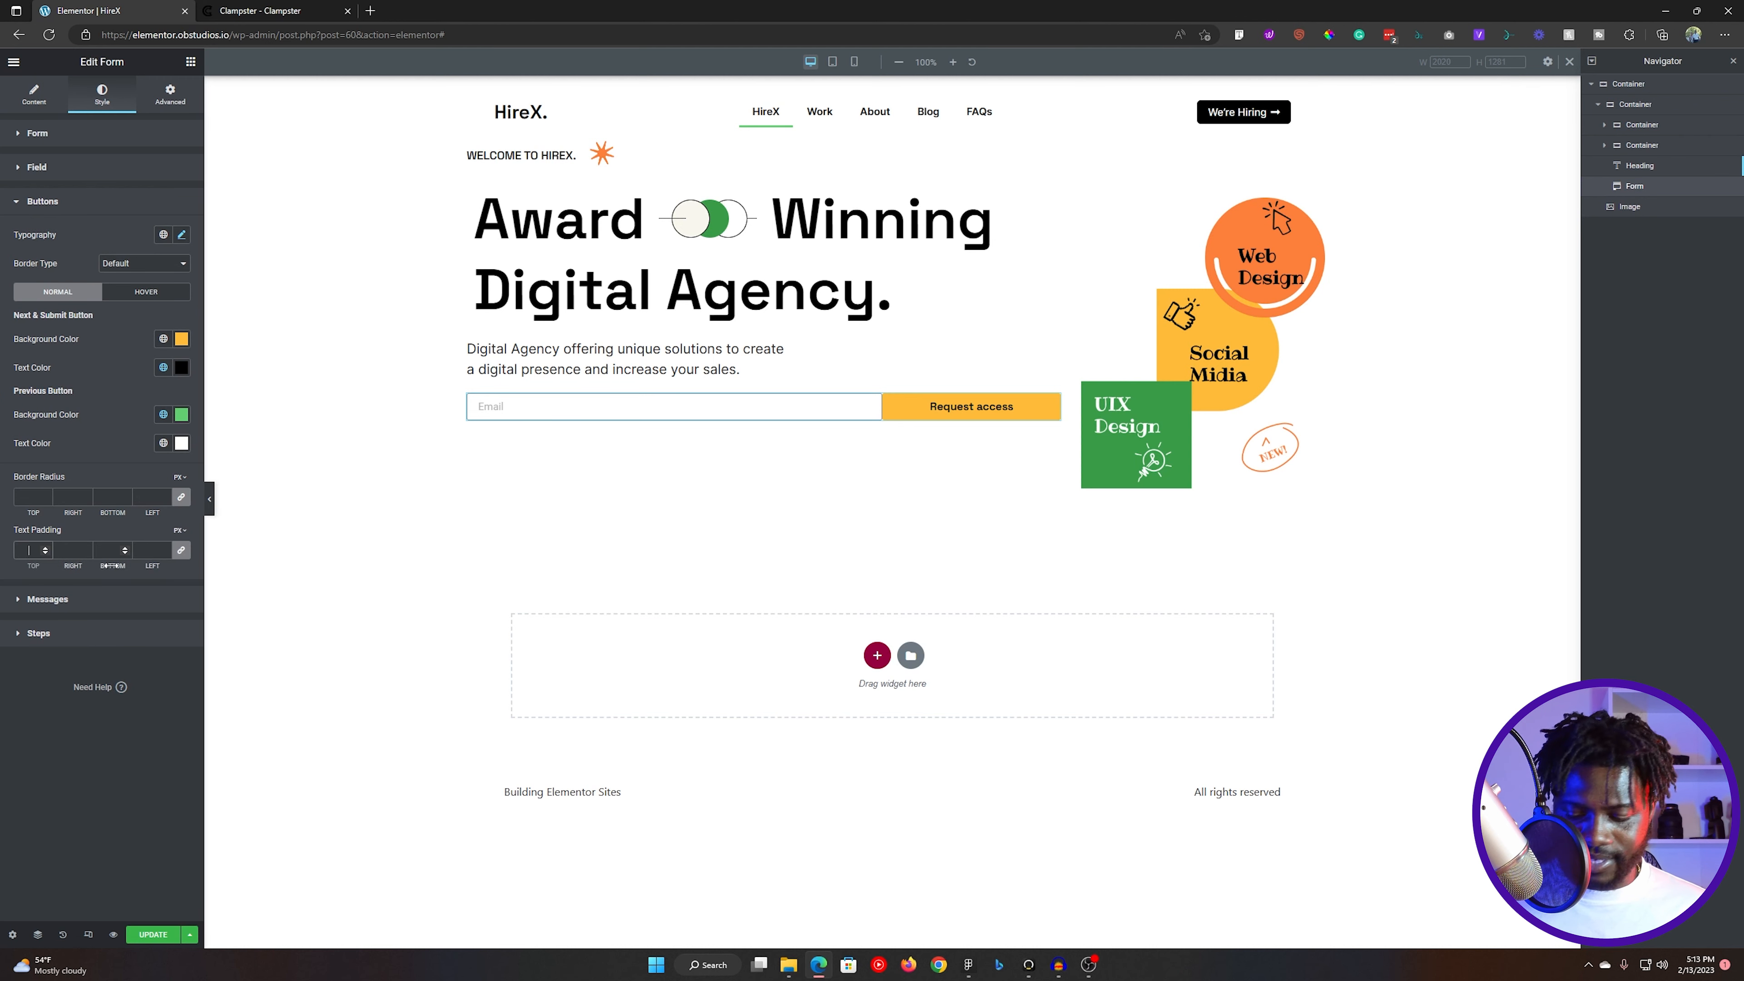
type("8")
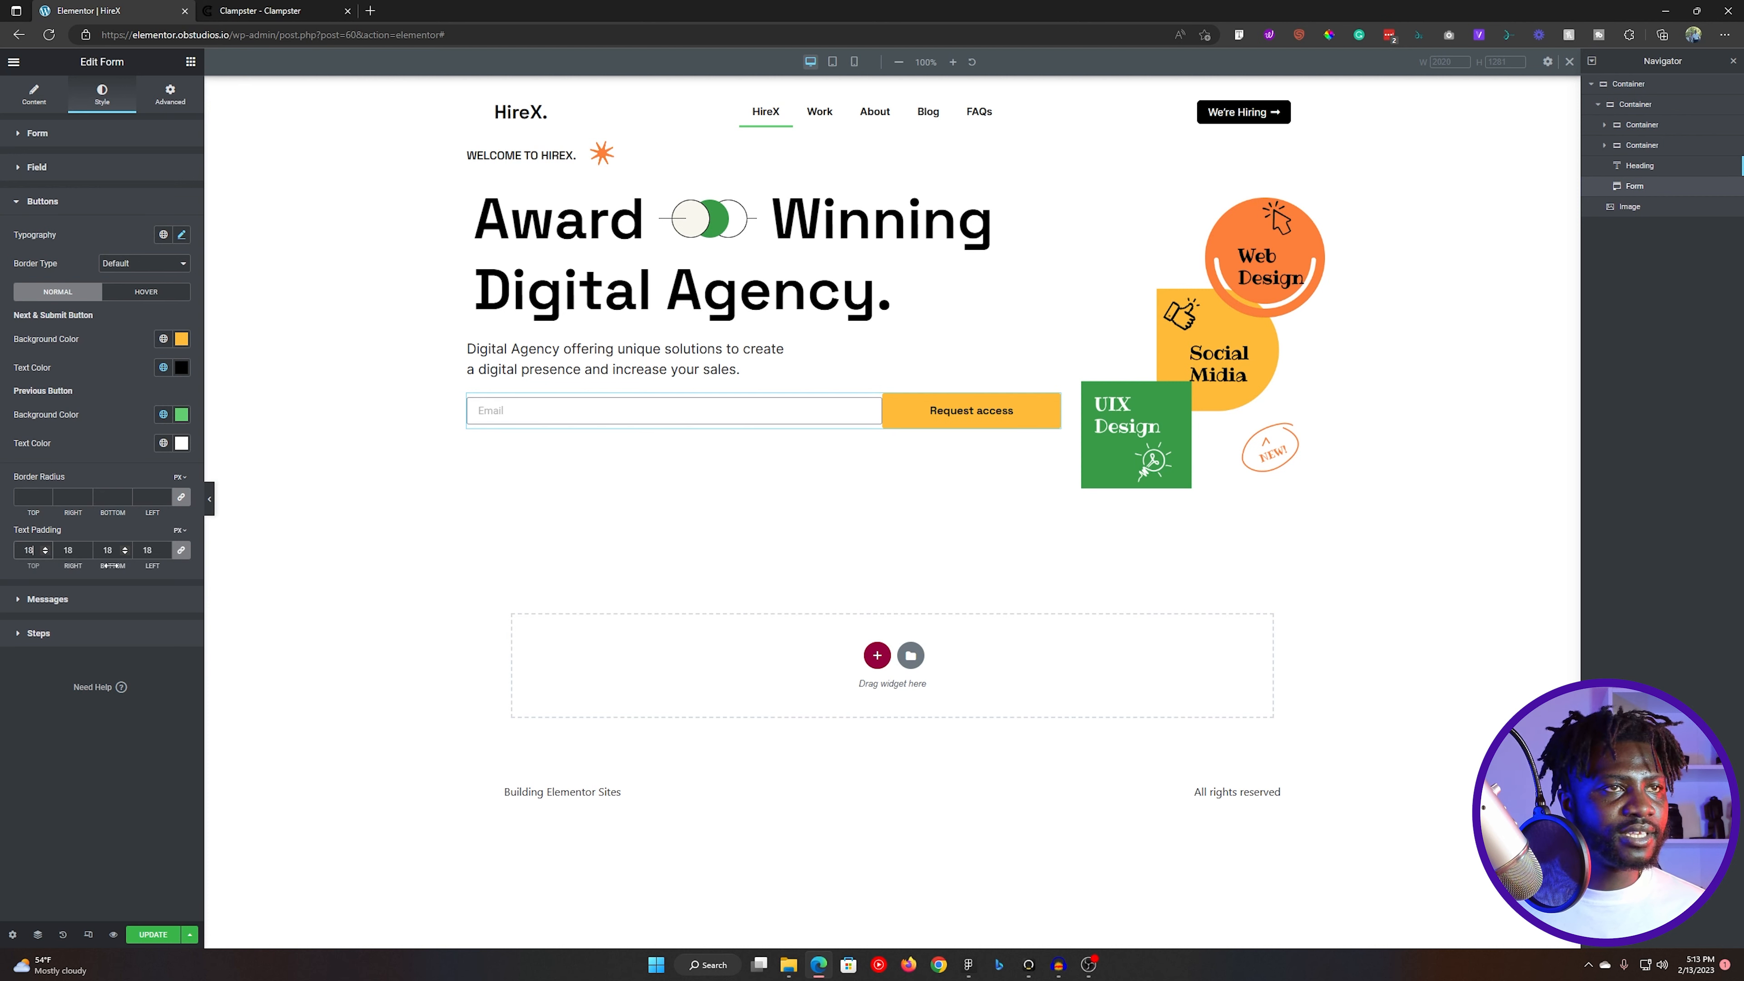
left_click(181, 551)
double_click(66, 552)
type("25")
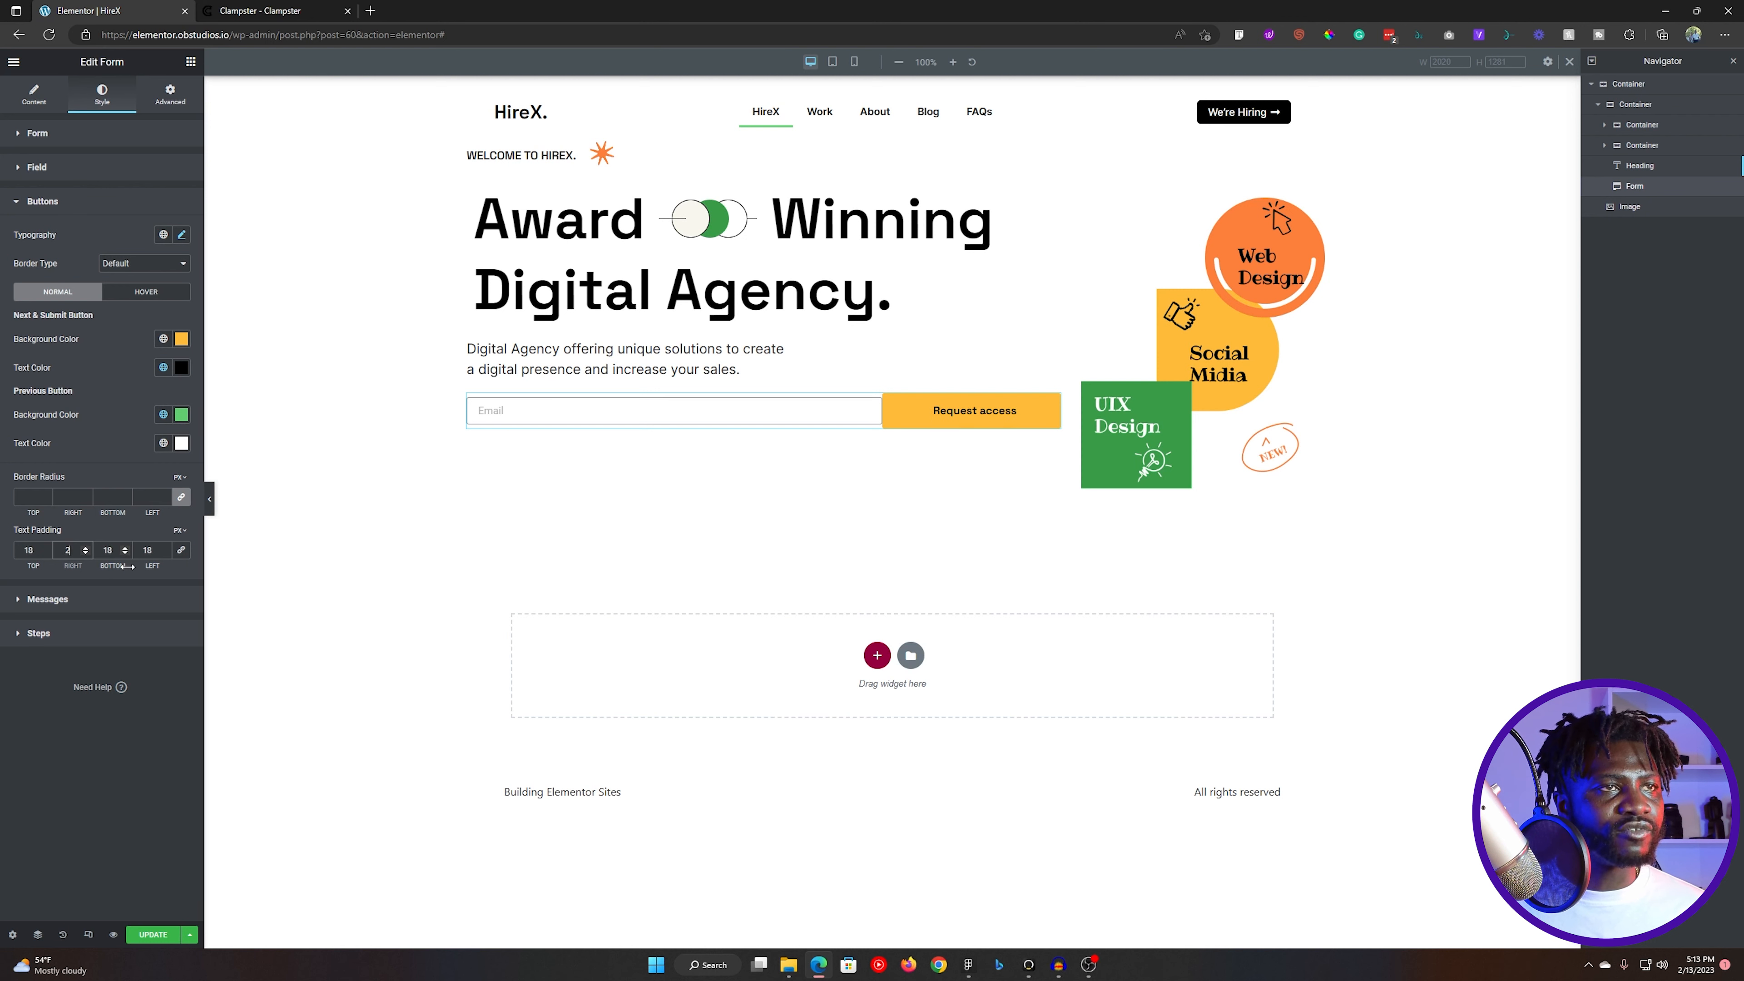
key("Tab")
key("Tab")
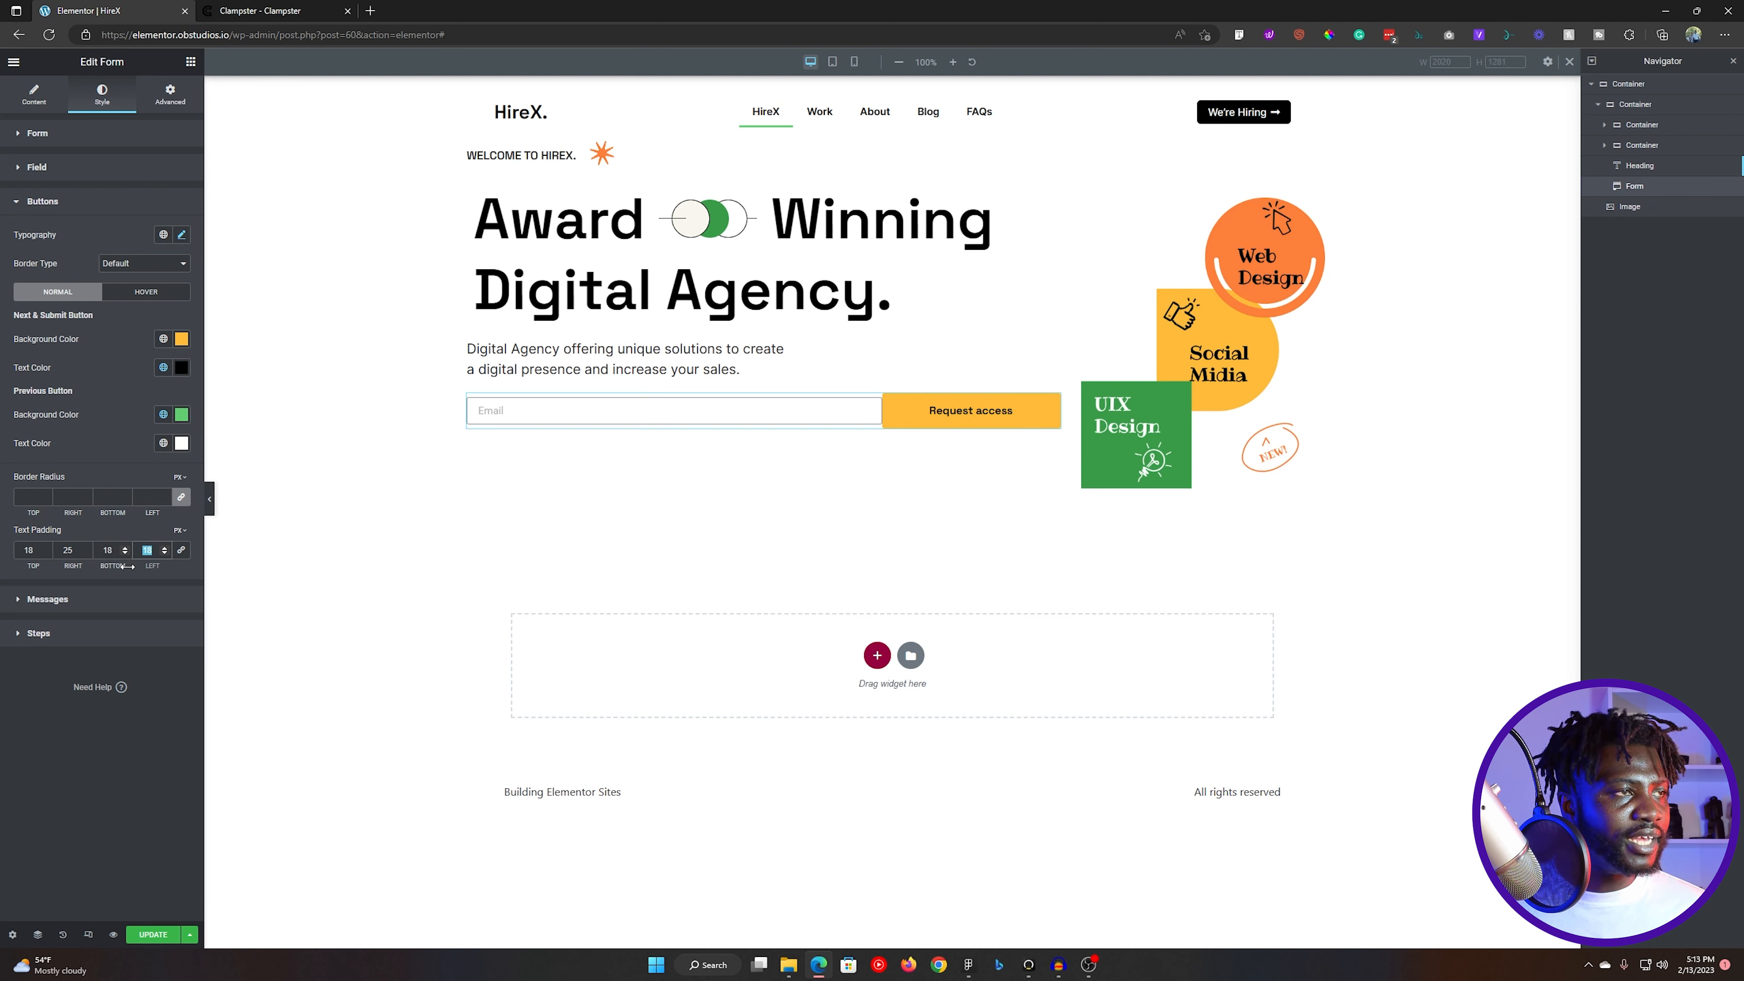
type("25")
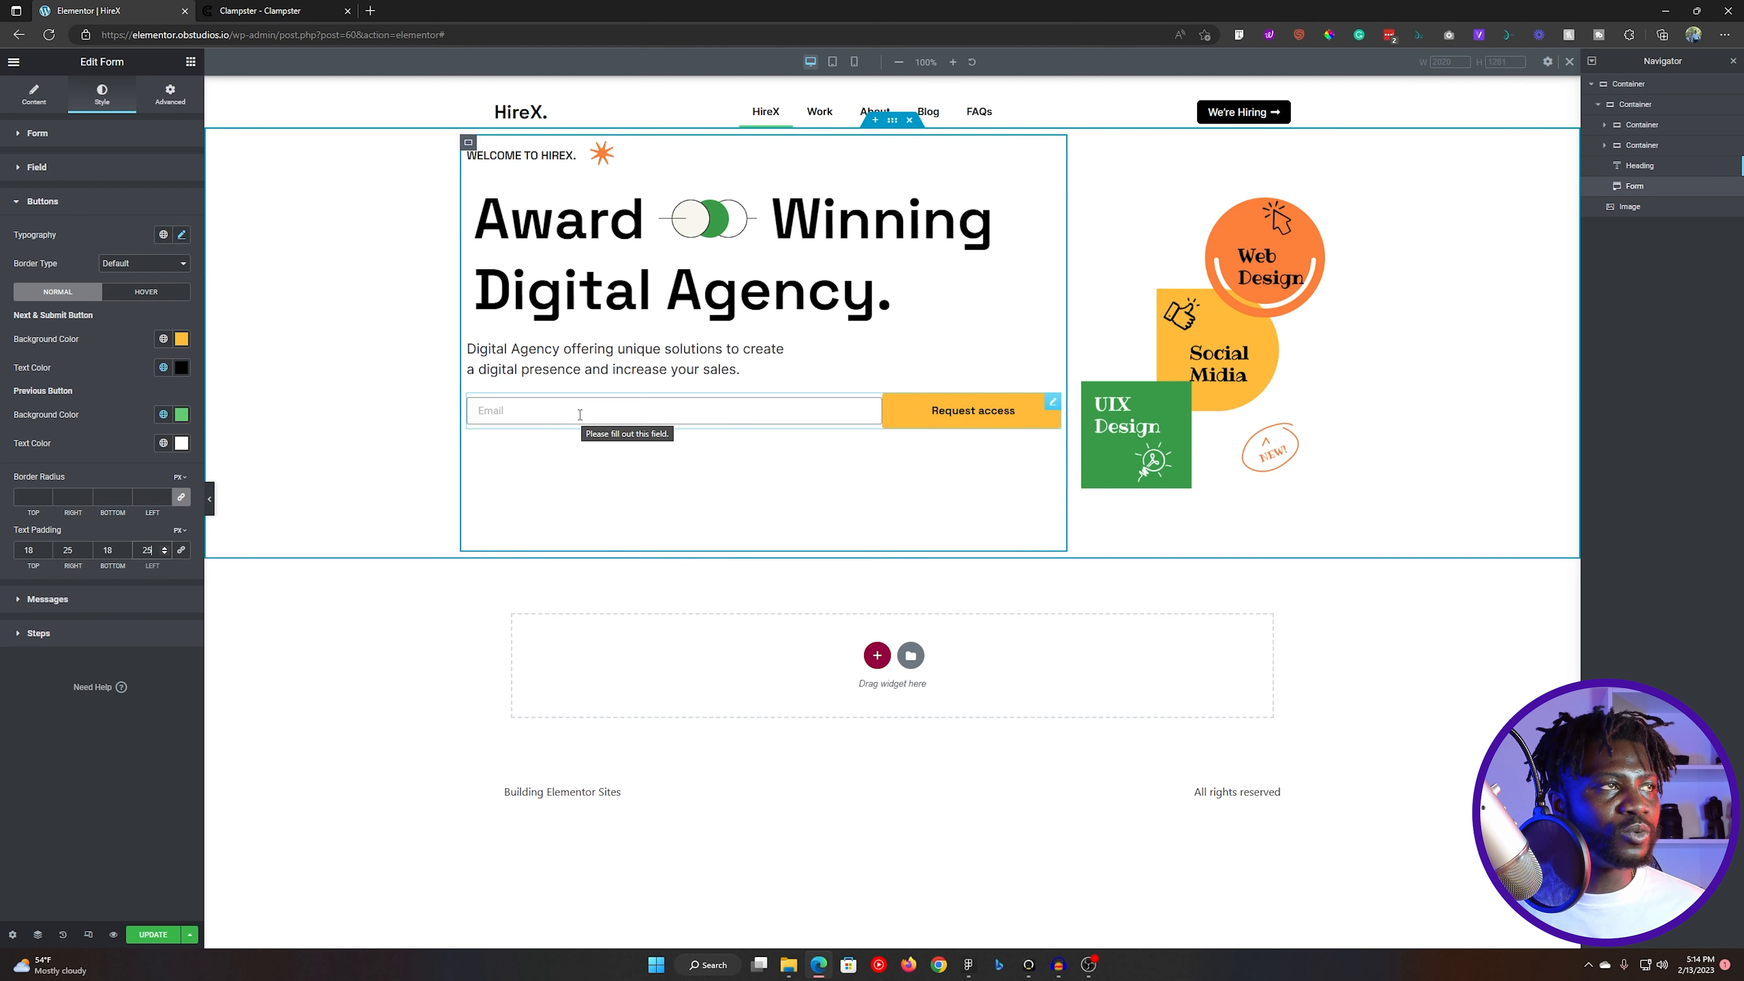
- Try a column width of 80% for the Email field and 20% for the submit button
left_click(34, 94)
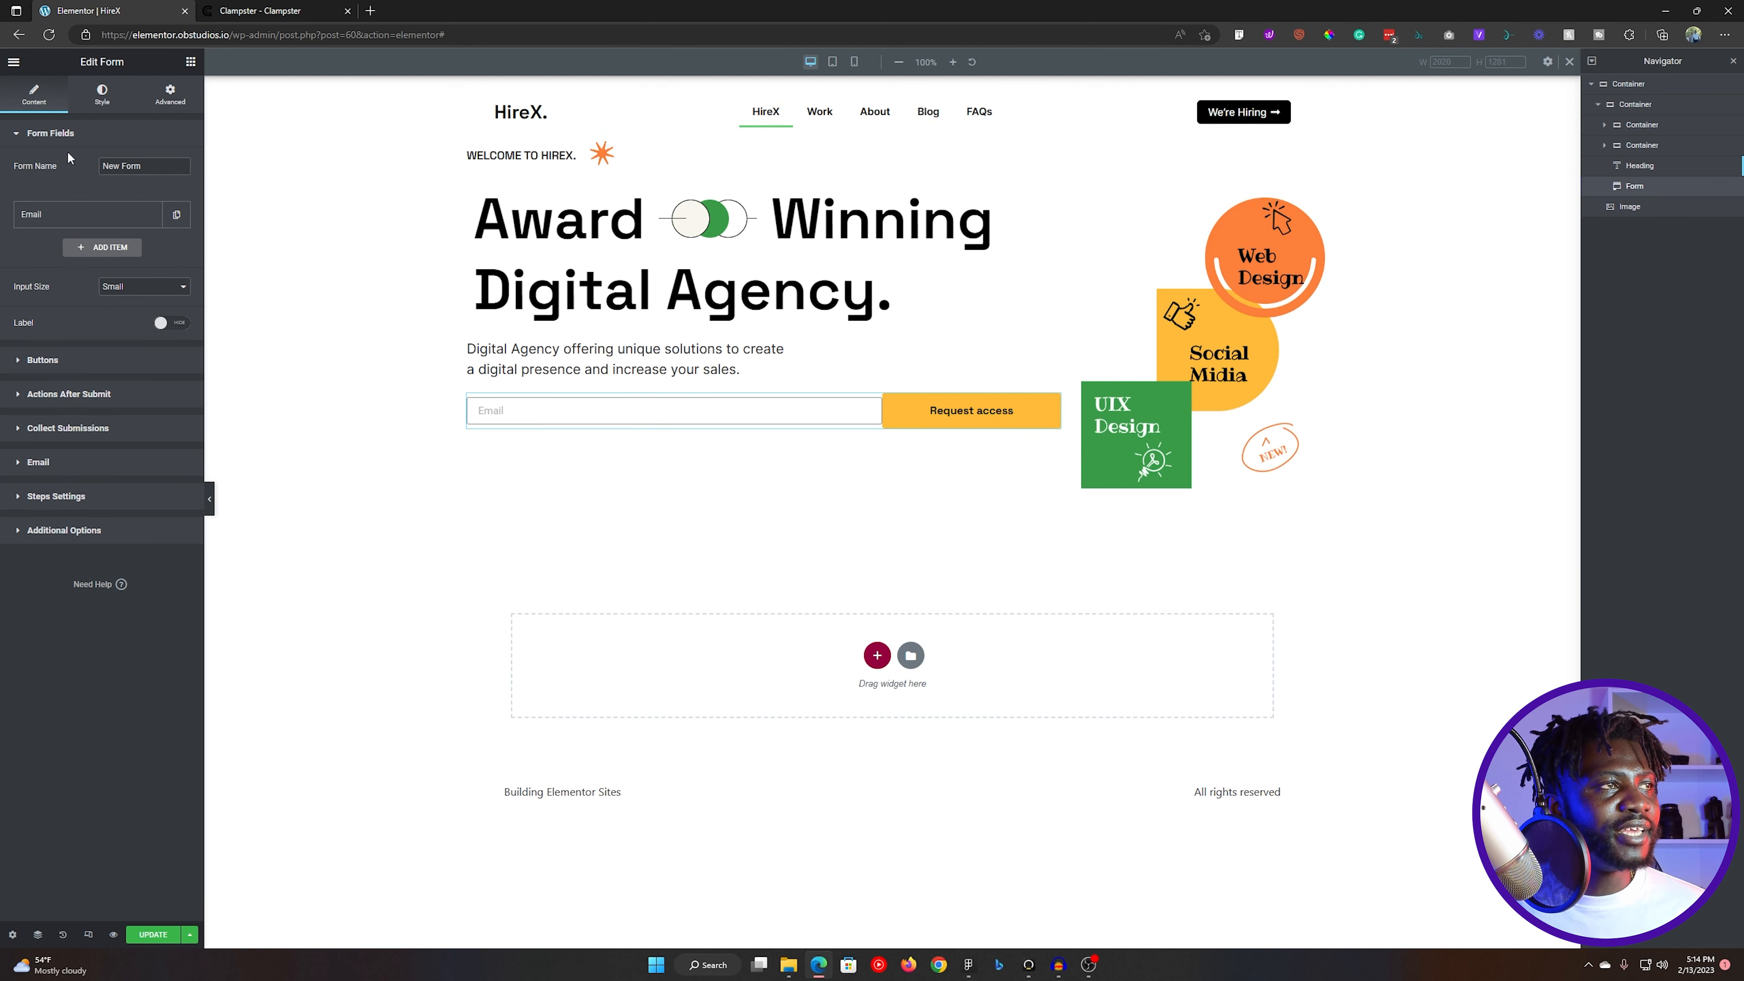
left_click(76, 218)
left_click(141, 371)
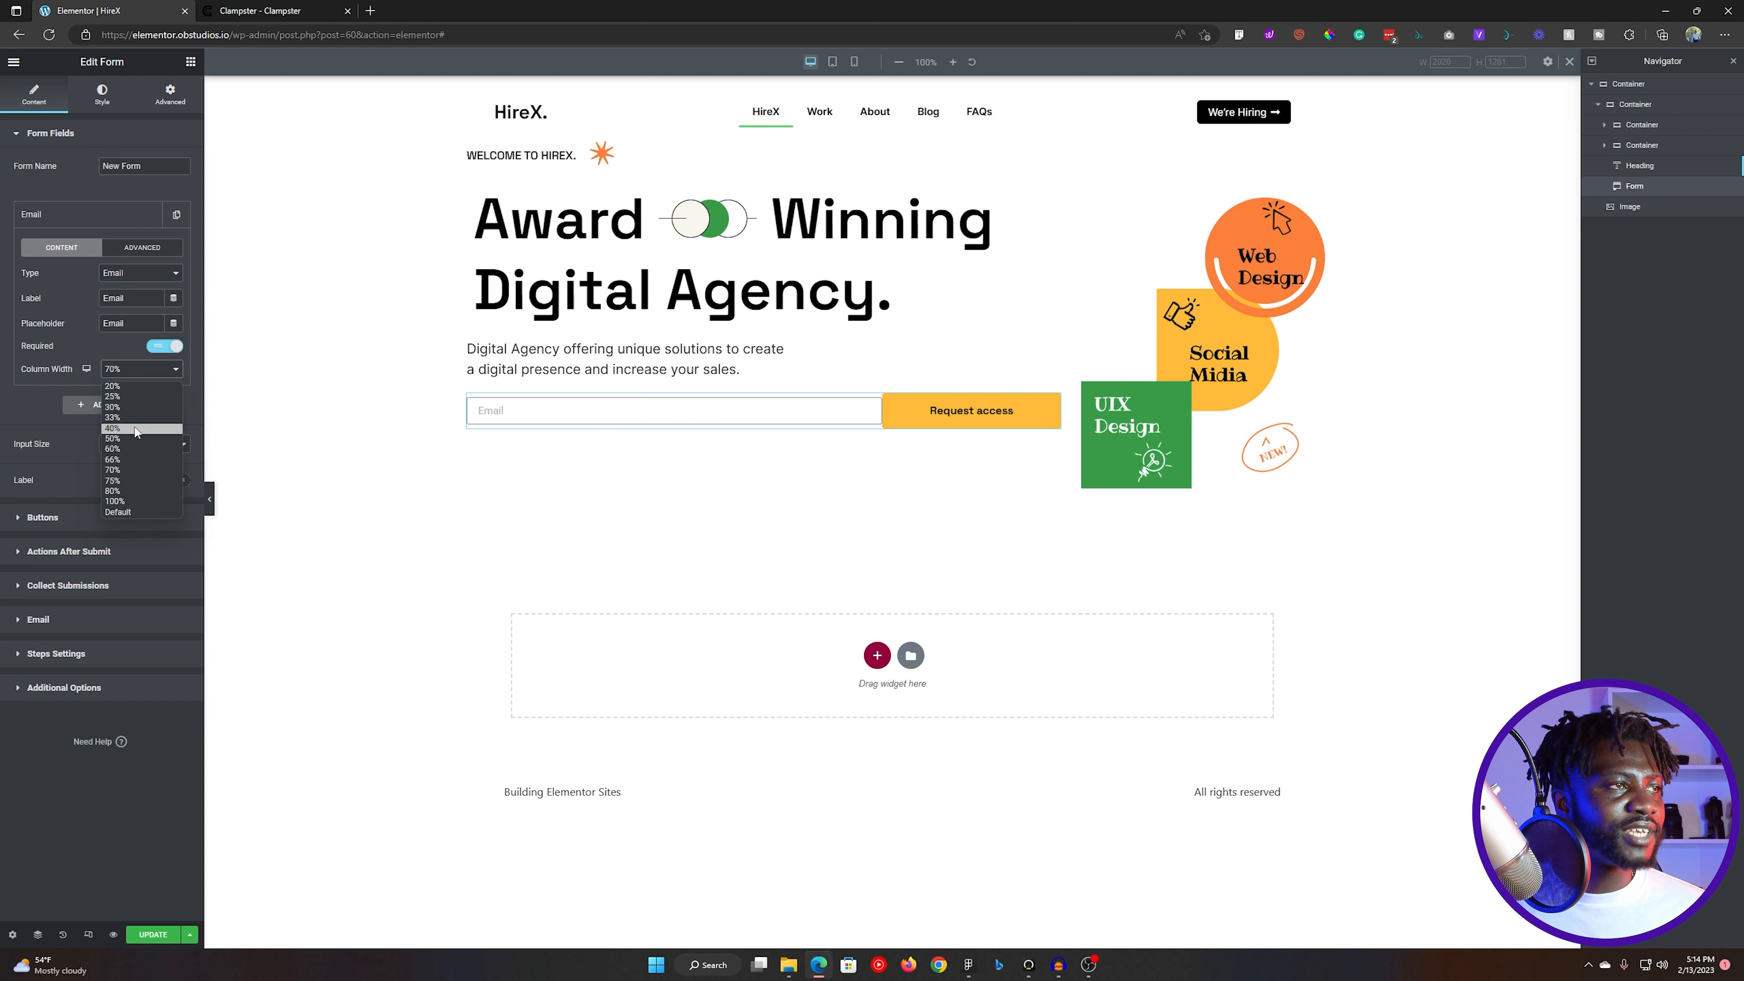
left_click(123, 491)
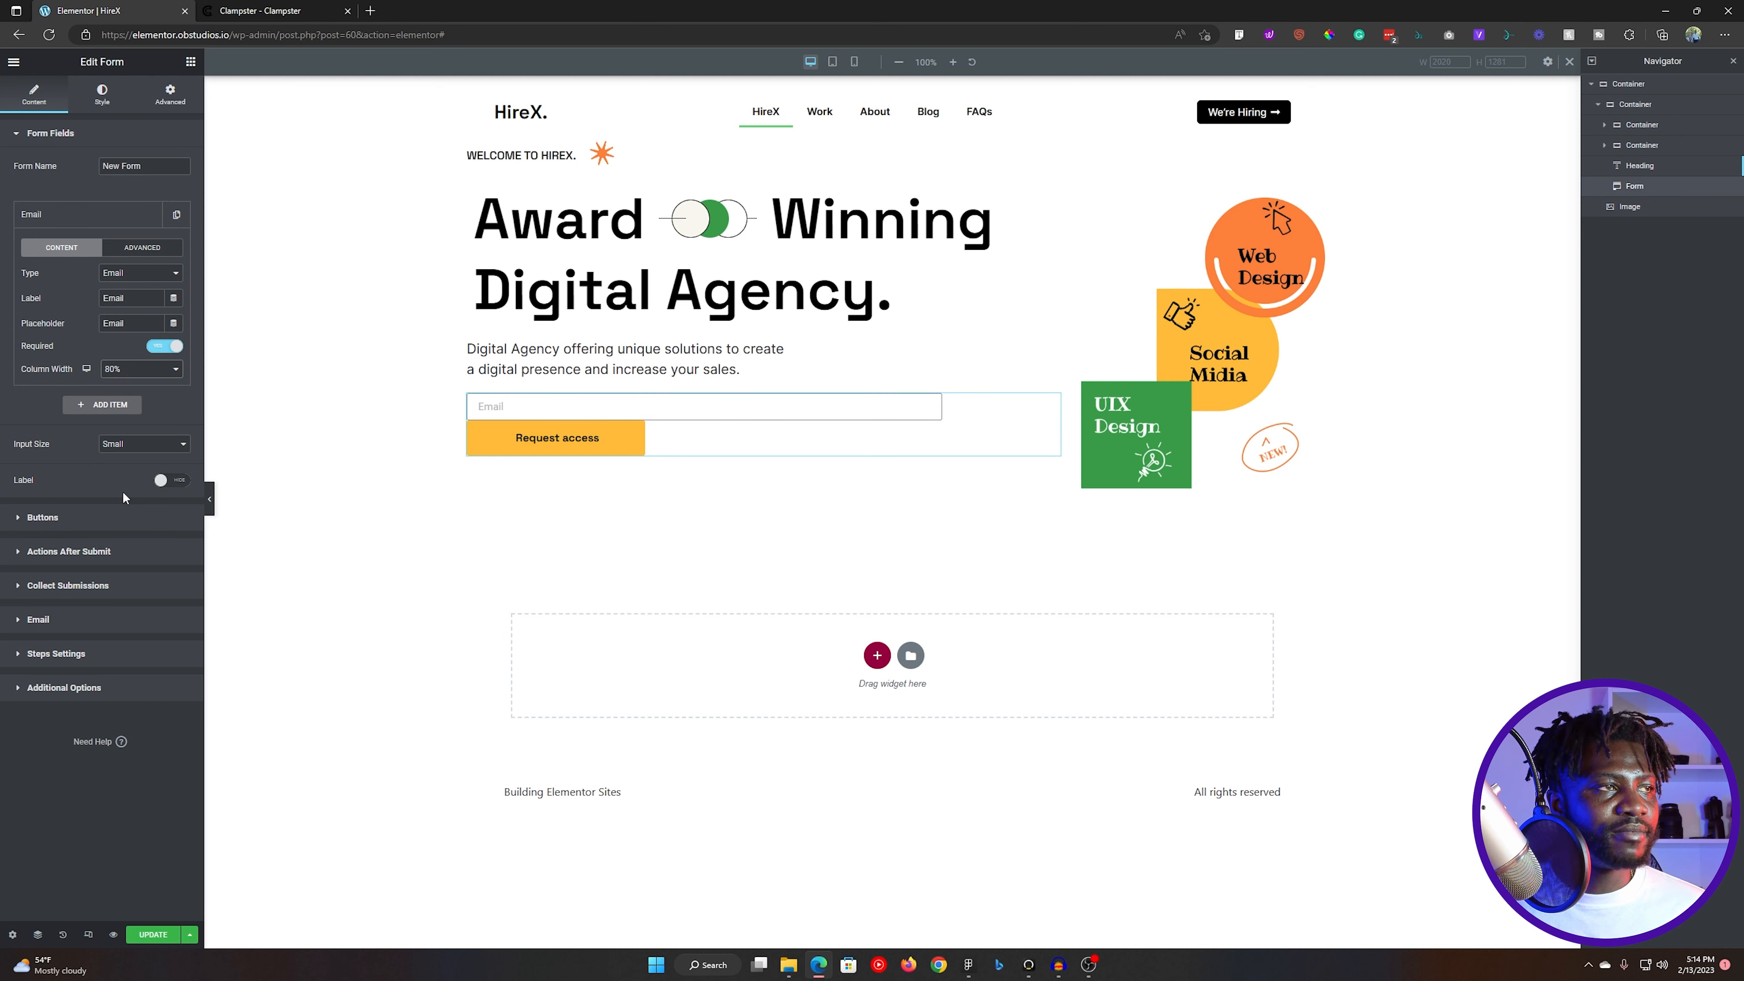
left_click(78, 134)
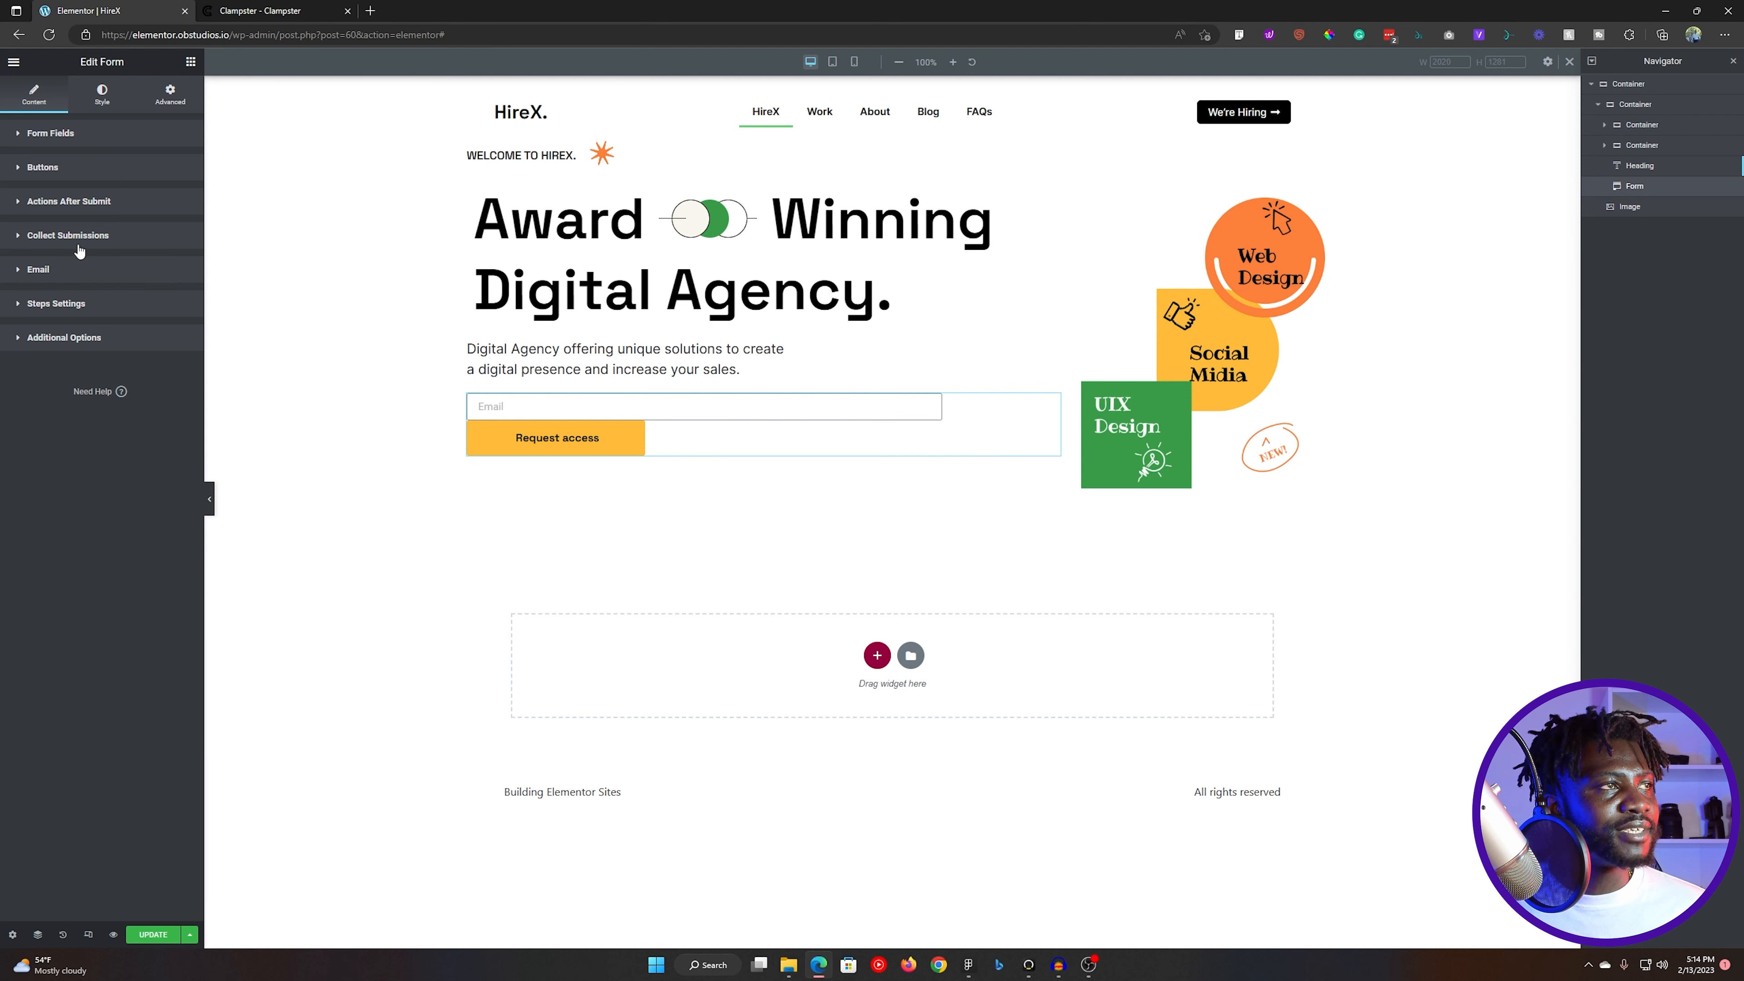
left_click(74, 173)
left_click(135, 233)
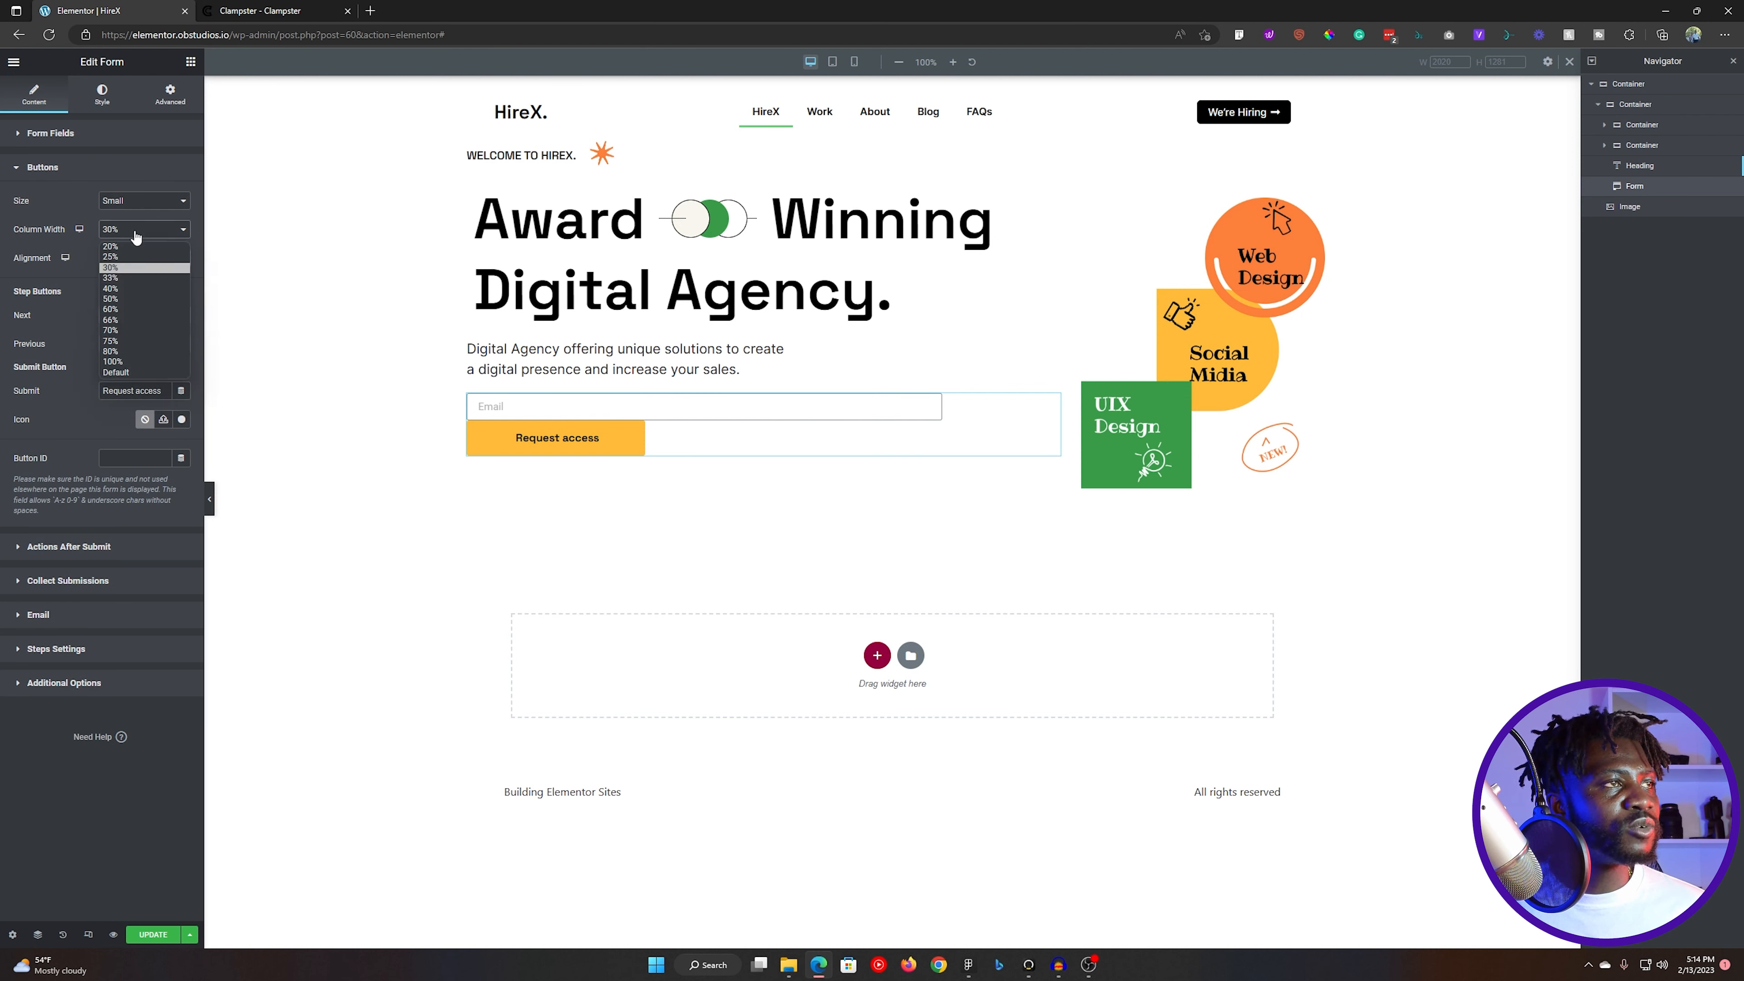
left_click(127, 242)
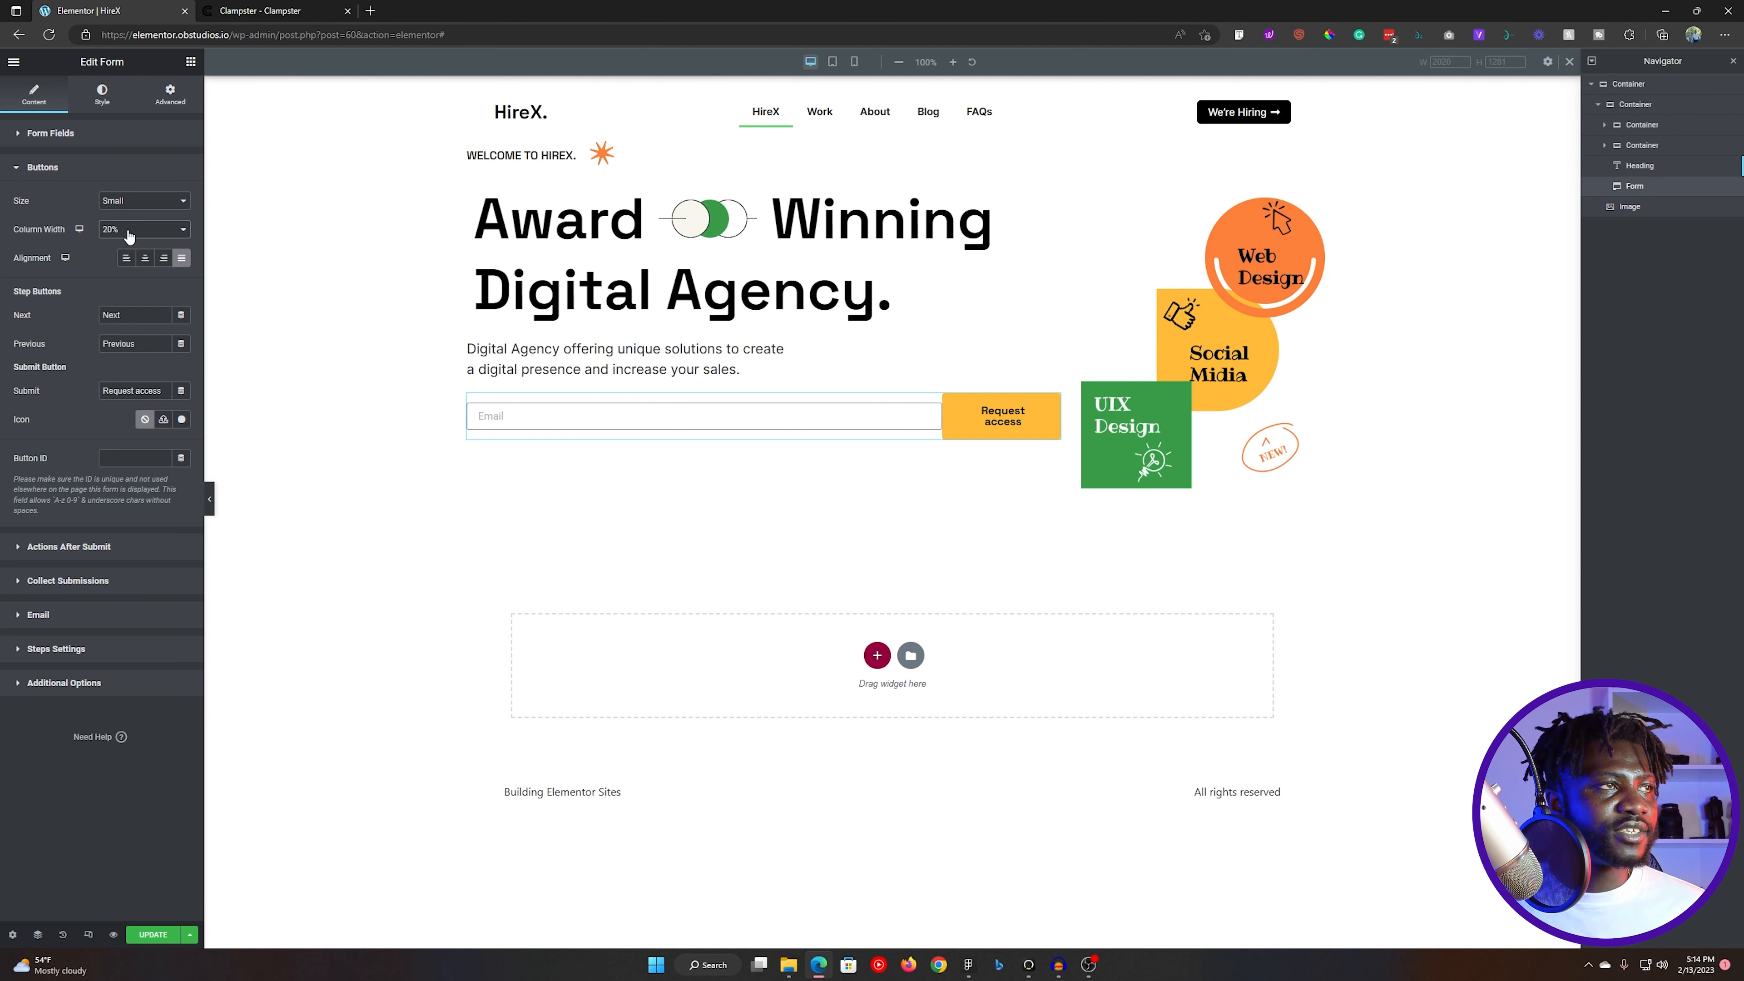
- Set the submit button's column width to 25% and the Email field's column width to 75%
left_click(129, 231)
left_click(121, 256)
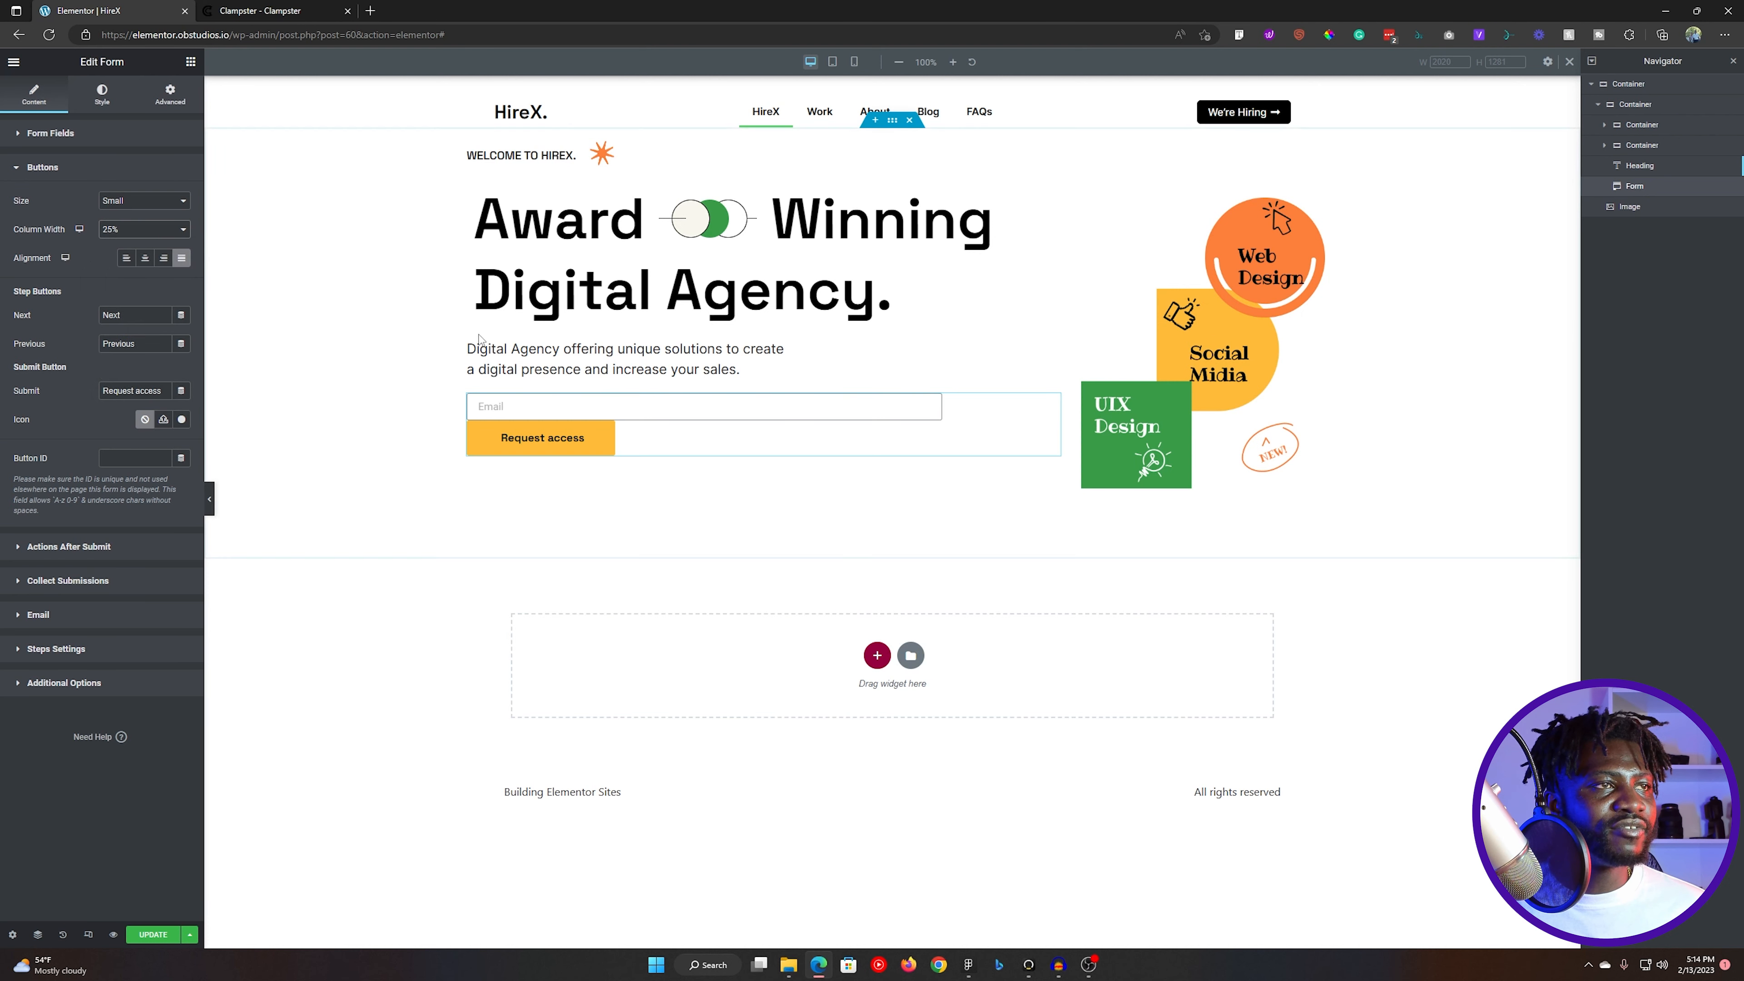
left_click(52, 133)
left_click(68, 215)
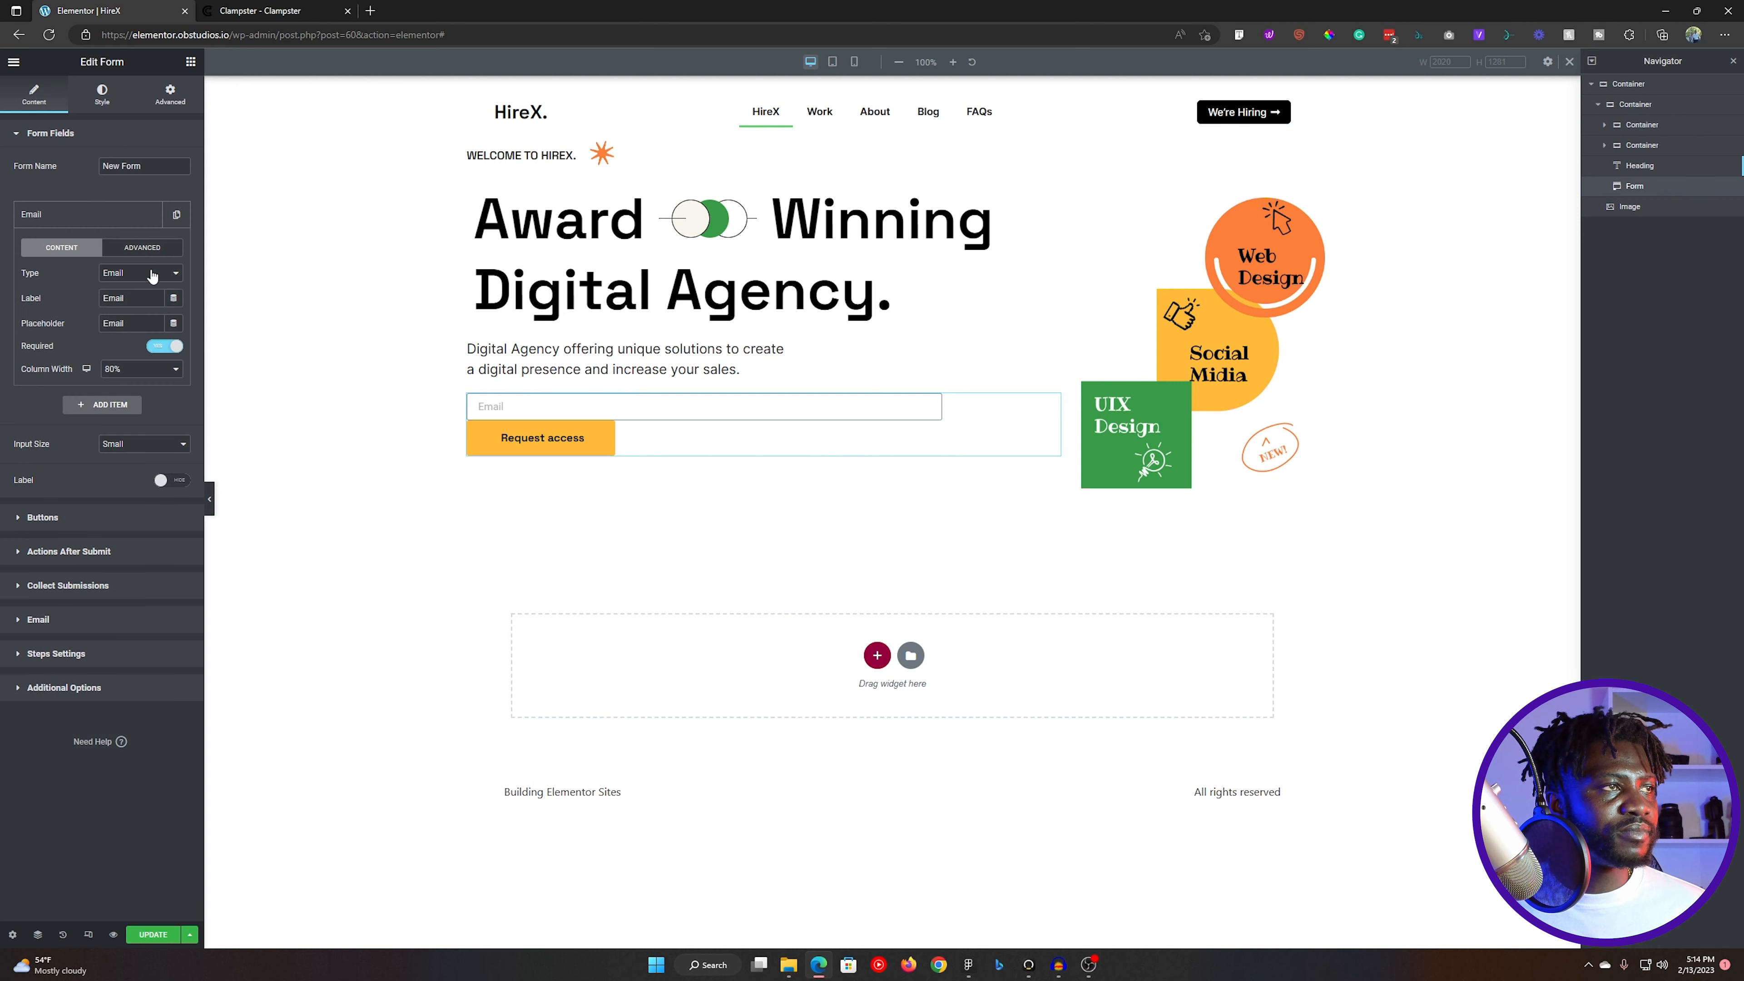
left_click(118, 369)
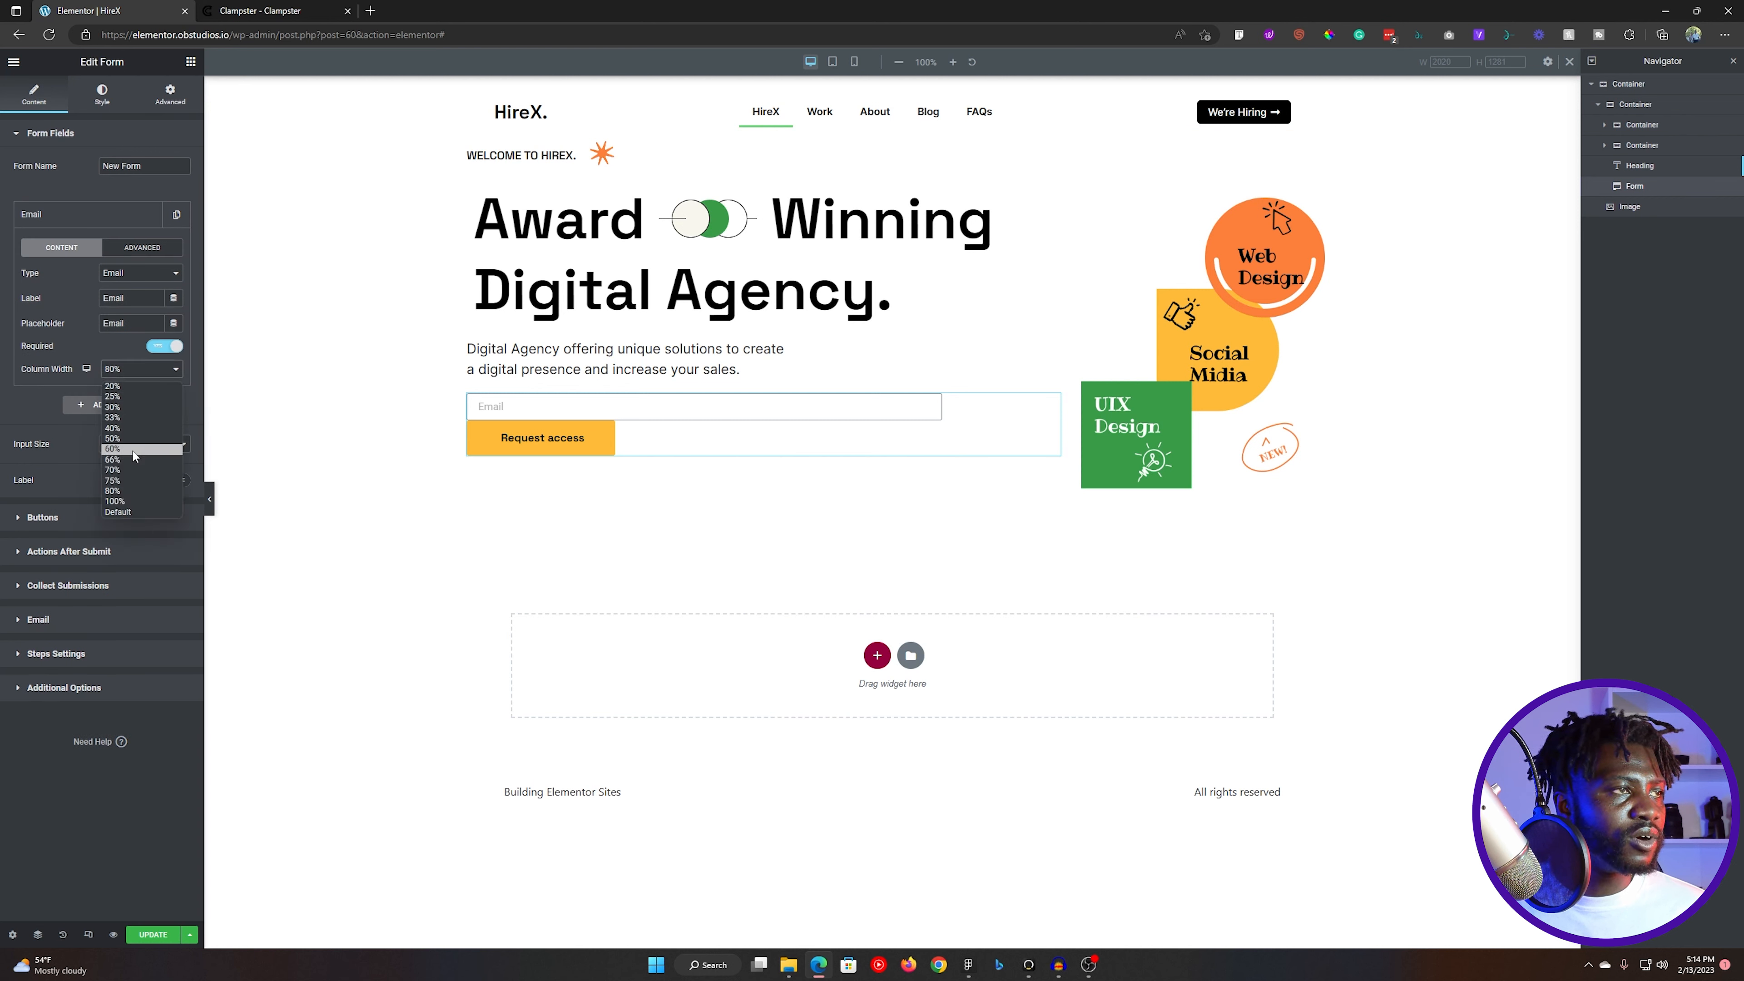
left_click(129, 480)
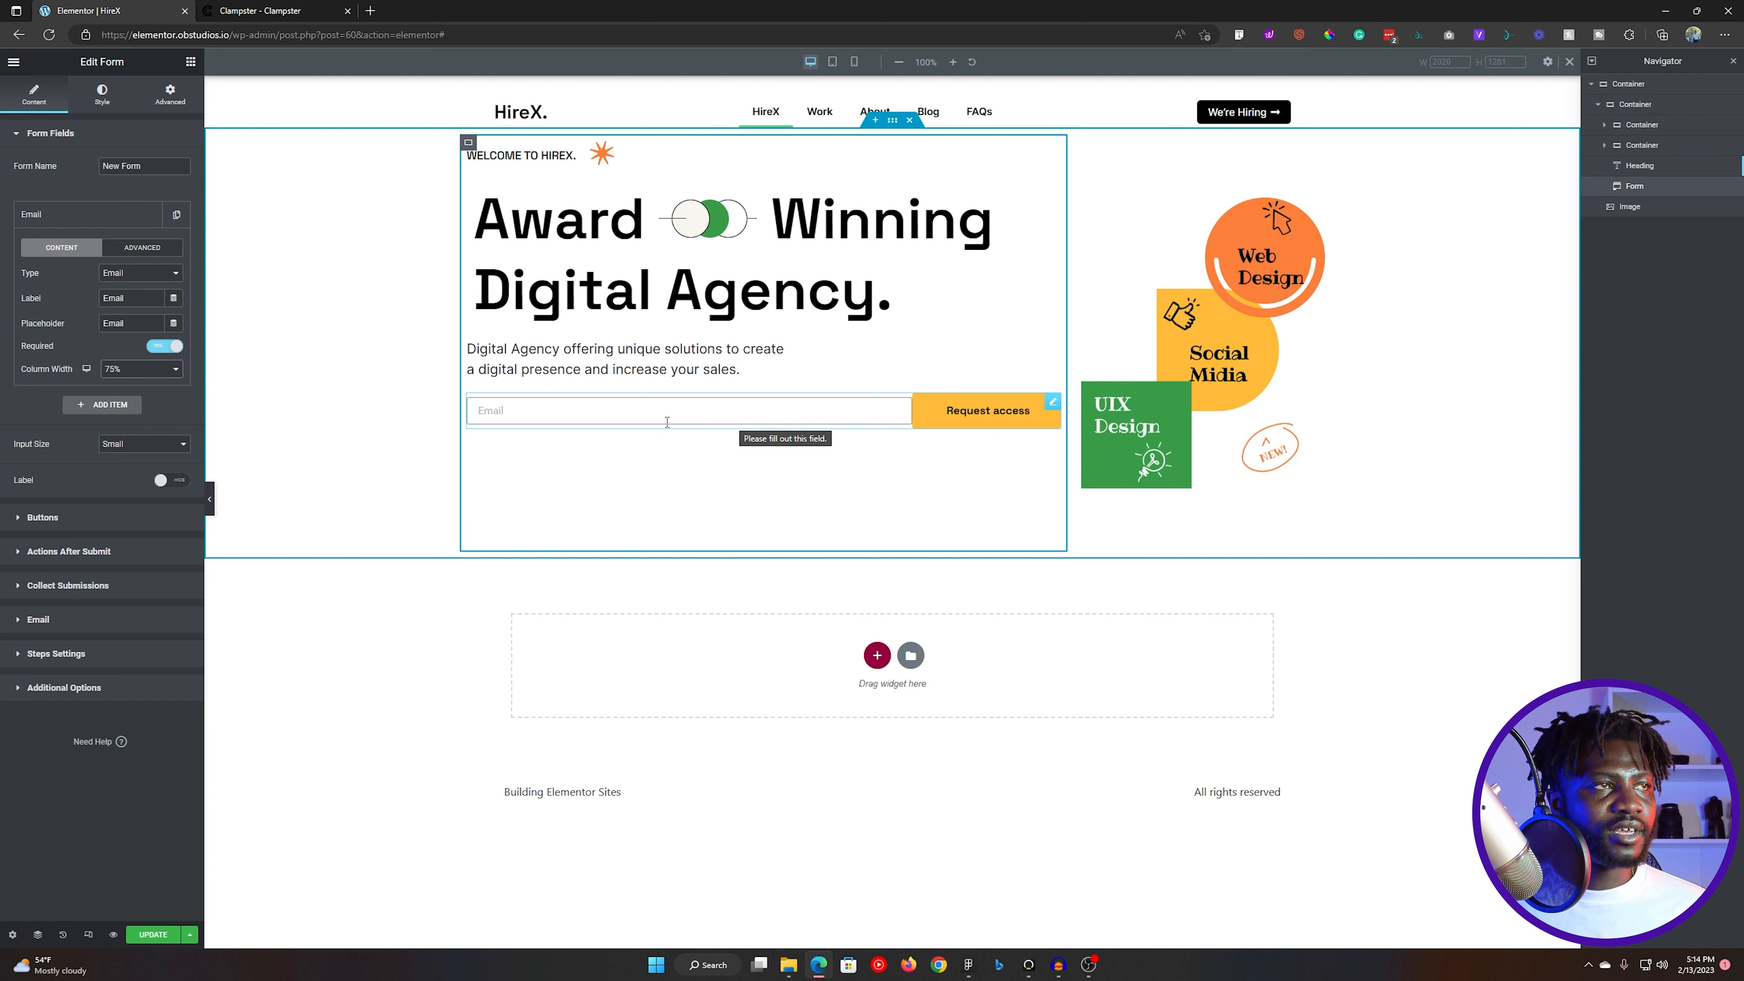
- Set the form field's border color to the global Black color, checking the Figma design for reference
left_click(102, 93)
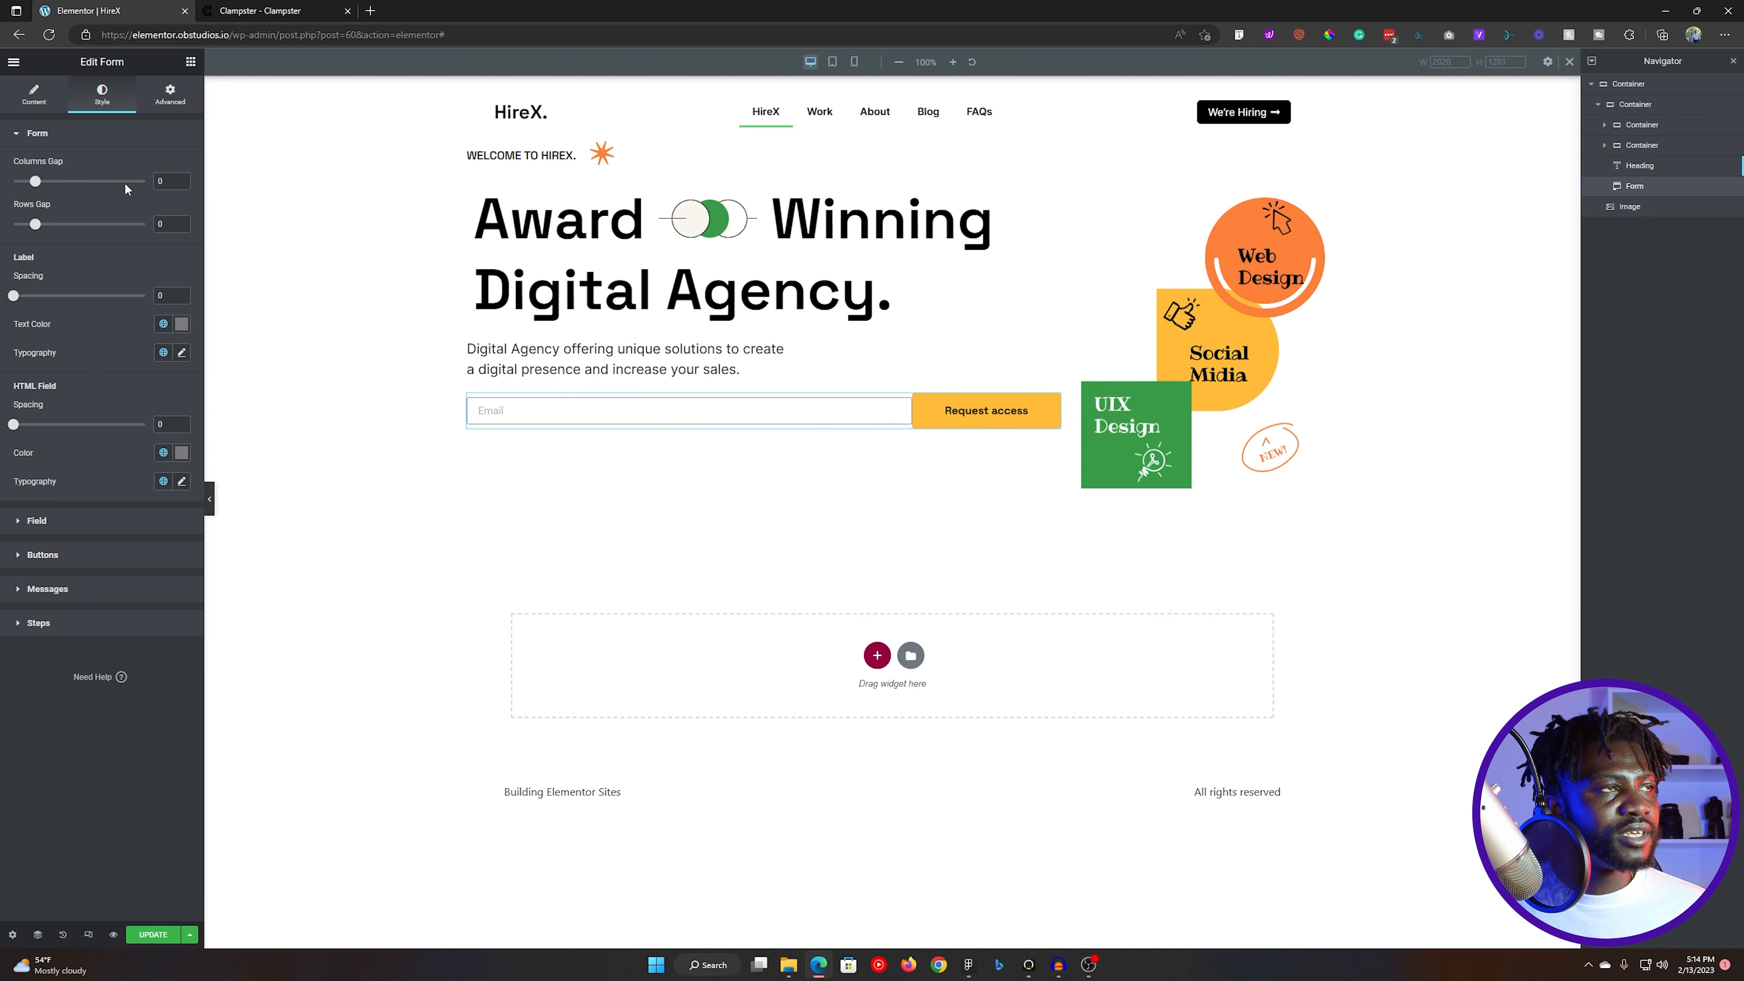
left_click(76, 136)
left_click(87, 169)
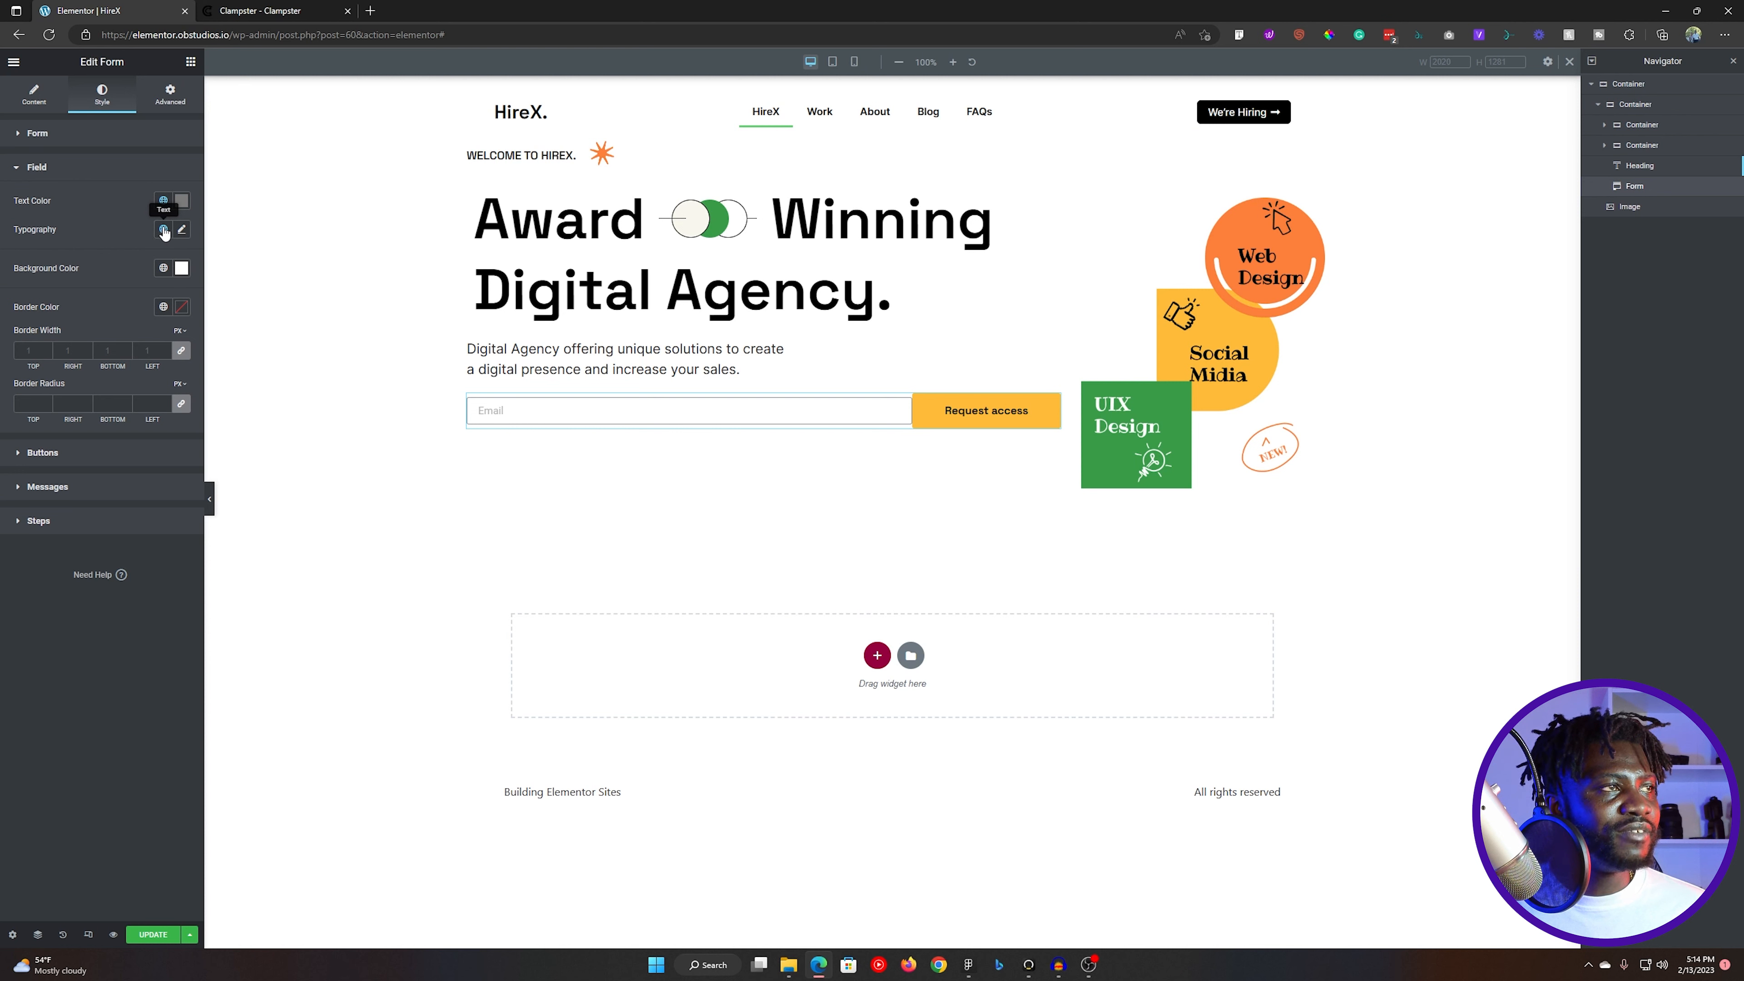
left_click(163, 306)
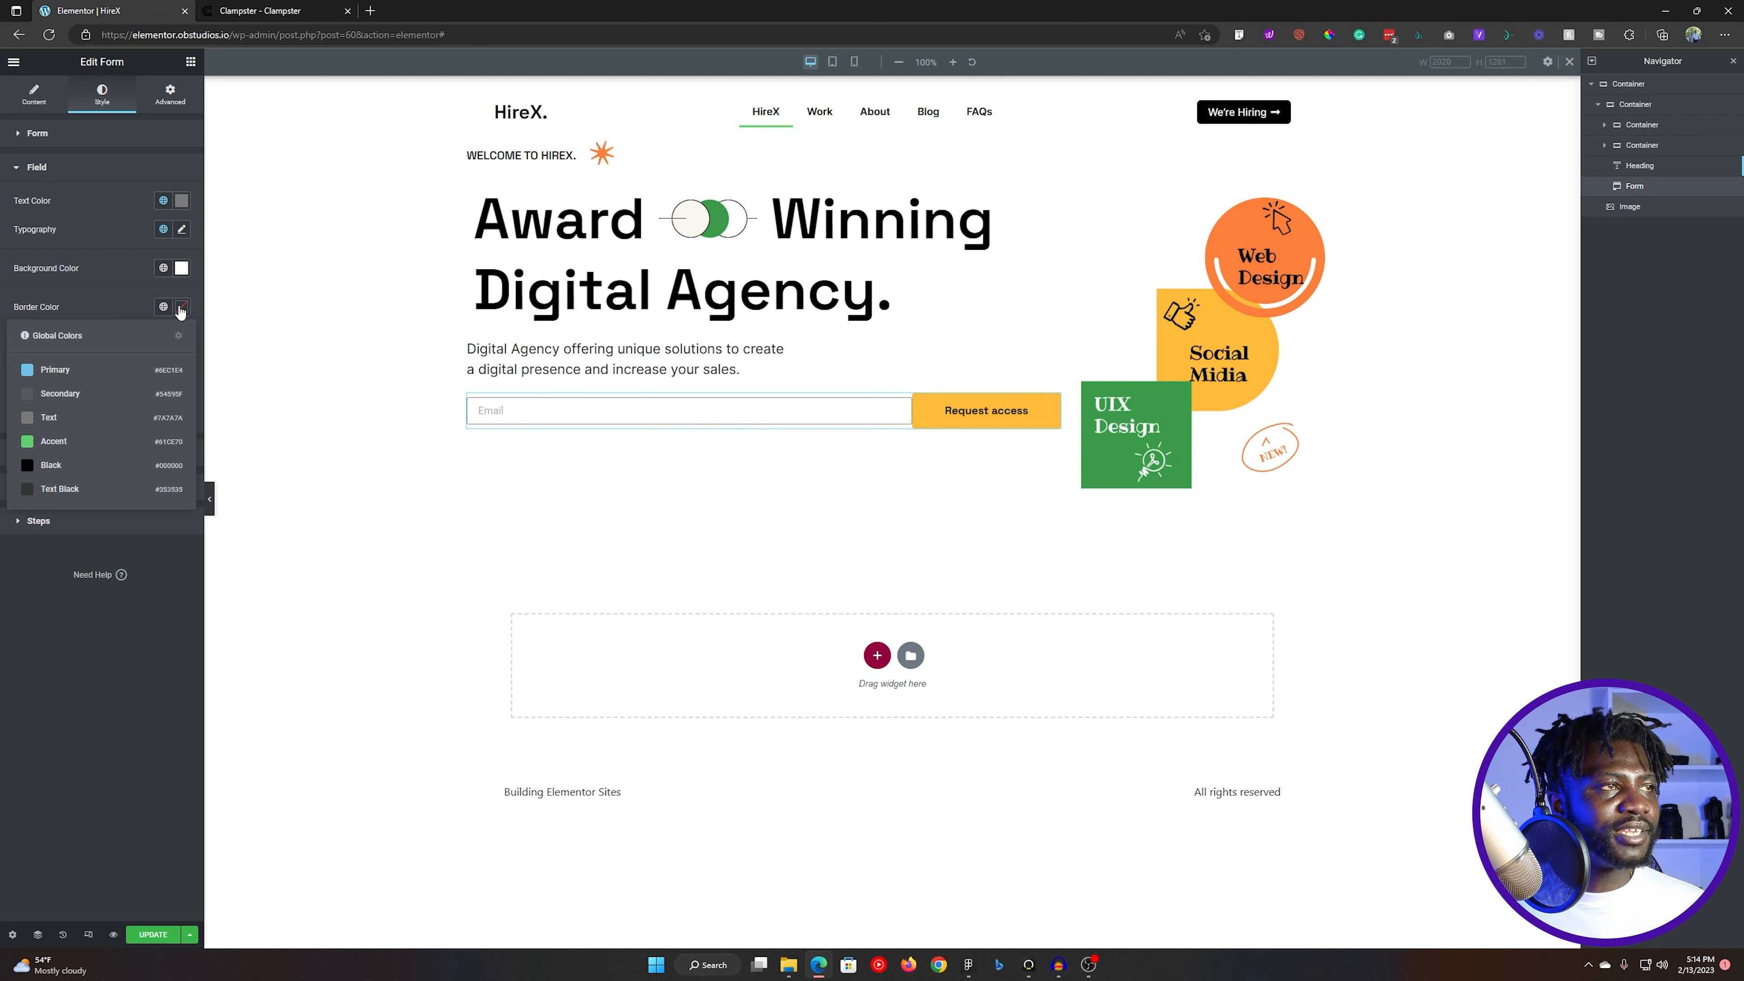
left_click(181, 307)
key("alt+Tab")
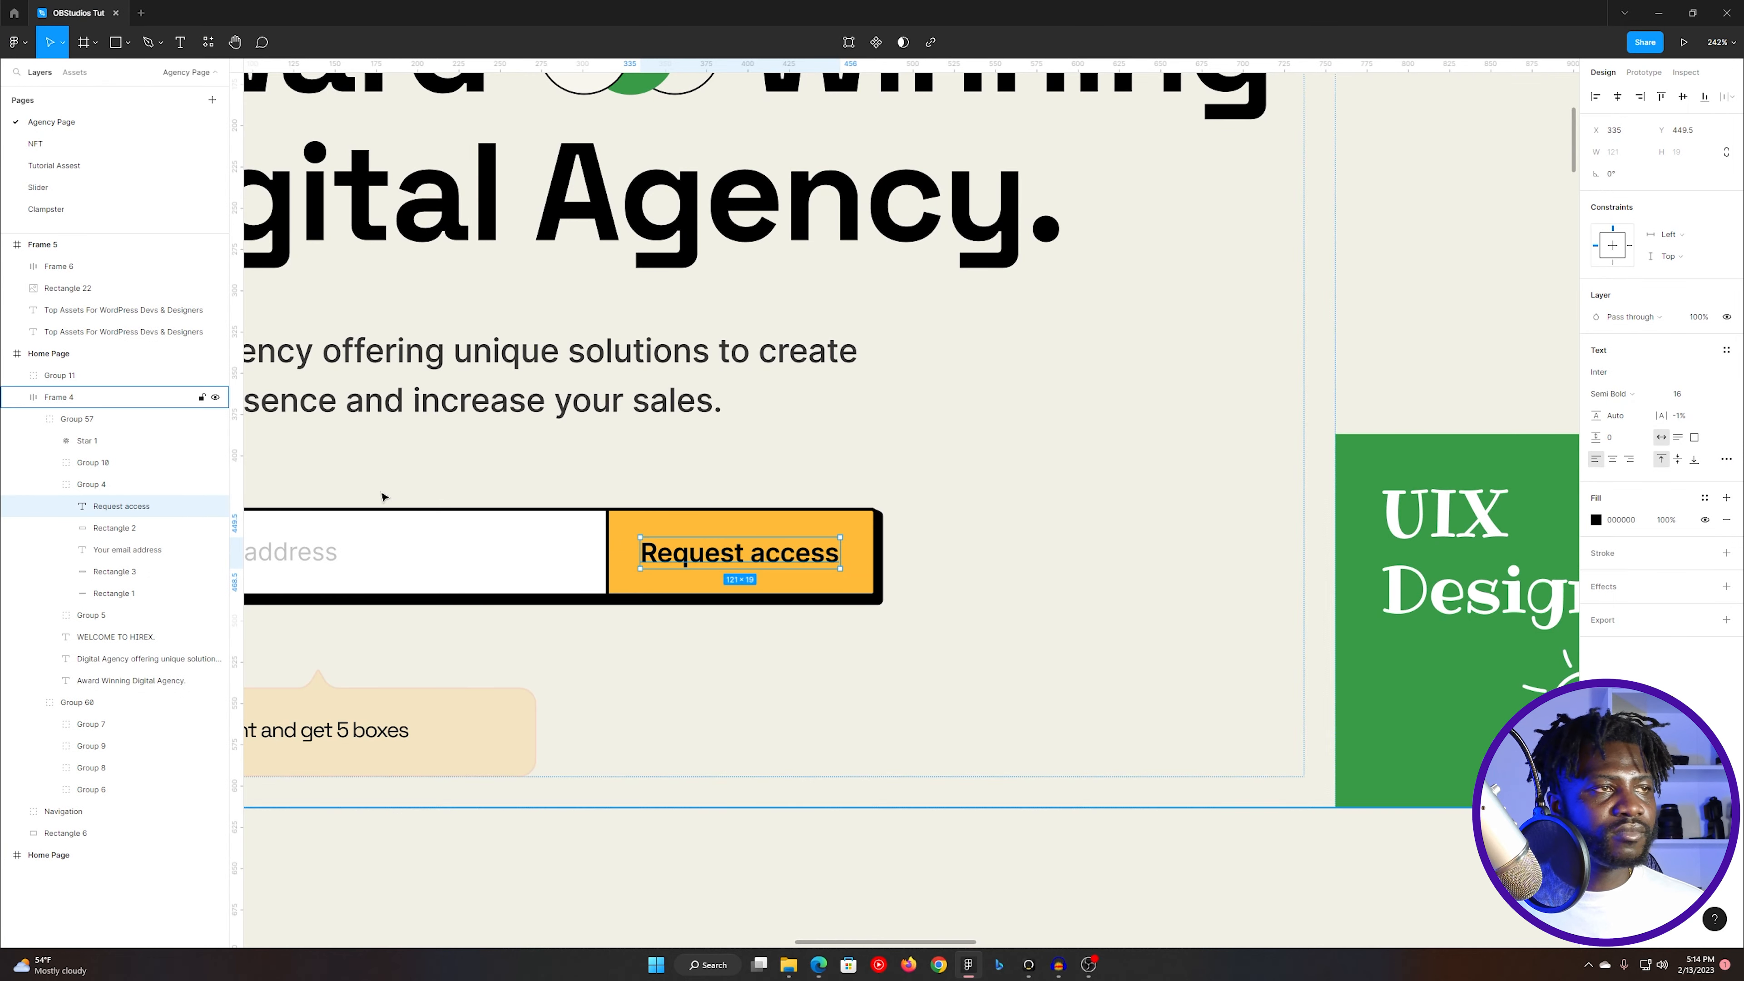
key("alt+Tab")
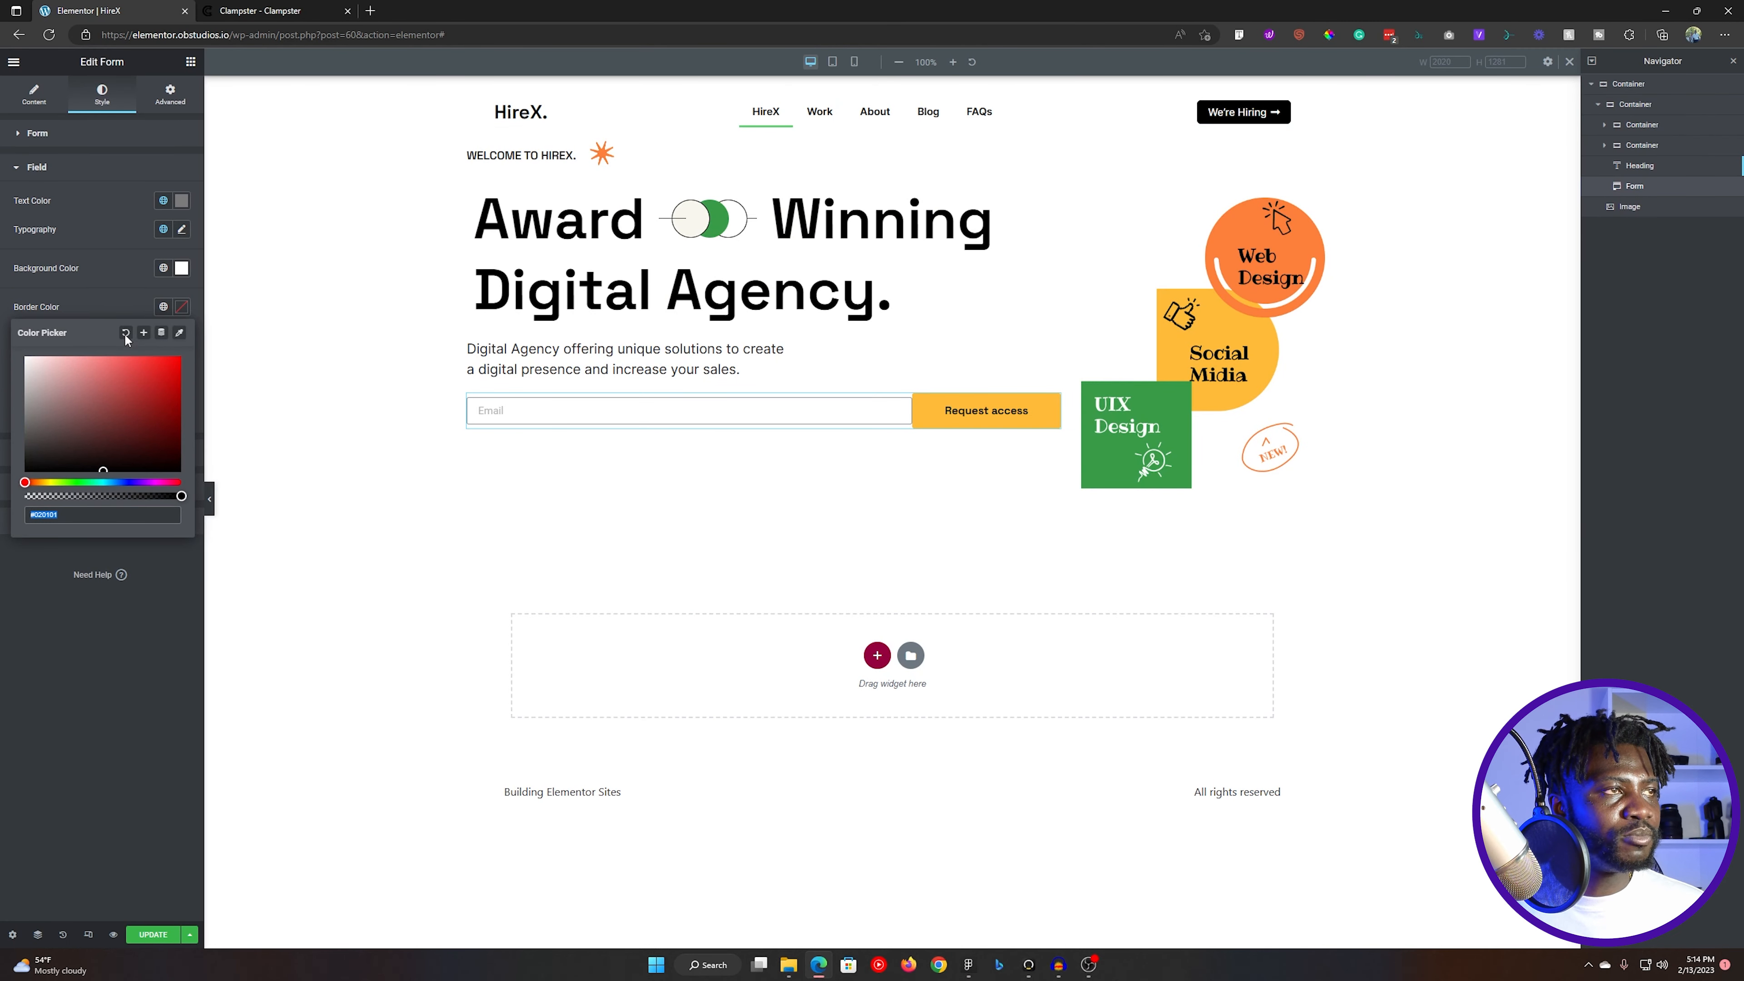
left_click(151, 309)
left_click(162, 307)
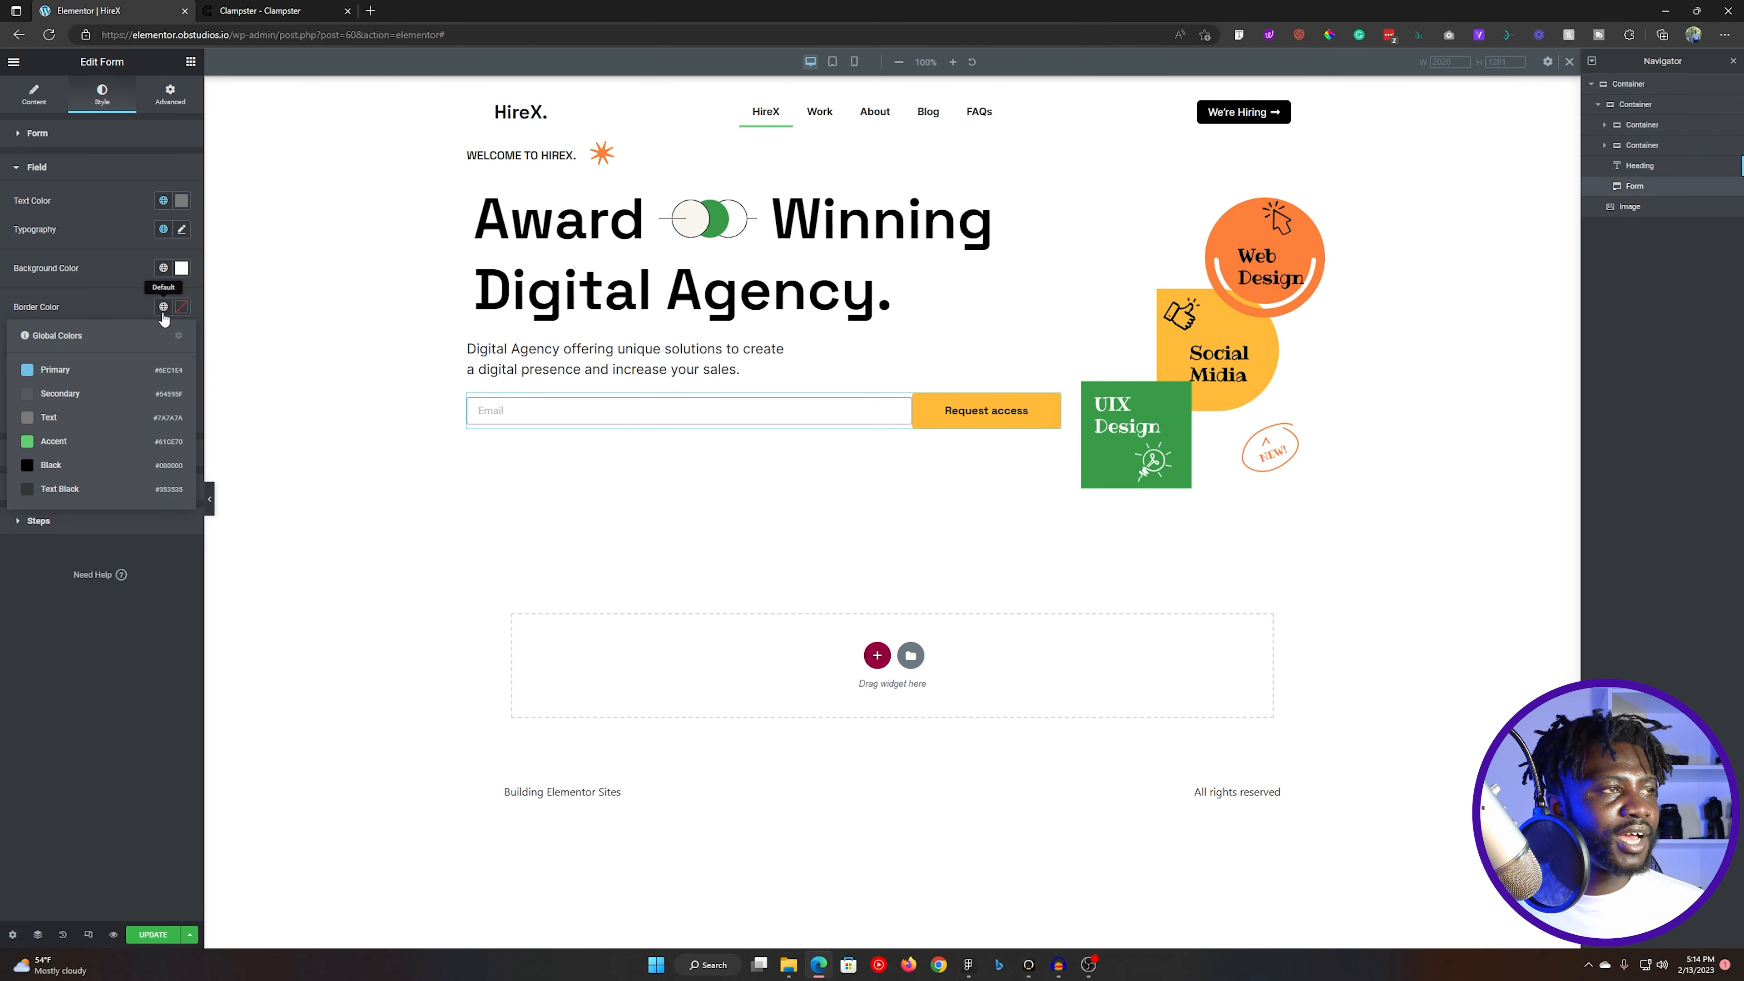
left_click(82, 474)
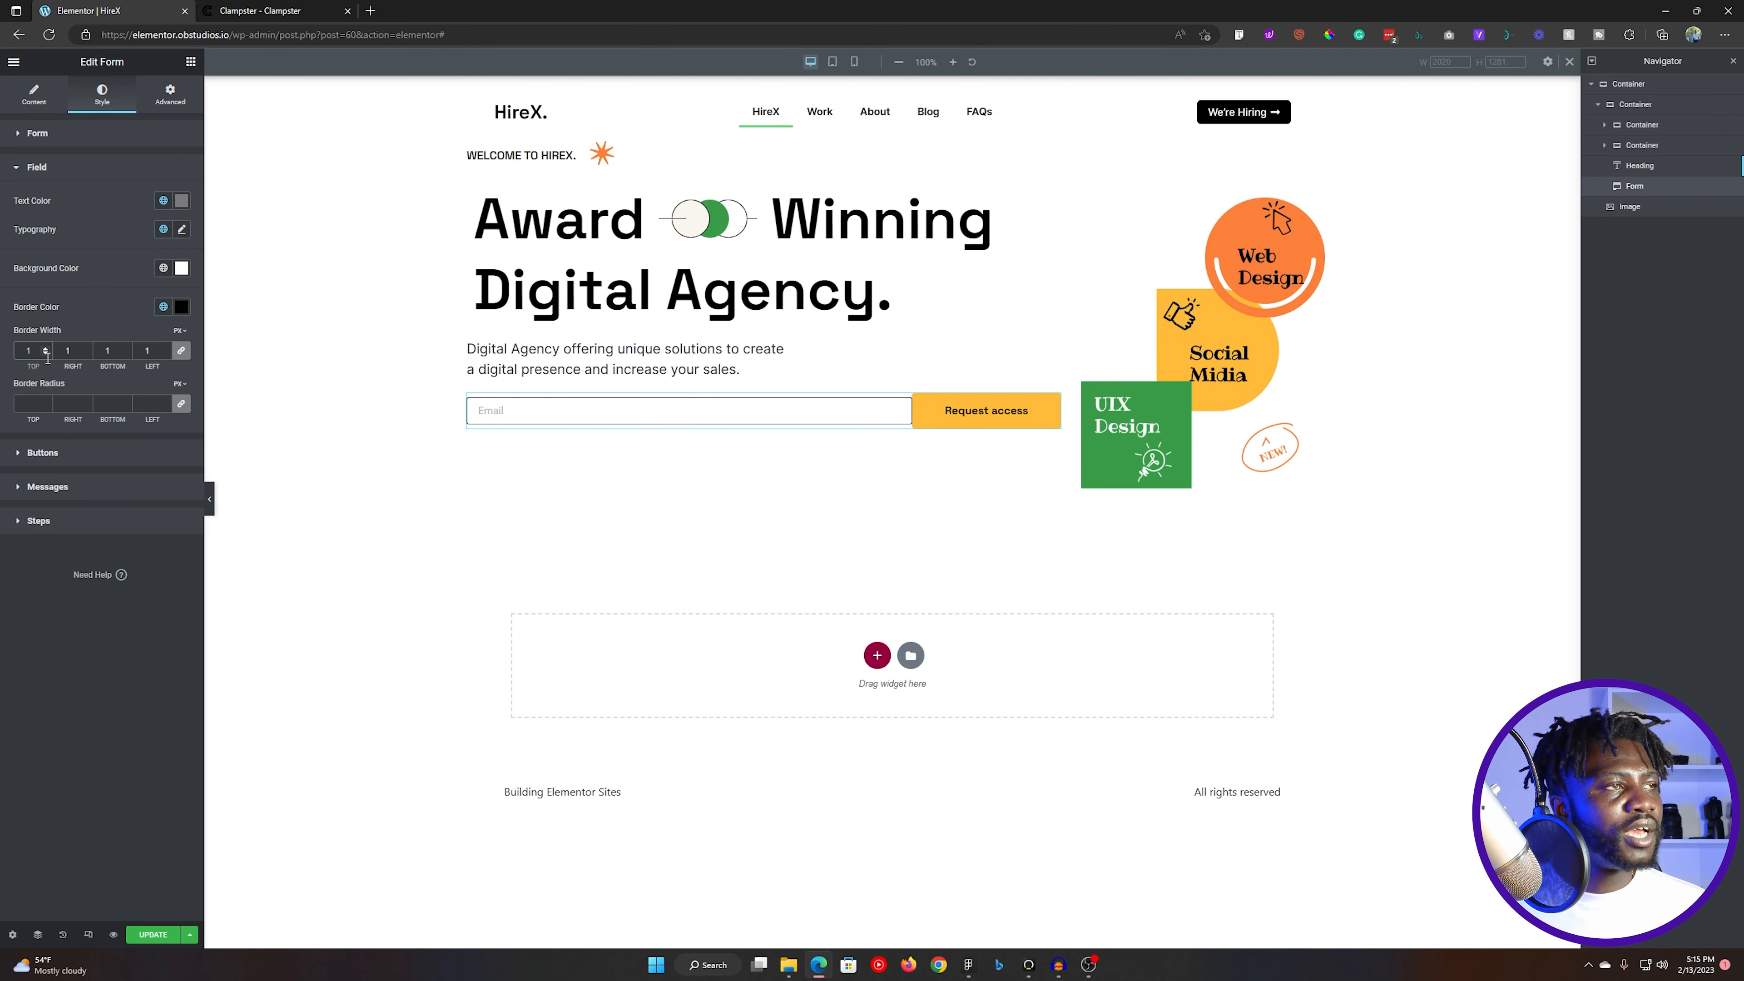
- Check the white email rectangle's stroke in Figma and set the Elementor form field's border width to 2 px on all sides
key("alt+Tab")
left_click(509, 509)
double_click(508, 510)
left_click(508, 508)
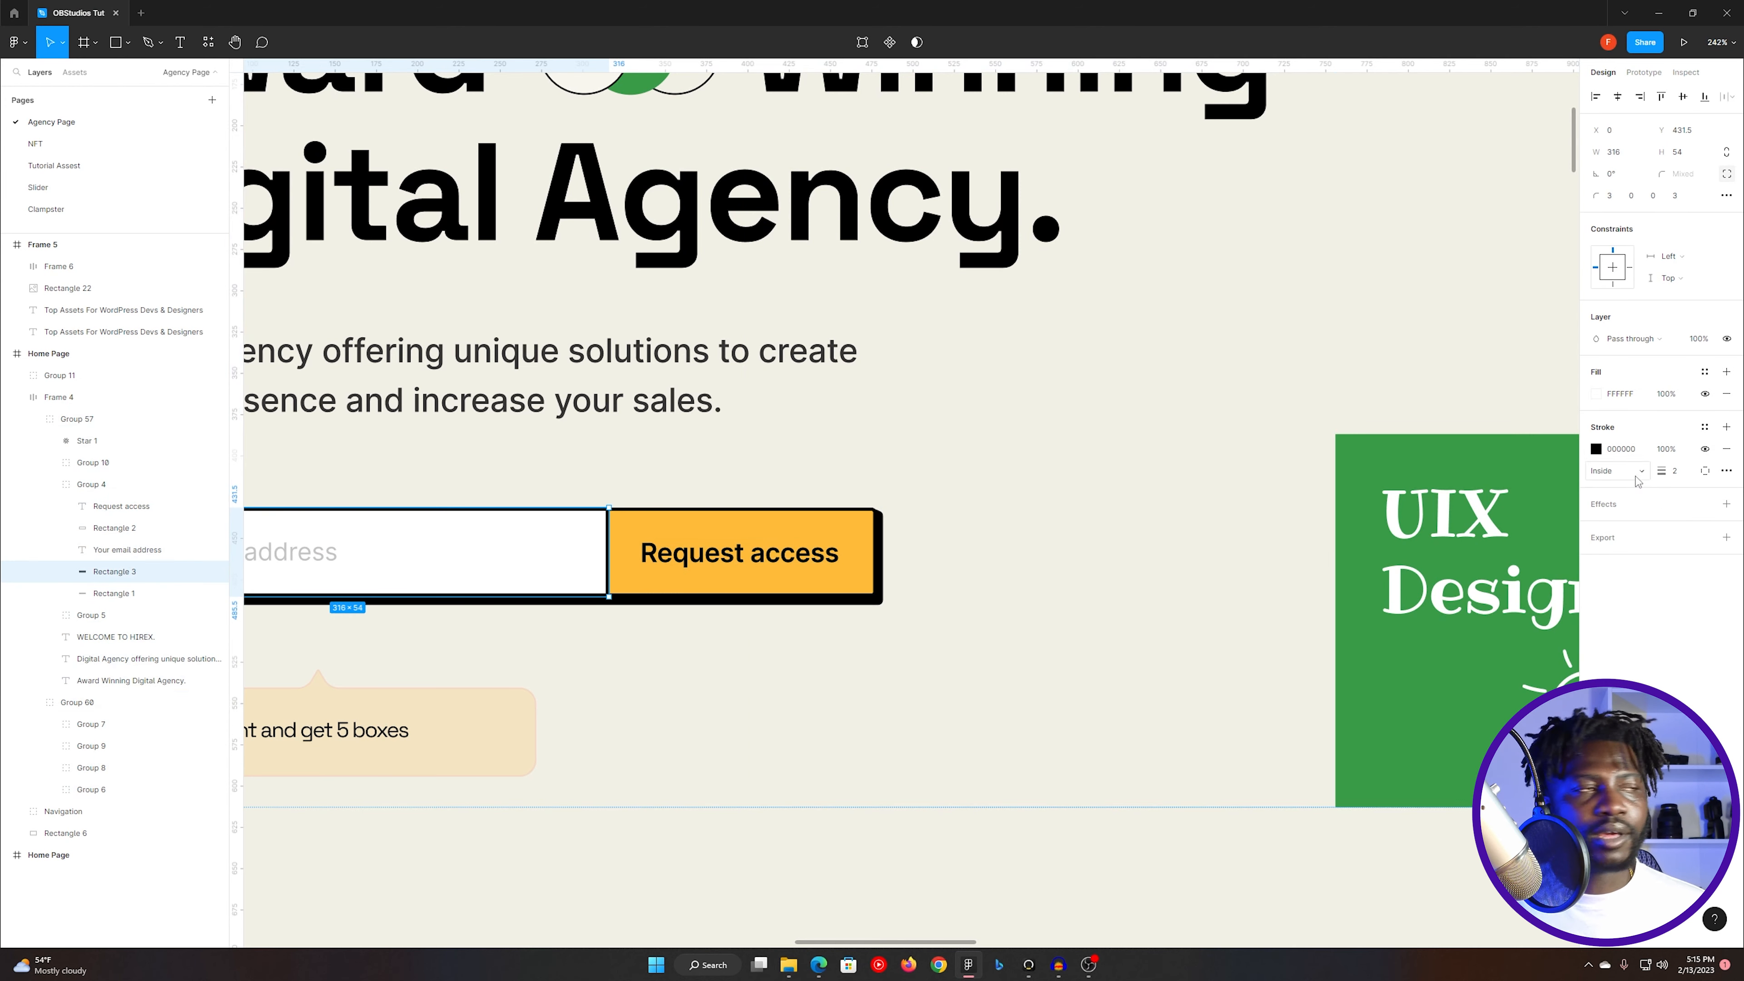
key("alt+Tab")
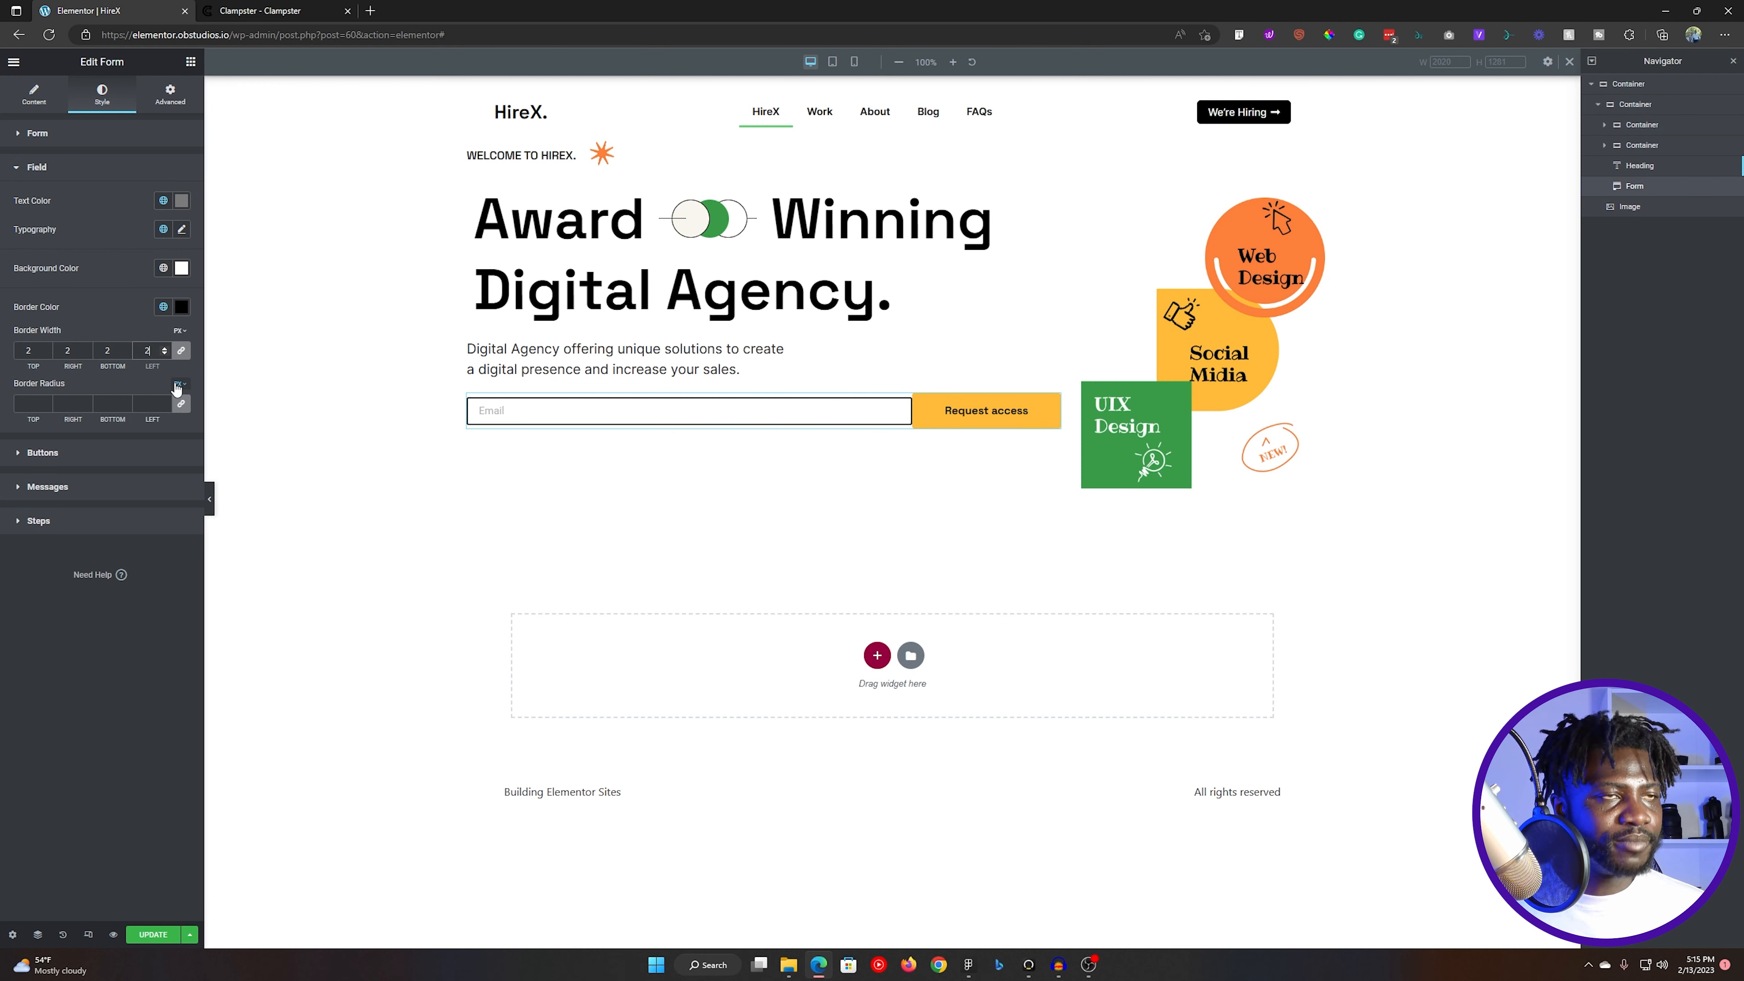
key("alt+Tab")
key("alt+Tab")
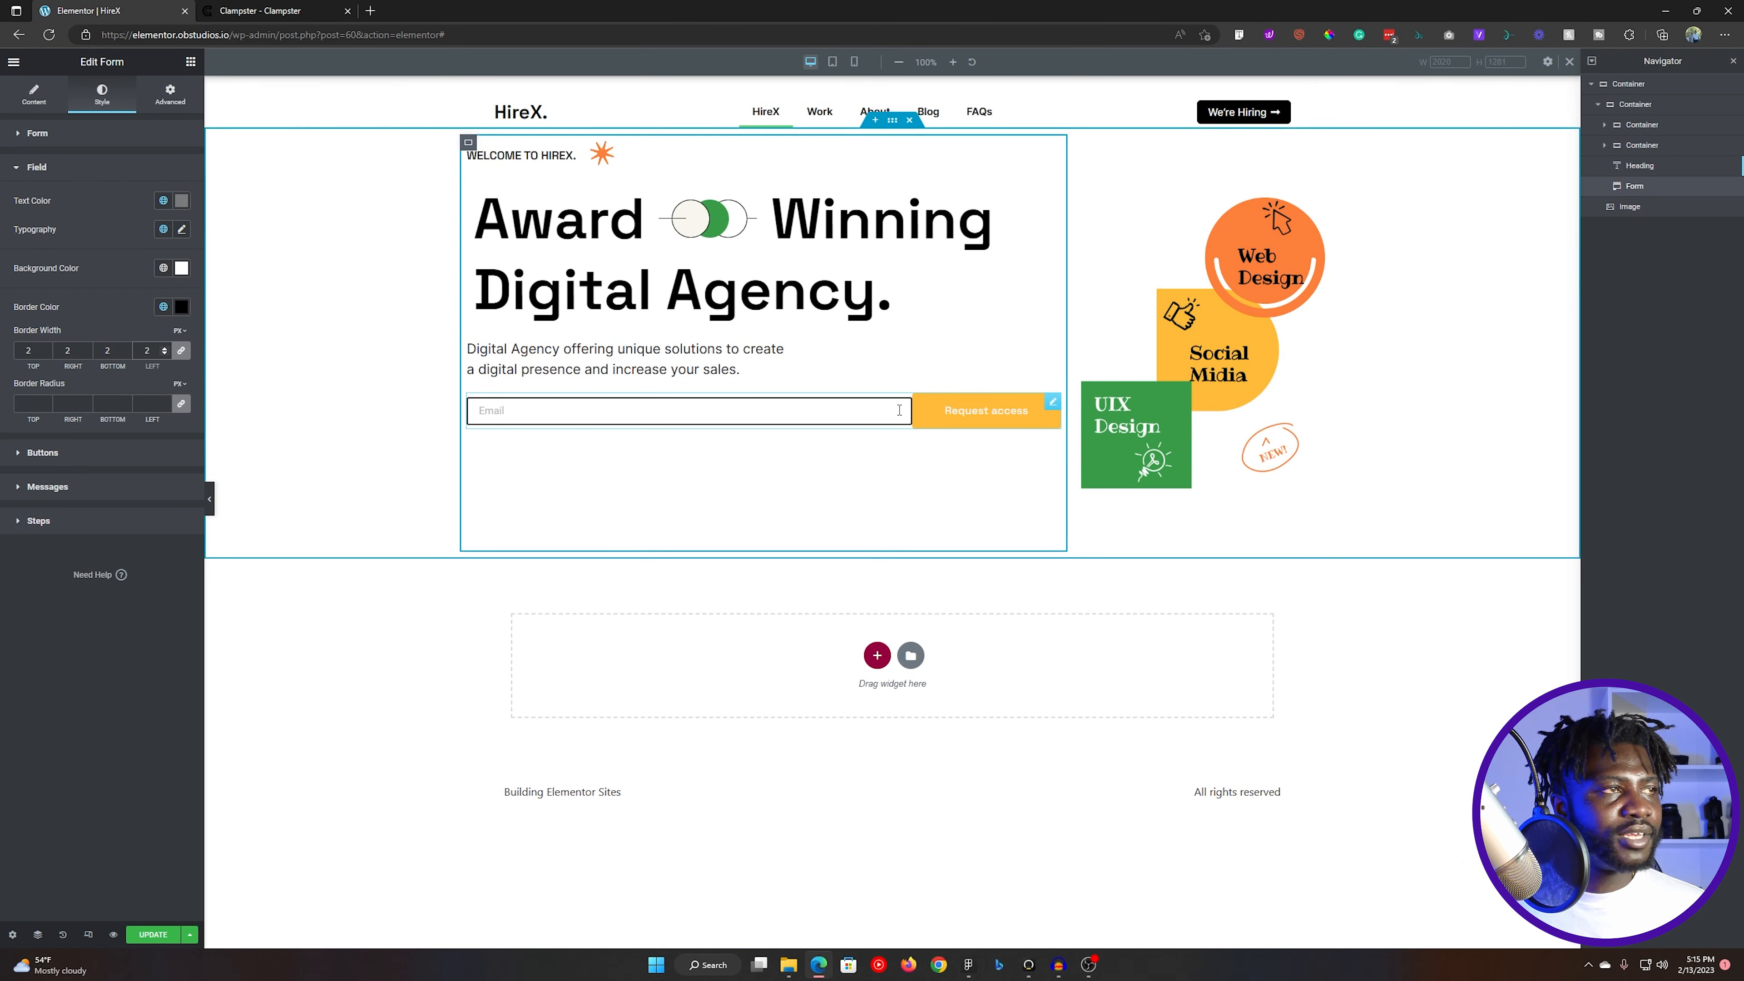
- Give the form's submit button a Solid border with a width of 2 px on all sides
left_click(81, 137)
left_click(76, 138)
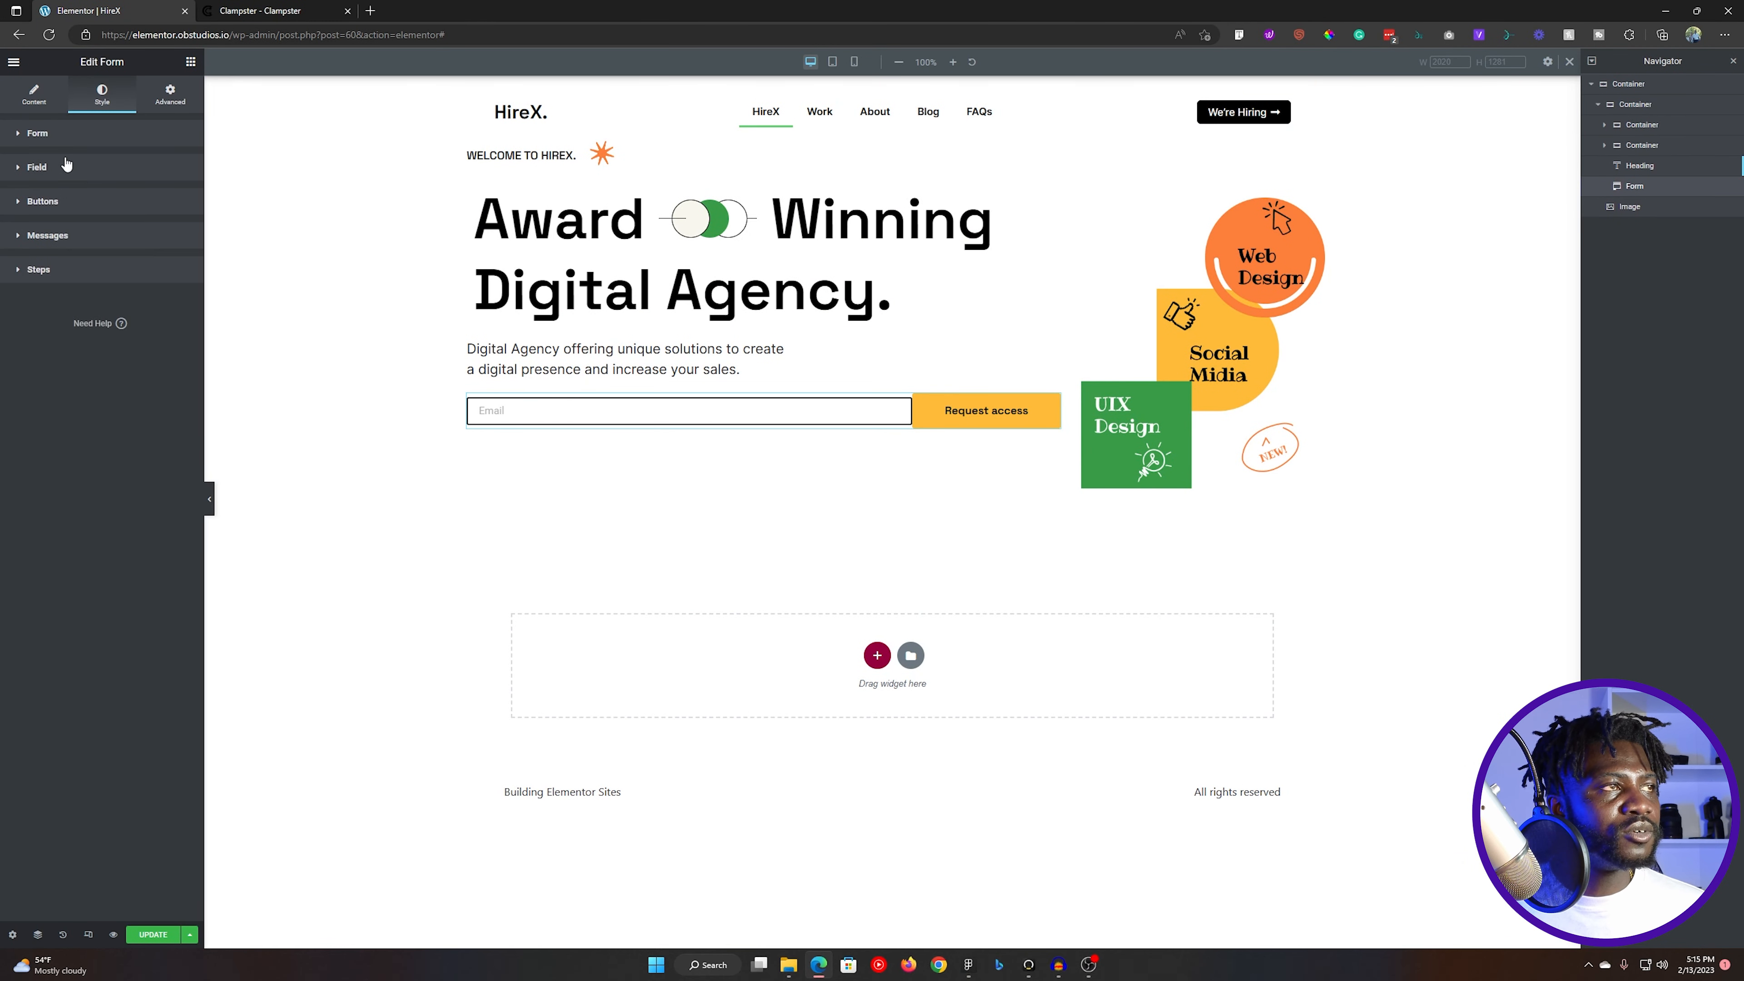
left_click(59, 202)
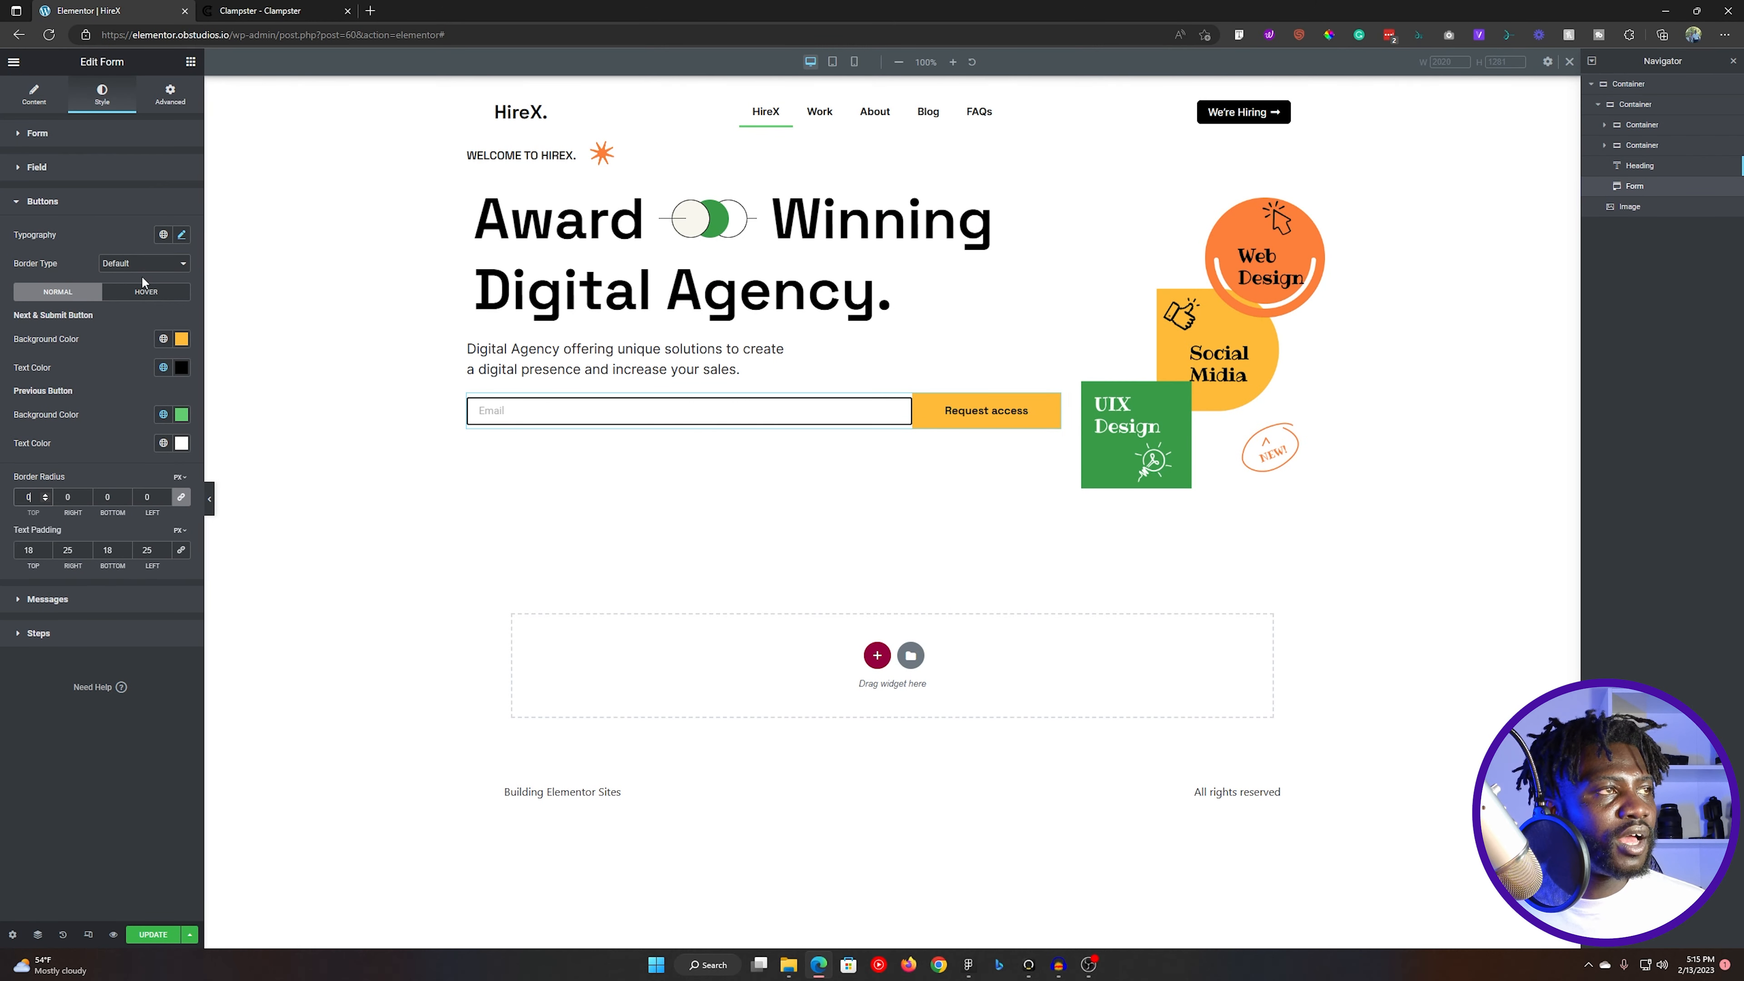
left_click(122, 265)
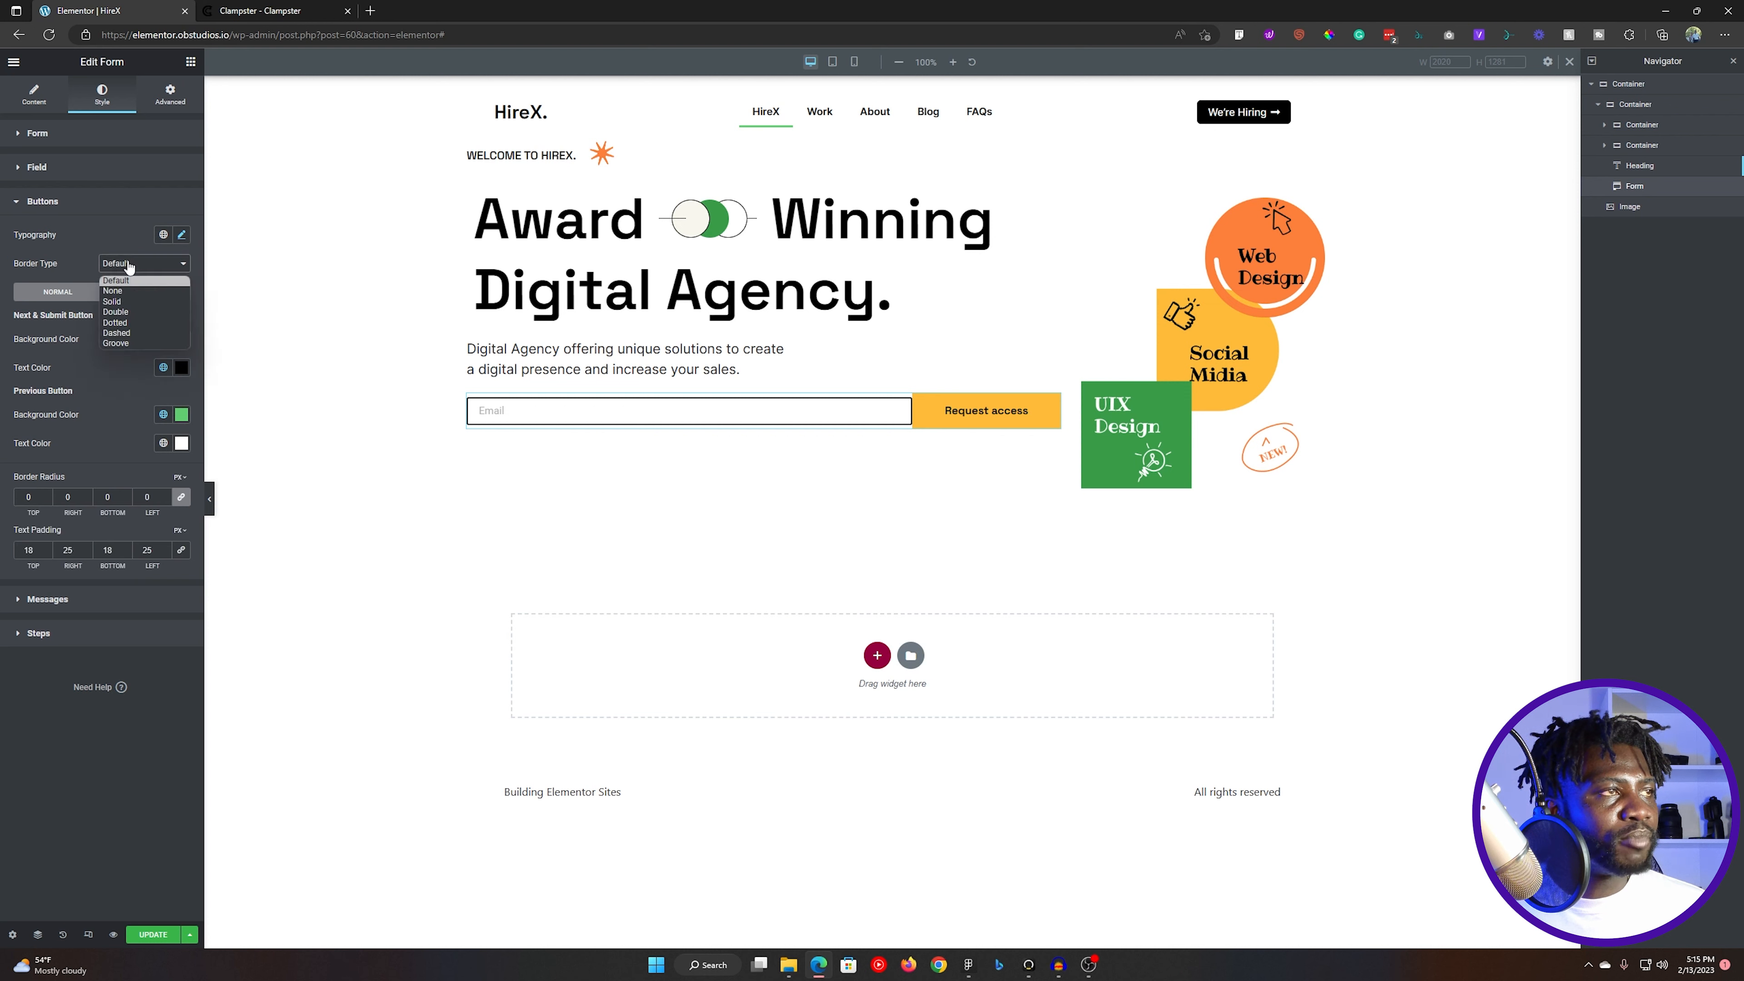
left_click(120, 303)
left_click(30, 306)
type("2")
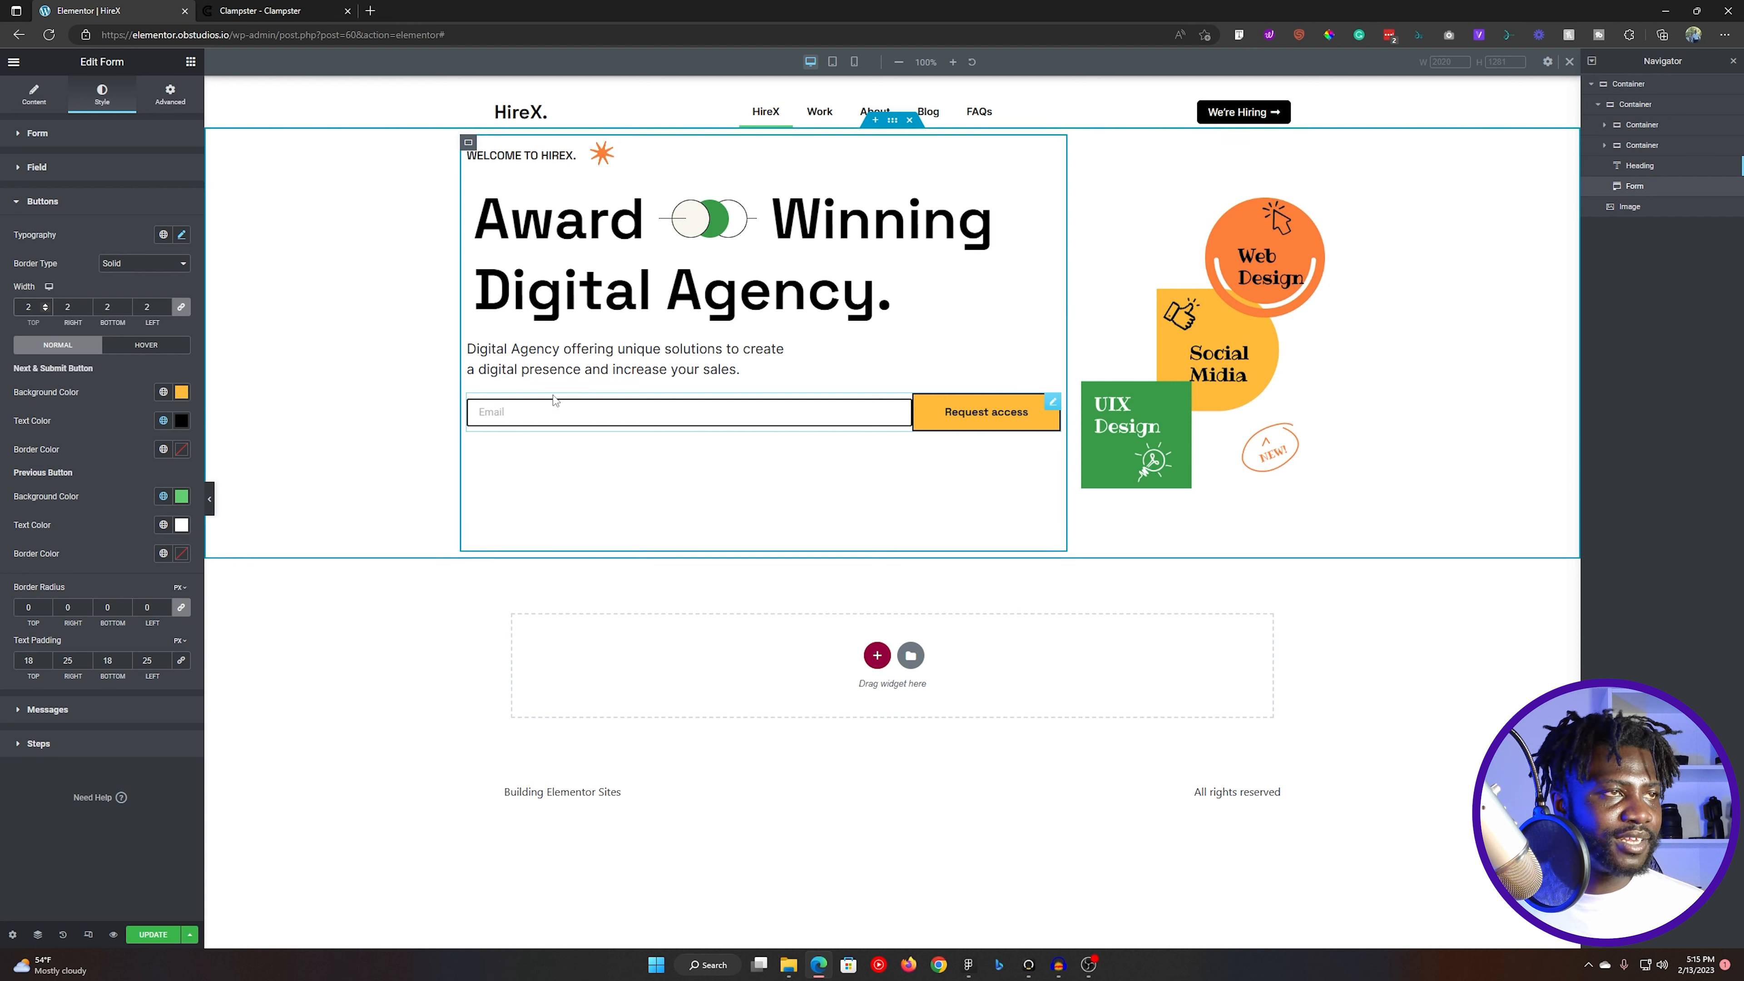
left_click(70, 201)
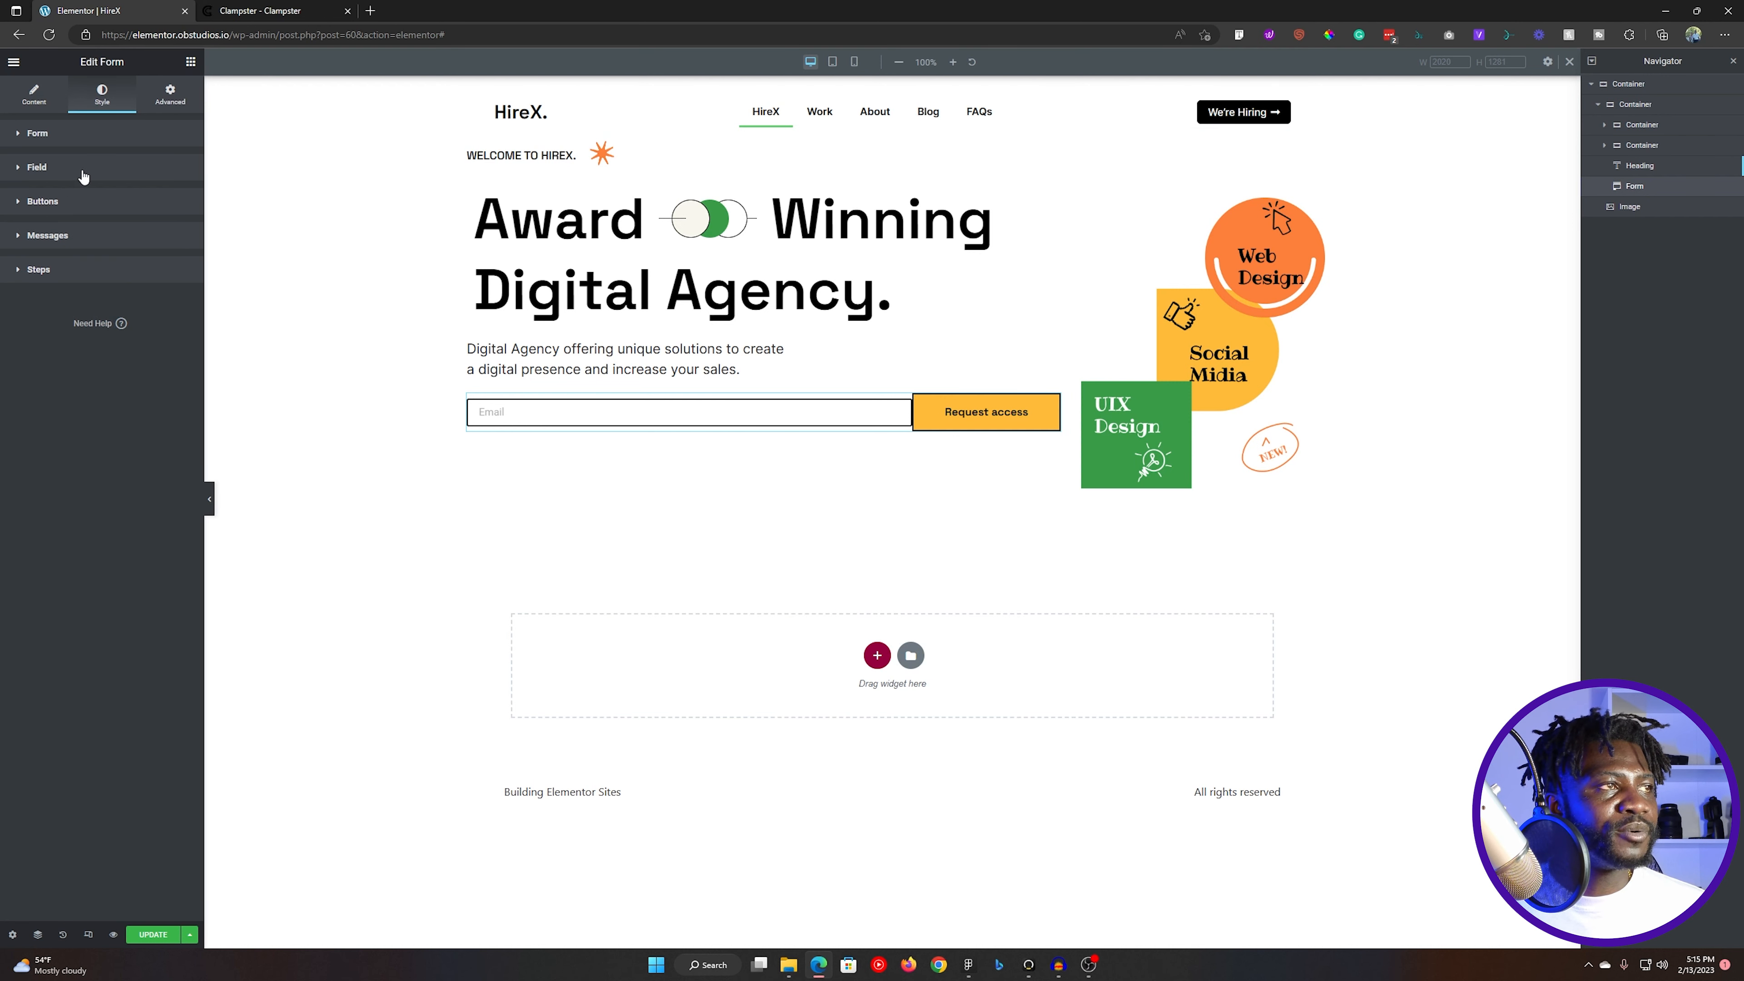
left_click(79, 168)
left_click_drag(69, 255, 65, 337)
left_click(104, 270)
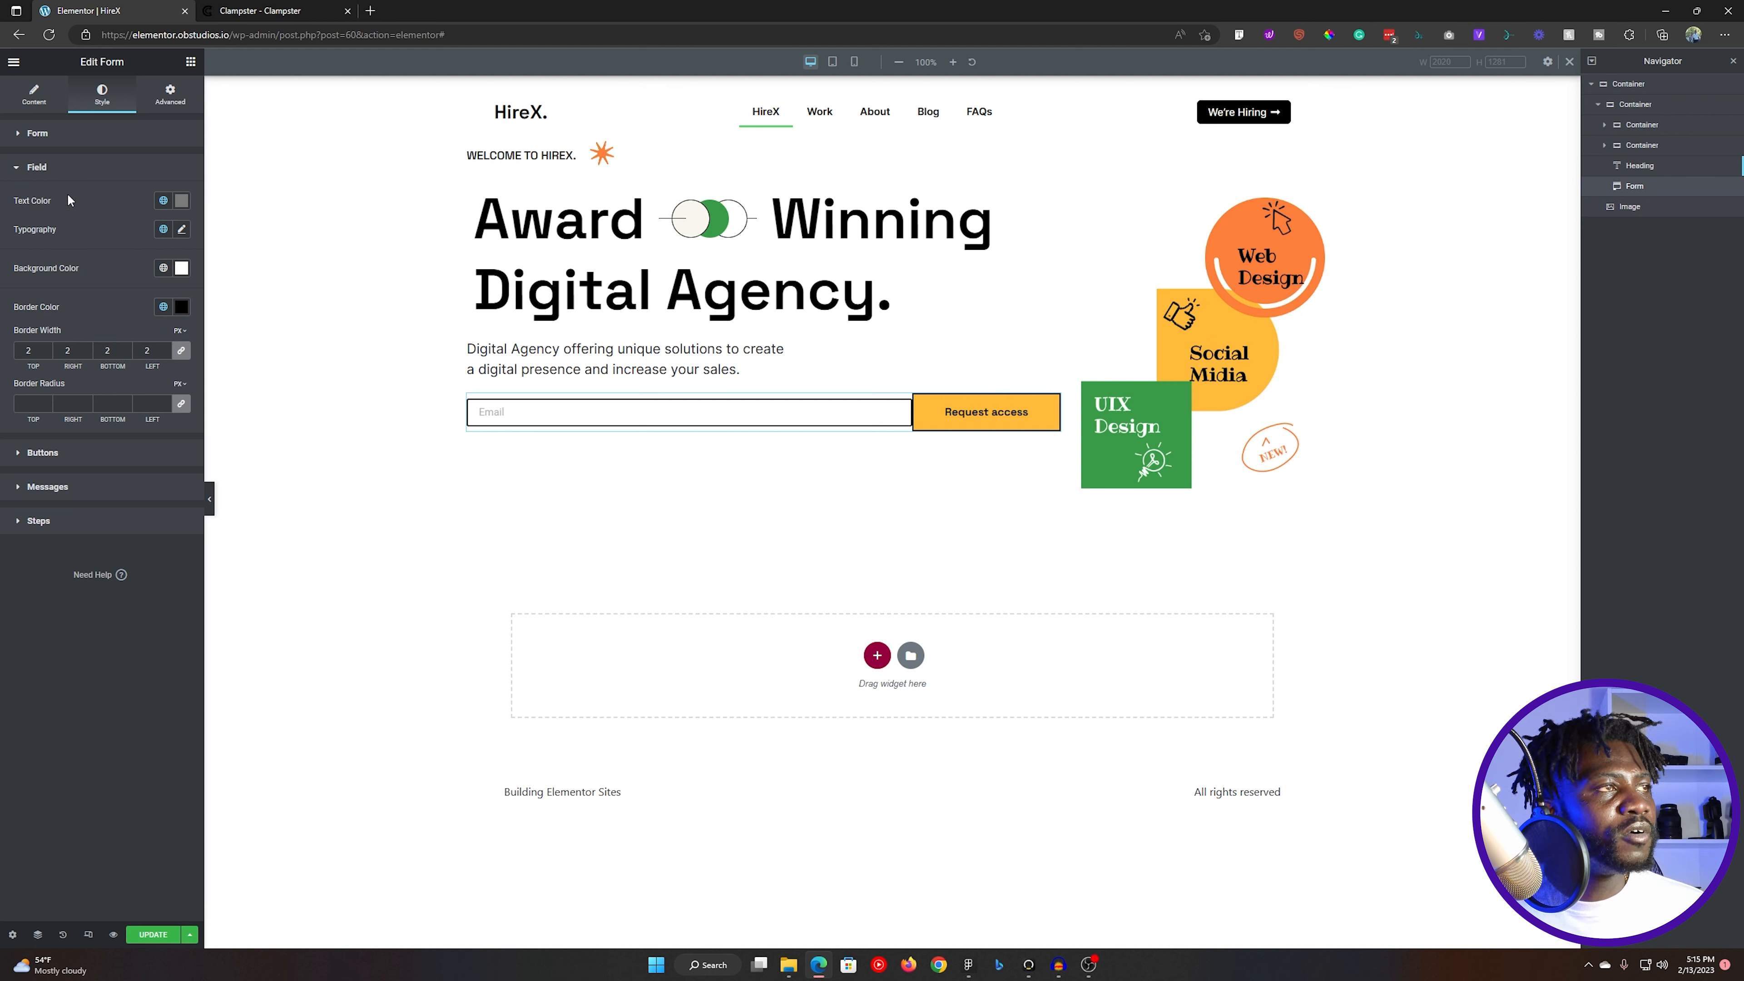
left_click(33, 95)
left_click(107, 99)
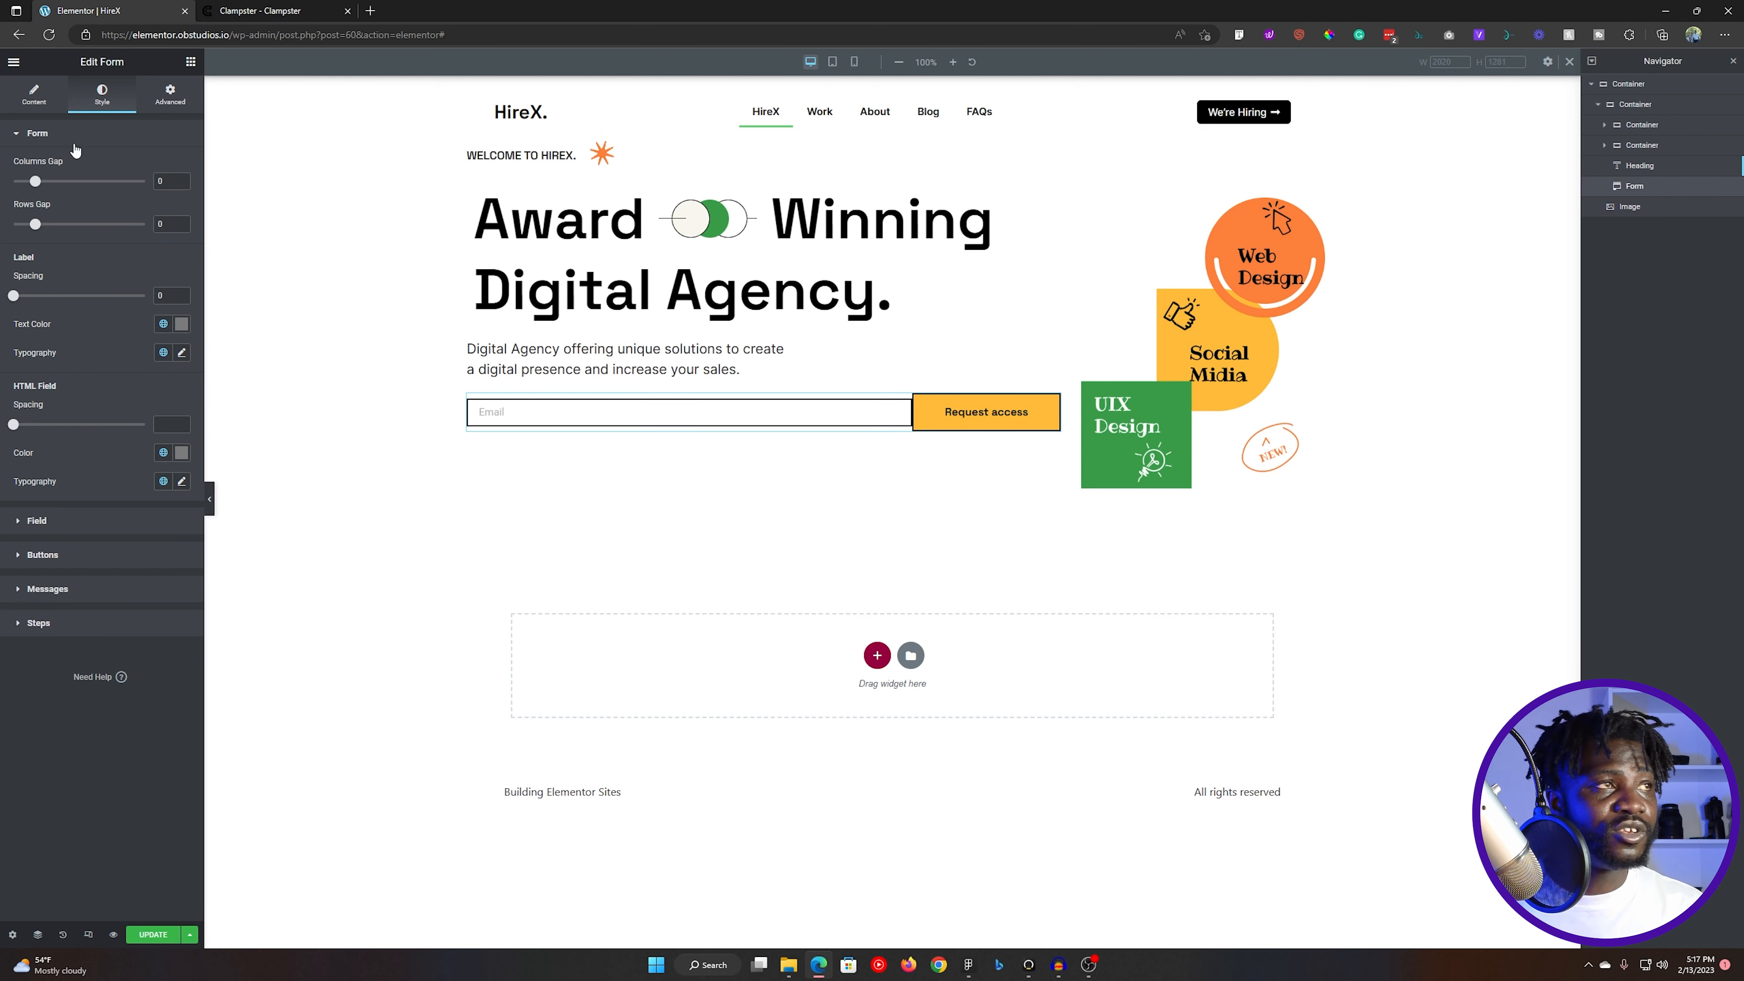
- Set the form's input size to Large
left_click(33, 95)
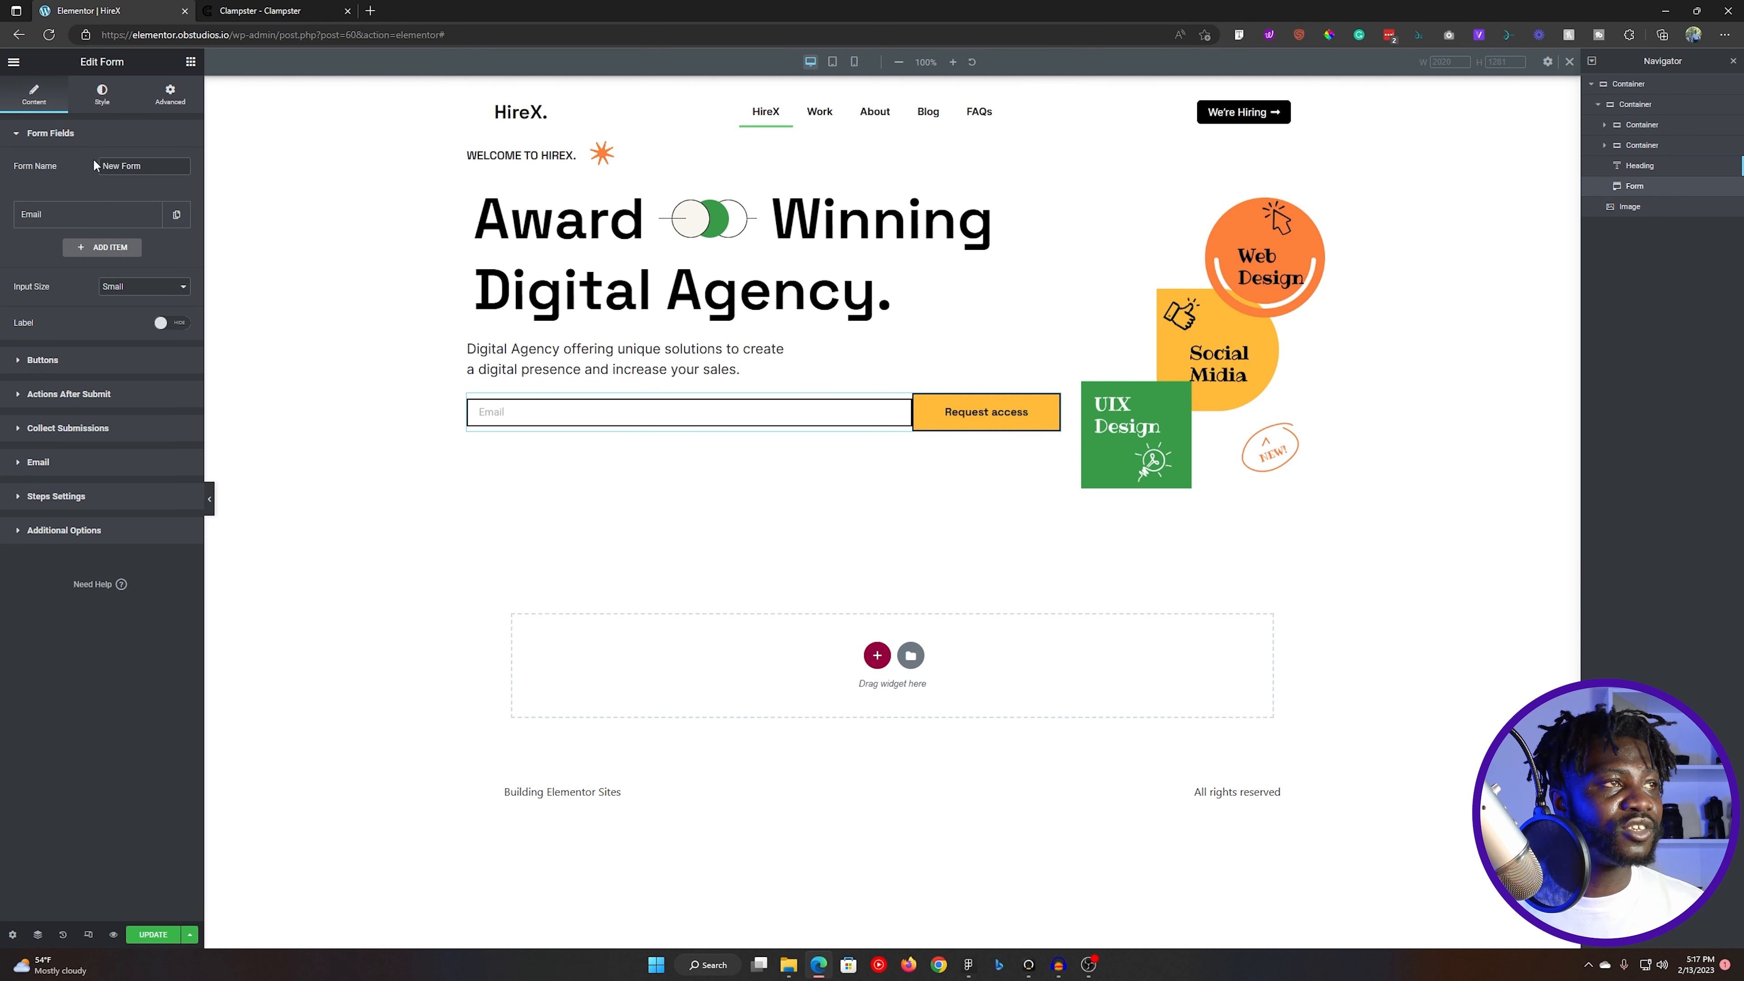
left_click(118, 288)
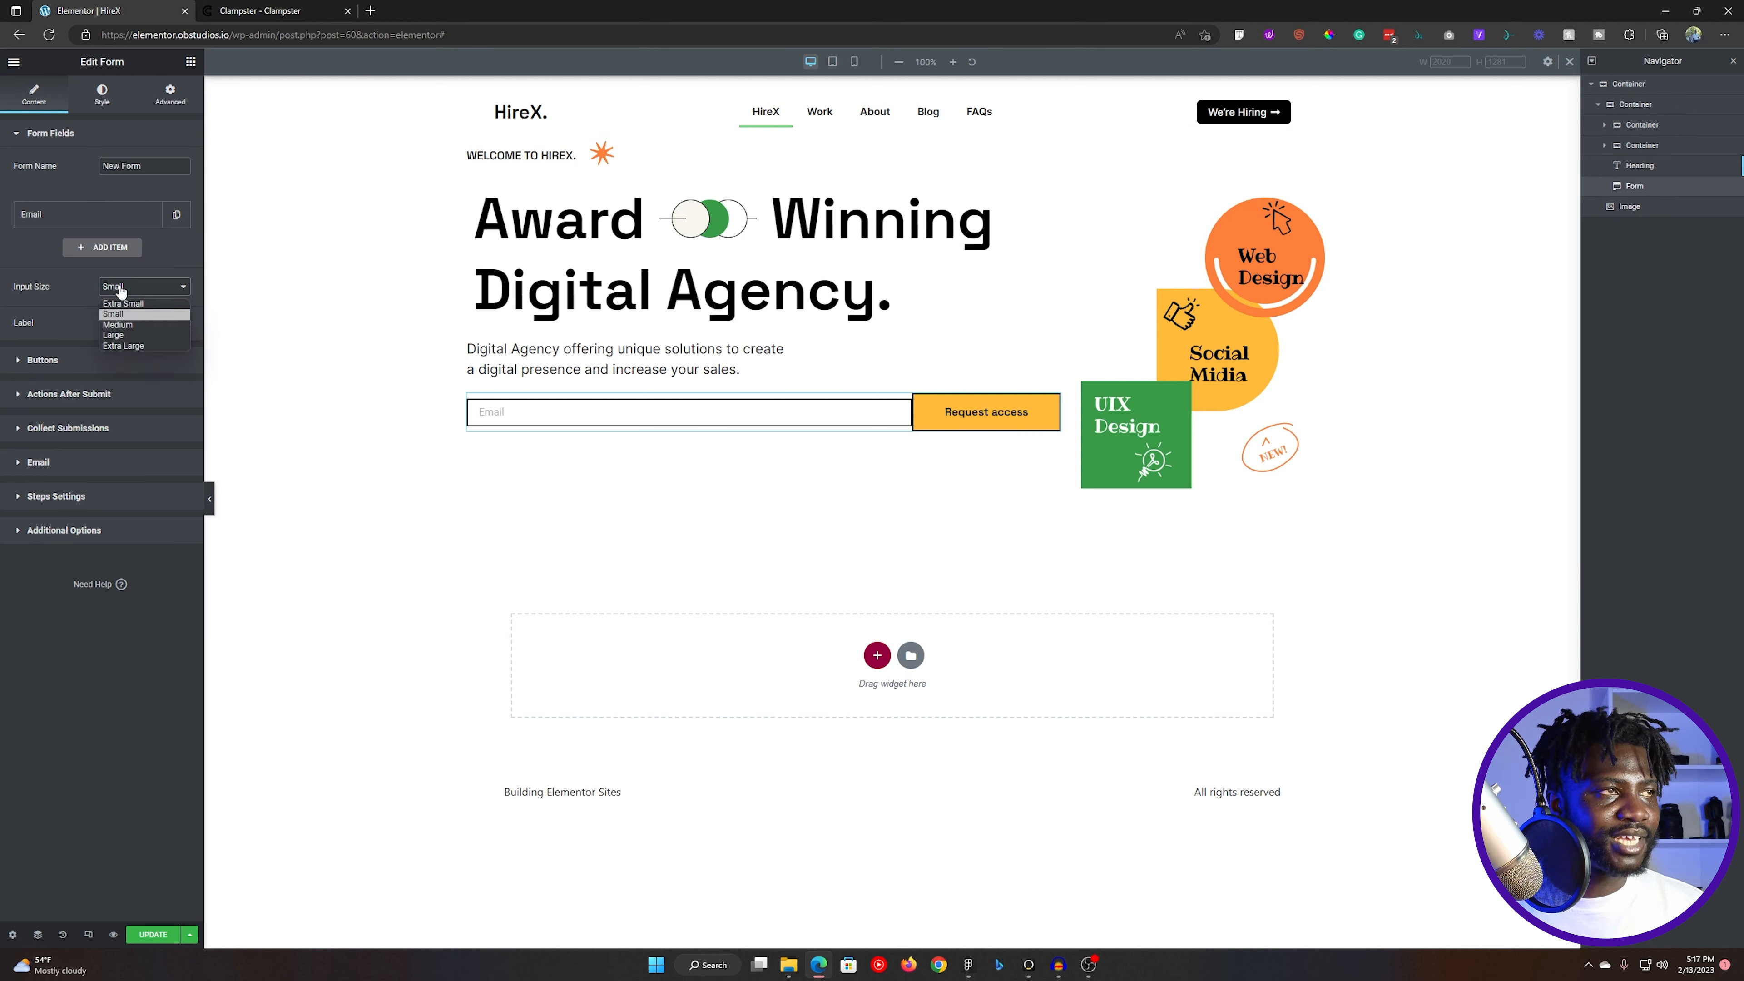
left_click(128, 334)
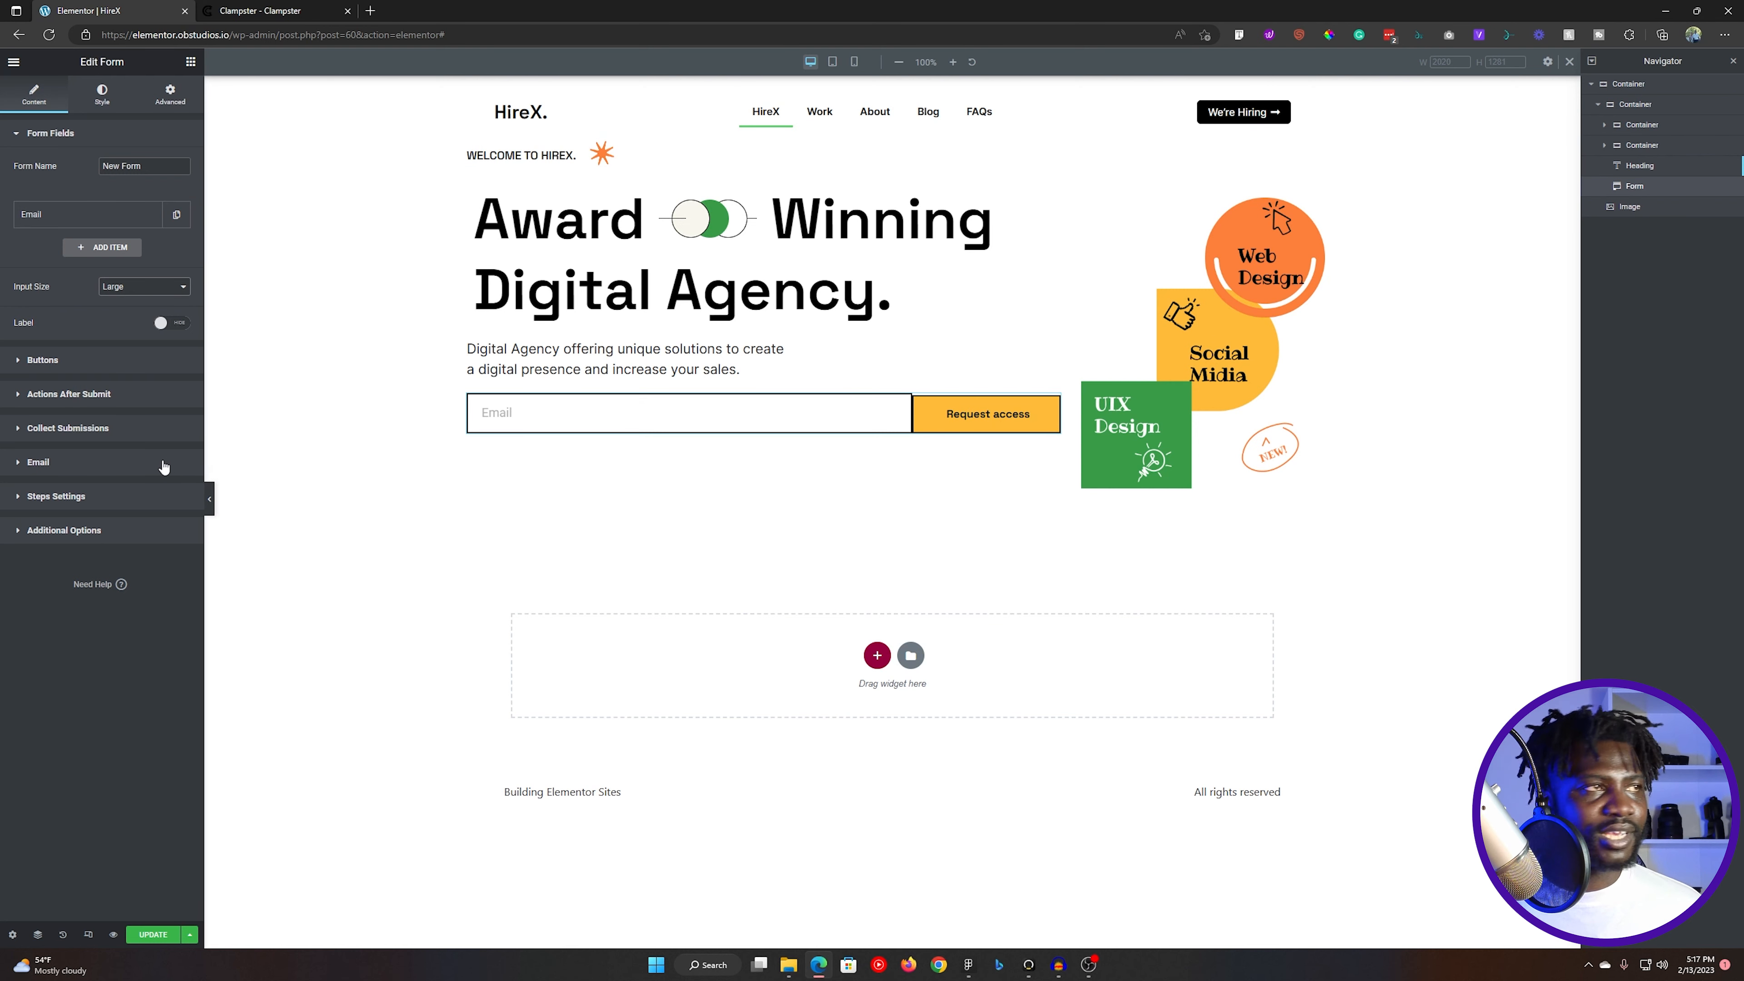
- Set the submit button's top text padding to 21 px to match the height of the email field
left_click(104, 103)
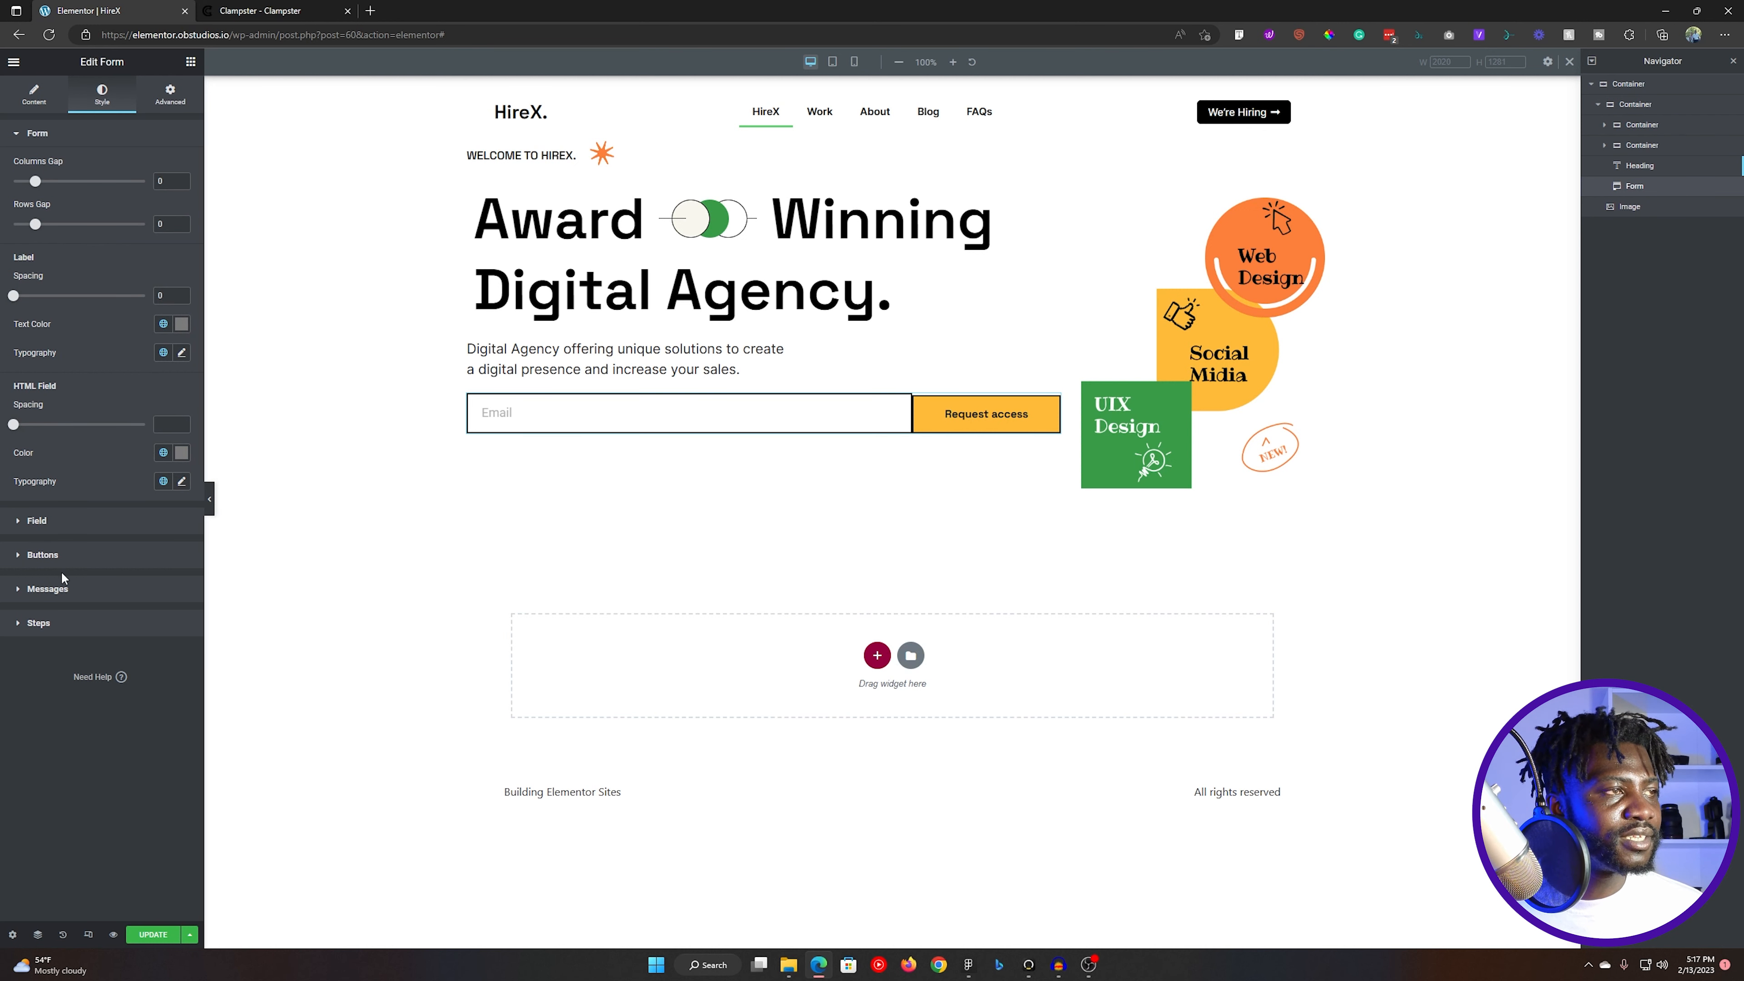
left_click(67, 558)
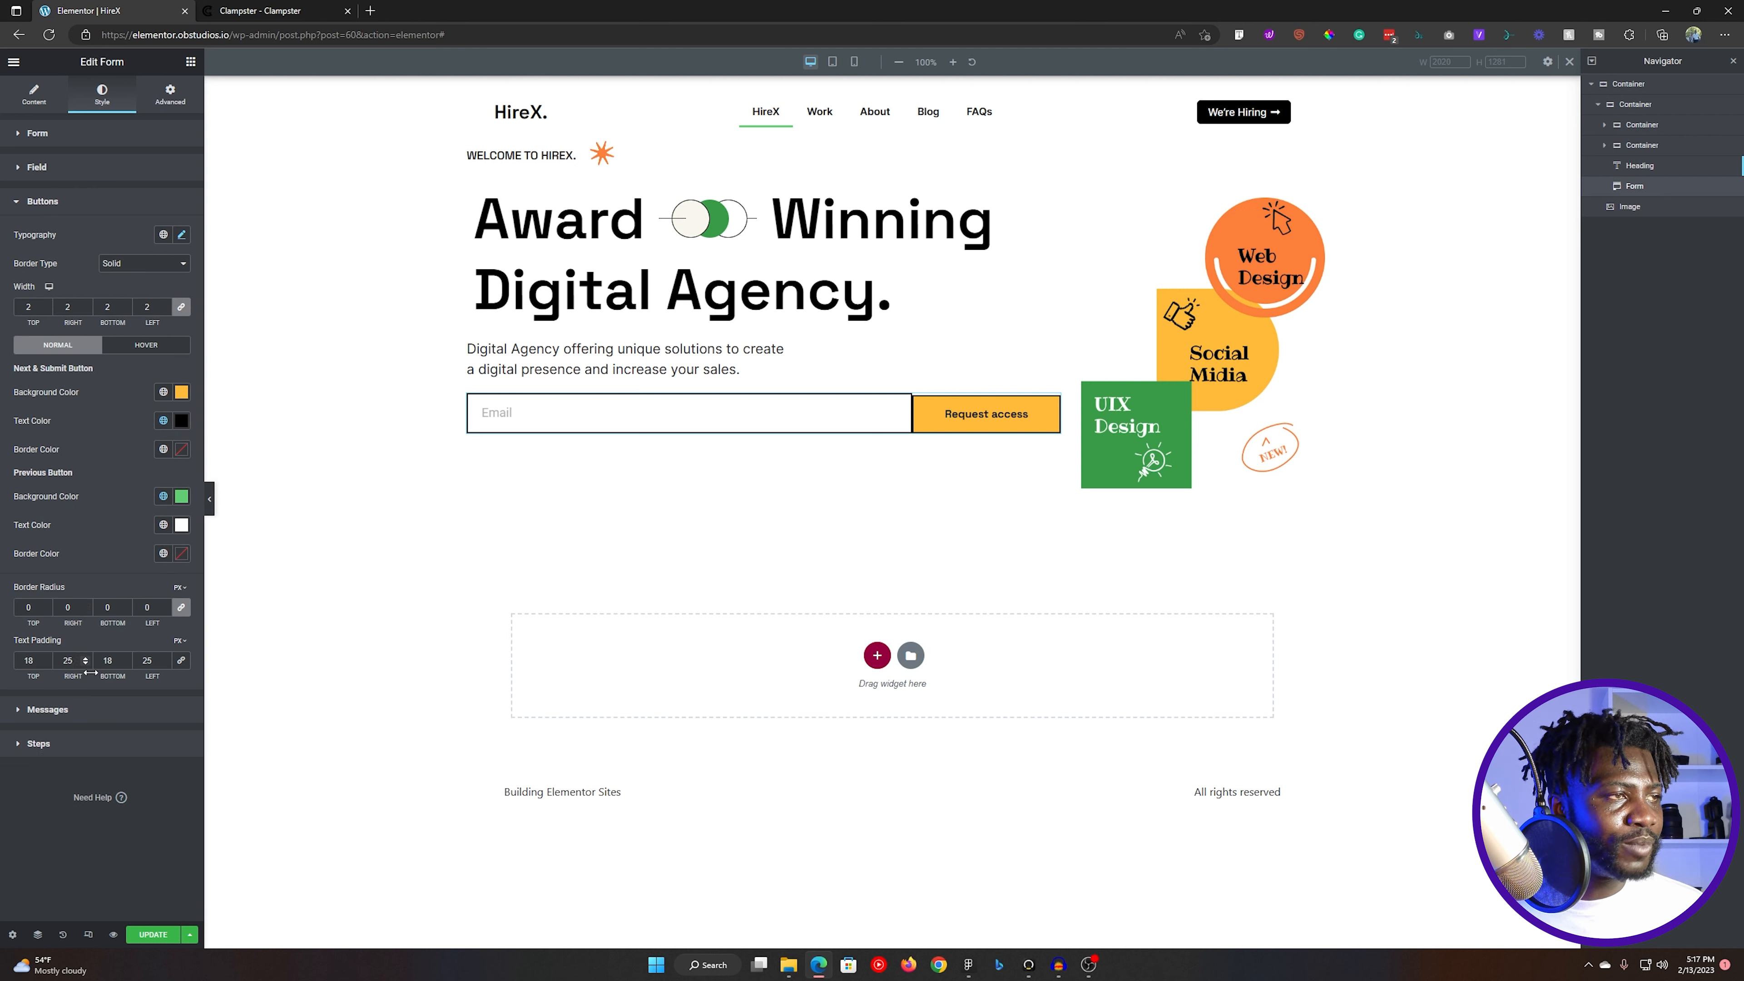
key("Up")
key("Up")
key("Up")
key("Up")
key("Down")
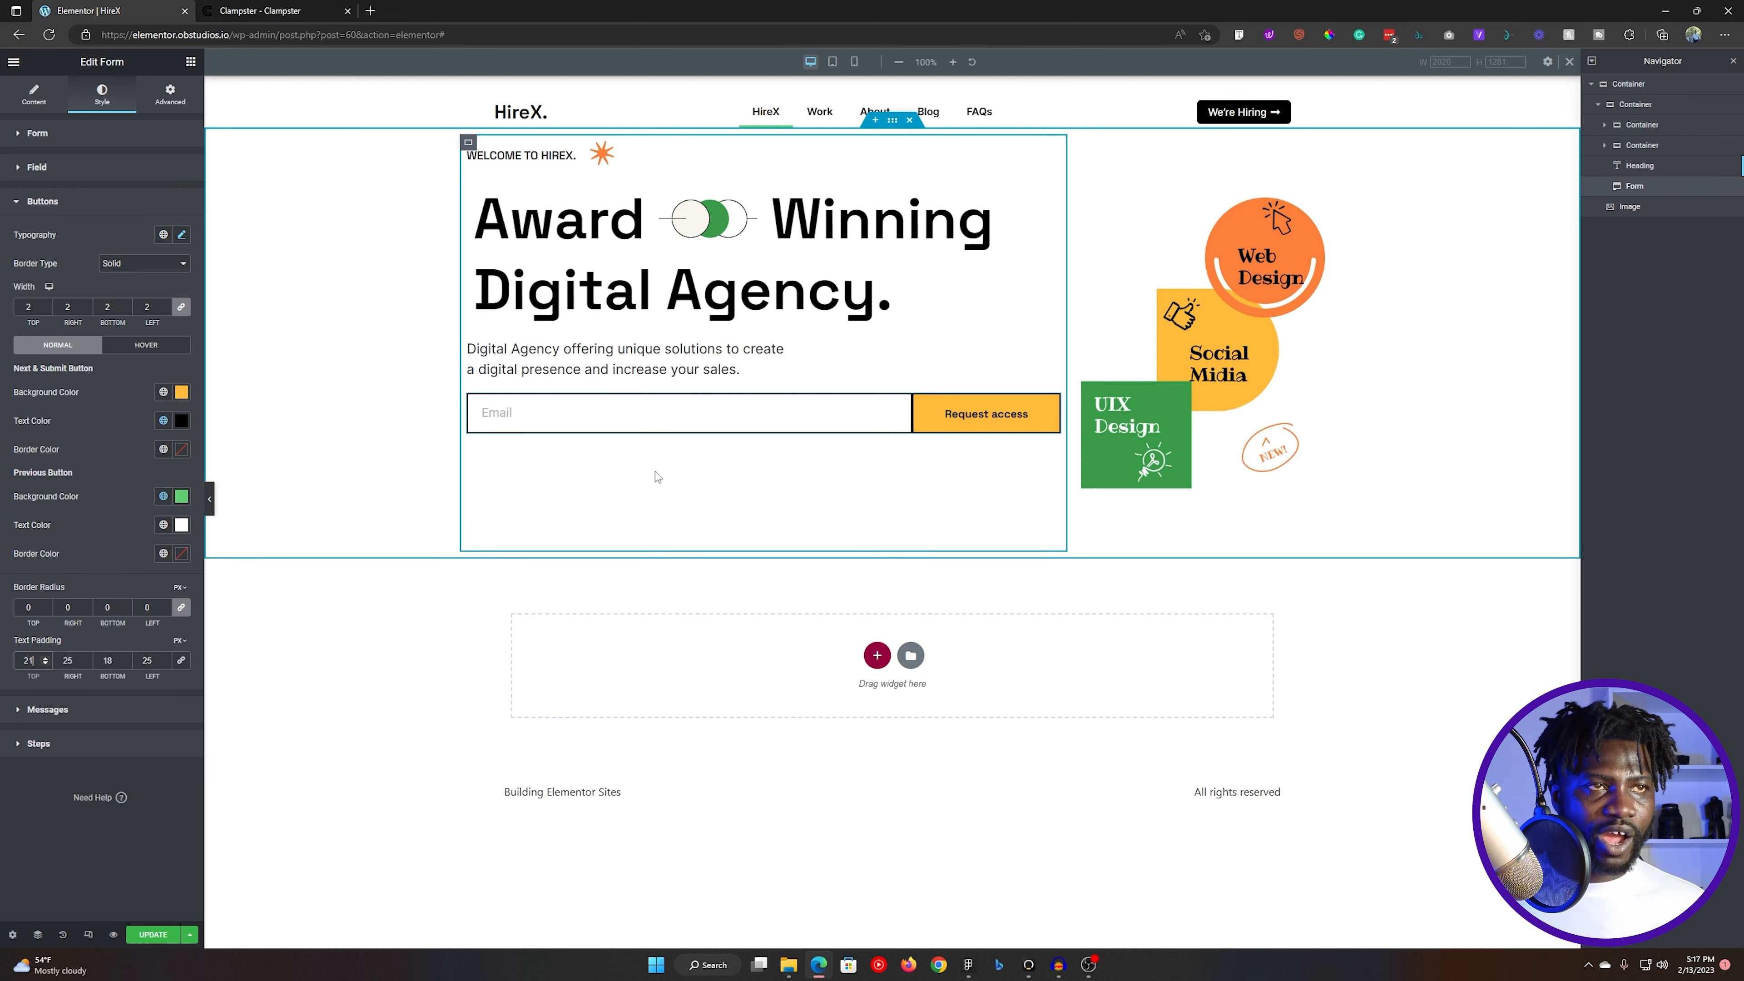
- Switch to Figma and examine the black shadow rectangle and the group that makes up the email form
key("alt+Tab")
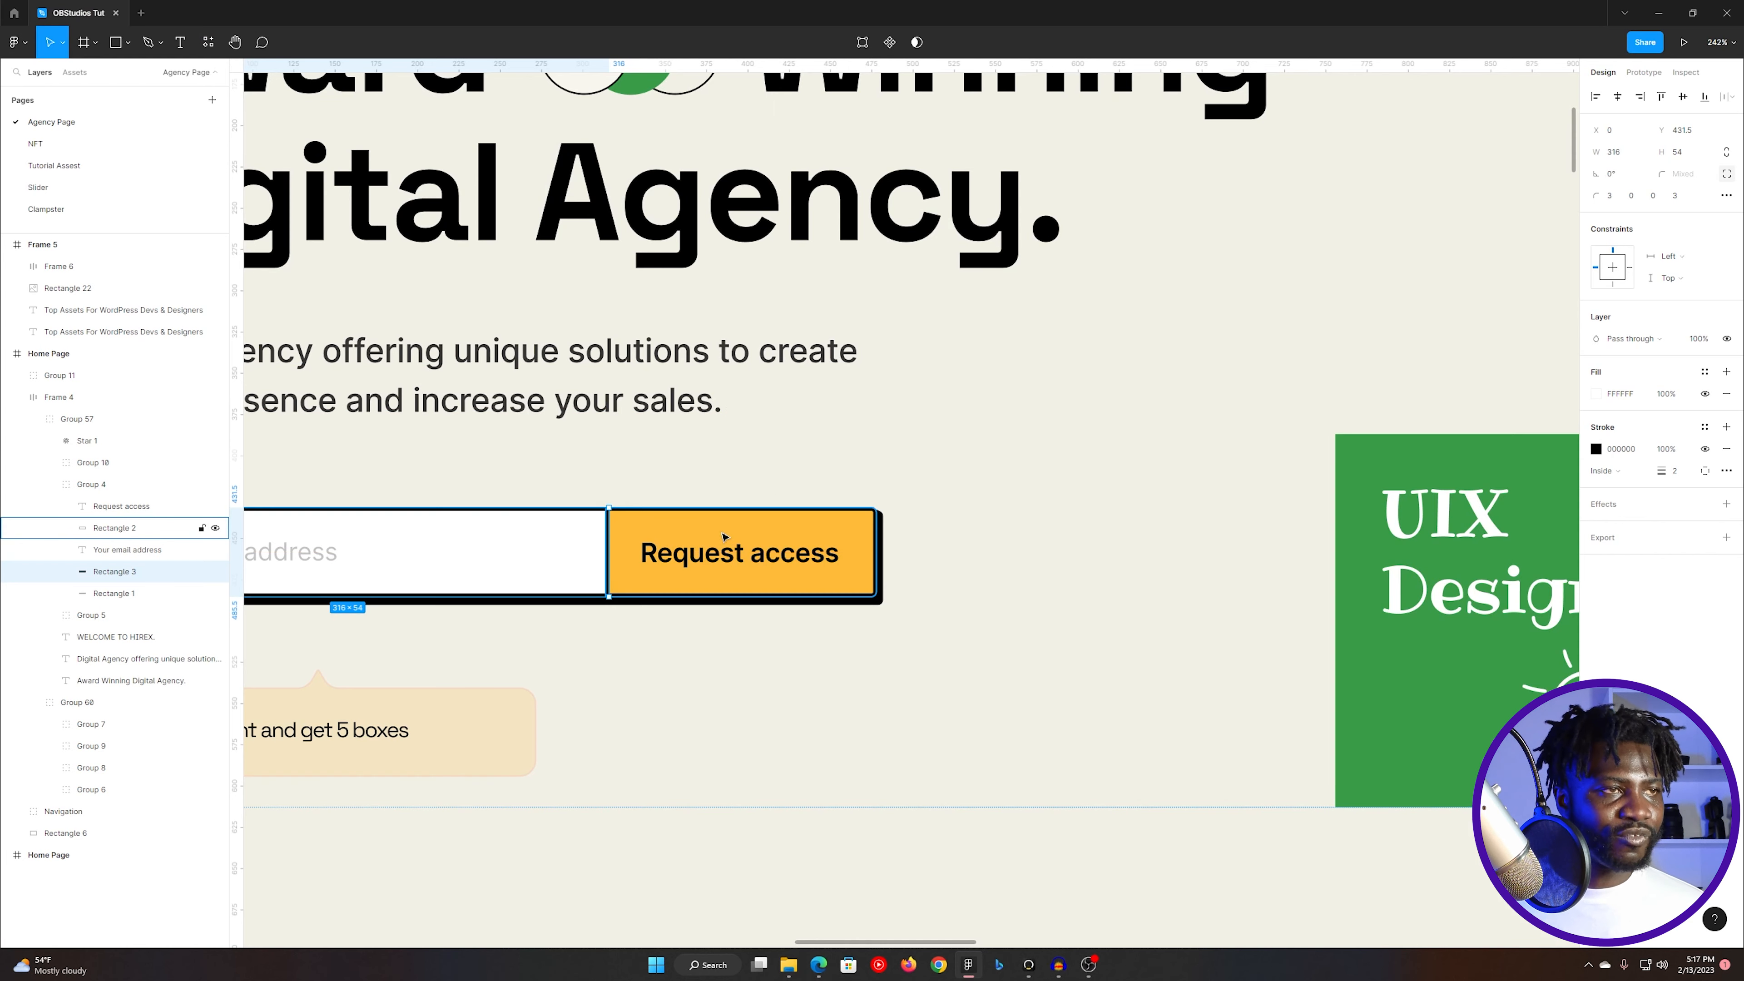
left_click(673, 595)
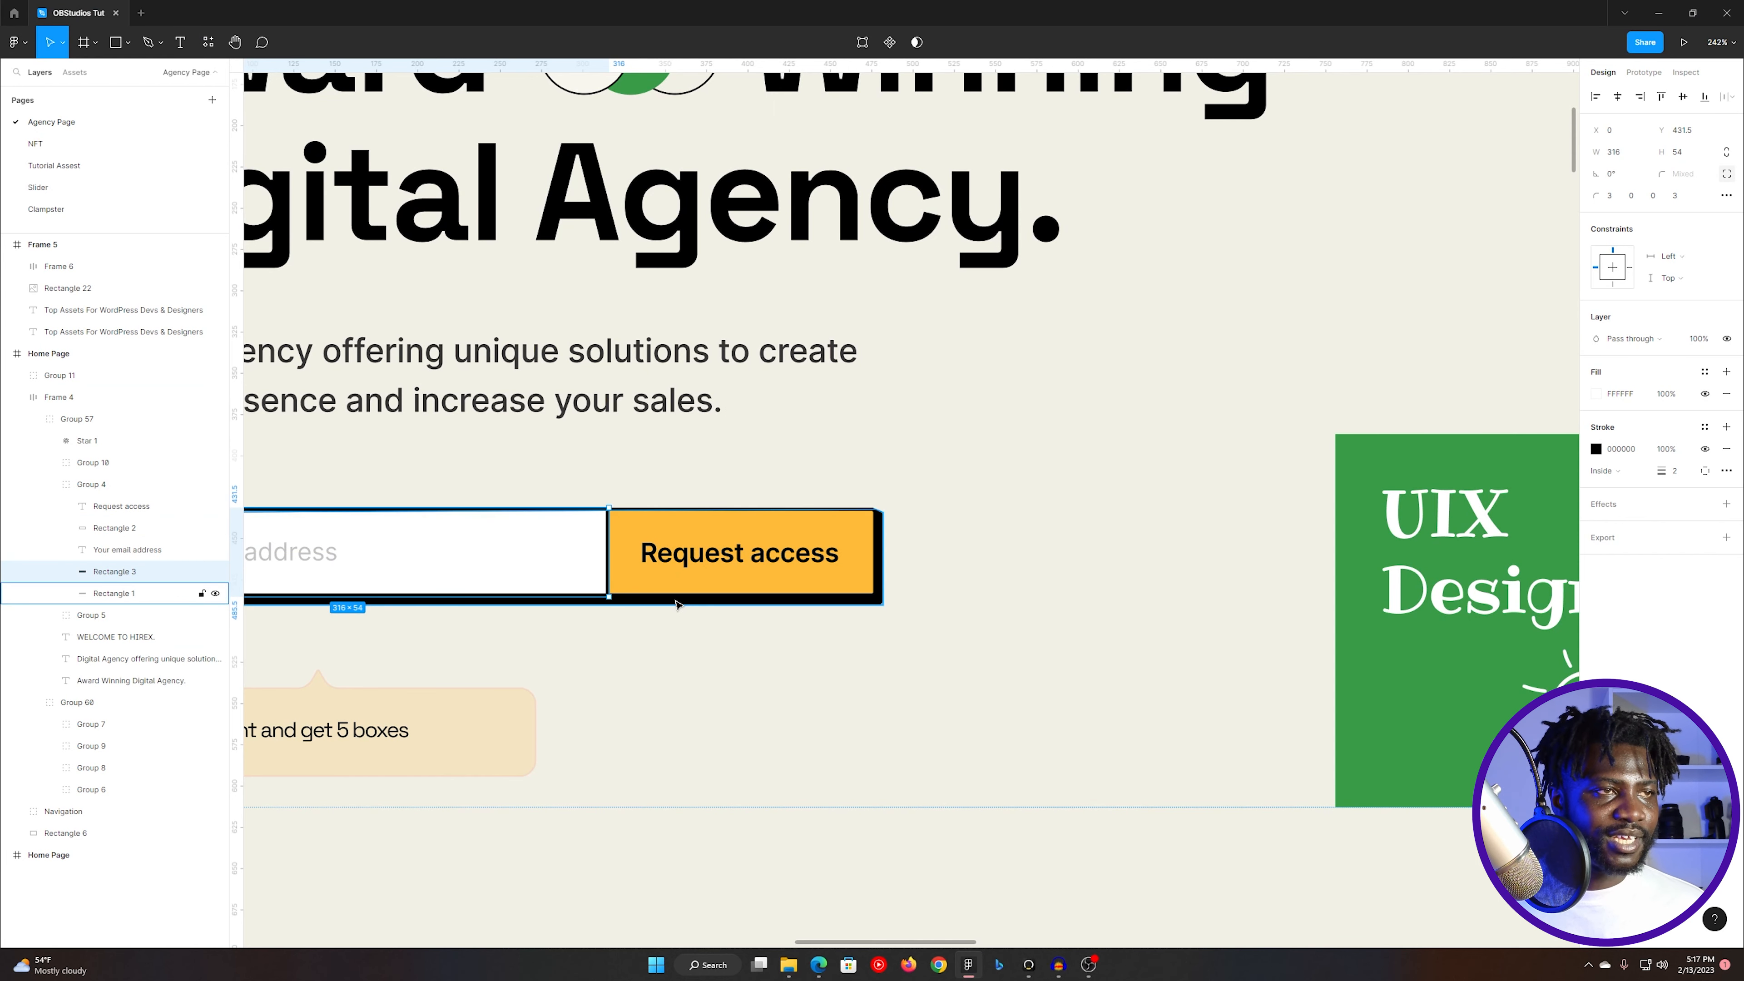
left_click(648, 606)
double_click(641, 605)
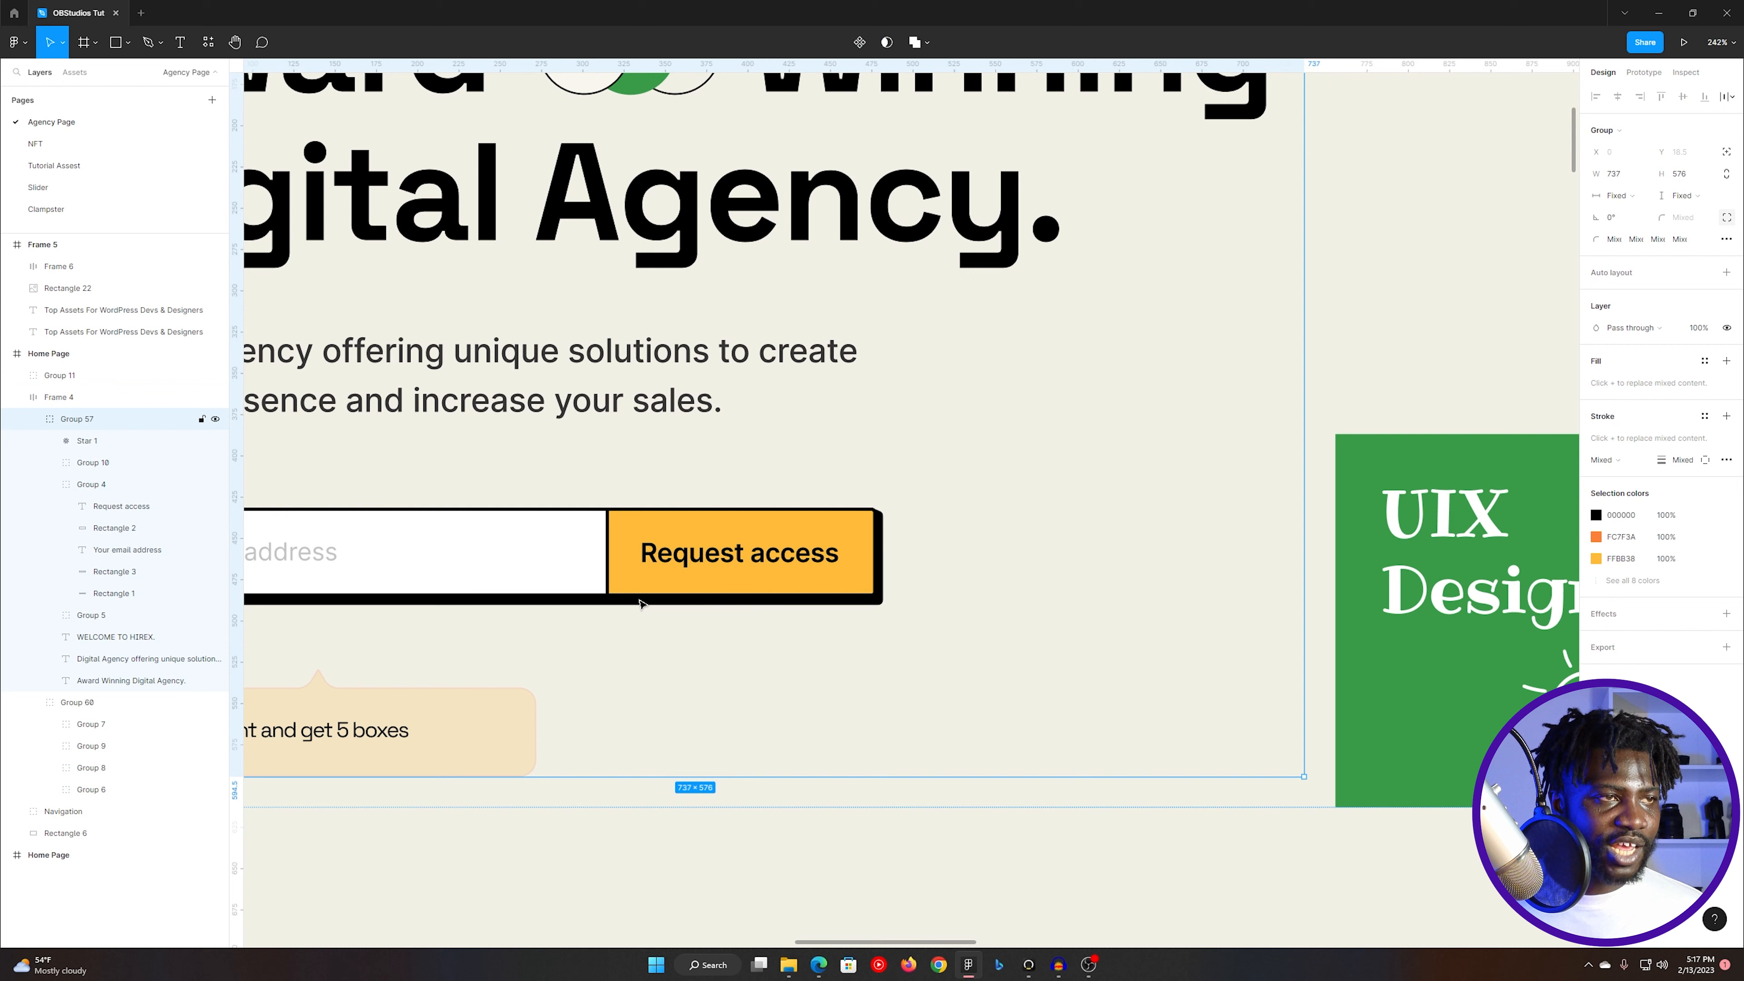
key("ctrl+z")
key("Escape")
left_click(640, 603)
double_click(641, 602)
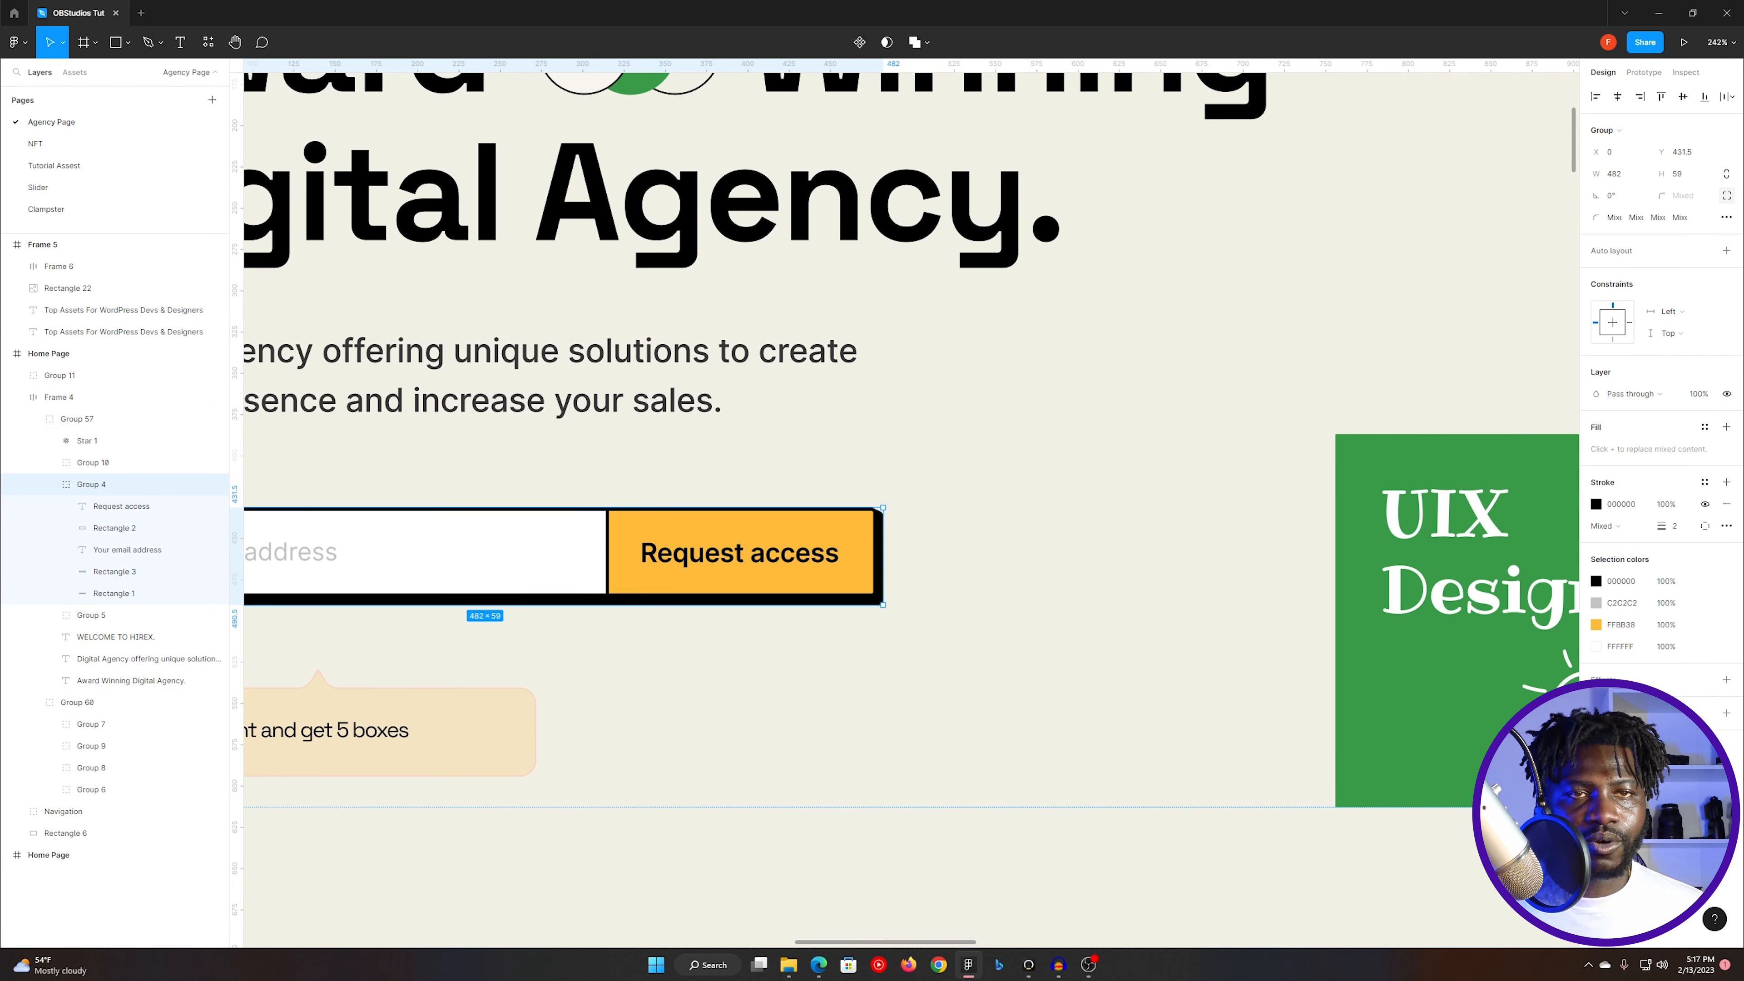
scroll(723, 564, "down", 5)
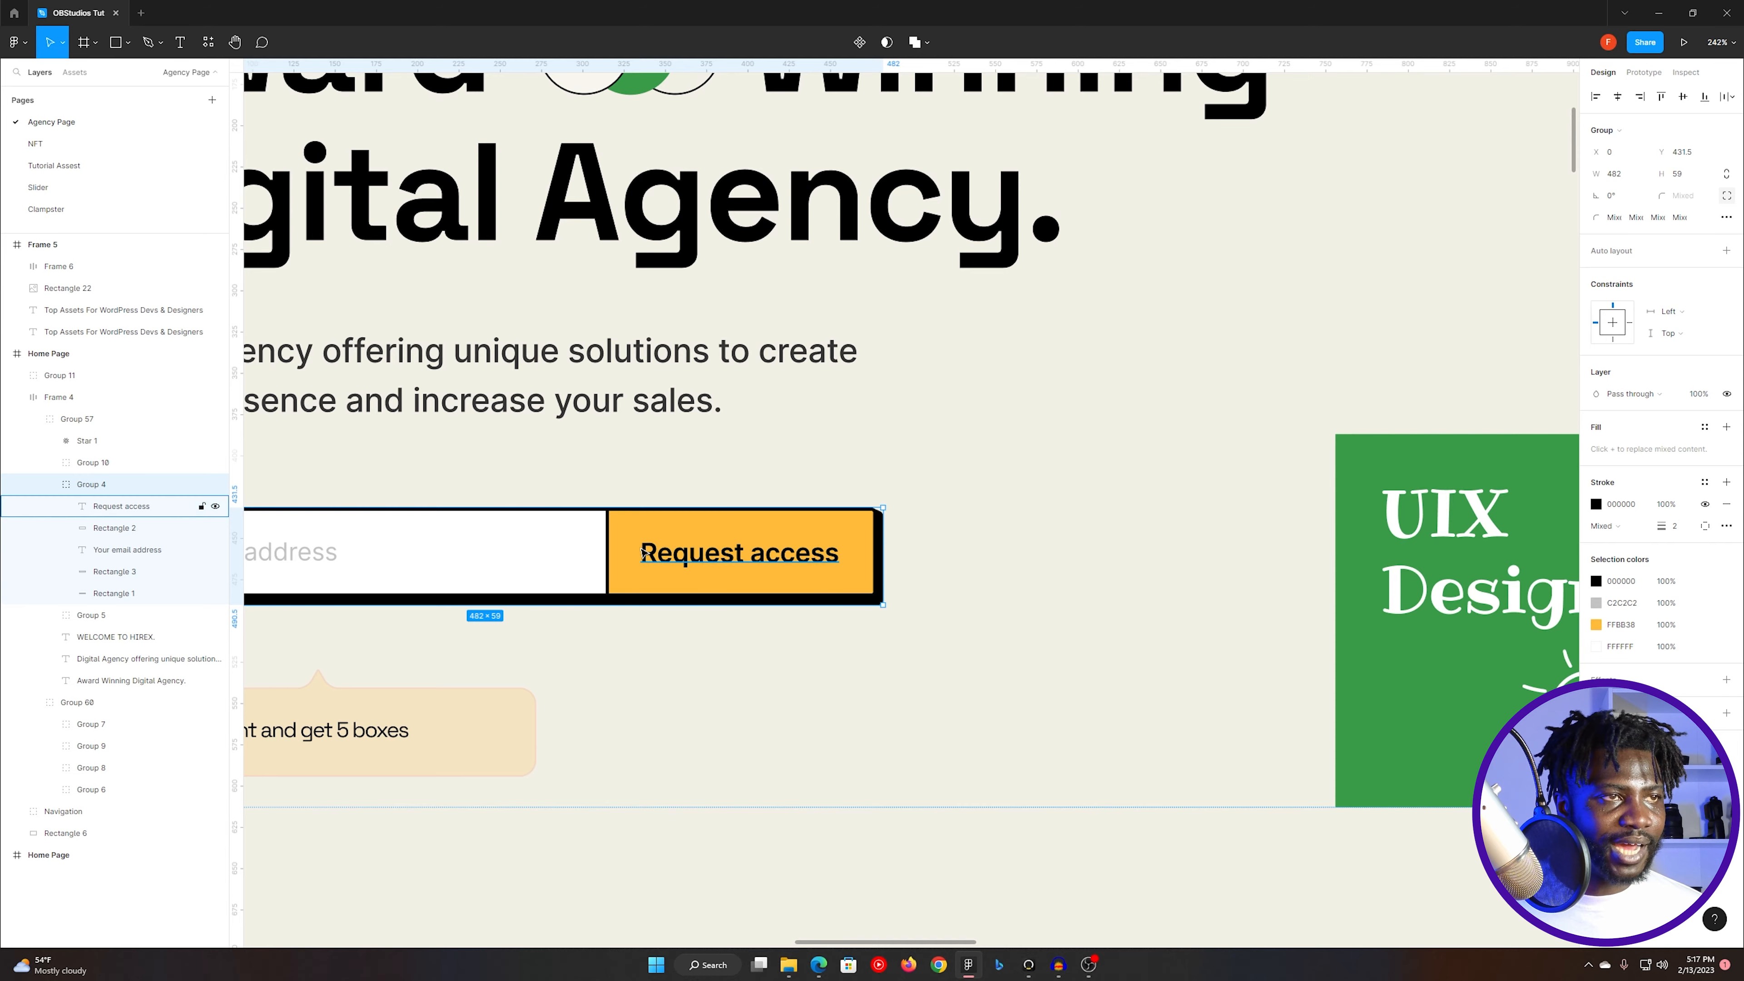
scroll(279, 540, "up", 3)
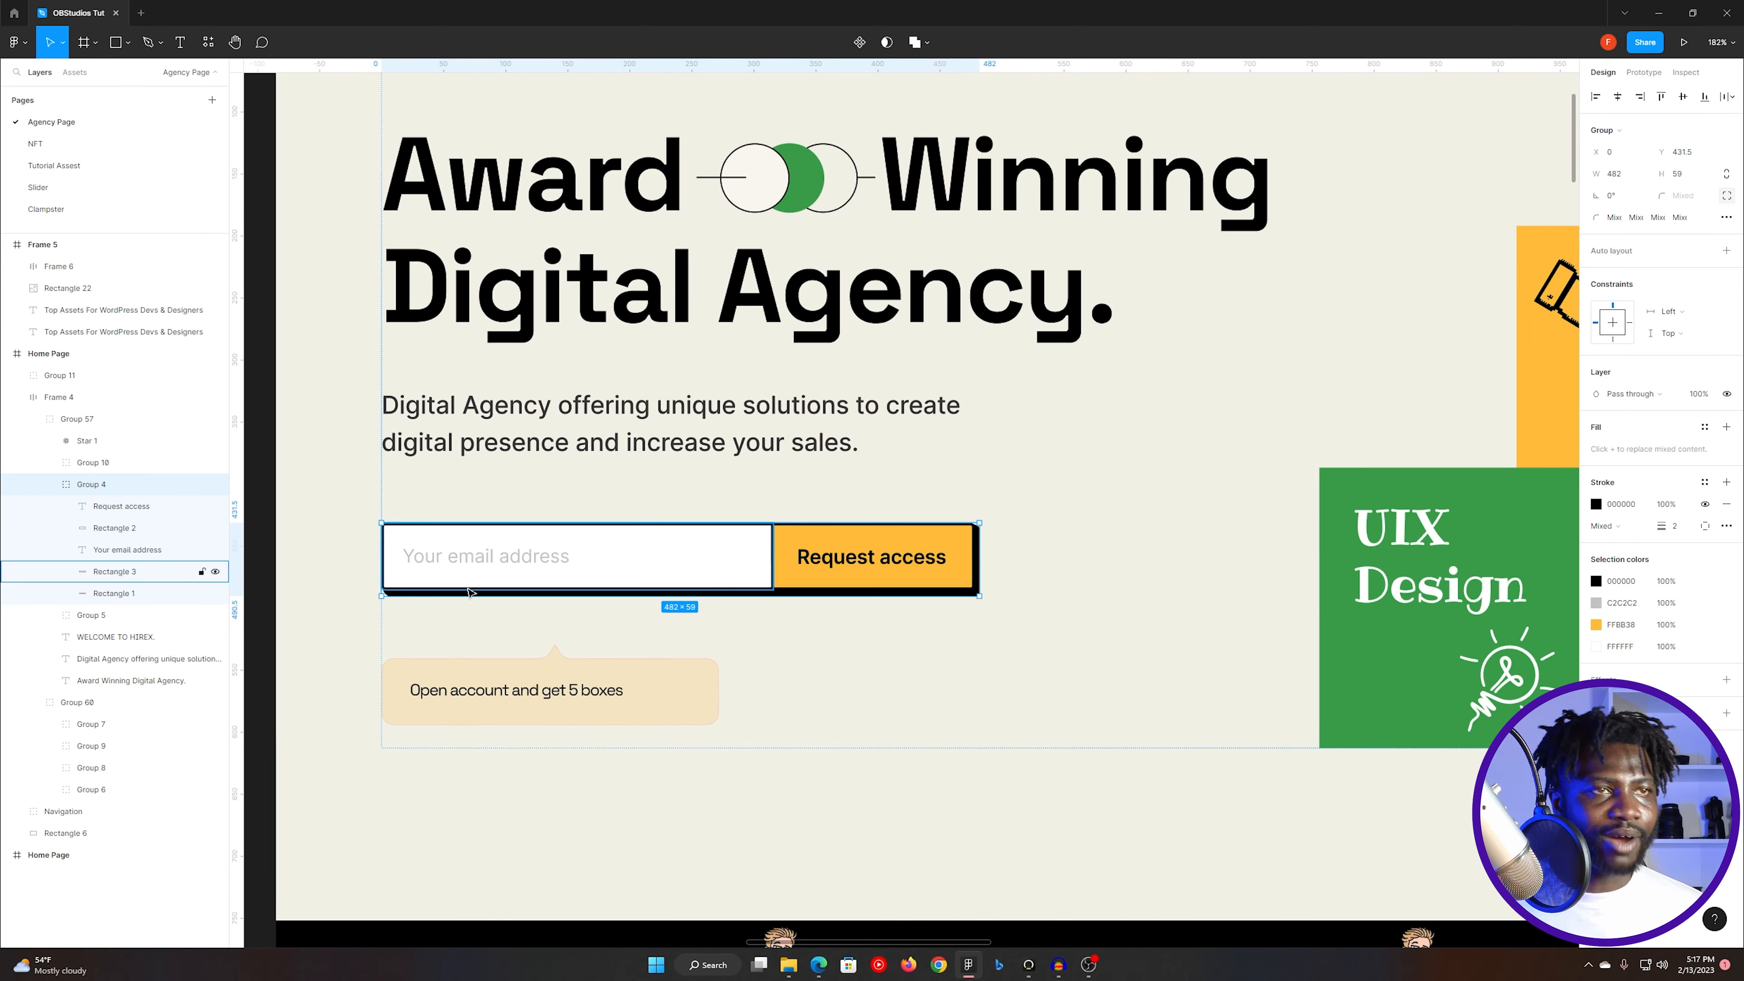
- Copy the Your email address text from the Figma form and paste it as the Email field's placeholder in Elementor
double_click(518, 549)
double_click(518, 550)
key("ctrl+c")
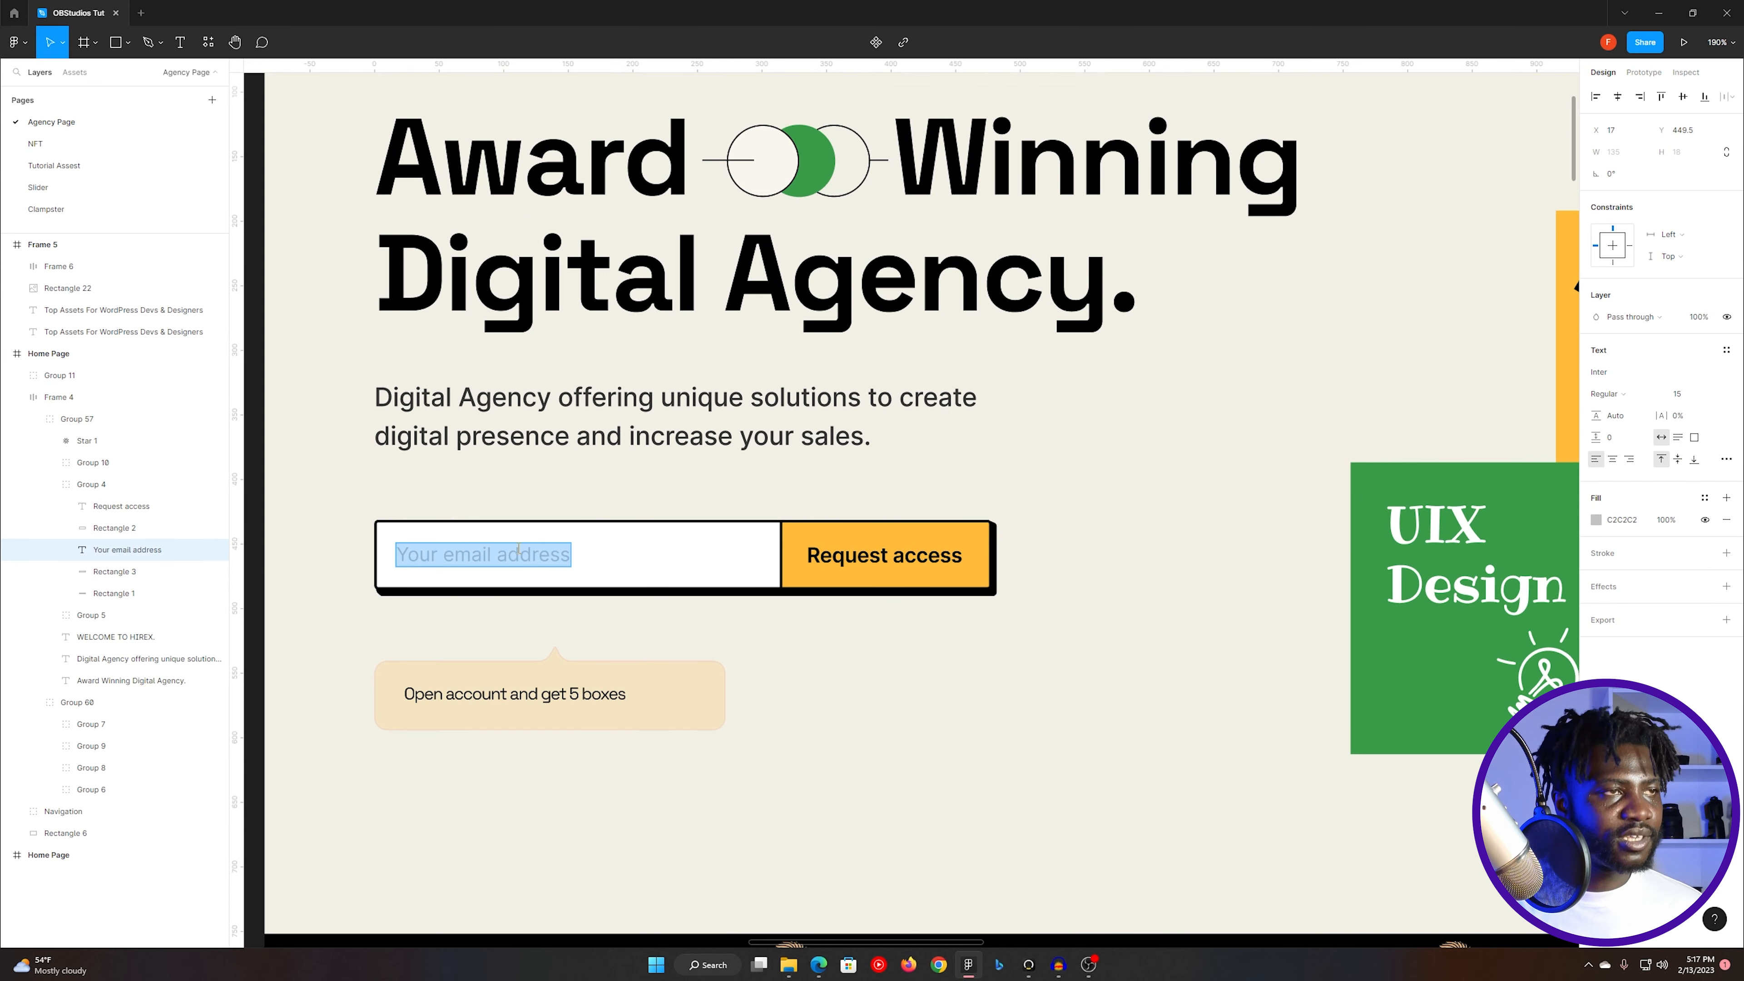
key("alt+Tab")
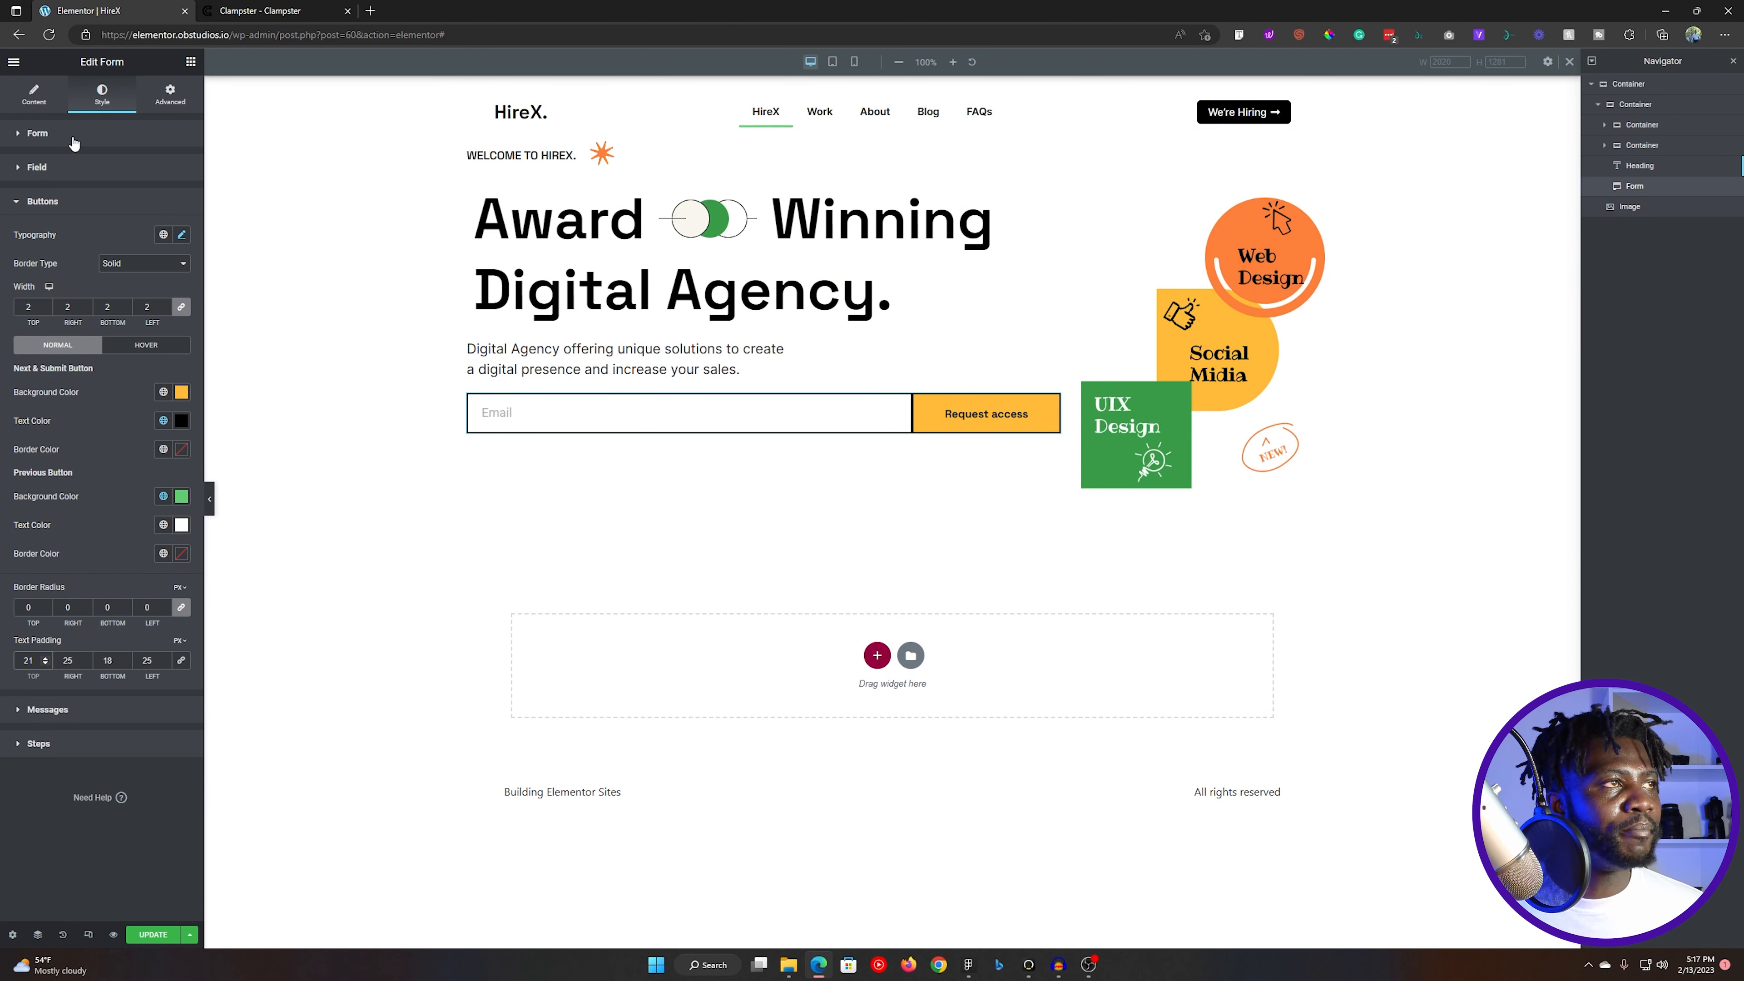
left_click(46, 97)
left_click(75, 216)
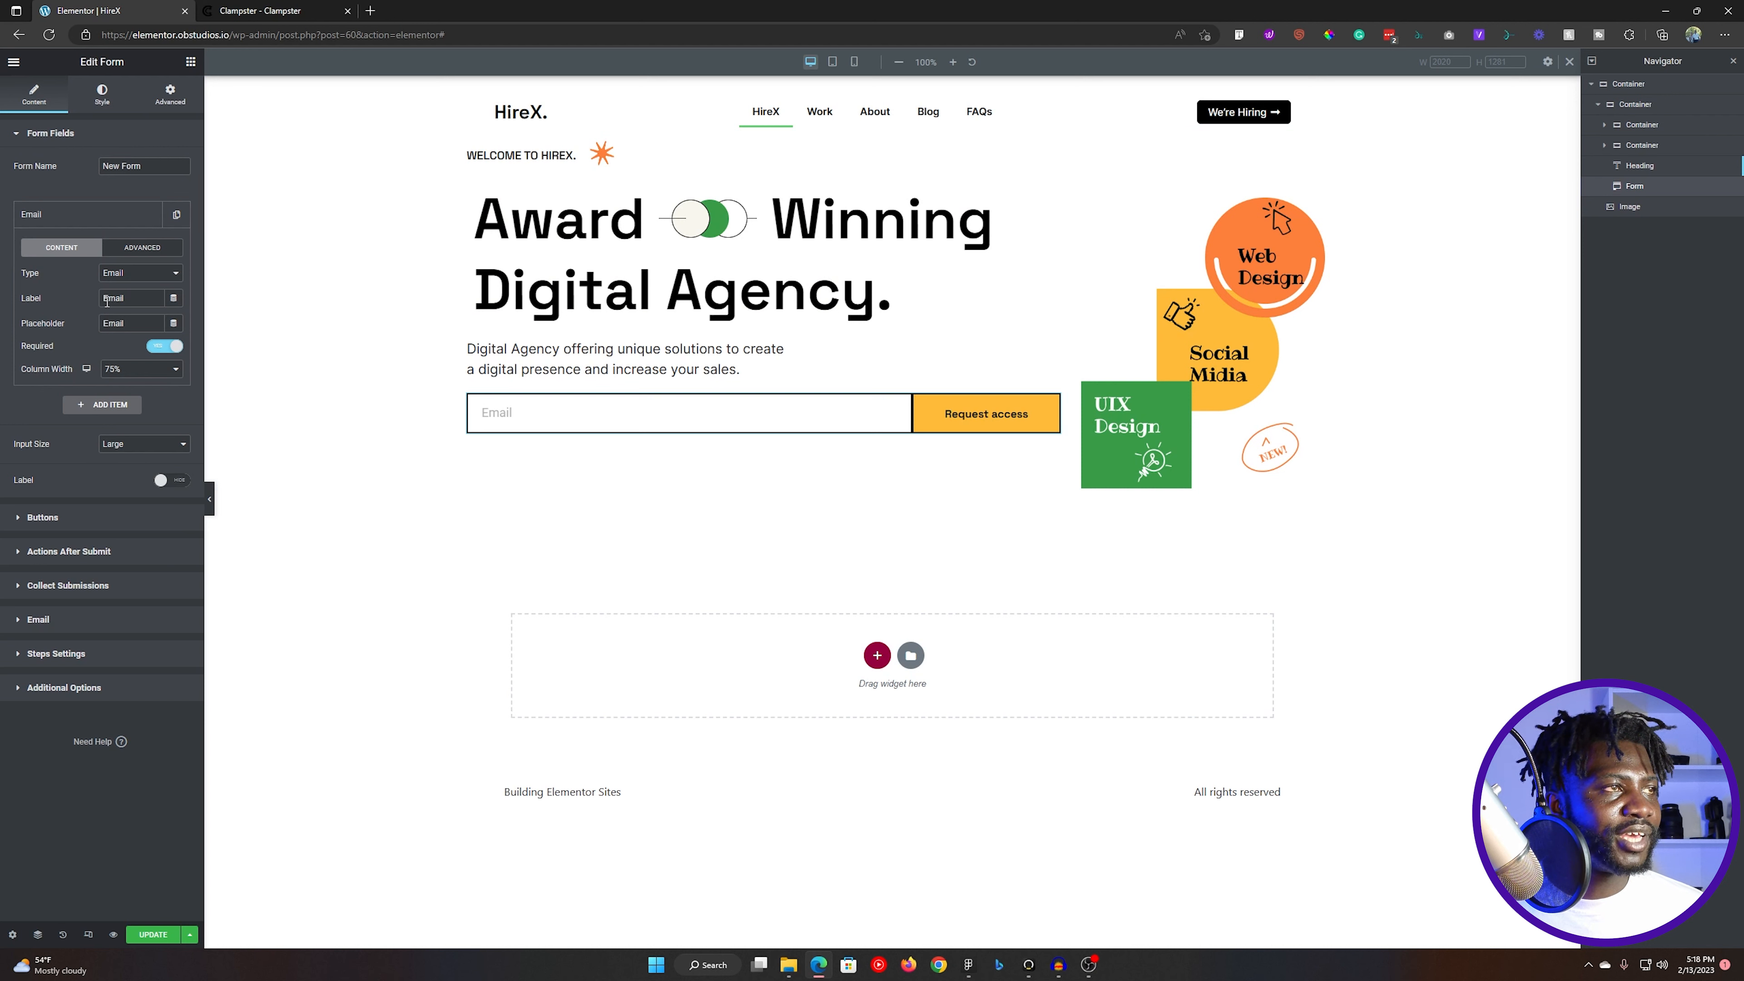
left_click_drag(107, 303, 141, 295)
double_click(134, 326)
key("ctrl+v")
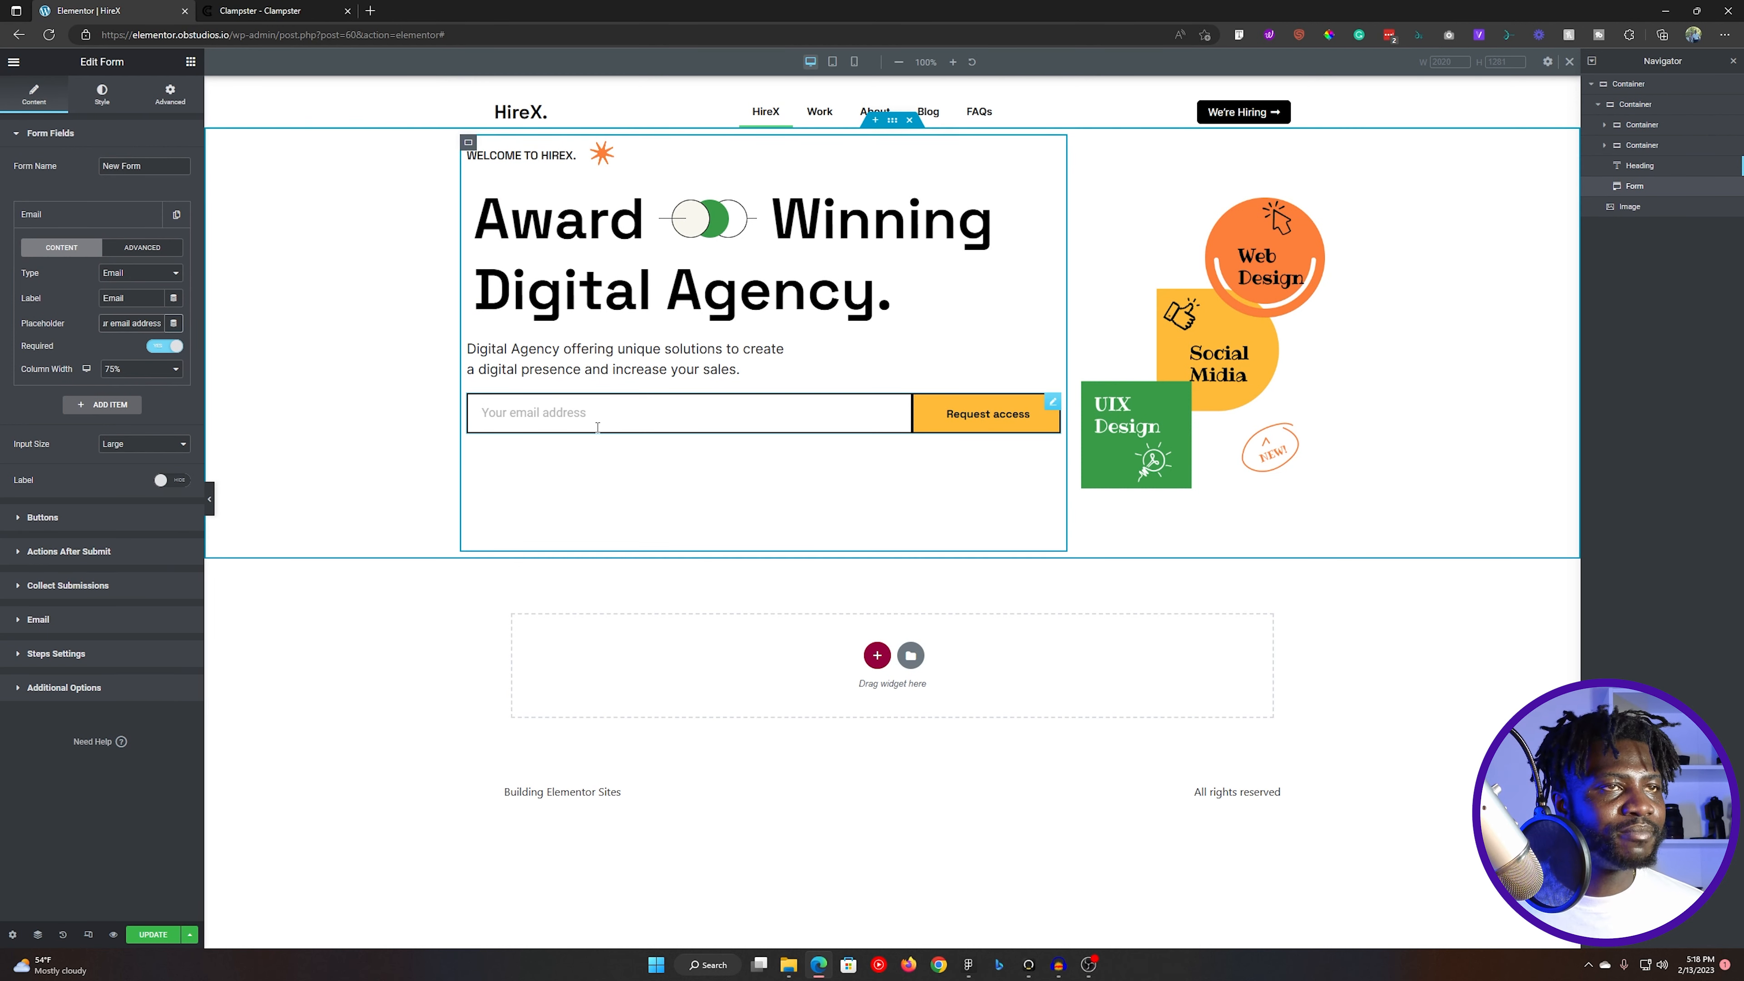
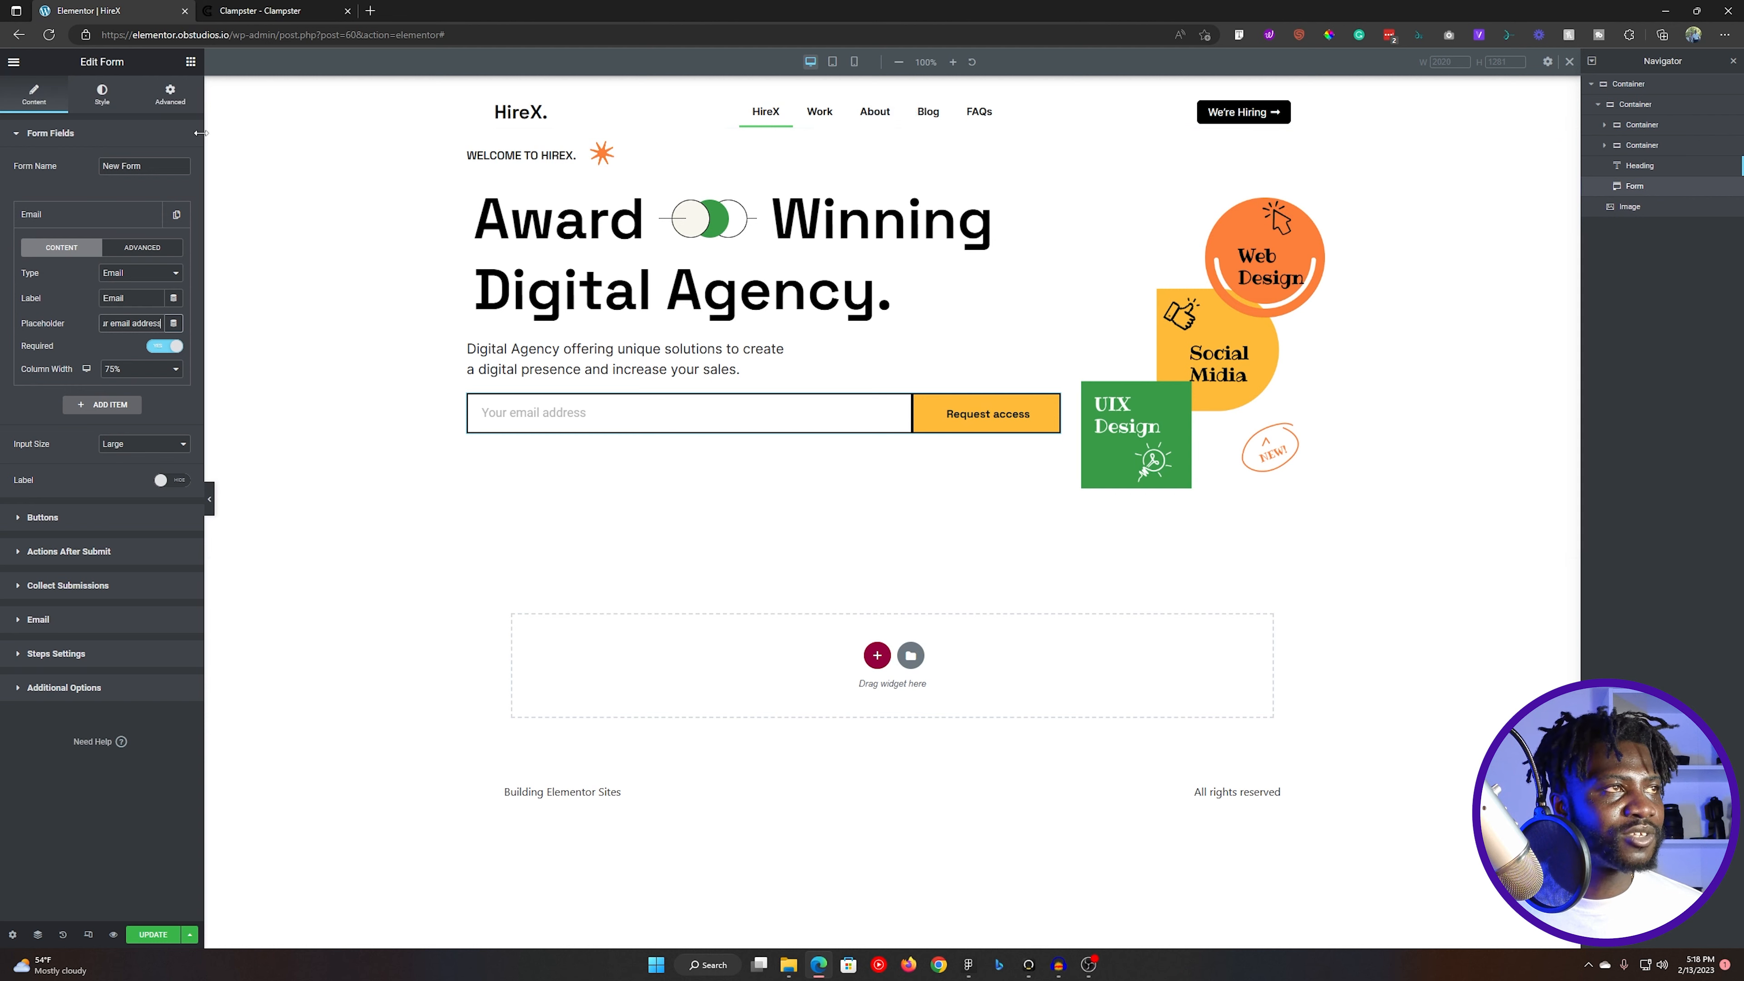
- Add a black box shadow to the form widget and set its blur to 0
left_click(171, 96)
left_click(106, 133)
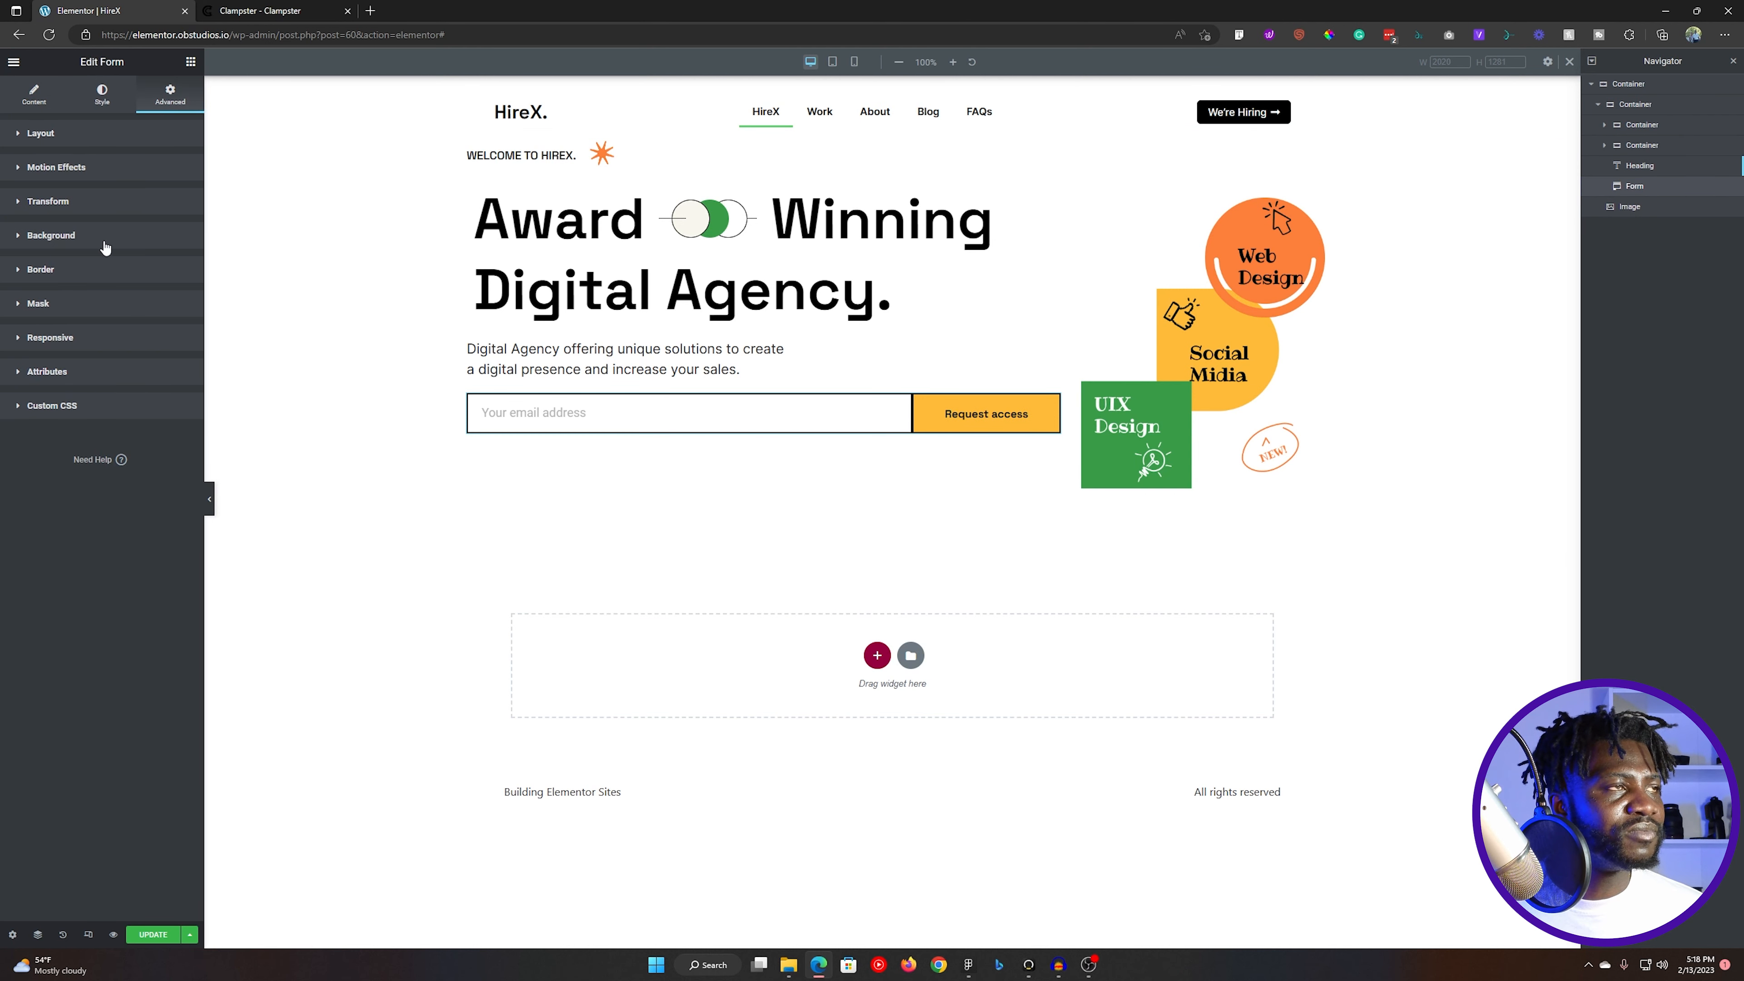
left_click(78, 275)
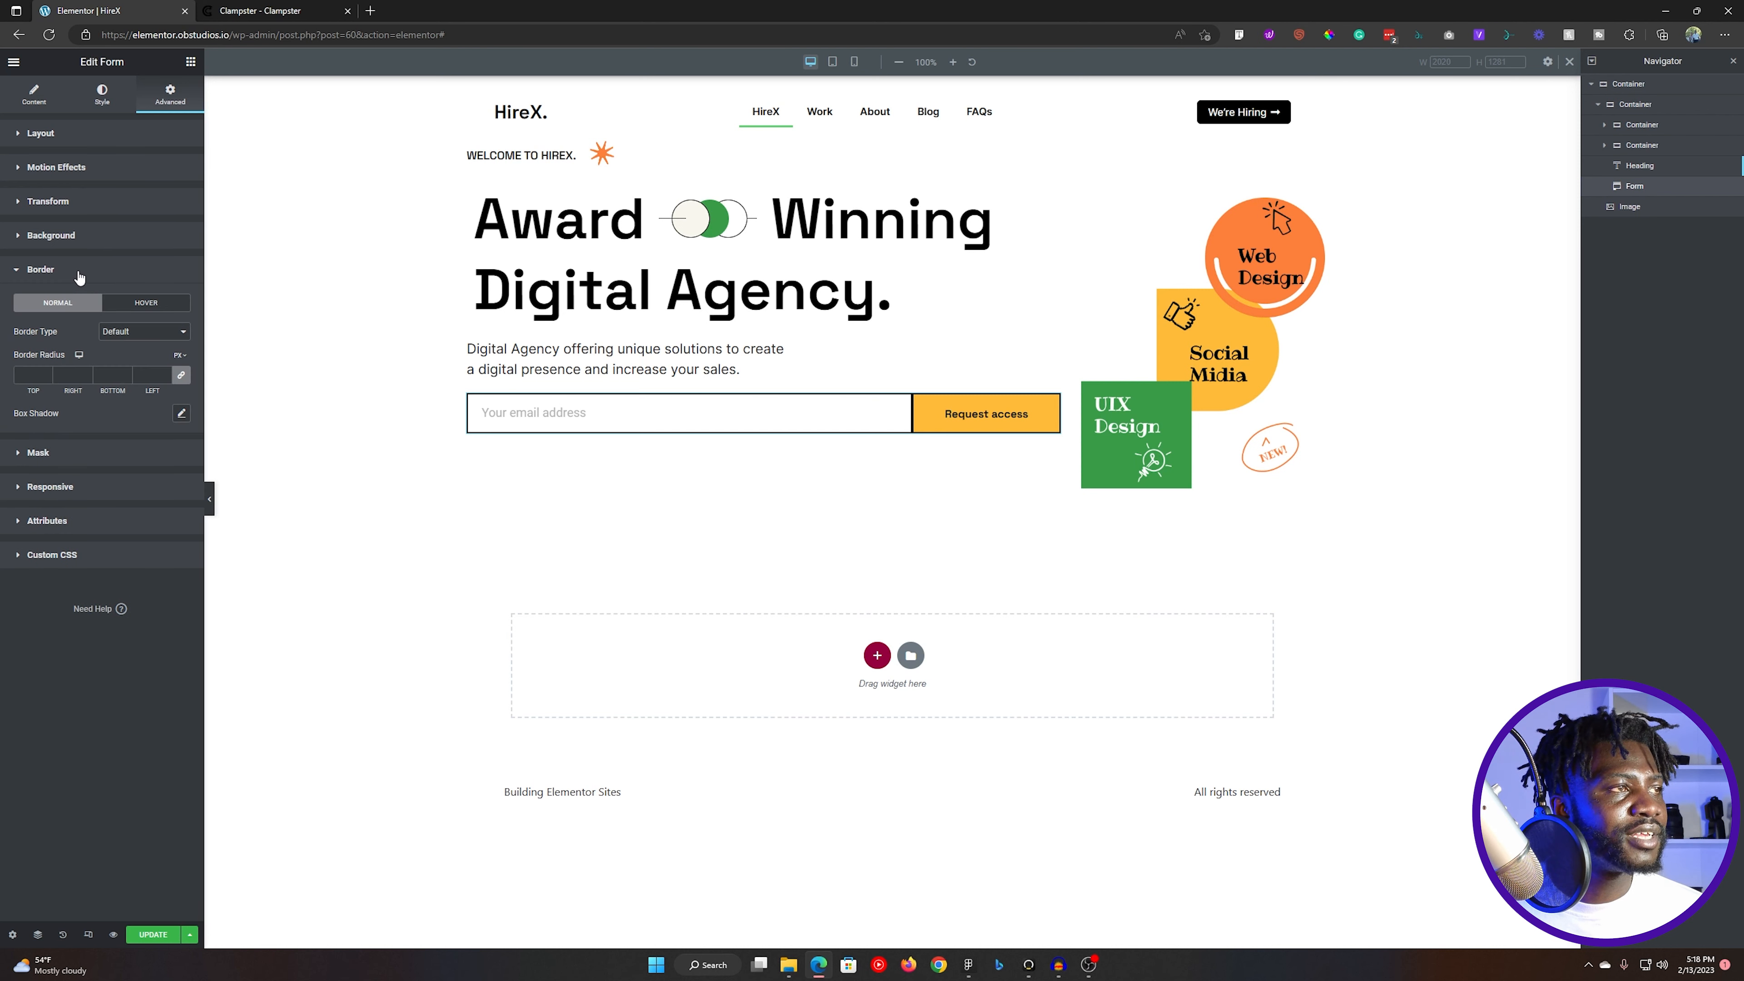
left_click(182, 414)
left_click(172, 450)
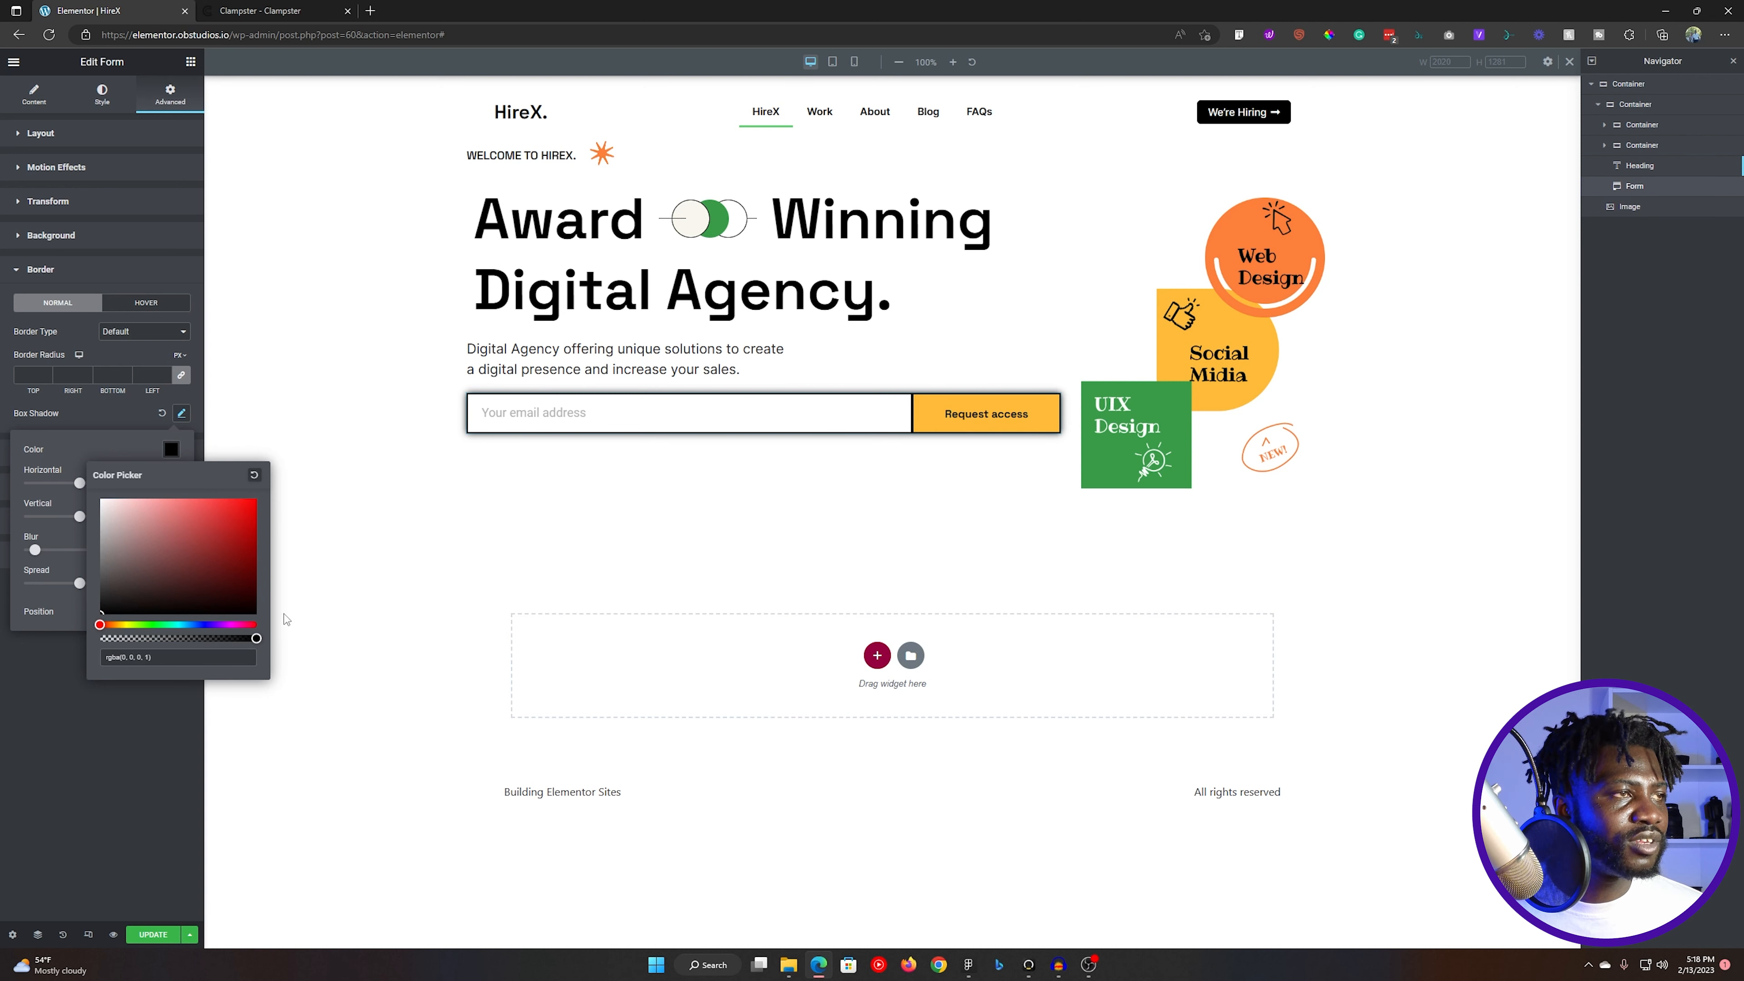
left_click(127, 412)
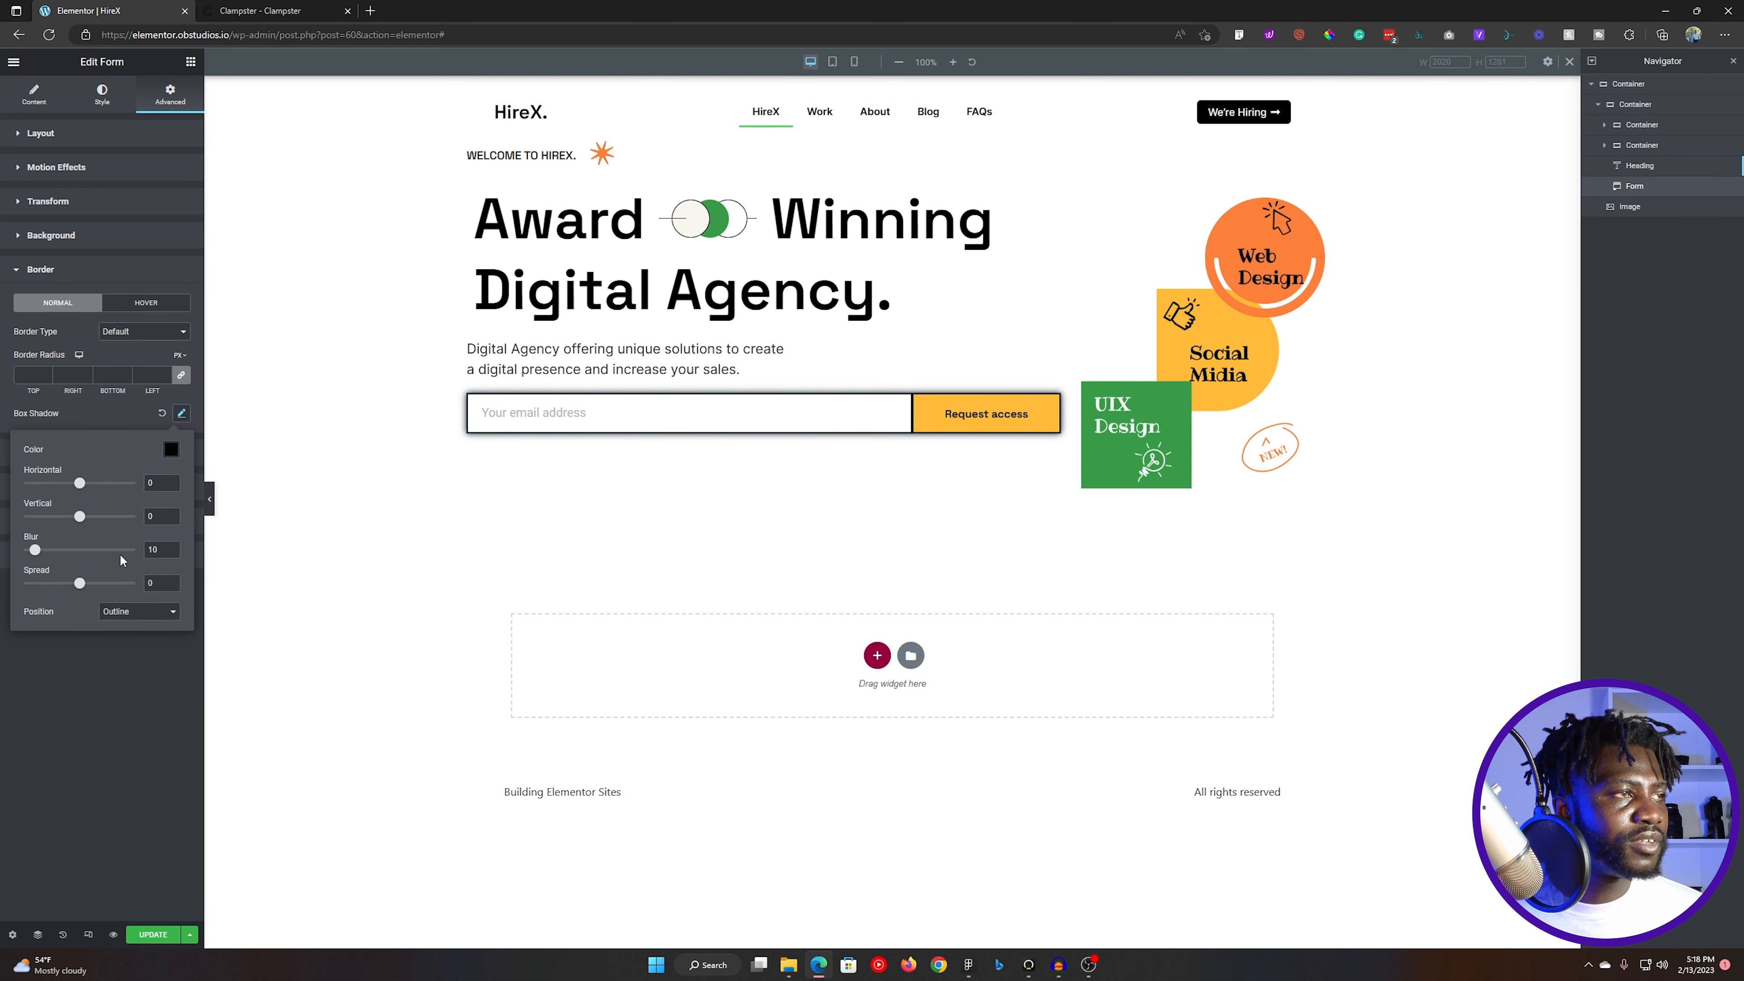
left_click(6, 553)
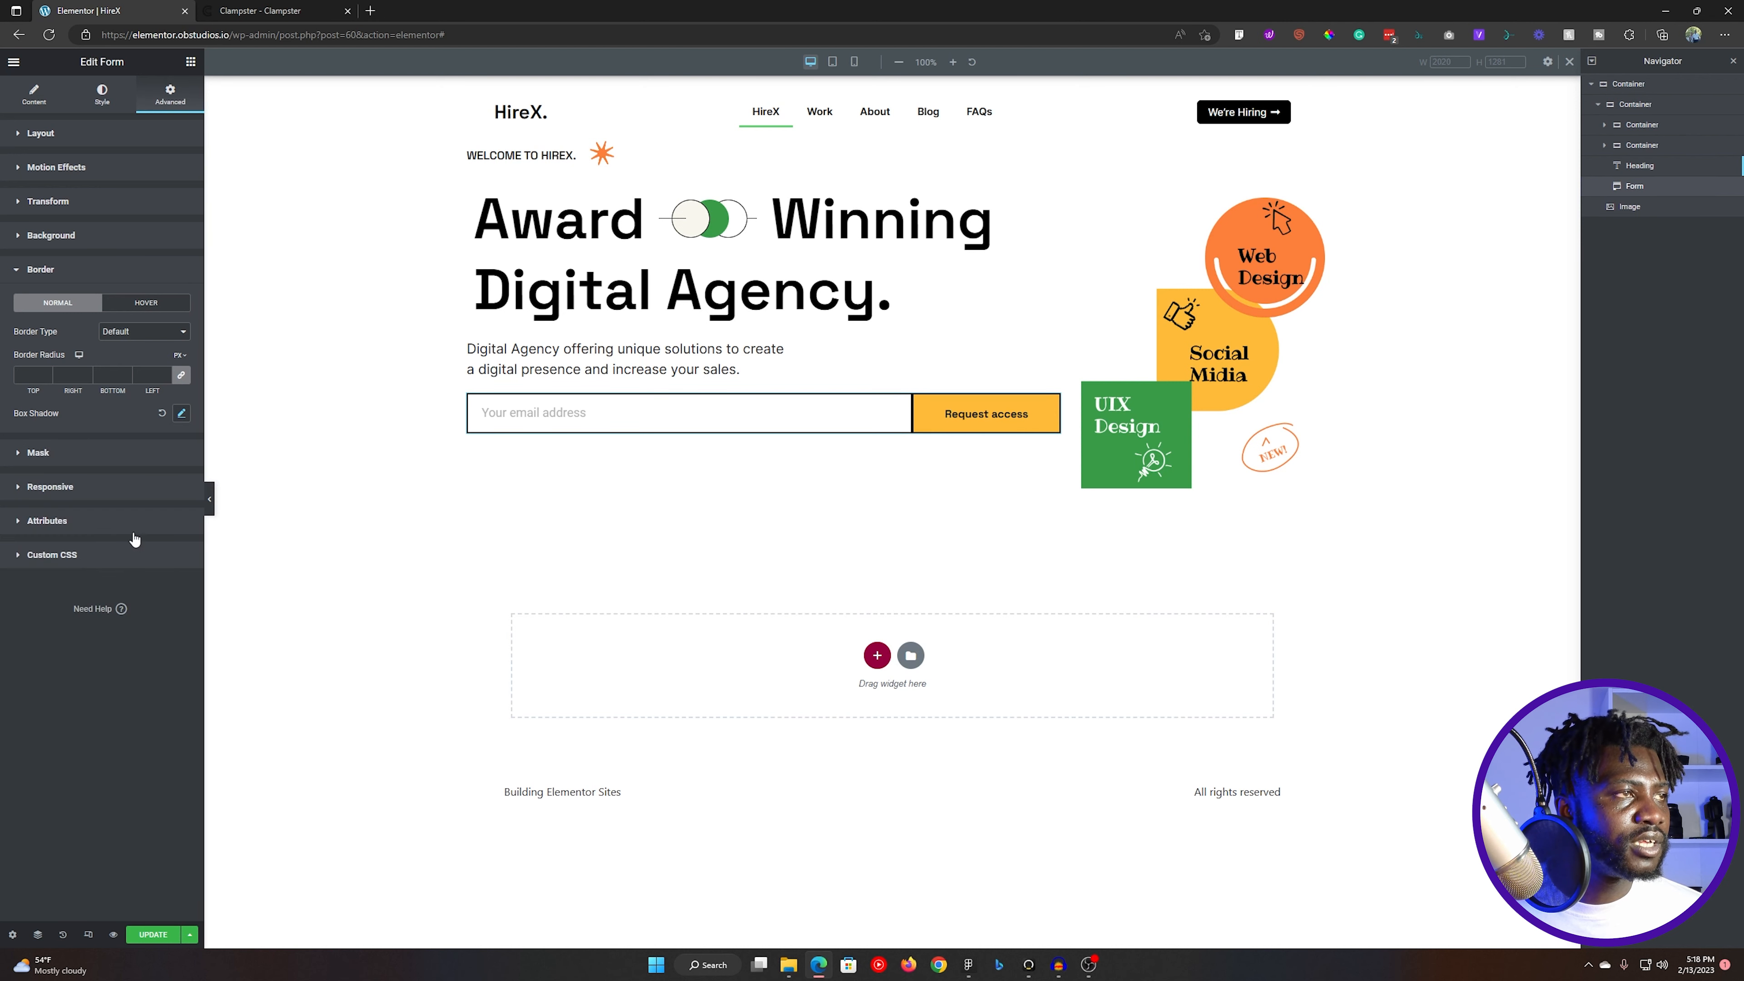
- Set the form shadow's vertical and horizontal offsets to 4, comparing it with the Figma design
left_click(181, 413)
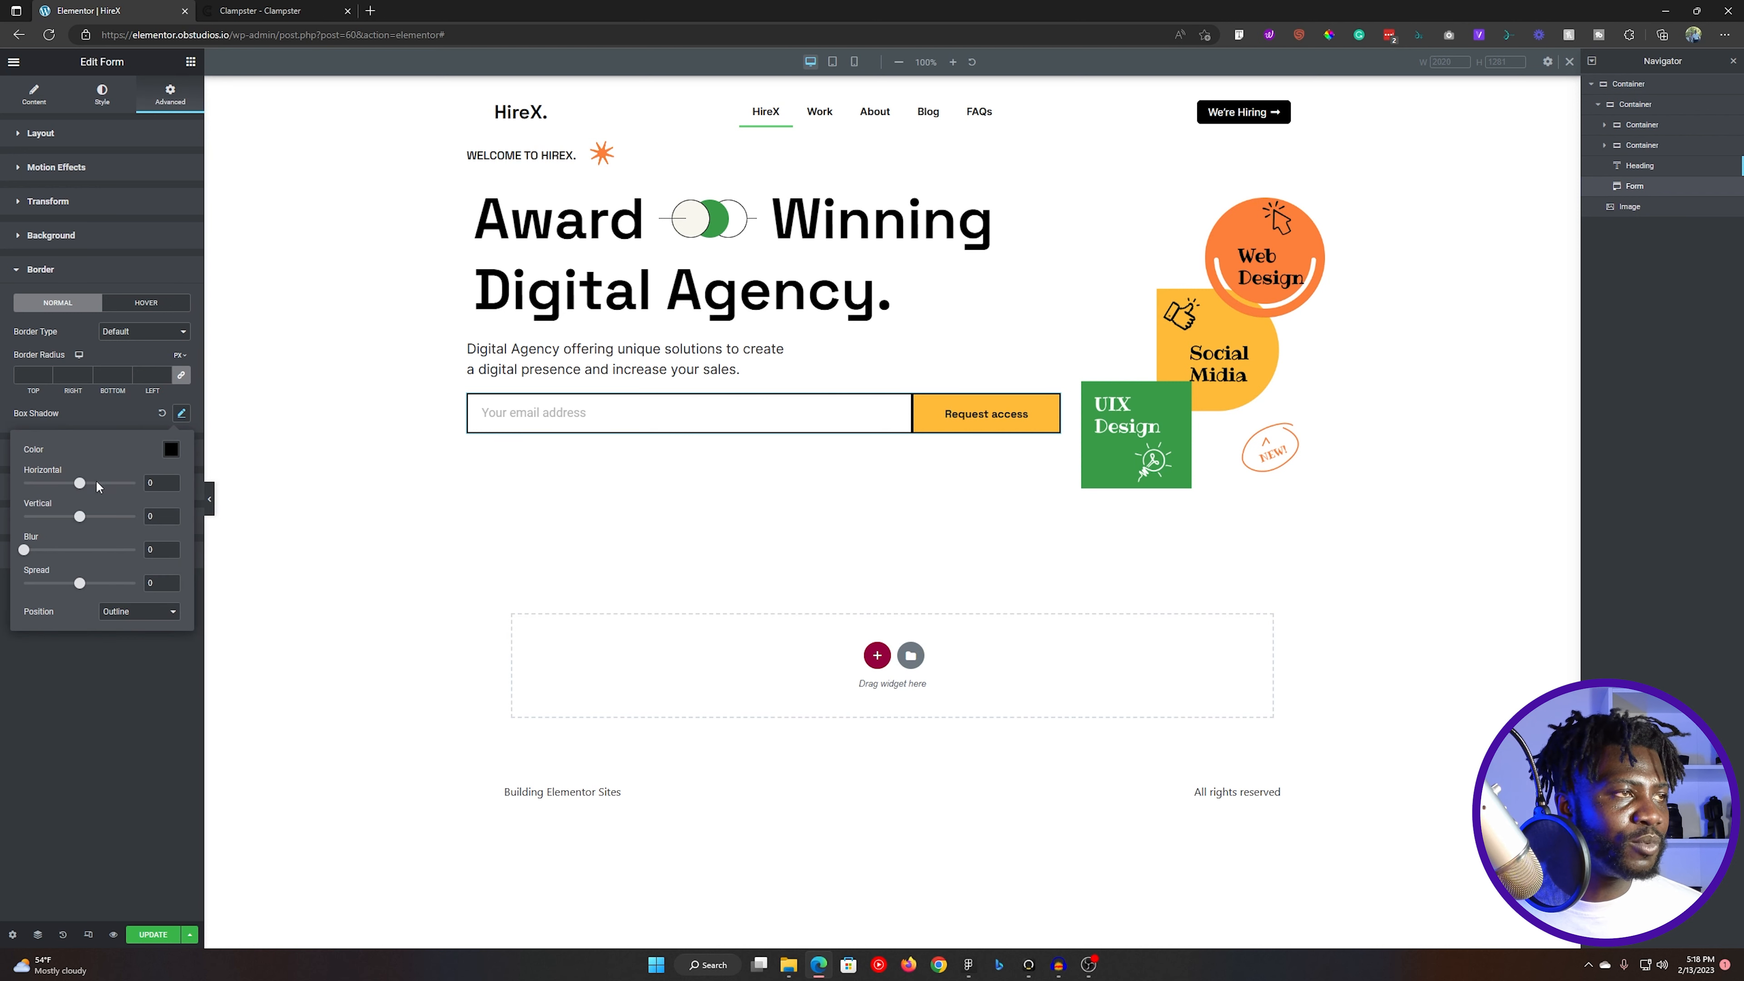
left_click_drag(80, 519, 82, 519)
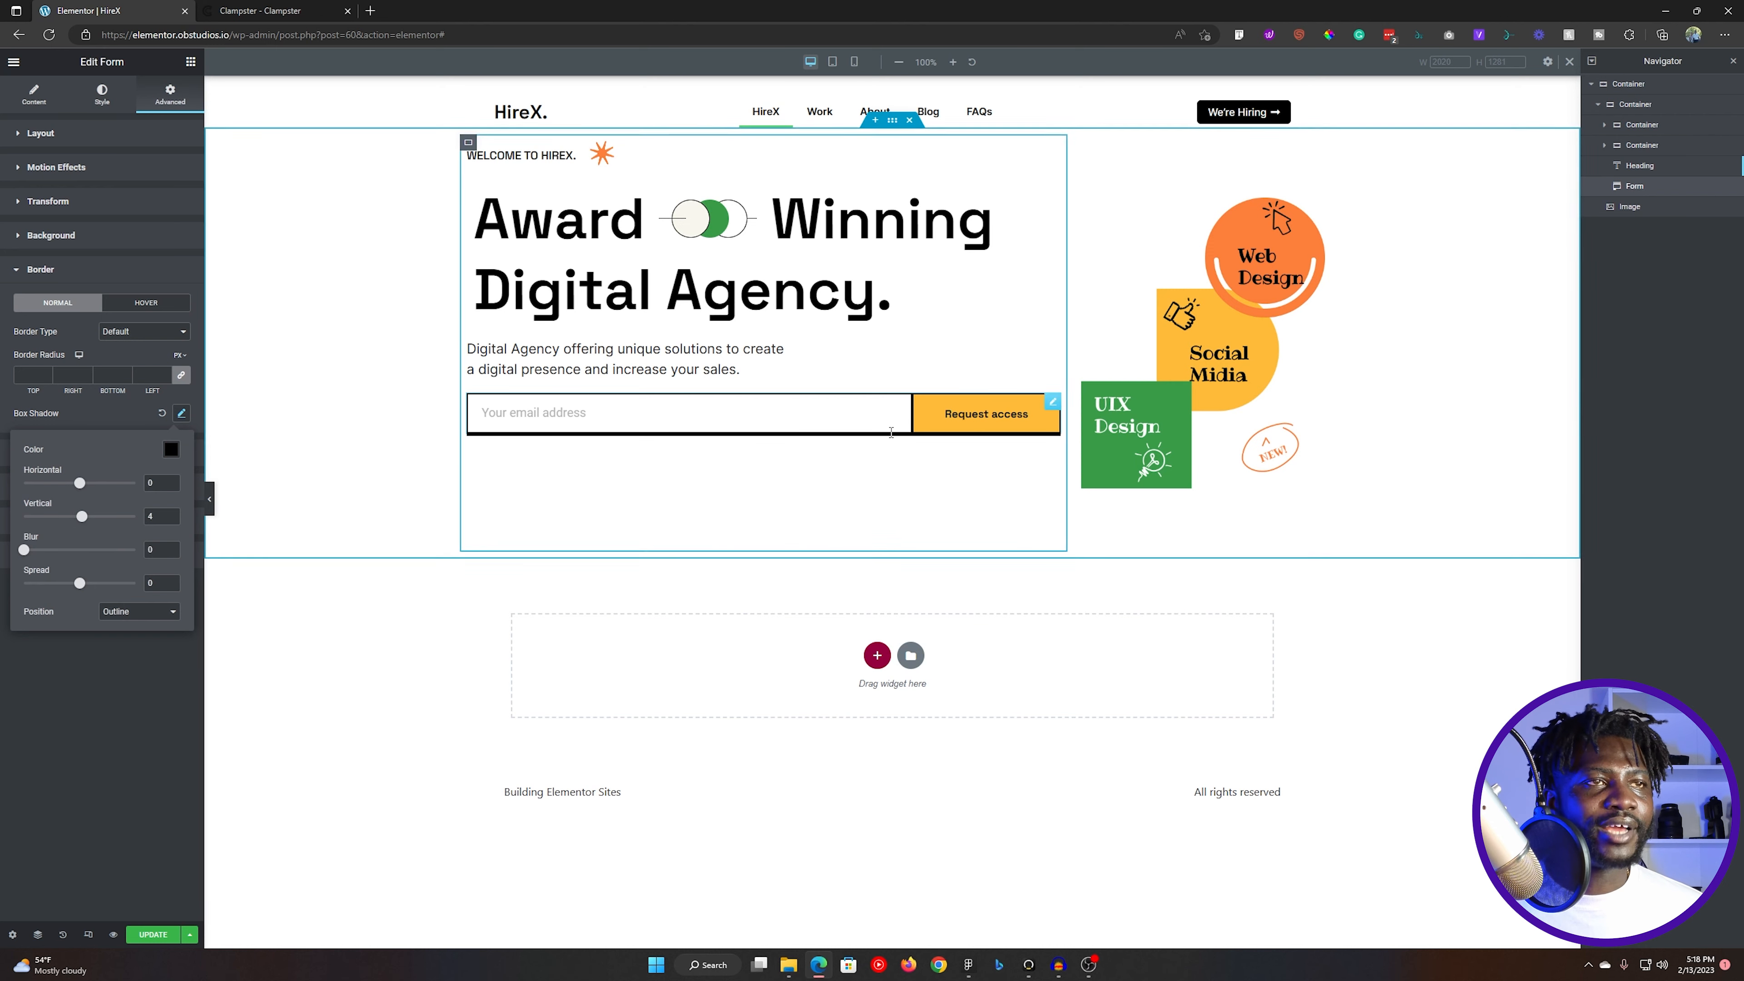
key("alt+Tab")
key("alt+Tab")
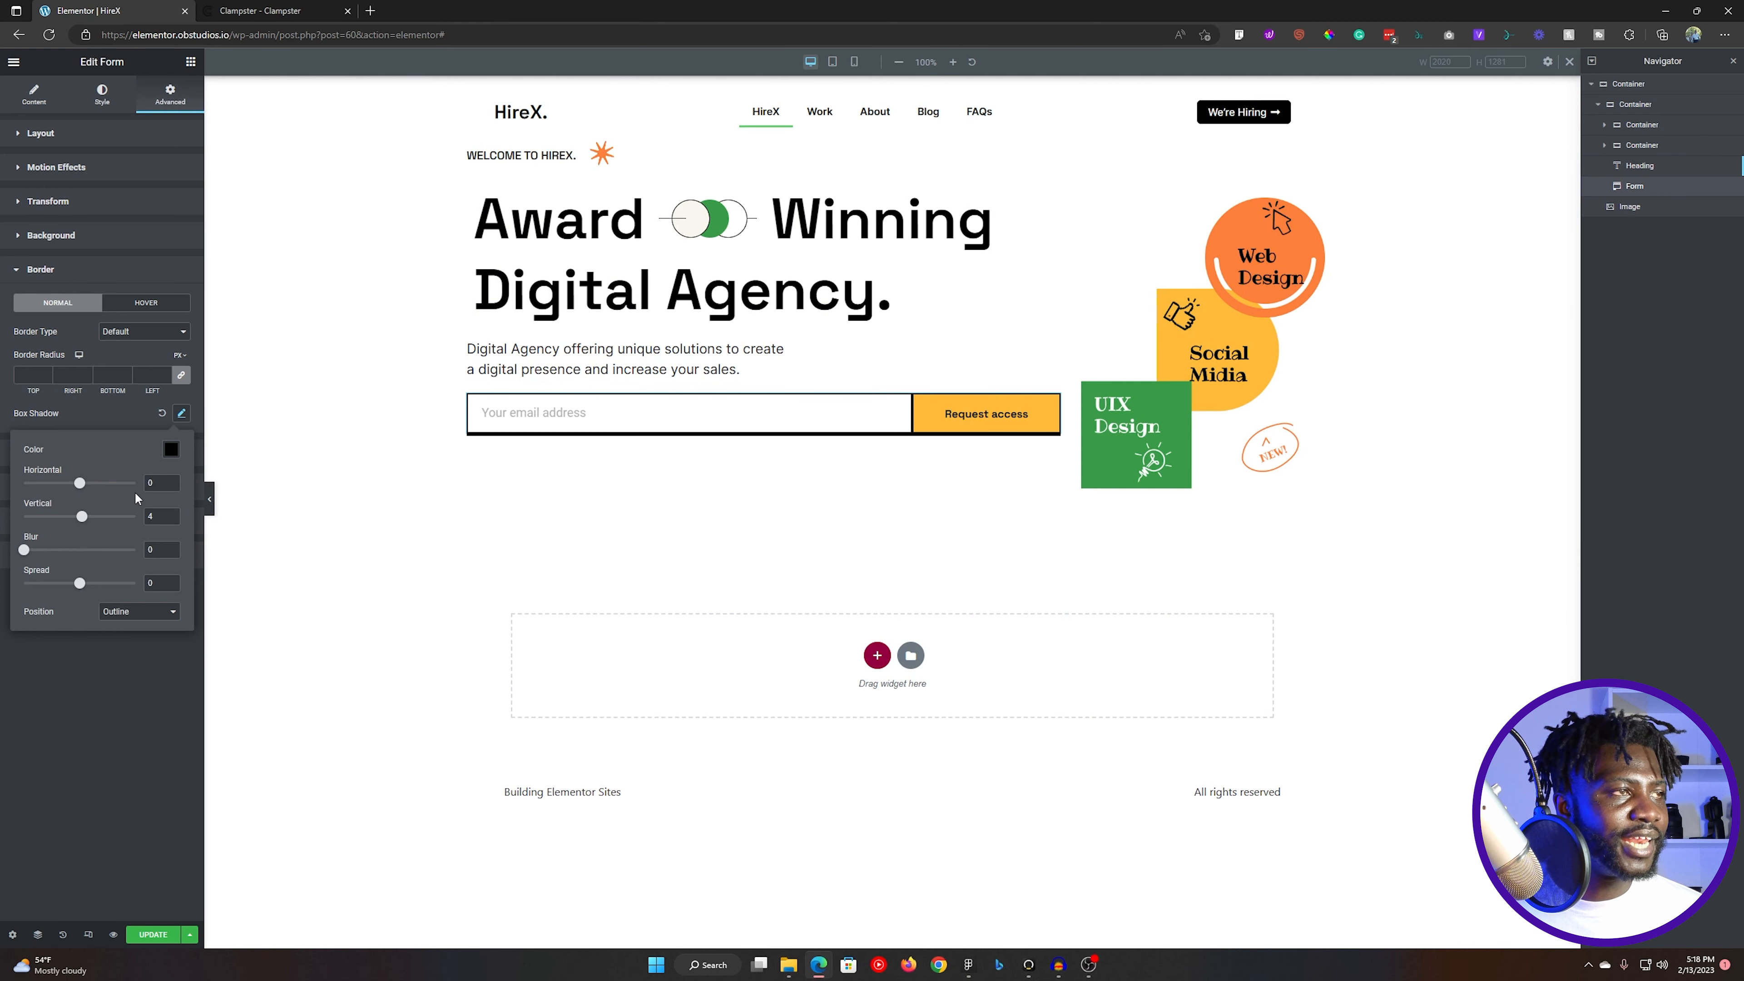
left_click_drag(81, 484, 84, 484)
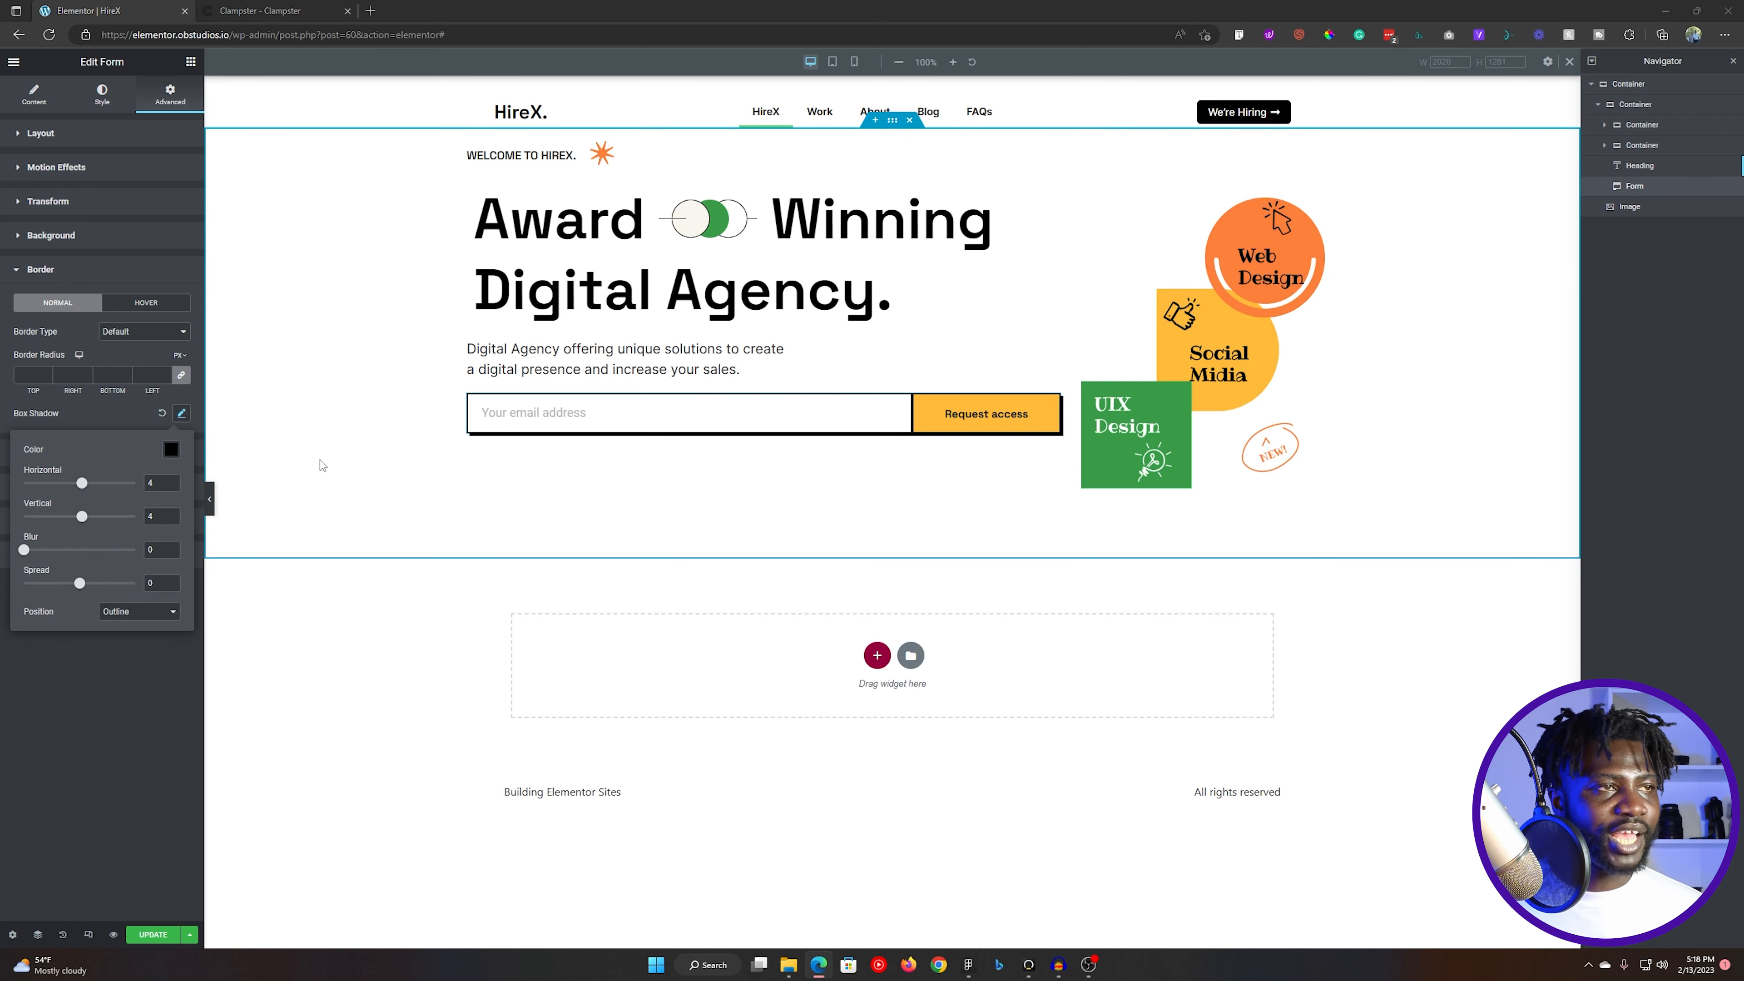
key("alt+Tab")
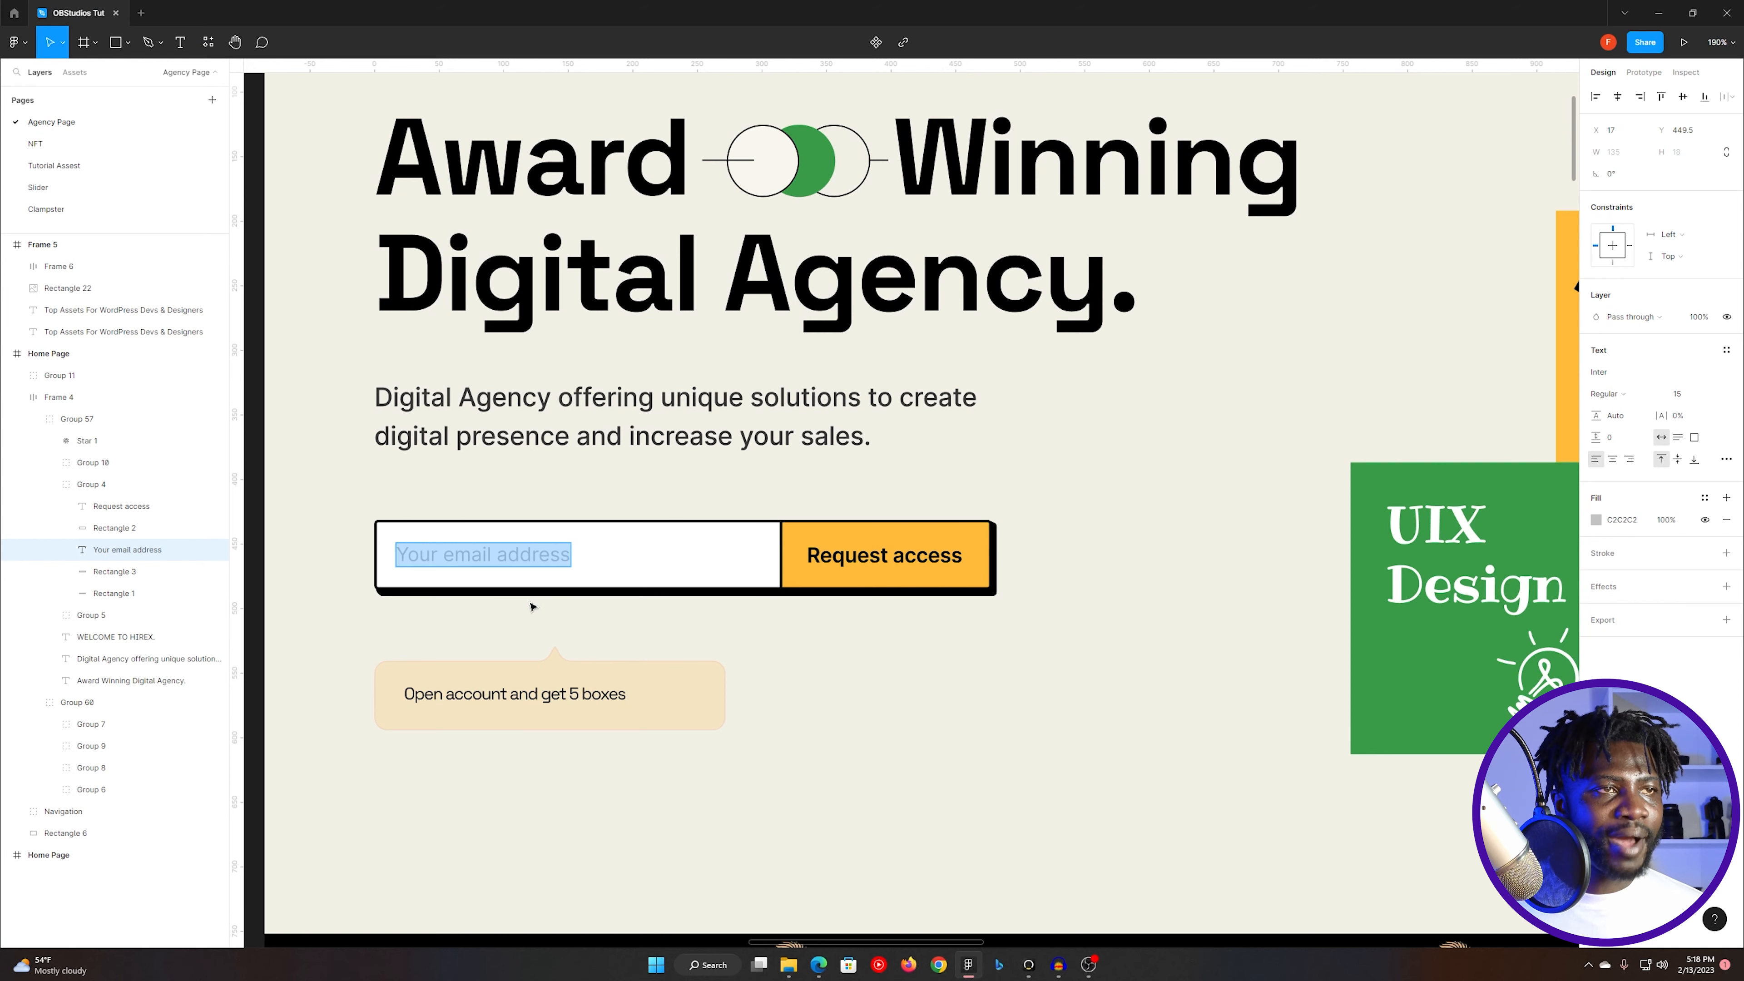
key("alt+Tab")
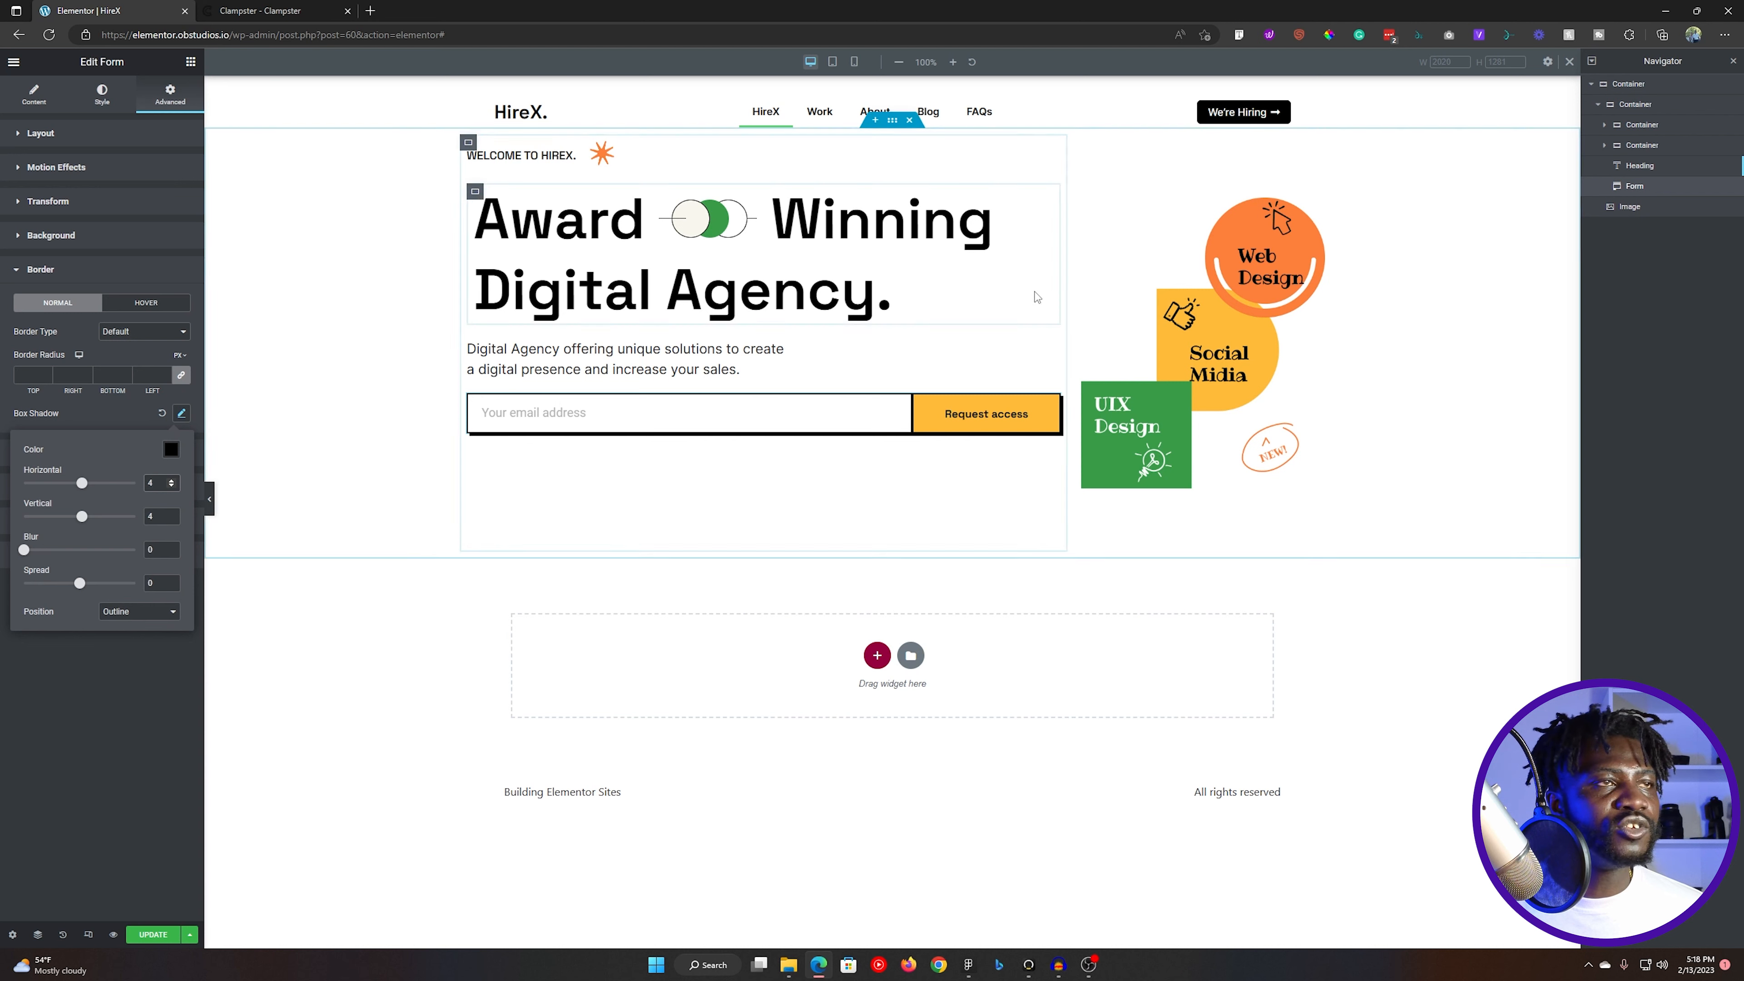
- Open the form's field styling and examine the corner radii of the email form group and its white input rectangle in Figma
left_click(101, 97)
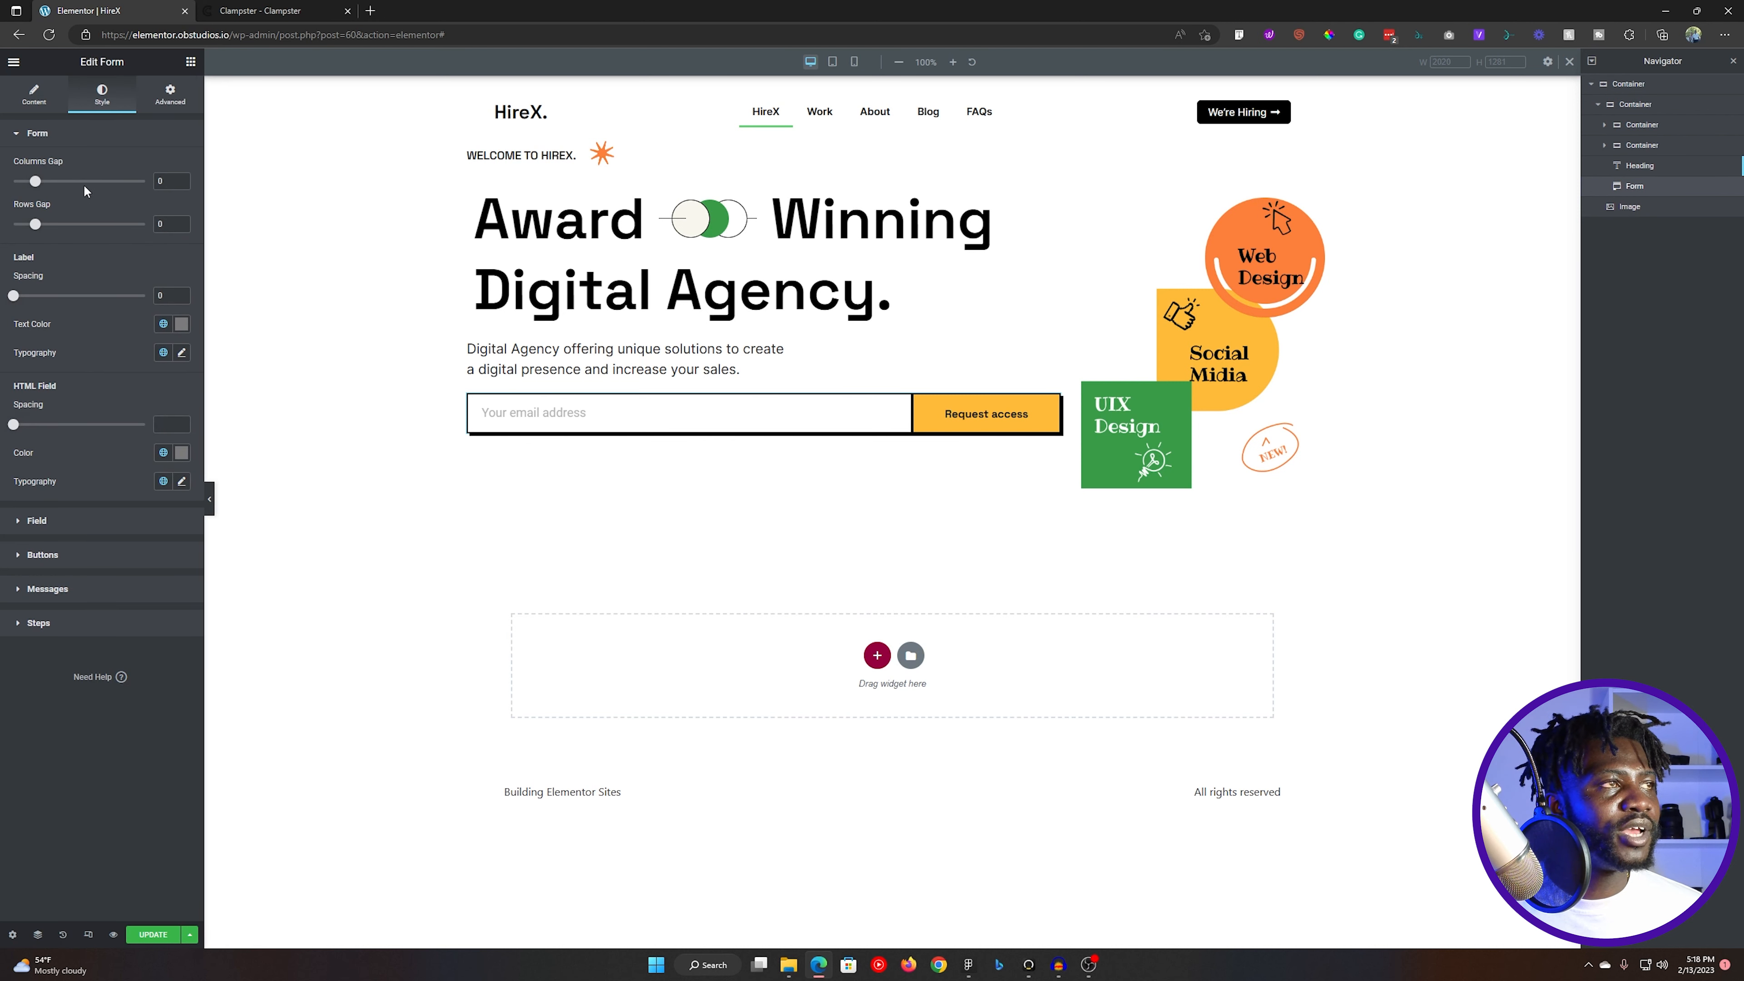
left_click(74, 523)
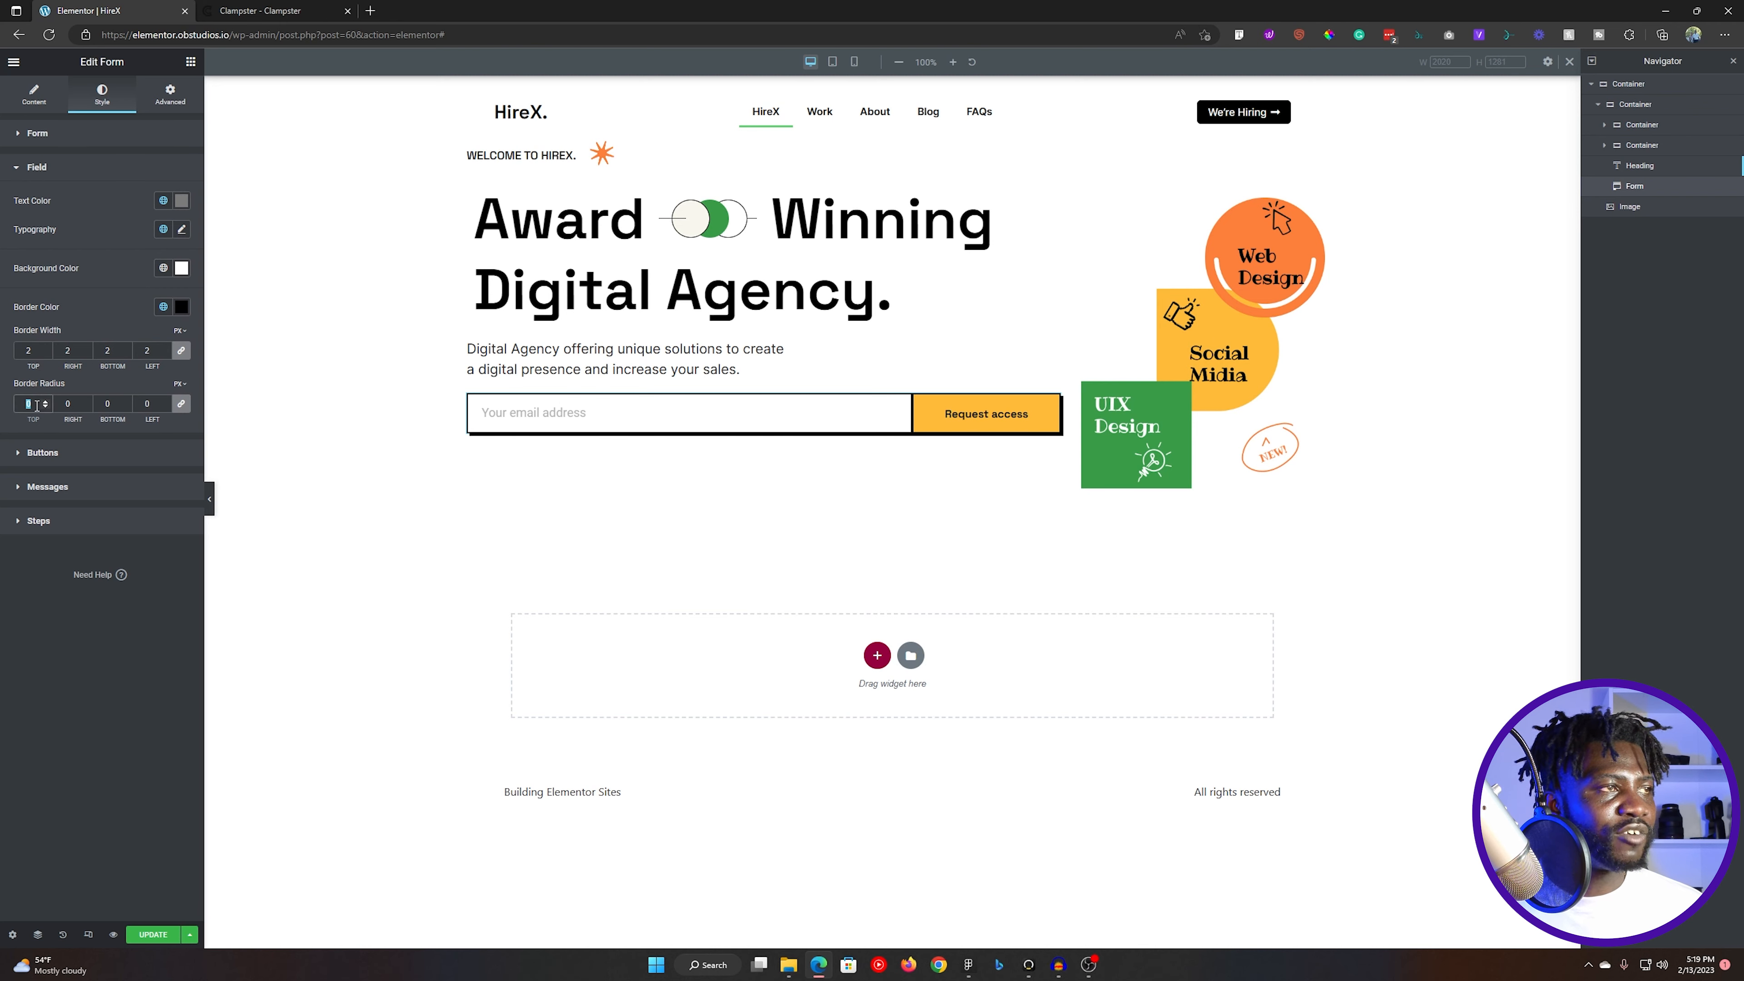
key("alt+Tab")
left_click(902, 549)
key("Escape")
double_click(911, 532)
double_click(911, 532)
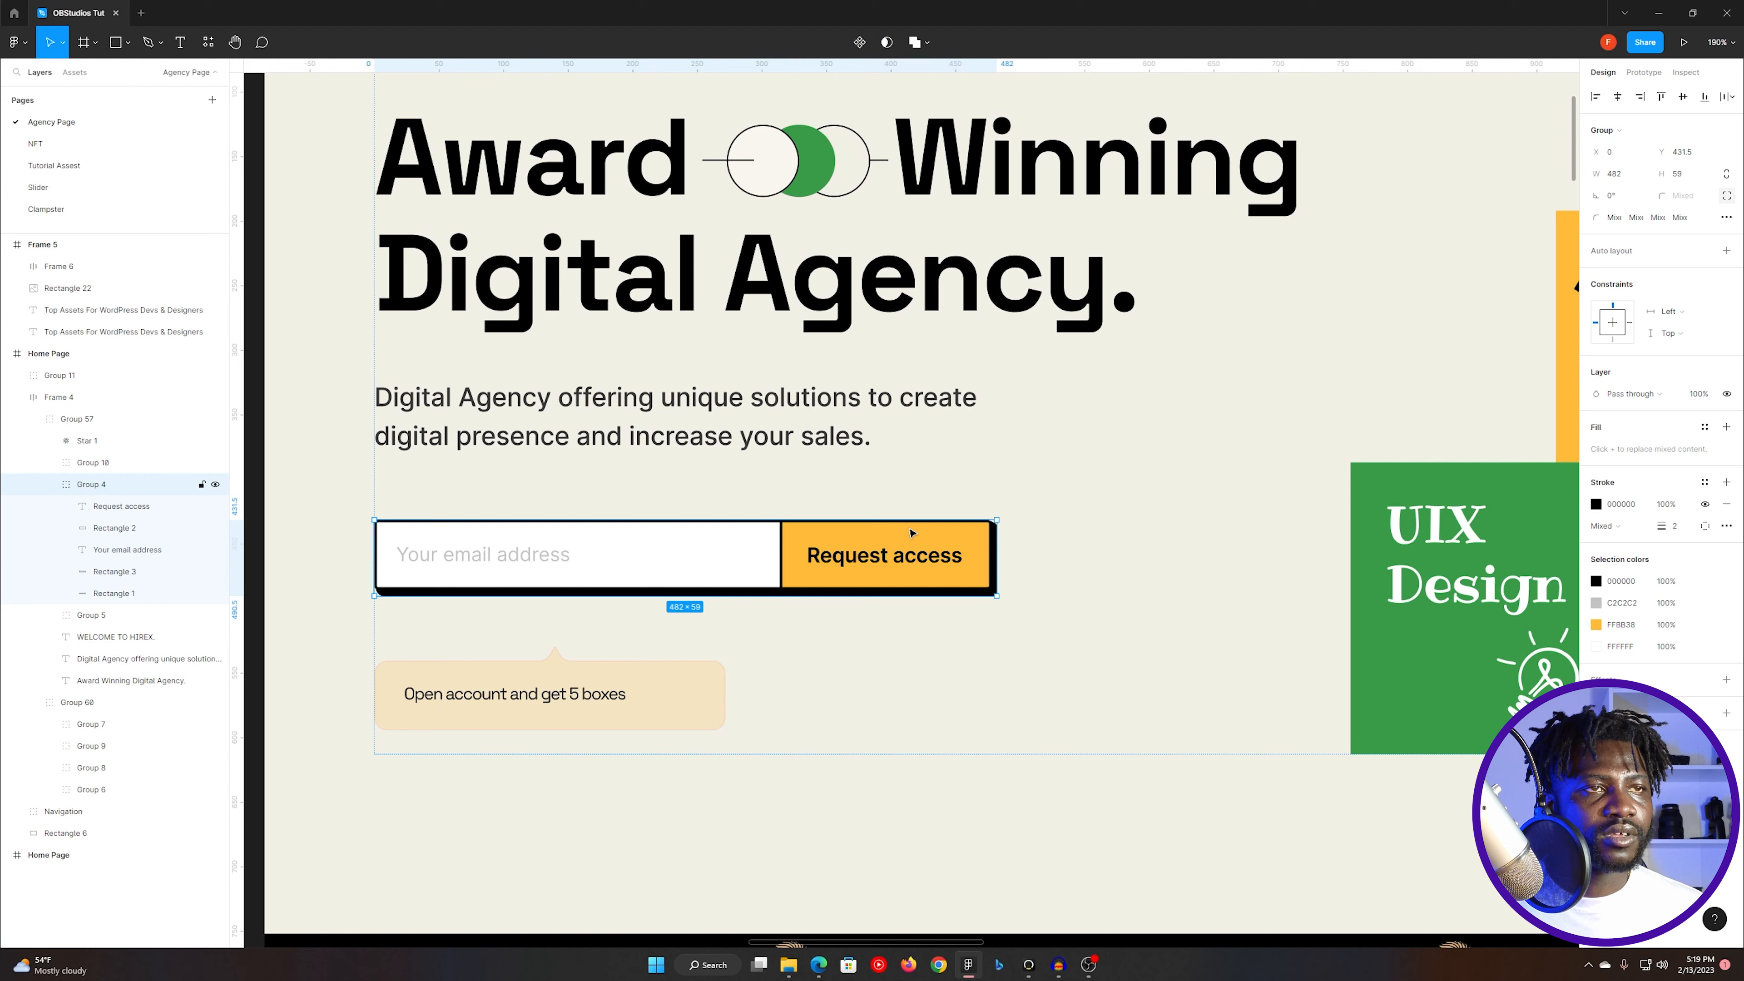
double_click(910, 532)
key("Escape")
left_click(910, 532)
double_click(910, 532)
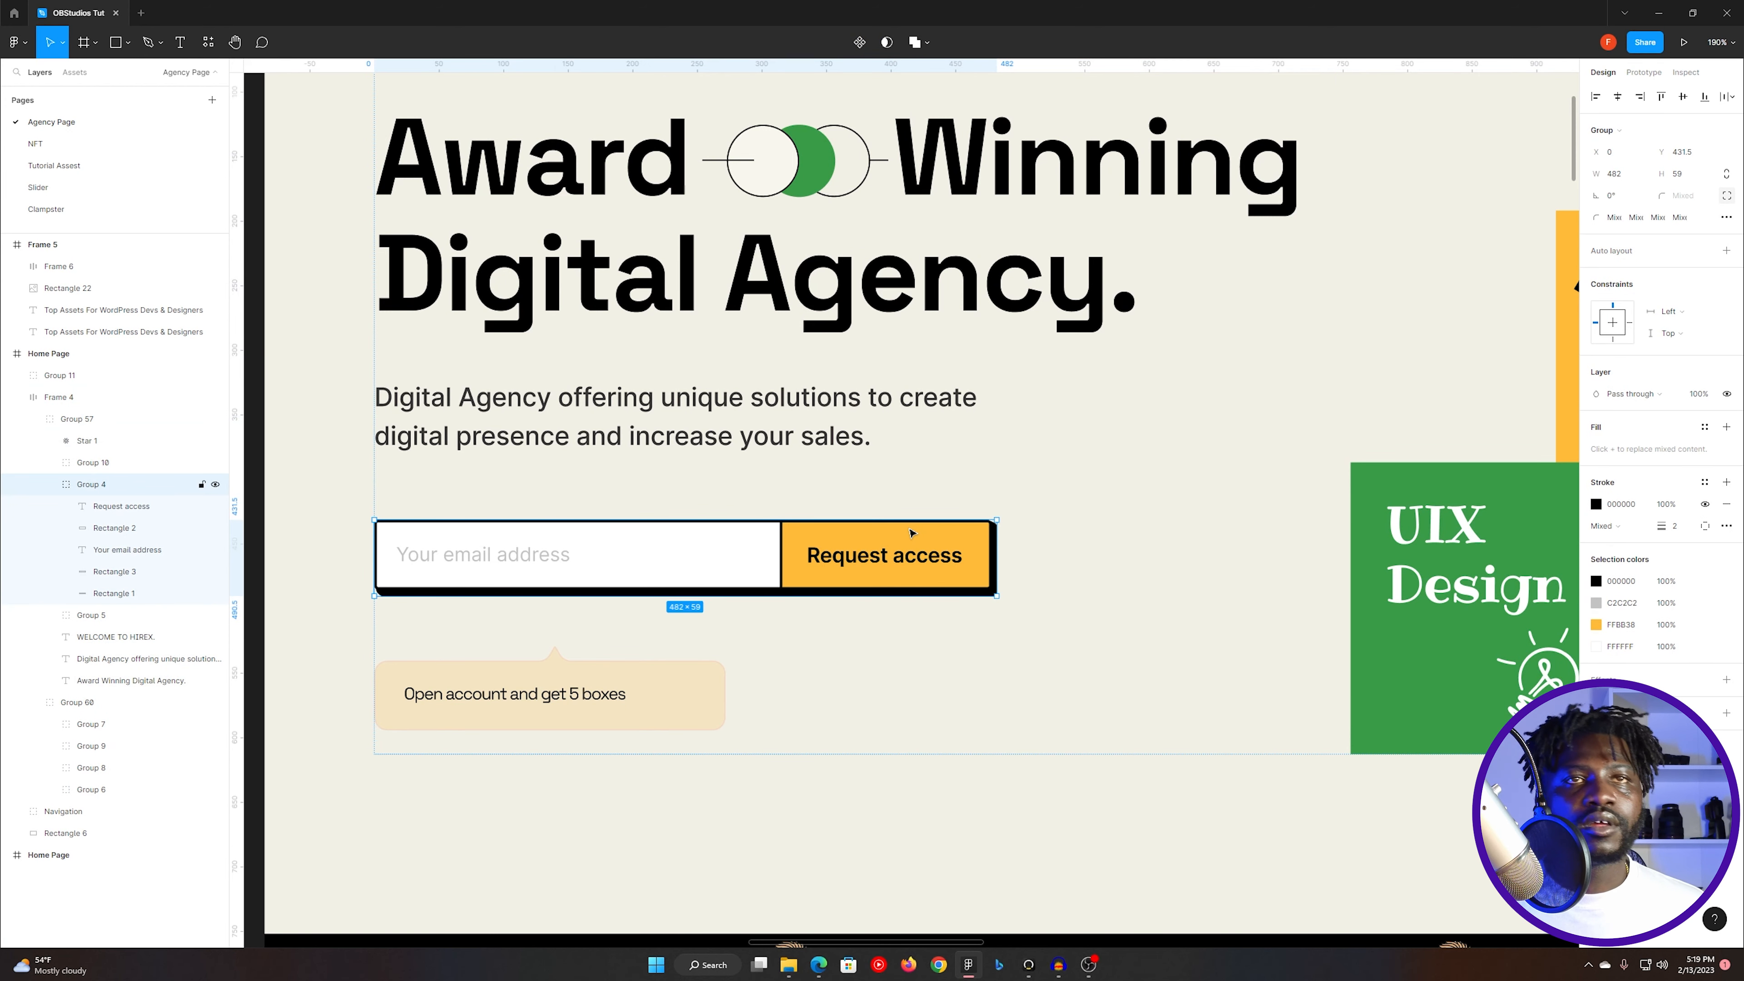
left_click(1727, 197)
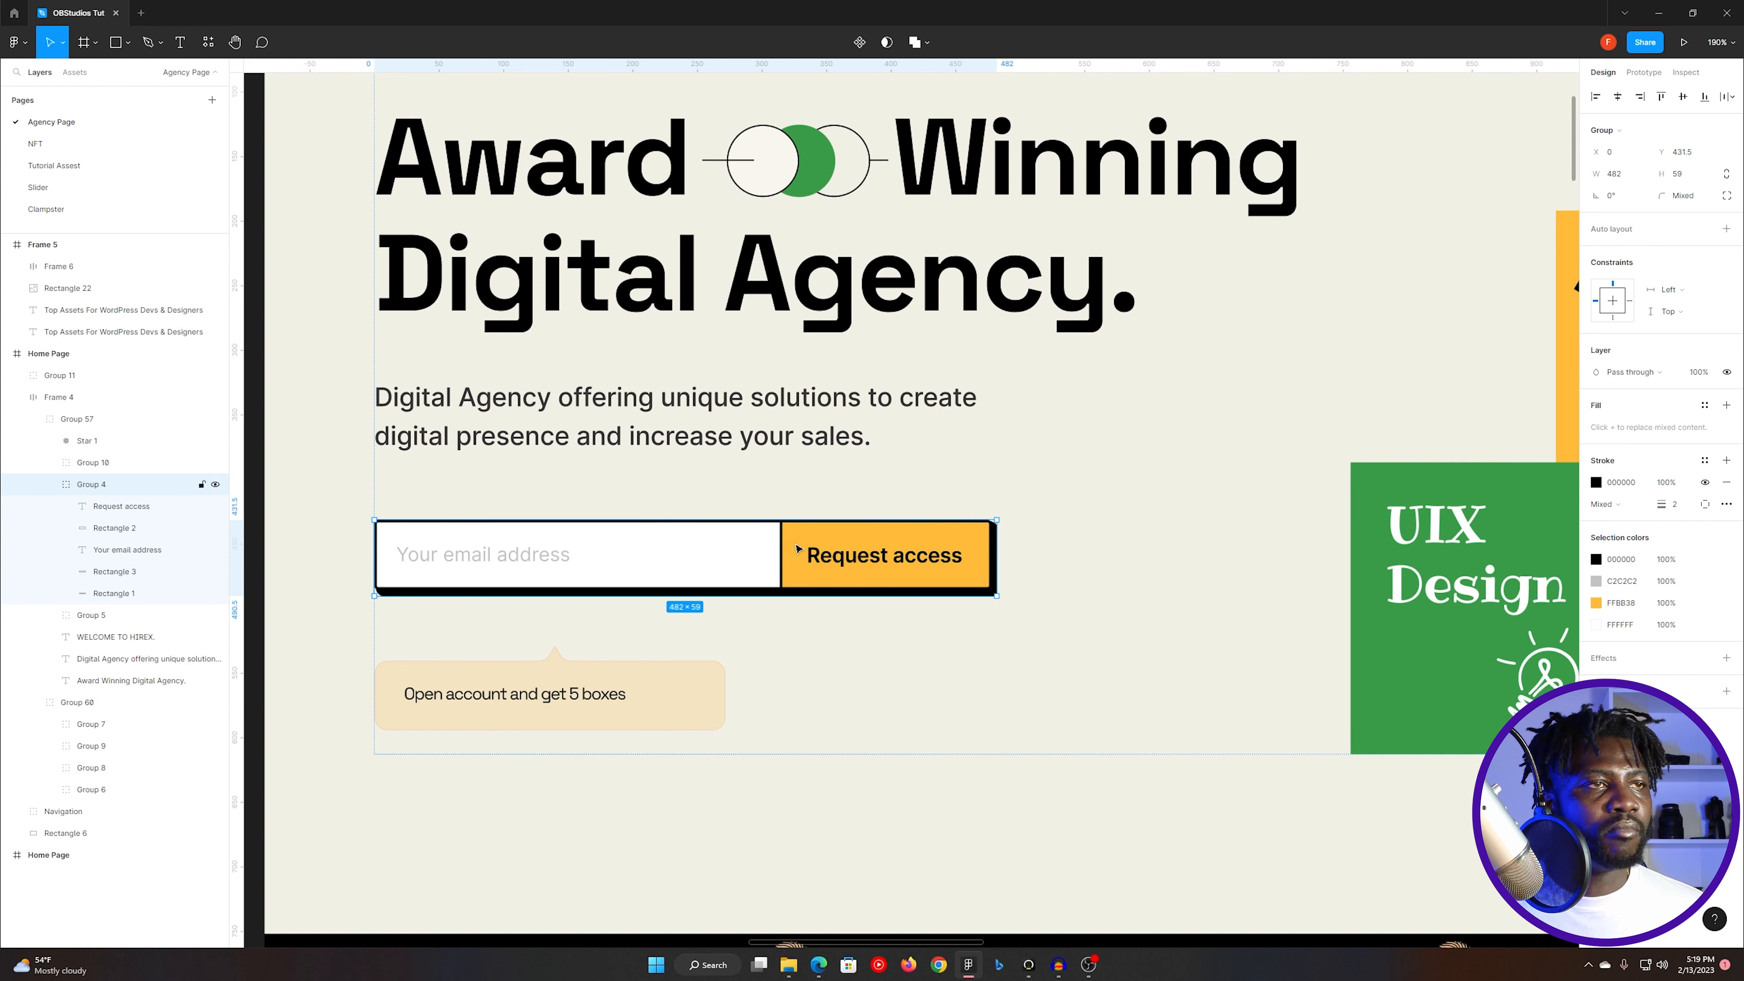
double_click(410, 587)
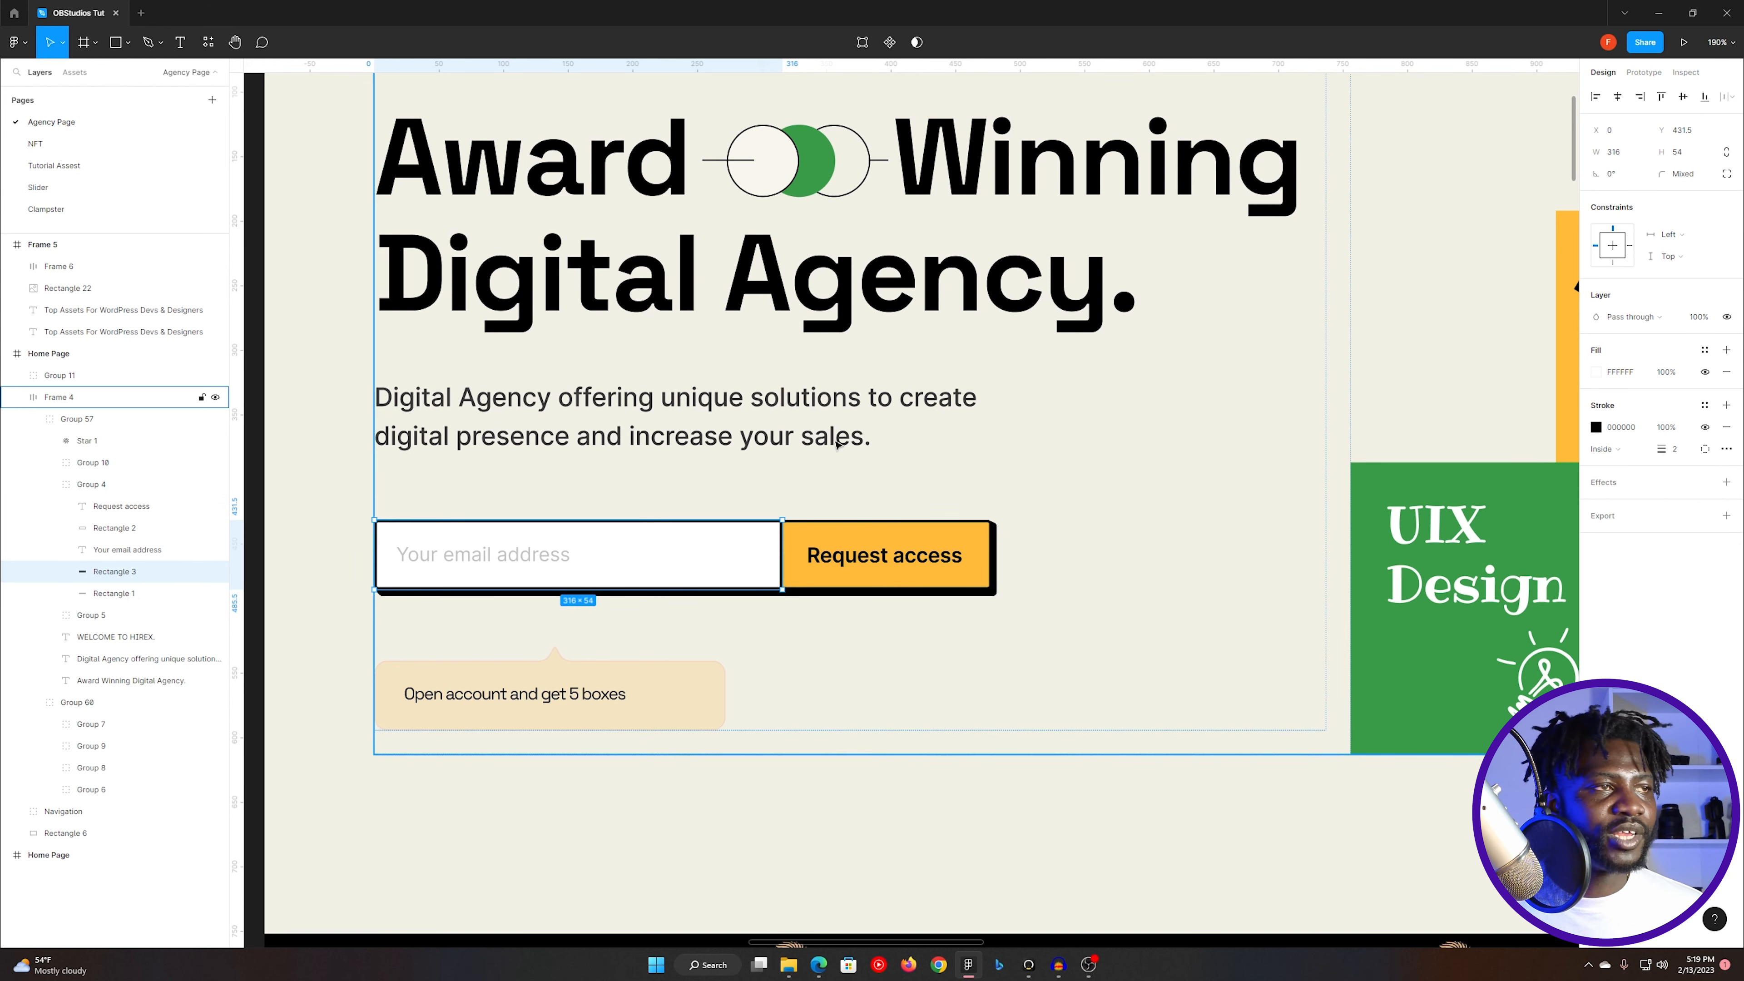
- Return to Elementor and set the email field's border radius to 5 px on all corners
key("alt+Tab")
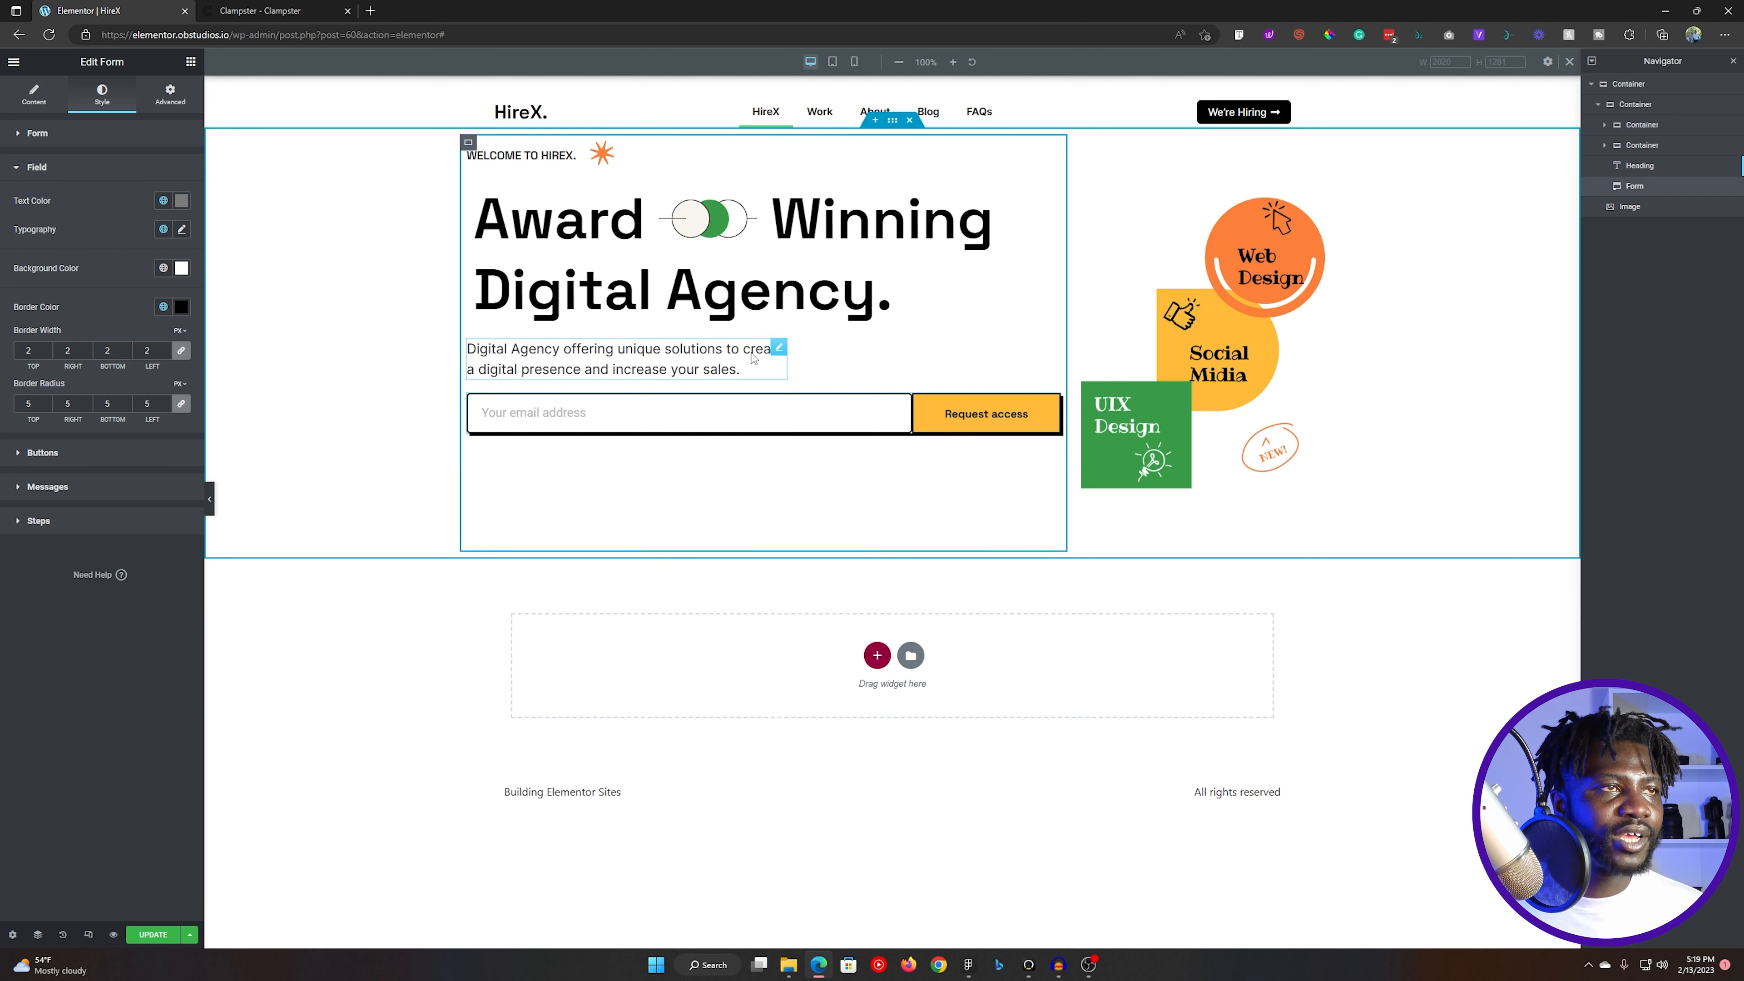
left_click(778, 271)
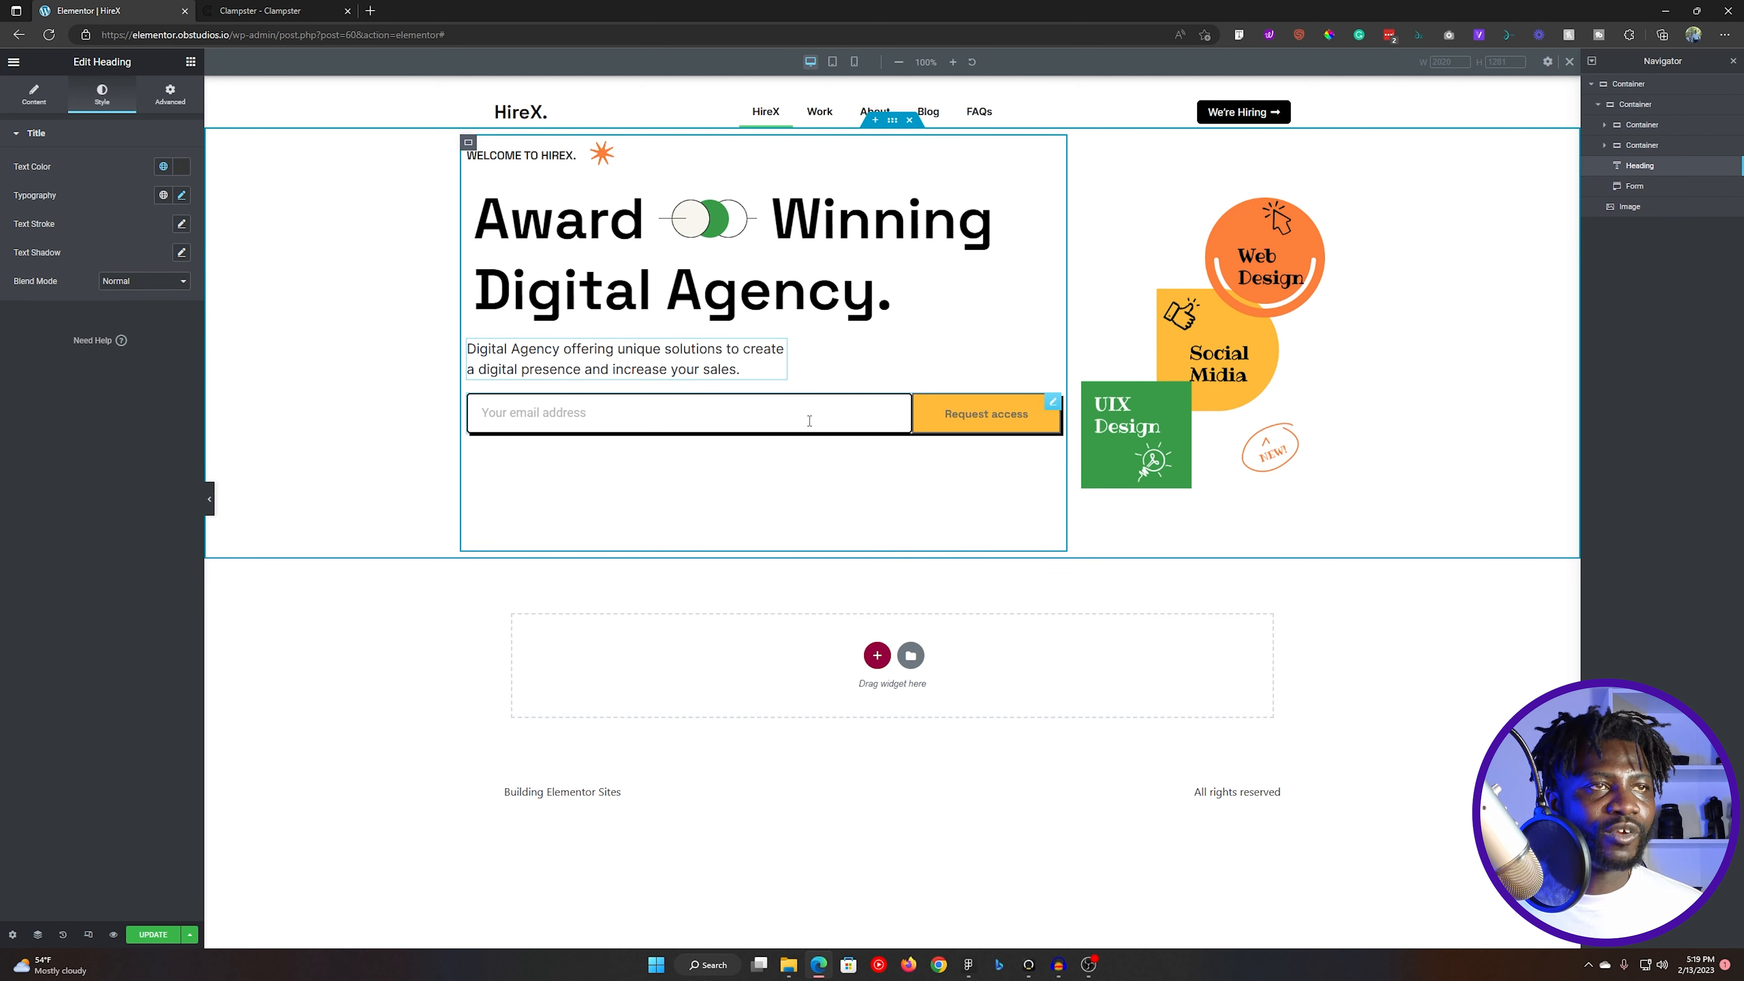
- Clear the custom hover text color of the form's submit button
left_click(1045, 405)
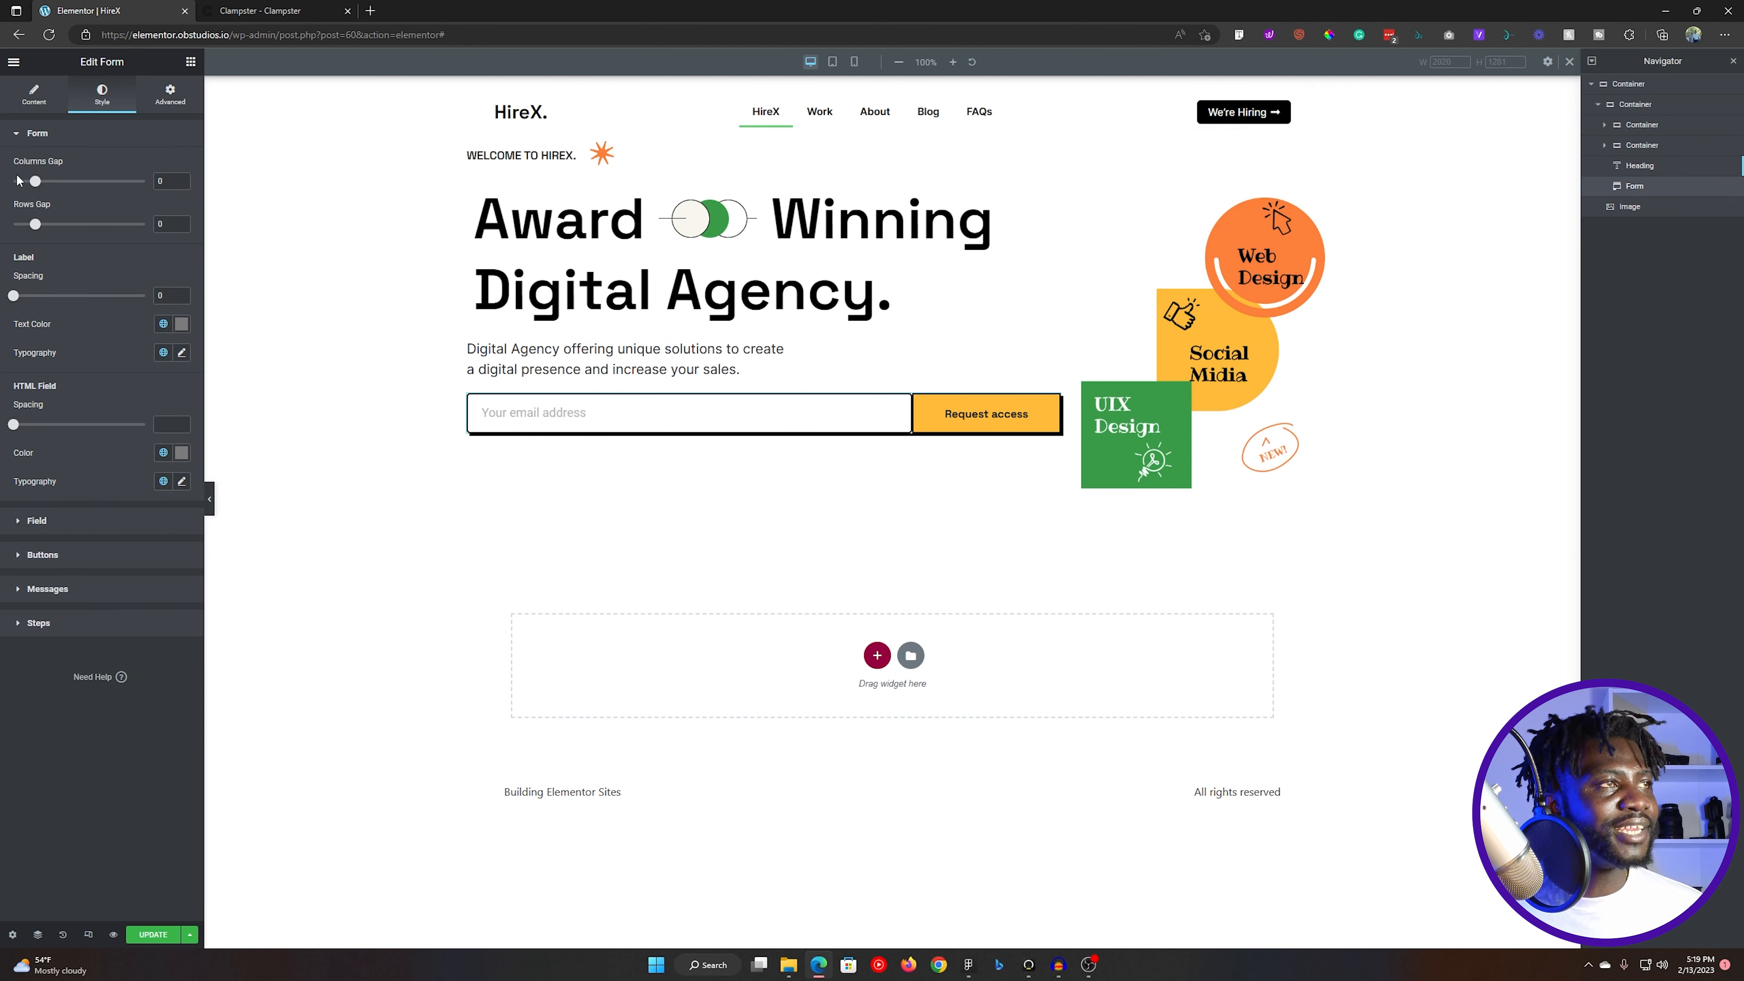
left_click(84, 138)
left_click(69, 201)
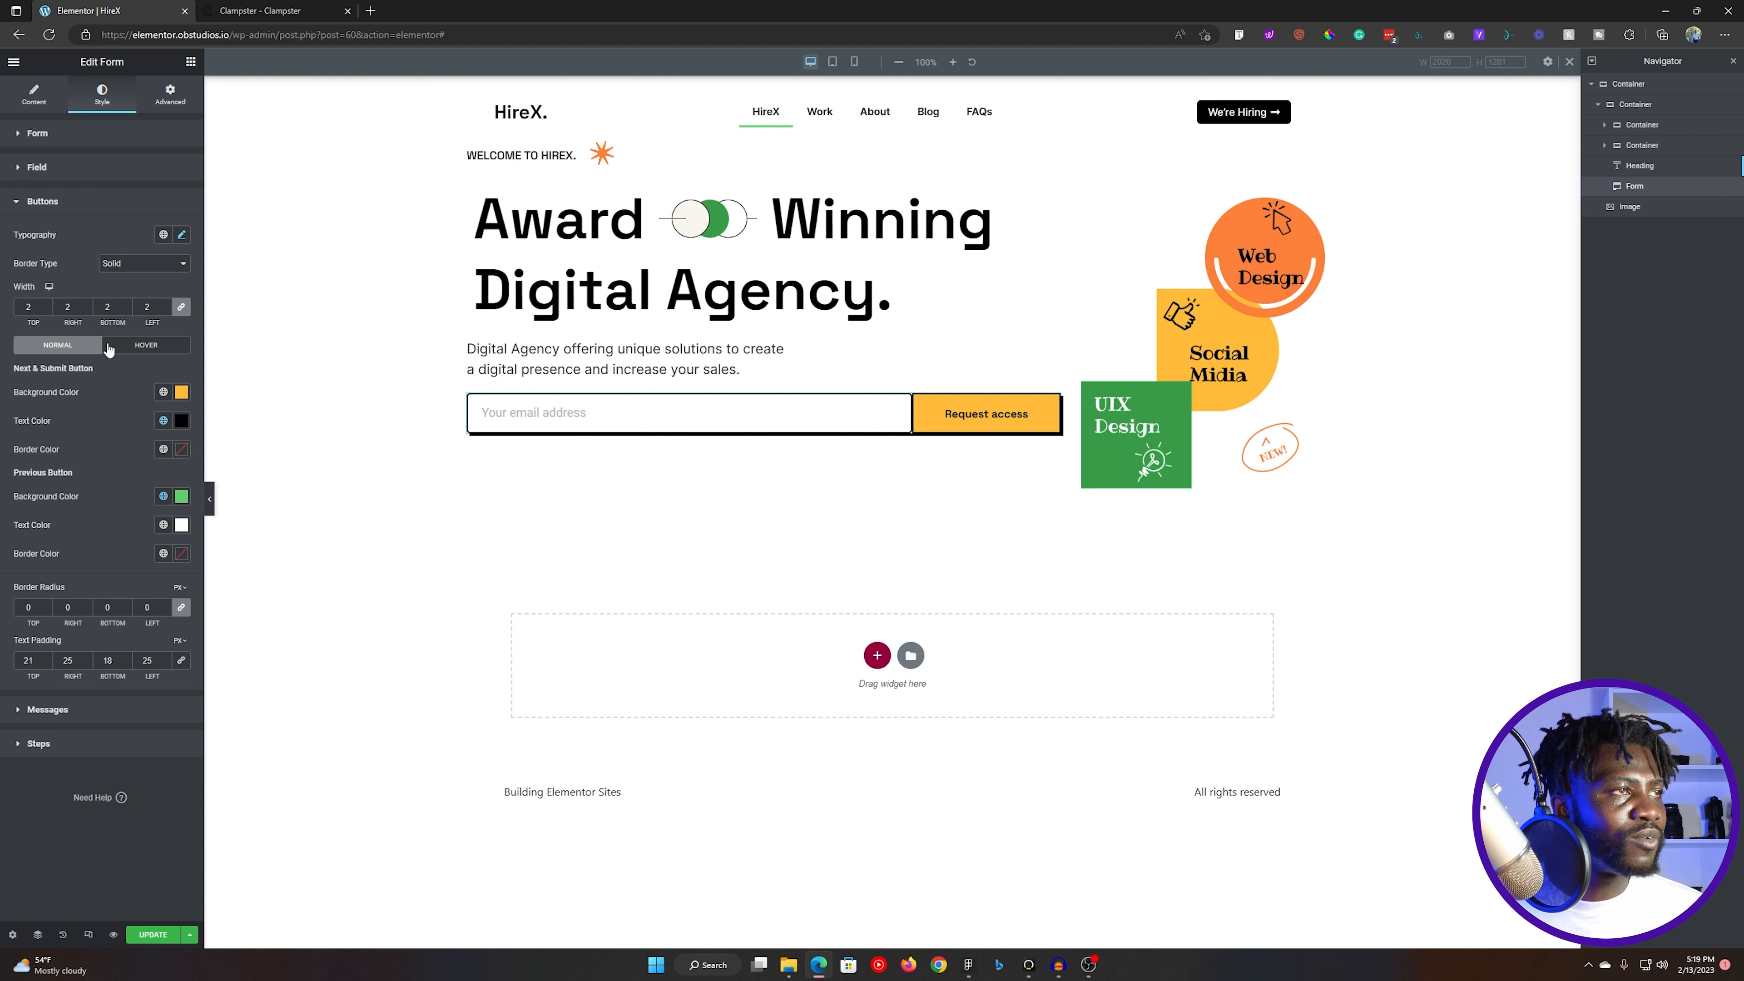
left_click(141, 346)
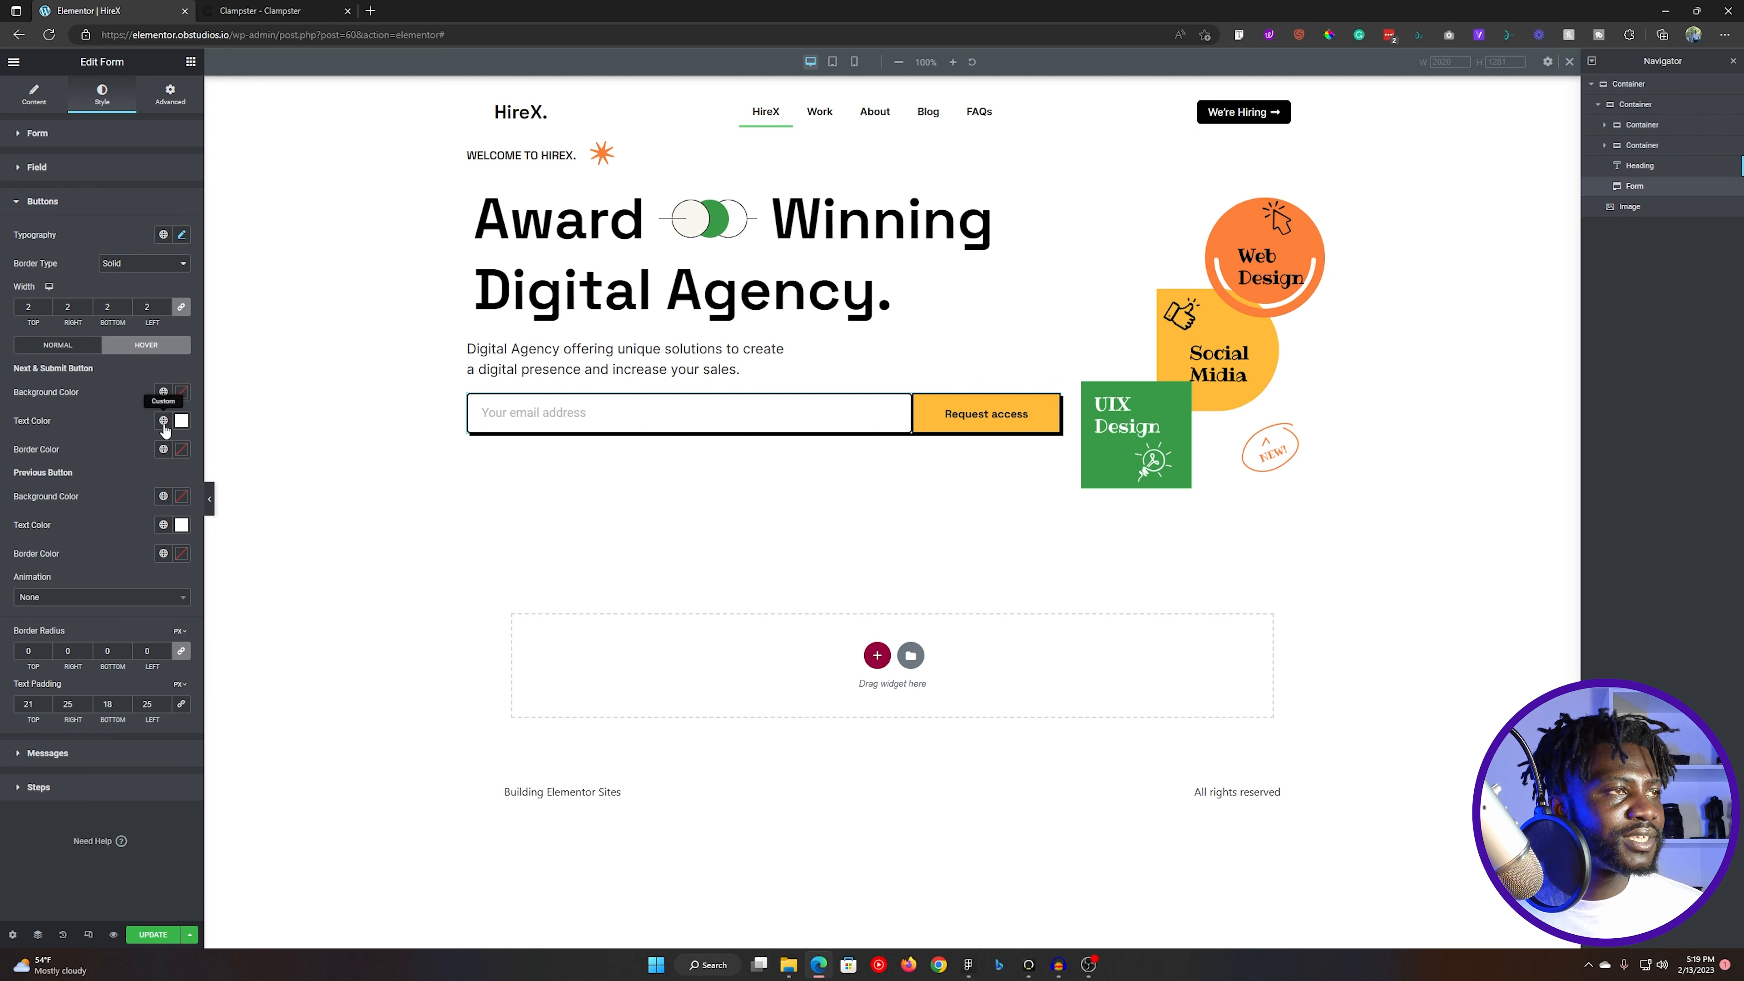
left_click(181, 422)
left_click(125, 446)
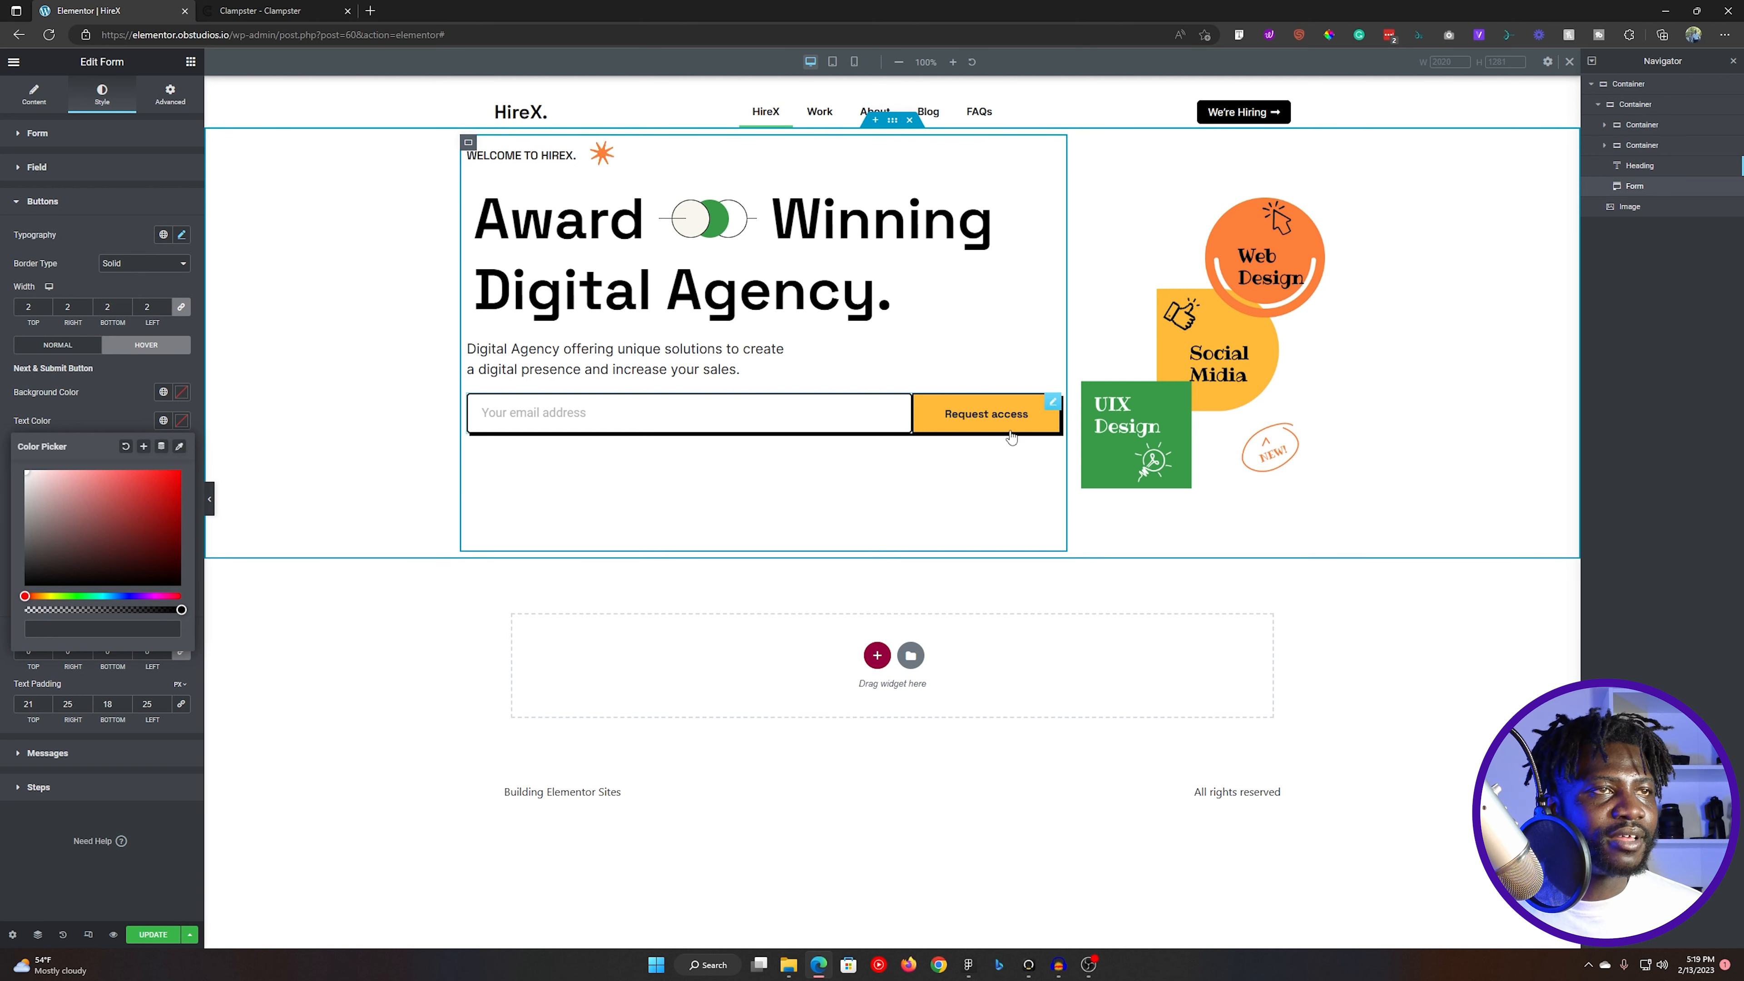
- Give the form widget a classic background in the global Black color and a 5 px border radius on all corners
left_click(158, 109)
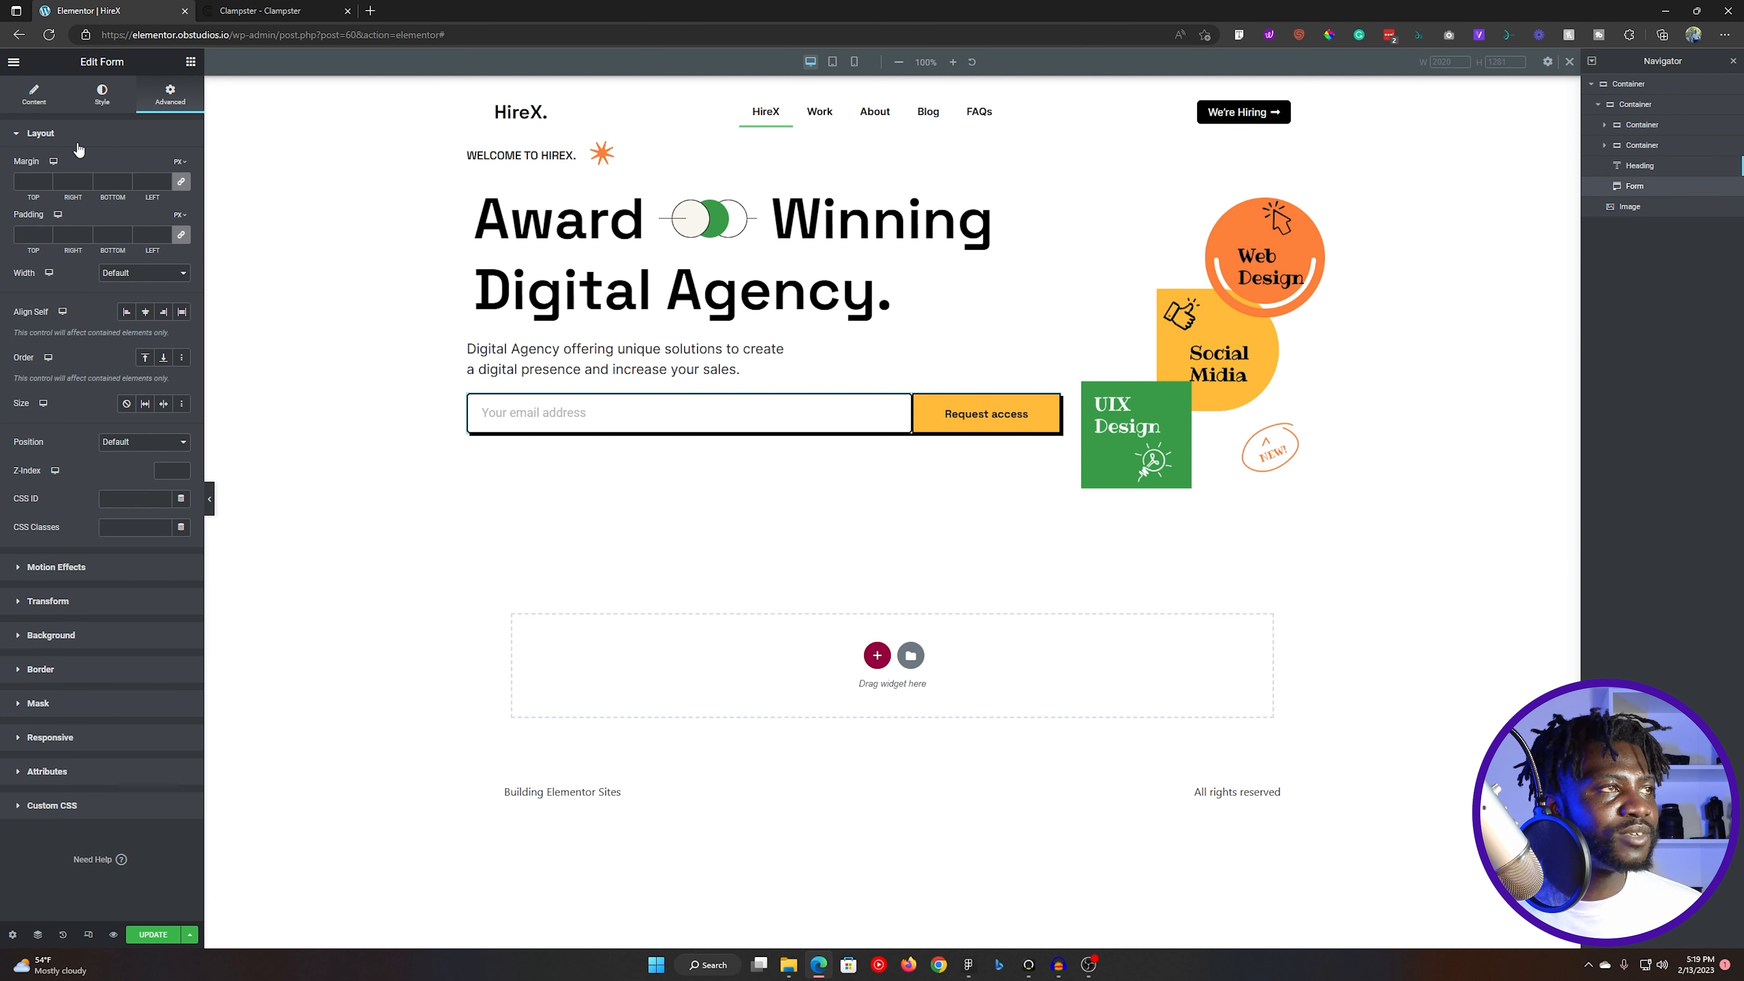
left_click(63, 237)
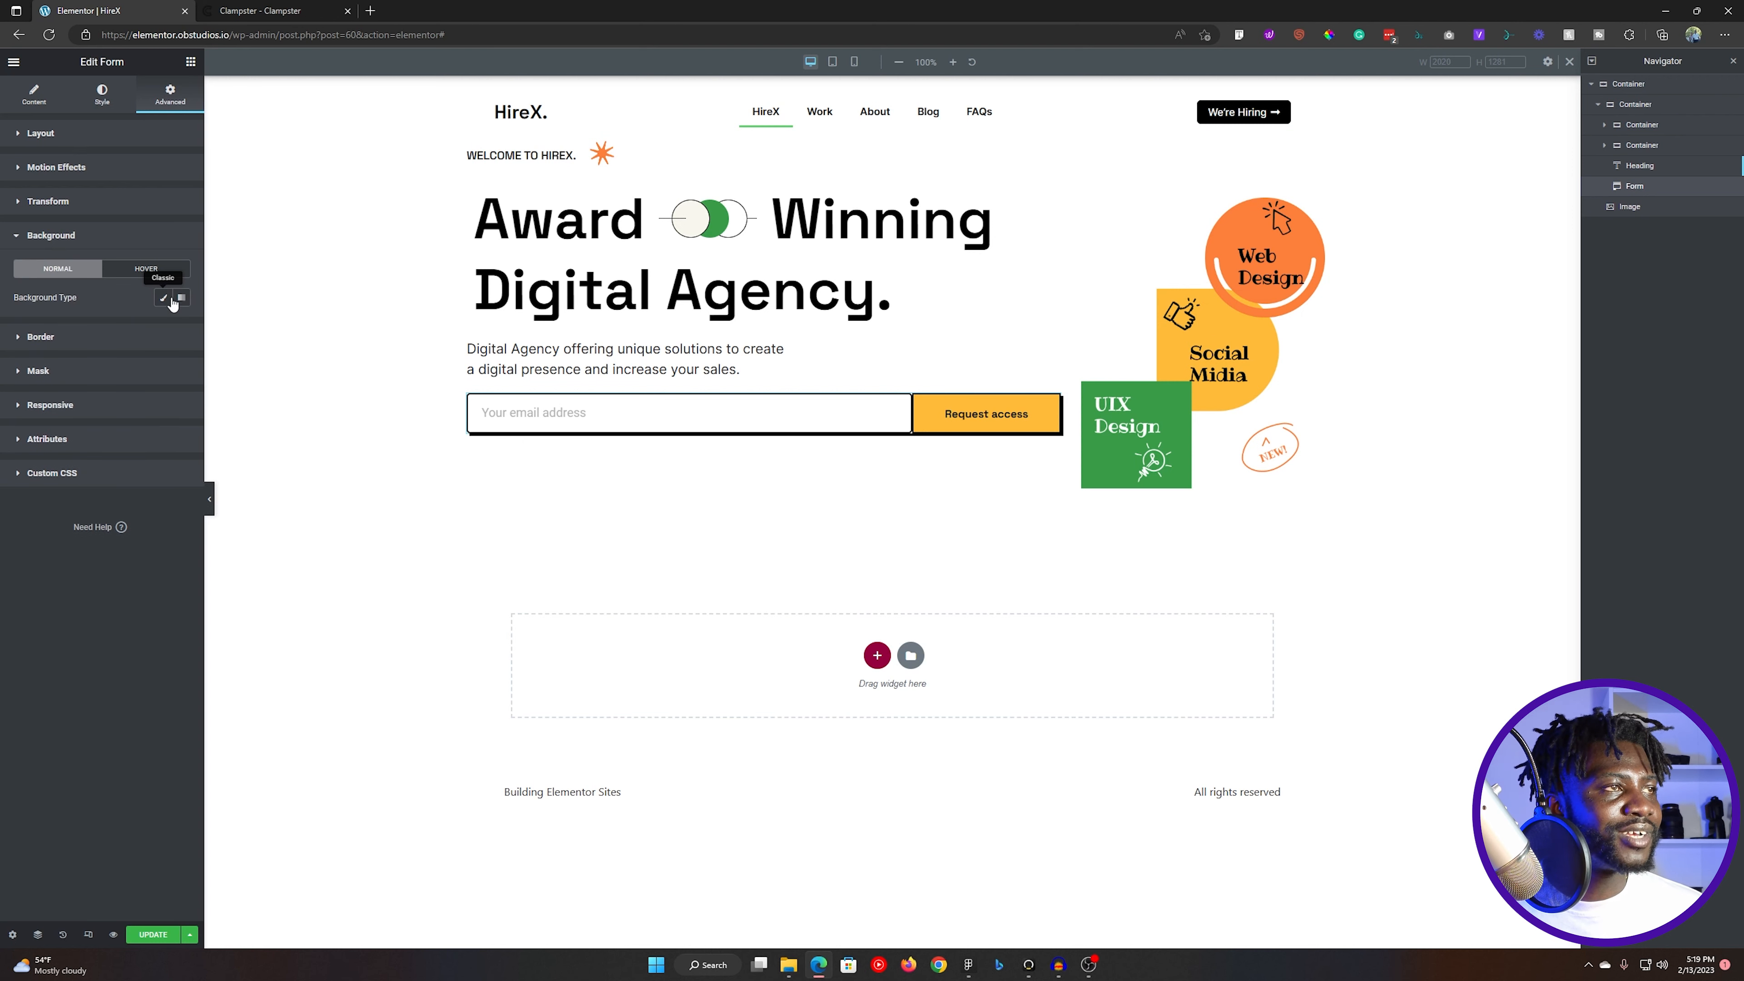
left_click(163, 298)
left_click(163, 326)
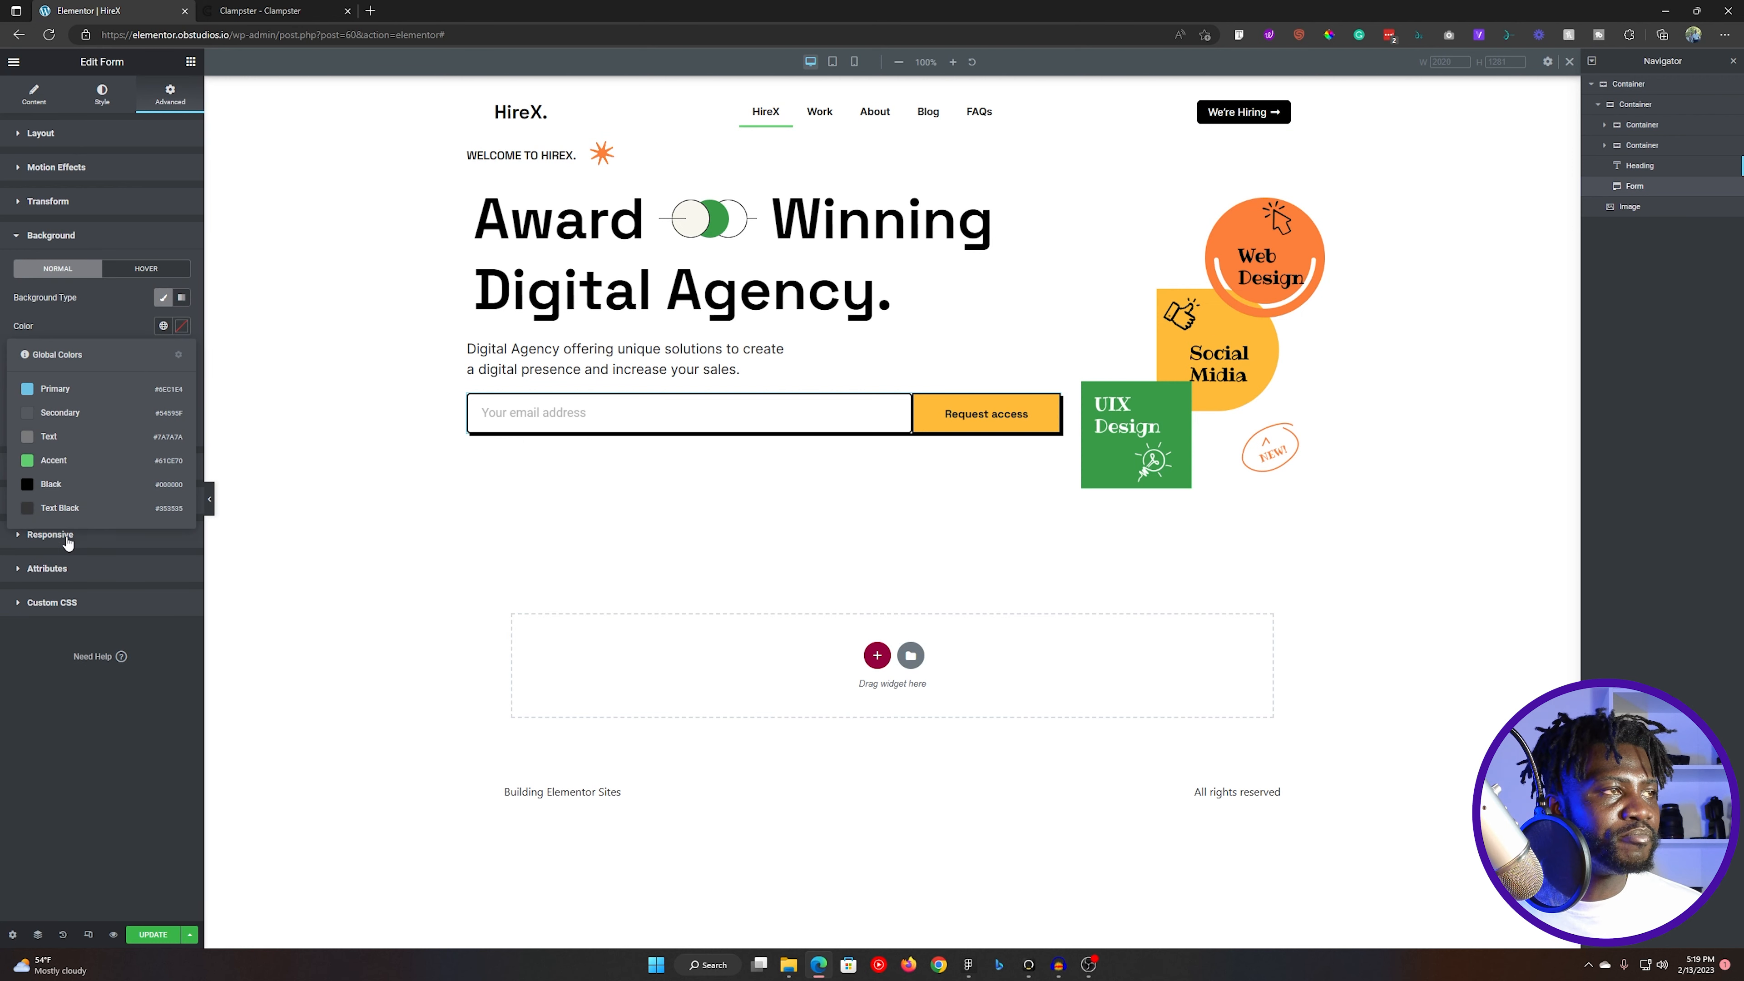
left_click(54, 485)
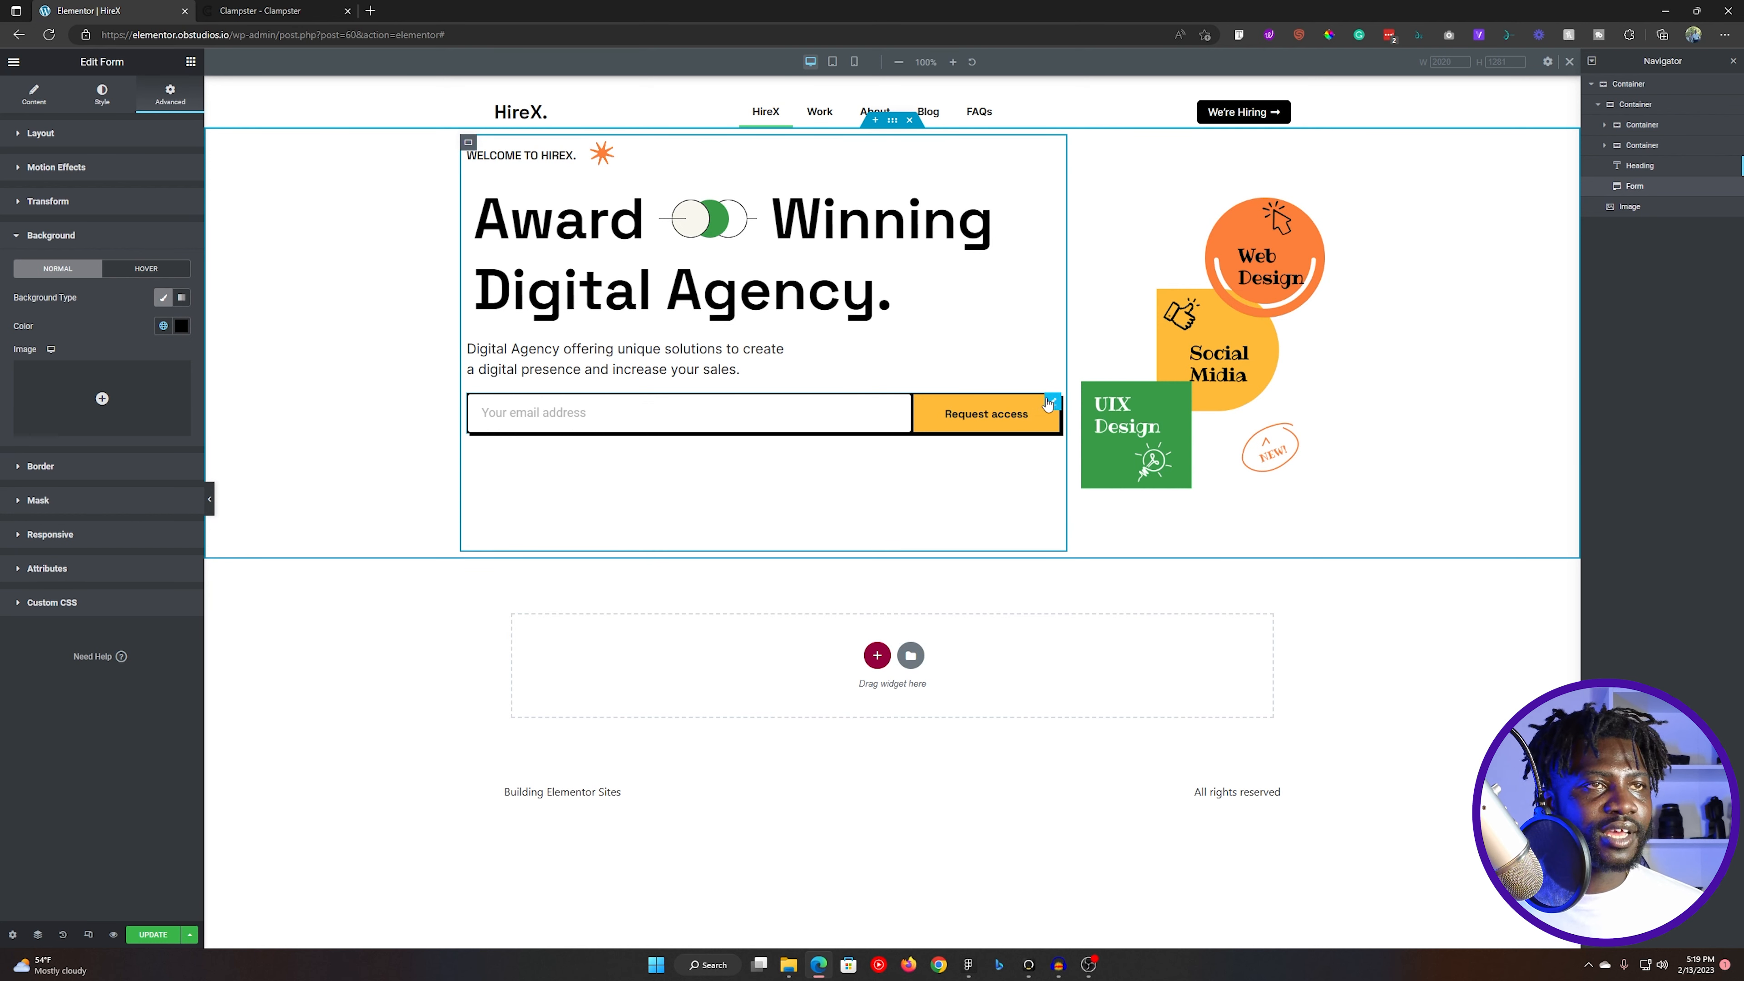
left_click(41, 235)
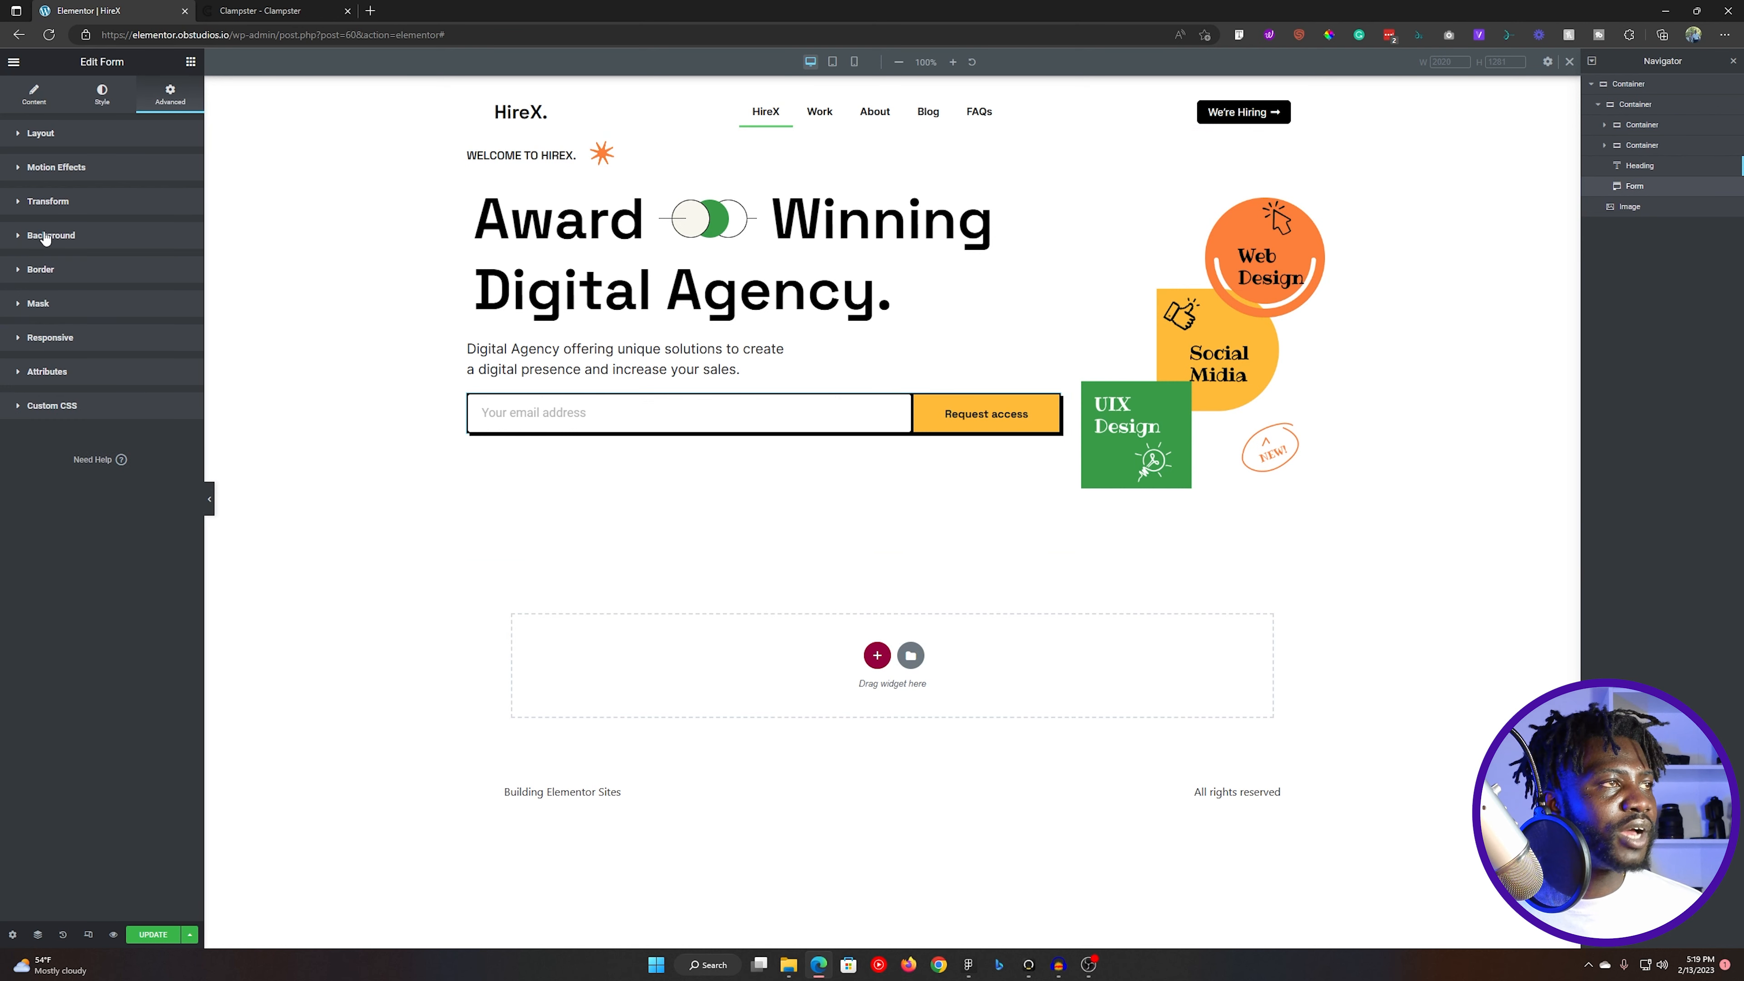
left_click(70, 272)
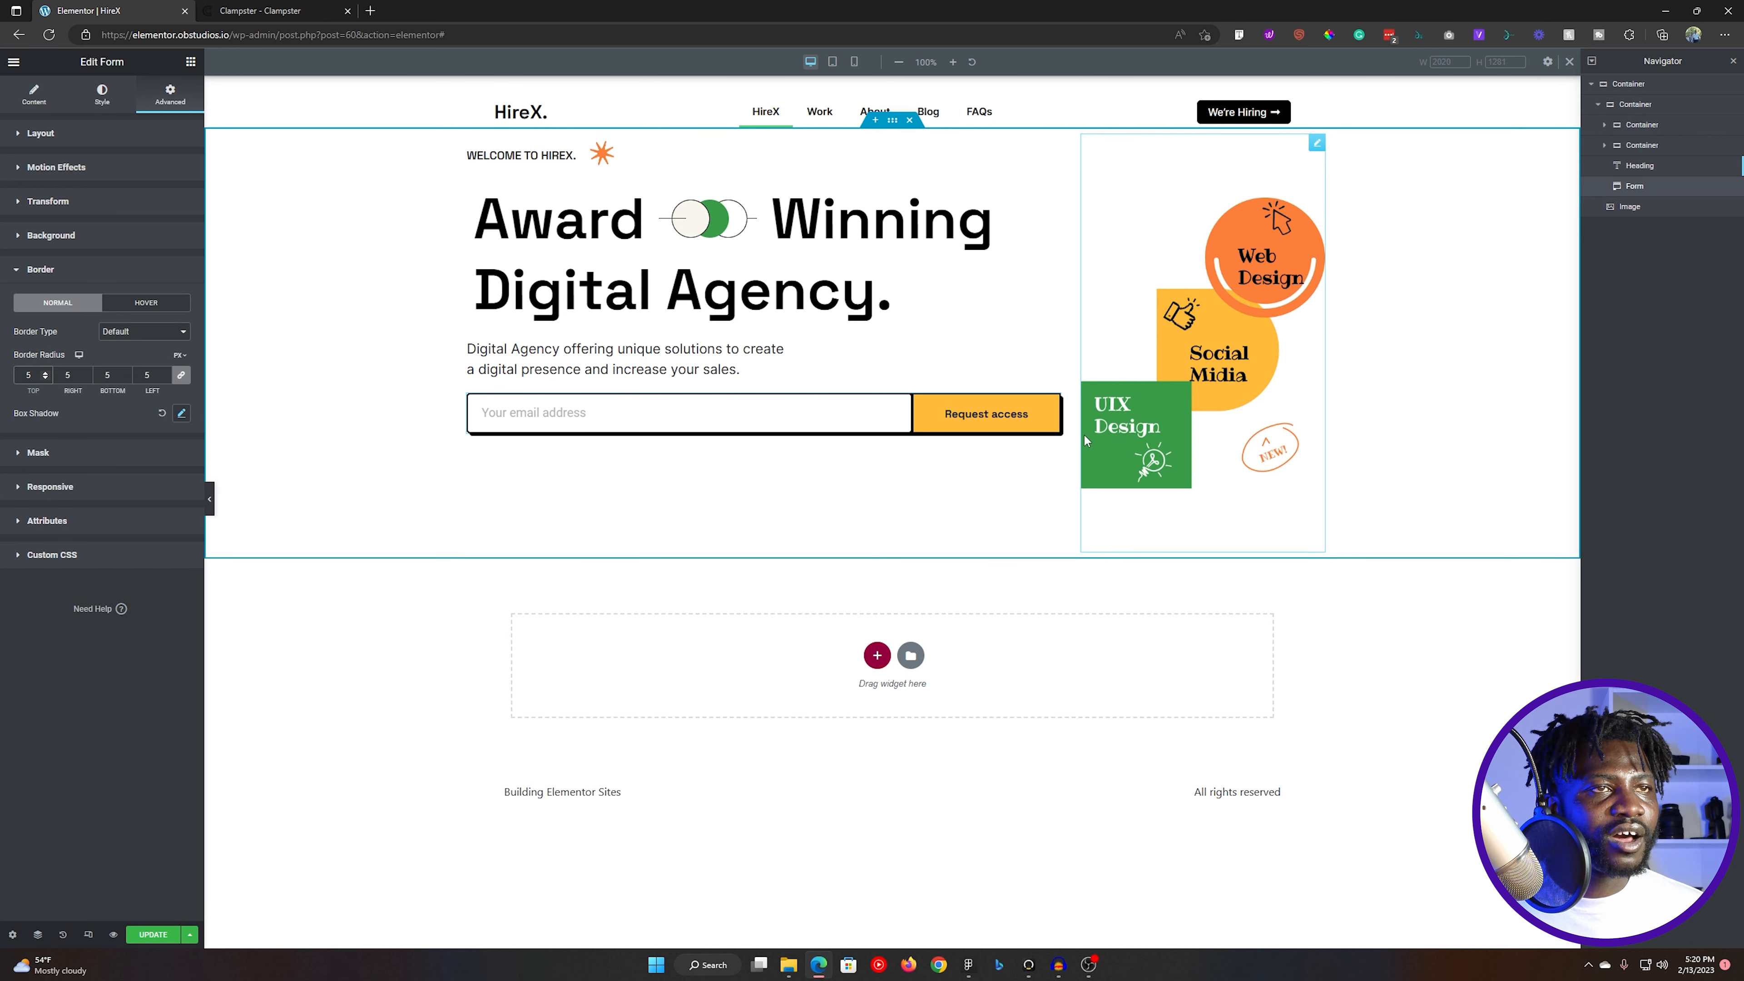
left_click(586, 371)
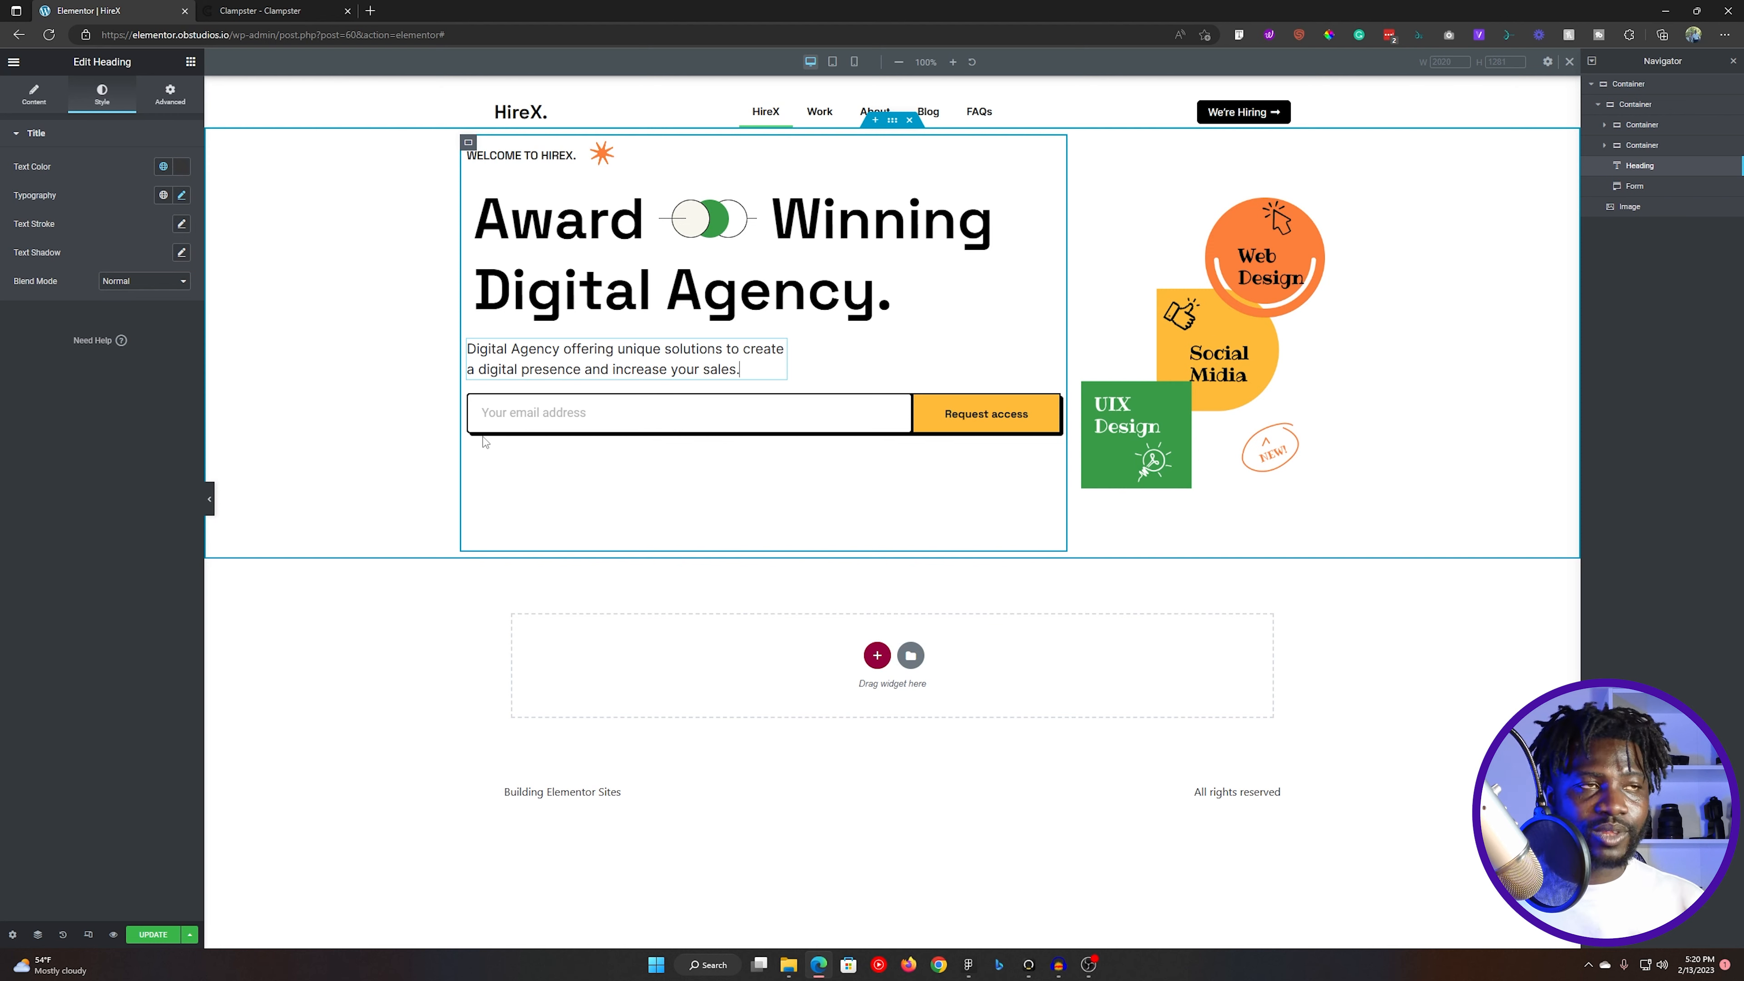
- Check the width of the email form group in Figma and return to the form in Elementor
left_click(983, 417)
key("alt+Tab")
key("Escape")
double_click(850, 540)
double_click(852, 539)
left_click(1639, 179)
key("alt+Tab")
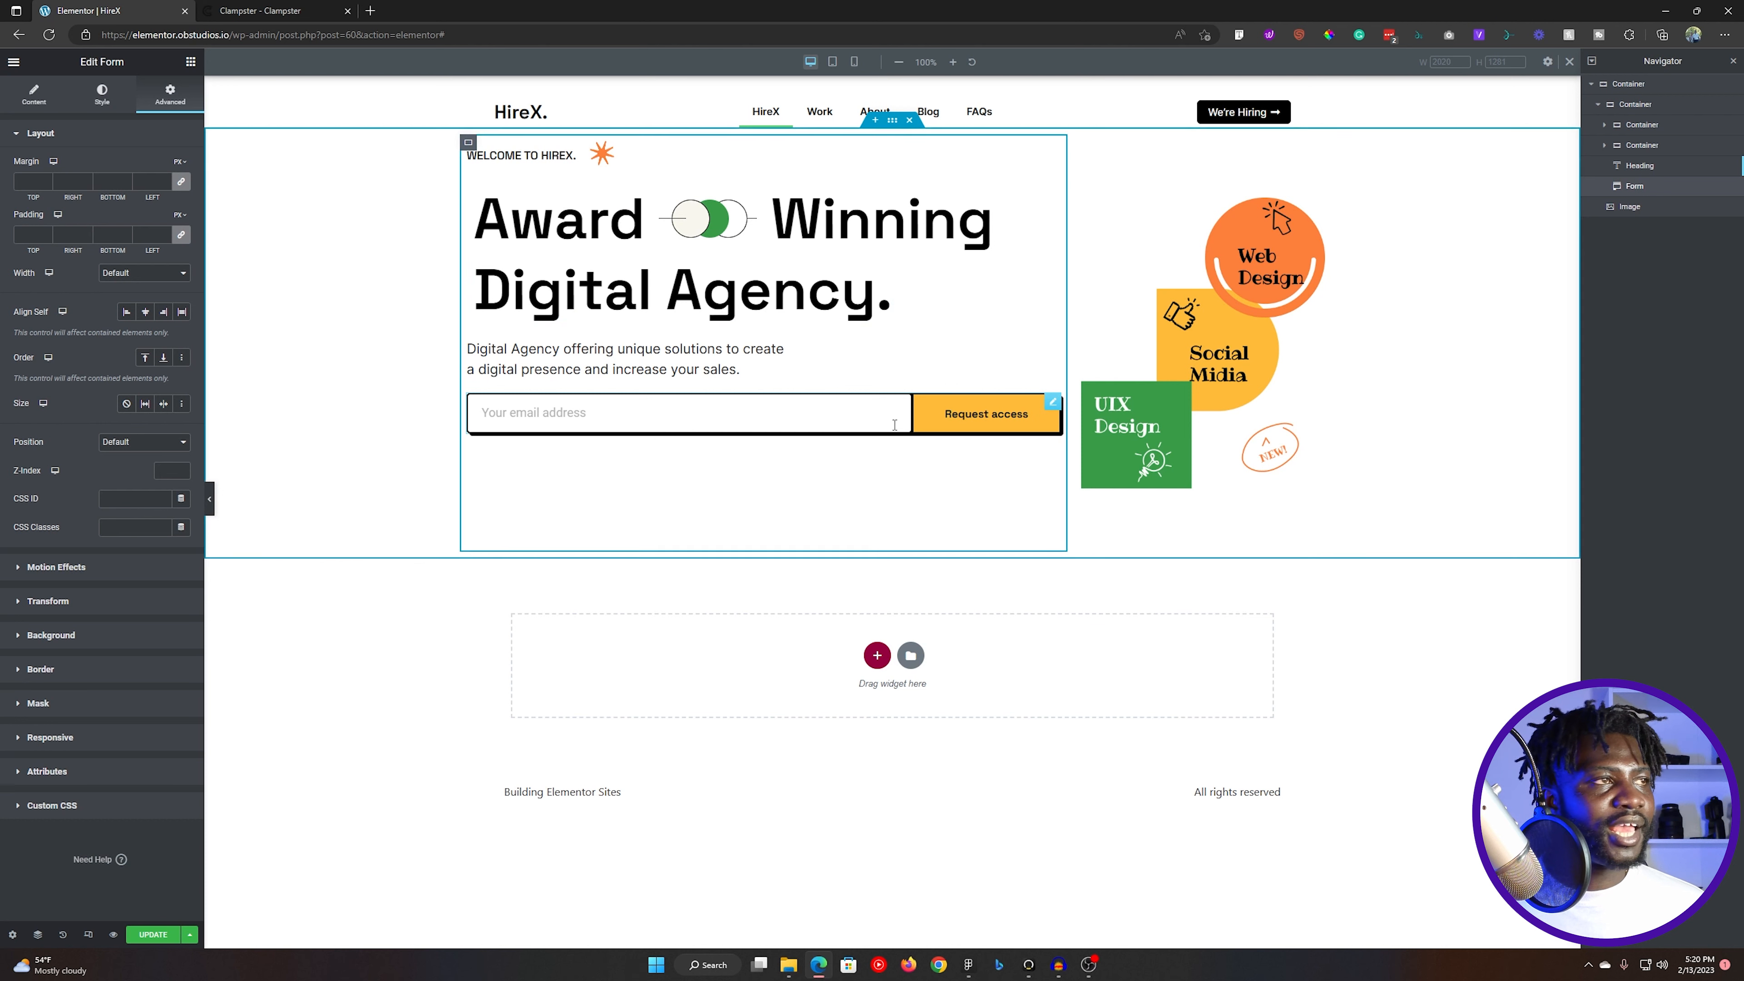
- Switch the form widget to a custom width of 482 px
left_click(100, 100)
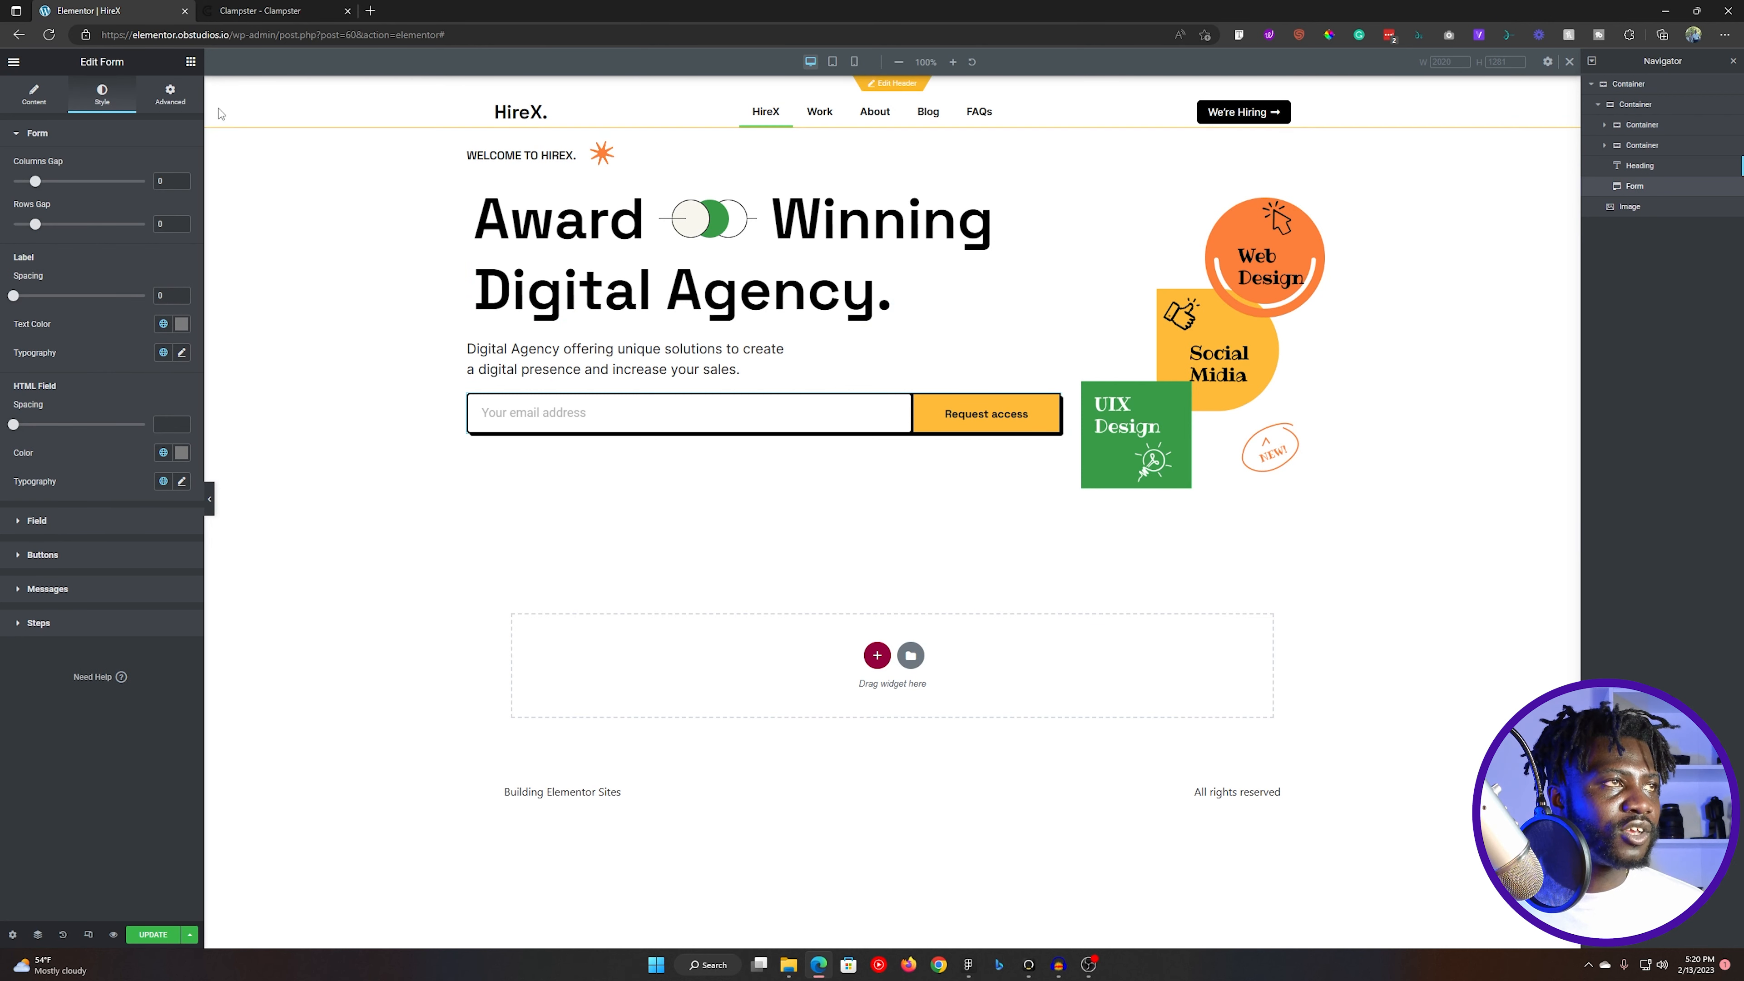
left_click(169, 96)
left_click(118, 274)
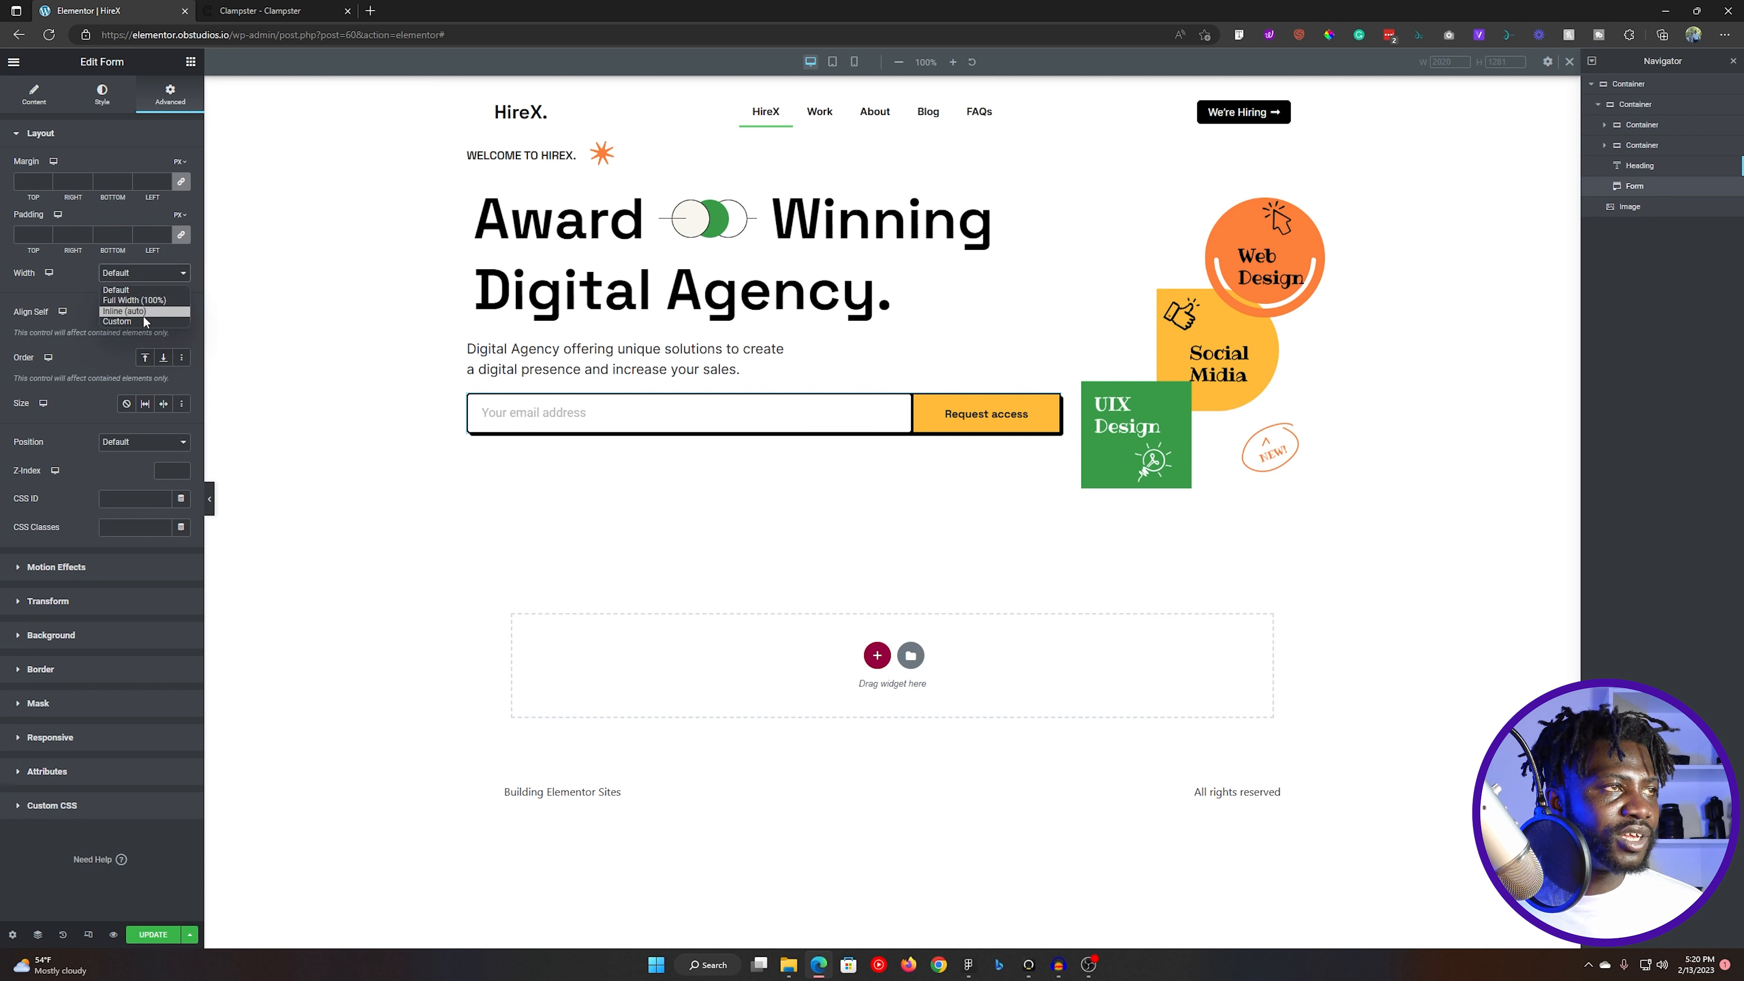
left_click(140, 321)
left_click(182, 297)
left_click(185, 306)
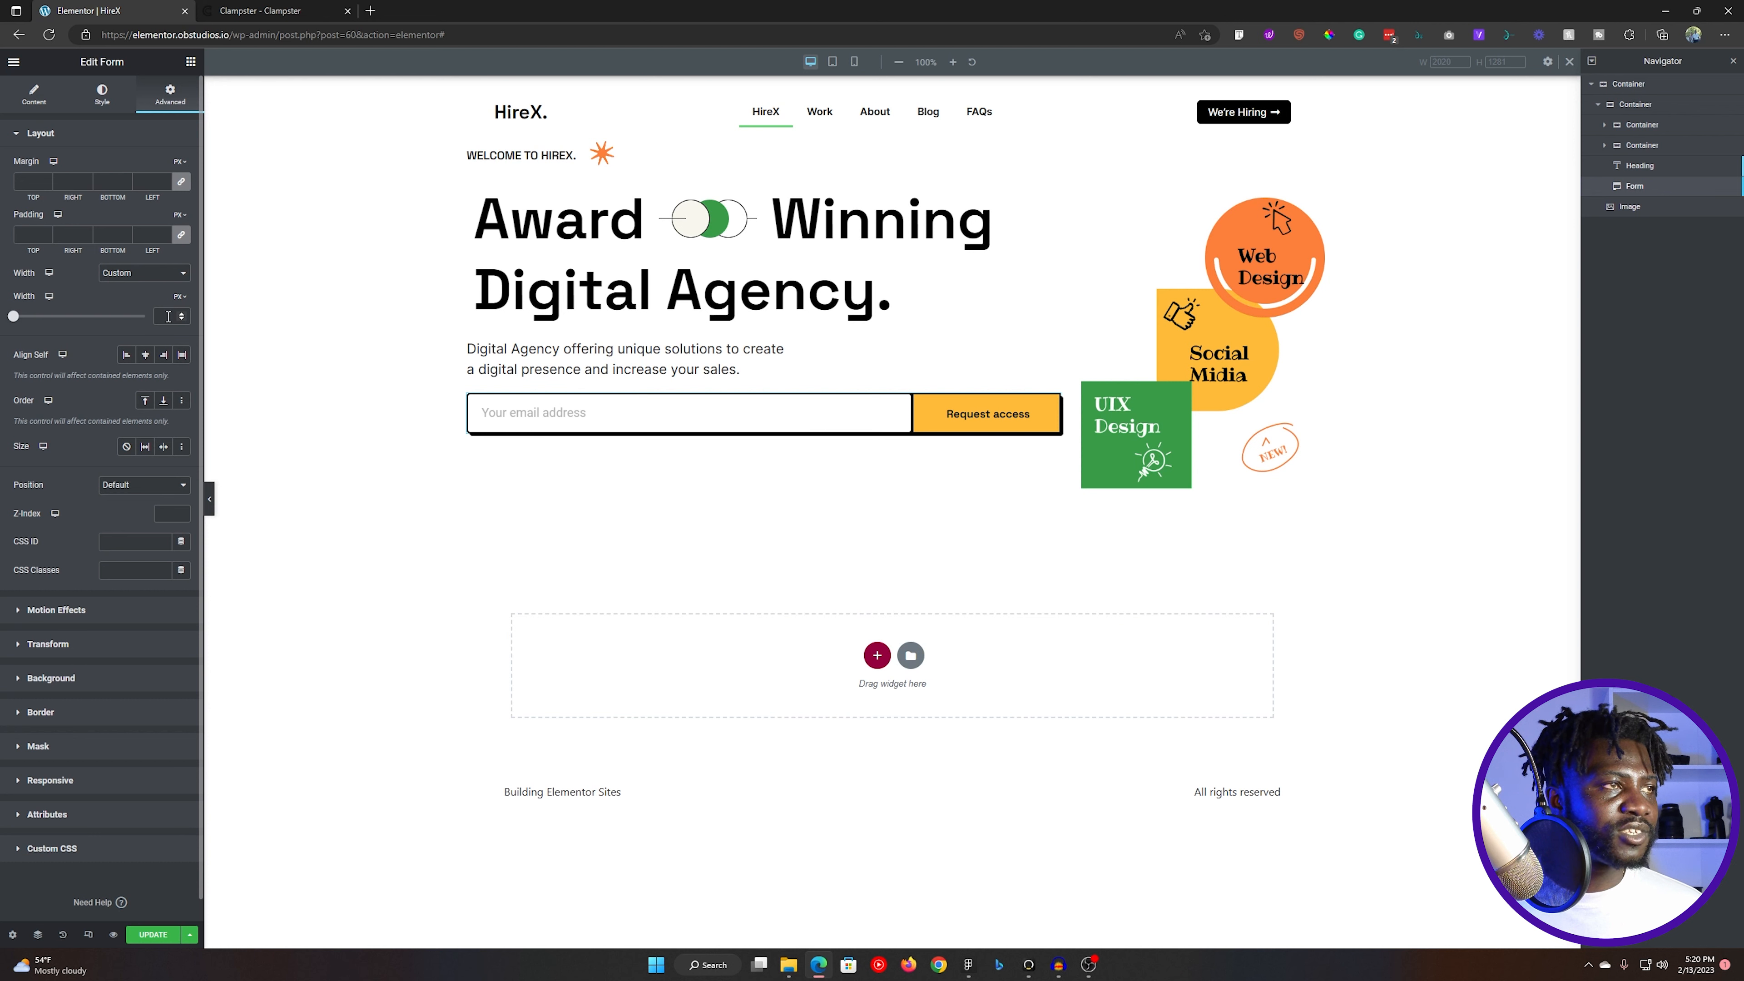
type("480")
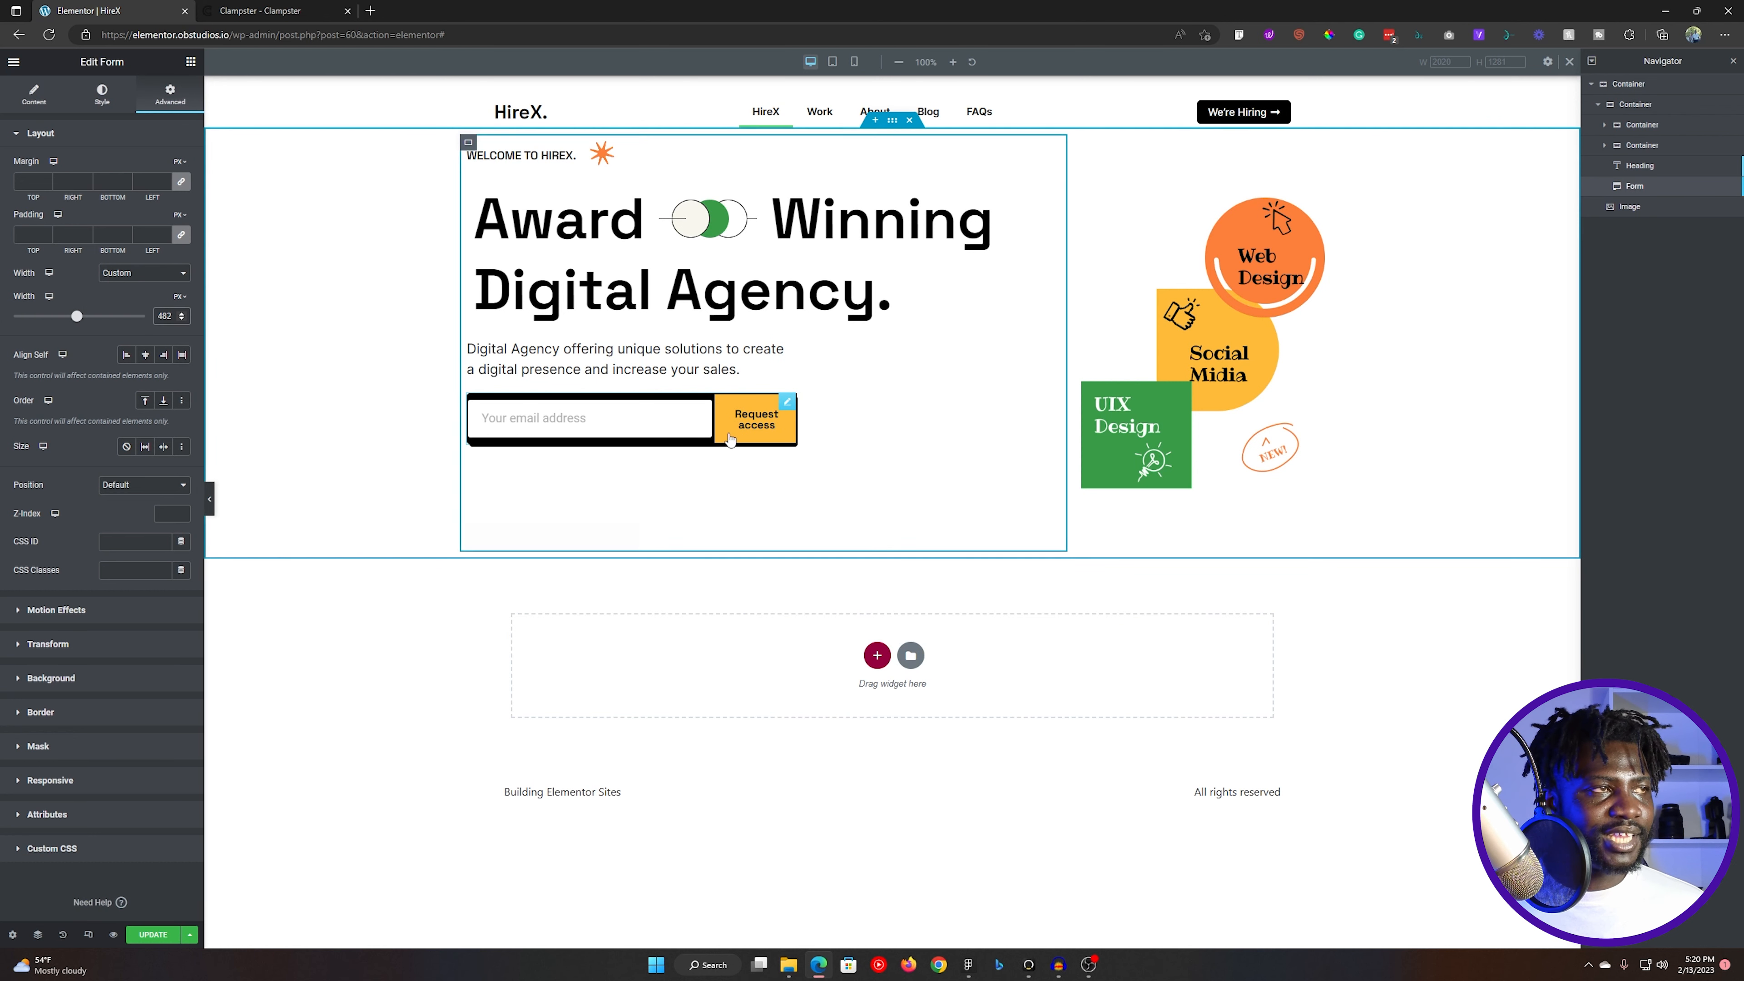
- Try a wider form widget, and restore its custom width to 482 px
mouse_move(77, 319)
left_mouse_down()
mouse_move(110, 324)
mouse_move(94, 324)
left_mouse_up()
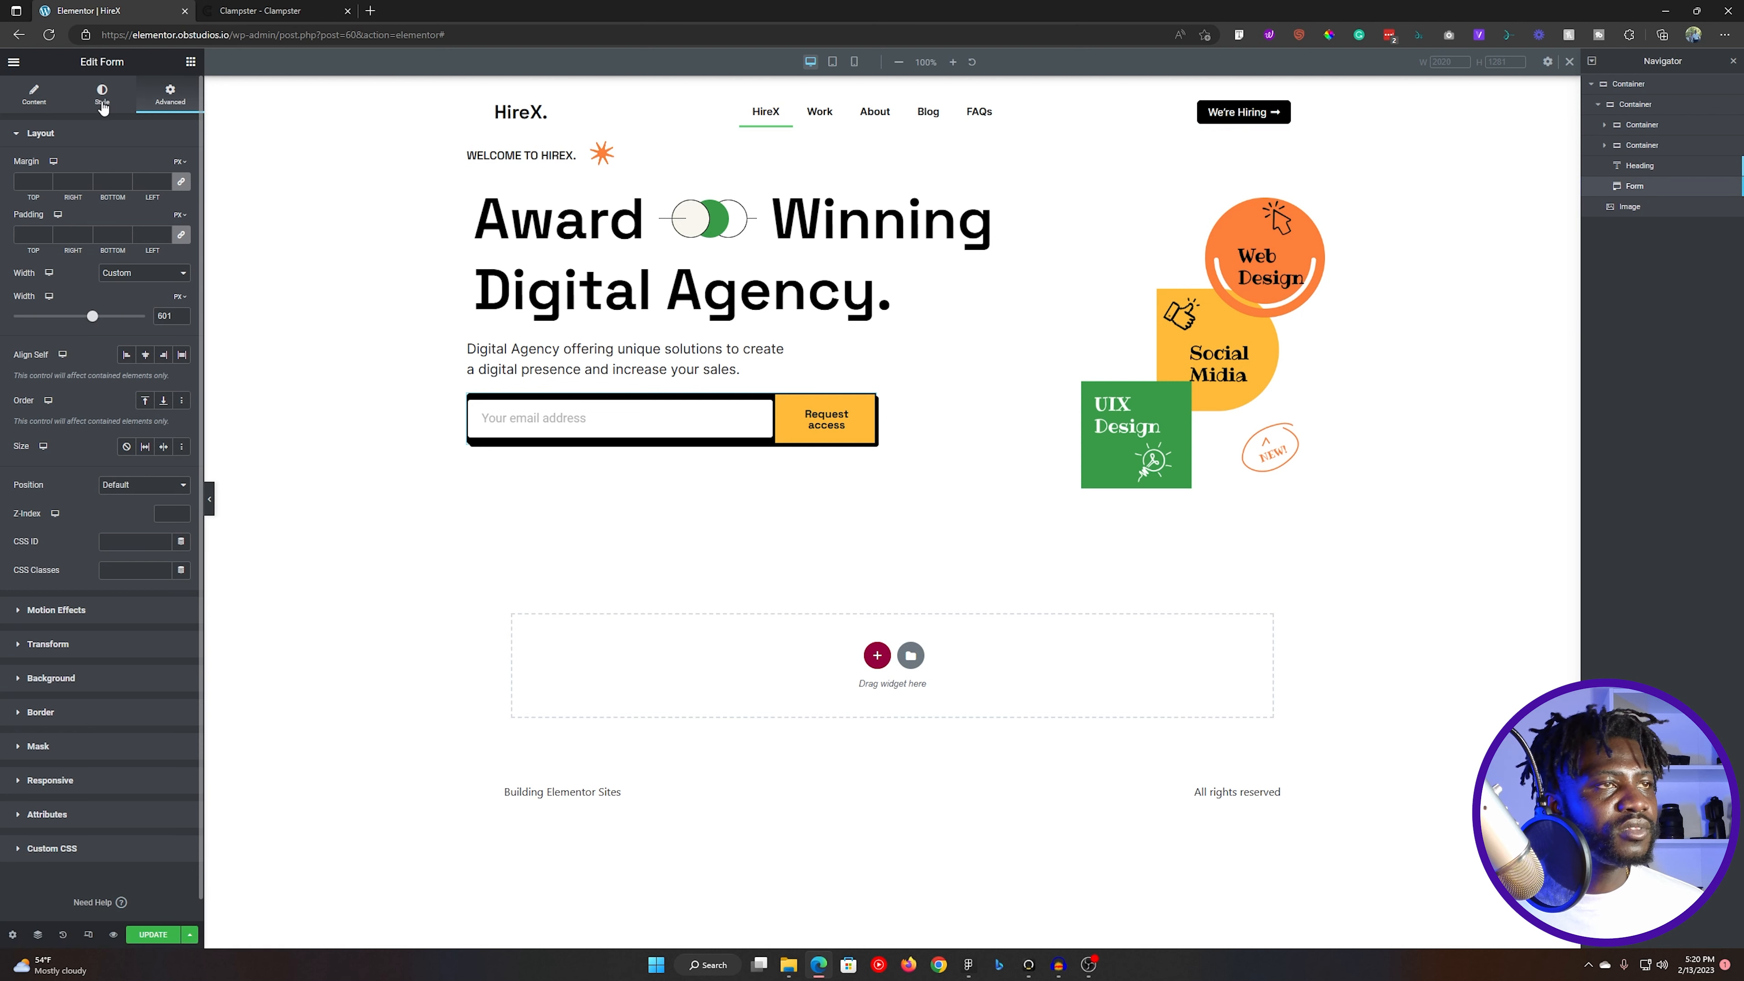
double_click(171, 314)
type("482")
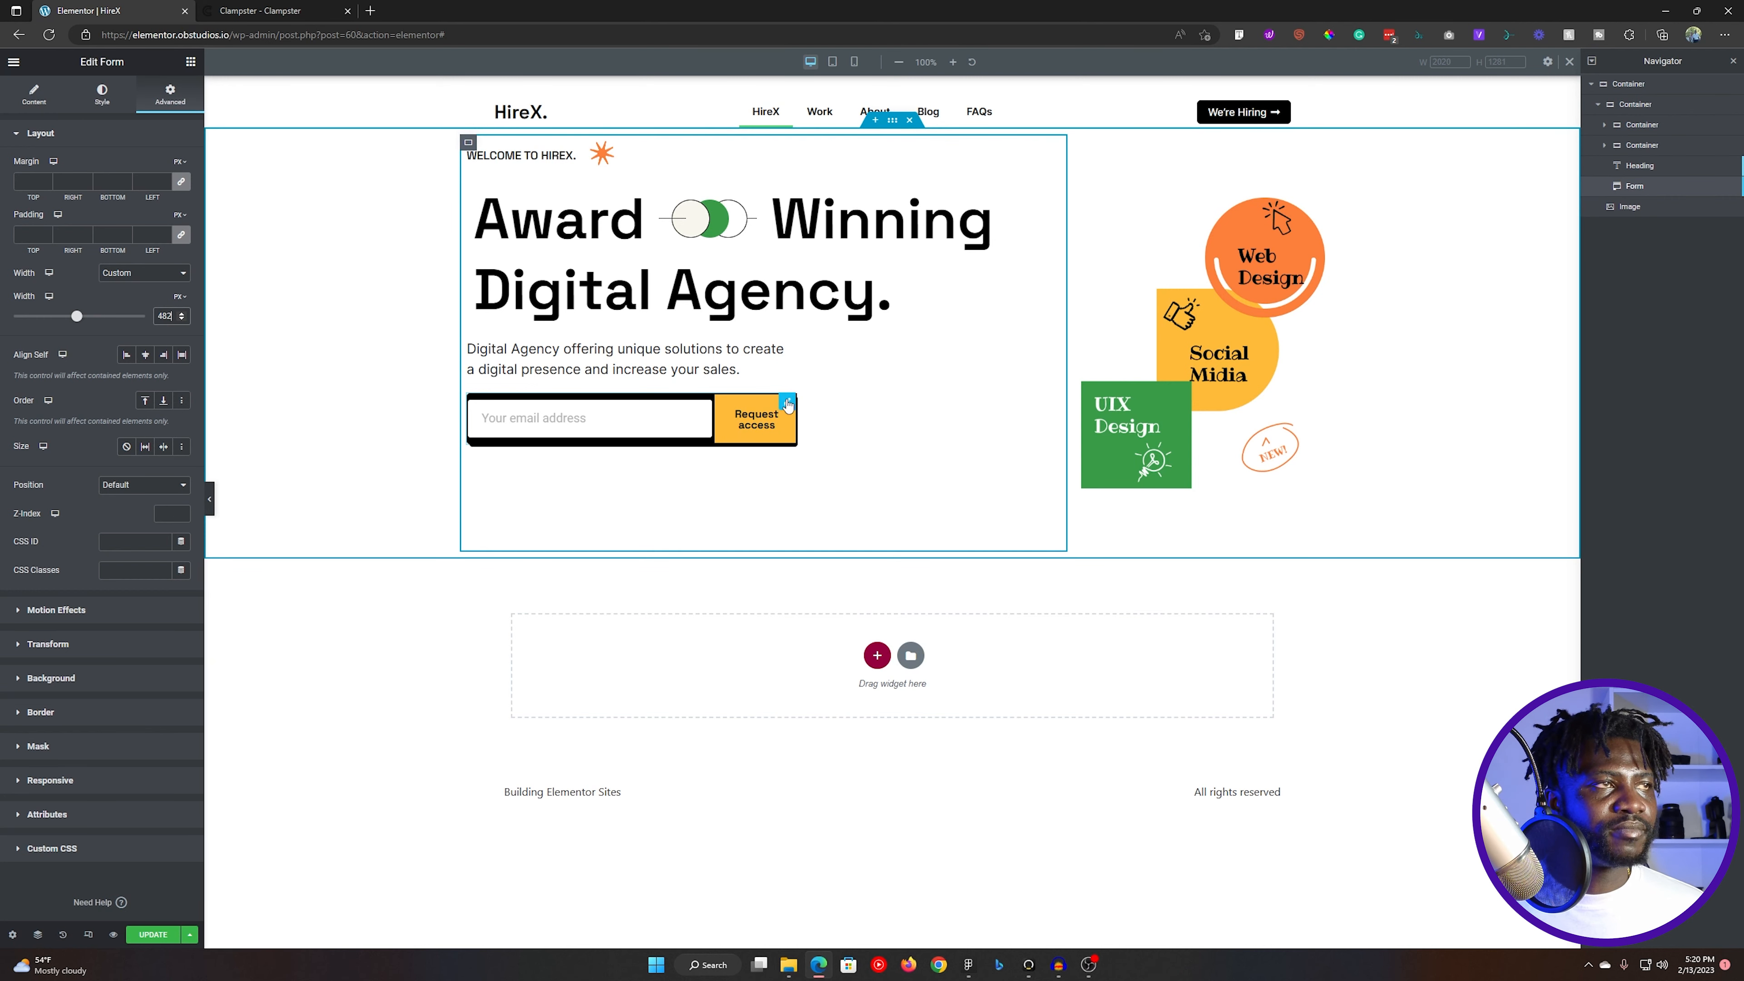
- Set the column width of the form's Email field to 60%
left_click(35, 95)
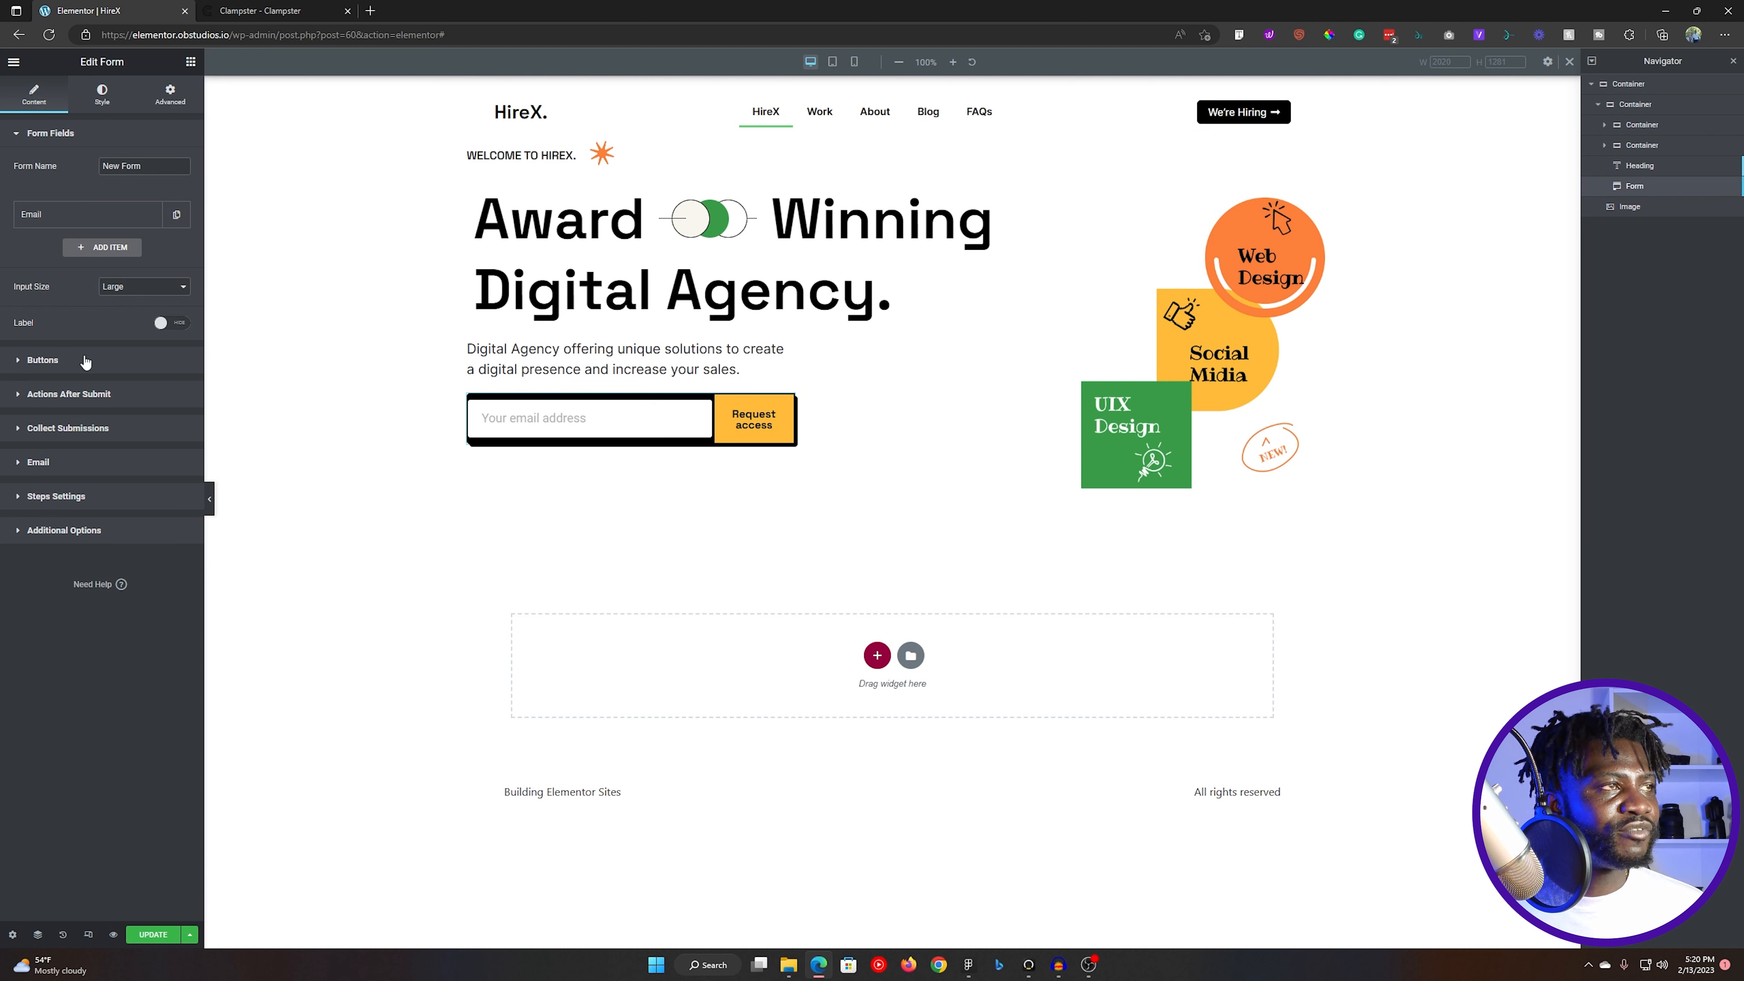
left_click(76, 214)
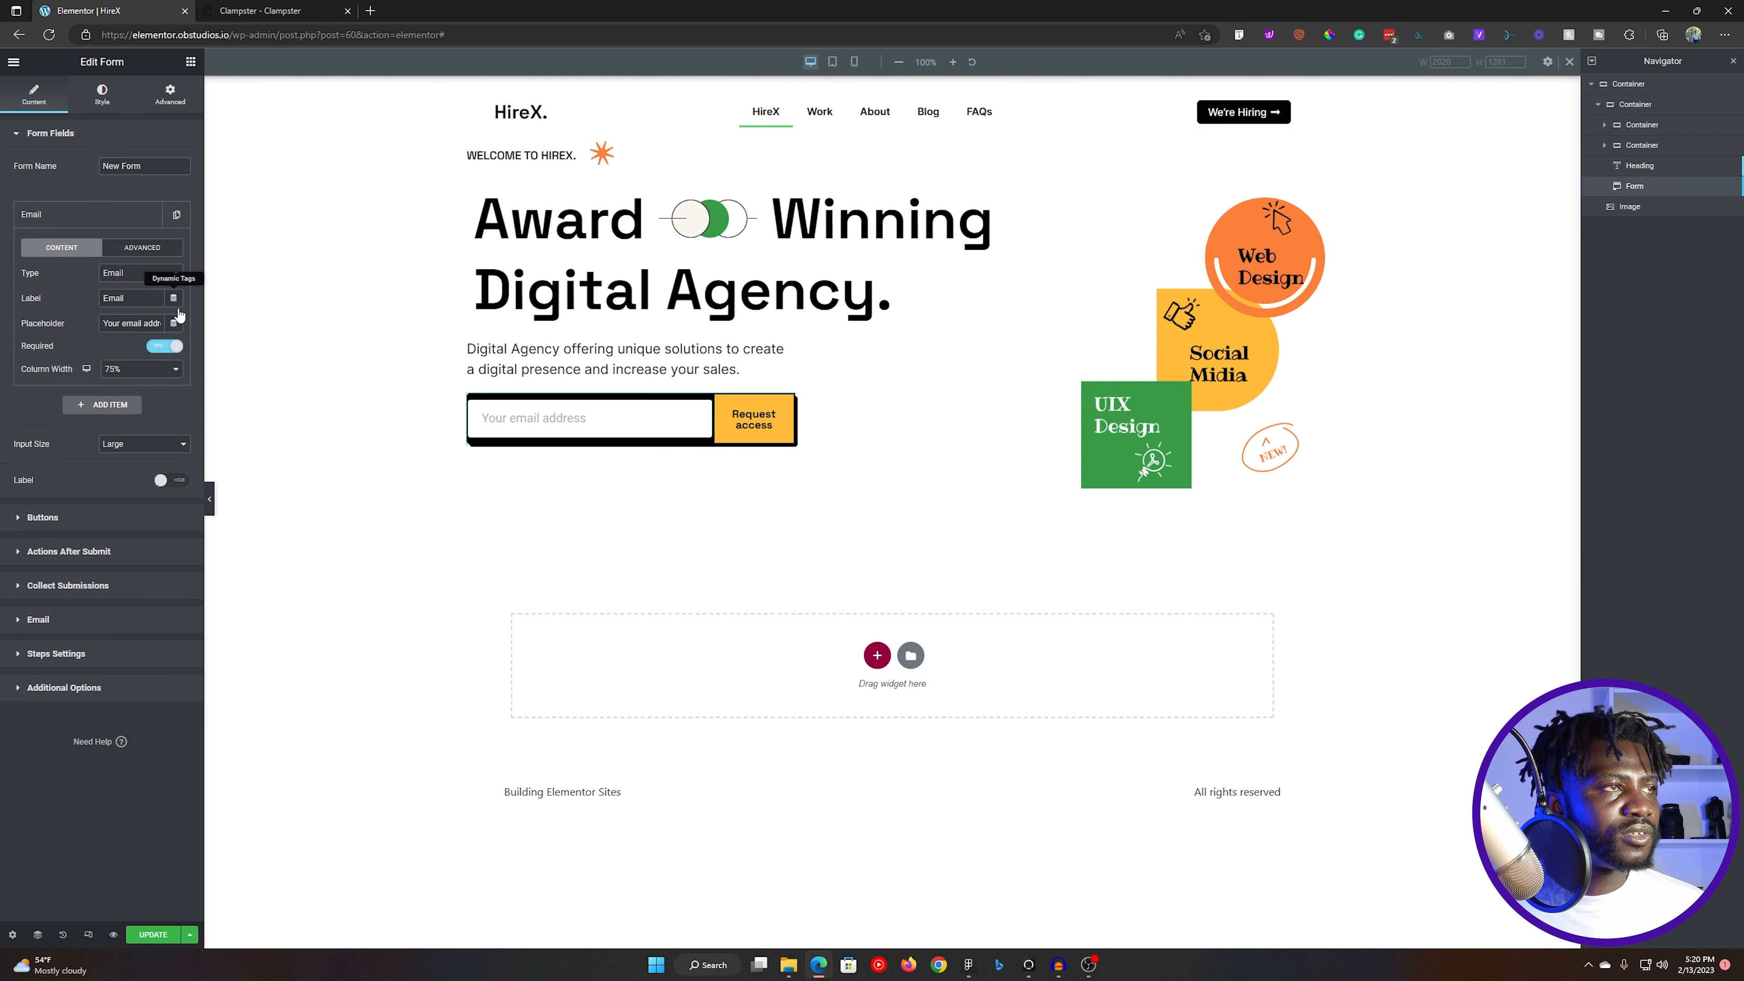
left_click(133, 374)
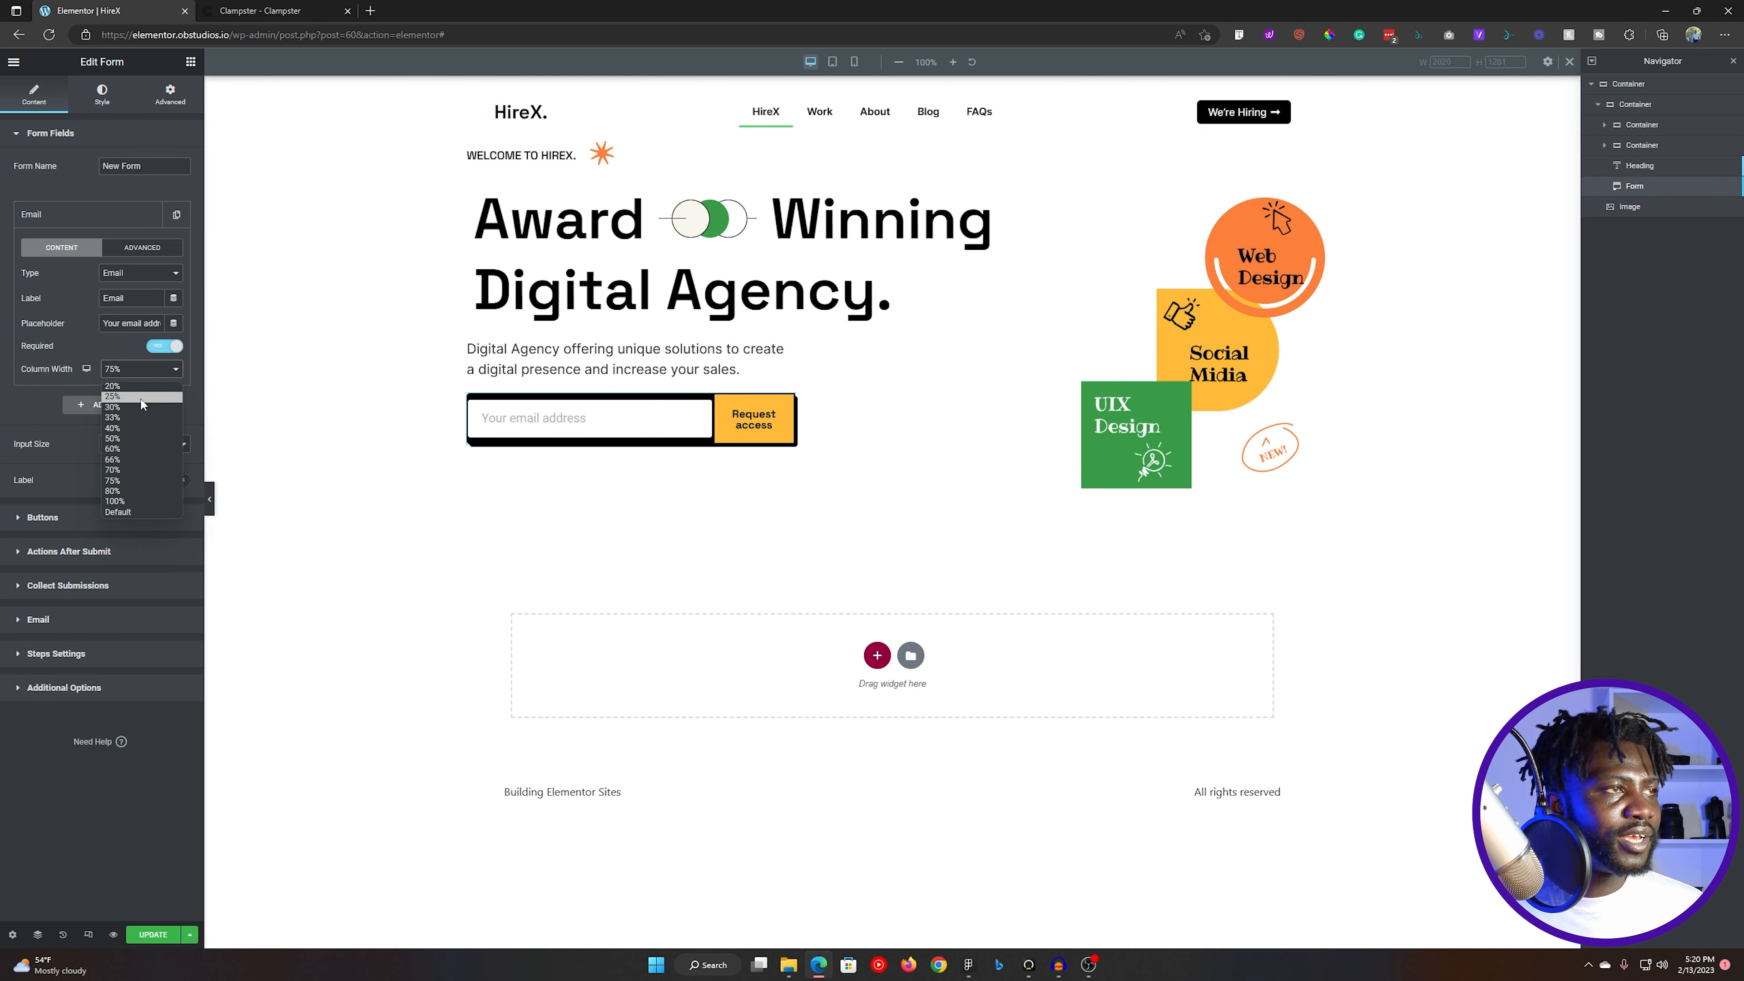
left_click(124, 440)
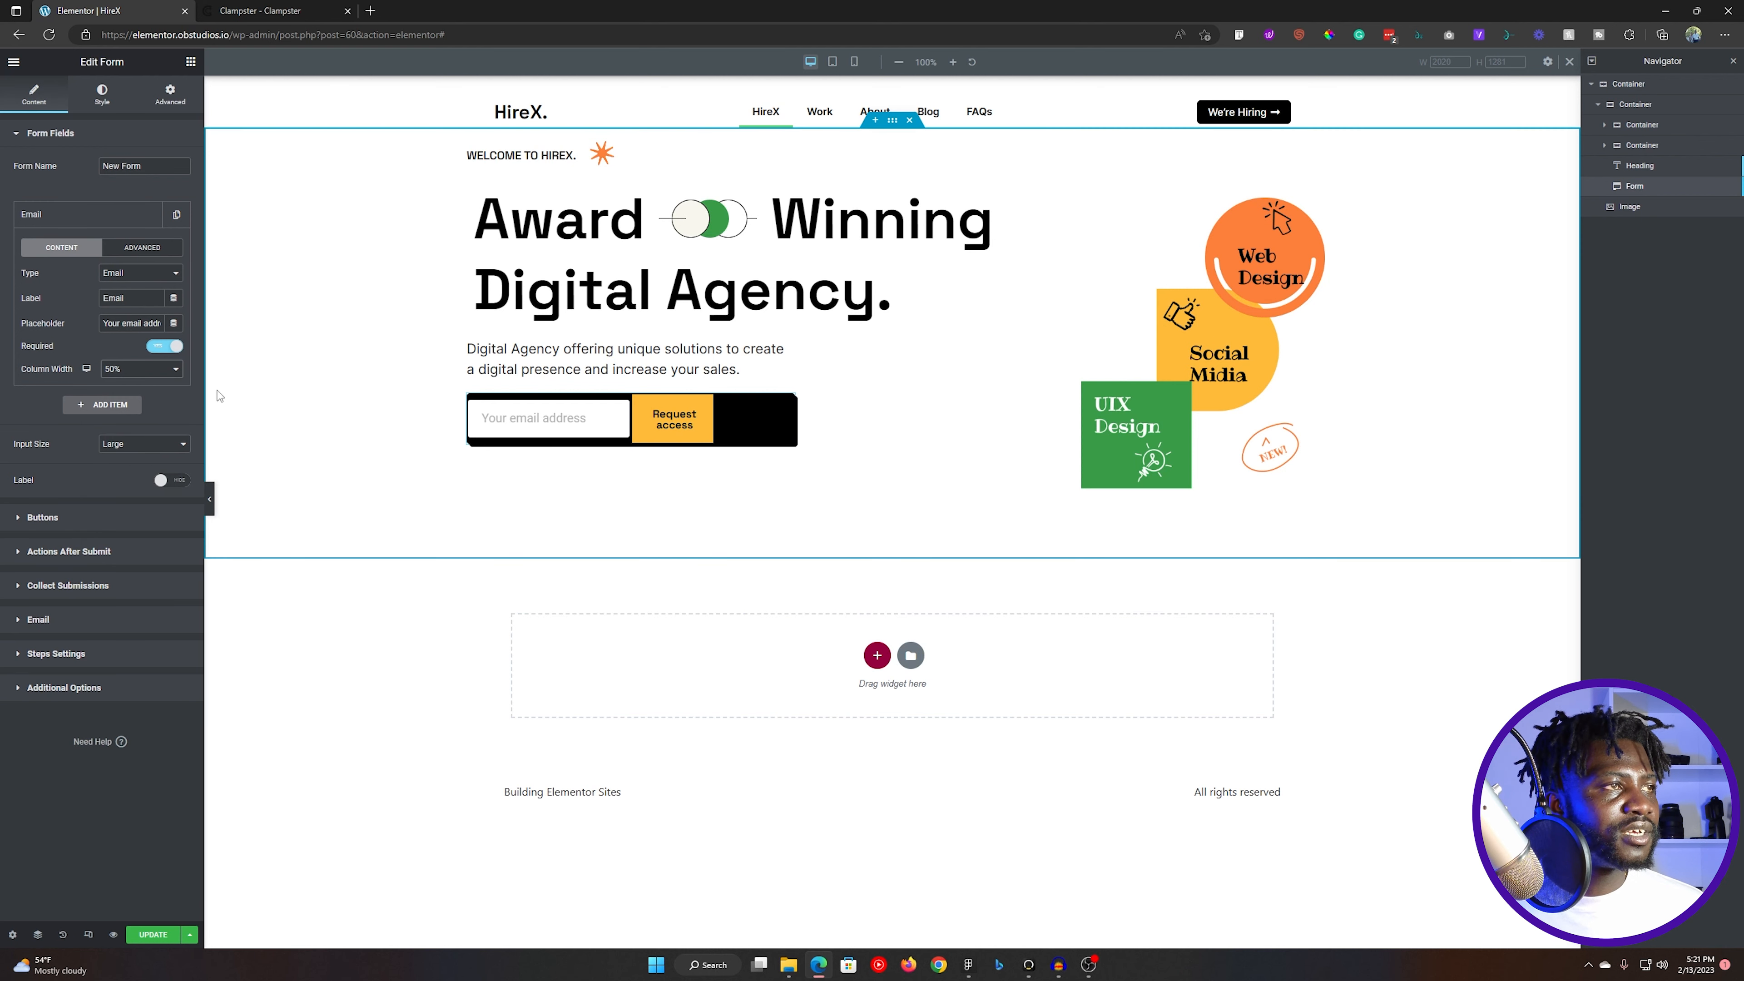
left_click(134, 371)
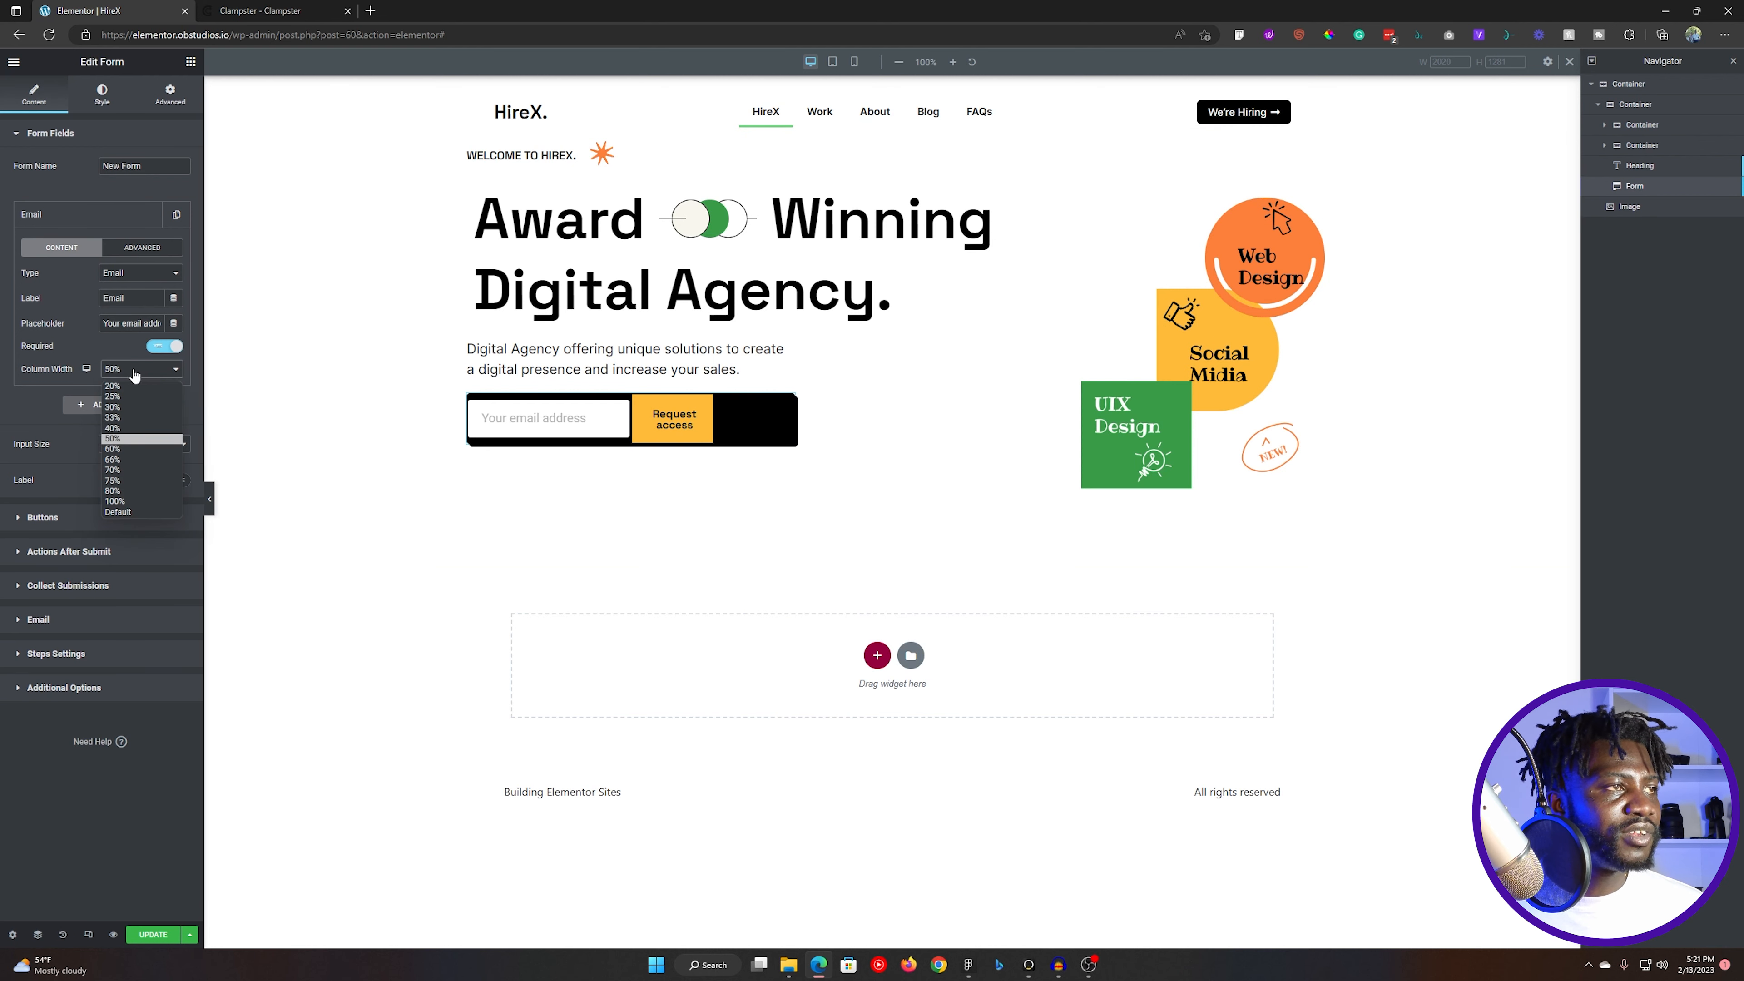
left_click(120, 450)
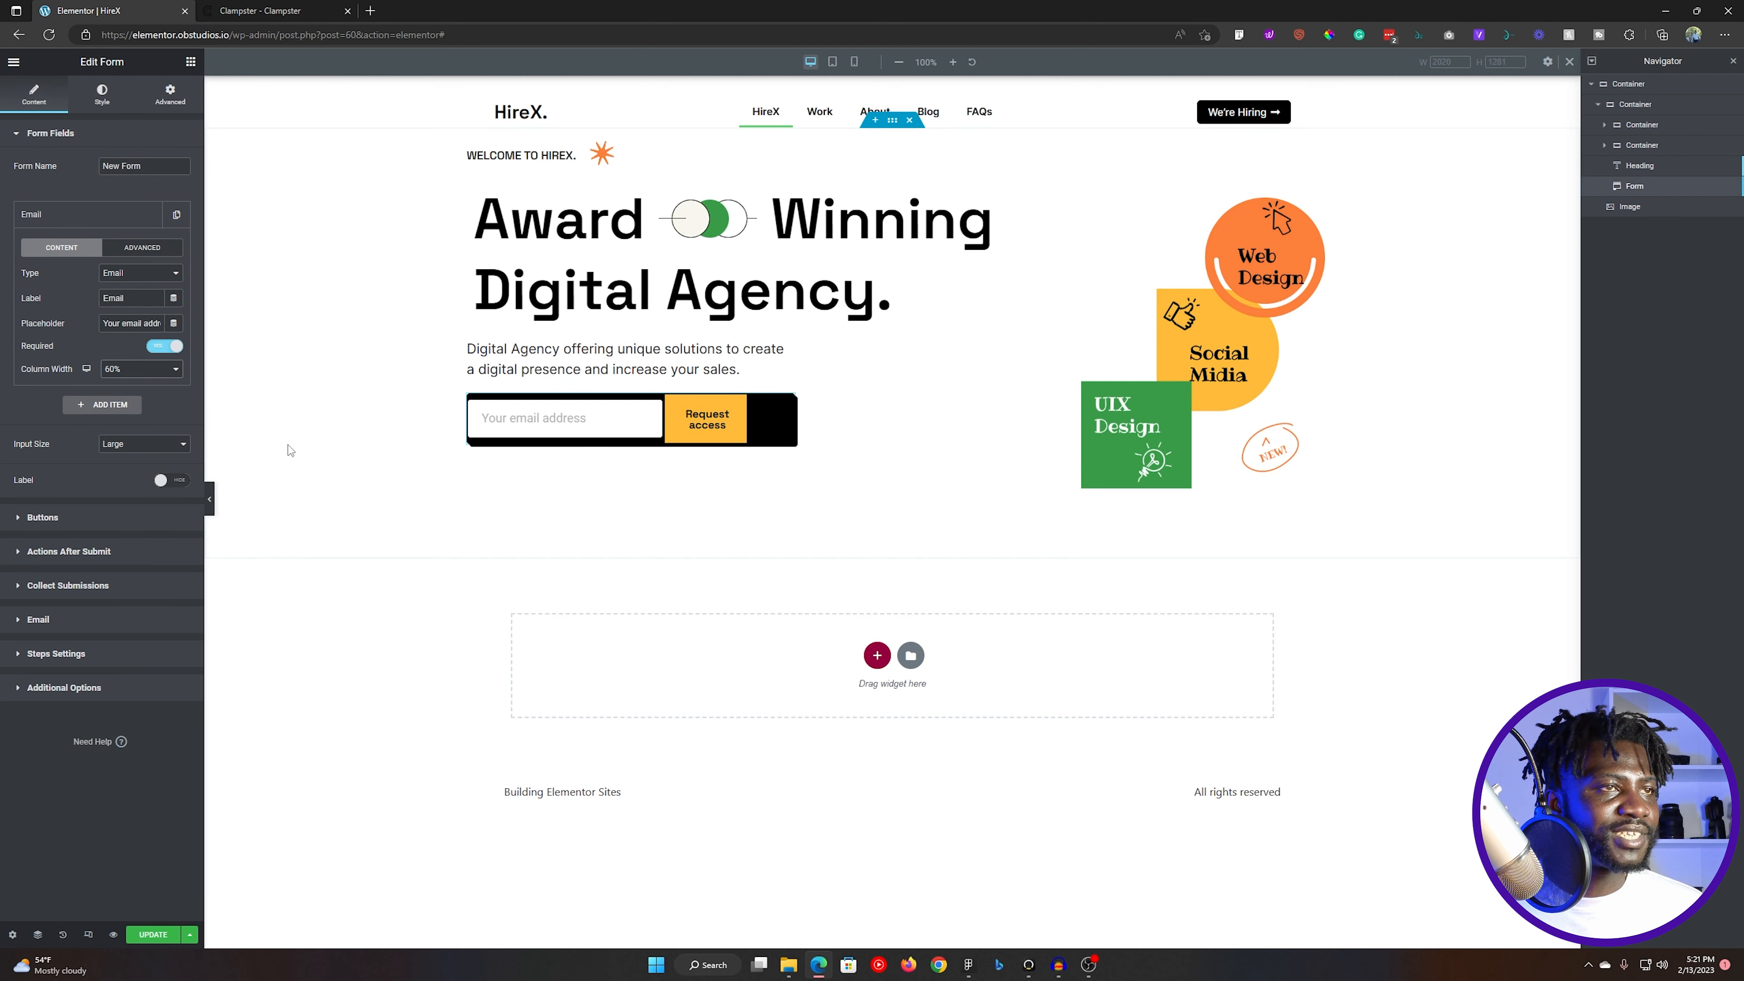
- Set the column width of the form's submit button to 40%
left_click(79, 137)
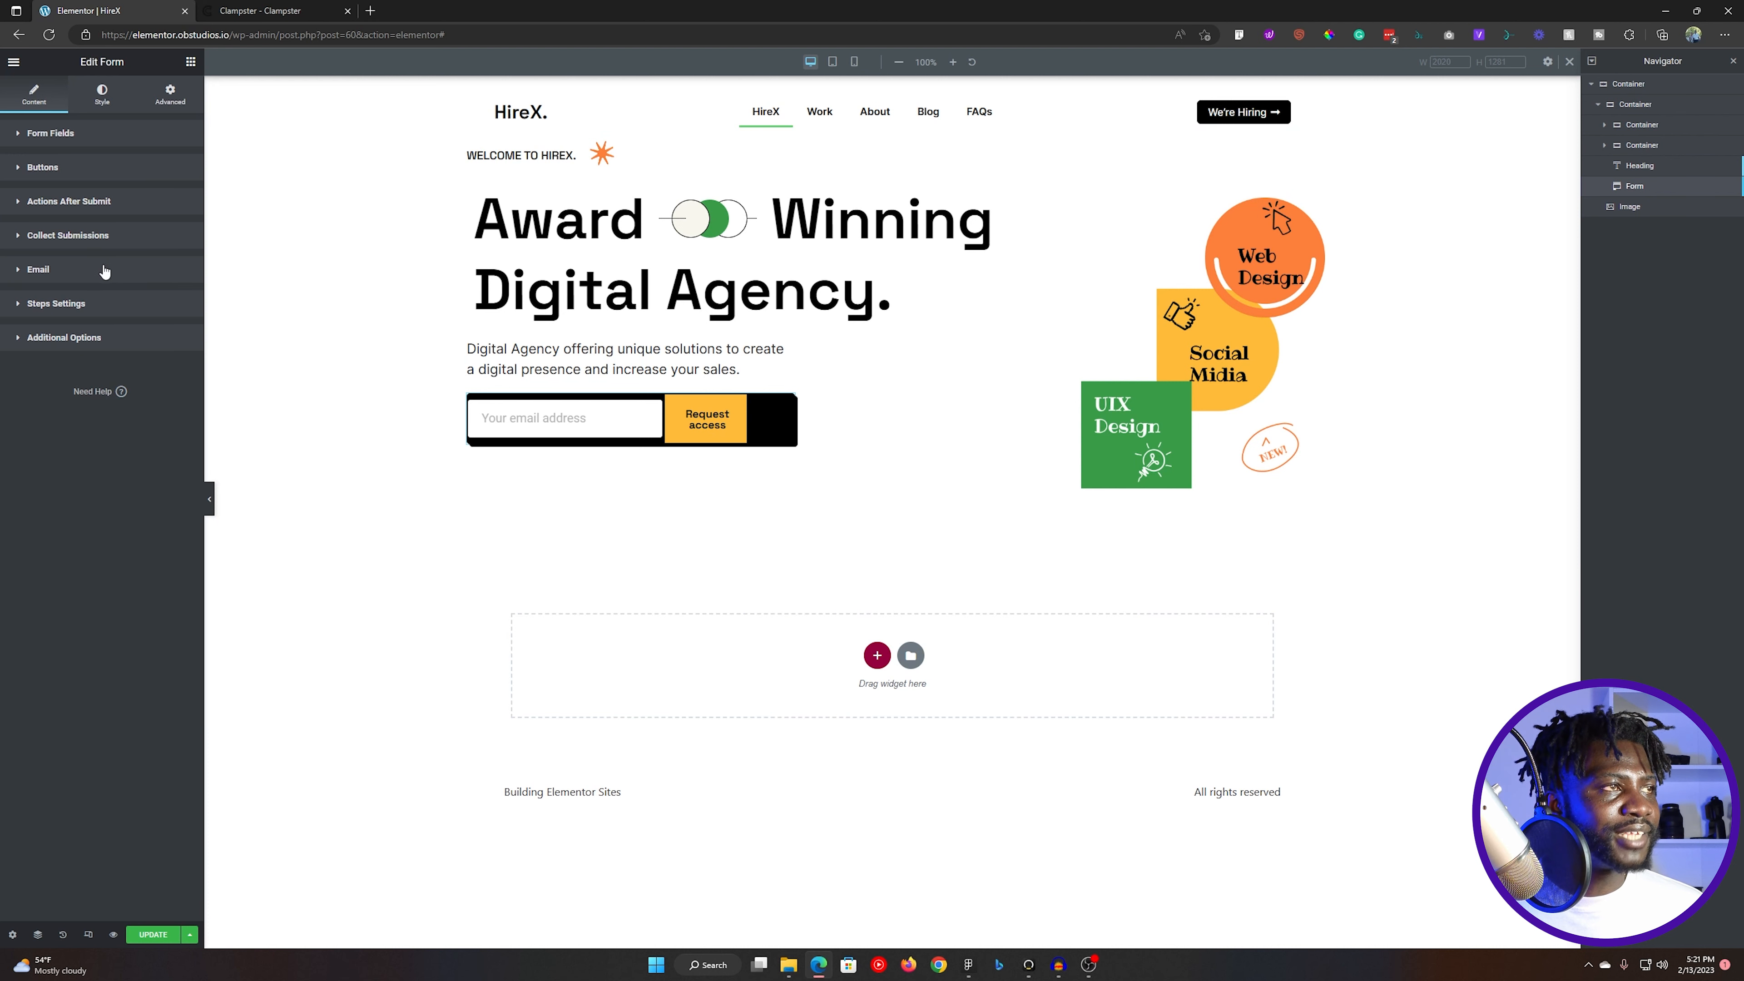
left_click(82, 206)
left_click(84, 204)
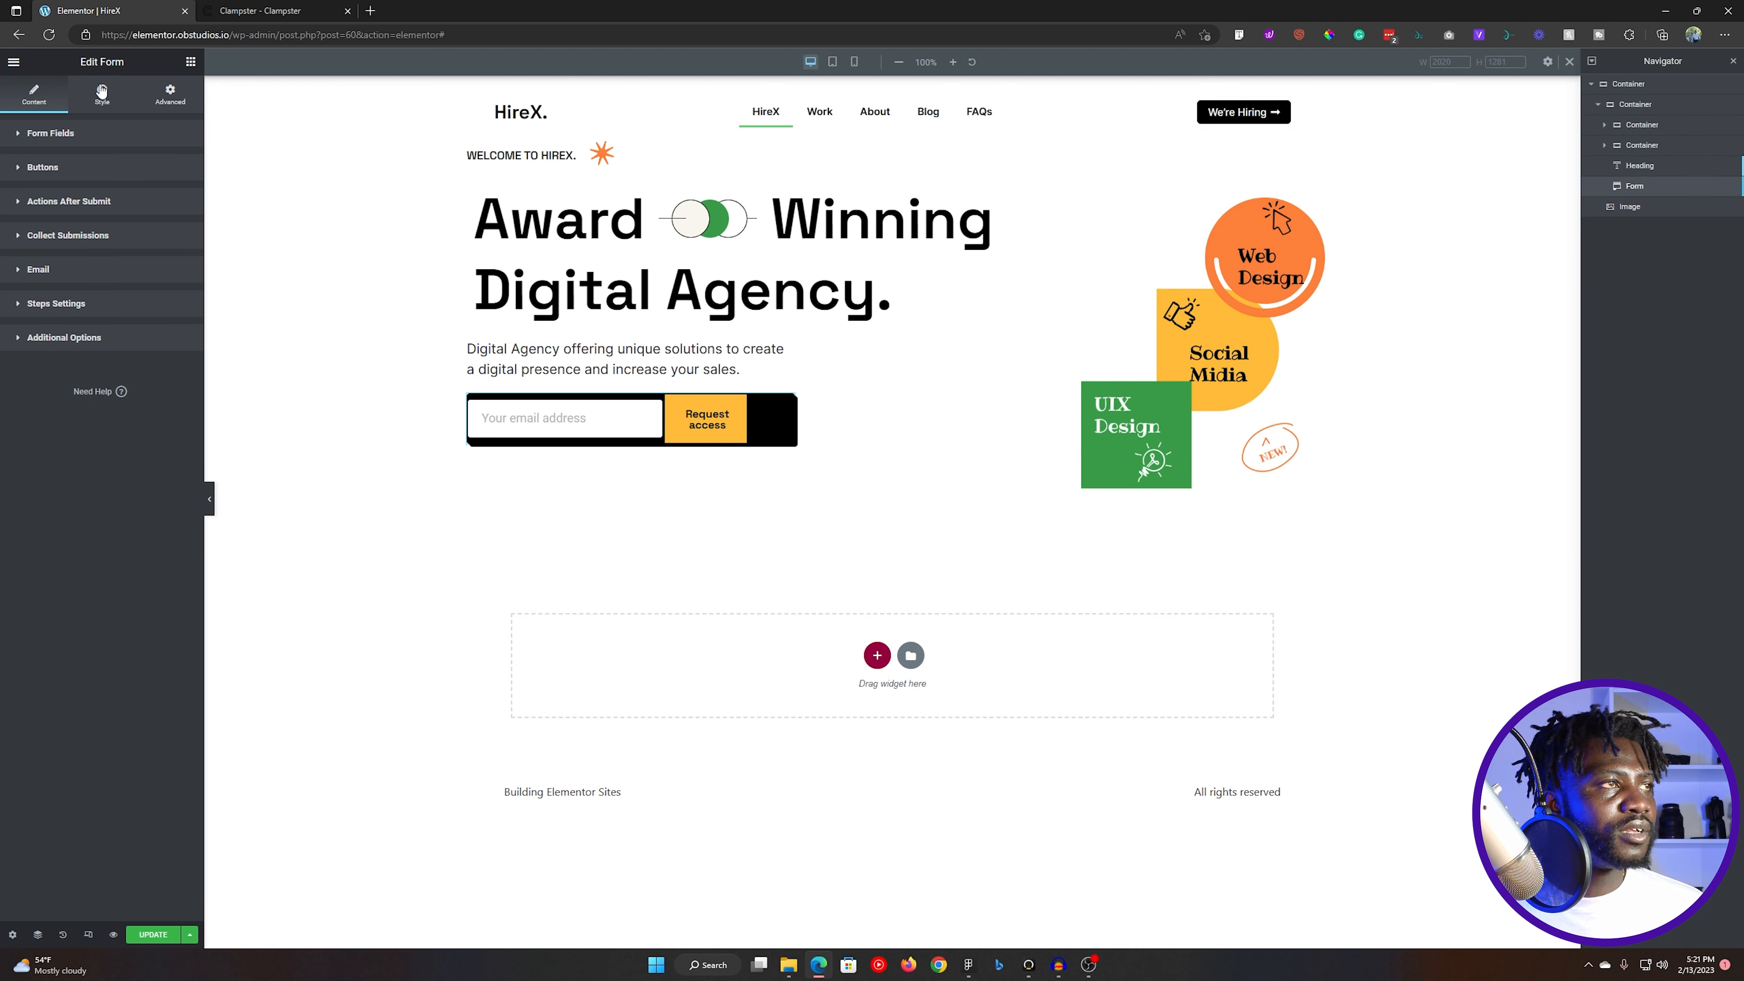
left_click(59, 168)
left_click(142, 233)
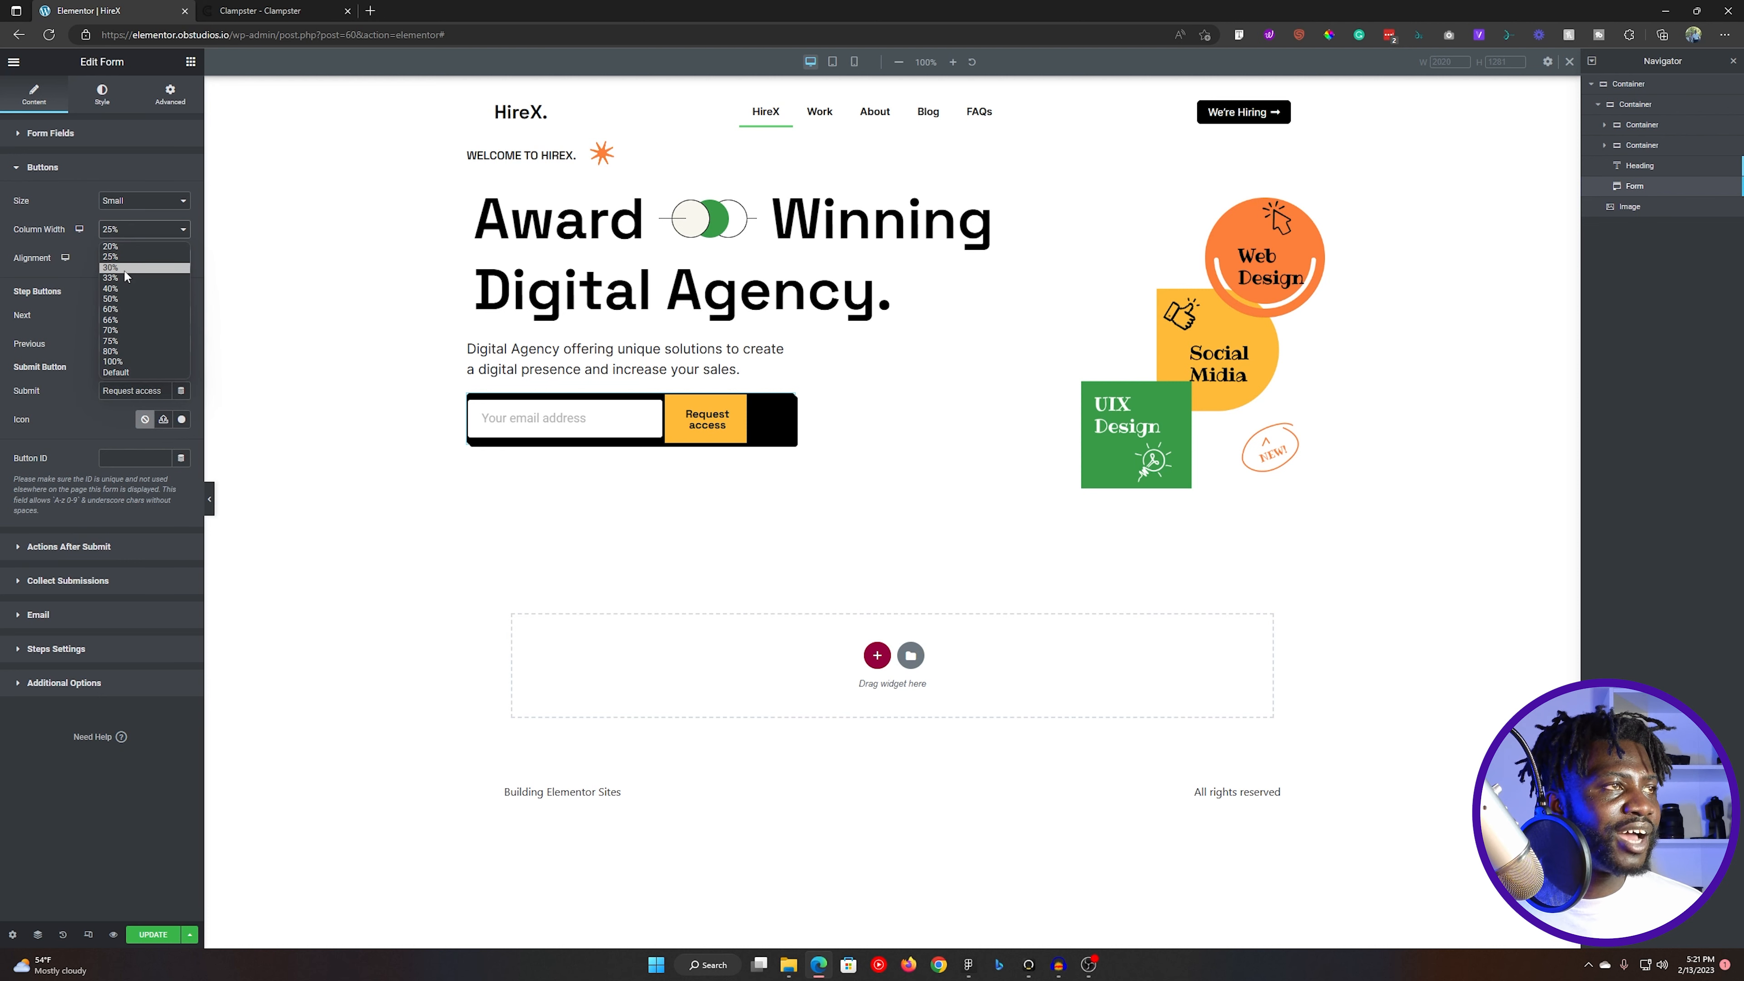
left_click(121, 289)
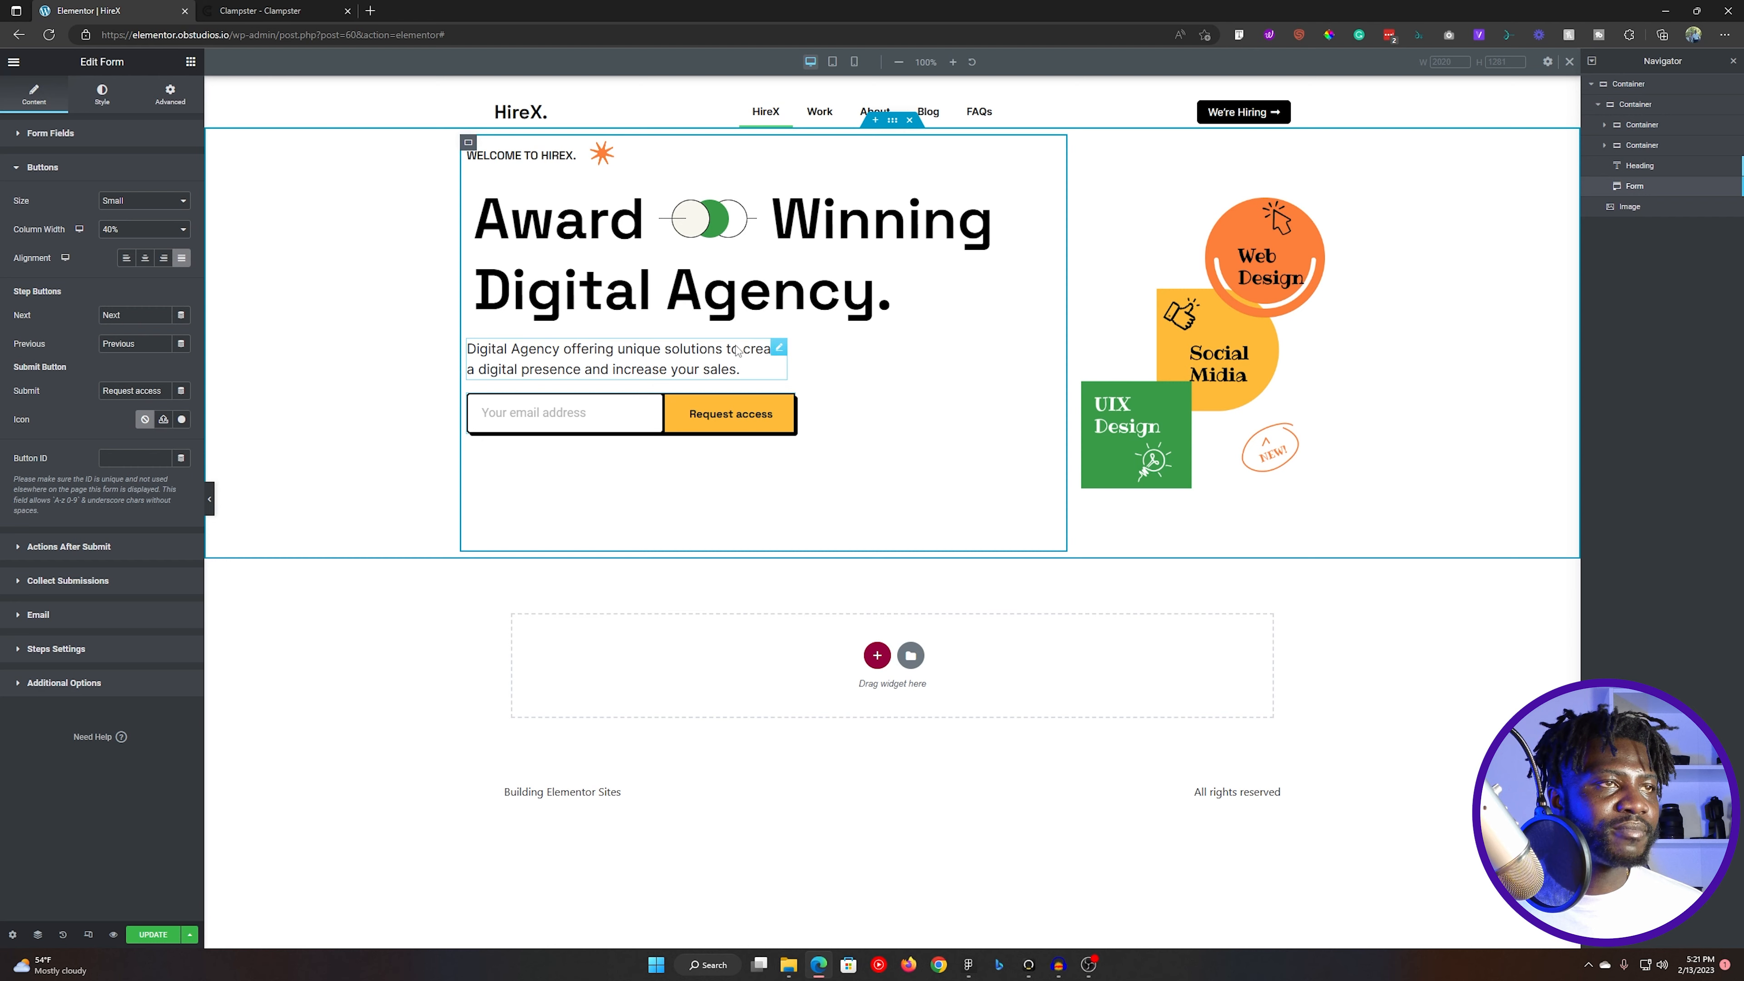
left_click(810, 317)
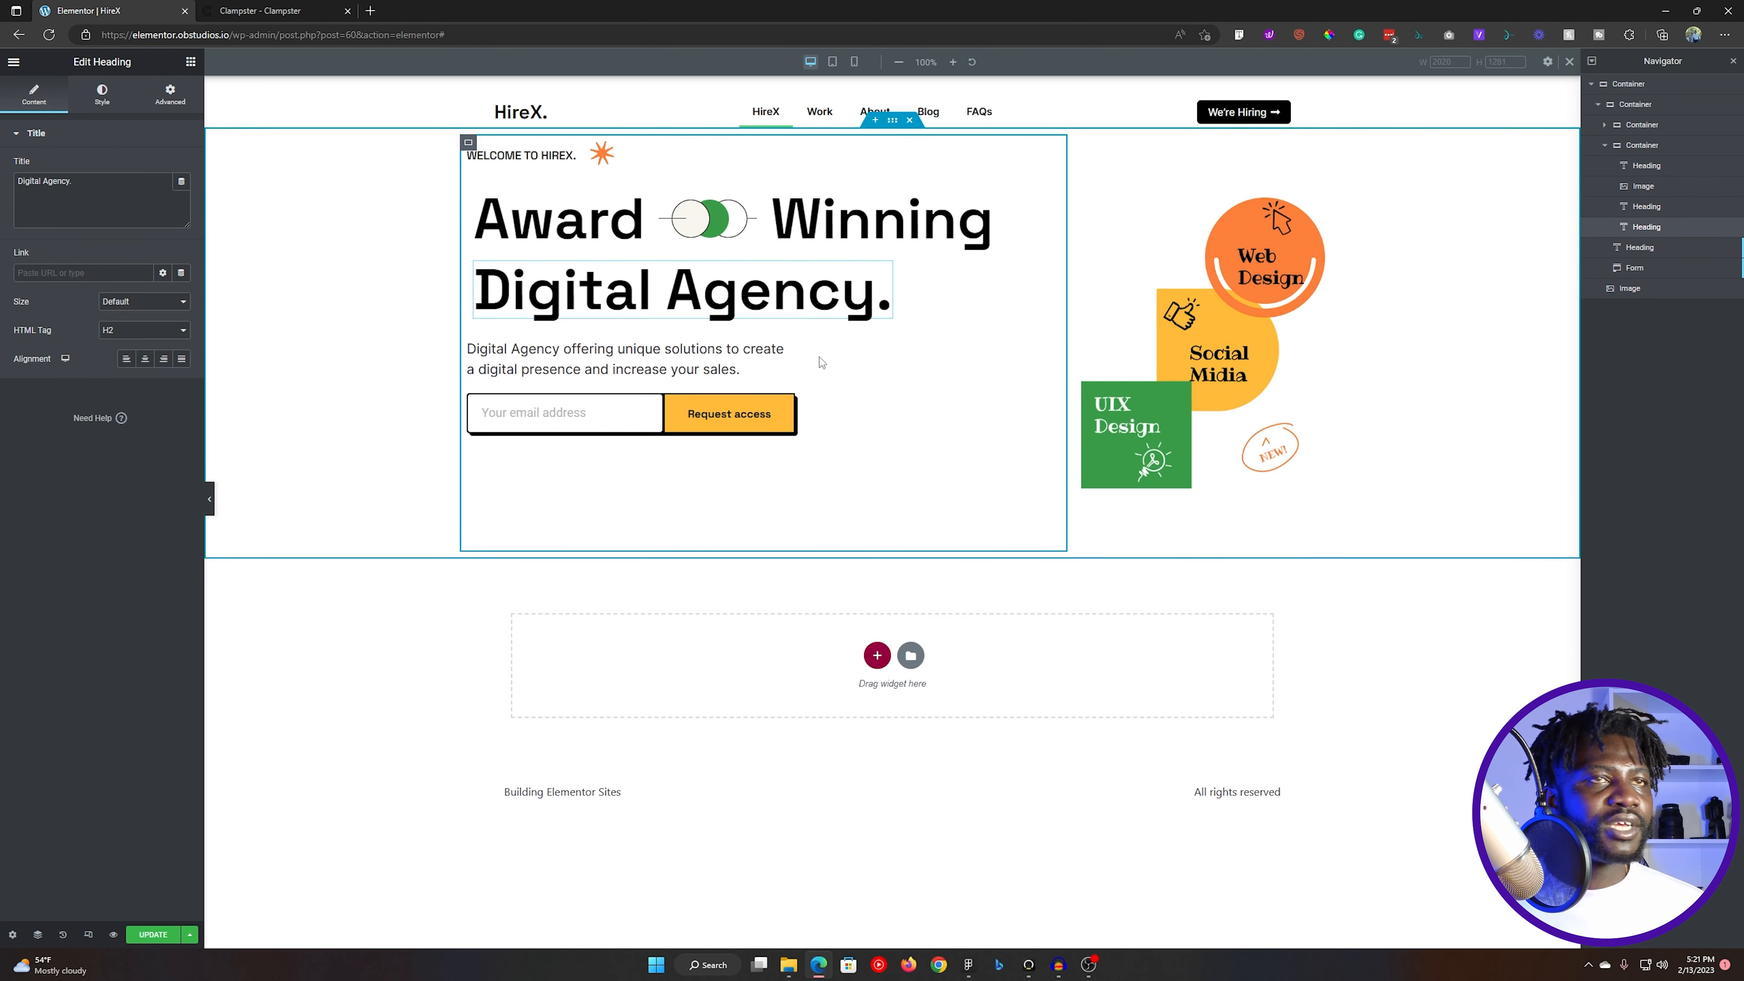
- Switch to Figma, copy the text "Open account and get 5 boxes" from the box below the email form, and return to Elementor
key("alt+Tab")
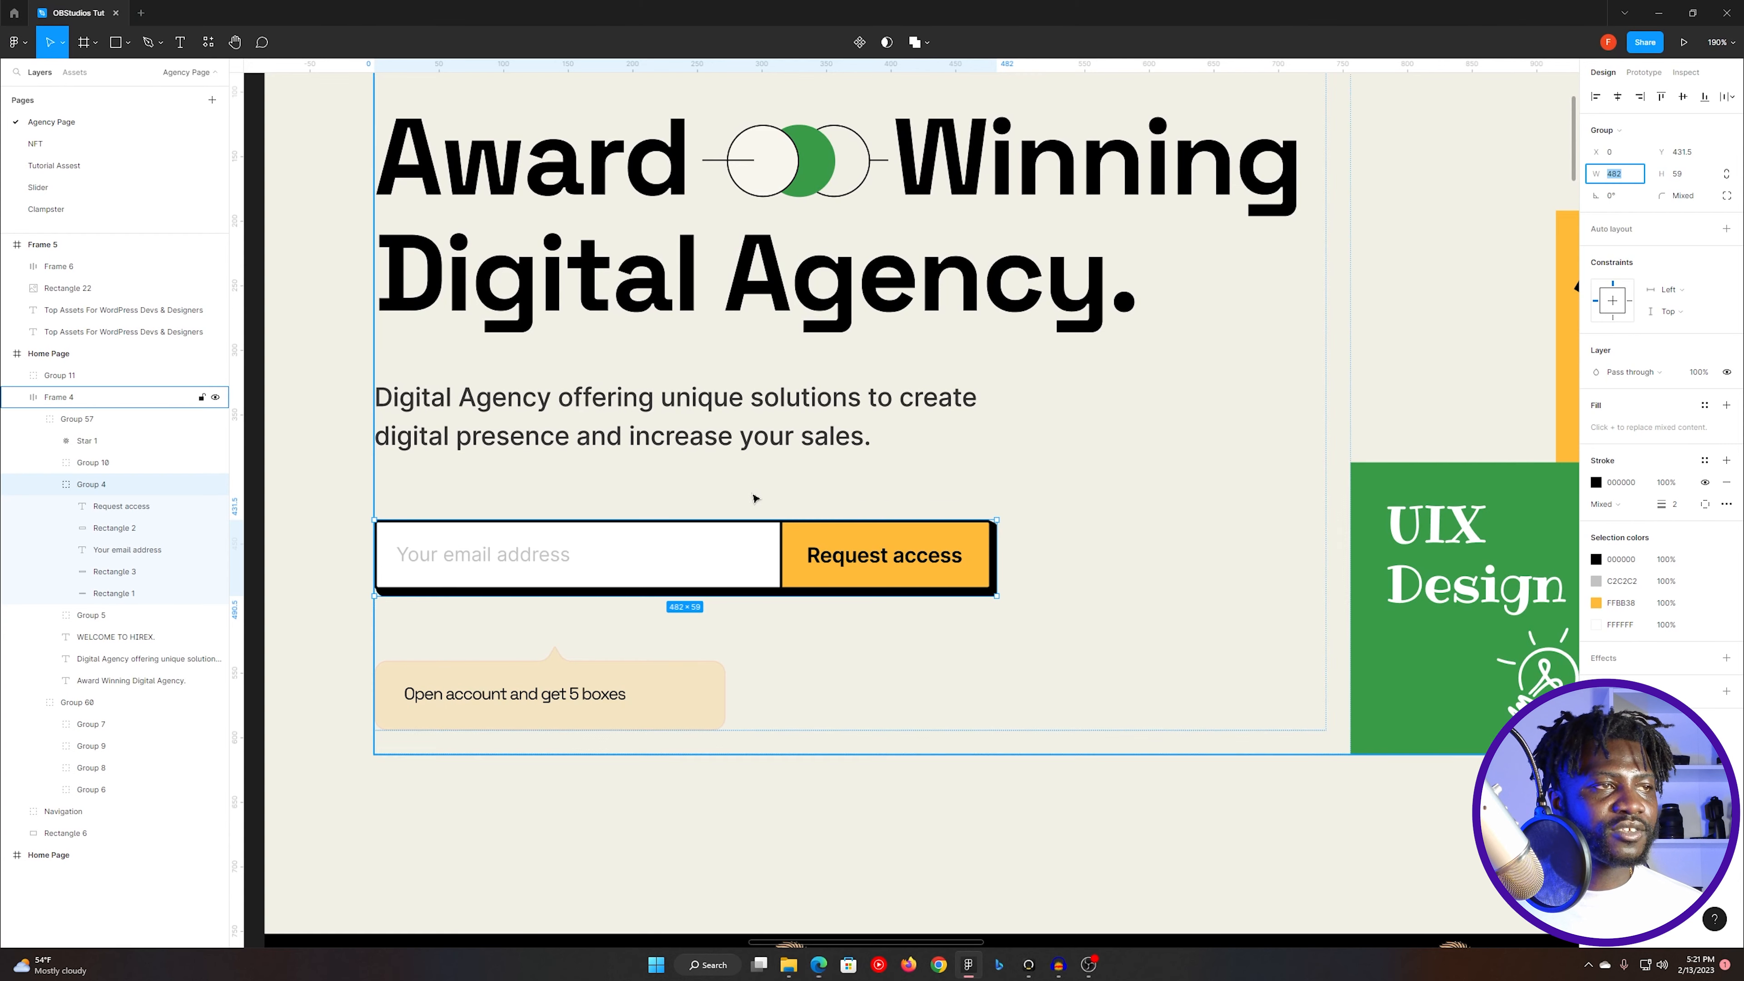
left_click(535, 694)
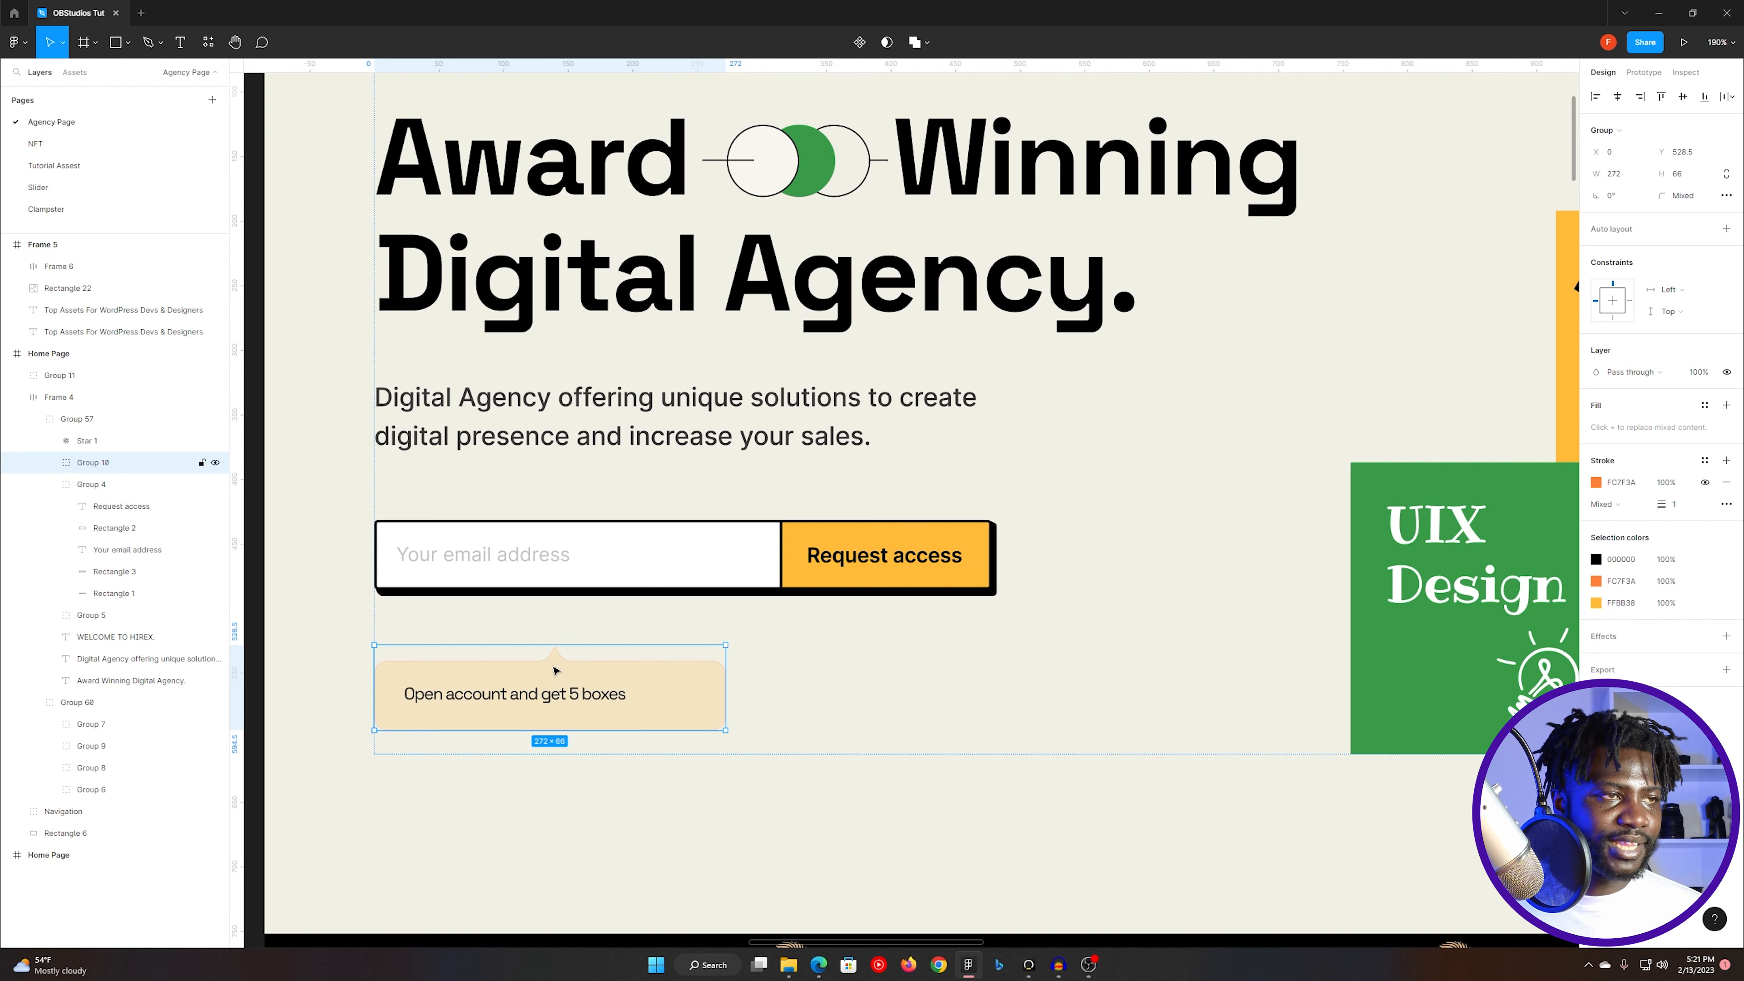
double_click(525, 694)
double_click(524, 695)
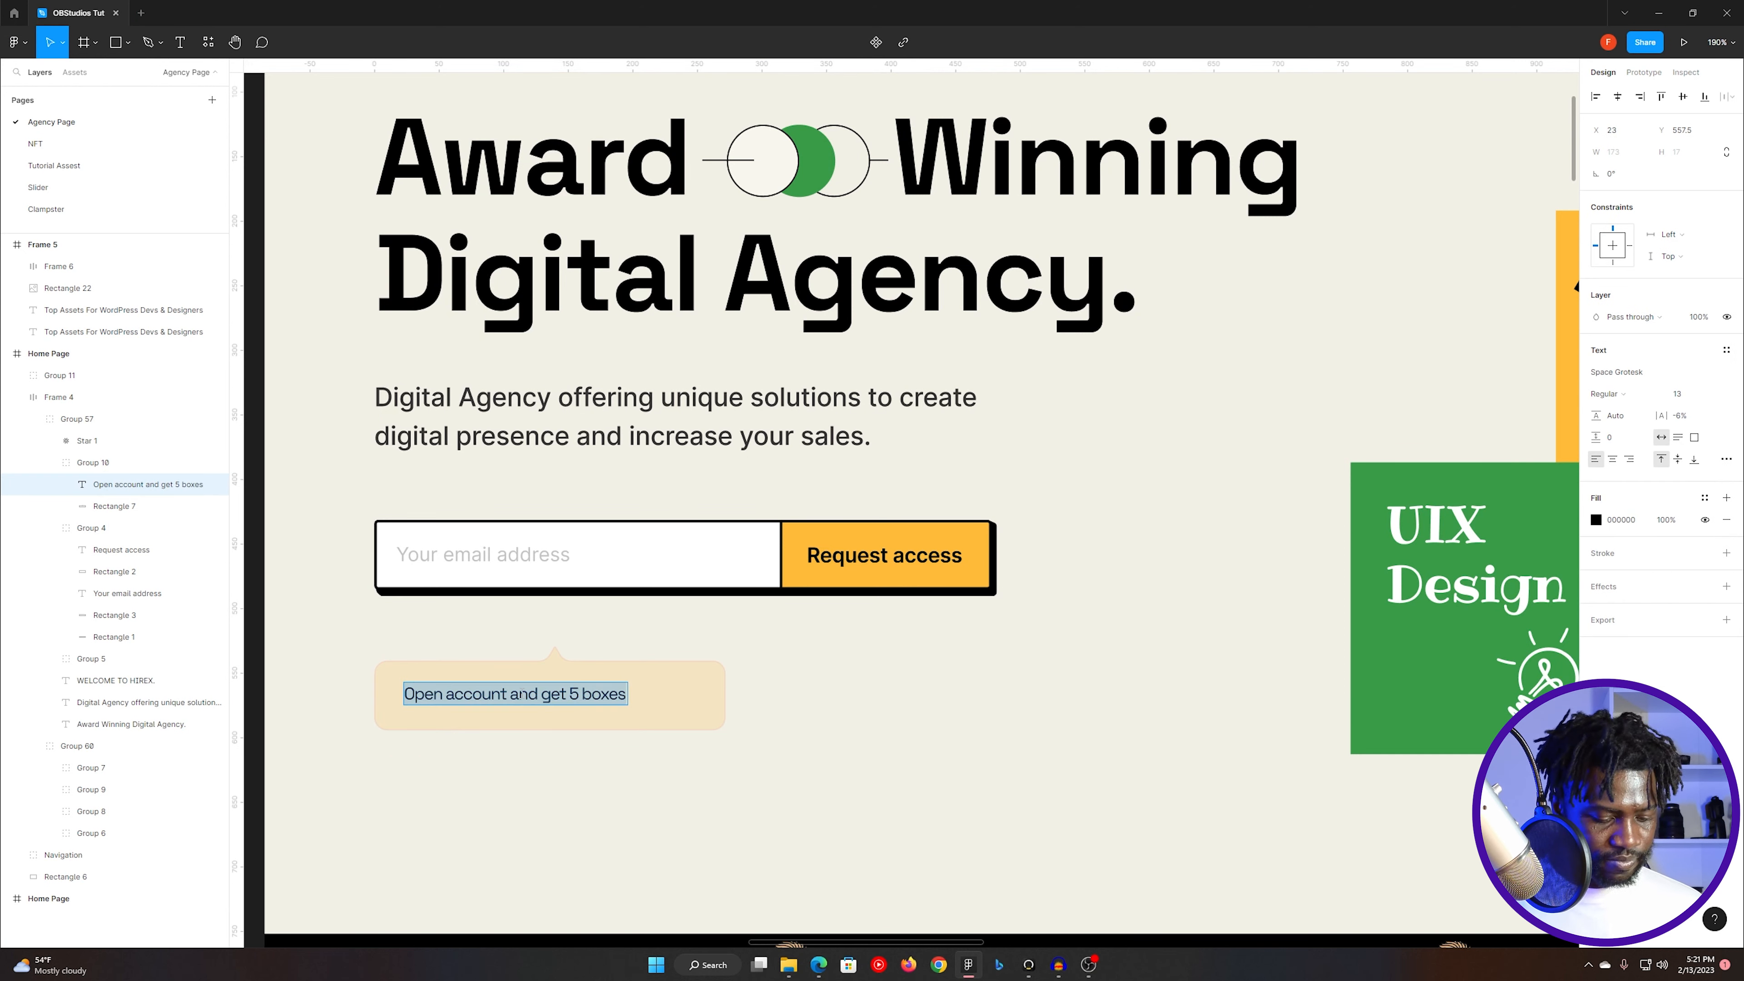
key("alt+Tab")
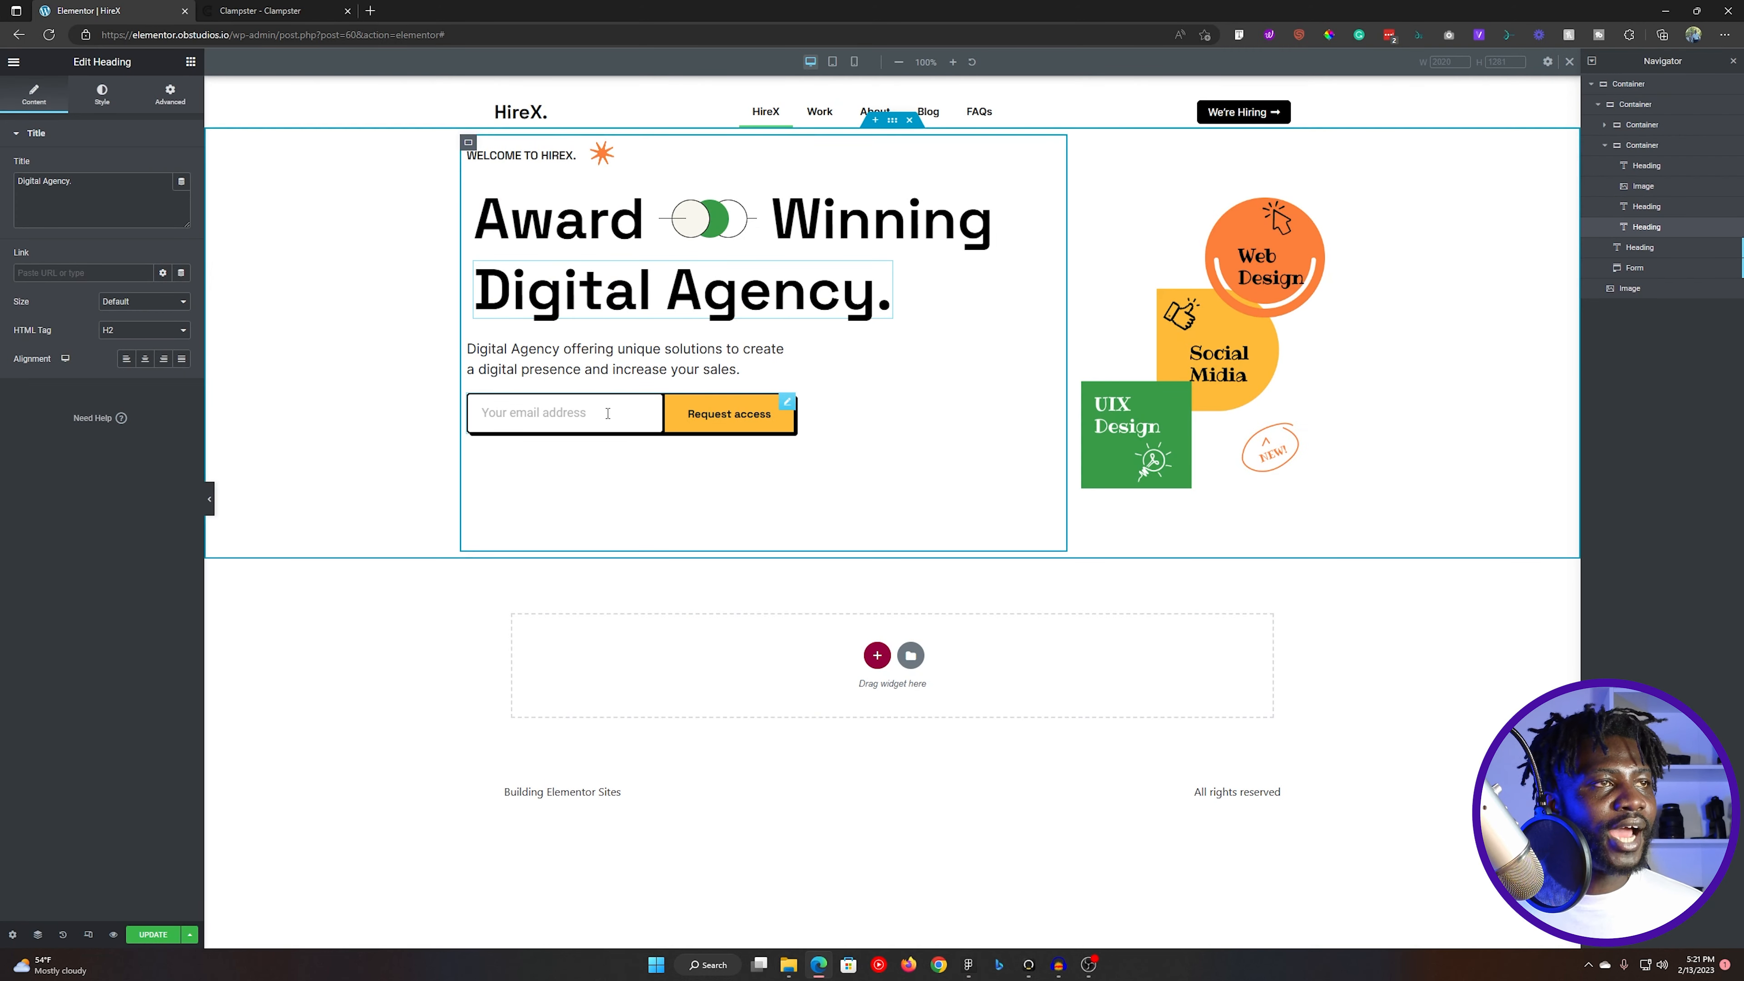
- Add a heading widget below the form with the copied text "Open account and get 5 boxes"
left_click(191, 62)
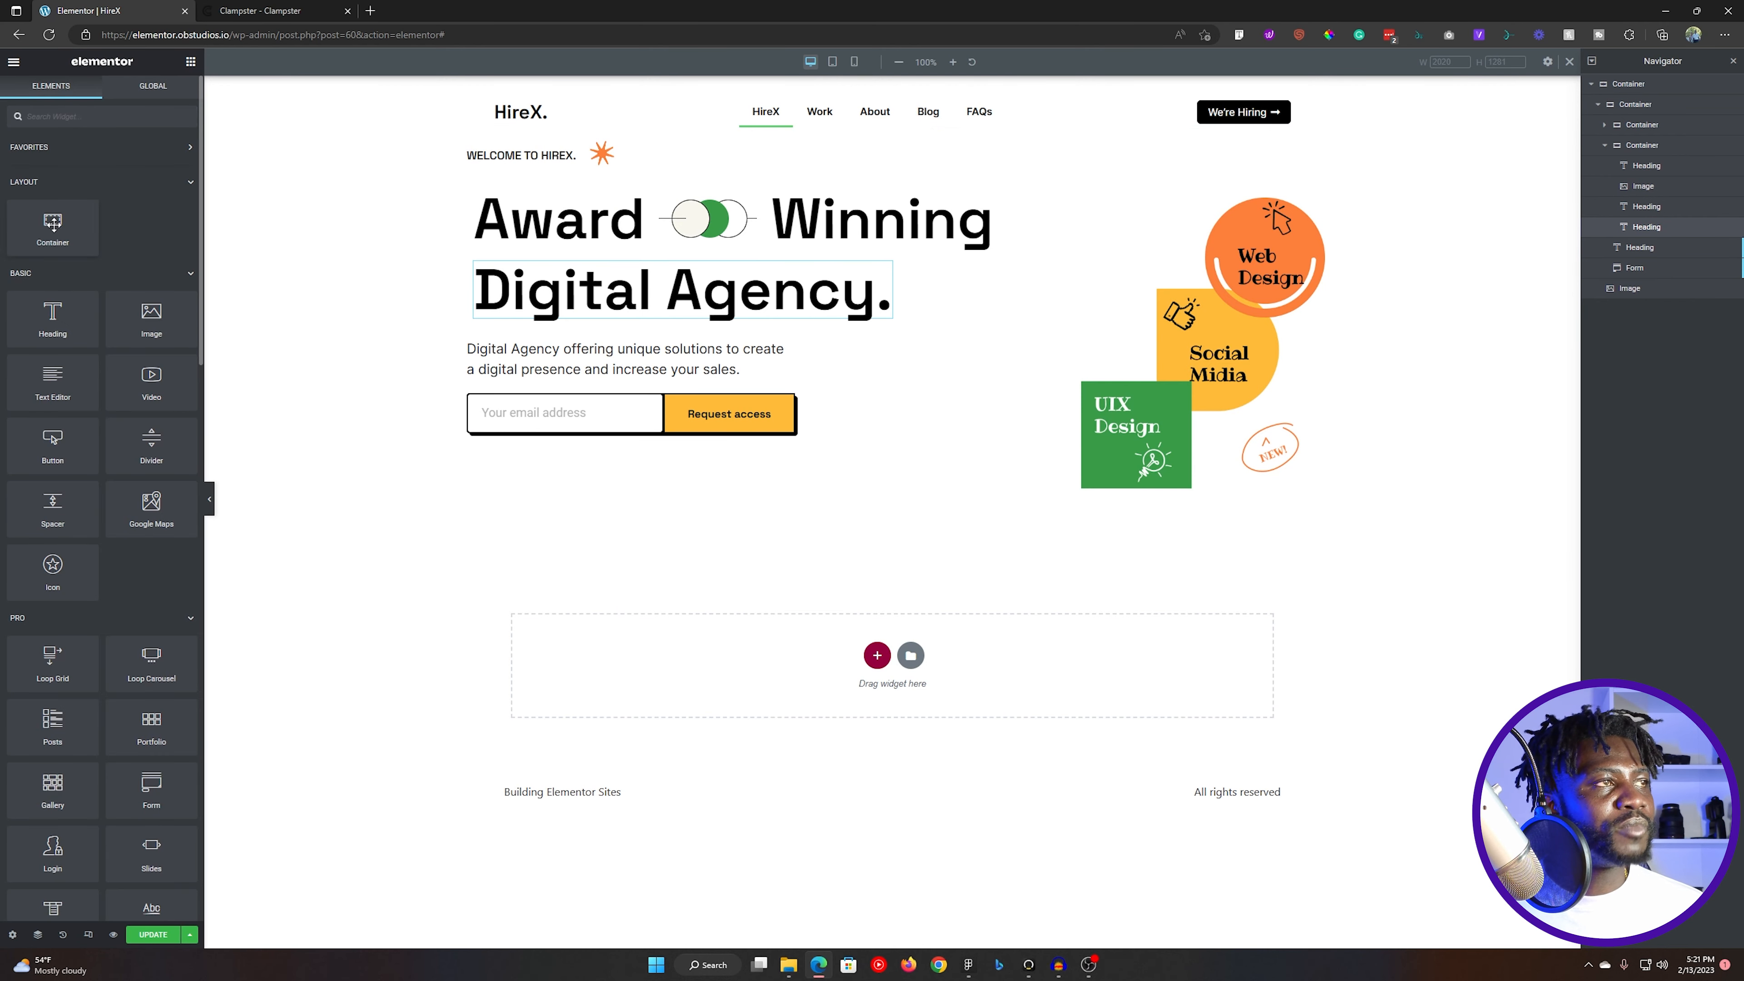
key("alt+Tab")
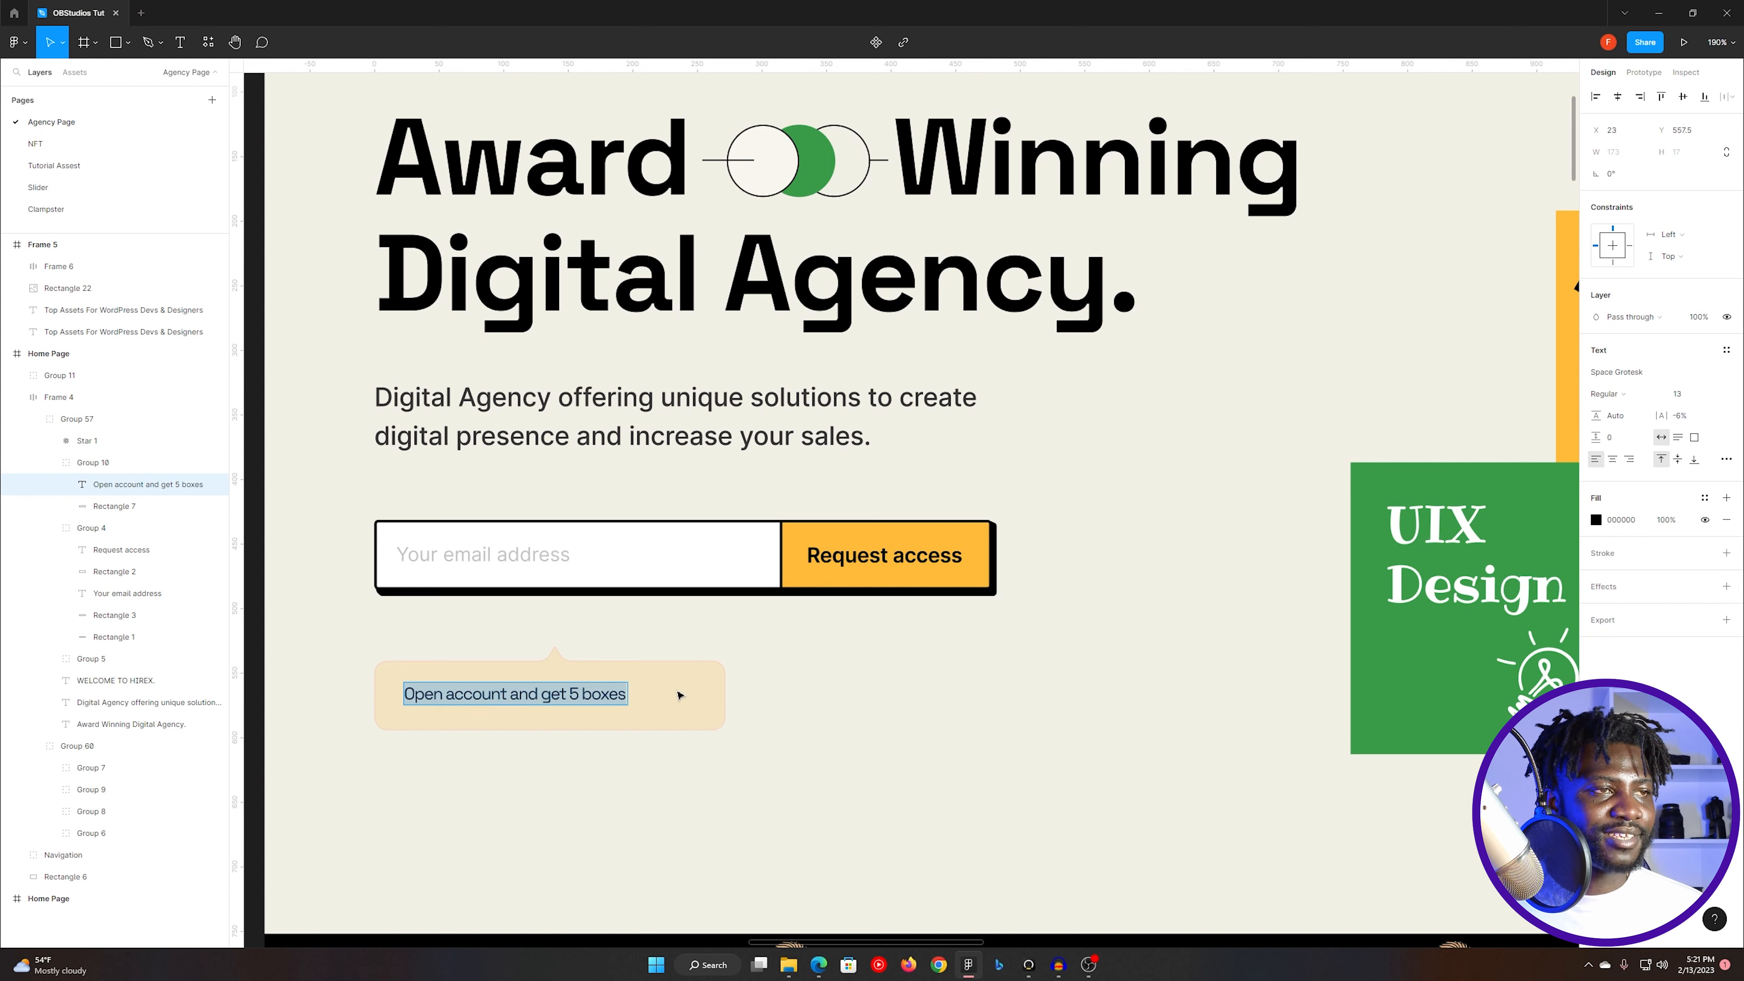
key("Escape")
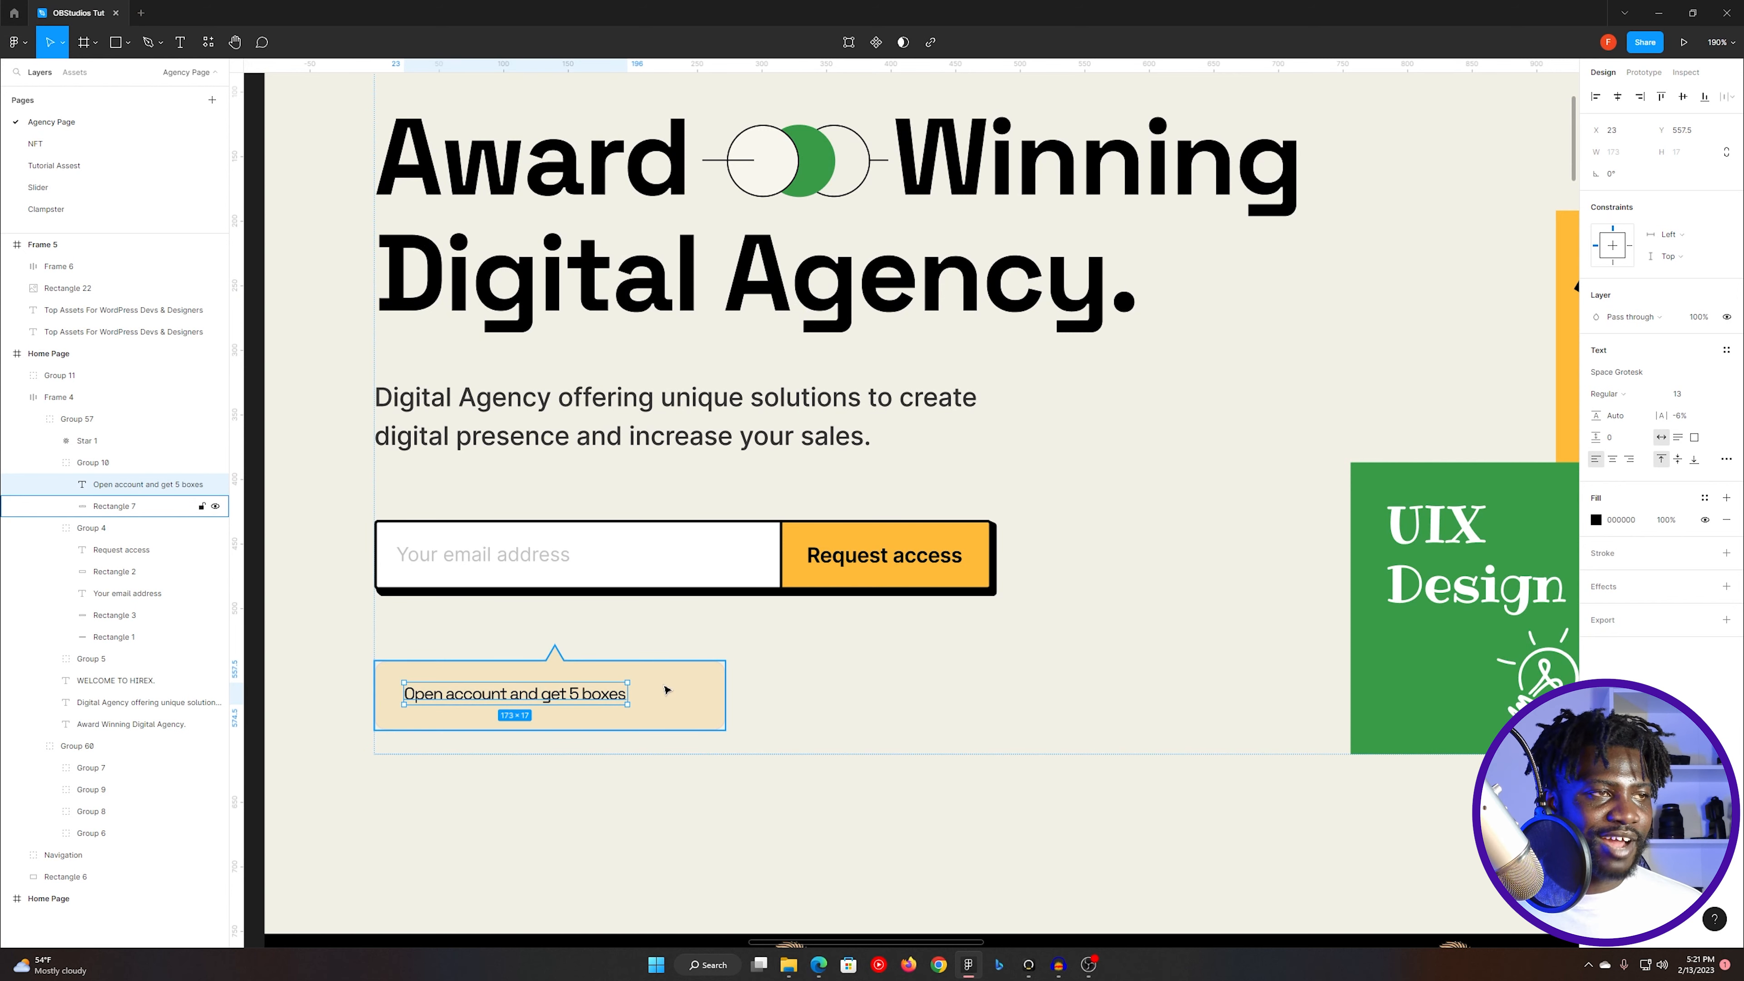
key("alt+Tab")
left_click_drag(53, 317, 669, 440)
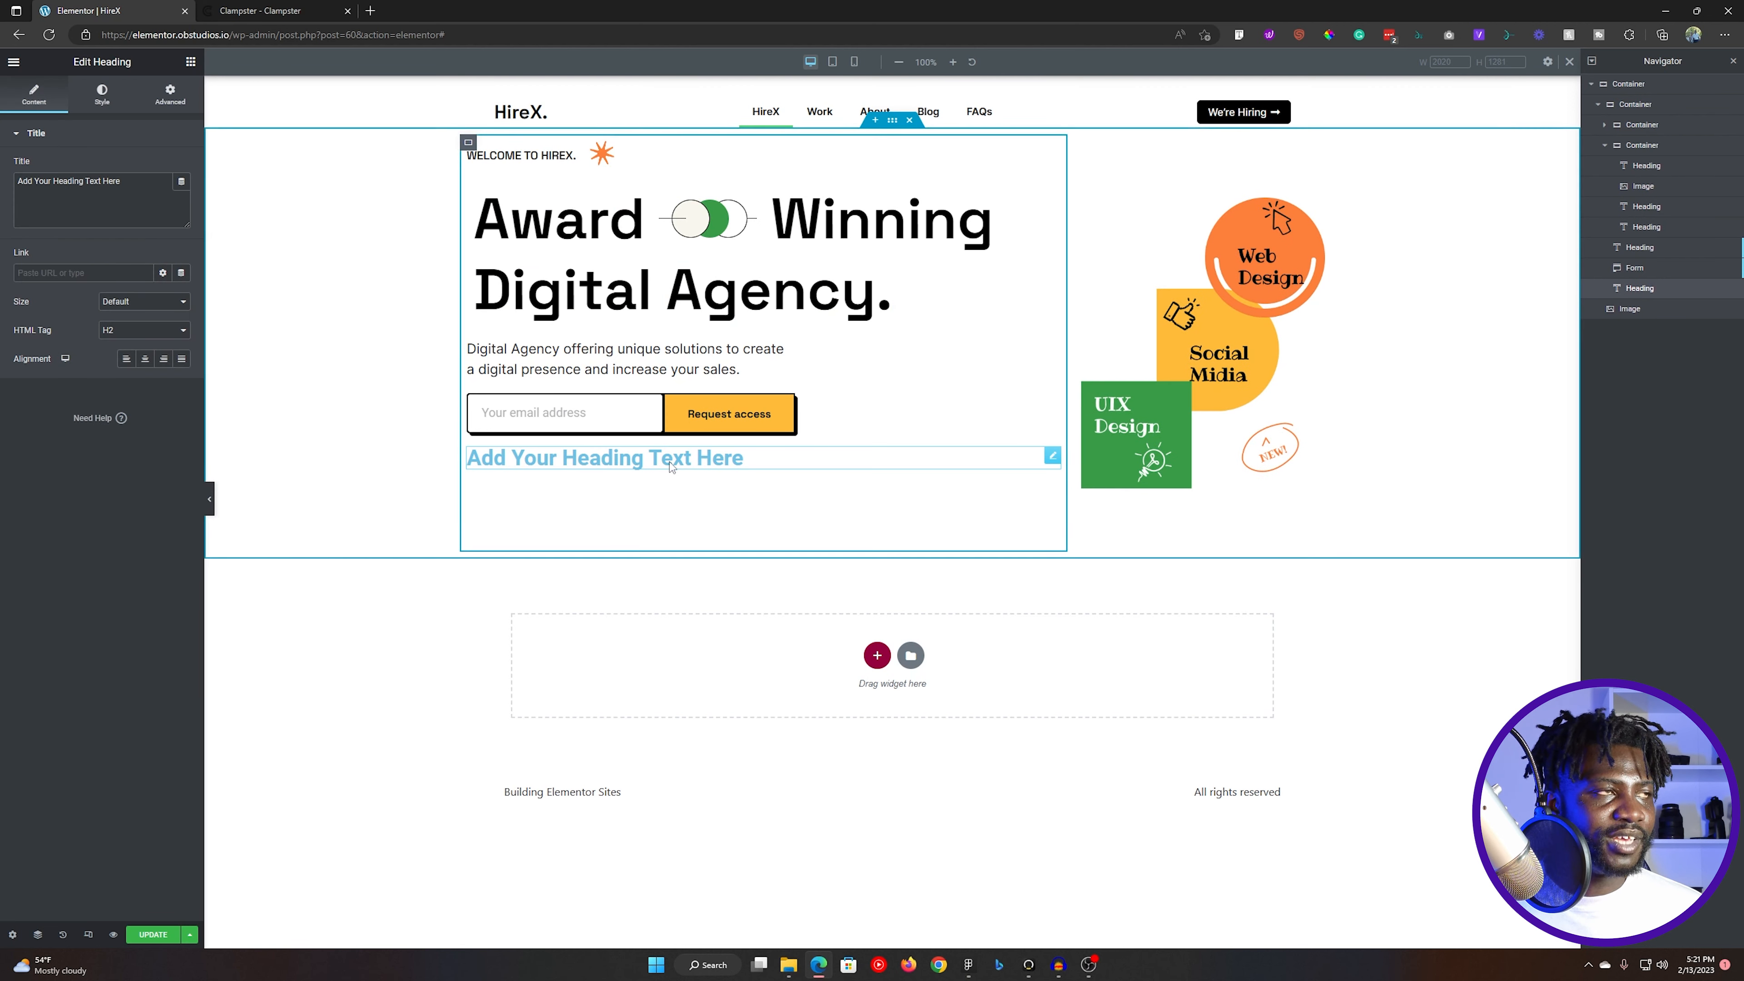
triple_click(146, 192)
type("Open account and get 5 boxes")
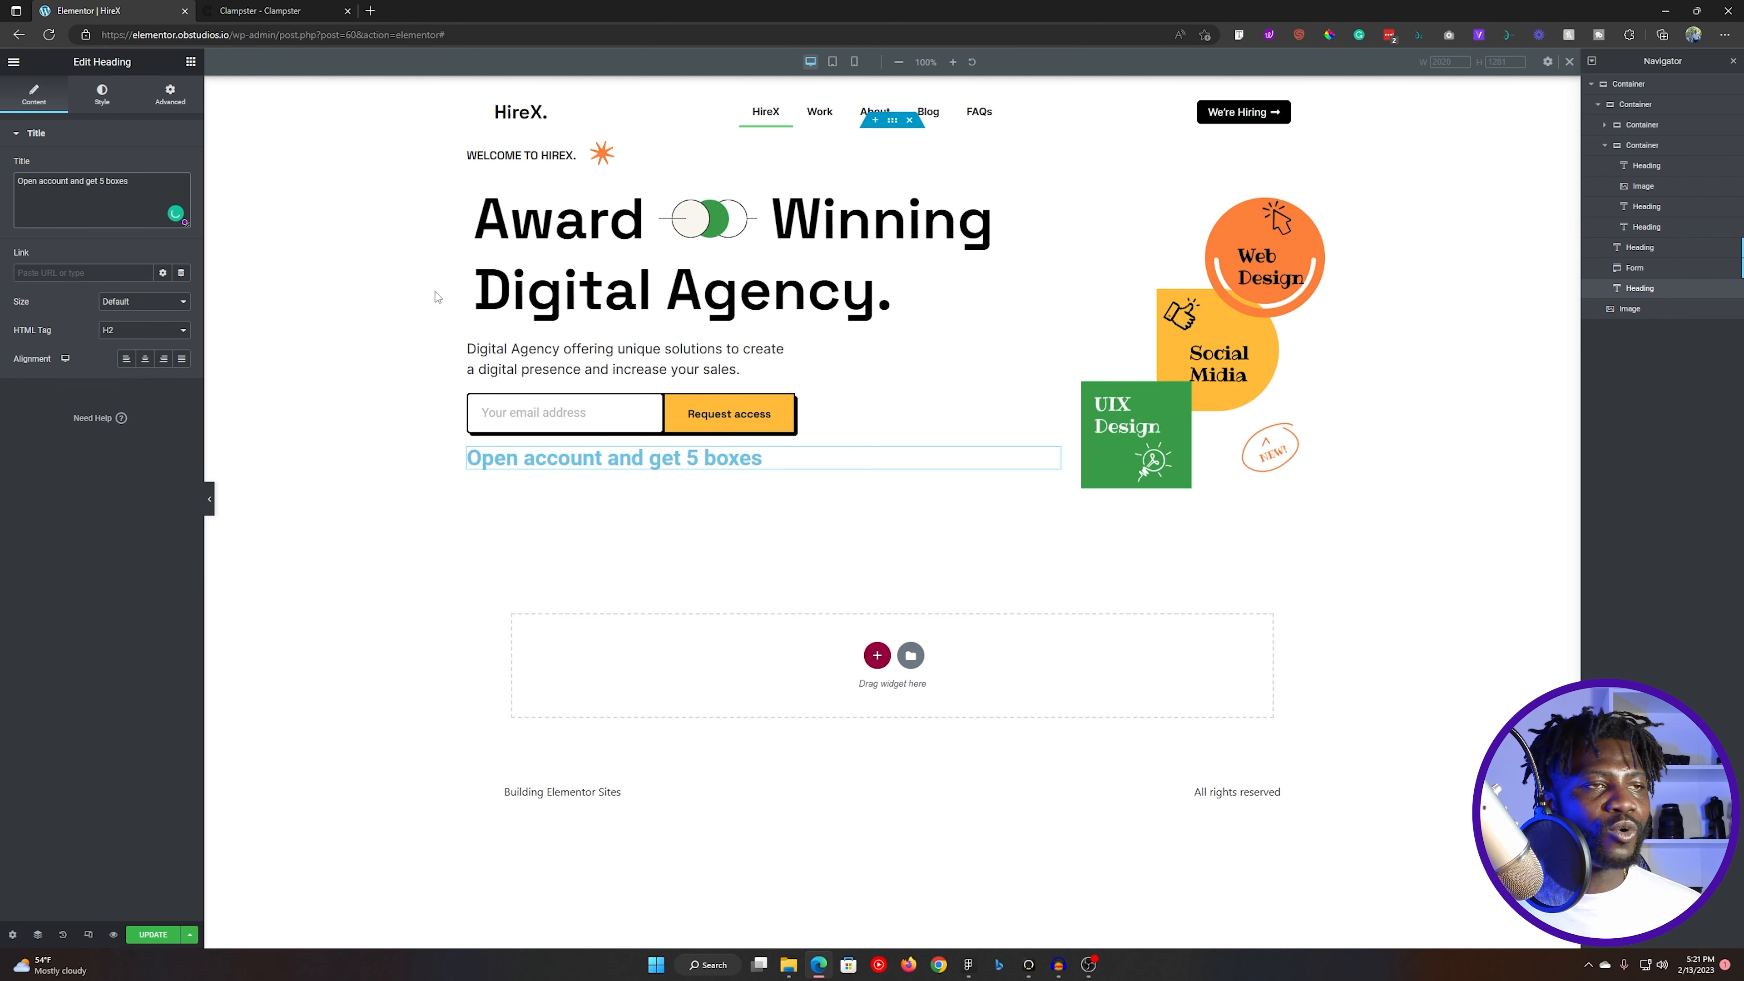
- Check the font settings of the "Open account and get 5 boxes" text in Figma and return to the heading in Elementor
key("alt+Tab")
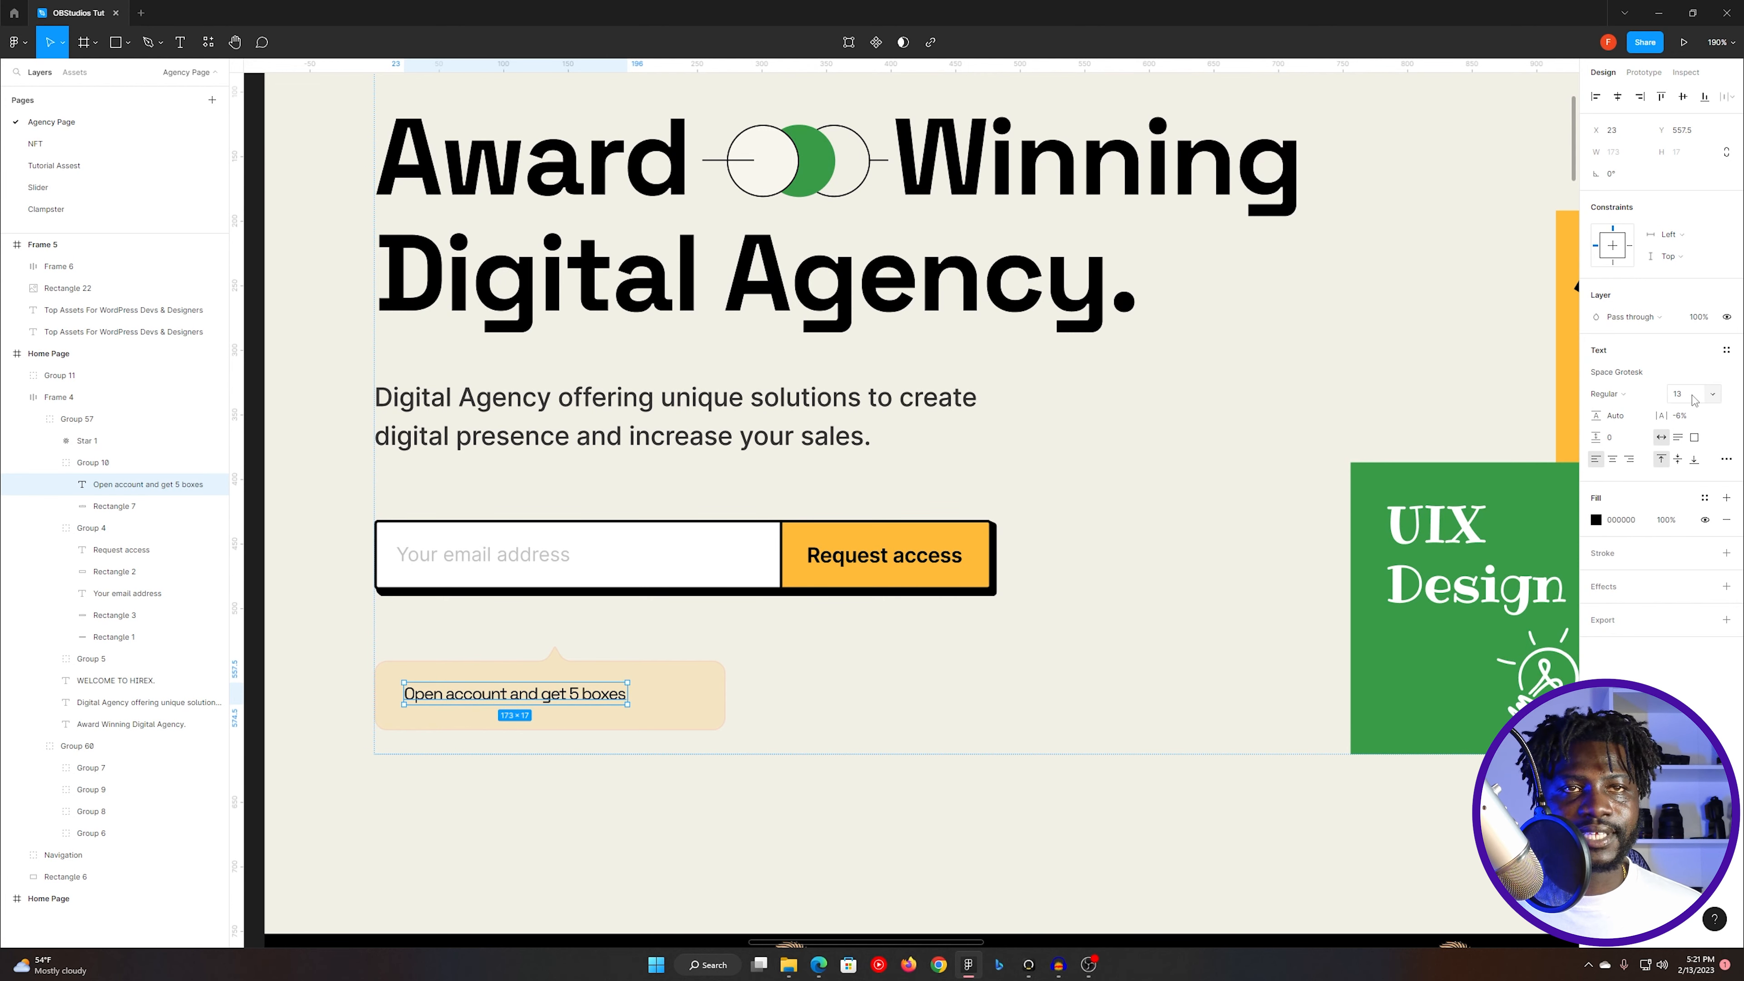
key("alt+Tab")
left_click(283, 11)
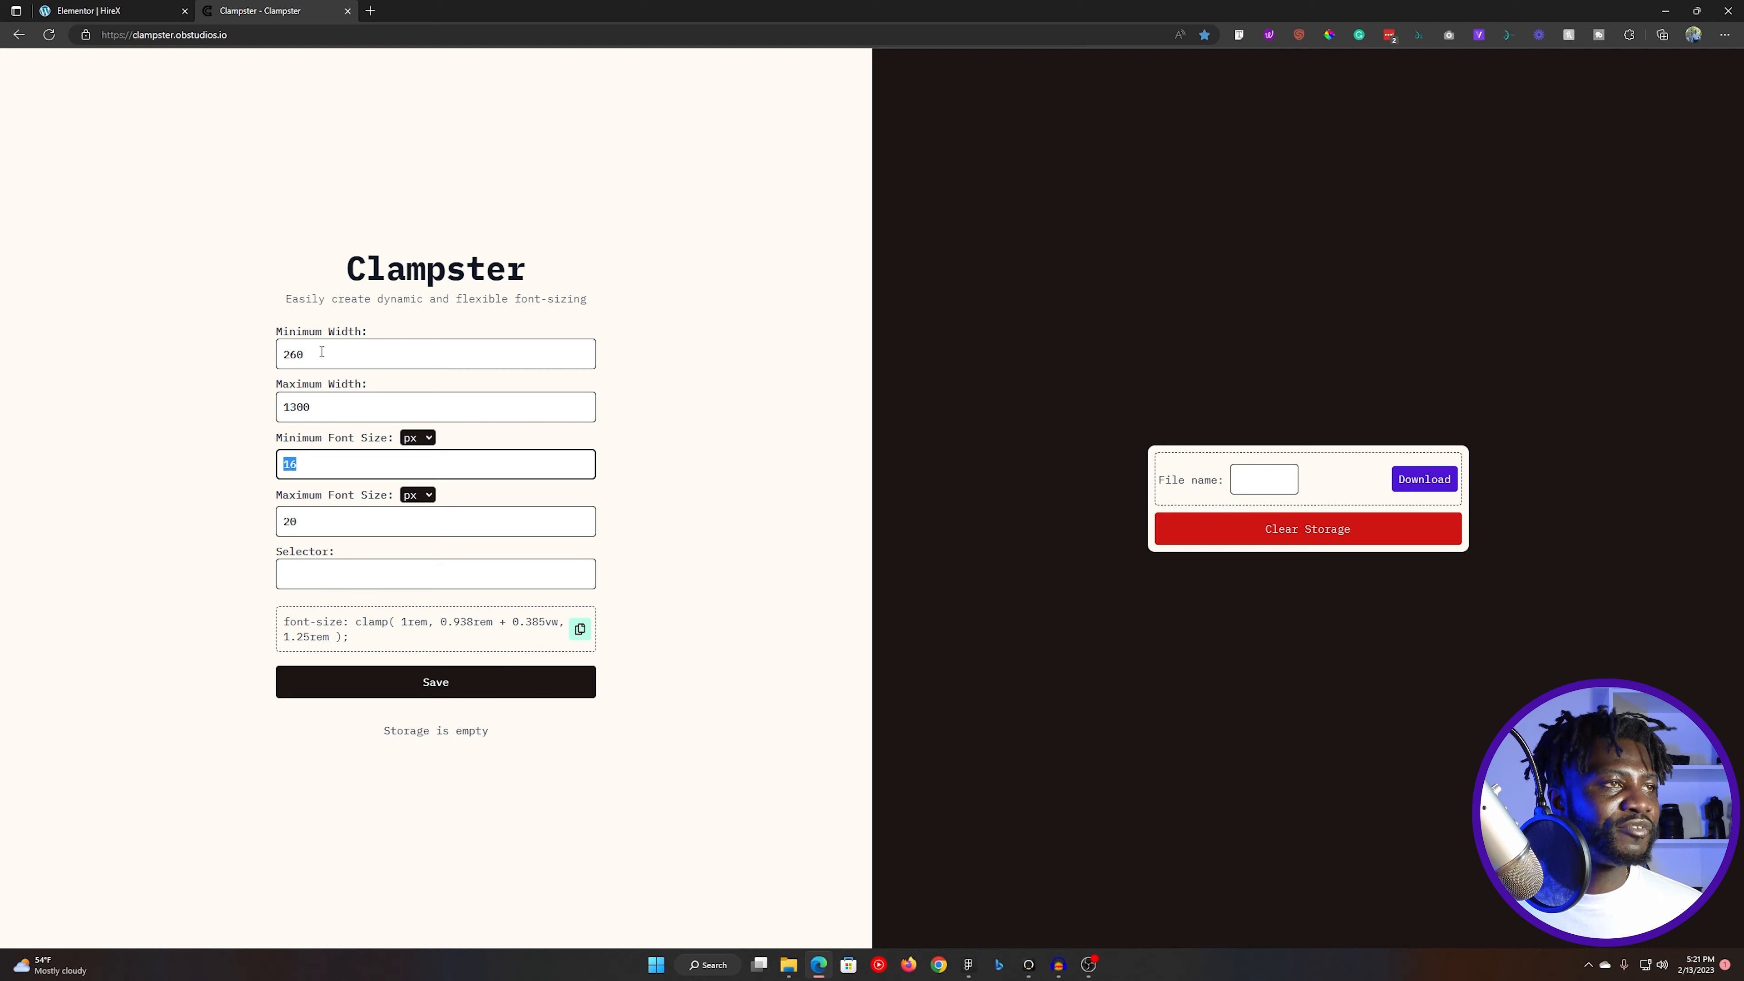
key("alt+Tab")
key("alt+Tab")
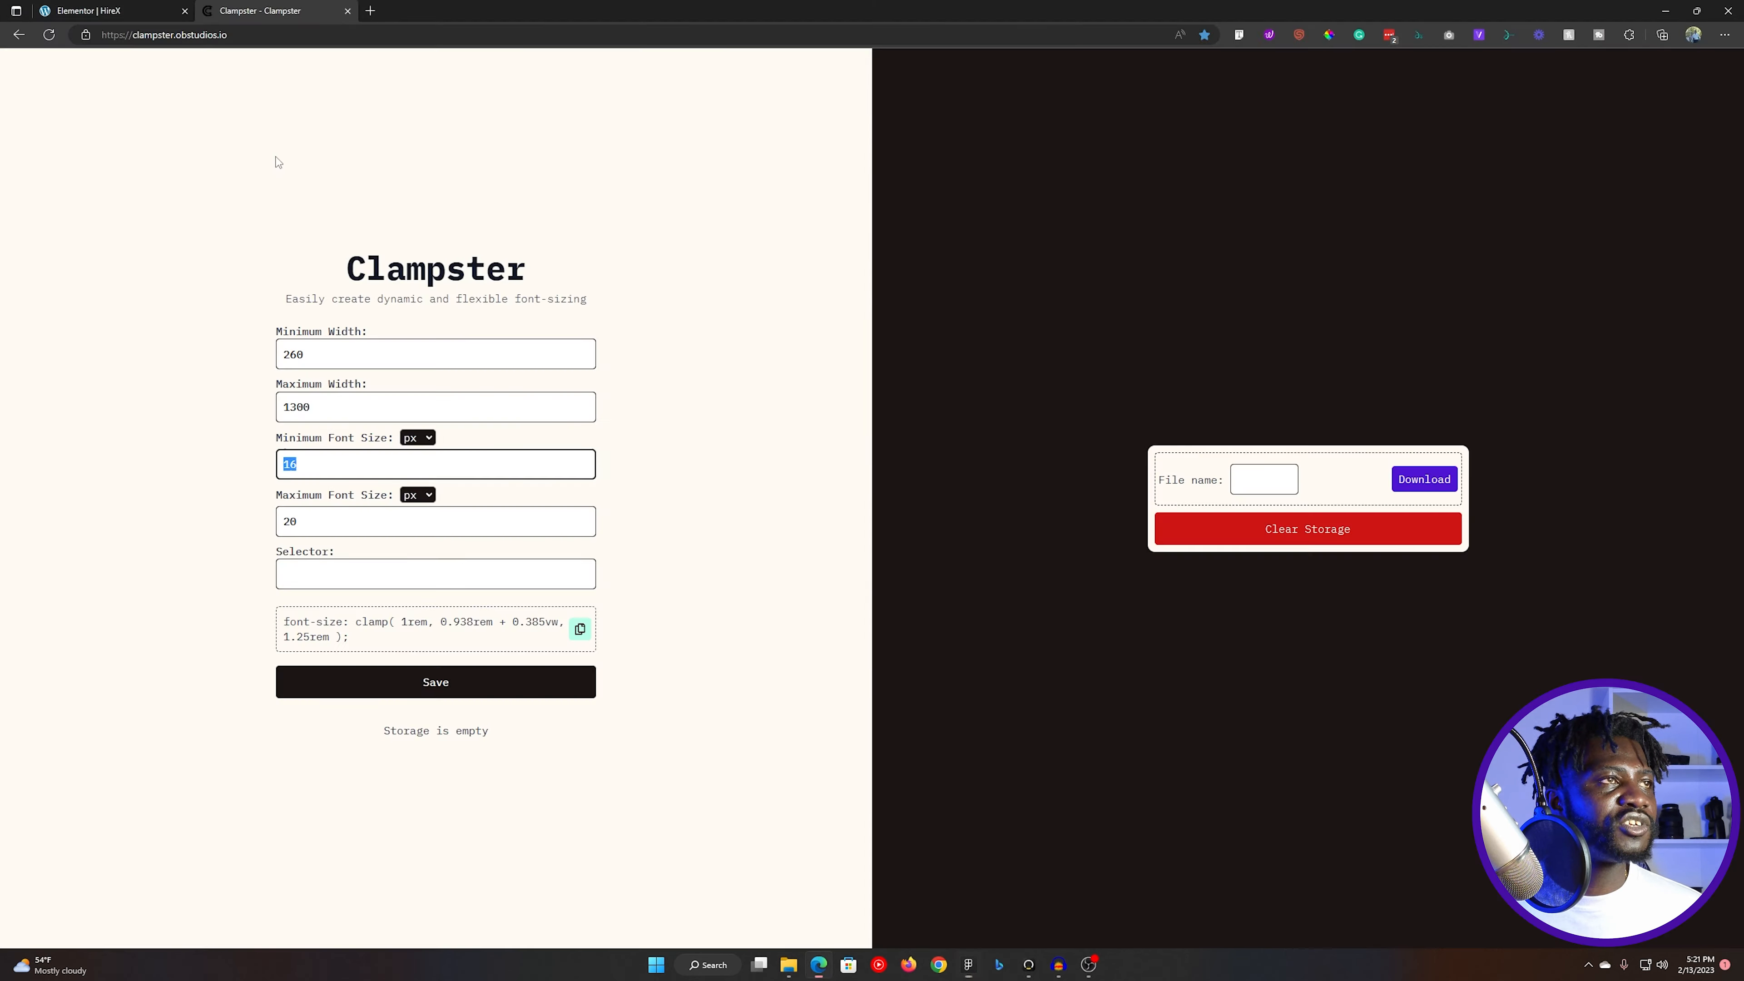
left_click(140, 10)
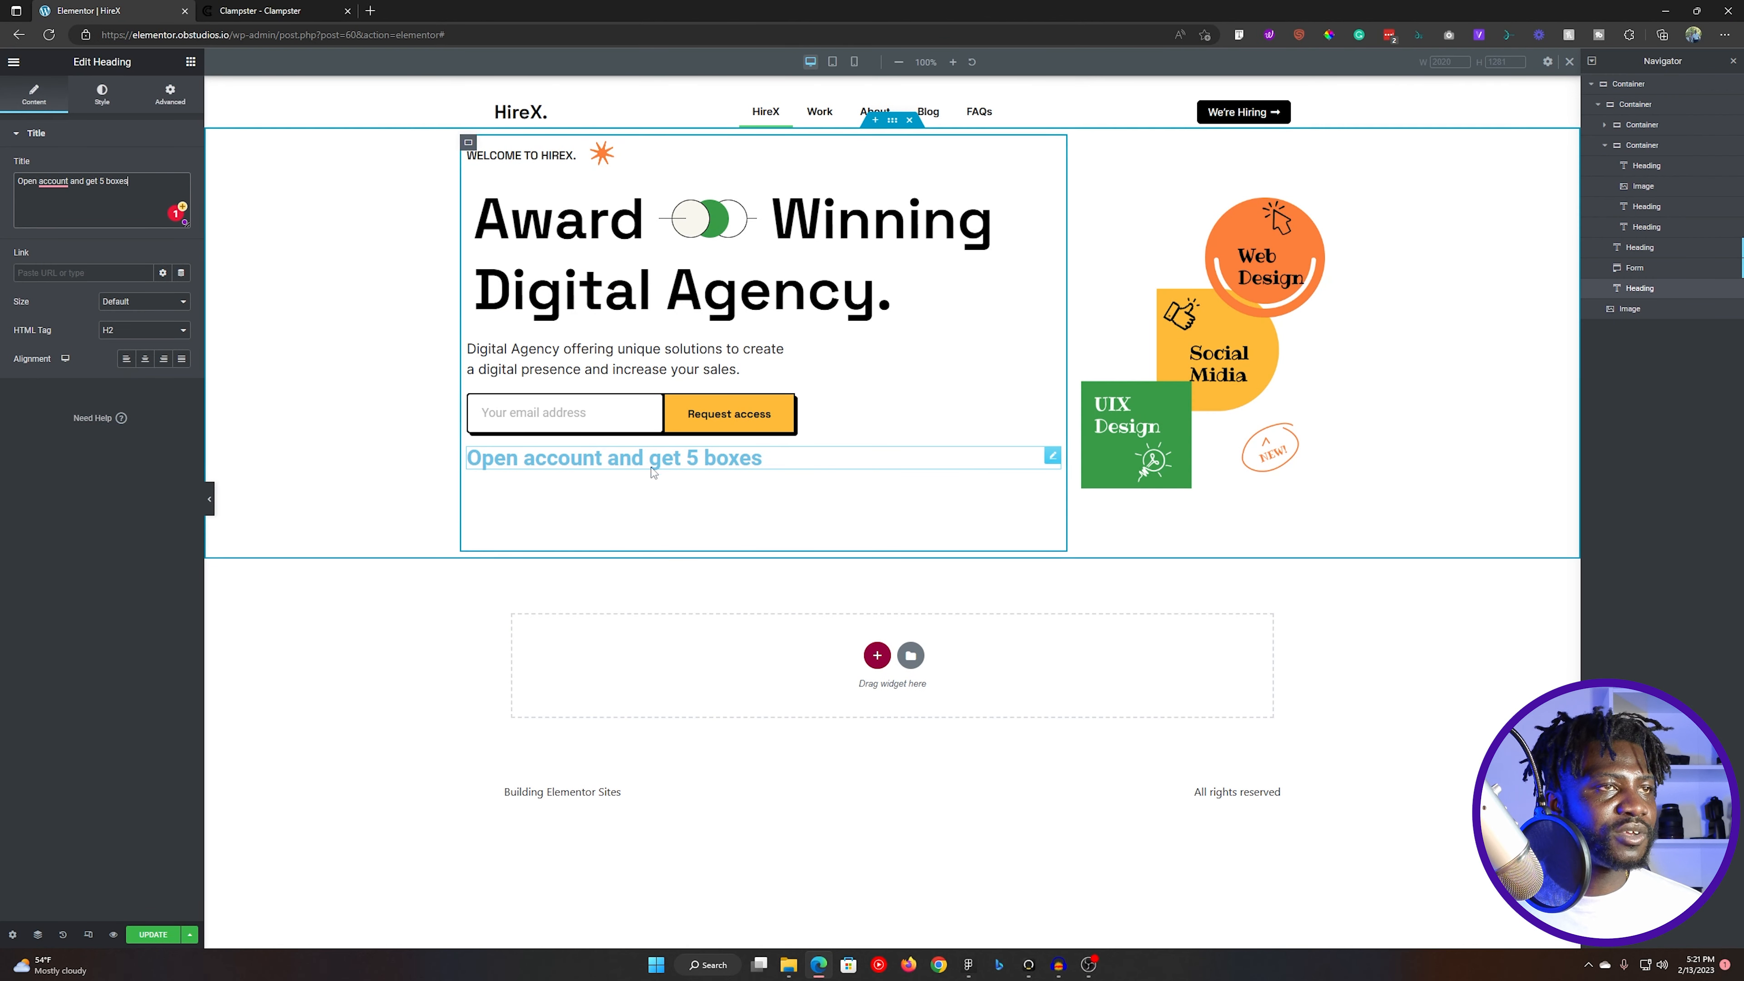
- Set the new heading's typography to size 14 px and weight 400 (Normal)
left_click(102, 94)
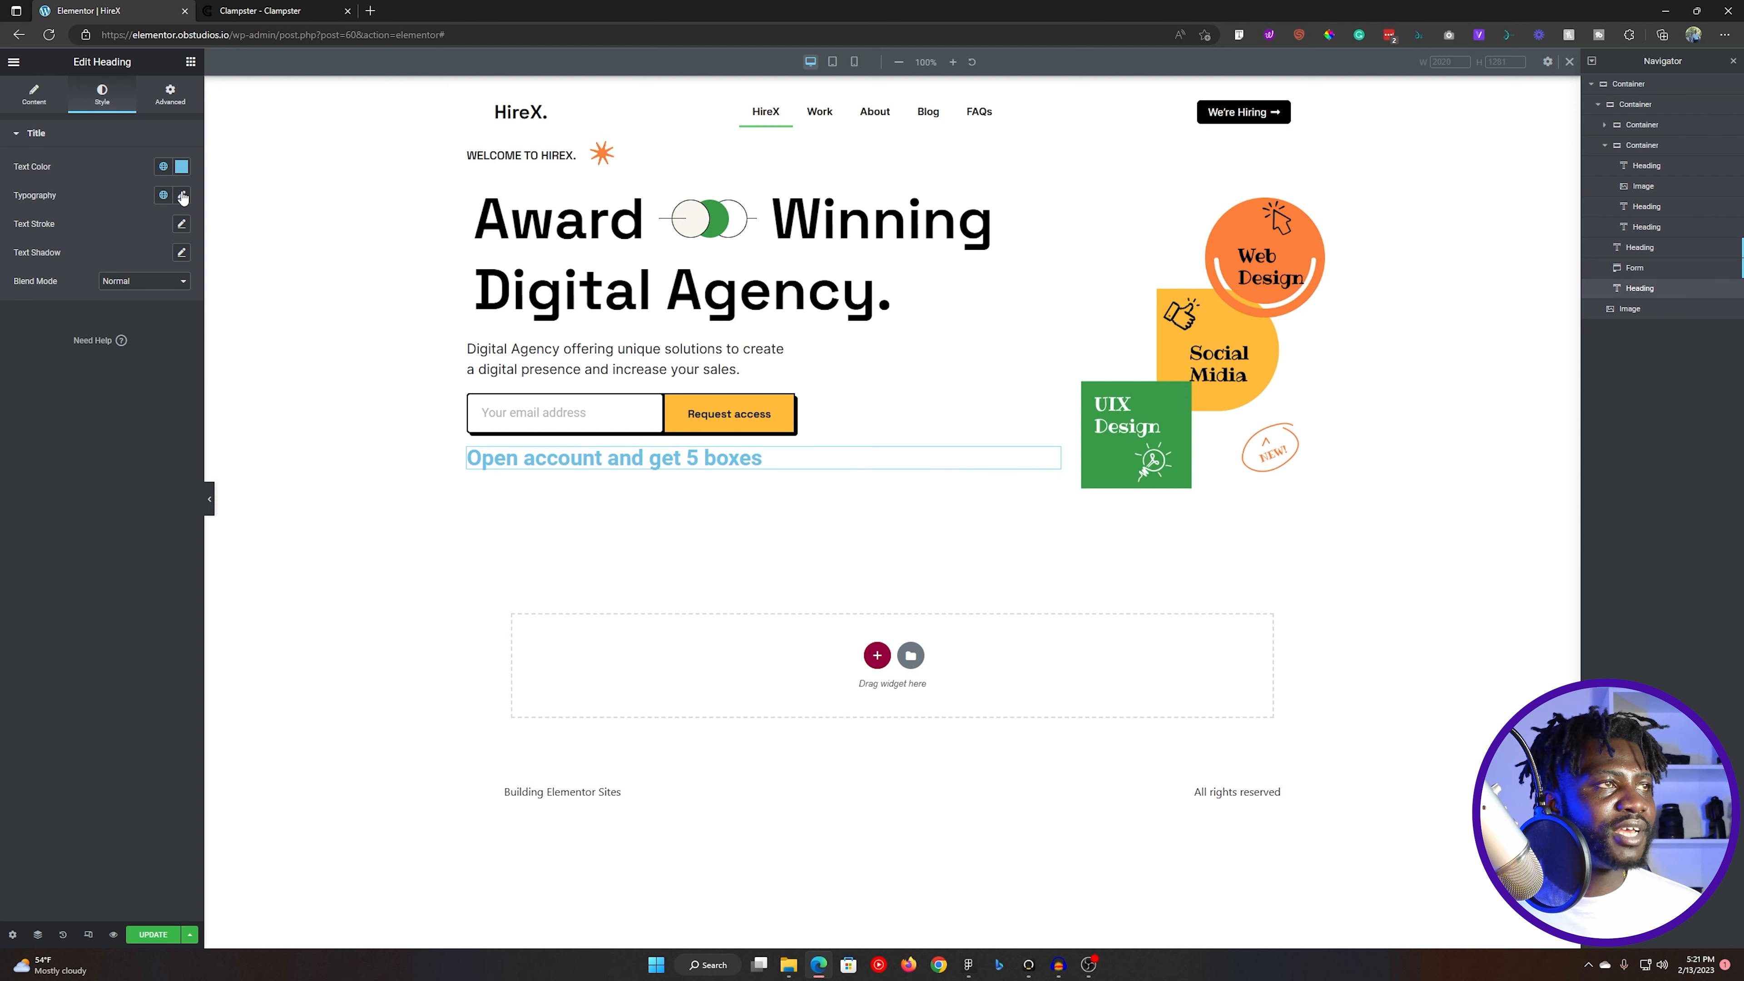
left_click(181, 195)
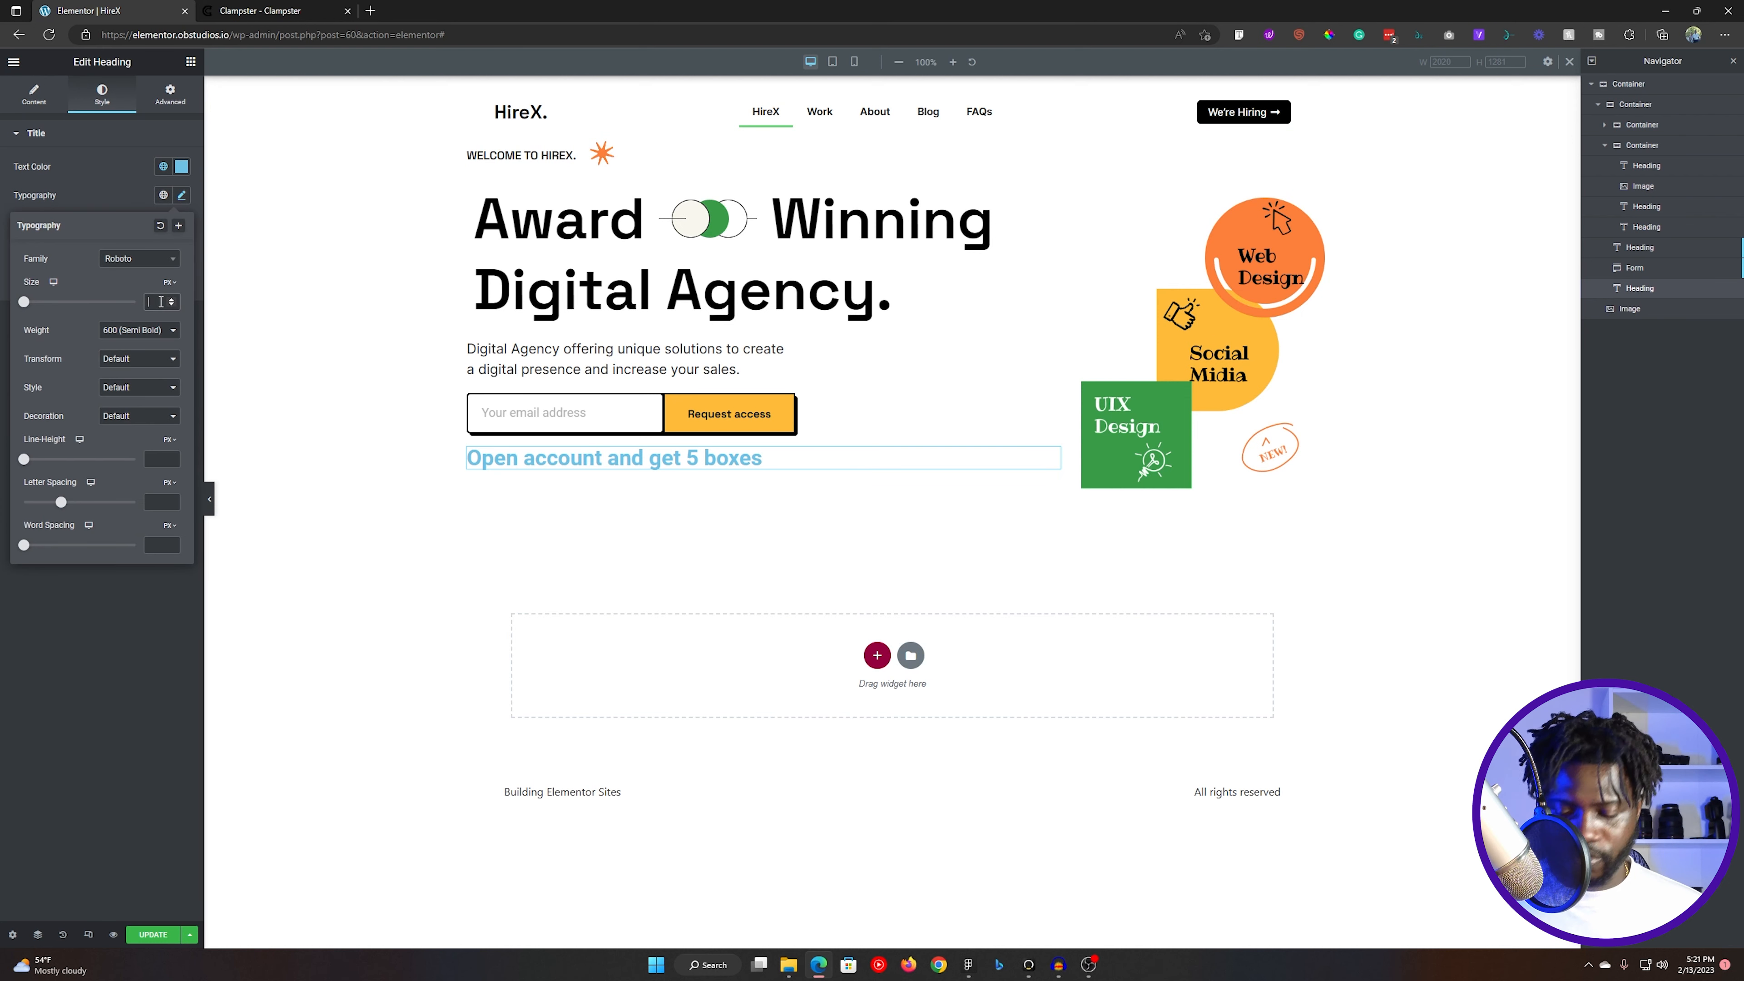
type("14")
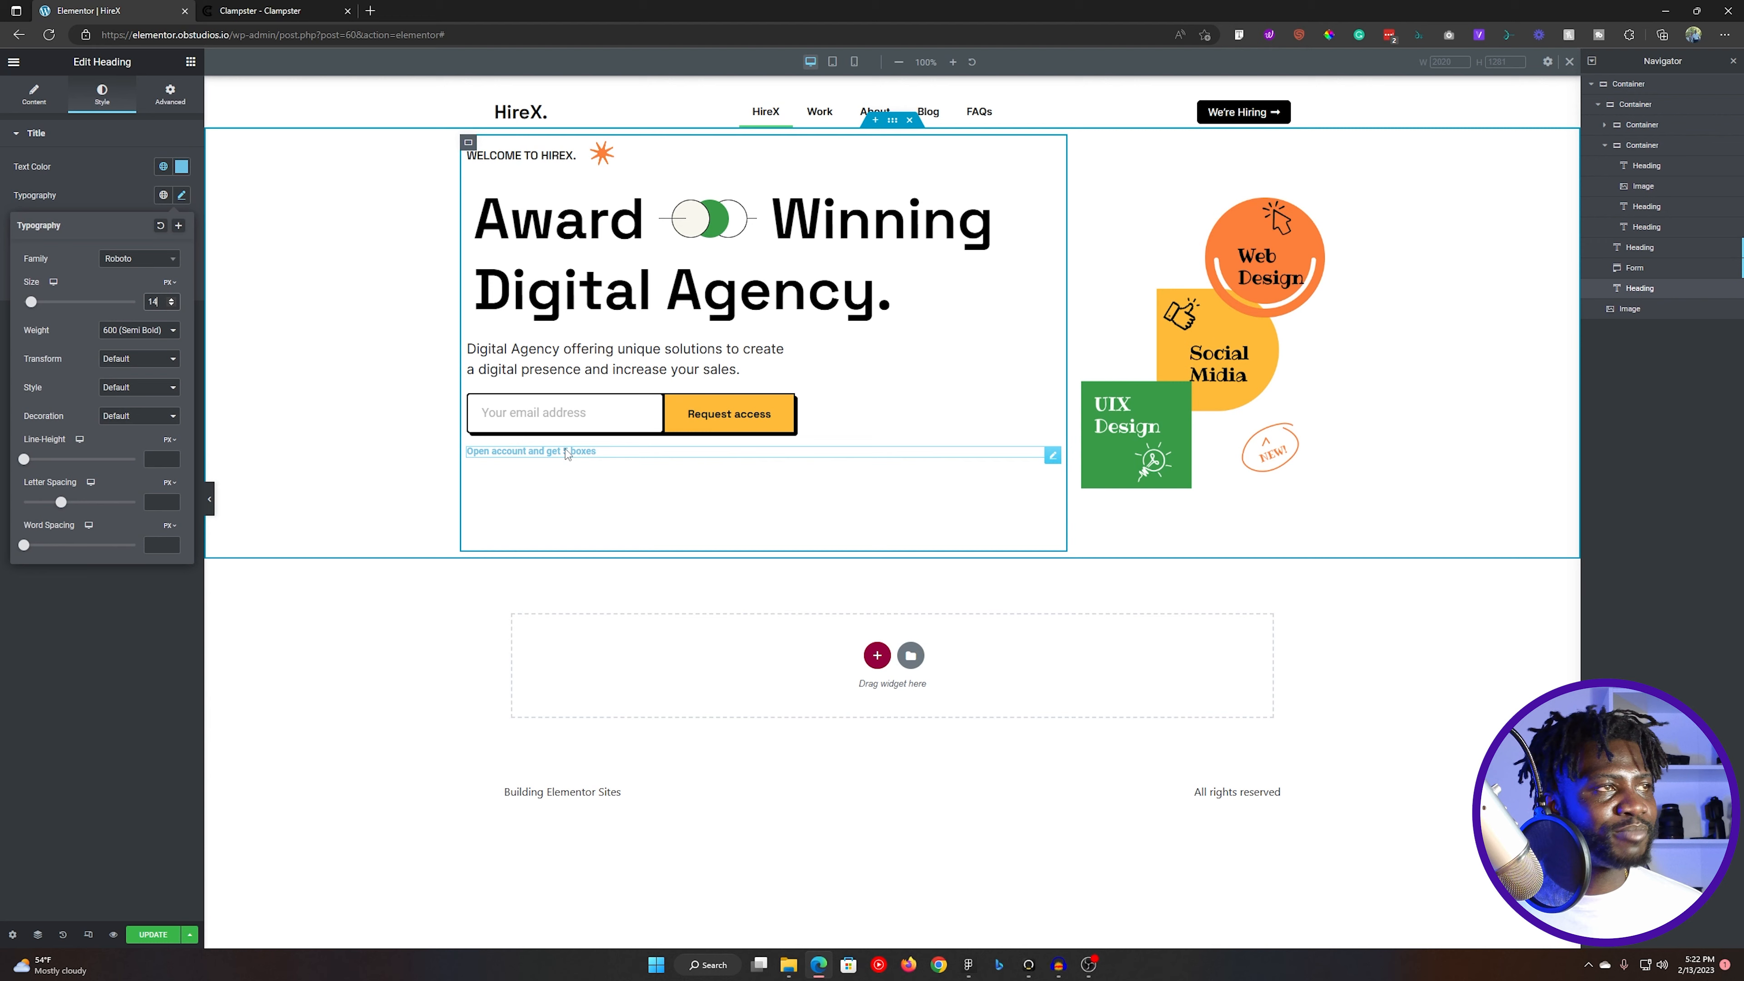
key("alt+Tab")
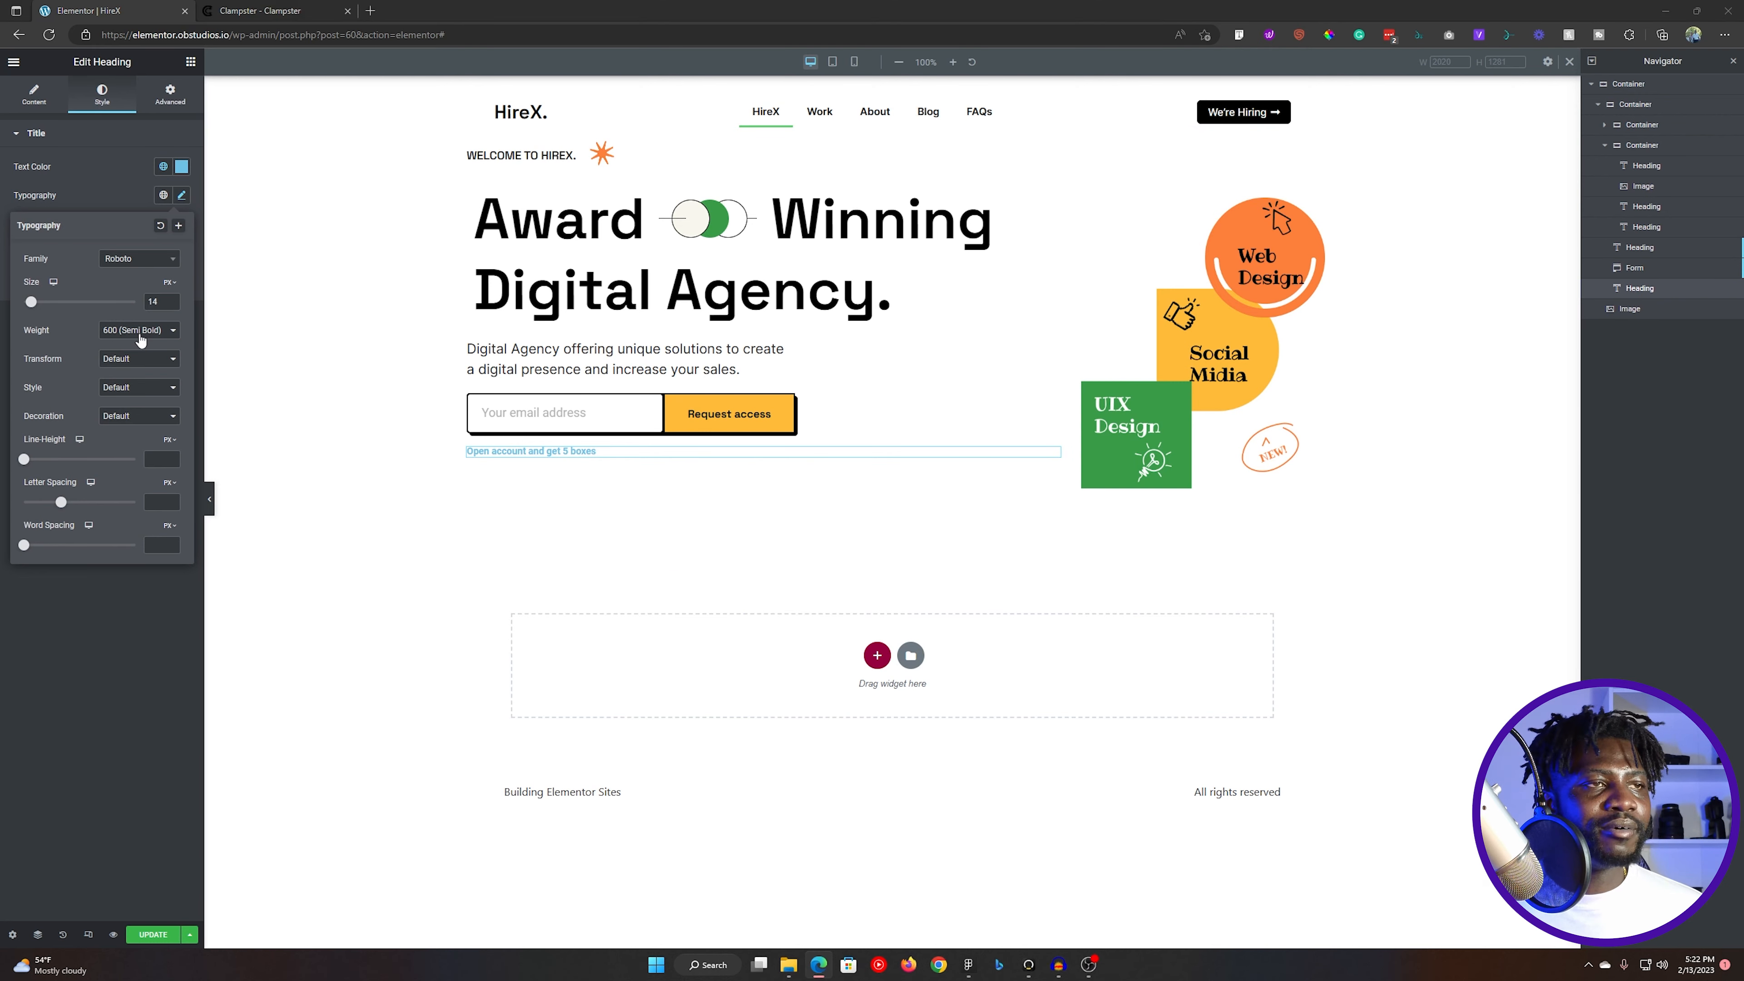
key("alt+Tab")
left_click(140, 359)
left_click(140, 330)
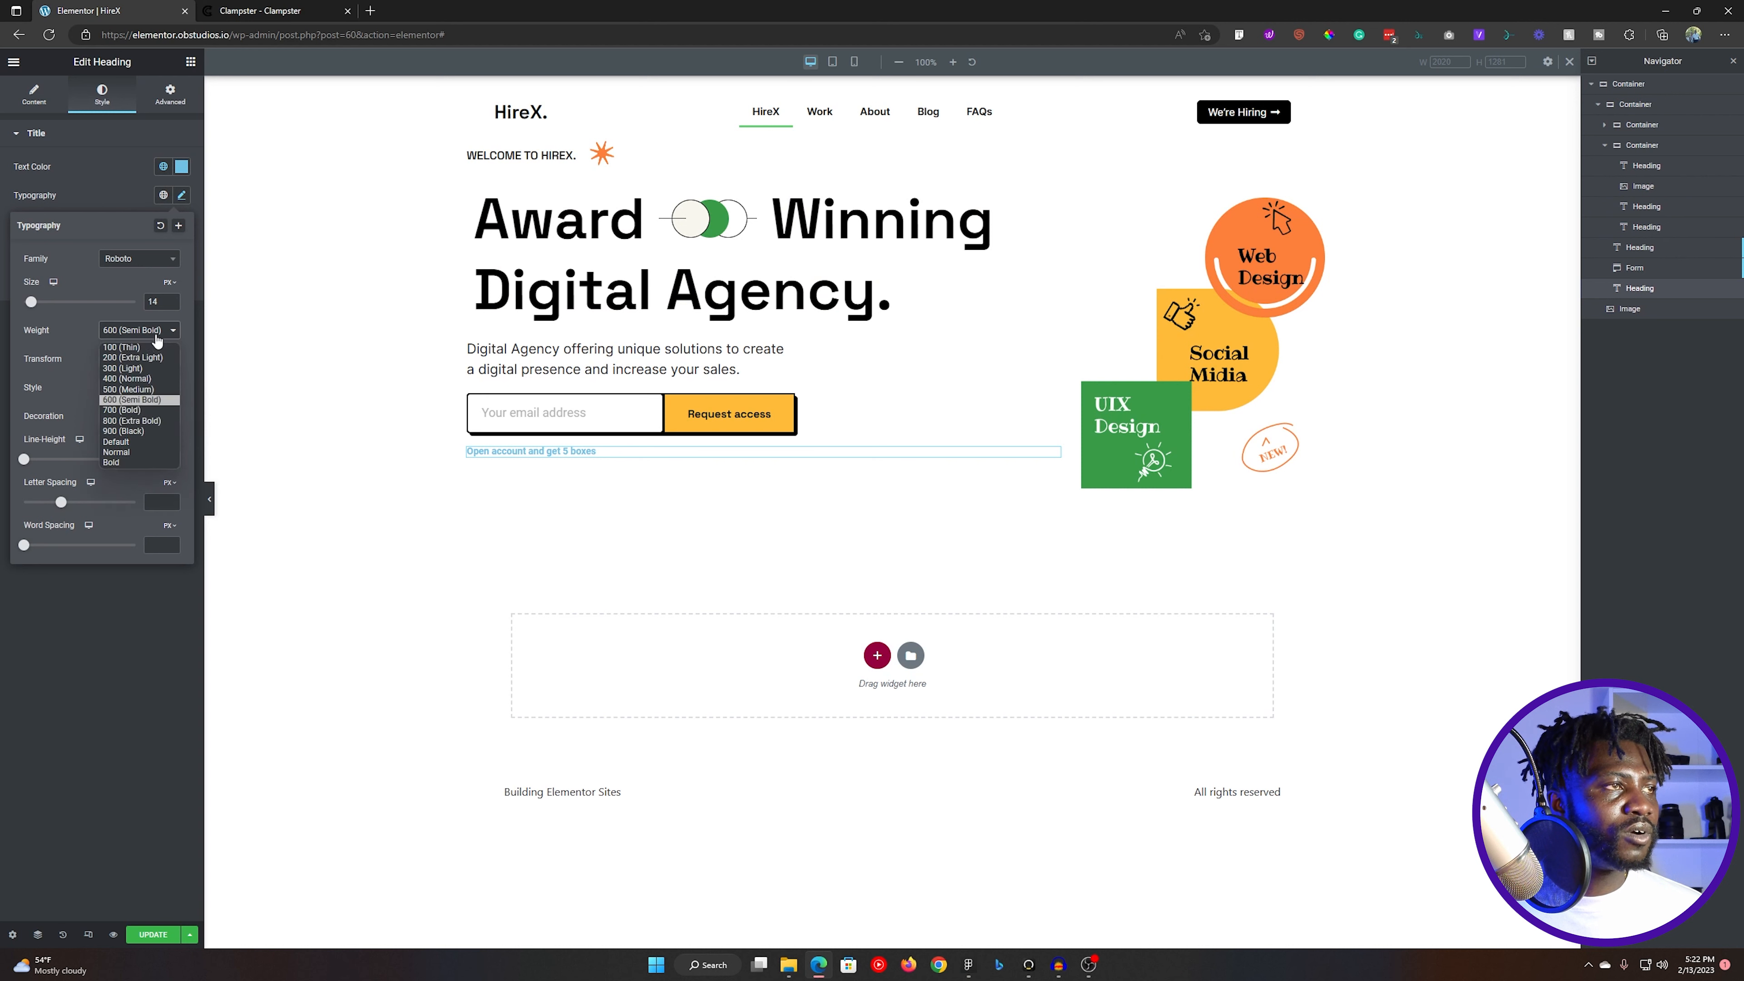
left_click(137, 378)
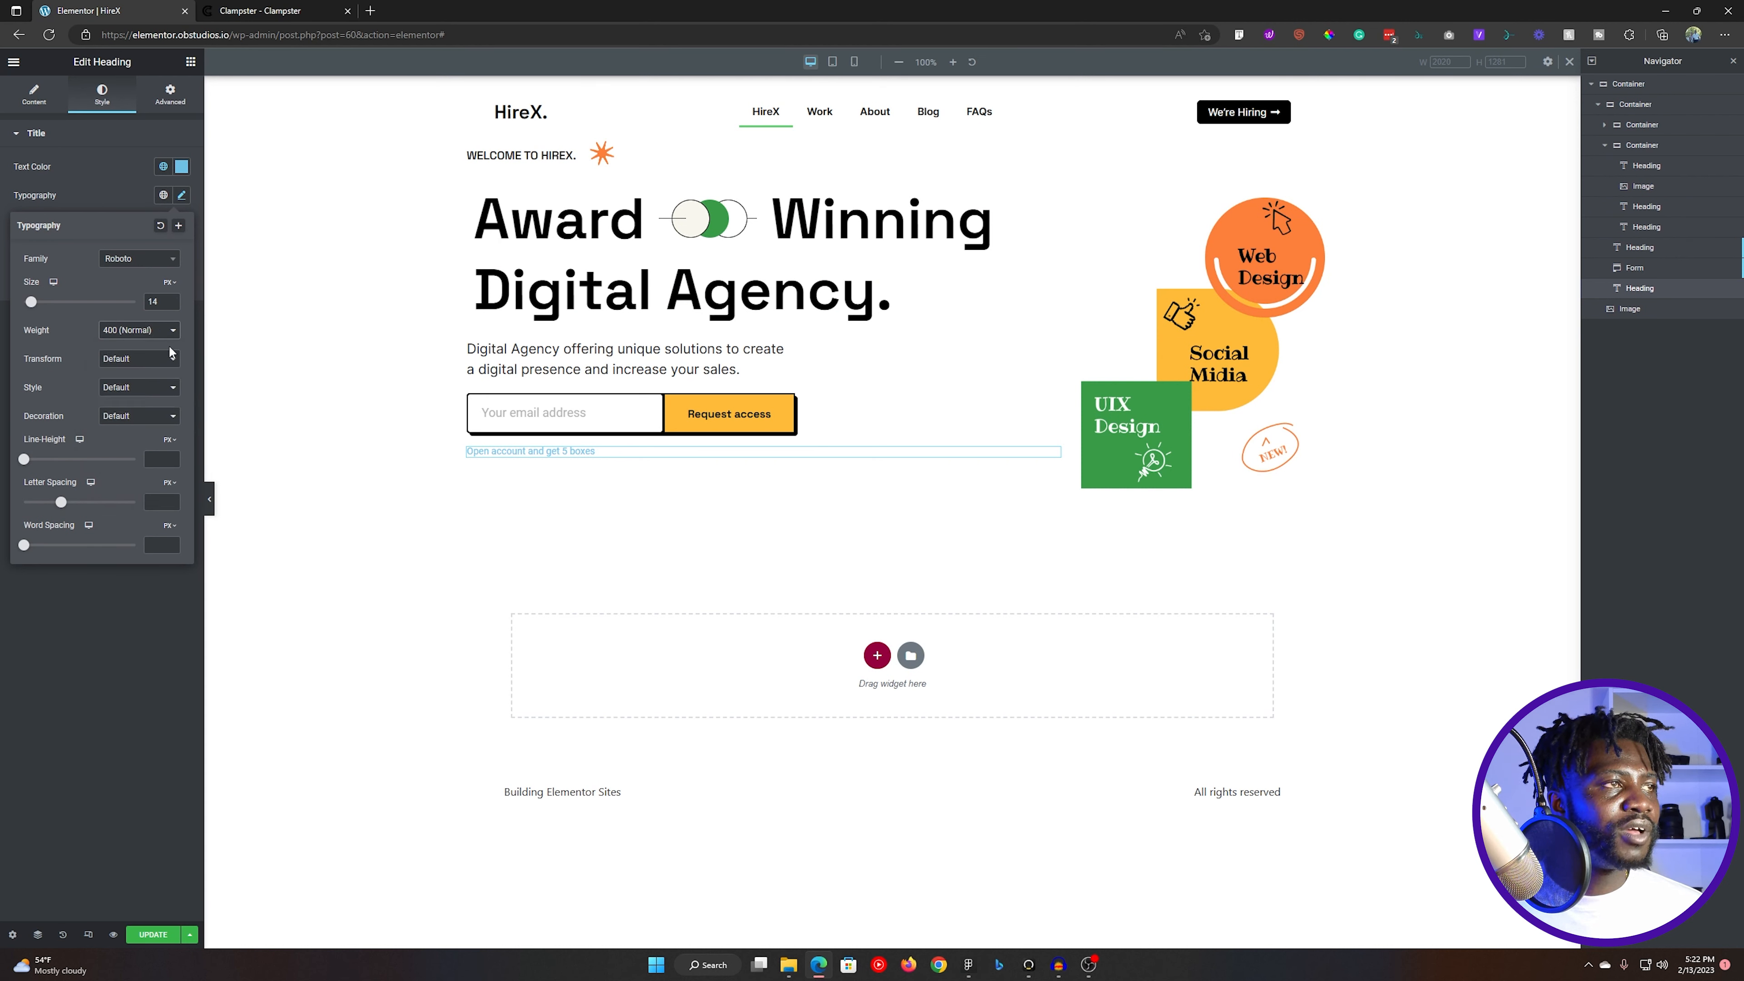
- Change the new heading's font family to Space Grotesk
left_click(143, 264)
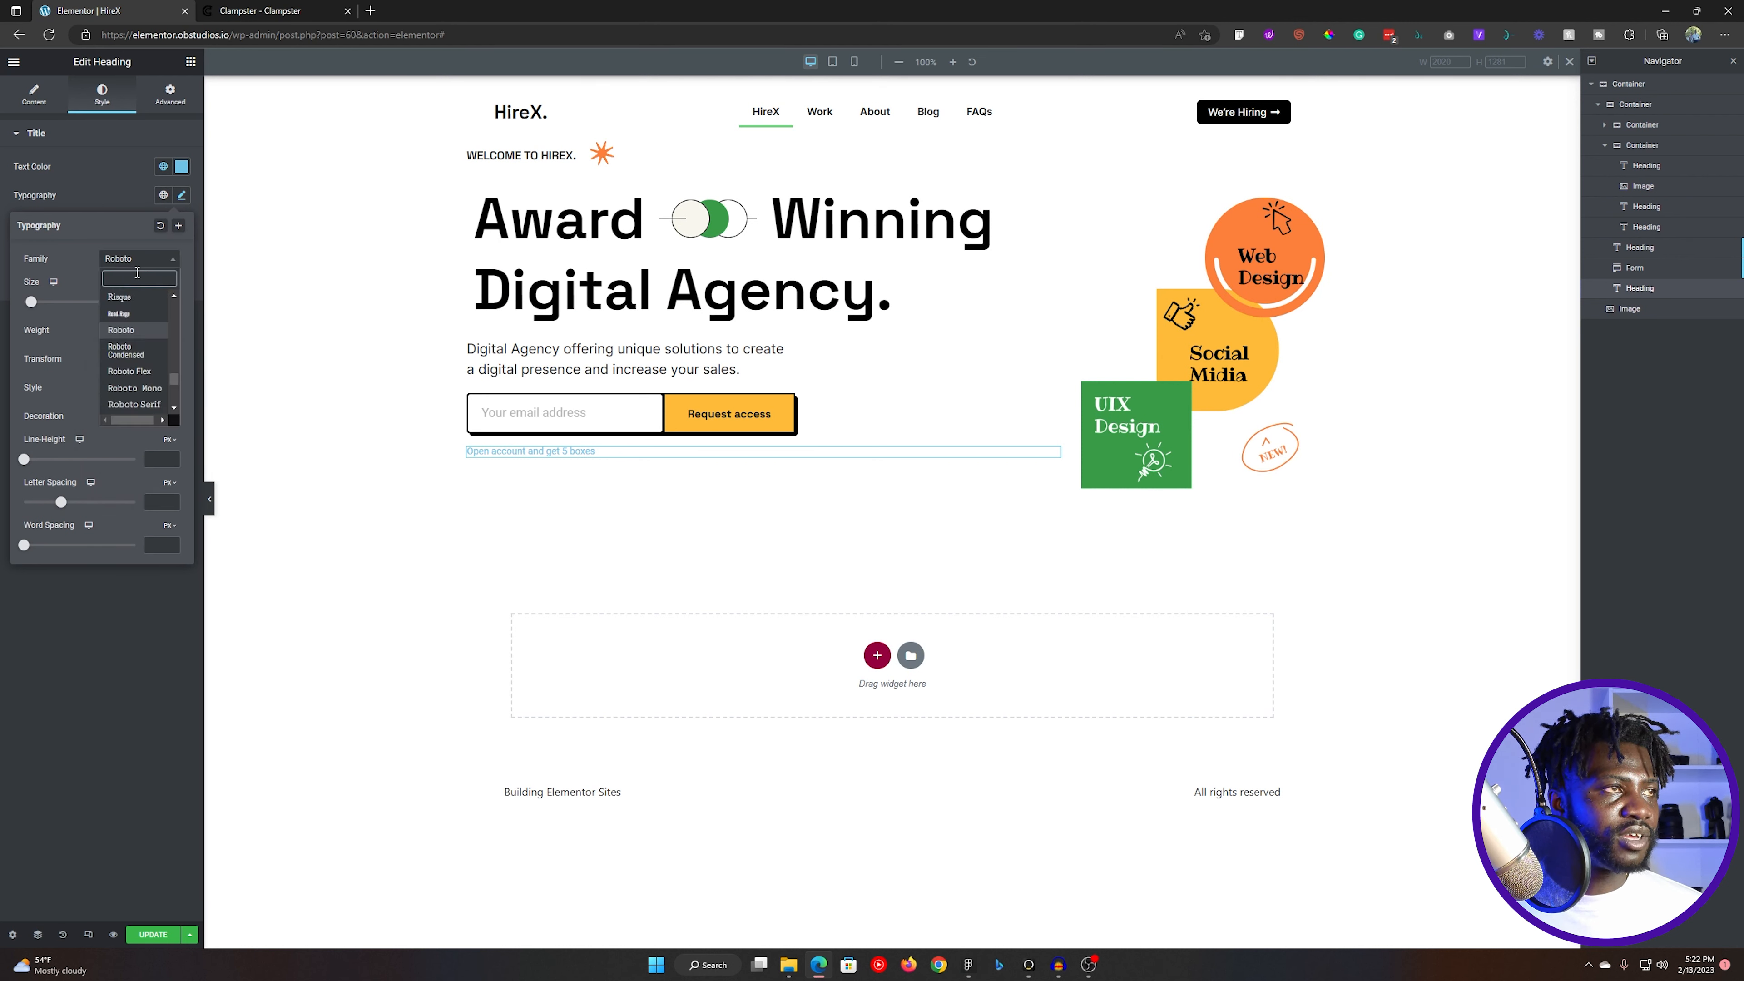
type("space")
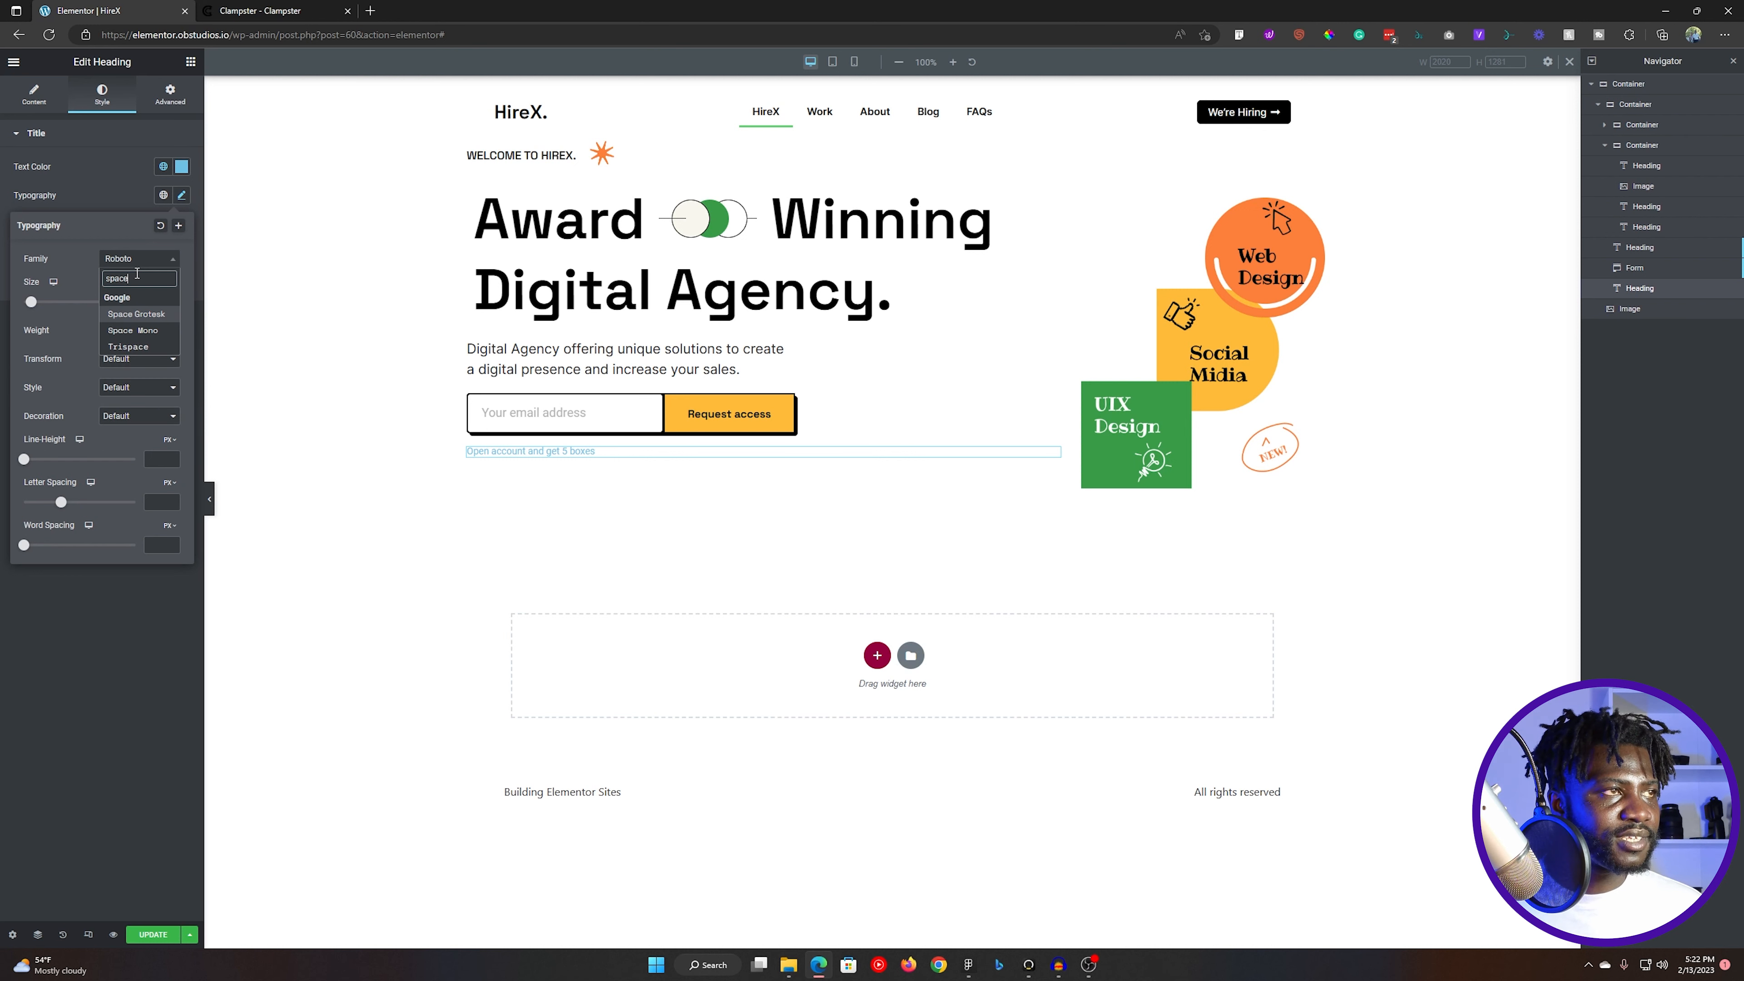
left_click(137, 314)
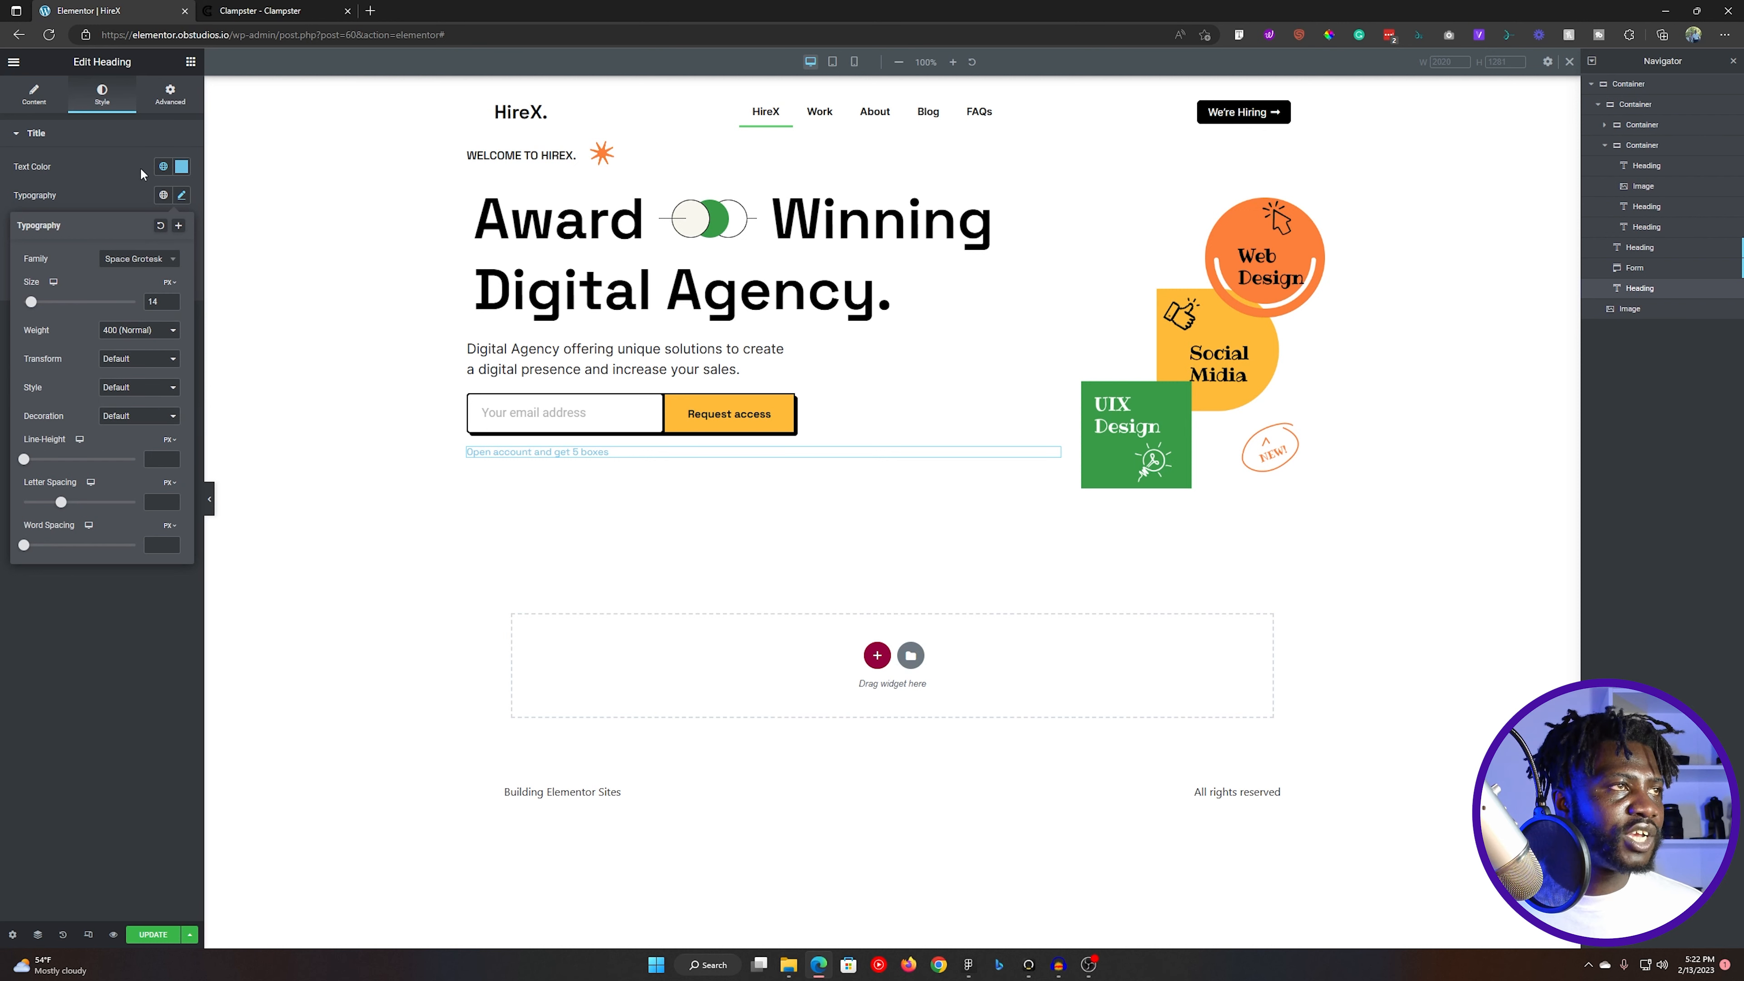
- Change the text colour of the "Open account and get 5 boxes" heading to the black global colour
left_click(163, 166)
left_click(68, 323)
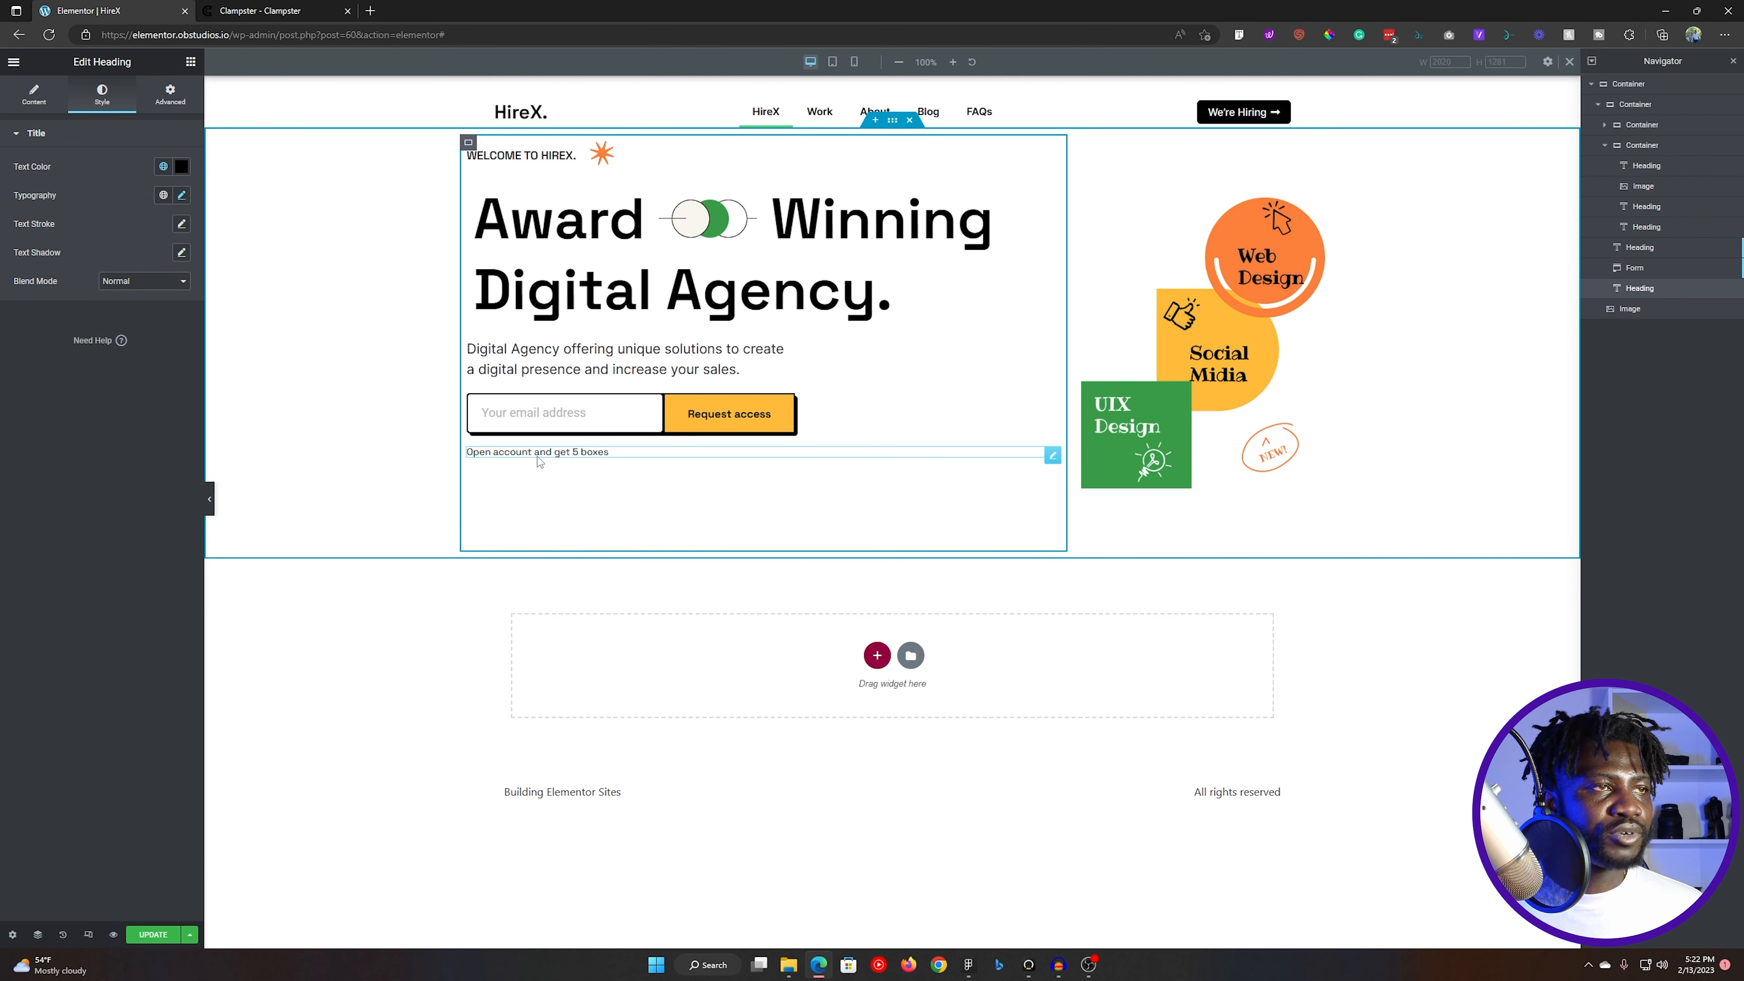
- Switch the note heading's width to Custom and set it to 24%
left_click(169, 105)
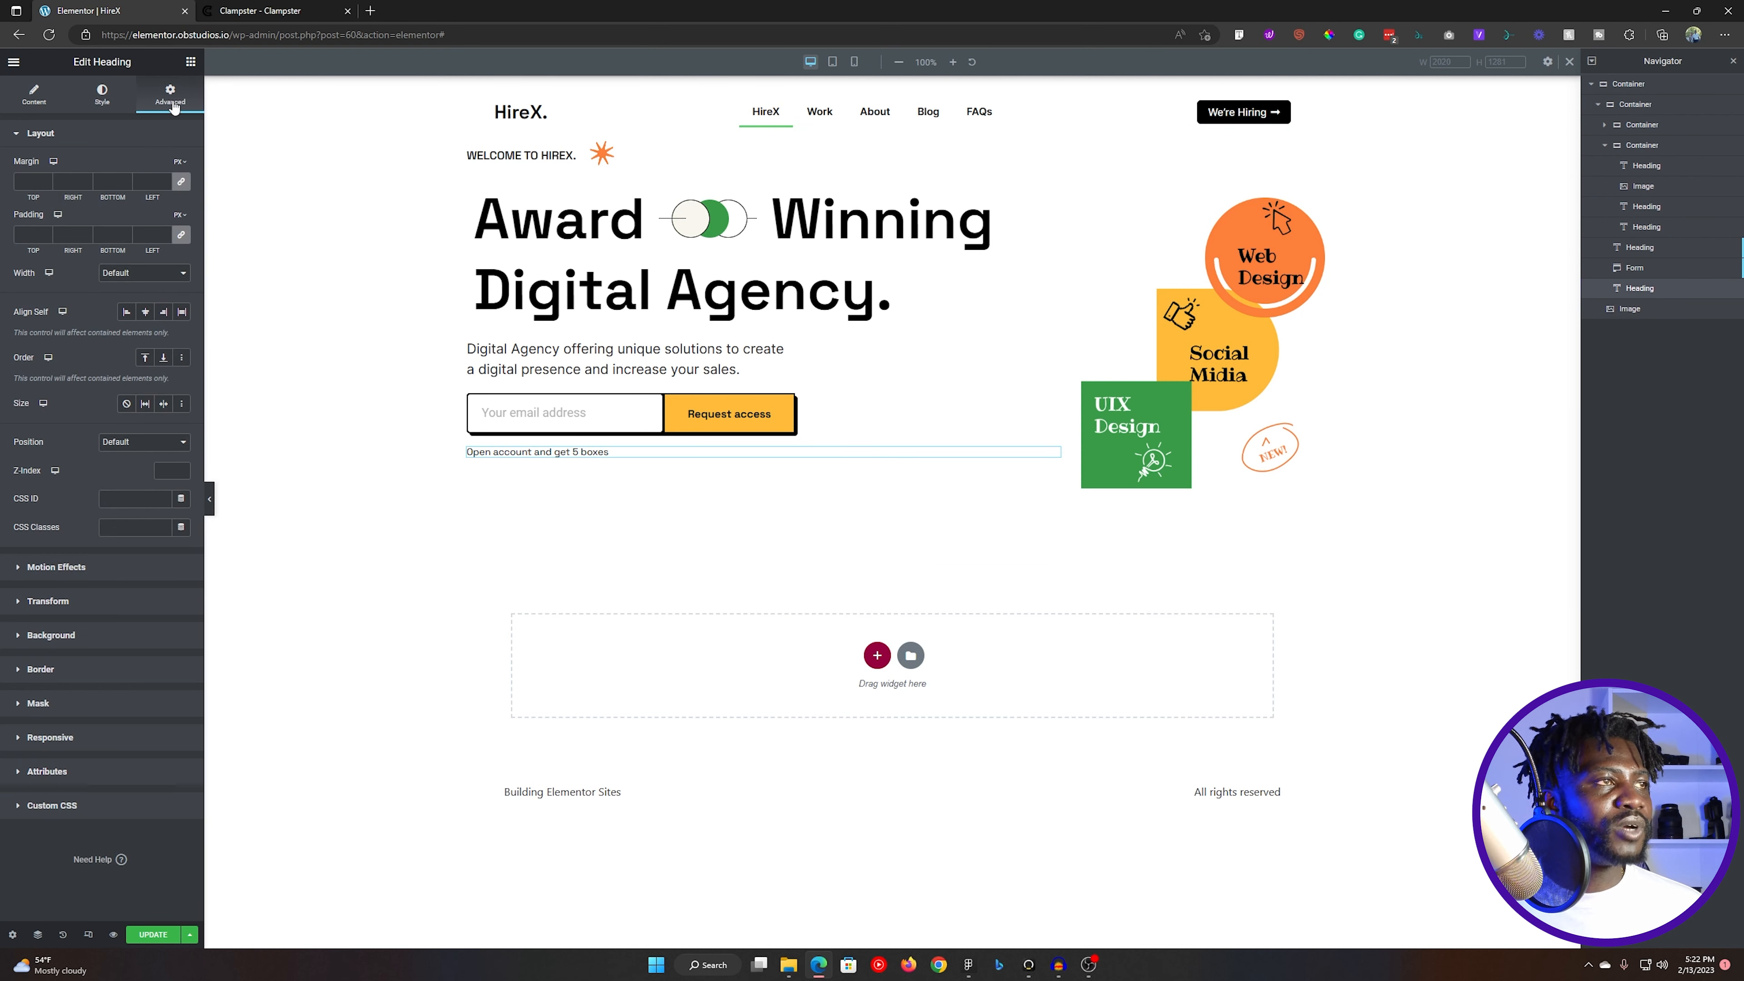
left_click(161, 275)
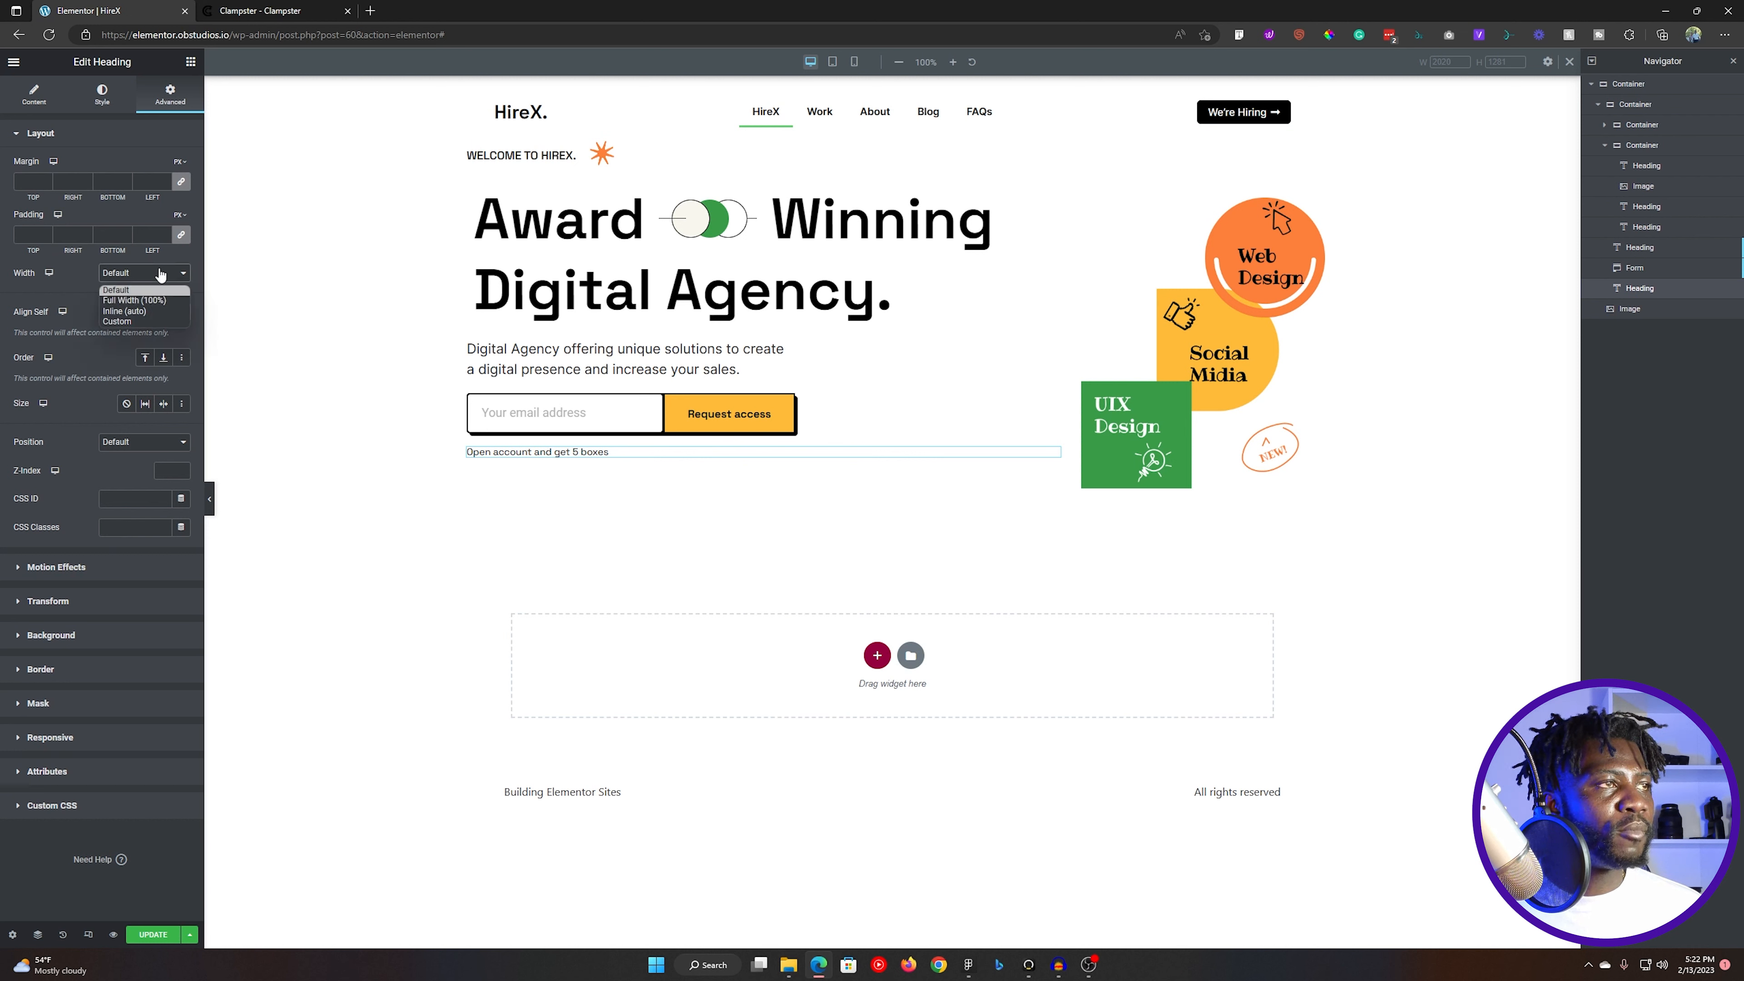
left_click(147, 312)
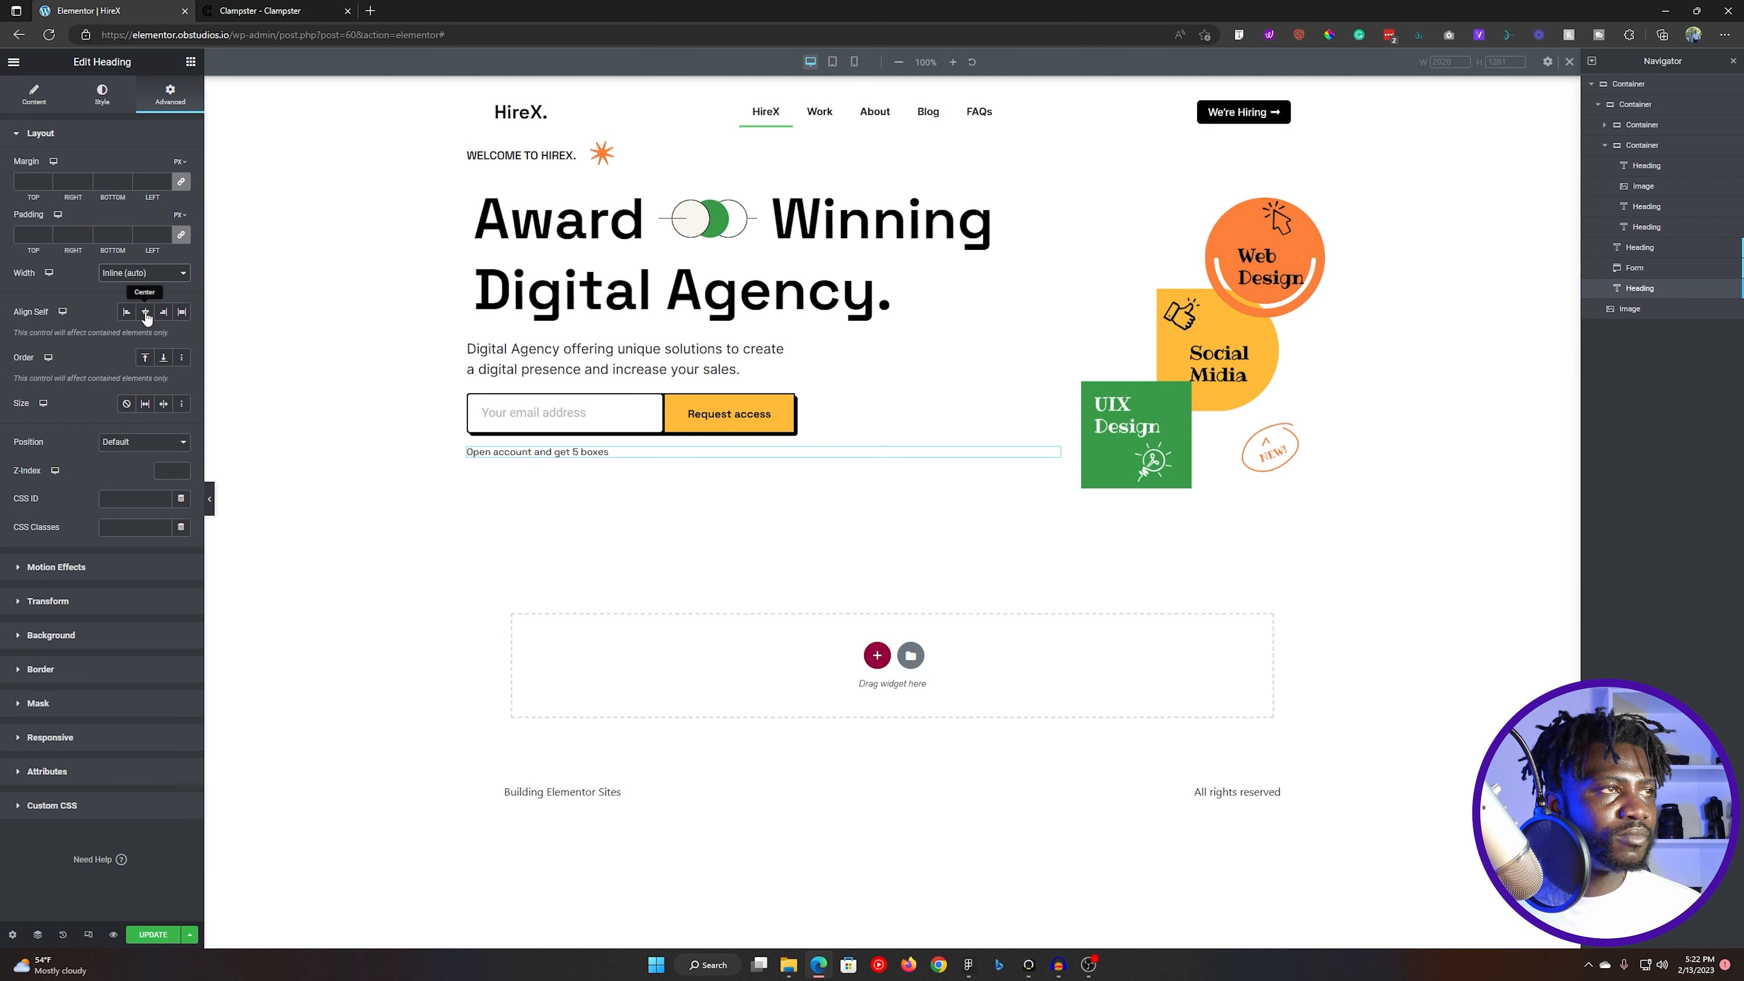
left_click(161, 276)
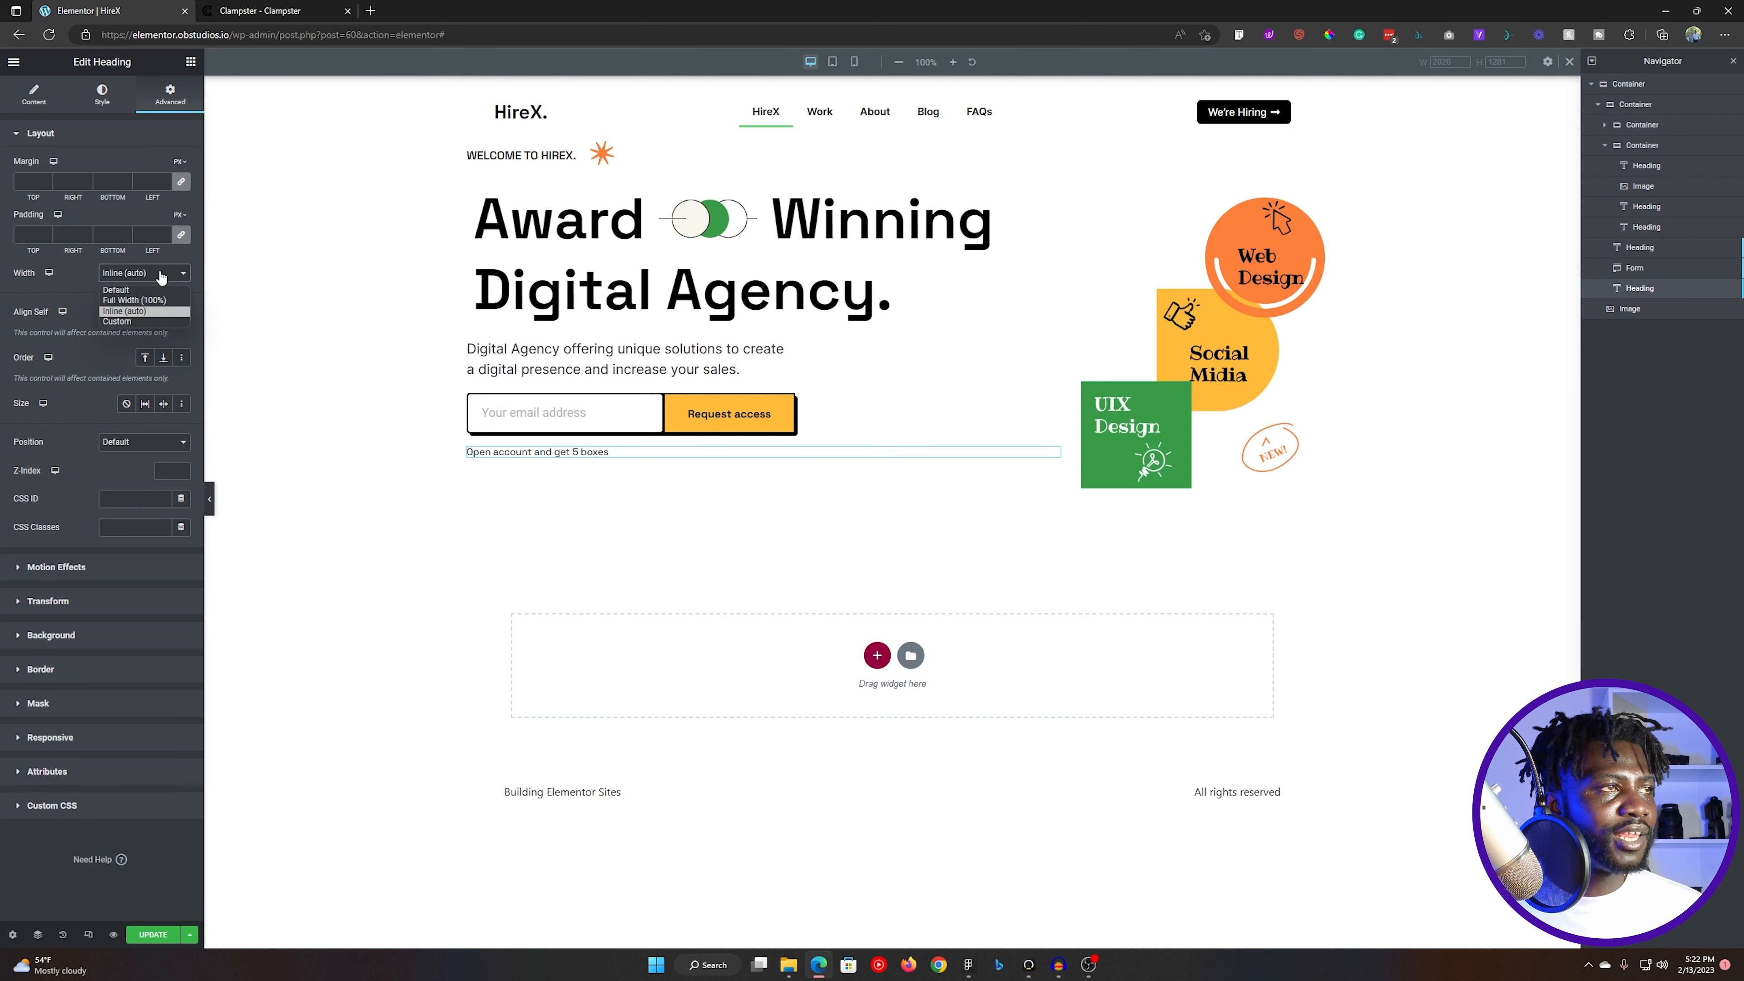
left_click(137, 321)
left_click(145, 273)
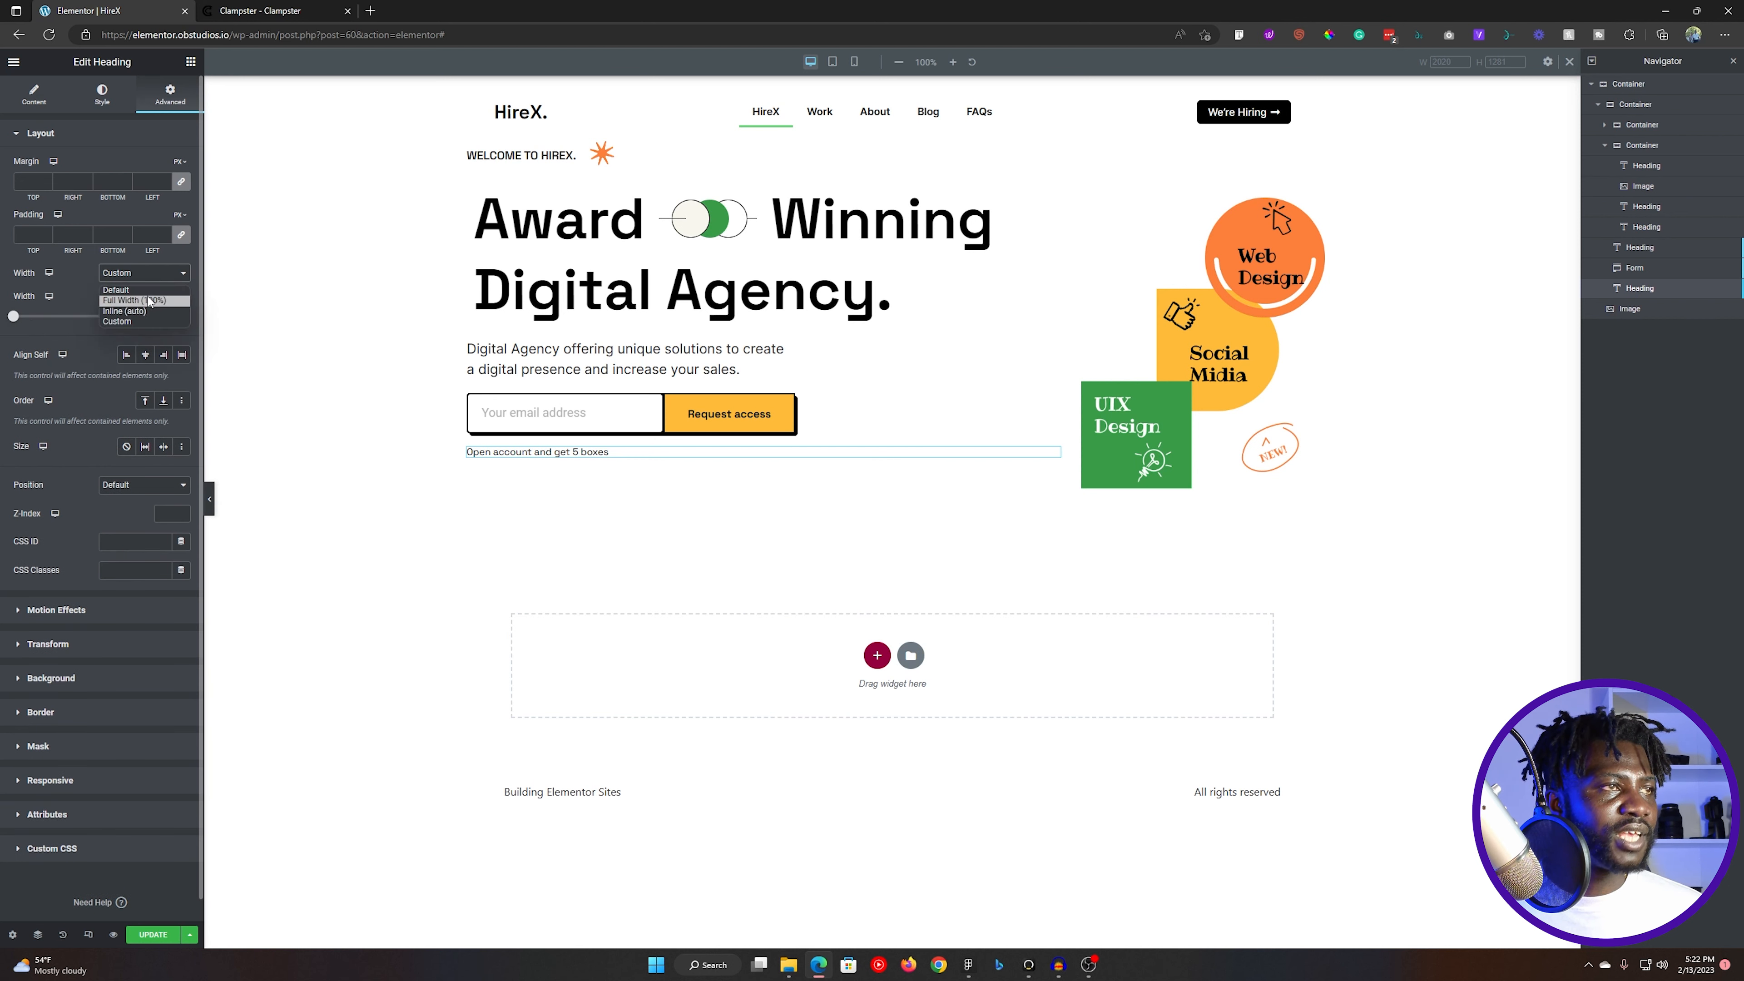
left_click(147, 289)
left_click(154, 275)
left_click(127, 319)
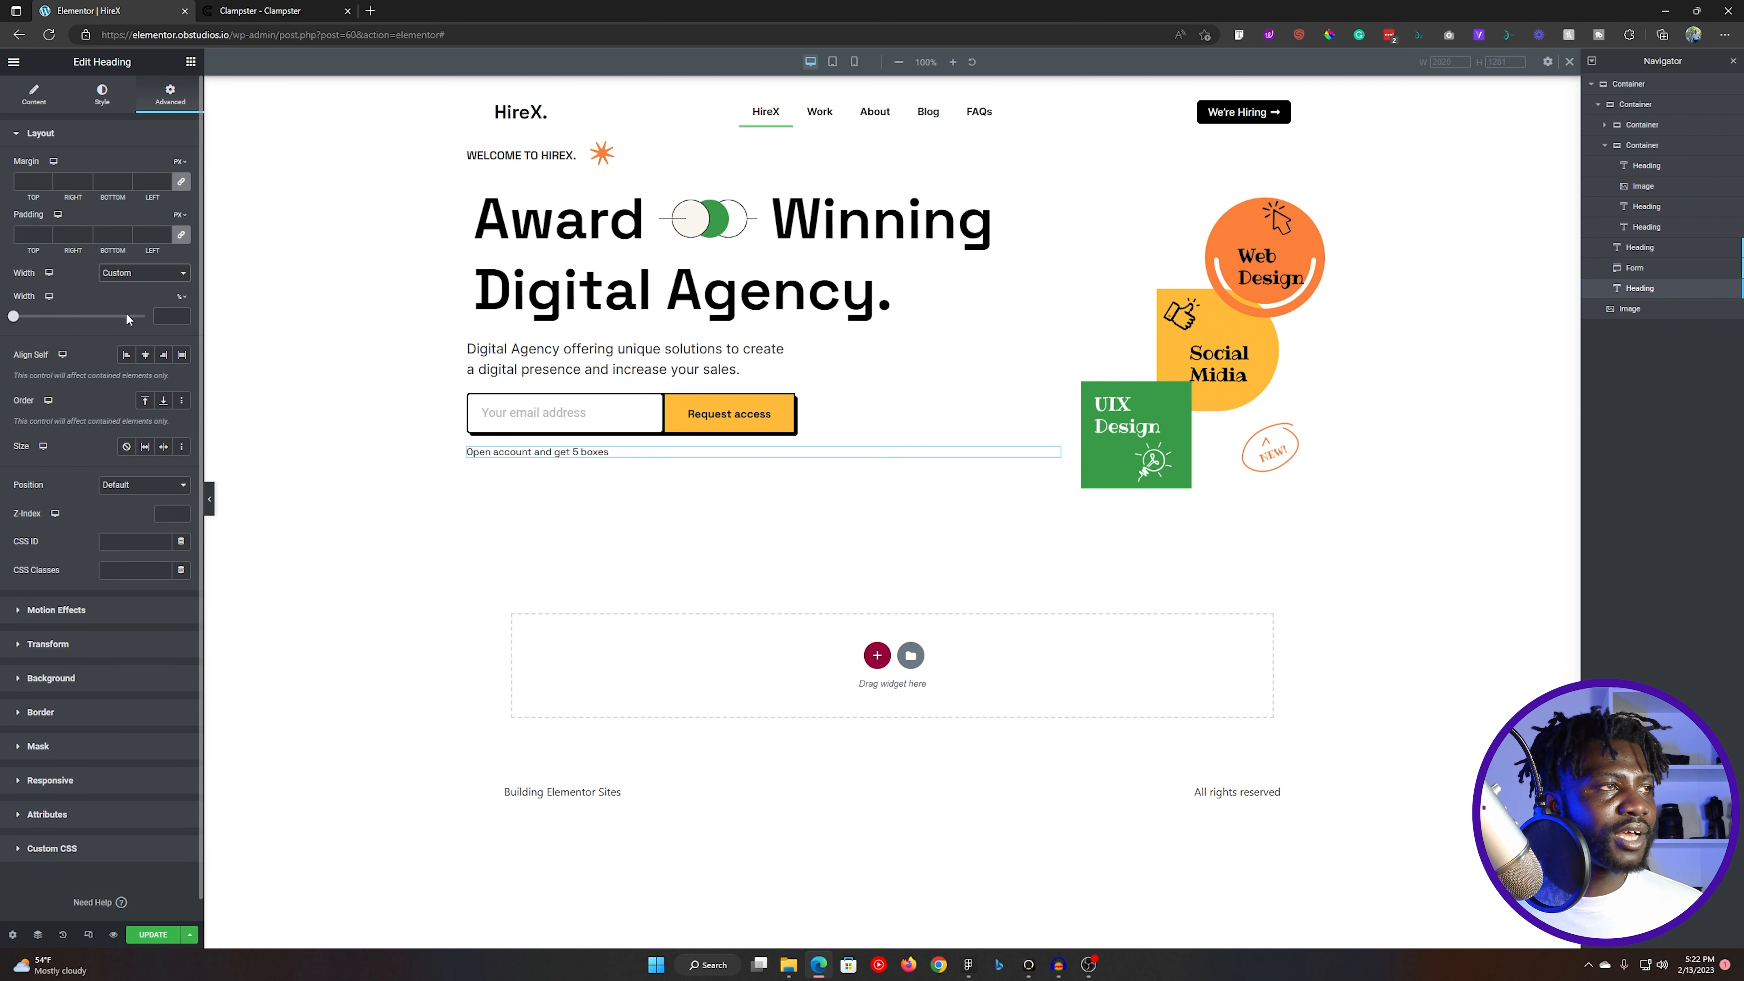
left_click_drag(13, 316, 48, 315)
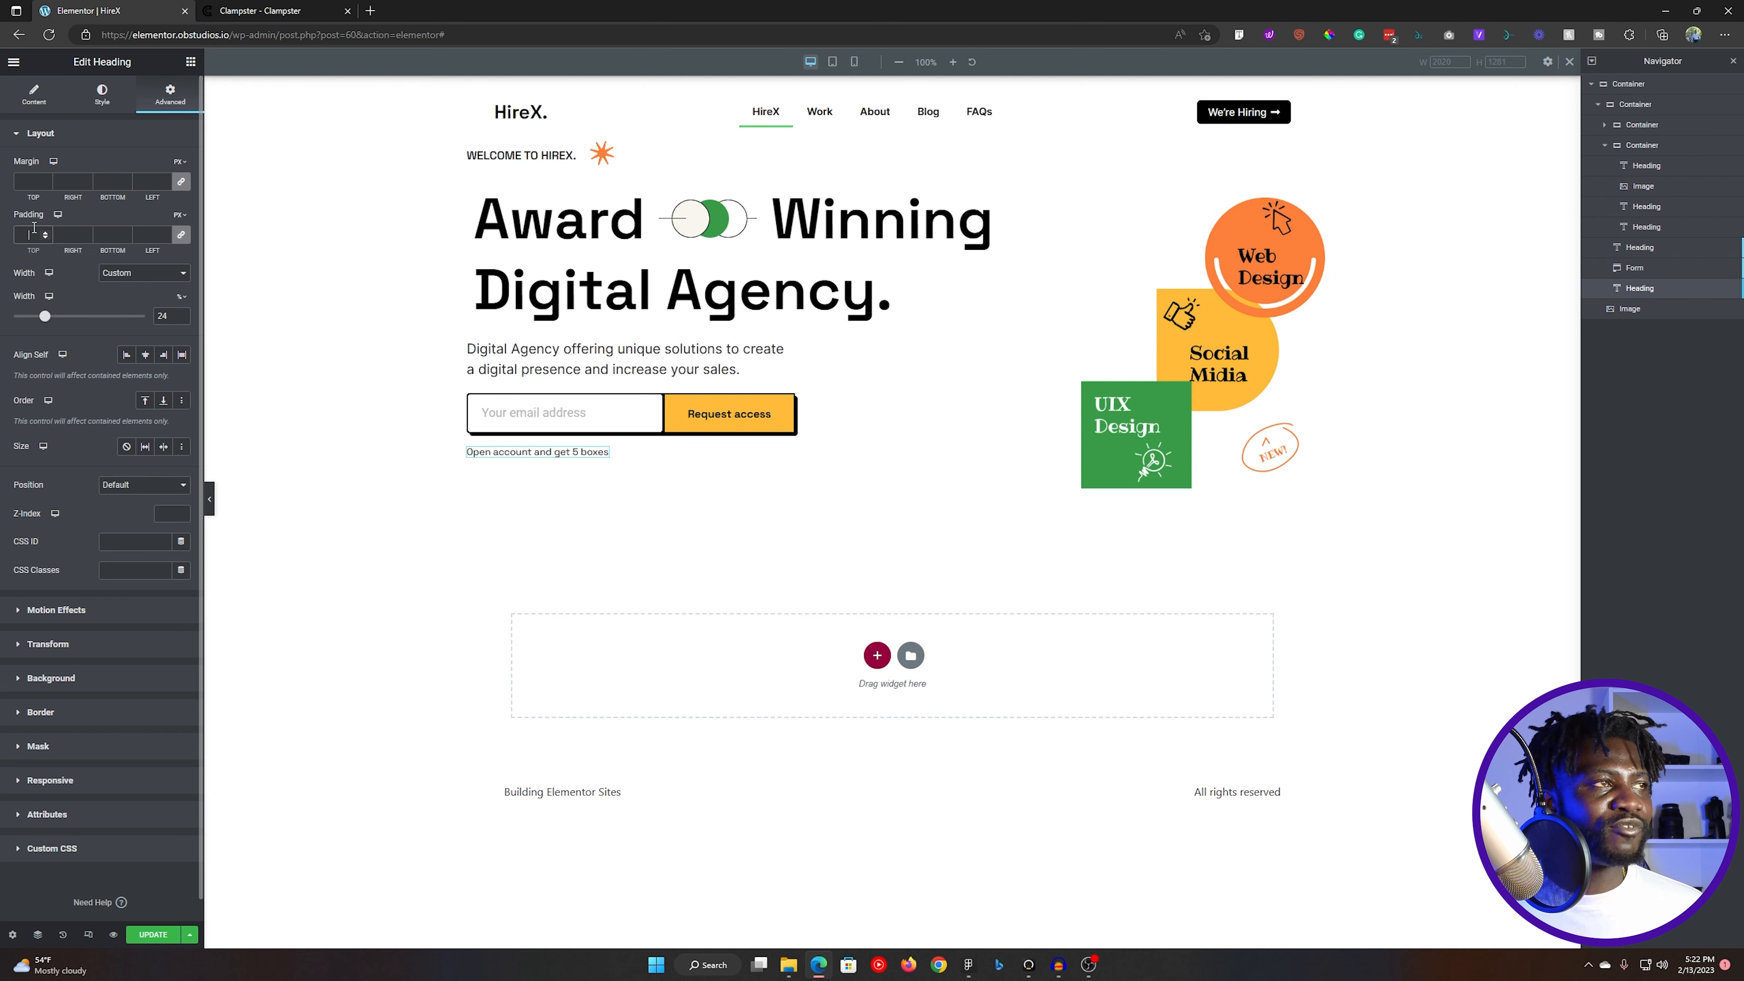
- Measure the spacing between the note text and its background rectangle in Figma, and return to Elementor
key("alt+Tab")
left_click(651, 680)
left_click(490, 691)
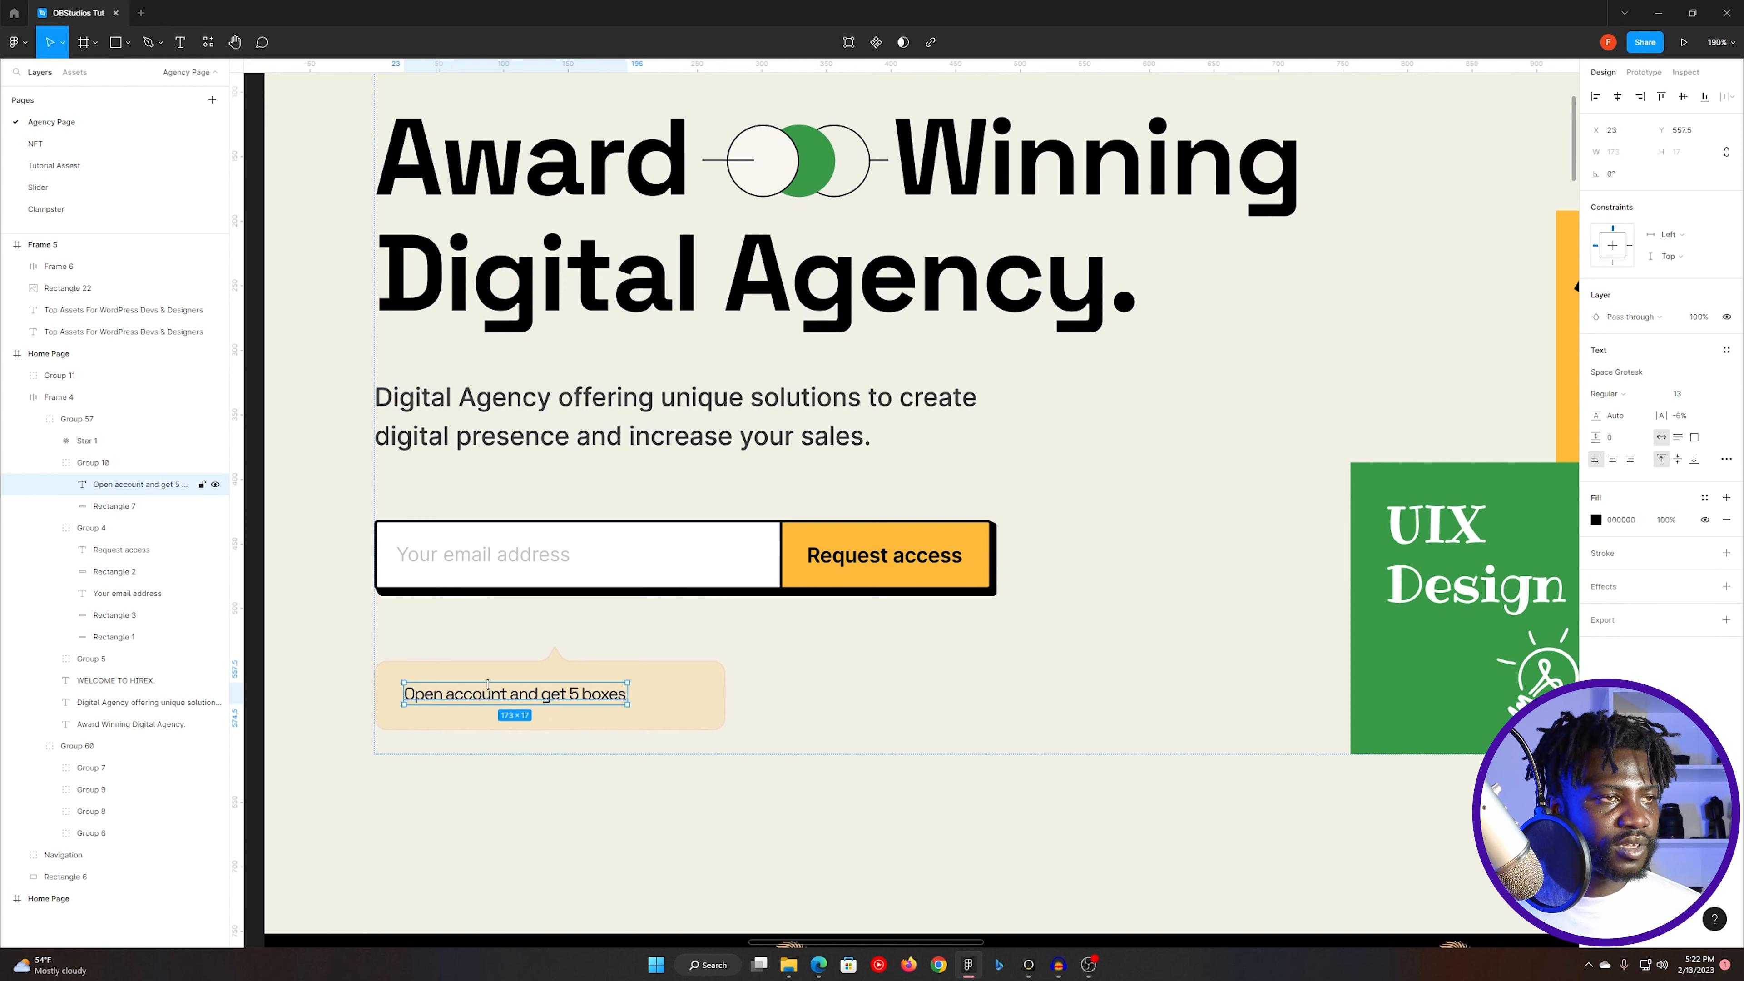
key("super")
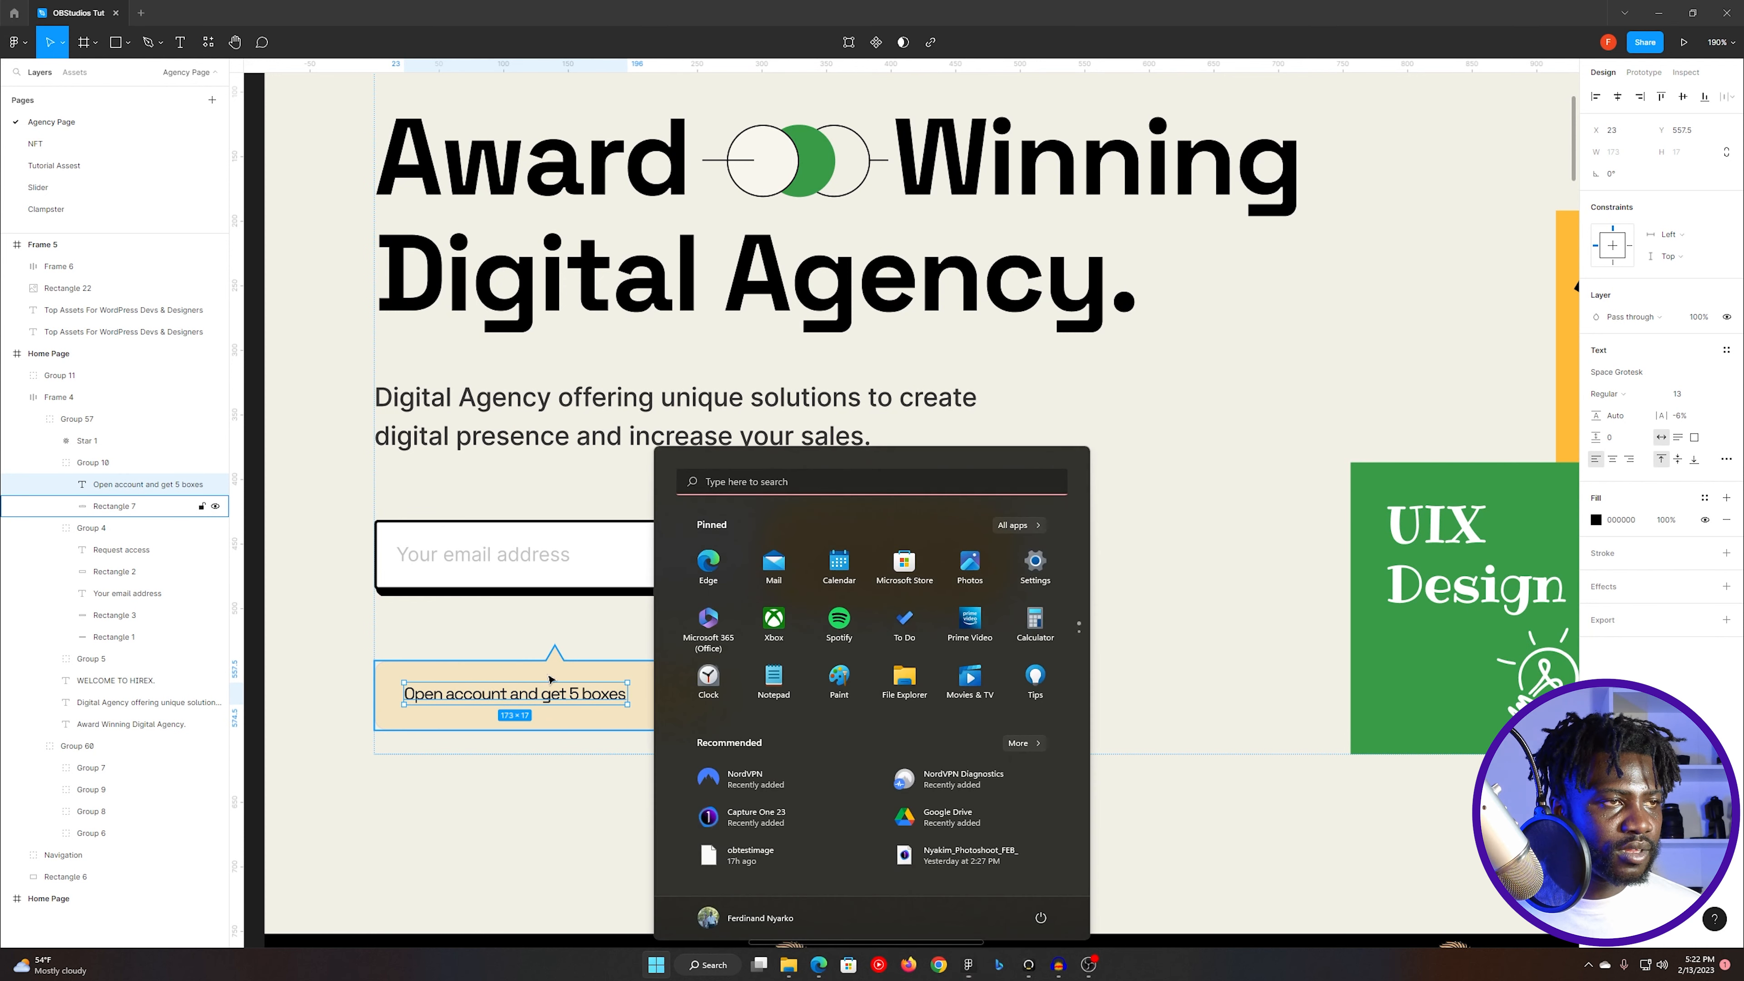
left_click(549, 668)
left_click(541, 692)
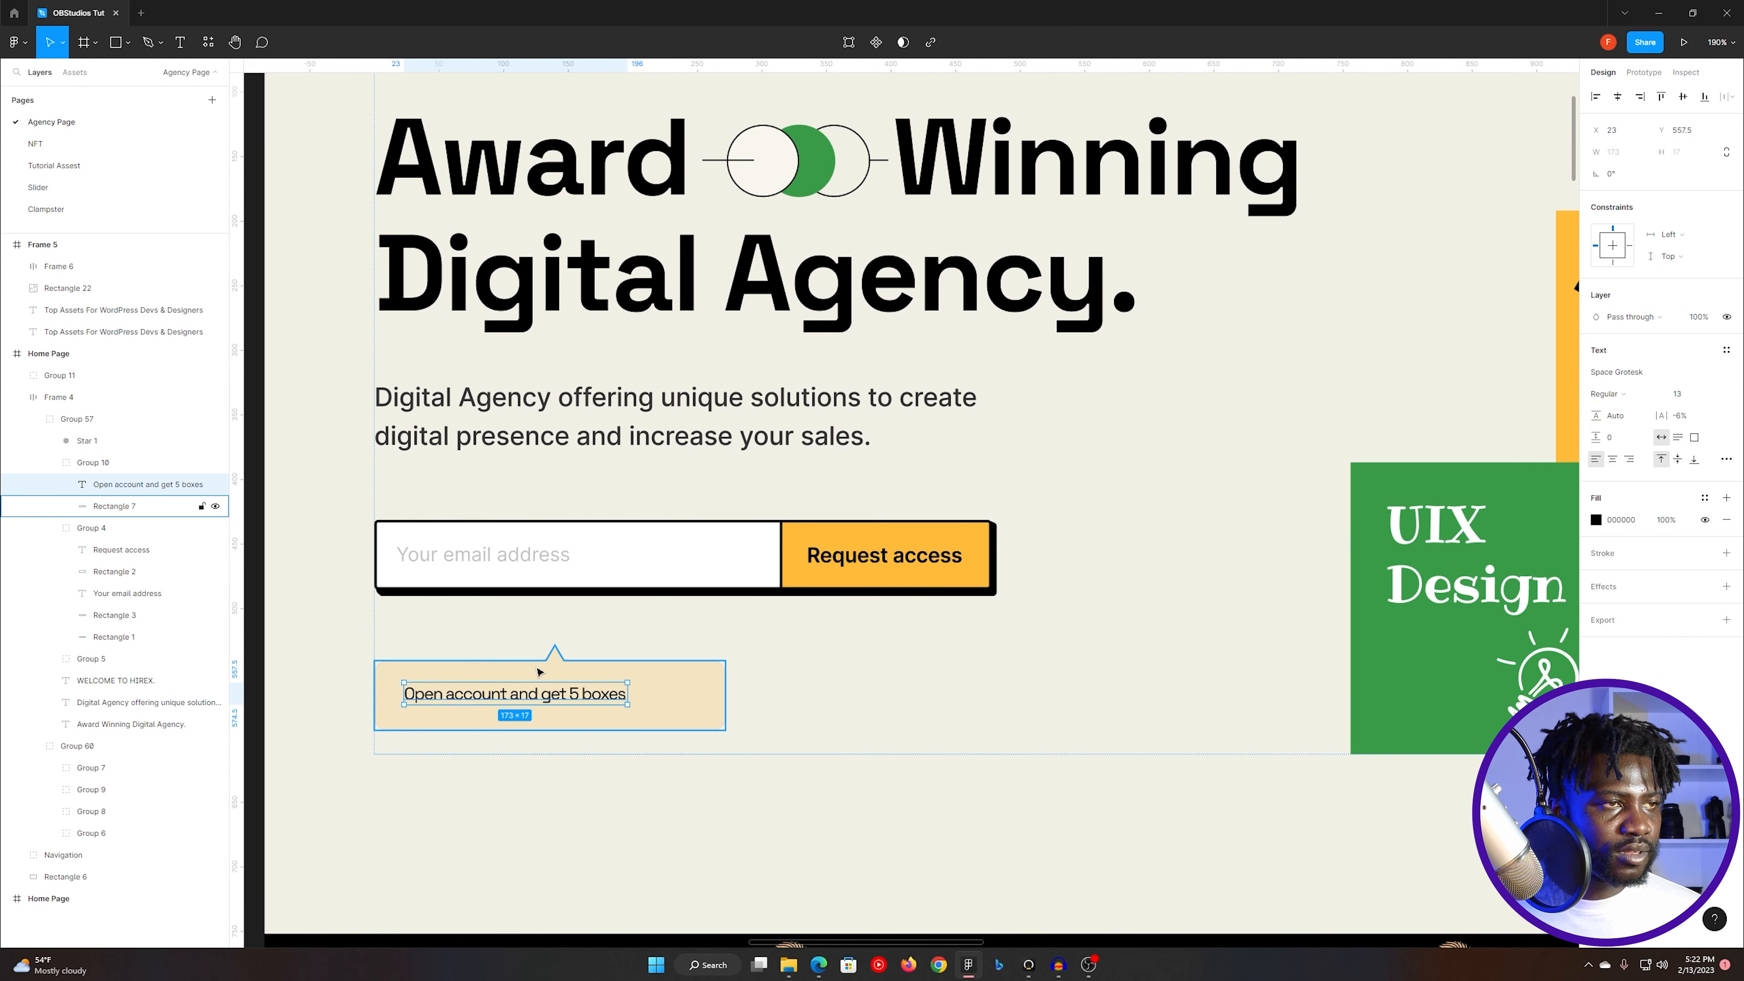
key("super")
left_click(502, 671)
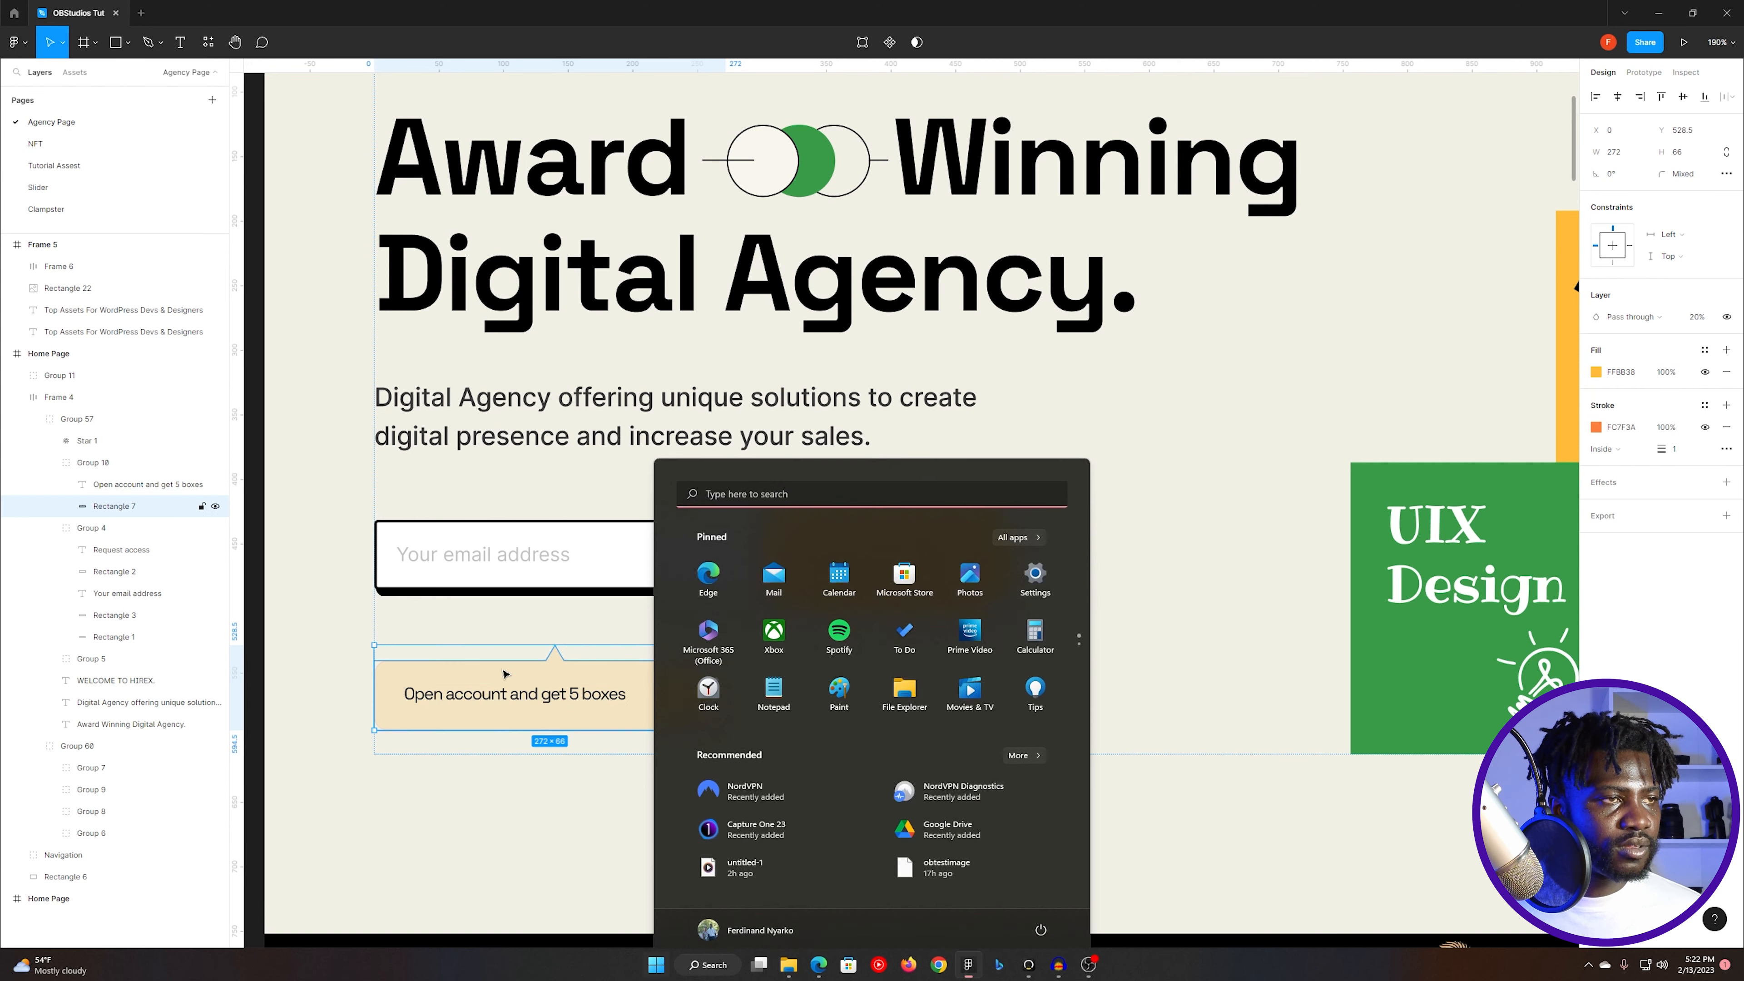
left_click(518, 694)
key("alt")
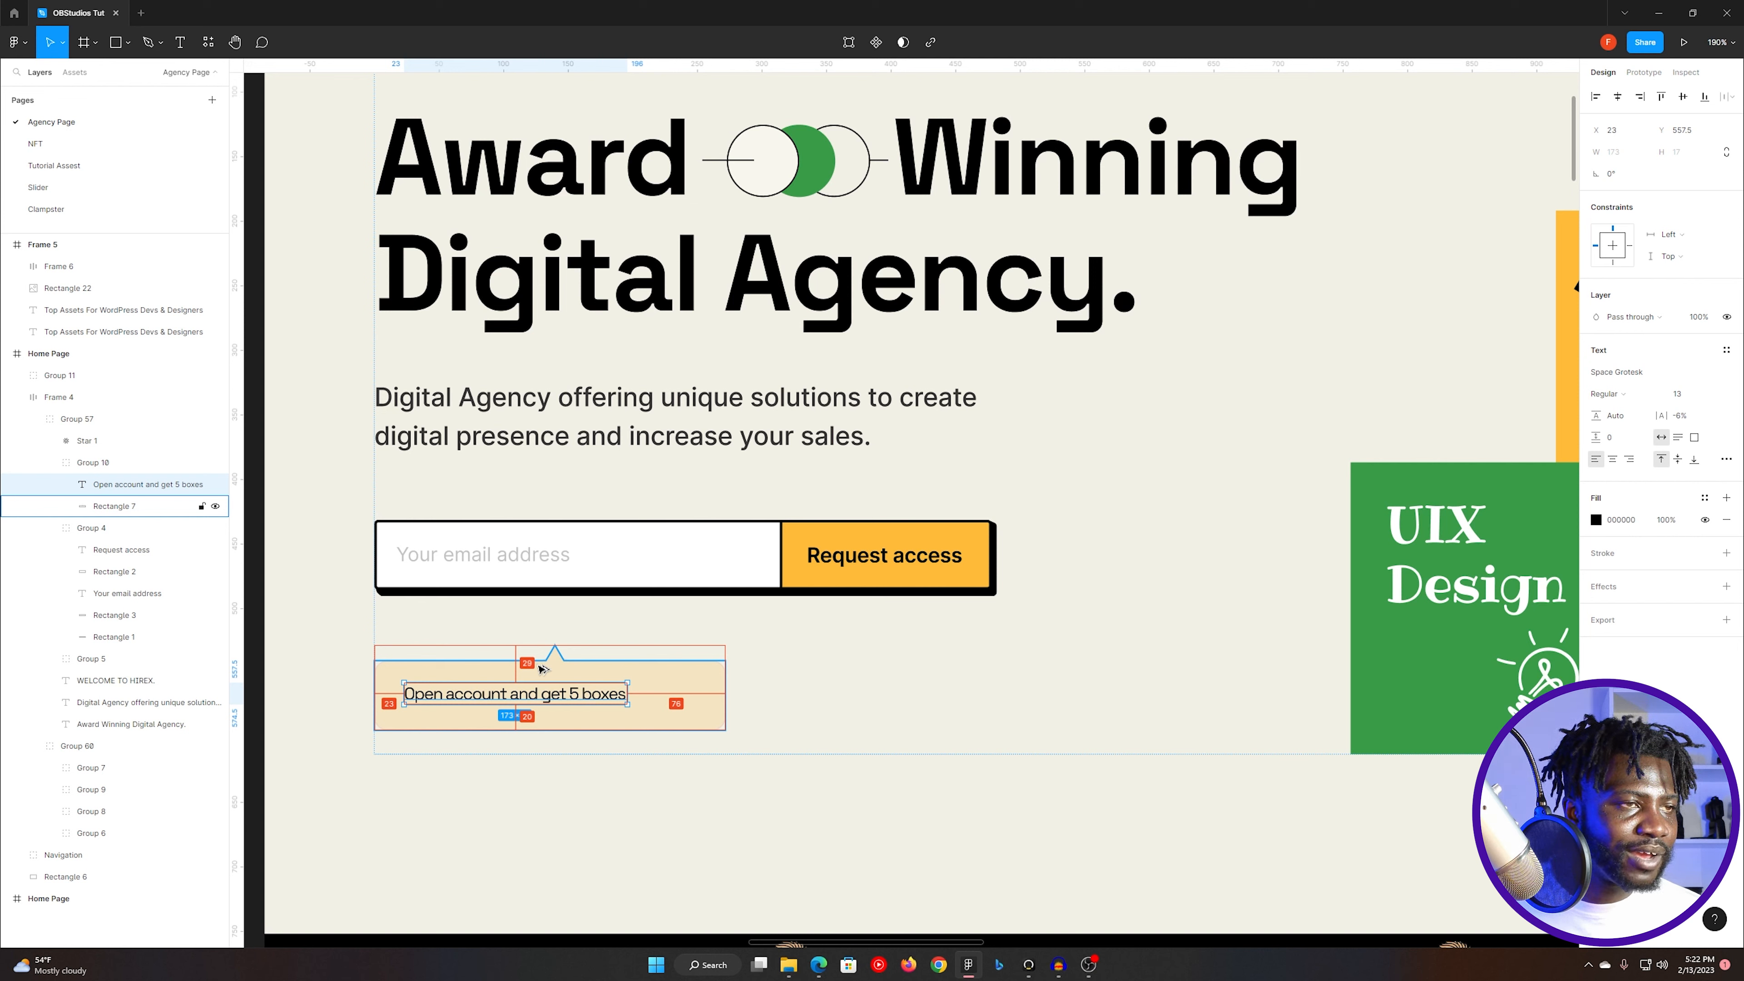
key("alt+Tab")
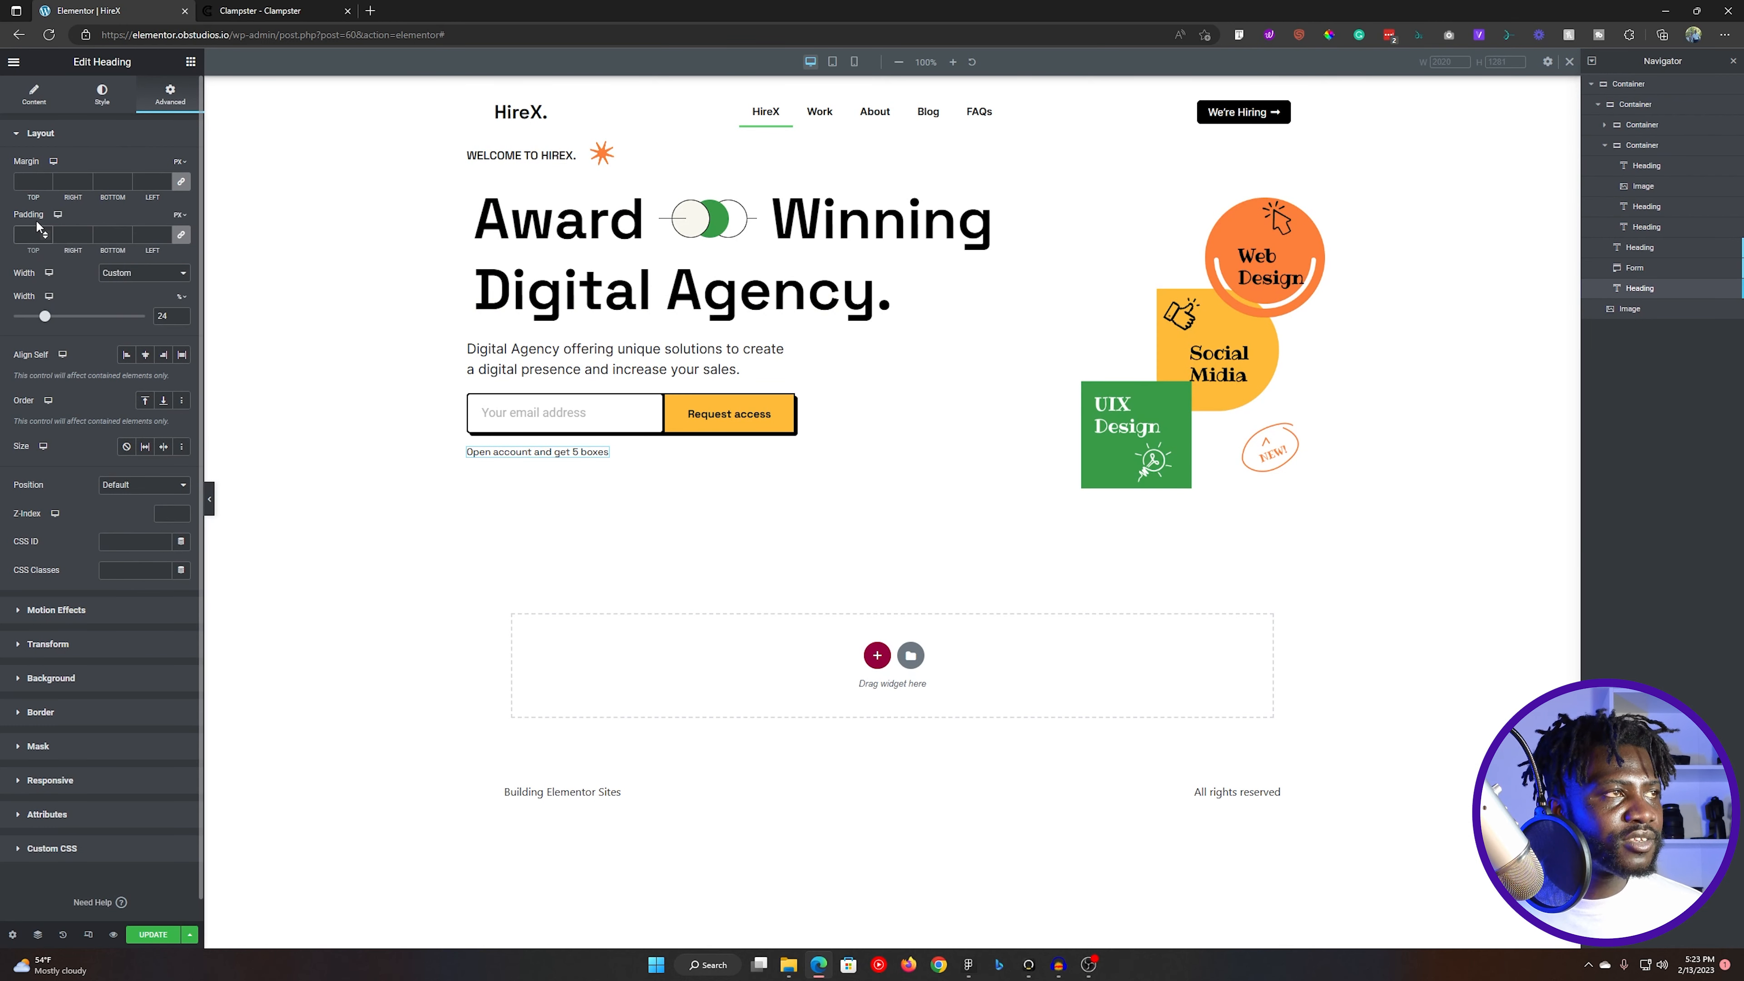
- Unlink the note heading's padding and set it to 20 px top, 75 px right, 20 px bottom and 20 px left
left_click(177, 237)
left_click(21, 235)
type("23")
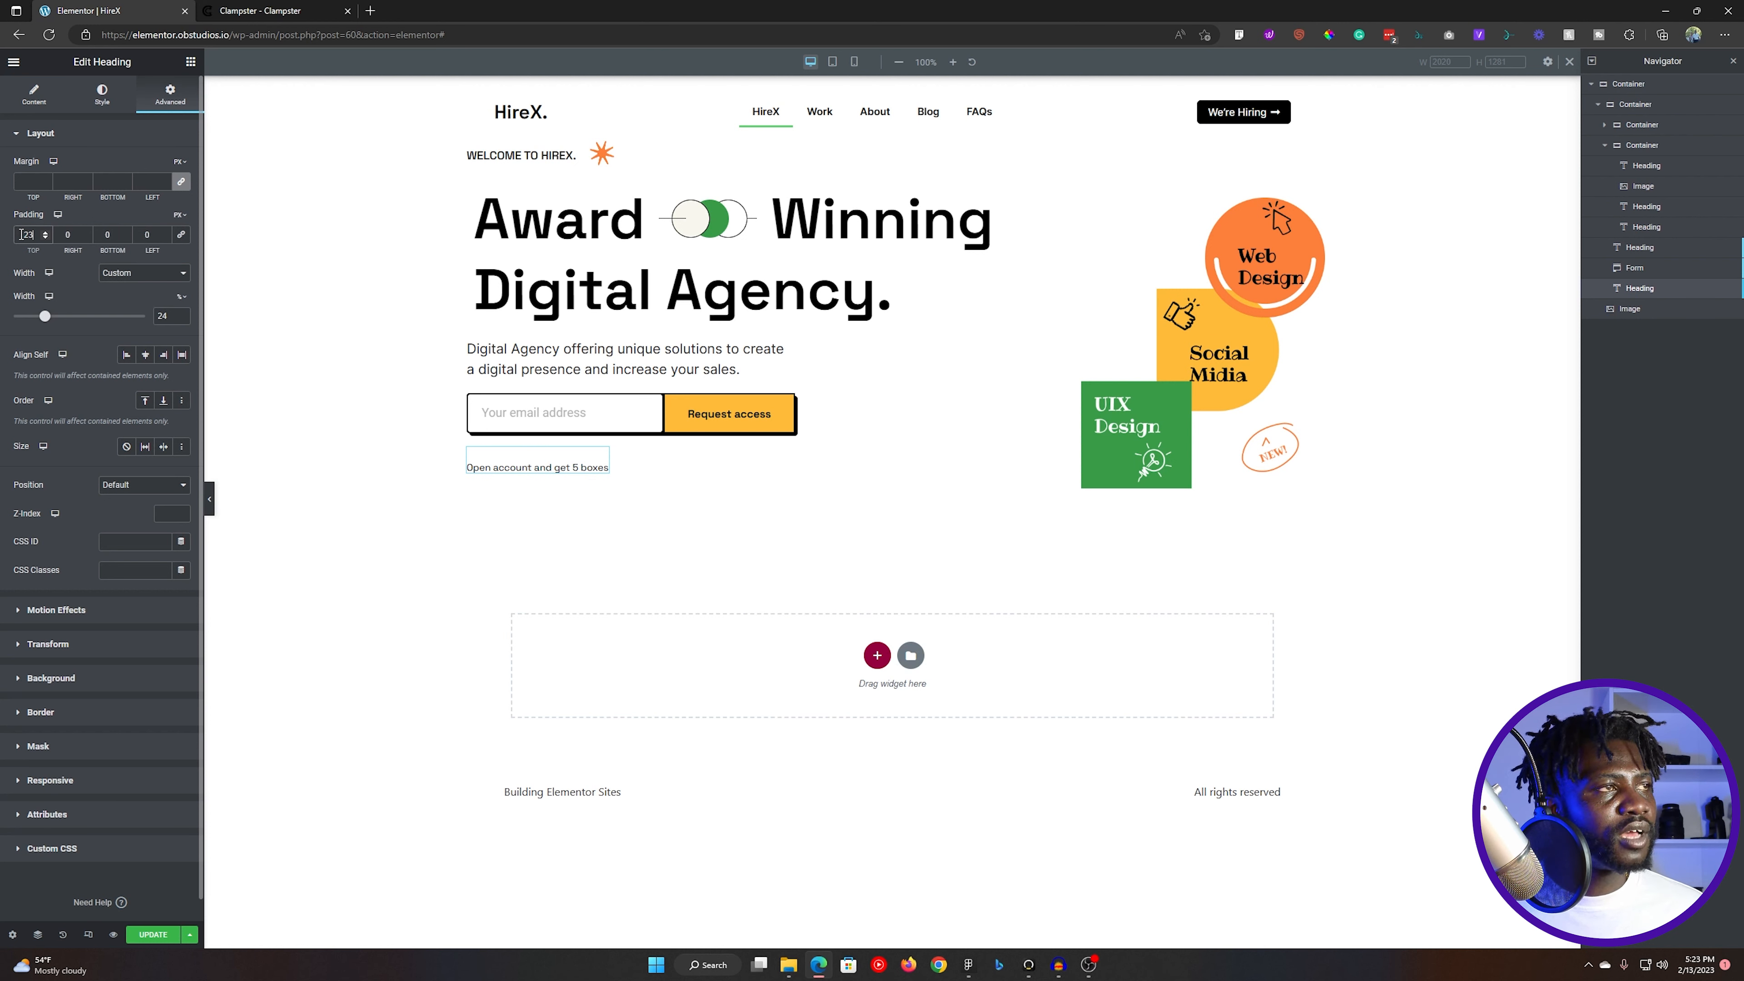
key("BackSpace")
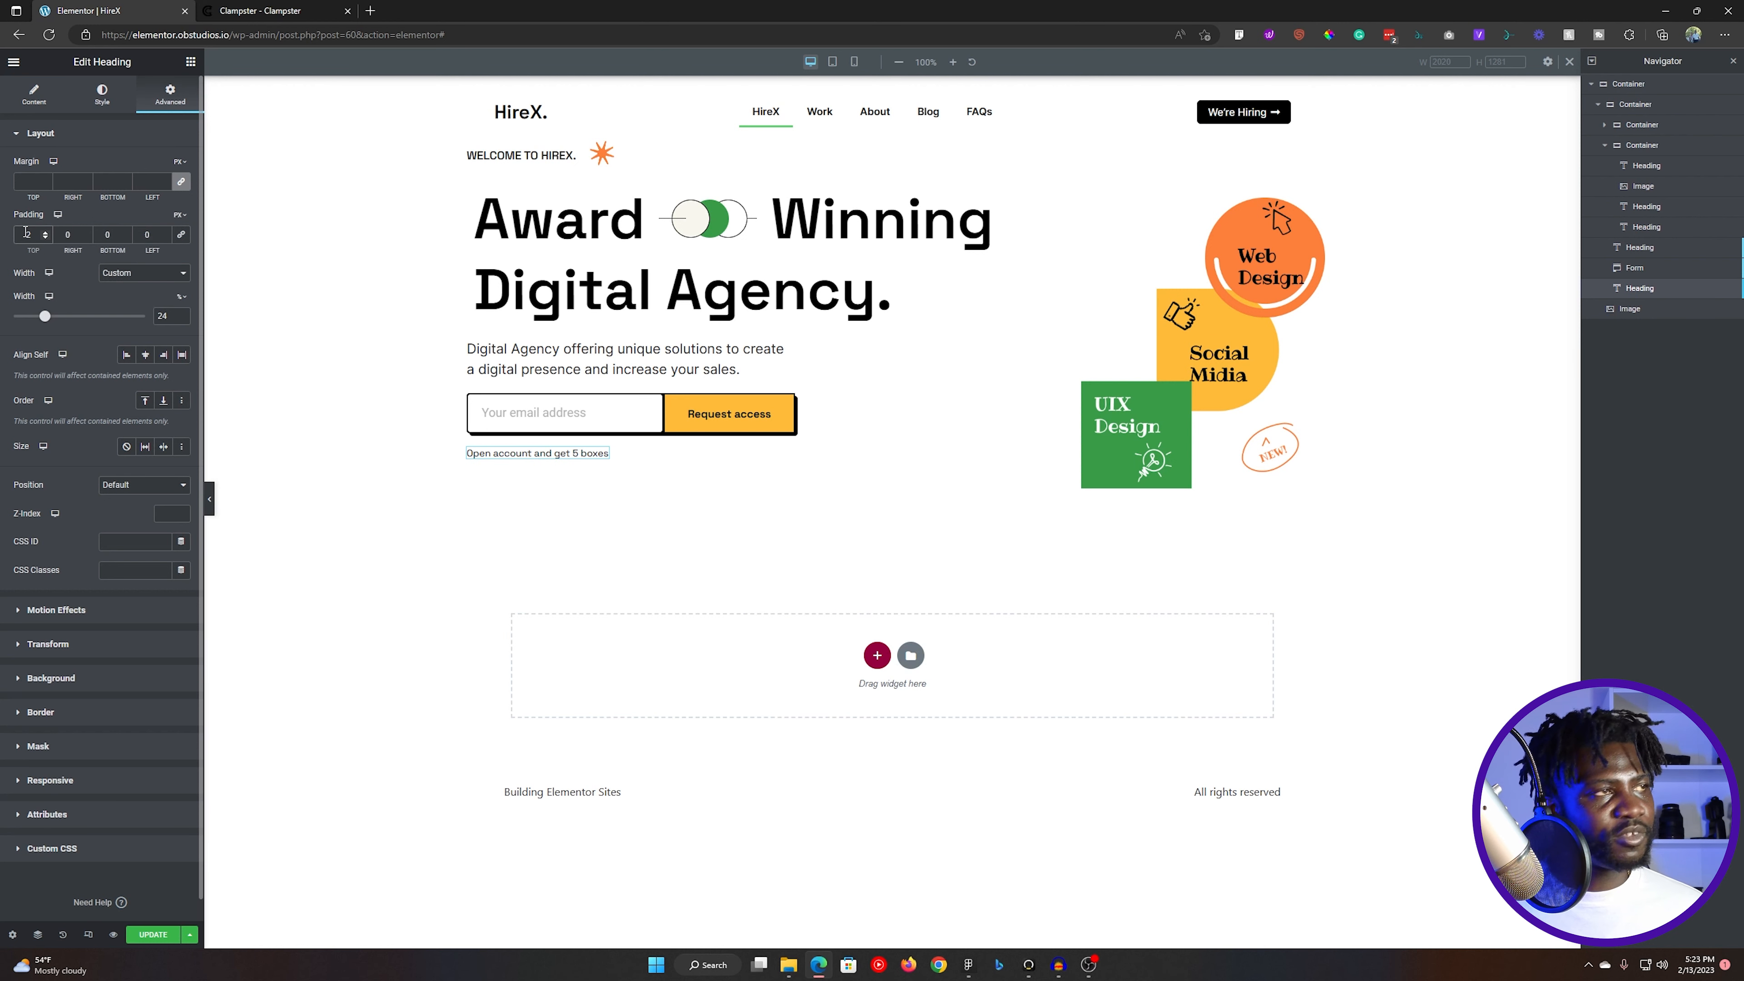
type("0")
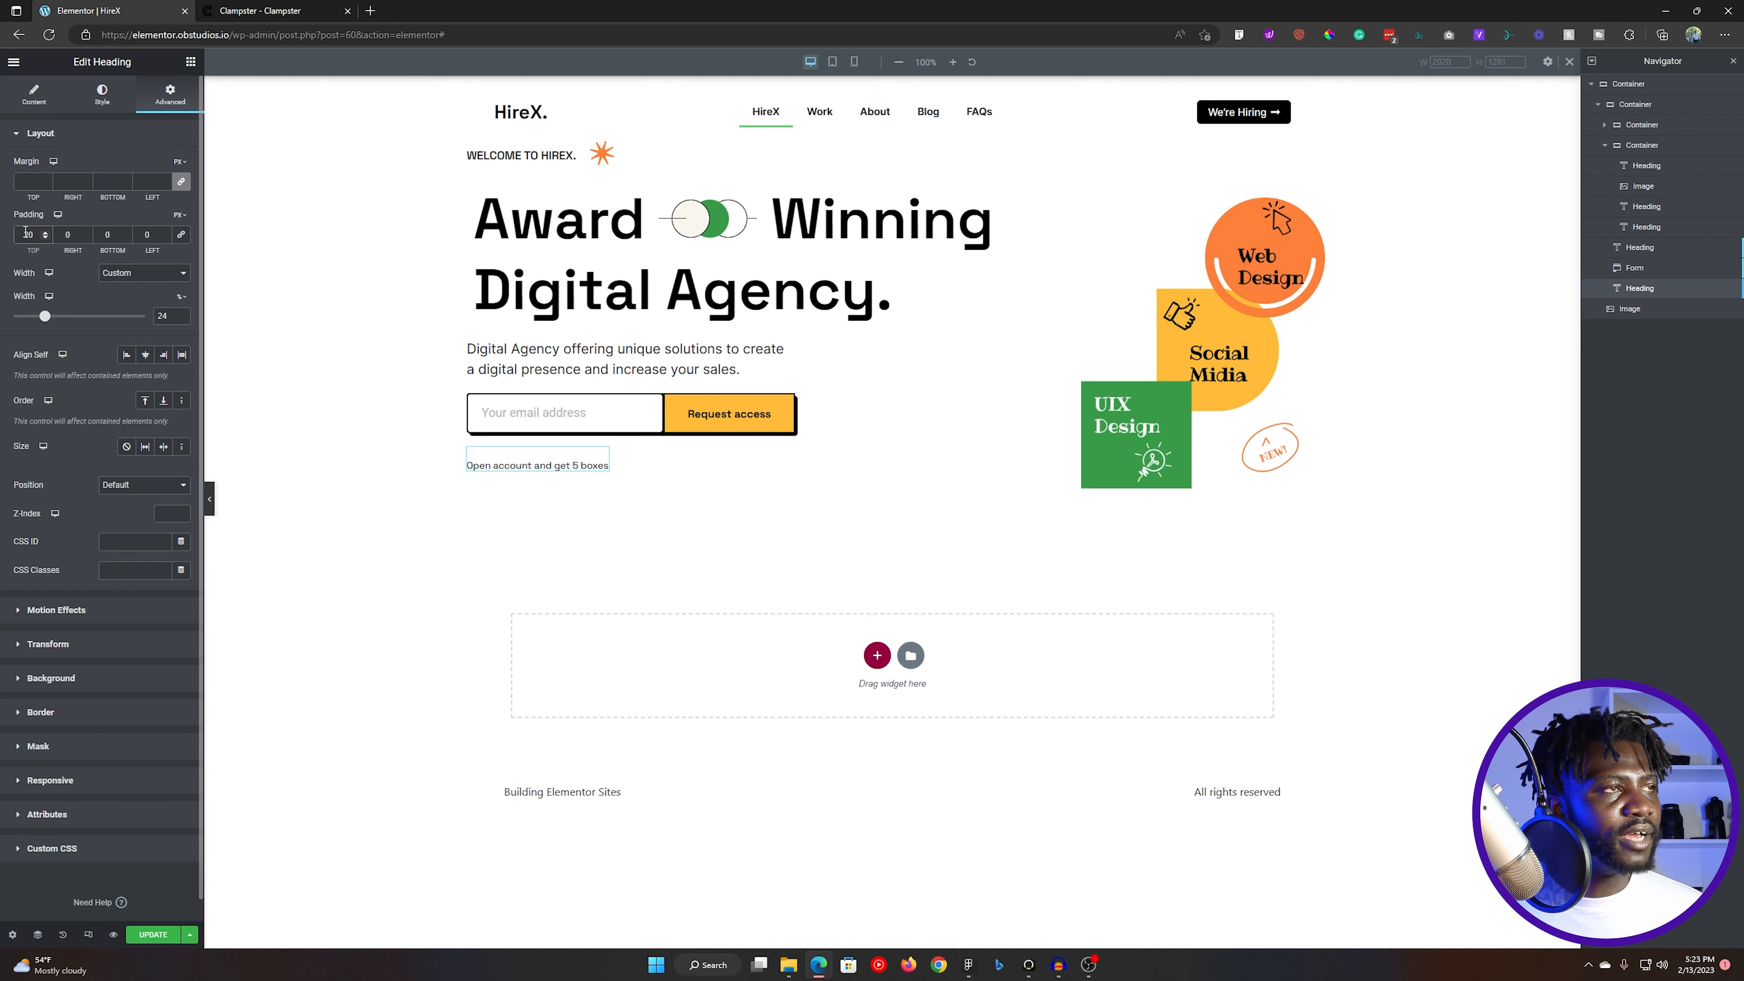
left_click(65, 236)
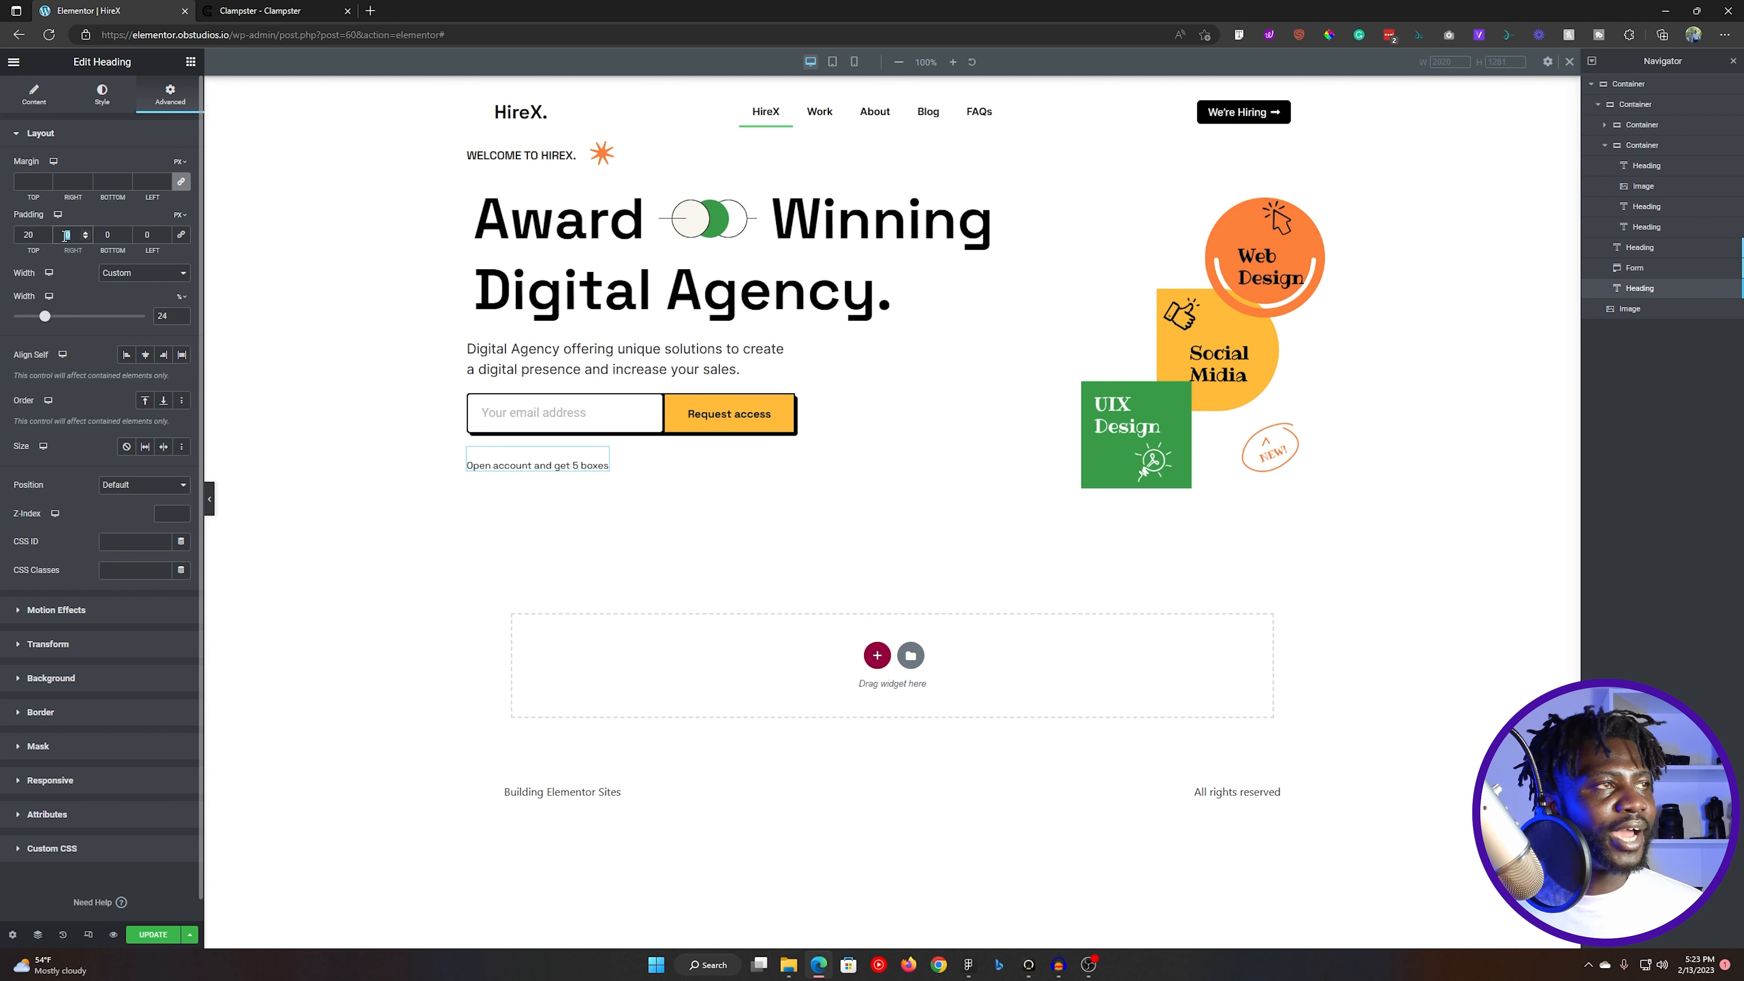
type("5")
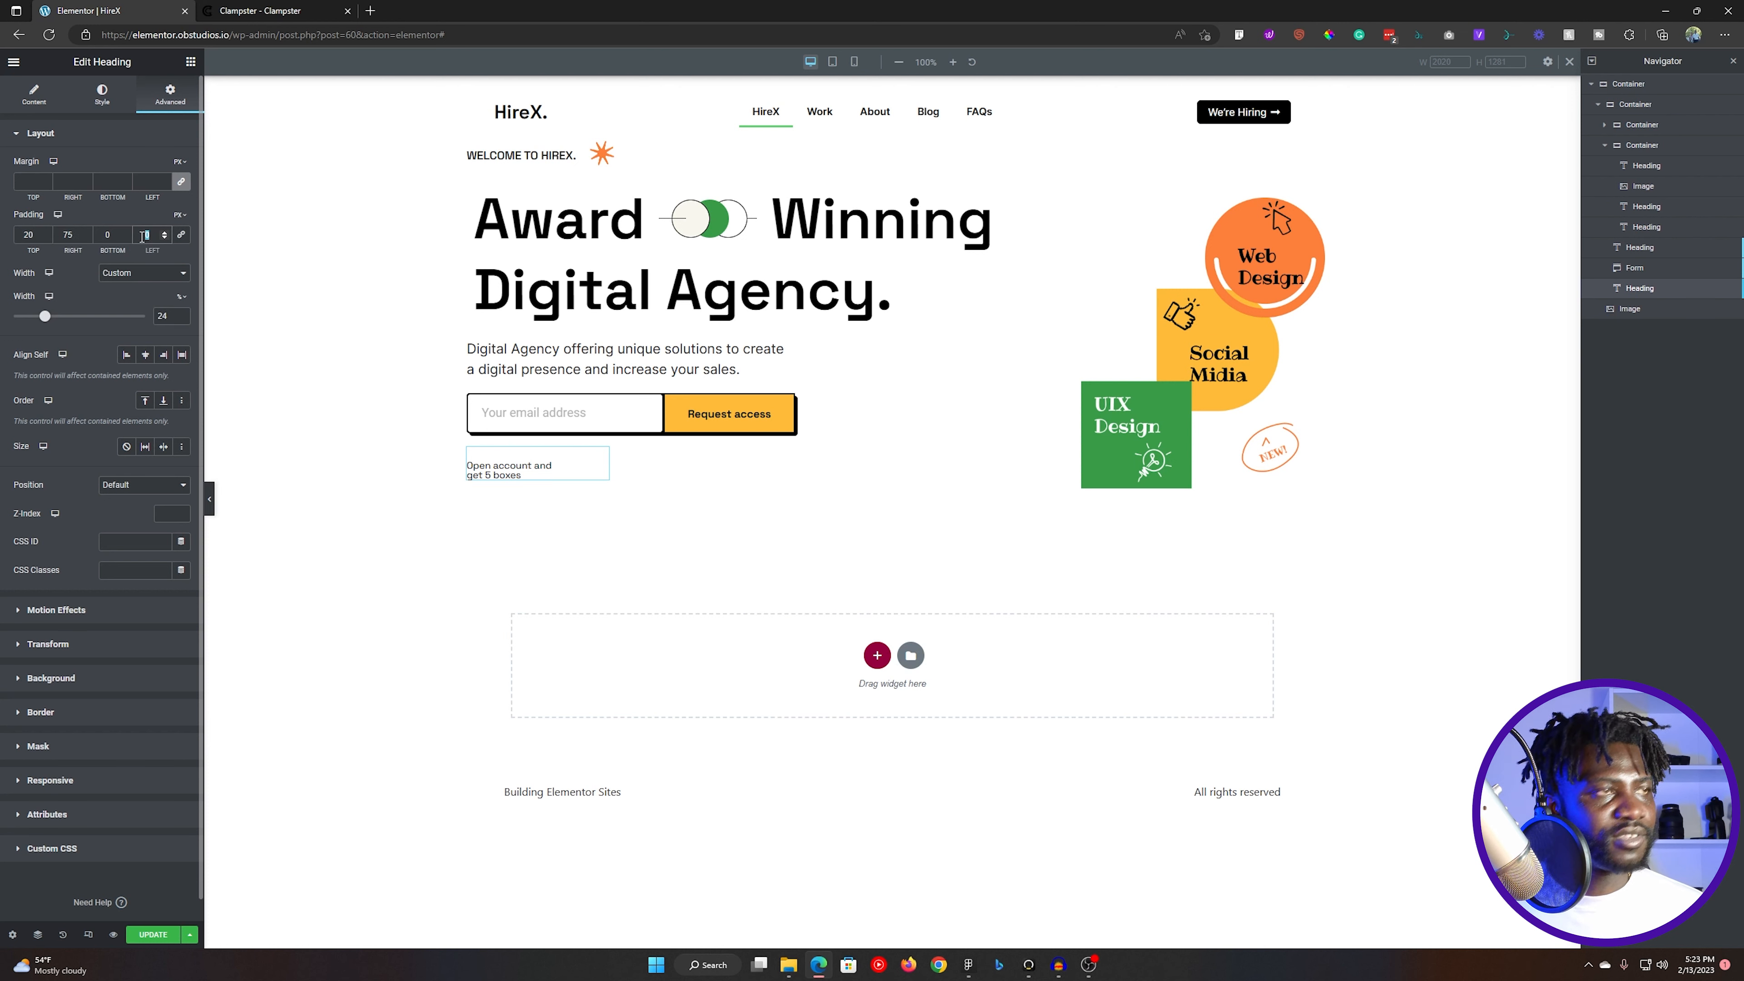
type("20")
left_click(104, 235)
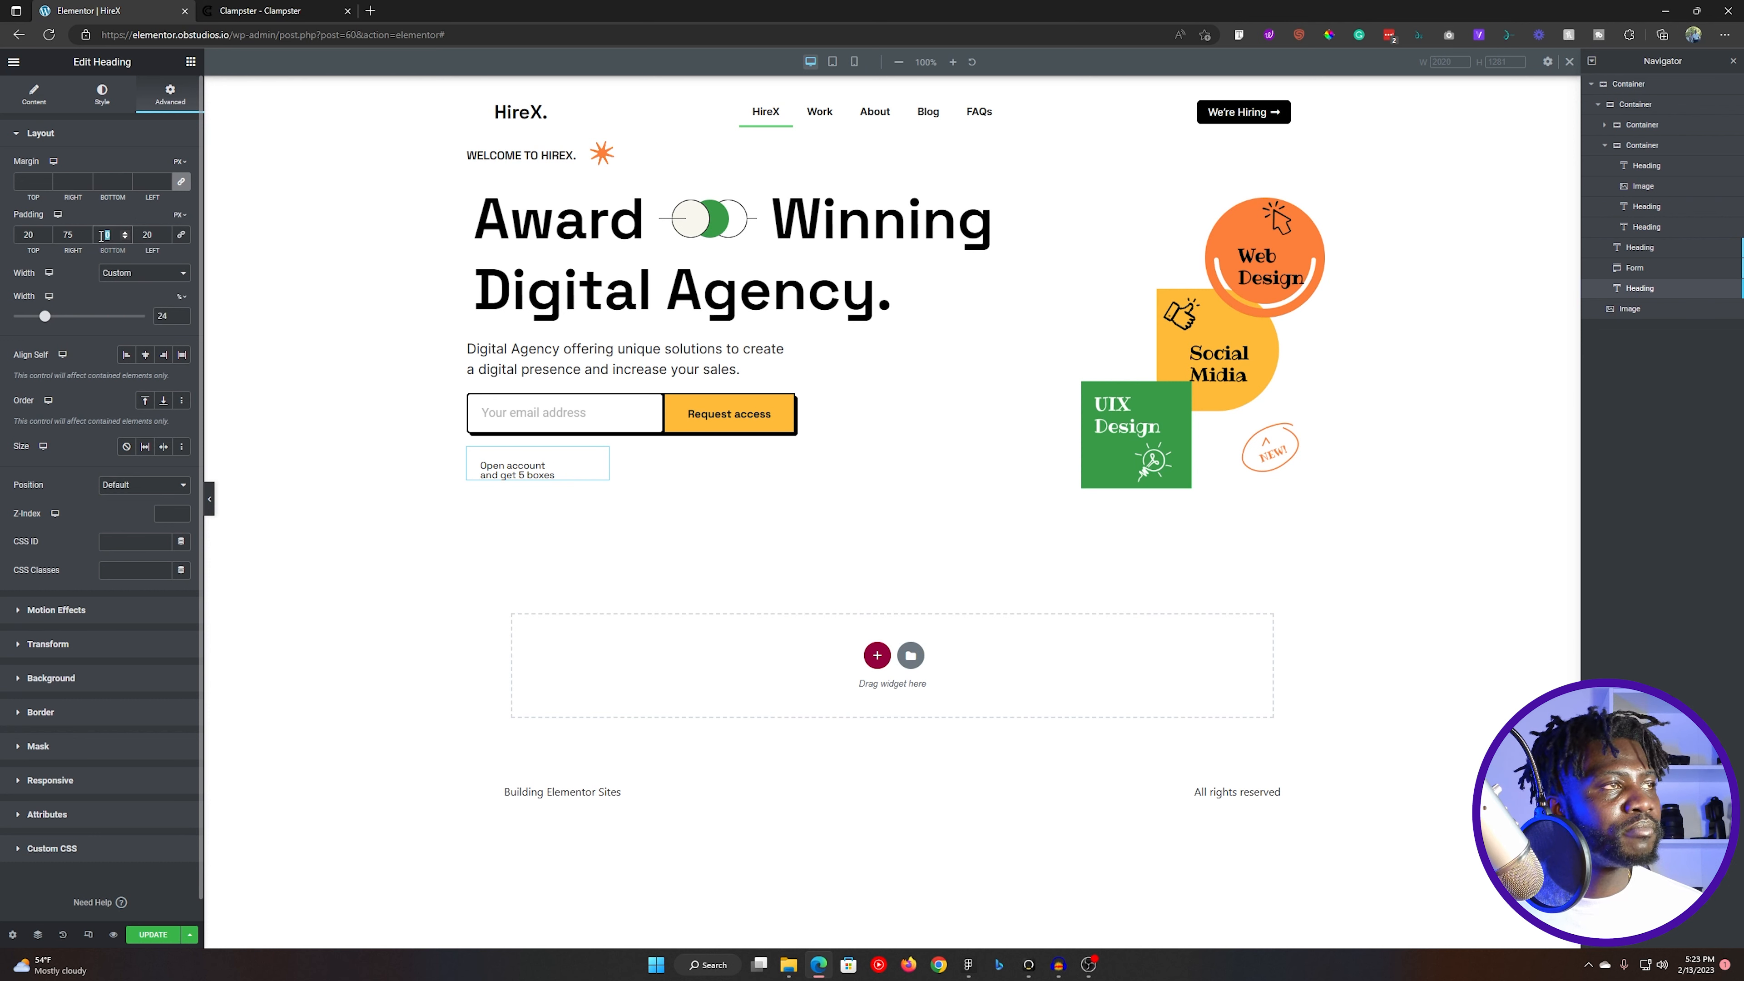
type("20")
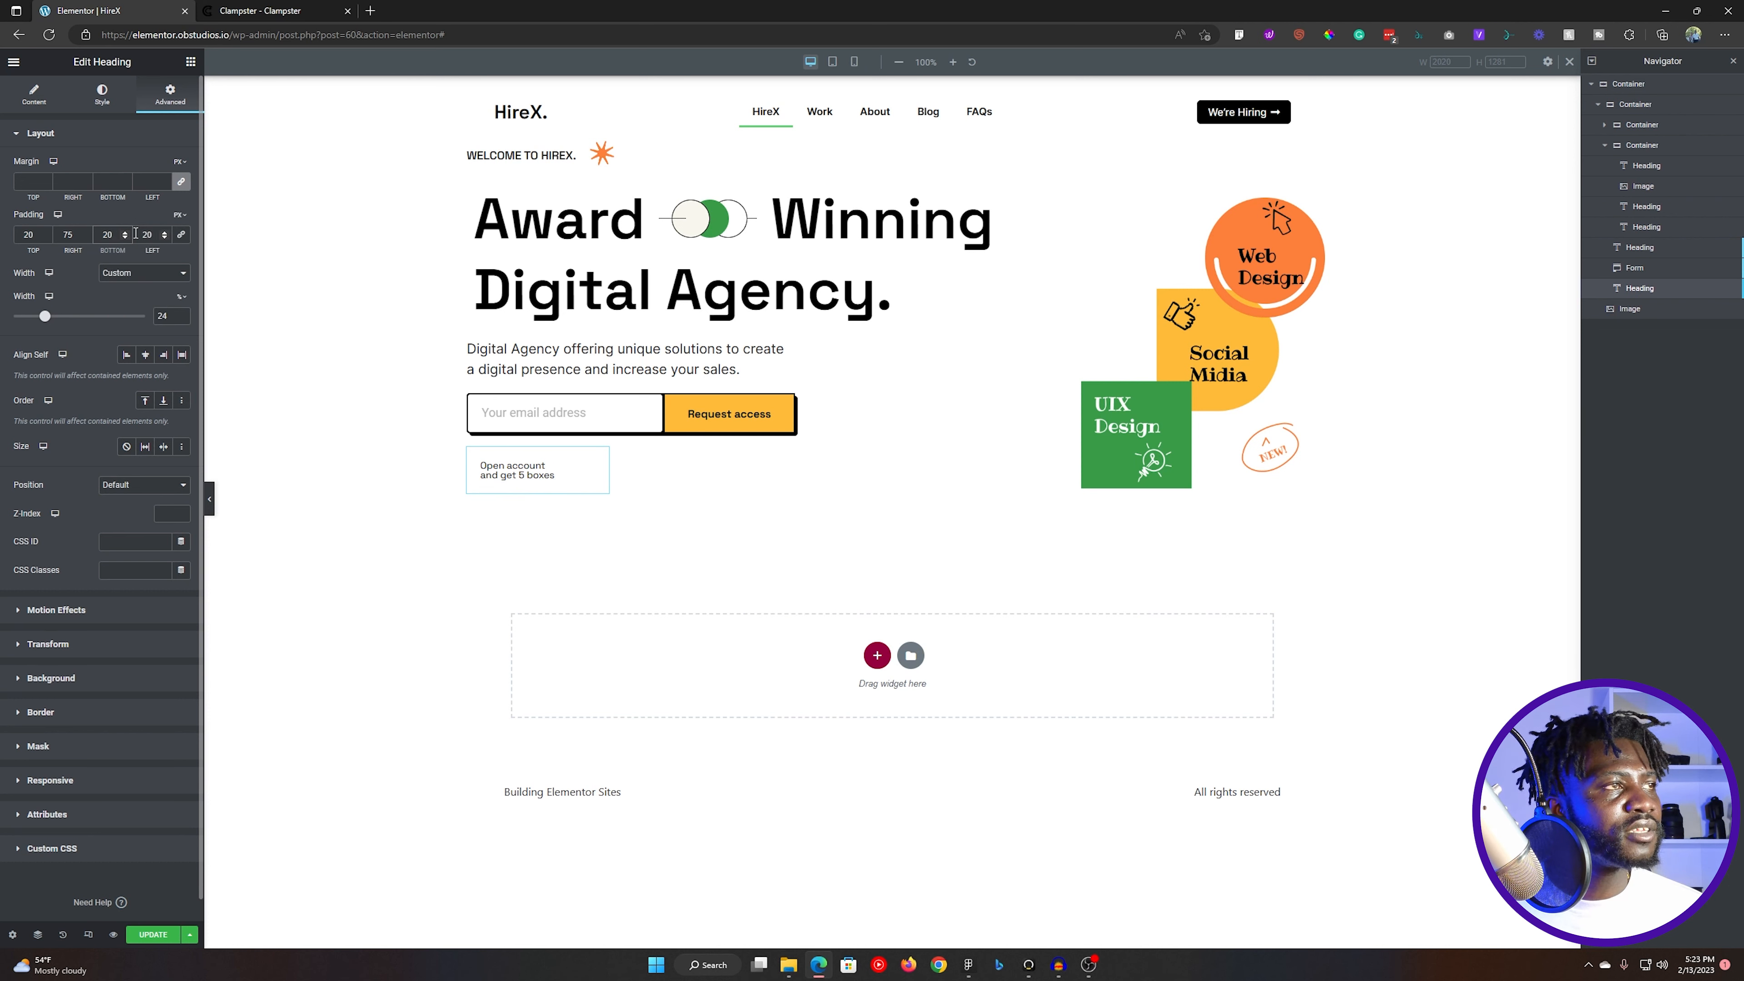
- Set the note heading's left padding to 25 px and its custom width to 40%
double_click(139, 235)
type("25")
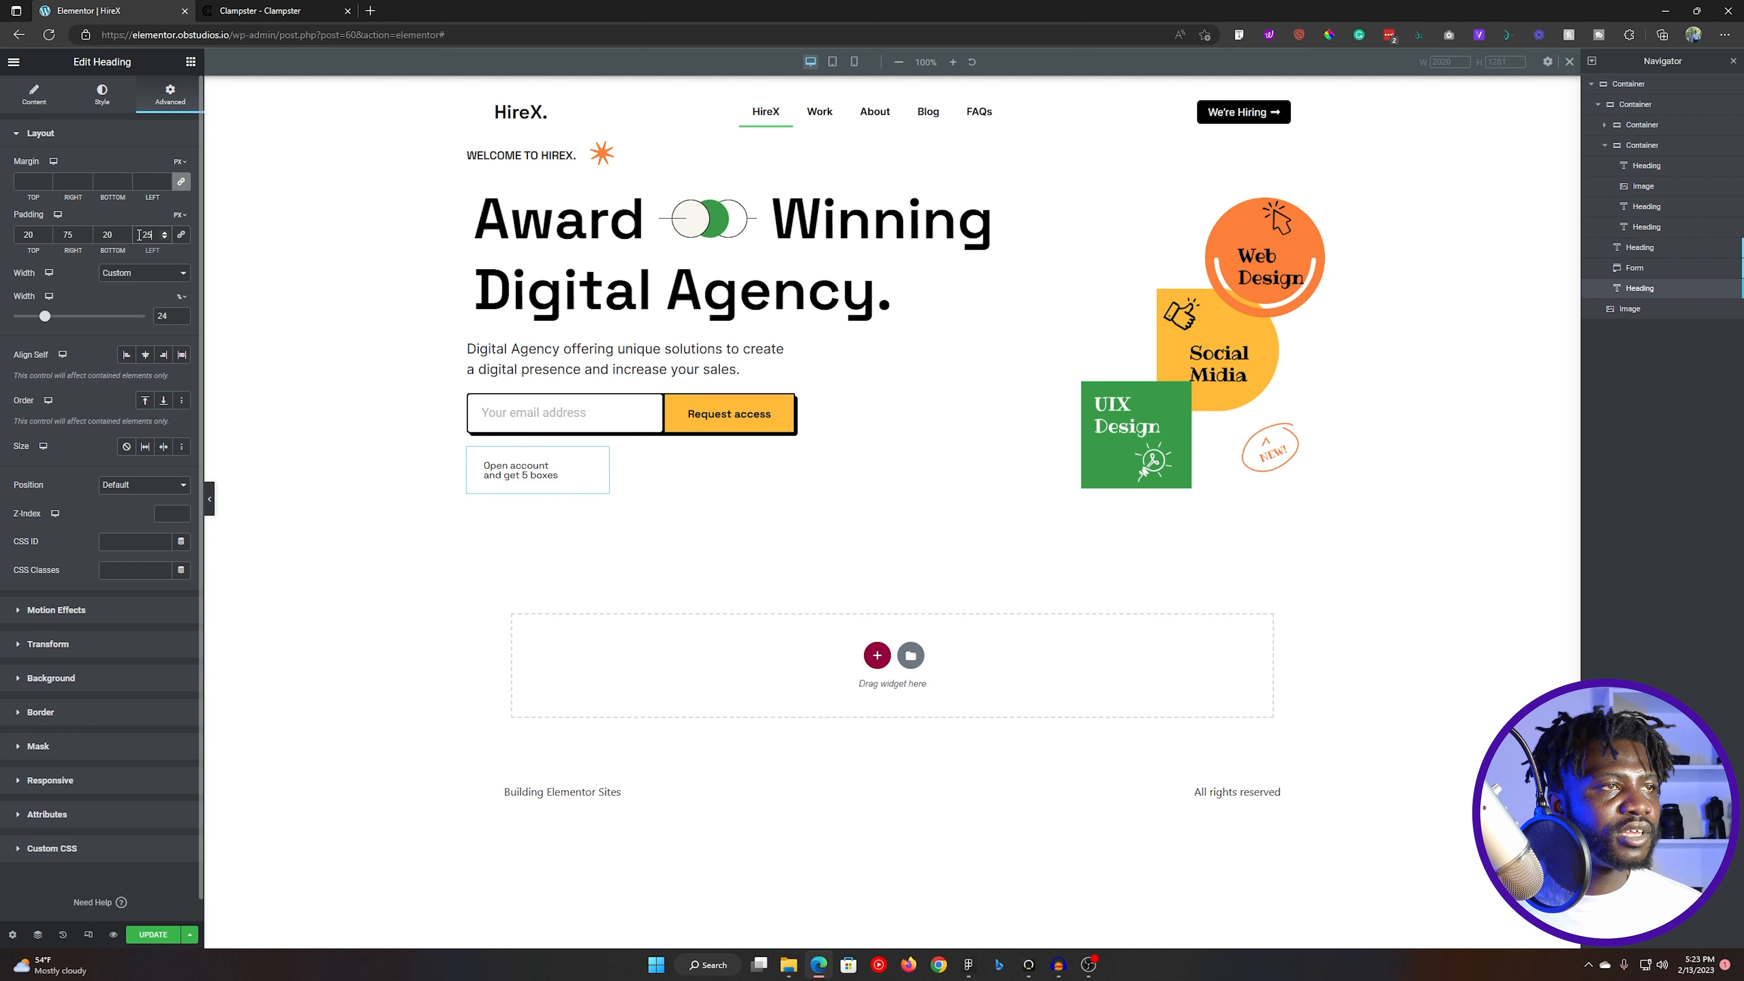
left_click_drag(44, 316, 64, 321)
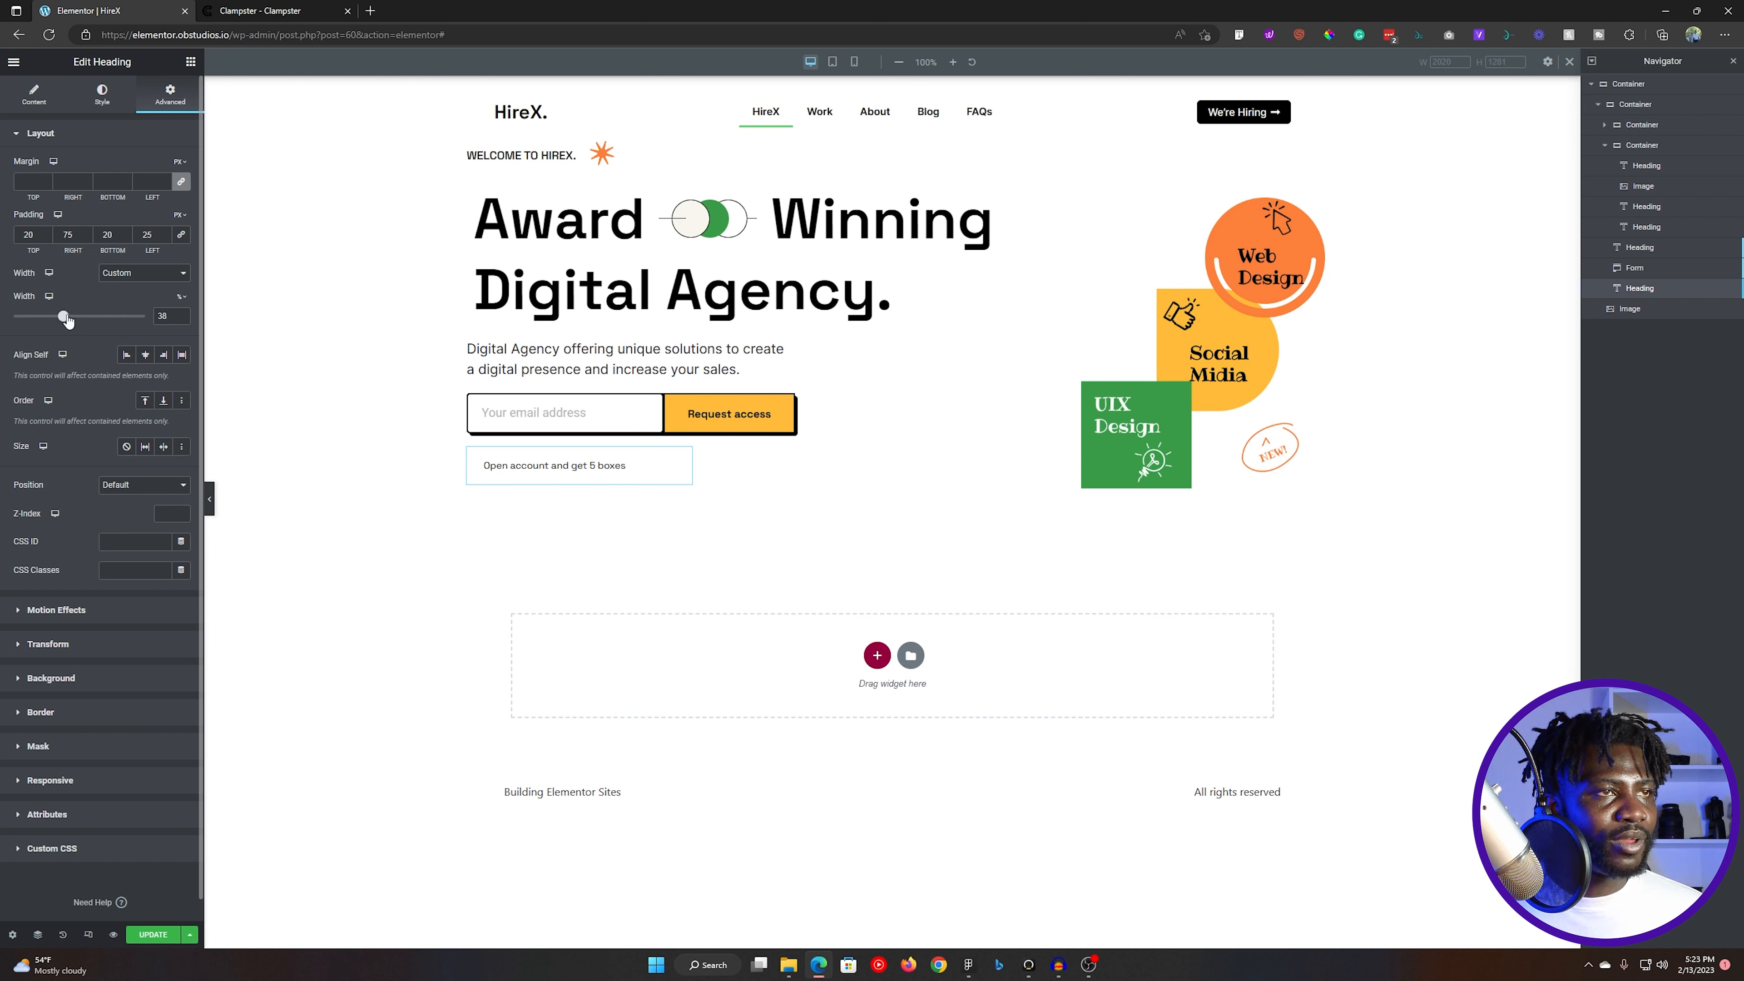
left_click_drag(67, 320, 70, 319)
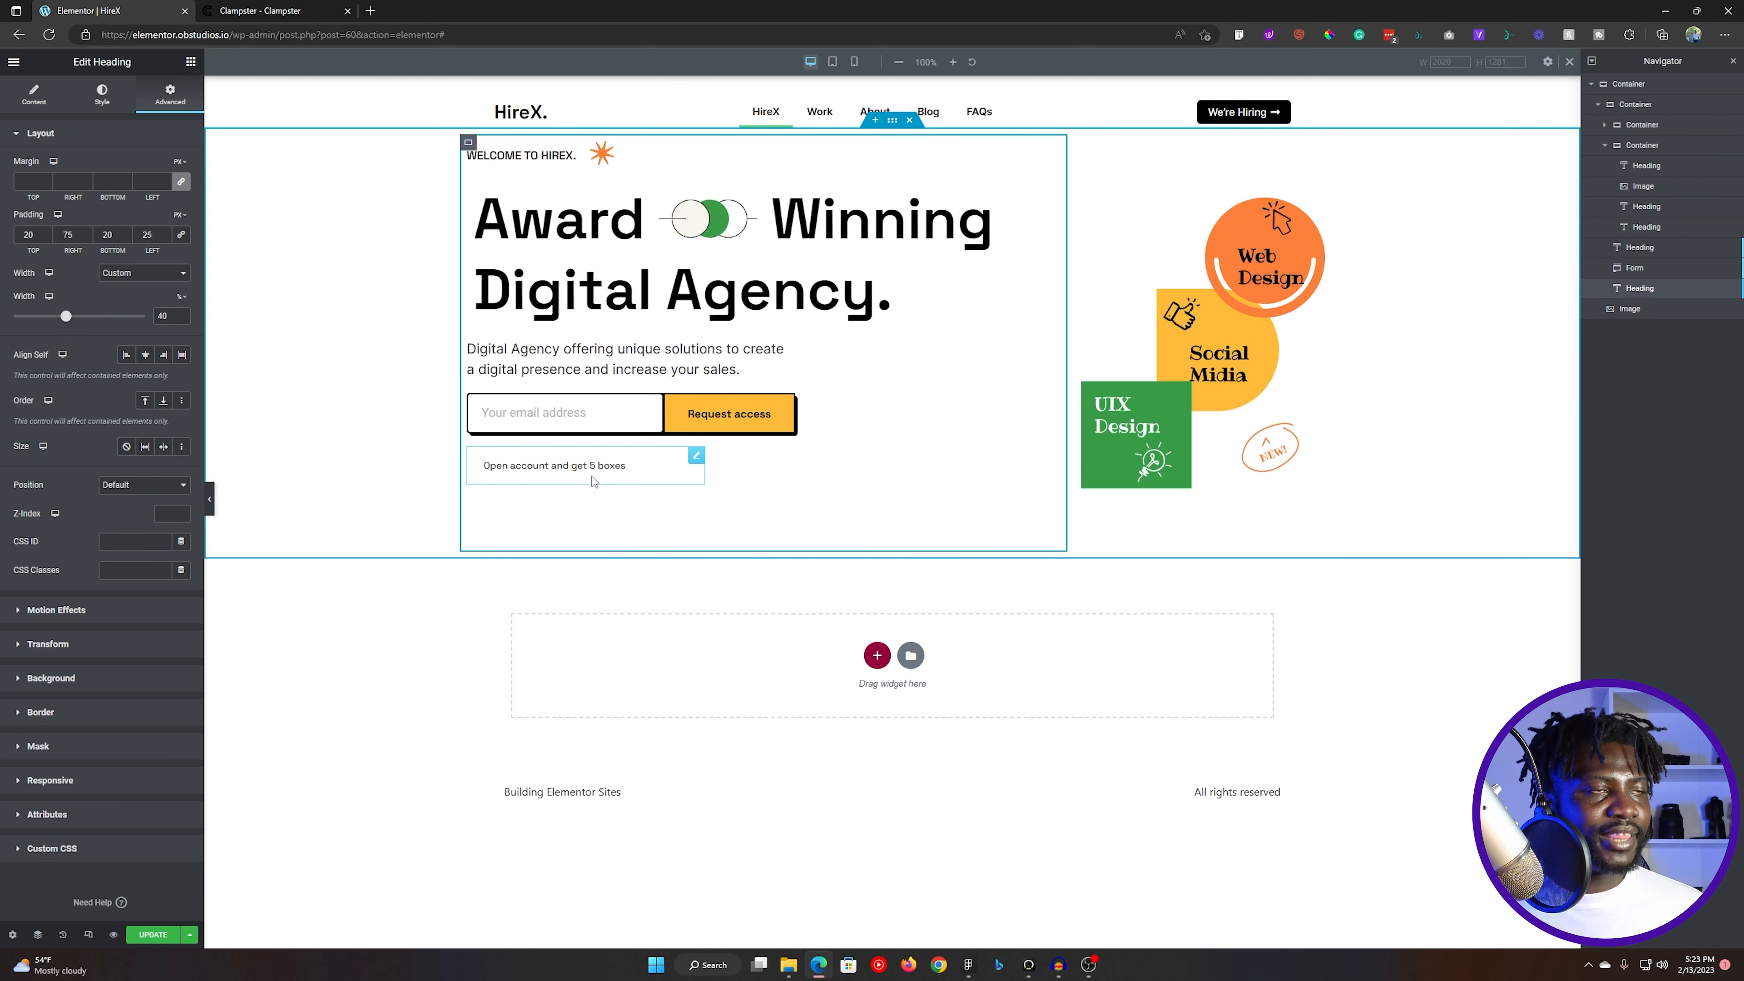
- Give the note heading a classic background using the fill colour FFBB38 copied from the note's rectangle in Figma
left_click(91, 136)
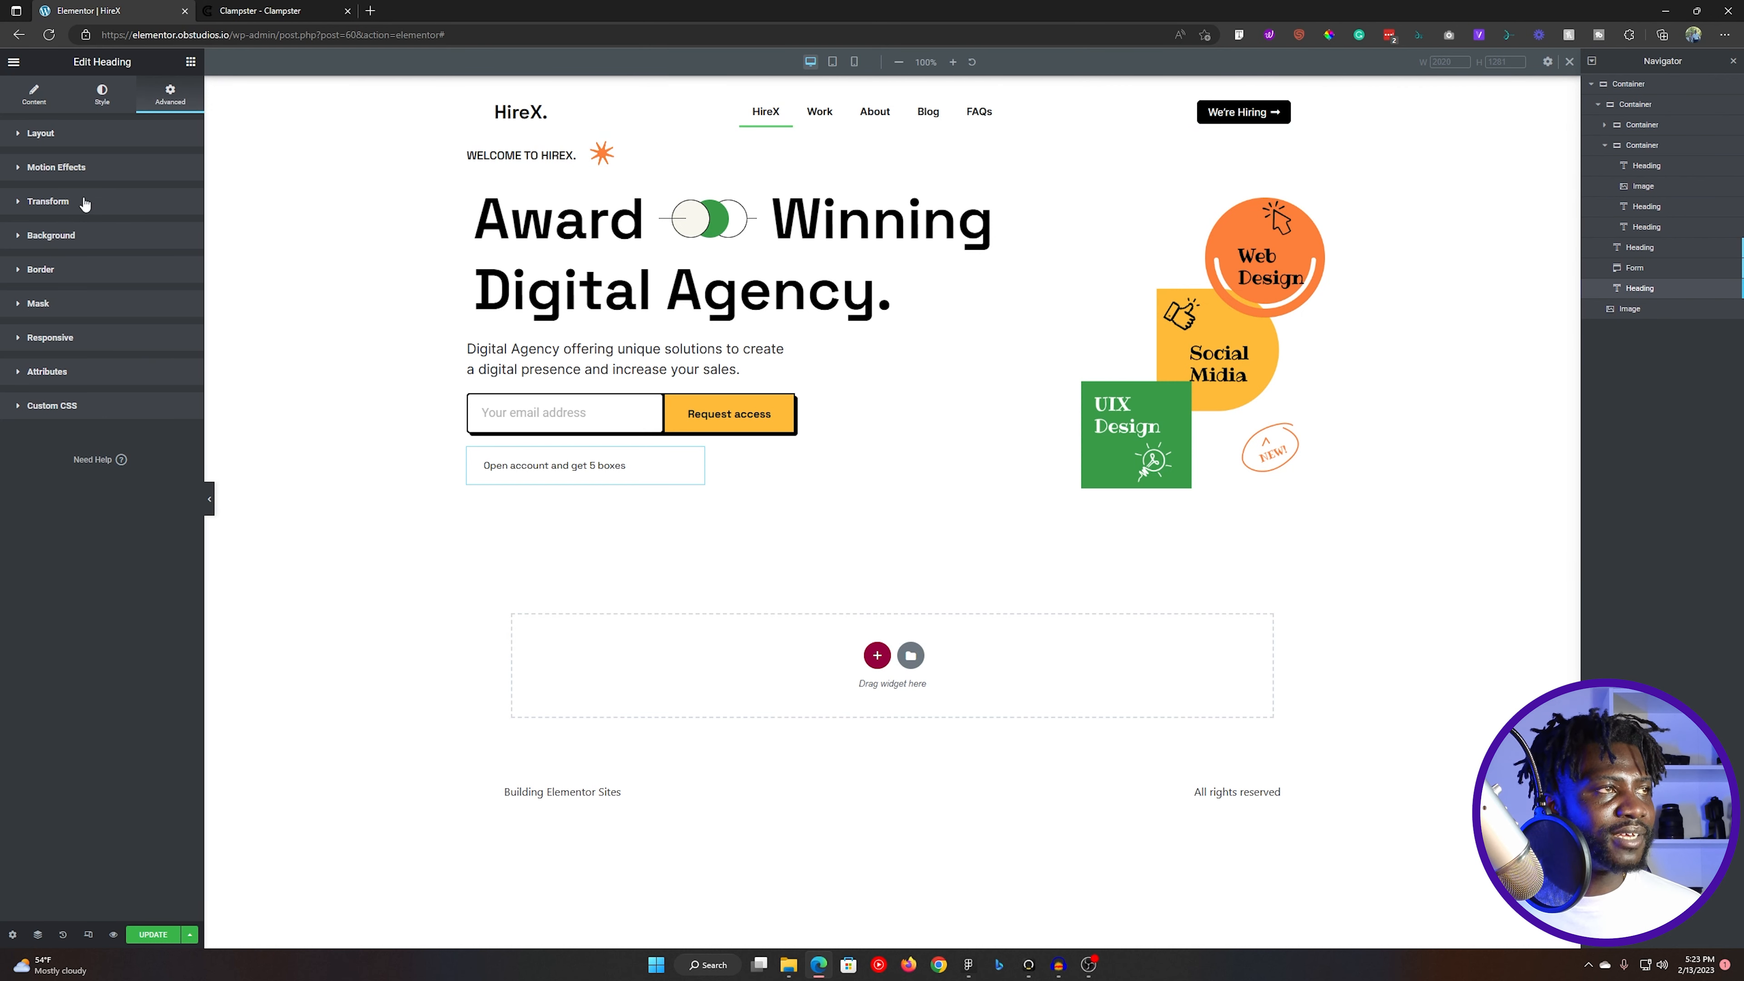
left_click(74, 236)
left_click(166, 303)
key("alt+Tab")
left_click(680, 671)
left_click(1627, 374)
key("ctrl+c")
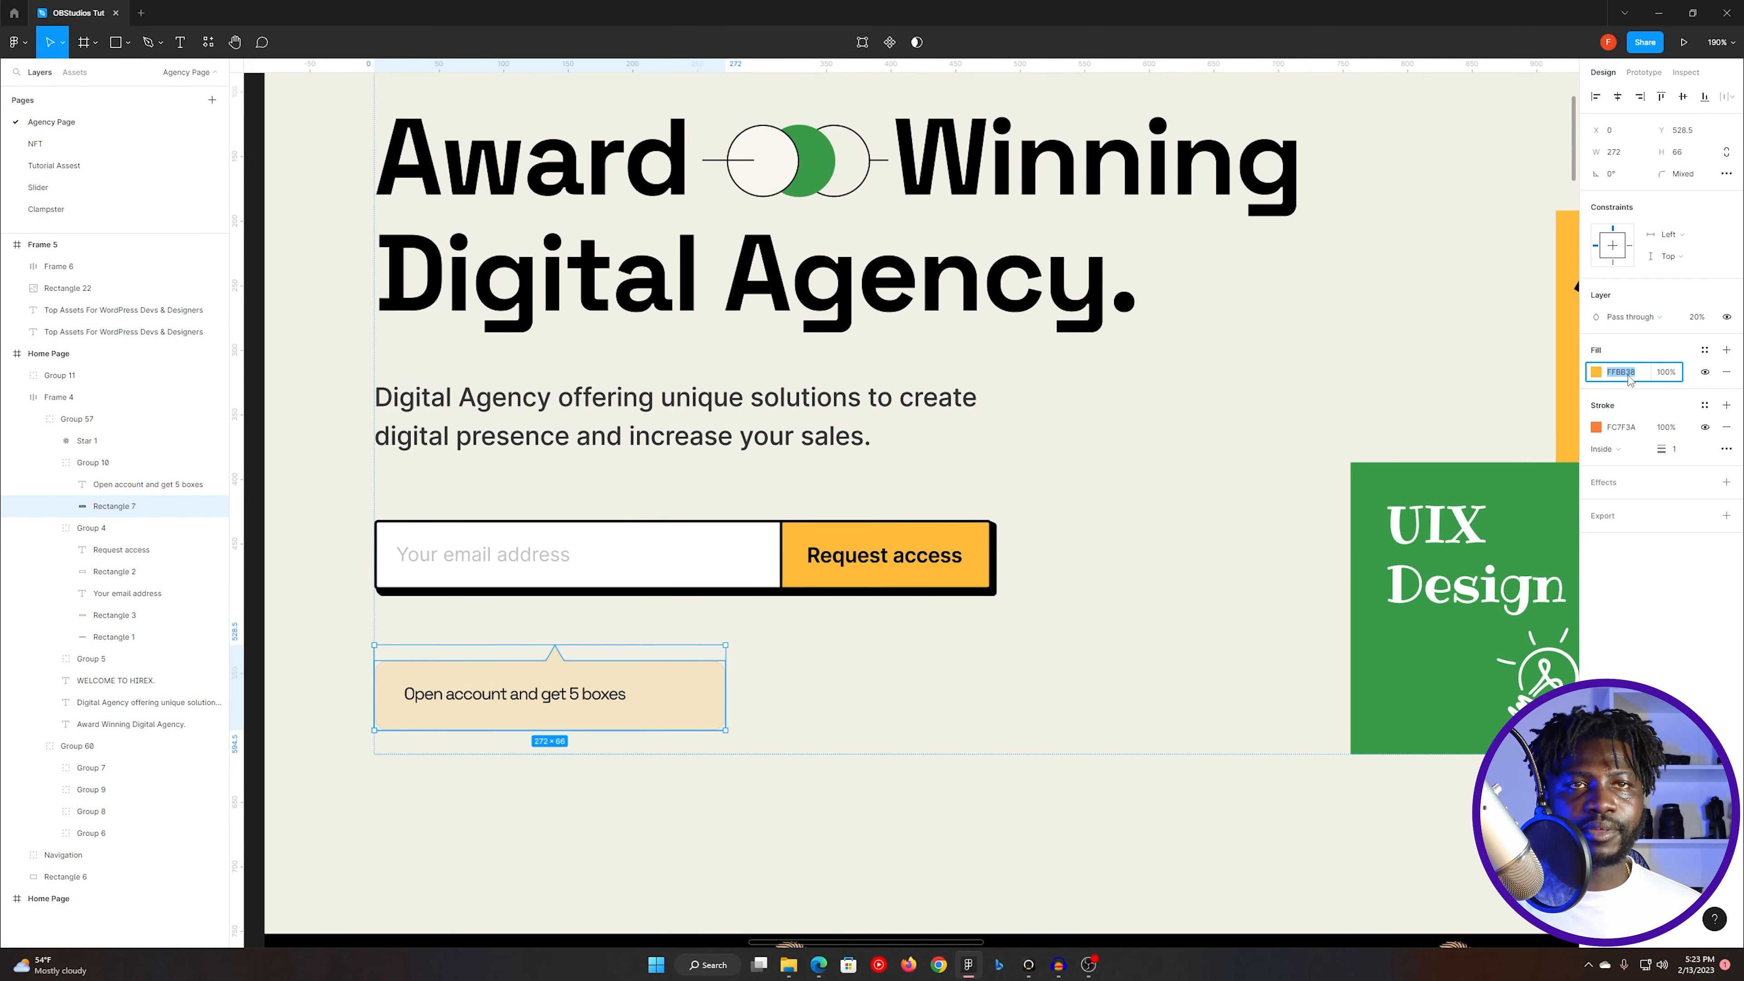
key("alt+Tab")
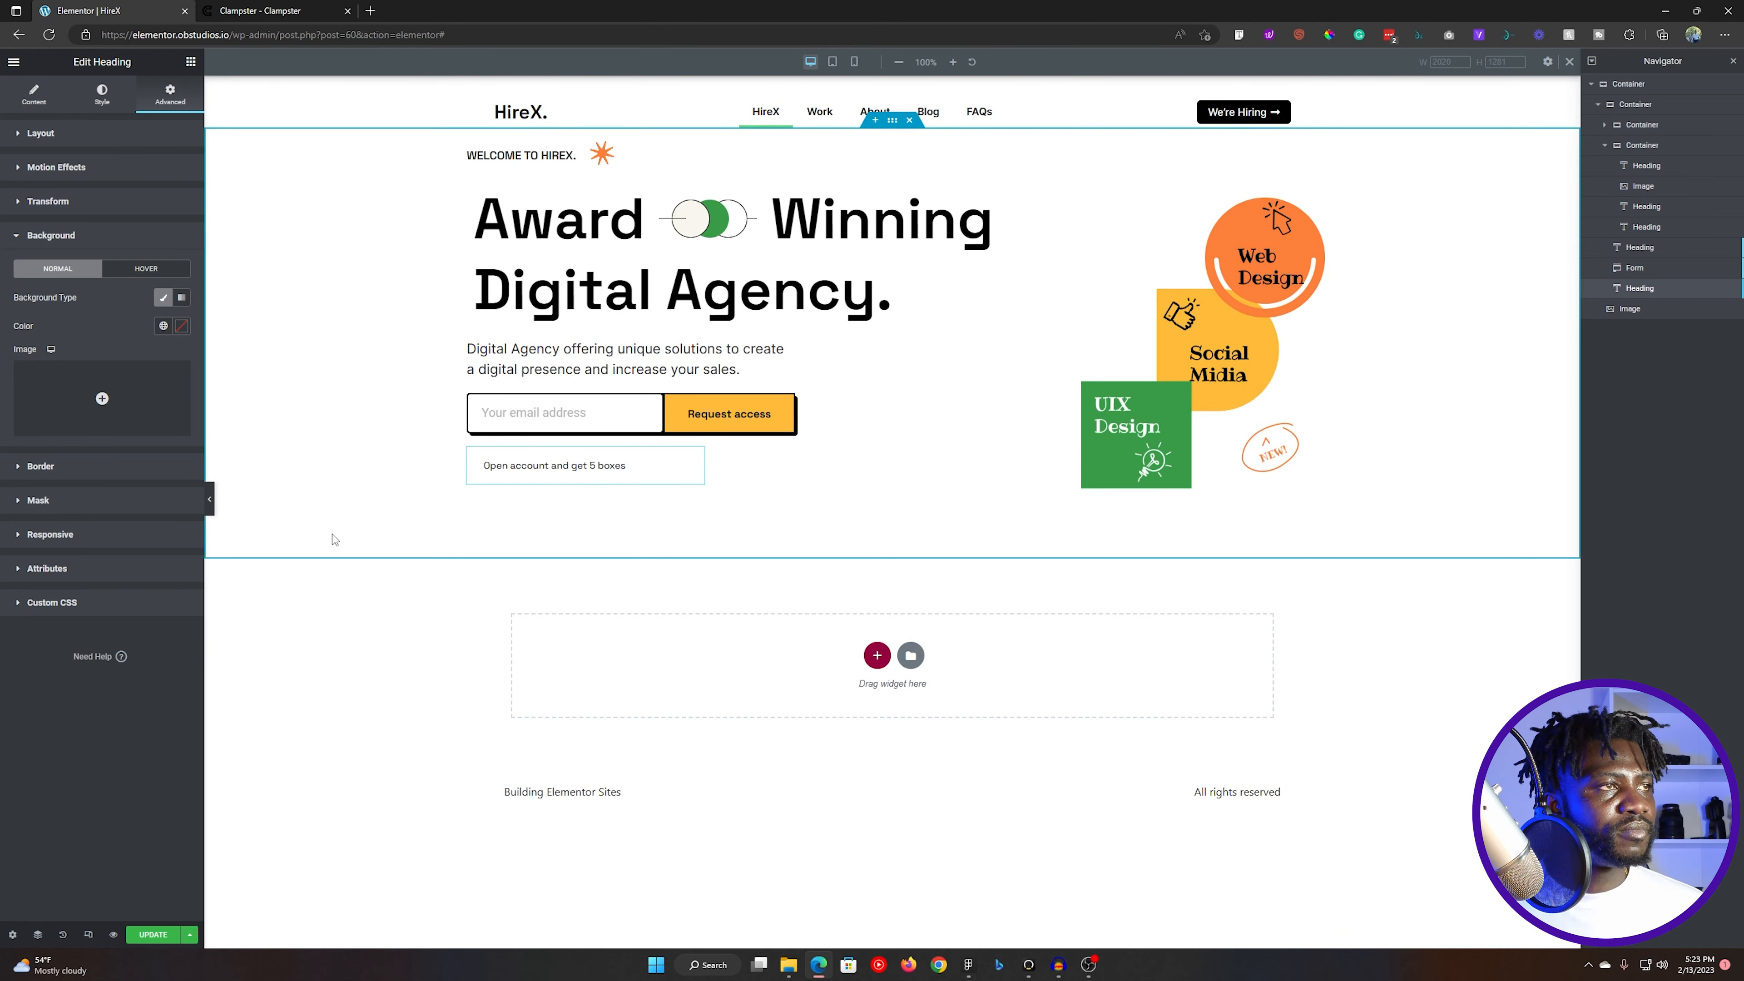
left_click(181, 325)
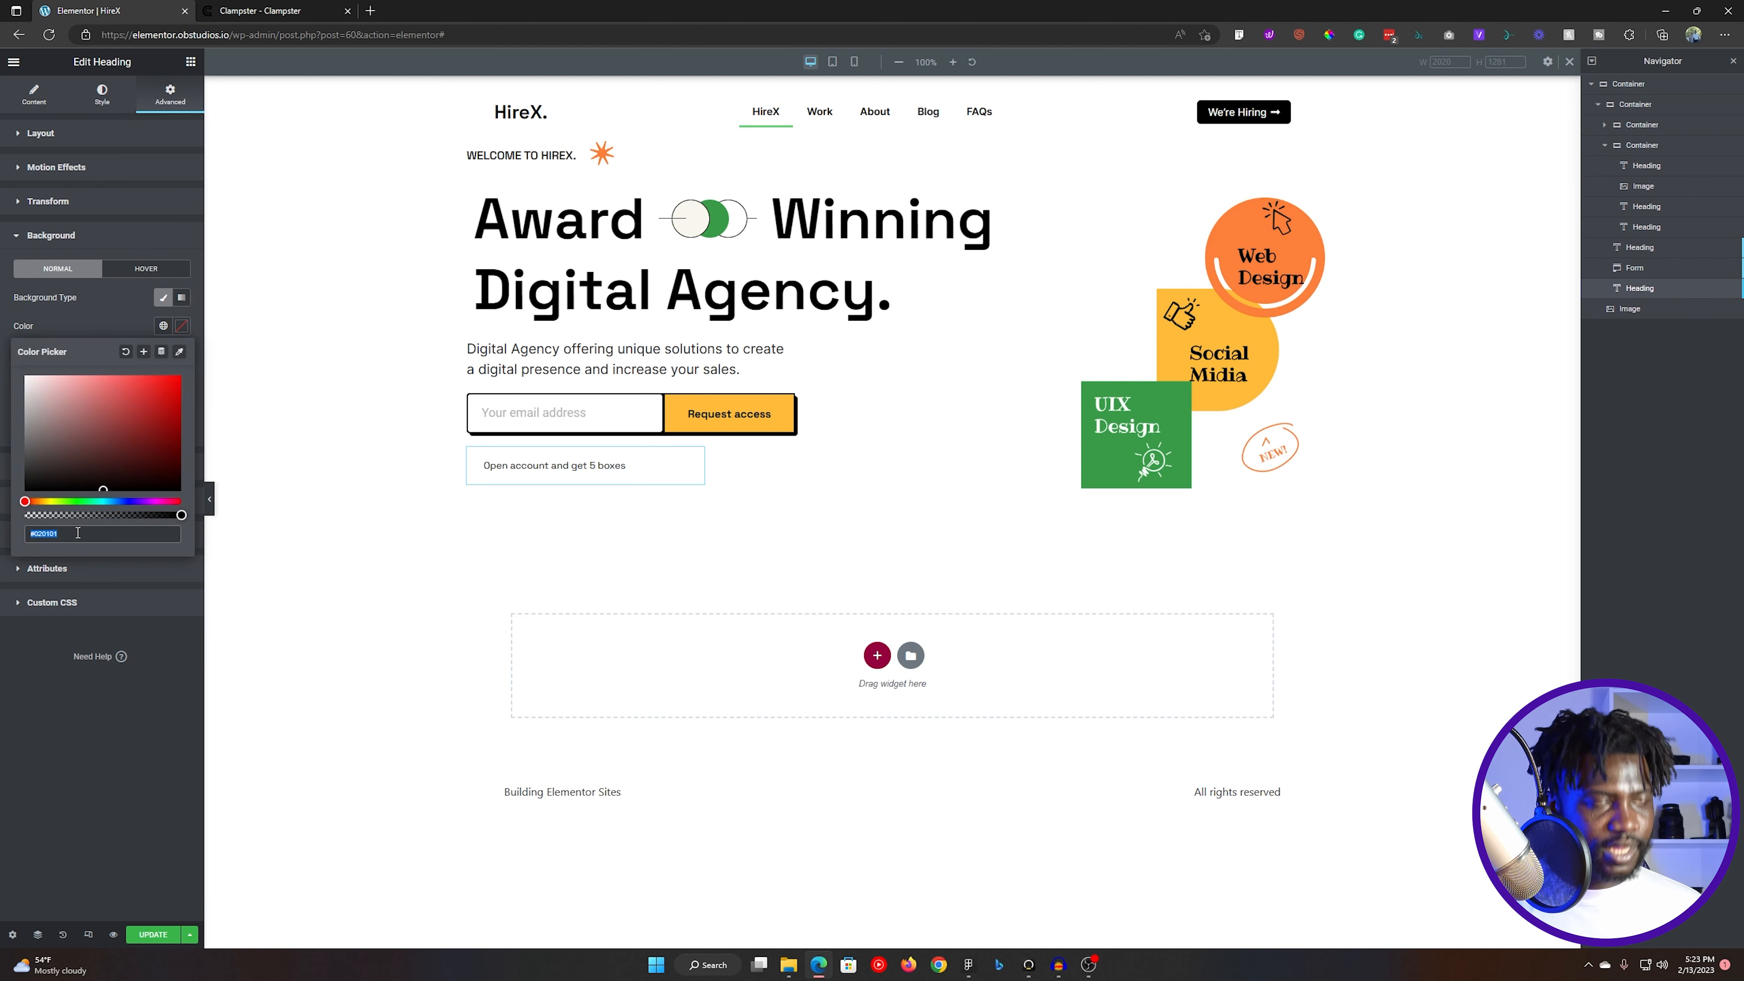
key("ctrl+v")
- Compare with the note's rectangle in Figma and lower the opacity of the heading's background colour in Elementor to a similar pale tint
key("alt+Tab")
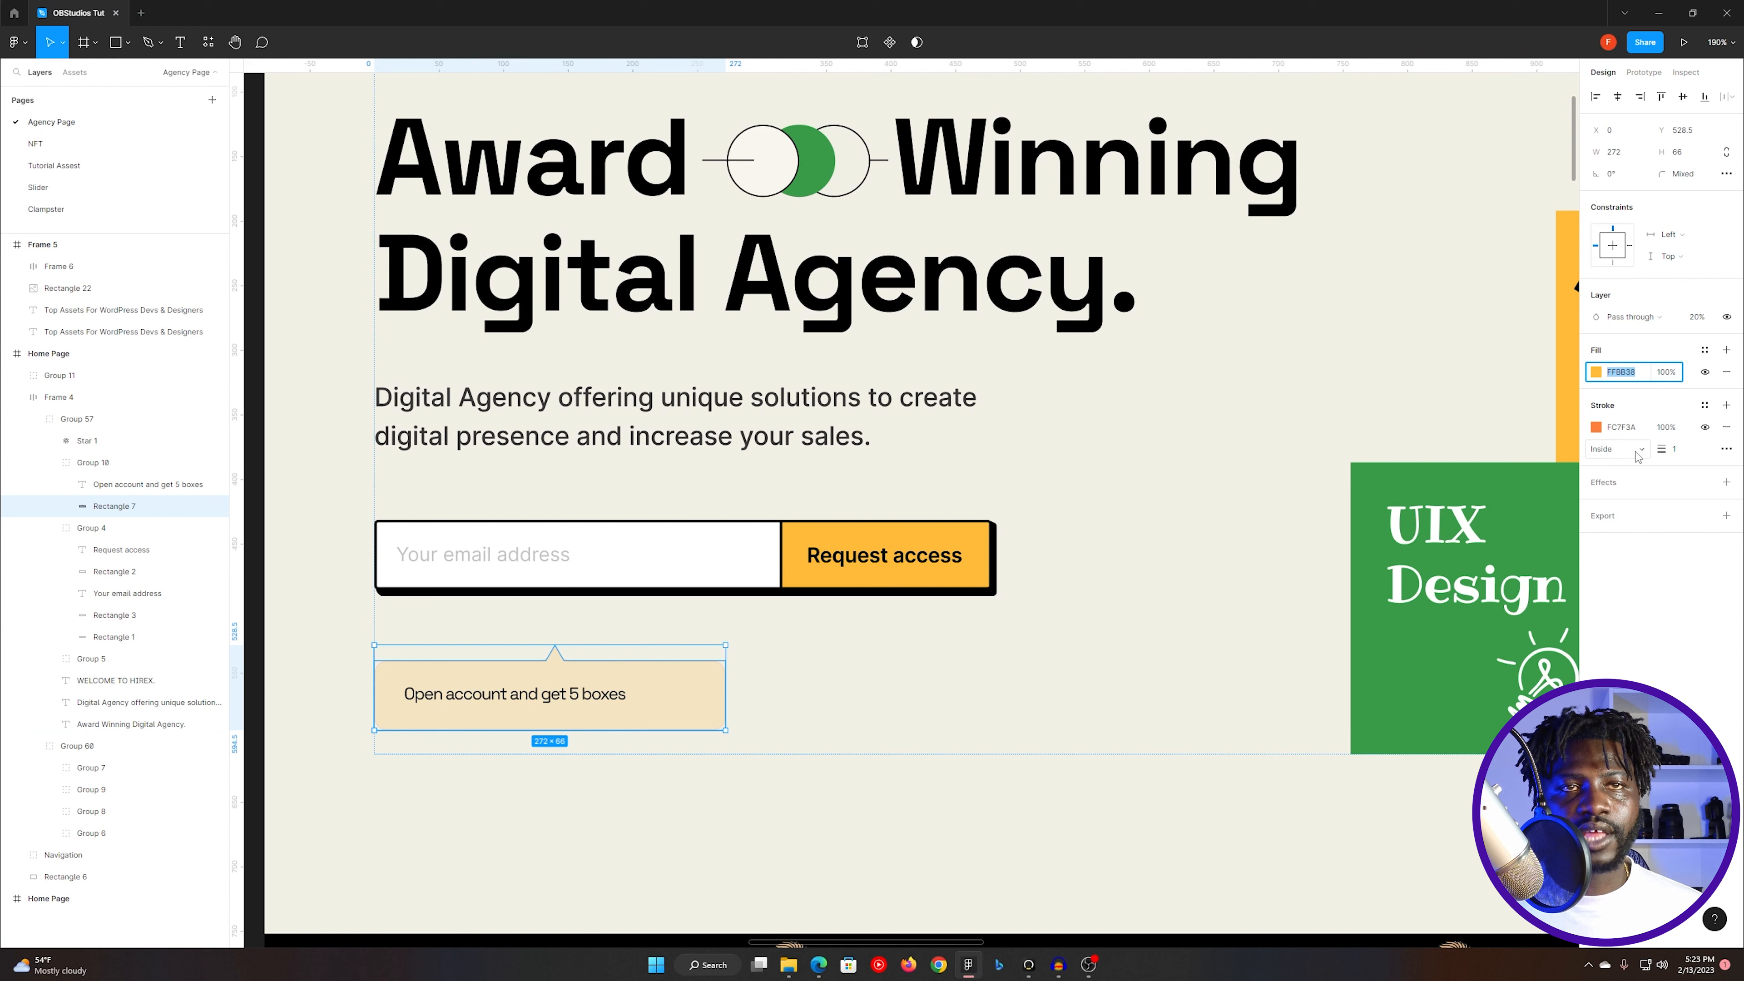
double_click(669, 684)
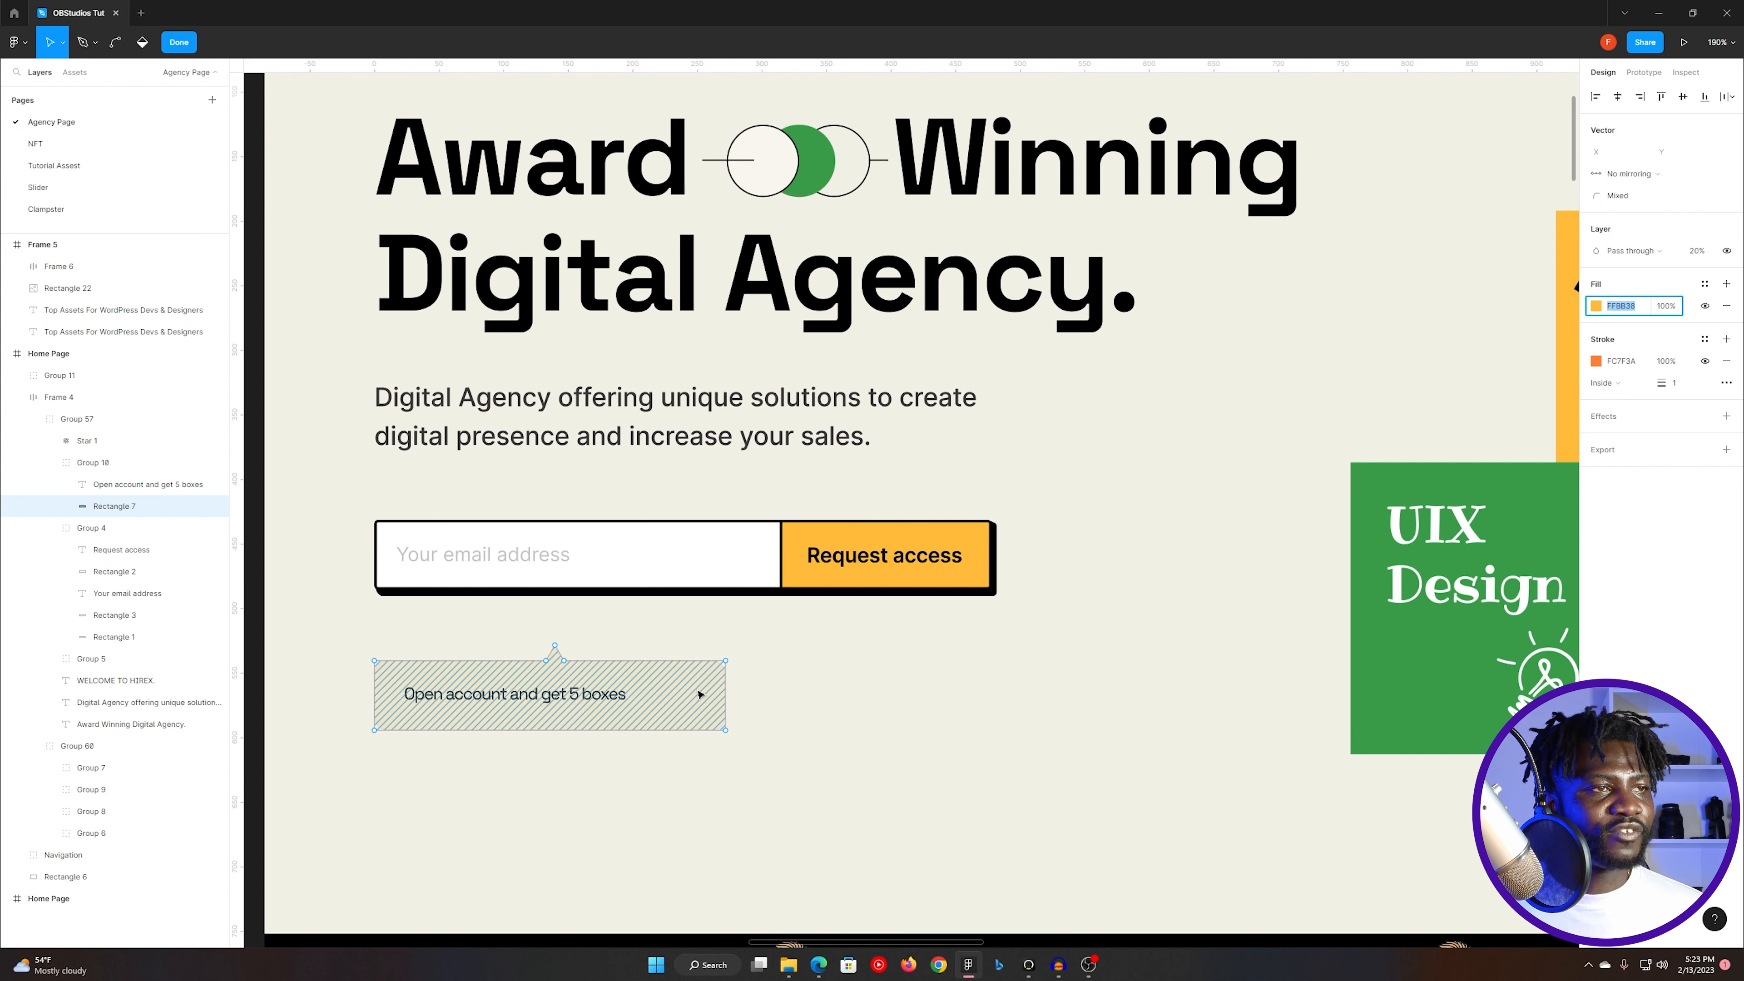
key("alt+Tab")
left_click_drag(178, 520, 61, 529)
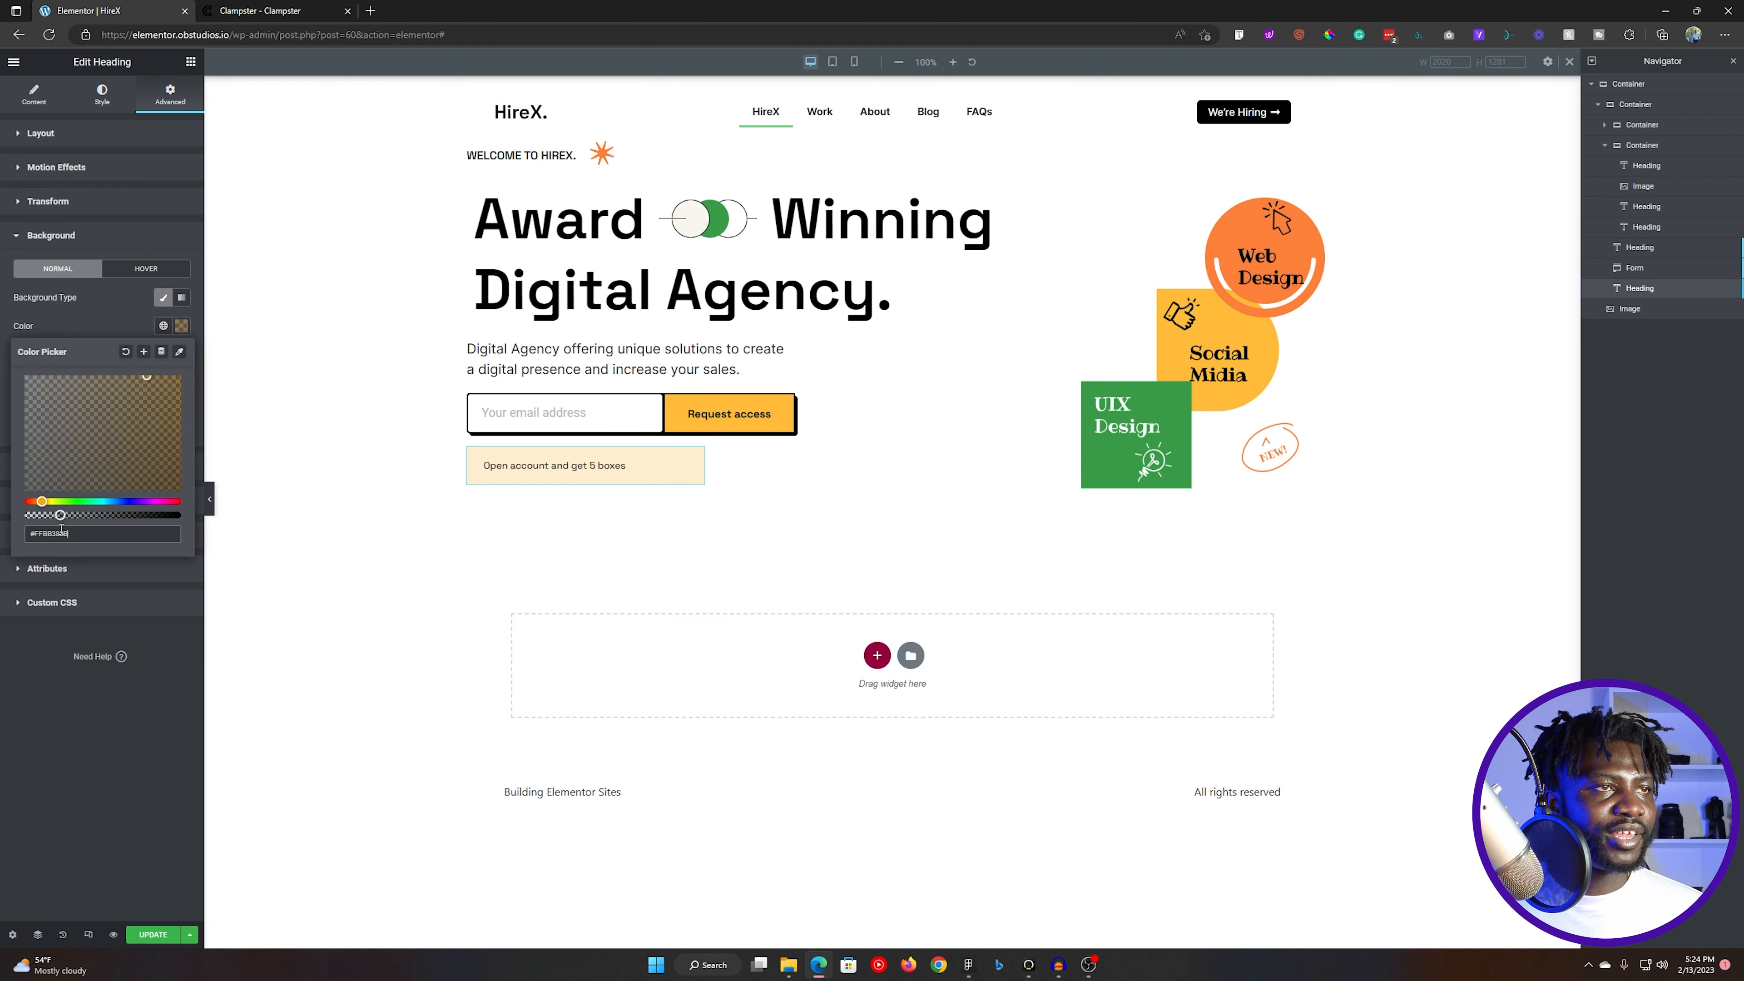
- Switch to Figma and inspect the note text and the properties of its background rectangle
key("alt+Tab")
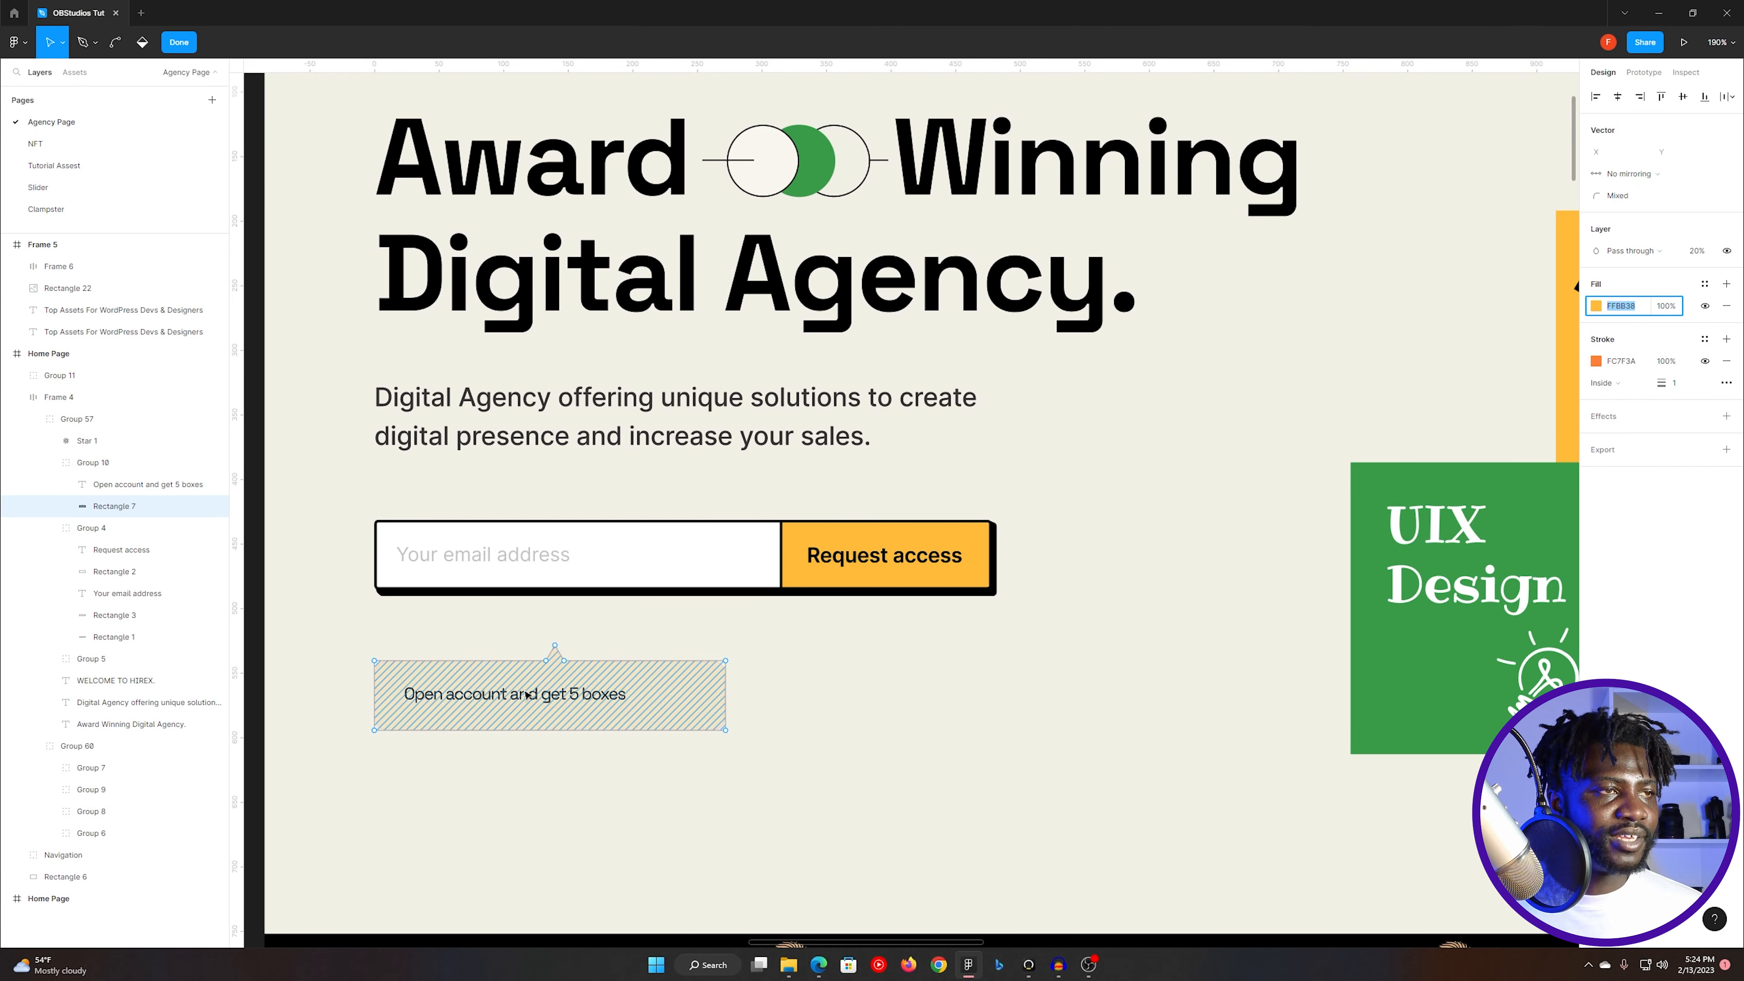
left_click(472, 632)
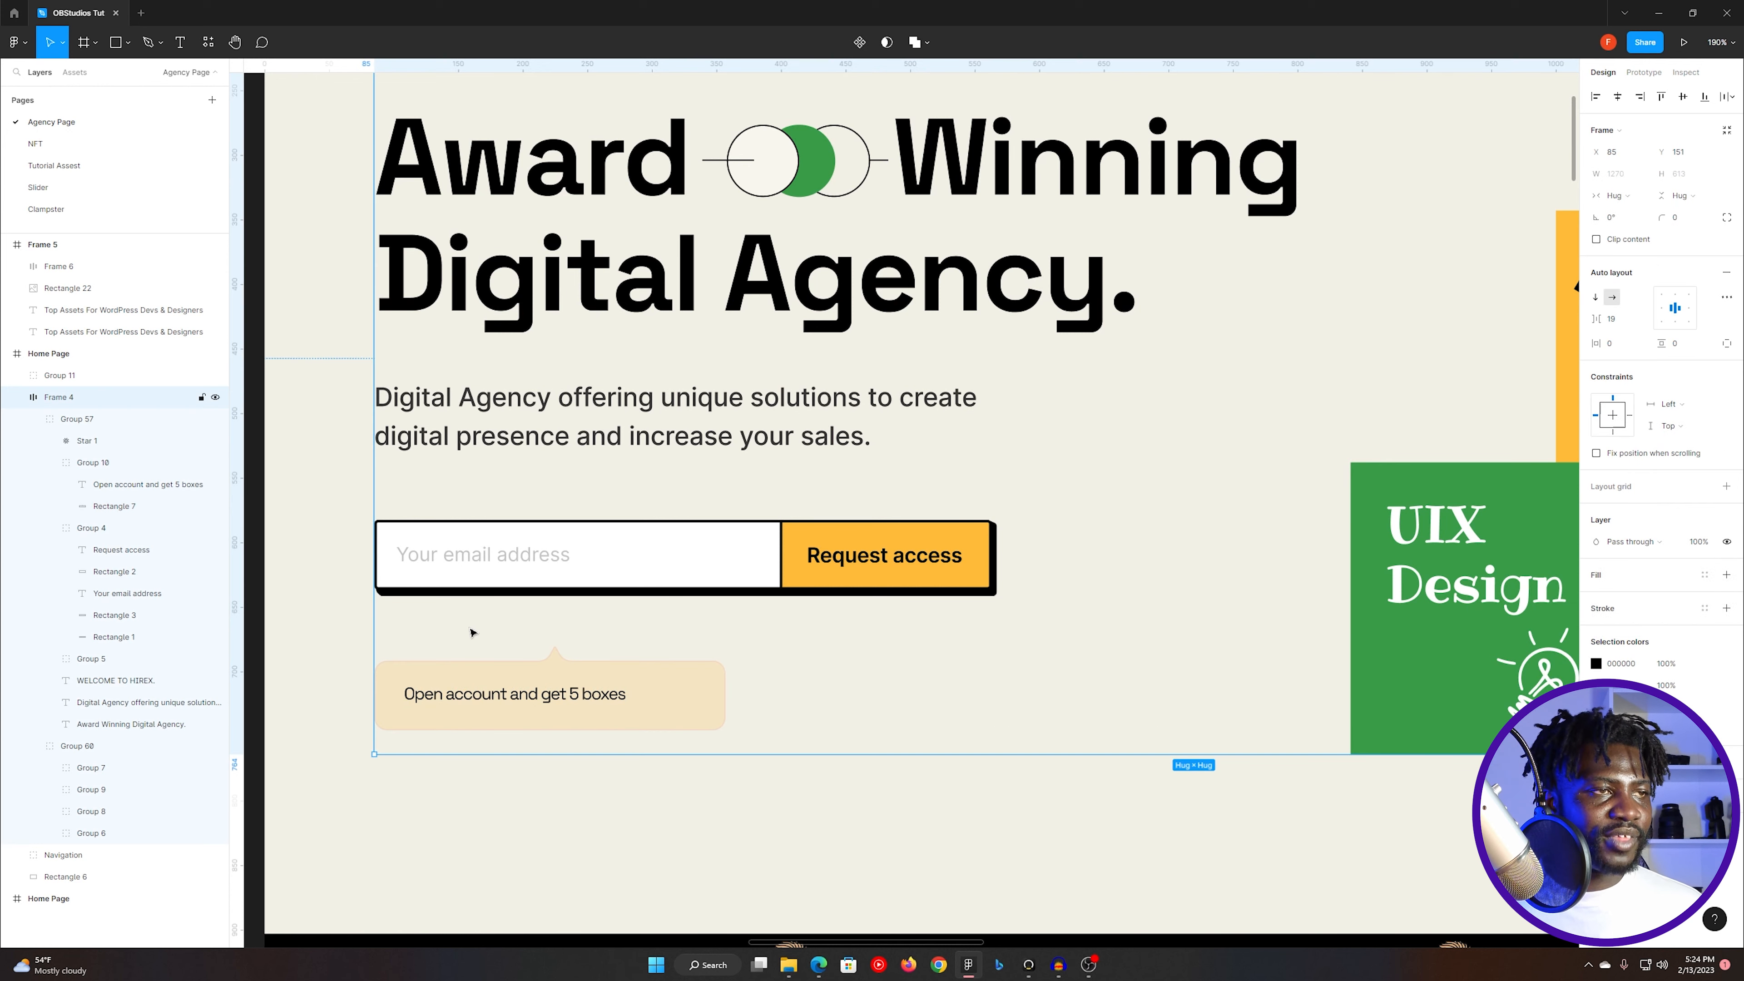
left_click(524, 693)
left_click(523, 693)
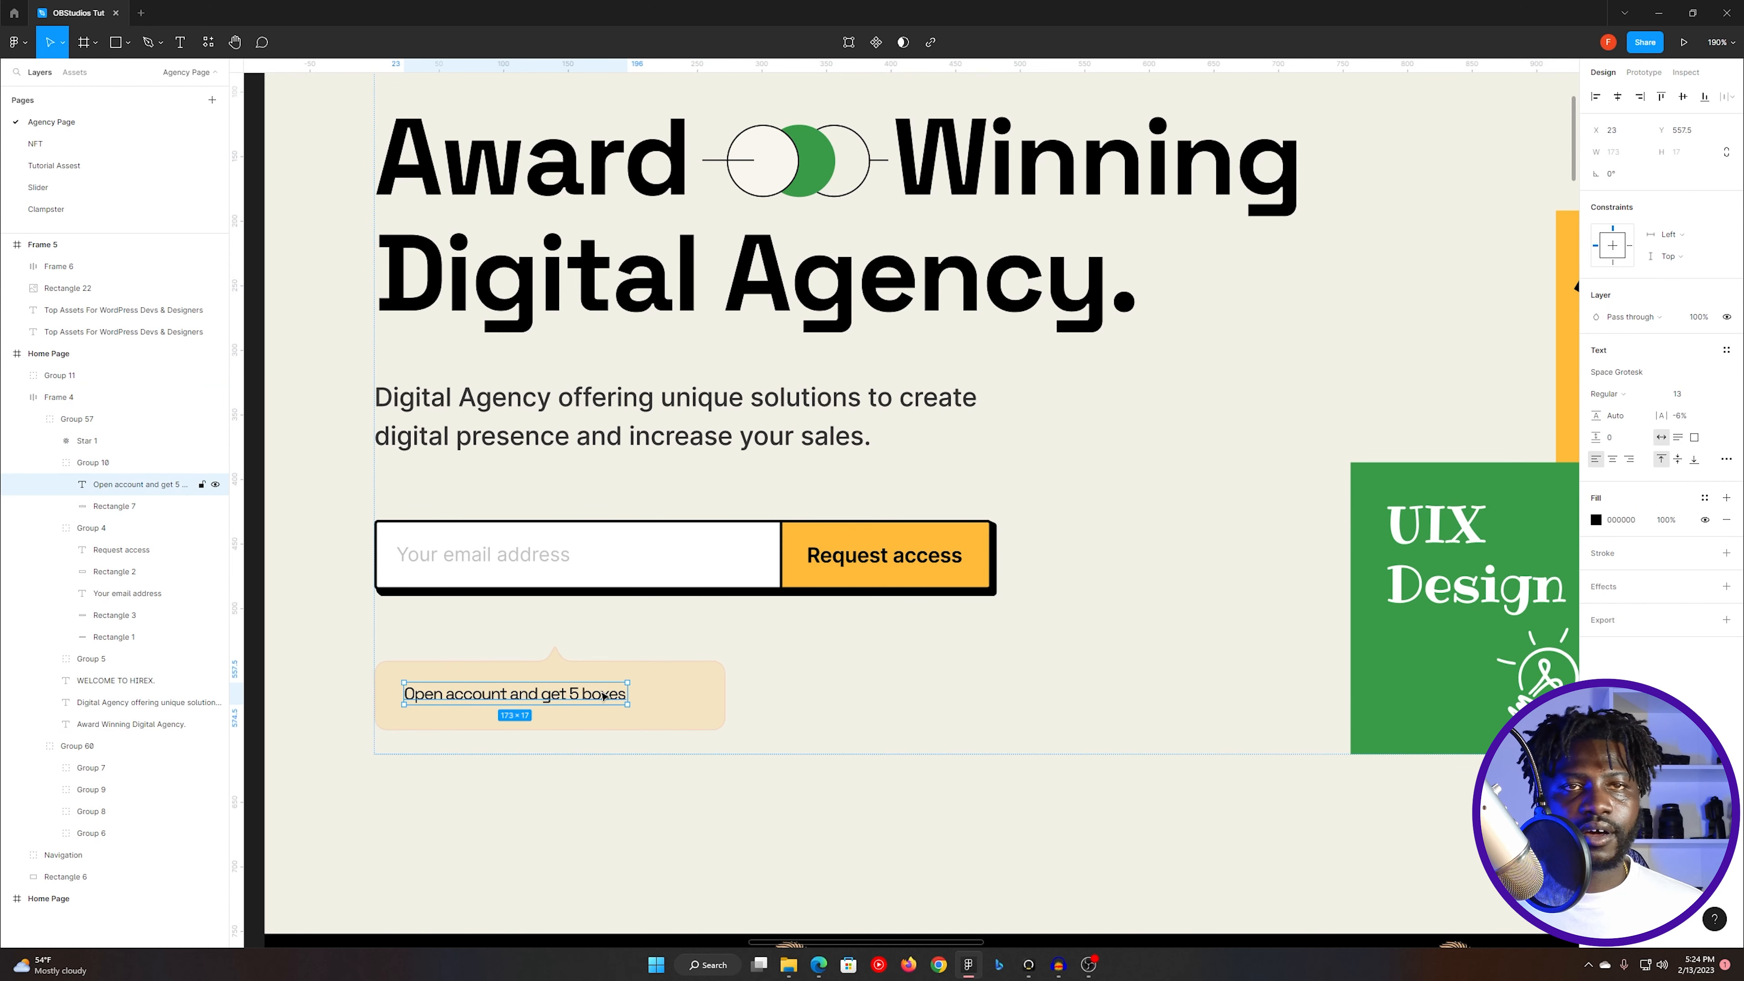
left_click(673, 693)
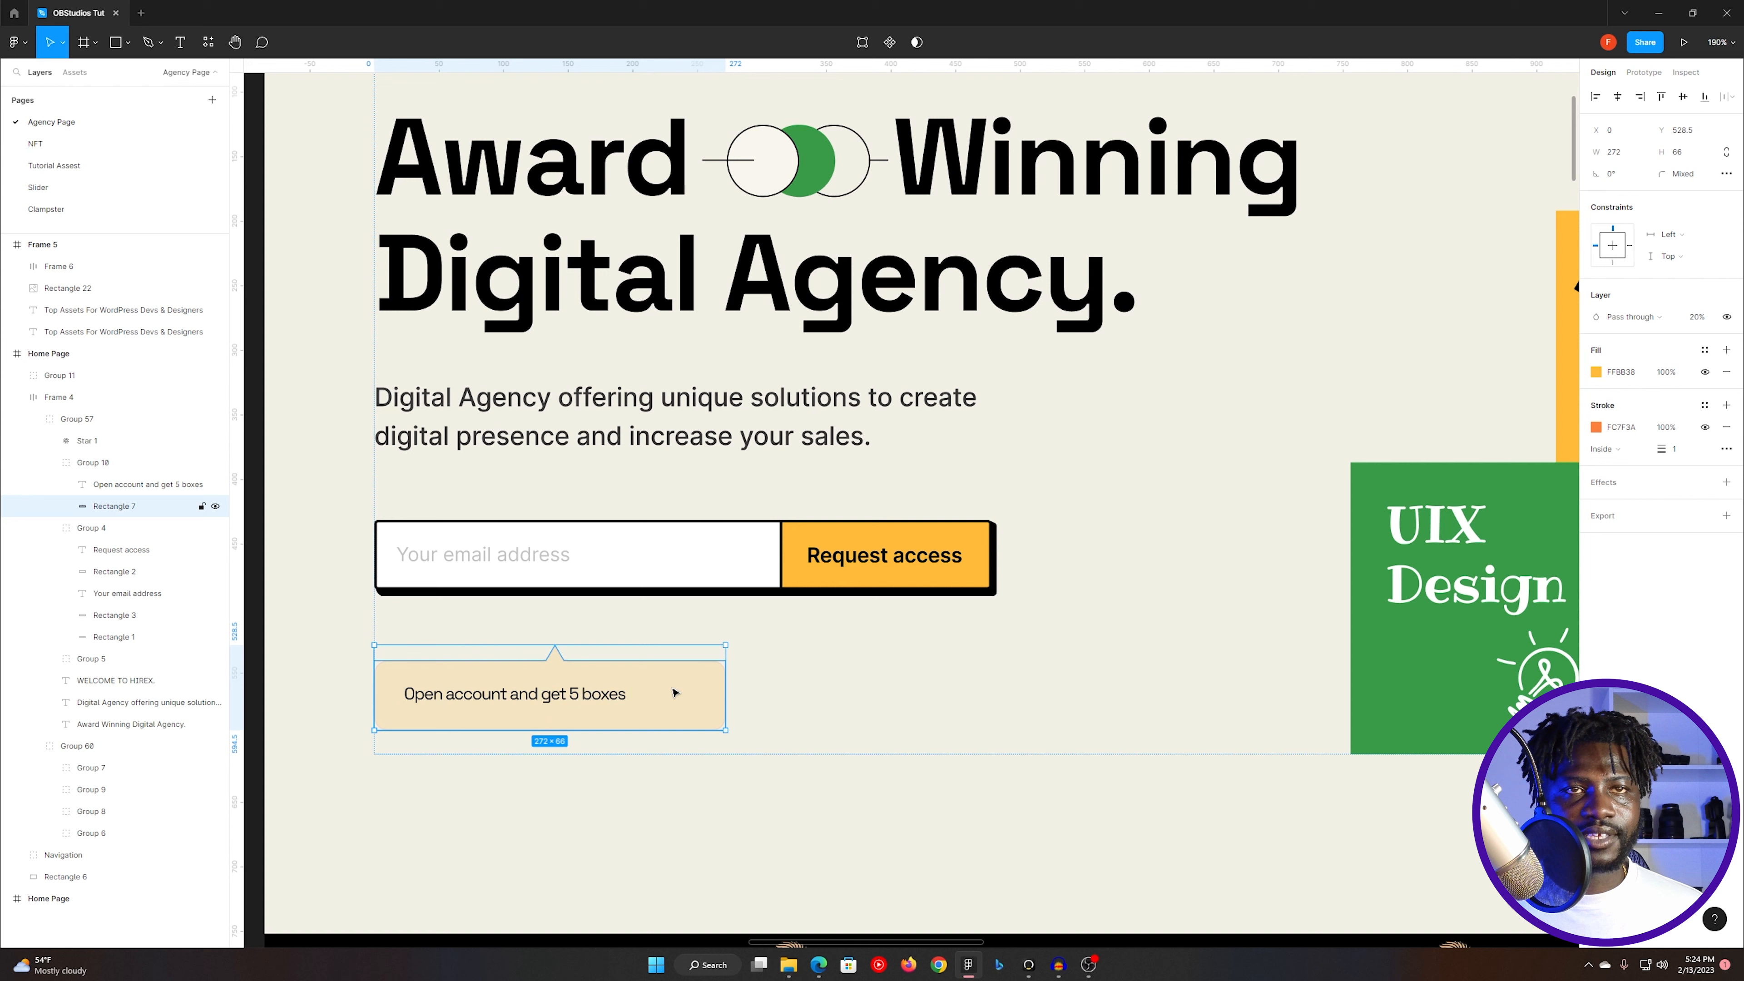
- Copy the stroke colour FC7F3A of the note's rectangle in Figma and switch back to Elementor
key("Return")
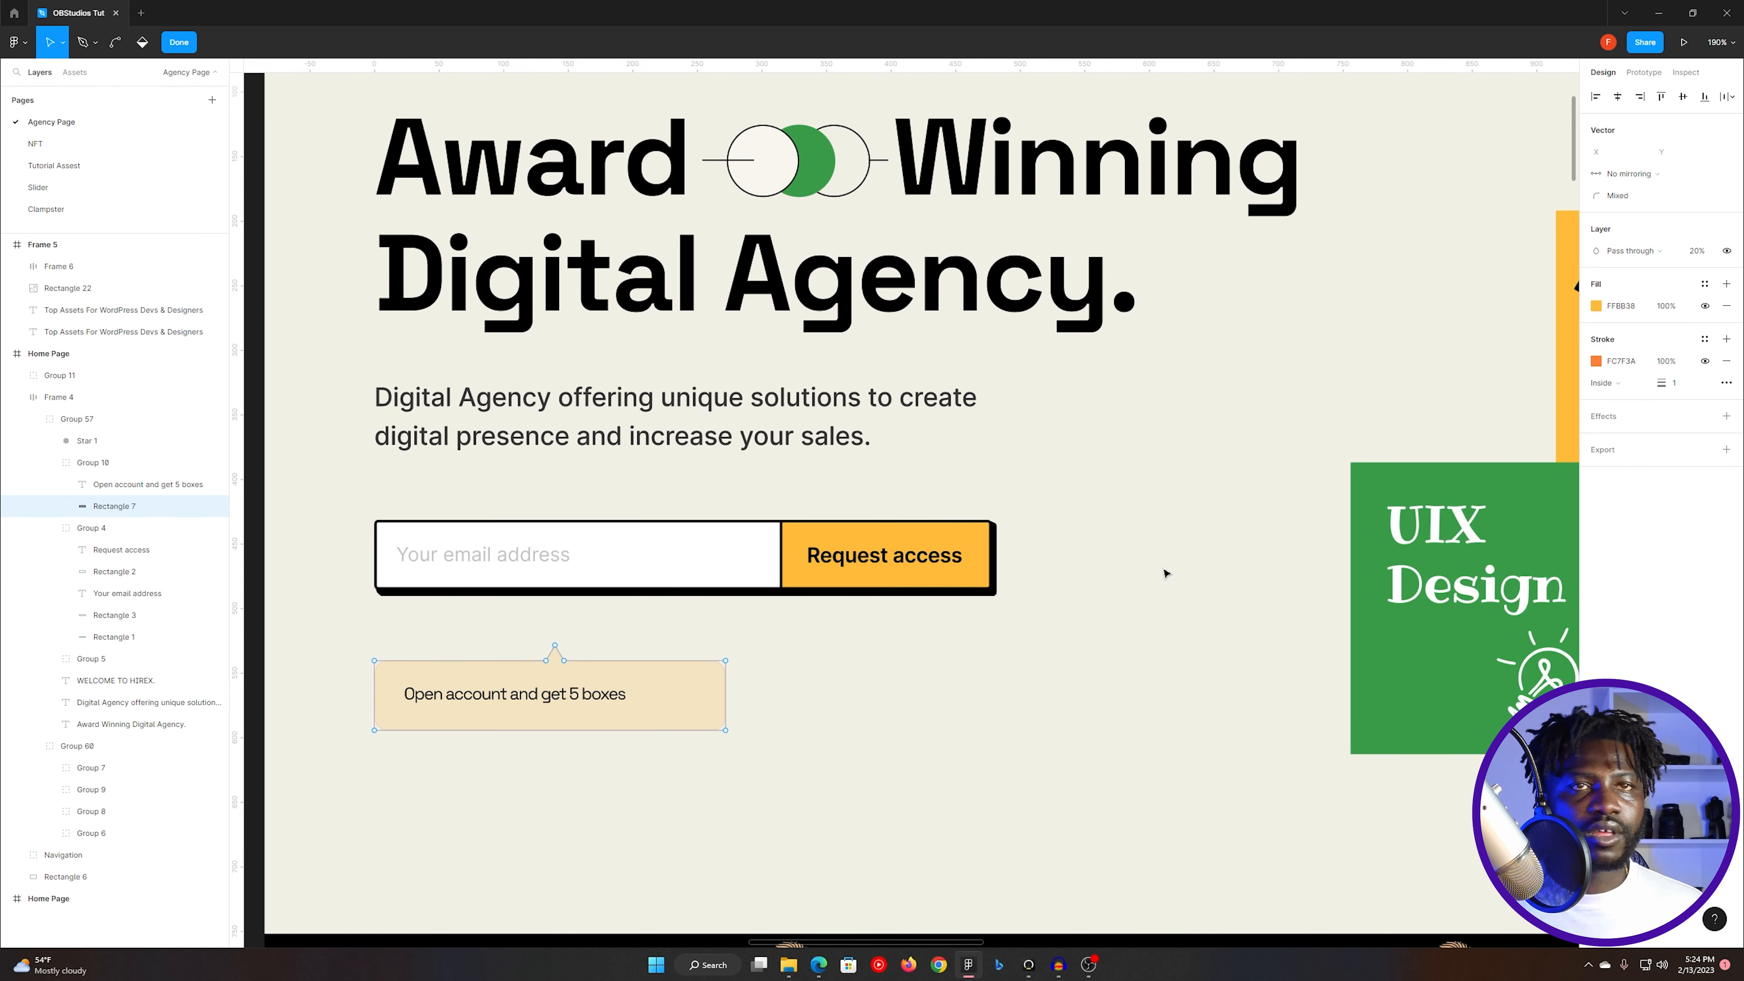
left_click(1633, 361)
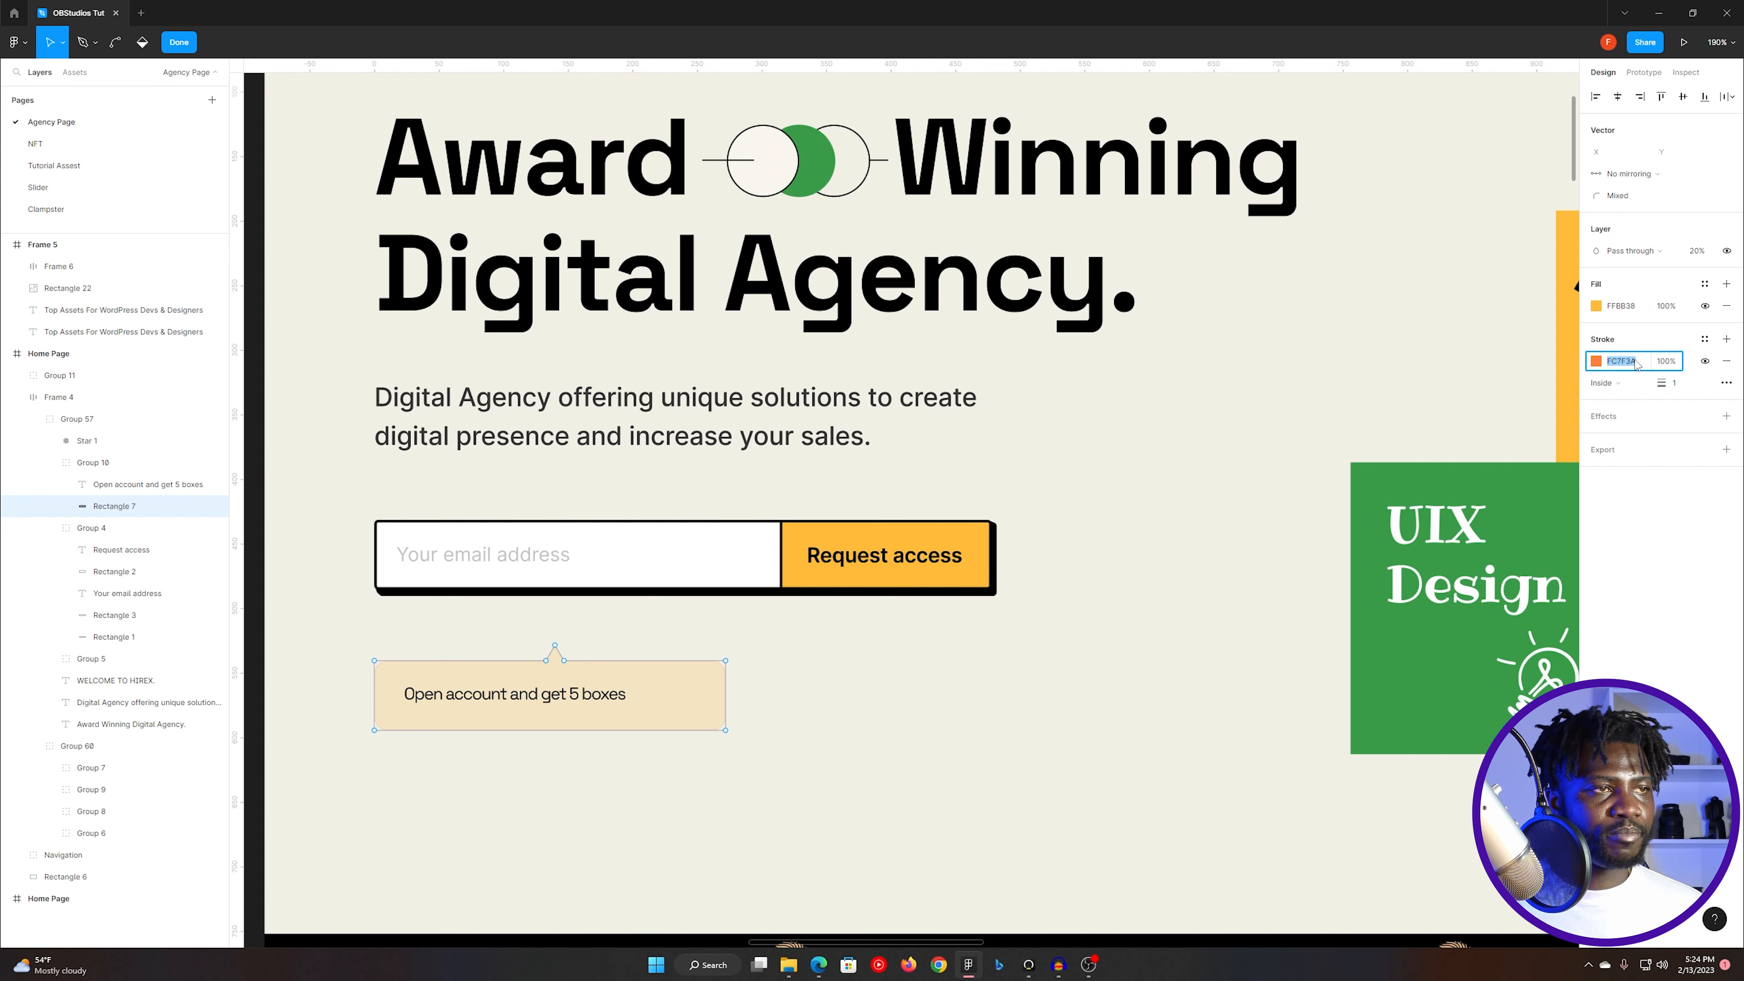
key("alt+Tab")
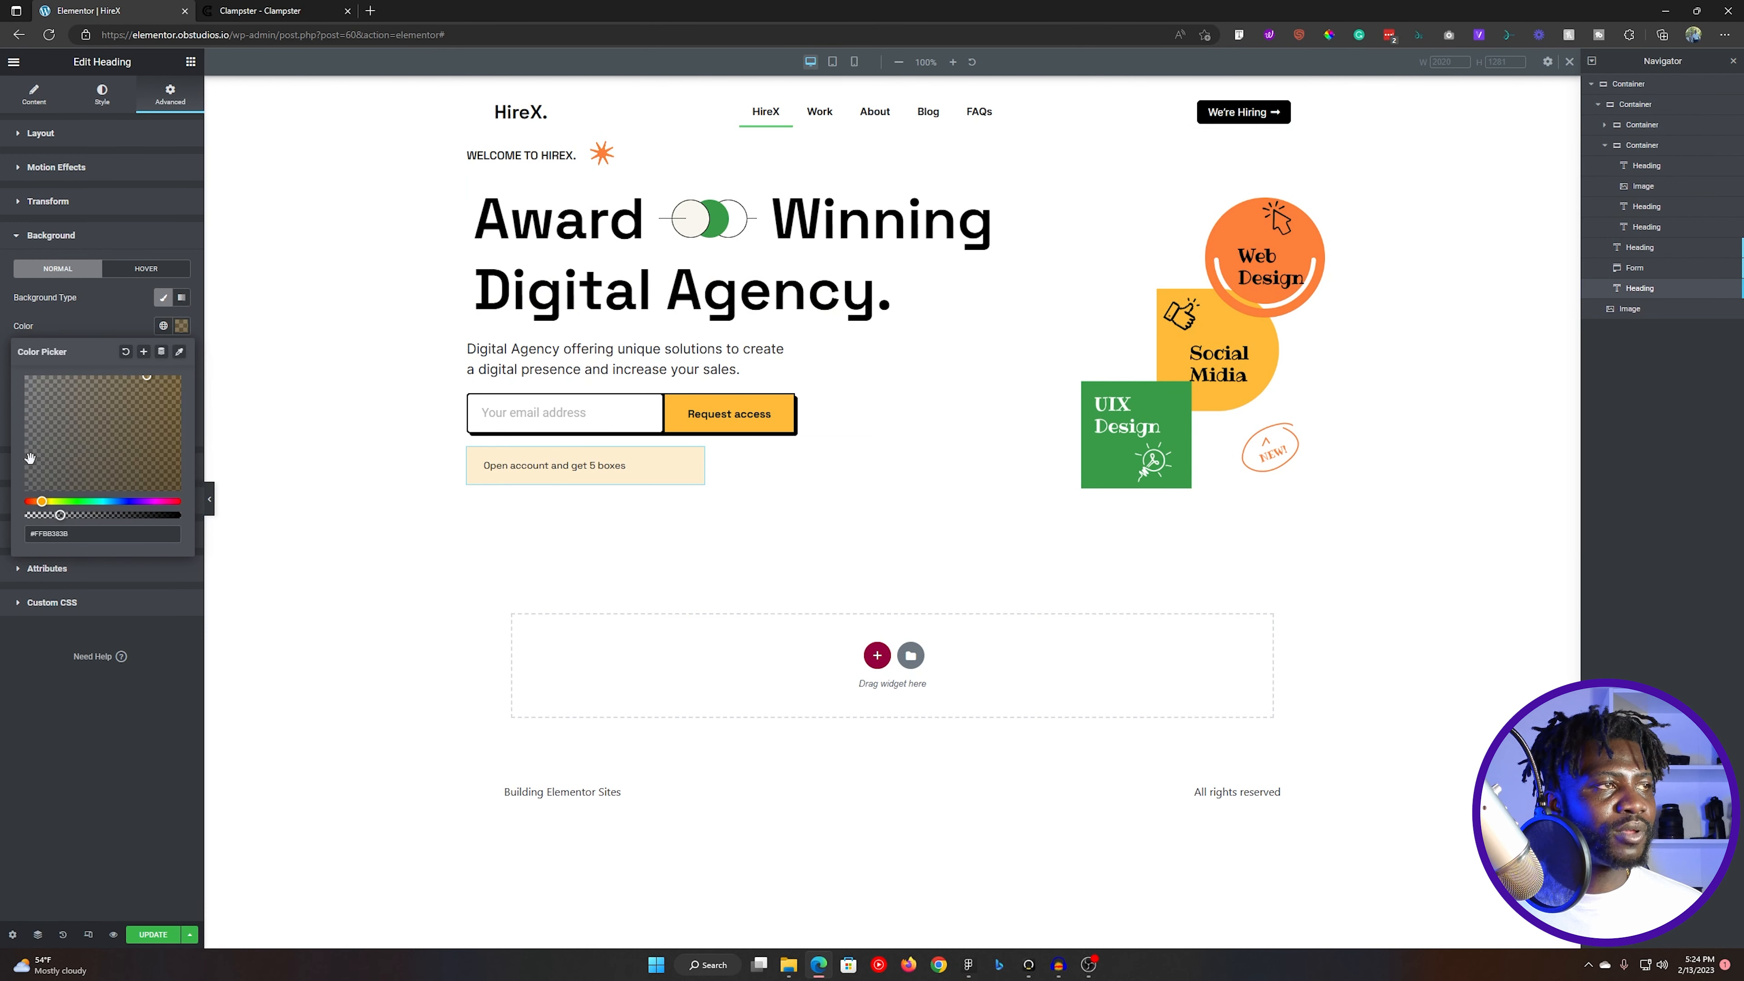
- Give the note heading a solid border with a width of 1 px on all sides
left_click(100, 304)
left_click(76, 235)
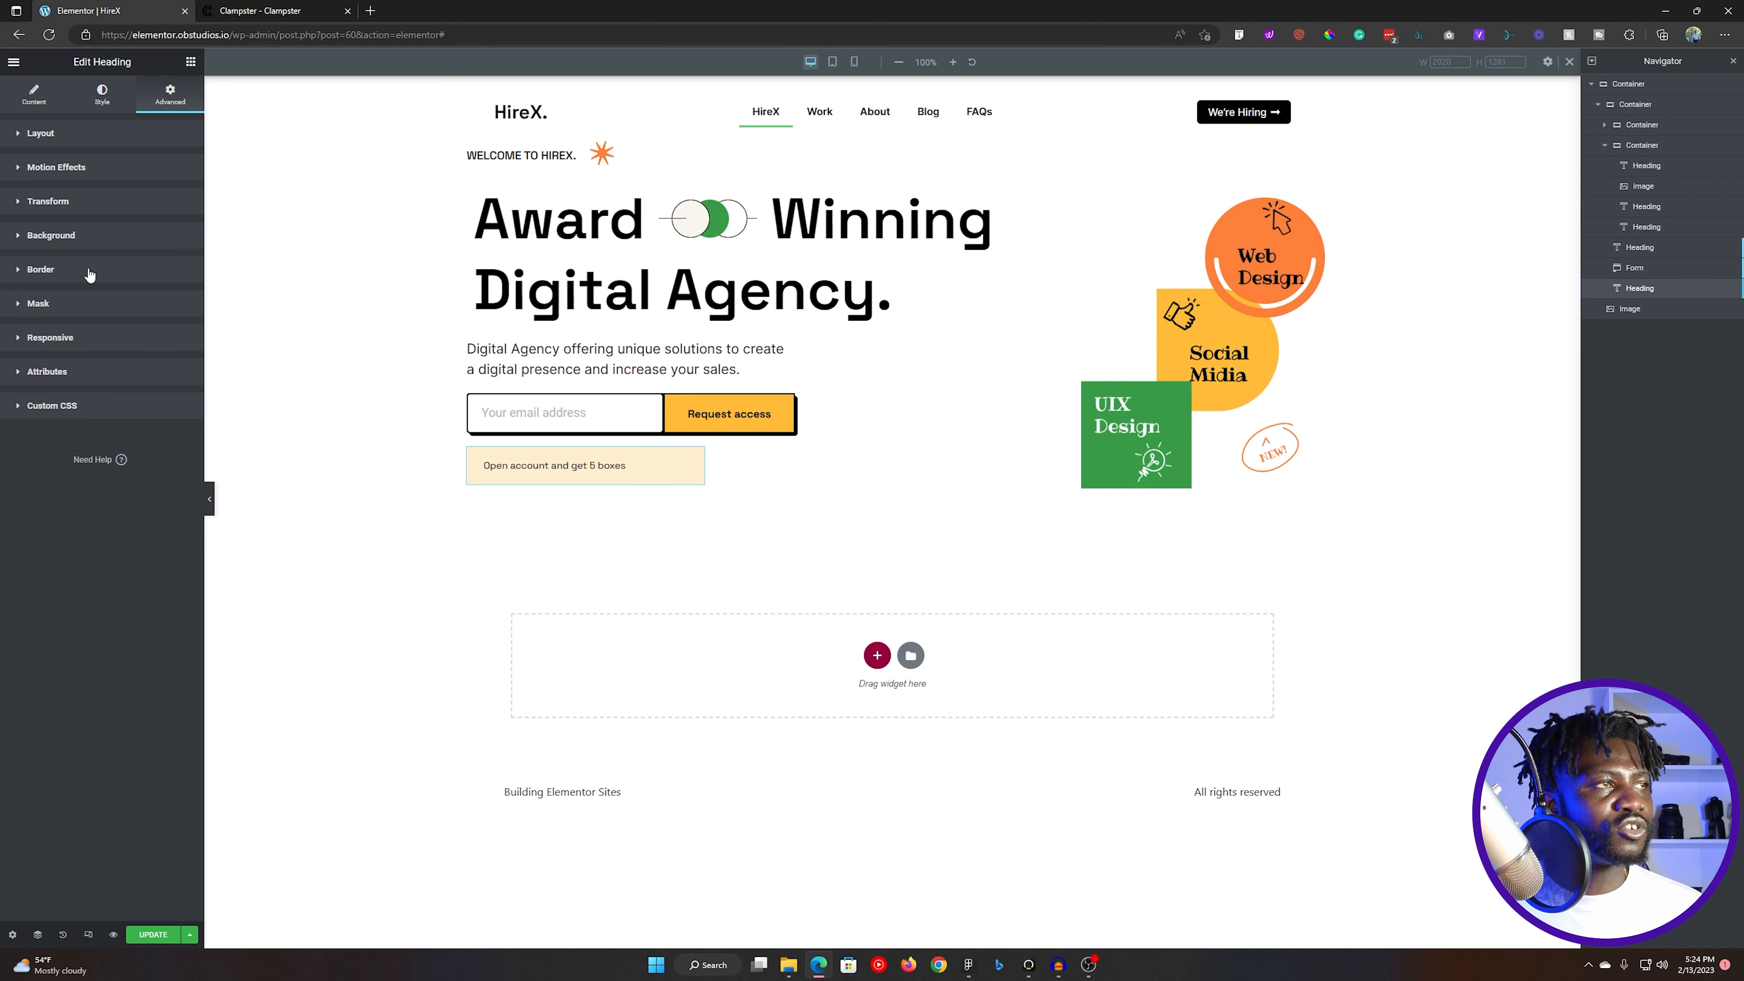
left_click(89, 271)
left_click(127, 334)
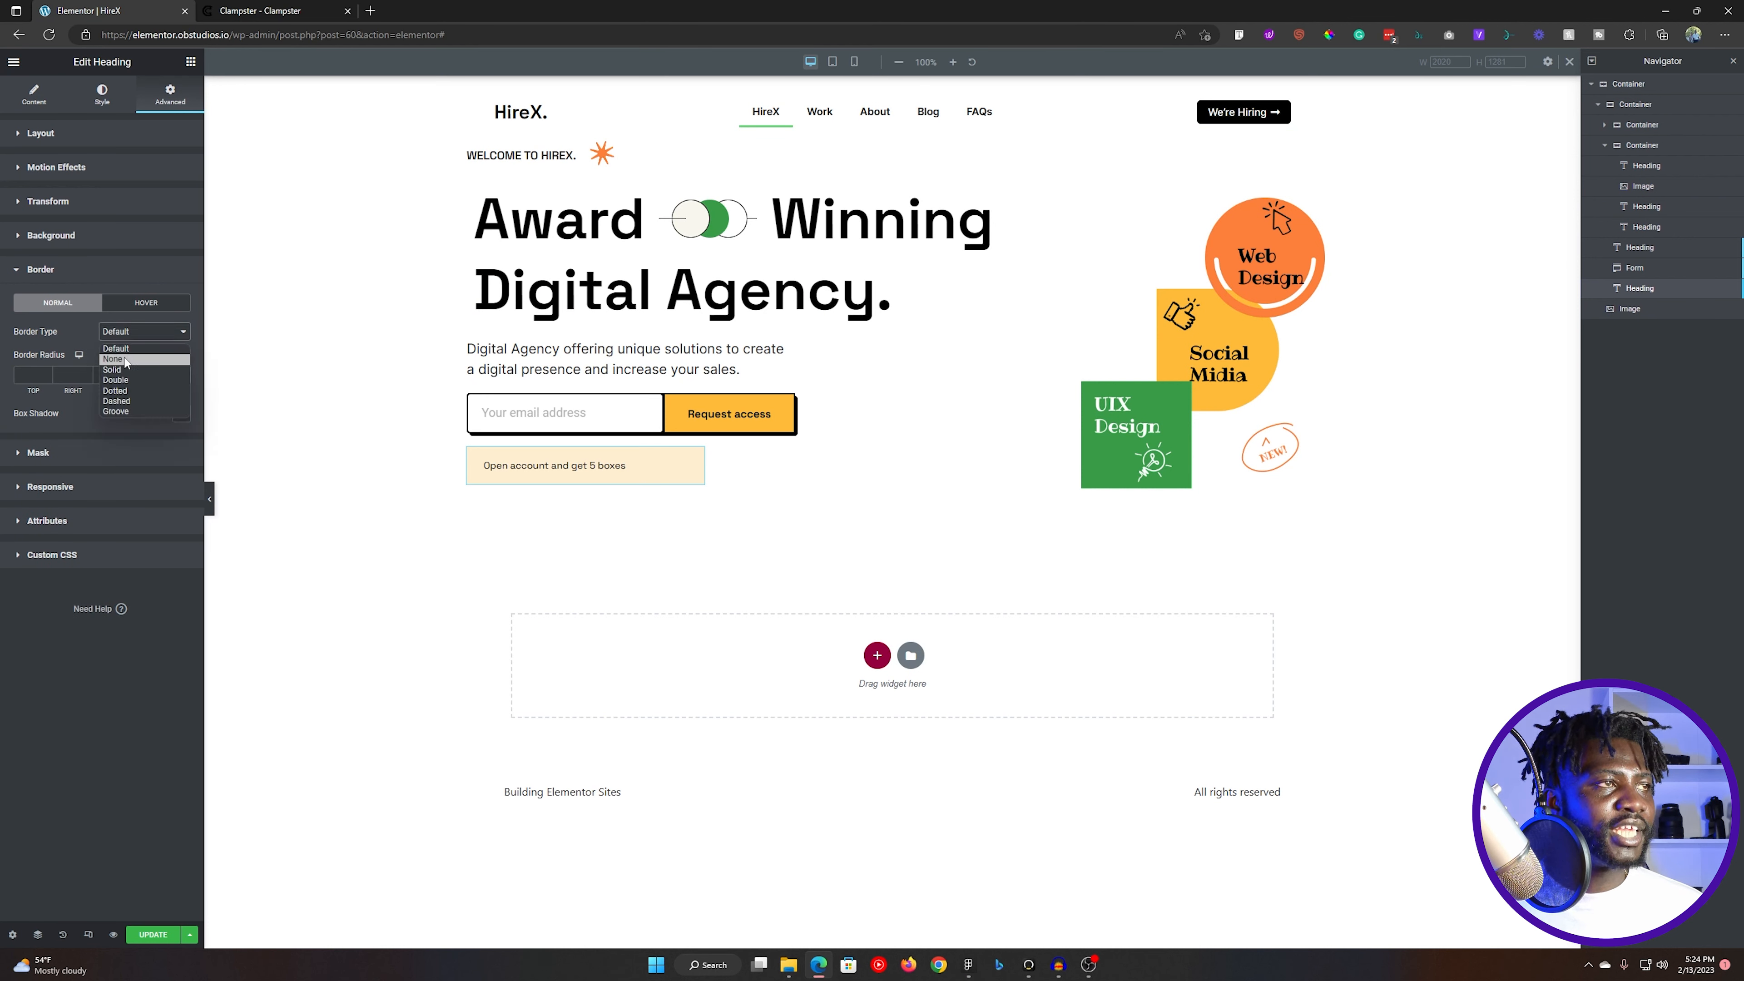
left_click(125, 364)
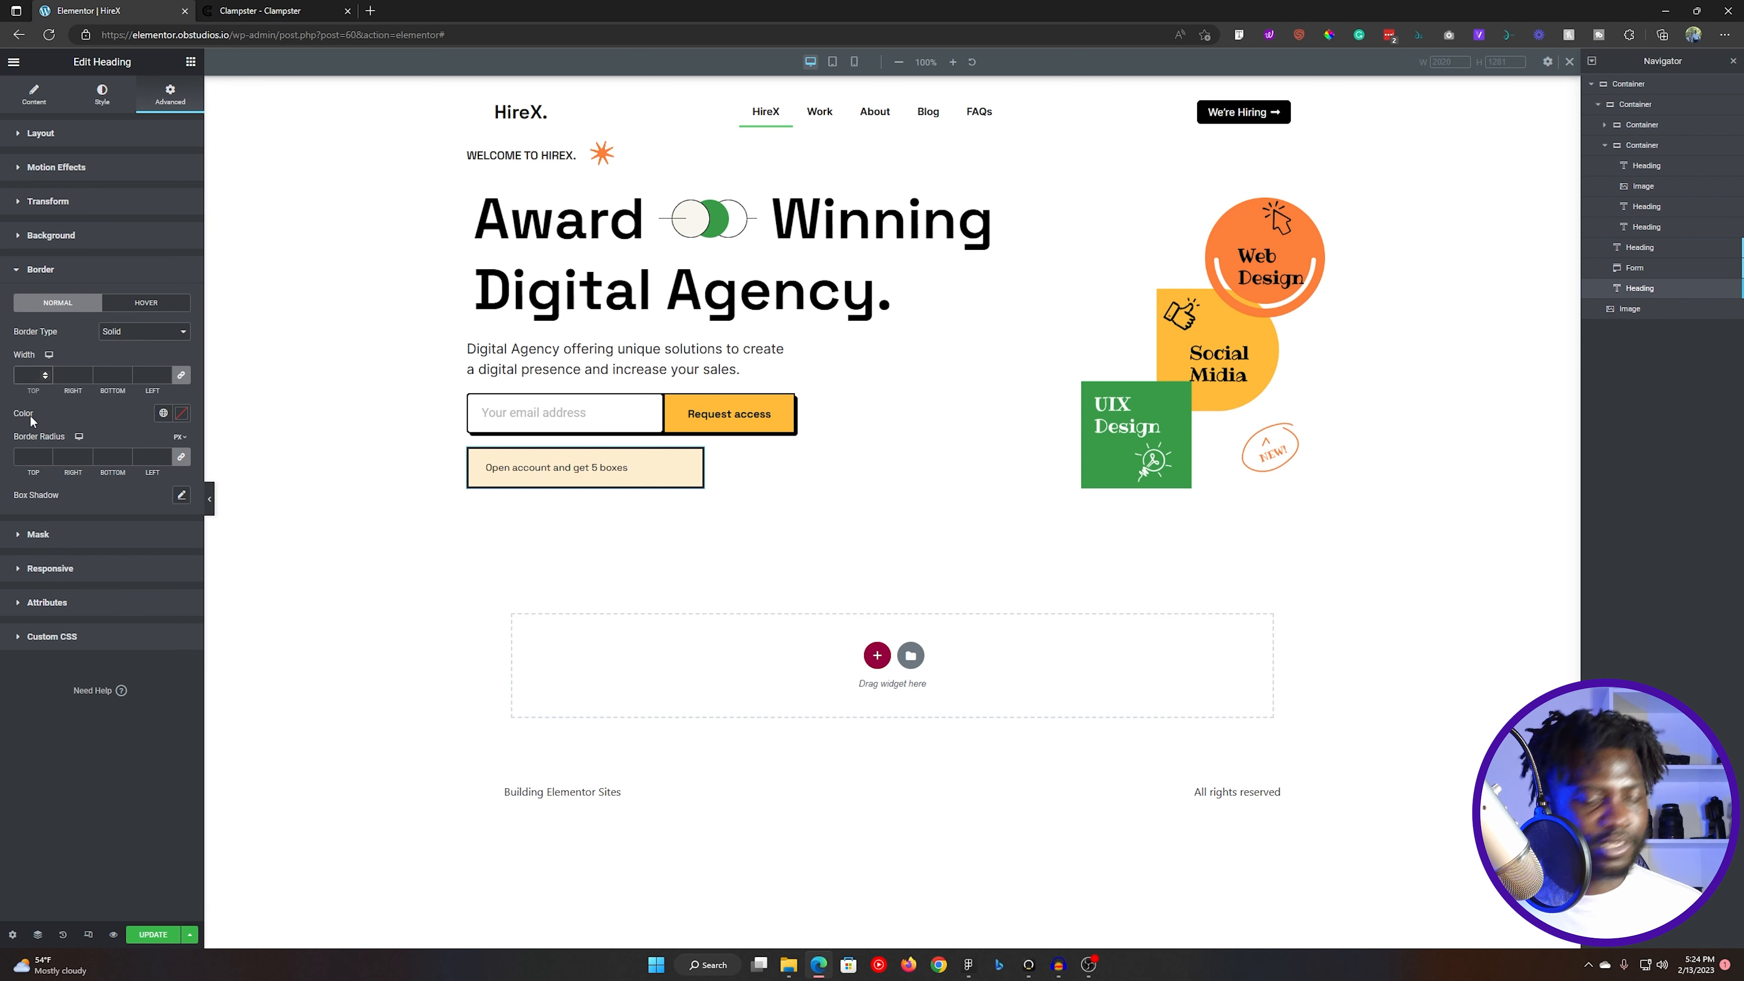
type("1")
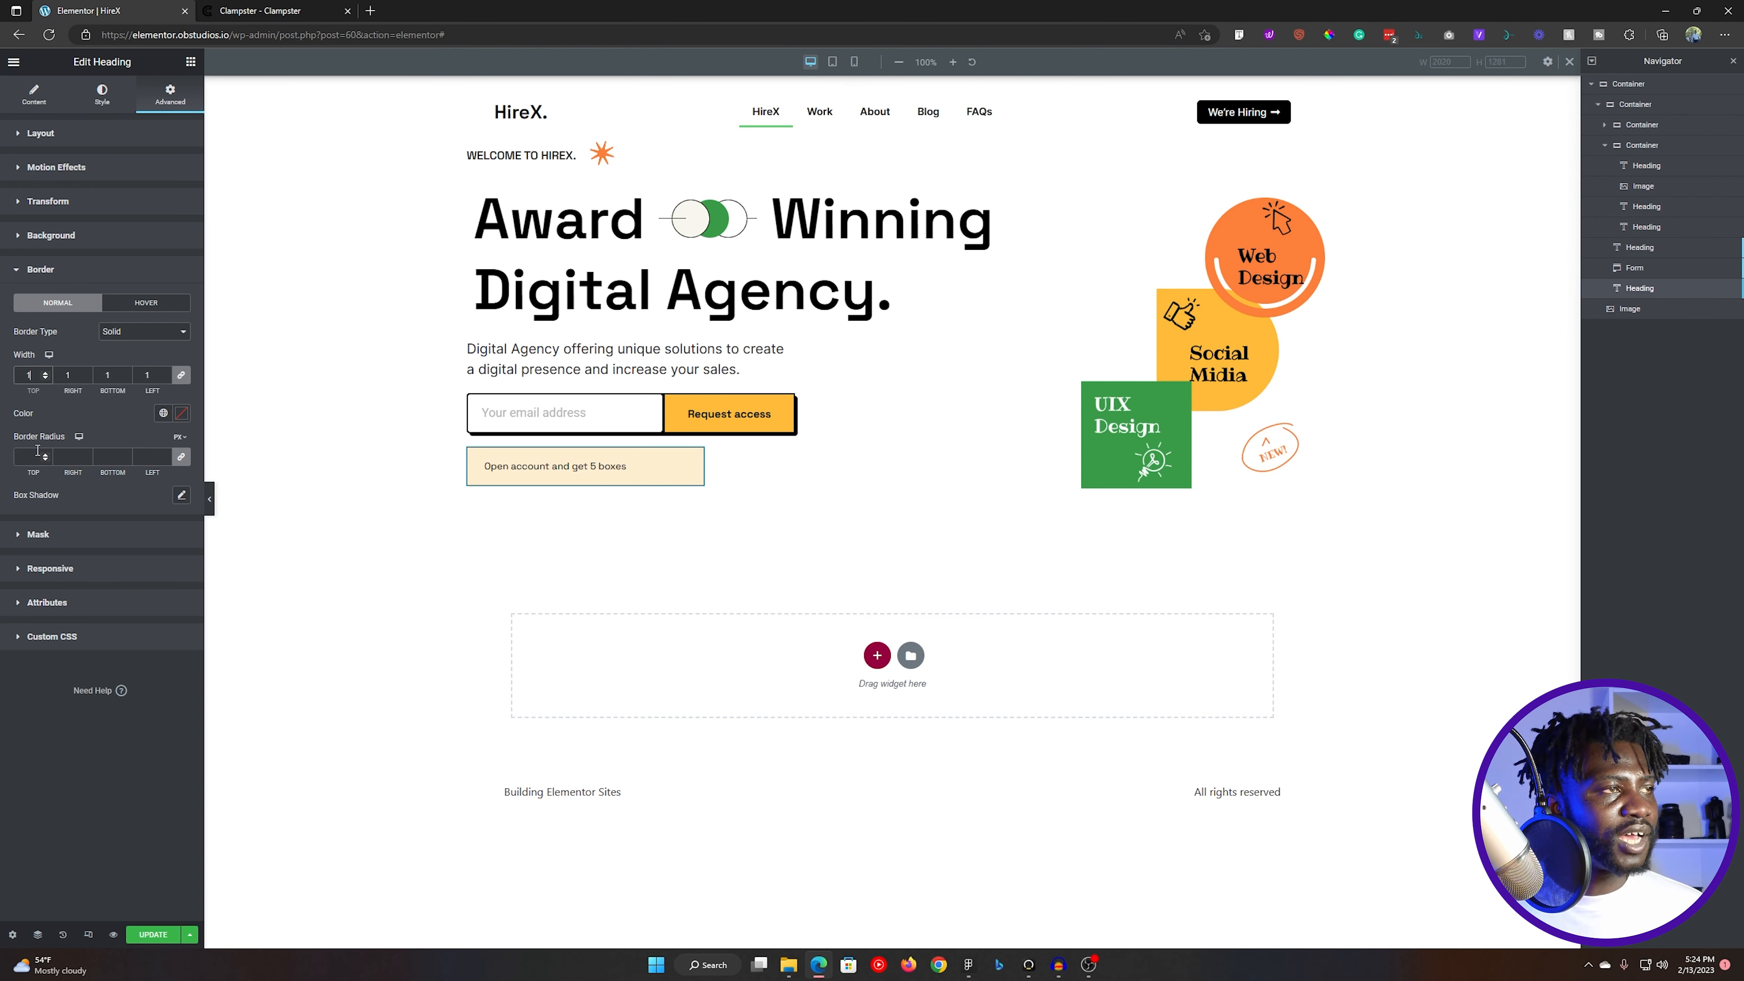
- Check the corner radius of the note's rectangle in Figma, and set the note heading's border radius in Elementor to 10 px
key("alt+Tab")
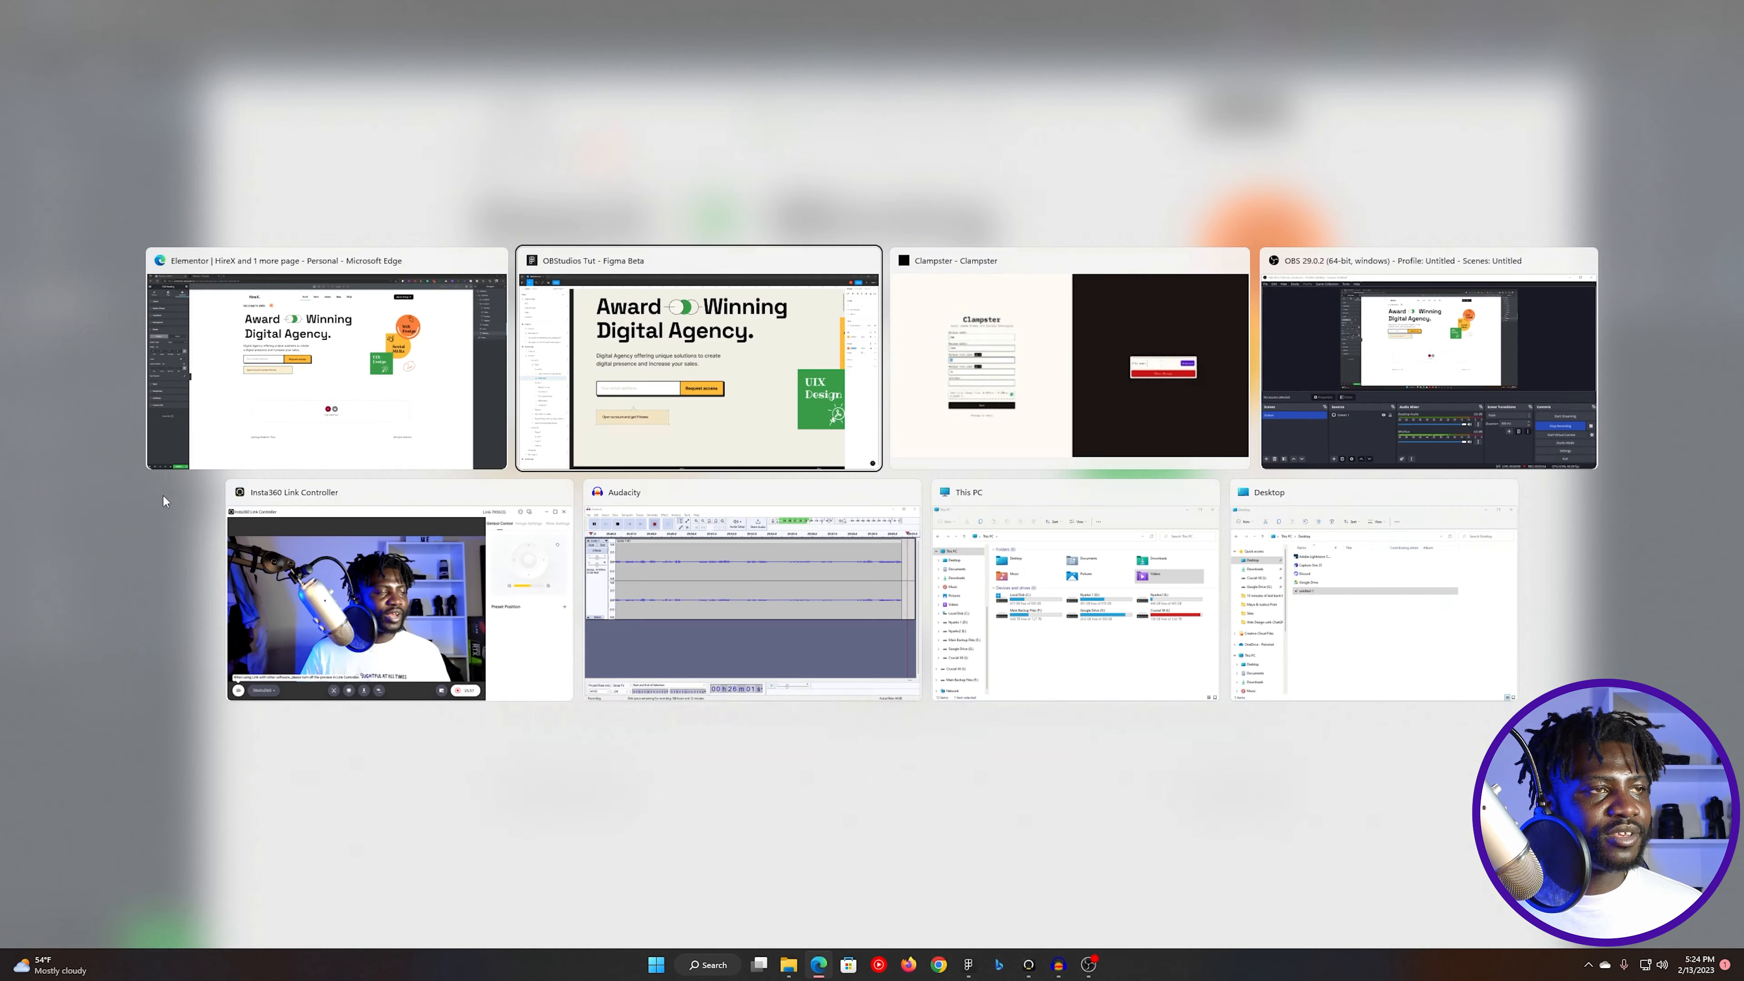
left_click(801, 705)
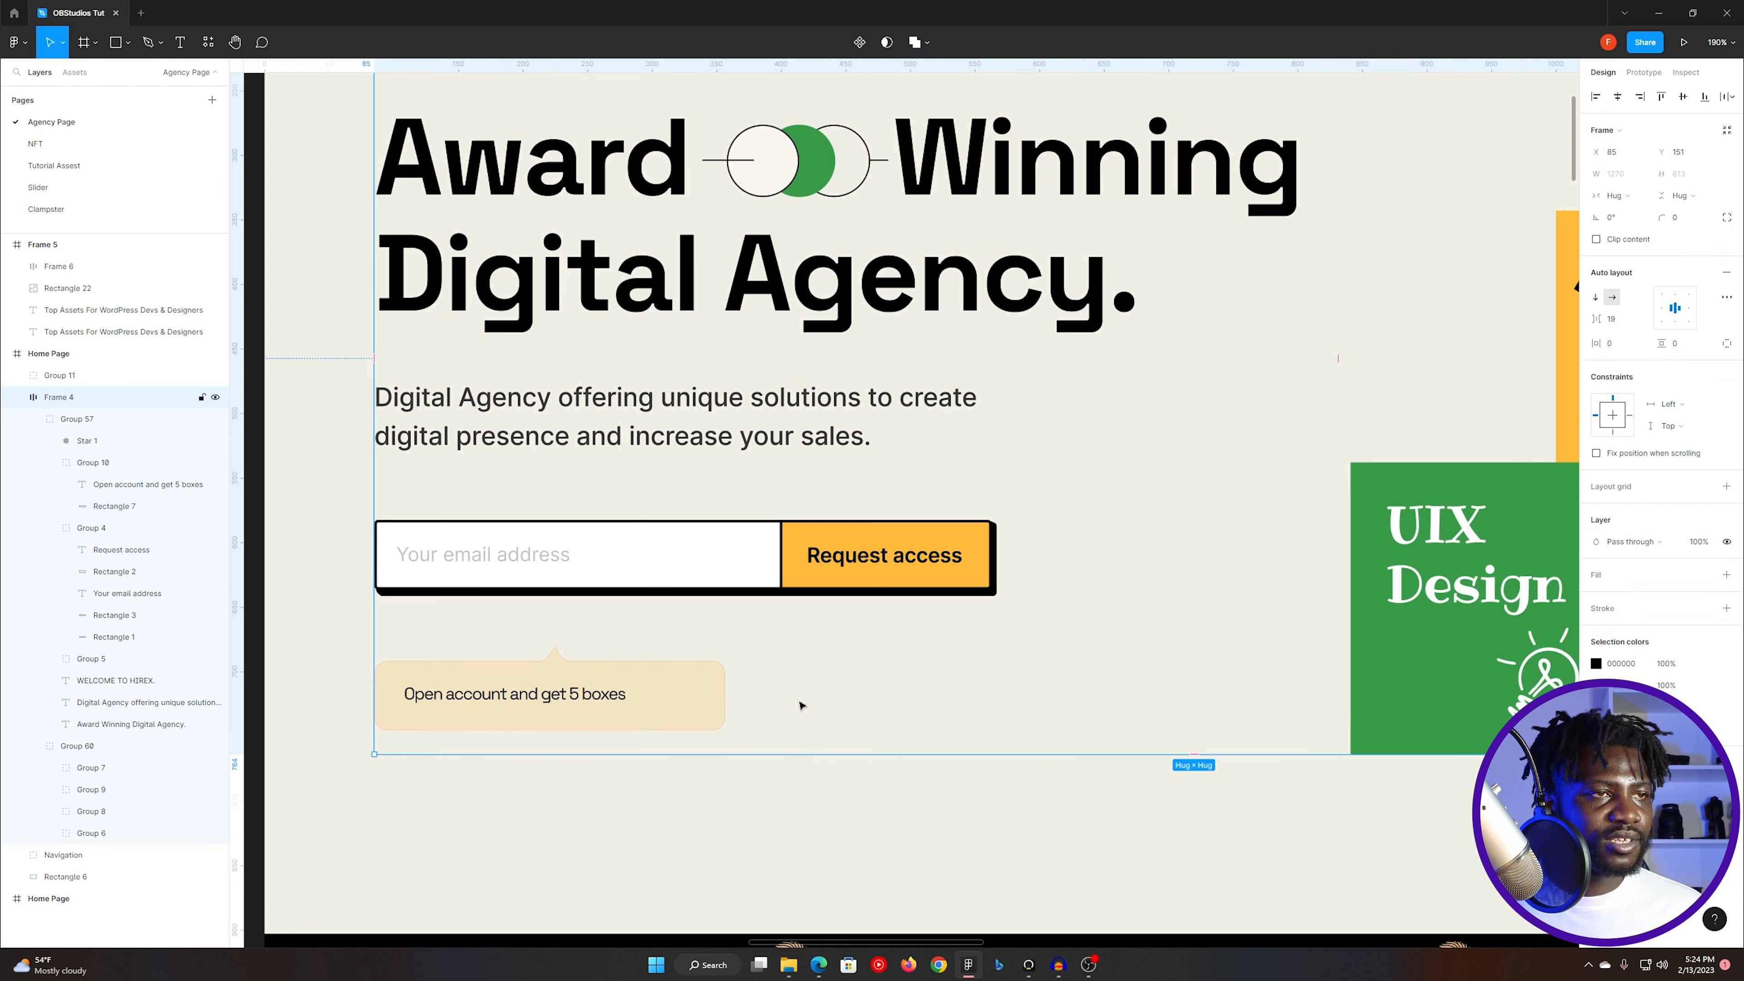
left_click(653, 696)
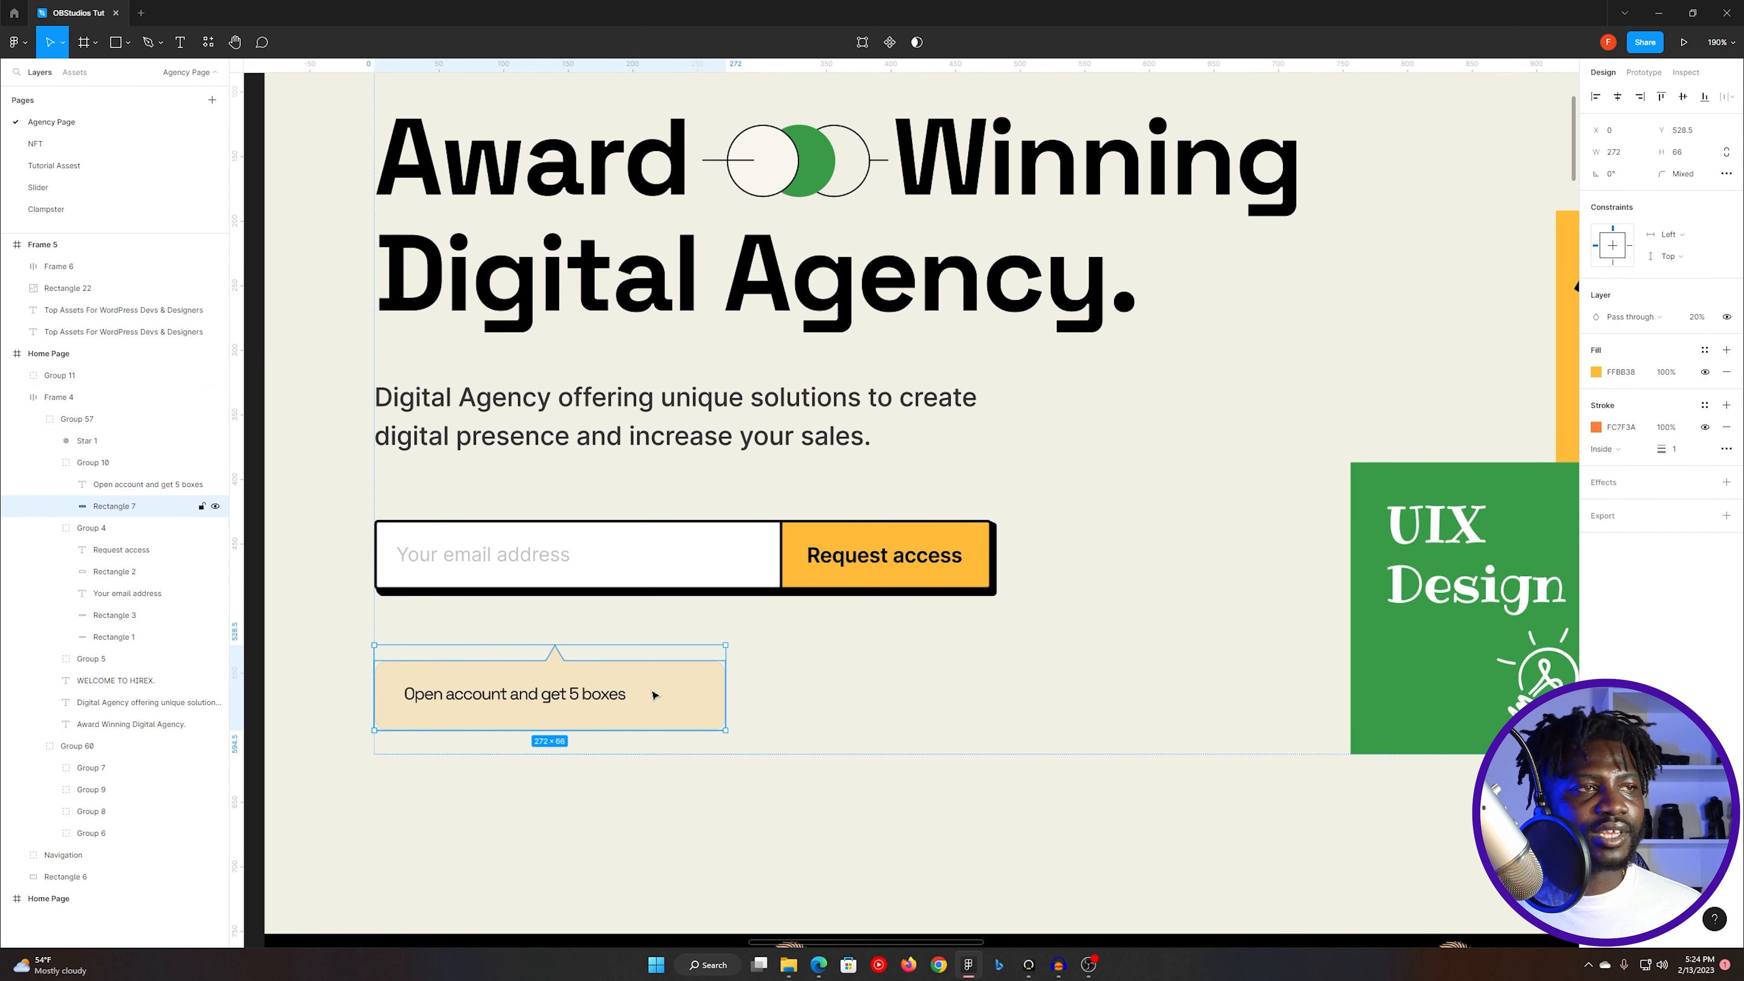
double_click(655, 695)
left_click(1633, 198)
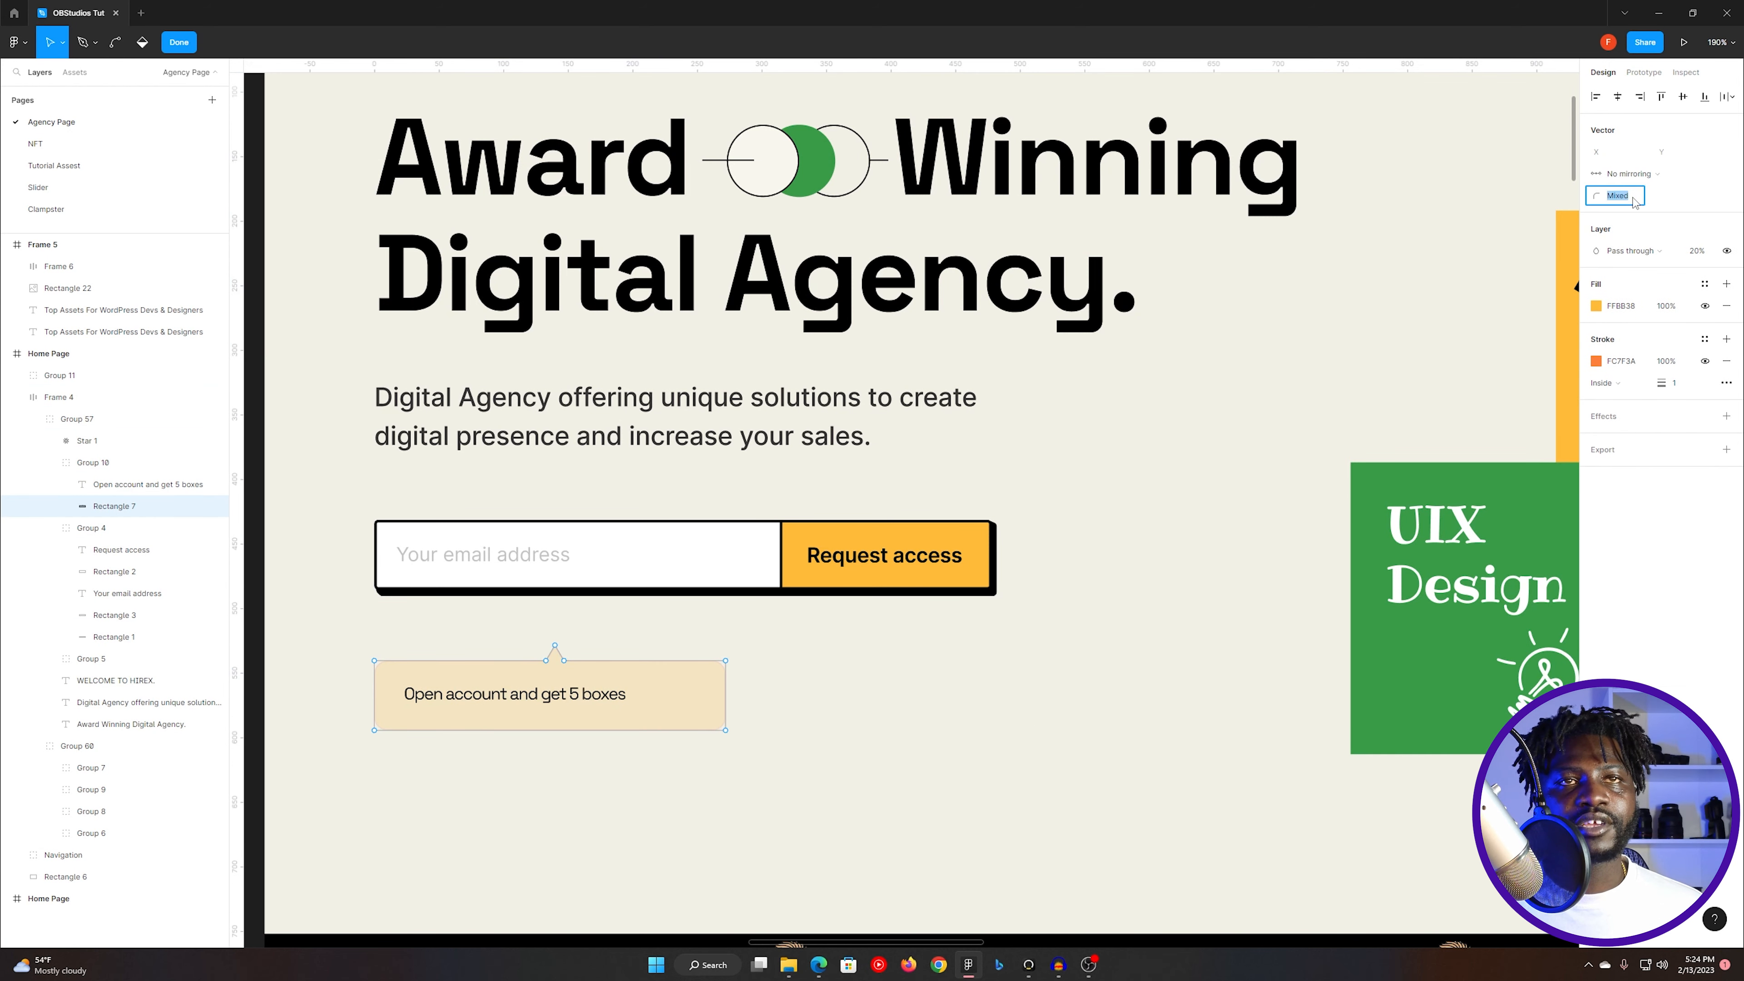
key("alt+Tab")
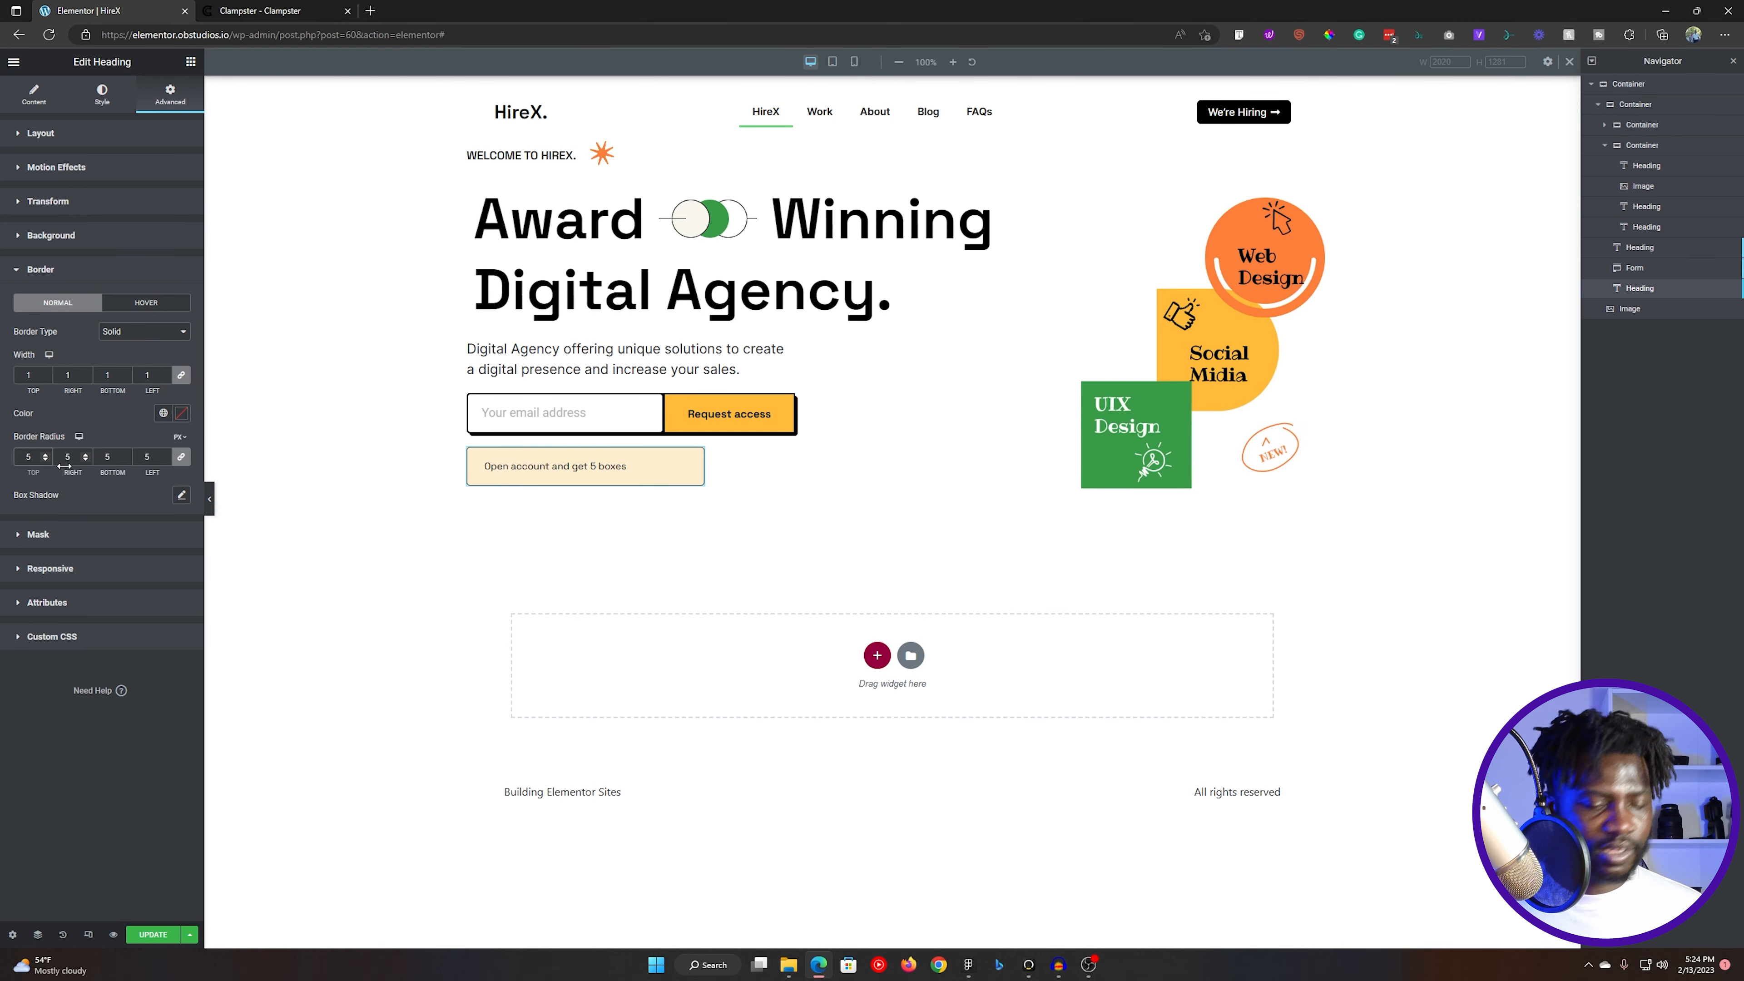
type("25")
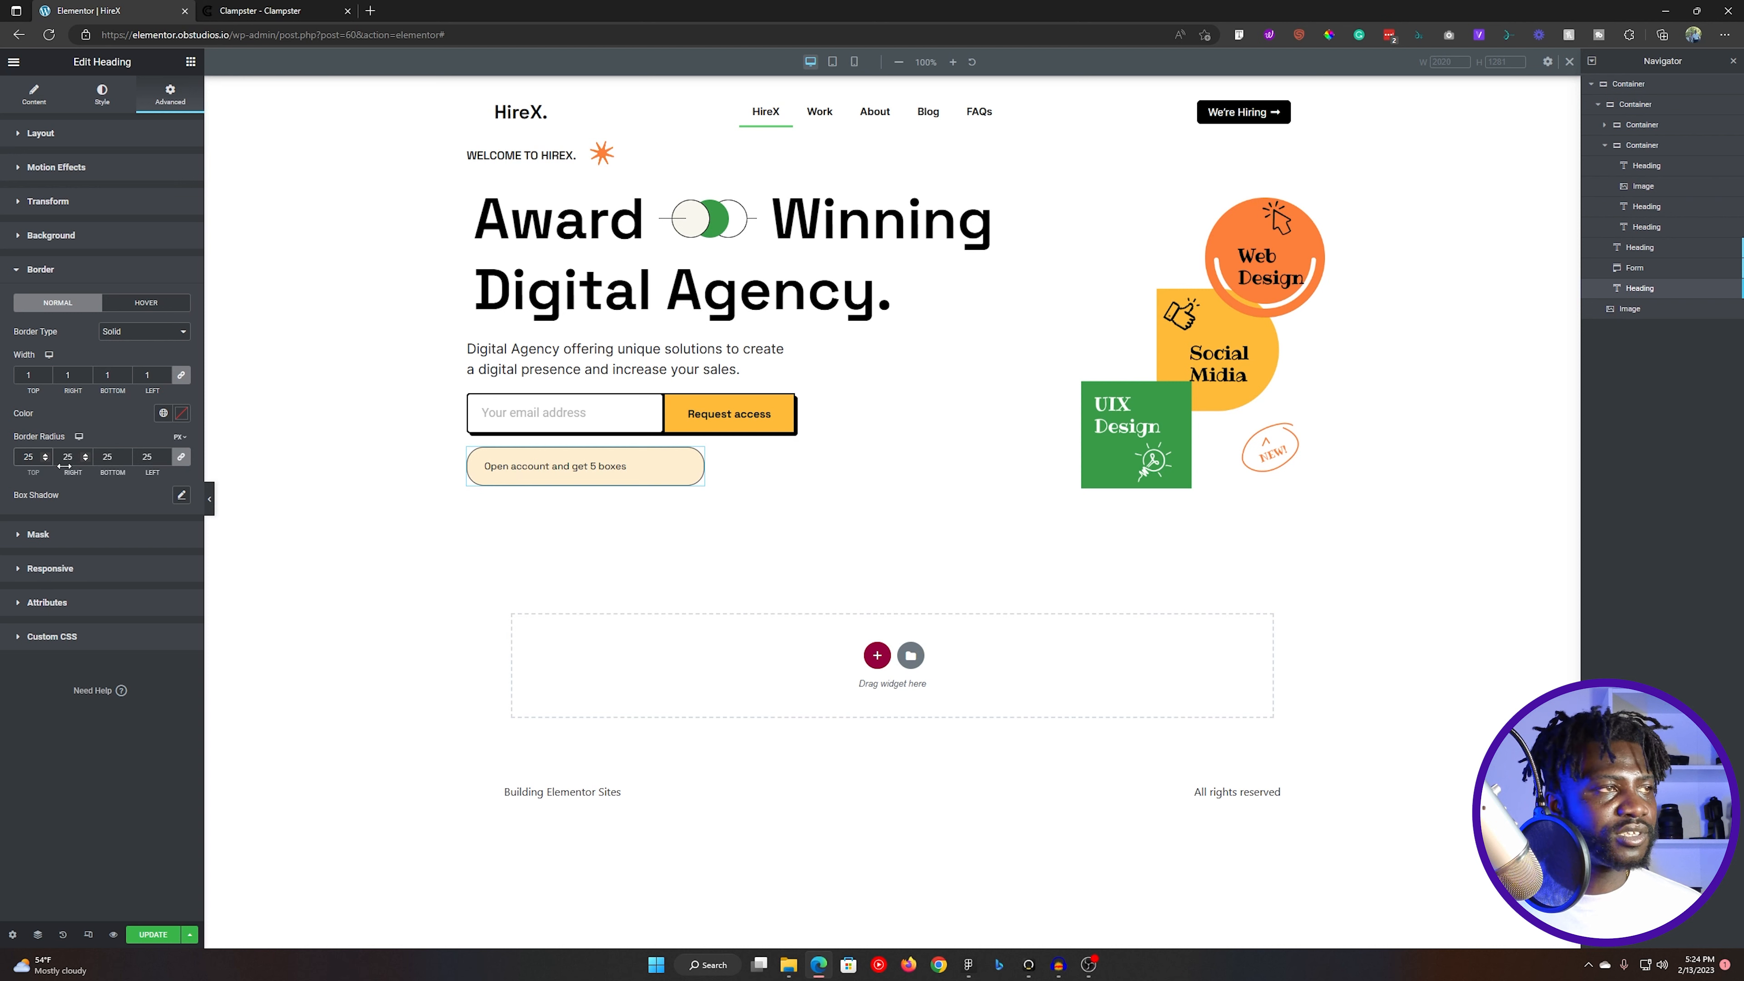
type("10")
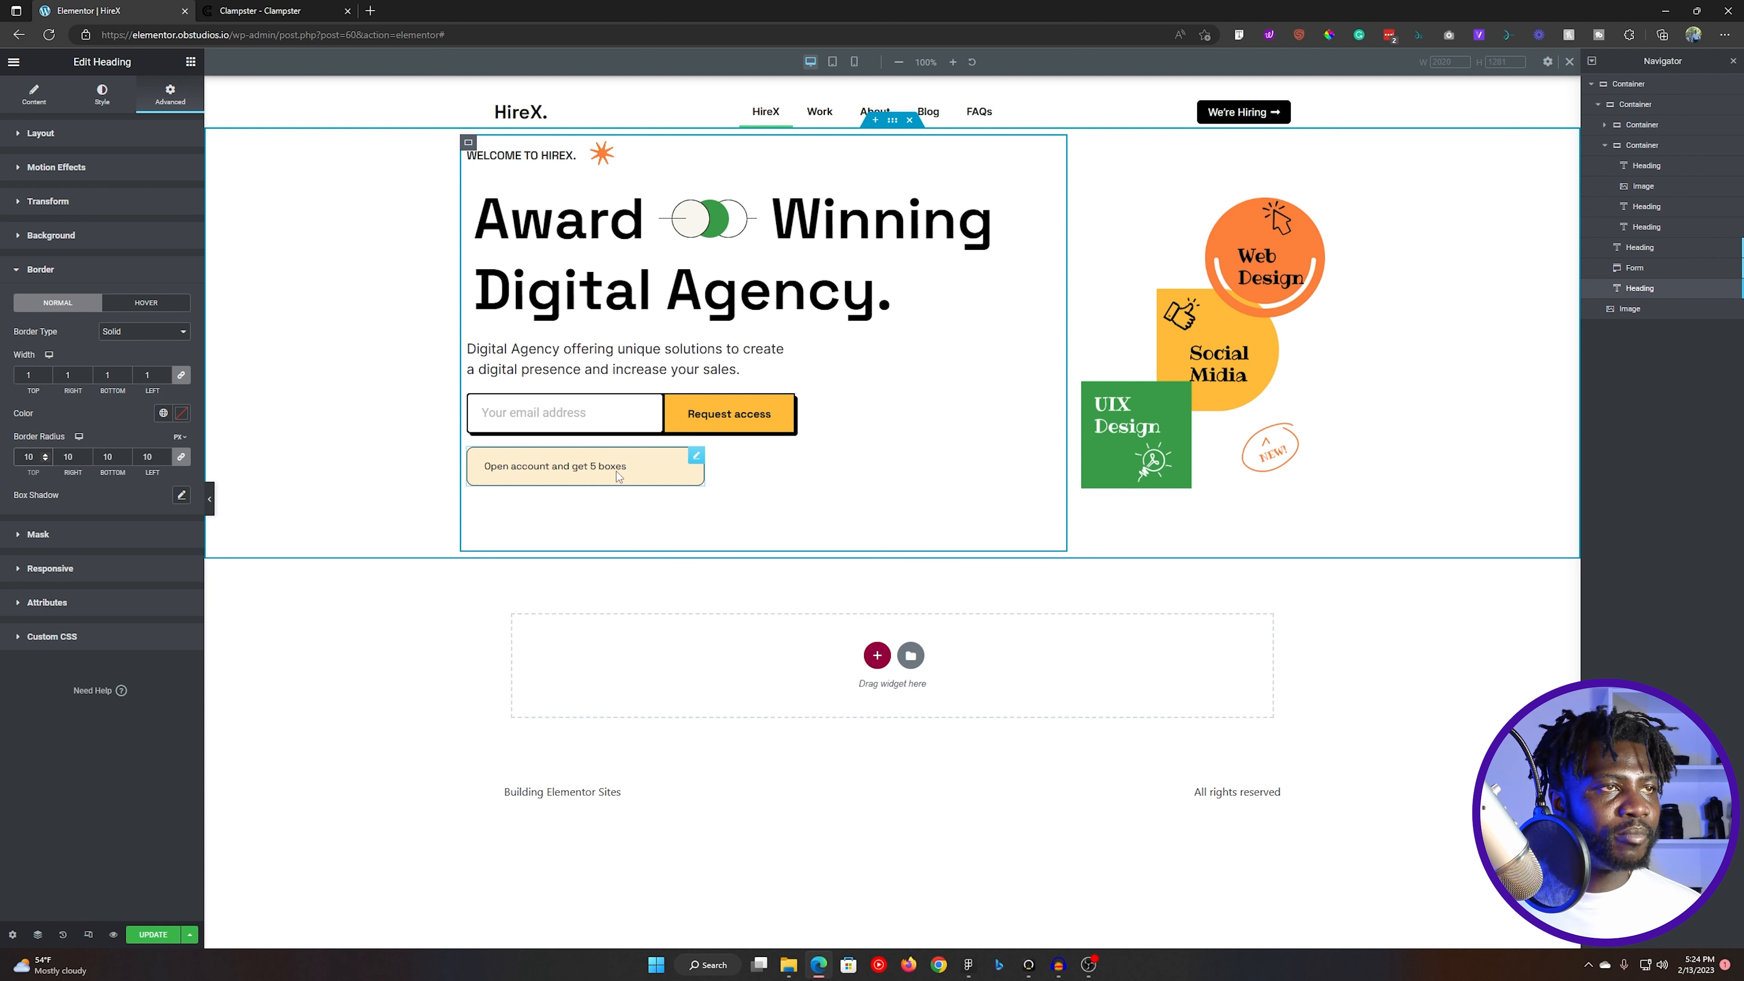
- Set the note heading's border colour to the copied stroke colour FC7F3A
left_click(181, 415)
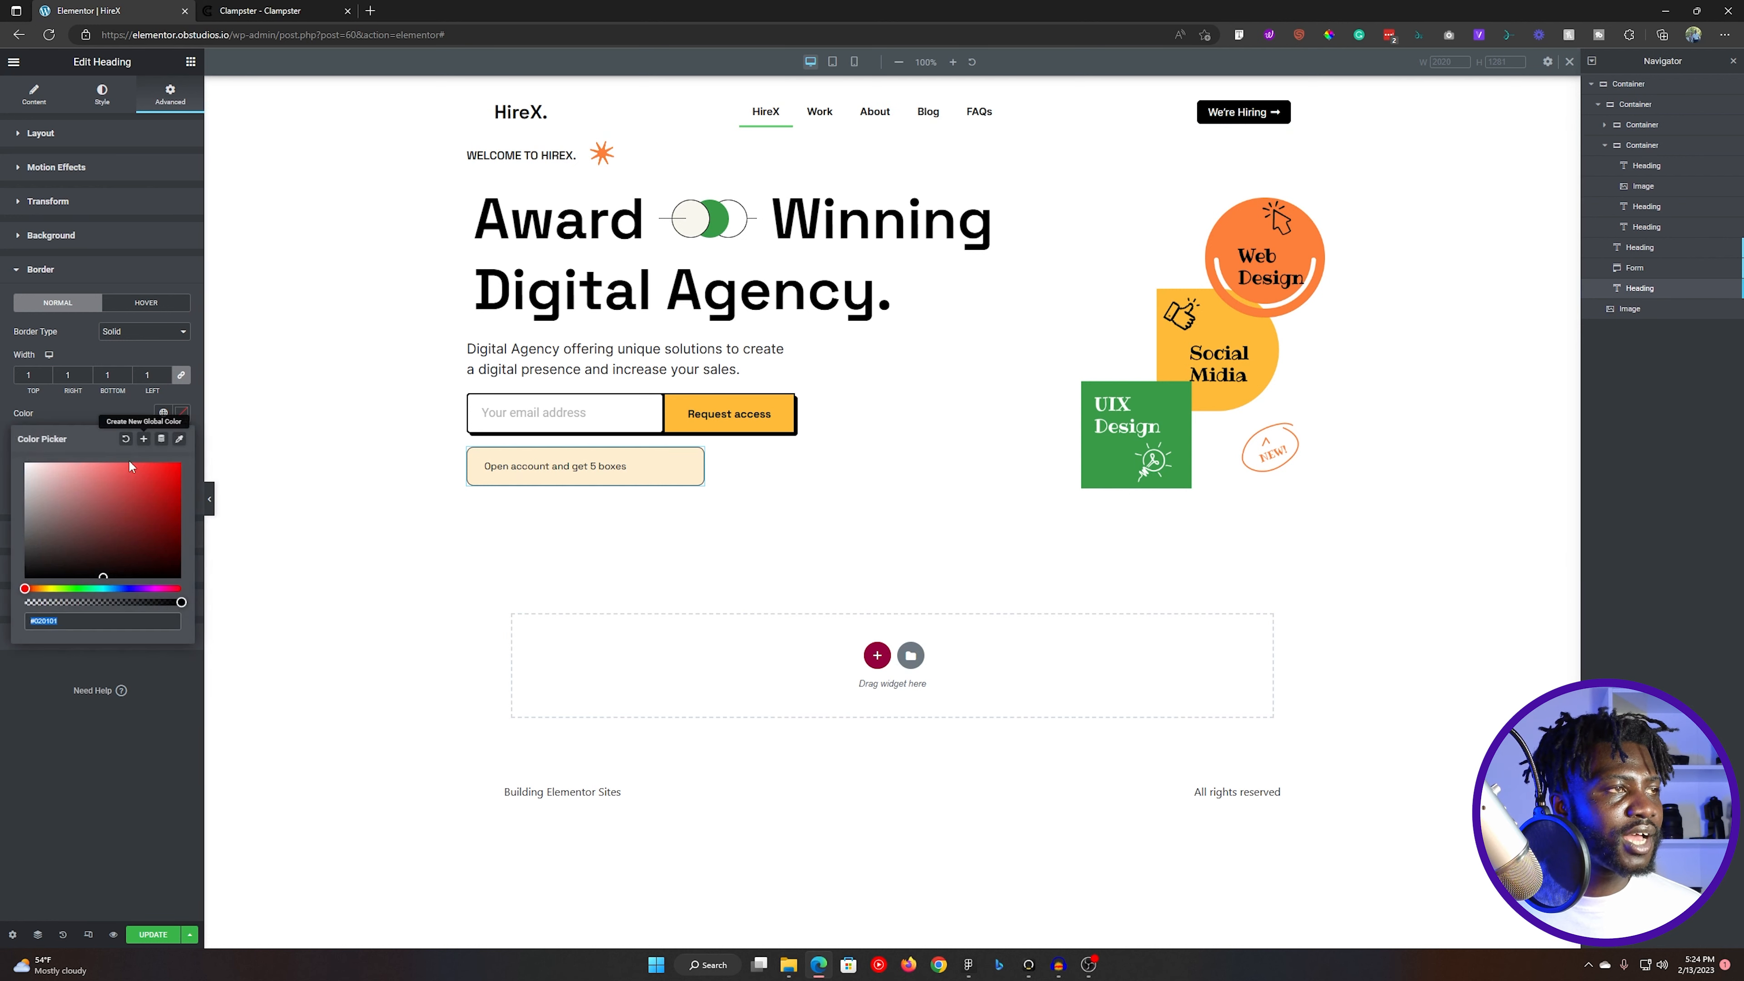
type("FC7F3A")
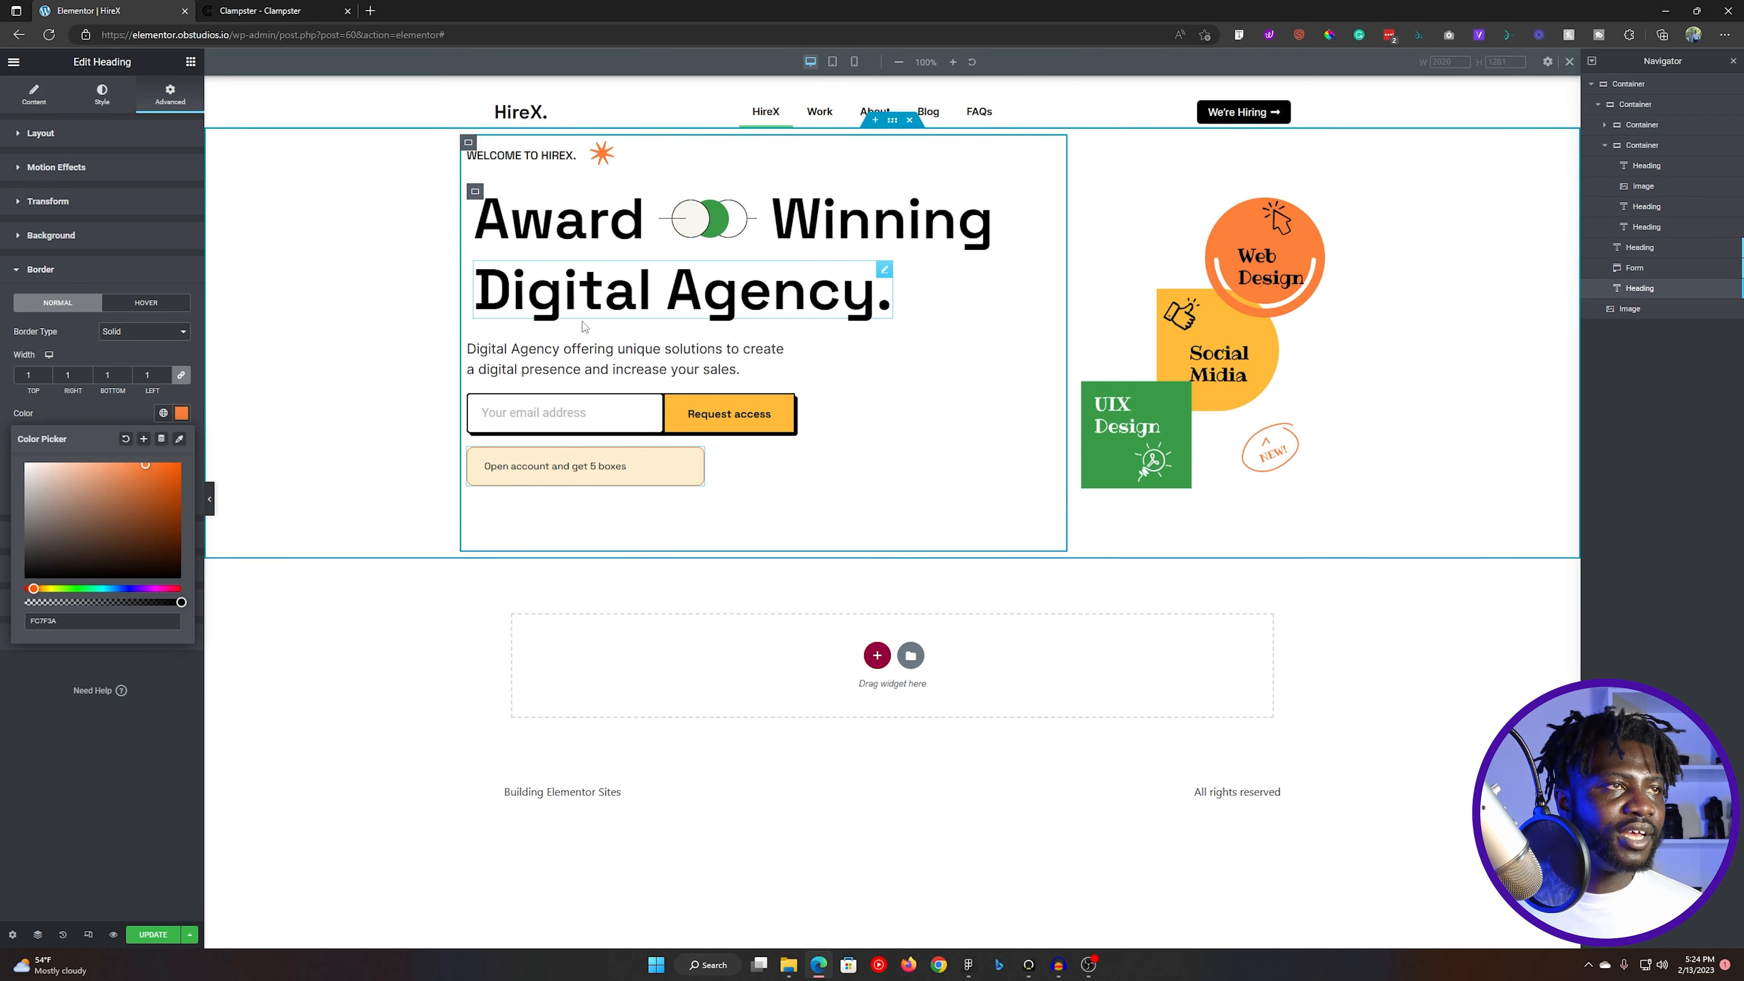
left_click(889, 290)
- Switch to Figma and examine the note box's outline and pointer up close
key("alt+Tab")
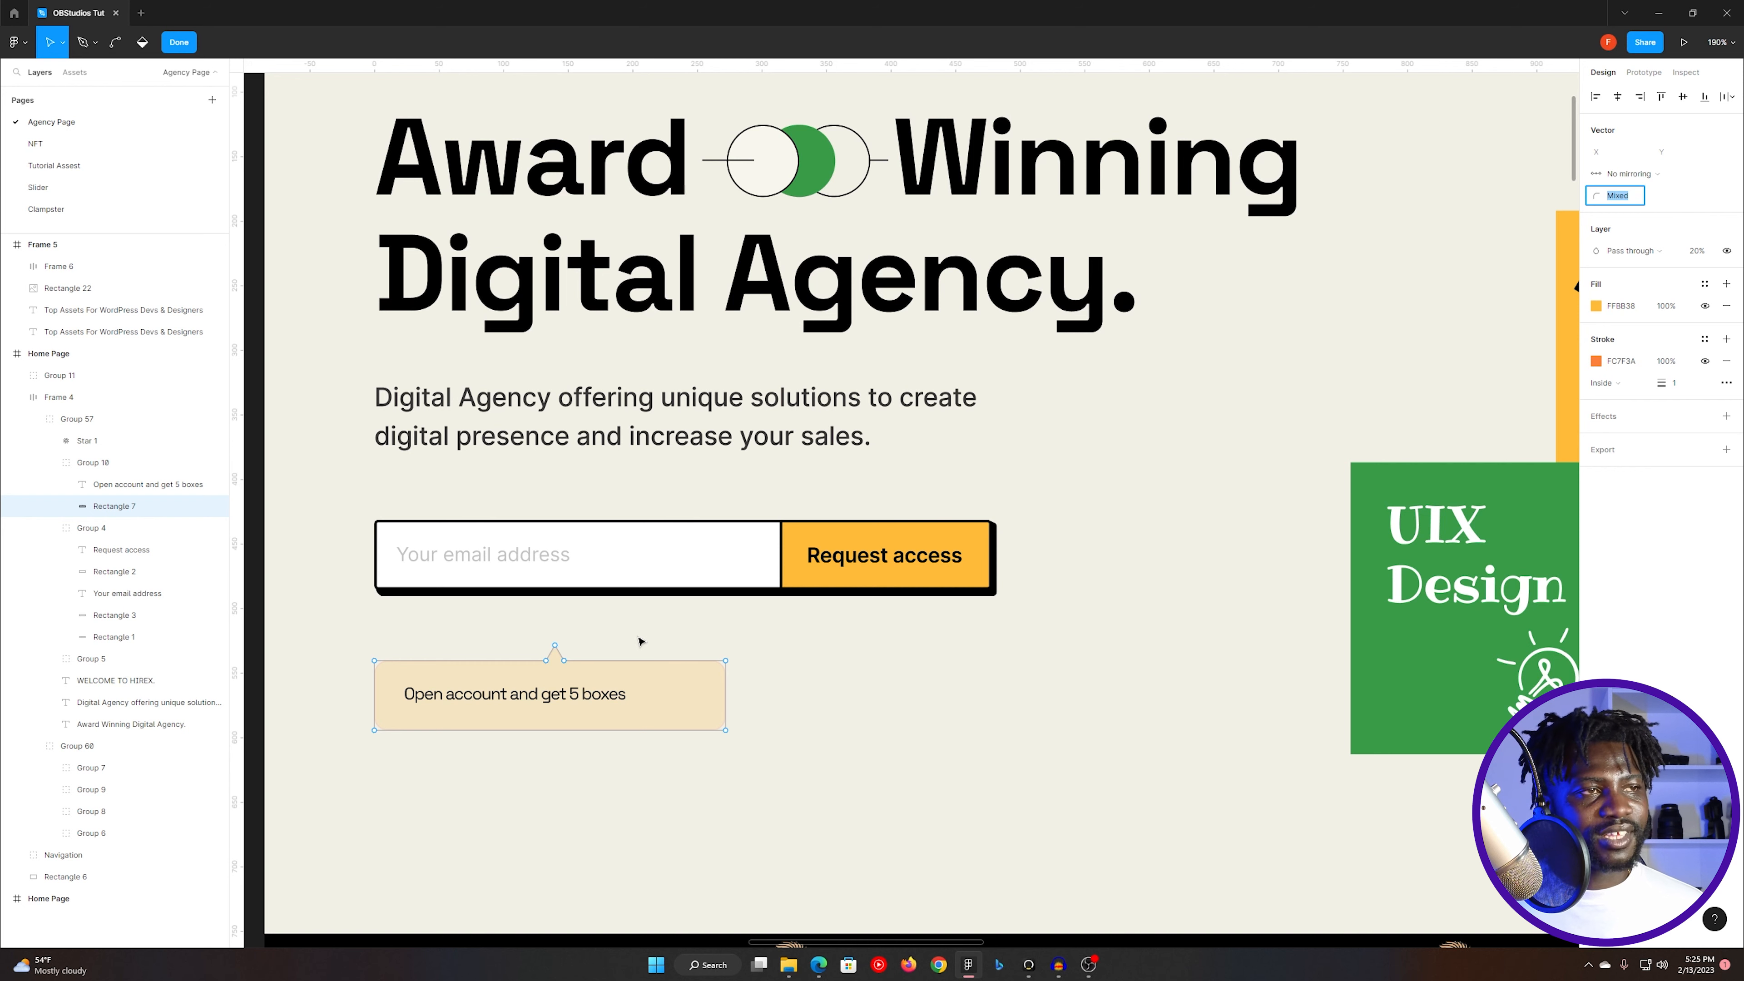
left_click(607, 646)
left_click(618, 651)
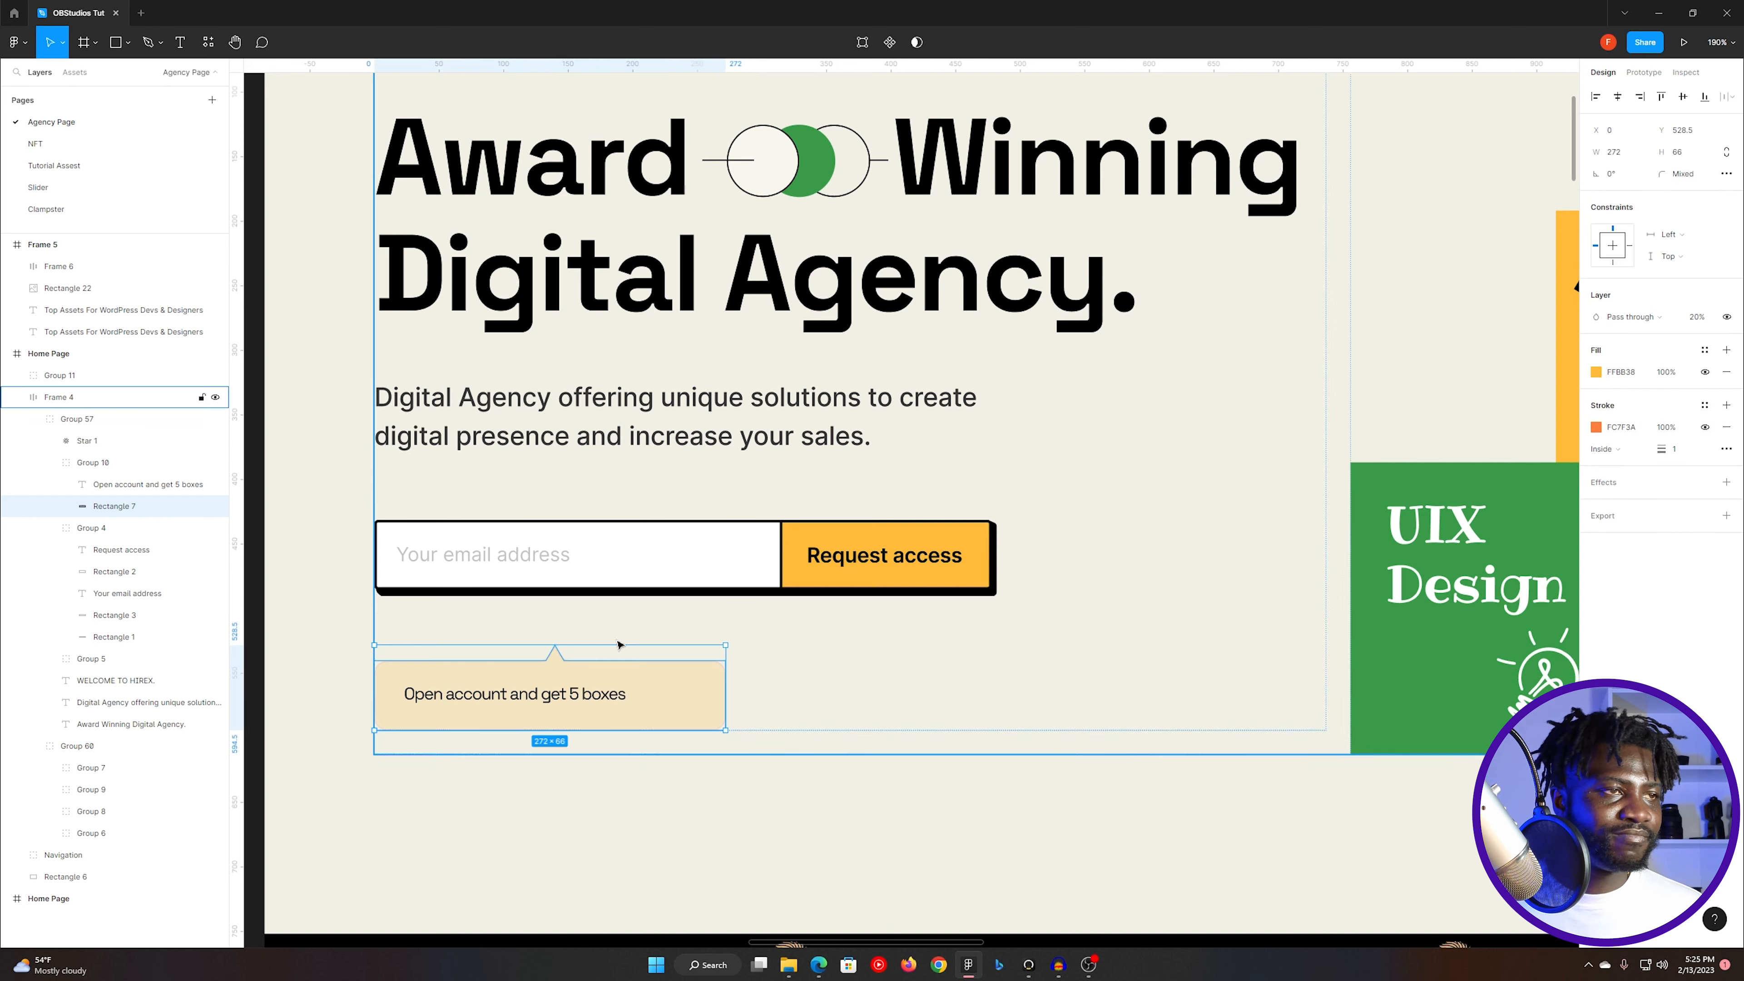
scroll(535, 689, "up", 10)
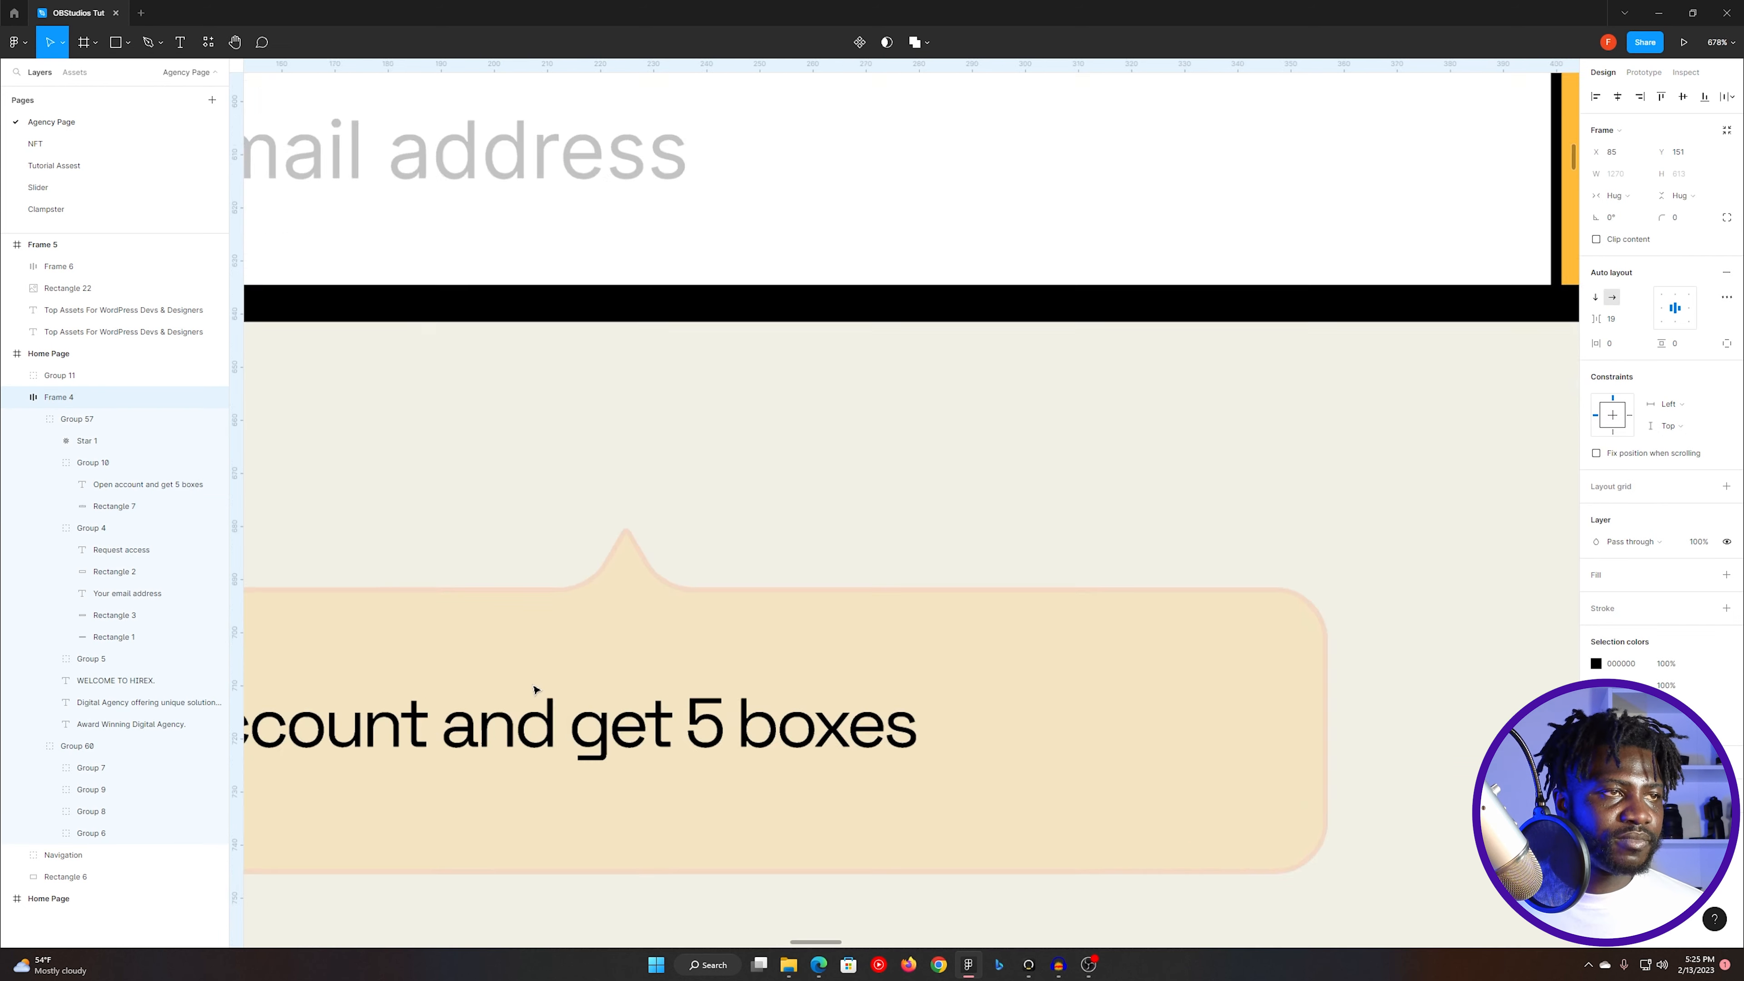
scroll(534, 689, "down", 6)
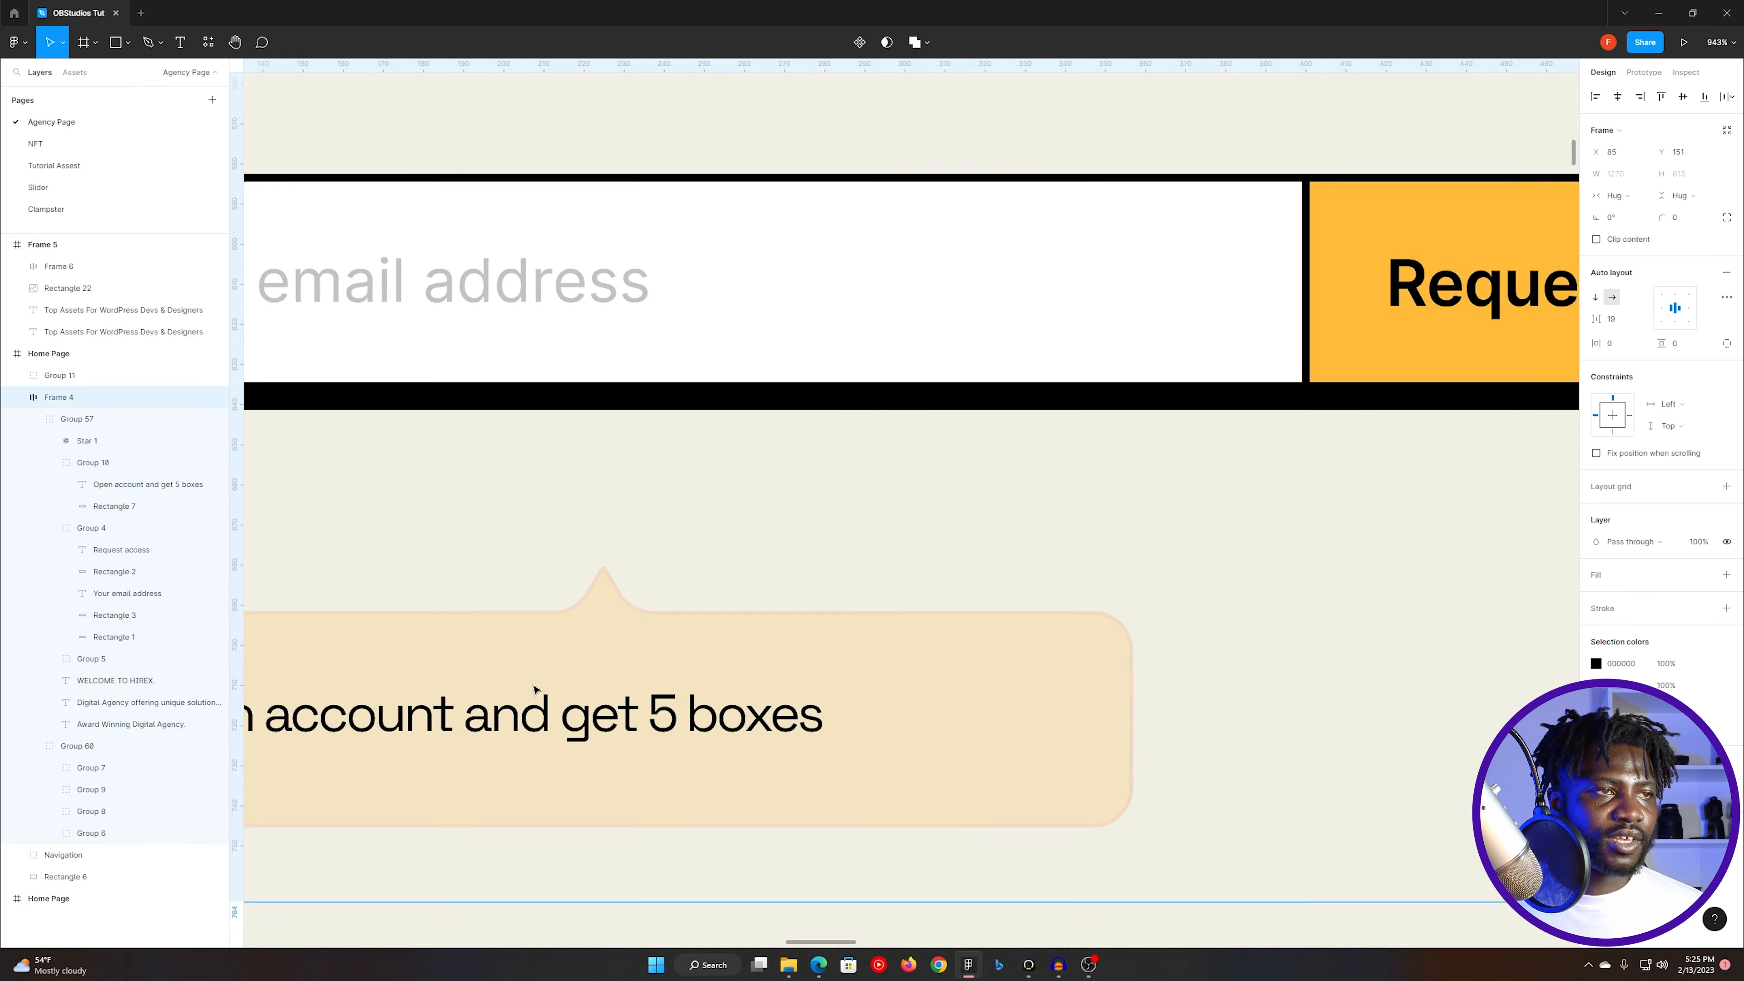
scroll(535, 689, "down", 2)
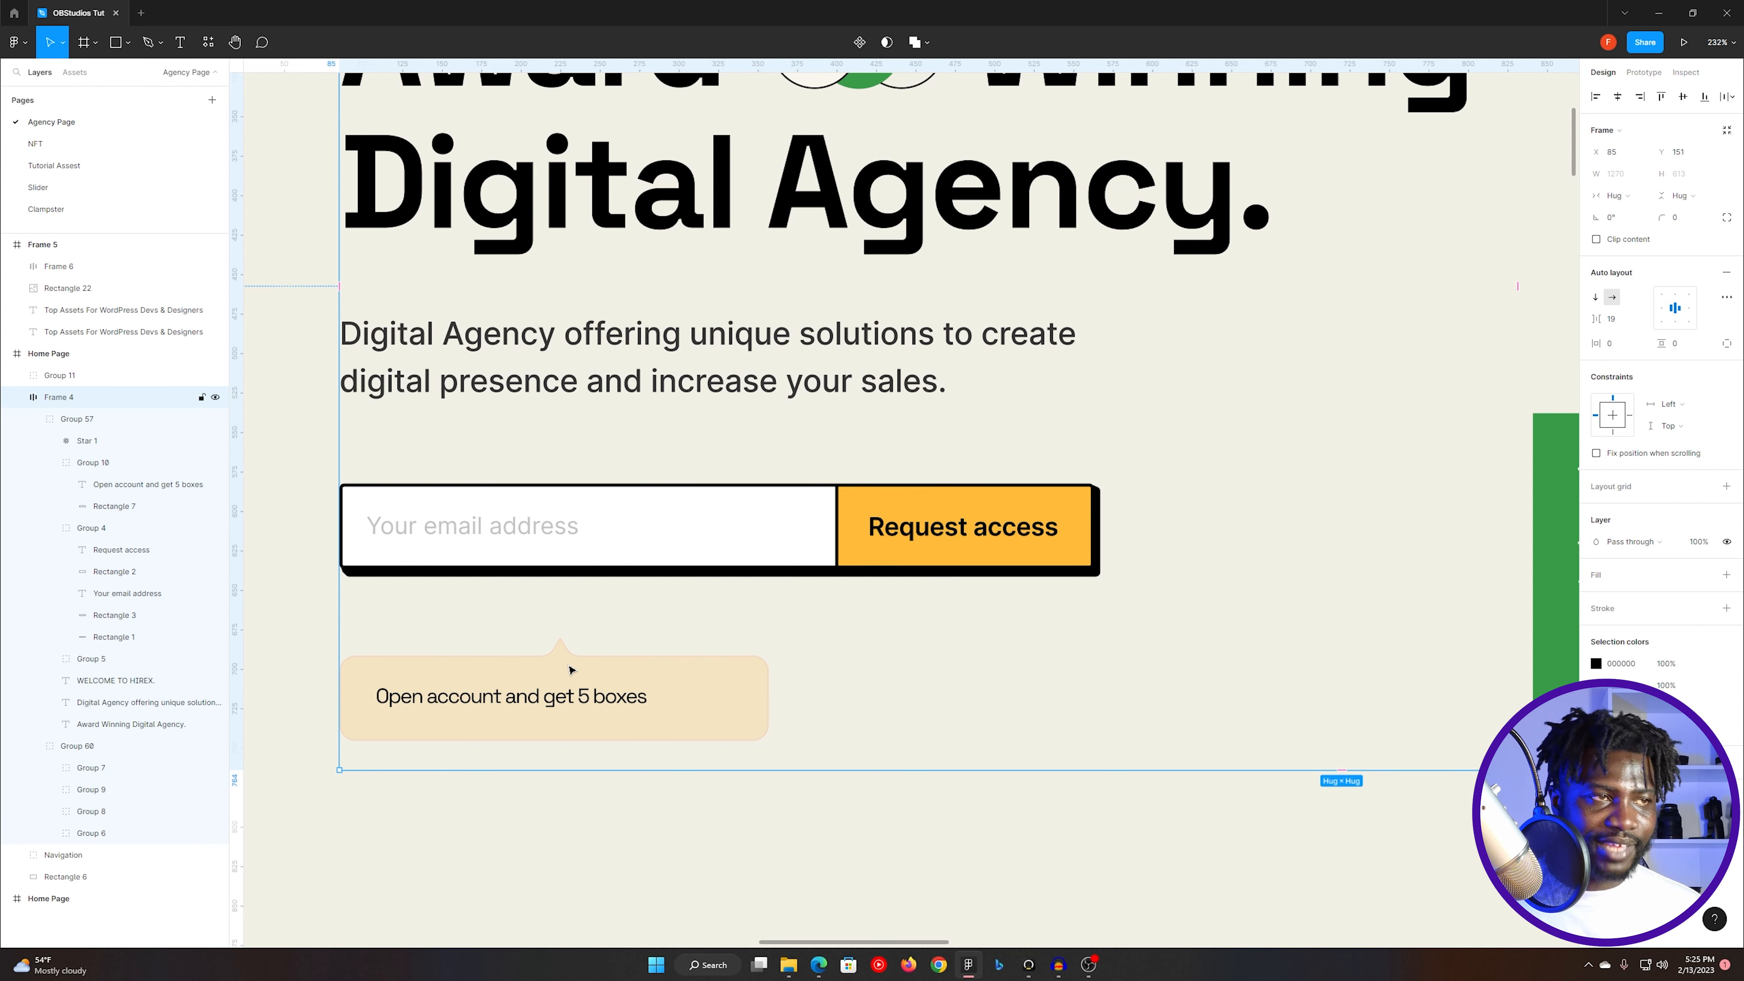
- Return to Elementor and lower the opacity of the note heading's border colour to about half, giving FC7F3A78
key("alt+Tab")
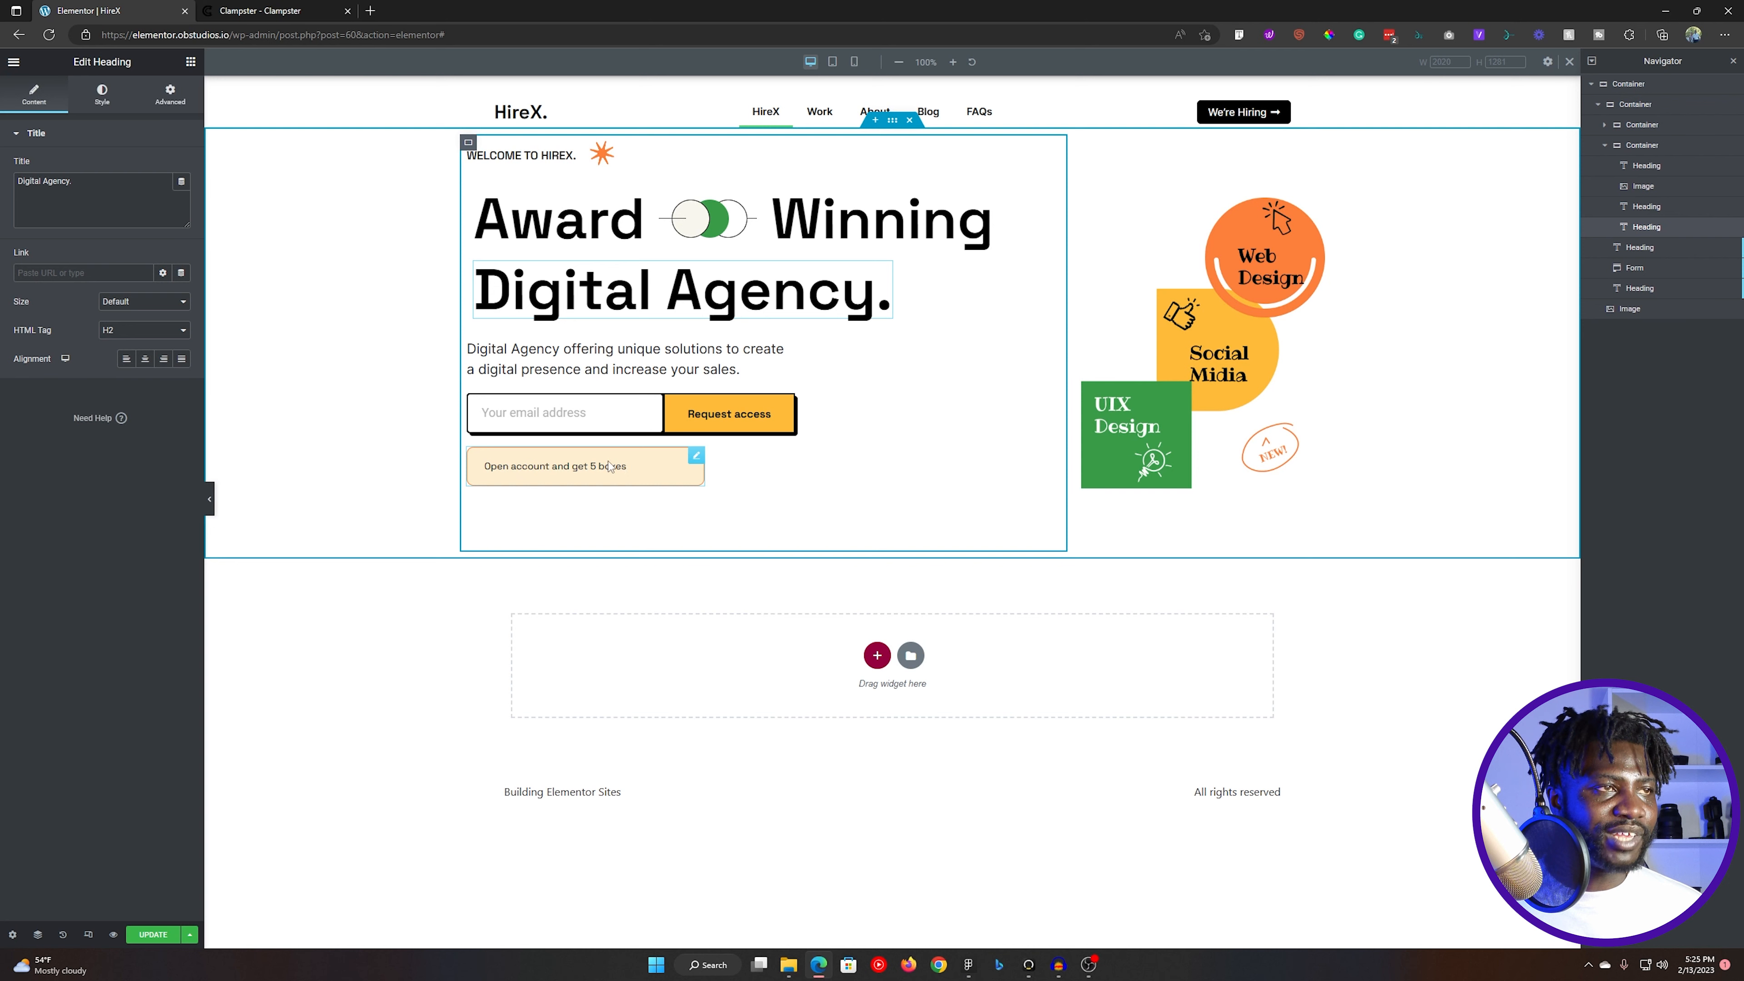
left_click(687, 466)
left_click(170, 95)
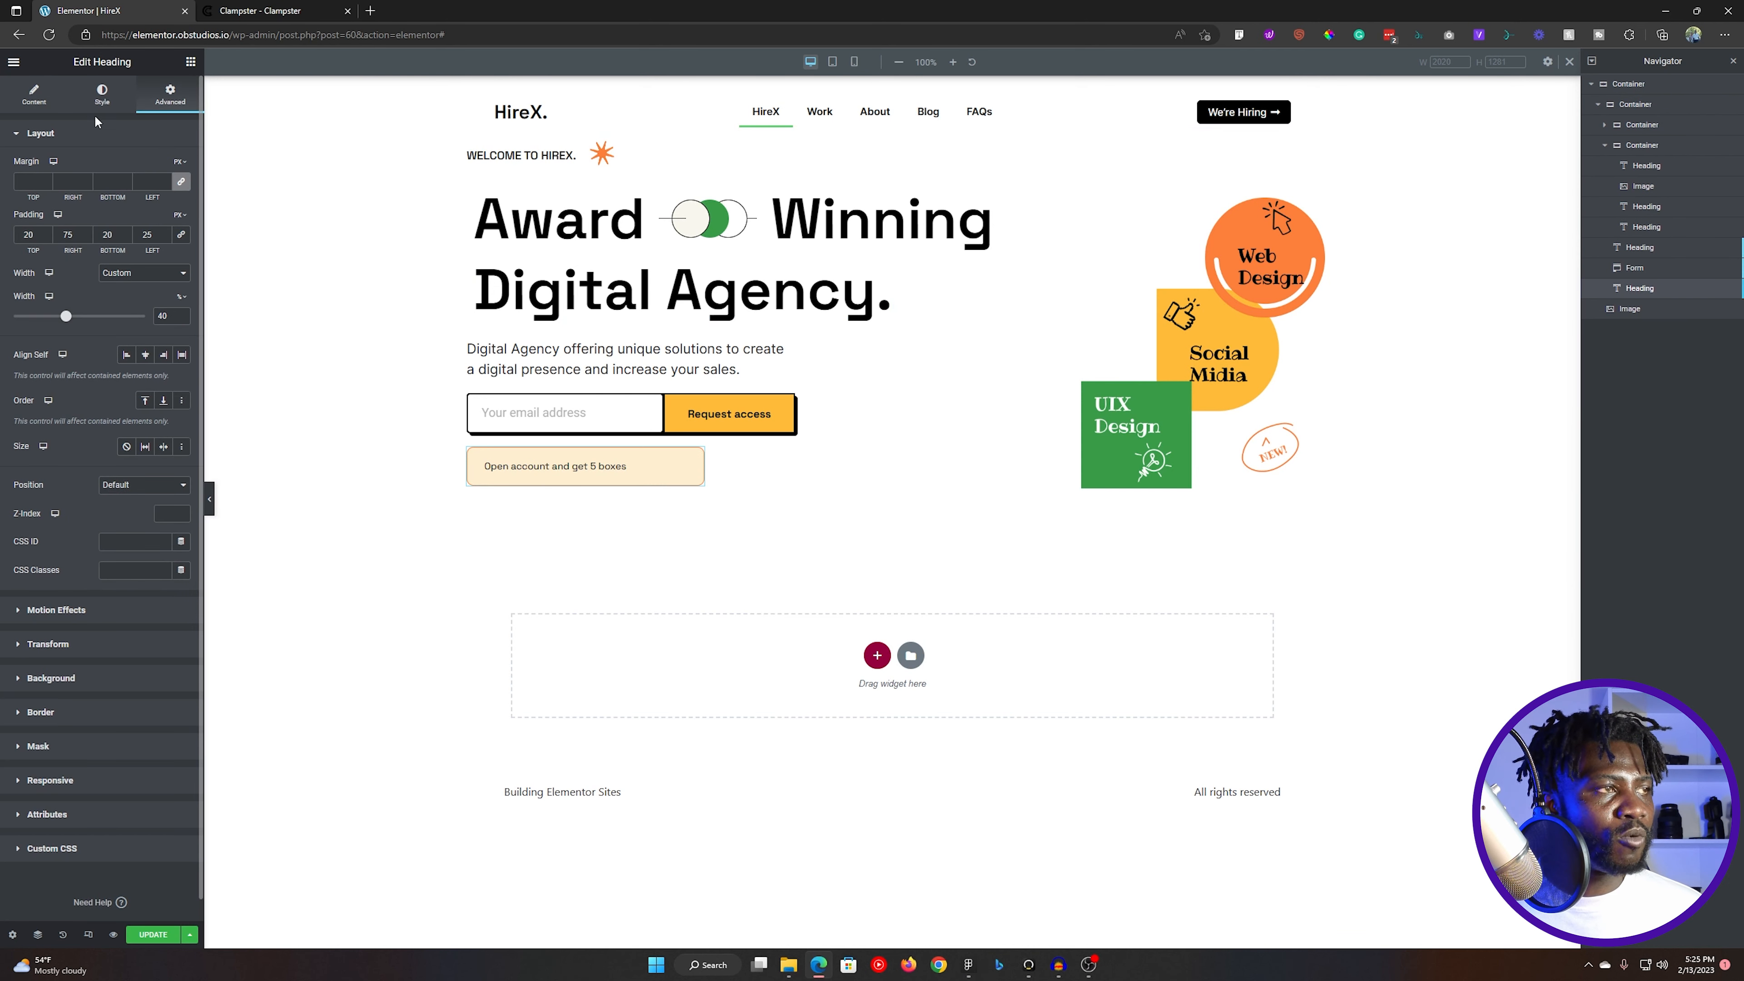
left_click(51, 712)
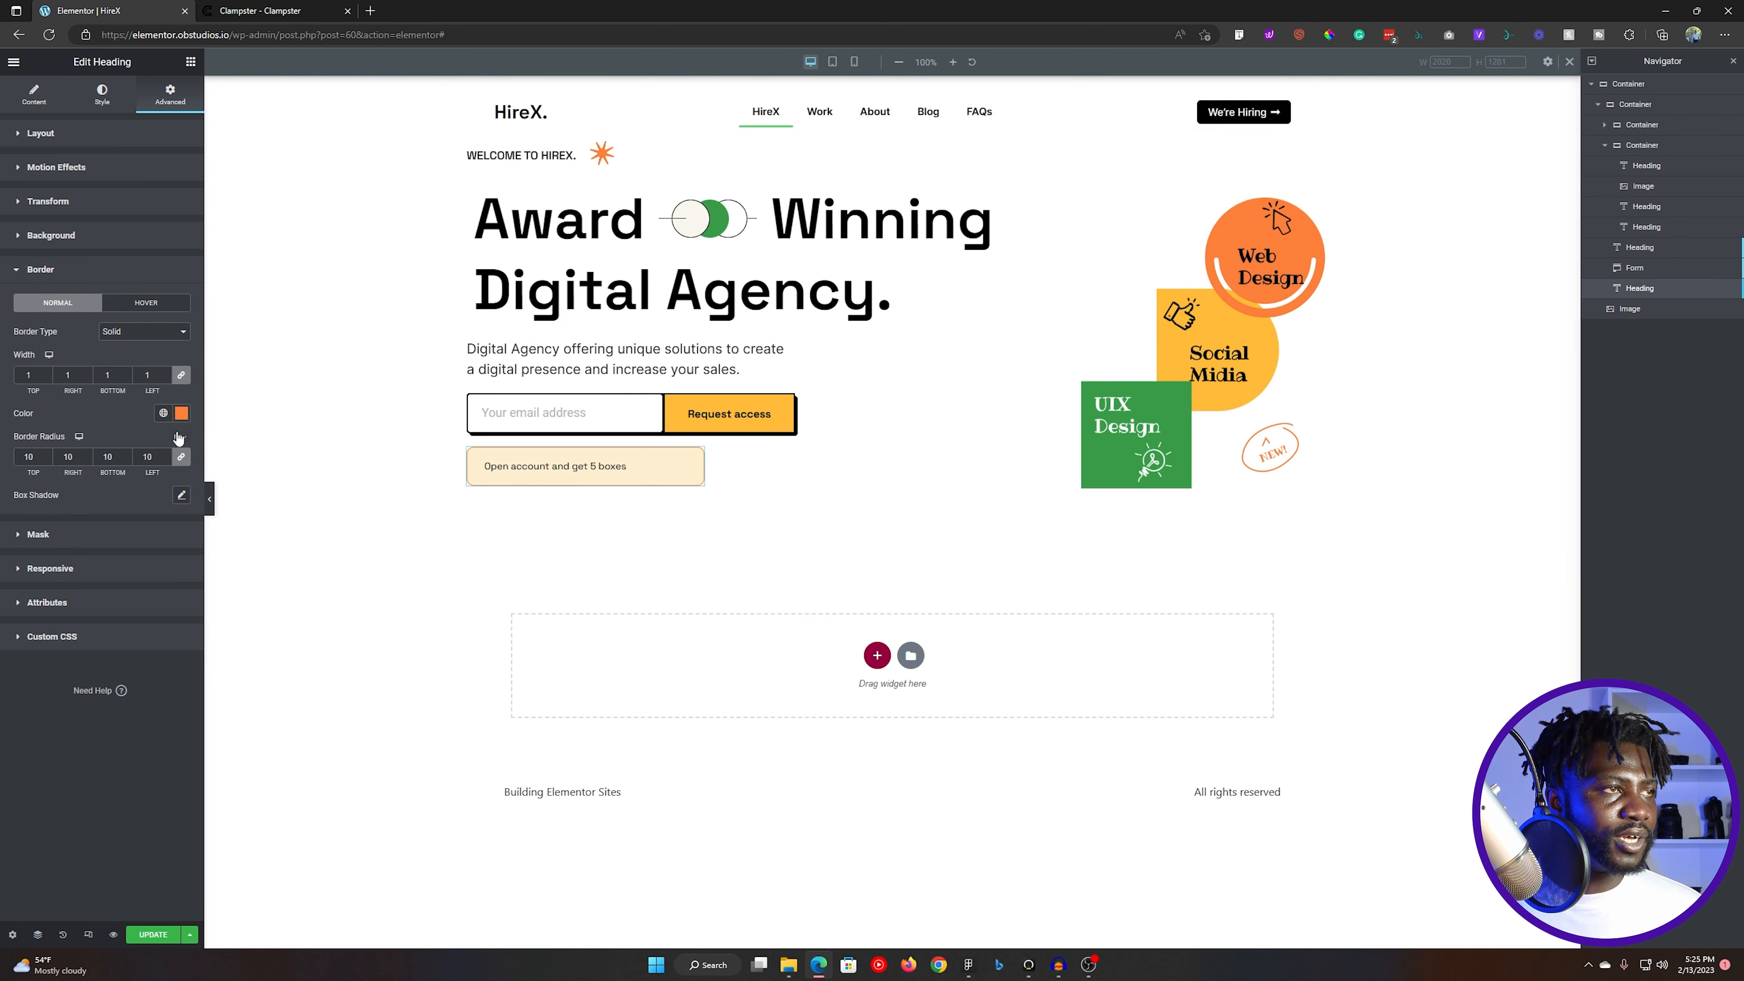
left_click(181, 412)
left_click_drag(182, 603, 98, 603)
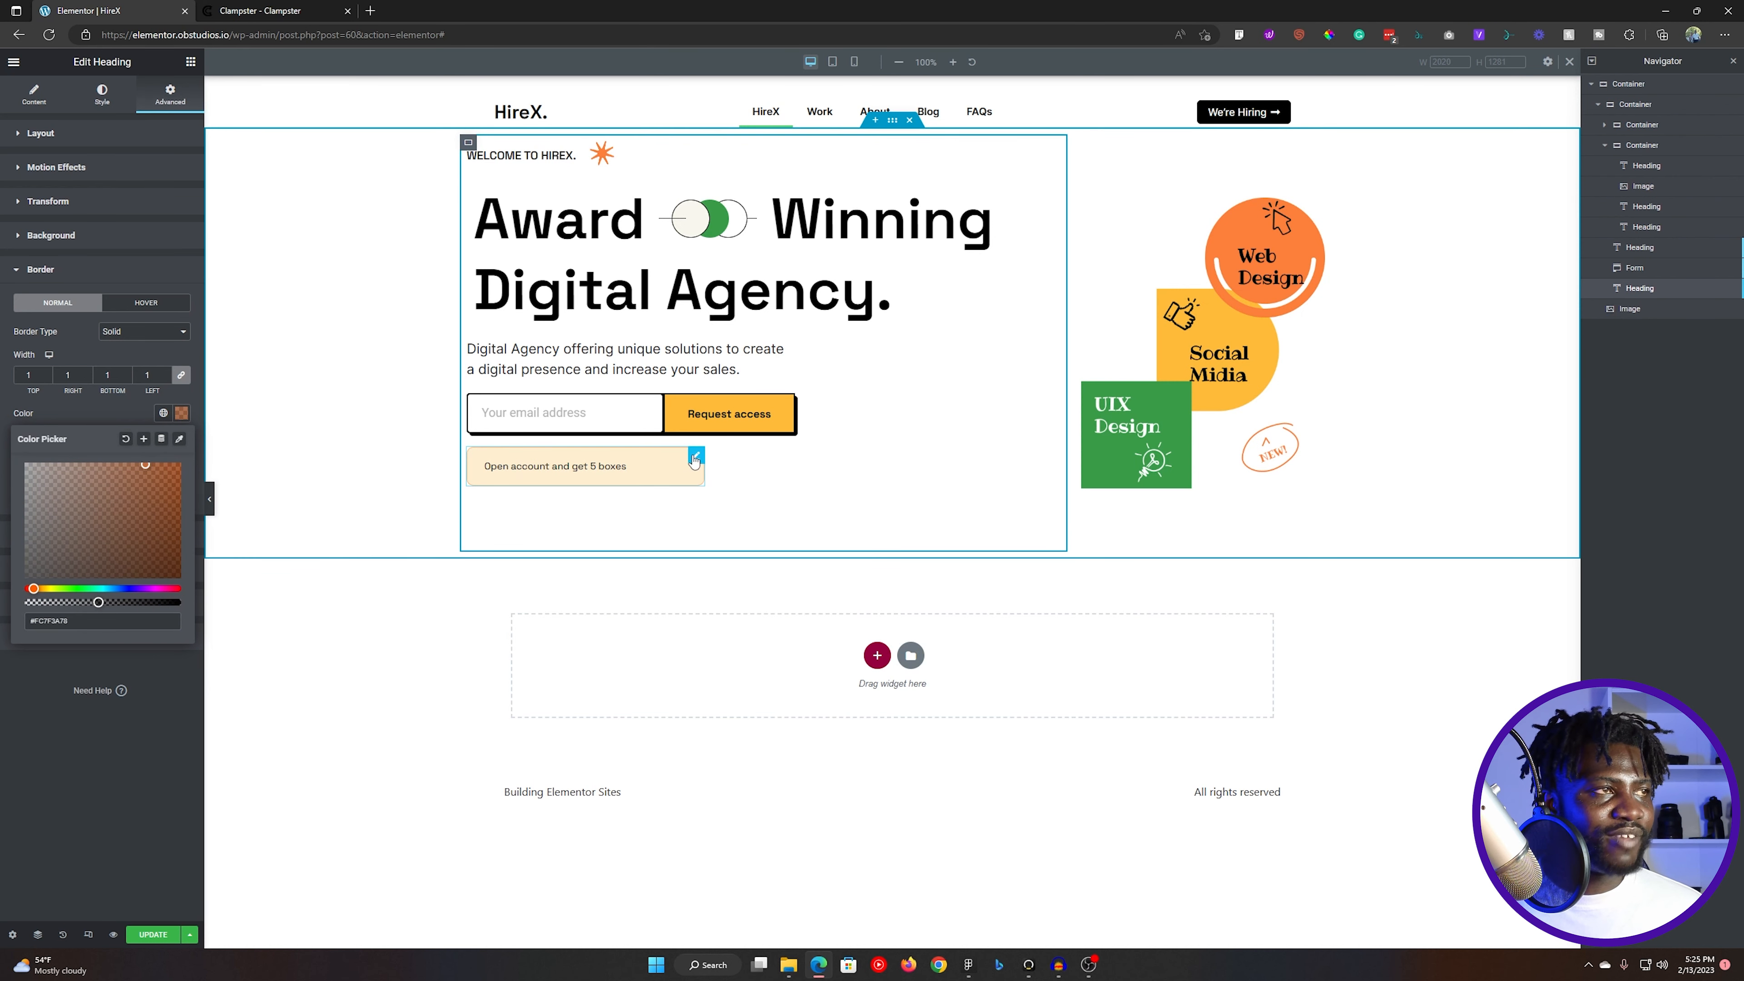
left_click(878, 292)
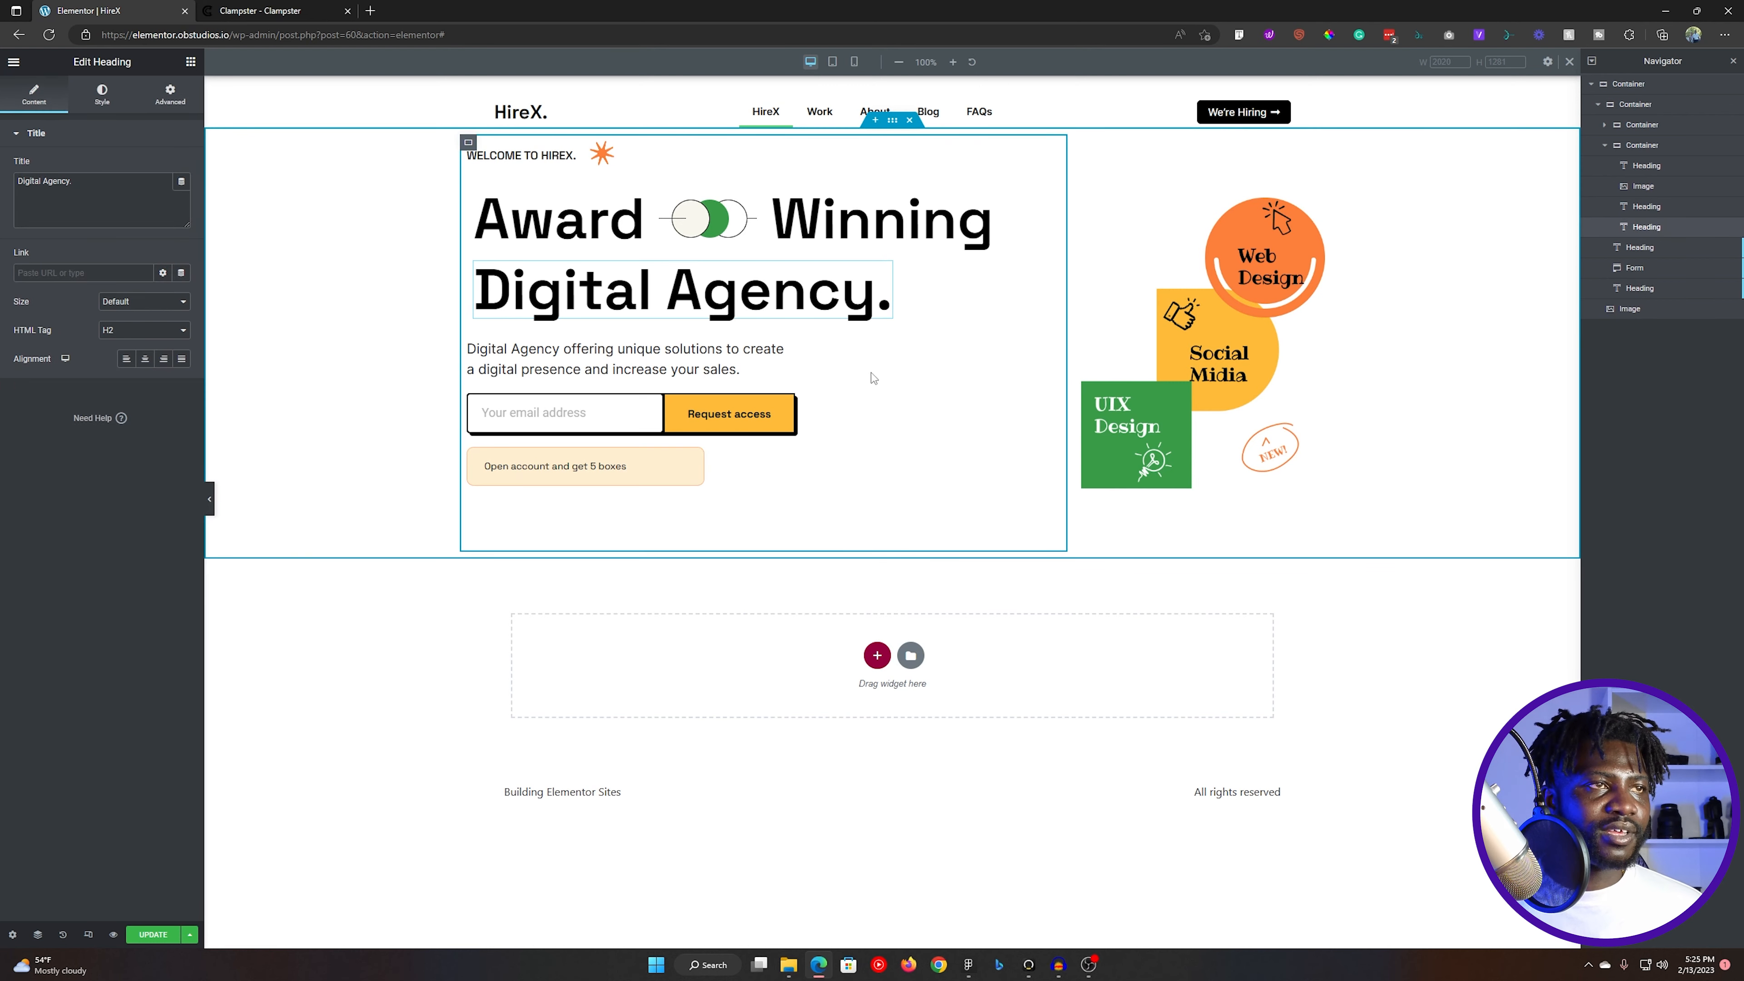
- Compare the note box and the whole hero section in Elementor with the Figma home page design
key("alt+Tab")
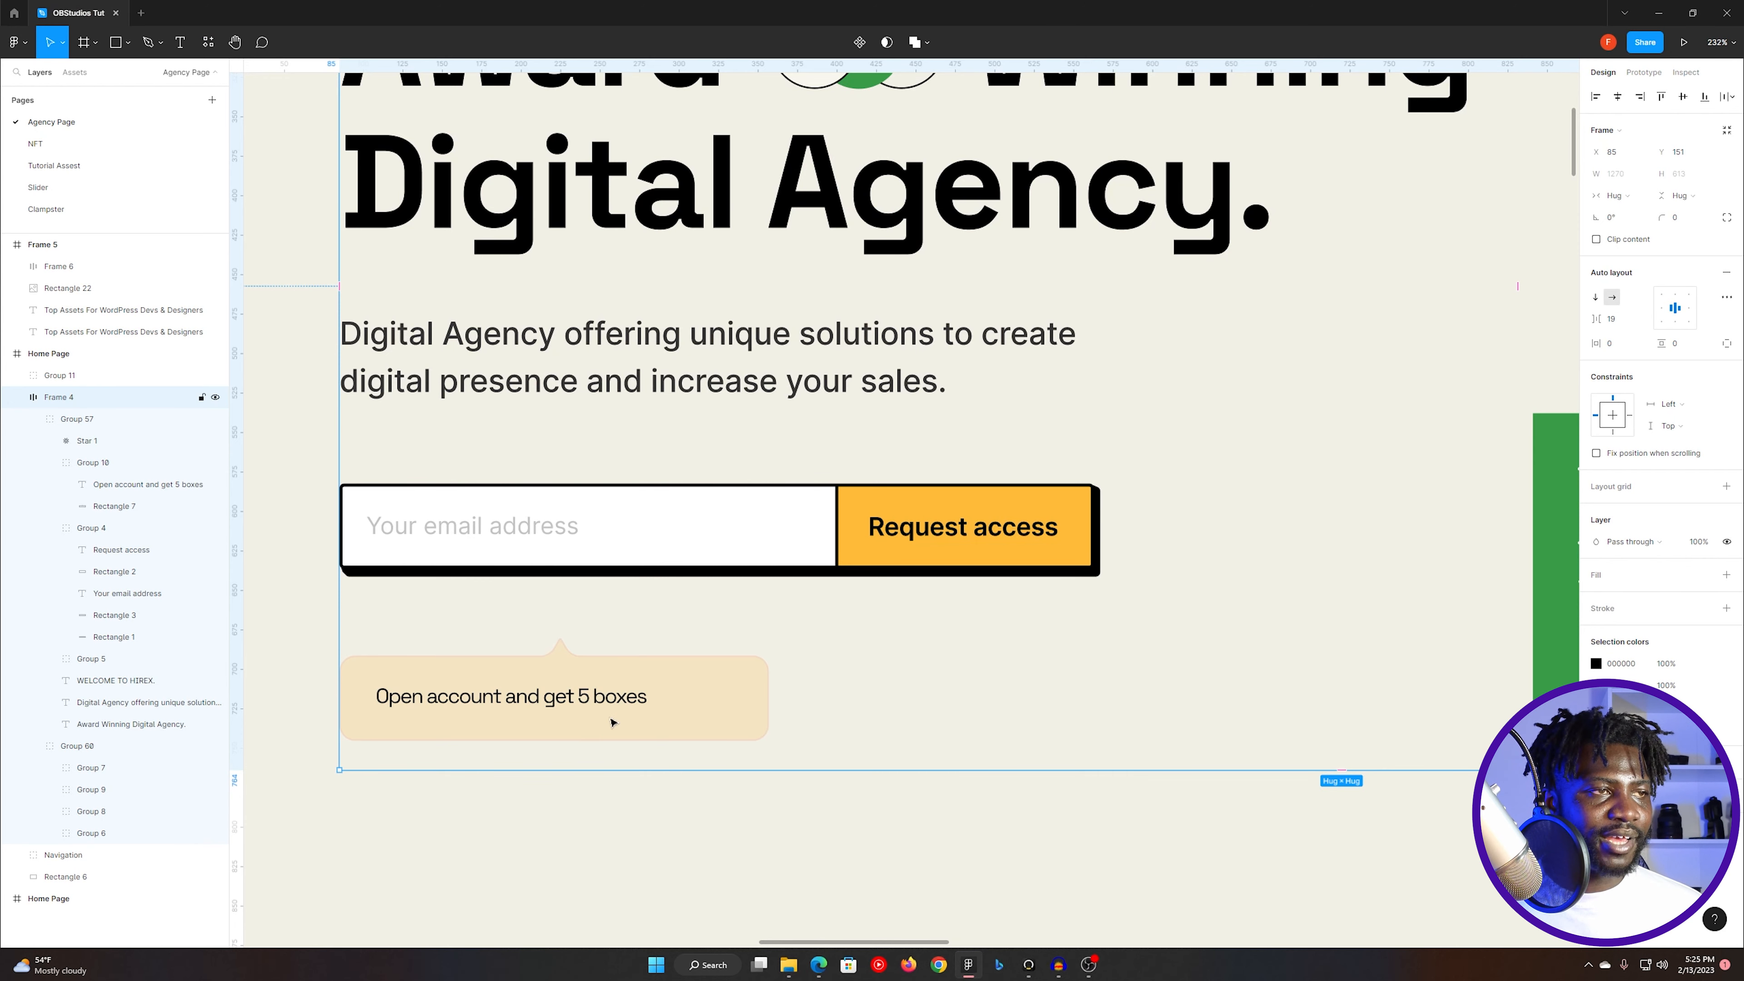
key("alt+Tab")
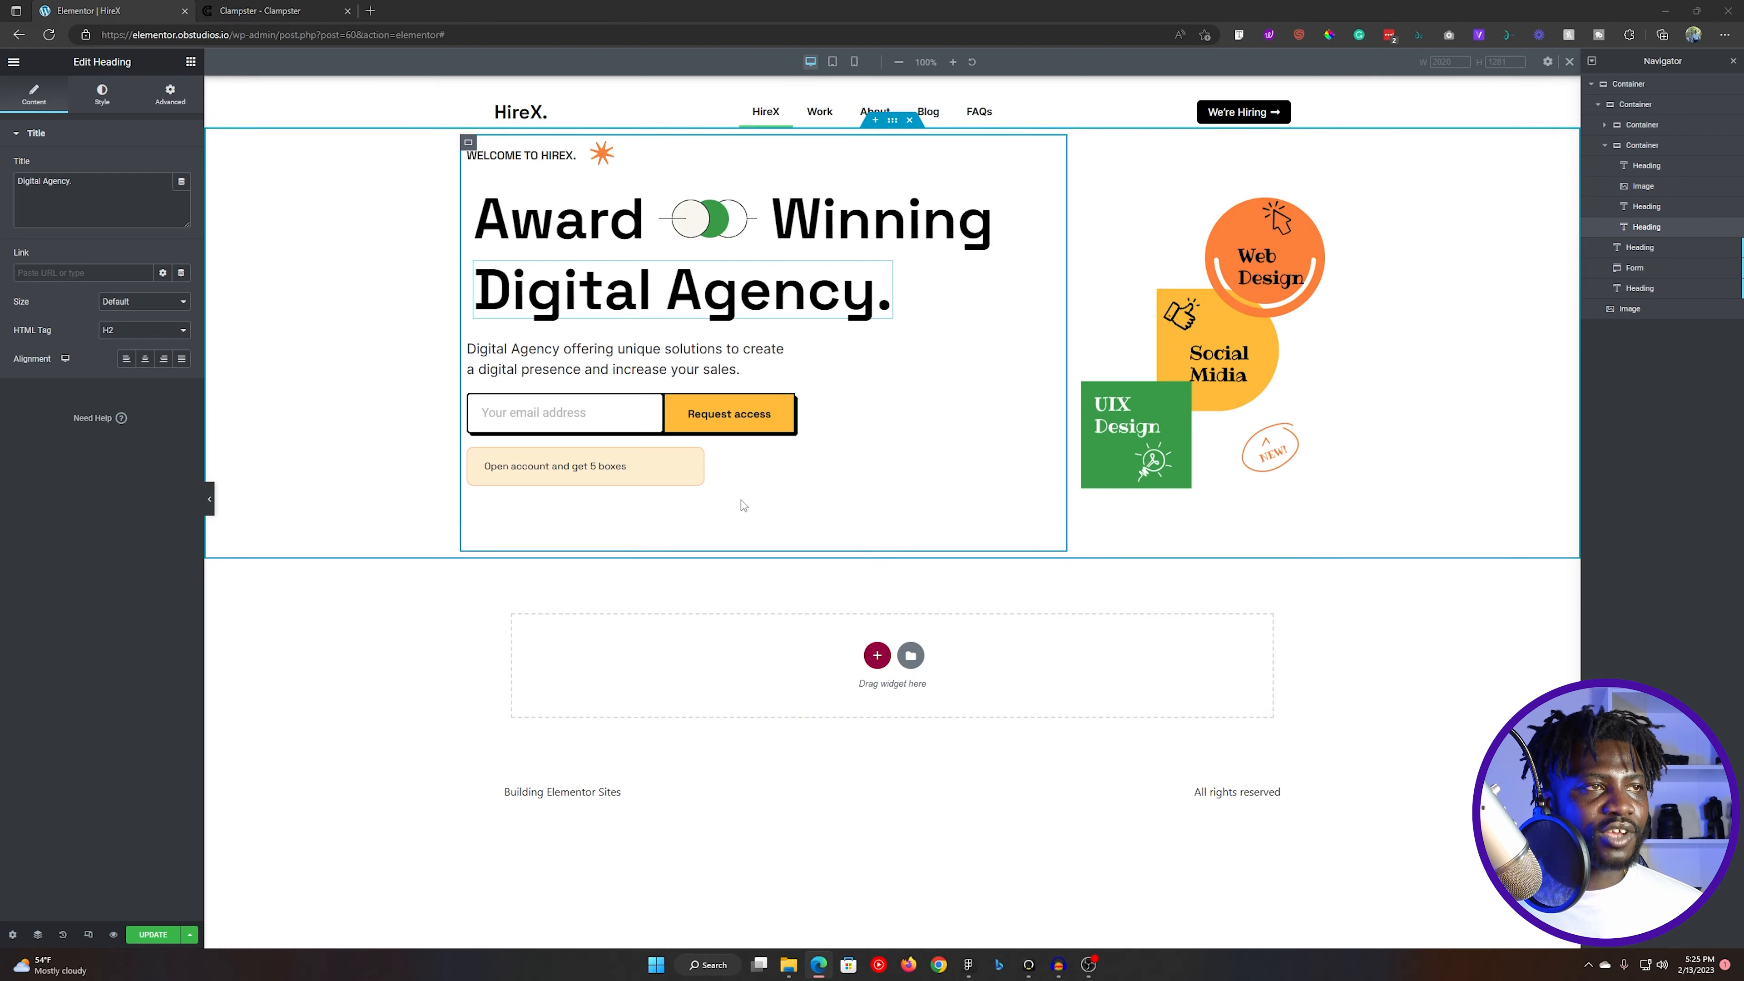
key("alt+Tab")
scroll(738, 498, "down", 4)
left_click(1475, 354)
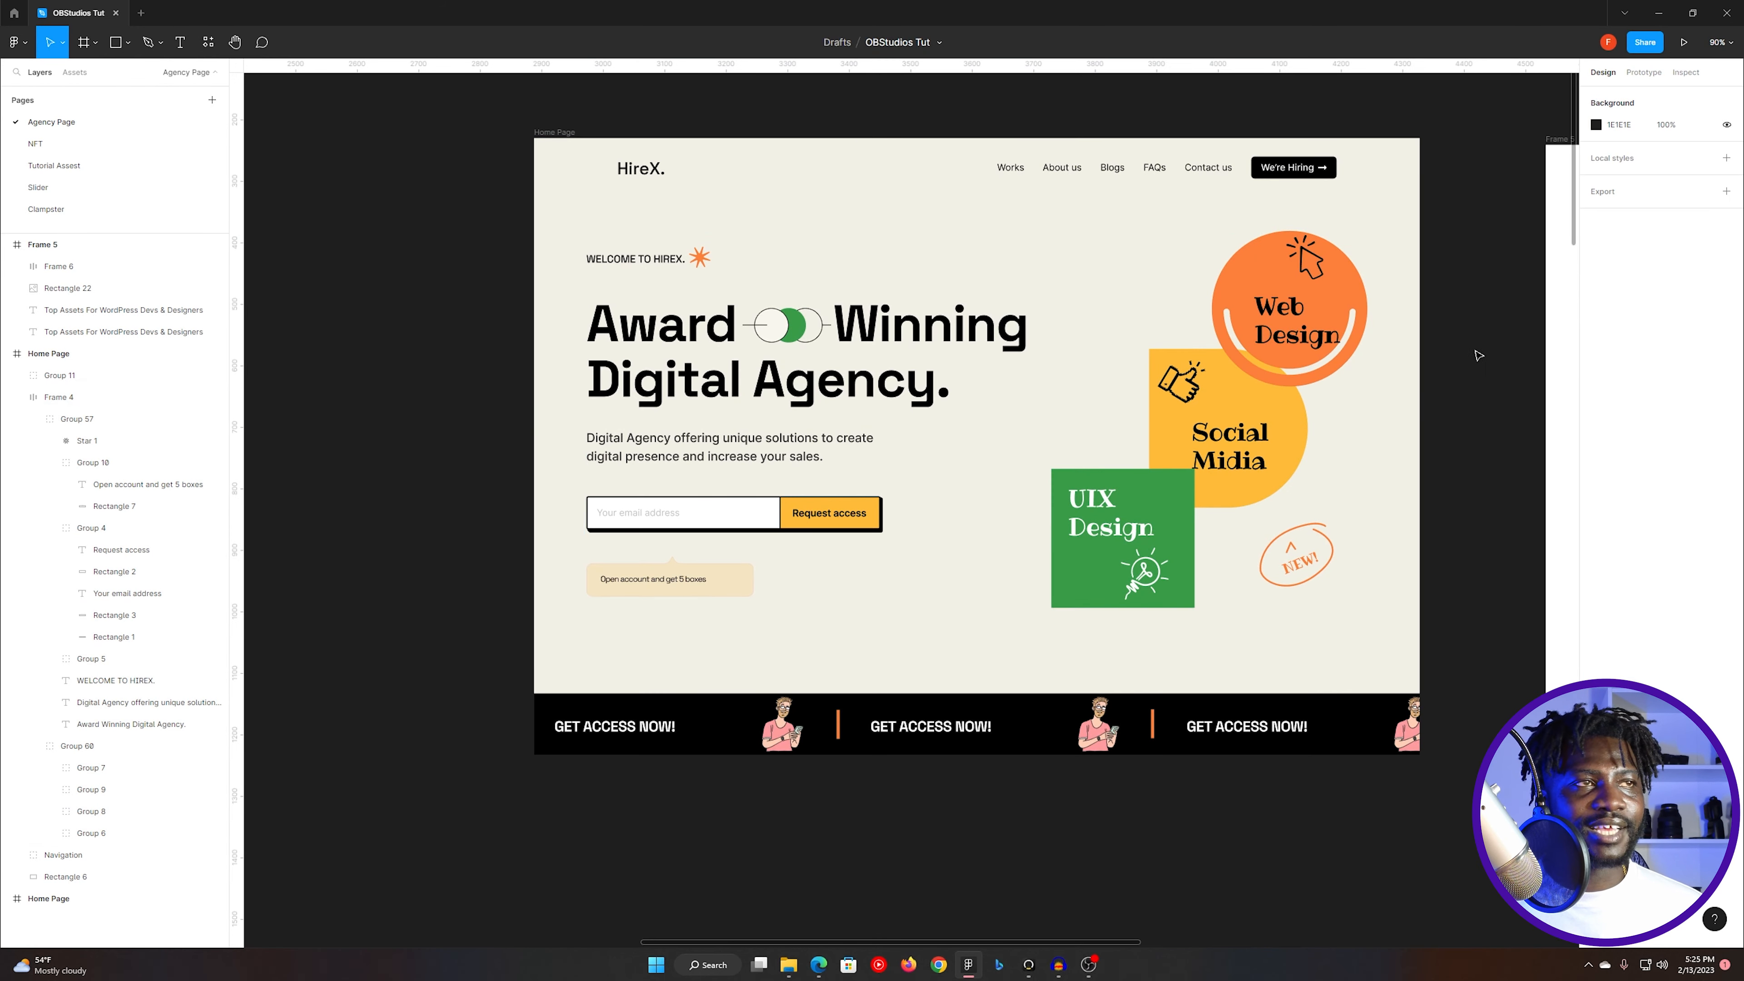
key("alt+Tab")
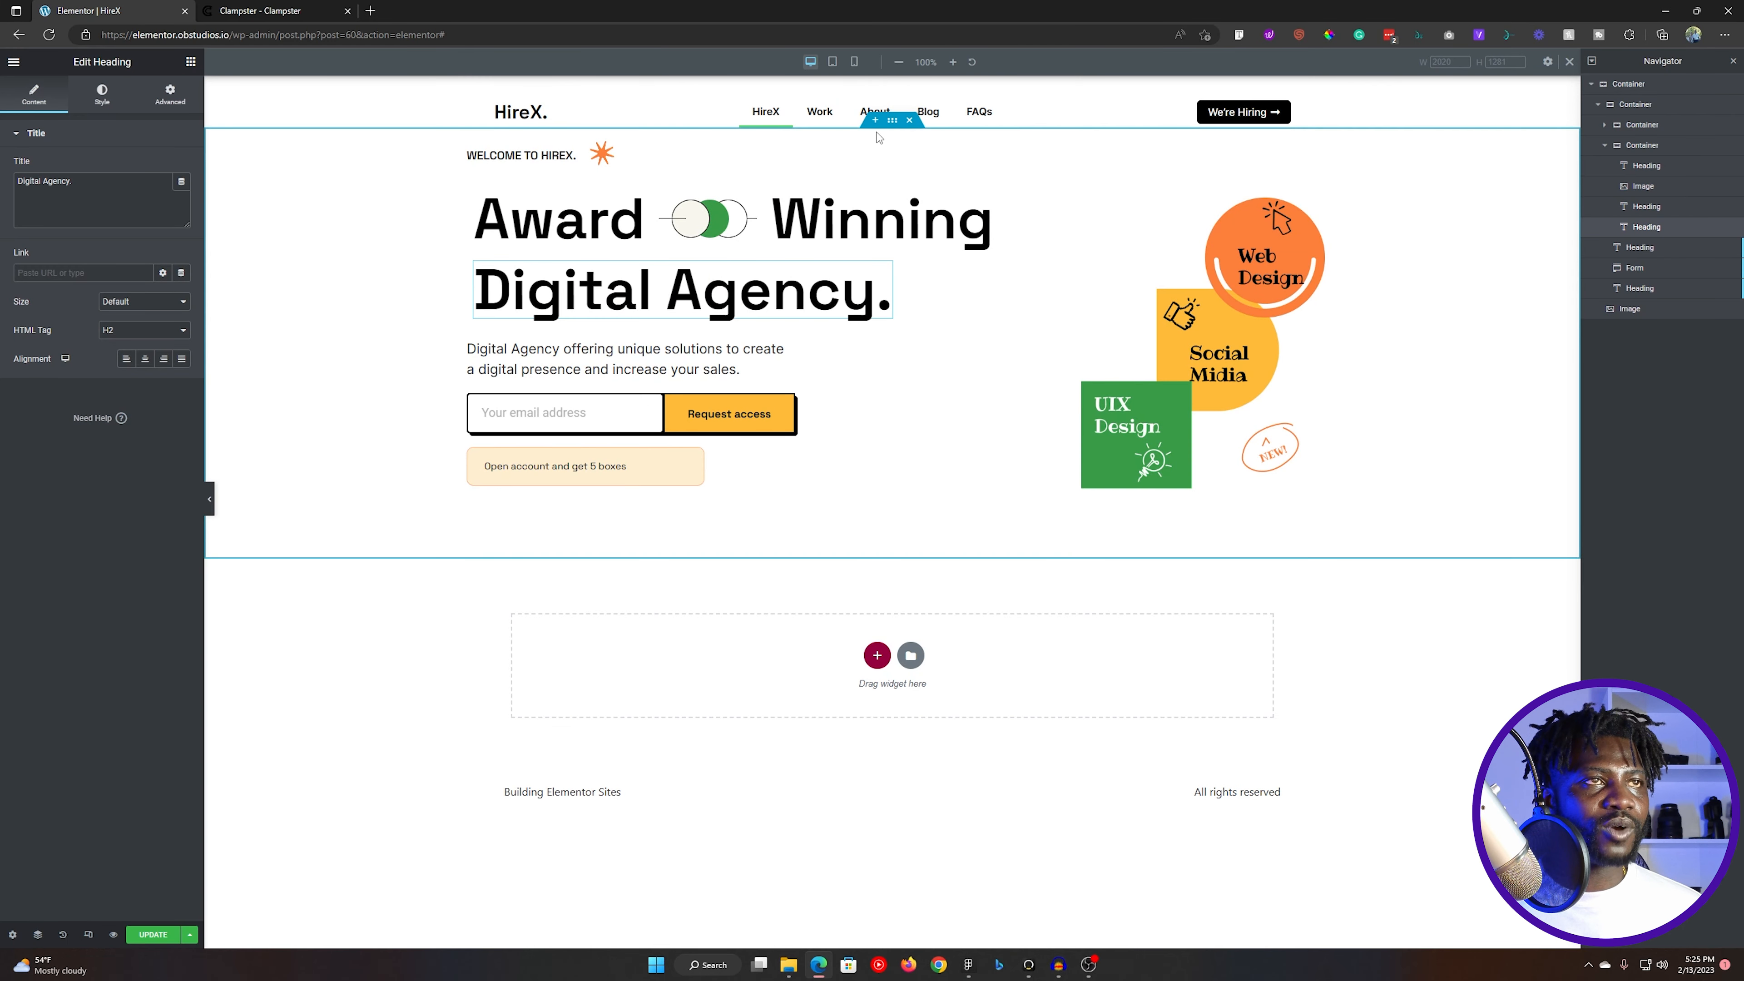
- Set the outer hero container's padding to 90 px above and below and 0 on both sides, and update the page
left_click(892, 121)
key("alt+Tab")
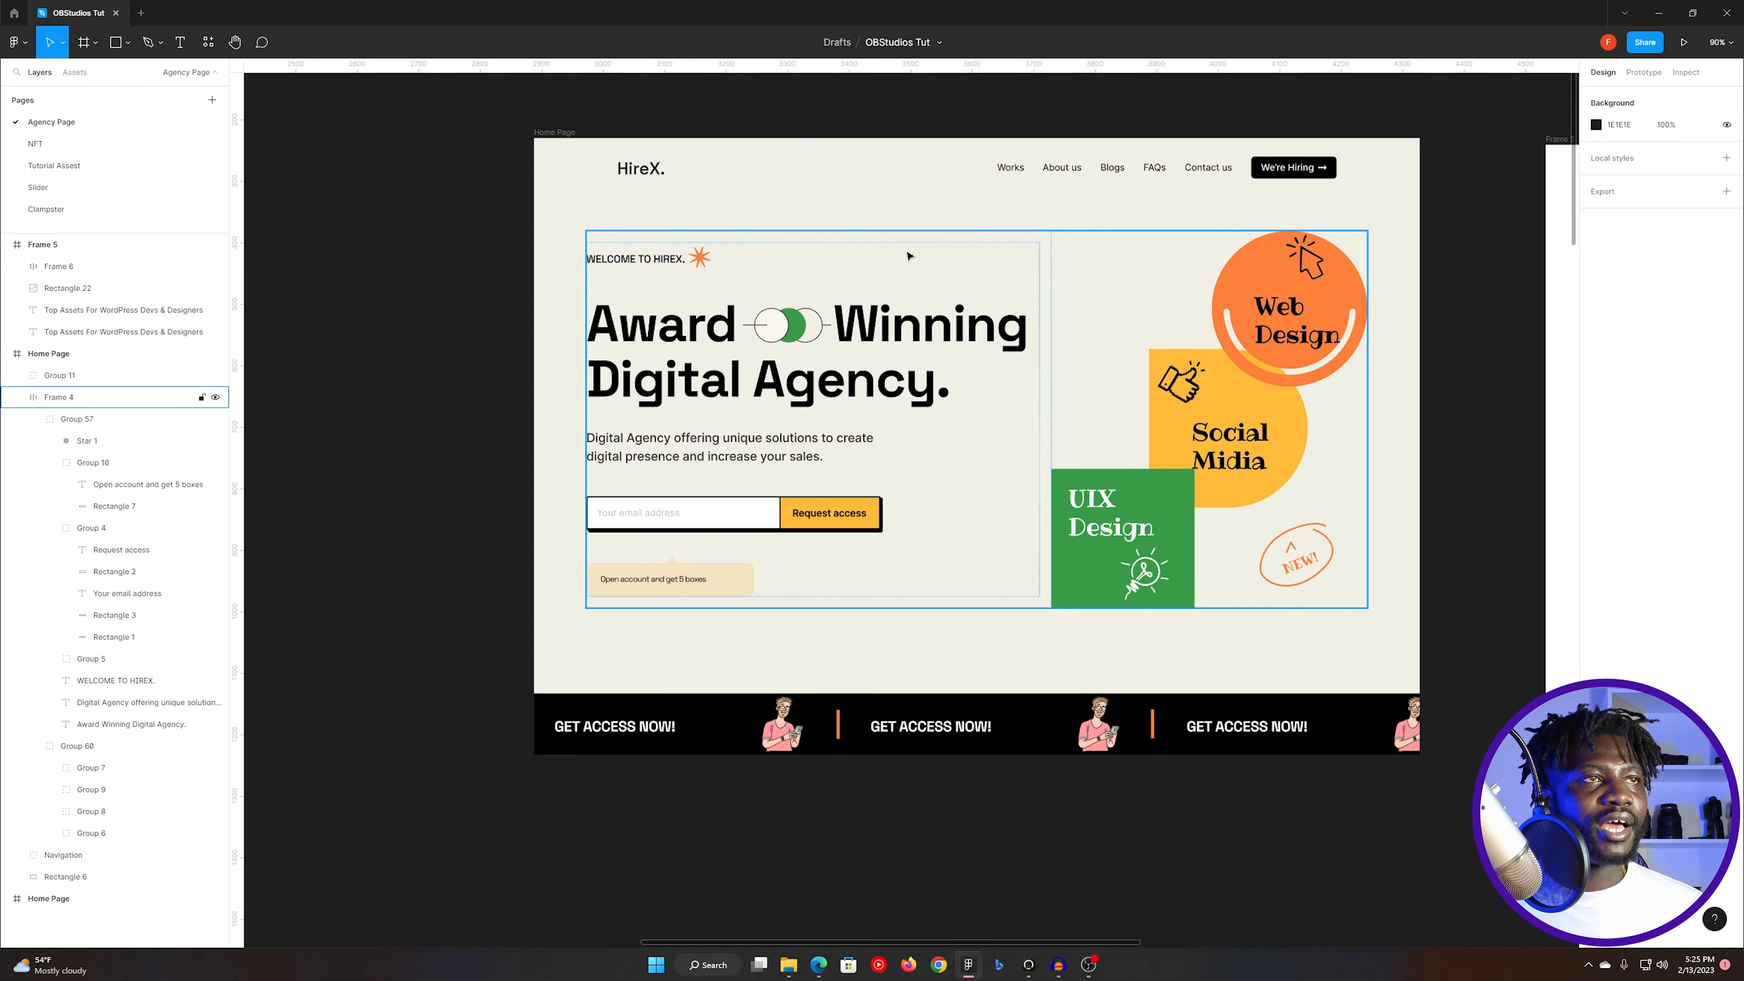
key("alt+Tab")
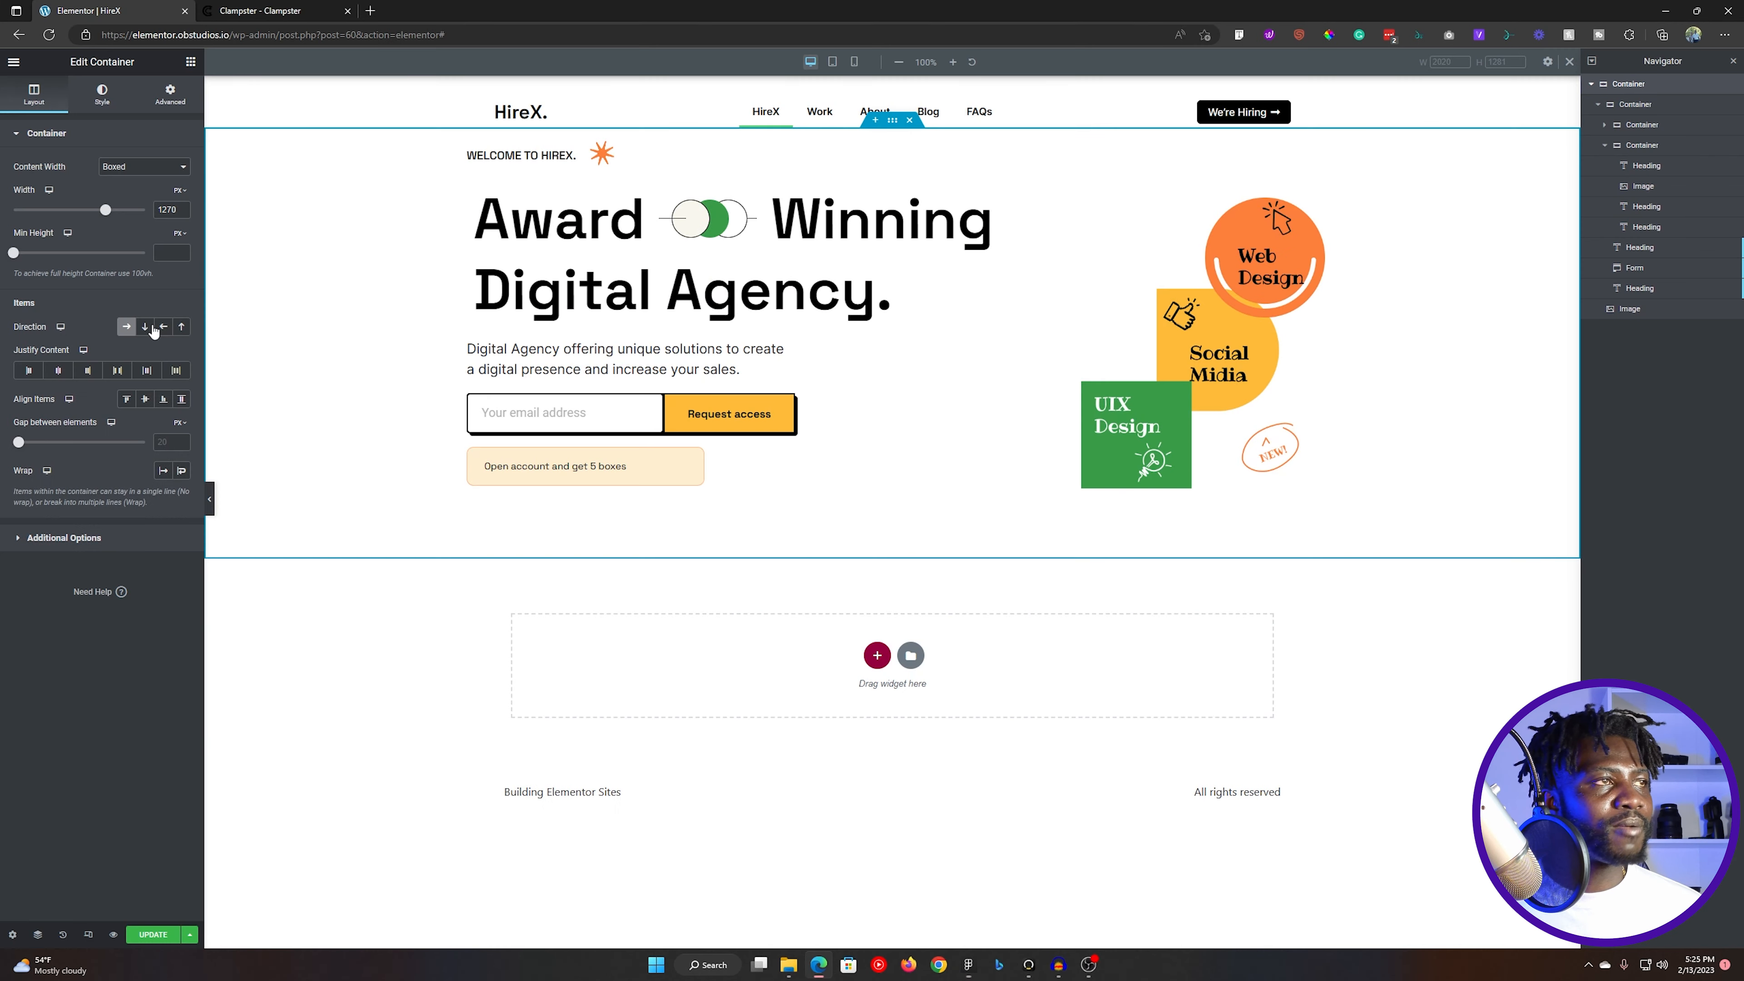
left_click(171, 97)
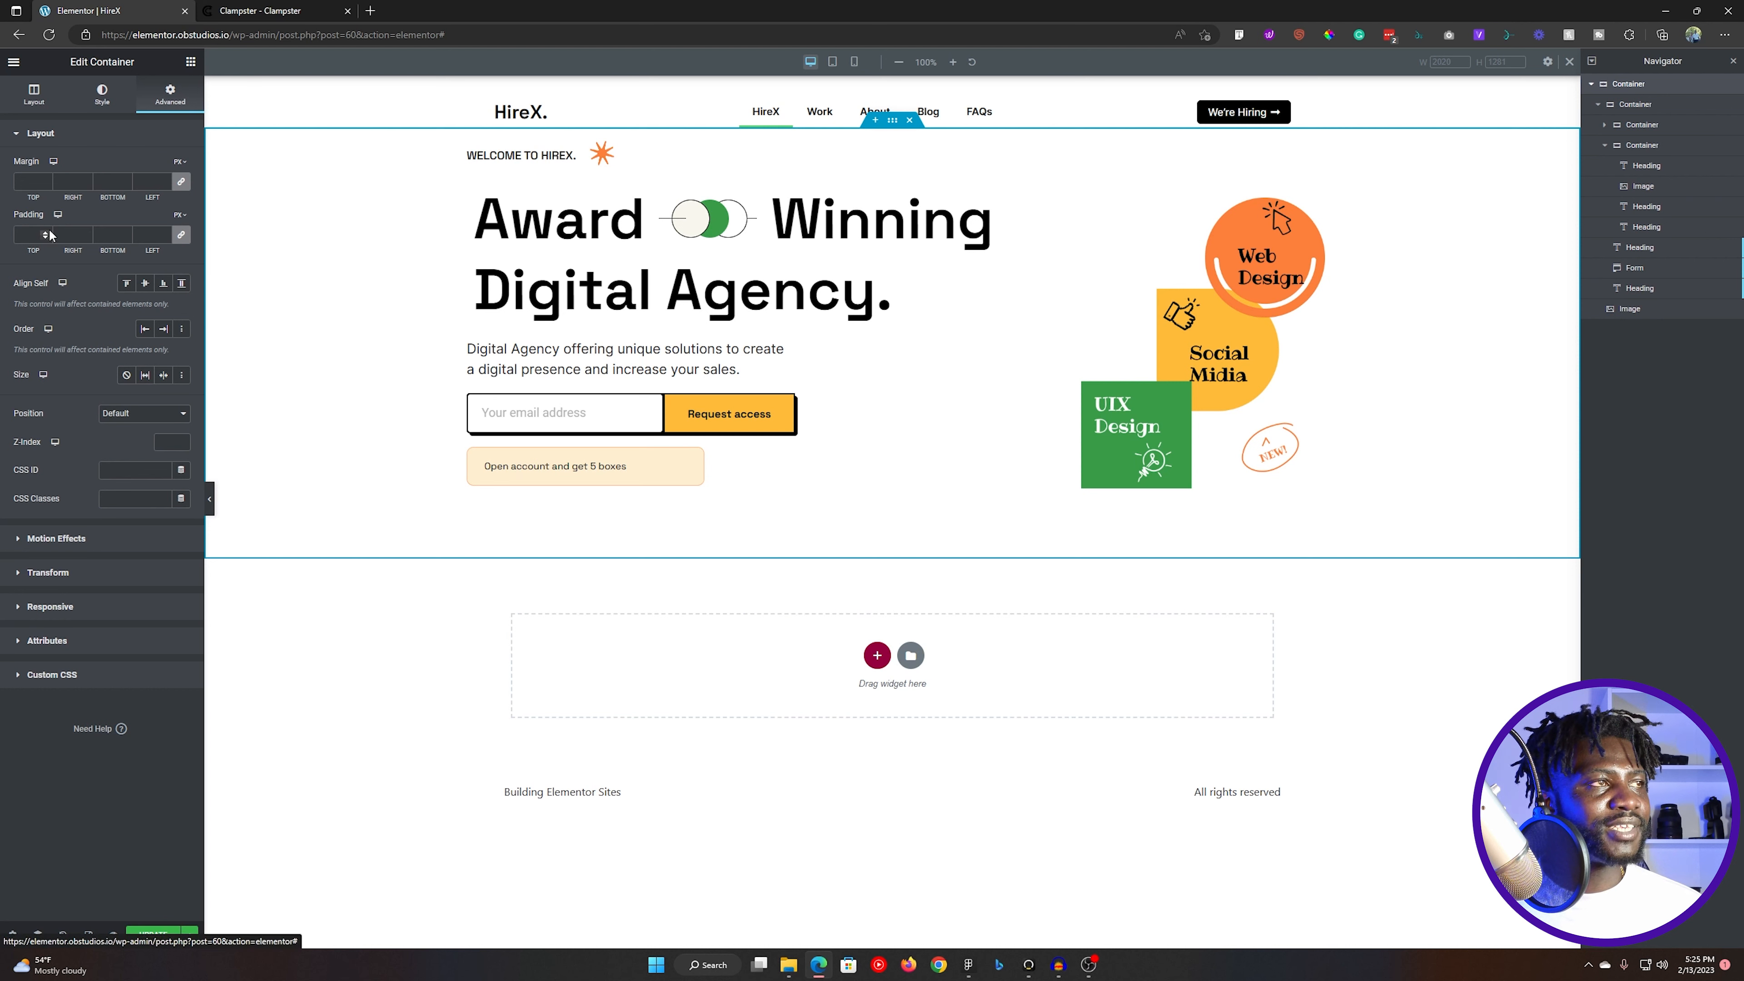
left_click(25, 234)
type("90")
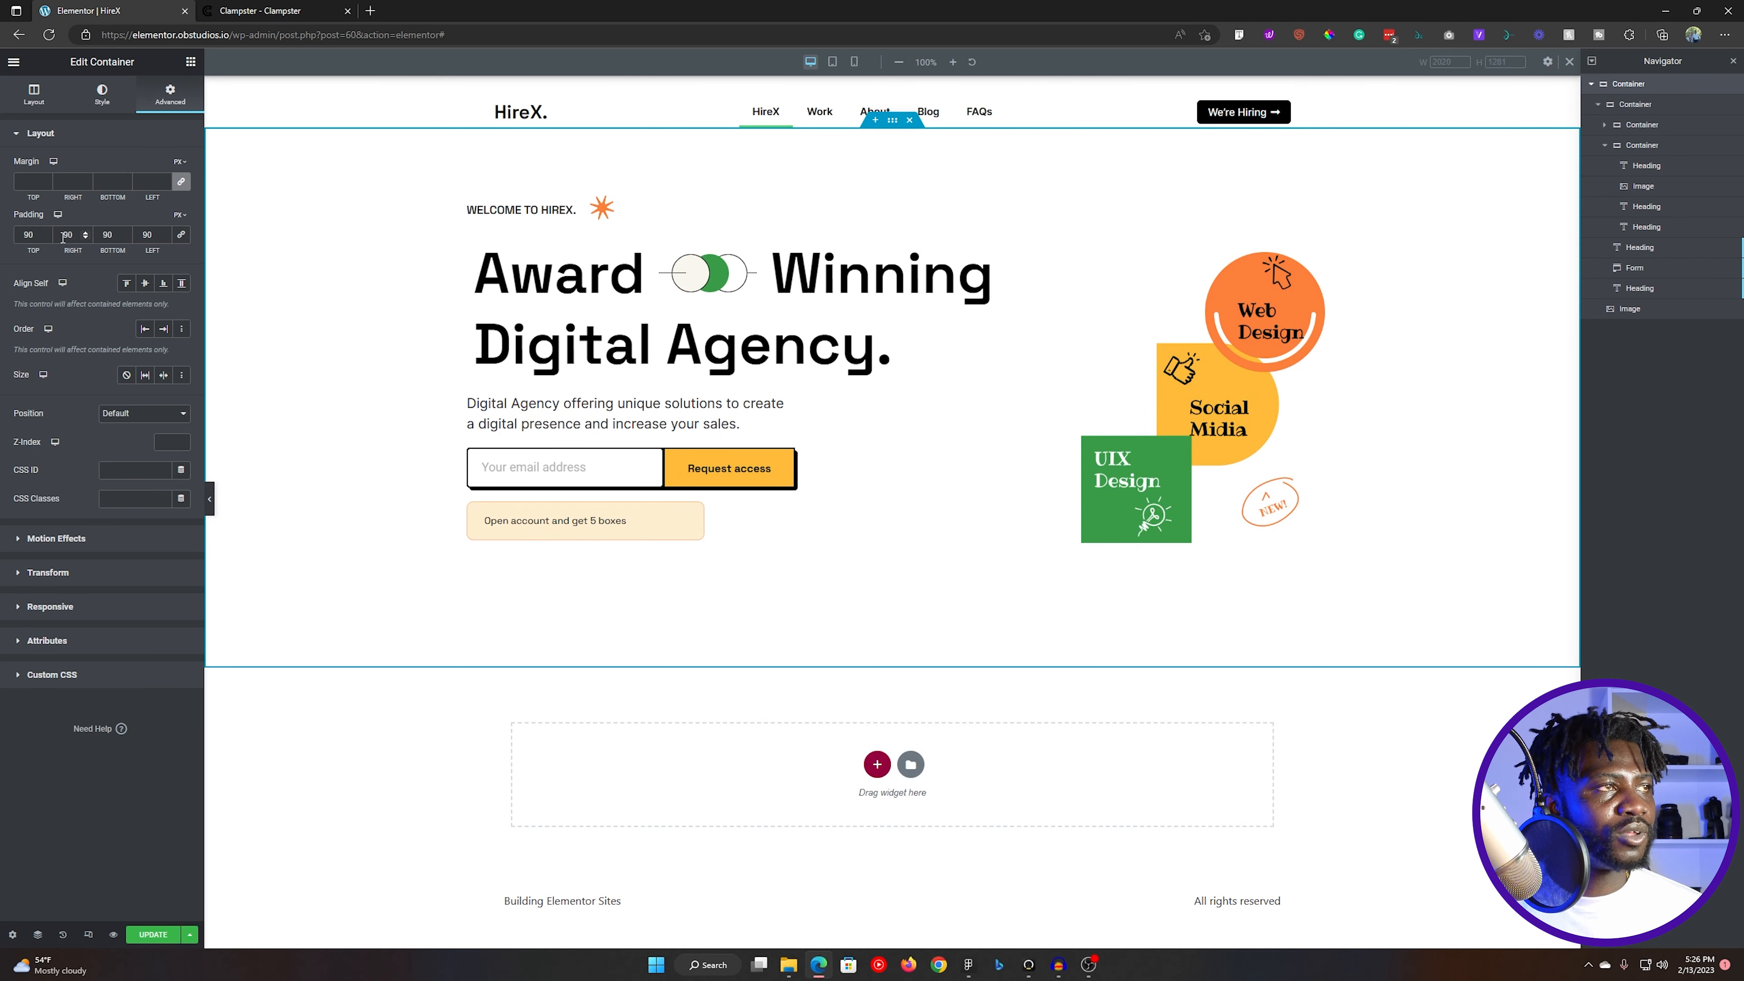
type("0")
key("Tab")
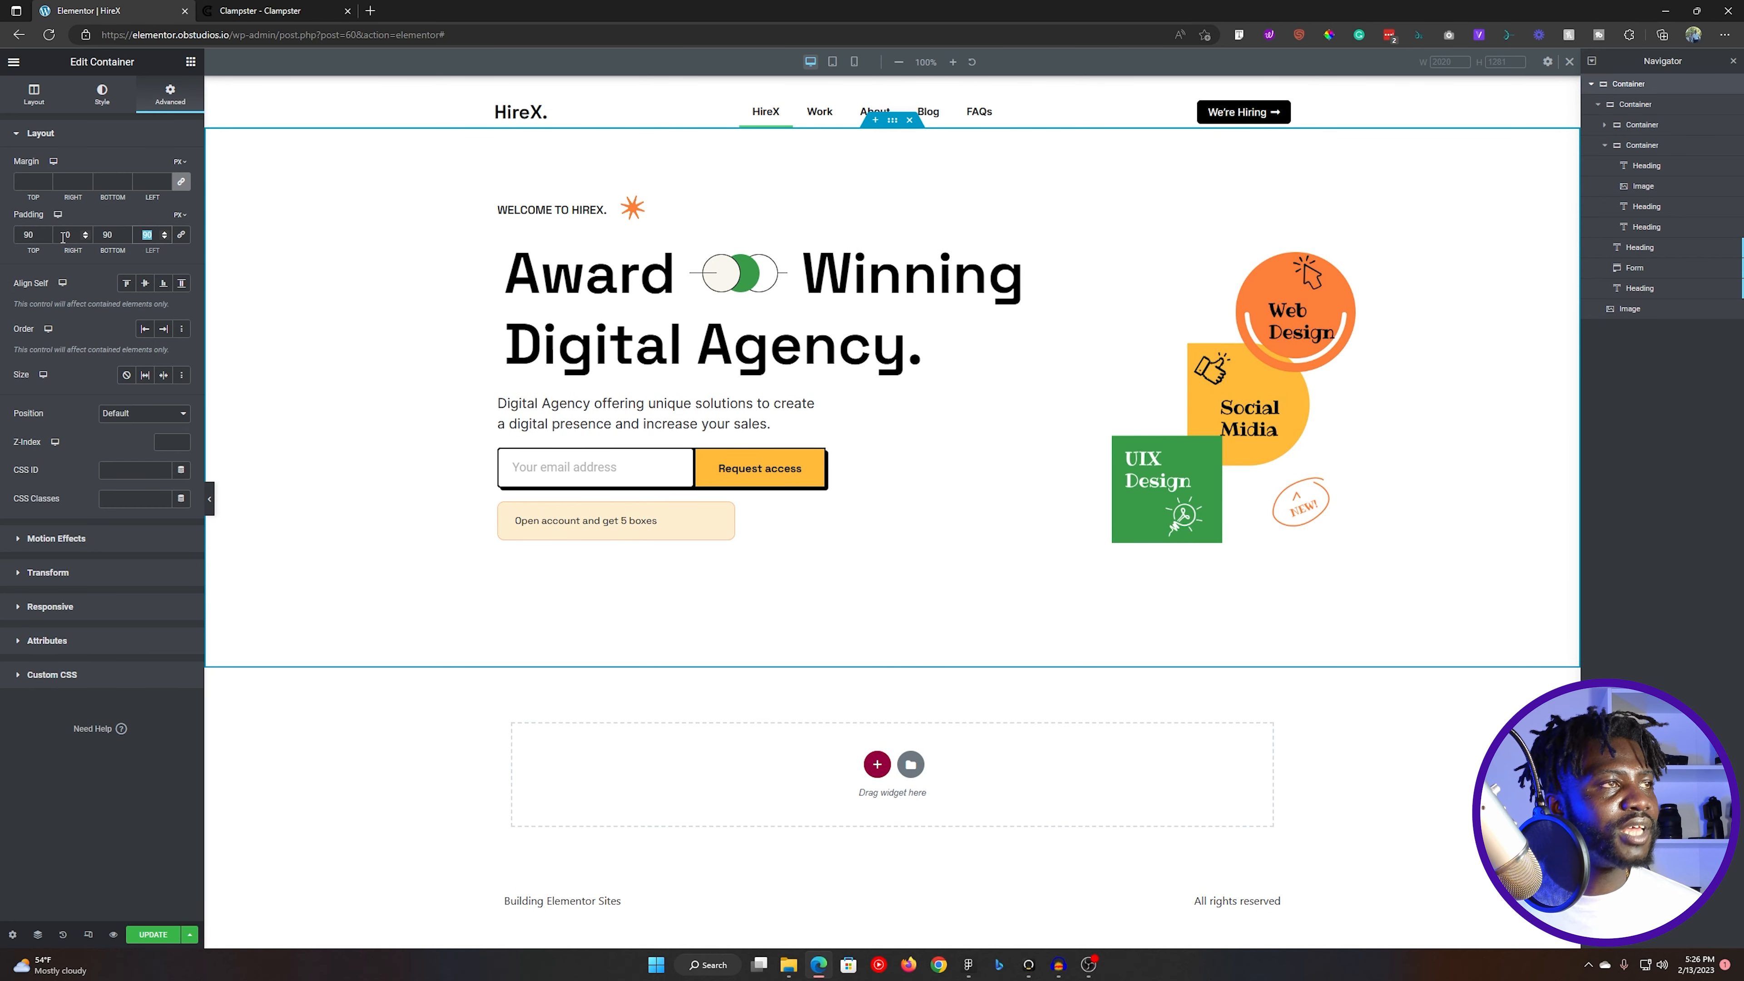
type("0")
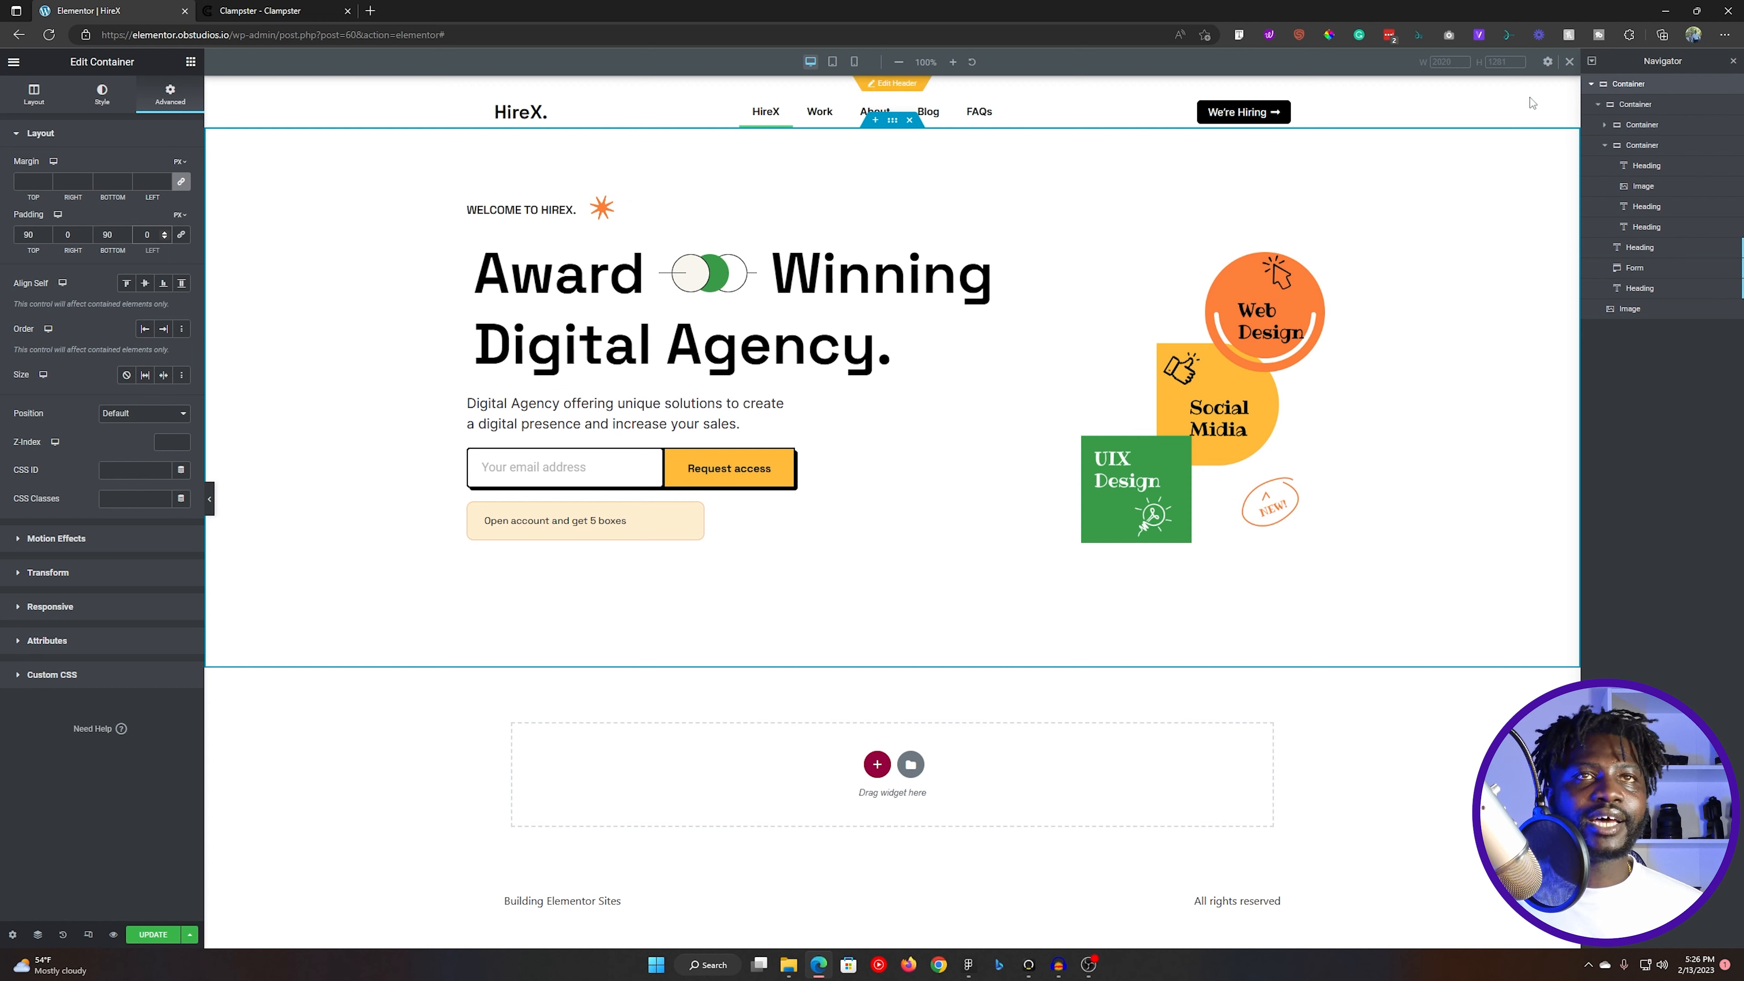
left_click(152, 934)
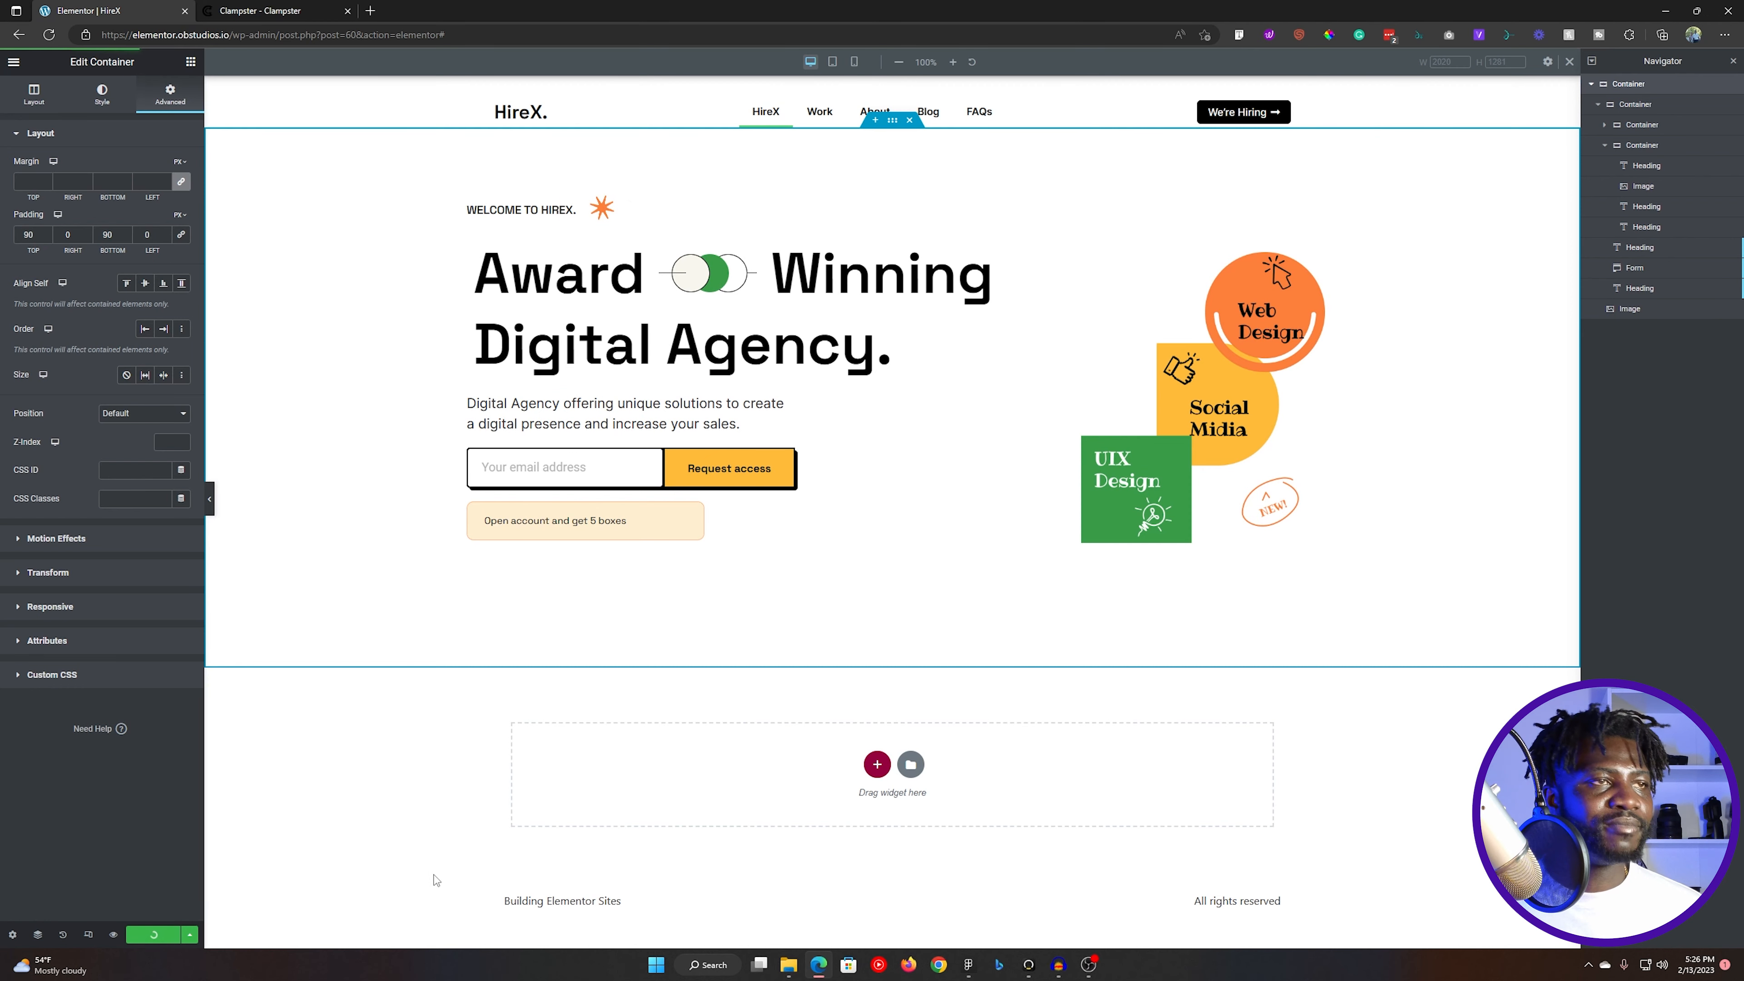
- Switch to Figma and copy the fill colour F9F7EE of the Home Page frame
key("alt+Tab")
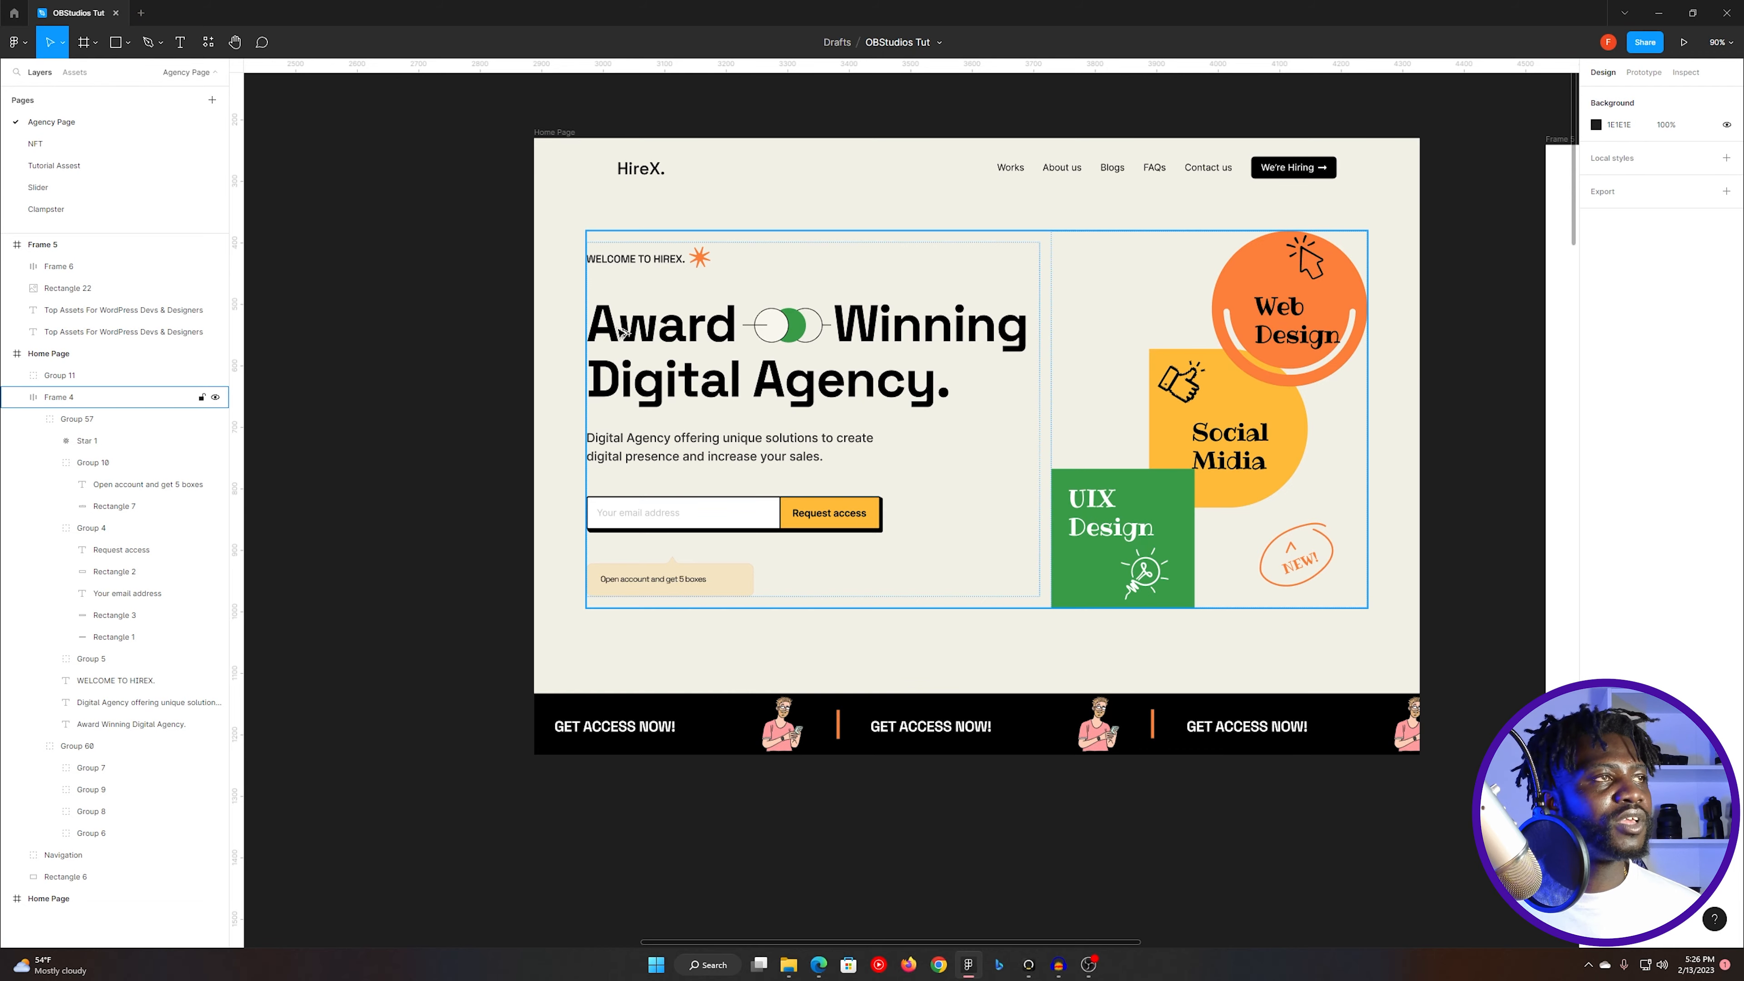
key("alt+Tab")
left_click(15, 62)
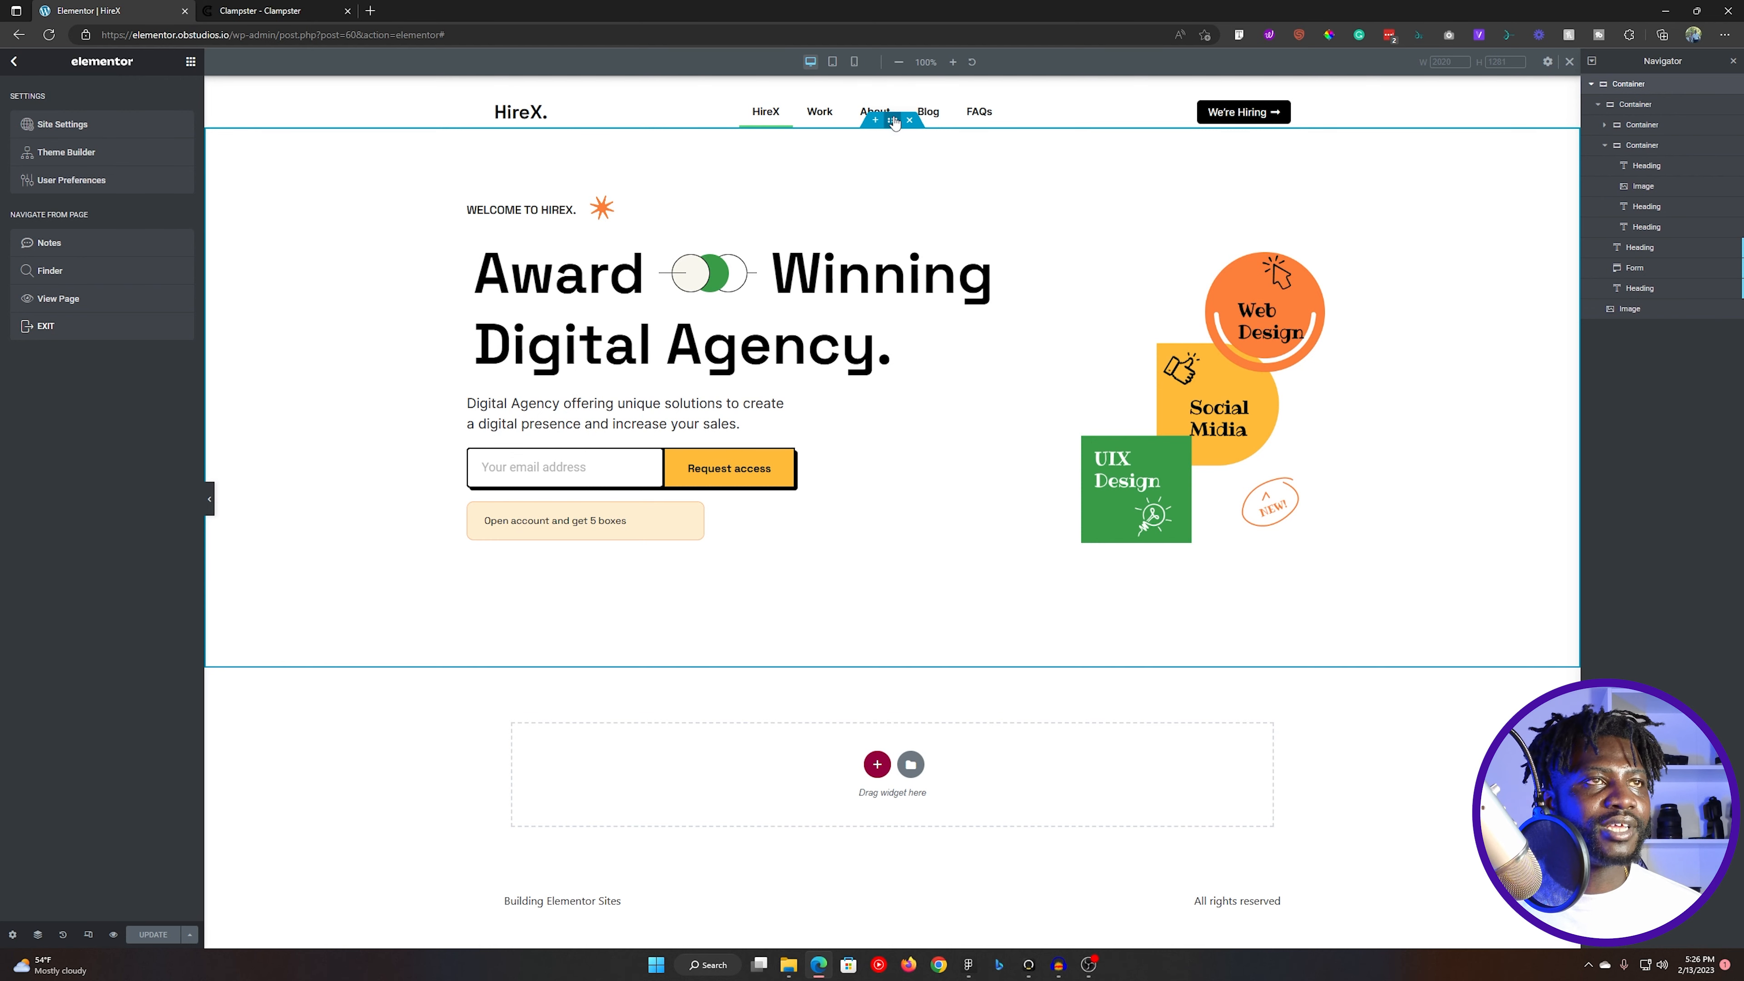
key("alt+Tab")
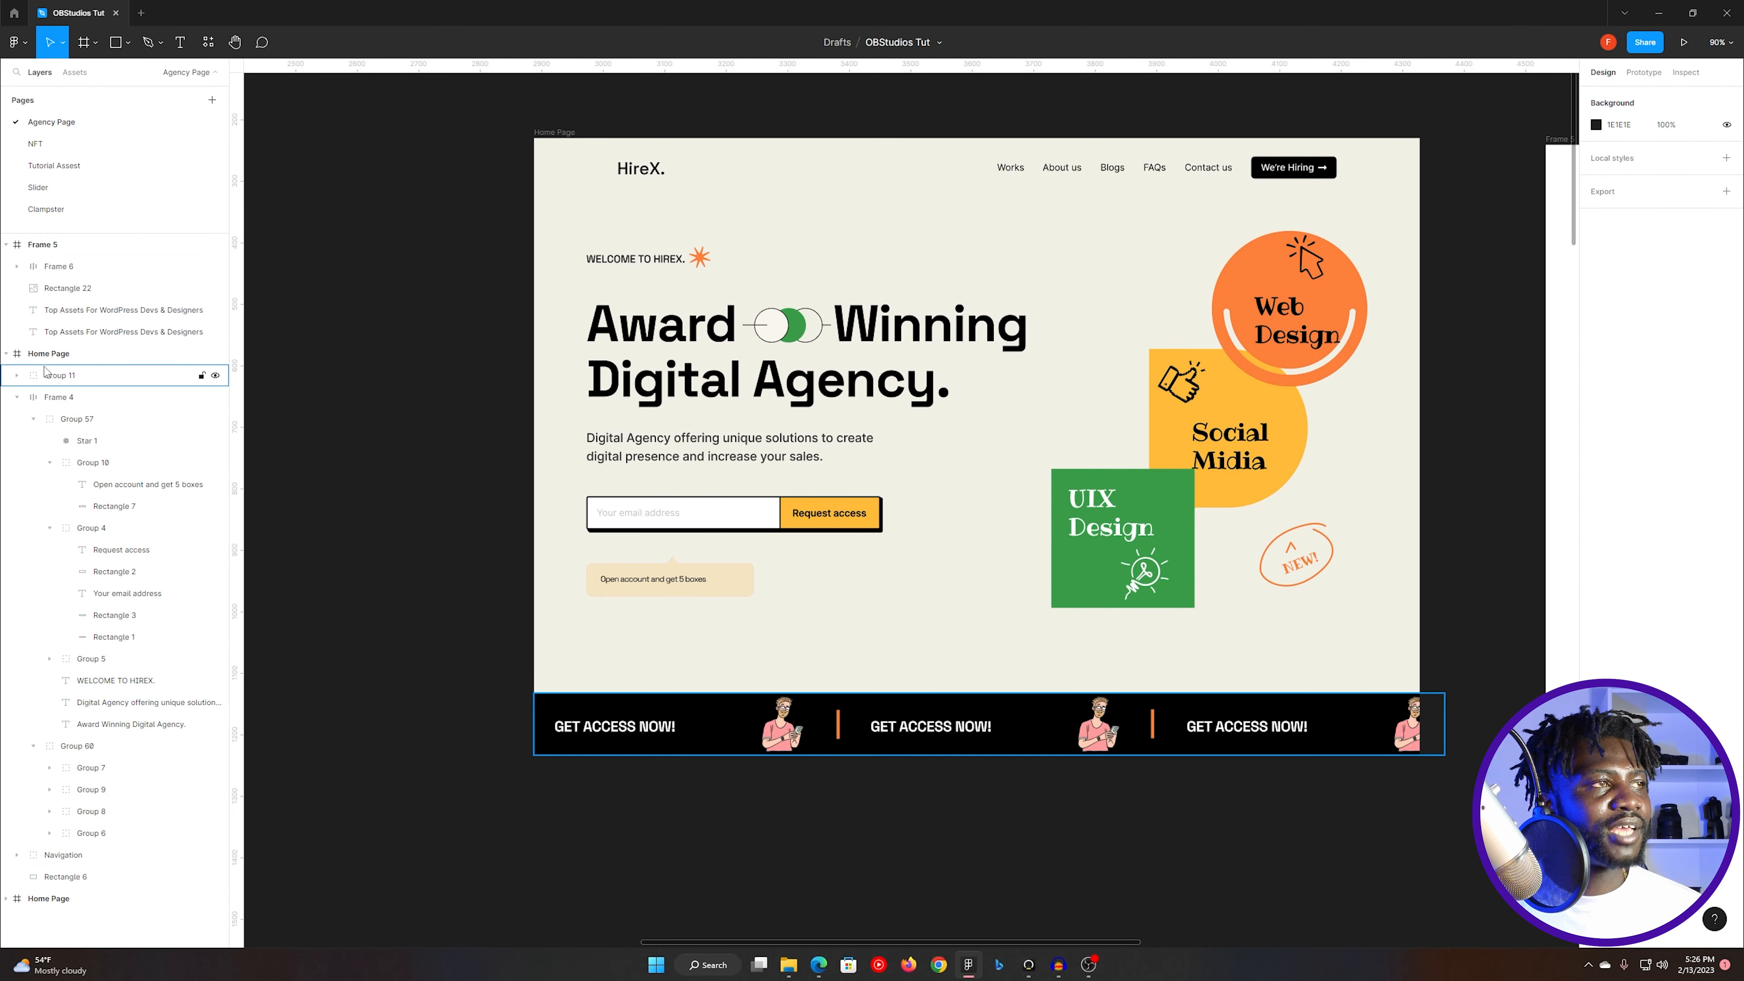
left_click(60, 355)
left_click(1626, 417)
key("ctrl+c")
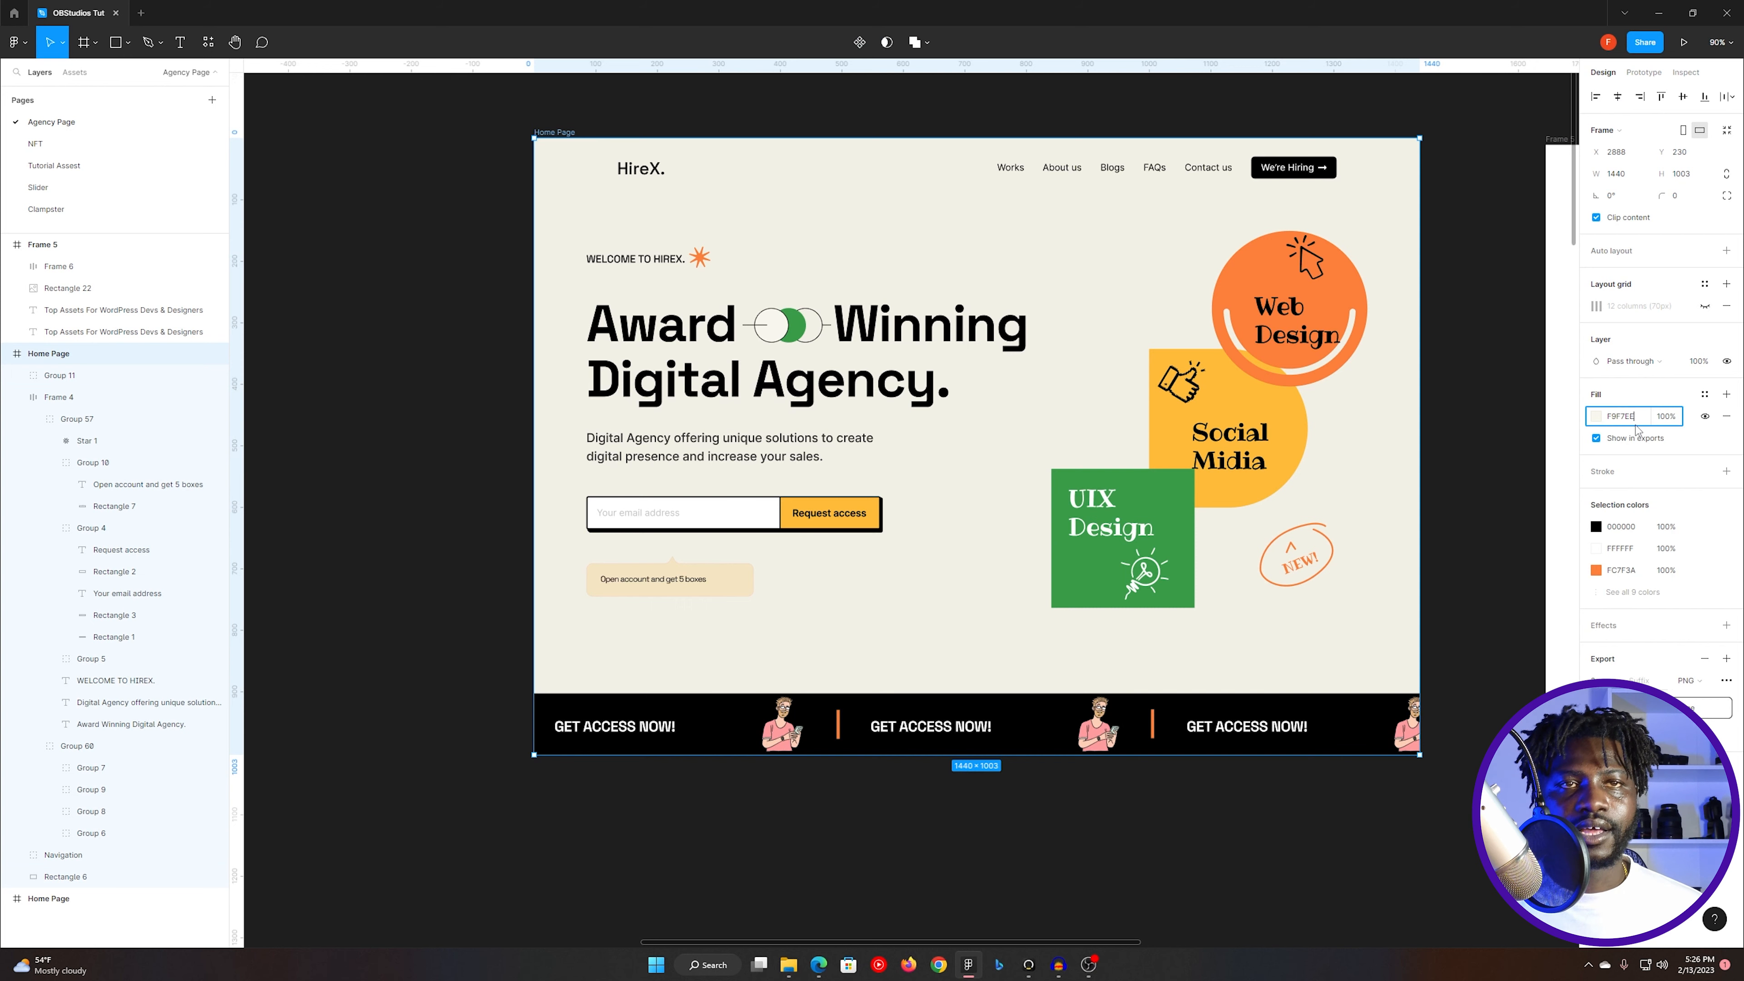
- Return to Elementor, give the outer hero container a classic background in the copied colour F9F7EE, and update the page
key("alt+Tab")
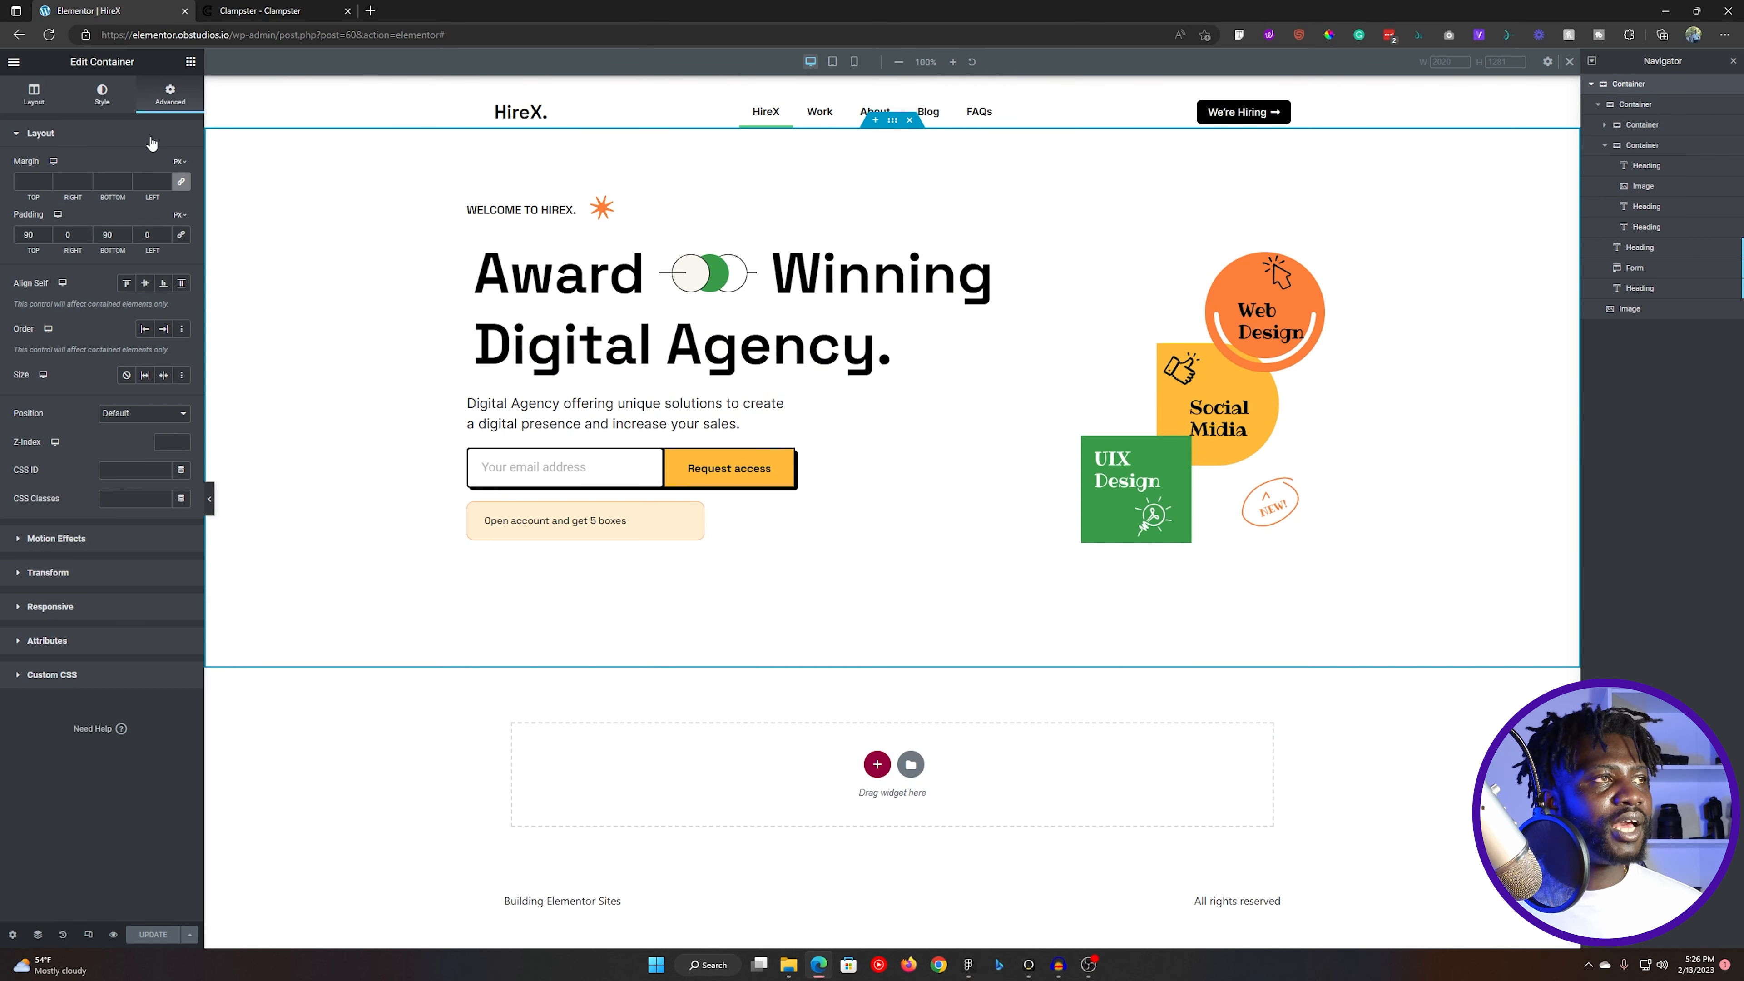
left_click(66, 132)
left_click(102, 94)
left_click(126, 196)
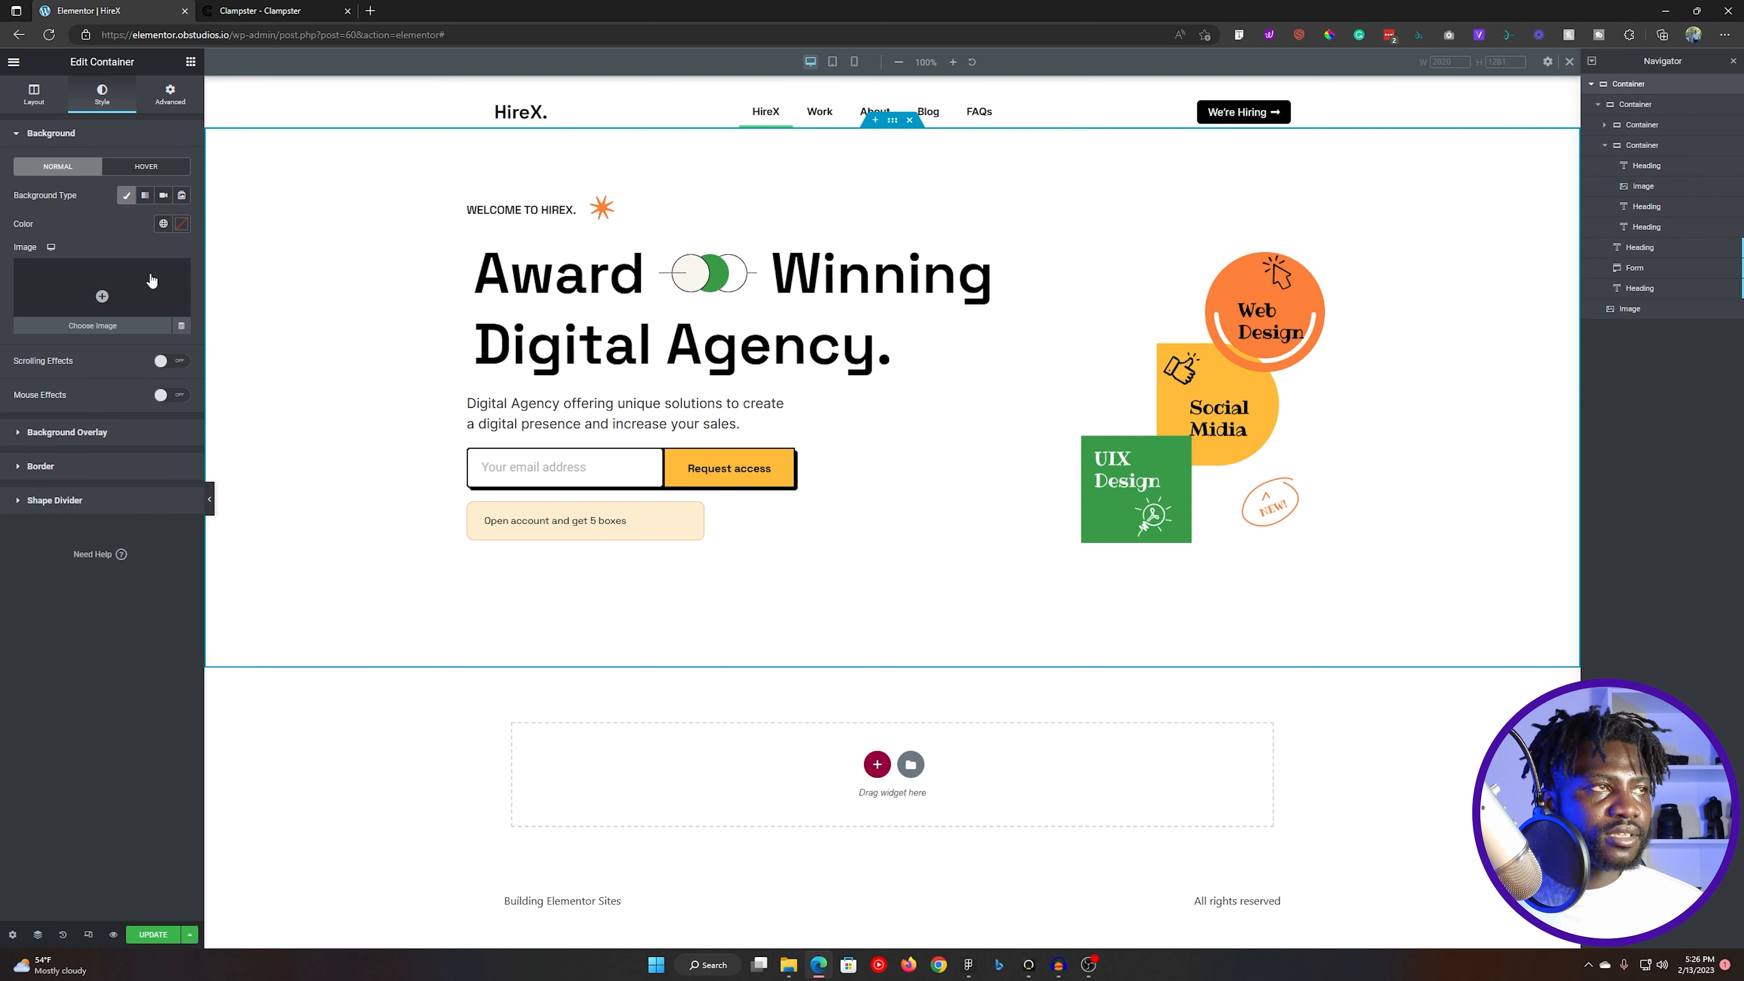
left_click(181, 223)
key("ctrl+v")
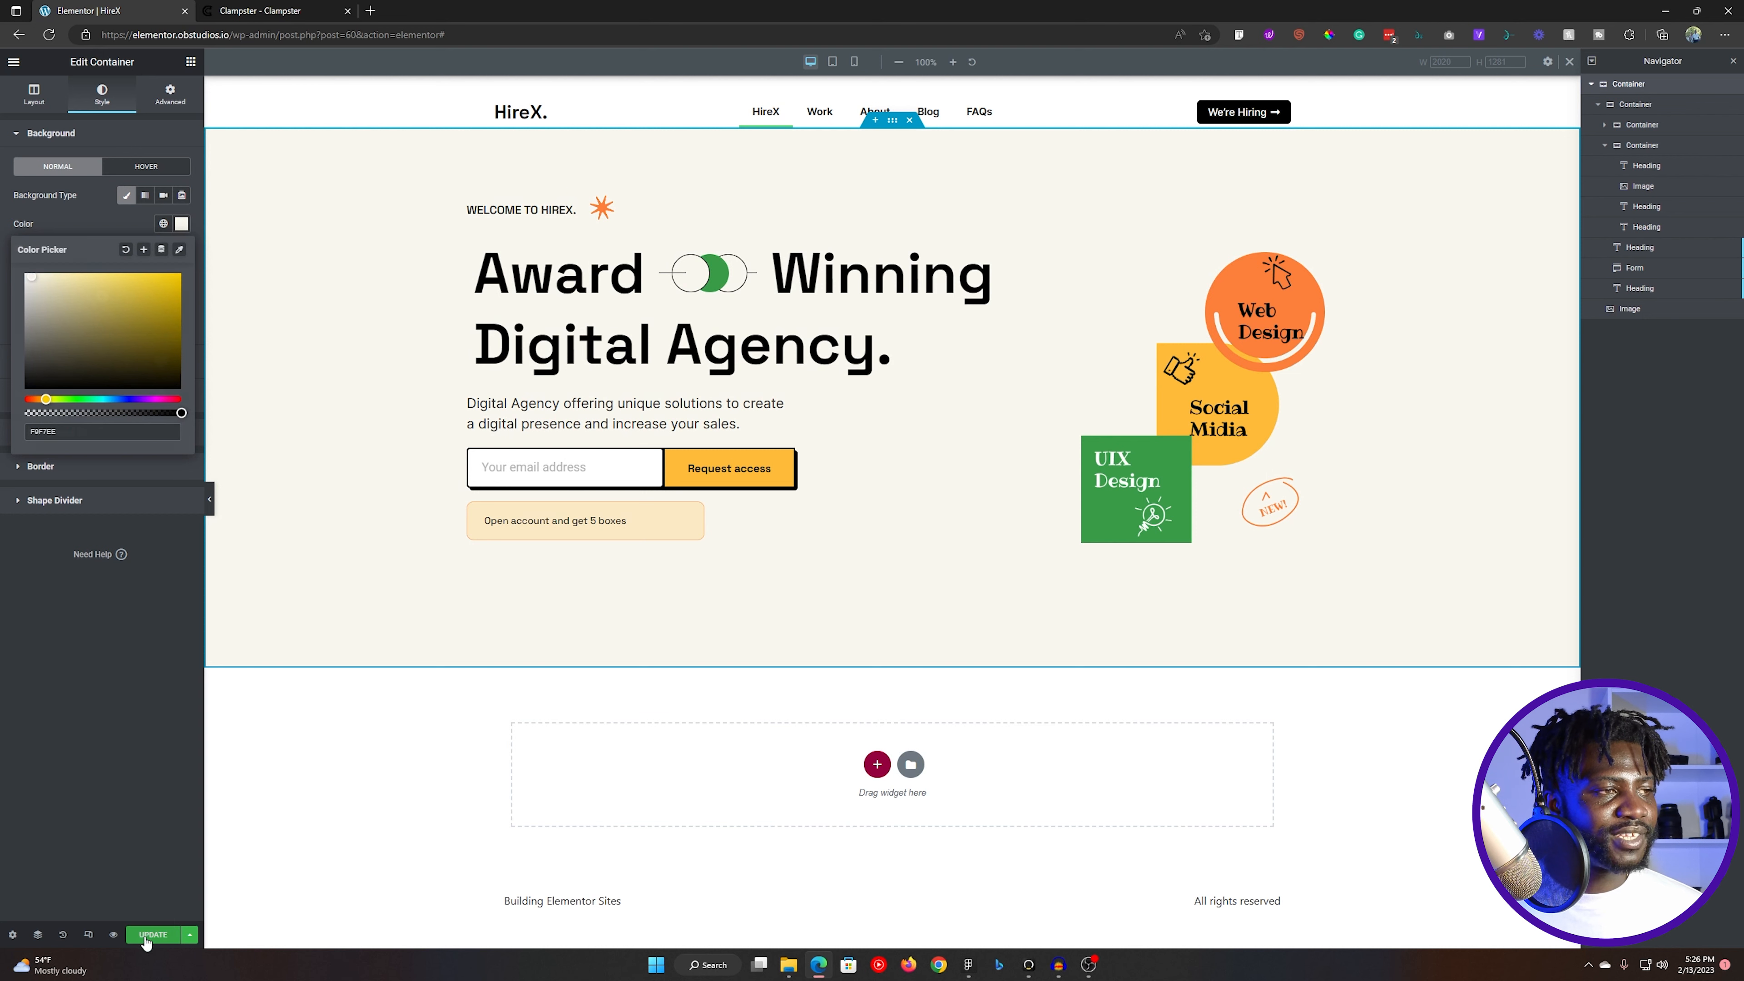
left_click(152, 934)
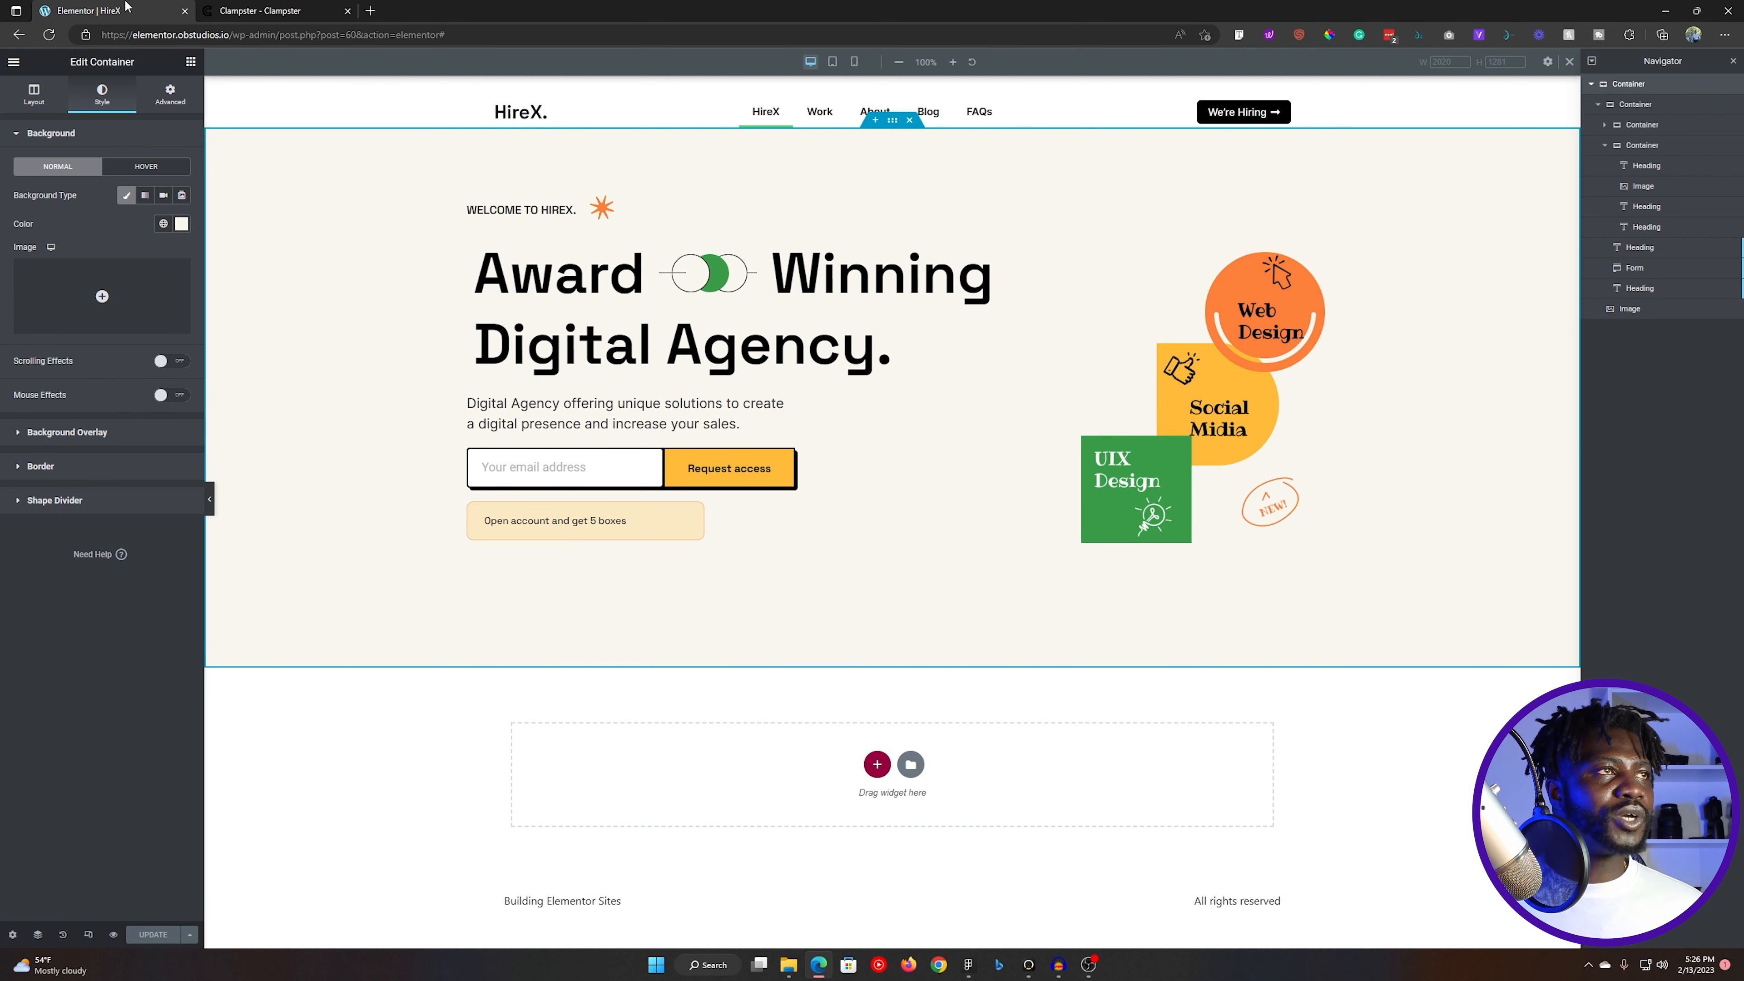
- Compare with the Figma design, switch Elementor to the tablet preview and set the hero text container's width to 100%
key("alt+Tab")
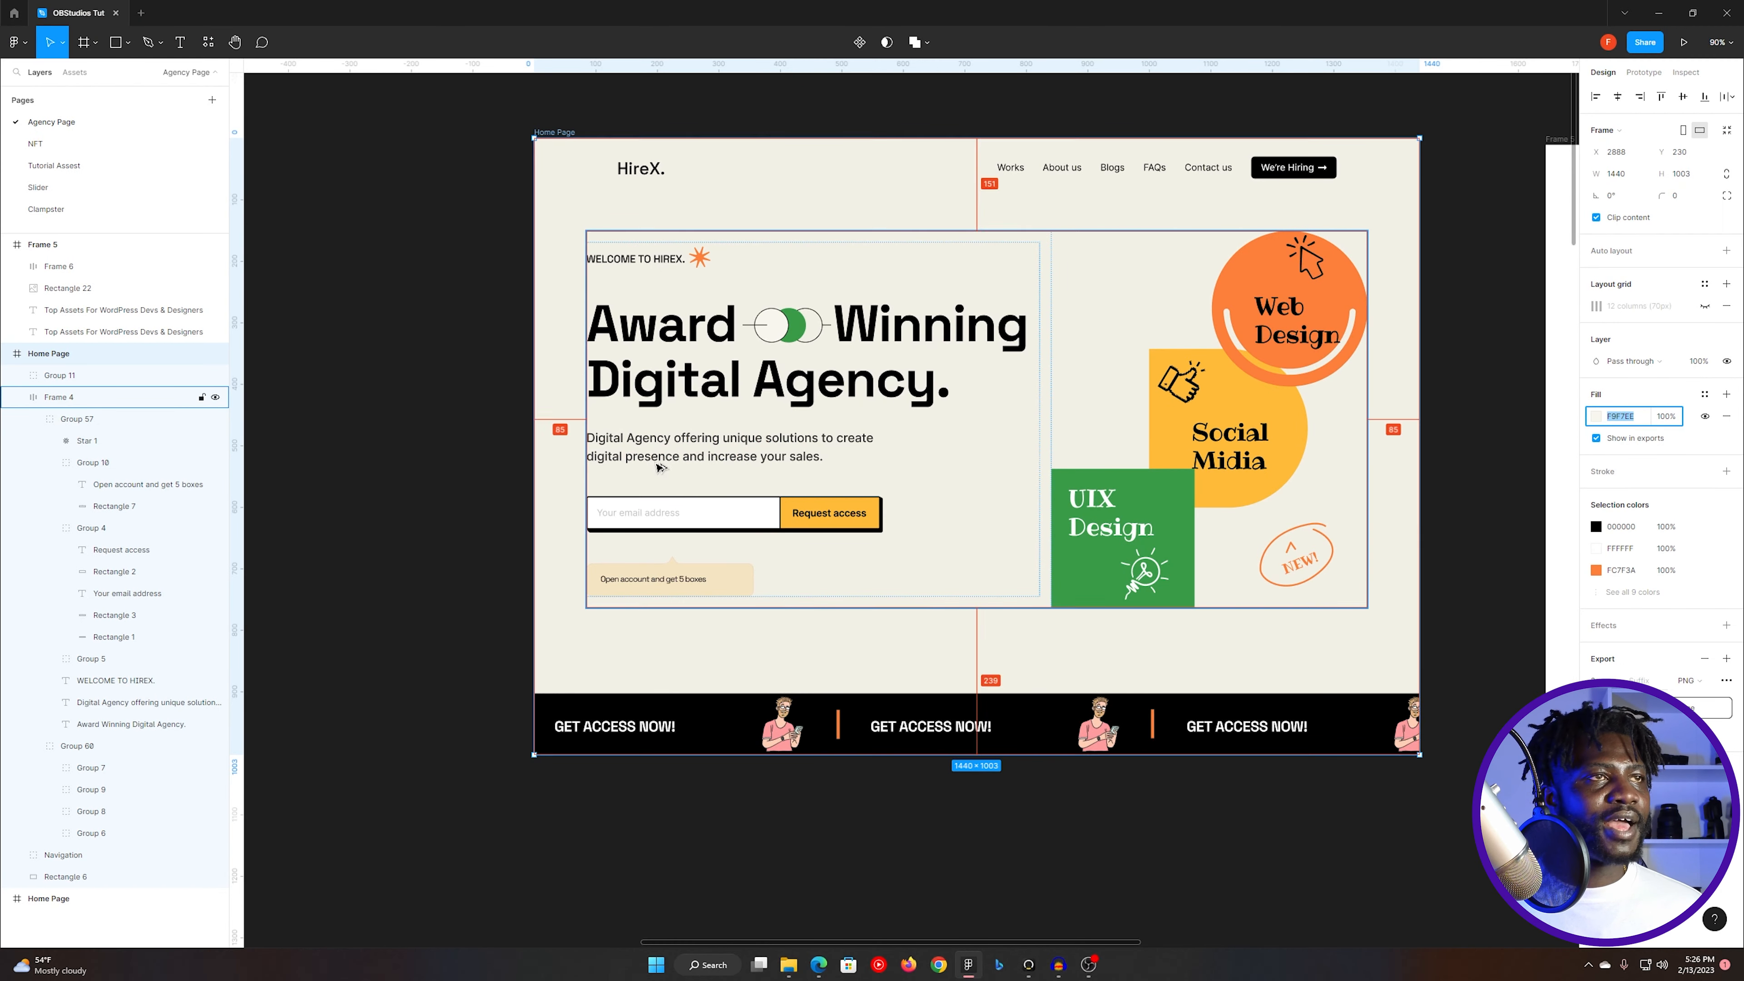
key("alt+Tab")
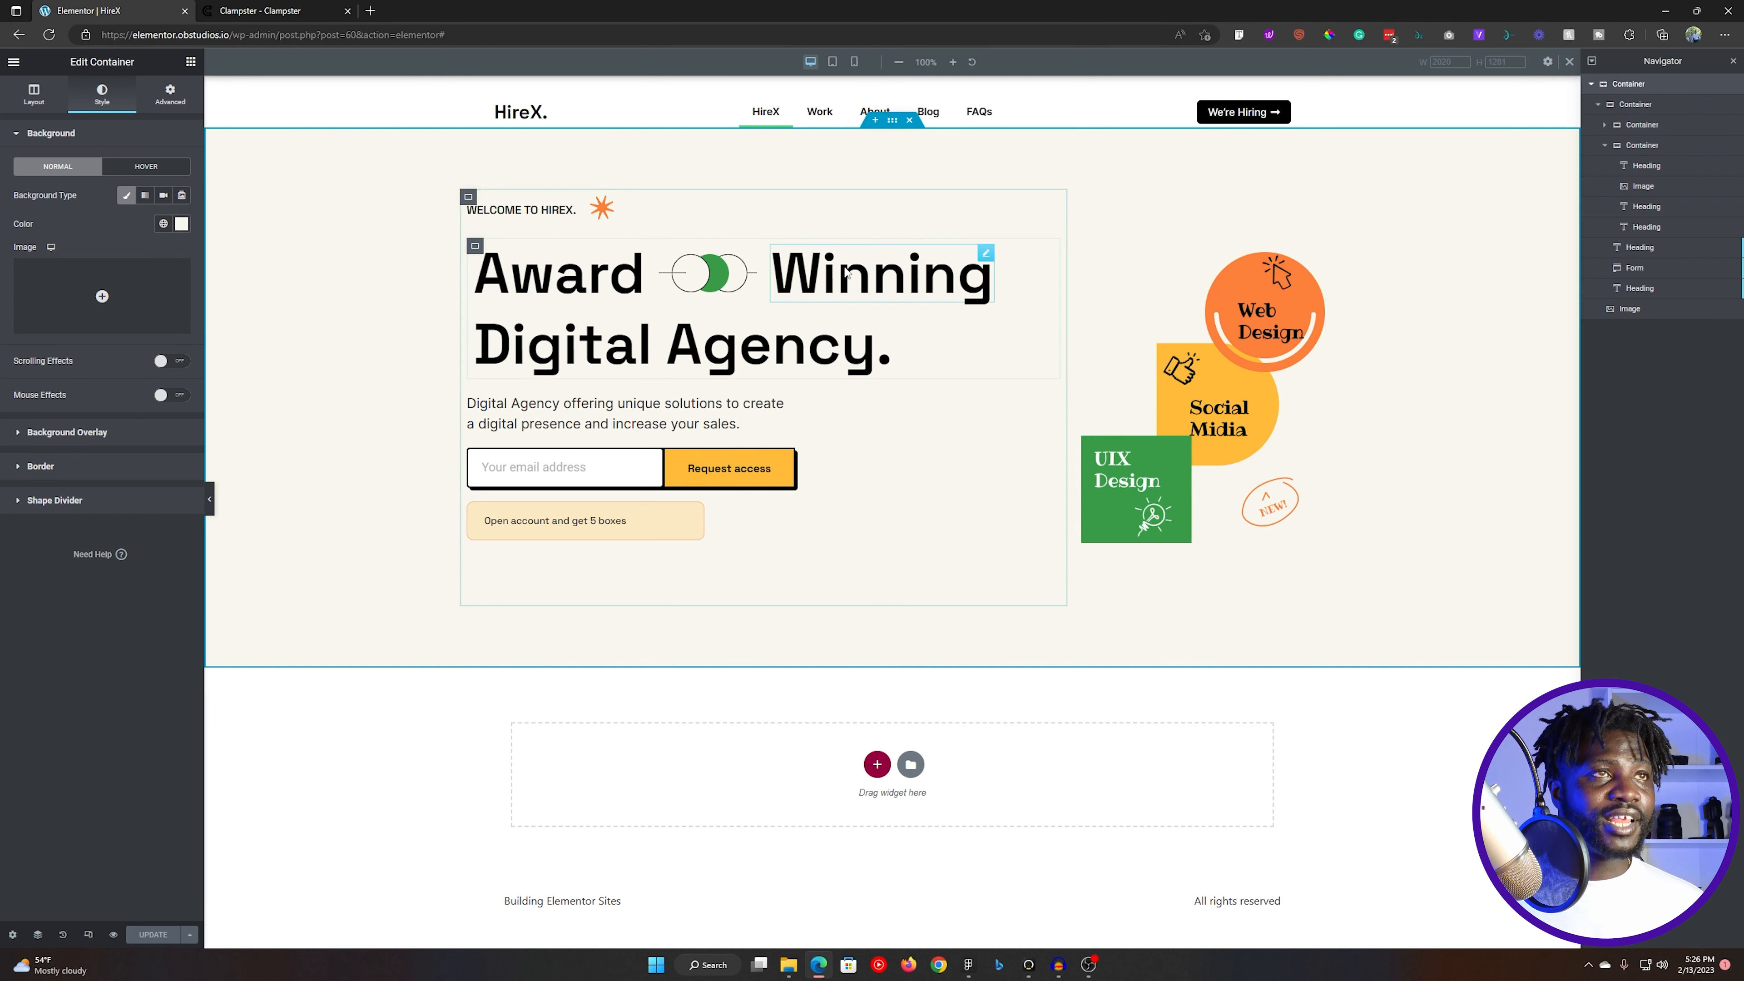
left_click(831, 61)
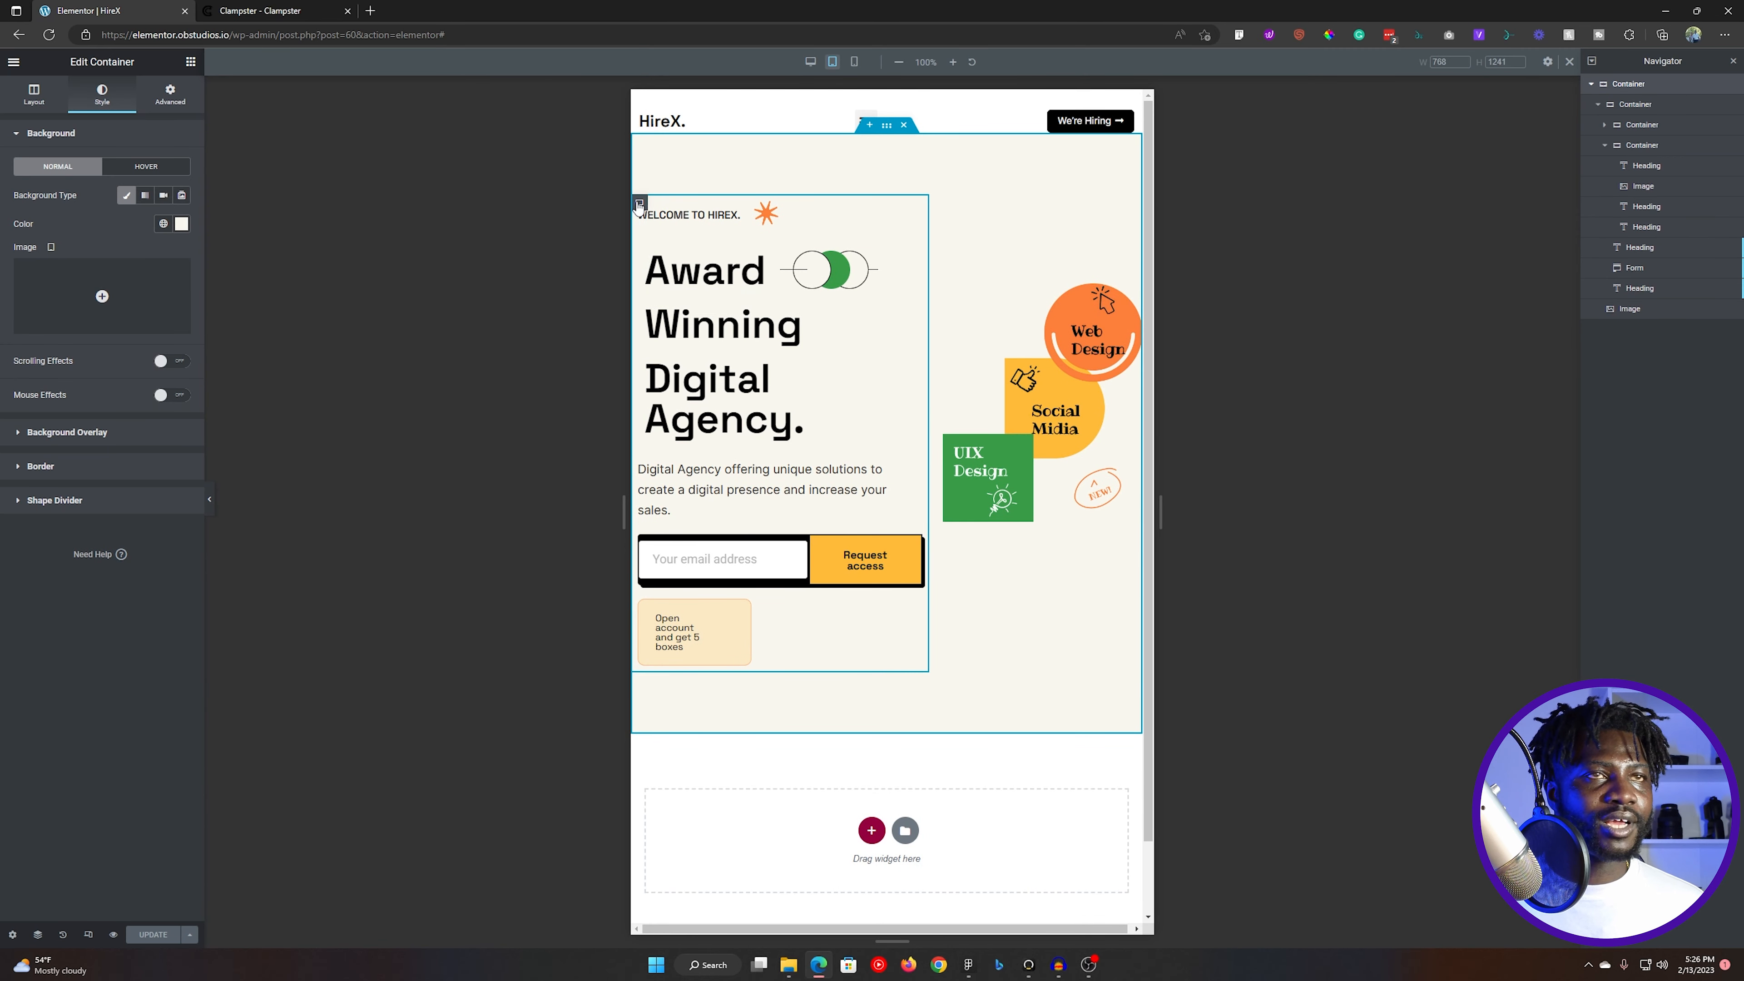
left_click(639, 203)
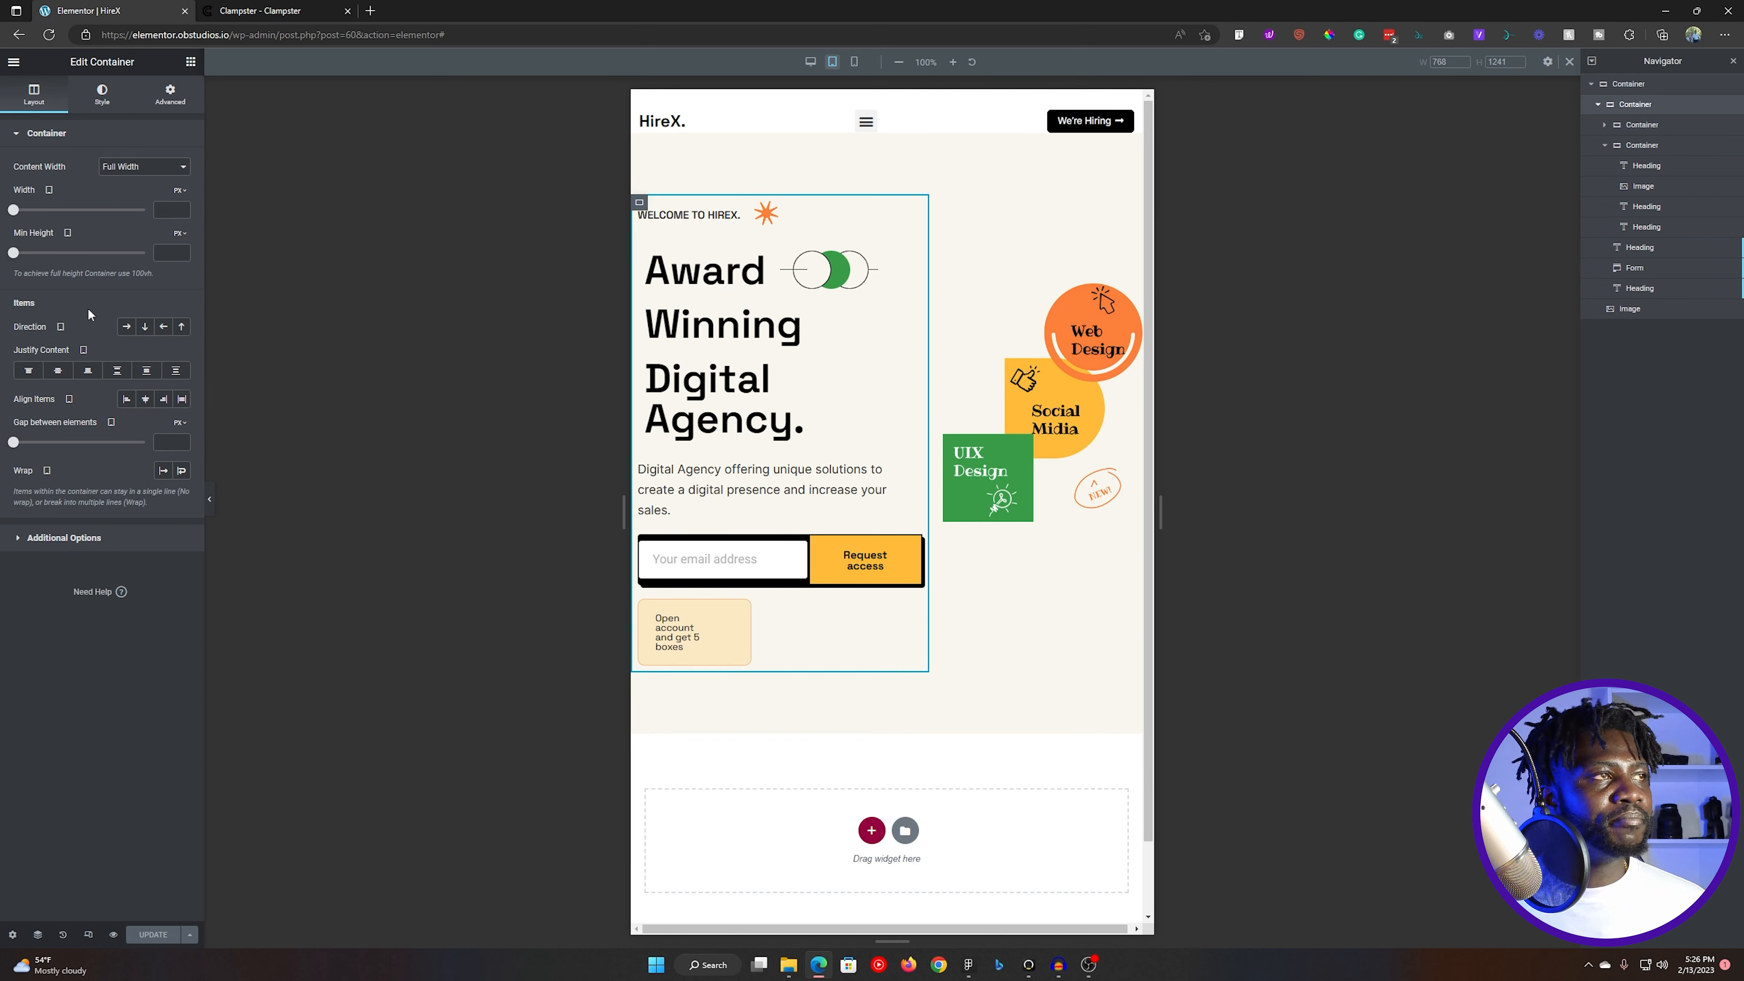
left_click(181, 191)
left_click(182, 224)
left_click(165, 211)
type("100")
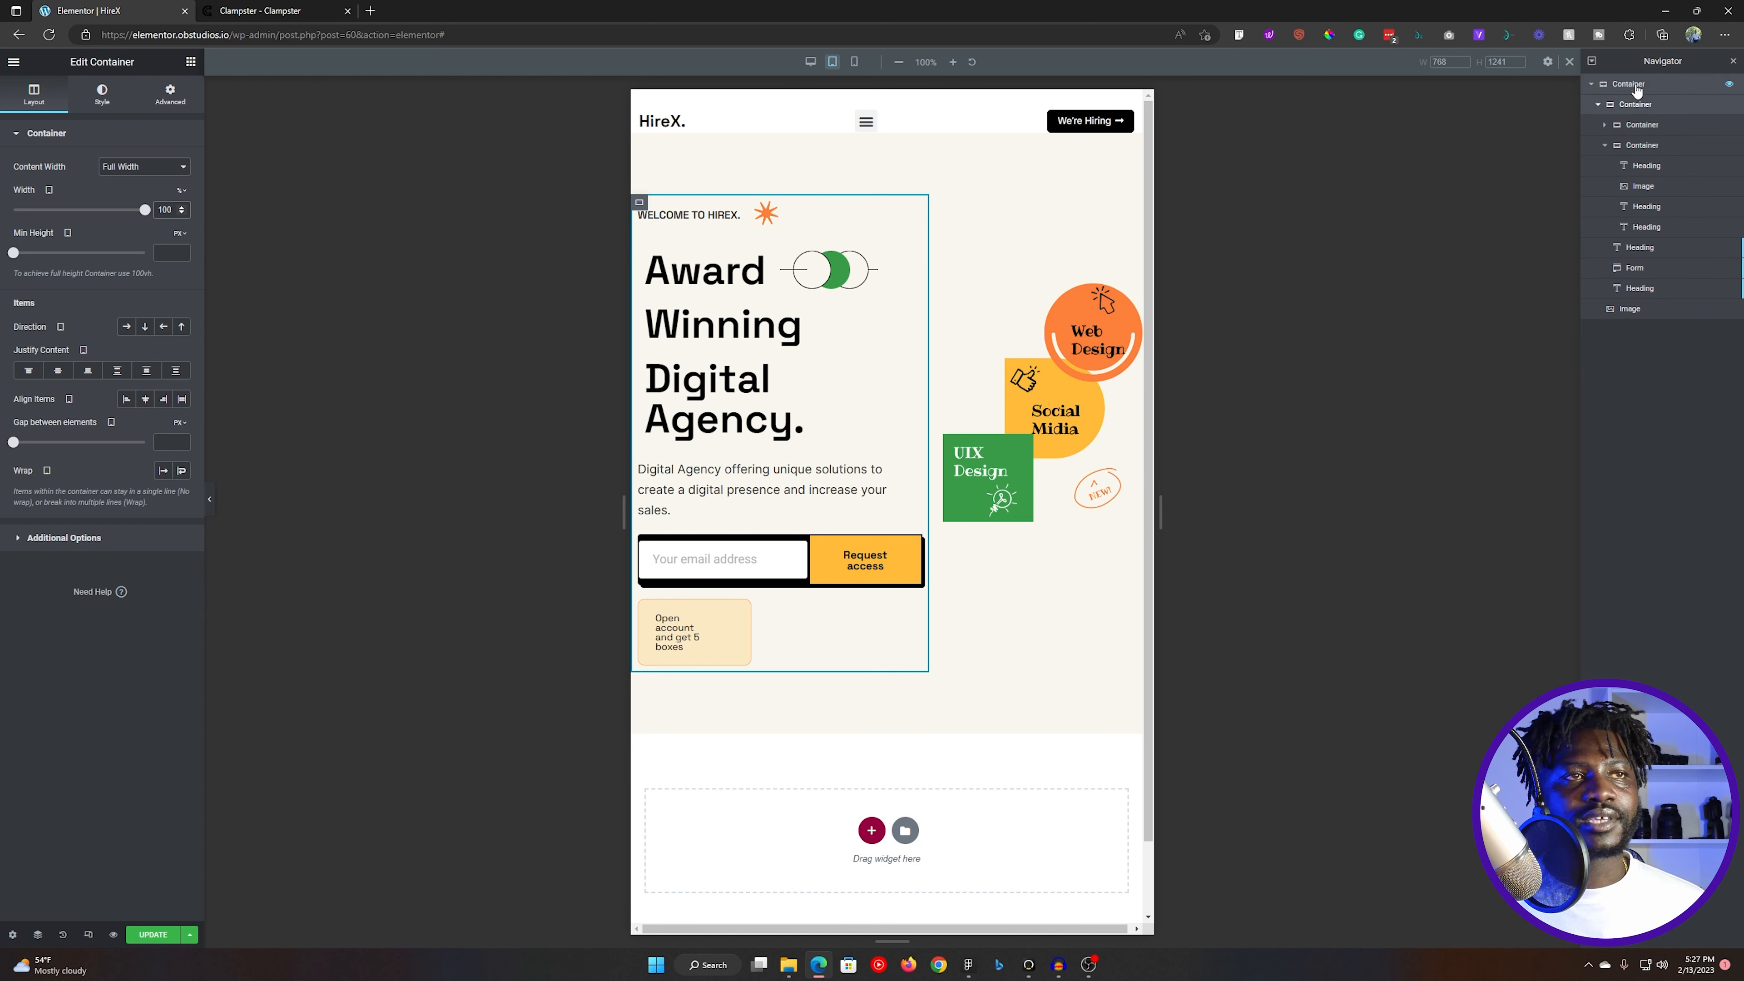
- Enable wrapping of the items in the outer hero container for tablet and review the stacked layout
left_click(1132, 206)
mouse_move(177, 162)
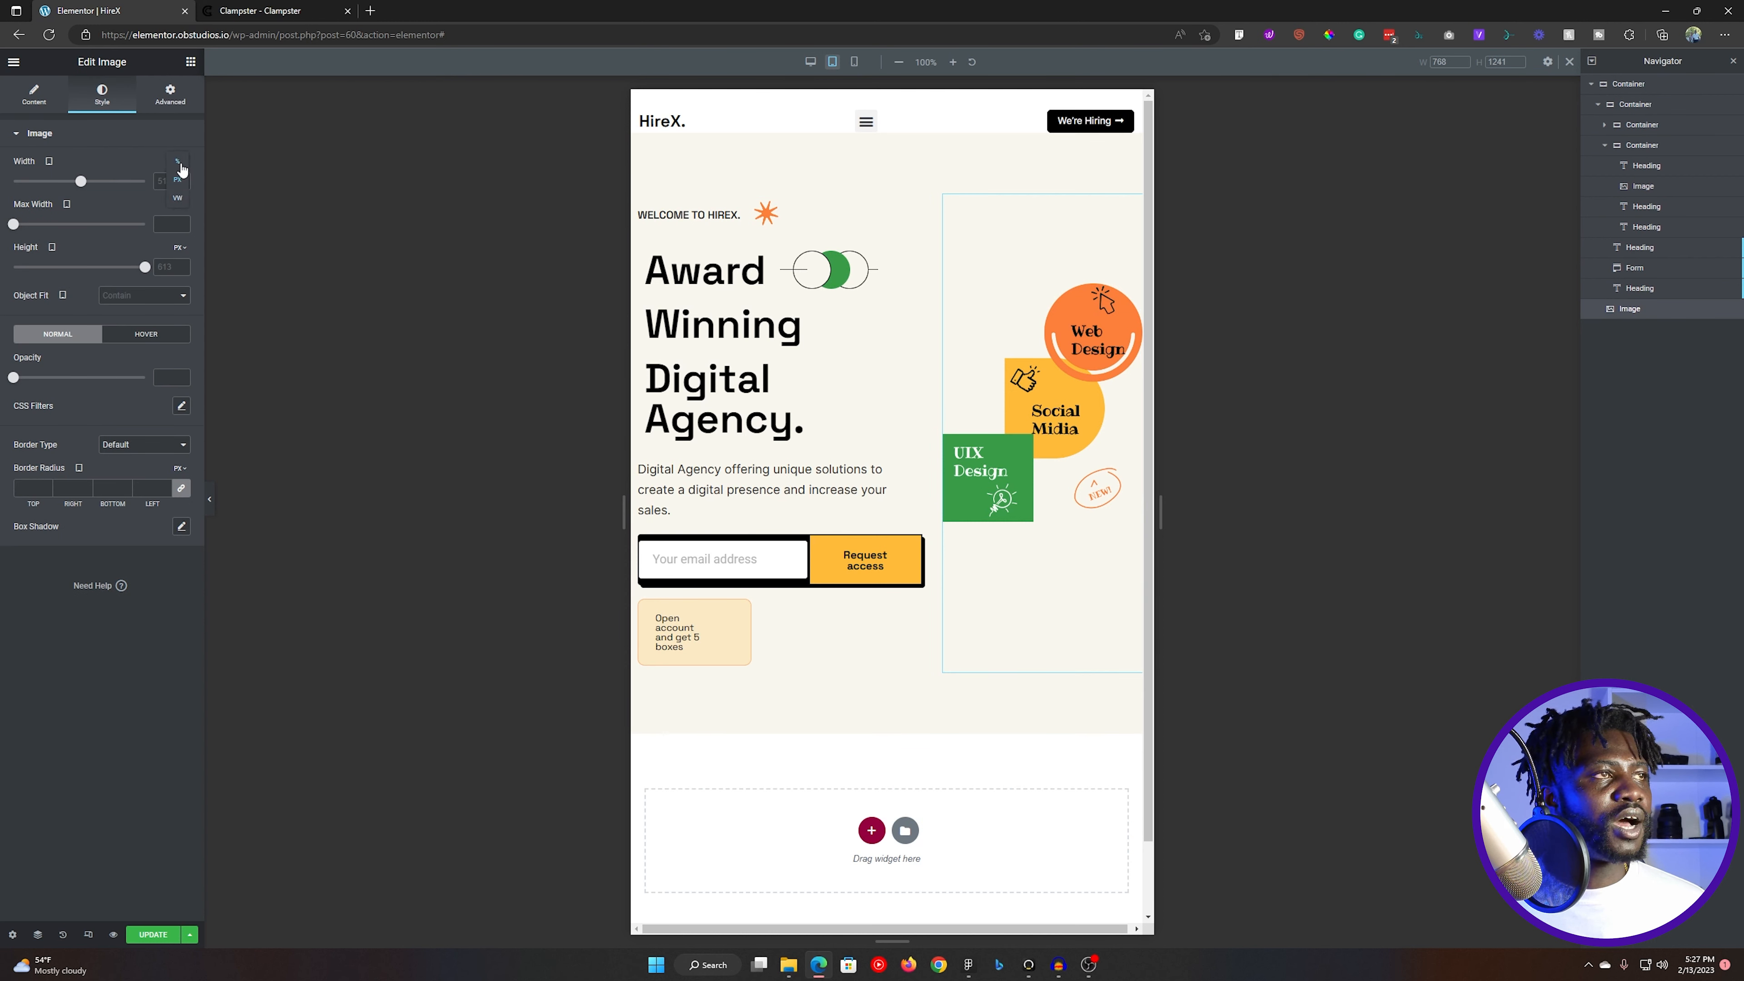
left_click(1626, 92)
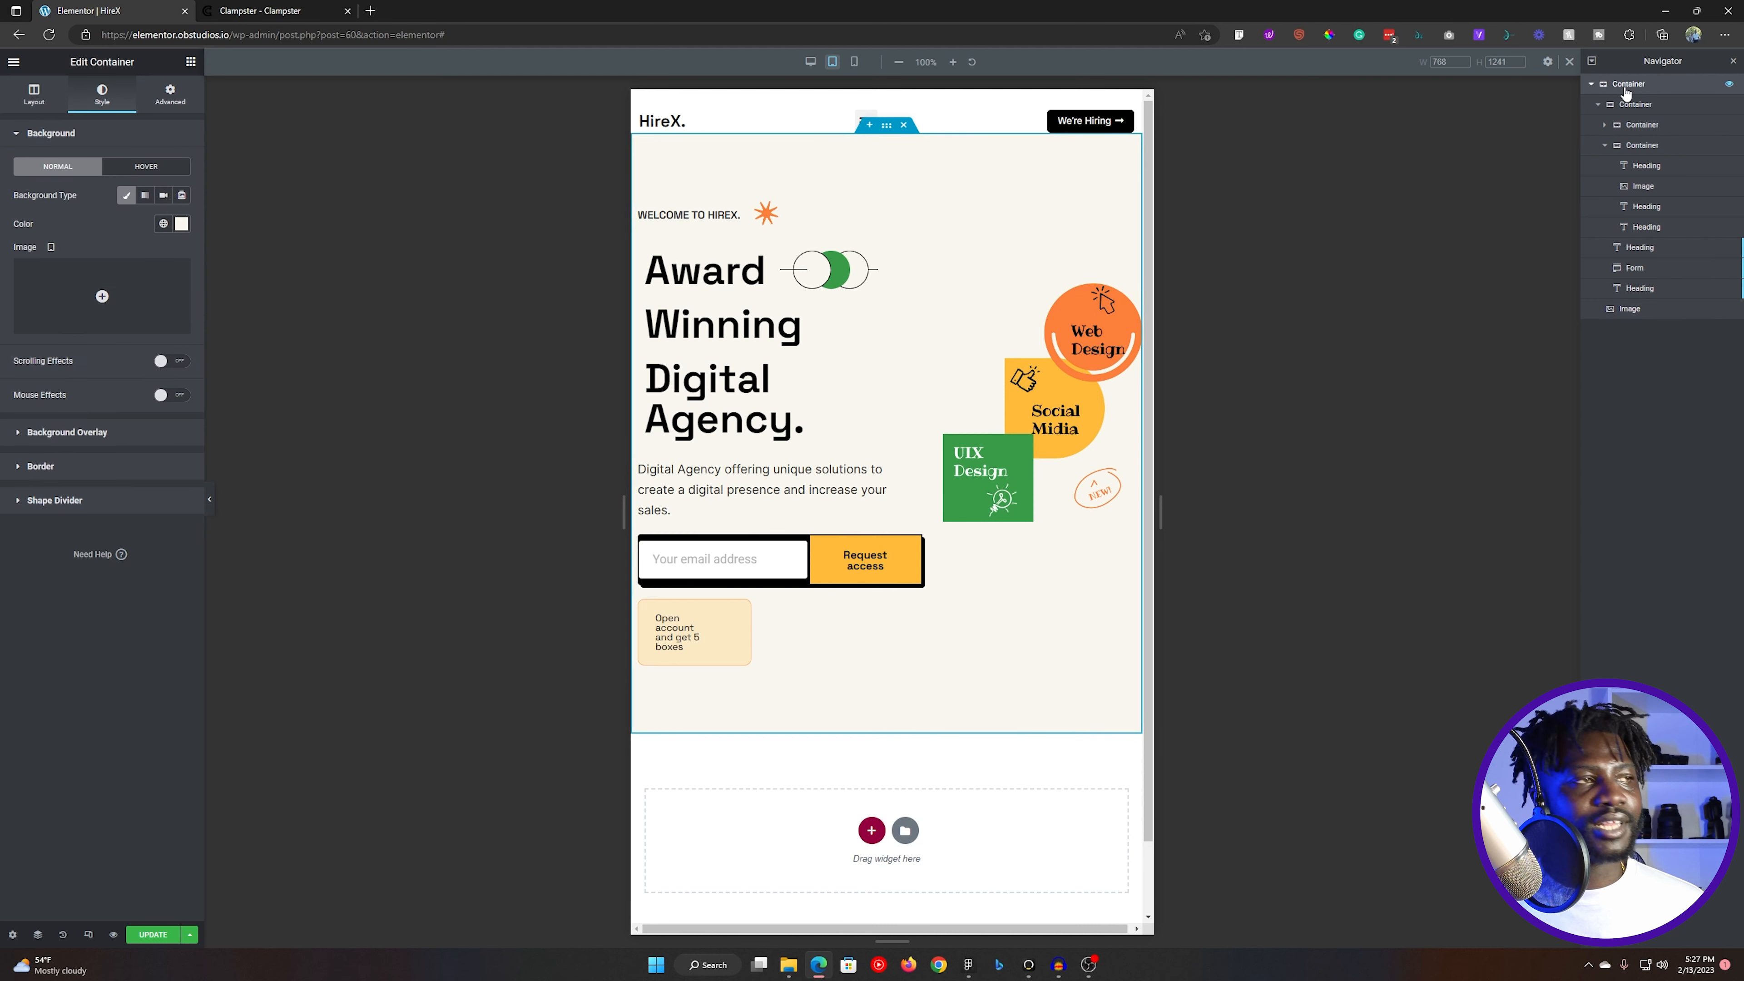
left_click(35, 95)
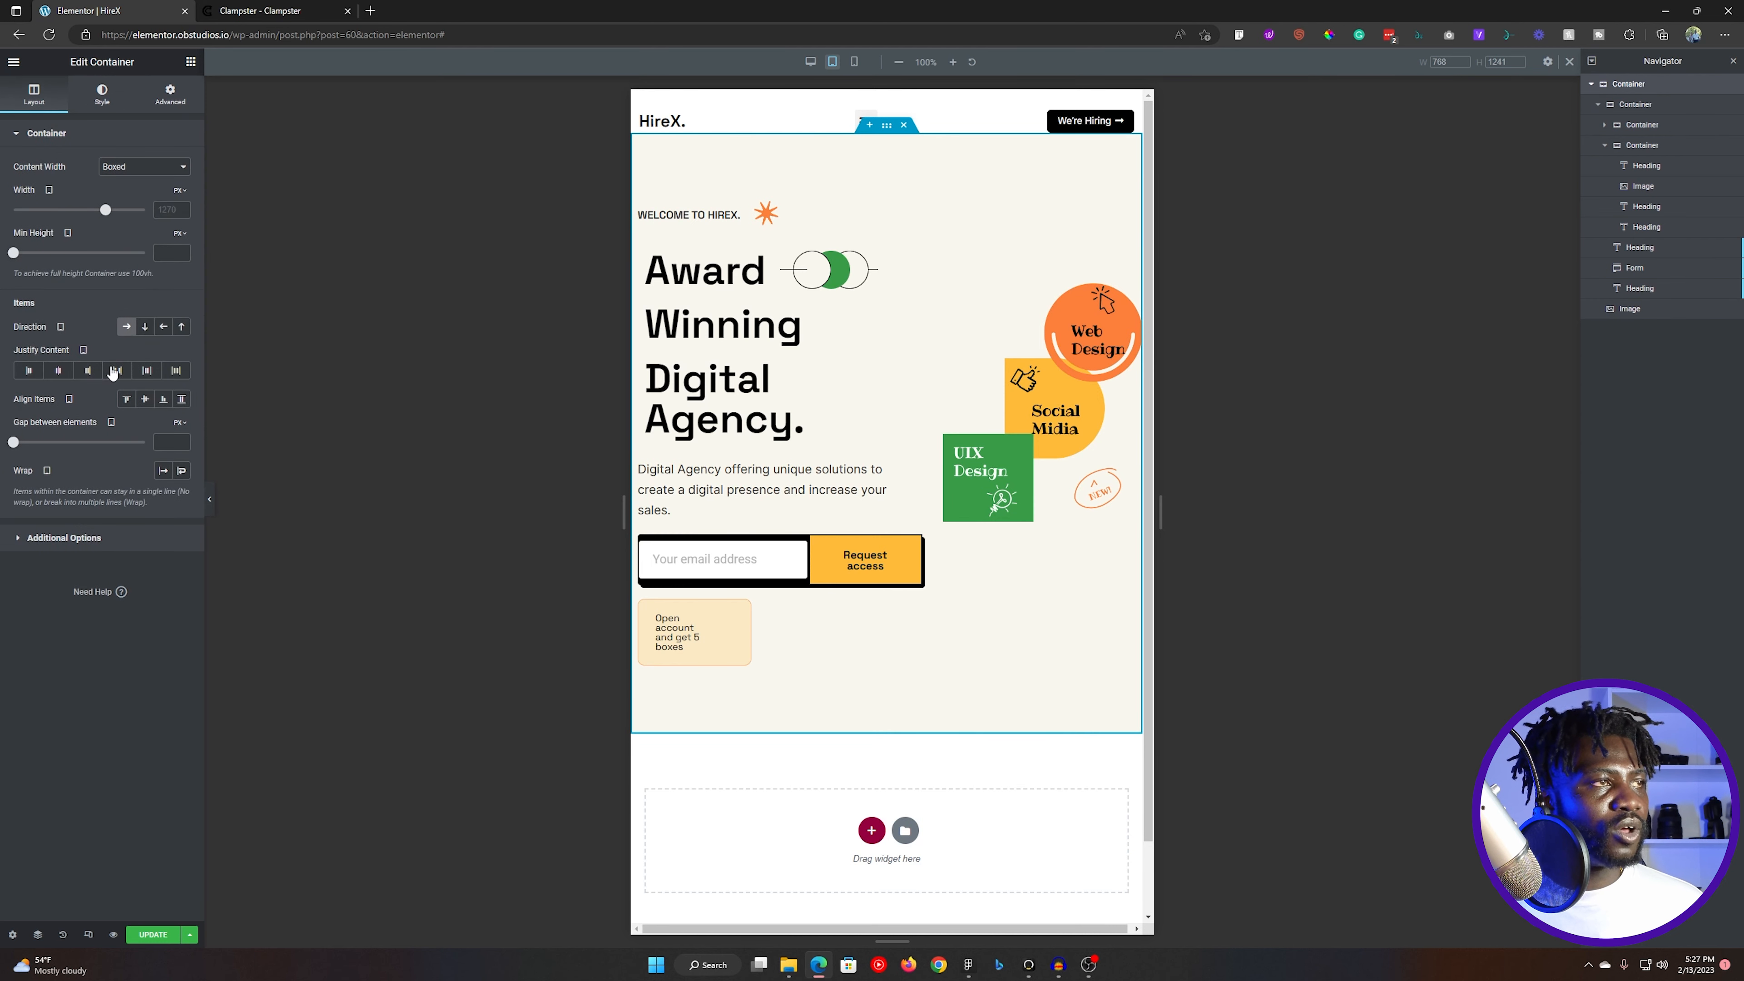
left_click(182, 471)
scroll(979, 431, "down", 3)
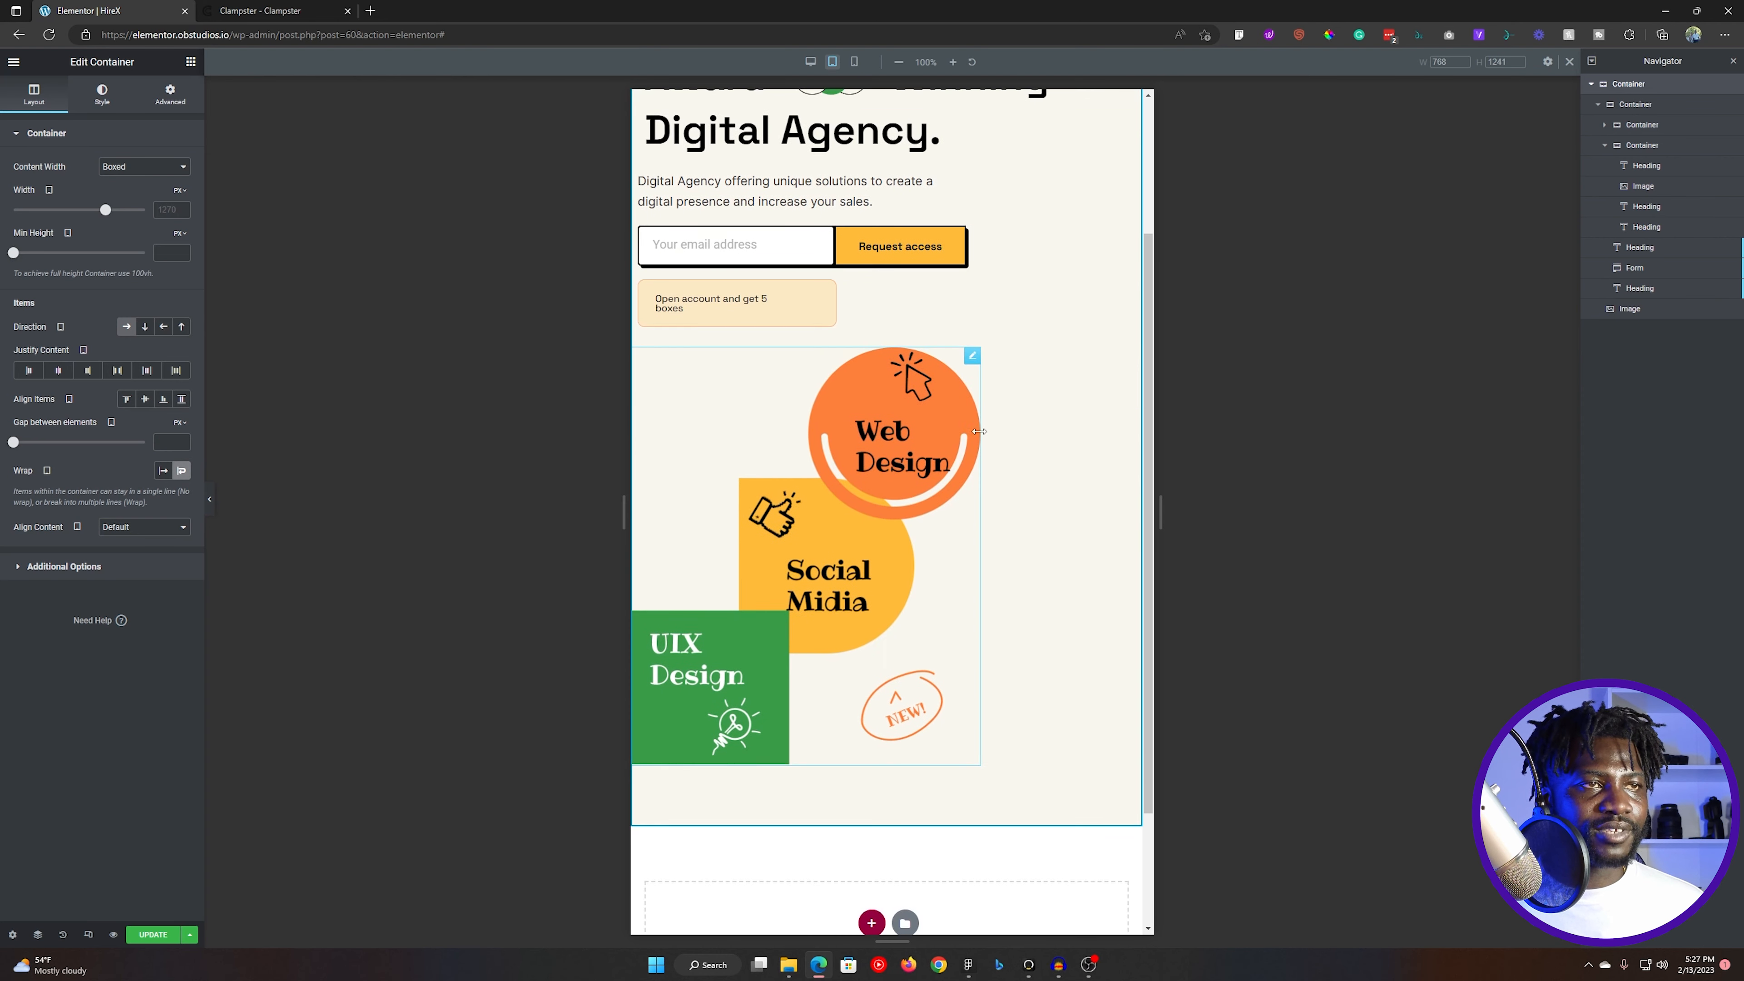
scroll(1040, 412, "up", 2)
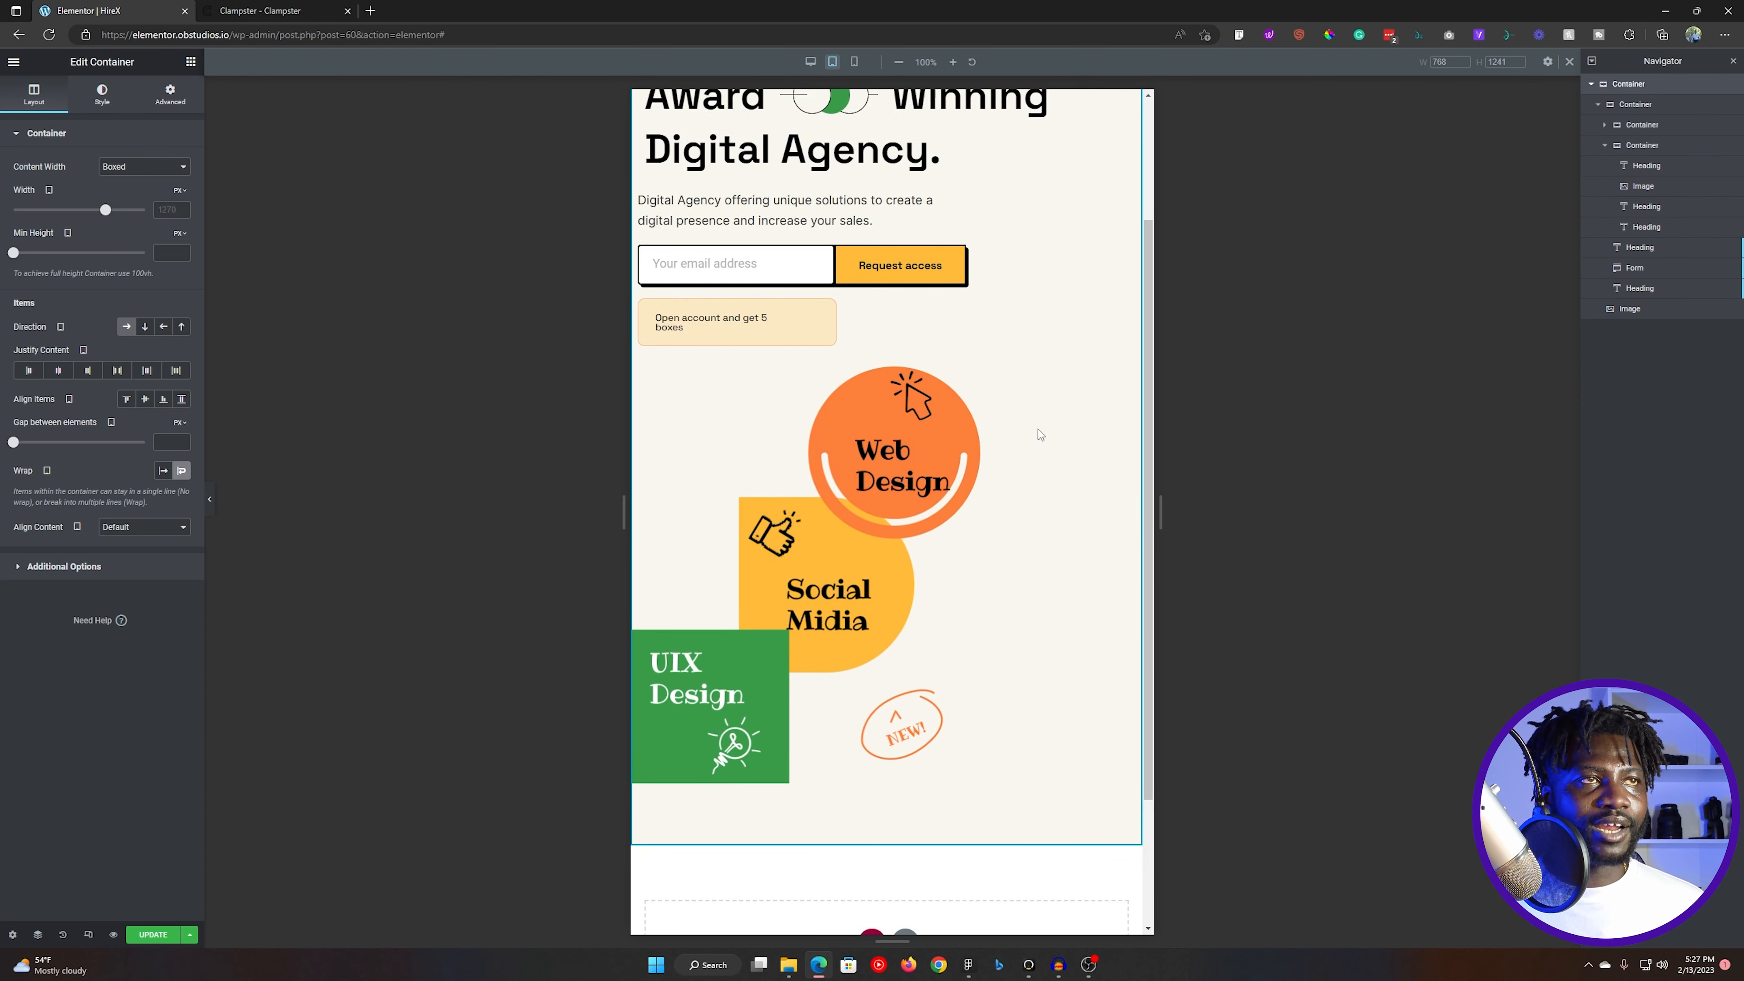
scroll(1040, 434, "up", 2)
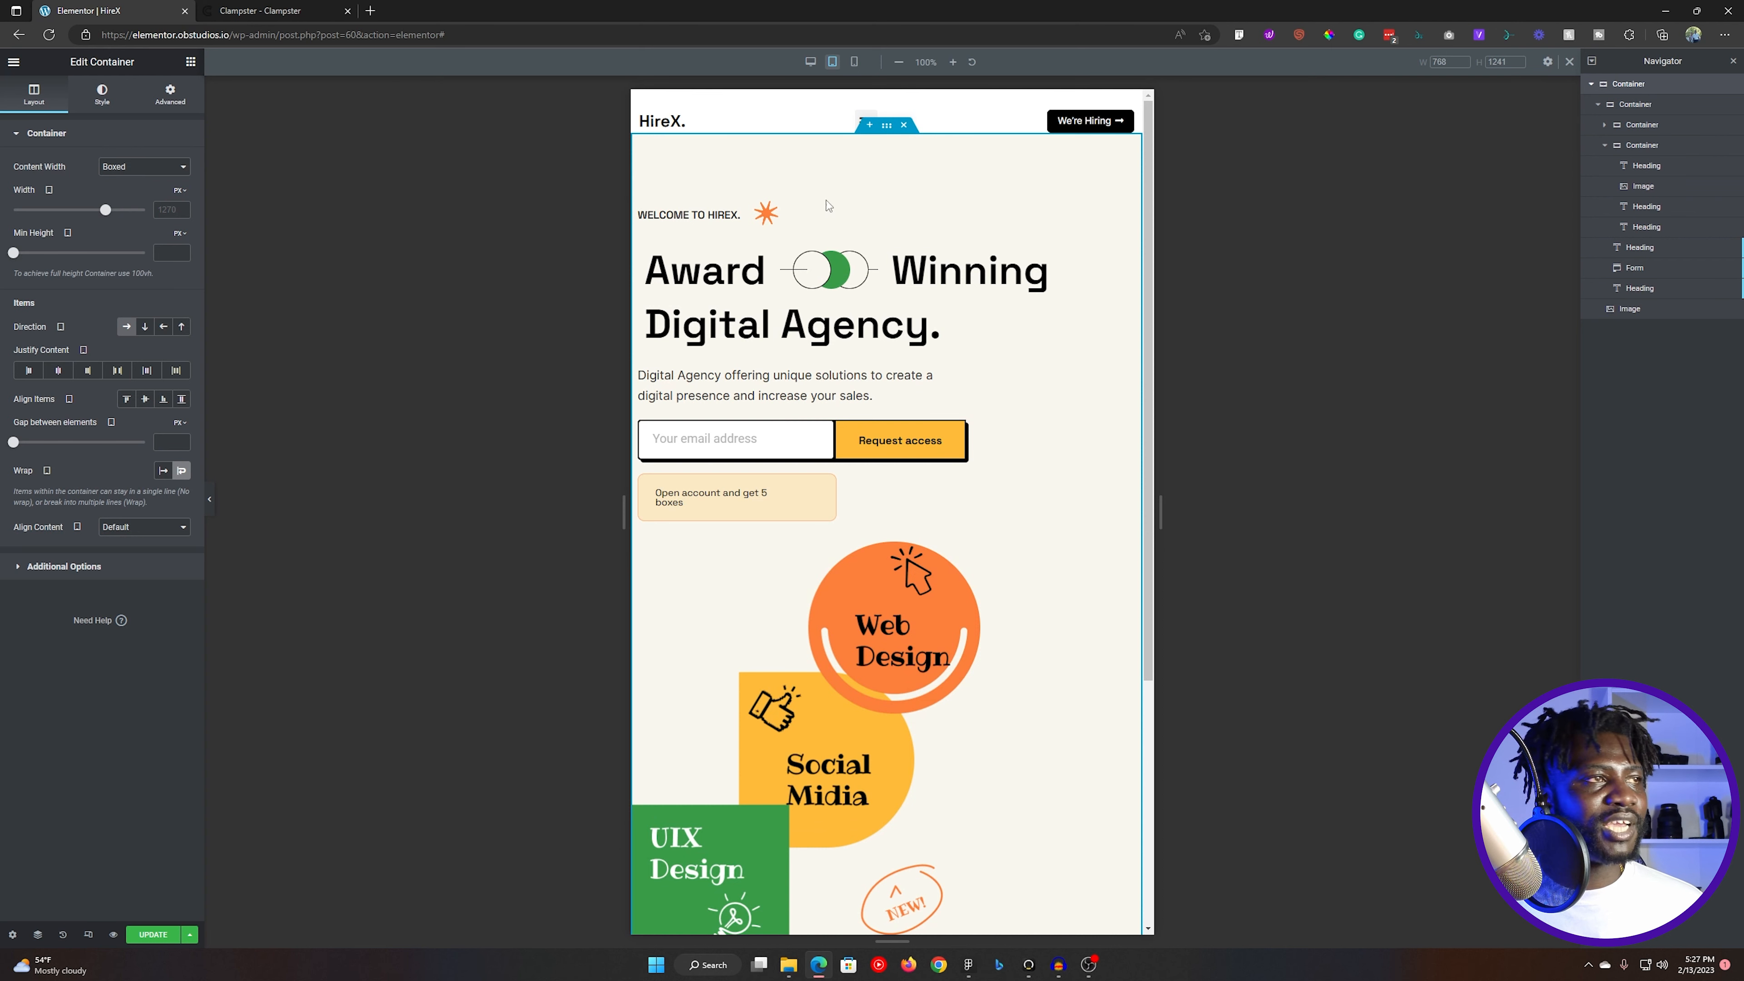
- Set the outer hero container's justify content to Center for tablet and check the illustration's placement
left_click(144, 399)
left_click(61, 377)
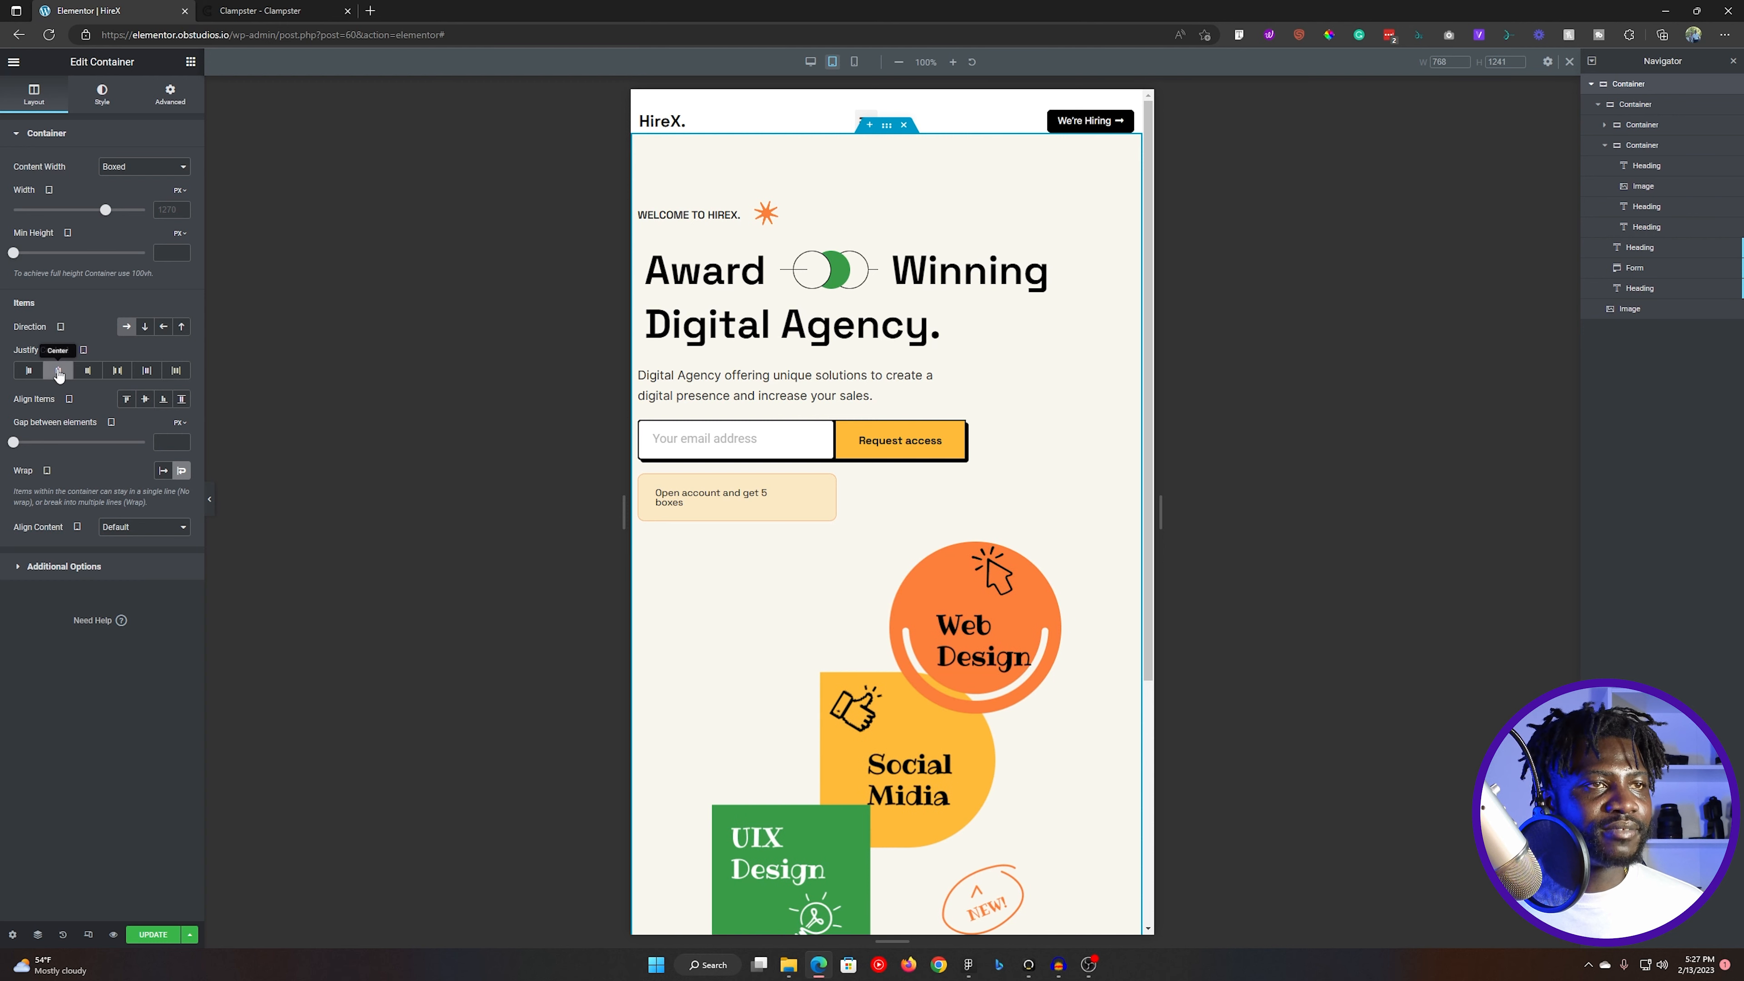
scroll(882, 537, "down", 4)
scroll(882, 537, "up", 3)
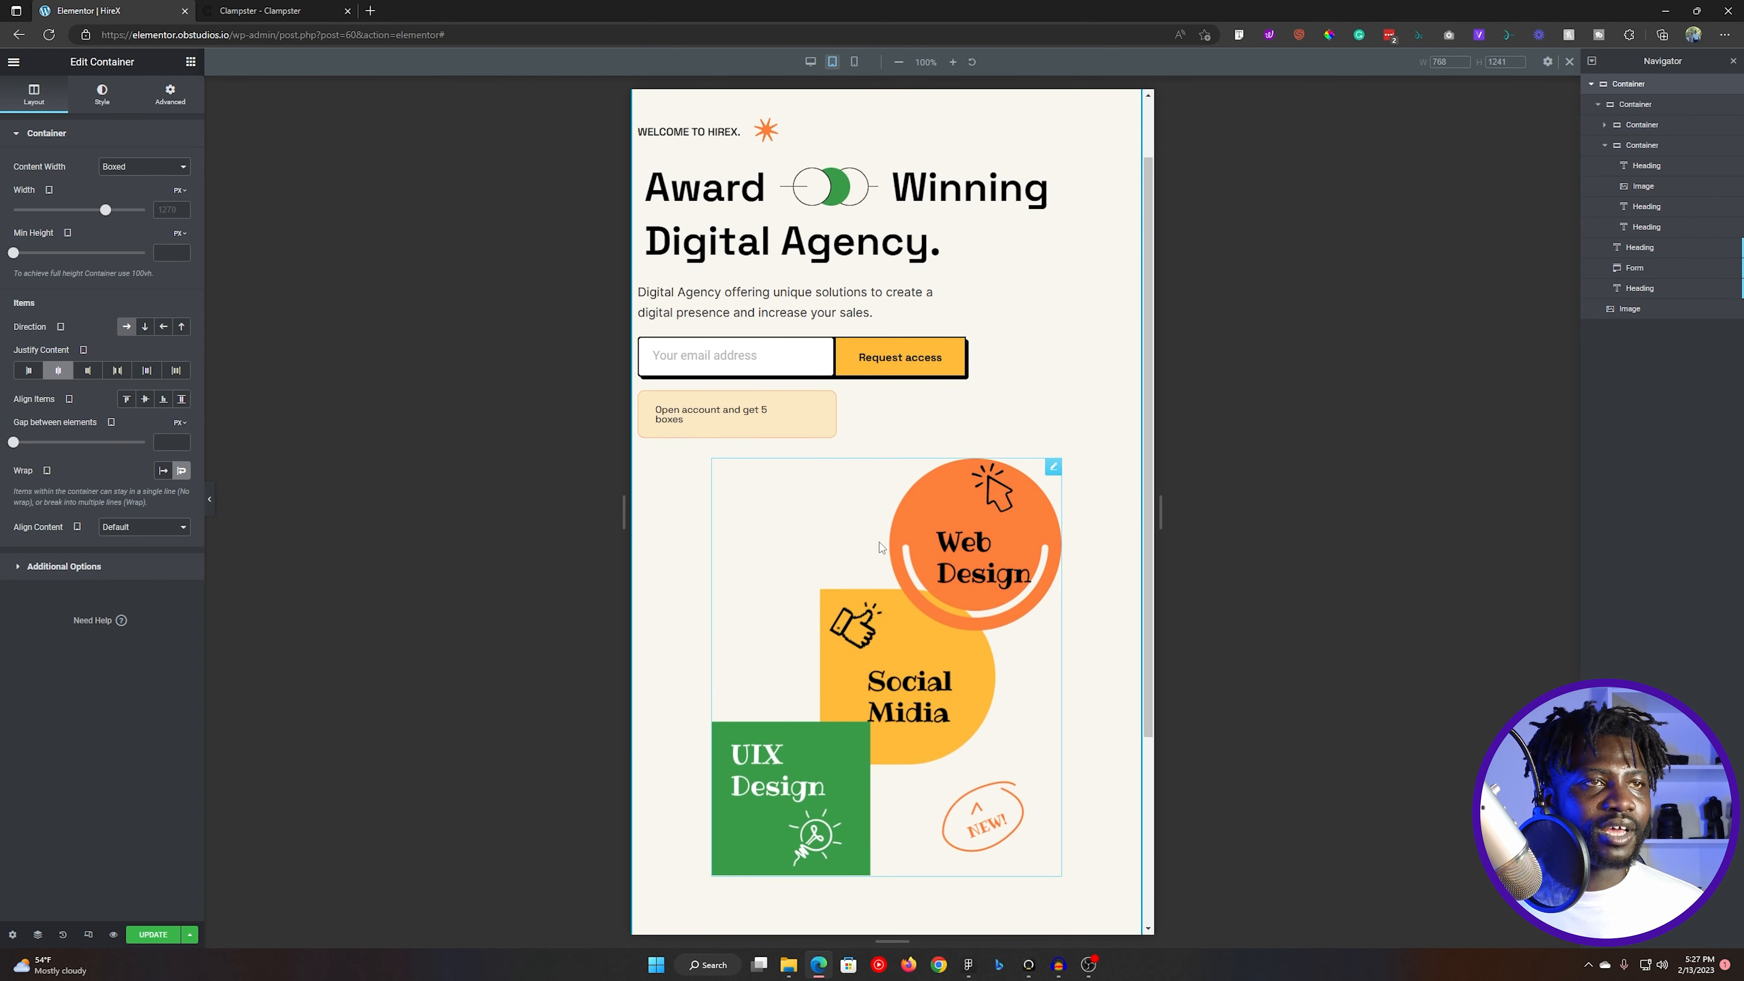
- Set the hero illustration's tablet width to 100% and review the section
left_click(1053, 464)
left_click(101, 94)
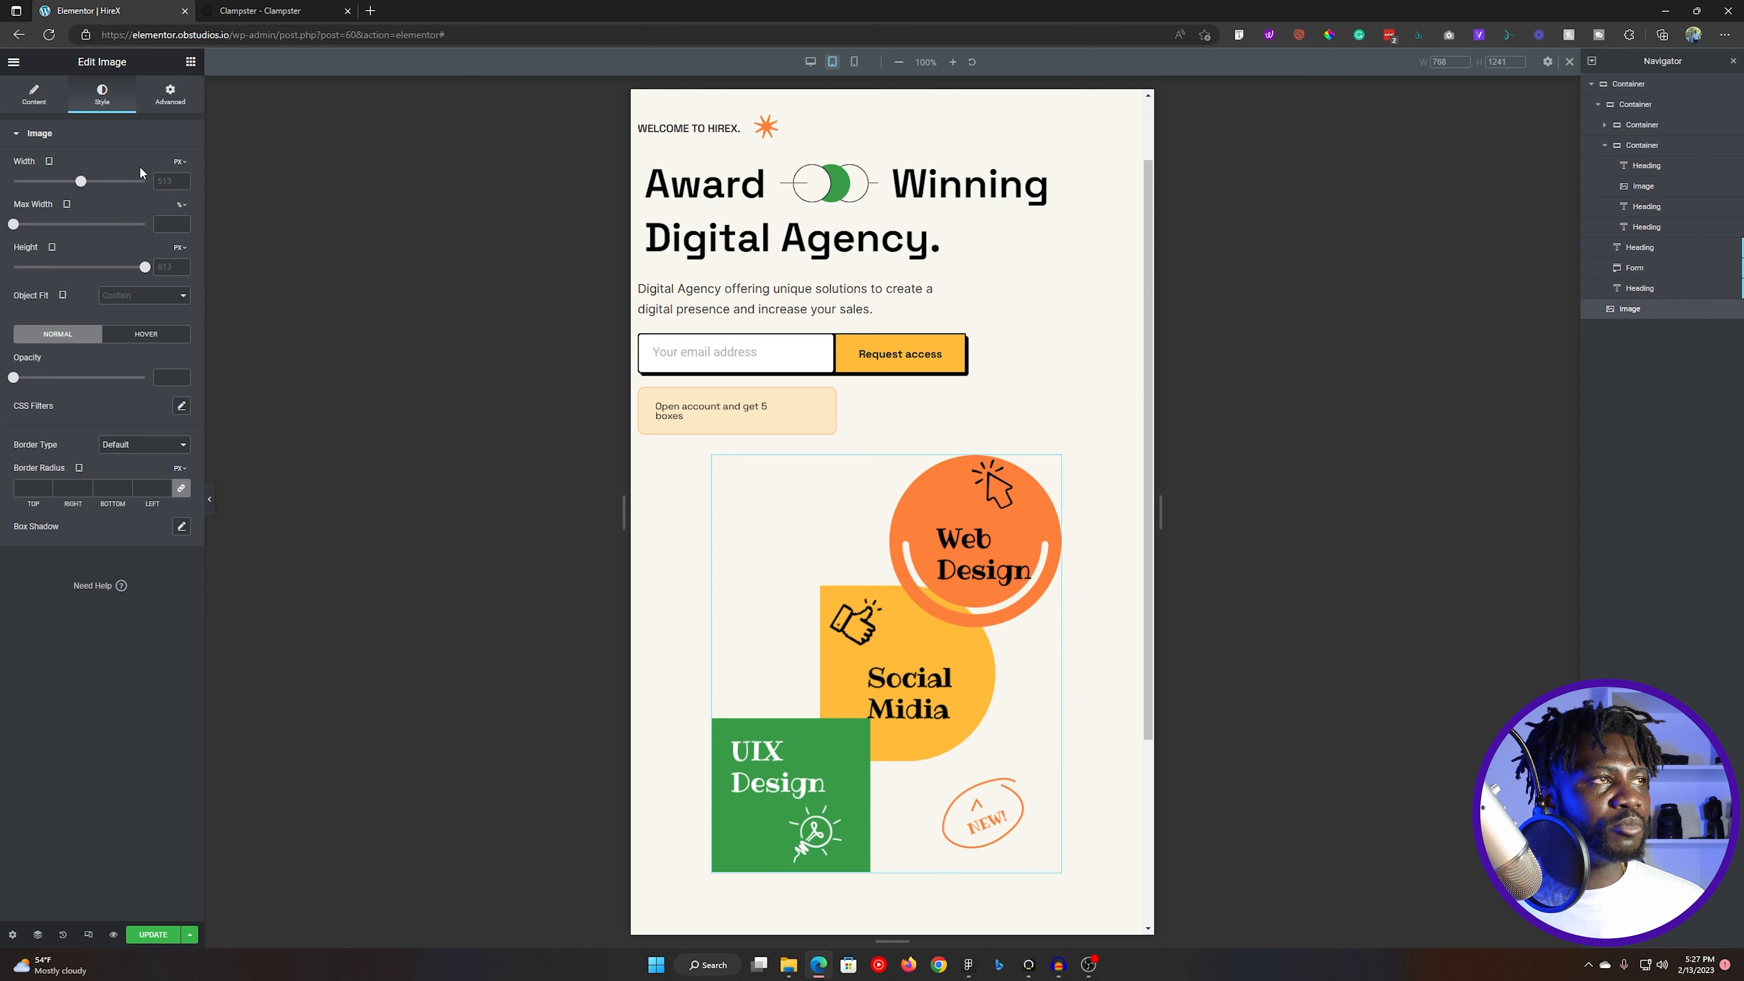
left_click_drag(80, 182, 162, 201)
left_click(181, 162)
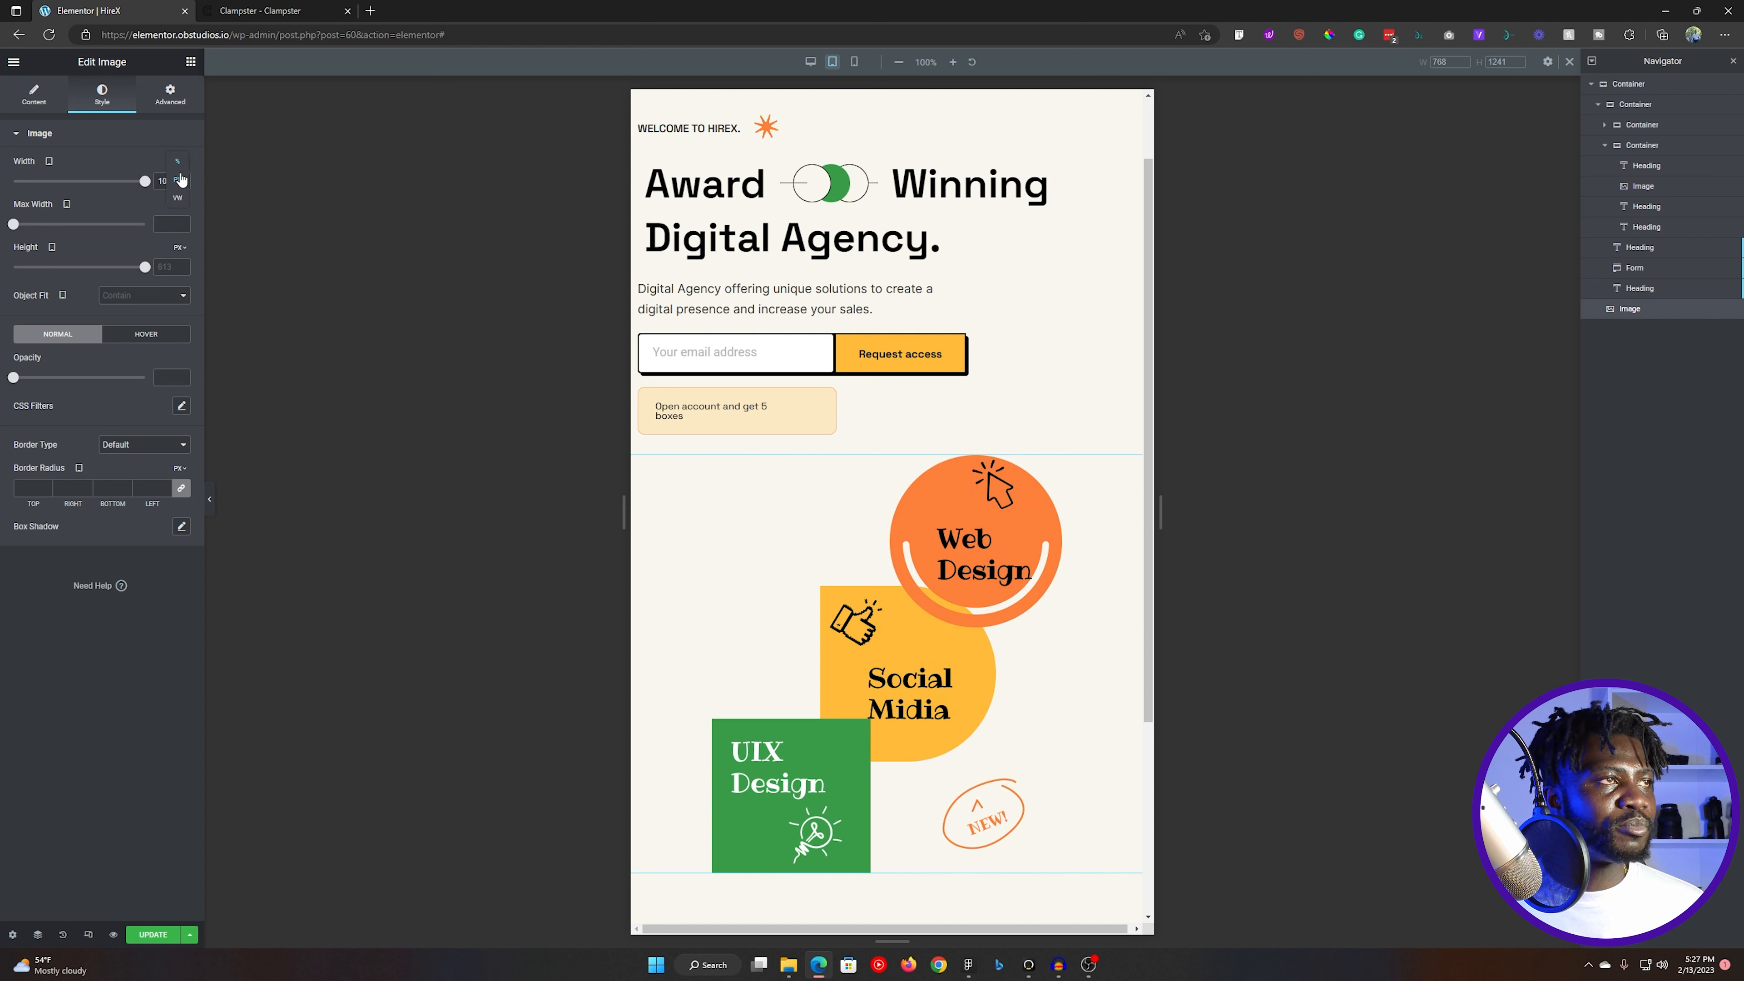
left_click(183, 170)
double_click(164, 180)
type("100")
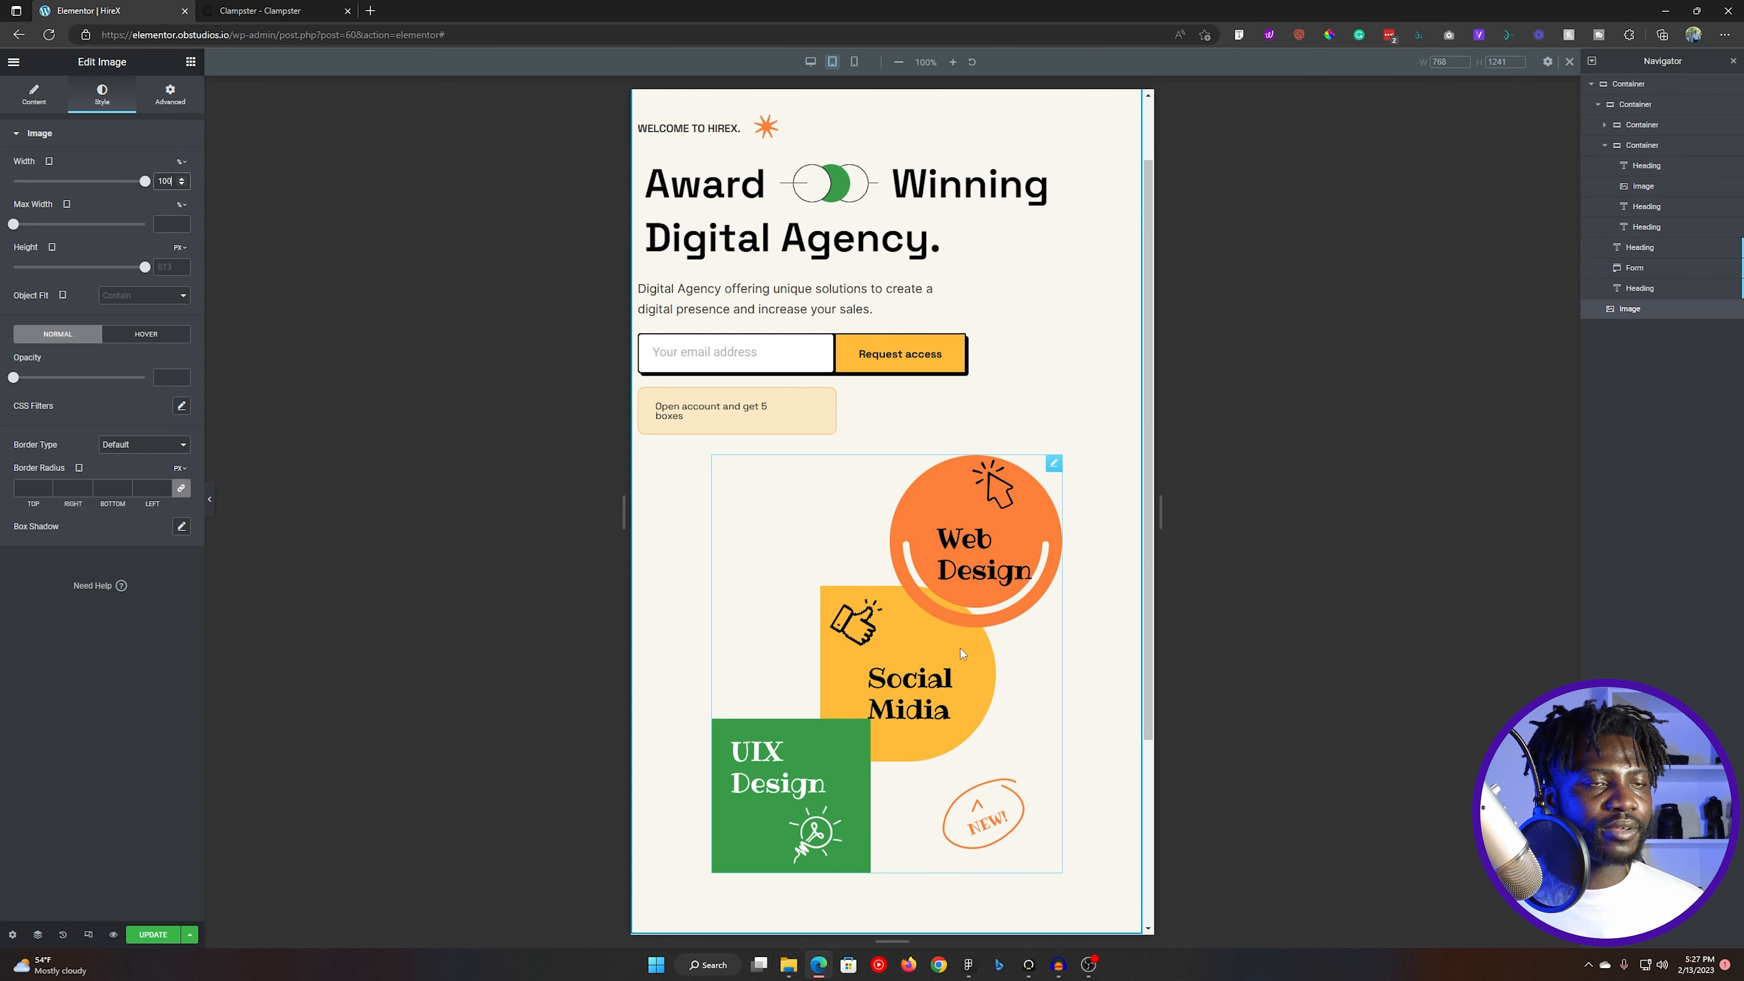
scroll(961, 649, "down", 5)
scroll(1019, 687, "up", 6)
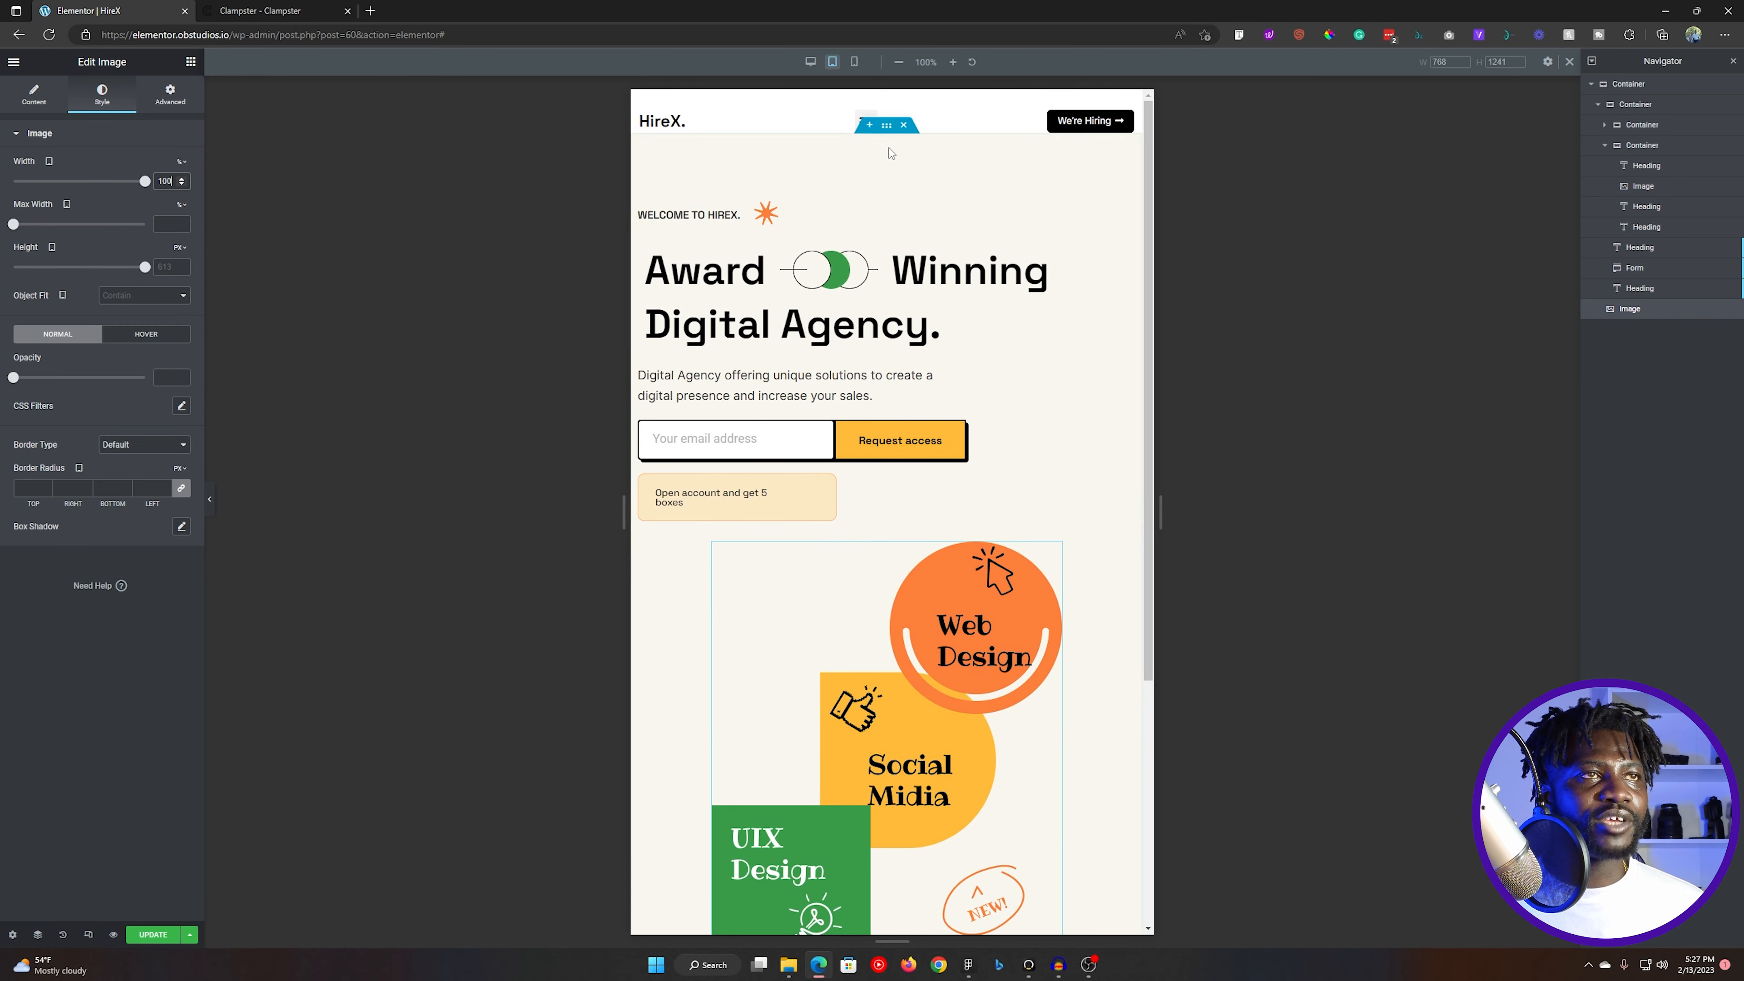
- Set the outer hero container's overflow to Hidden and update the page
left_click(886, 125)
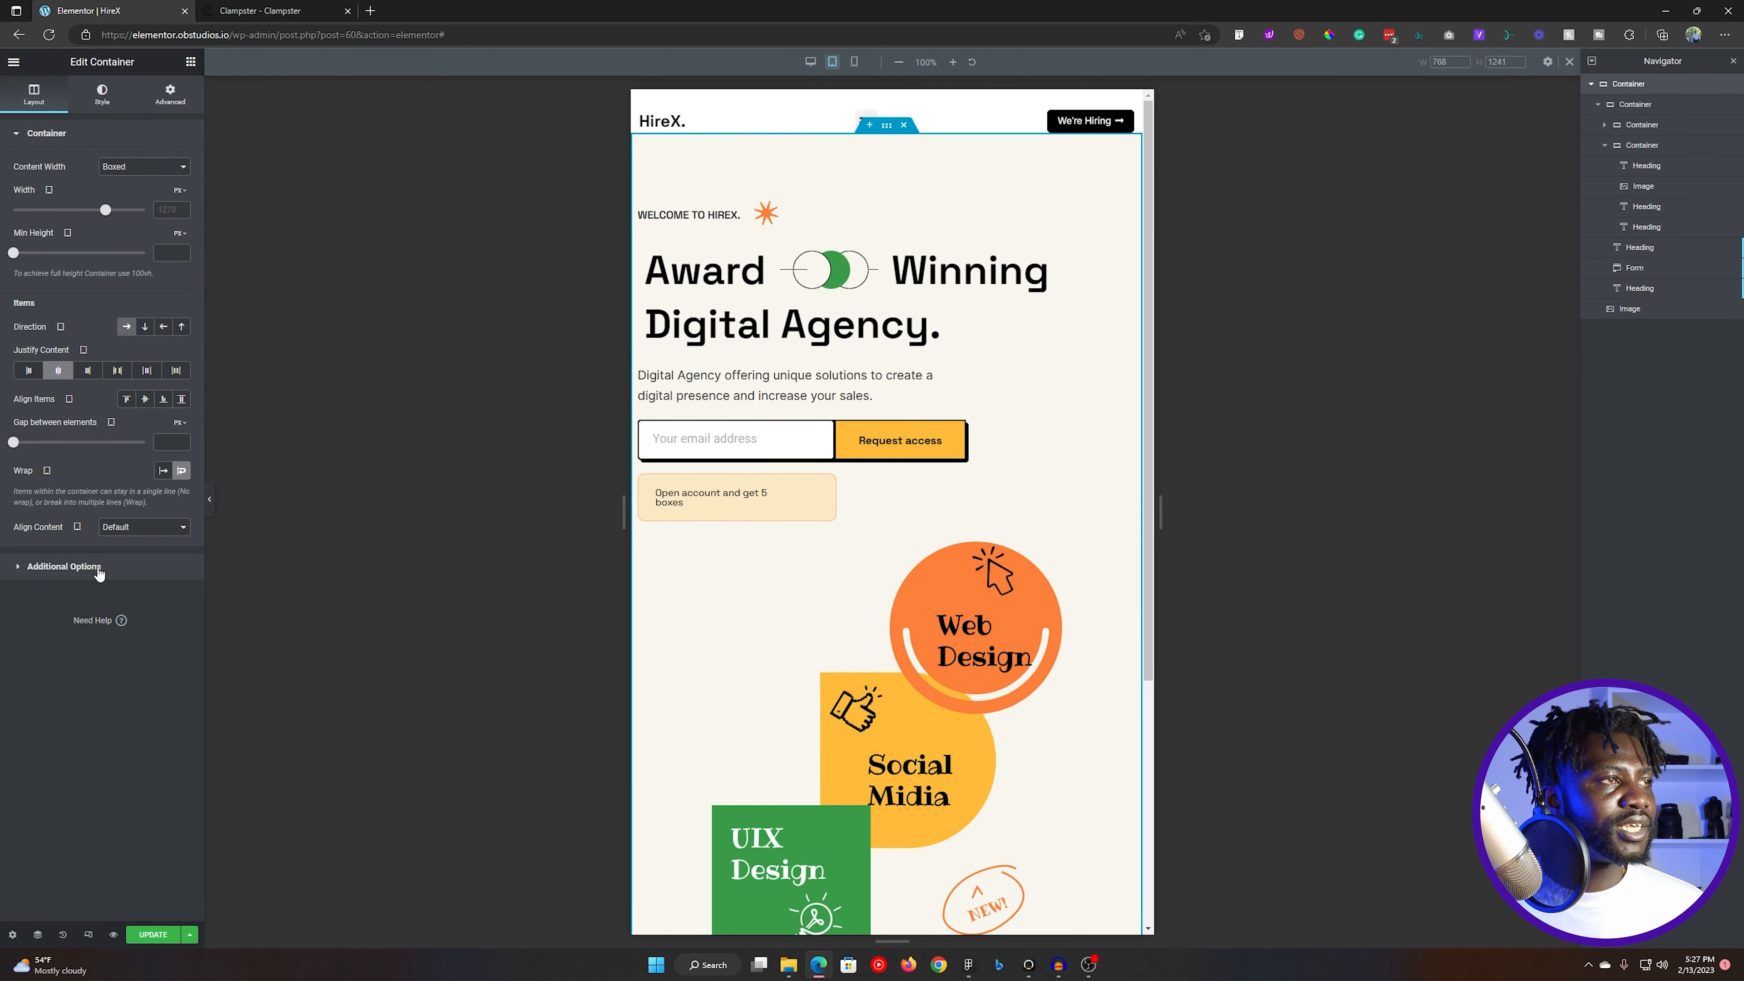
left_click(55, 567)
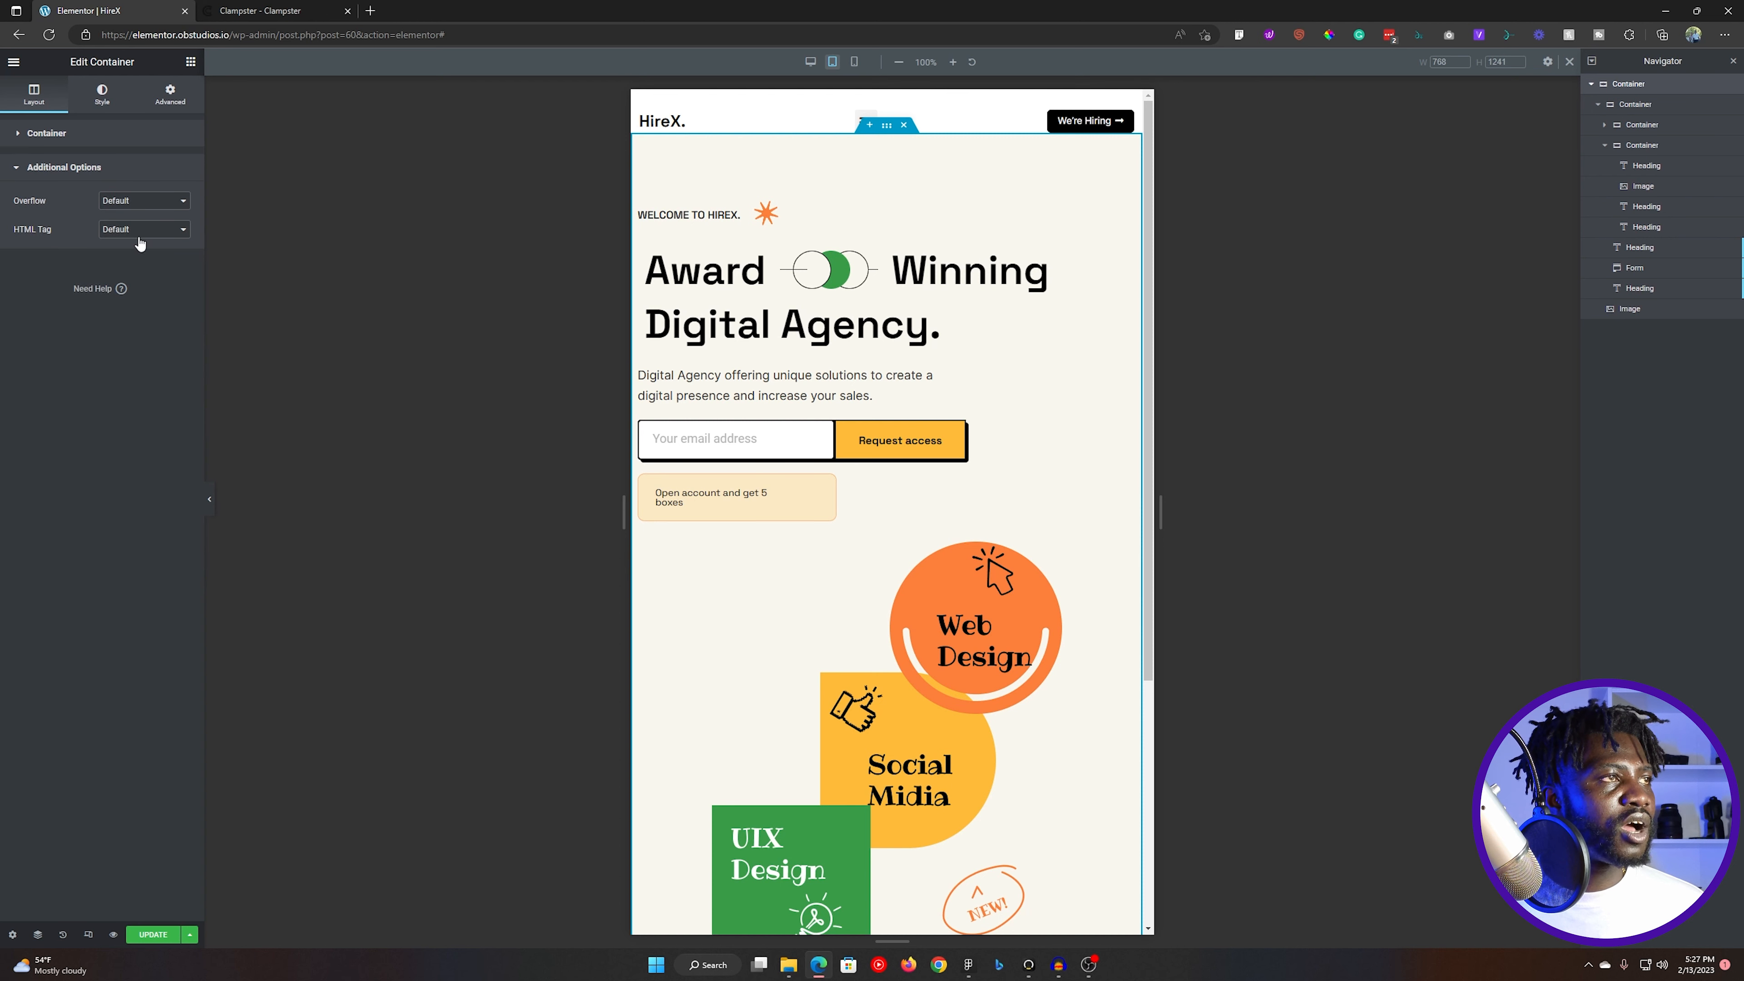
left_click(99, 167)
left_click(141, 201)
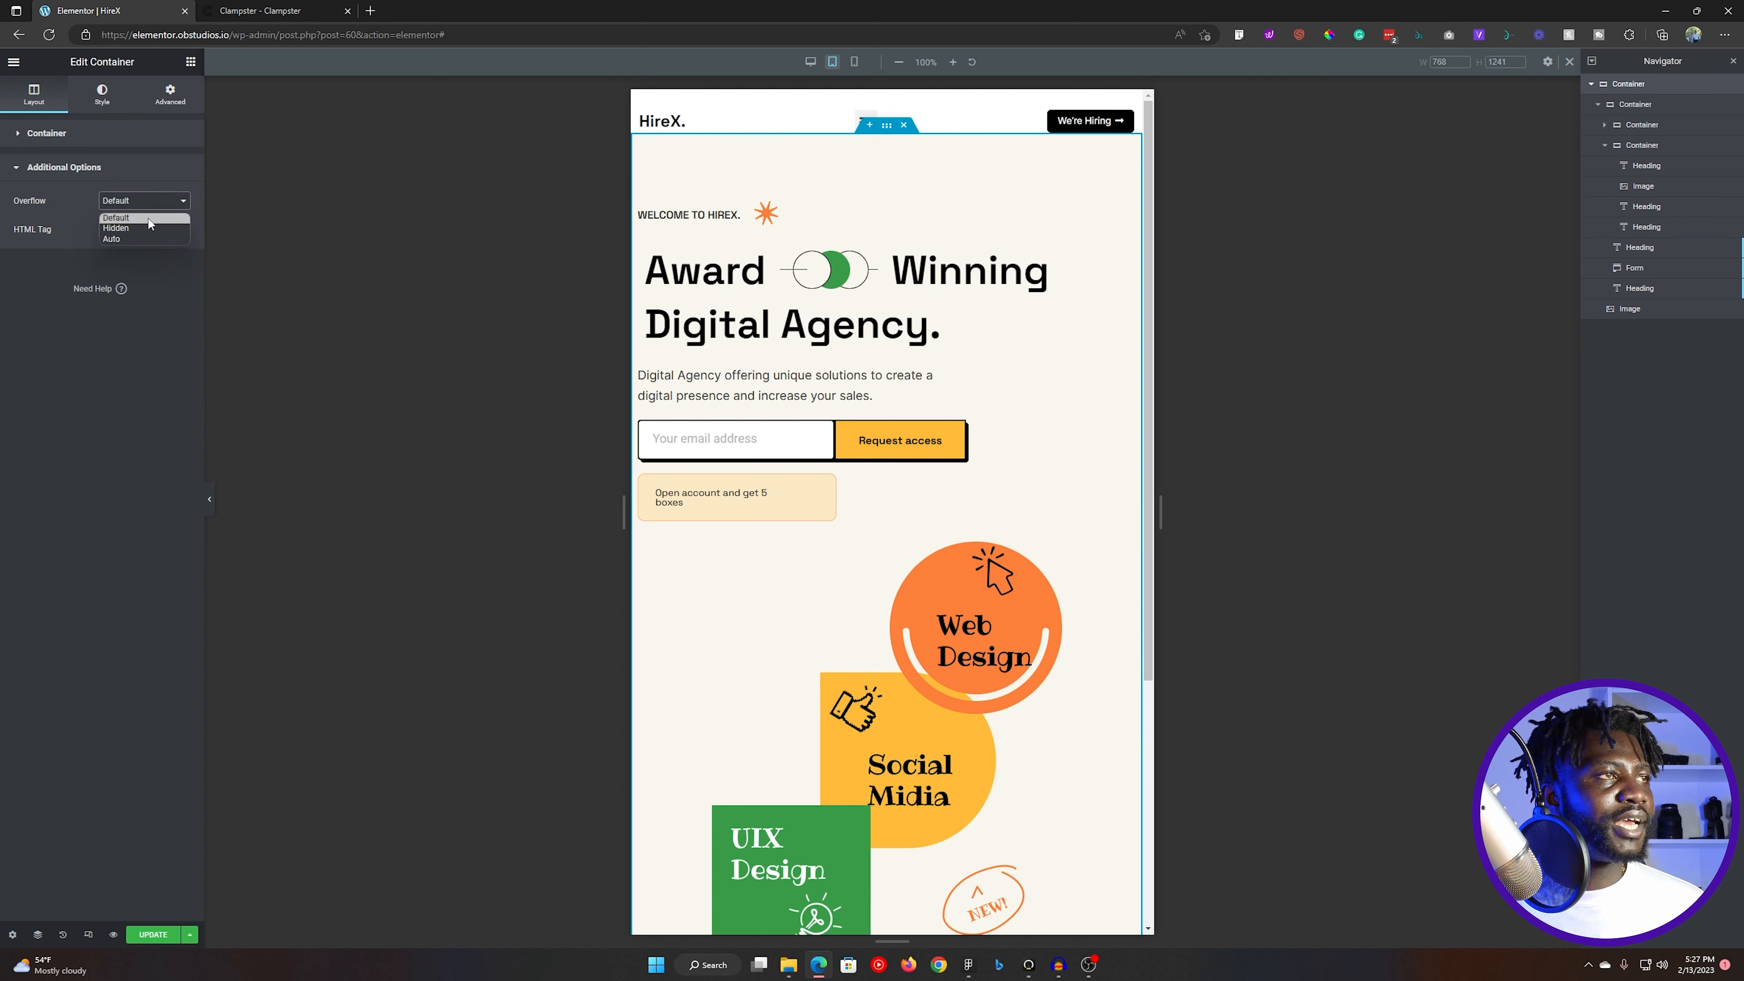
left_click(132, 229)
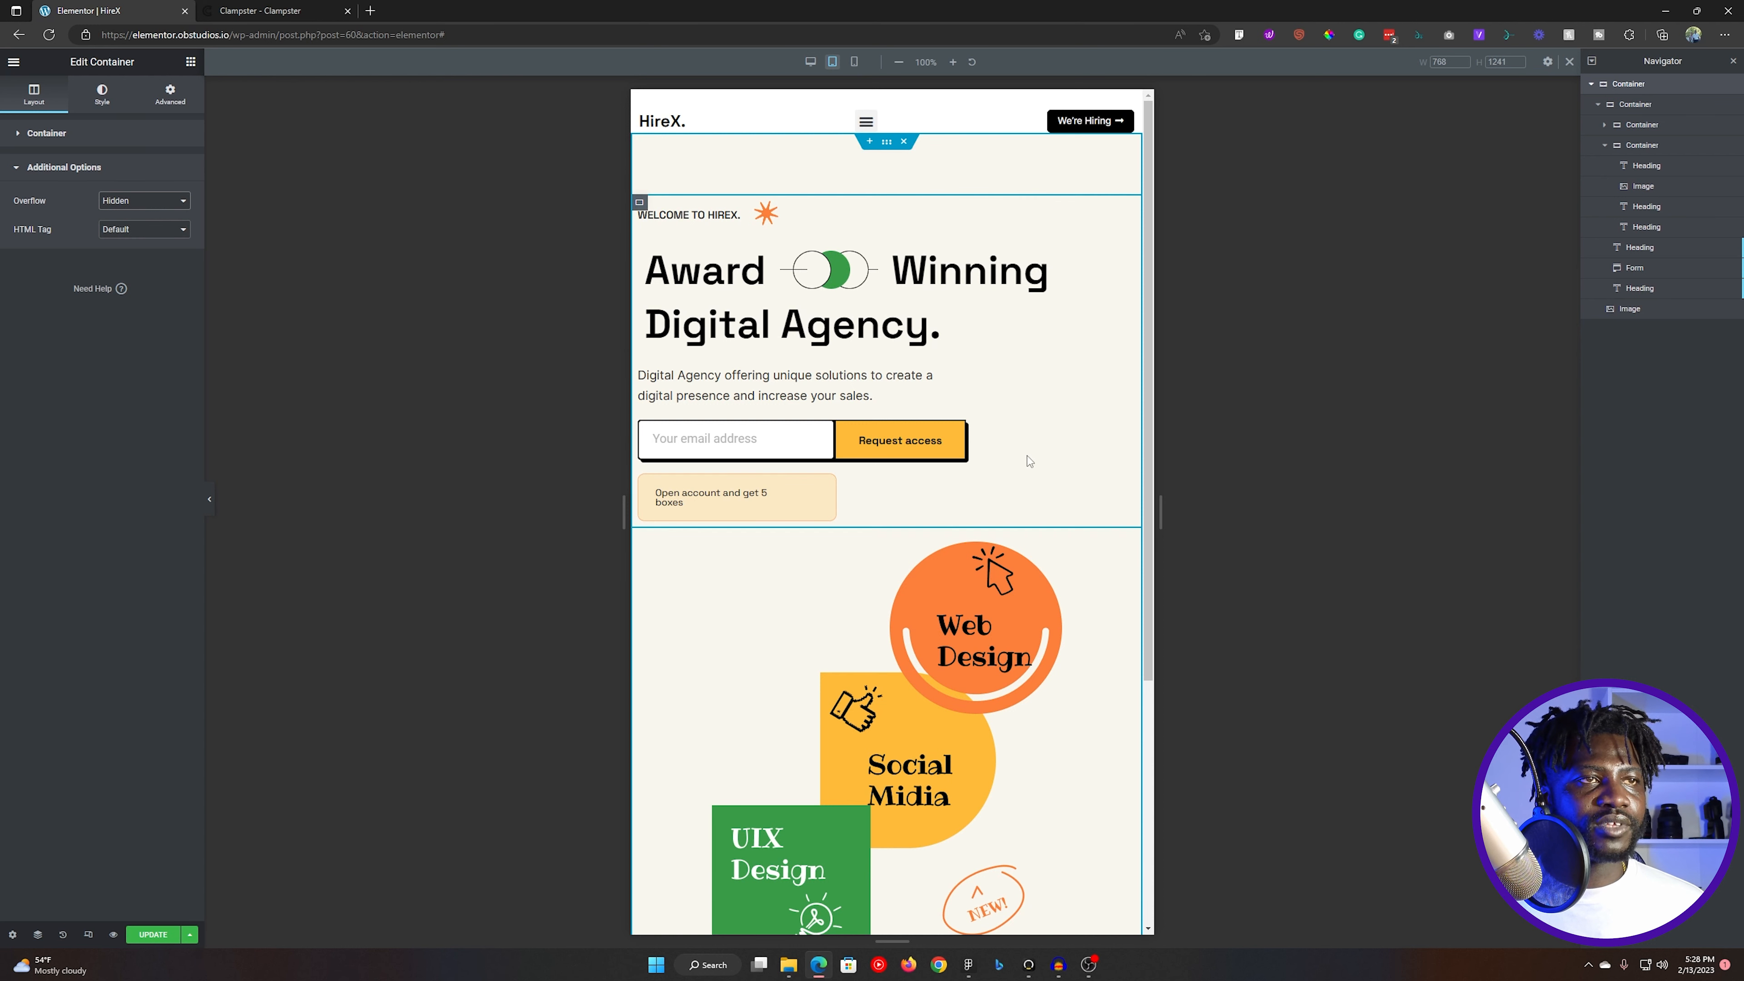
left_click(152, 934)
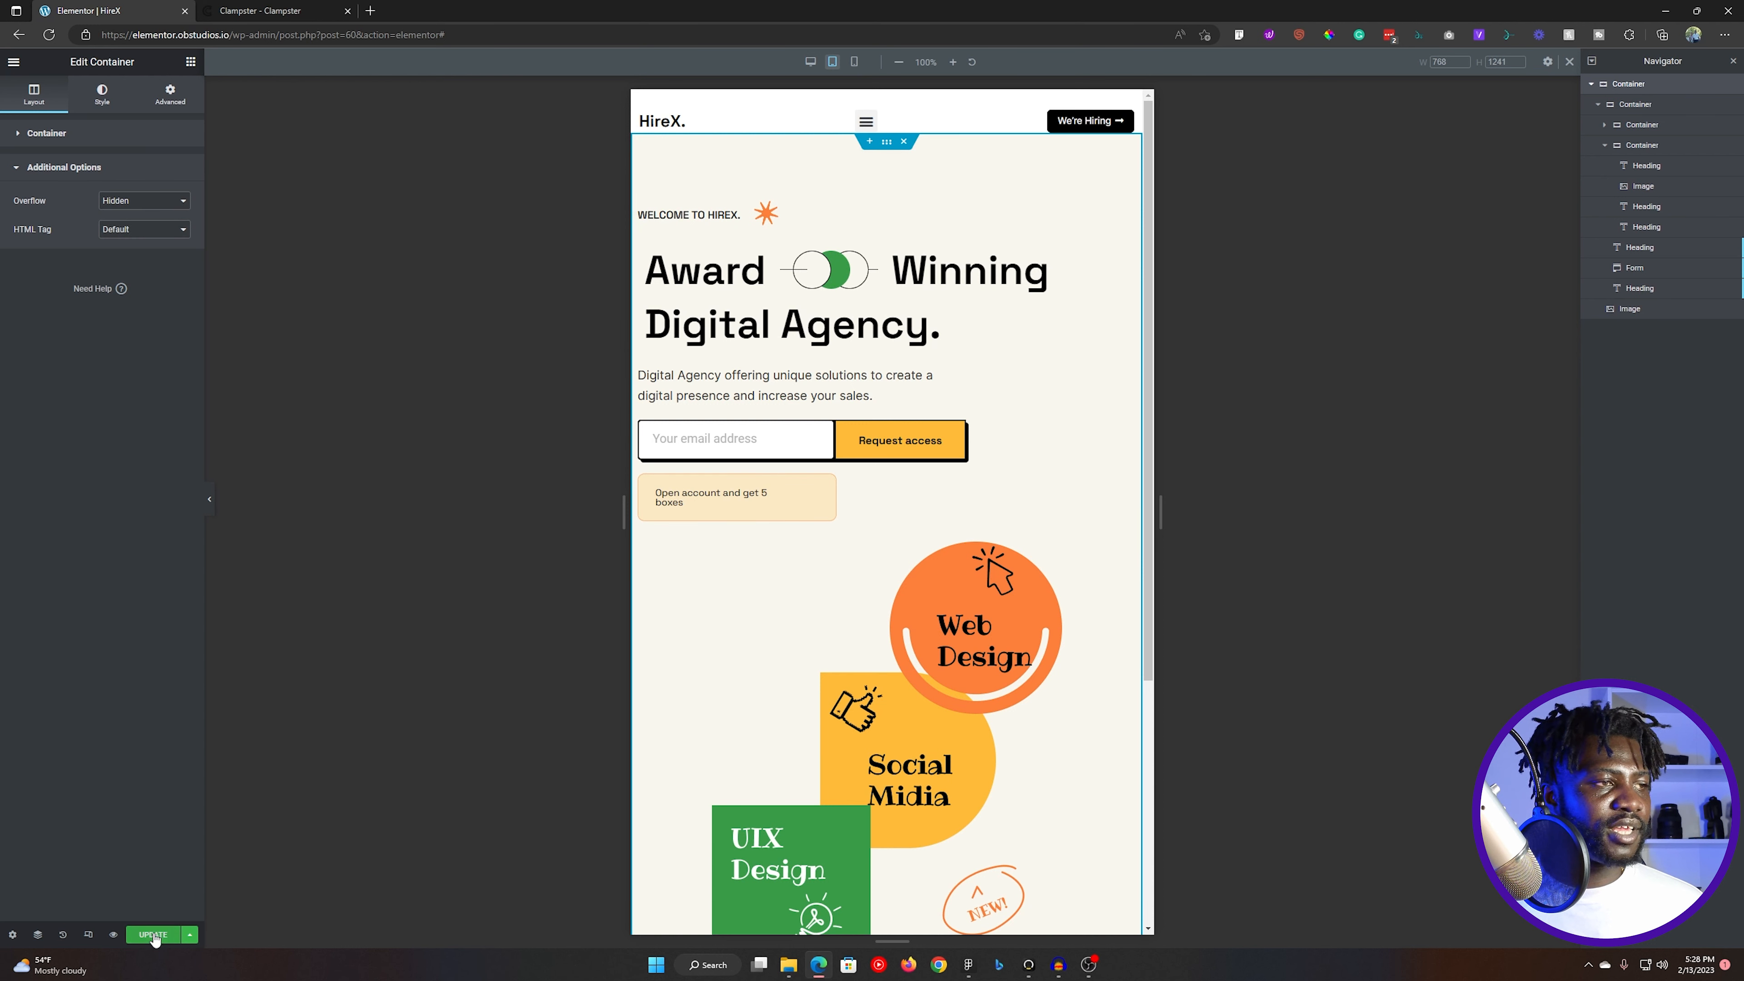
- Set the width of the overlapping circles image beside "Award" to 63% for mobile and save the page
left_click(854, 61)
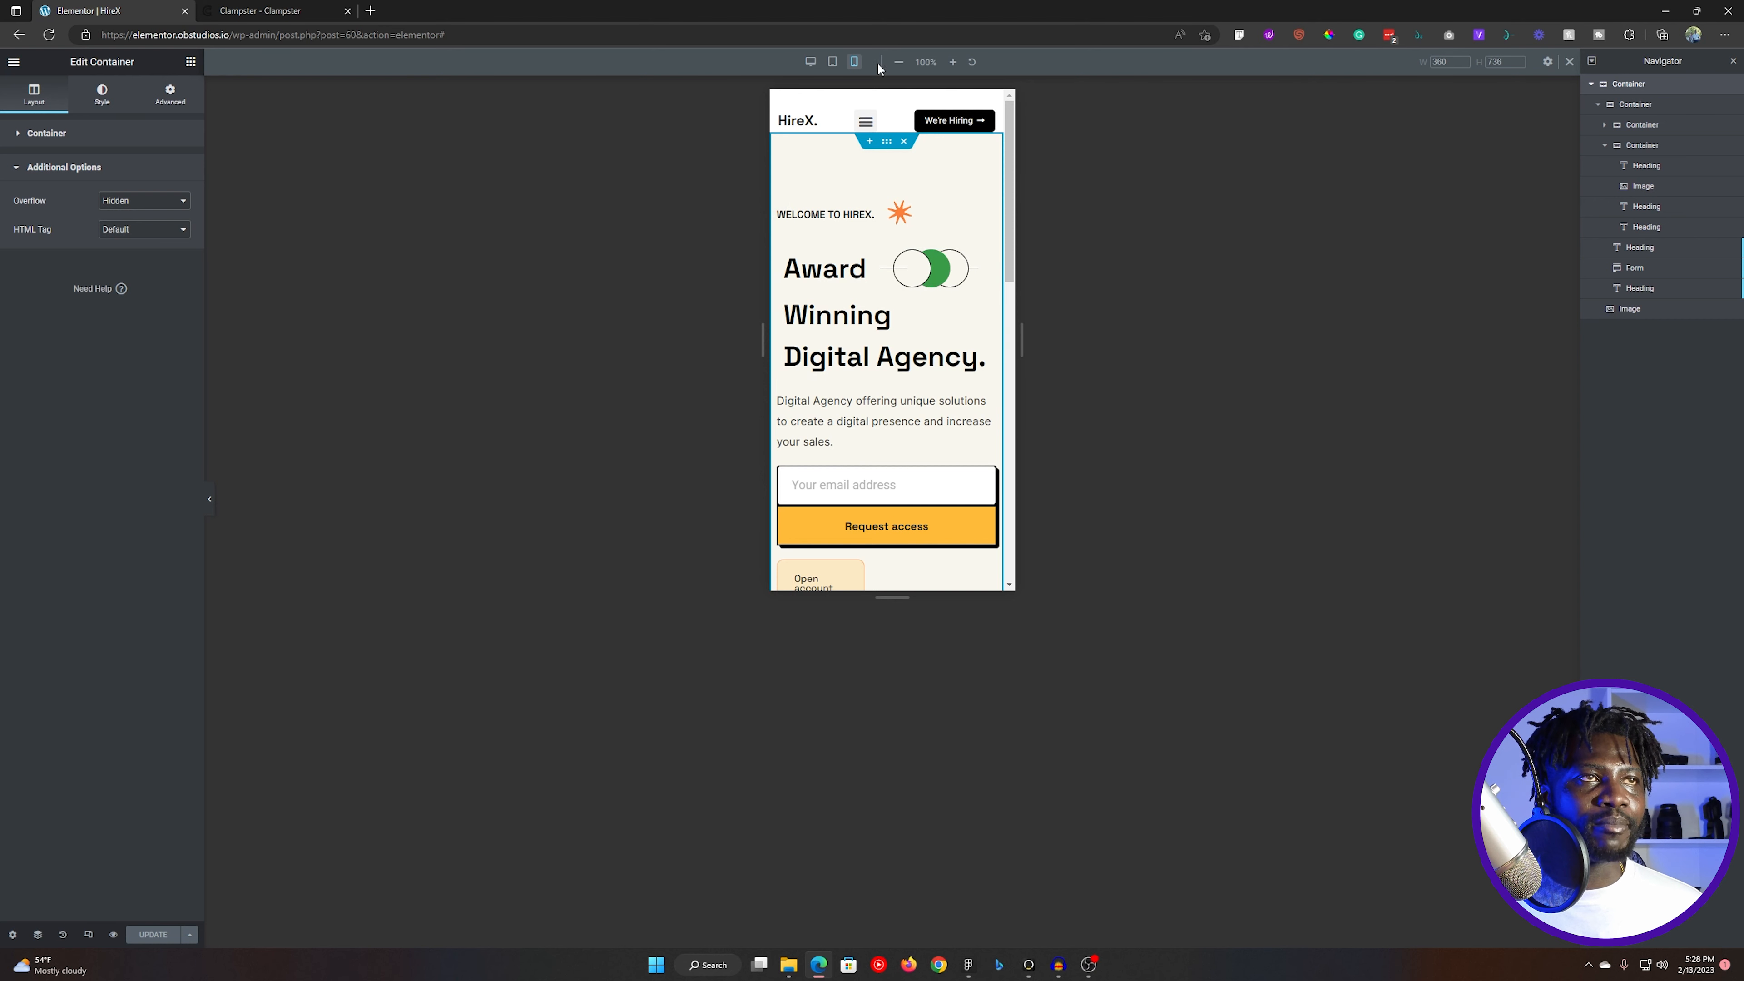
left_click(833, 62)
left_click(822, 273)
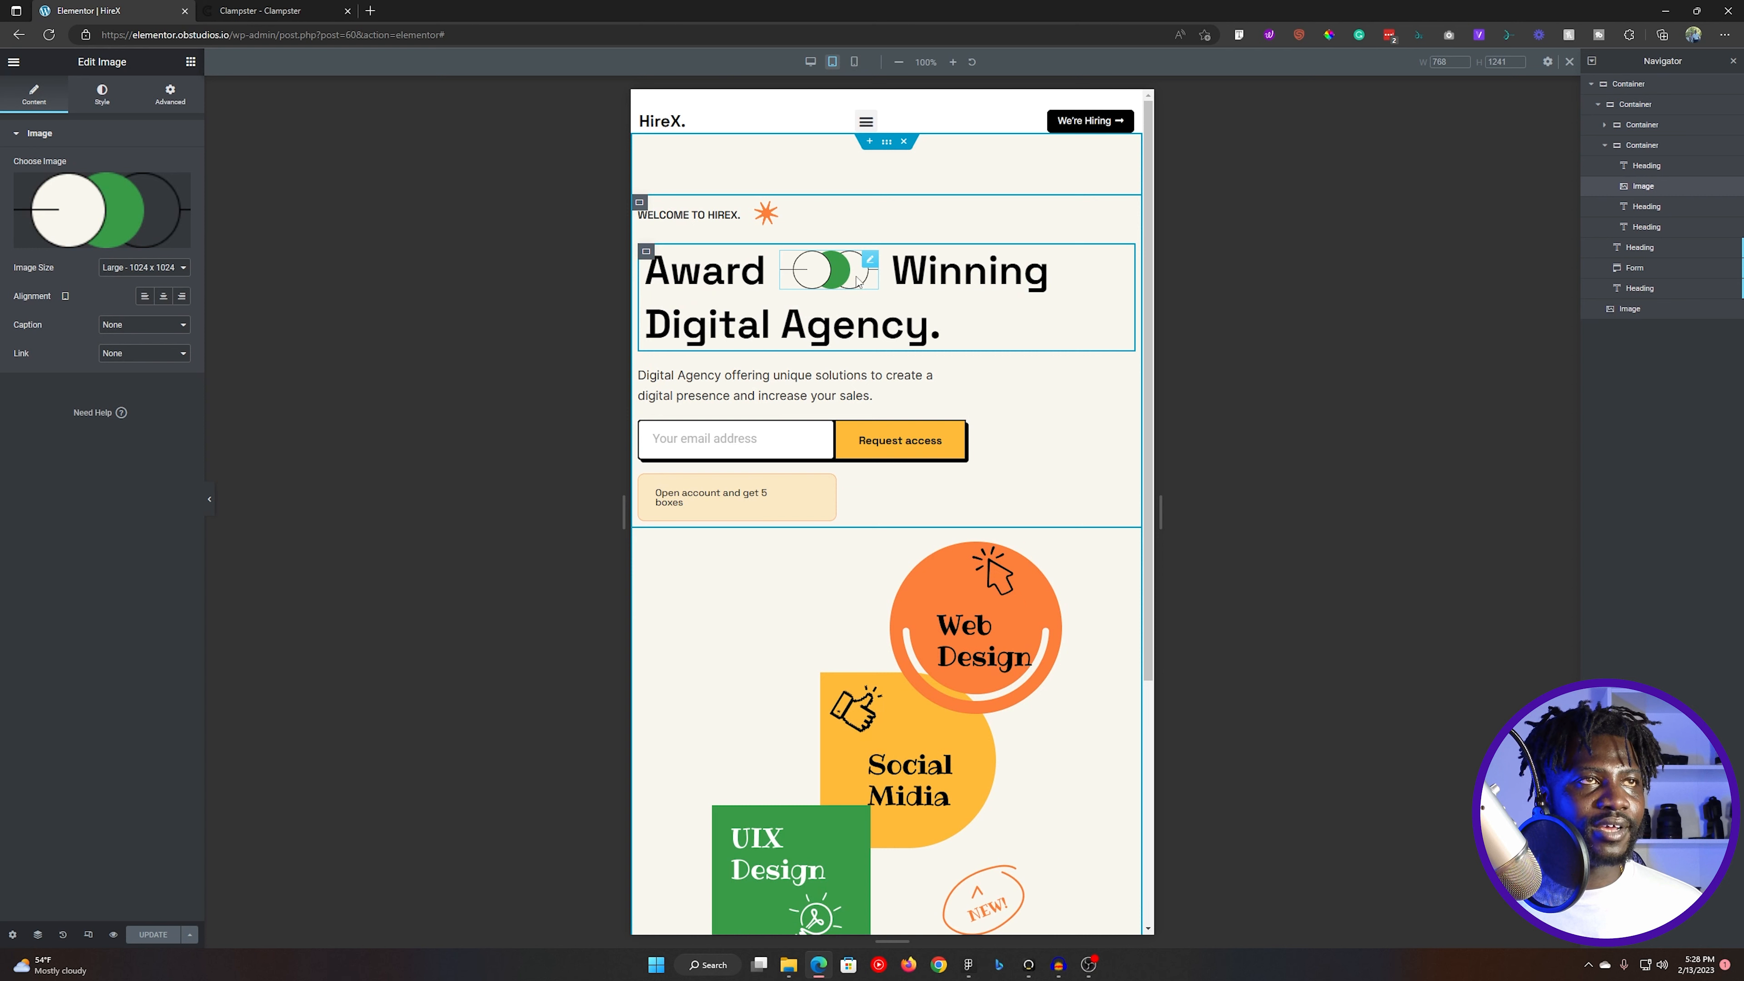
left_click(855, 64)
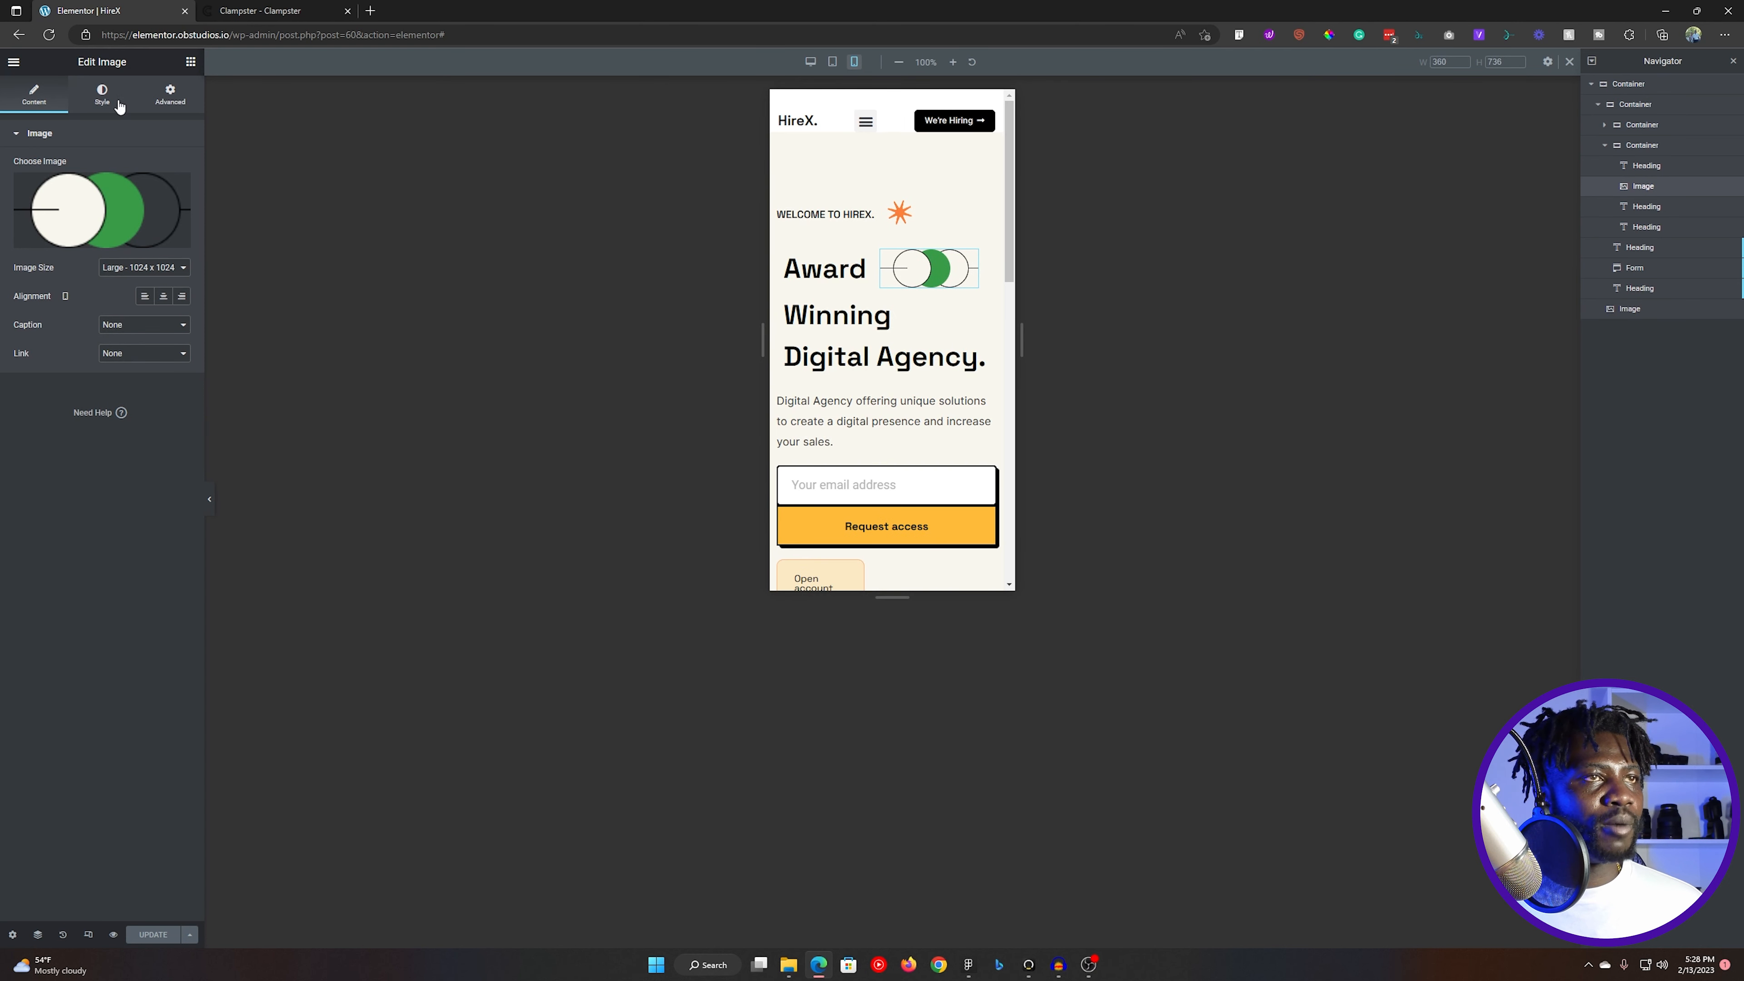
left_click(102, 96)
left_click_drag(13, 181, 97, 180)
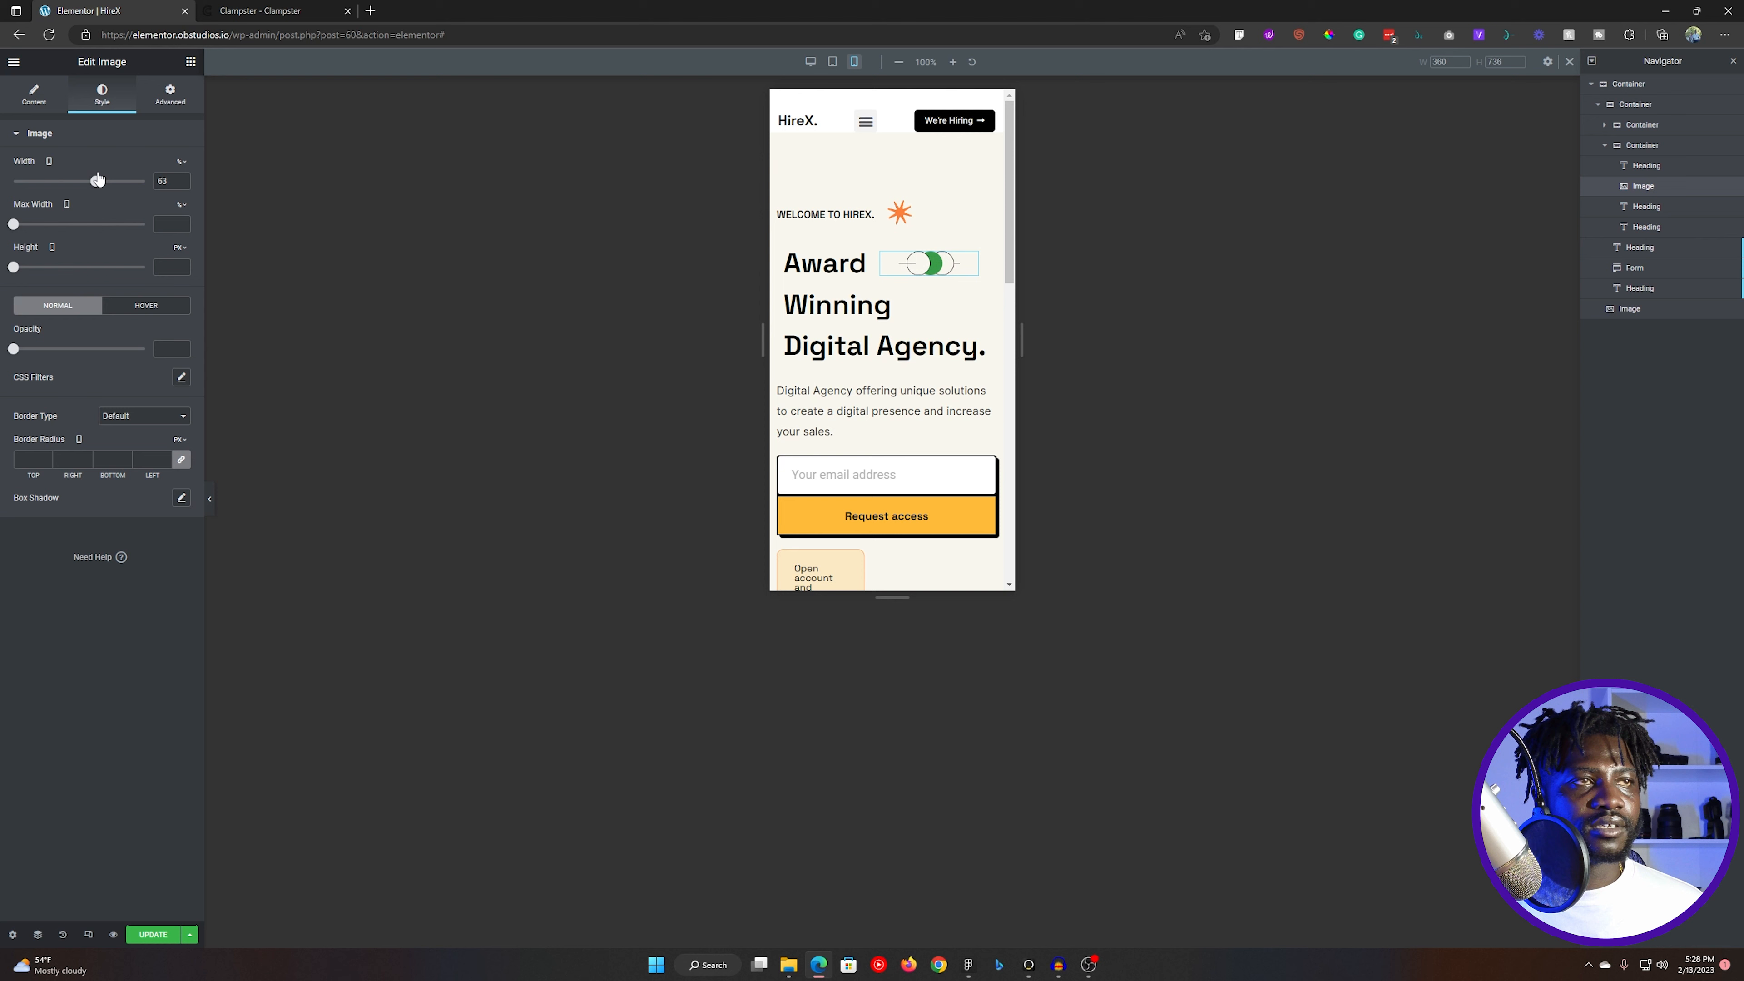
key("ctrl+s")
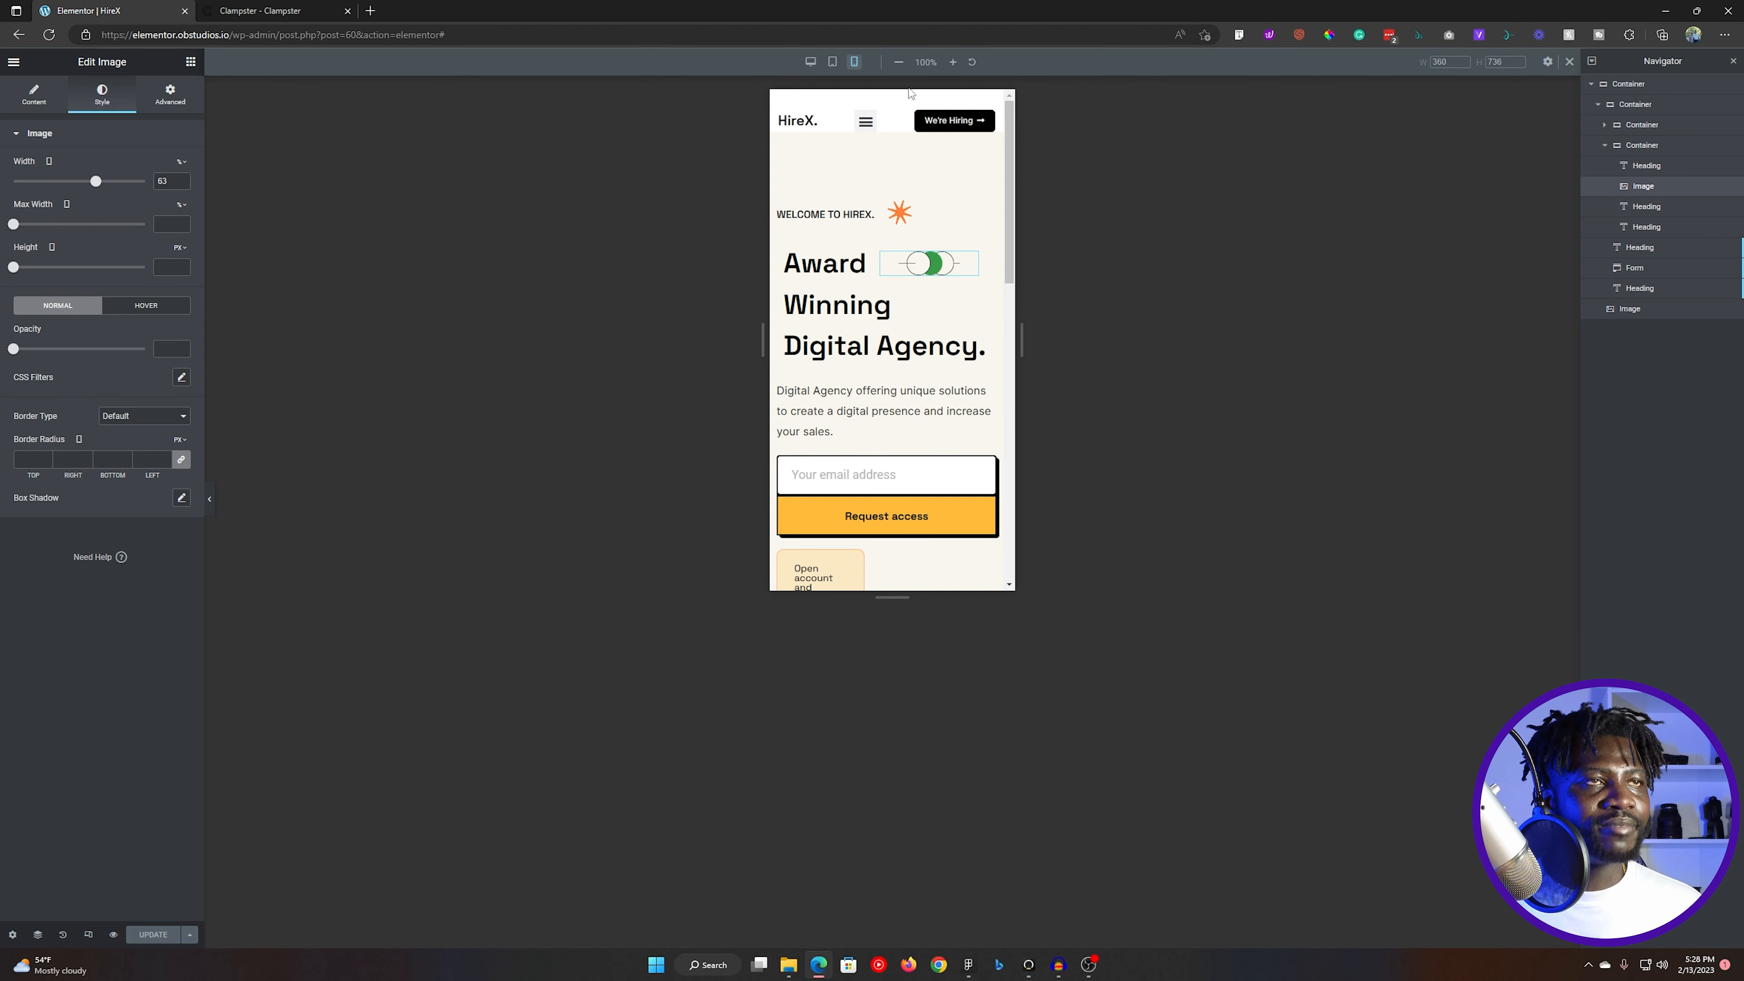
- Set the "Open account and get 5 boxes" heading's custom width to 100% for mobile and review the section
scroll(883, 501, "down", 2)
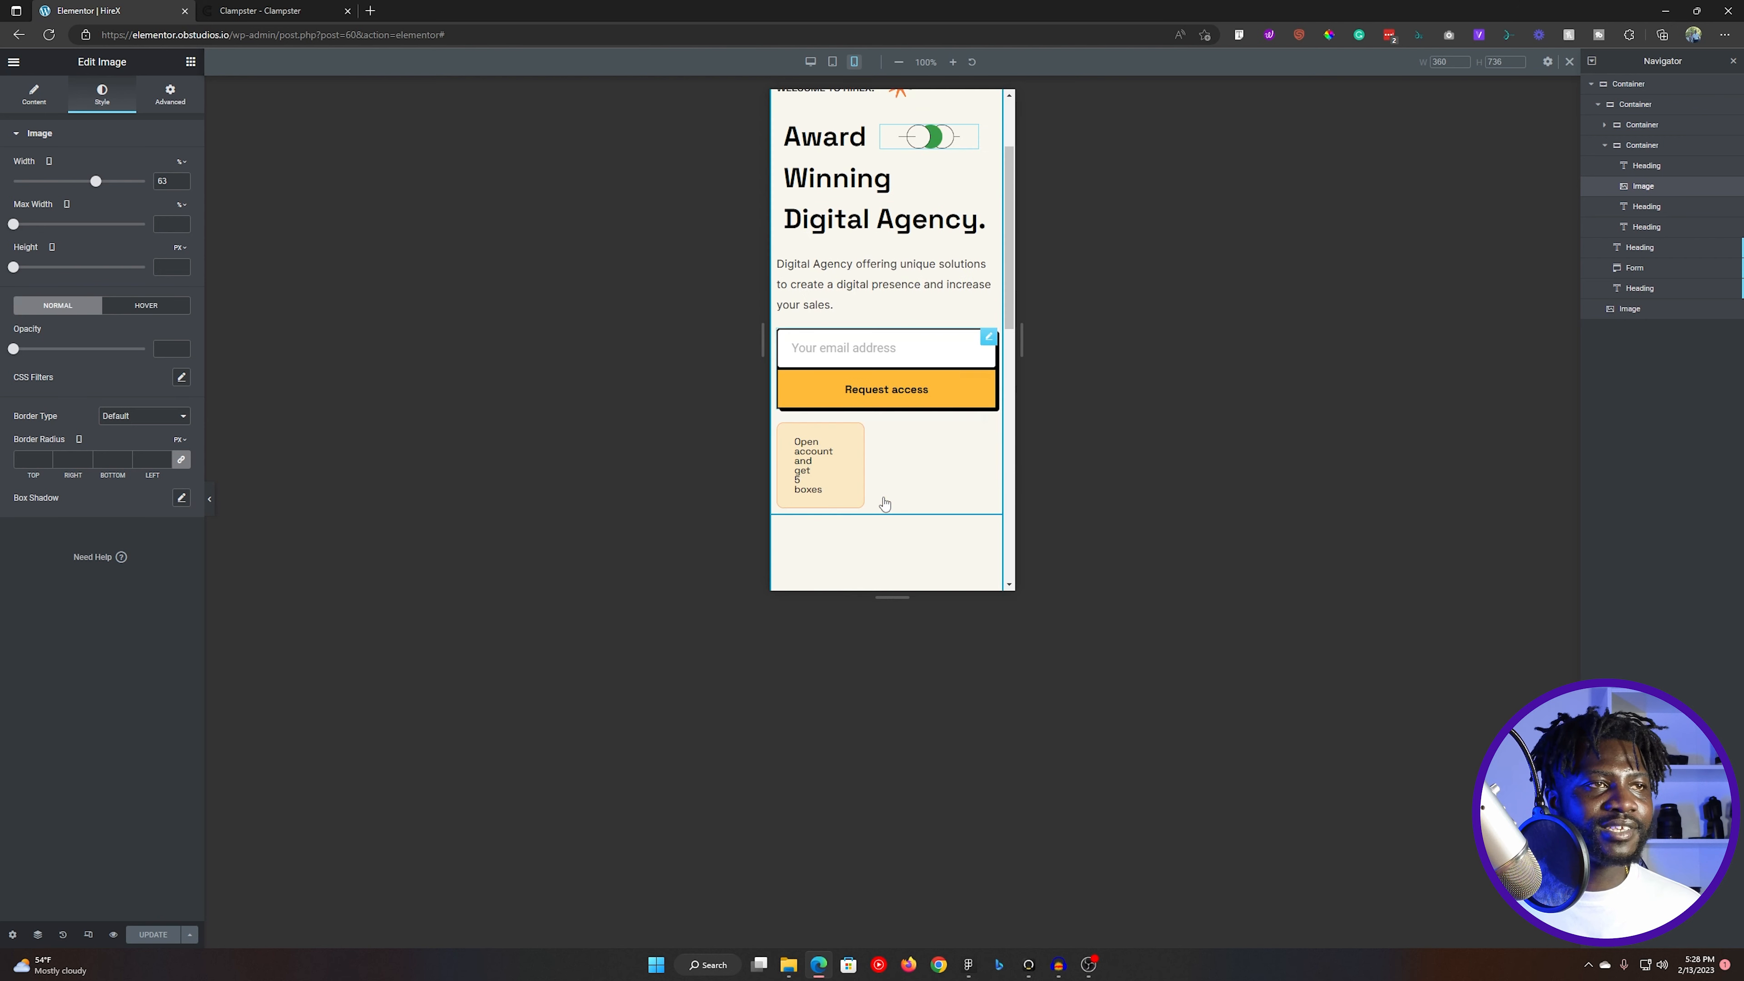
left_click(843, 411)
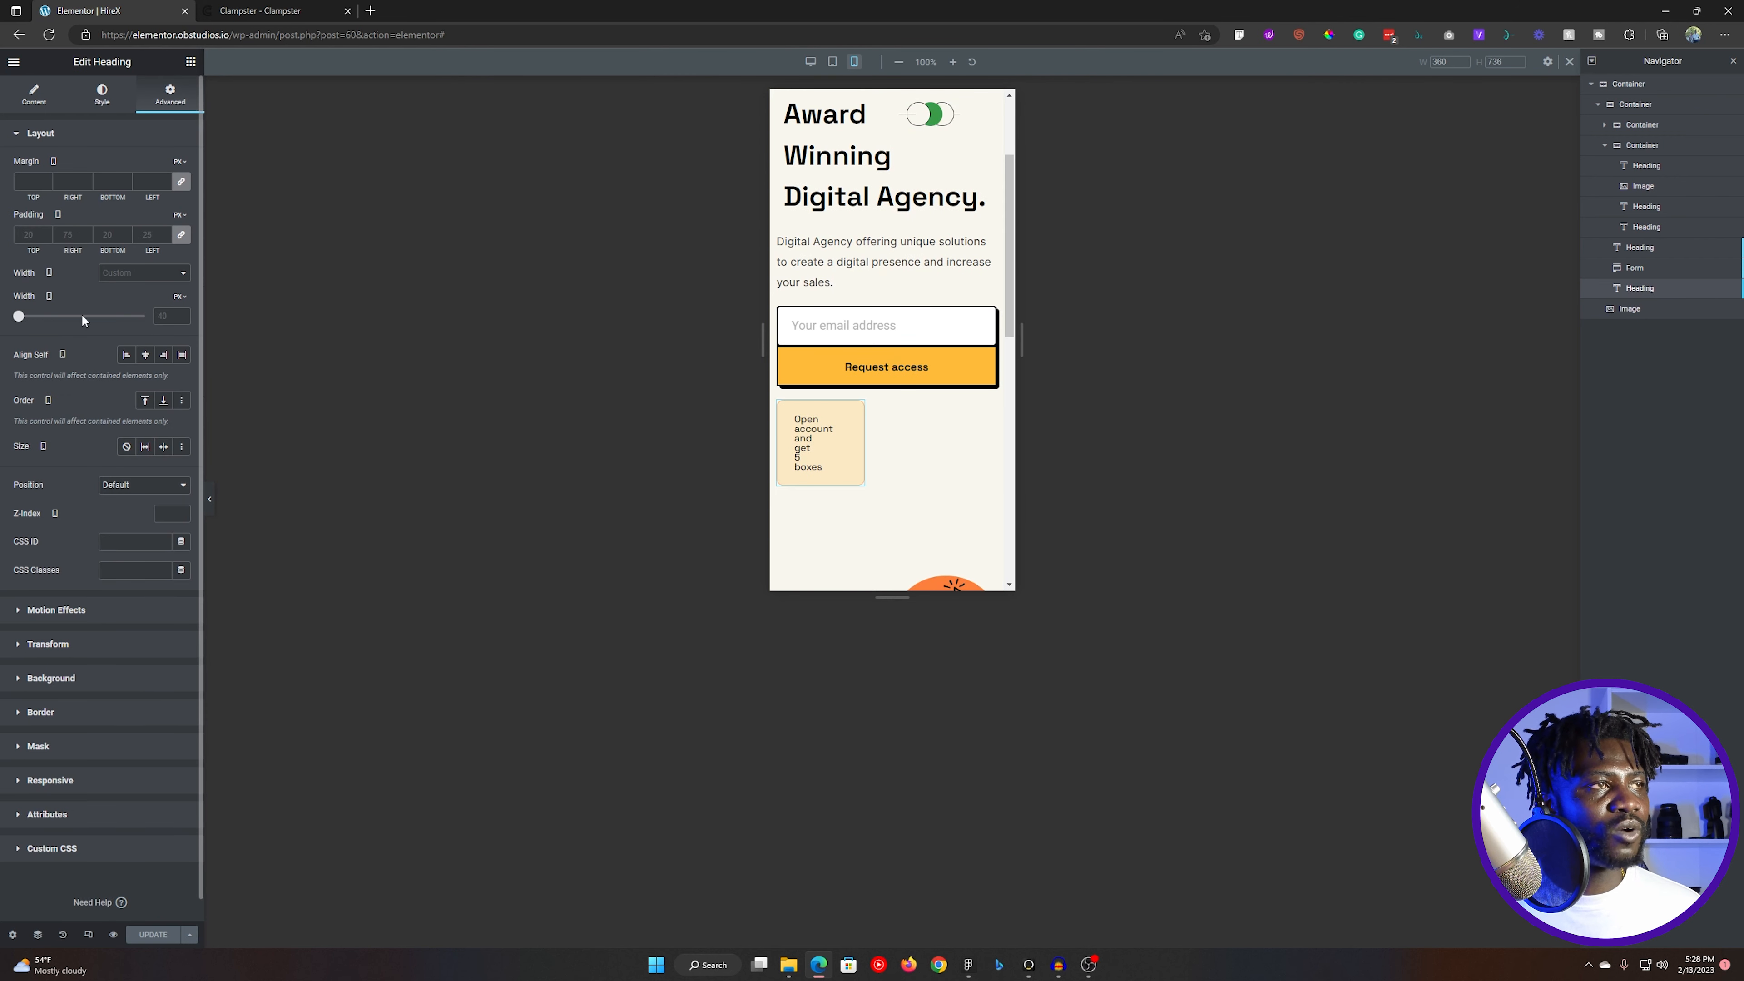
left_click(173, 314)
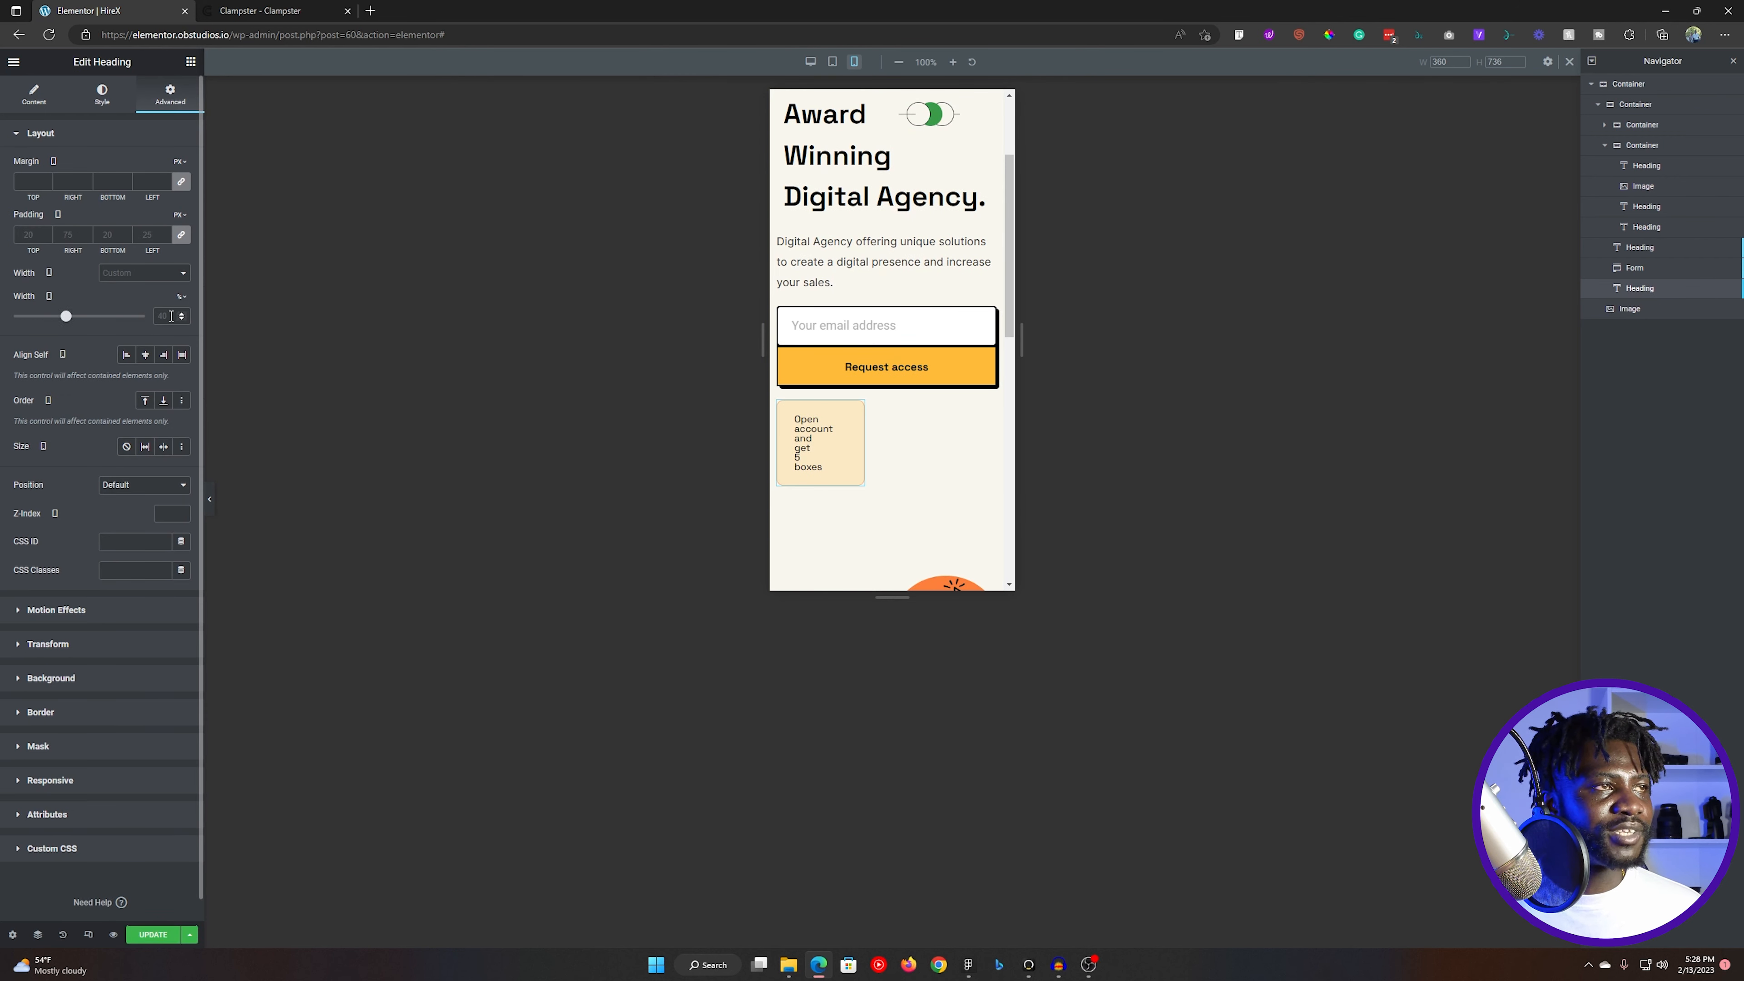
type("100")
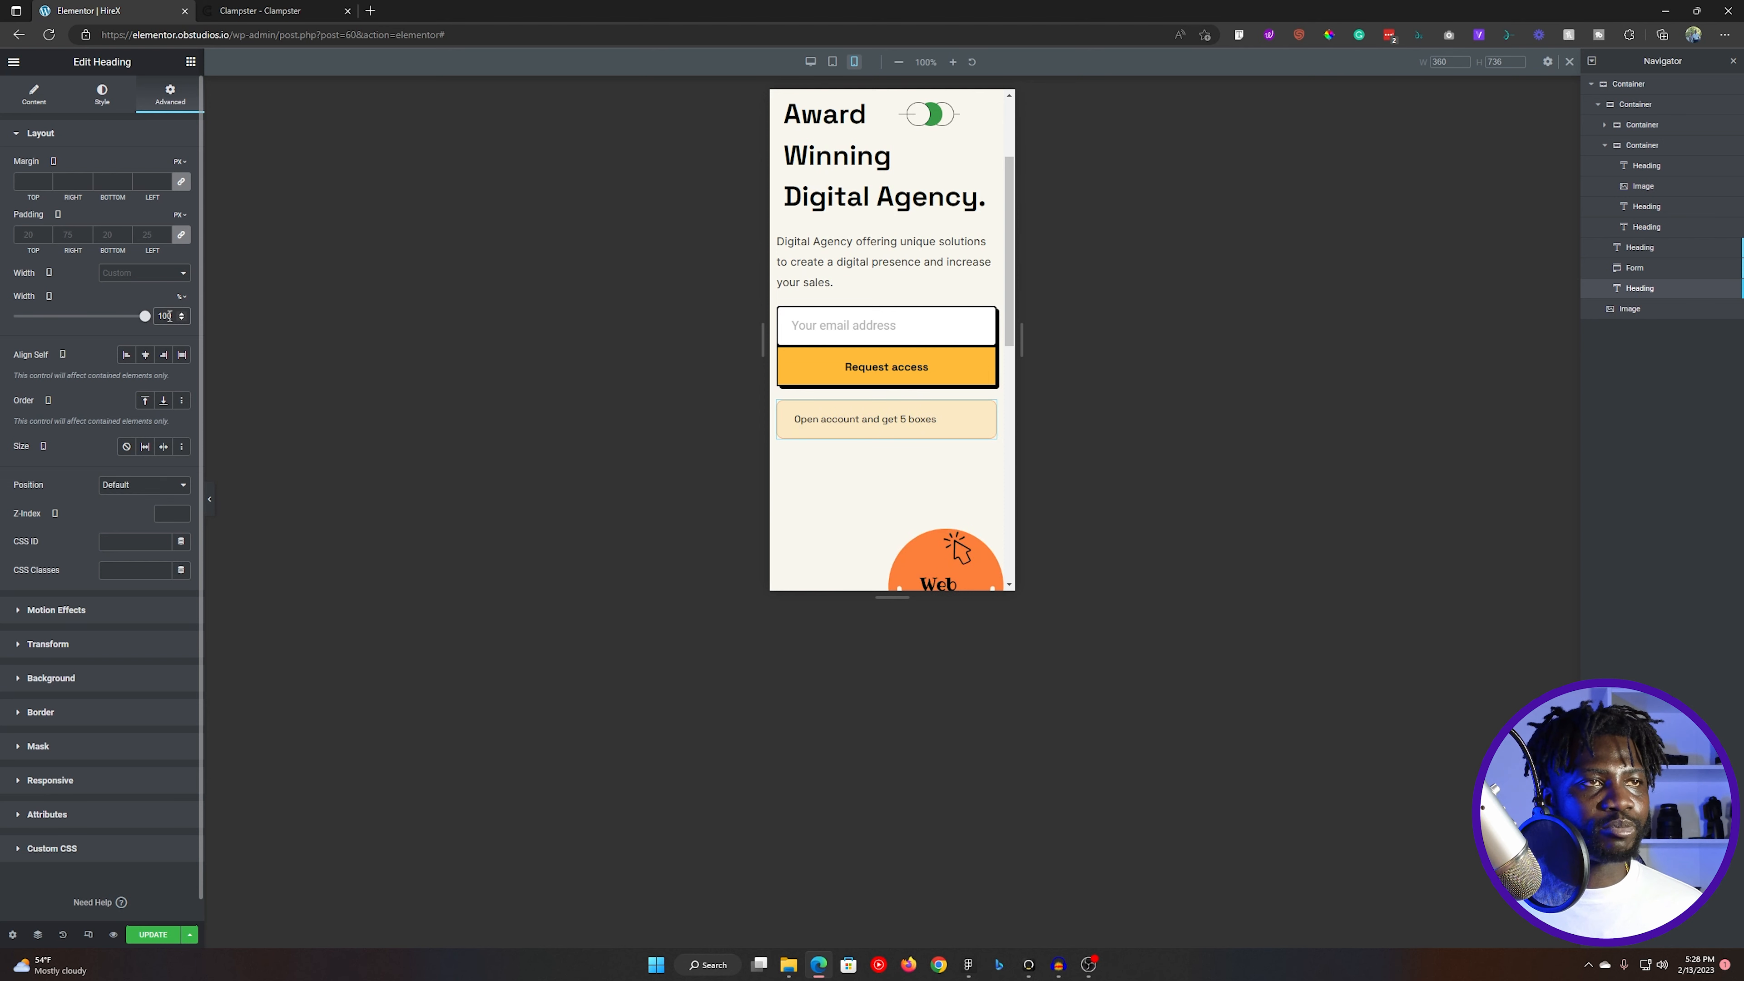
scroll(893, 508, "down", 3)
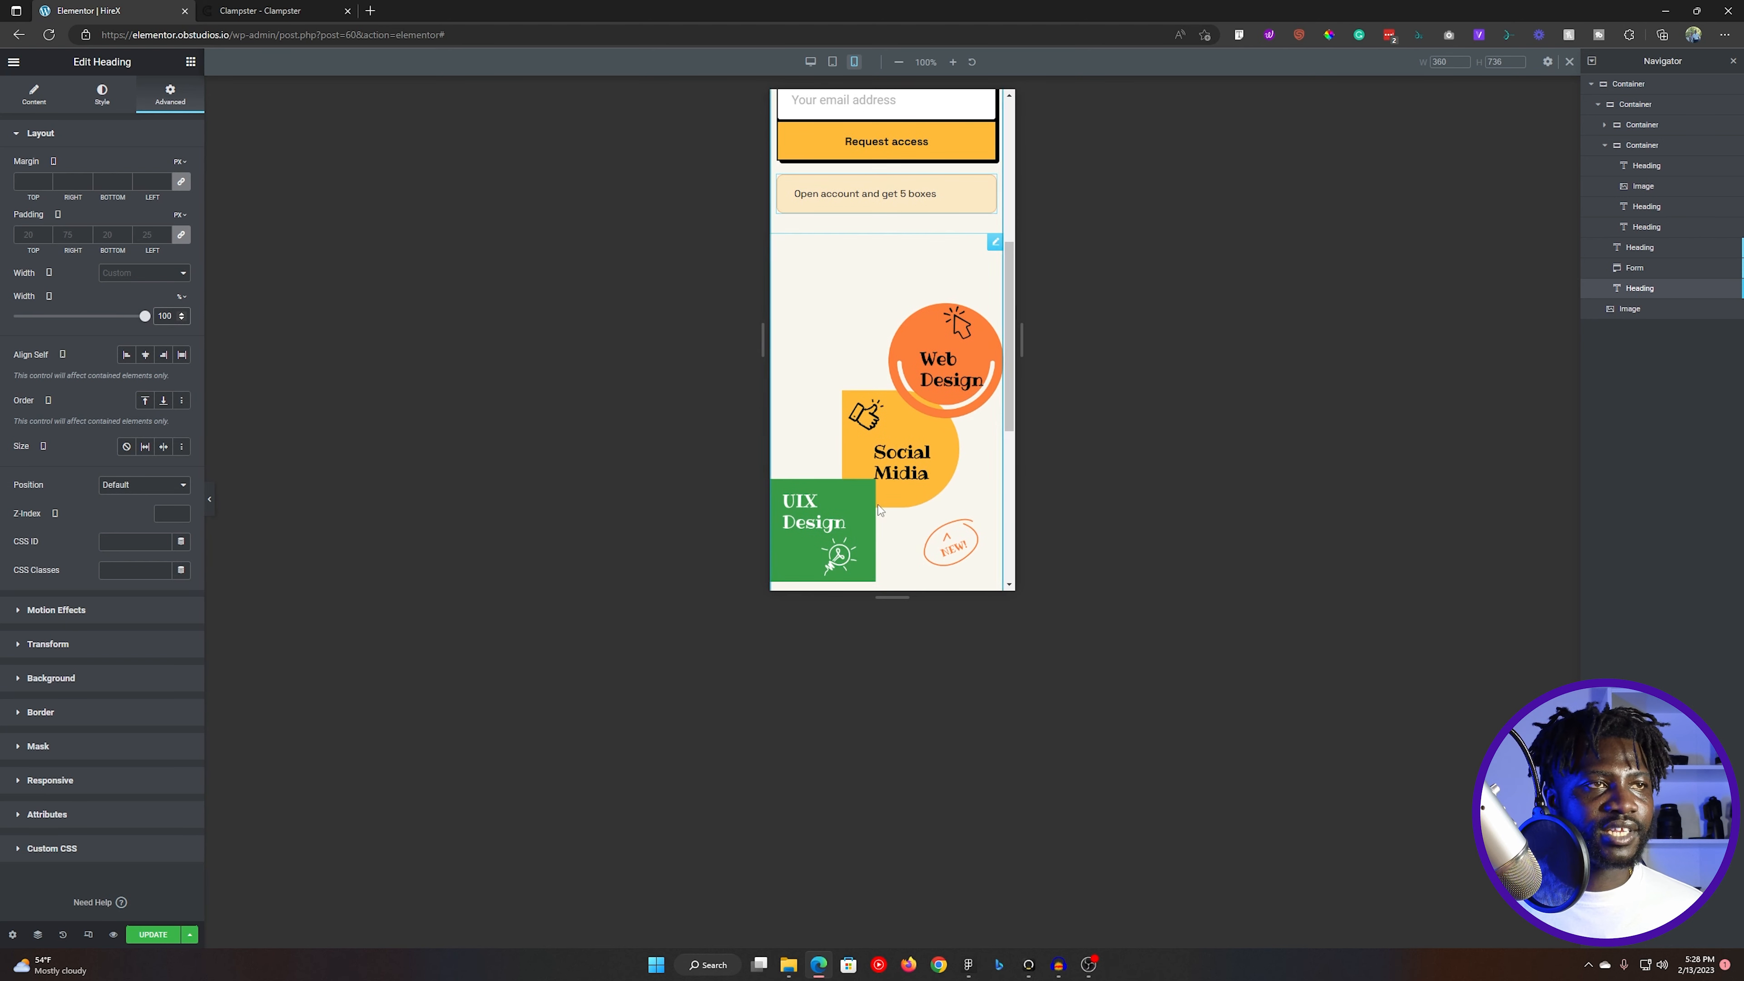
scroll(932, 342, "up", 5)
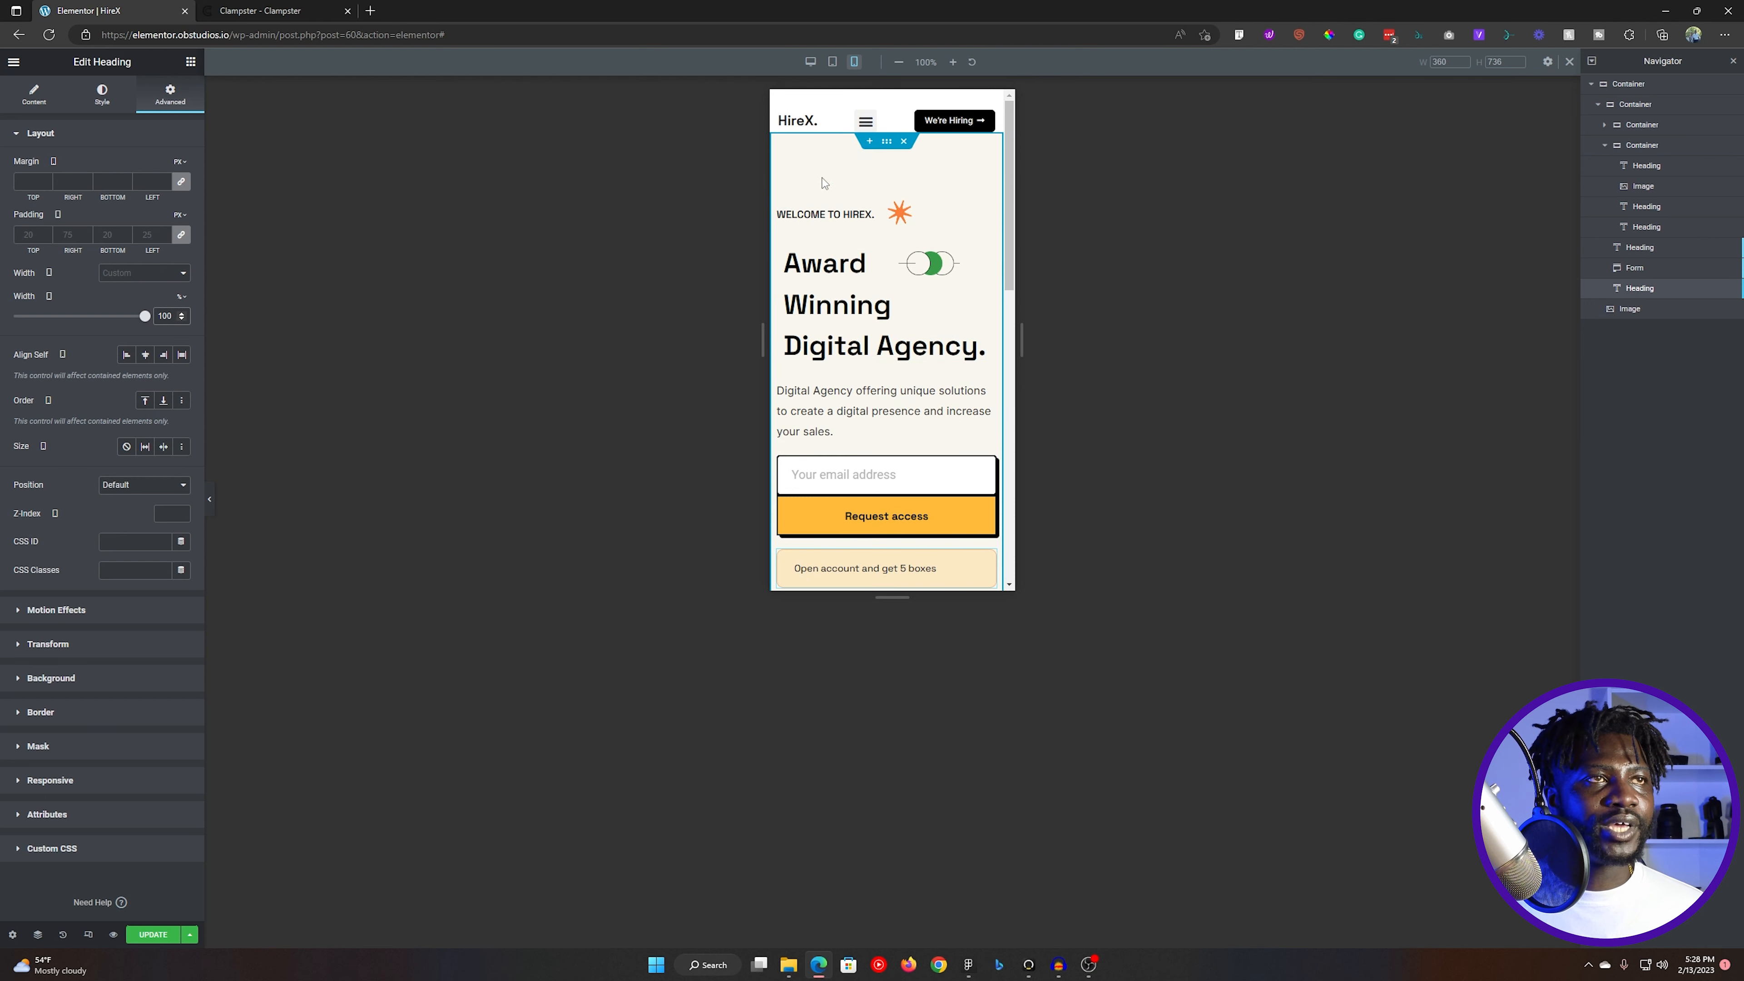
- Give the hero illustration unlinked mobile padding of 10 px on the right and left, and review the layout
scroll(812, 447, "down", 4)
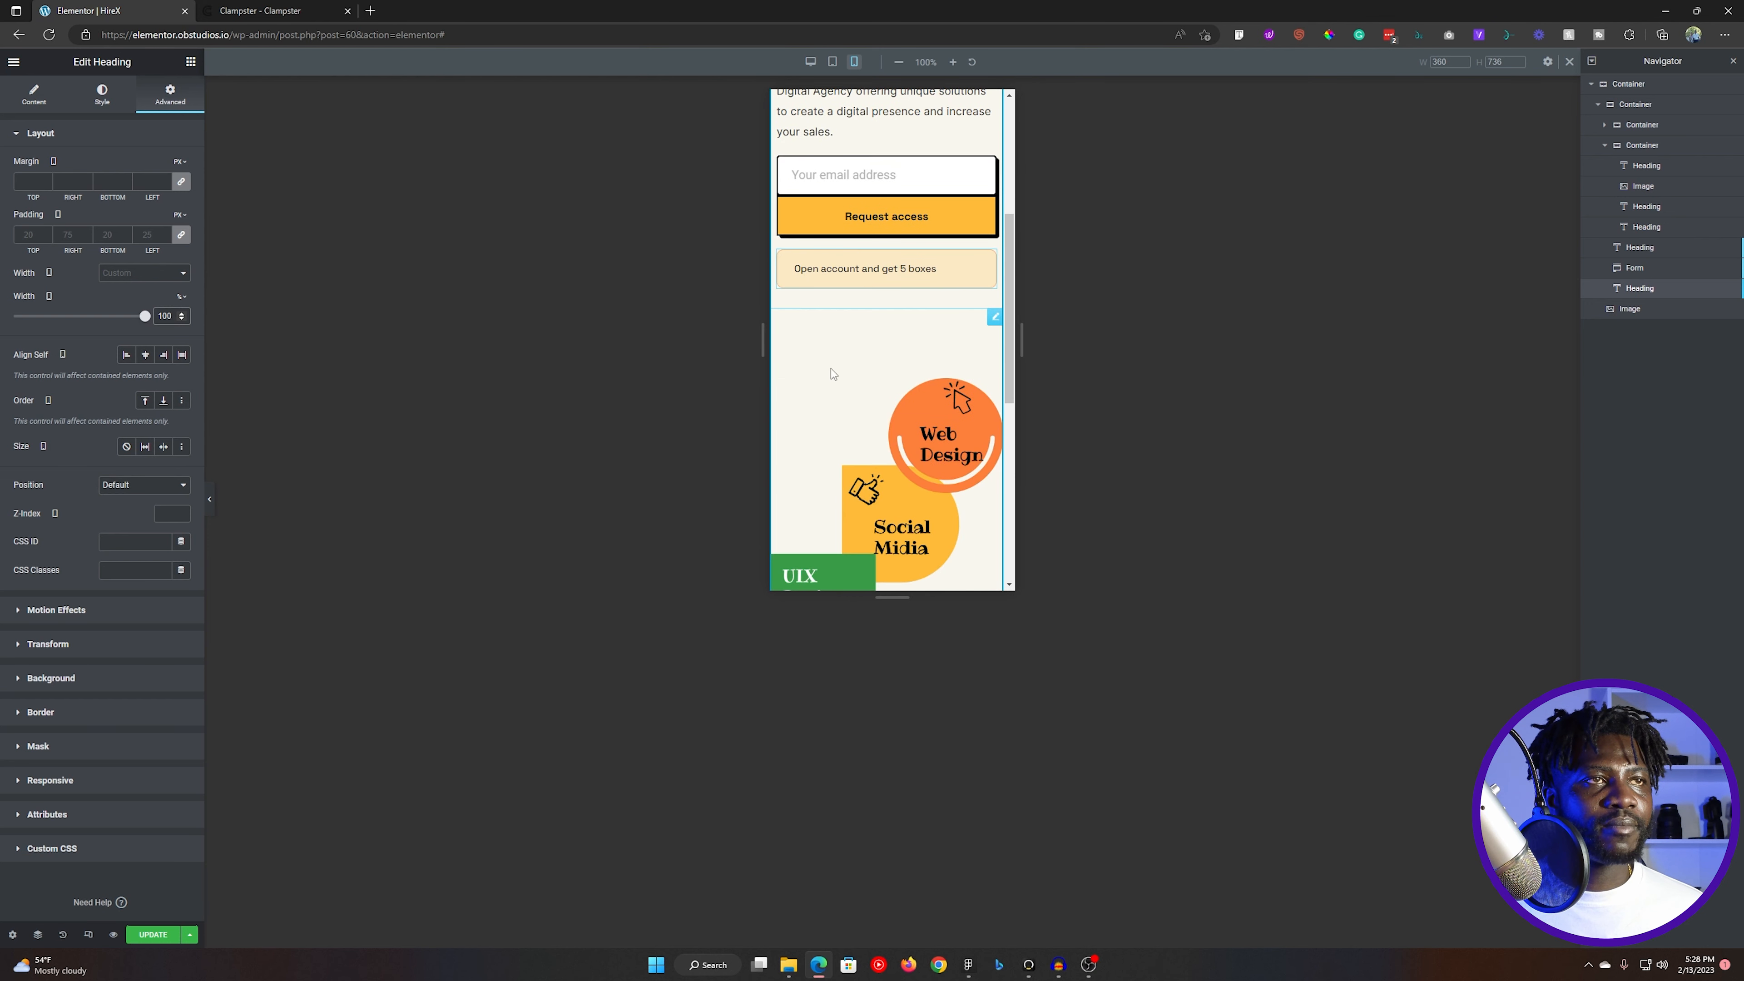
left_click(993, 317)
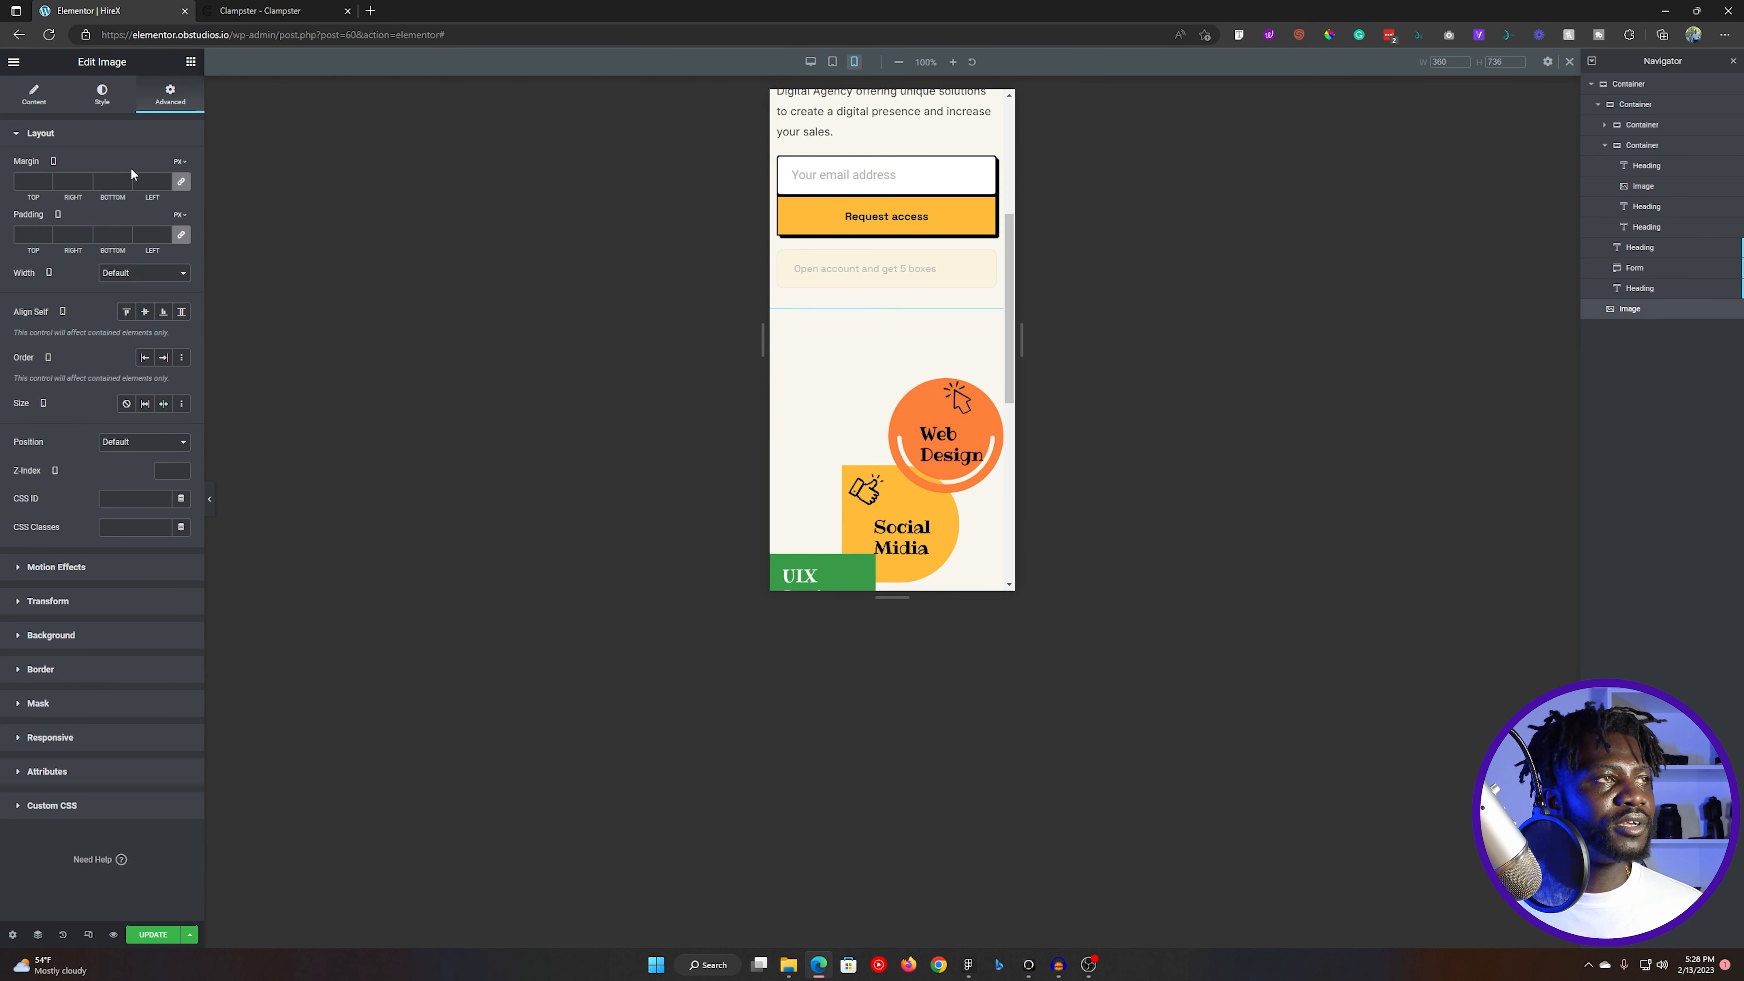
left_click(181, 235)
left_click(61, 235)
type("10")
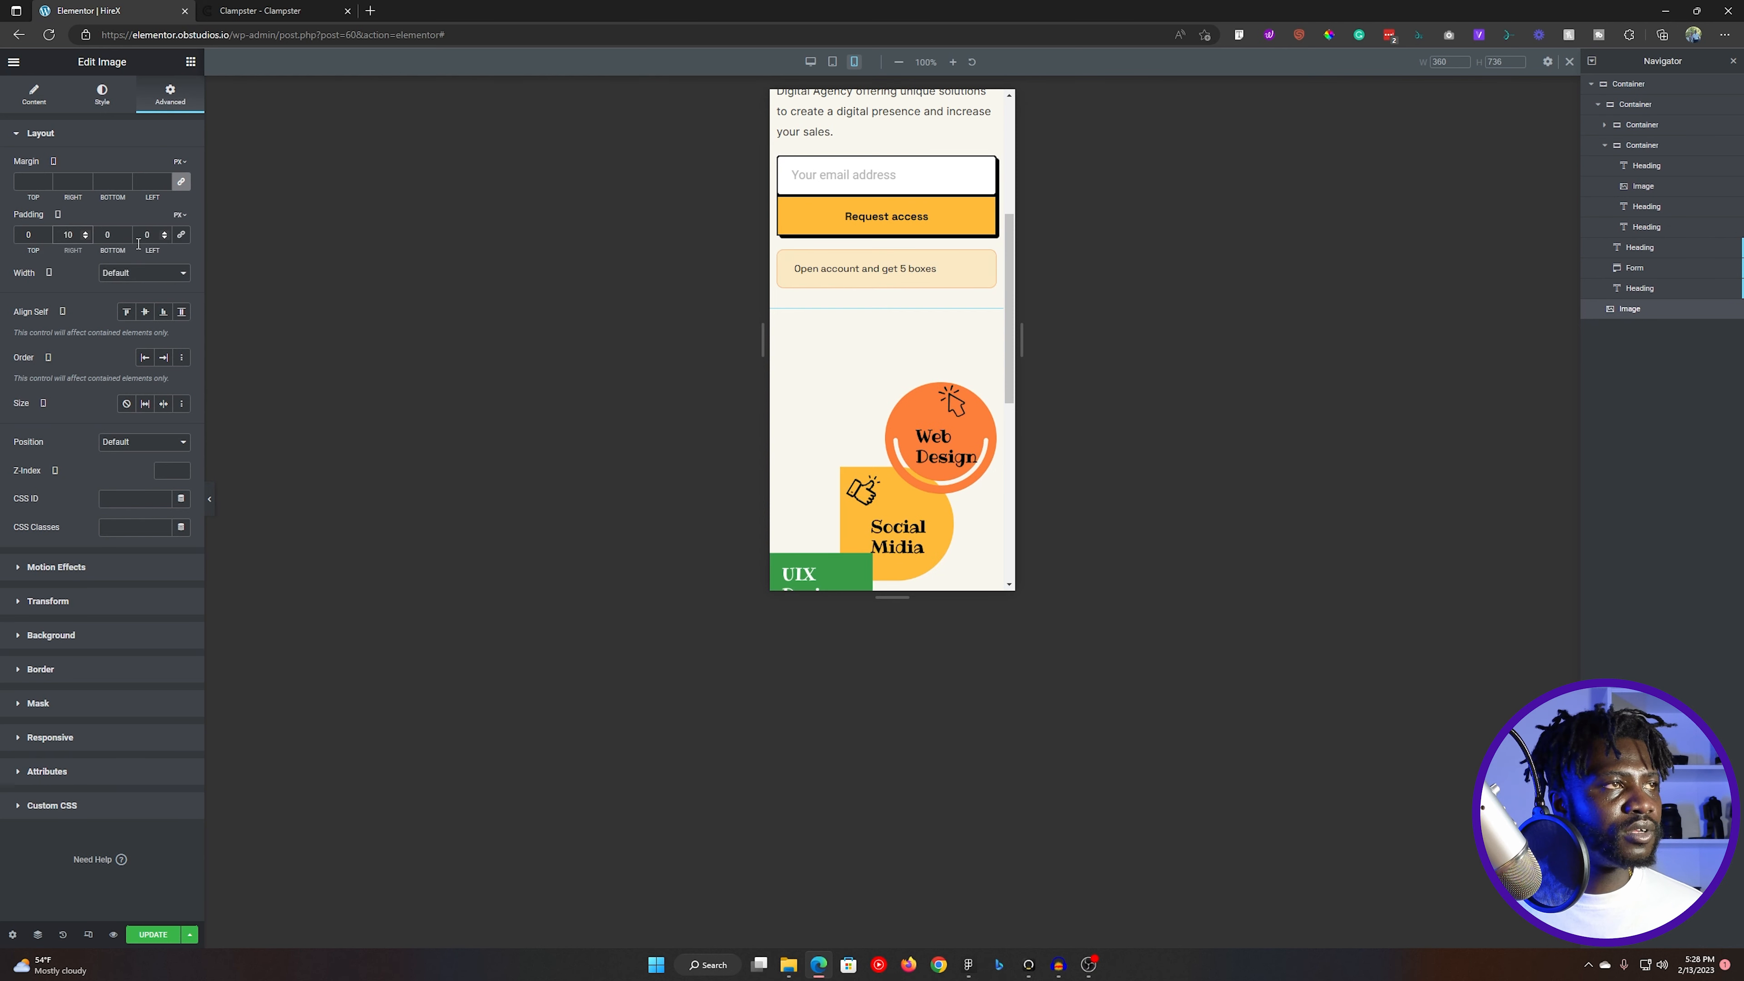
left_click(140, 234)
type("1")
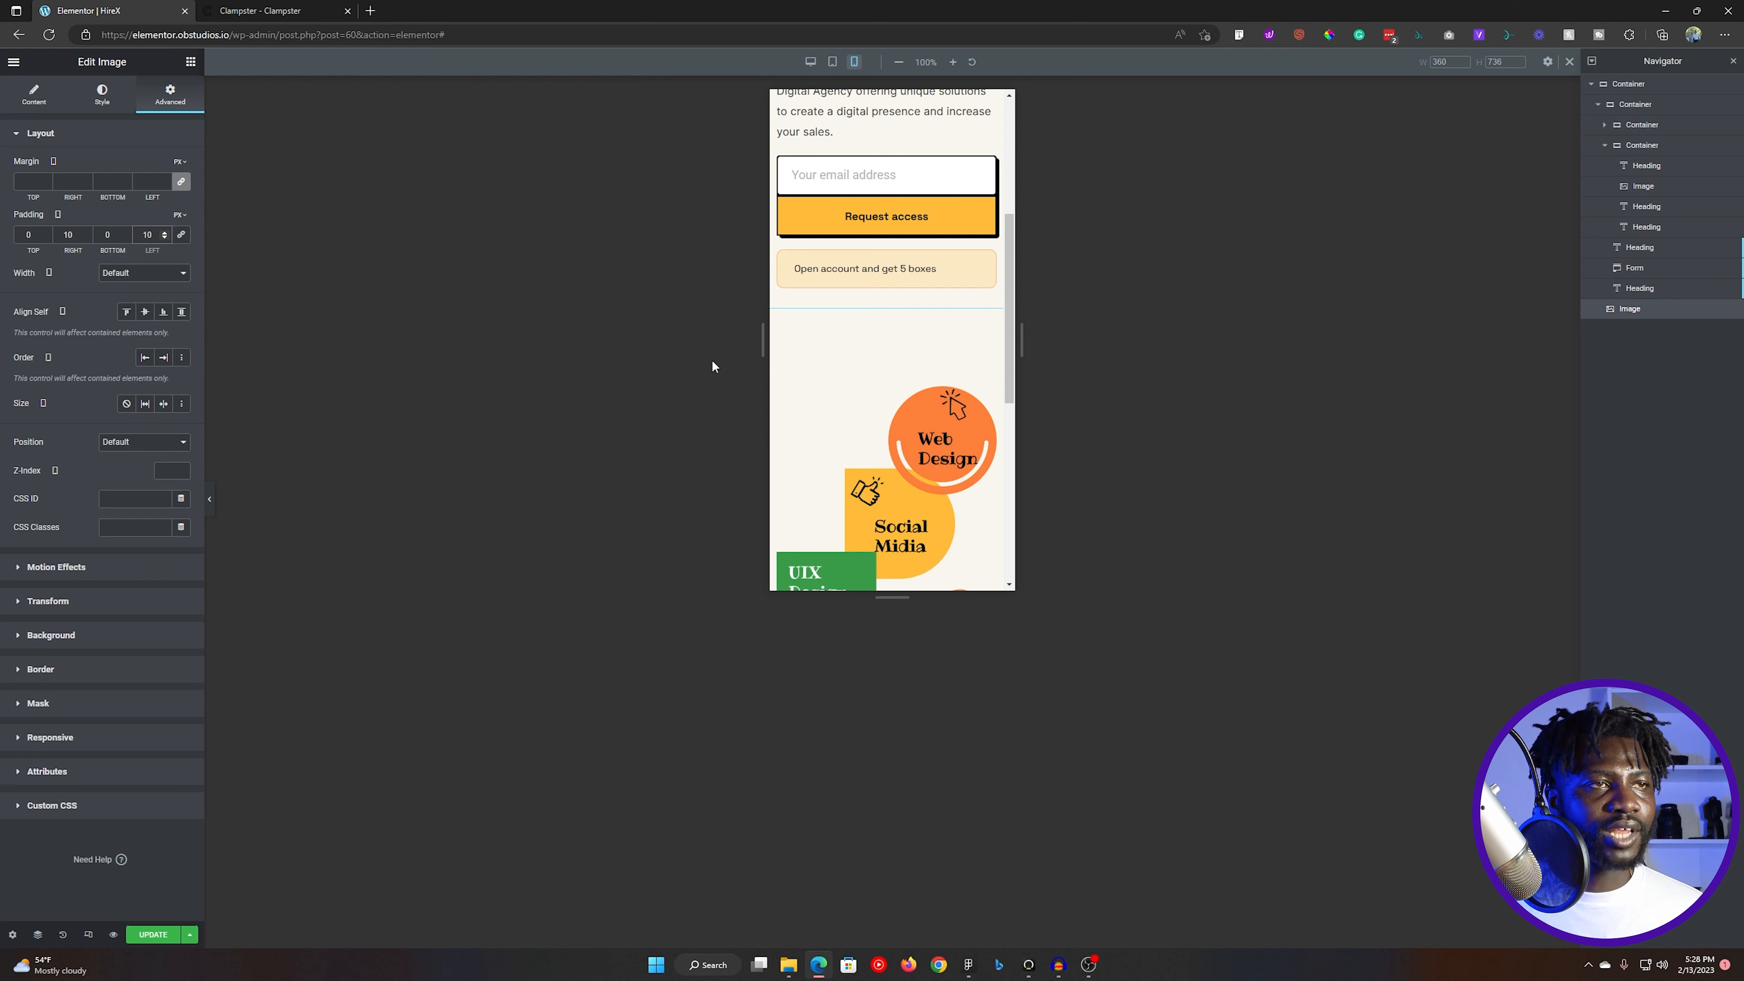
scroll(913, 443, "down", 4)
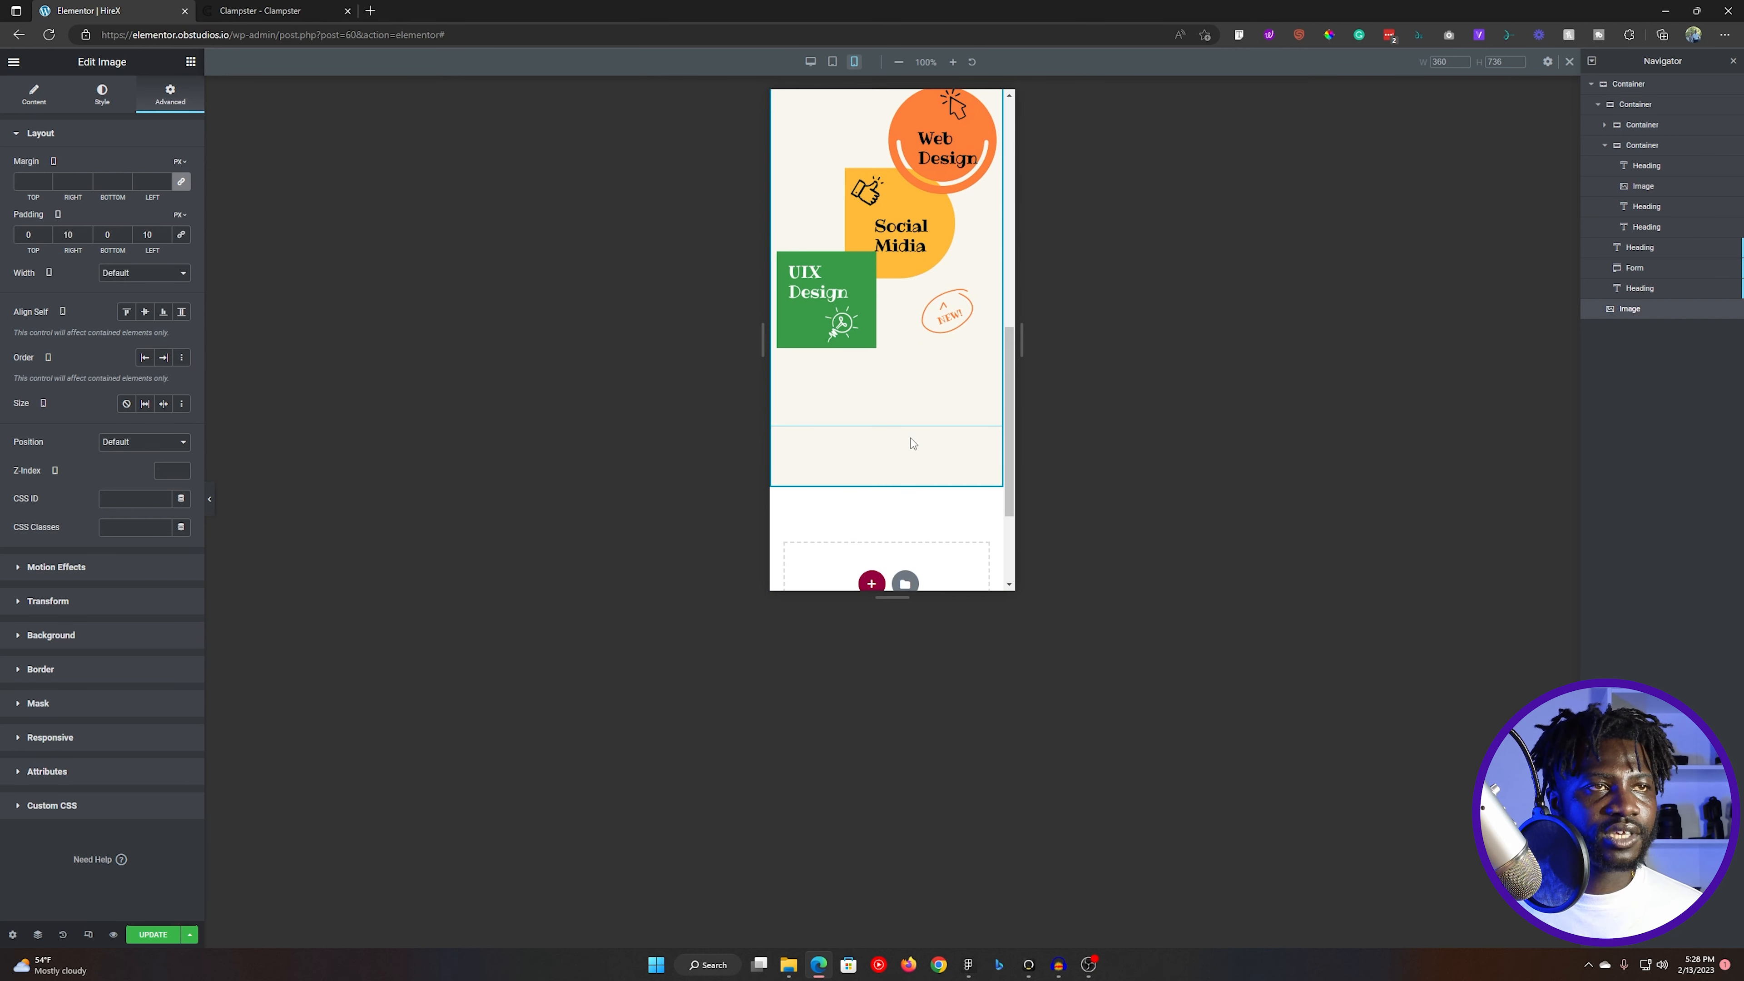
scroll(913, 443, "up", 5)
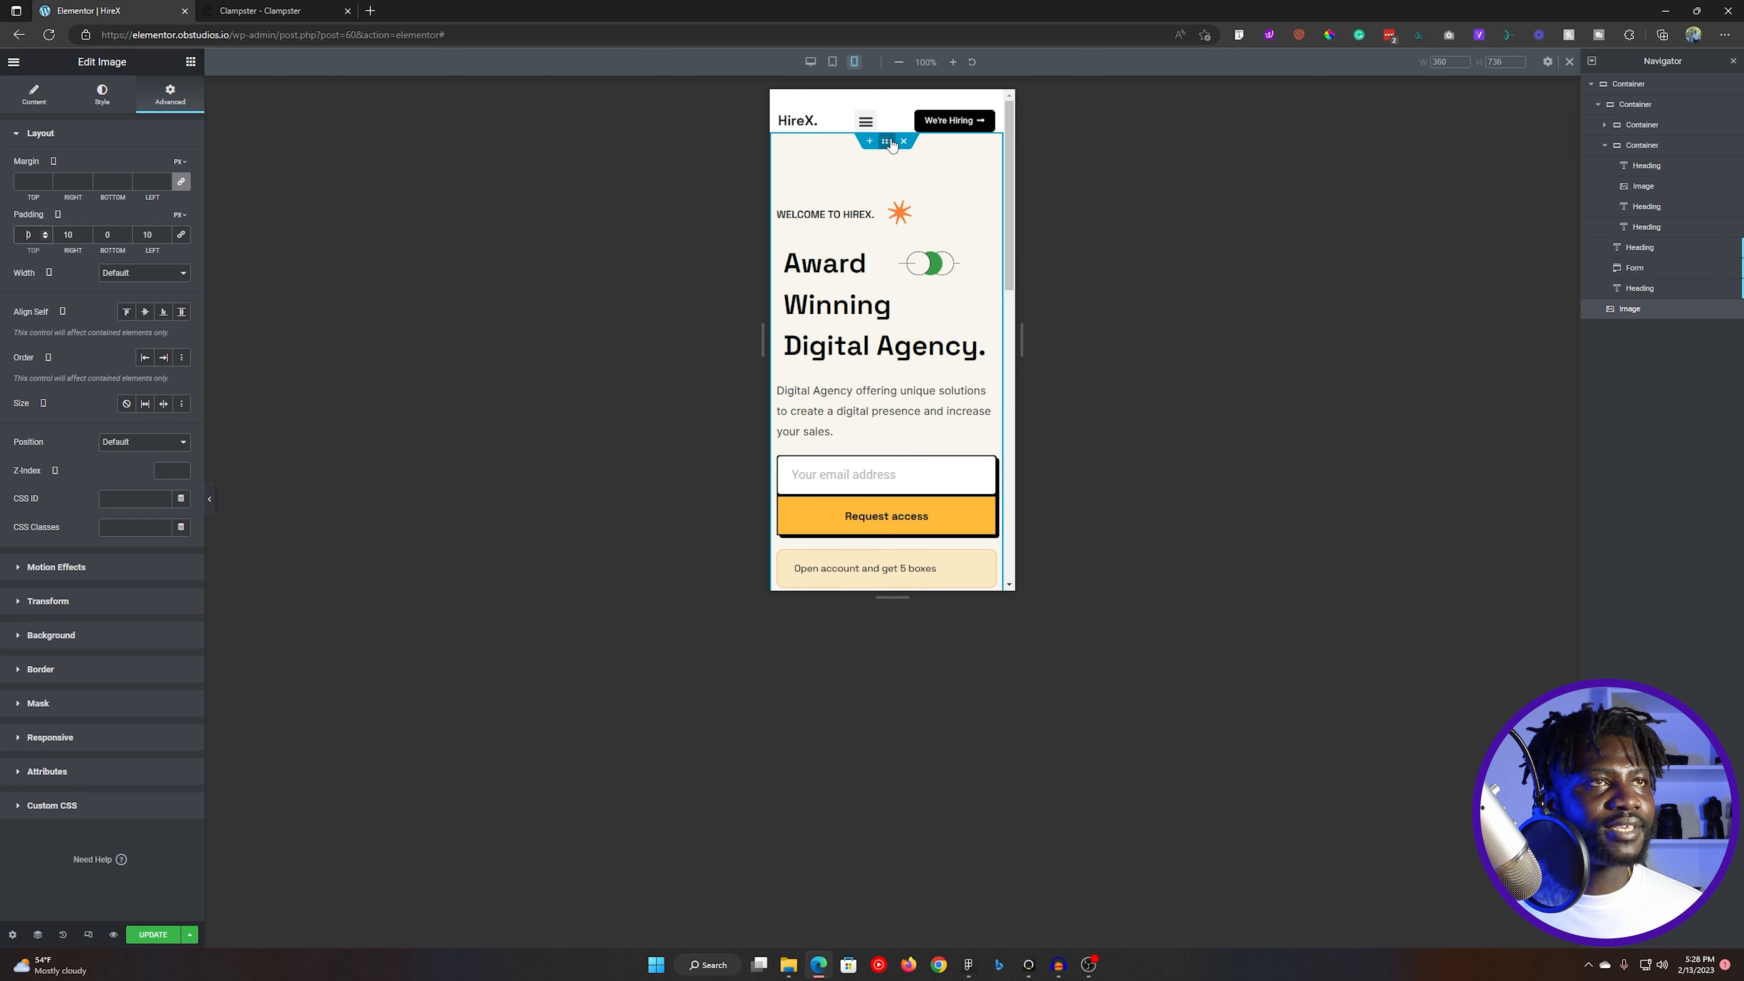
- Set the outer hero container's mobile padding to 0 on all sides and check the section's spacing
left_click(887, 141)
left_click(169, 94)
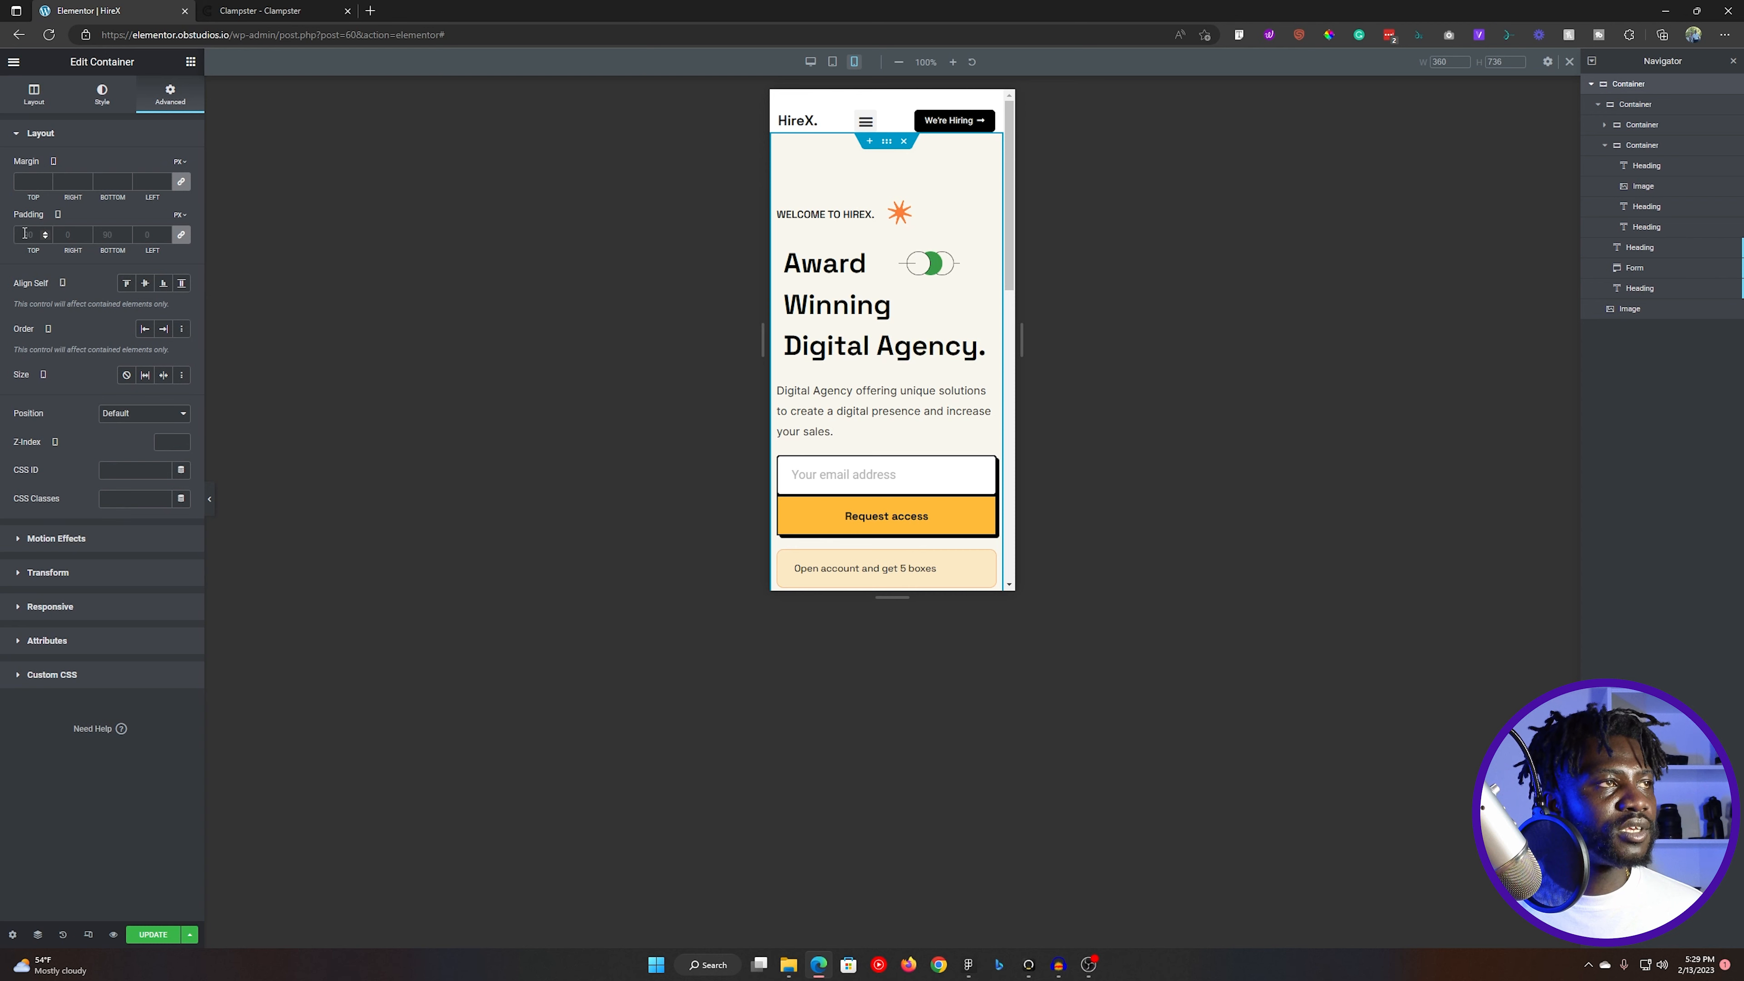
type("0")
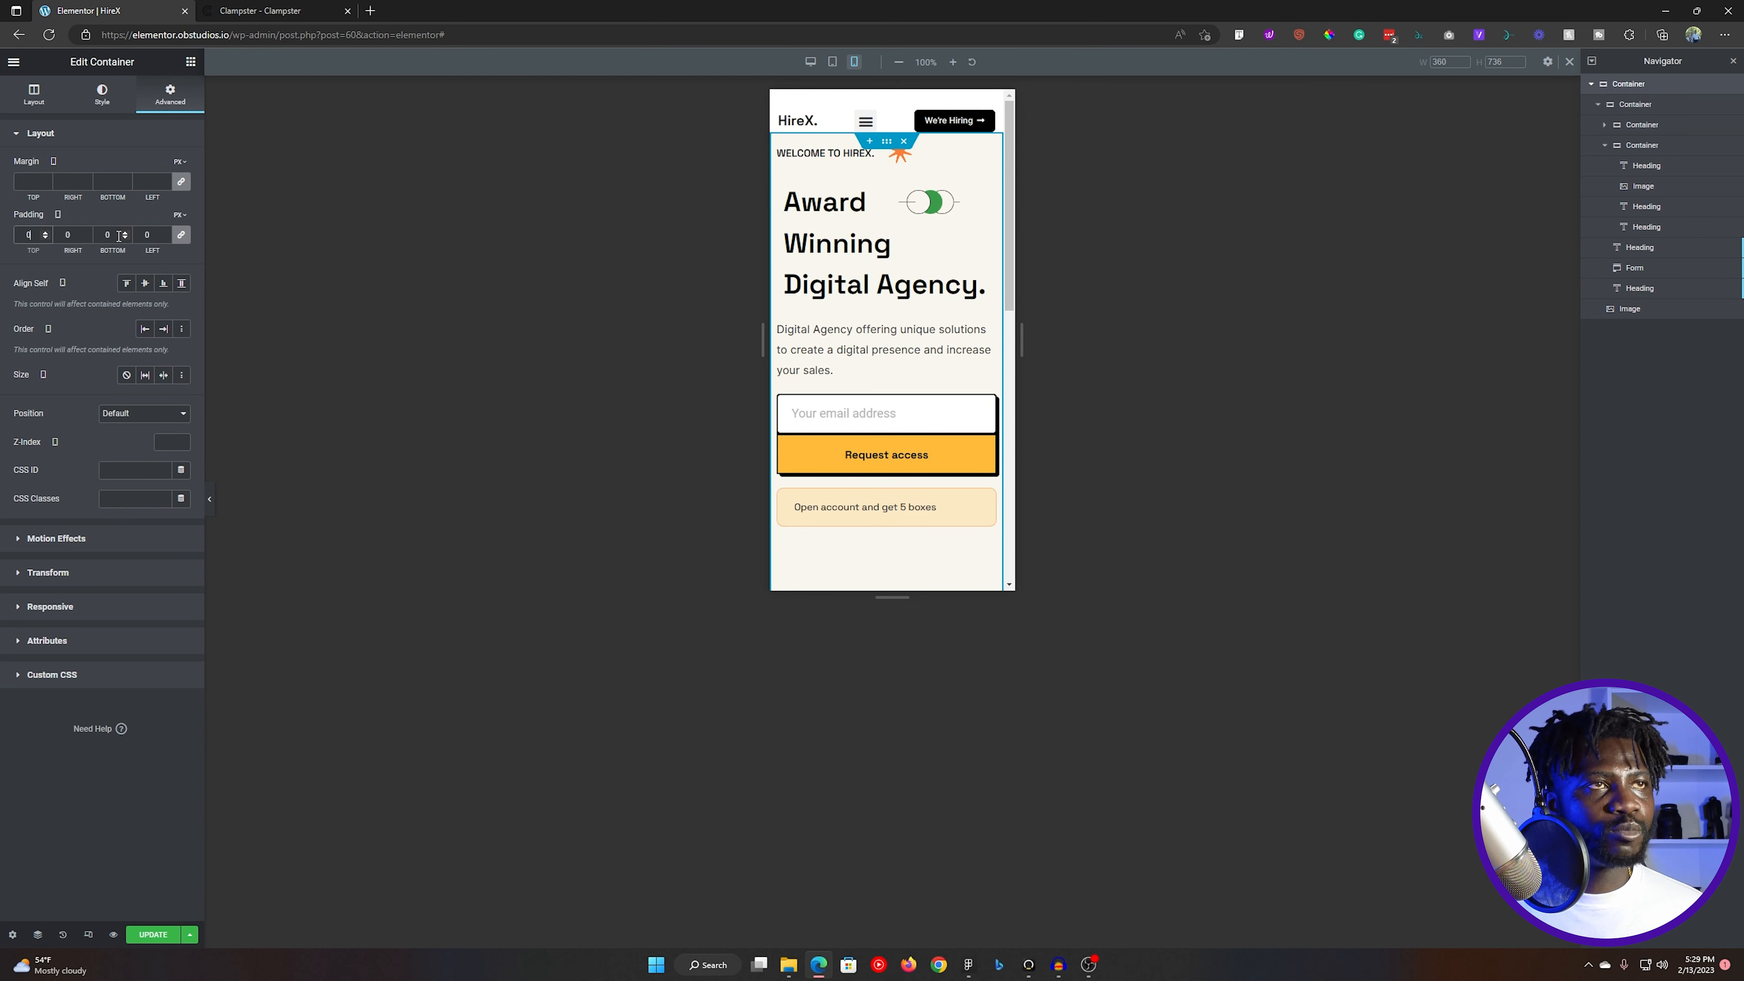
scroll(883, 347, "down", 8)
scroll(883, 347, "down", 1)
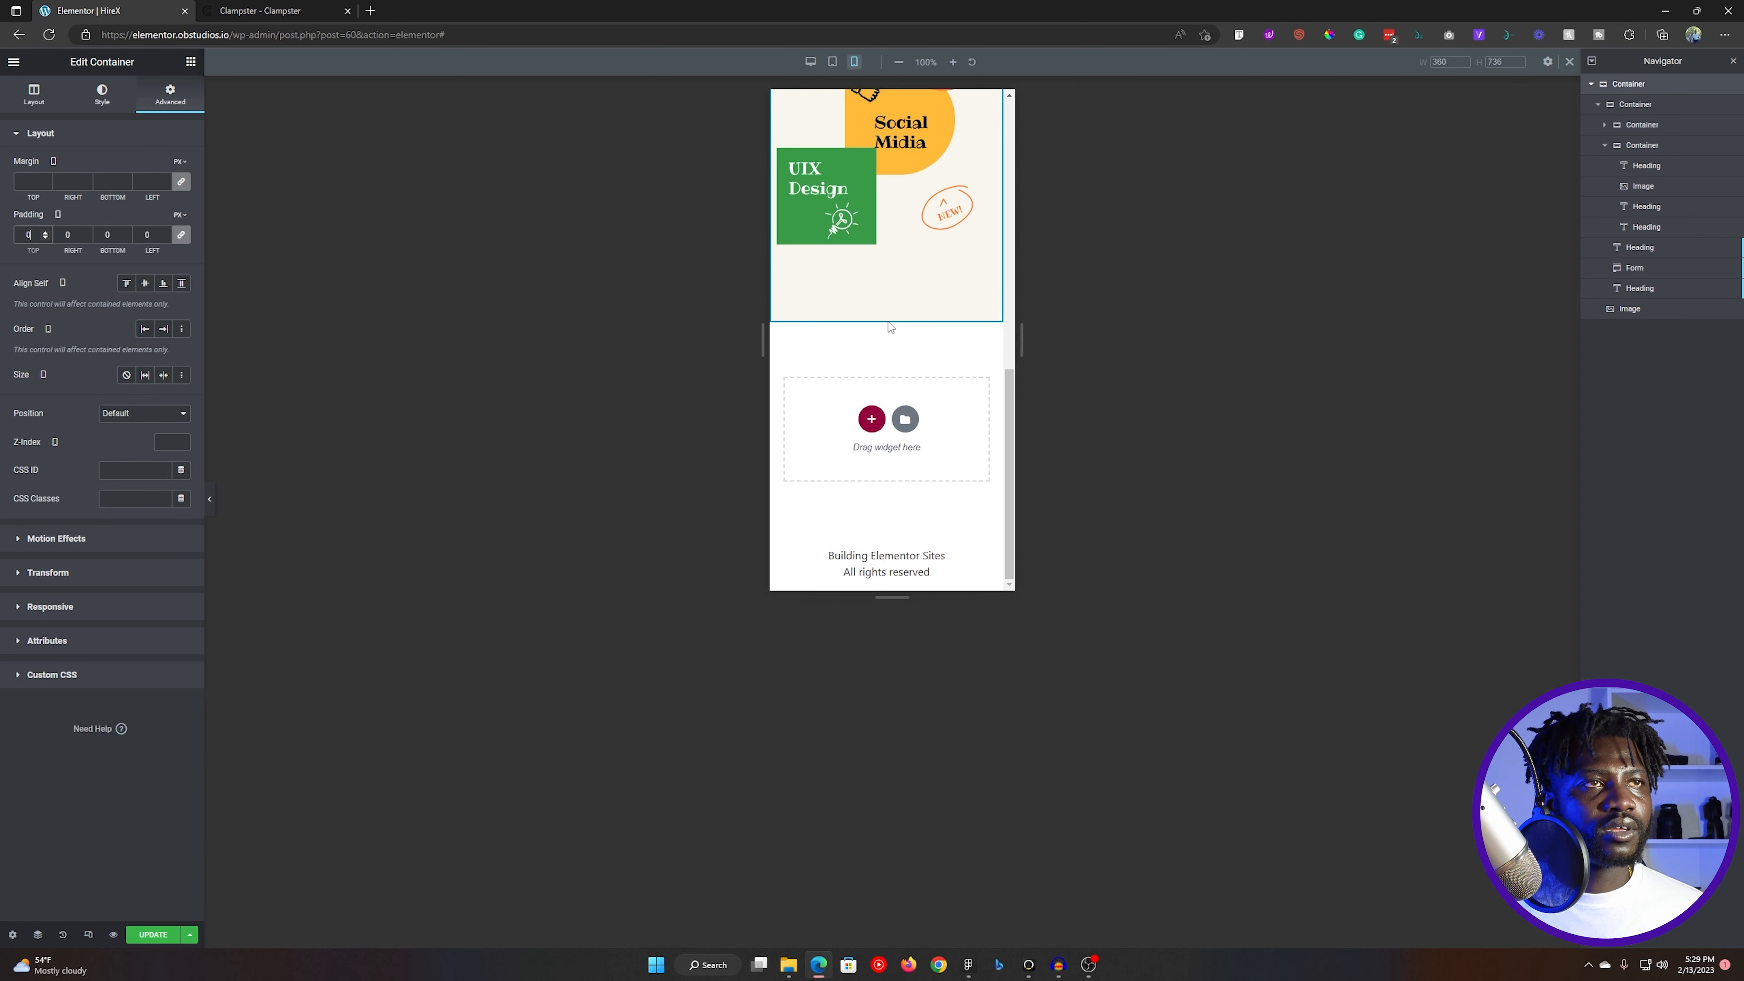
scroll(868, 316, "up", 5)
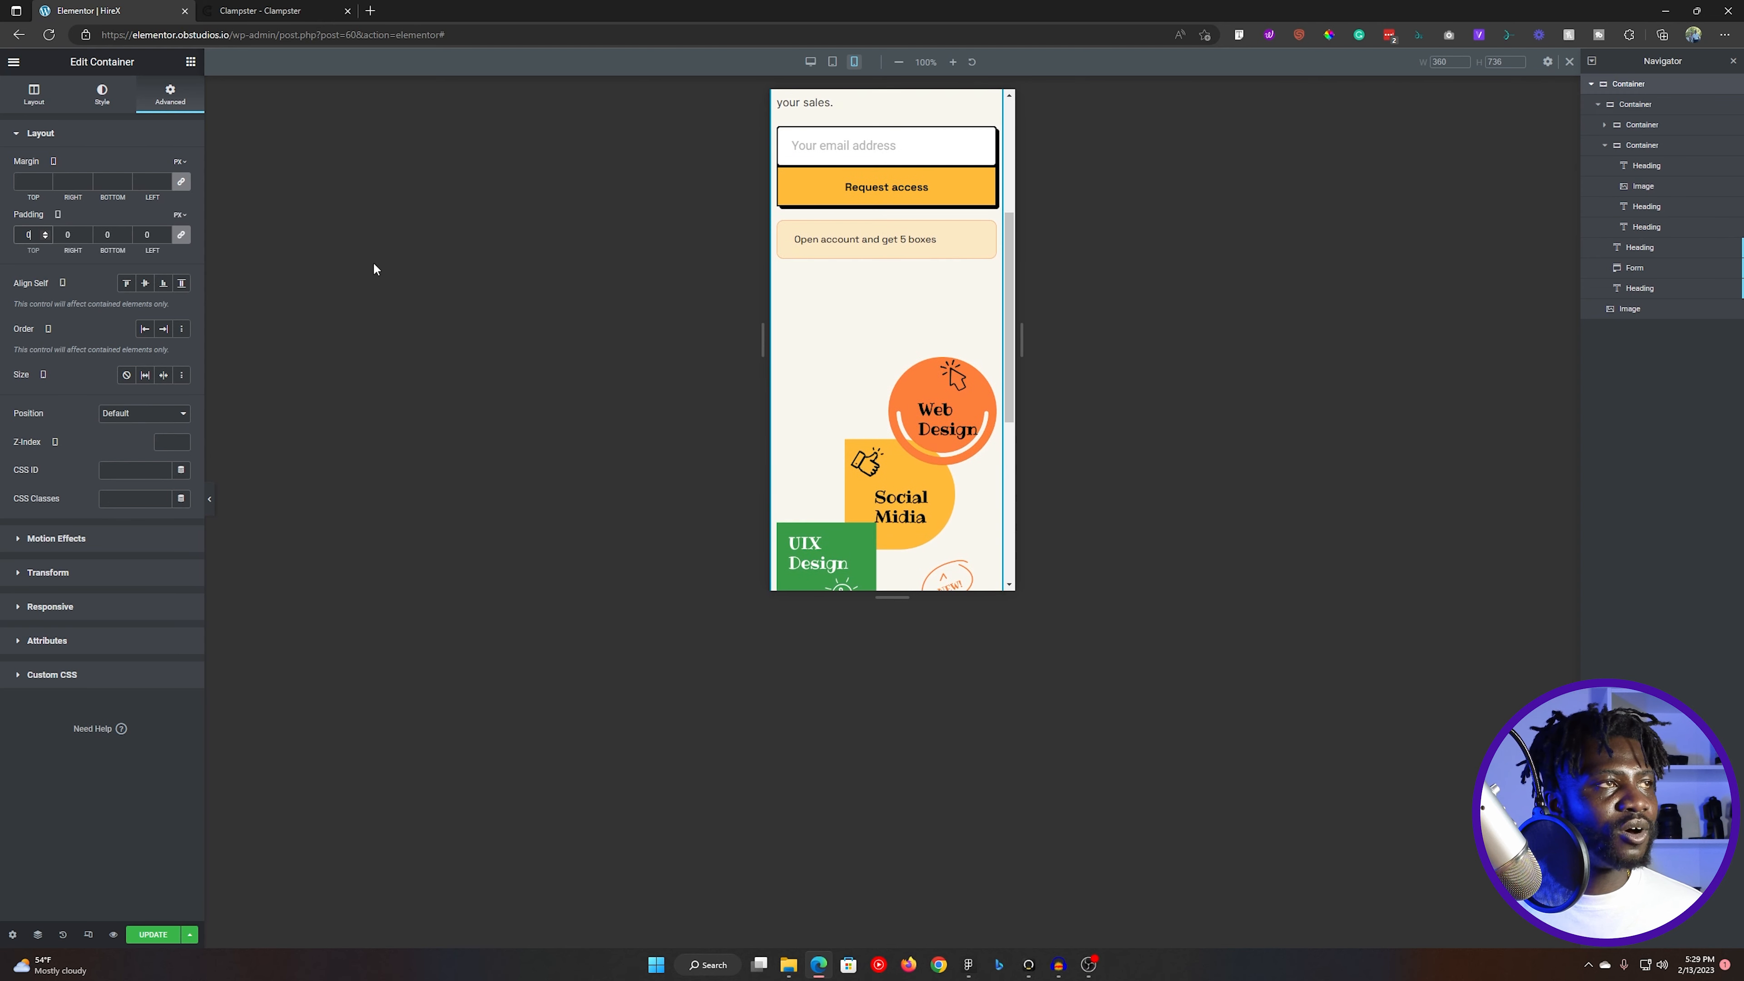
- Unlink the outer hero container's mobile padding values and set the top padding to 50 px
left_click(181, 234)
left_click(28, 235)
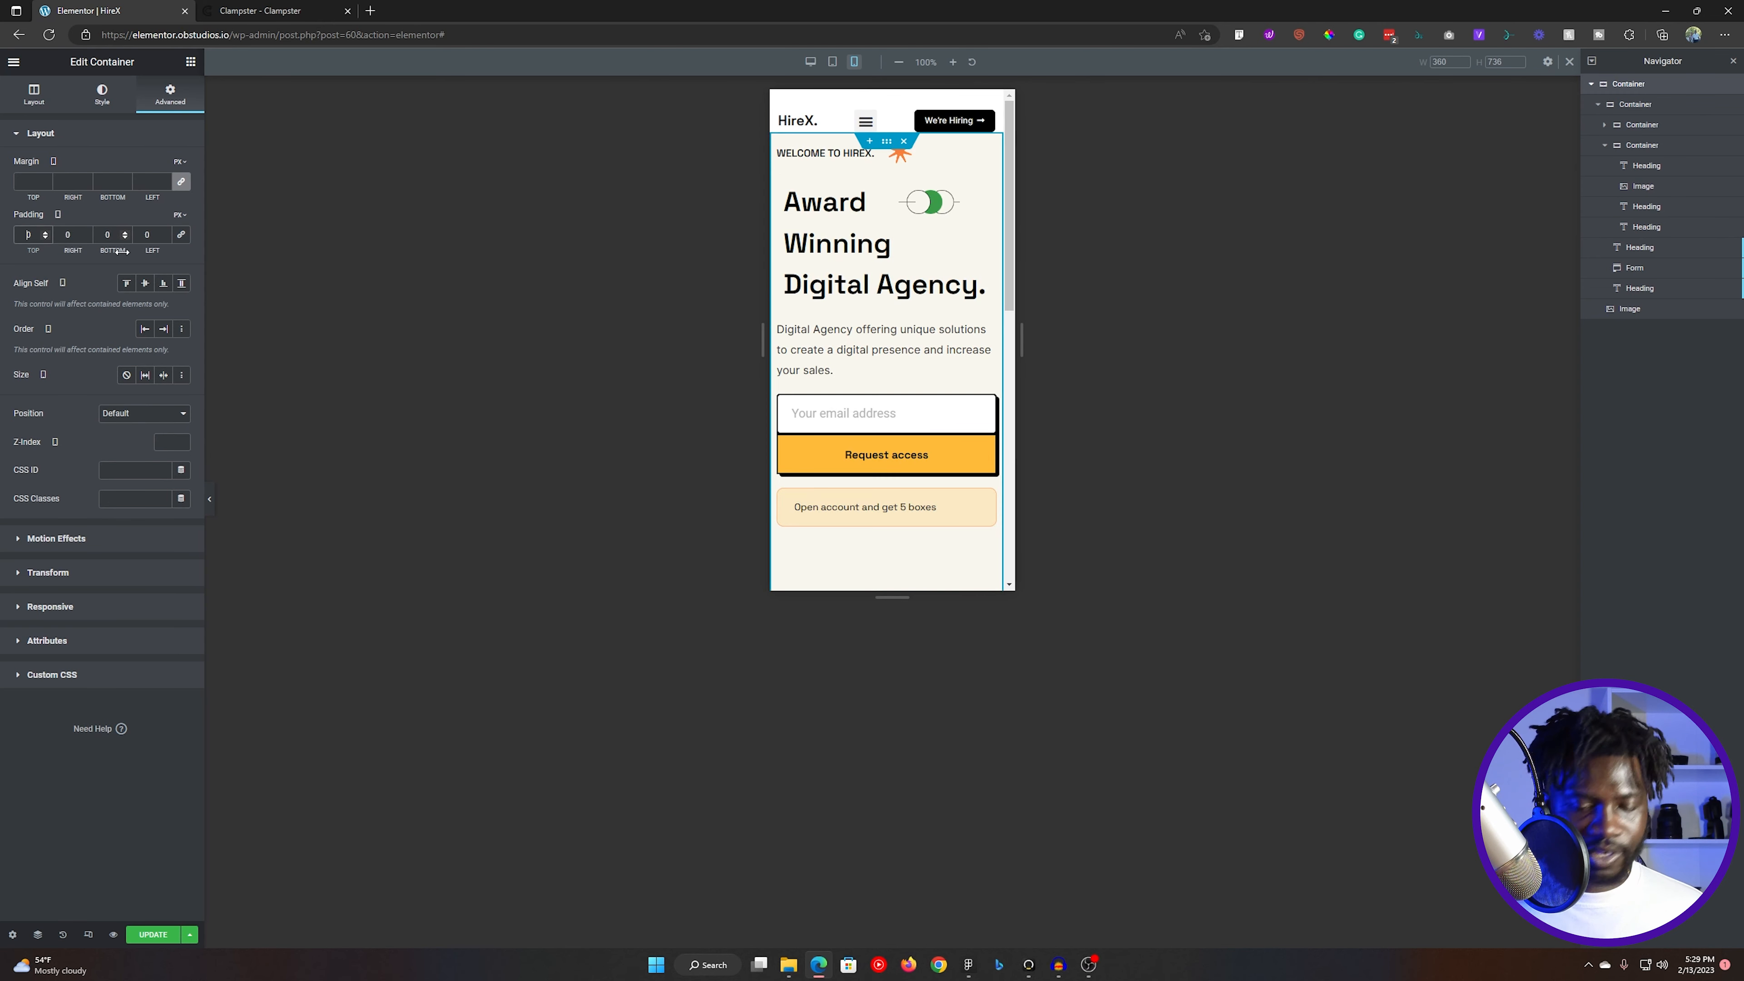
type("50")
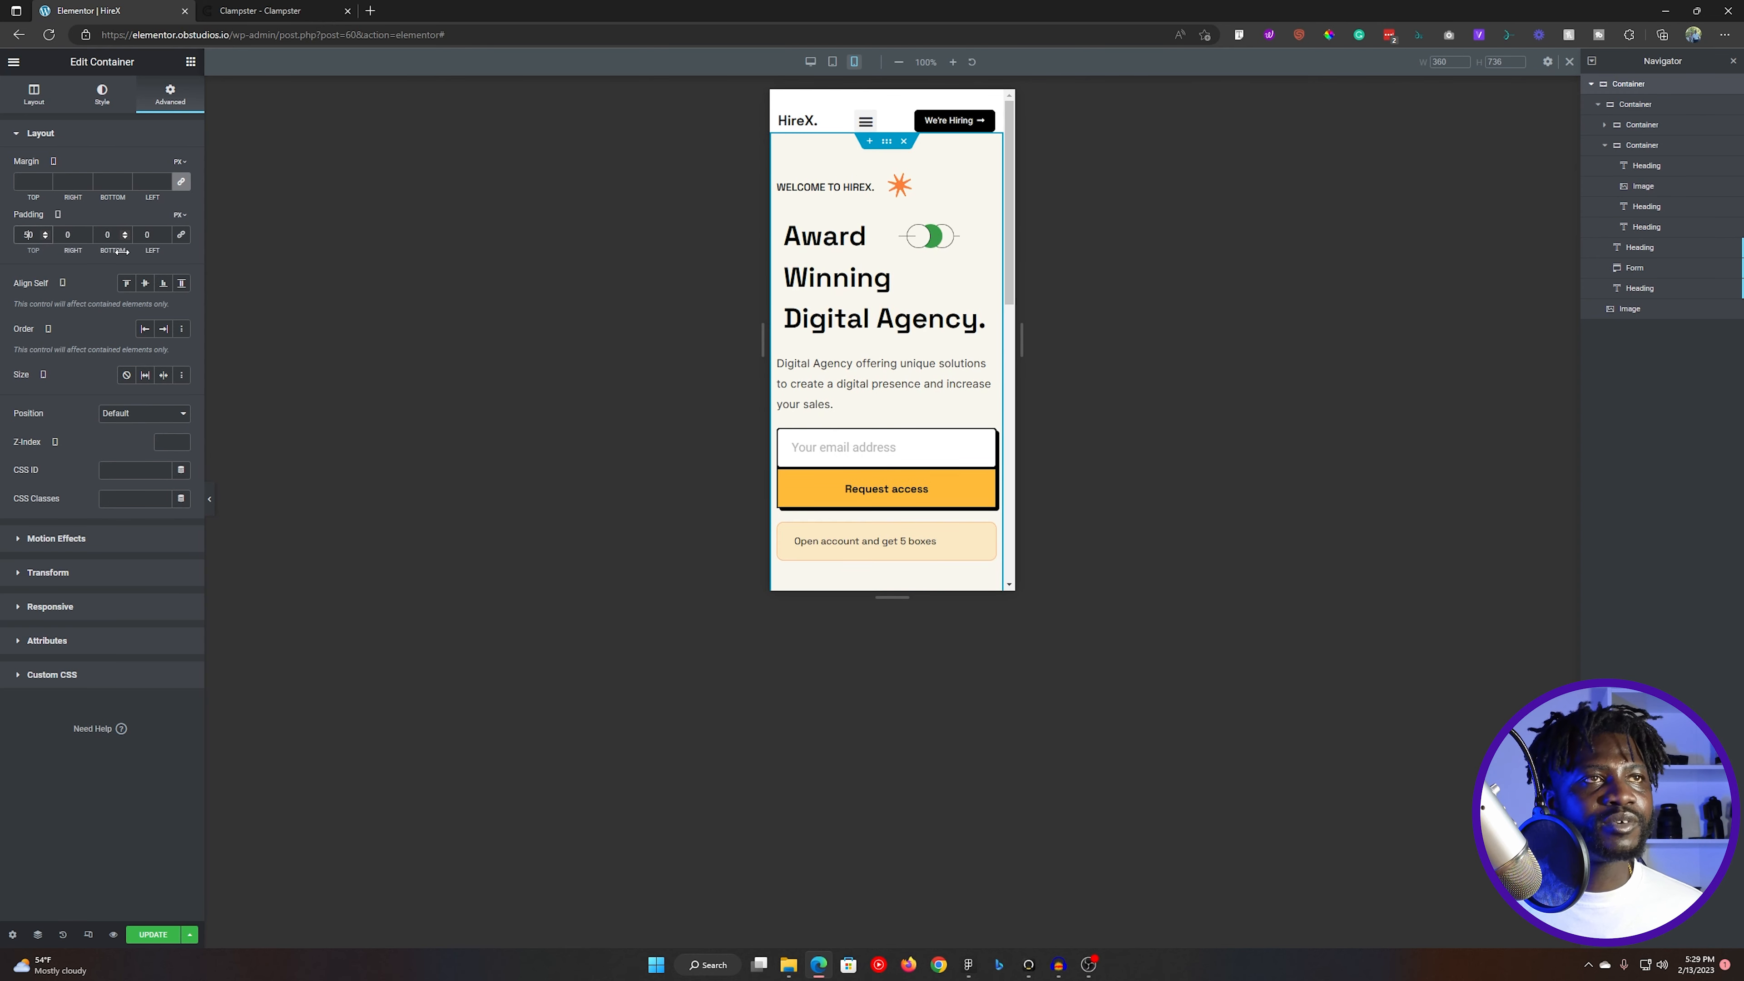
scroll(881, 344, "down", 10)
scroll(881, 388, "up", 5)
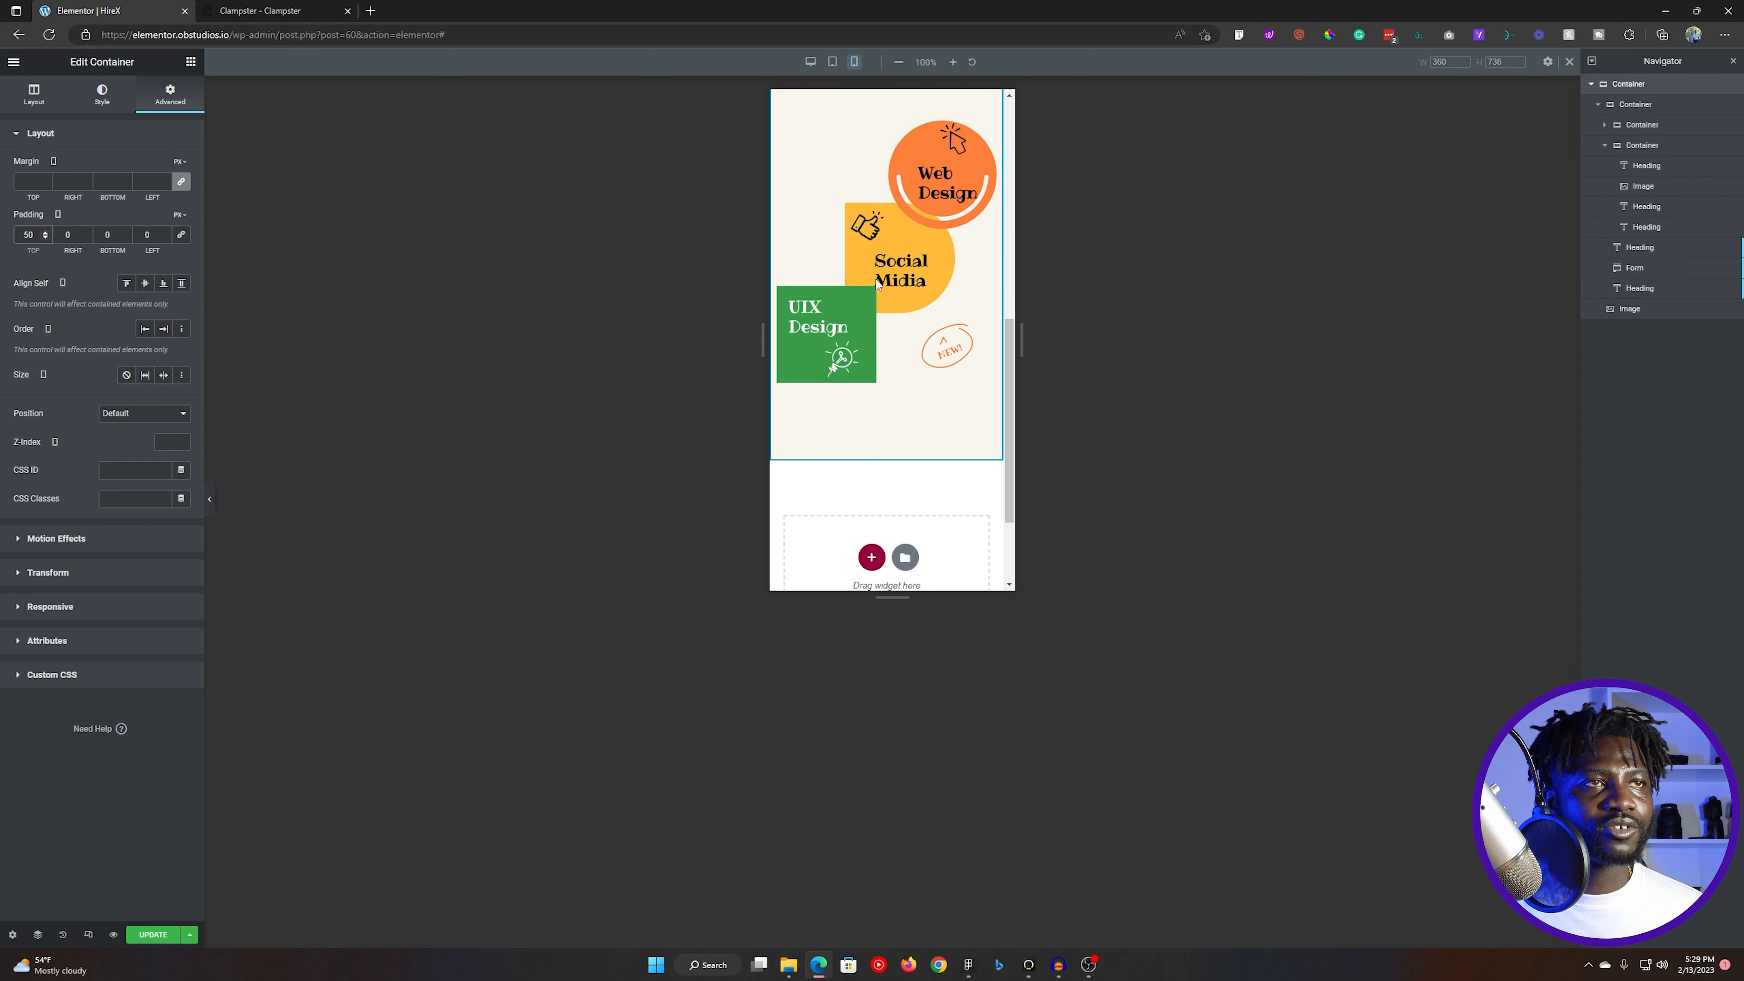
- Reduce the hero illustration's mobile height to 399 px
left_click(814, 349)
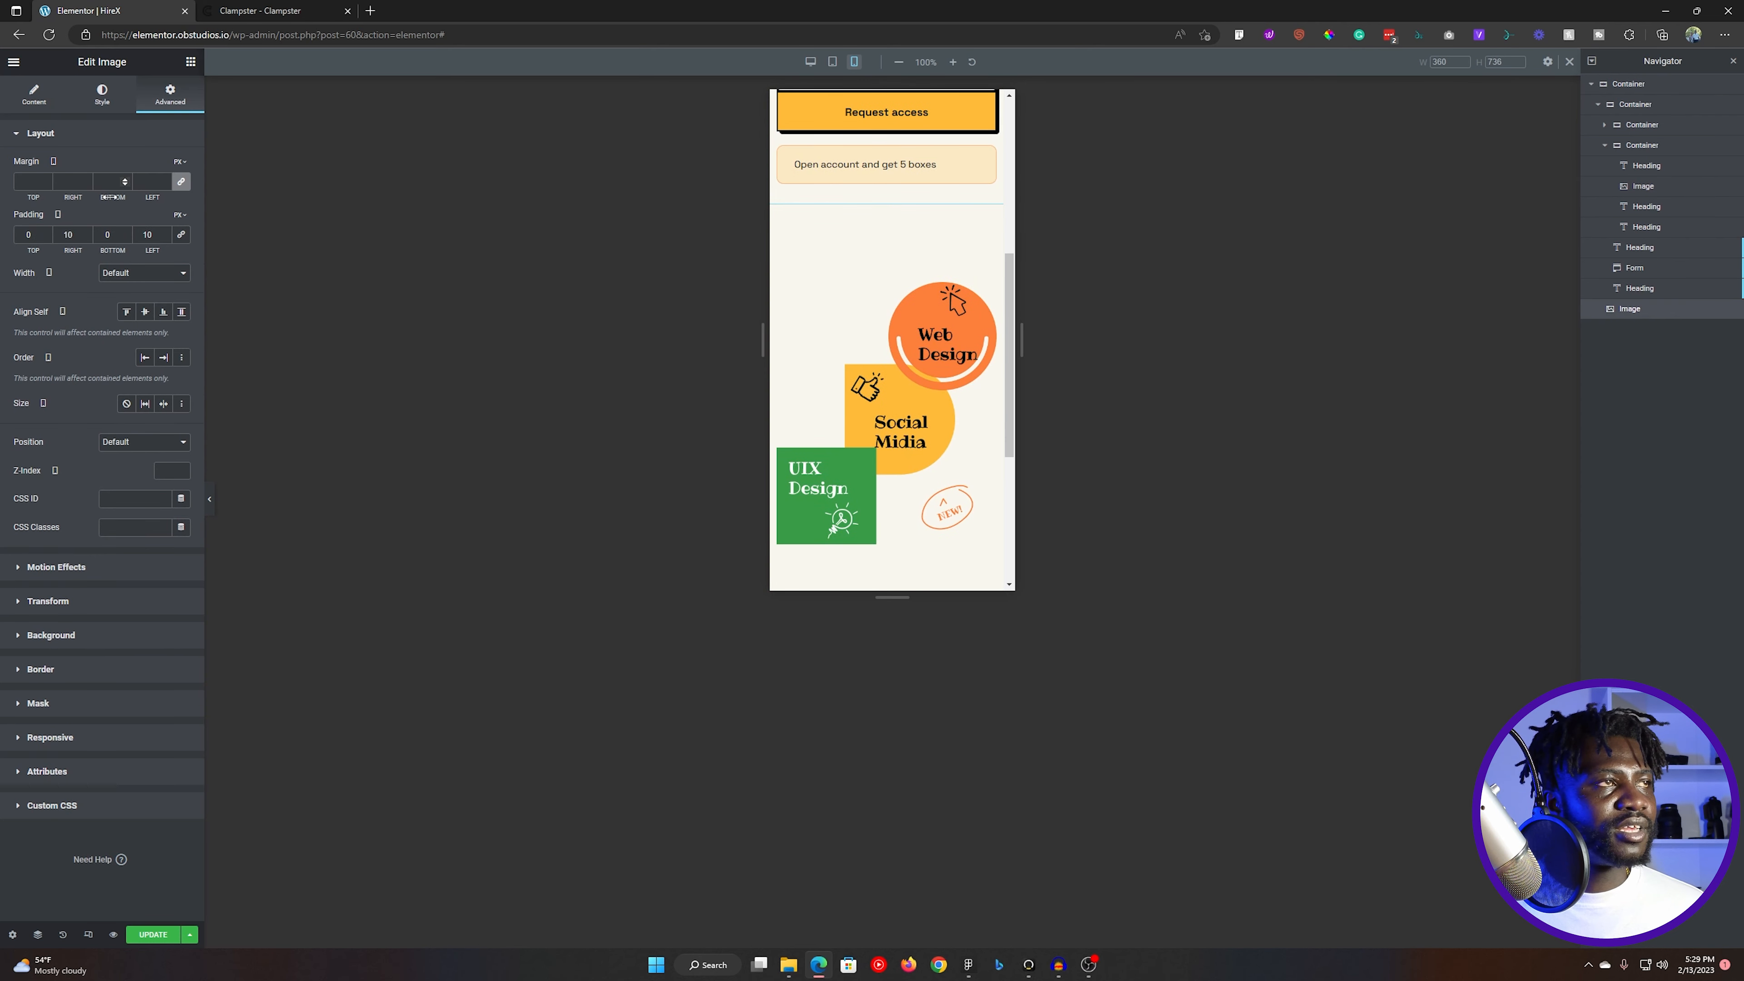
left_click(100, 96)
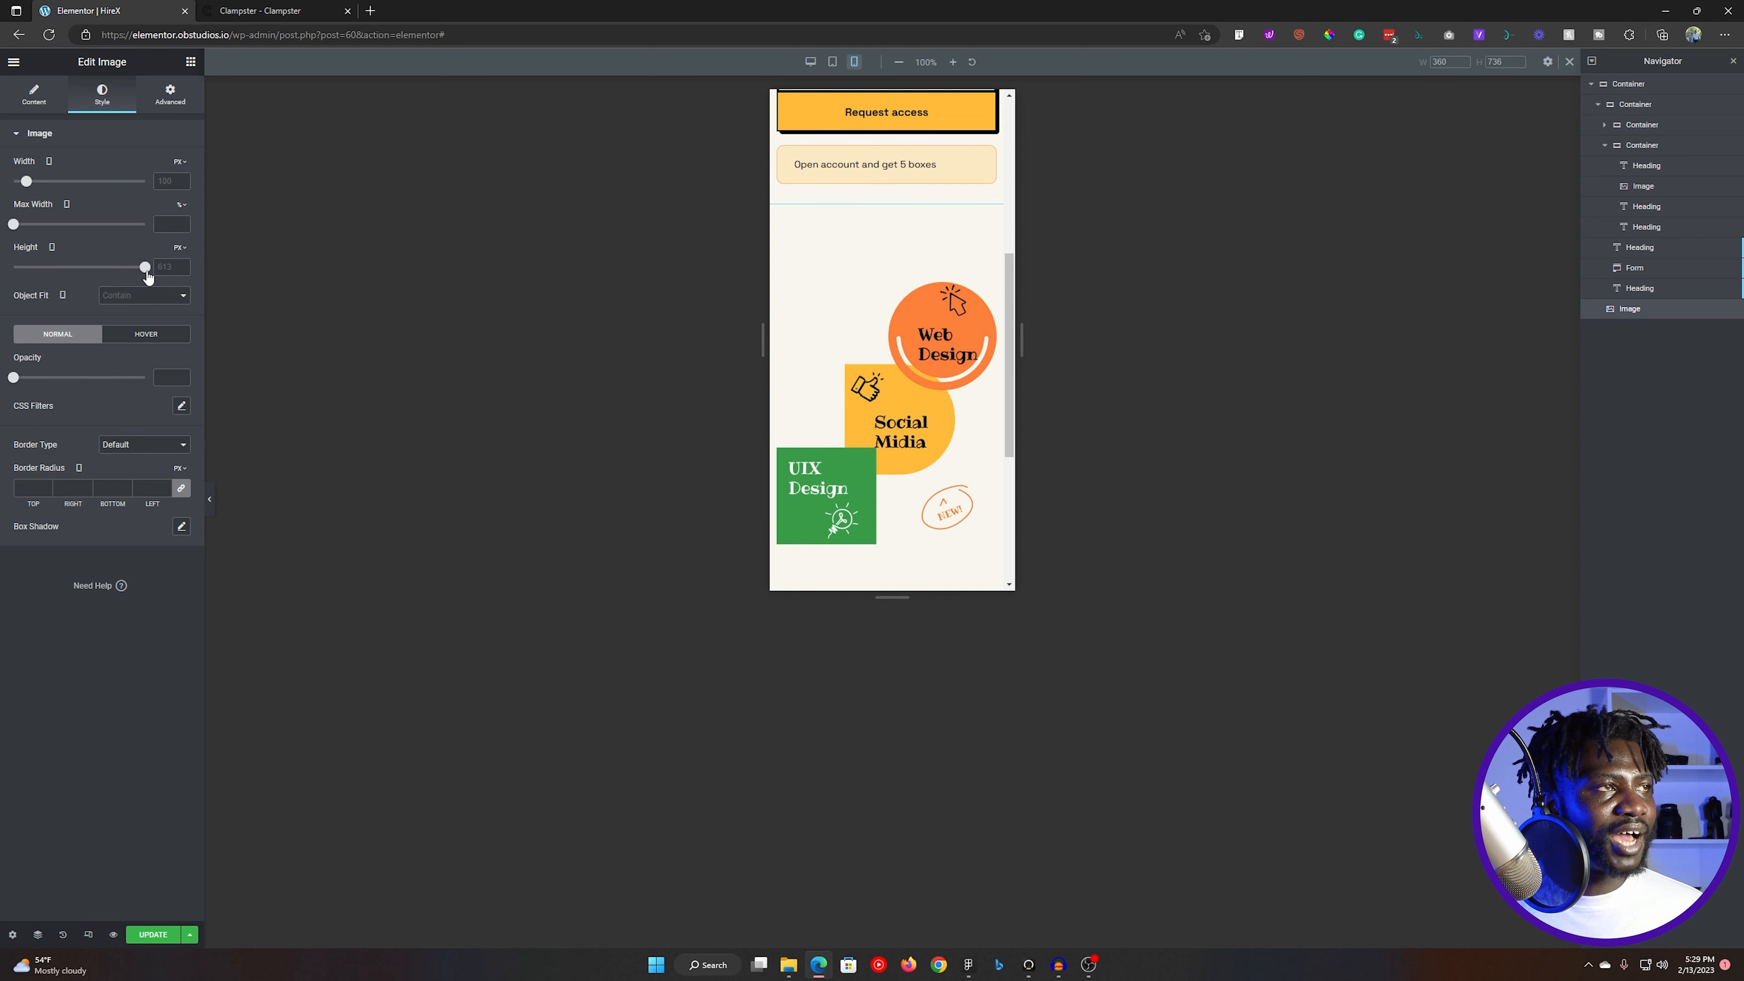
scroll(895, 338, "down", 2)
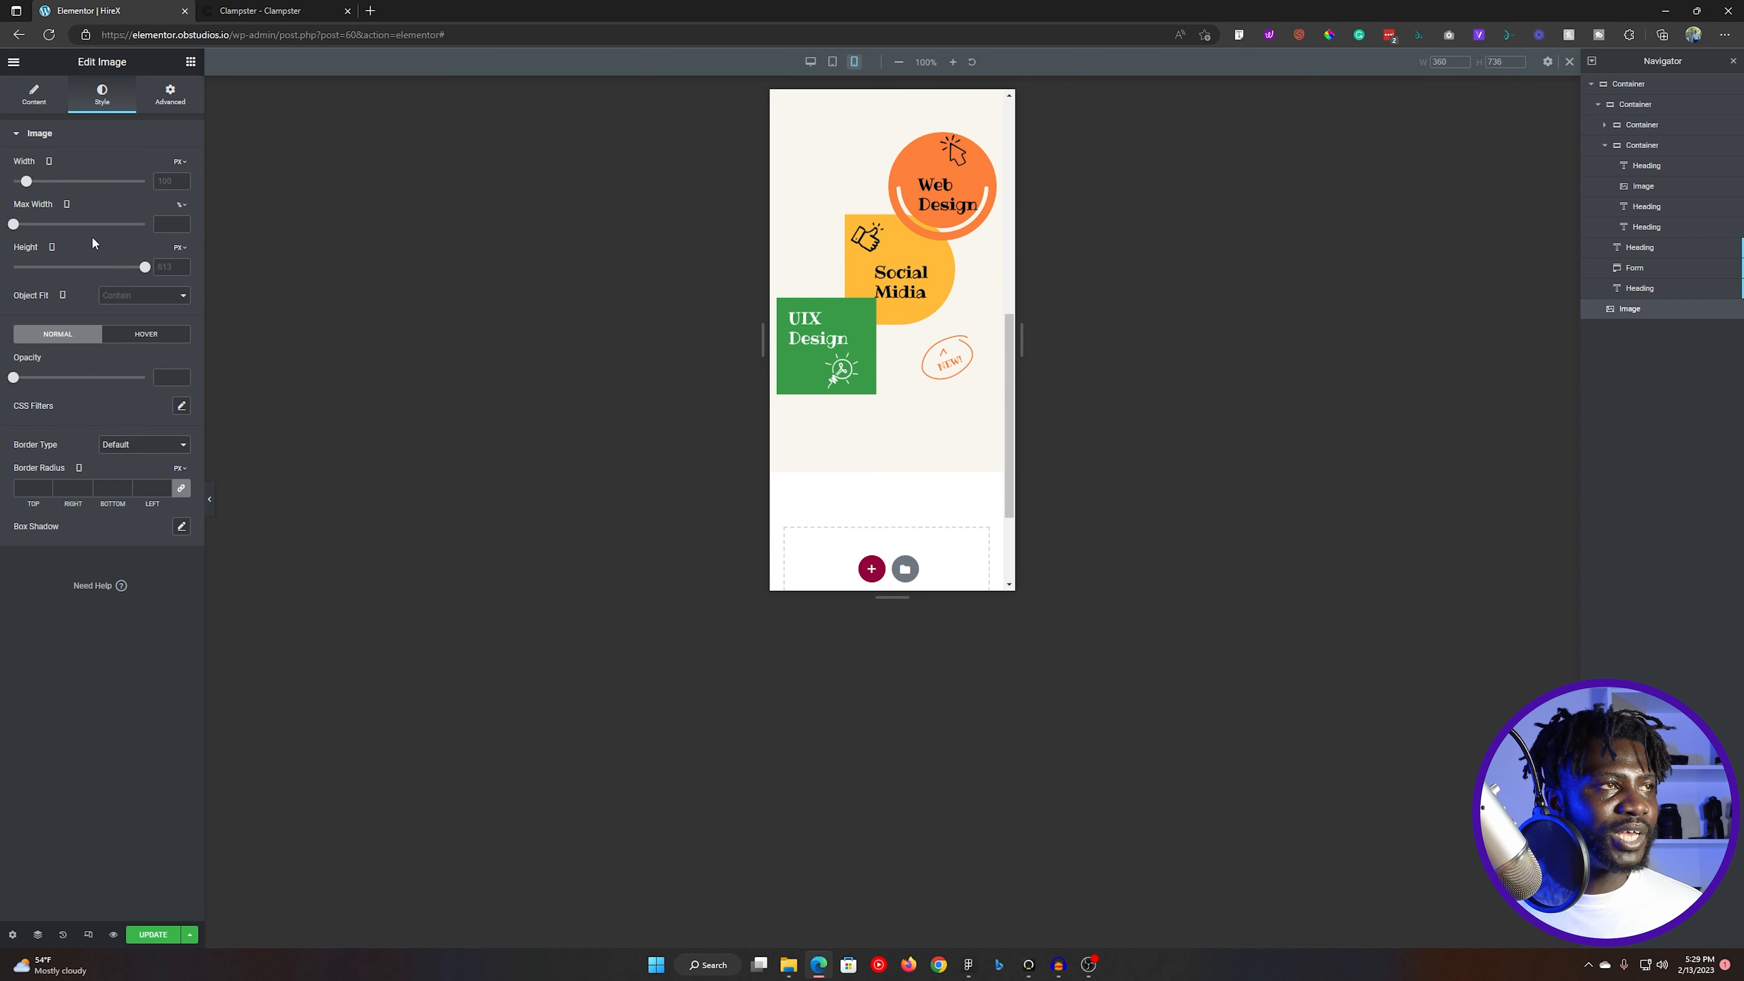
left_click_drag(144, 266, 122, 268)
double_click(168, 268)
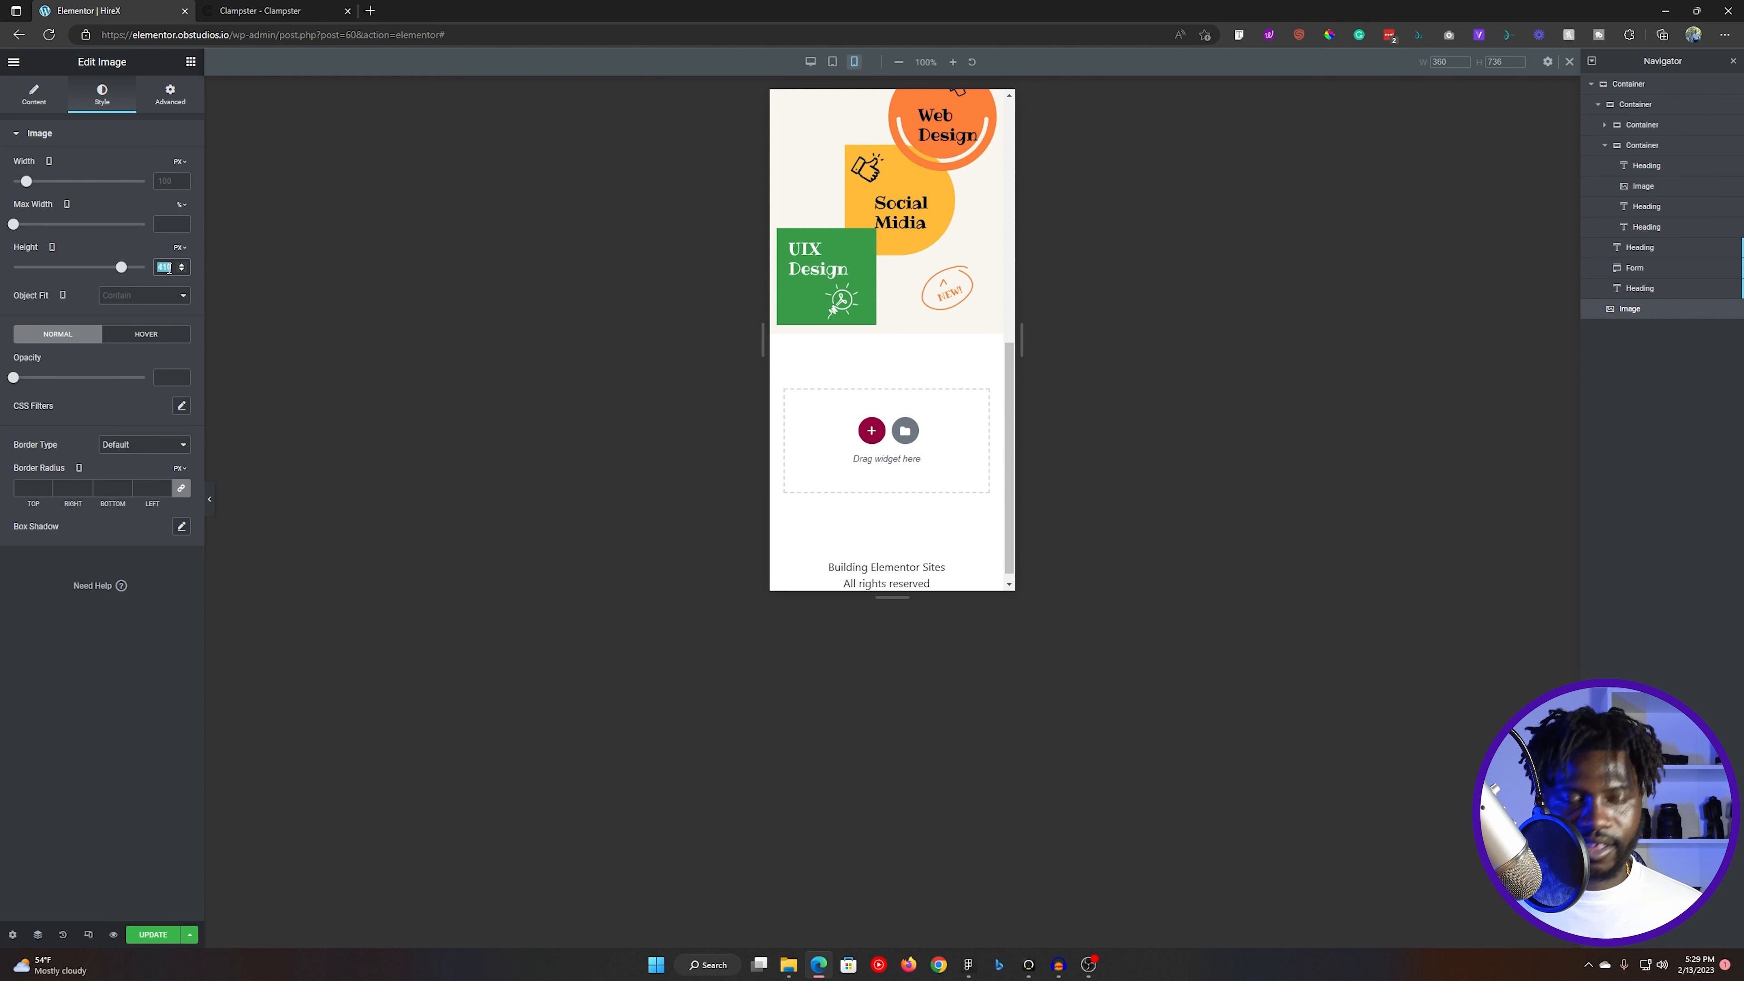
type("500")
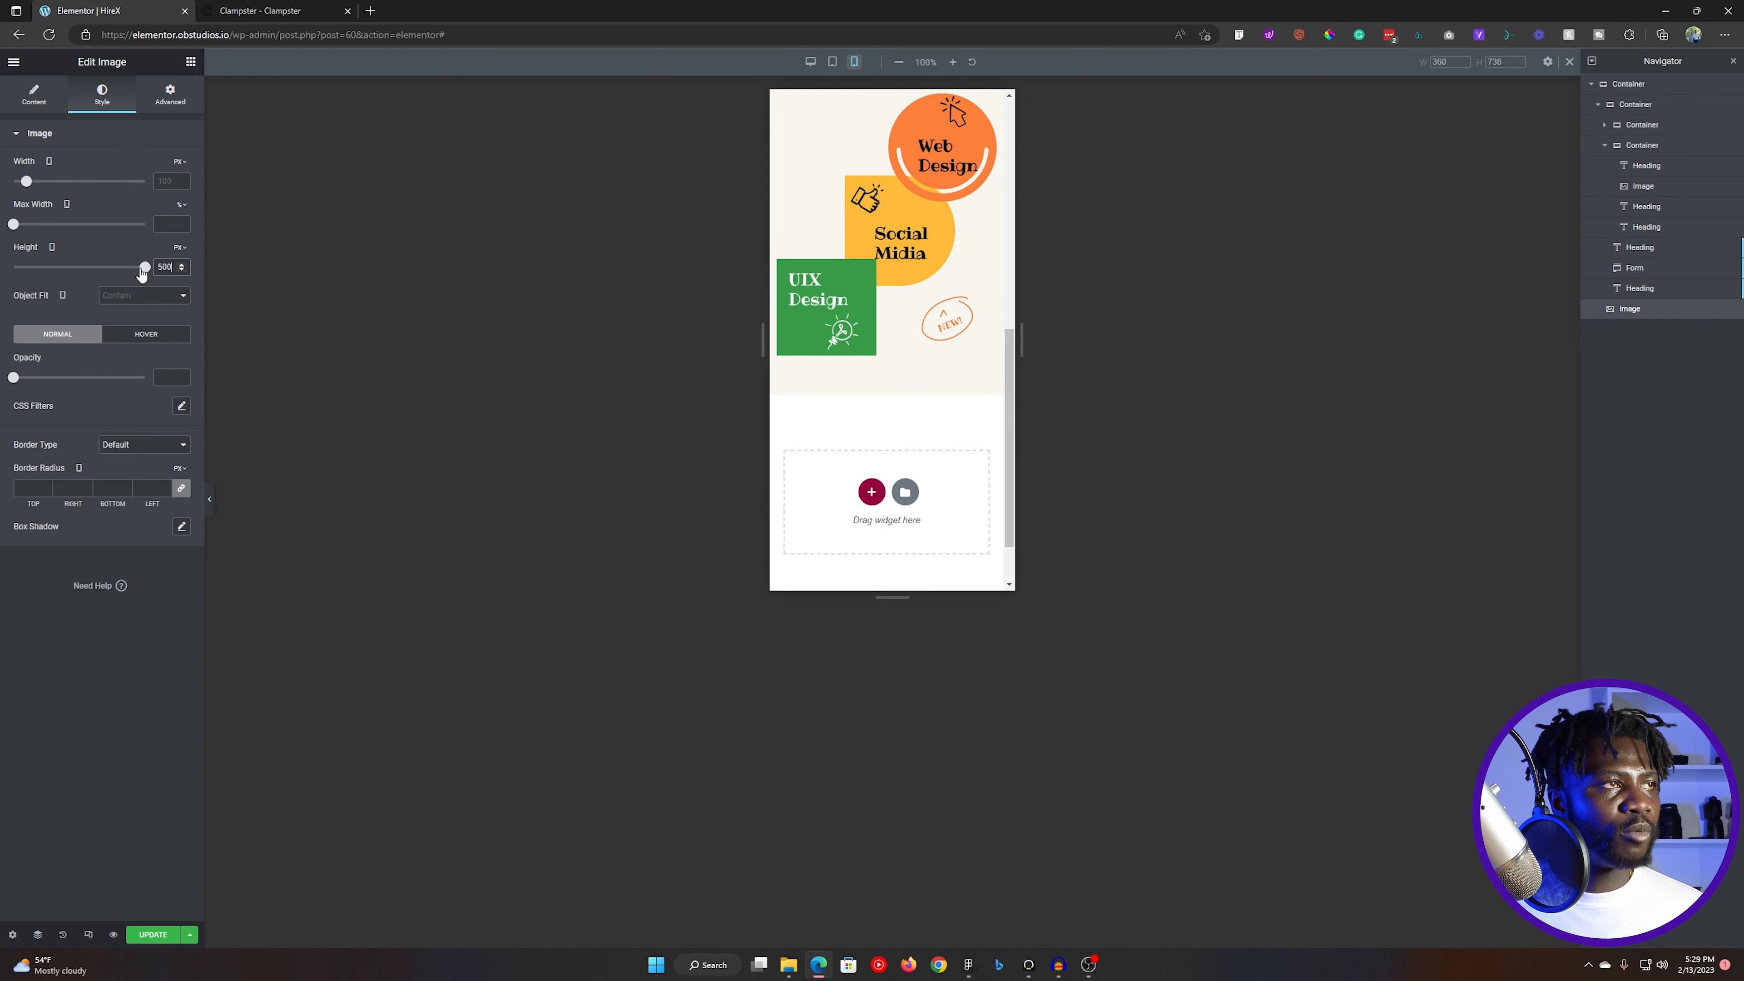
left_click_drag(136, 267, 118, 267)
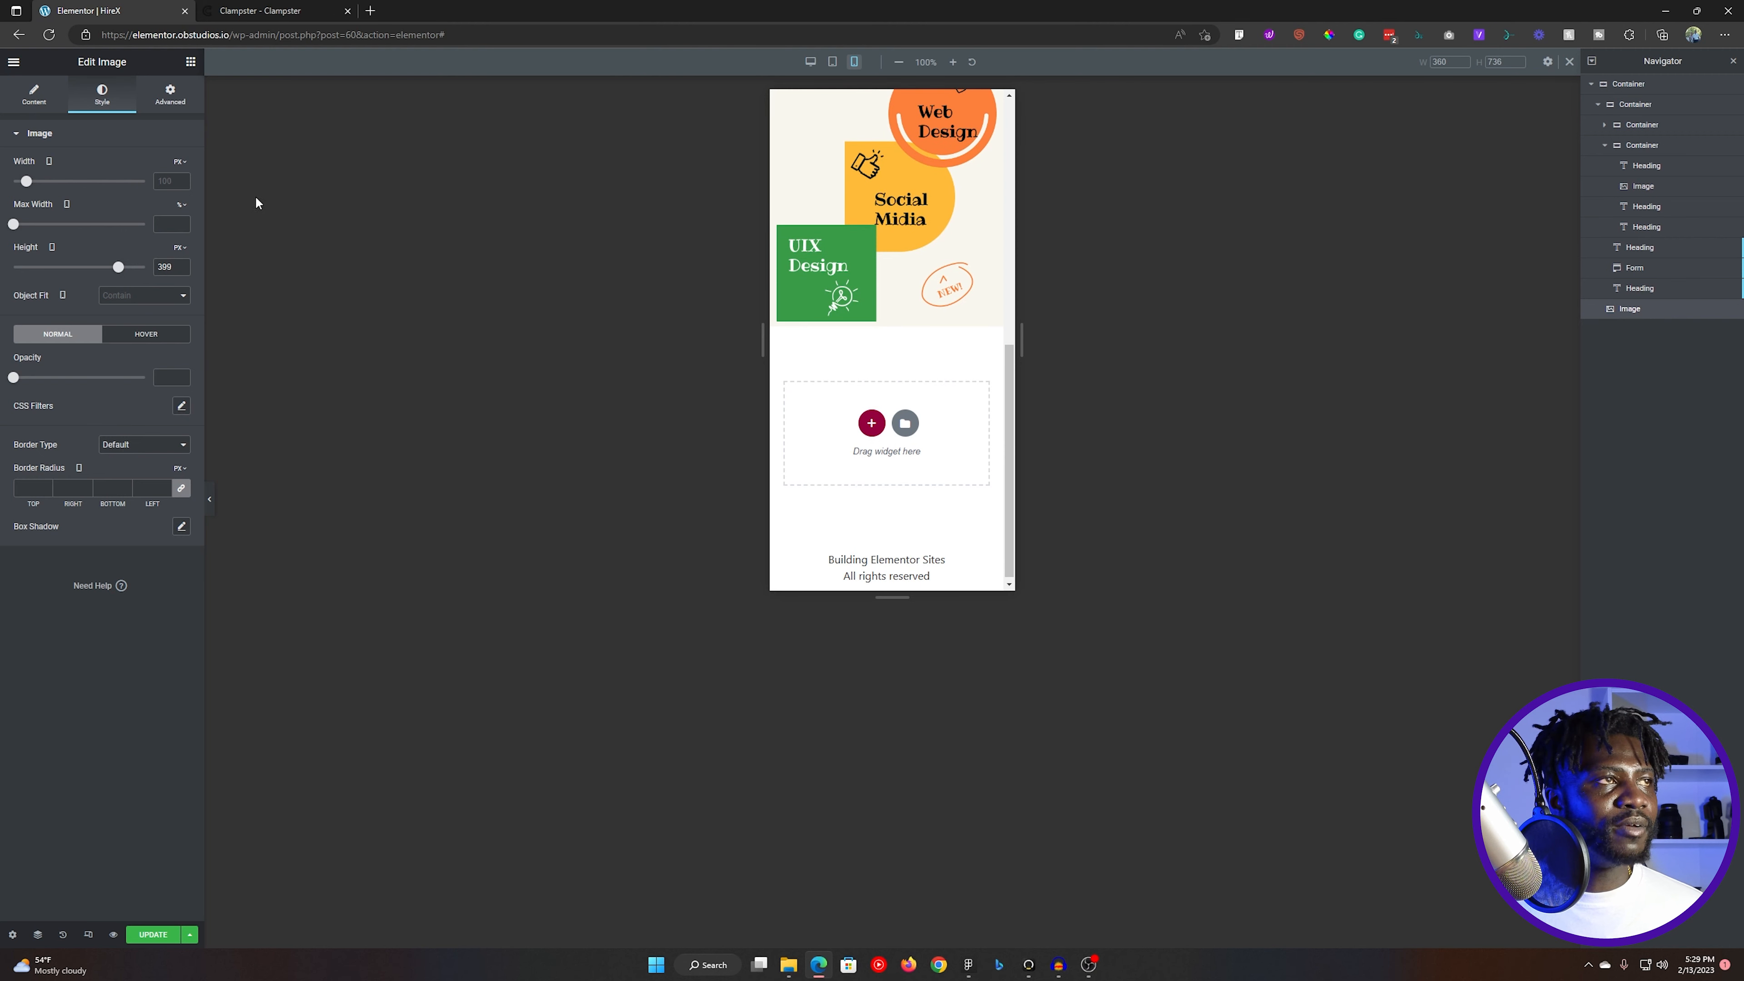
- Set the outer hero container's bottom padding to 50 px for mobile and review the section
left_click(1628, 83)
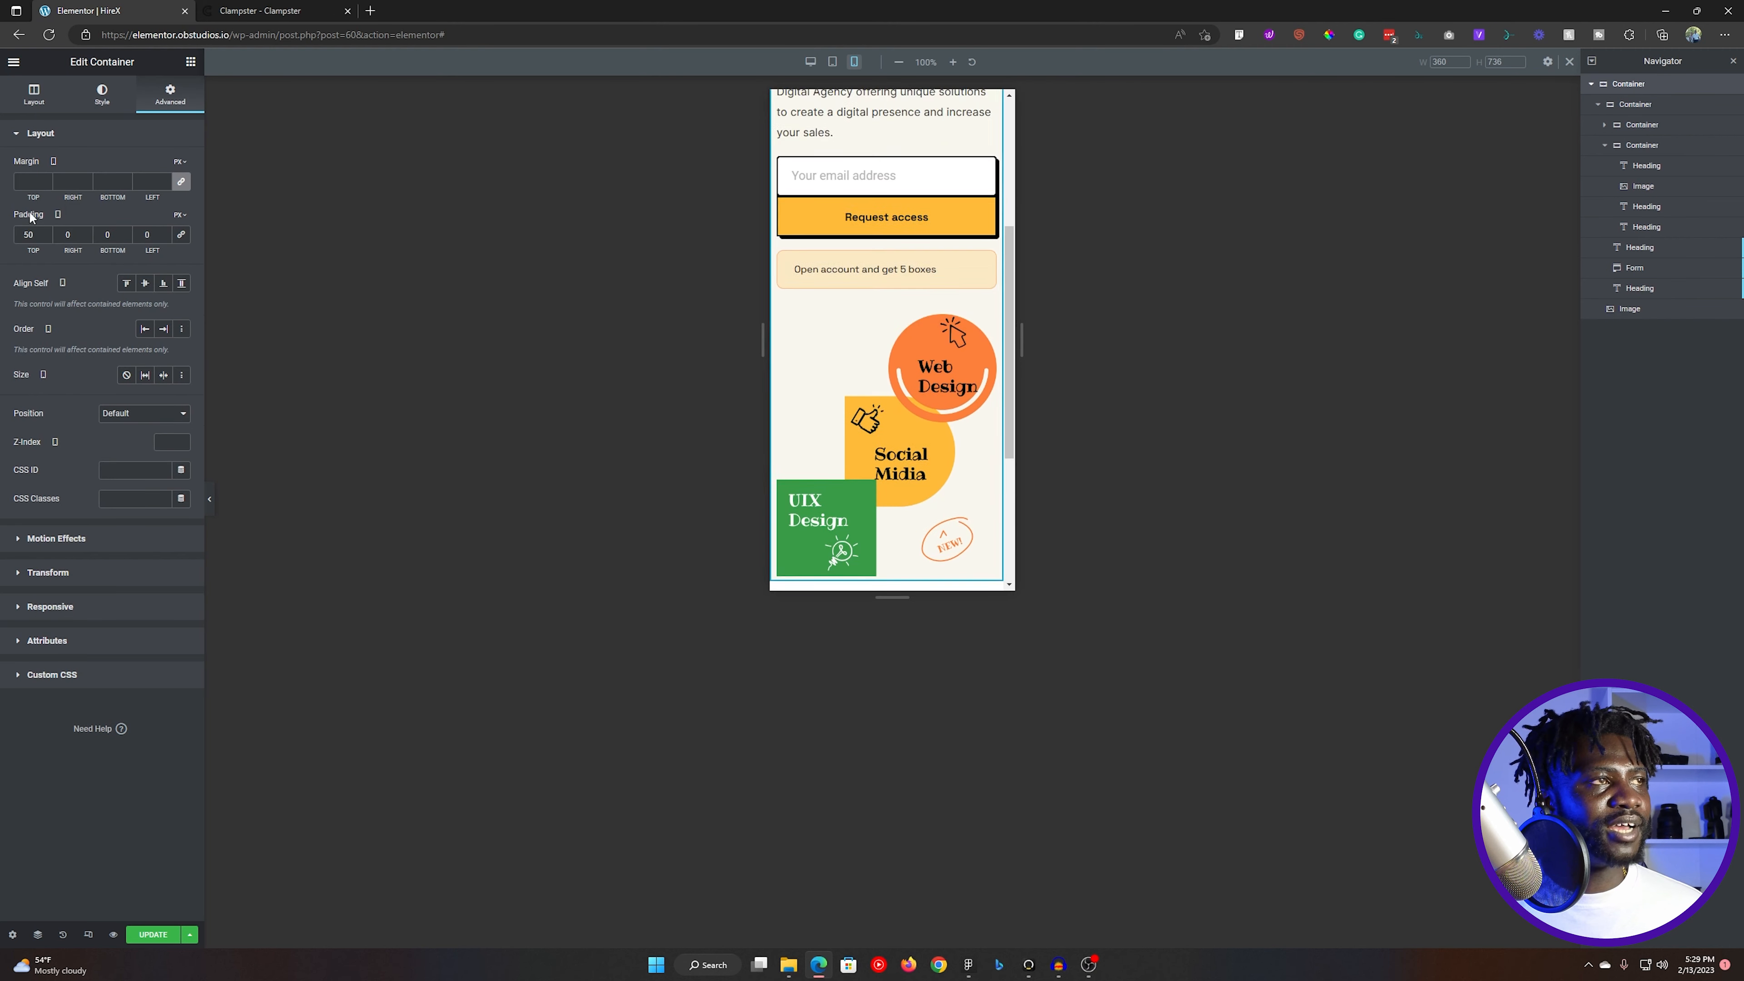
type("5")
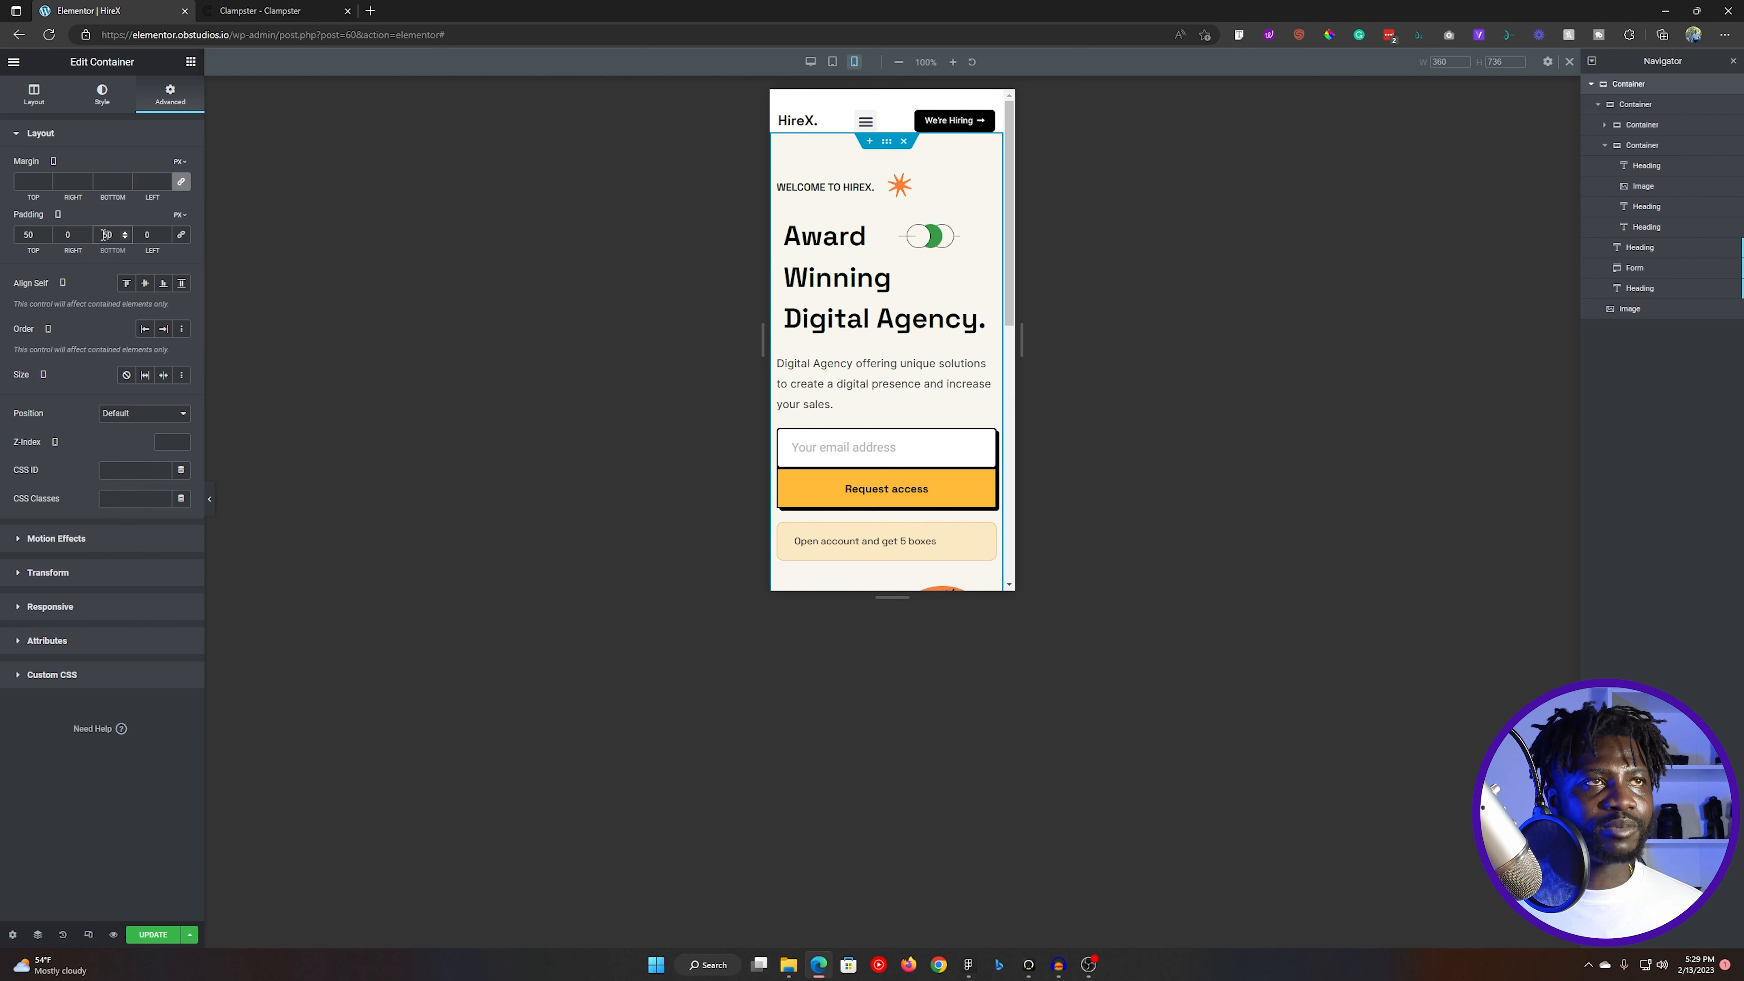
scroll(916, 384, "down", 8)
scroll(916, 439, "up", 8)
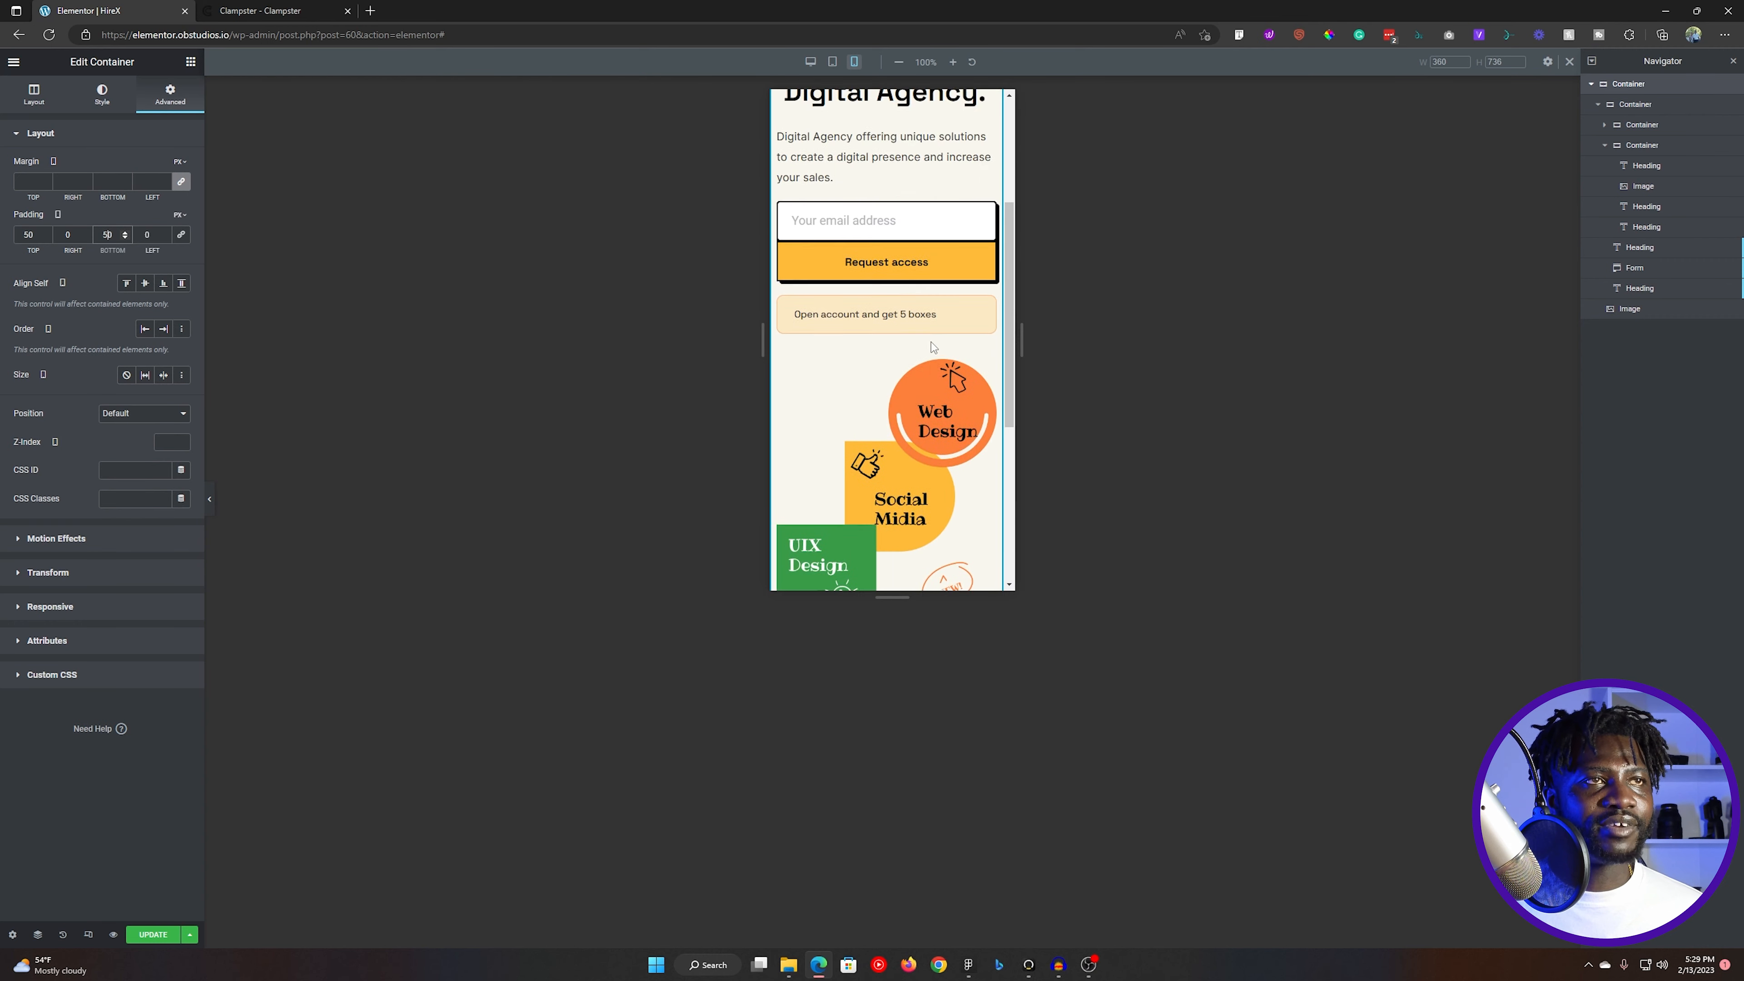
- Update the page and switch back to the desktop preview
left_click(154, 935)
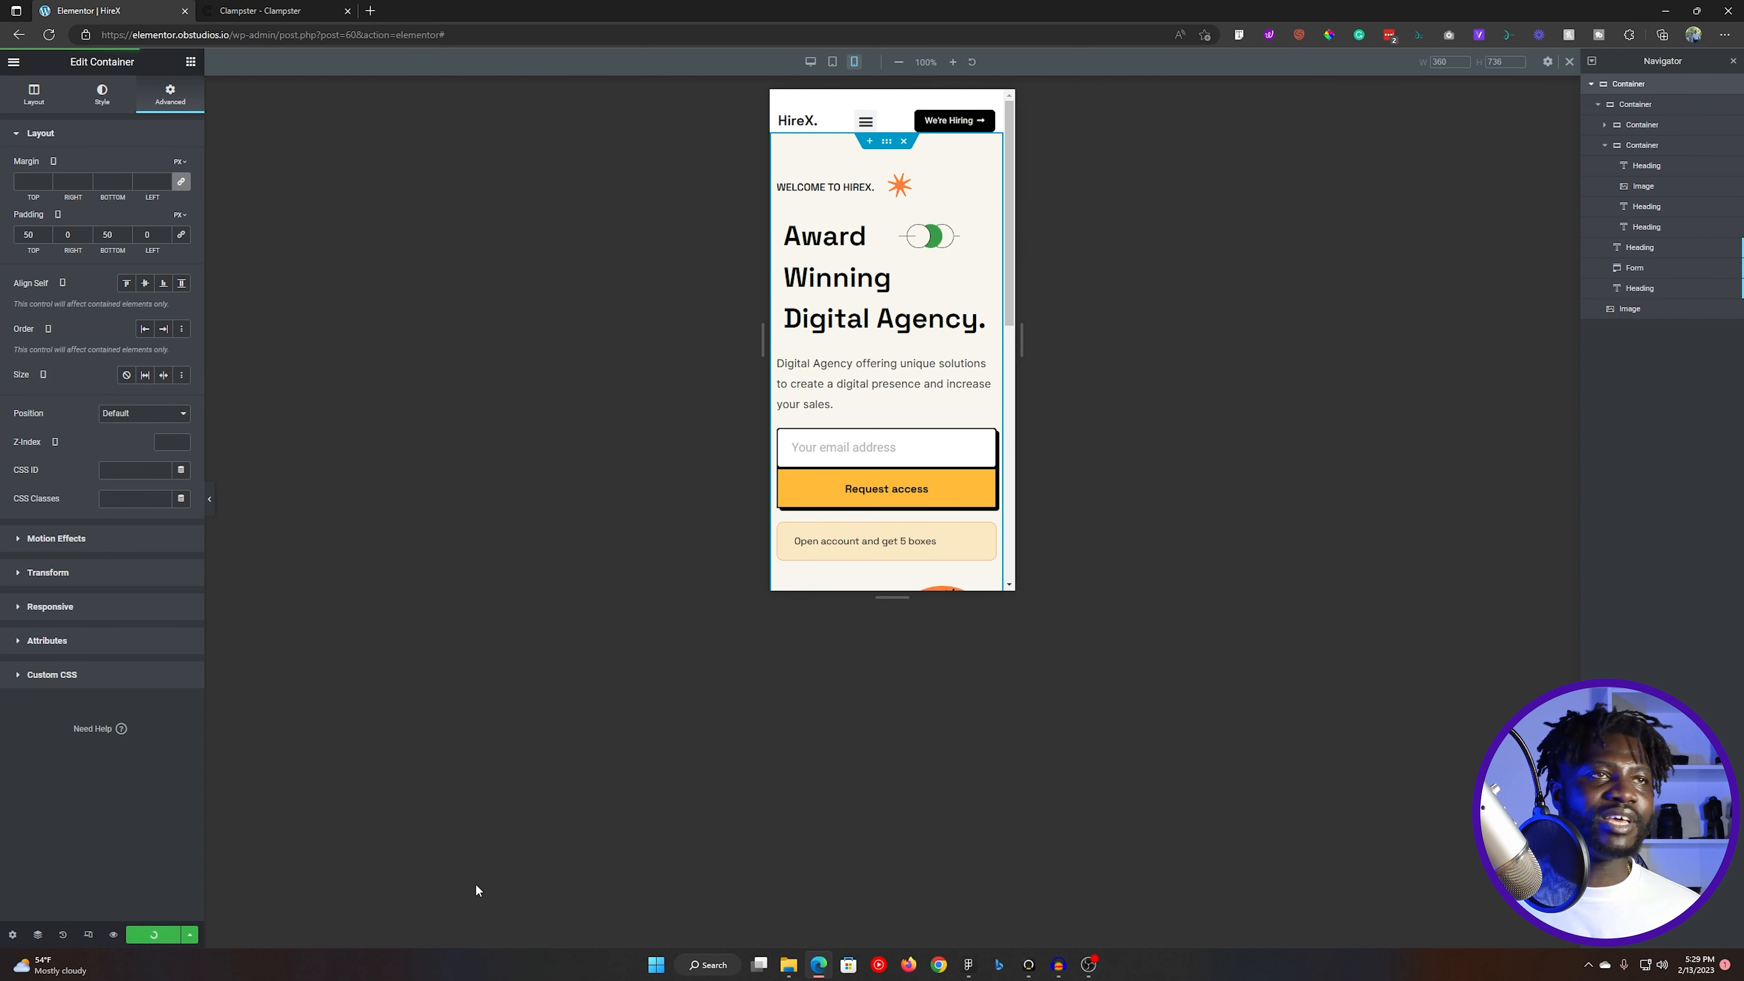
left_click(811, 62)
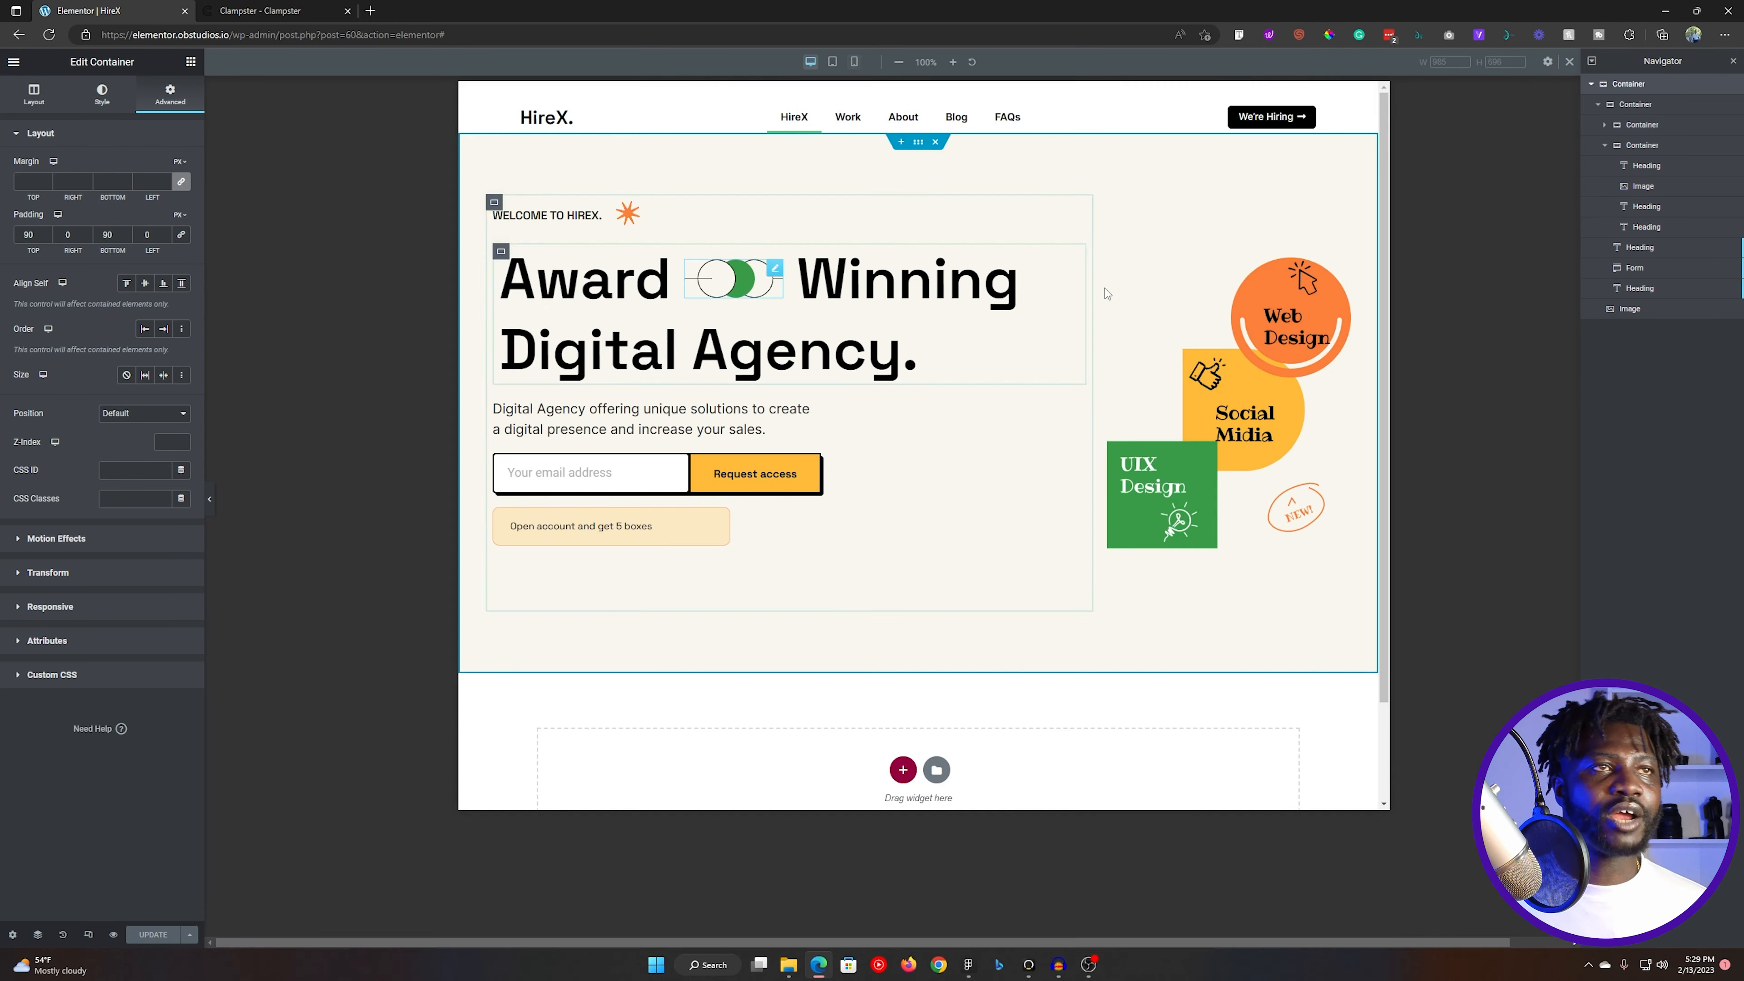